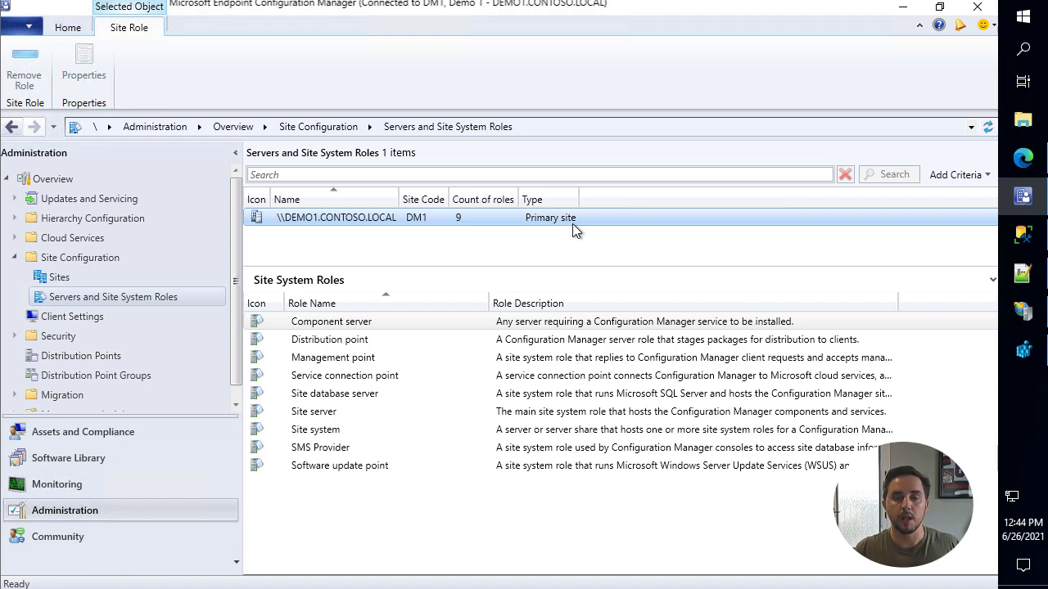
Show the WSUS scenarios agenda and highlight Scenario 1 and Scenario 2's SUSDB + Content + Frontend migration
left_click(1030, 276)
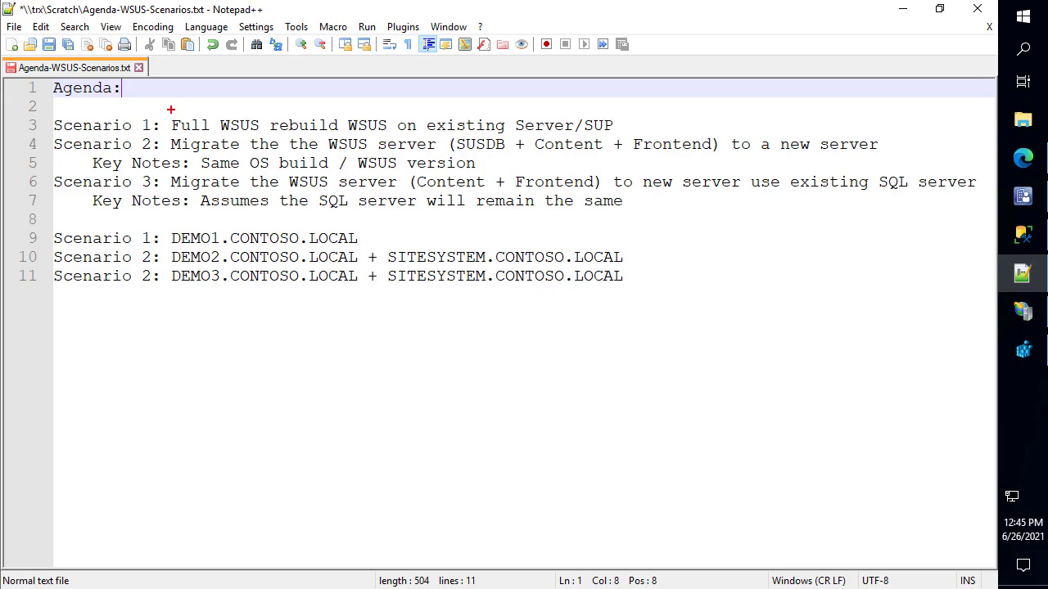
mouse_move(164, 118)
left_mouse_down()
mouse_move(645, 113)
mouse_move(616, 133)
left_mouse_up()
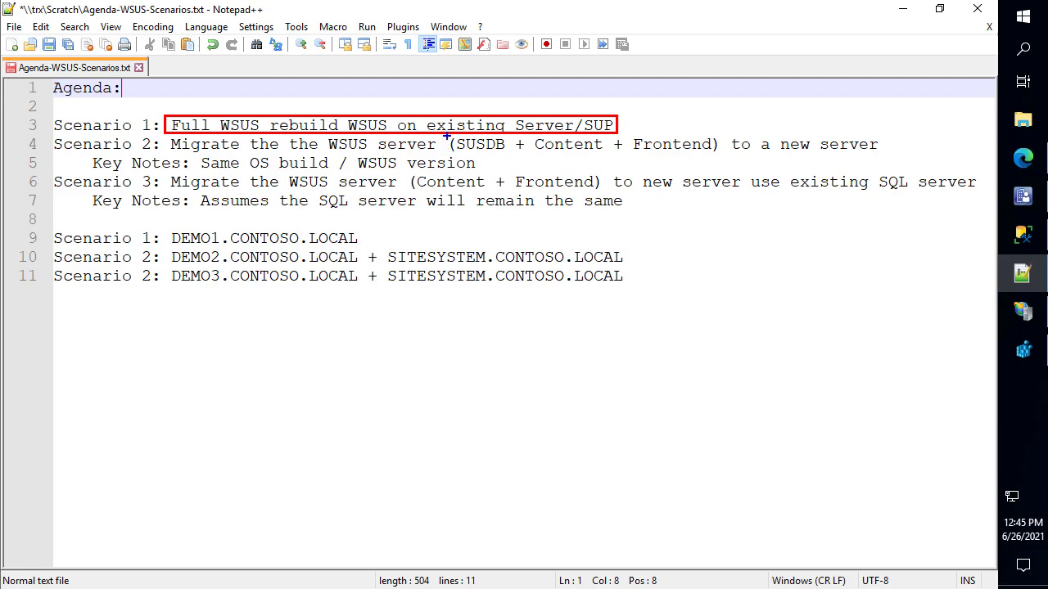
mouse_move(446, 136)
left_mouse_down()
mouse_move(565, 153)
mouse_move(725, 153)
left_mouse_up()
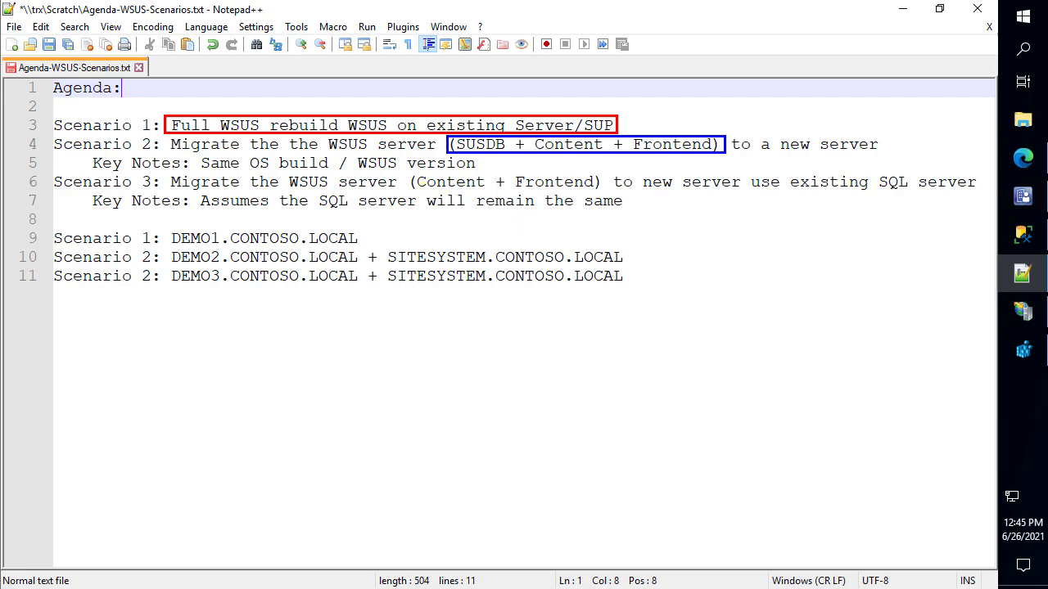
Highlight Scenario 3's Content + Frontend and SQL server notes in yellow, clear them, and minimize Notepad++
key("y")
mouse_move(406, 169)
left_mouse_down()
mouse_move(560, 205)
mouse_move(604, 191)
left_mouse_up()
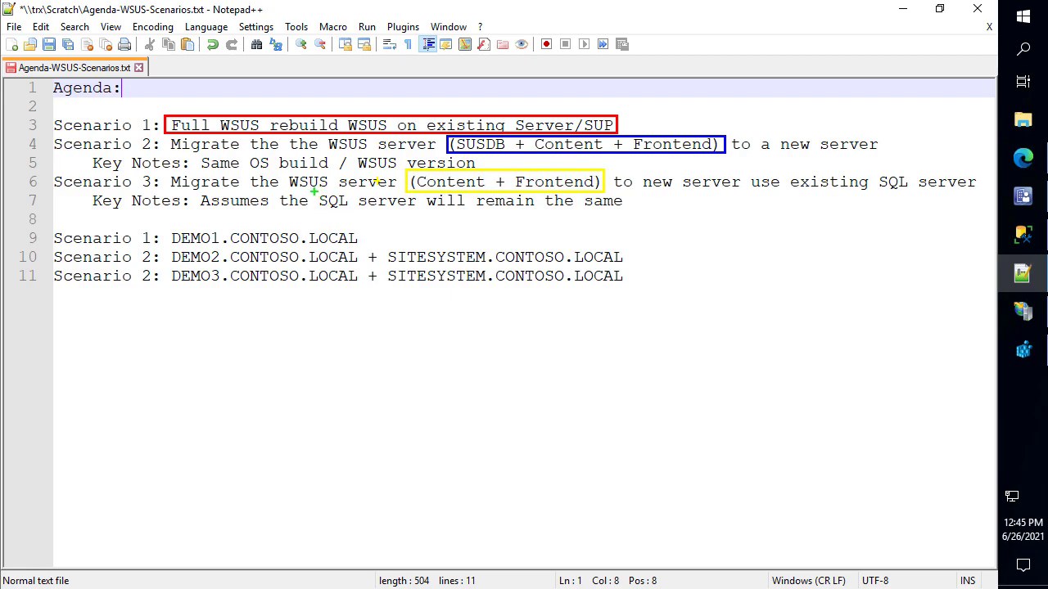
left_click_drag(314, 192, 420, 211)
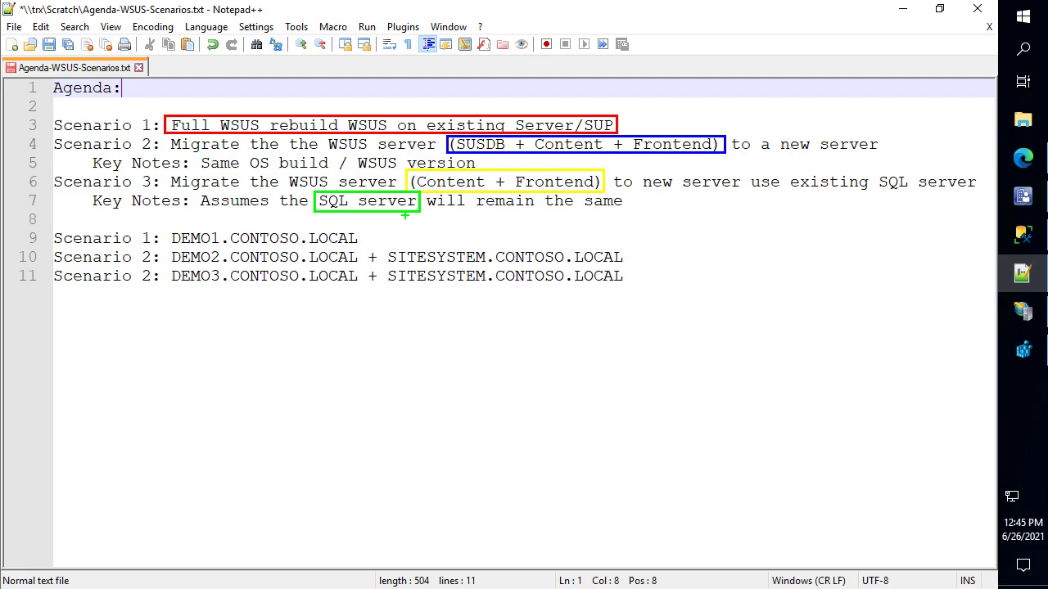
key("Escape")
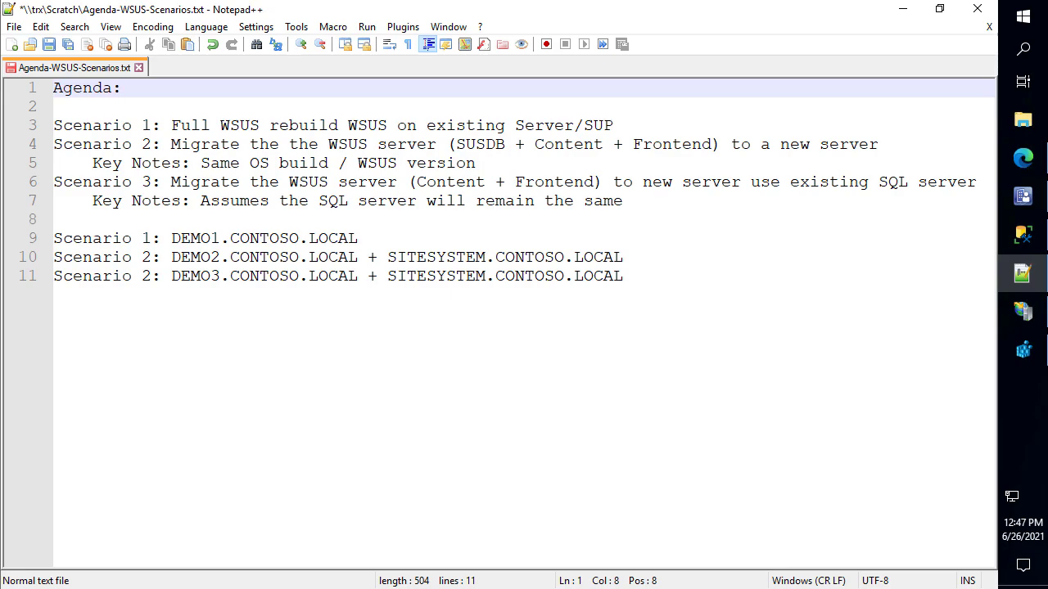
left_click(905, 8)
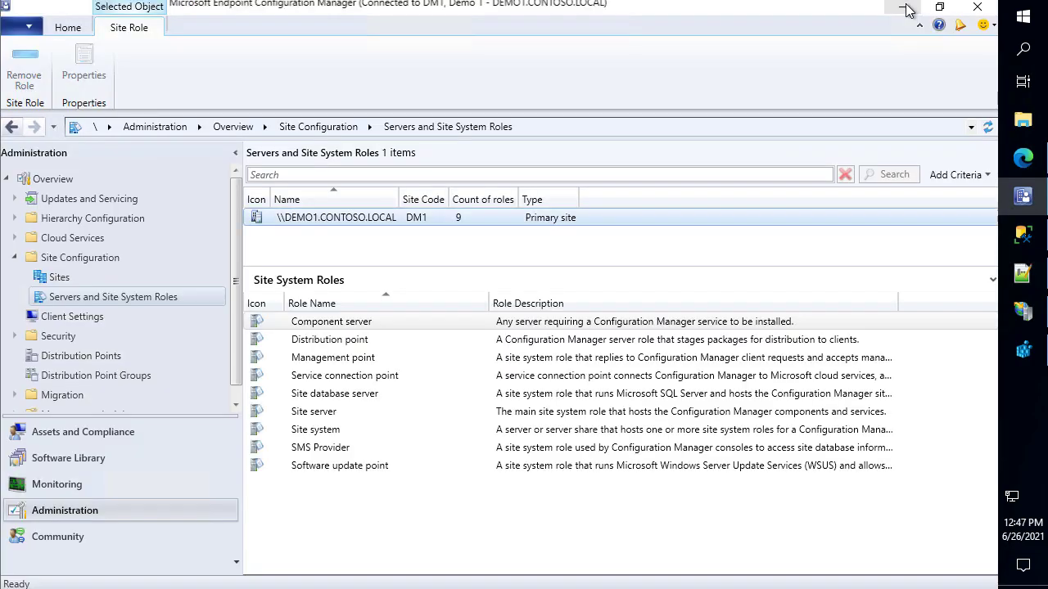
Show the WSUS best-practices article's recommended WsusPool settings table, then bring up IIS Manager's application pools
left_click(1023, 159)
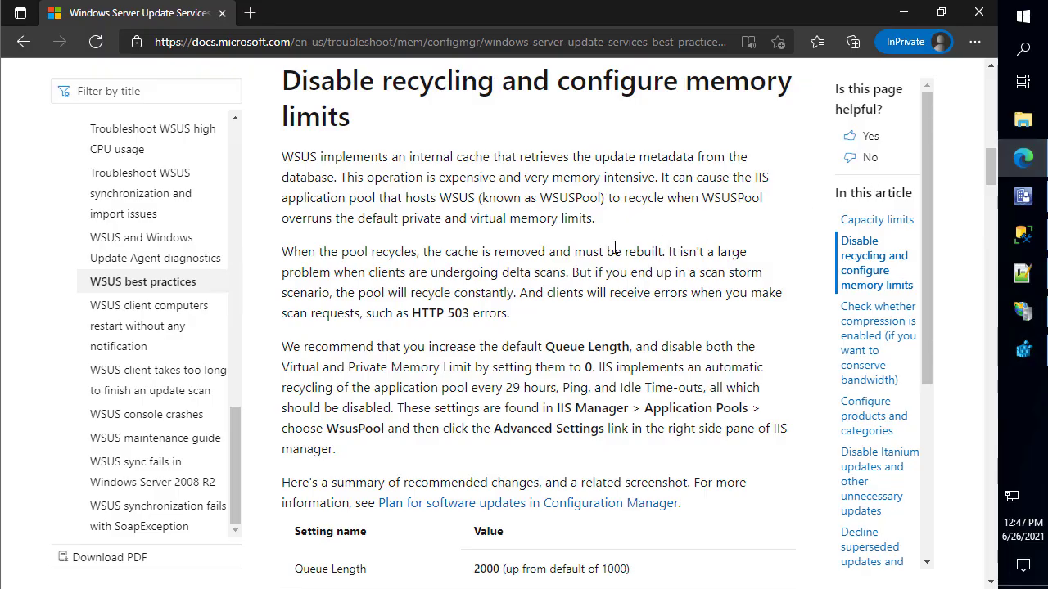
scroll(618, 249, "down", 2)
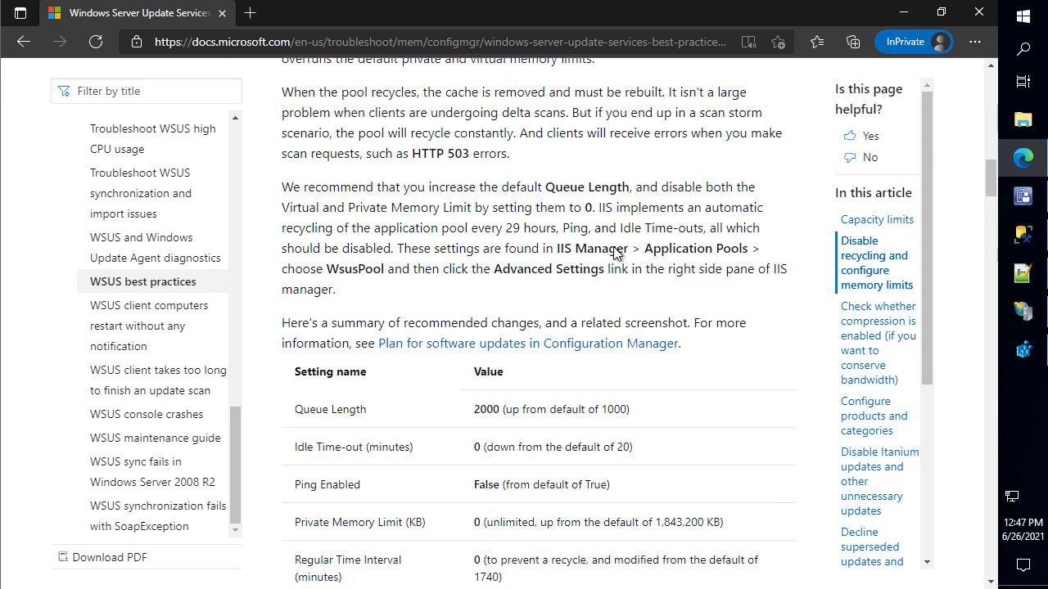
scroll(618, 254, "down", 1)
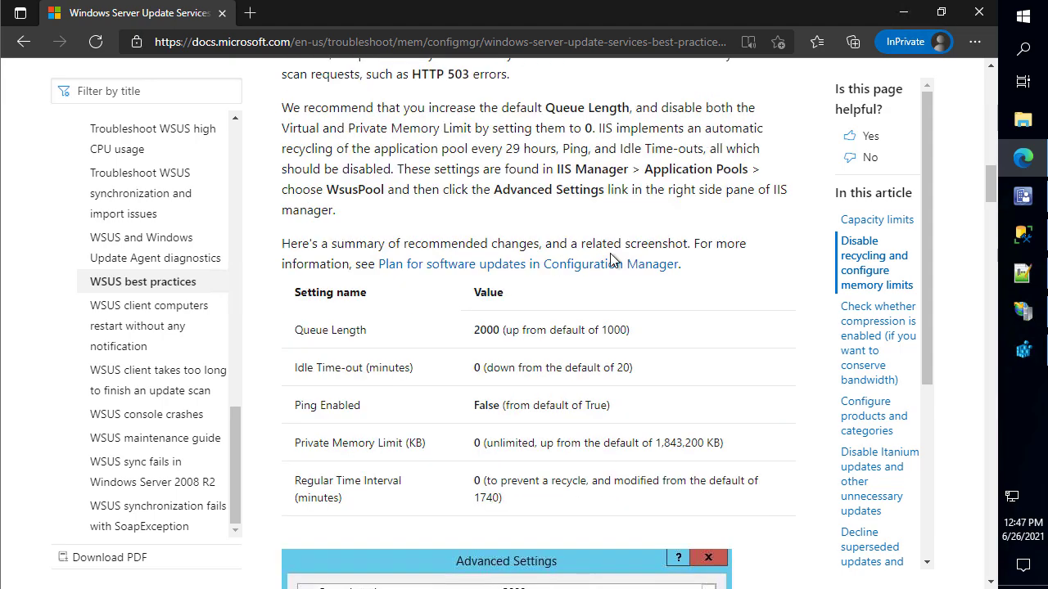
scroll(613, 254, "down", 1)
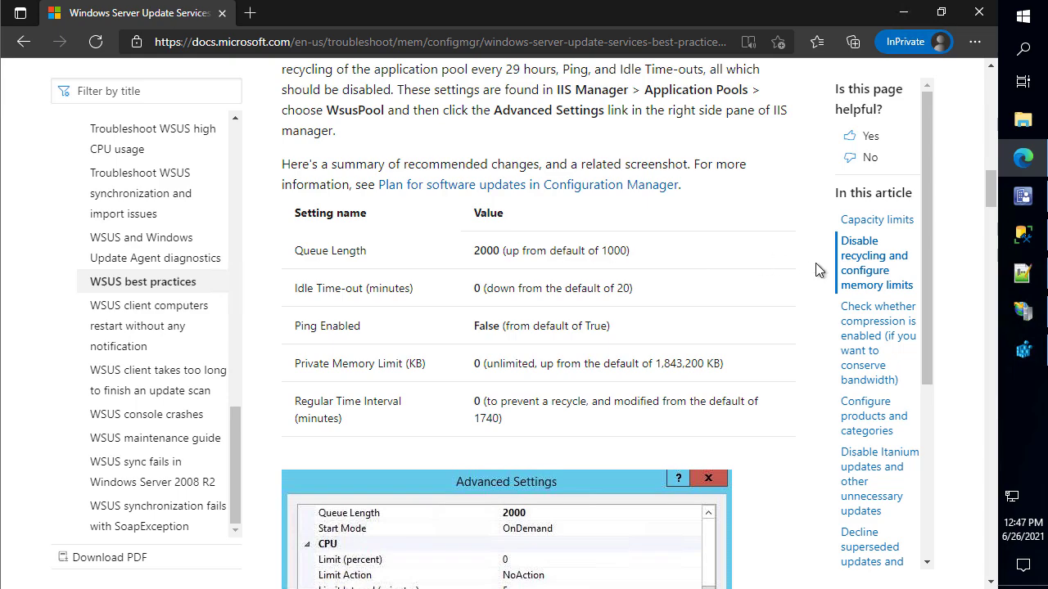
mouse_move(1024, 272)
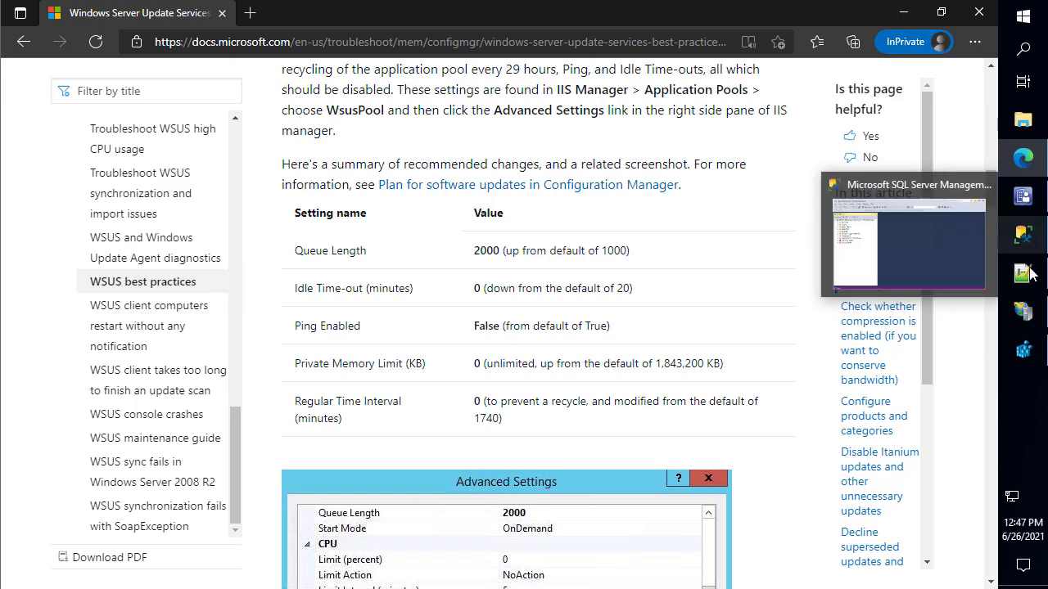
left_click(1023, 317)
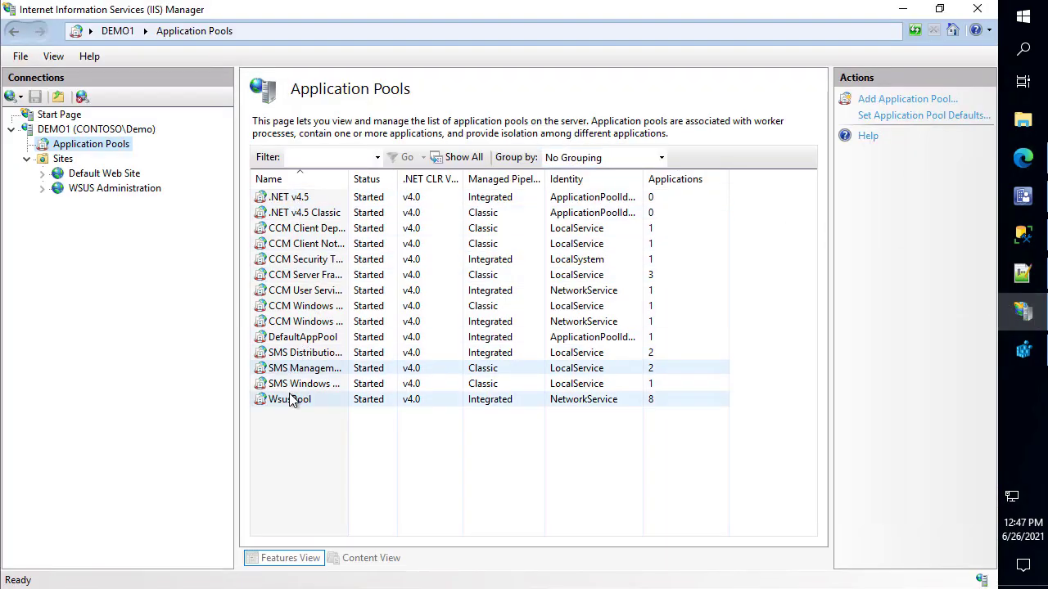
Change the WsusPool application pool's Queue Length from 1000 to 2000 in Advanced Settings
left_click(296, 399)
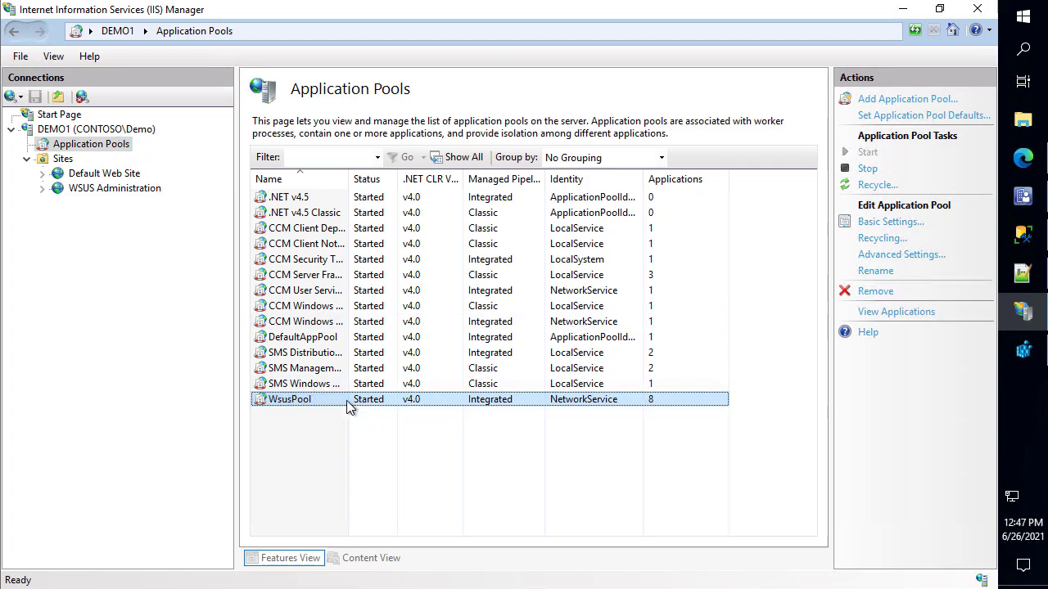
right_click(313, 400)
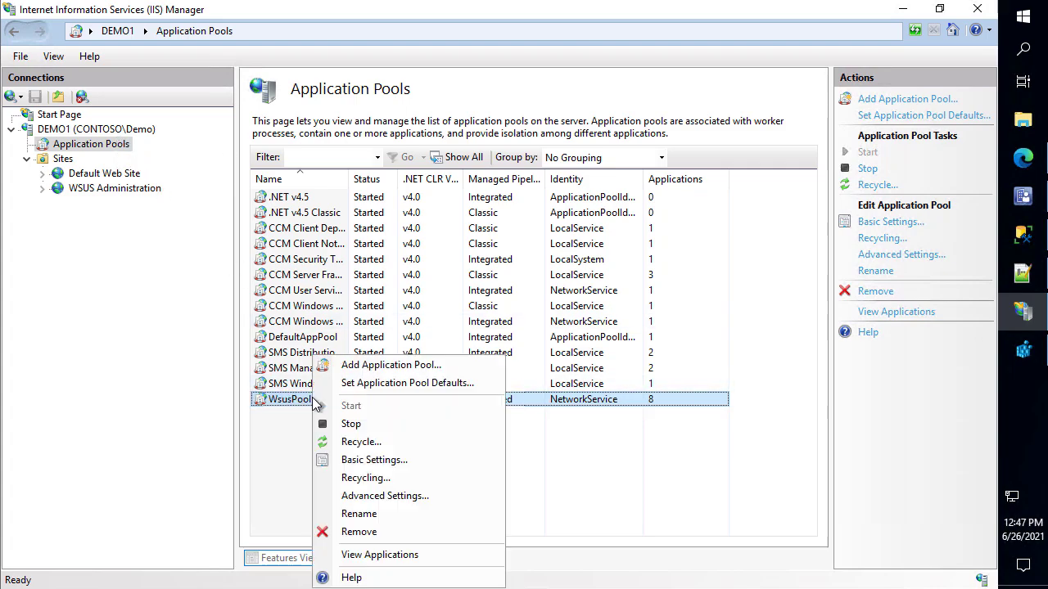
left_click(374, 496)
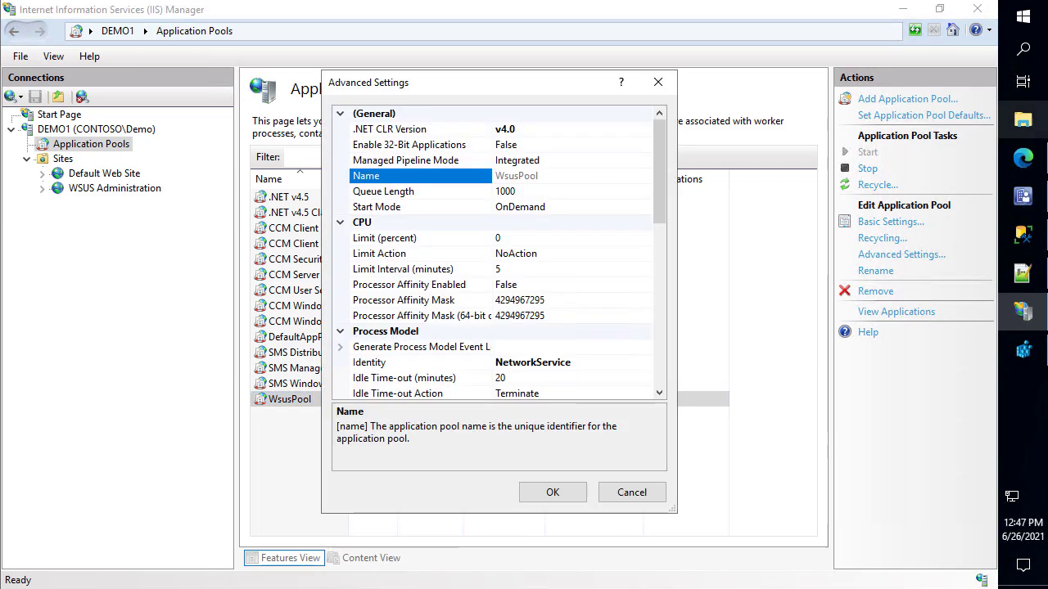
left_click(502, 192)
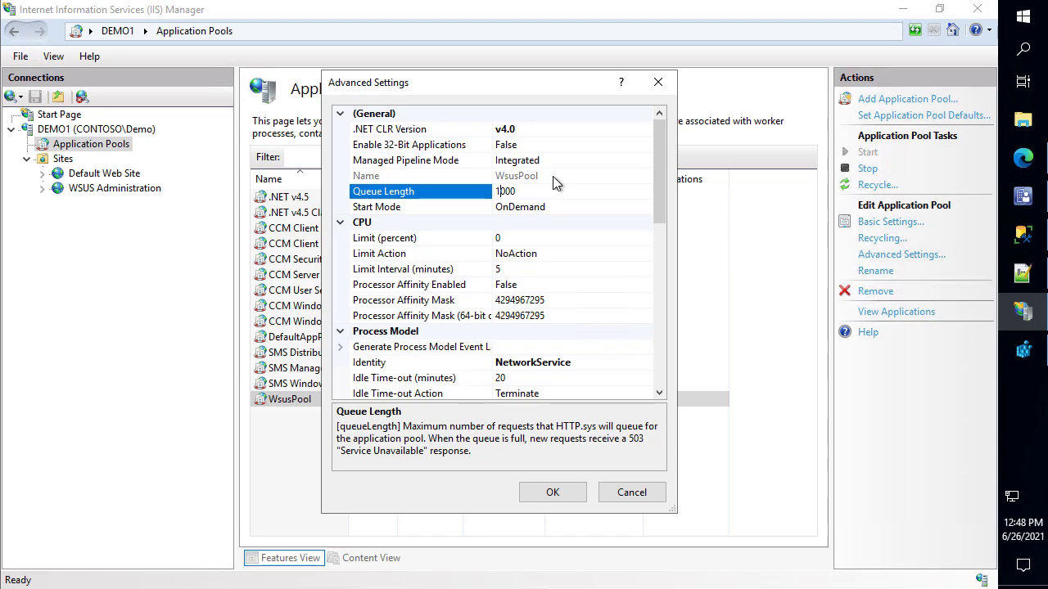
key("BackSpace")
type("2")
key("Return")
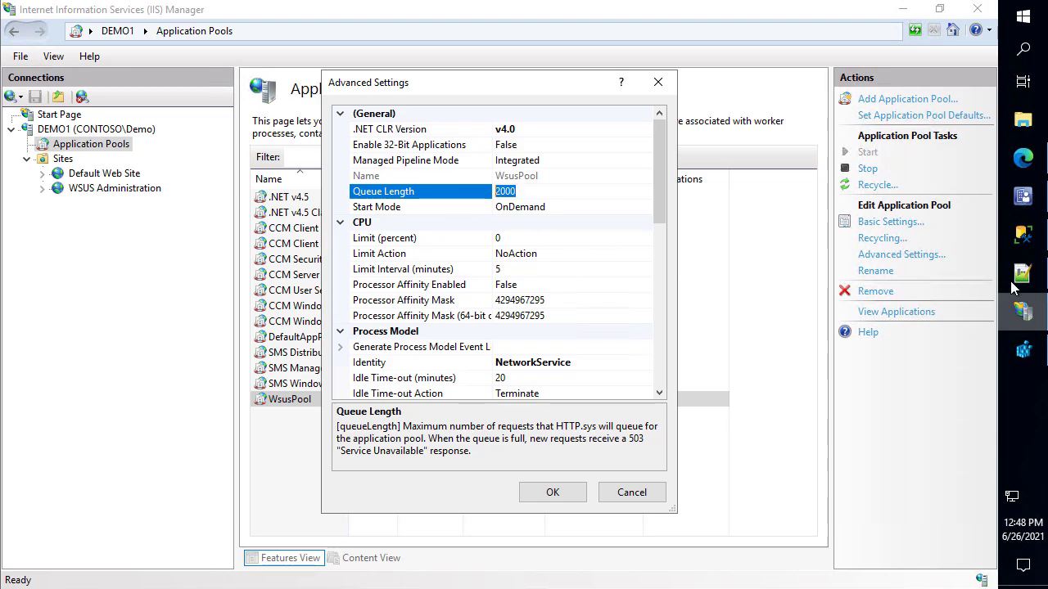
Highlight the article's recommended Private Memory Limit of 0, then minimize Edge
mouse_move(1030, 159)
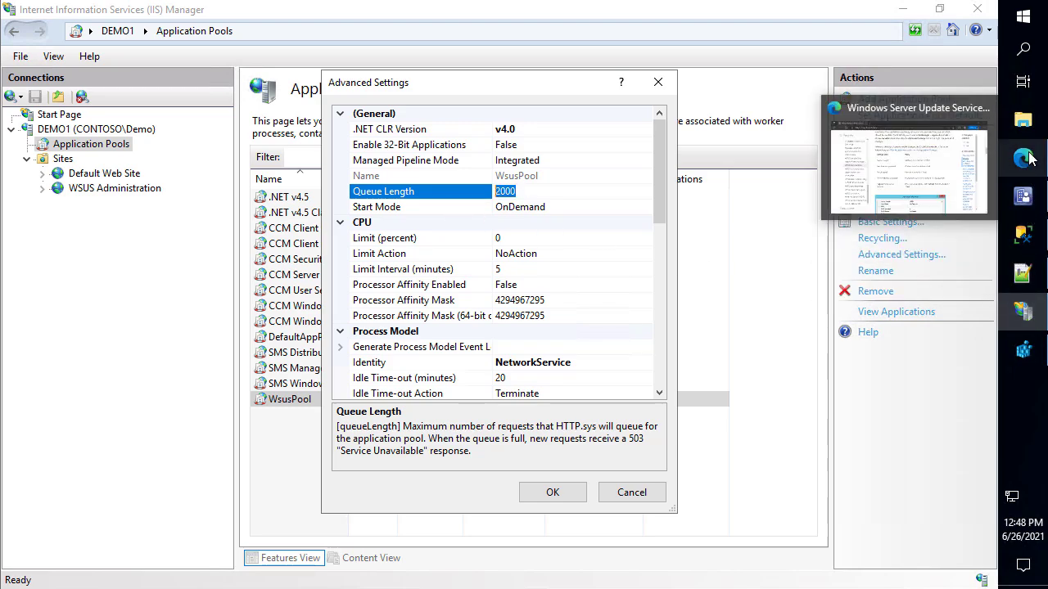
left_click(1025, 159)
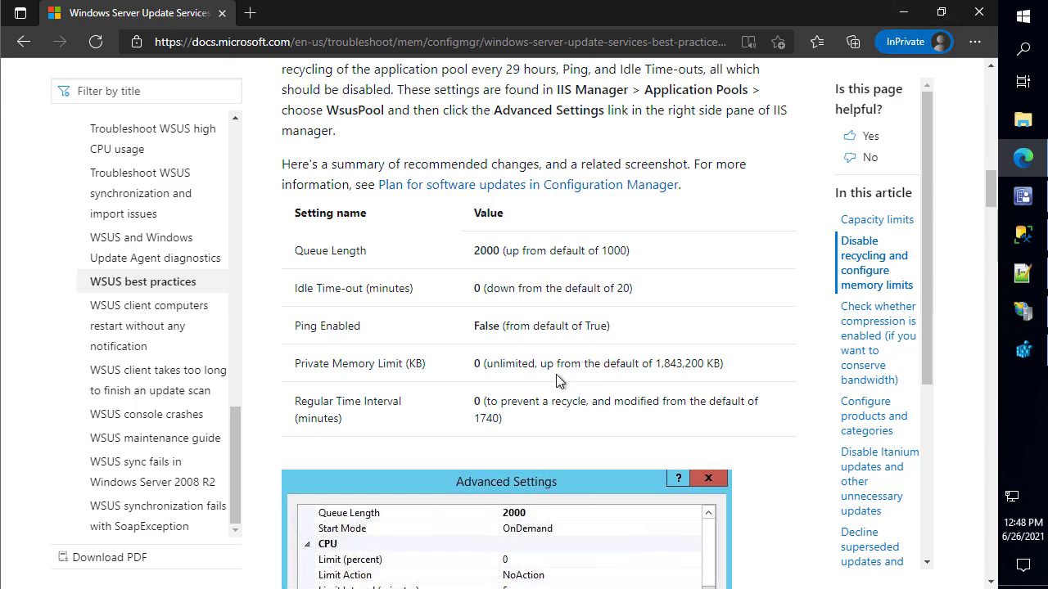
left_click_drag(461, 354, 540, 375)
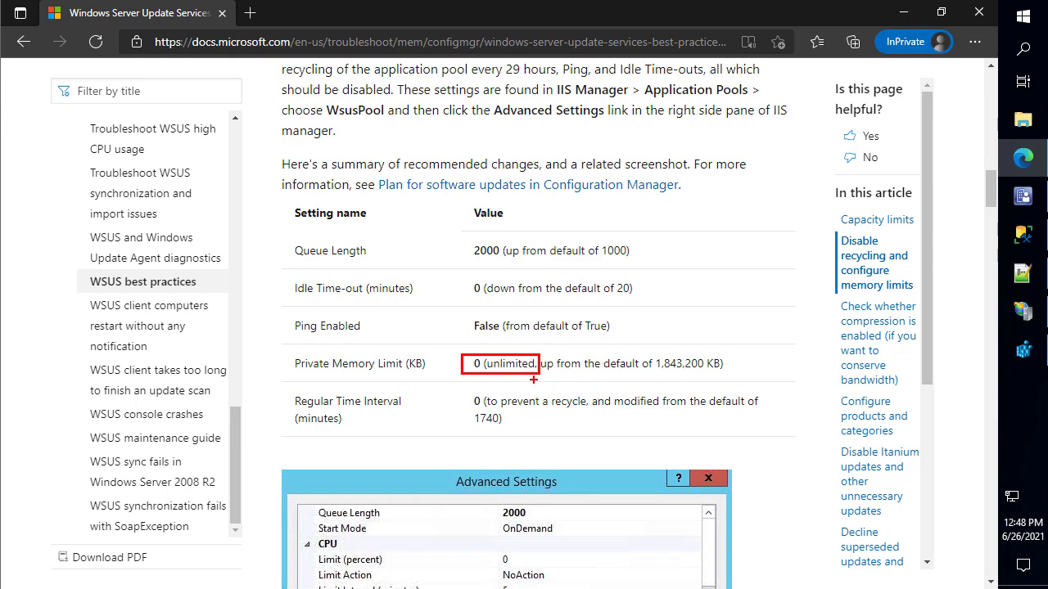
key("Escape")
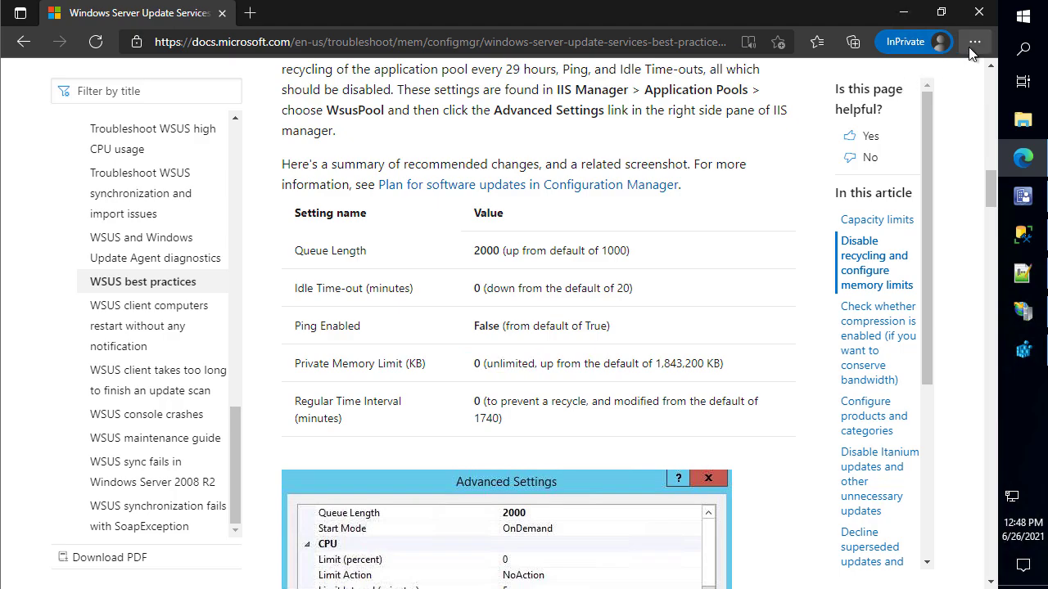
left_click(901, 18)
Set WsusPool's Private Memory Limit from 1843200 to 0 (unlimited)
left_click_drag(661, 165, 659, 338)
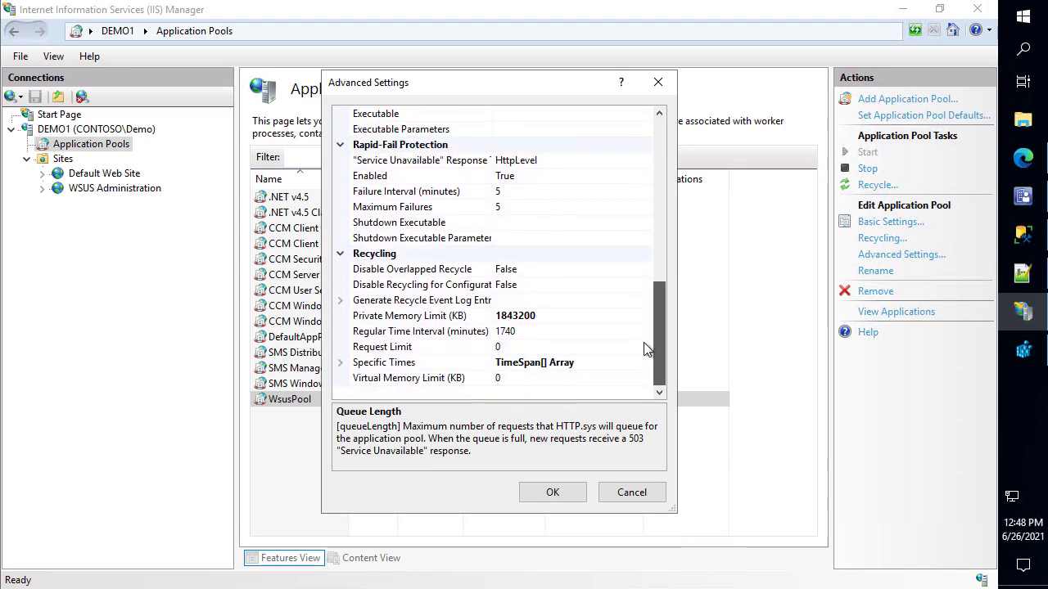
left_click(555, 315)
left_click_drag(542, 316, 448, 316)
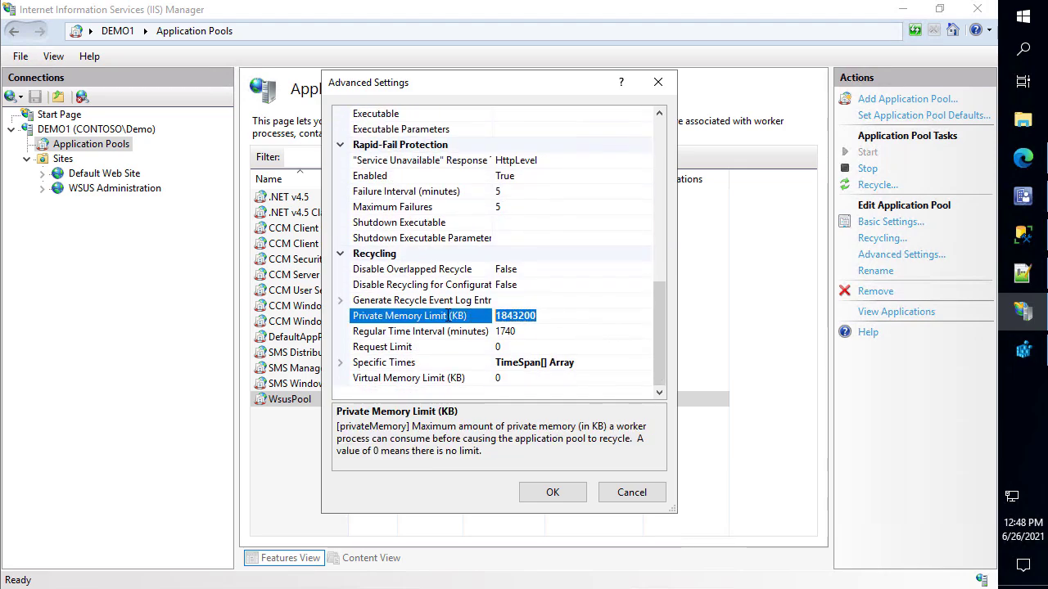
type("0")
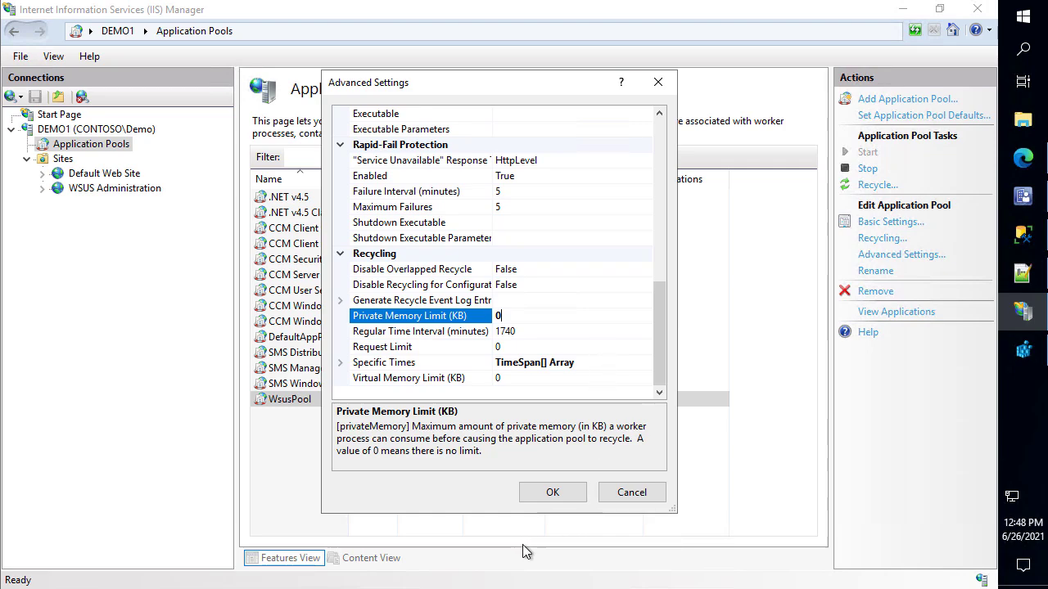
Set WsusPool's Idle Time-out to 0 and Ping Enabled to False
scroll(624, 319, "up", 4)
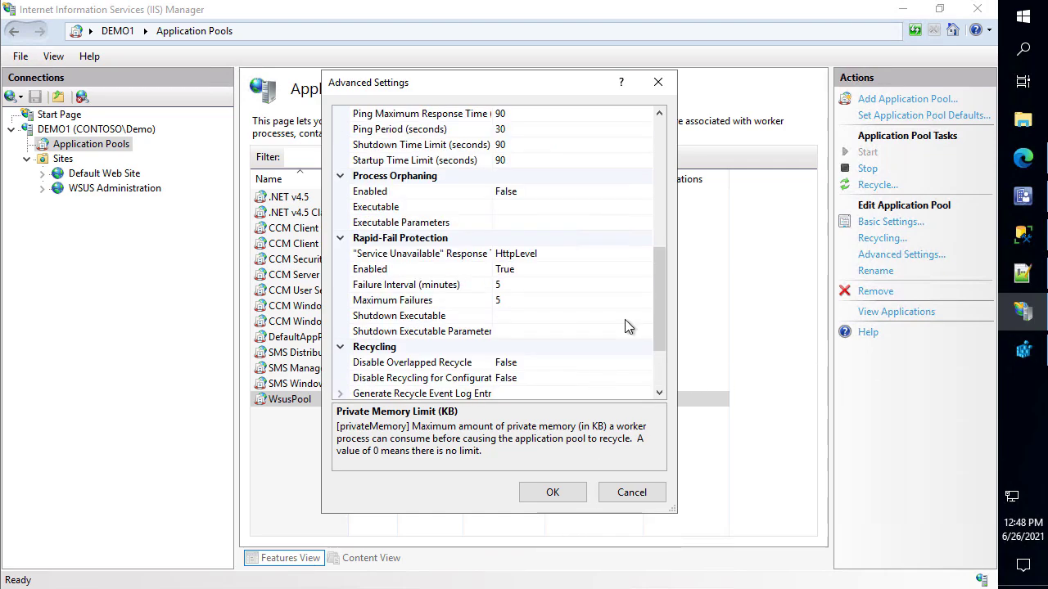
scroll(634, 303, "up", 1)
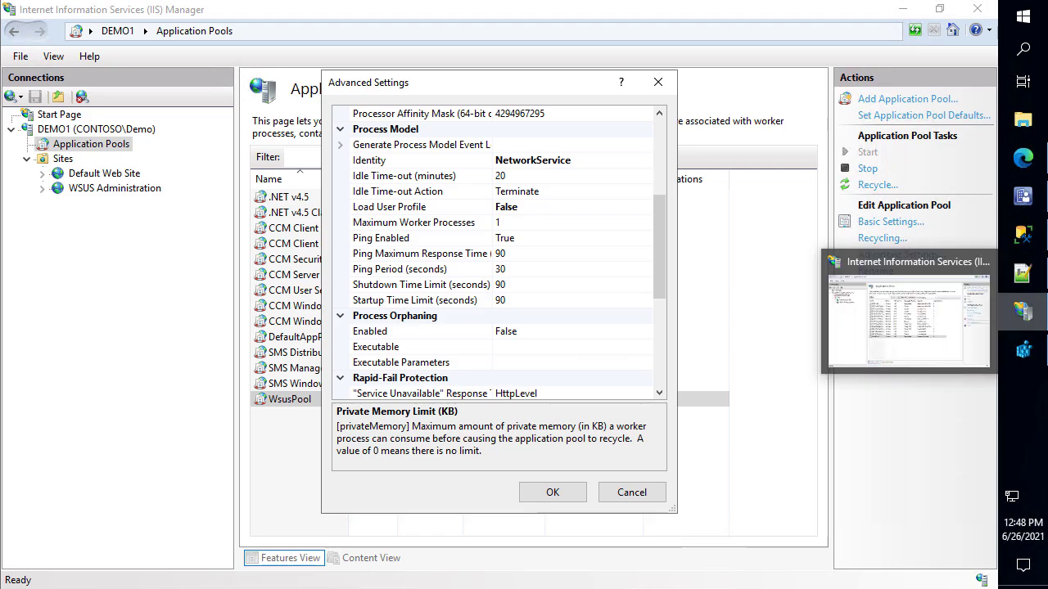
left_click(529, 225)
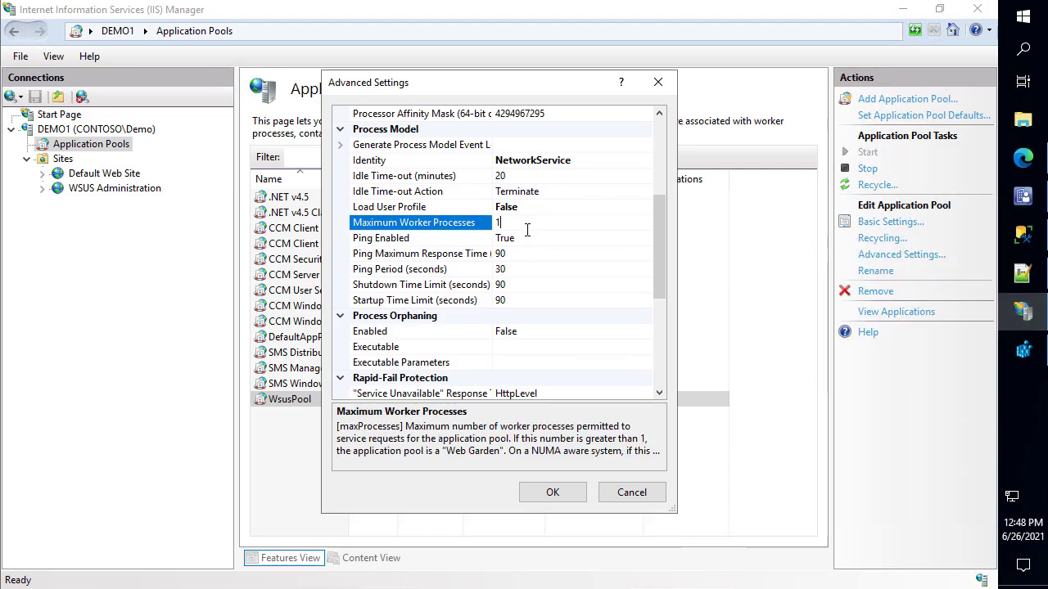
left_click(514, 178)
type("0")
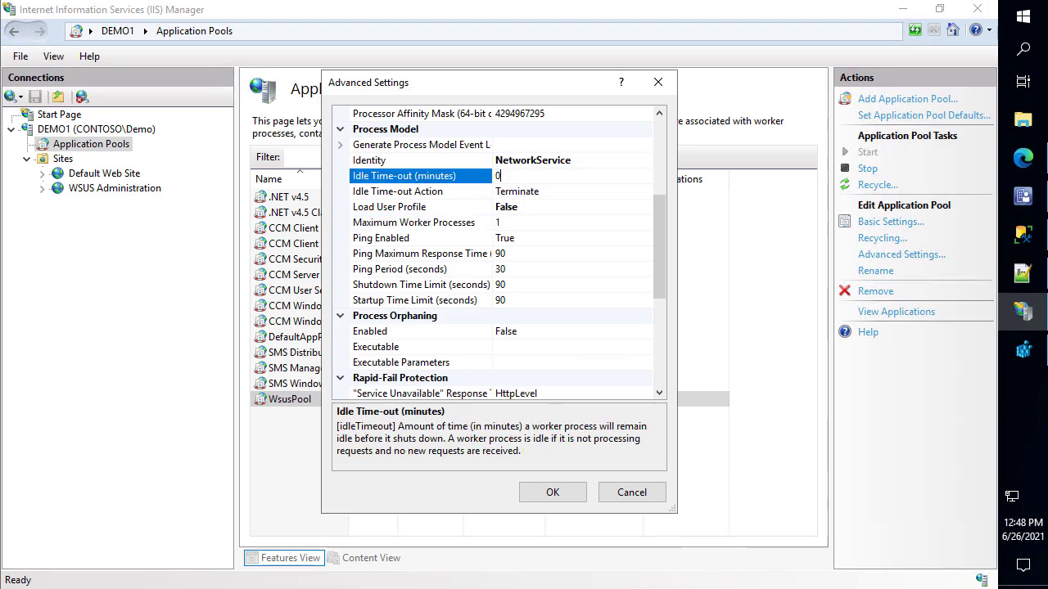
left_click(509, 238)
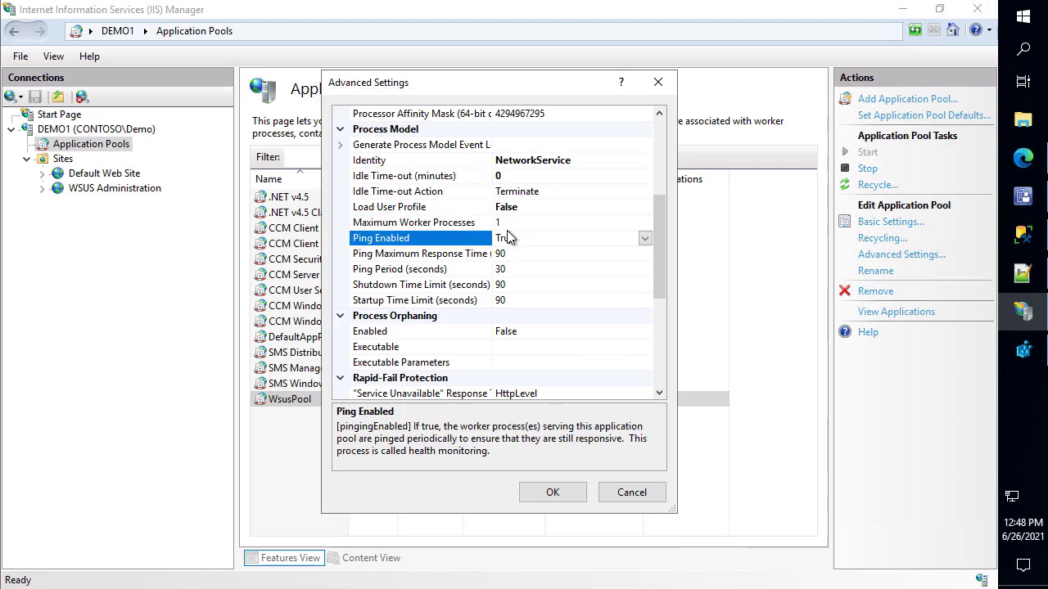
left_click(645, 238)
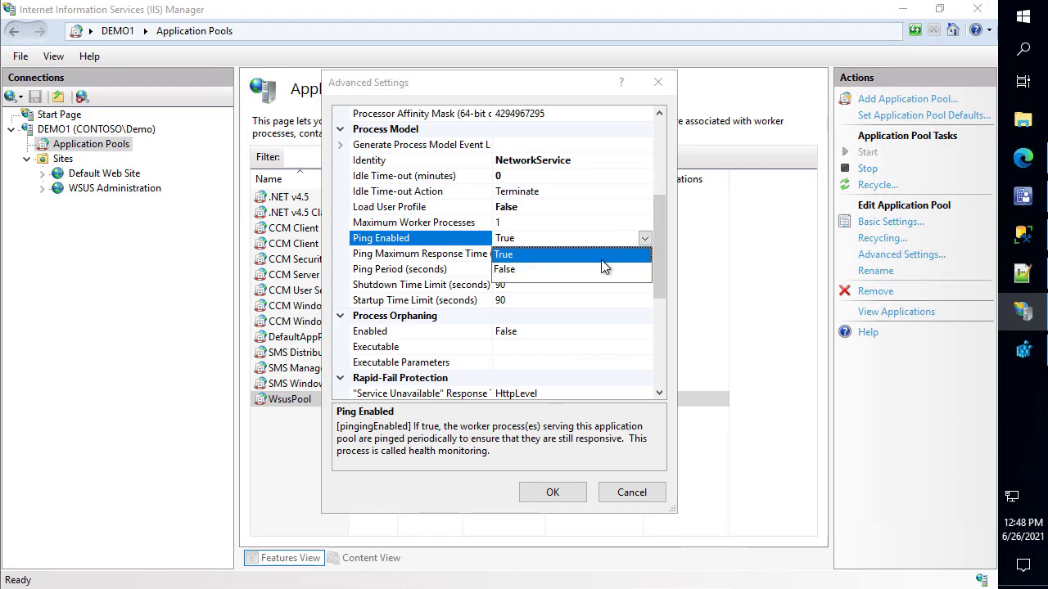
left_click(526, 270)
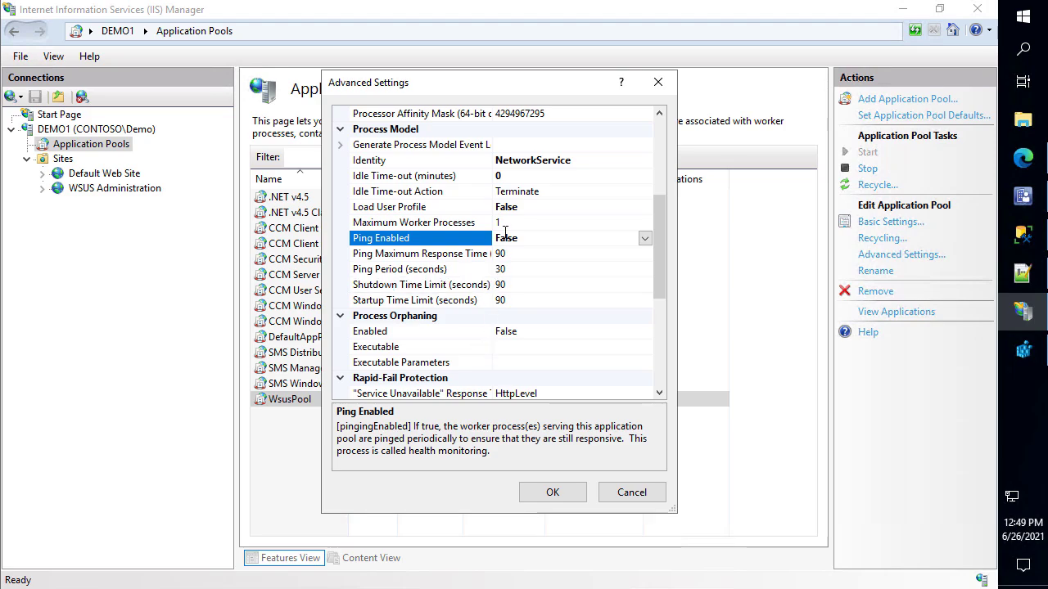
Check Load User Profile against the best-practices article and confirm the WsusPool settings with OK
left_click(550, 206)
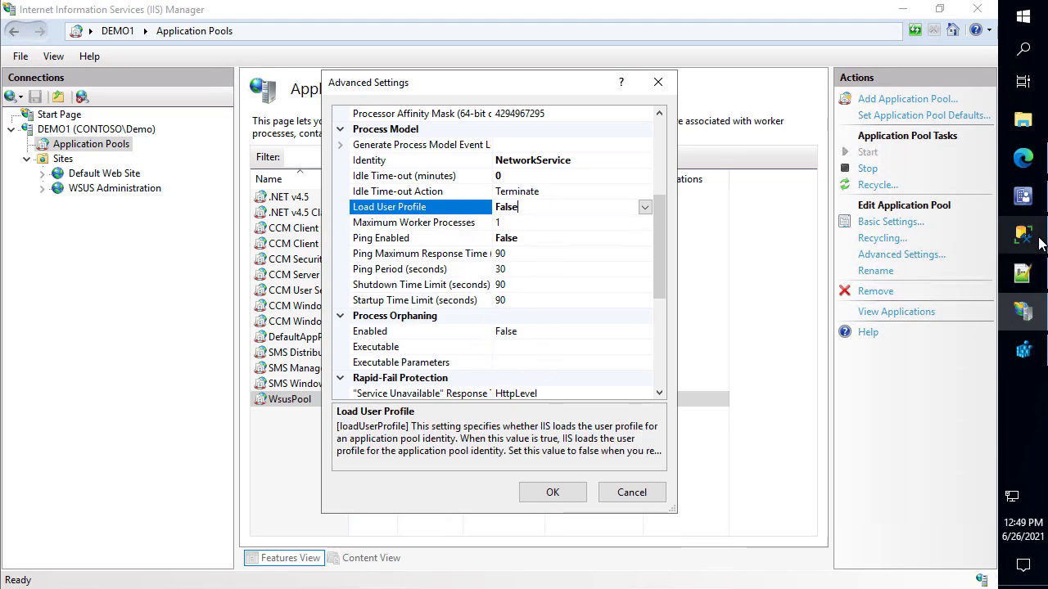
left_click(1024, 160)
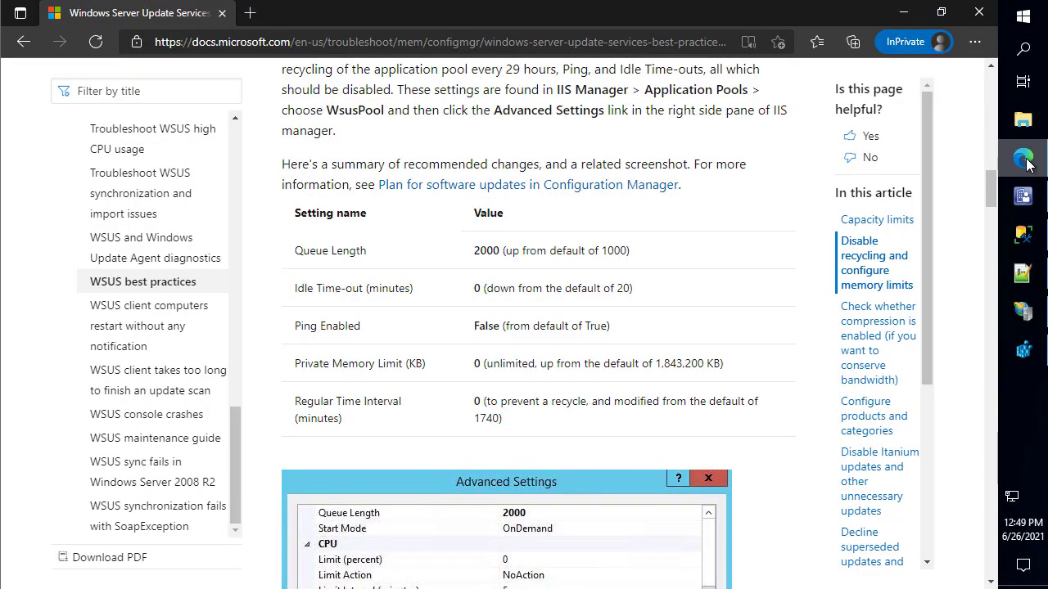
left_click(910, 18)
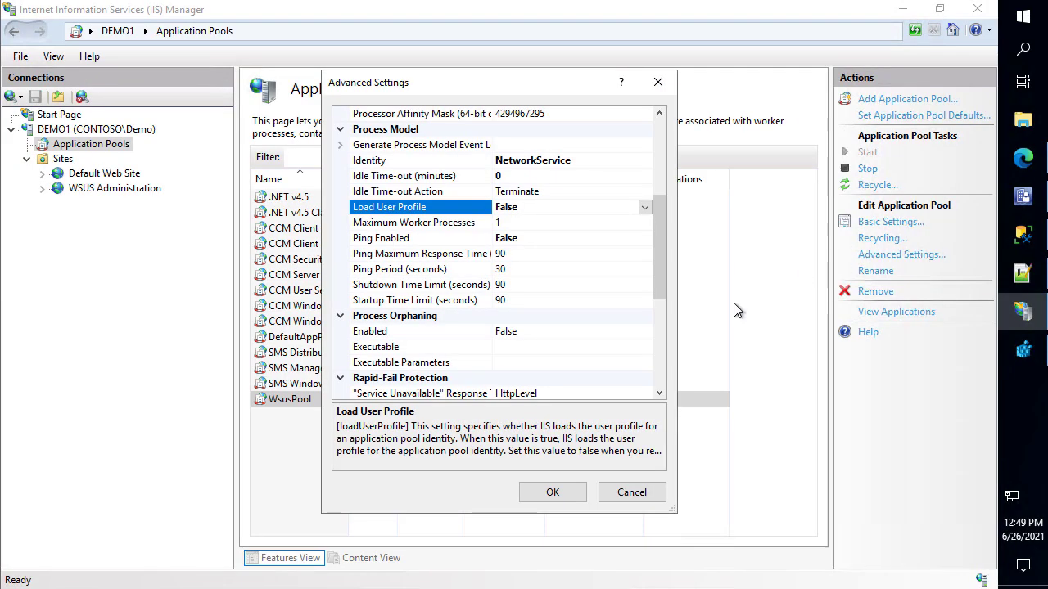
left_click(553, 491)
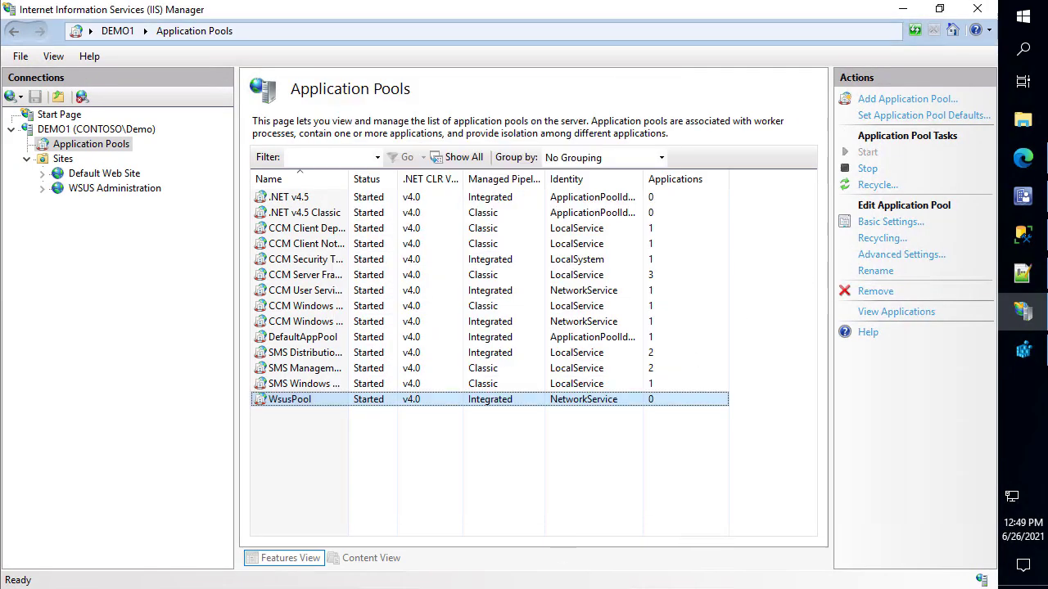
Recycle WsusPool and minimize IIS Manager
left_click(876, 187)
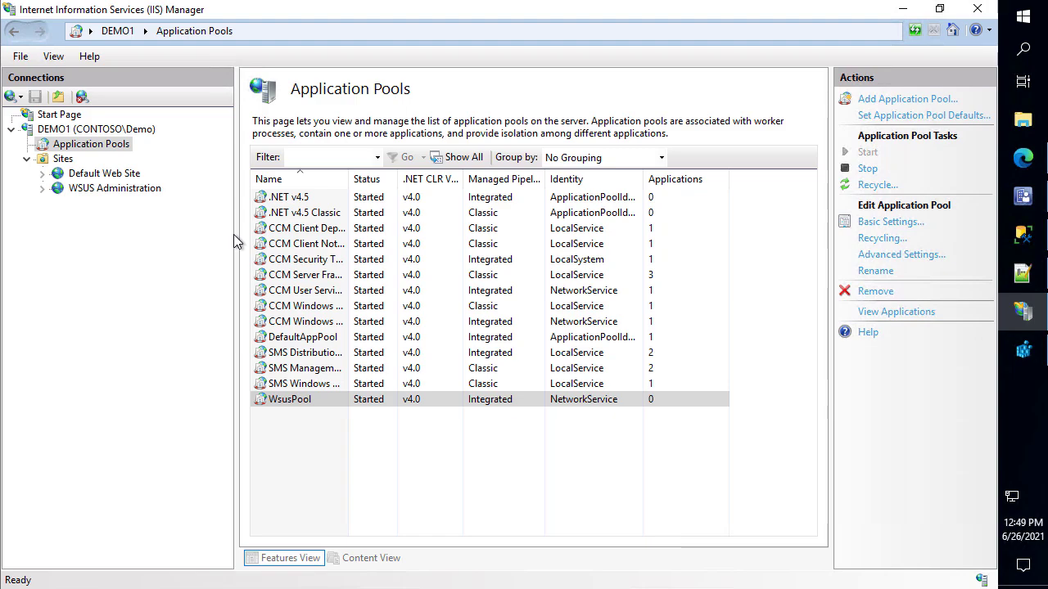
left_click(902, 8)
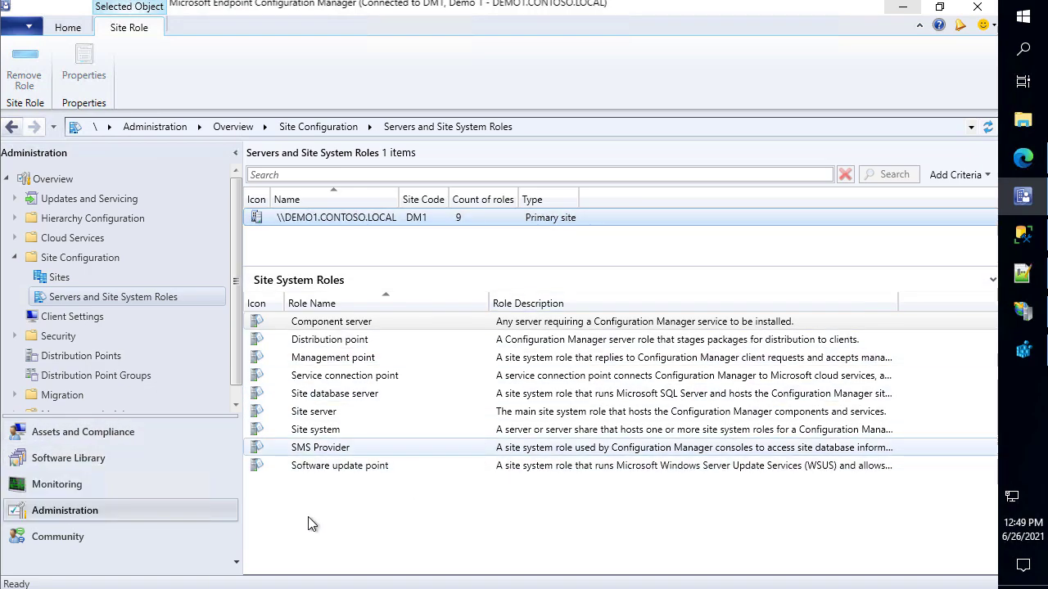
Open DM1's Software Update Point component properties and review the WSUS Maintenance options
left_click(80, 280)
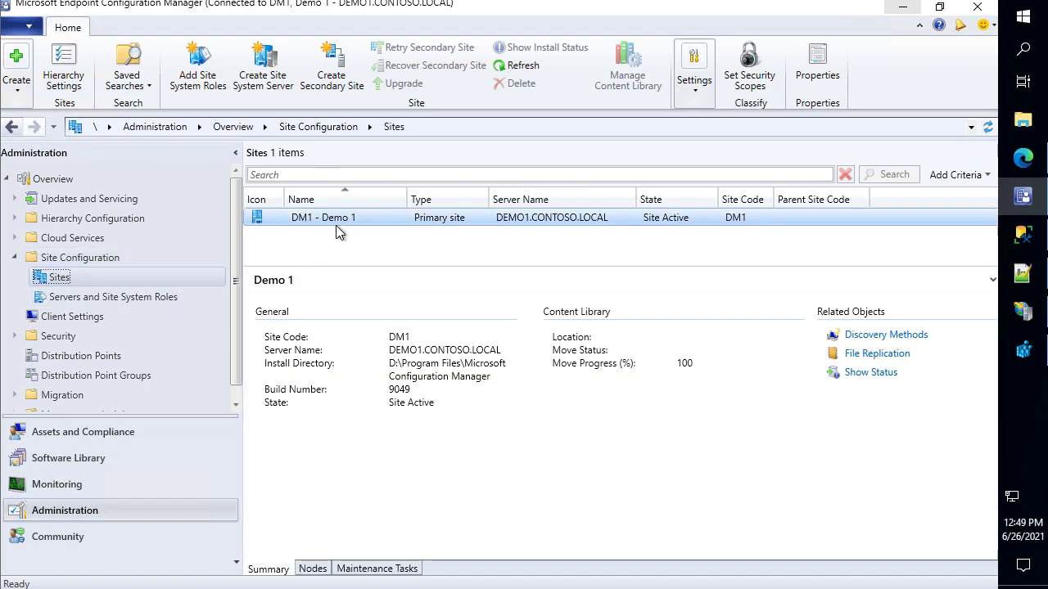
right_click(335, 220)
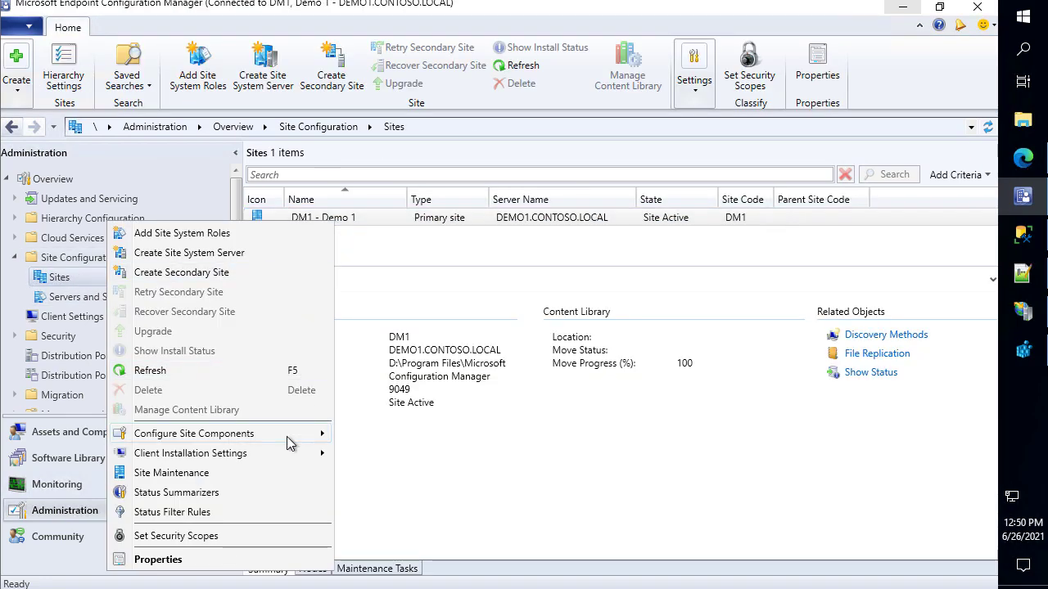
mouse_move(293, 434)
left_click(401, 455)
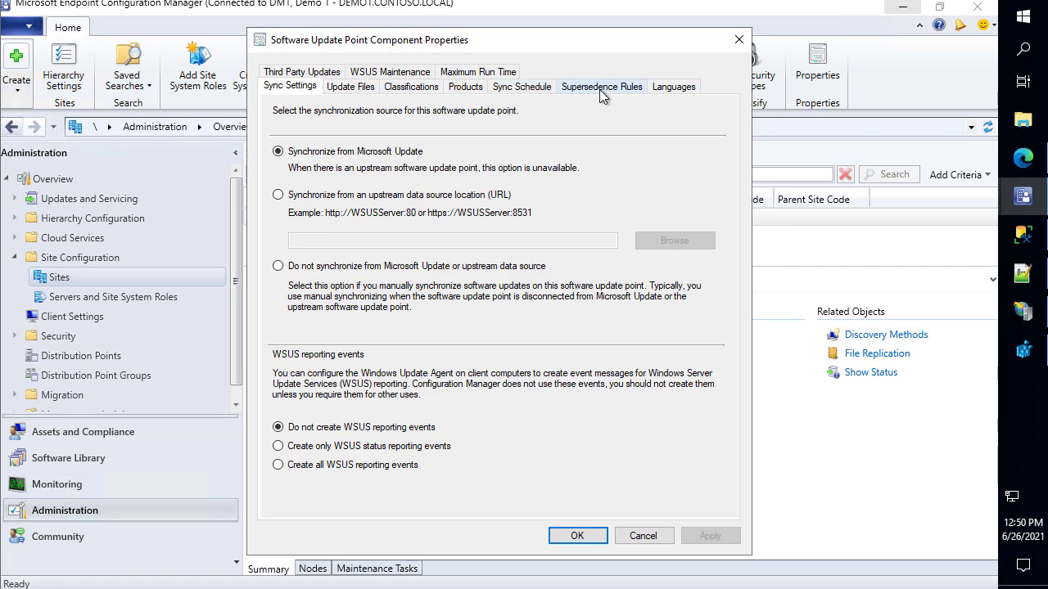
left_click(409, 71)
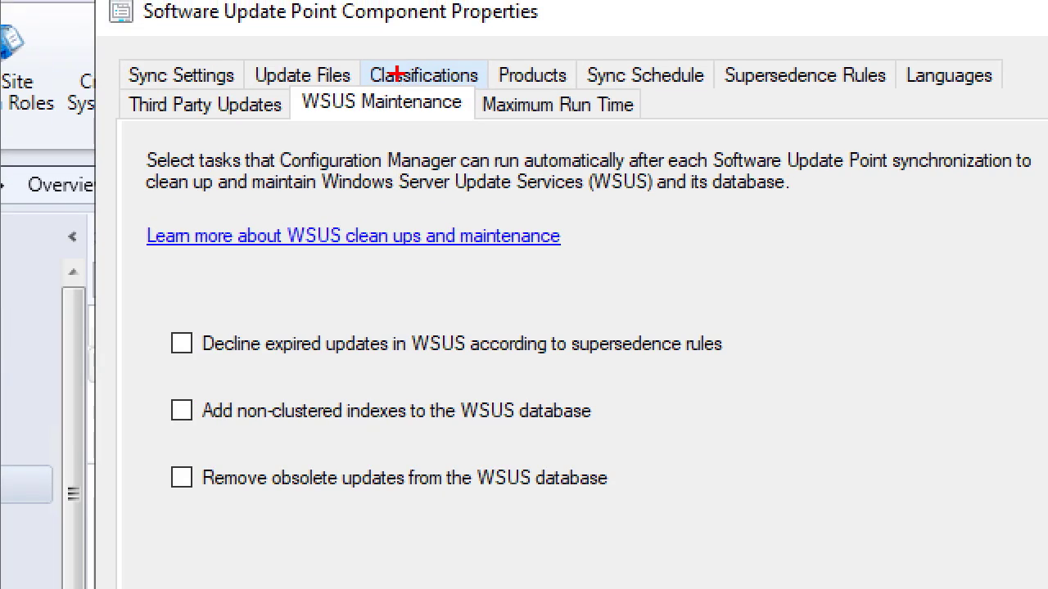
left_click_drag(291, 93, 324, 95)
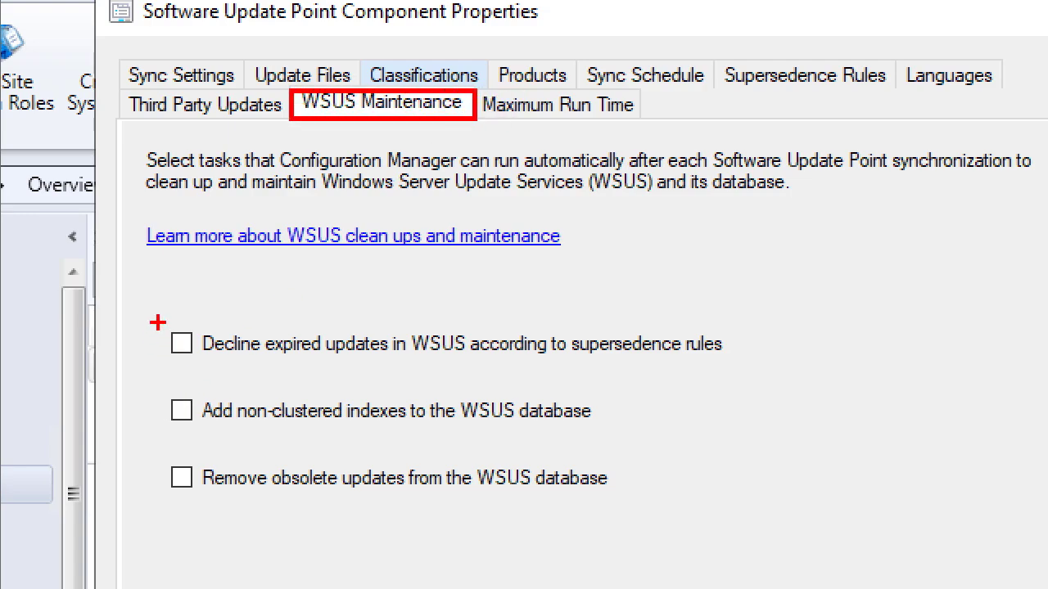
mouse_move(157, 323)
left_mouse_down()
mouse_move(233, 341)
mouse_move(771, 370)
left_mouse_up()
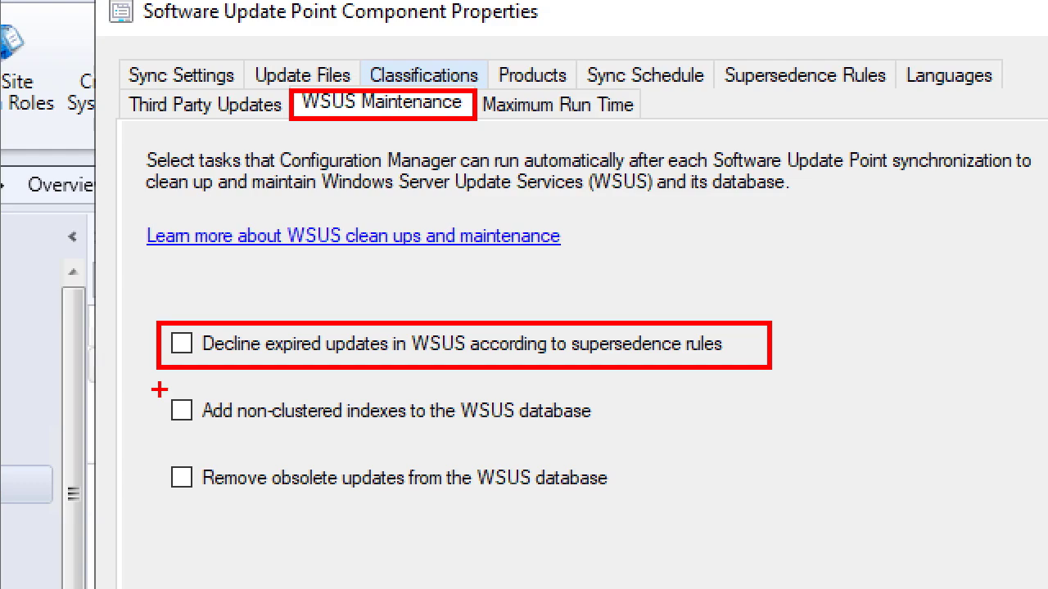
left_click_drag(159, 387, 684, 440)
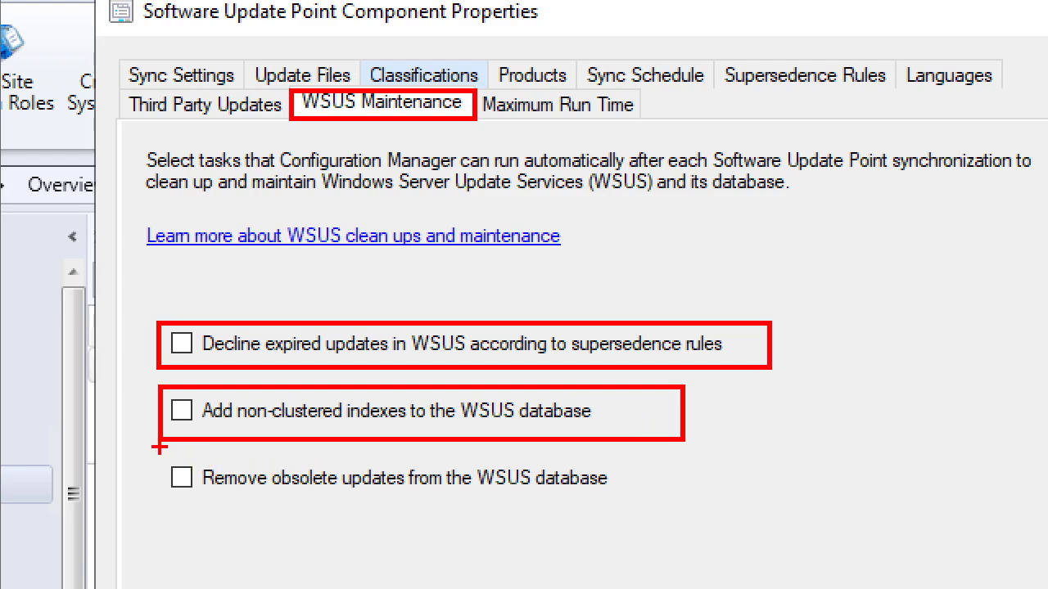
left_click_drag(161, 453, 652, 500)
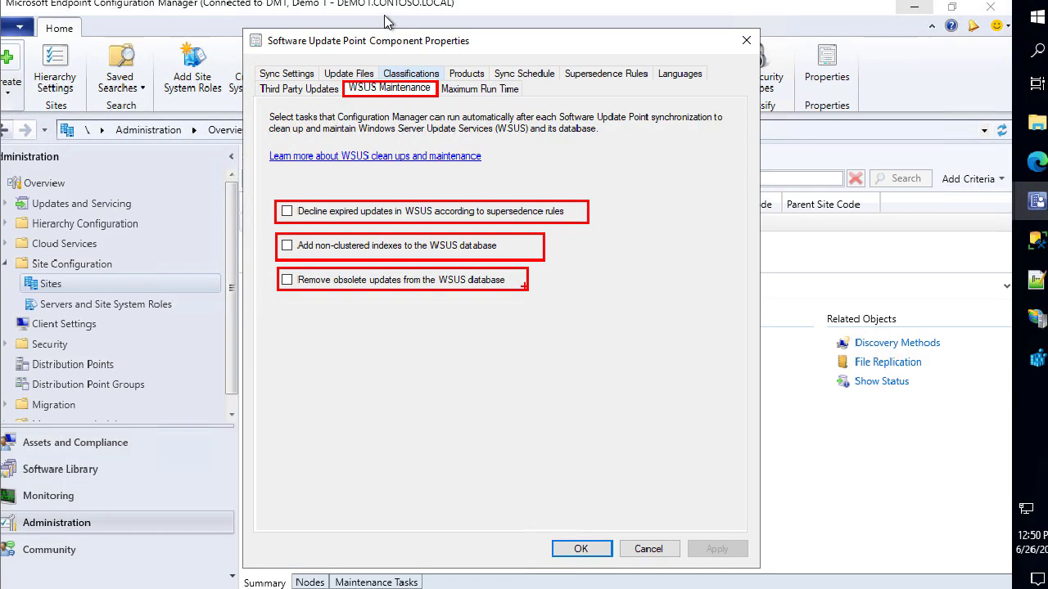
Enable declining expired updates, adding non-clustered indexes, and removing obsolete updates, then apply
left_click(432, 211)
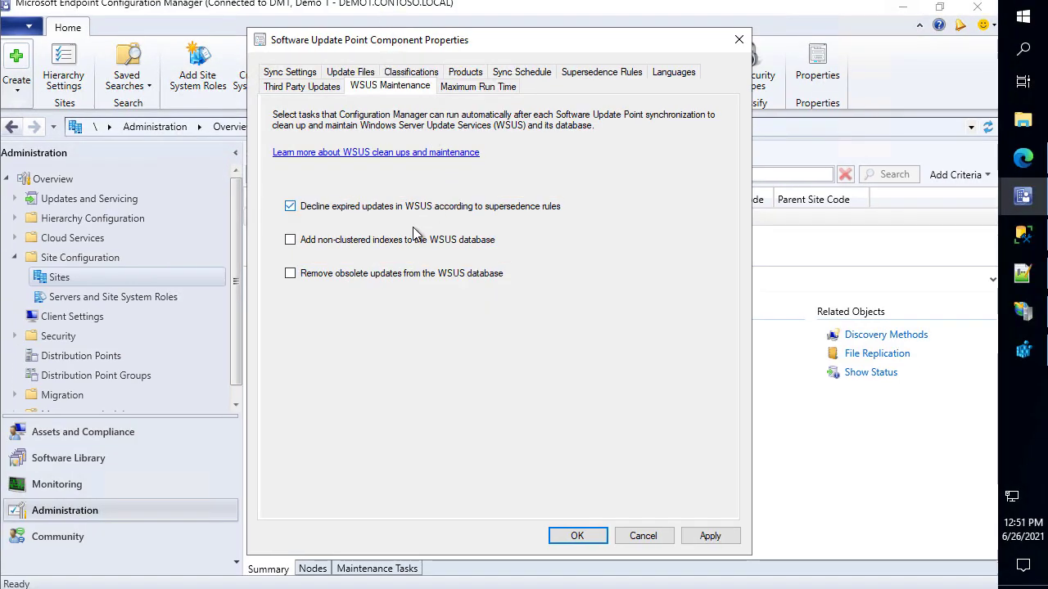
left_click(416, 240)
left_click(417, 275)
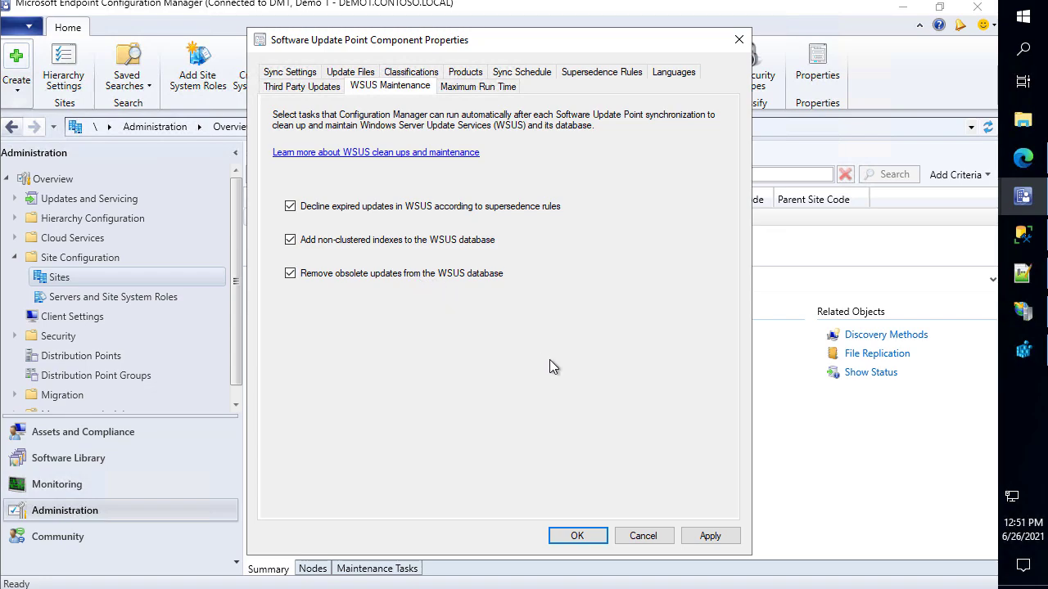
left_click(709, 536)
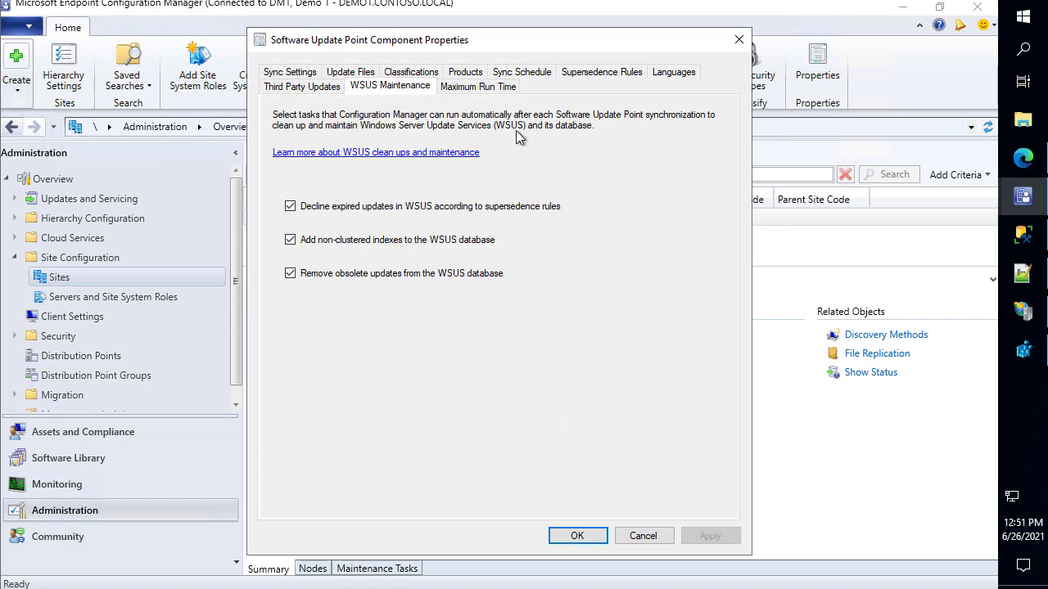
Choose 'Do not expire' for superseded software updates and feature updates in Supersedence Rules
left_click(604, 78)
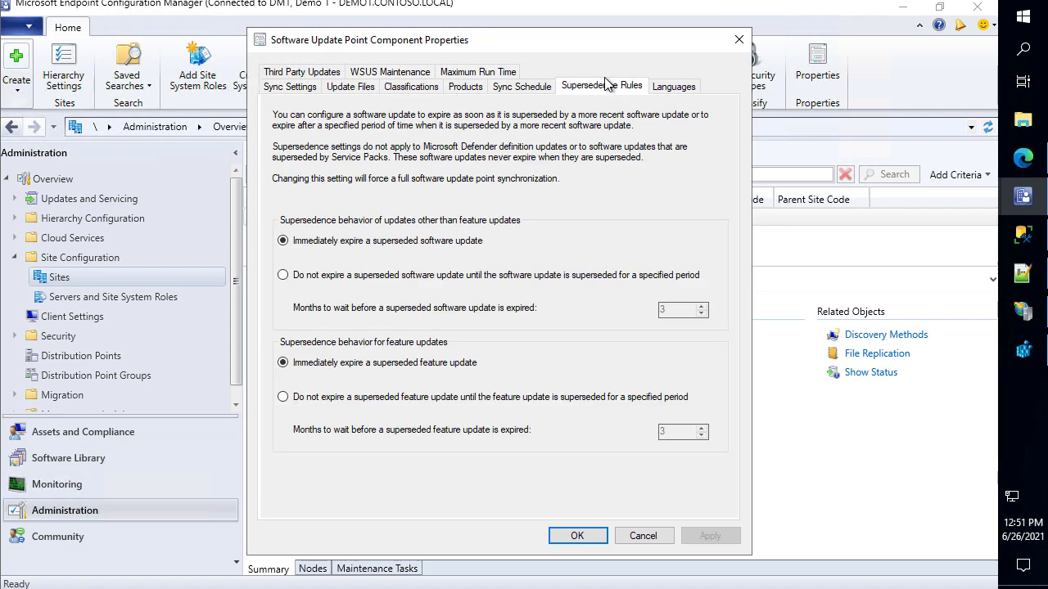
left_click(490, 281)
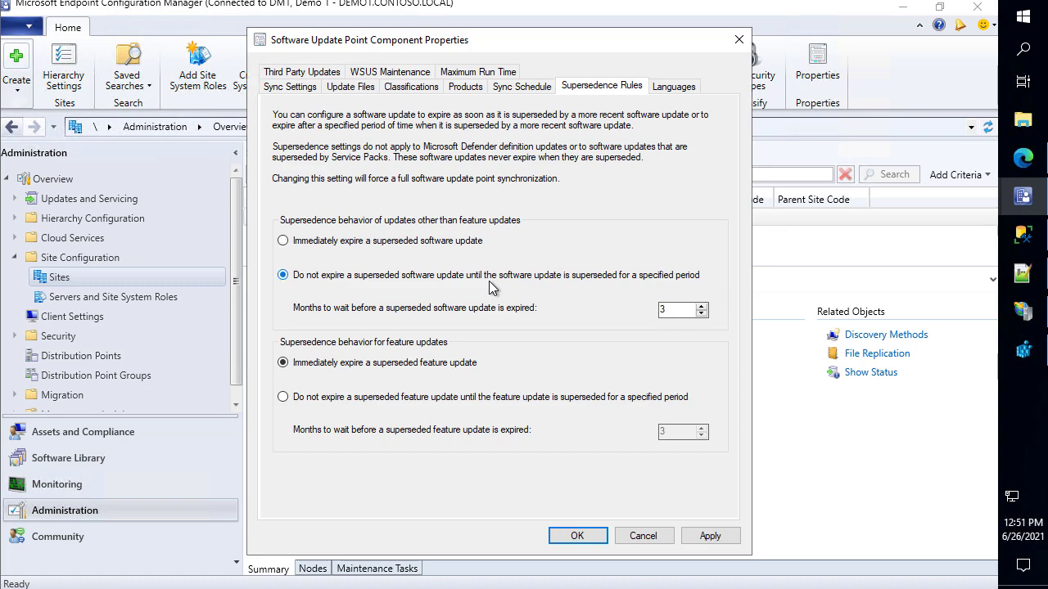
left_click(455, 399)
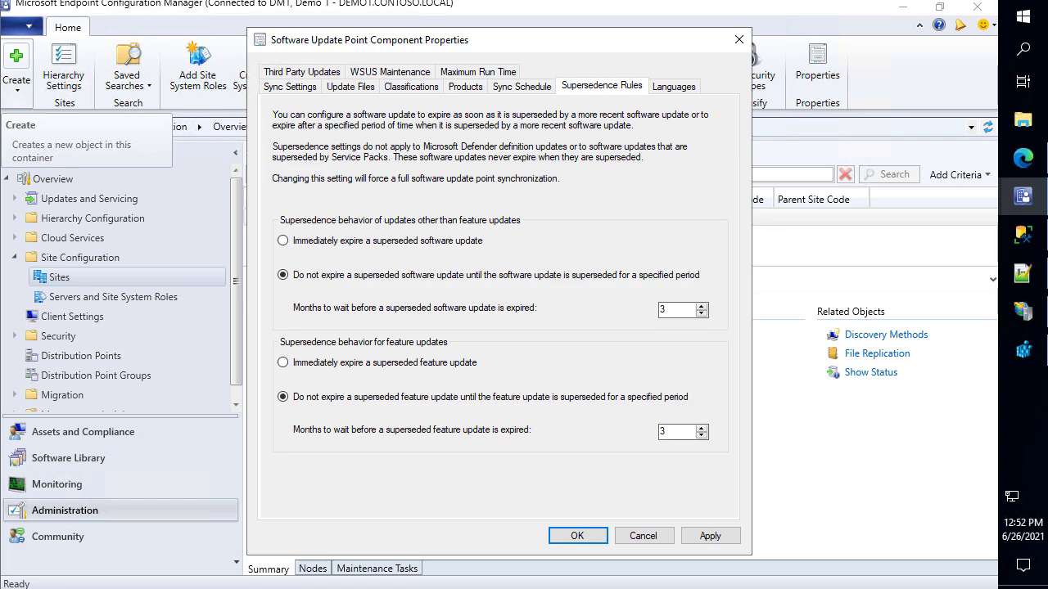
left_click(396, 74)
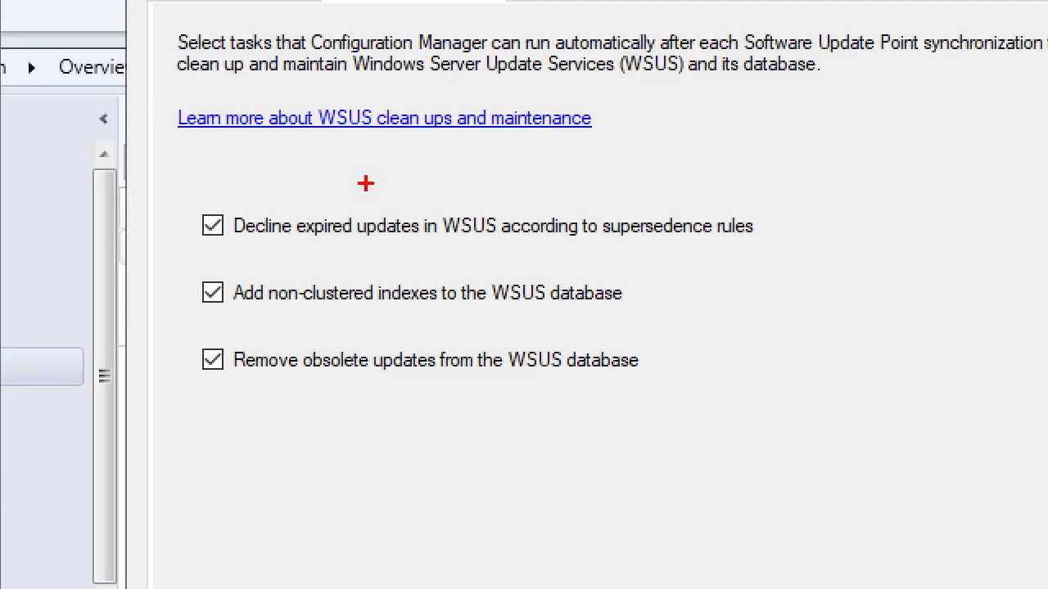
mouse_move(292, 203)
left_mouse_down()
mouse_move(336, 237)
mouse_move(469, 244)
mouse_move(424, 243)
left_mouse_up()
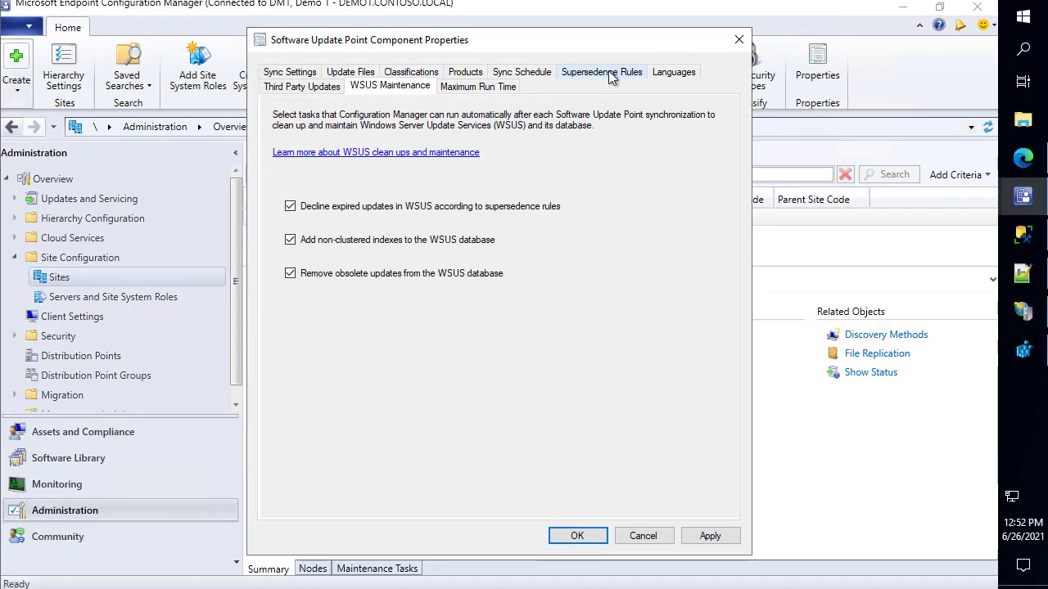
left_click(614, 81)
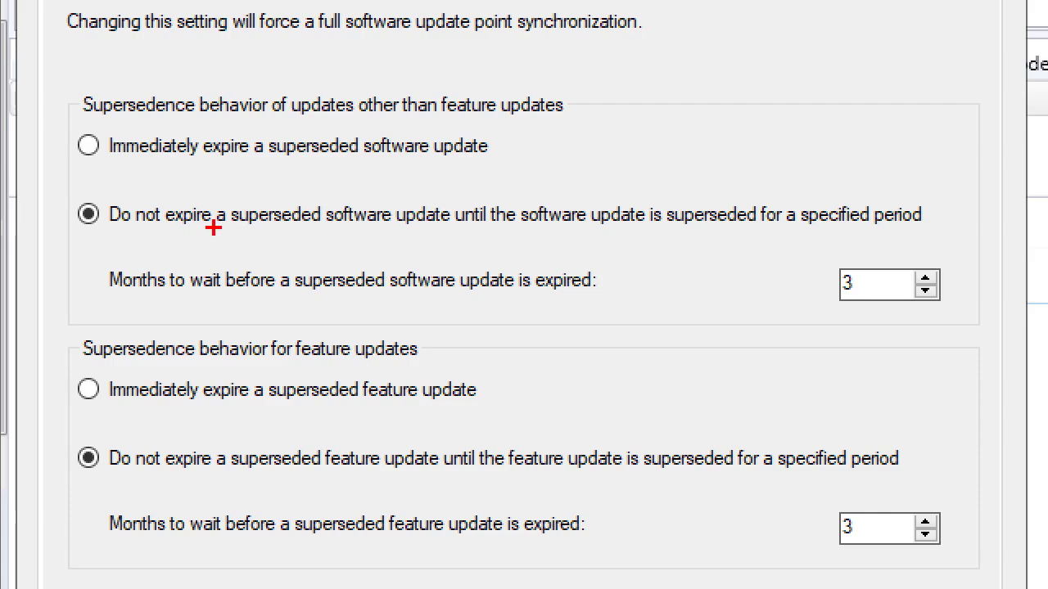
mouse_move(160, 197)
left_mouse_down()
mouse_move(337, 236)
mouse_move(971, 234)
left_mouse_up()
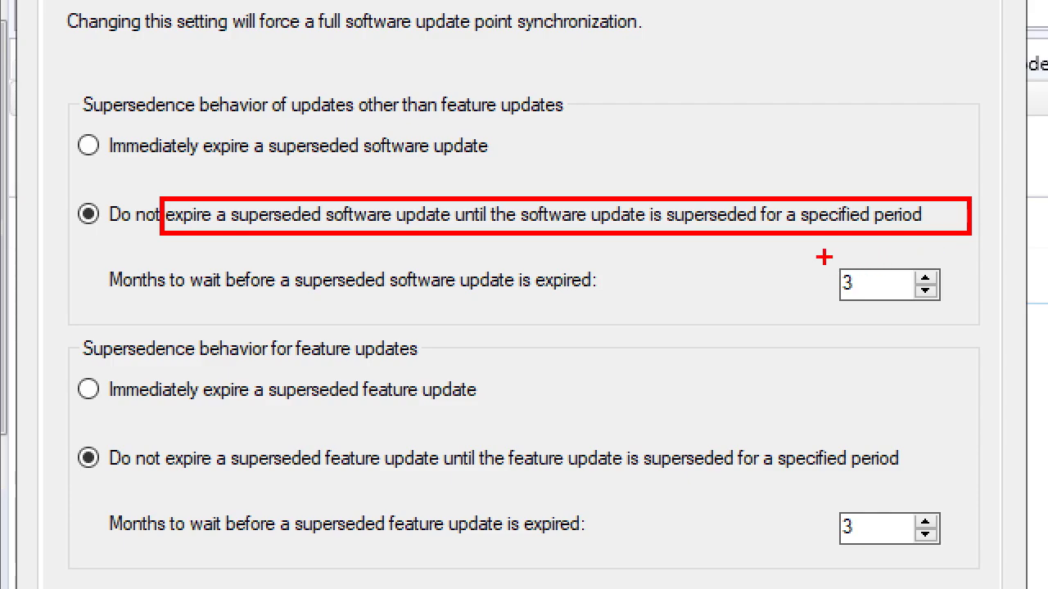
mouse_move(823, 256)
left_mouse_down()
mouse_move(984, 303)
mouse_move(969, 316)
left_mouse_up()
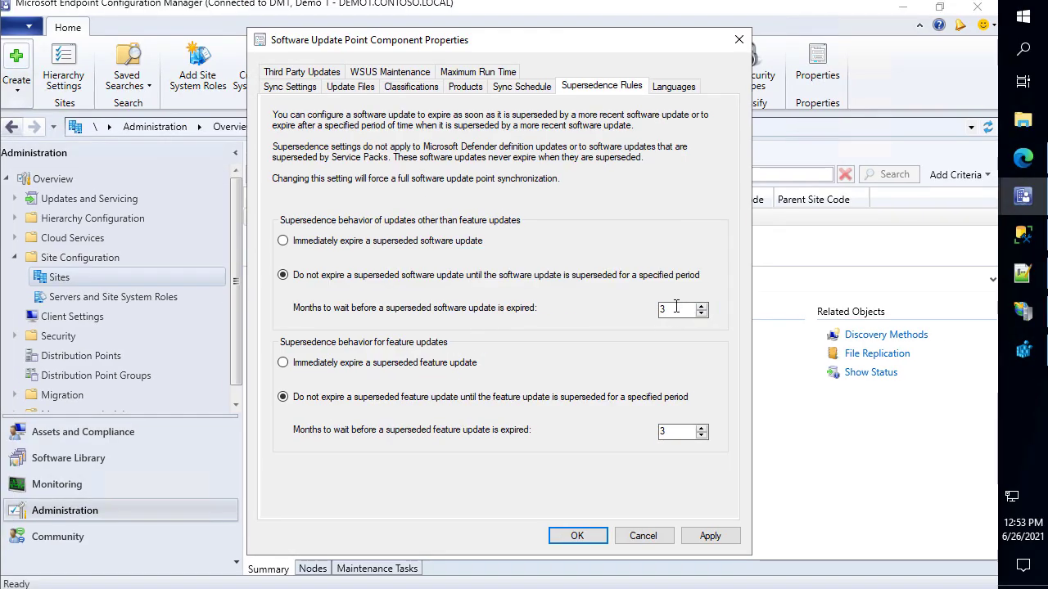
Set the software update expiry delay to 3 months, apply, and close the properties with OK
double_click(875, 281)
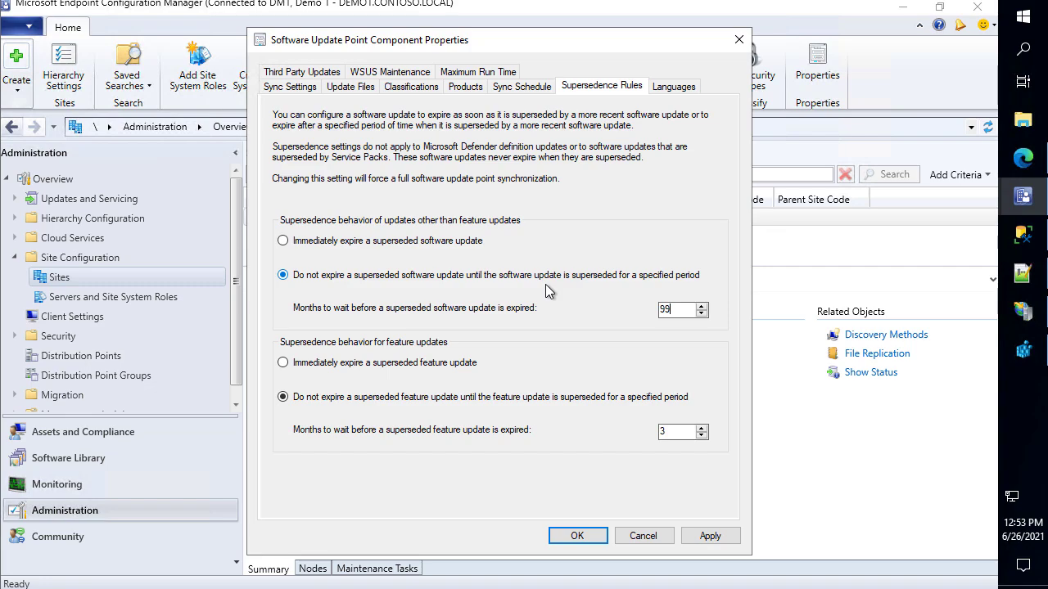
key("BackSpace")
type("3")
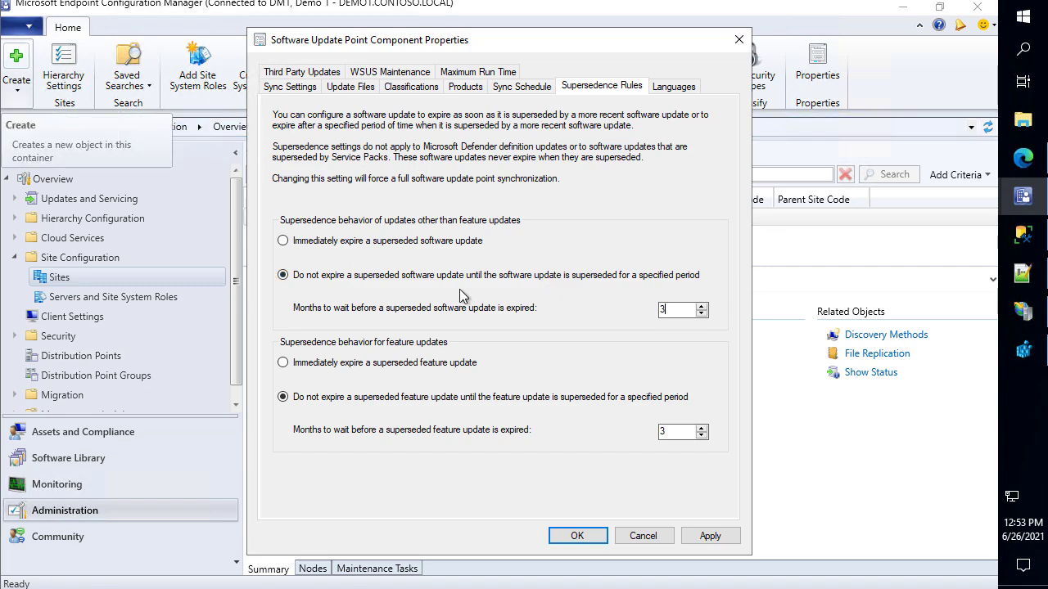
left_click(709, 536)
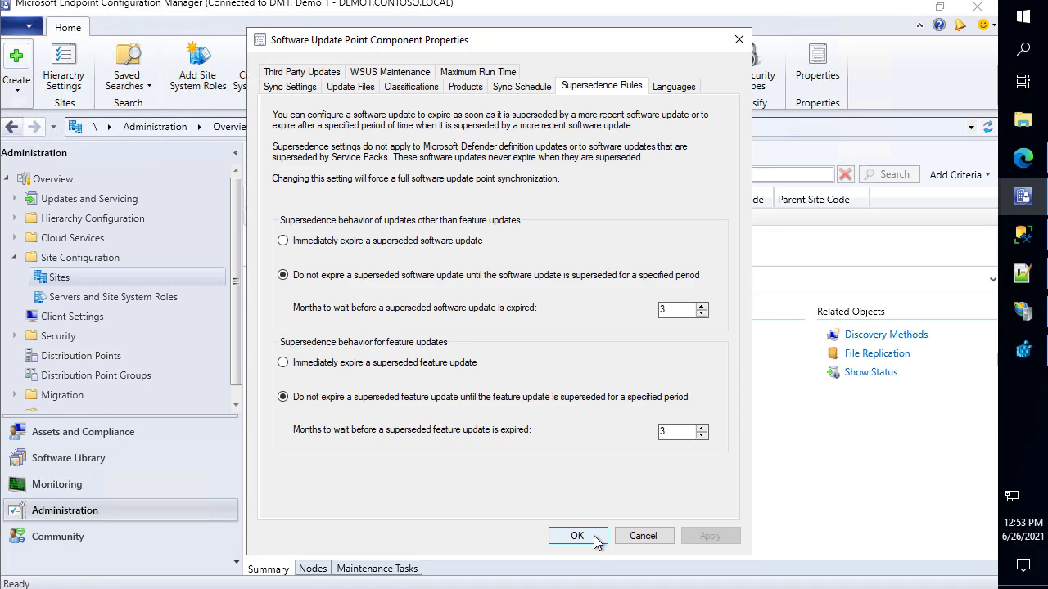
left_click(592, 538)
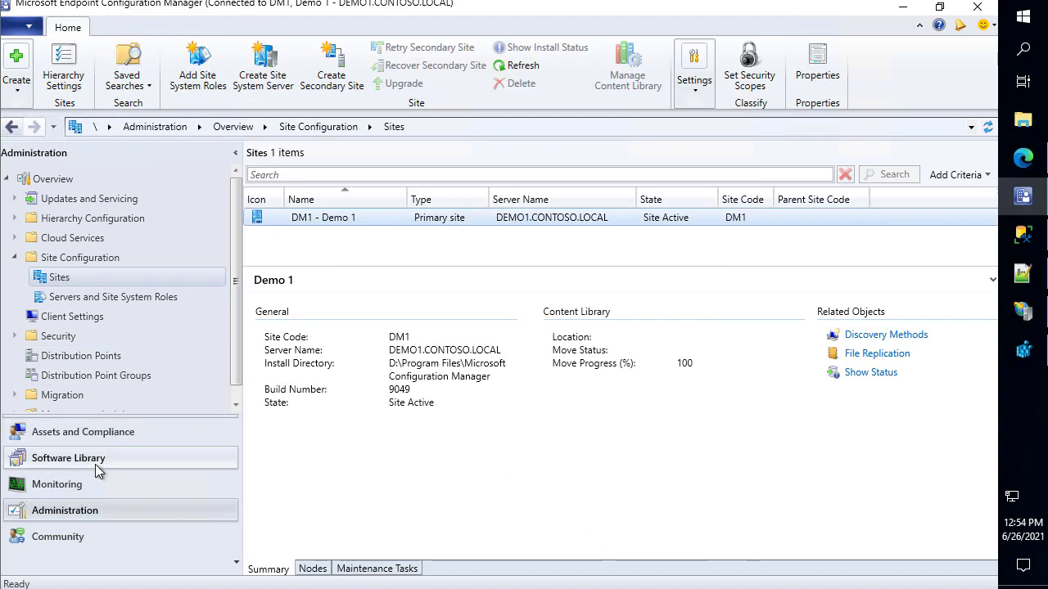
Scroll through the 38 items in All Software Updates, then switch to the Administration workspace
left_click(97, 465)
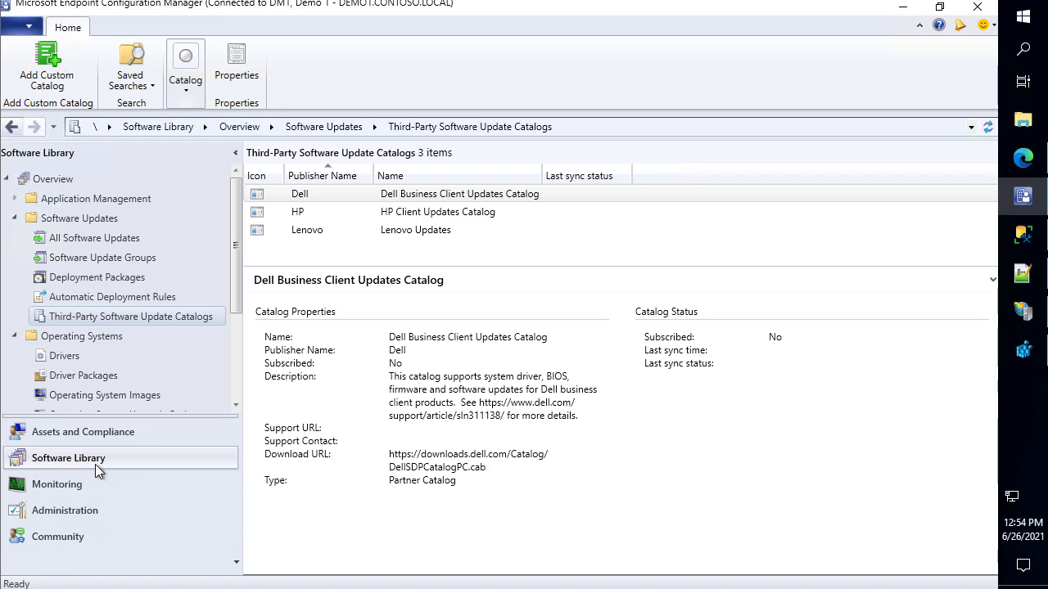
left_click(97, 237)
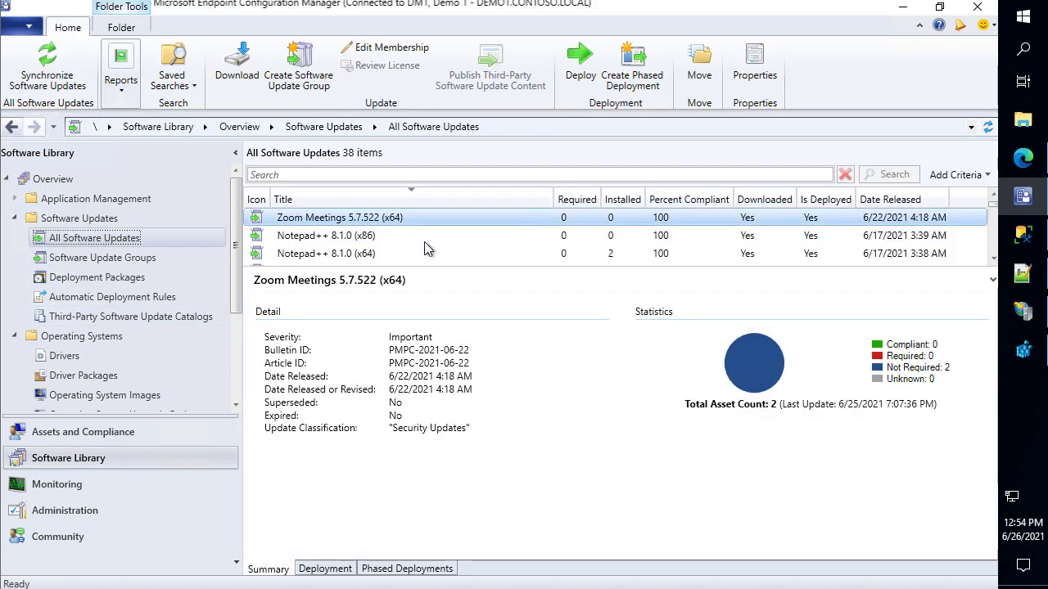
left_click_drag(438, 267, 437, 381)
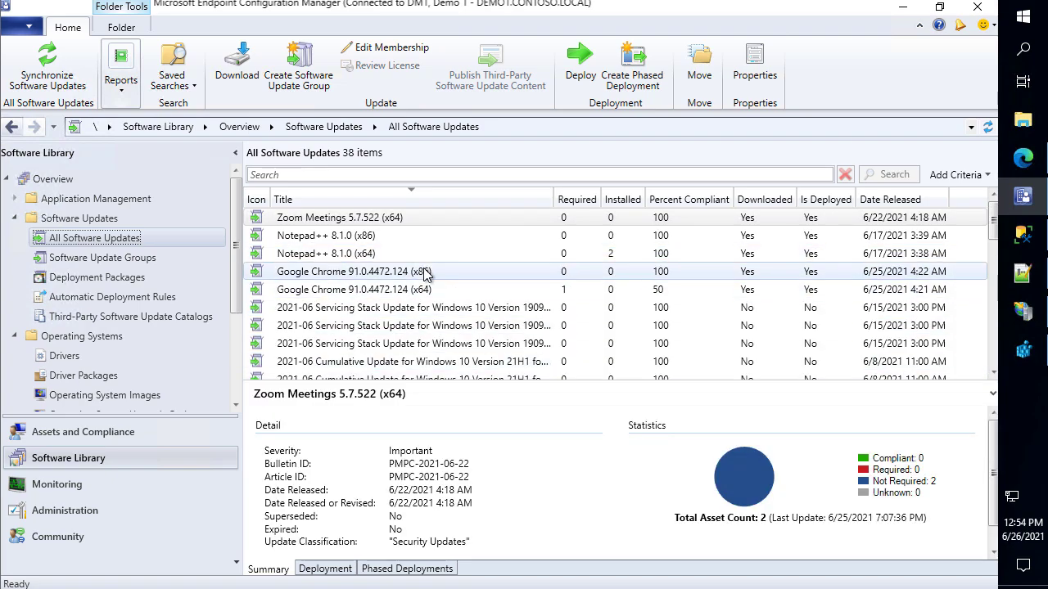
scroll(462, 275, "down", 4)
scroll(463, 276, "down", 2)
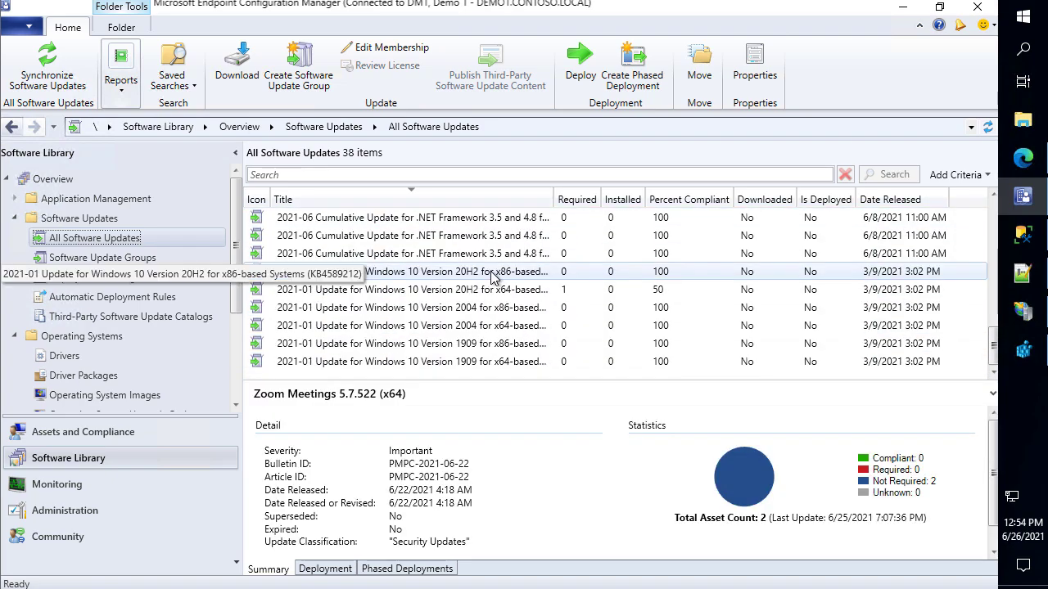
scroll(402, 264, "up", 3)
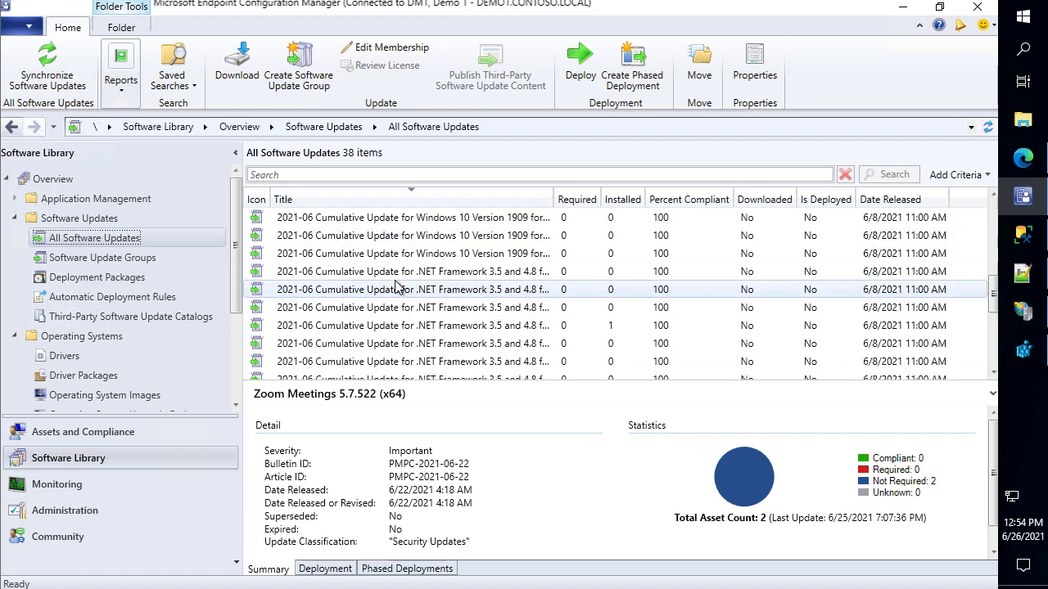
scroll(414, 278, "up", 3)
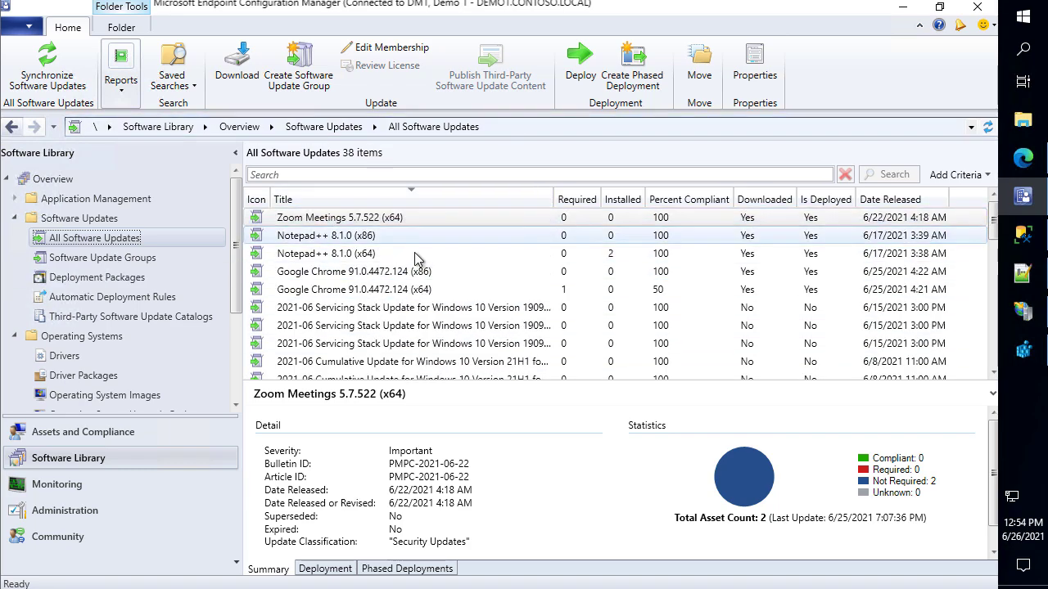
scroll(426, 246, "down", 3)
scroll(450, 248, "down", 2)
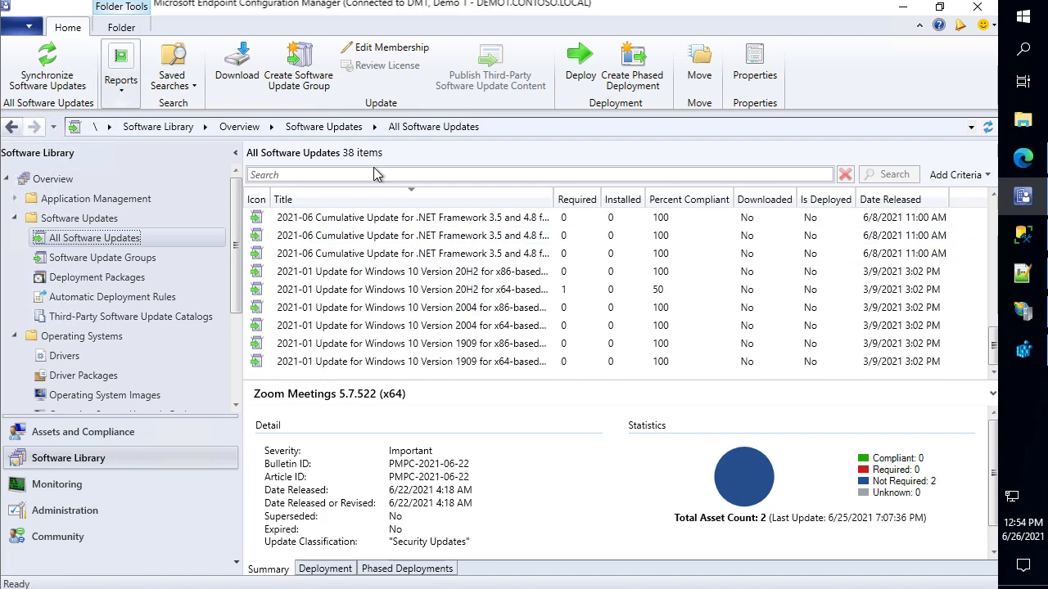
left_click_drag(339, 140, 407, 164)
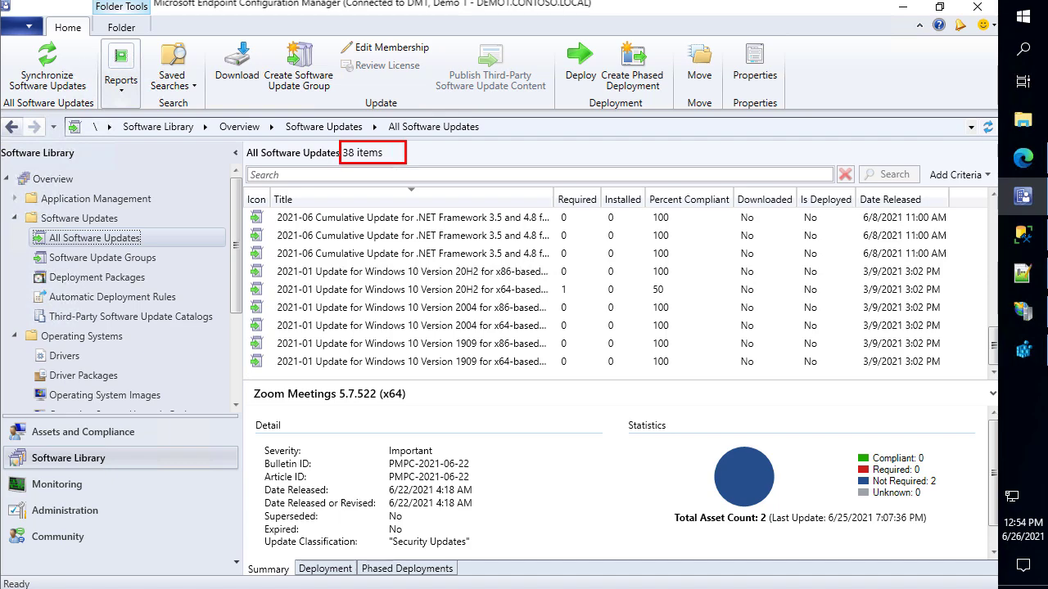
key("Escape")
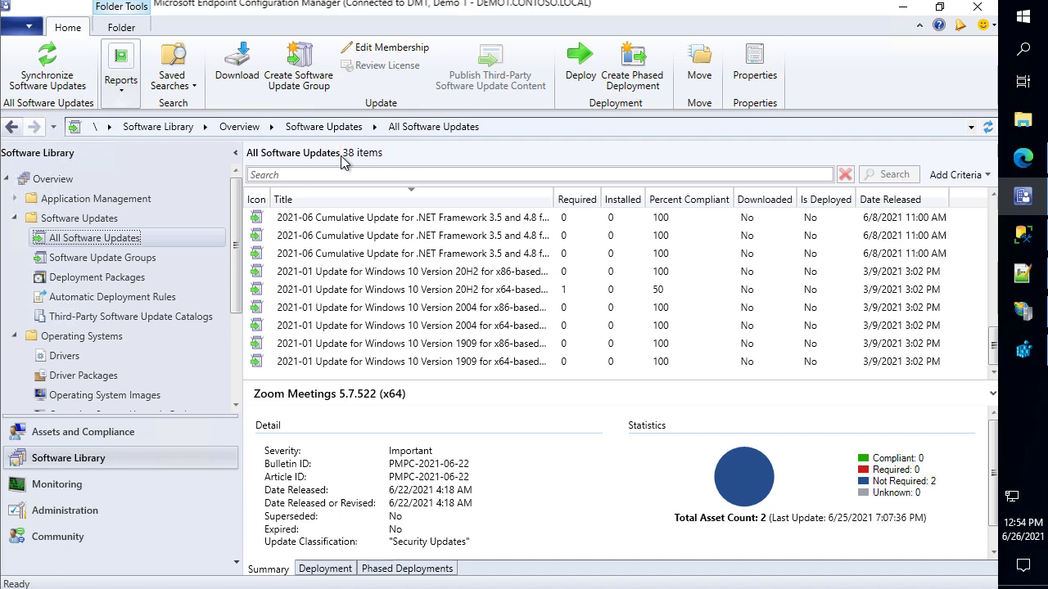
left_click(96, 512)
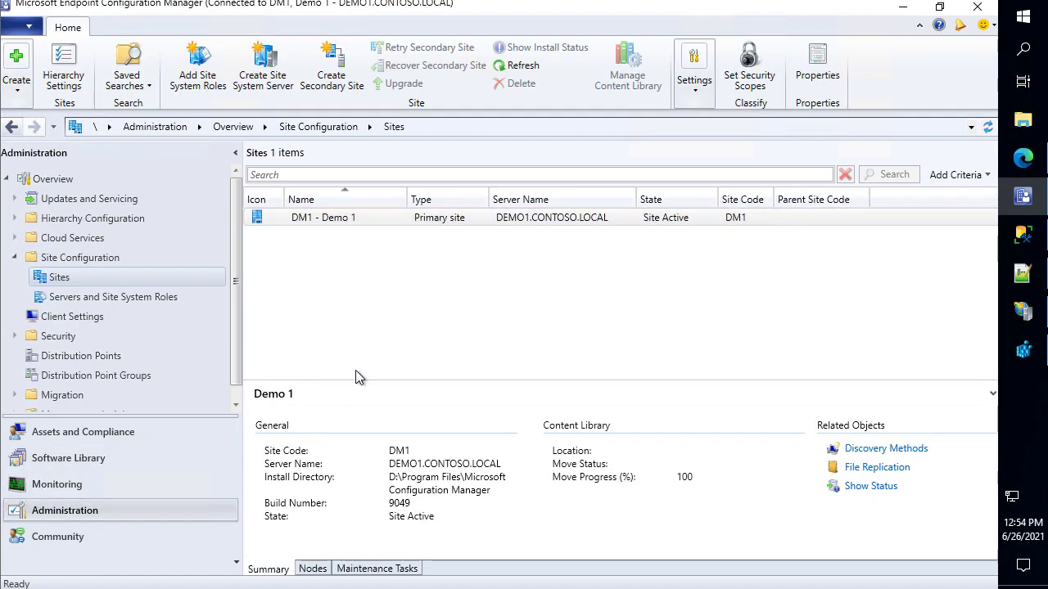
List the site server's roles under Servers and Site System Roles
left_click(96, 297)
left_click(315, 220)
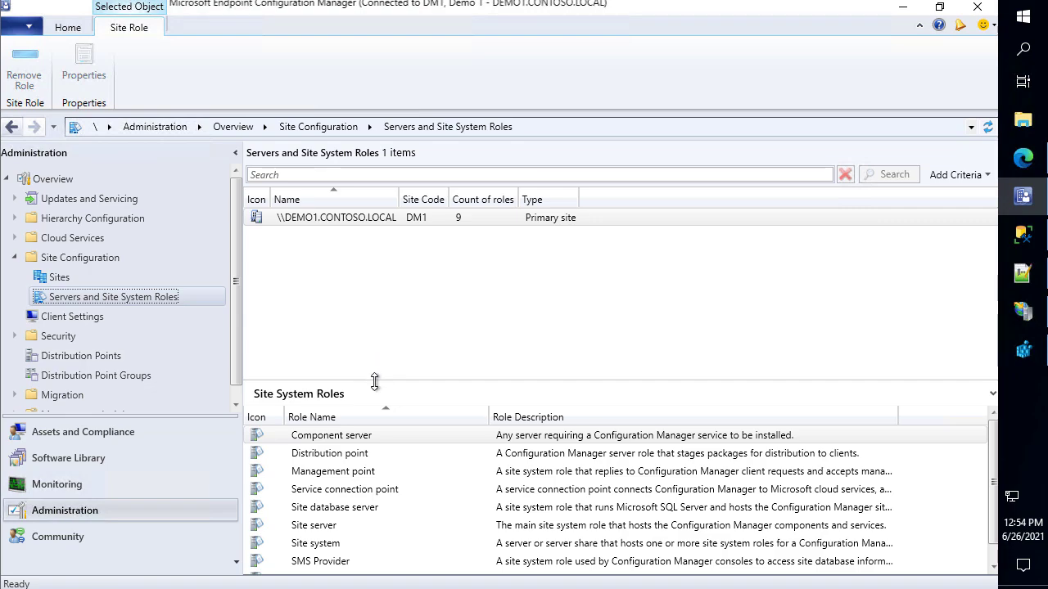
left_click_drag(374, 382, 383, 271)
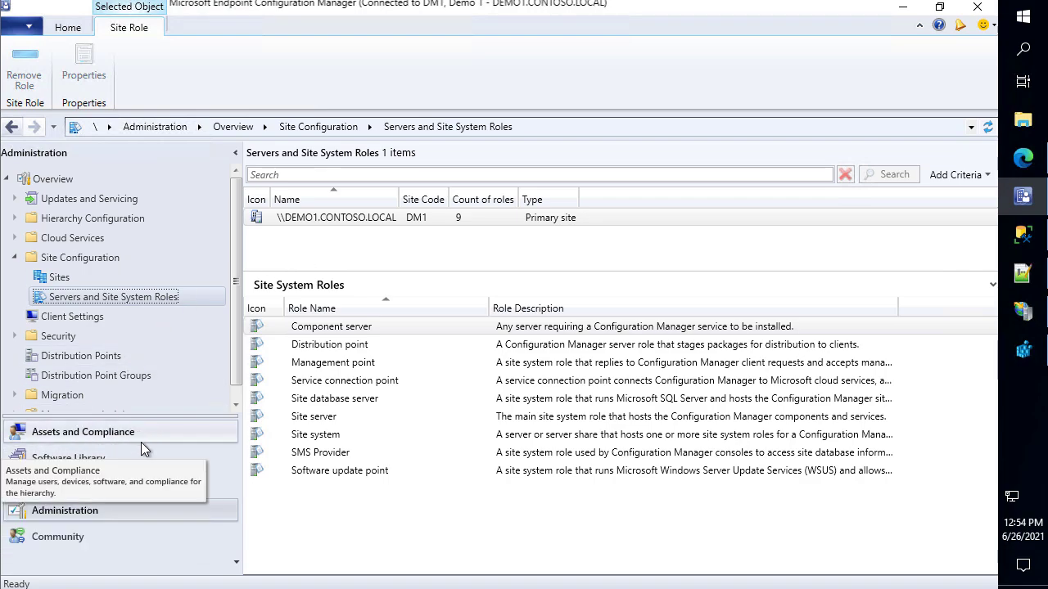
Open the DM1 site's Software Update Point component settings on the Products tab
left_click(68, 279)
left_click(297, 217)
right_click(297, 218)
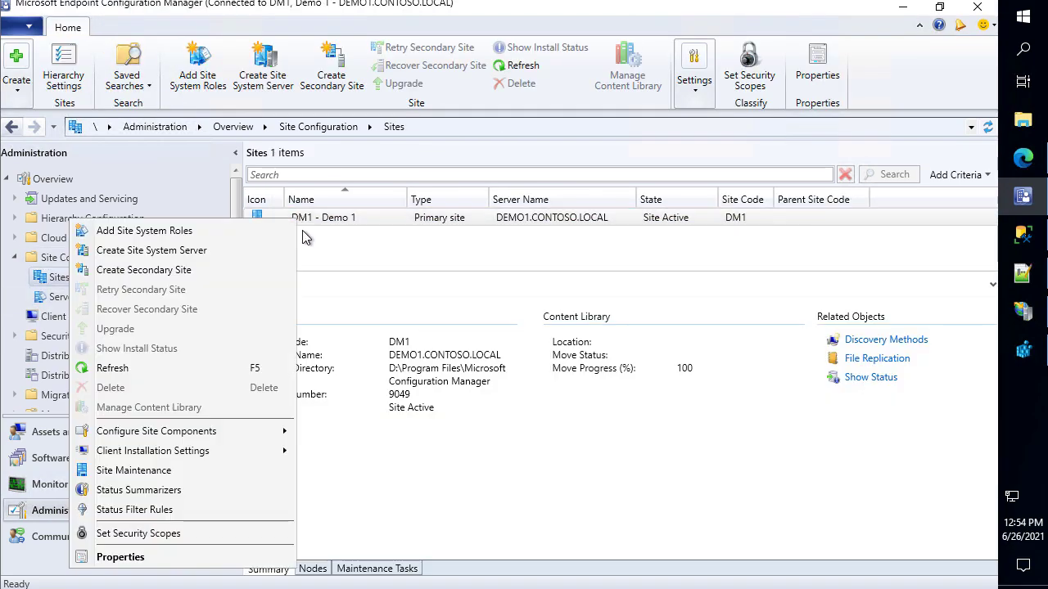
mouse_move(213, 434)
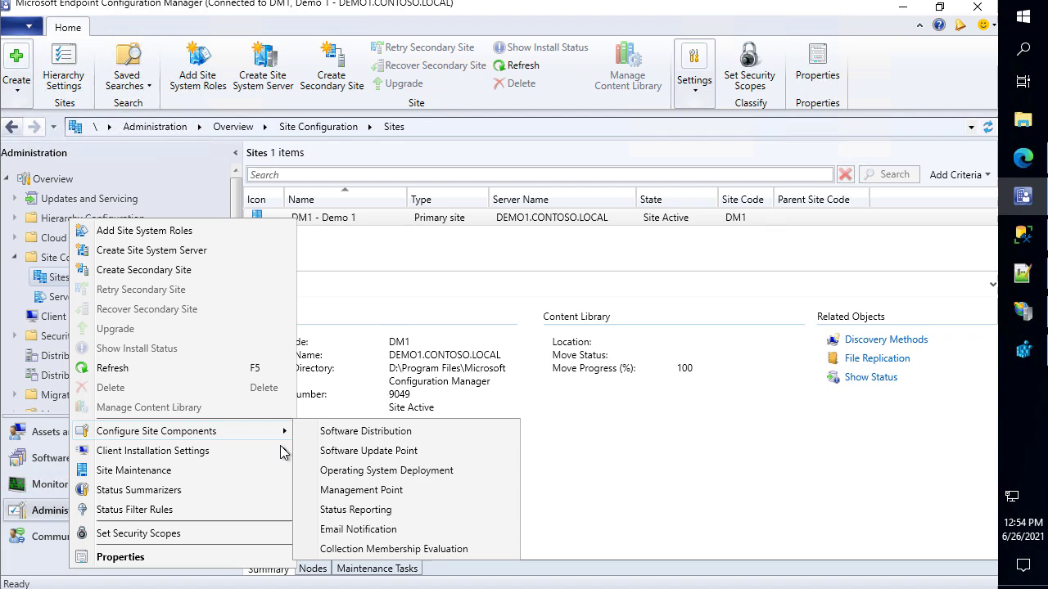
left_click(365, 455)
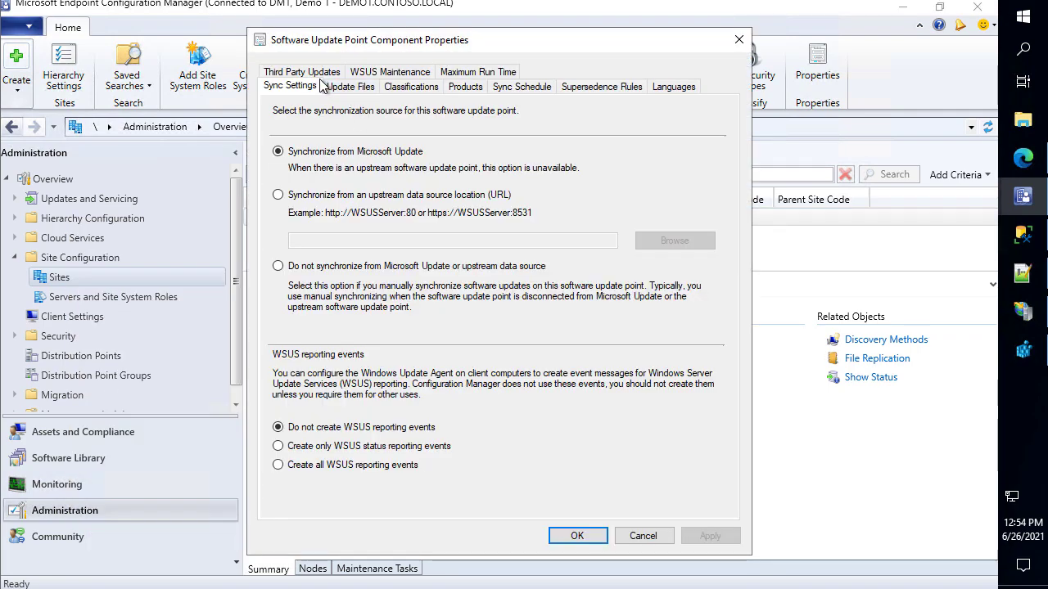
left_click(320, 72)
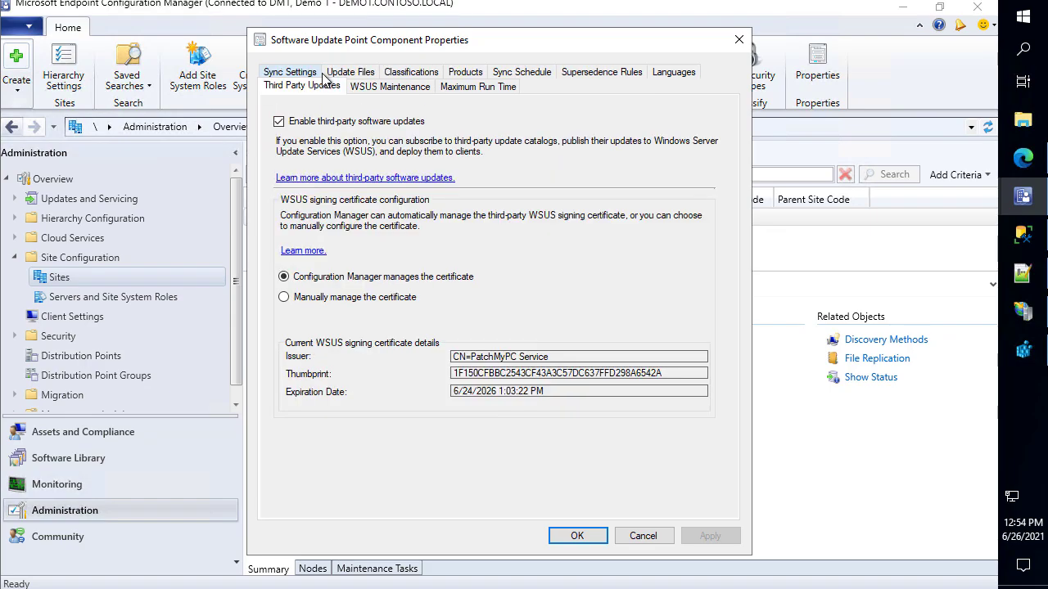
left_click(473, 76)
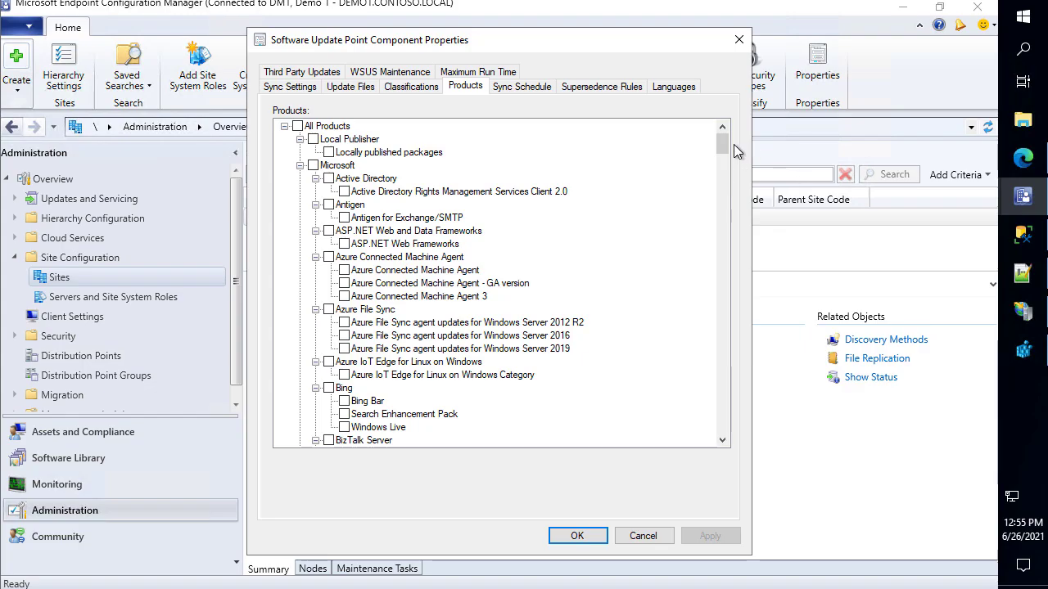
Untick the Patch My PC and SCUP Updates products, then apply and save the settings
mouse_move(723, 145)
left_mouse_down()
mouse_move(722, 278)
mouse_move(697, 374)
mouse_move(699, 446)
mouse_move(721, 135)
left_mouse_up()
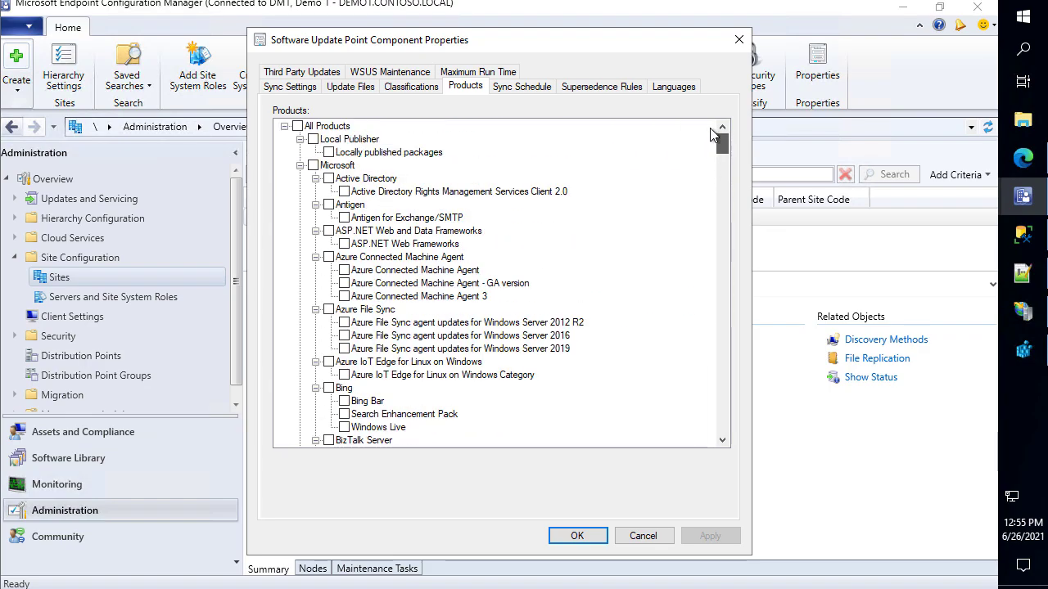
left_click(300, 165)
left_click(312, 178)
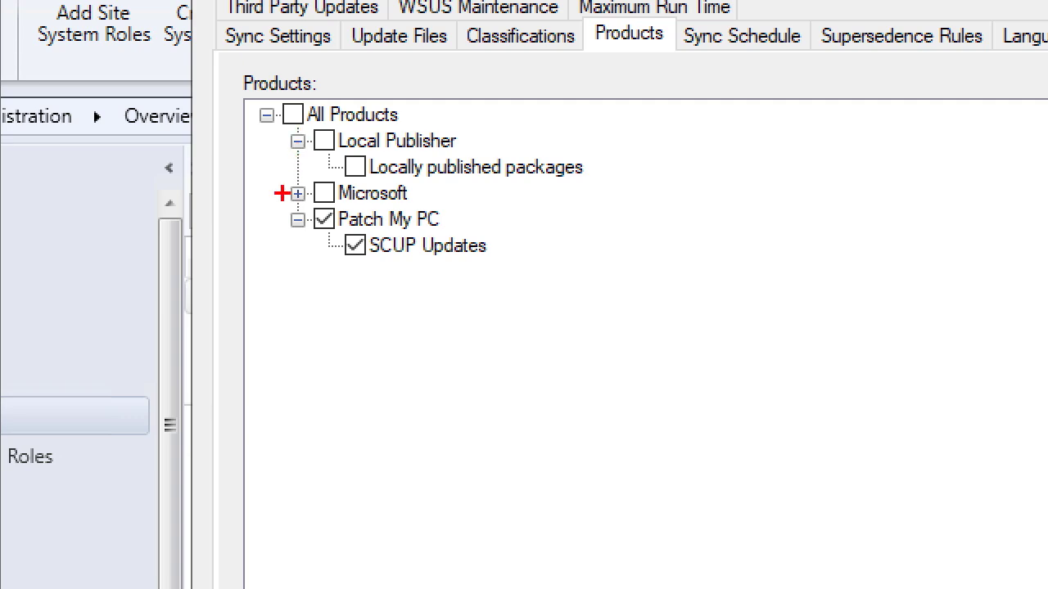
mouse_move(308, 208)
left_mouse_down()
mouse_move(383, 246)
mouse_move(519, 267)
left_mouse_up()
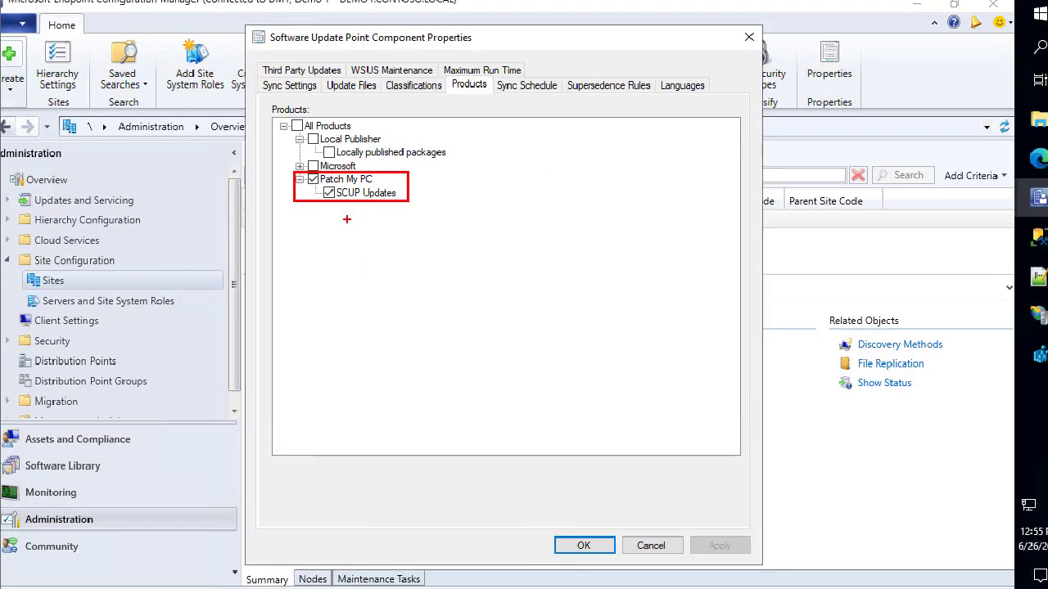
left_click(313, 179)
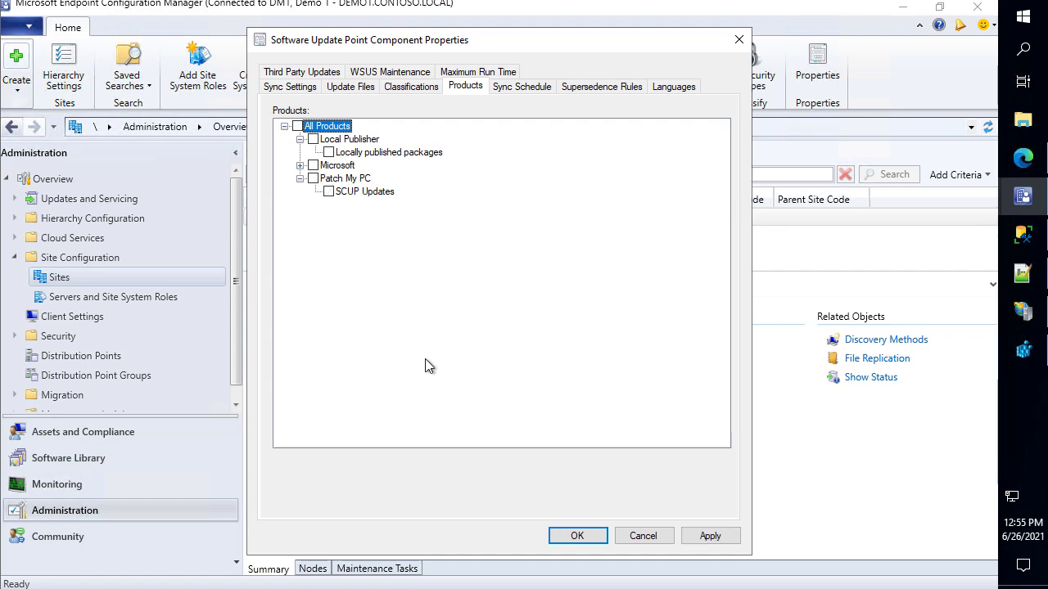
left_click(709, 540)
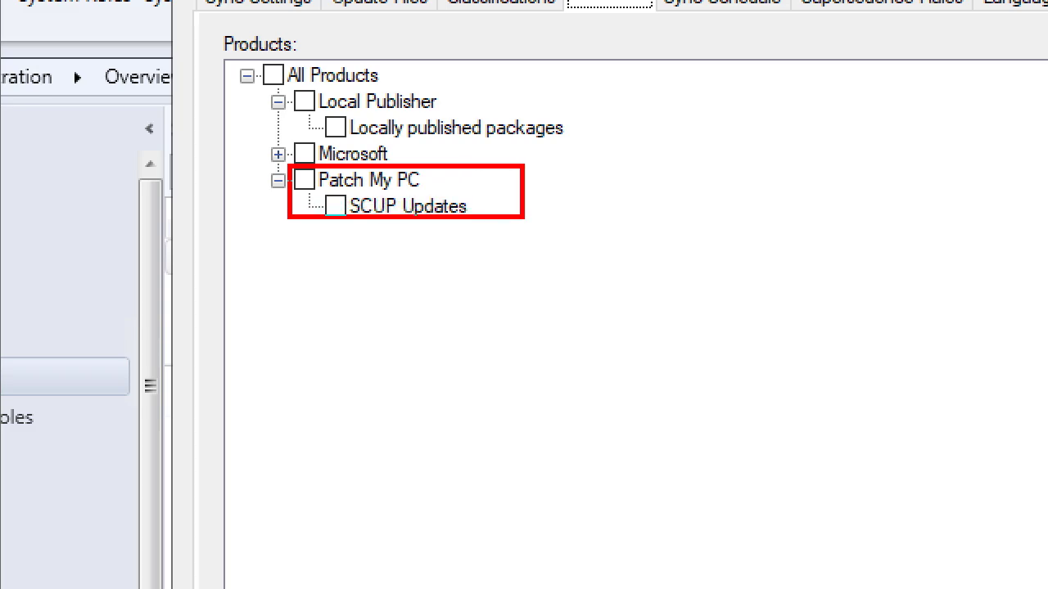
left_click_drag(509, 219, 477, 219)
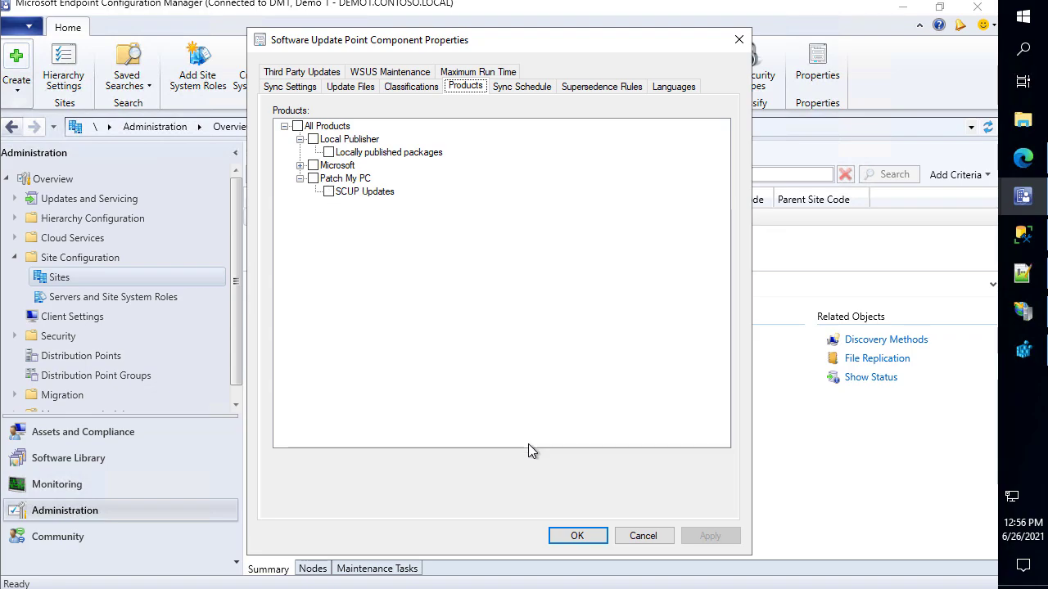
left_click(585, 541)
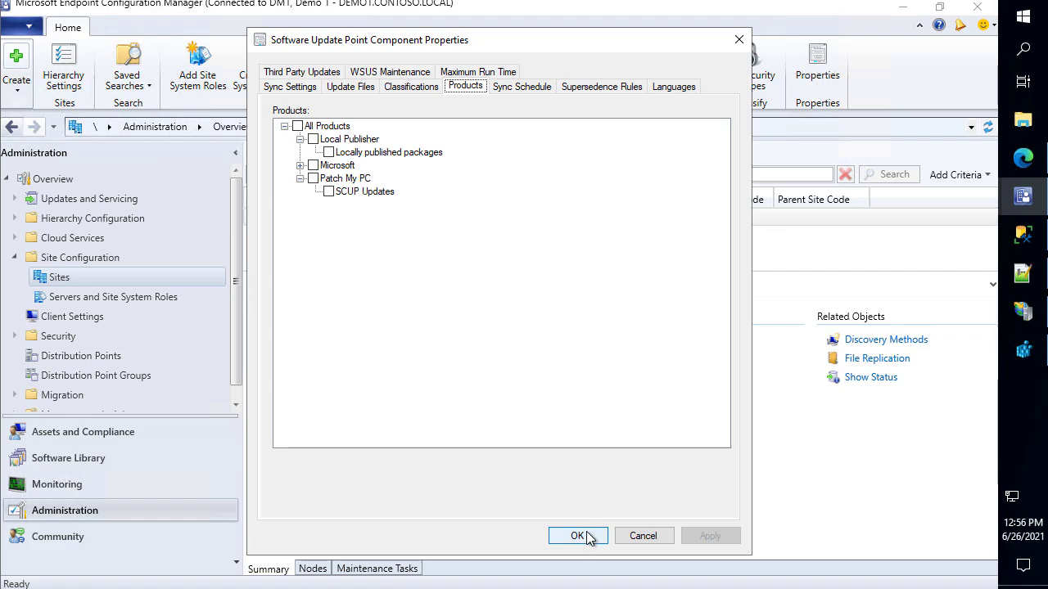
left_click(585, 537)
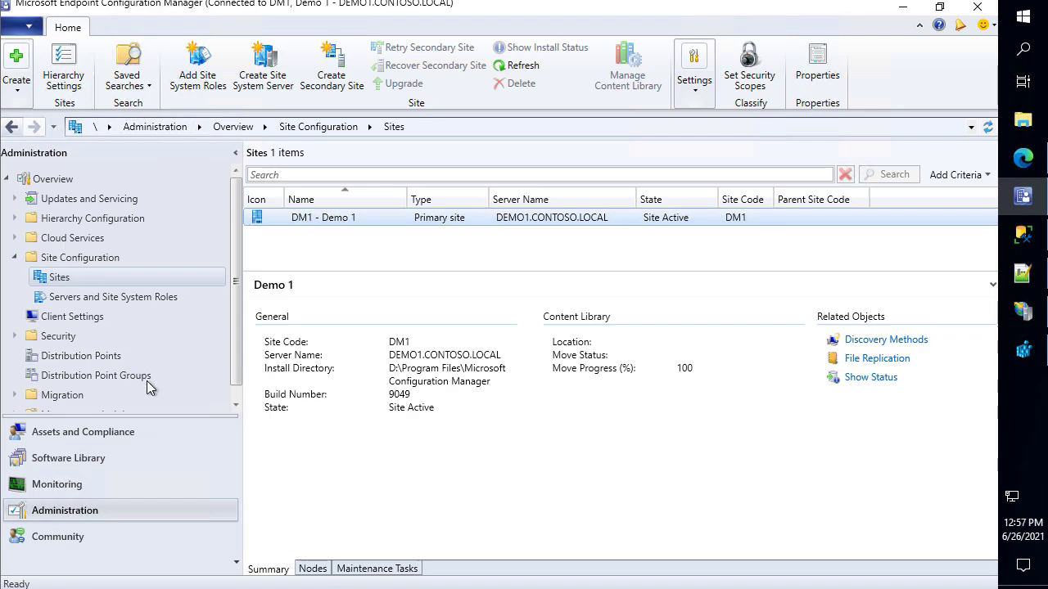
Run Synchronize Software Updates on All Software Updates and confirm with Yes
left_click(125, 452)
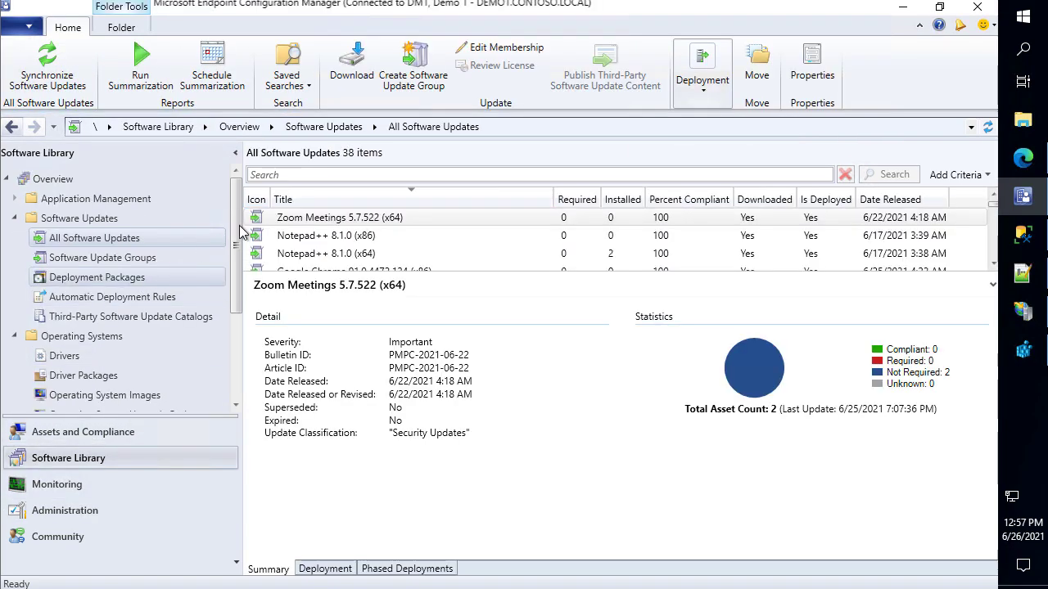
left_click_drag(391, 273, 404, 333)
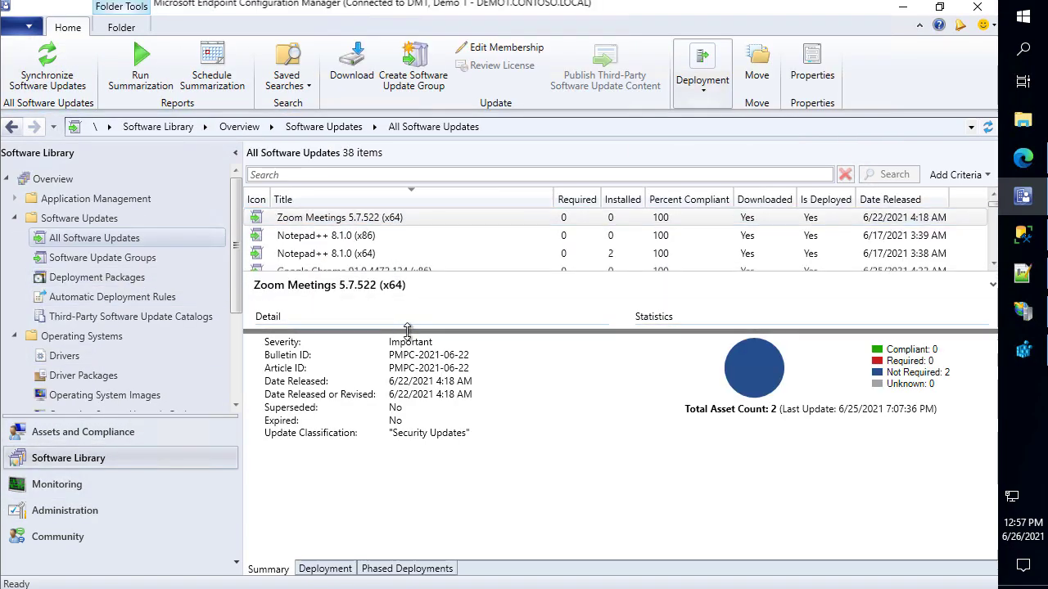
right_click(98, 239)
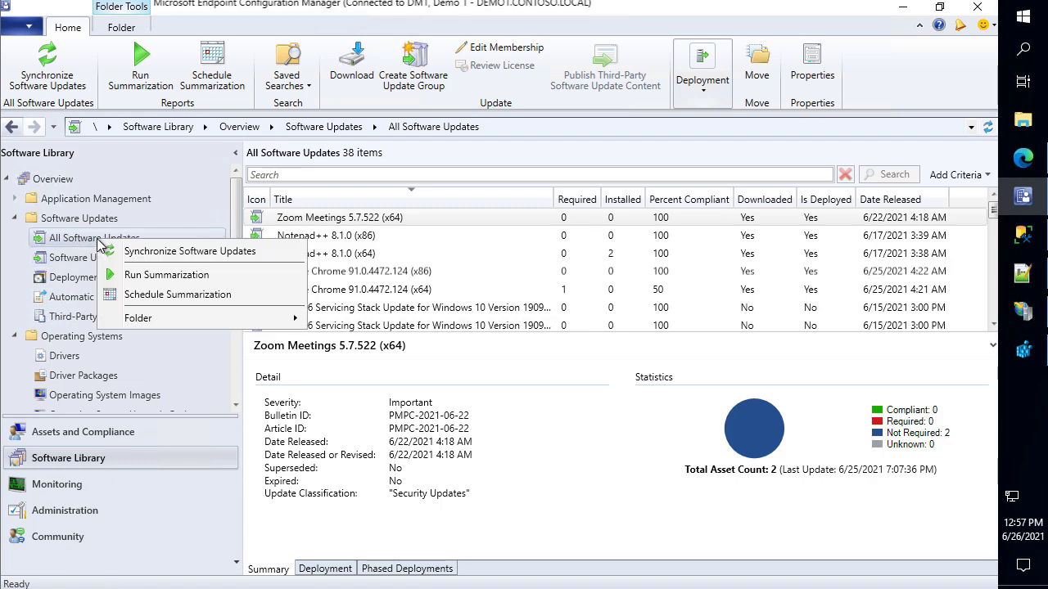
left_click(157, 253)
left_click(560, 391)
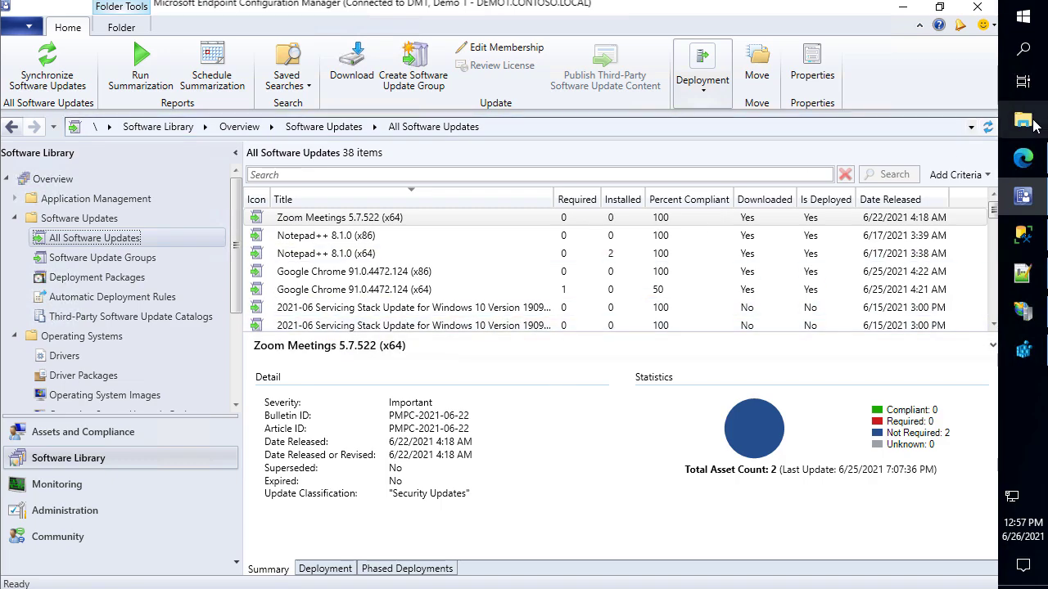
Open wsyncmgr.log from the desktop's Site Server - Logs folder
left_click(1032, 123)
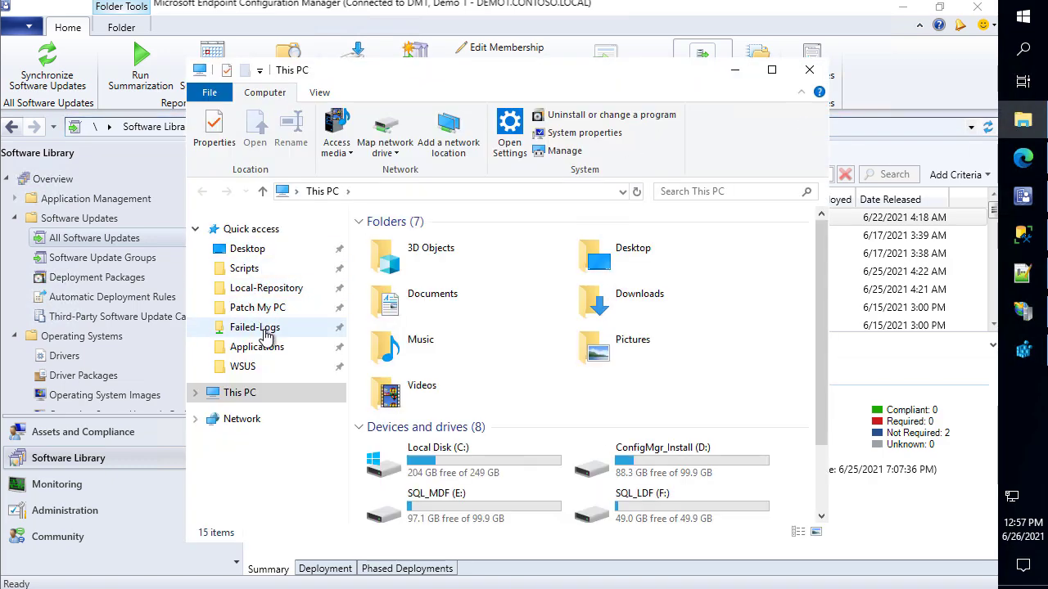
left_click(731, 73)
left_click(901, 7)
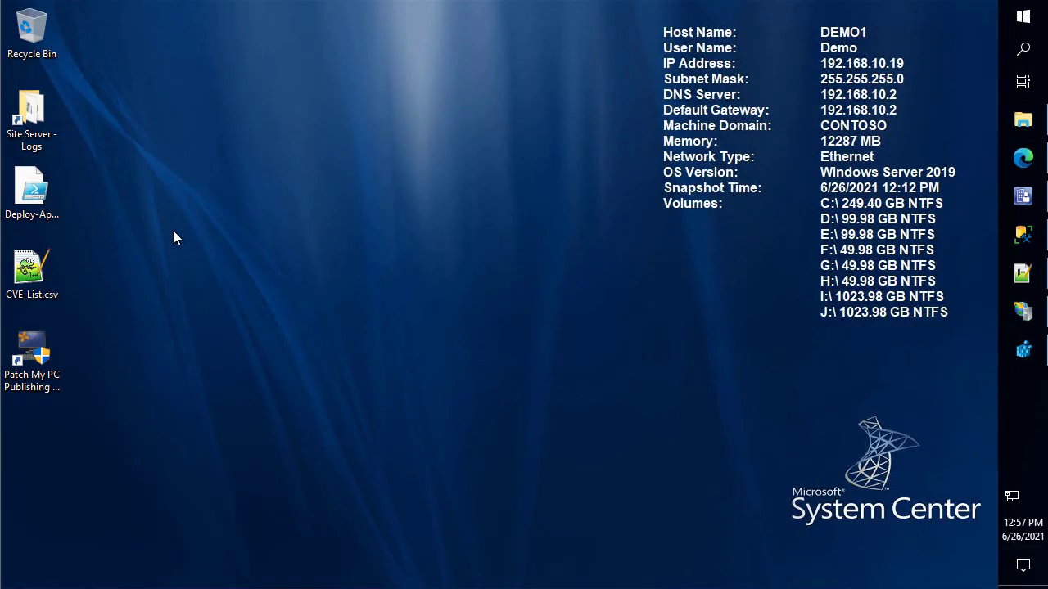
double_click(31, 113)
left_click(431, 329)
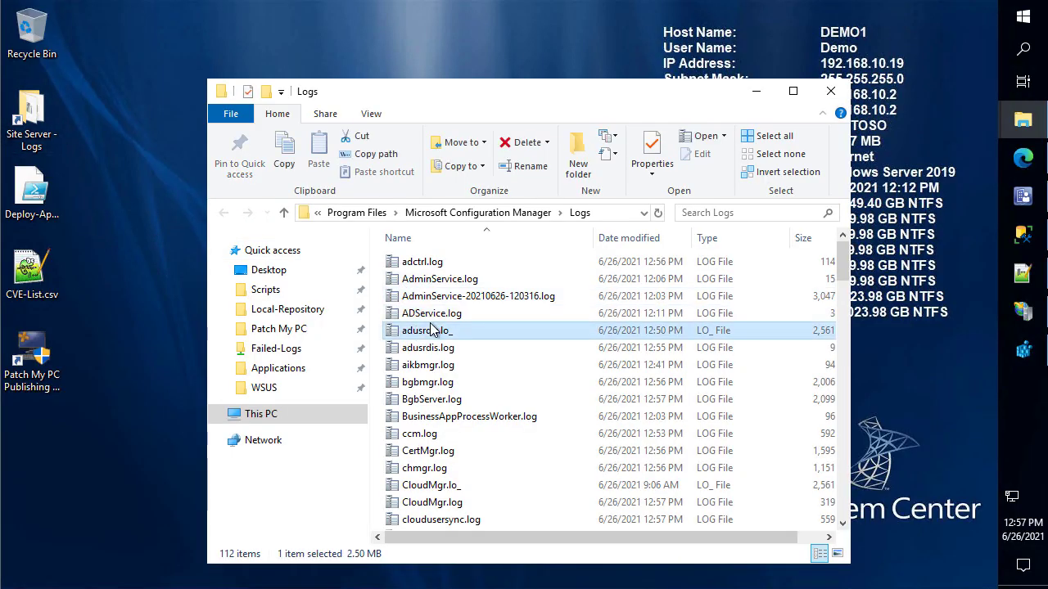
type("wsy")
key("Return")
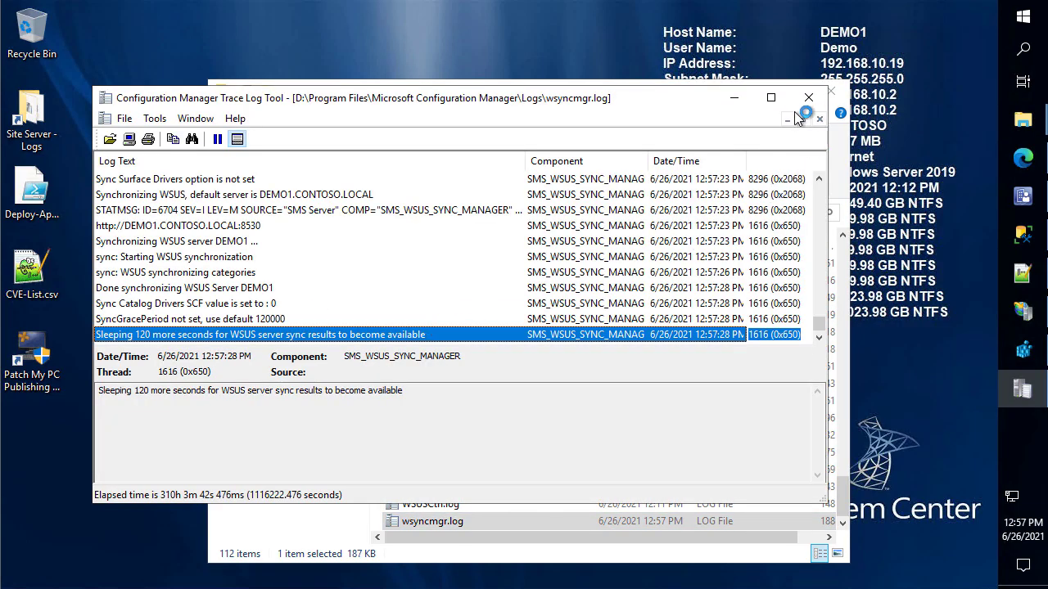
Jump to the end of wsyncmgr.log to confirm 96 obsolete updates were deleted from SUSDB
left_click(770, 98)
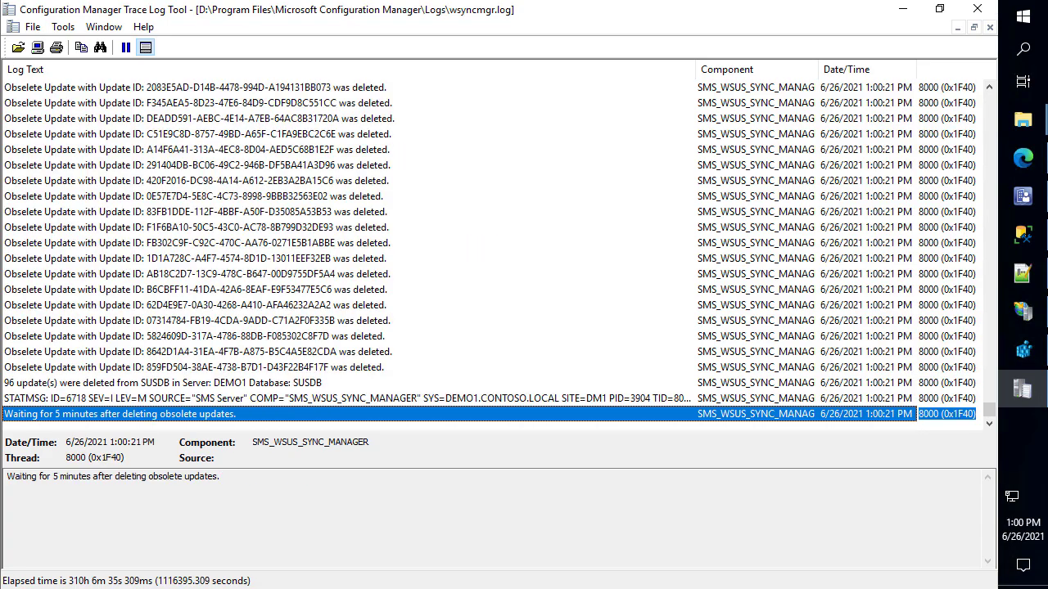
left_click(300, 246)
scroll(299, 248, "up", 6)
scroll(291, 266, "up", 10)
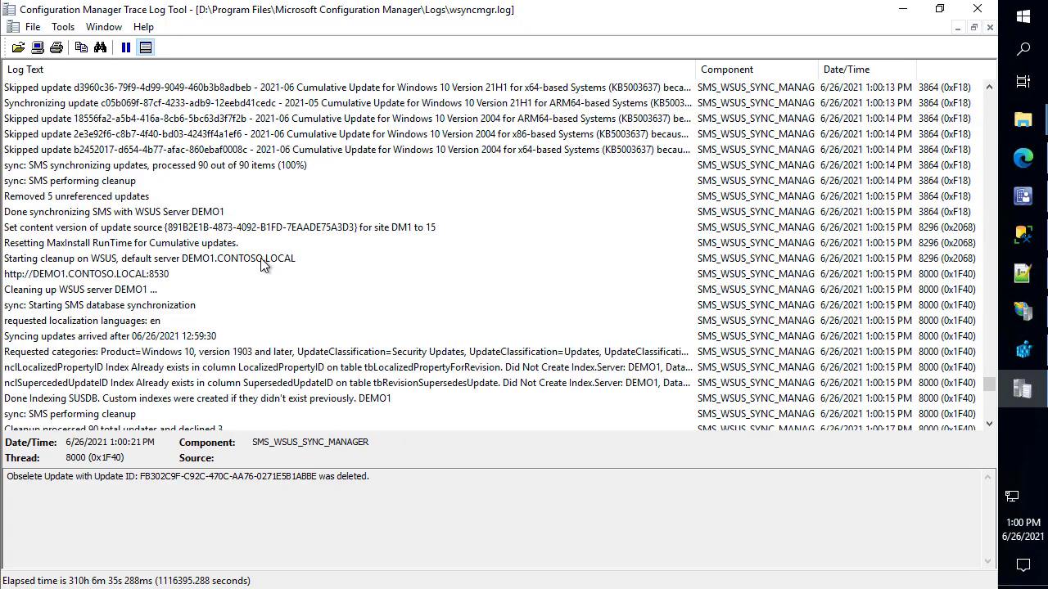
left_click(298, 280)
key("End")
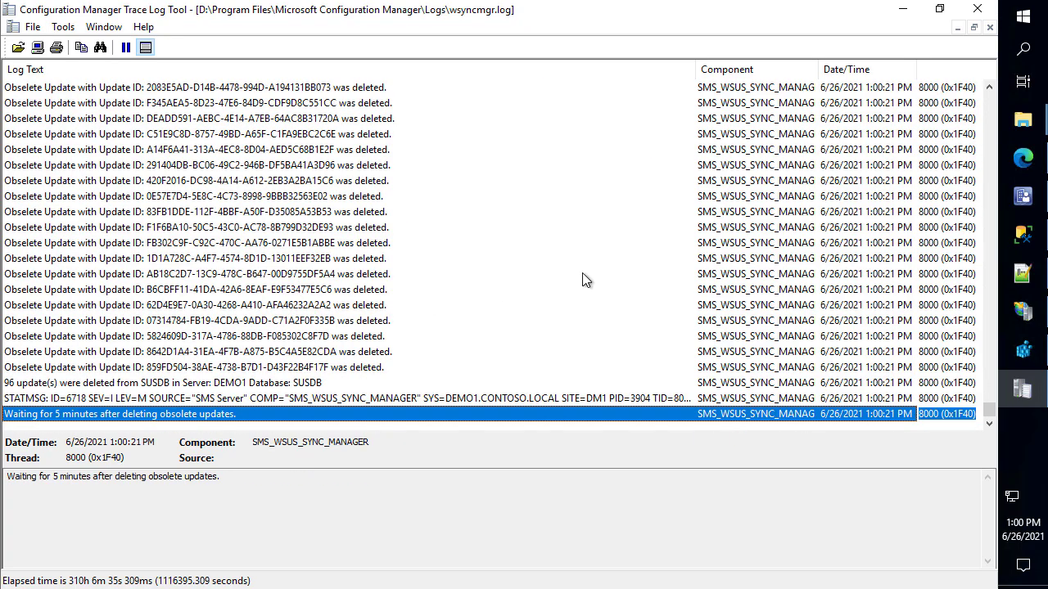
left_click(1022, 196)
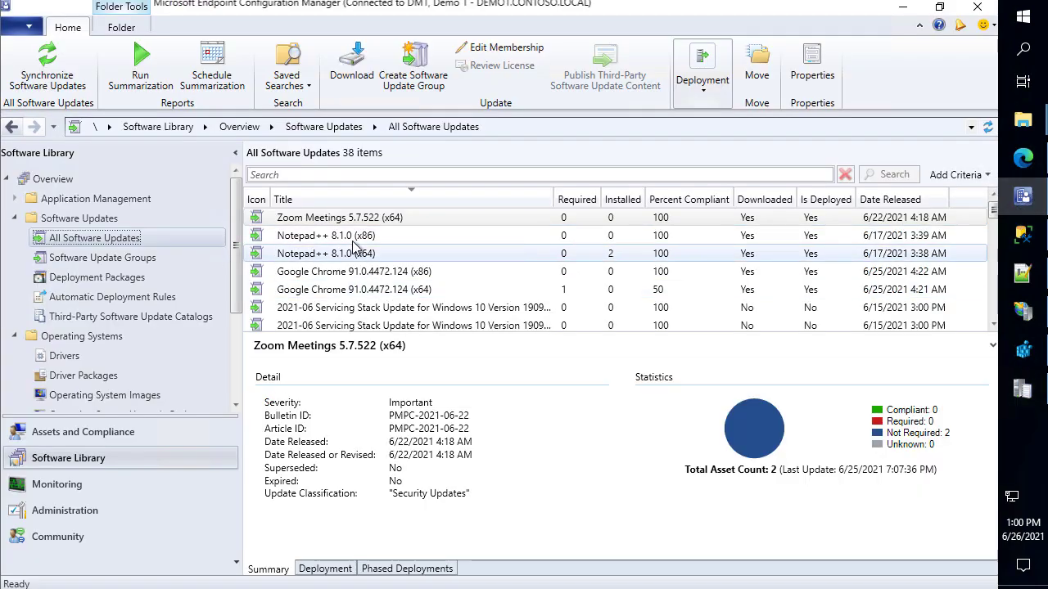
Refresh All Software Updates to show 92 items and select the five third-party updates
left_click(376, 224)
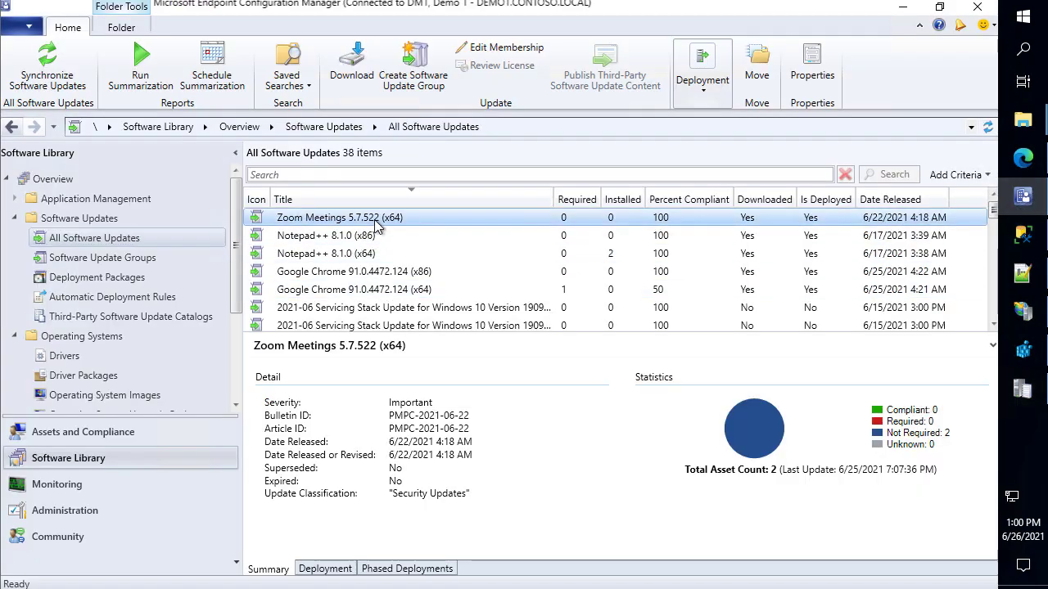
left_click(987, 127)
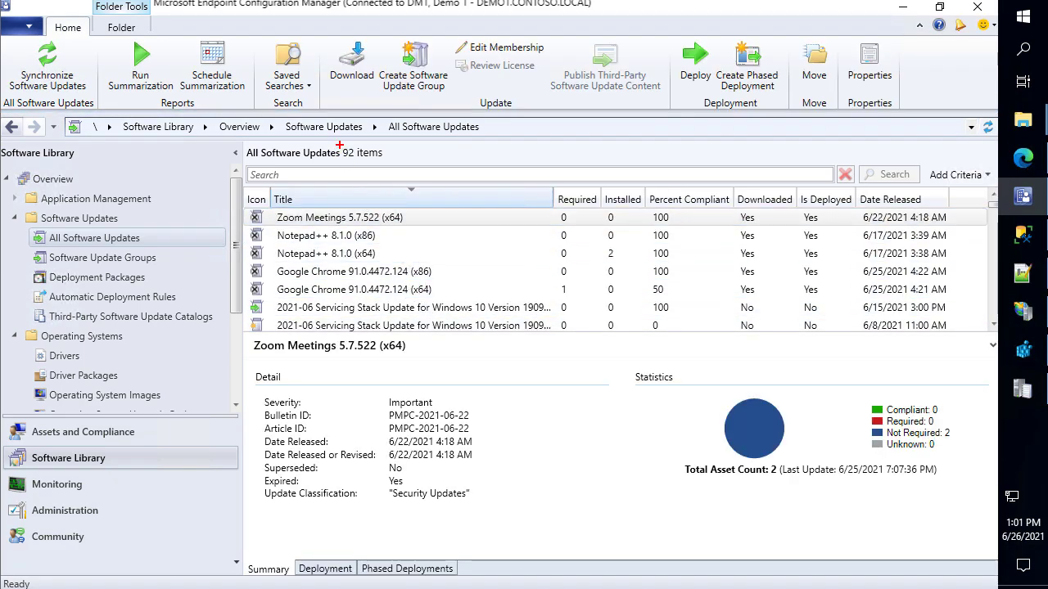
left_click_drag(339, 142, 402, 160)
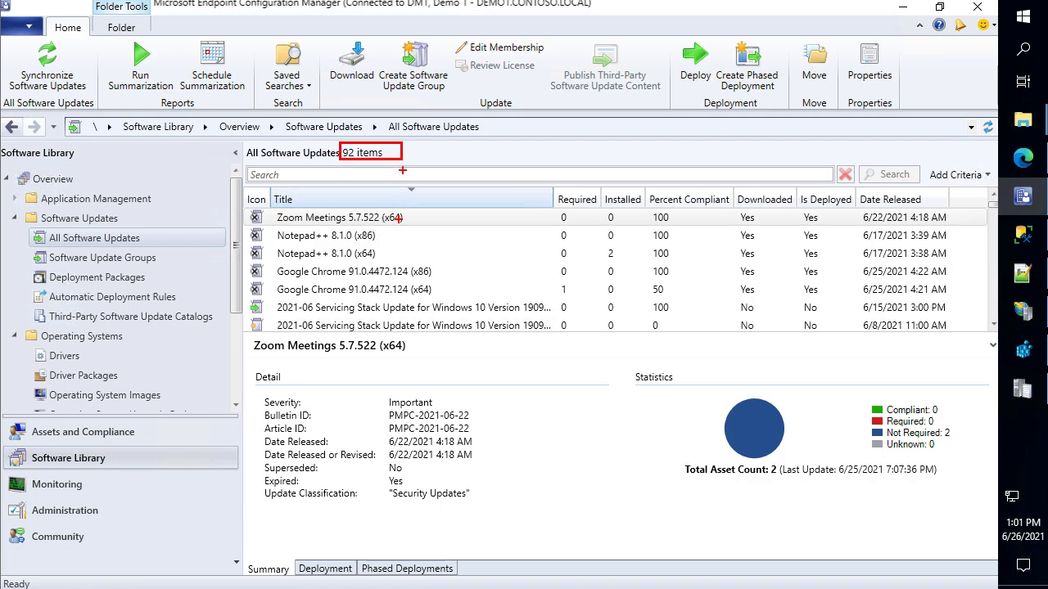
key("Escape")
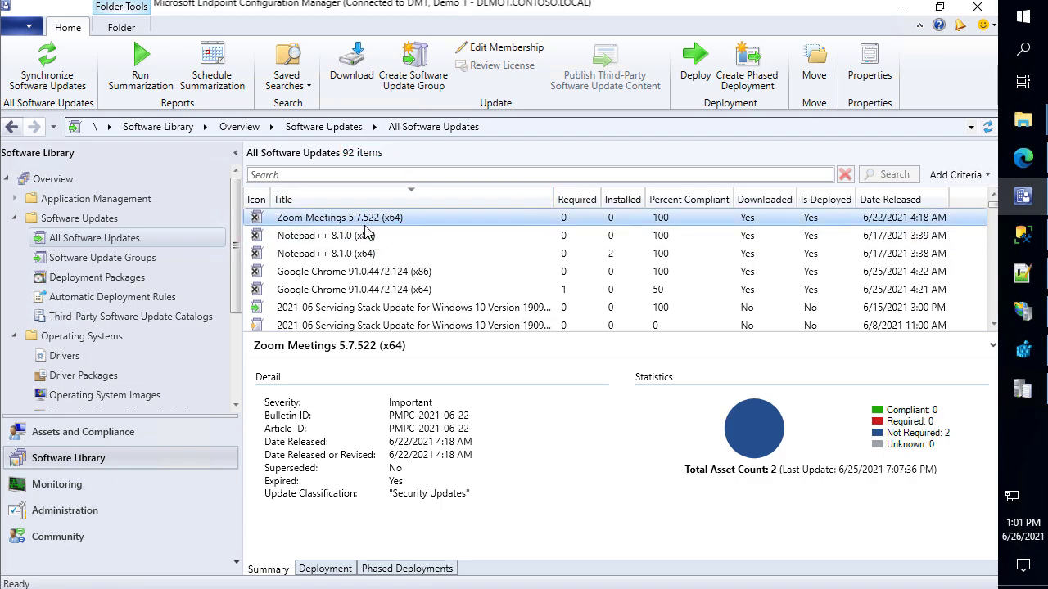
left_click(356, 295, "shift")
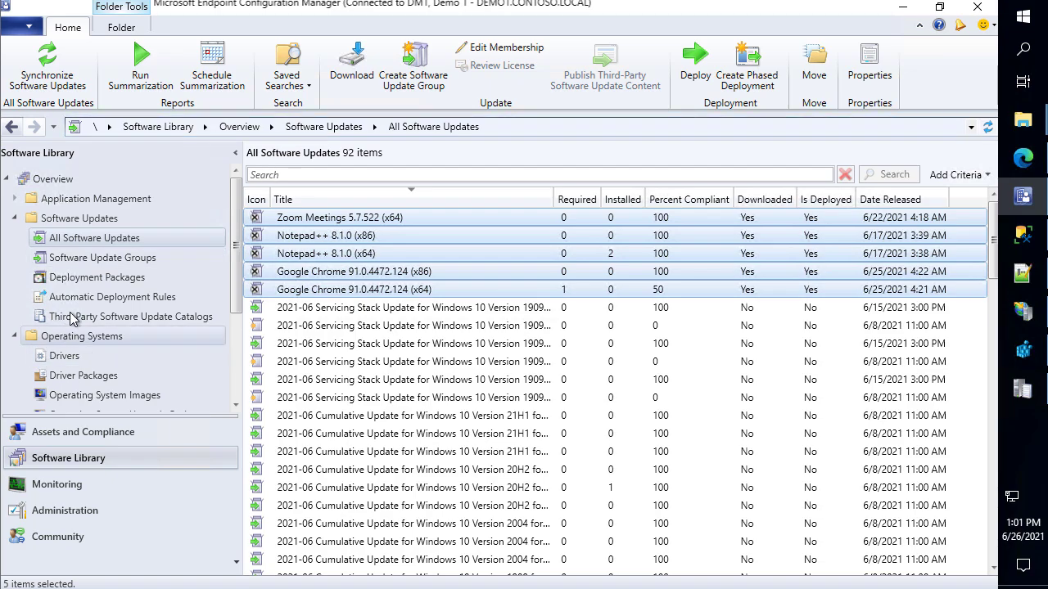
Show Third-Party Software Update Catalogs, then launch Patch My PC Publishing Service elevated and minimize it
left_click(102, 319)
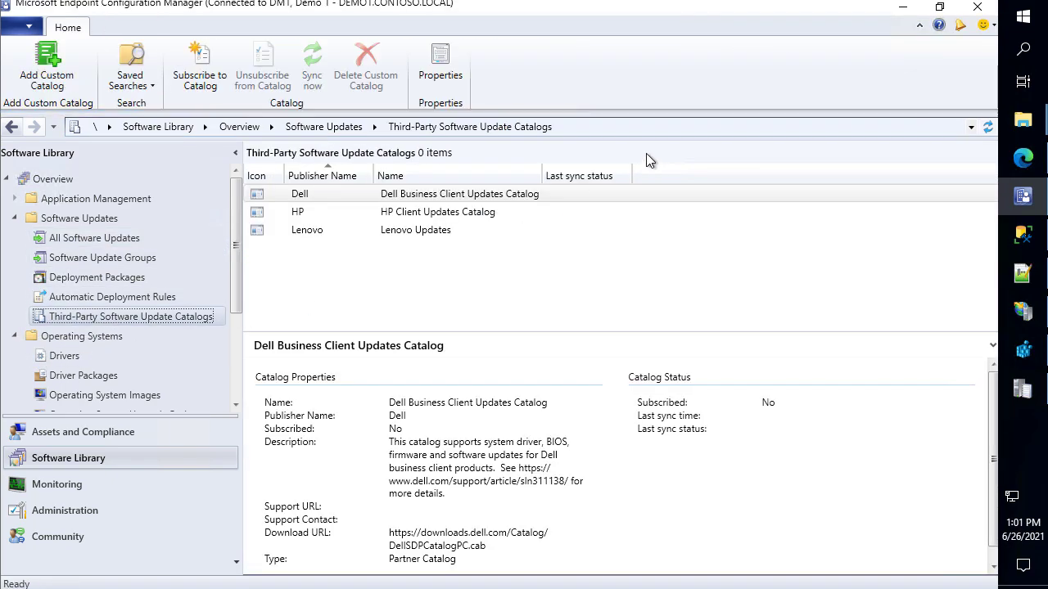
left_click(1023, 24)
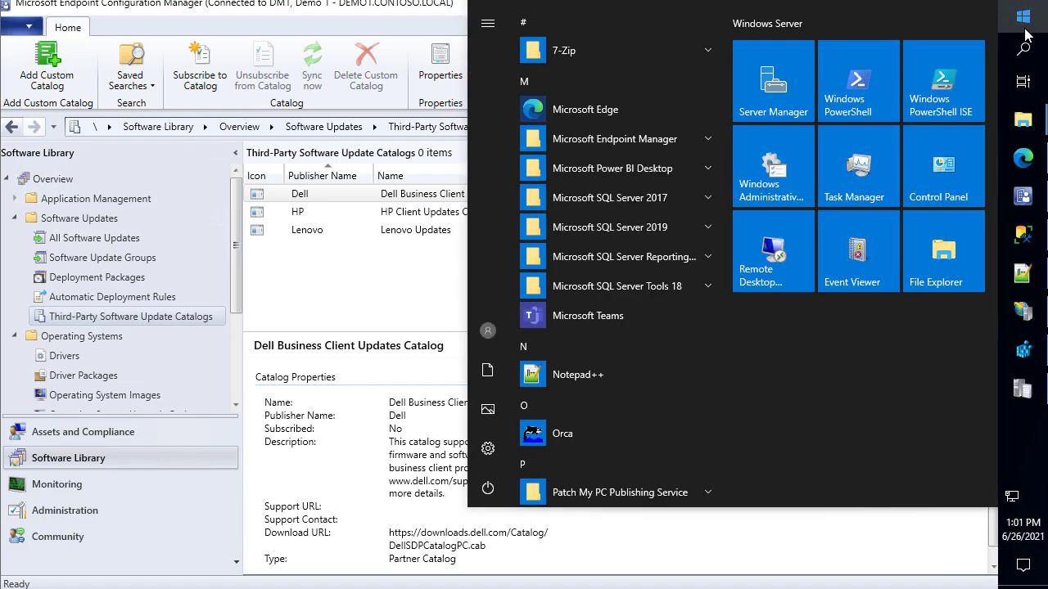
type("patch")
key("Return")
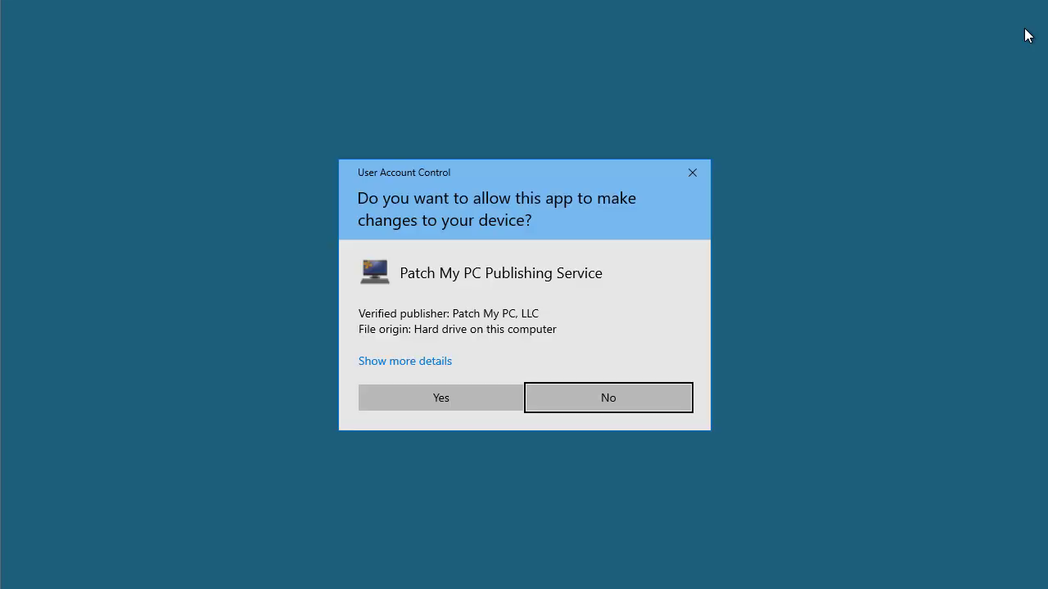
key("Left")
key("Return")
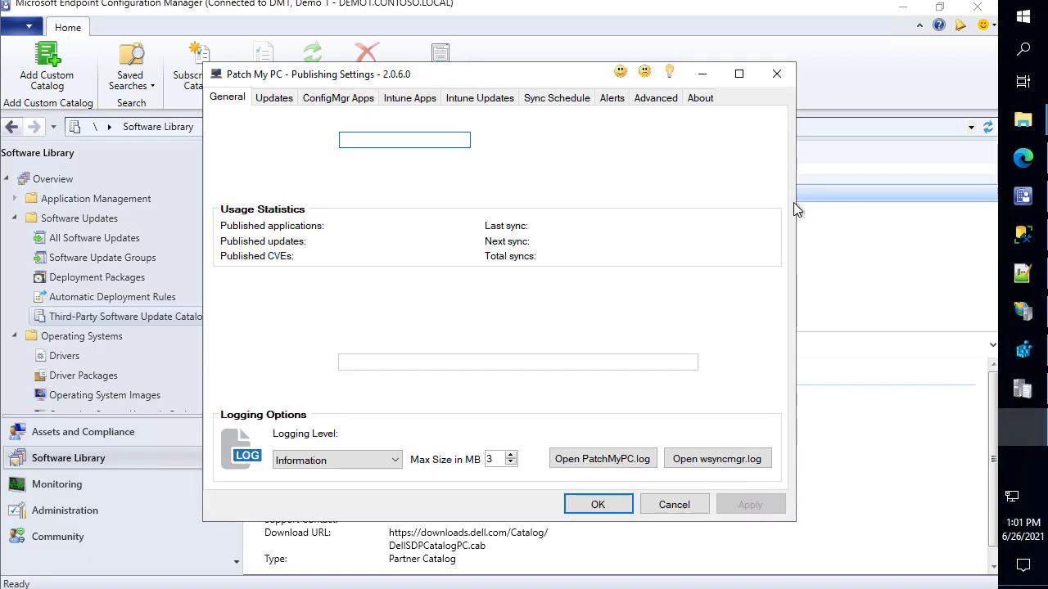
left_click(700, 74)
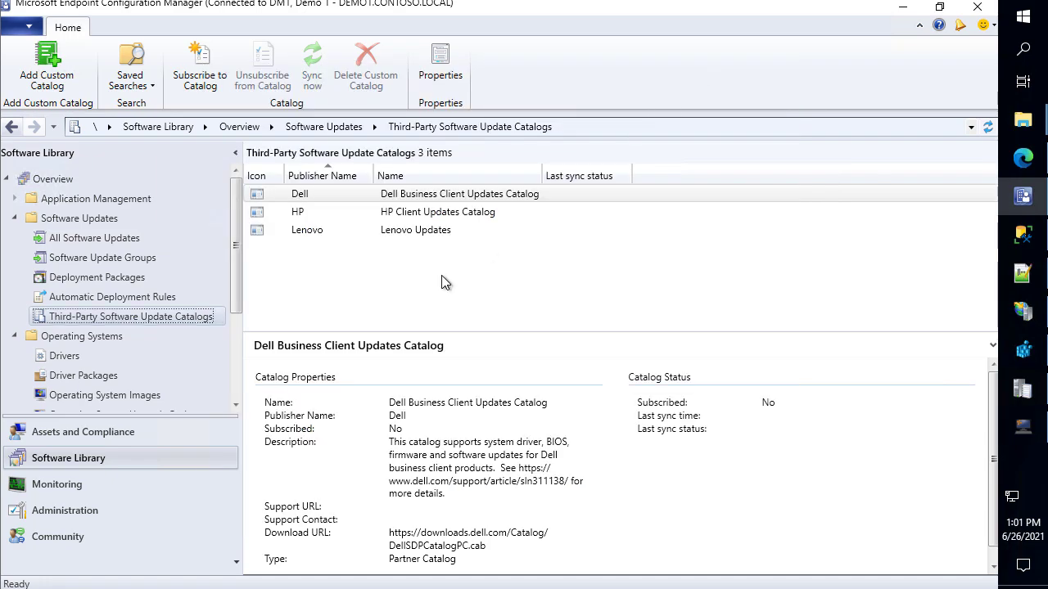
Add an autofitted Unique Update ID column to All Software Updates and narrow the Title column
left_click(112, 239)
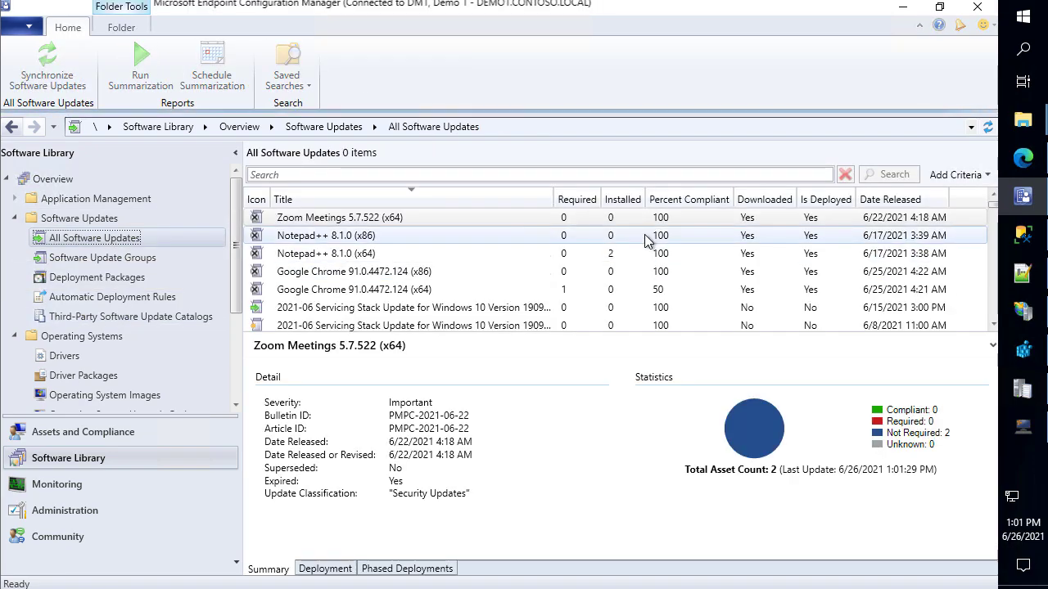
left_click(434, 219)
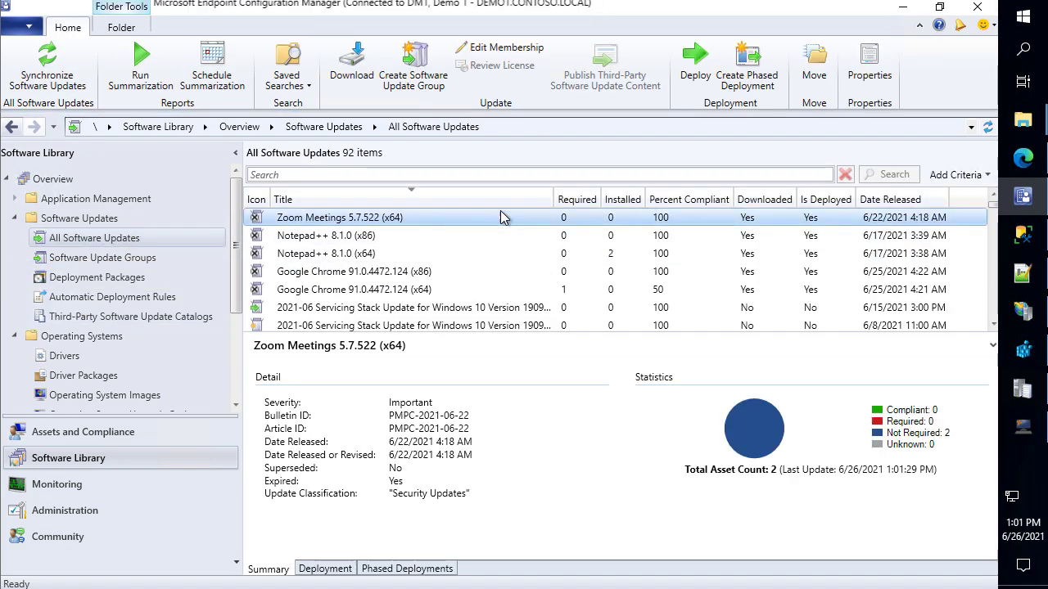
left_click_drag(550, 202, 428, 201)
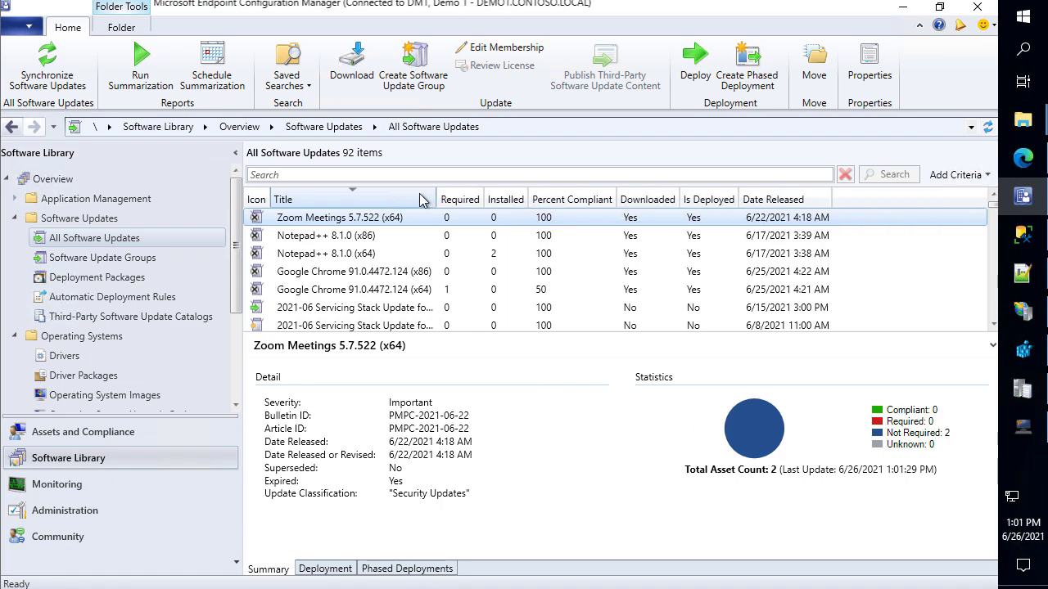
right_click(422, 201)
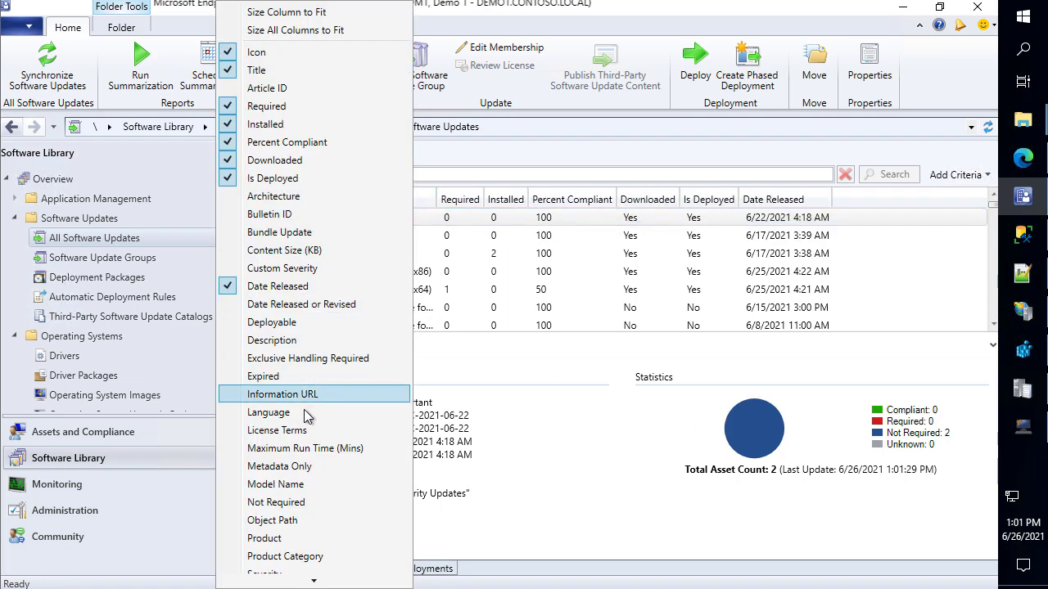
scroll(304, 478, "down", 2)
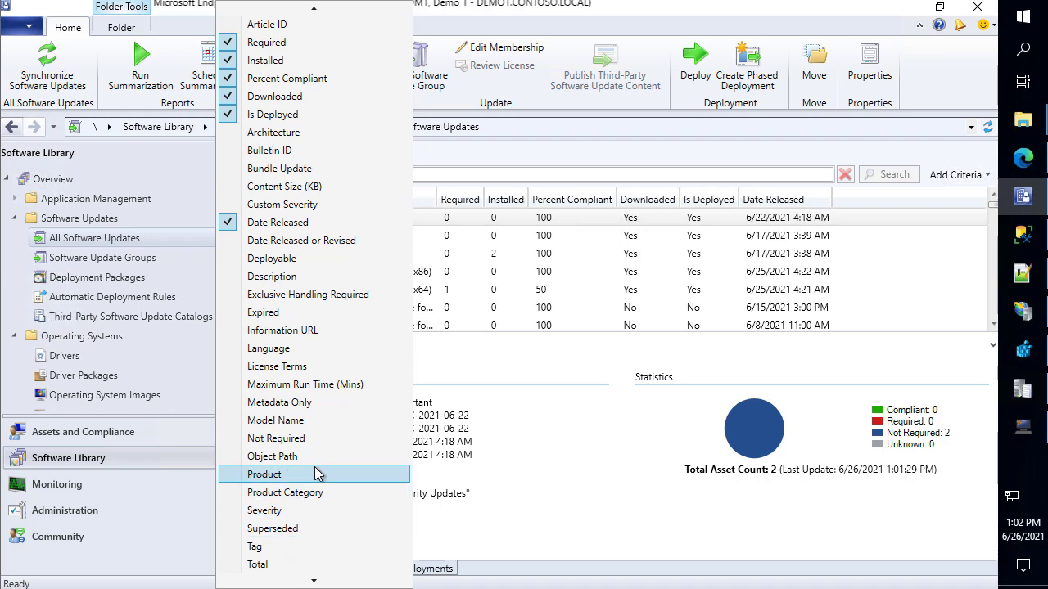
scroll(320, 547, "down", 2)
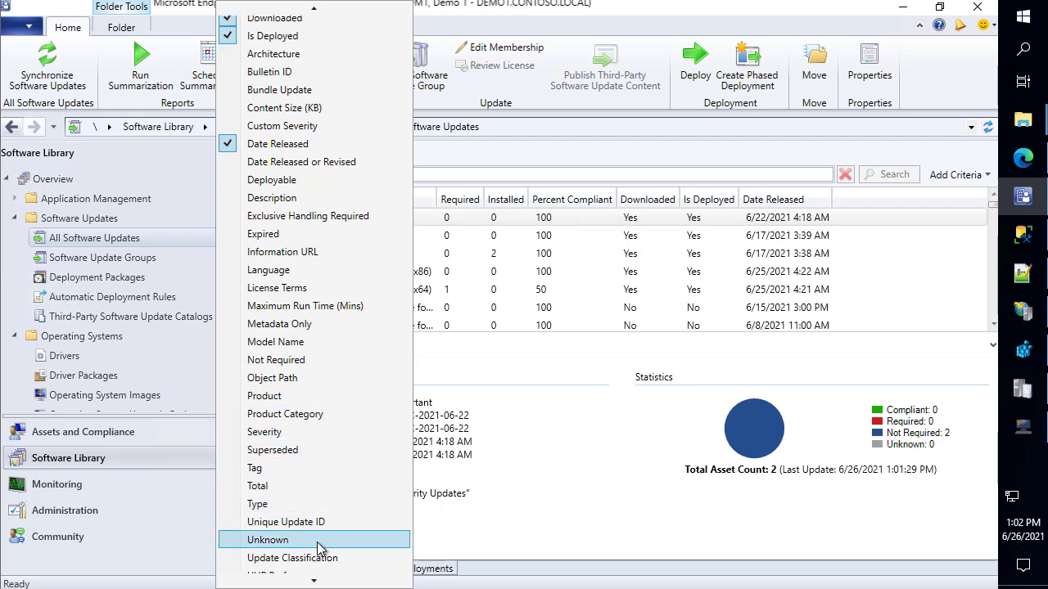
left_click(324, 525)
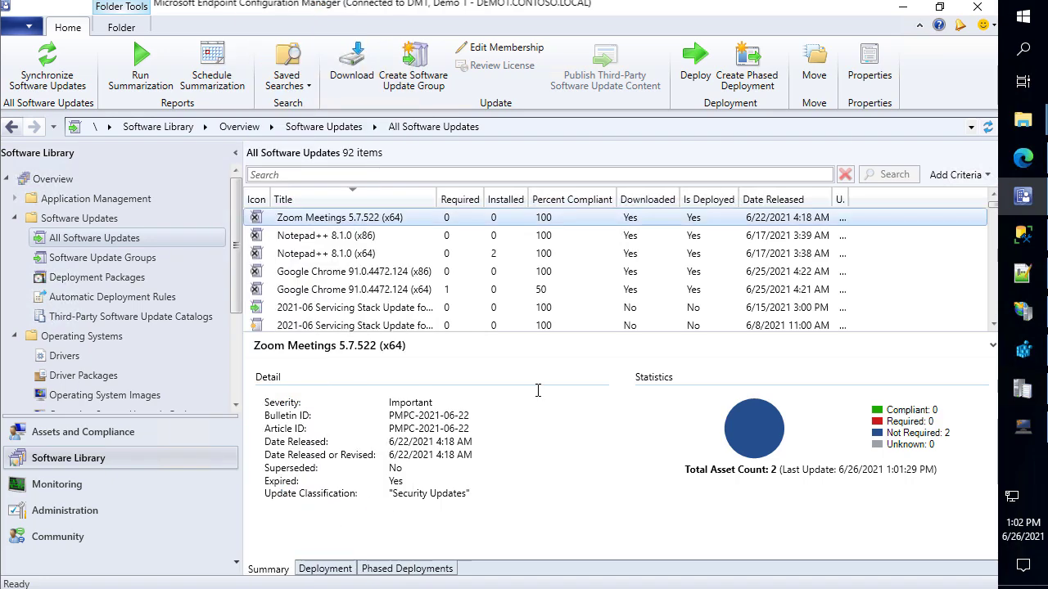
double_click(851, 203)
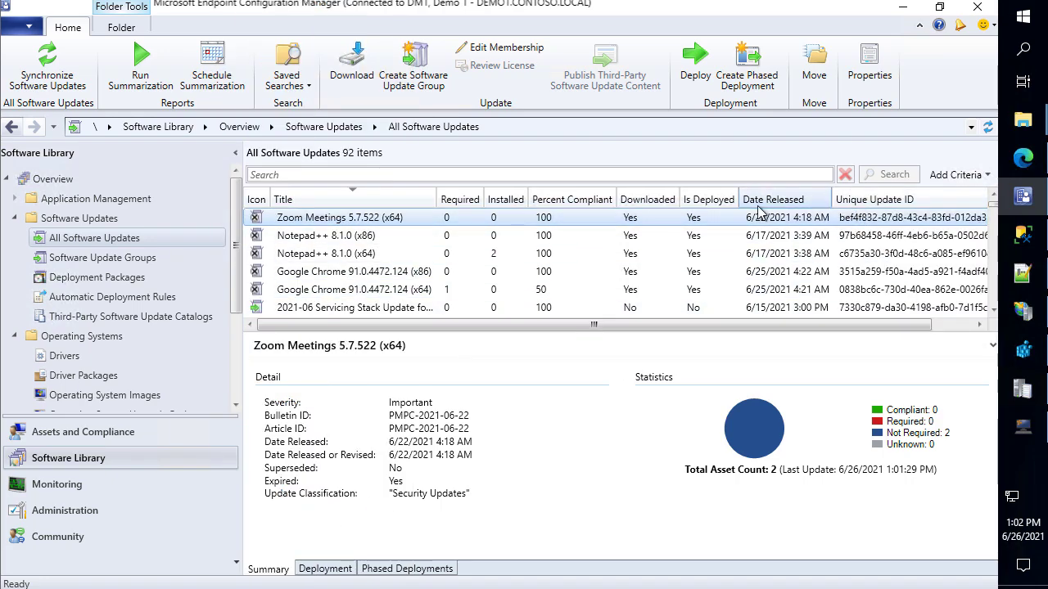
left_click_drag(436, 200, 391, 206)
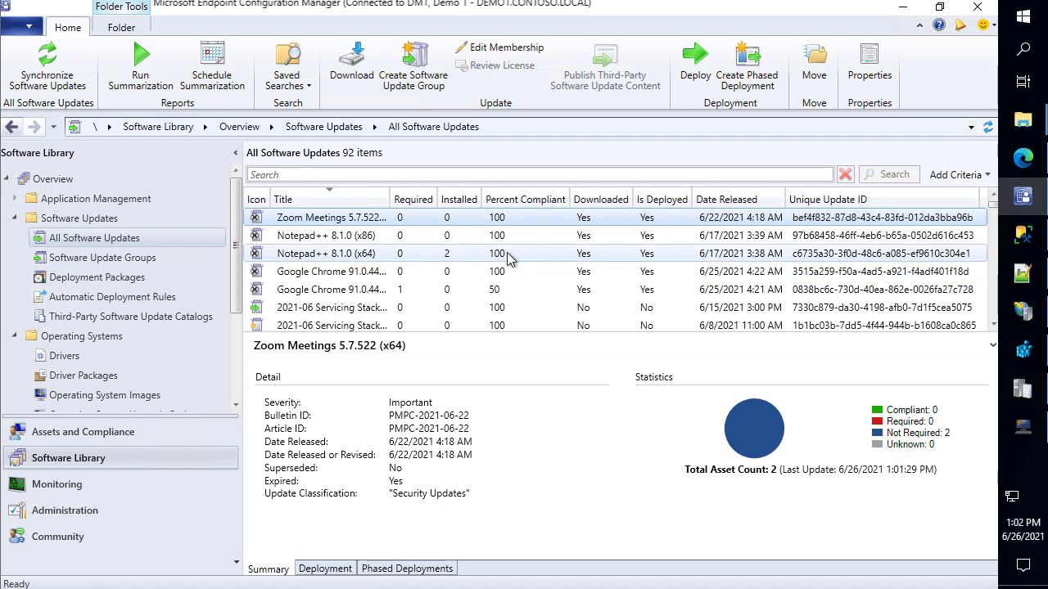
Search All Software Updates with Vendor set to Patch My PC and select all five results
left_click(540, 174)
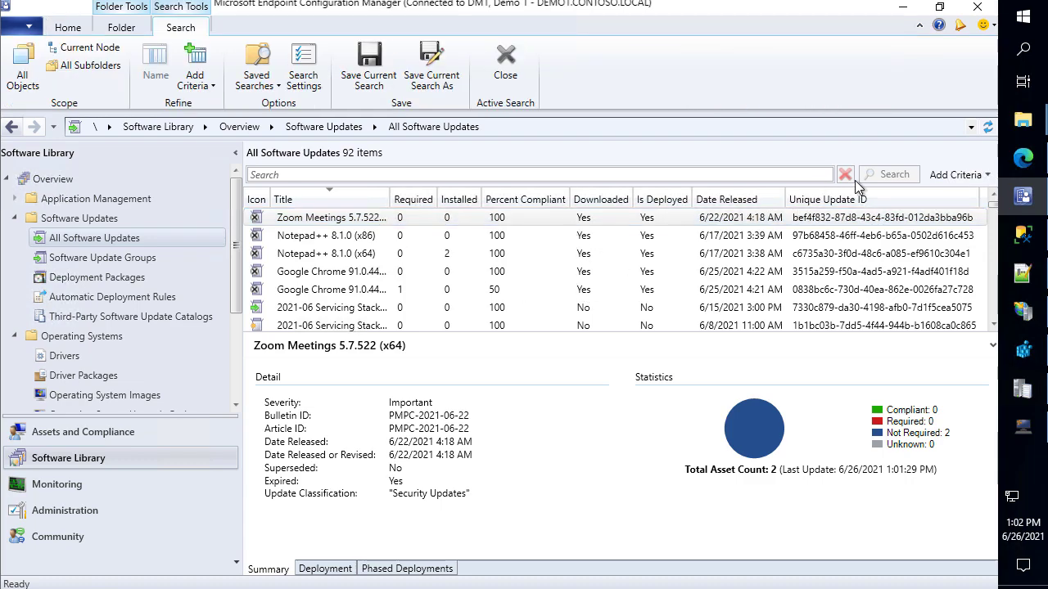
left_click(952, 177)
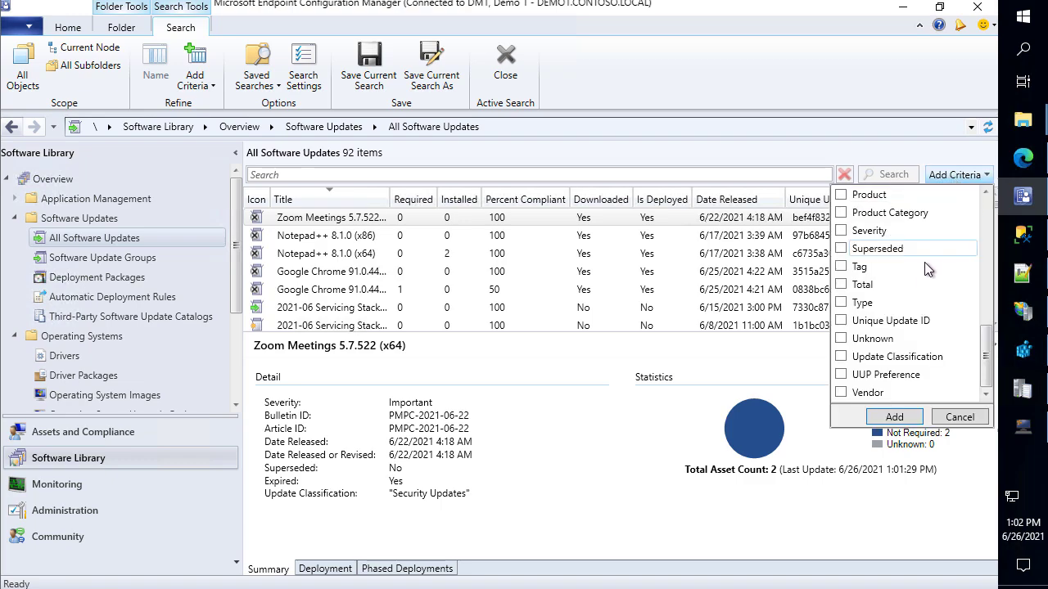
left_click(843, 393)
left_click(894, 416)
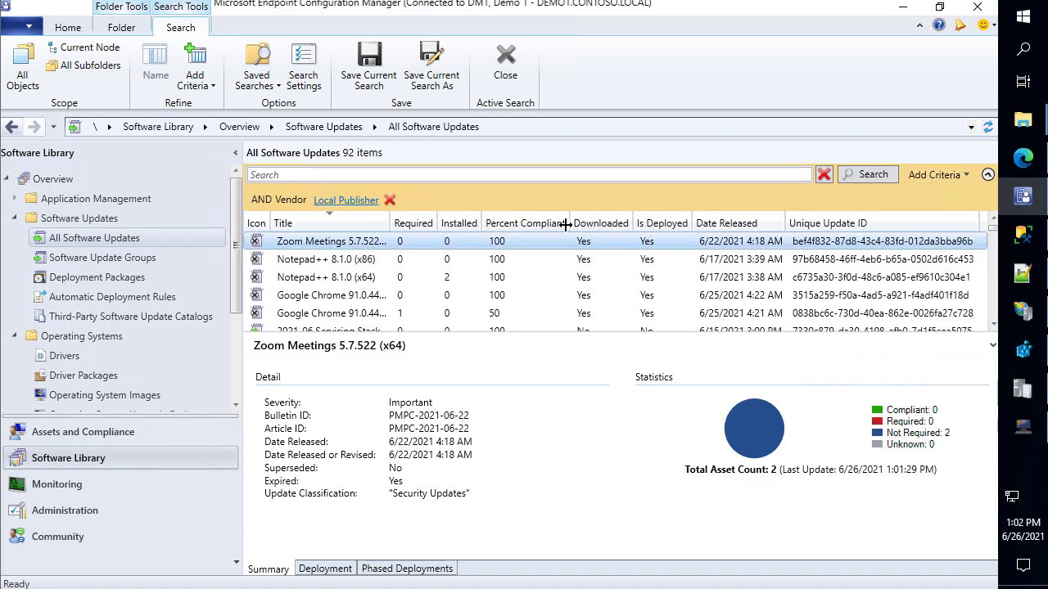
left_click(353, 204)
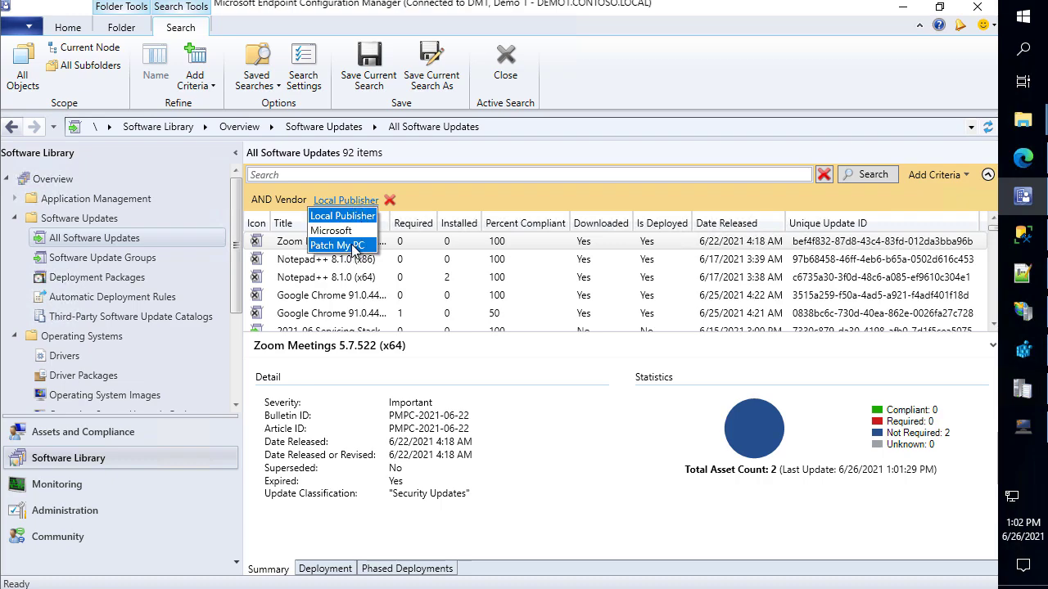
left_click(354, 246)
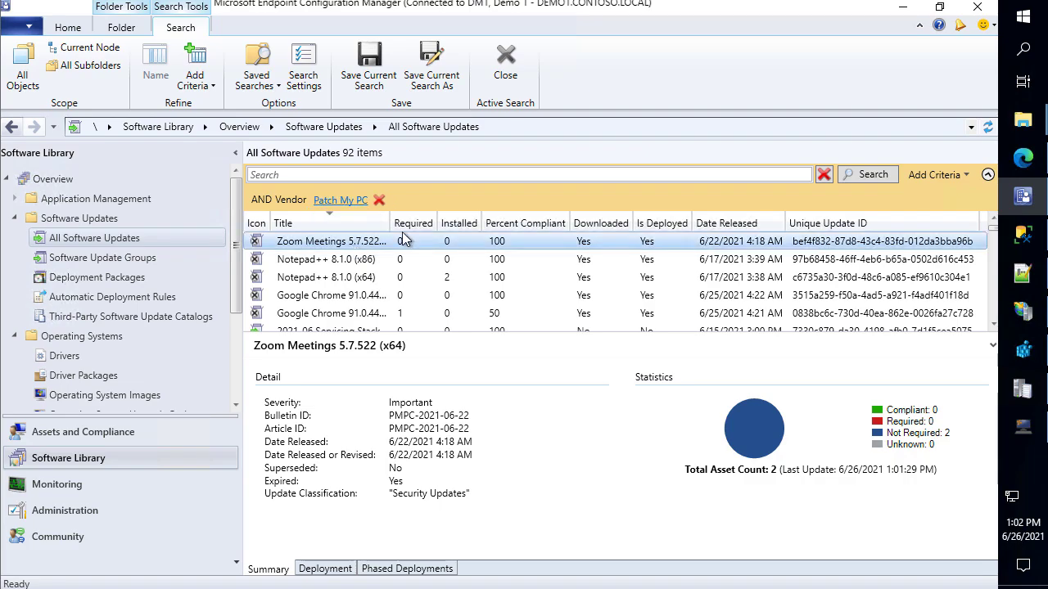
left_click(861, 181)
left_click(442, 295)
key("ctrl+a")
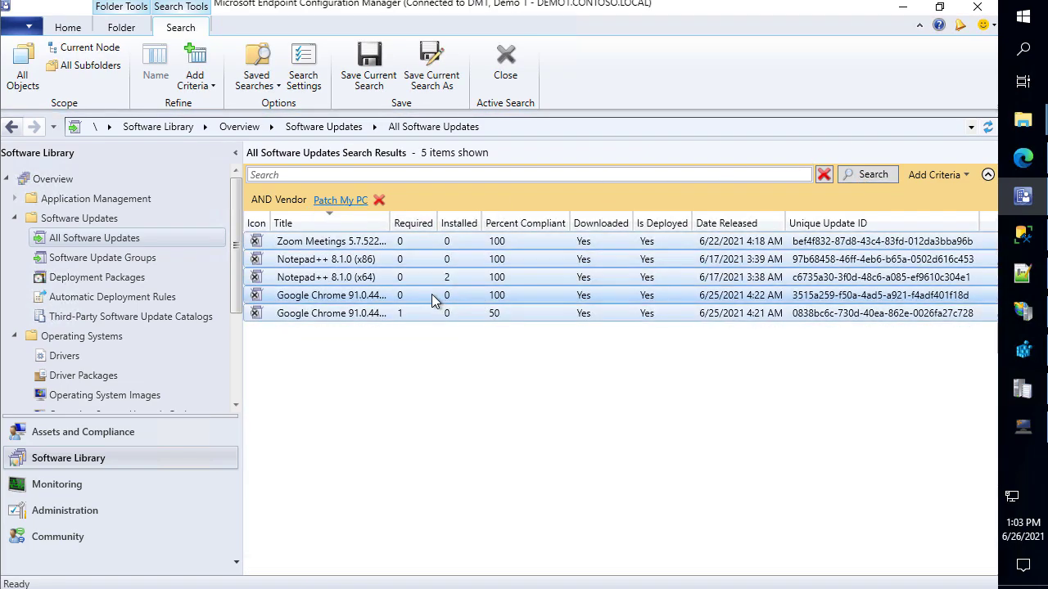
Remove the five updates from the Patch My PC Software Updates group, then view that group
right_click(326, 279)
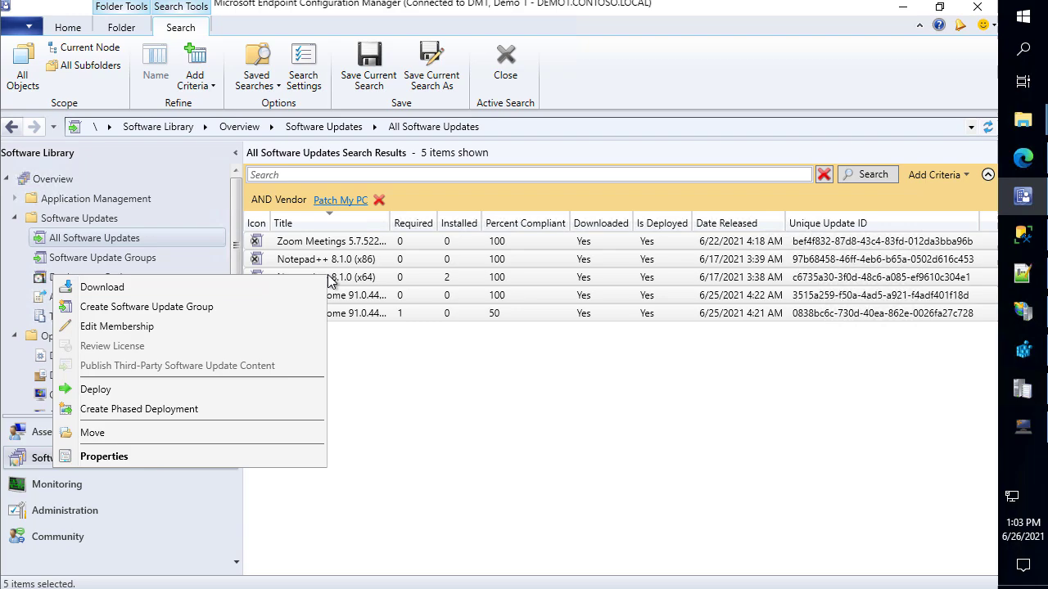
left_click(229, 326)
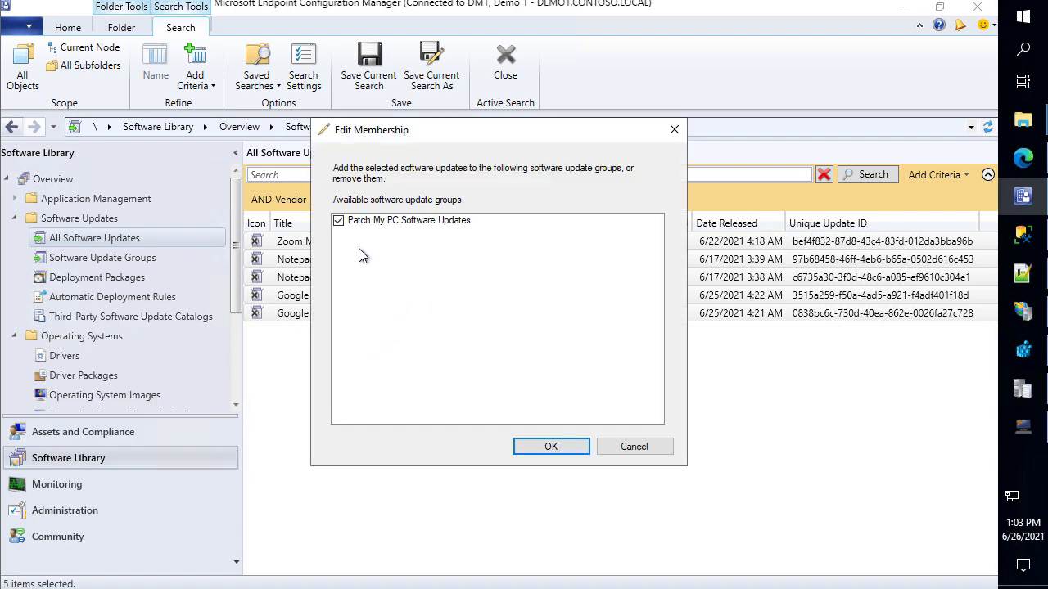
left_click(338, 221)
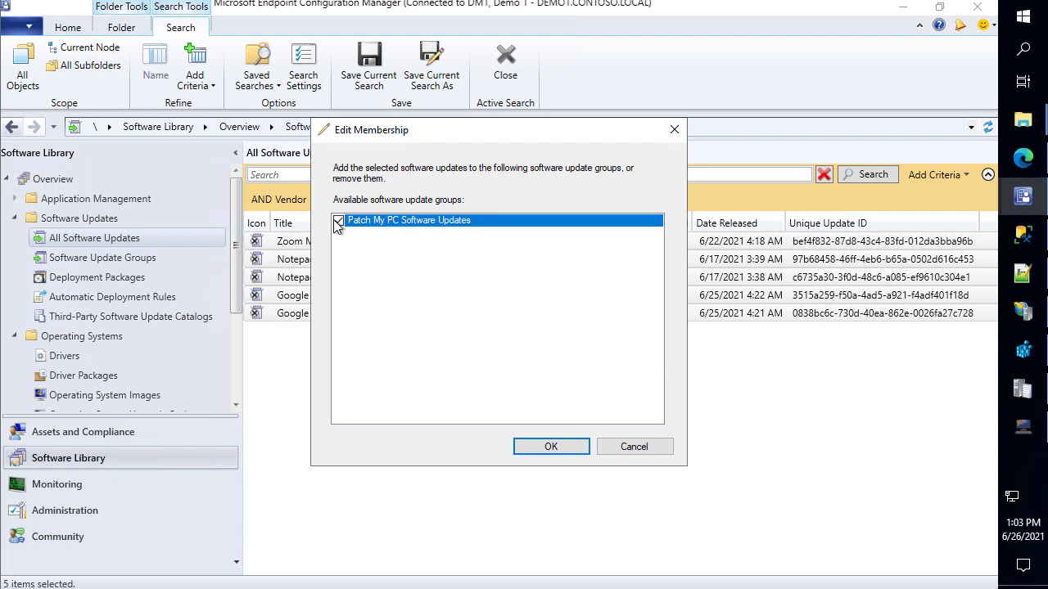
left_click(557, 449)
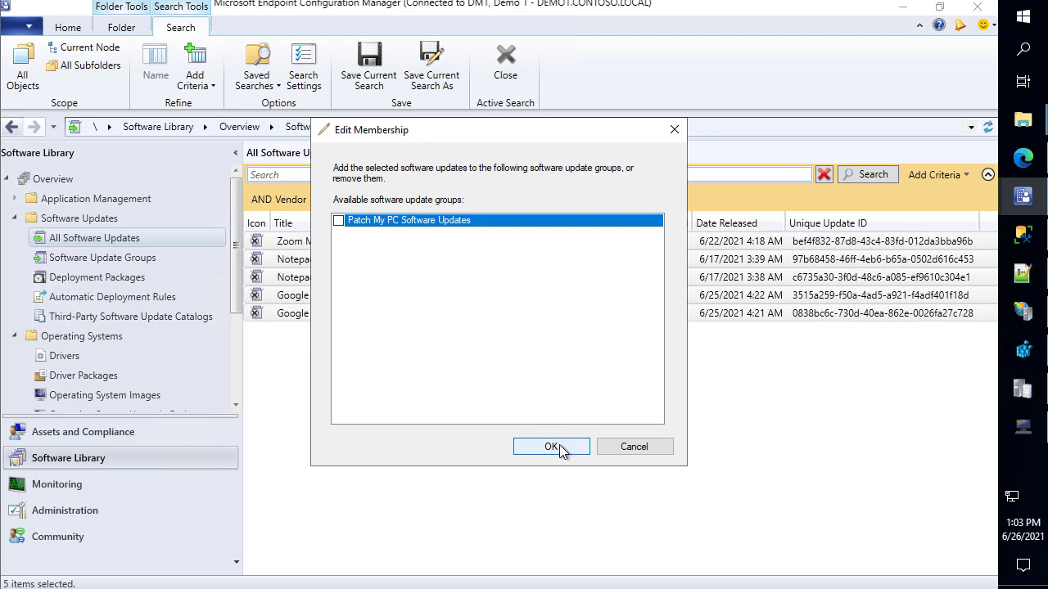
left_click(559, 444)
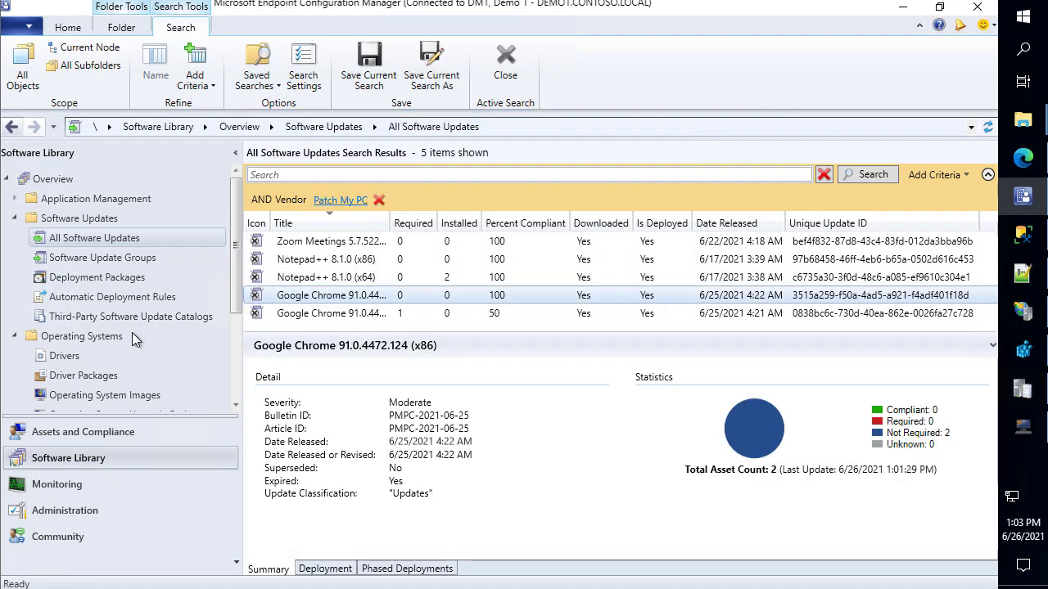
left_click(114, 258)
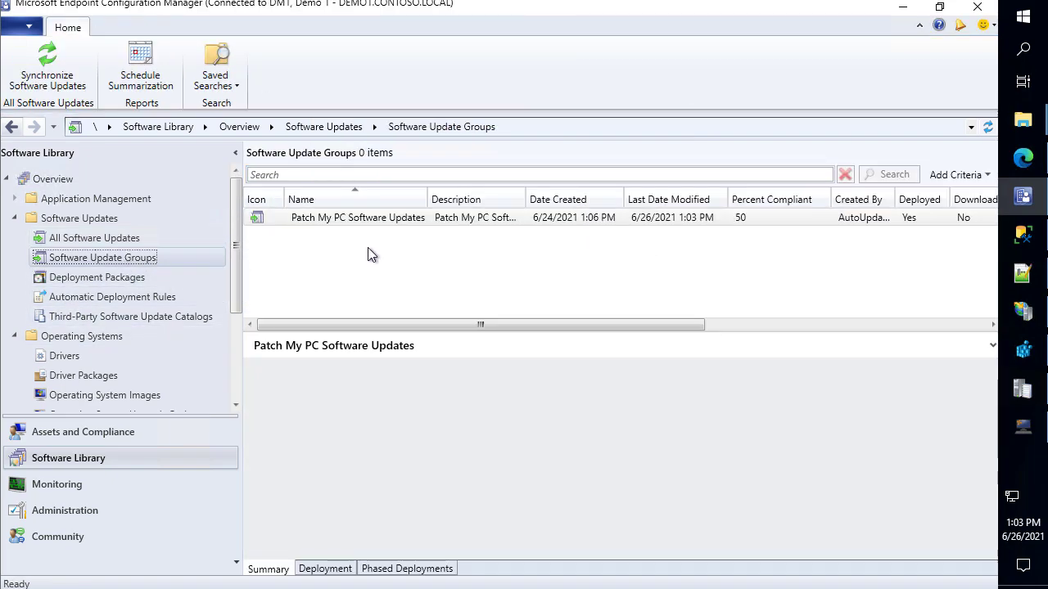
left_click(385, 218)
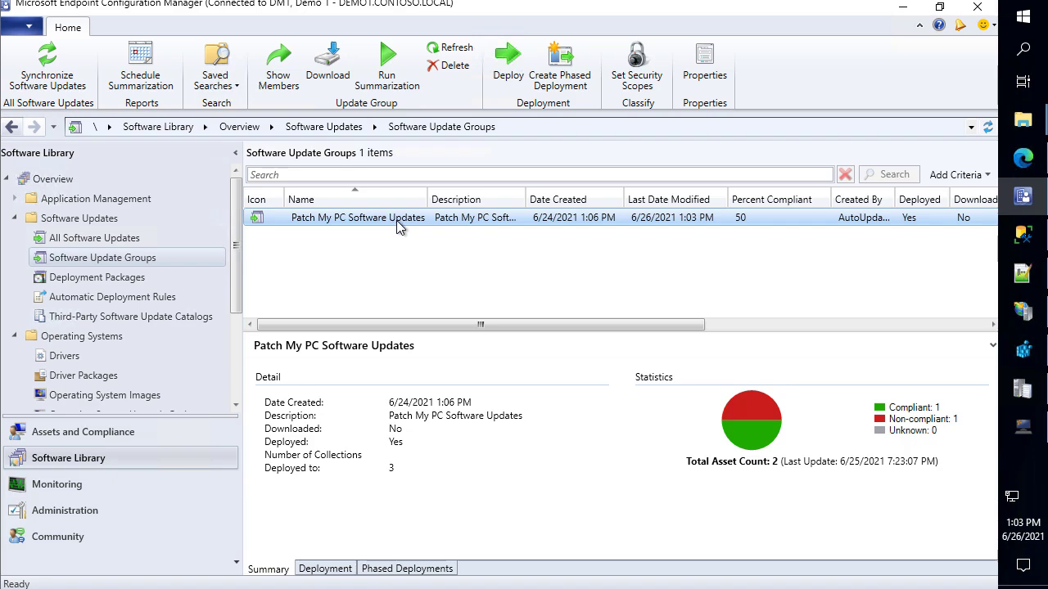
Delete the Patch My PC Software Updates group and list the PatchMyPC Updates package members
key("Delete")
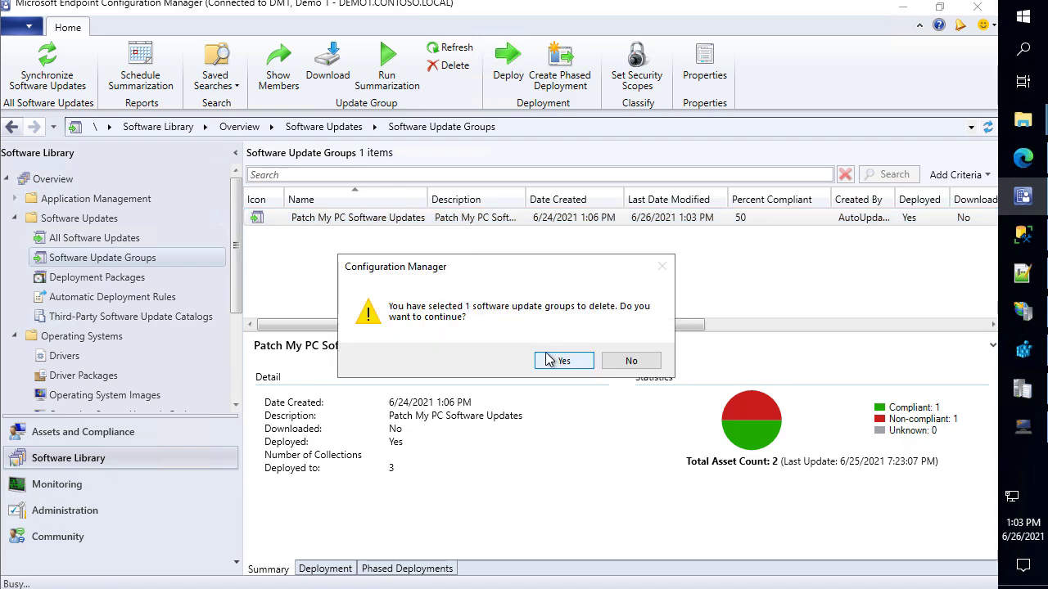
left_click(562, 364)
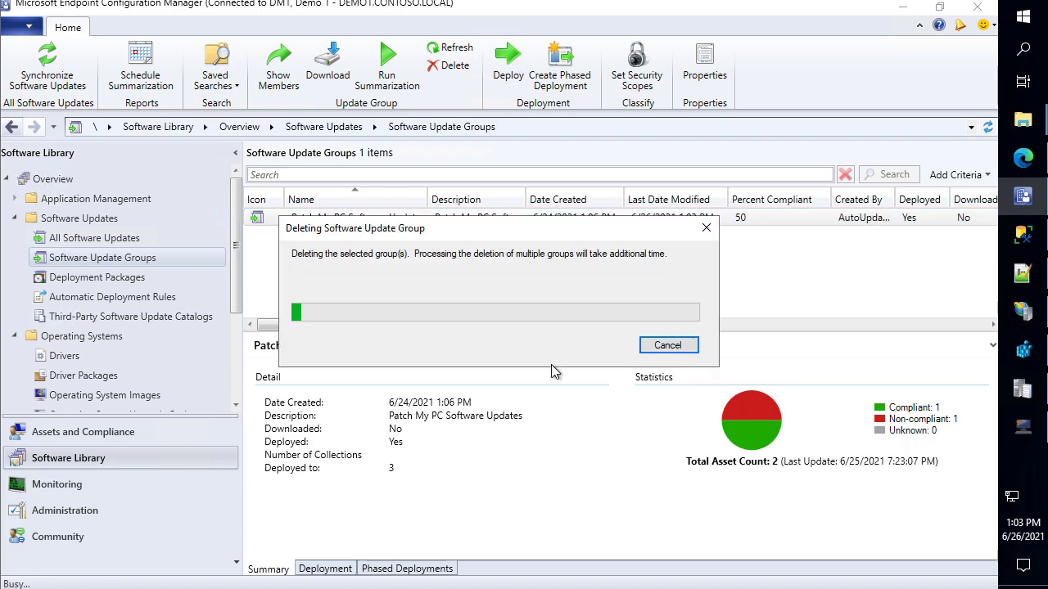
left_click(131, 278)
left_click(373, 221)
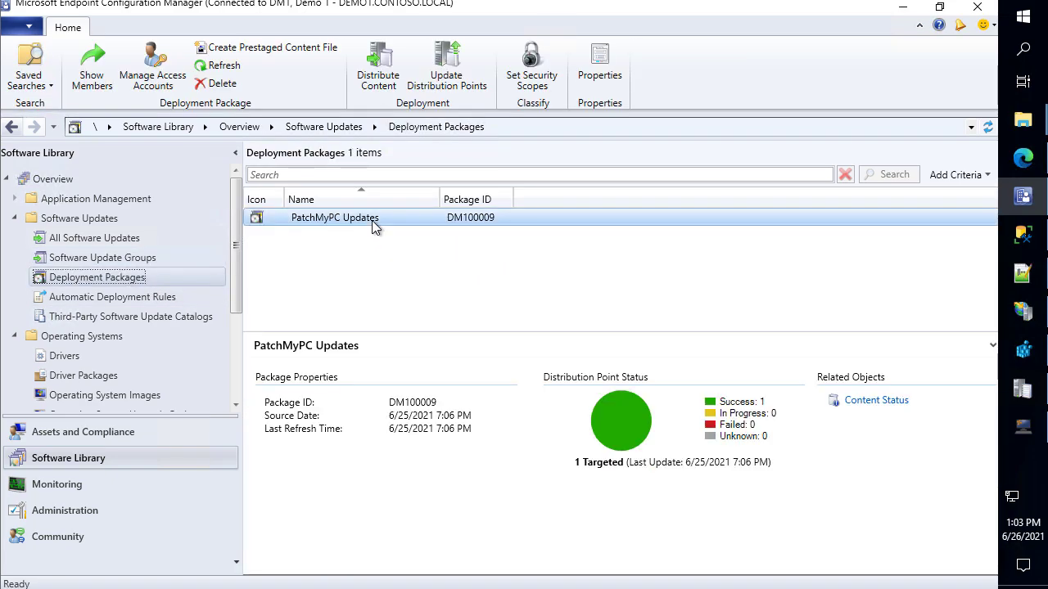
right_click(372, 221)
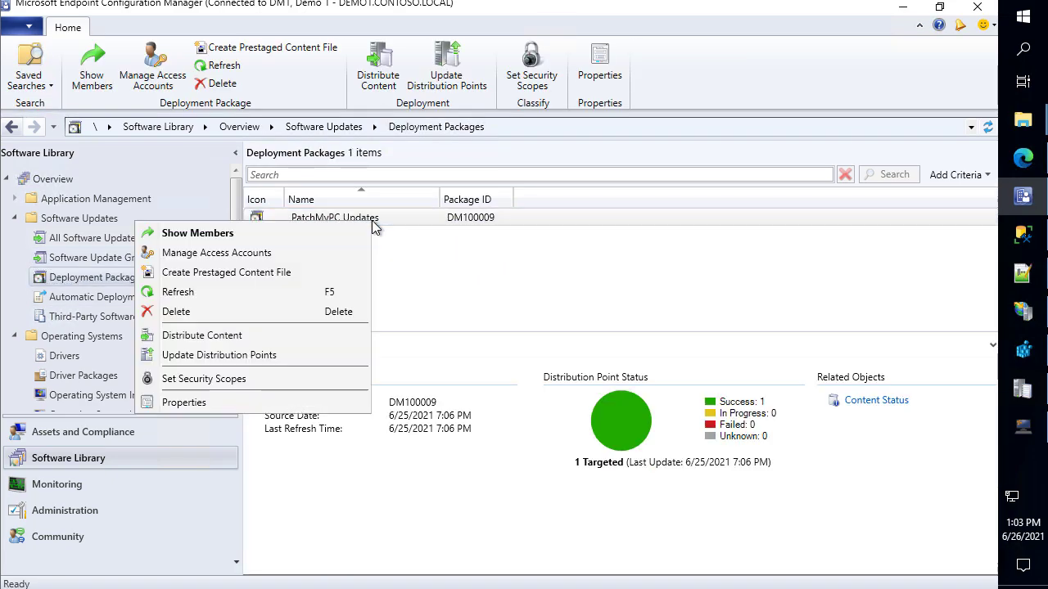
left_click(302, 235)
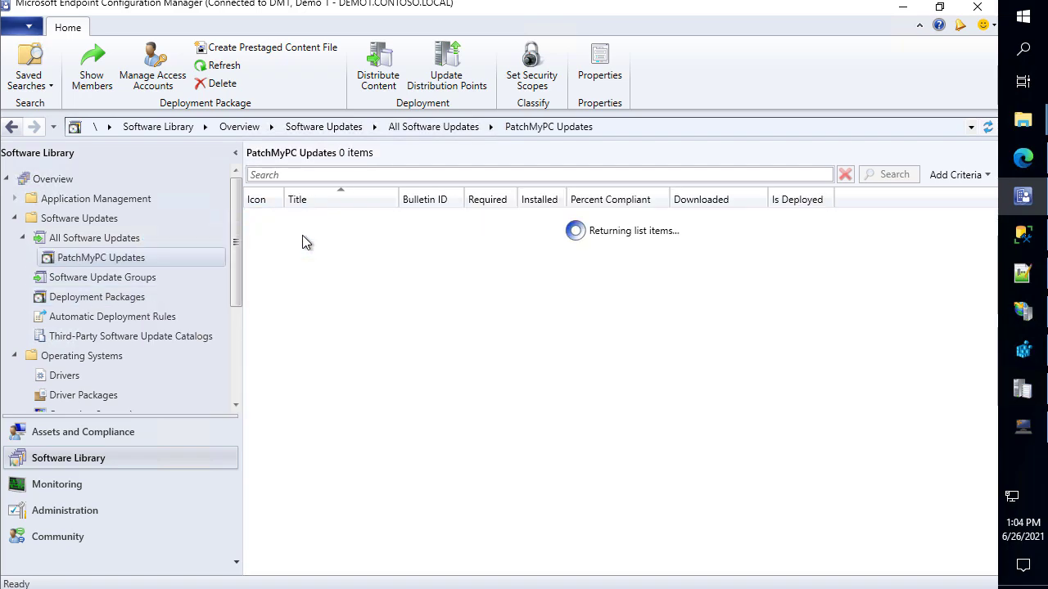
Remove all five updates from the PatchMyPC Updates deployment package
left_click(374, 237)
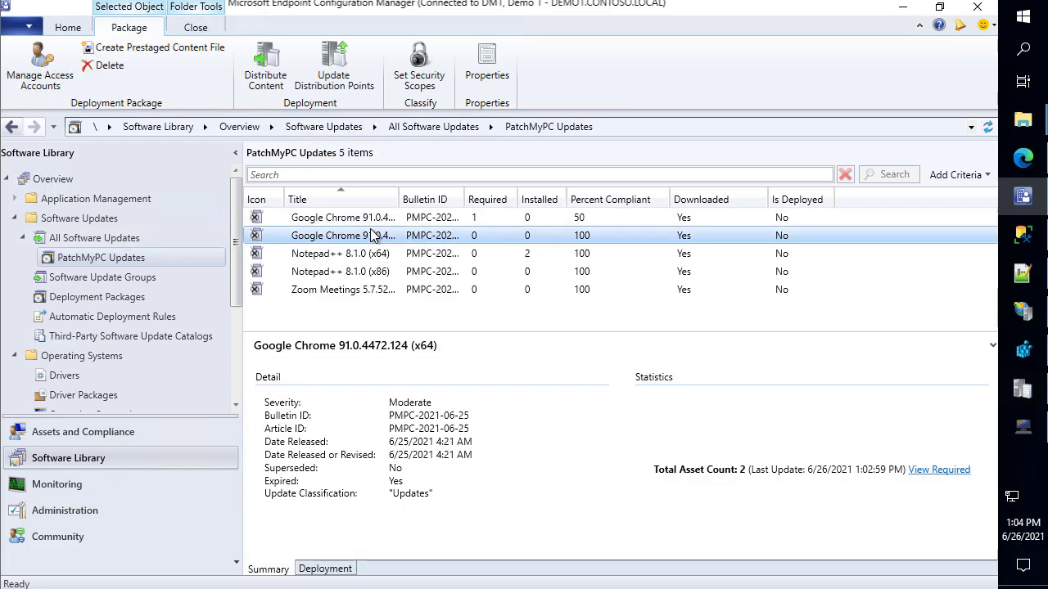
left_click(373, 217)
left_click(364, 290, "shift")
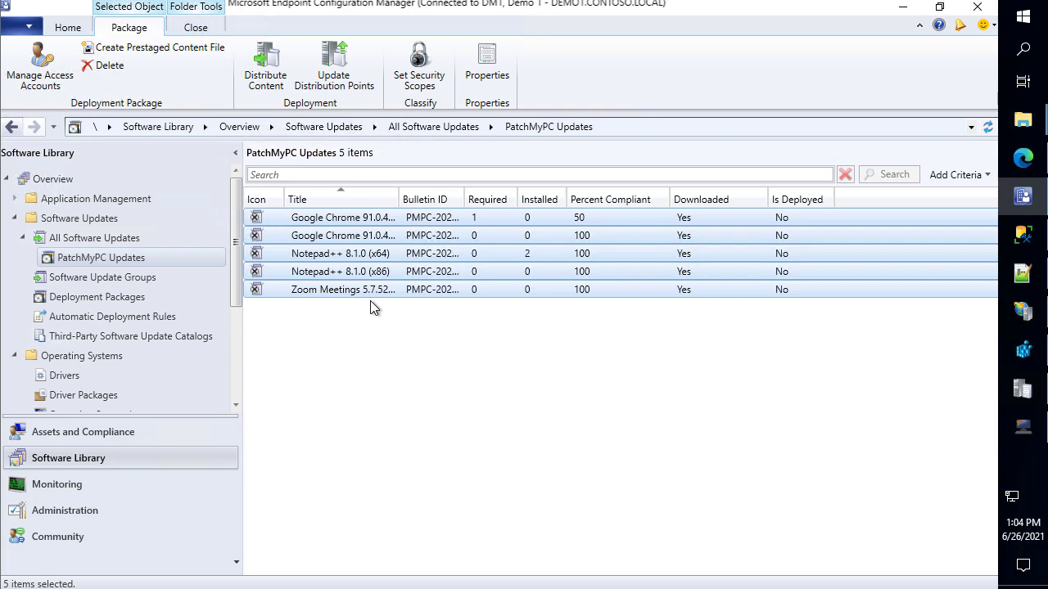
key("Delete")
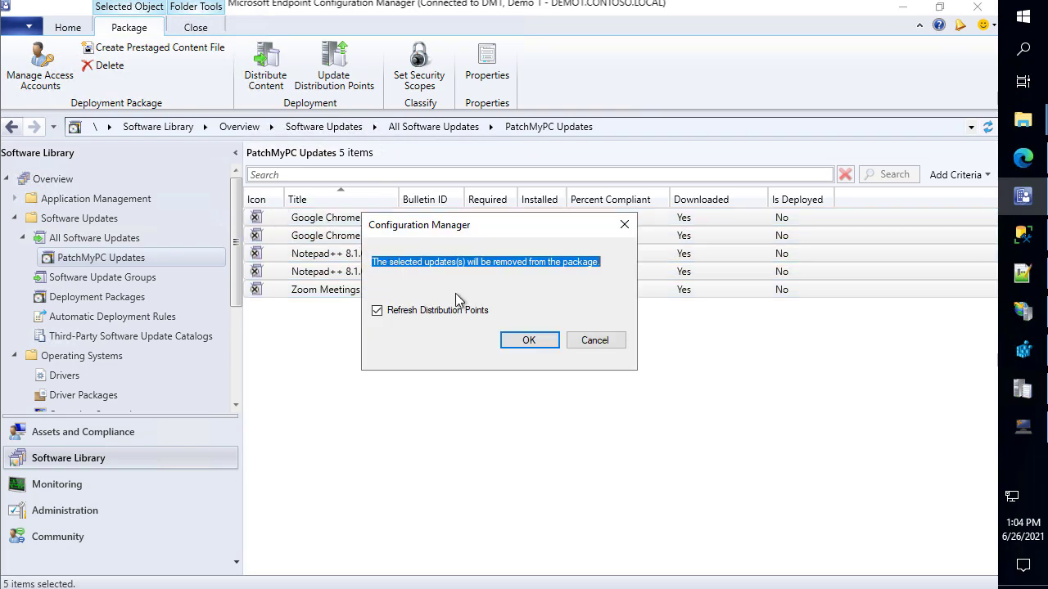
left_click(530, 345)
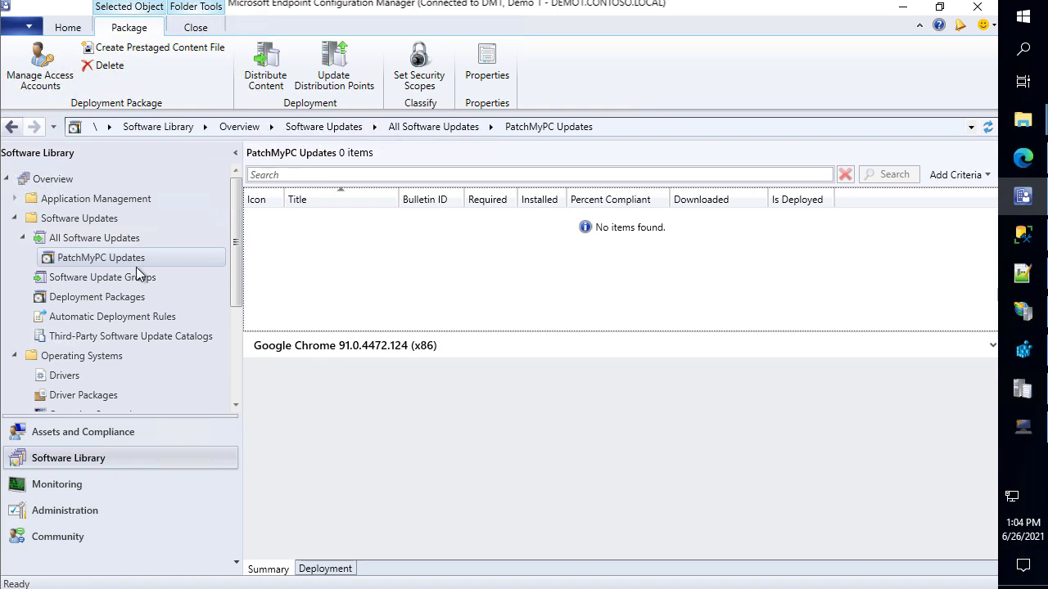
left_click(73, 297)
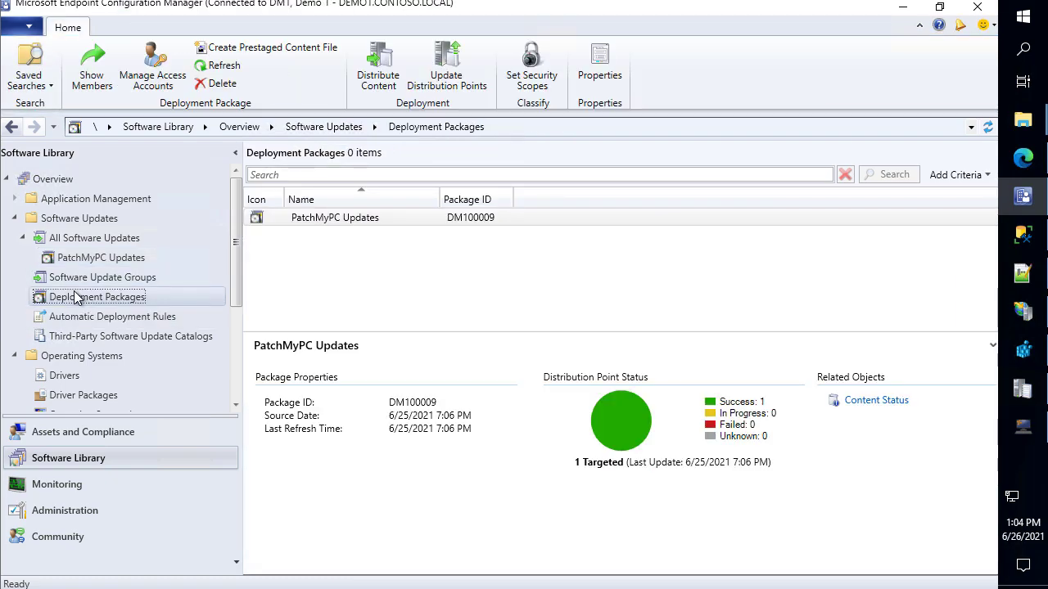
Confirm PatchMyPC Updates shows 0 items and select the five third-party updates in All Software Updates
left_click(348, 217)
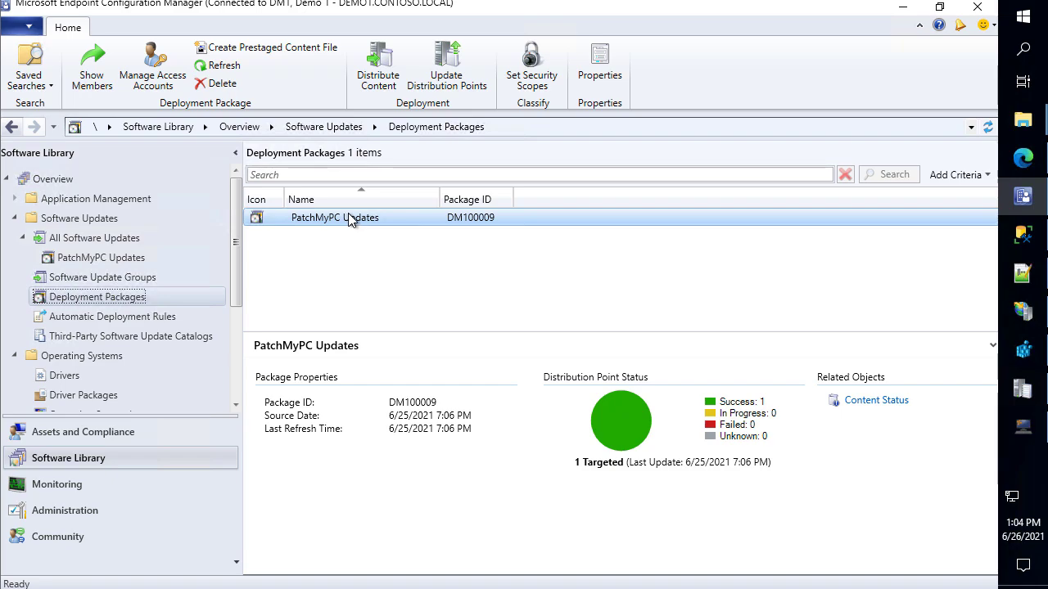
double_click(348, 217)
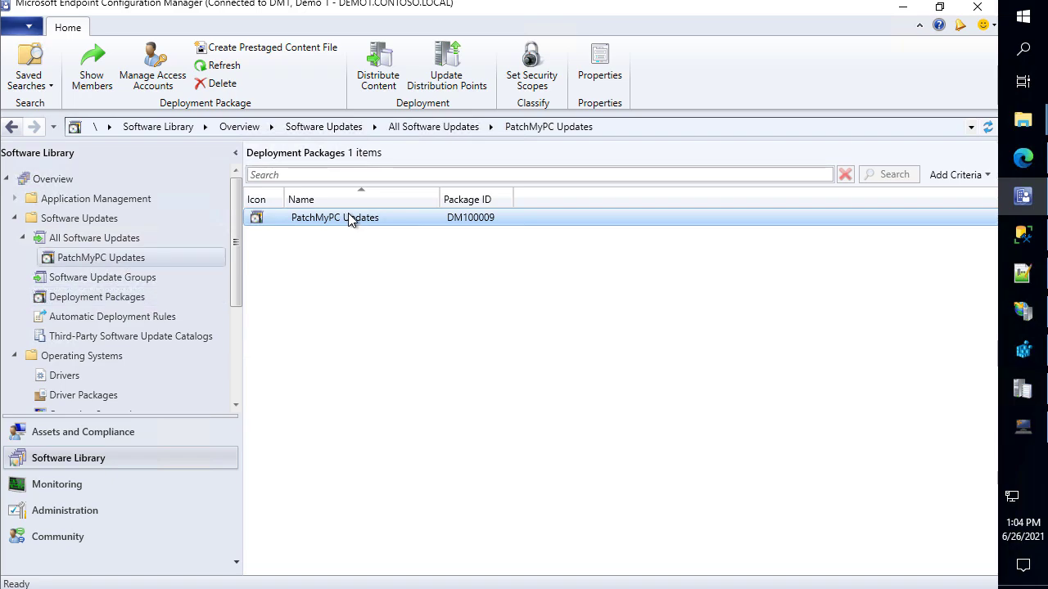
left_click(136, 238)
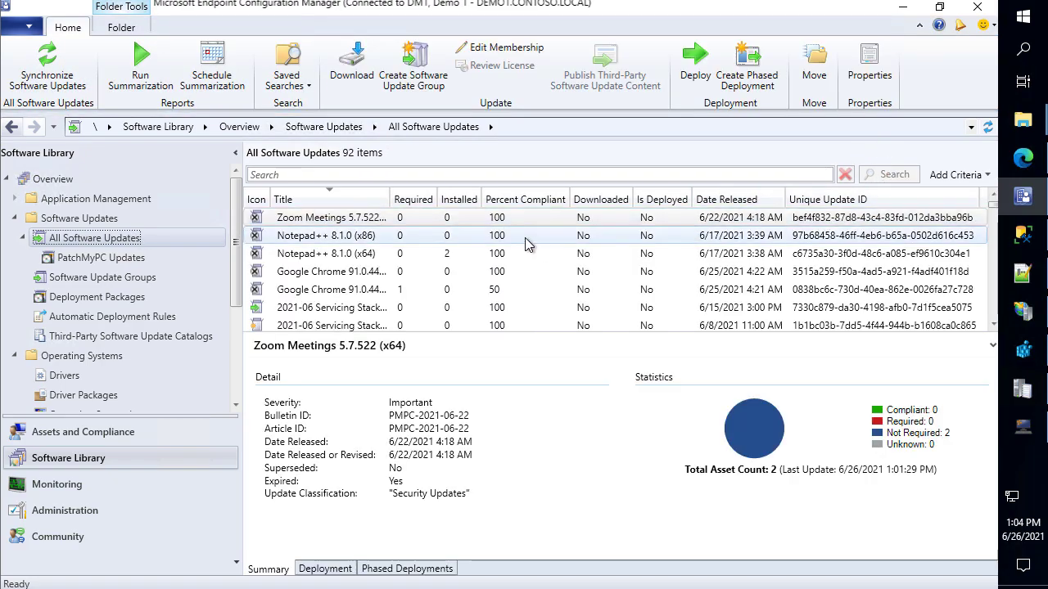
left_click(334, 217)
left_click(334, 290, "shift")
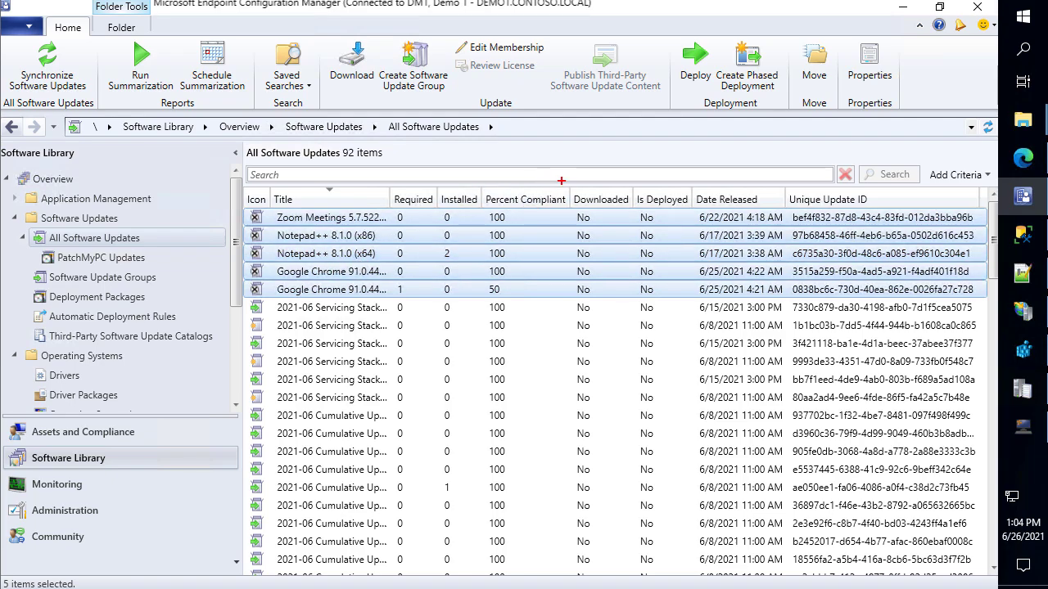
Inspect the Google Chrome (x86) update's details, then switch to SQL Server Management Studio
mouse_move(573, 185)
left_mouse_down()
mouse_move(630, 209)
mouse_move(689, 267)
mouse_move(694, 305)
left_mouse_up()
left_click(547, 276)
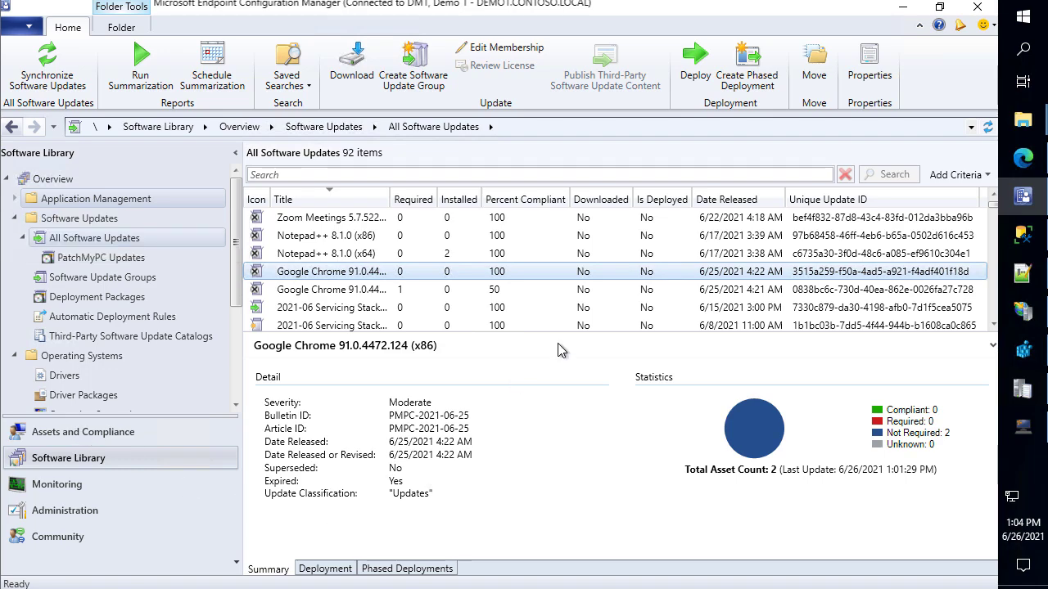
left_click(1023, 237)
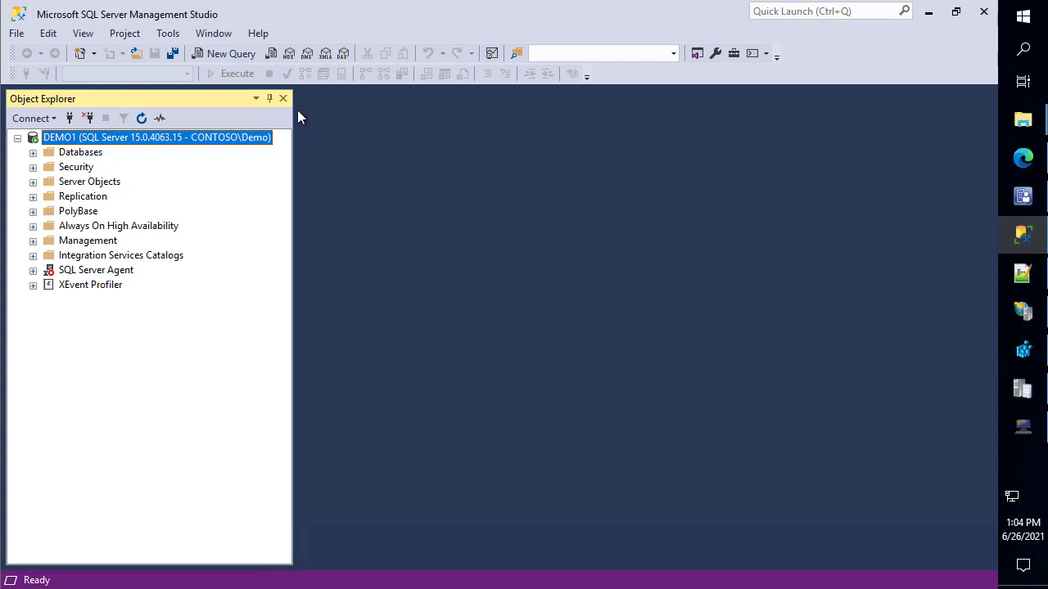
Open a new query window against the CM_DM1 database
left_click(91, 155)
double_click(90, 155)
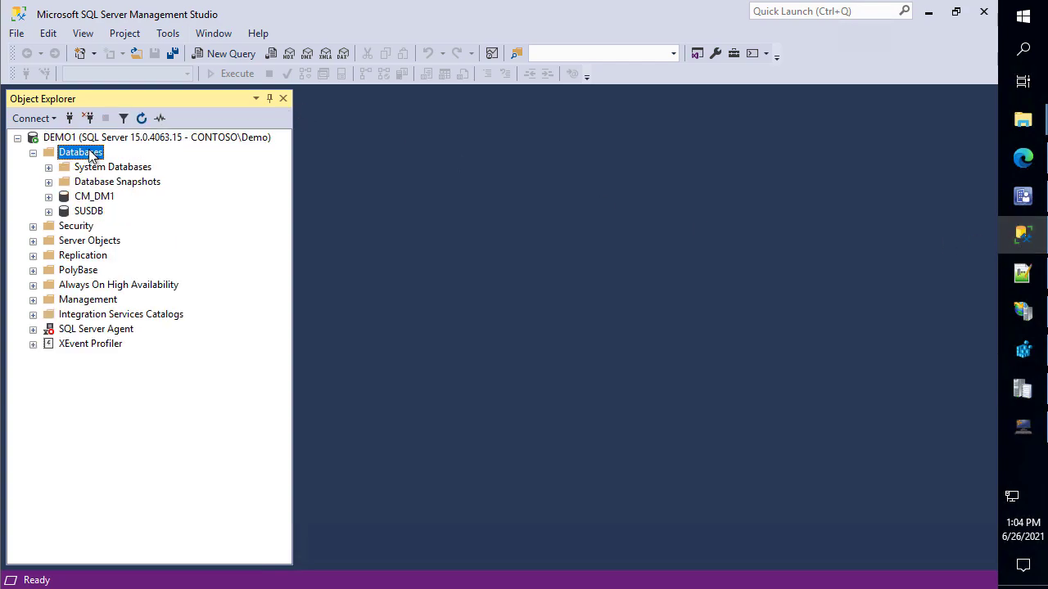
left_click(104, 200)
right_click(105, 201)
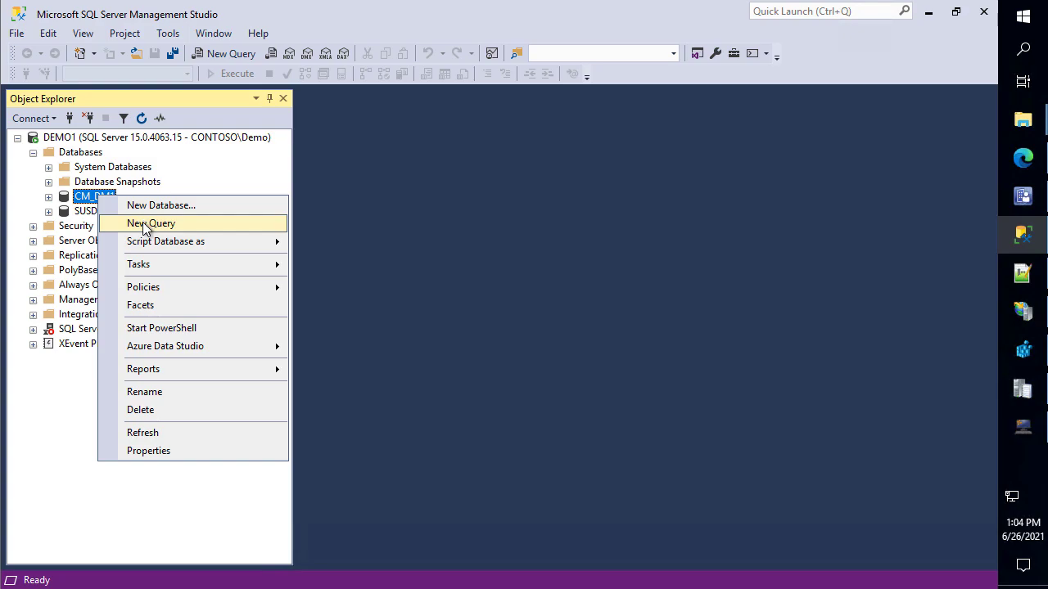
left_click(145, 224)
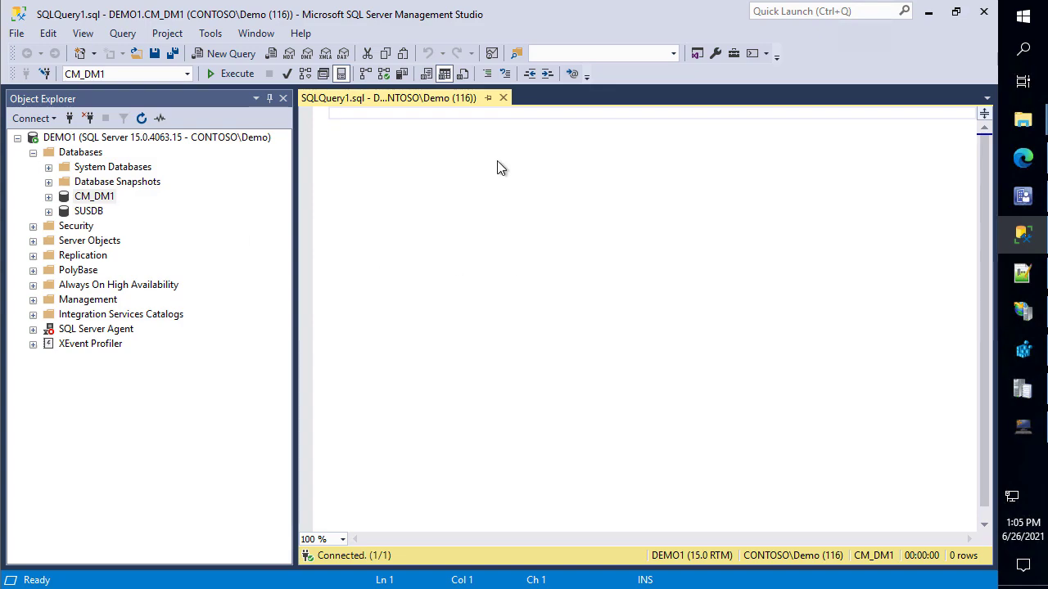
type("DECLARE @Days as int = 0 exec spDeleteExpiredUpdates @Days")
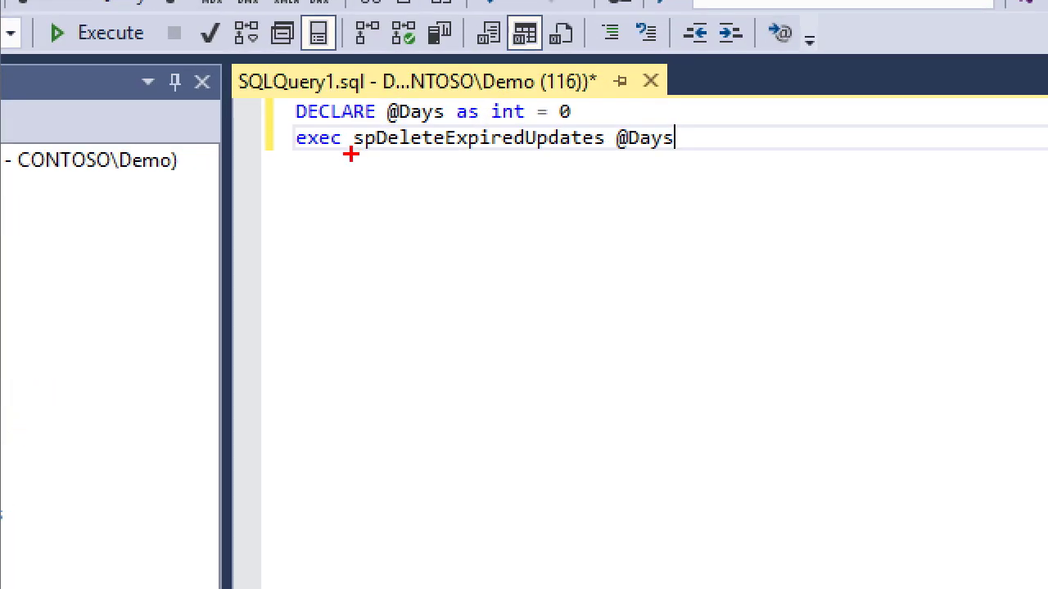
left_click_drag(342, 124, 609, 153)
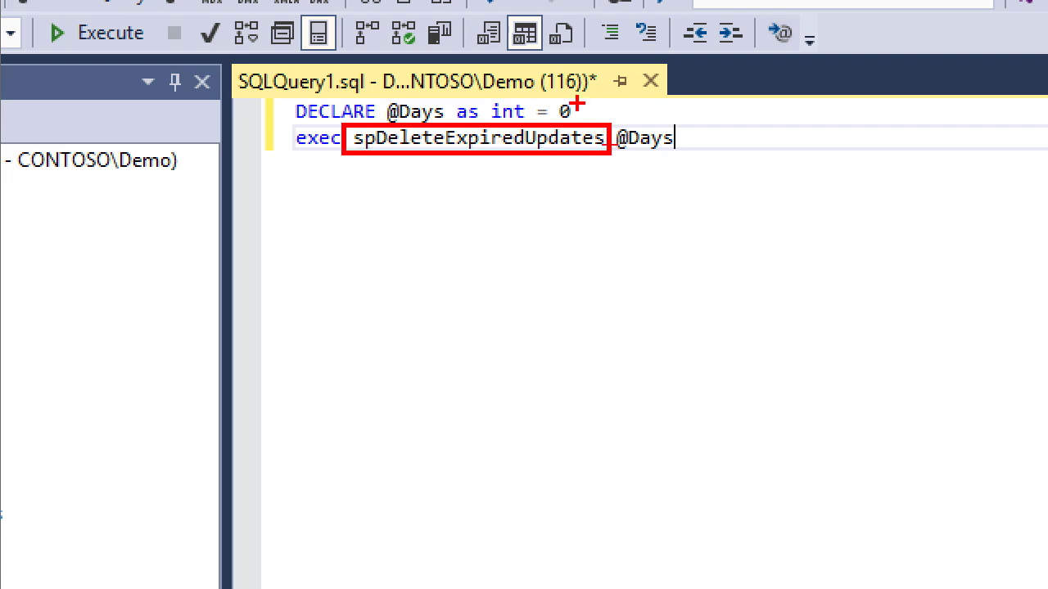
left_click_drag(590, 101, 668, 64)
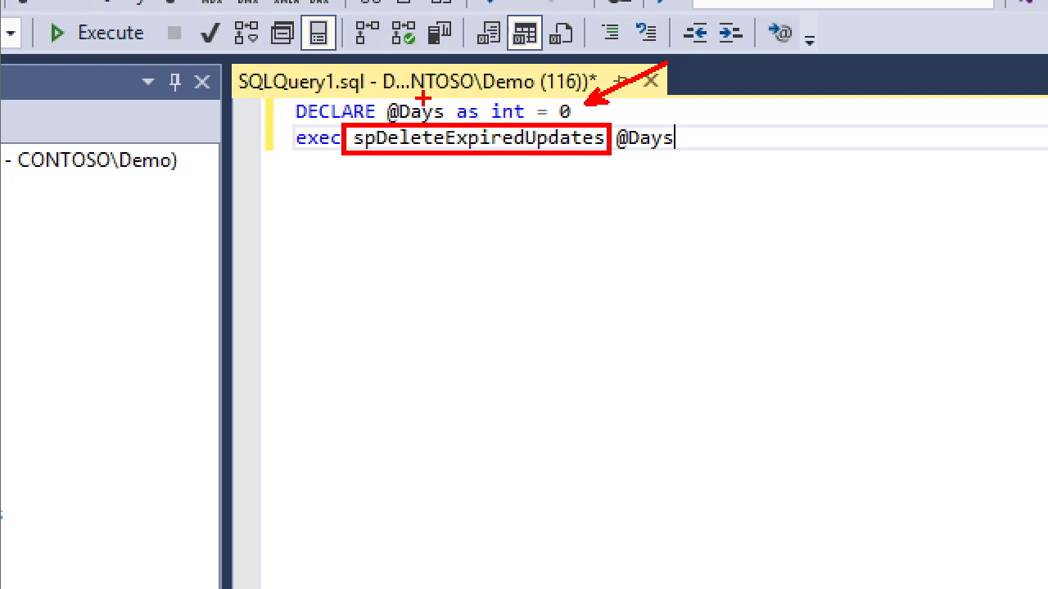
key("Escape")
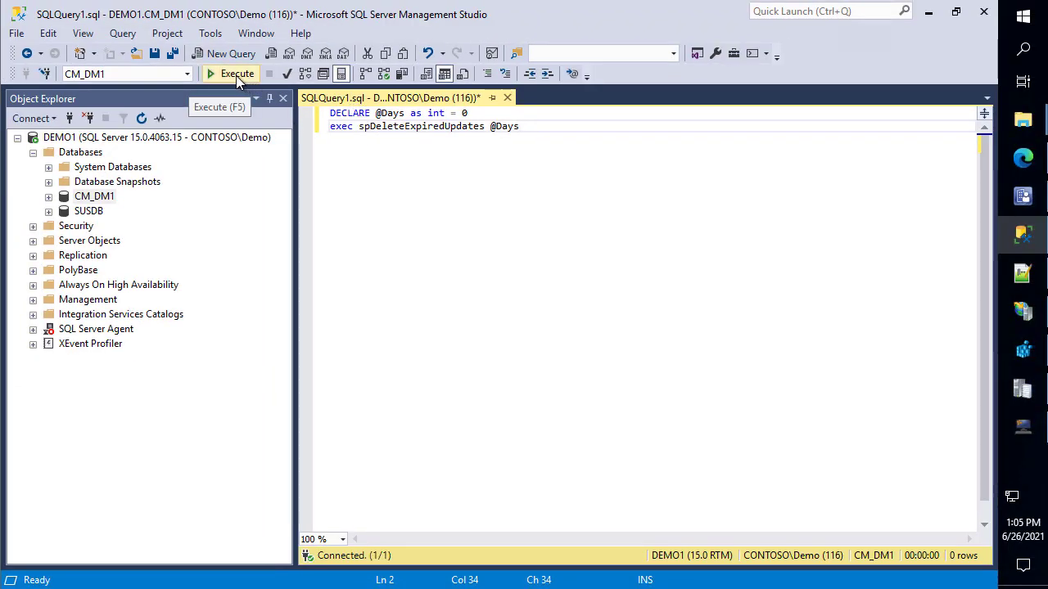
left_click(236, 75)
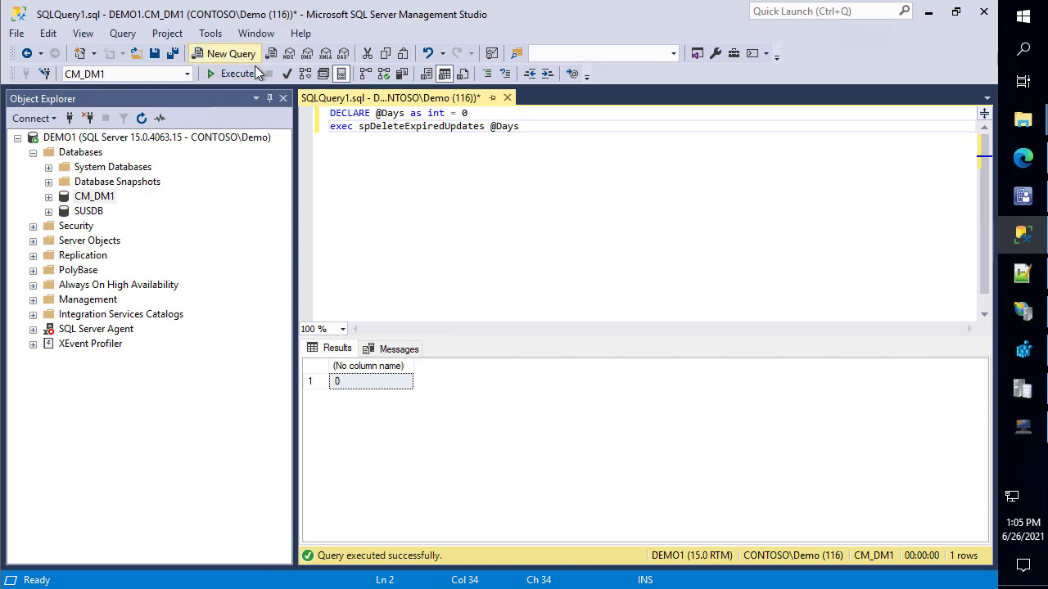
left_click(1022, 197)
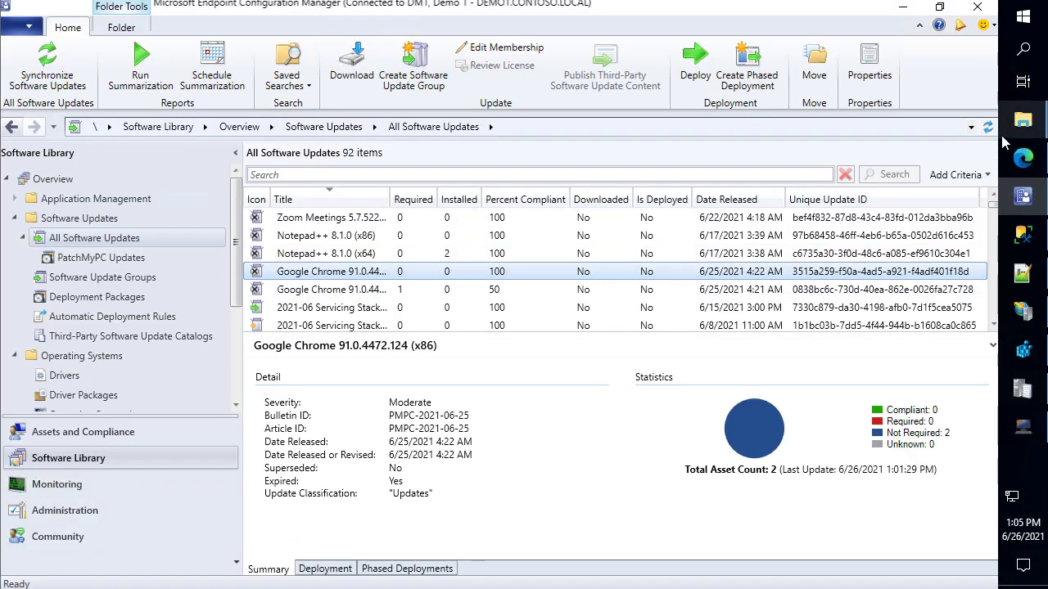
Refresh All Software Updates to confirm 87 items remain, widening the Title column to review them
left_click(988, 127)
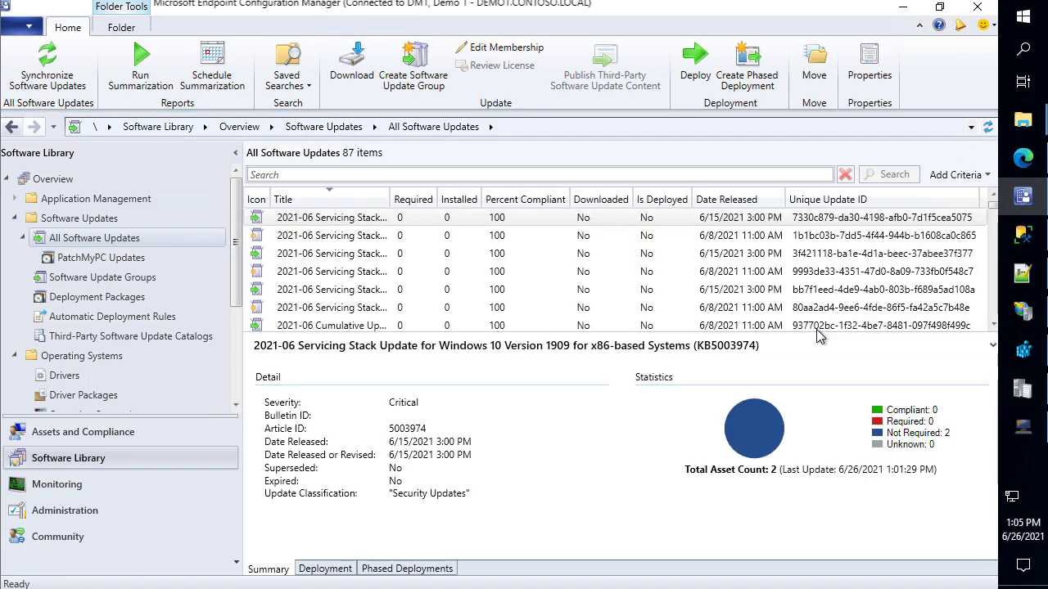
left_click_drag(389, 199, 462, 217)
scroll(421, 238, "down", 2)
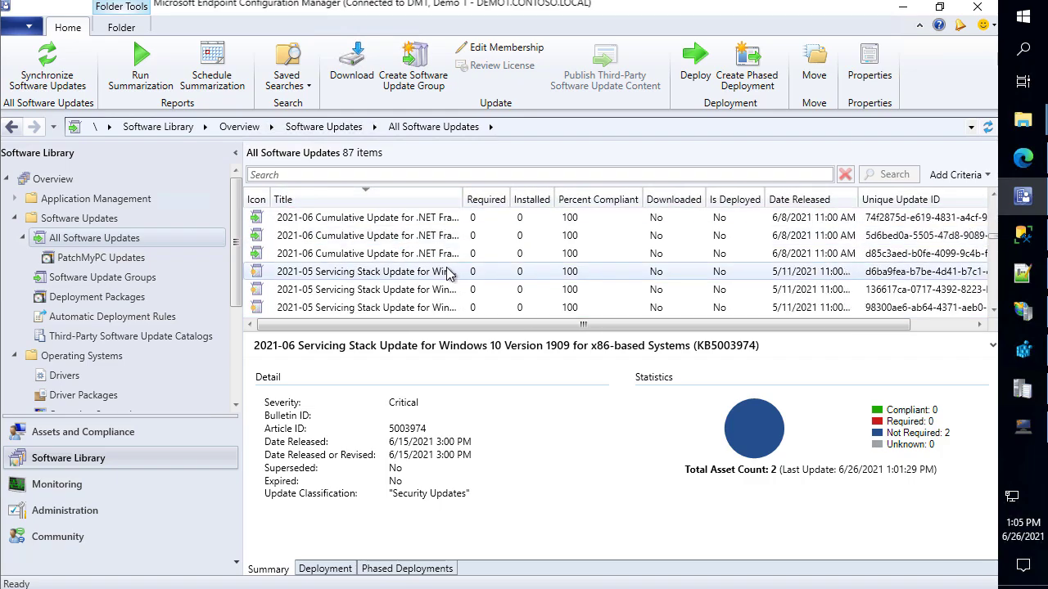
scroll(447, 283, "down", 3)
scroll(448, 283, "down", 3)
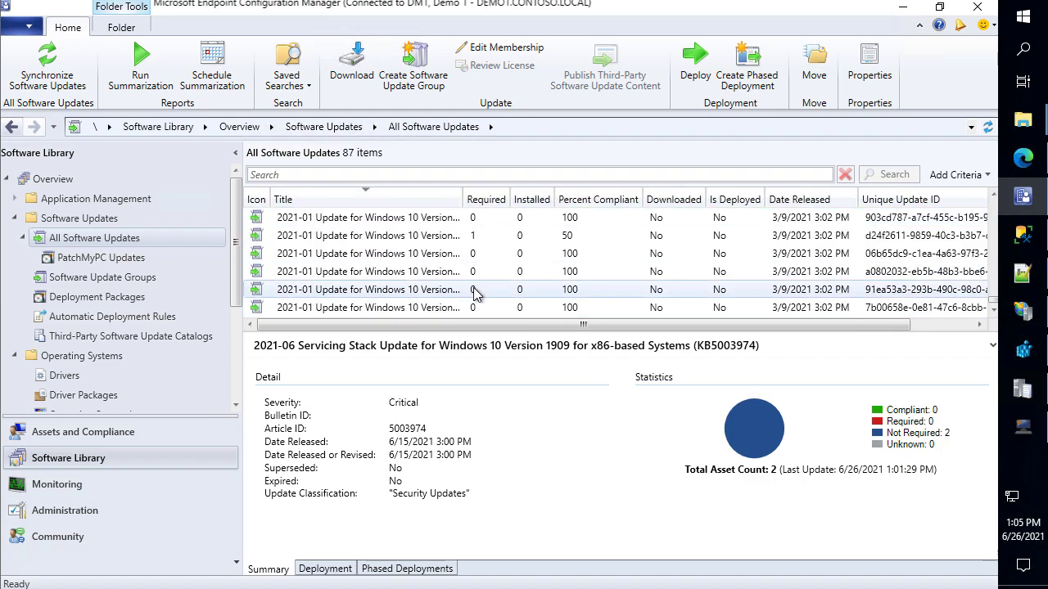
scroll(504, 286, "up", 8)
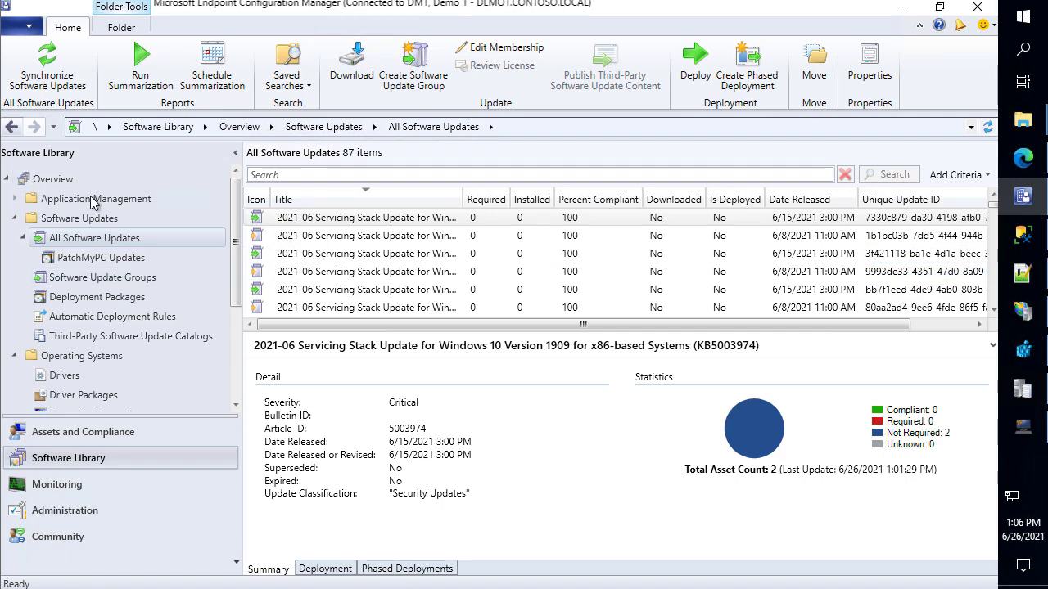
left_click(138, 337)
Review the Dell and Lenovo catalogs, then set Patch My PC to 'Disable sync schedule' and apply
left_click(331, 195)
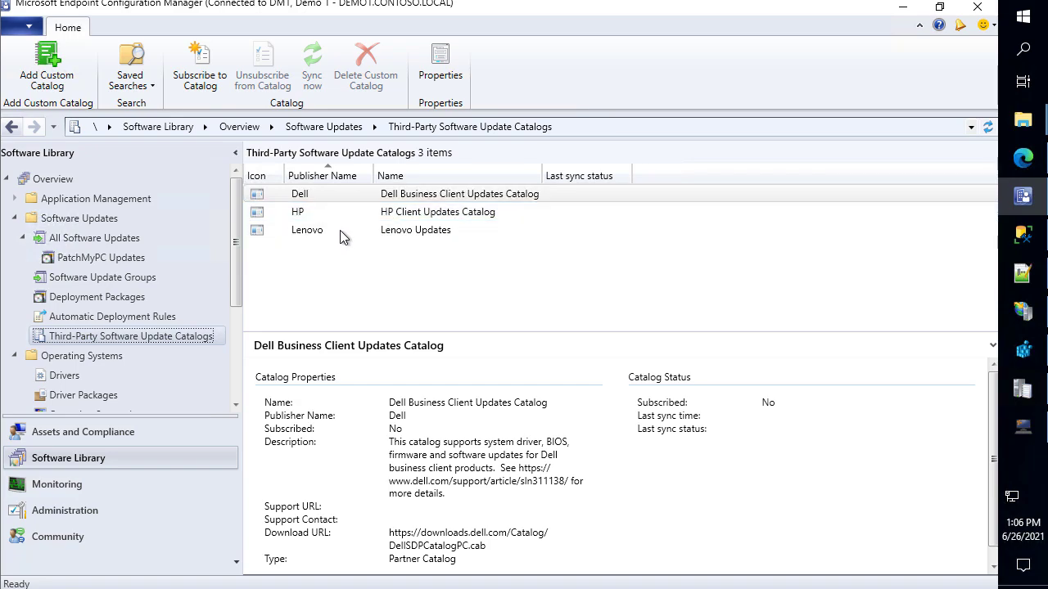
left_click(339, 230)
left_click(1039, 440)
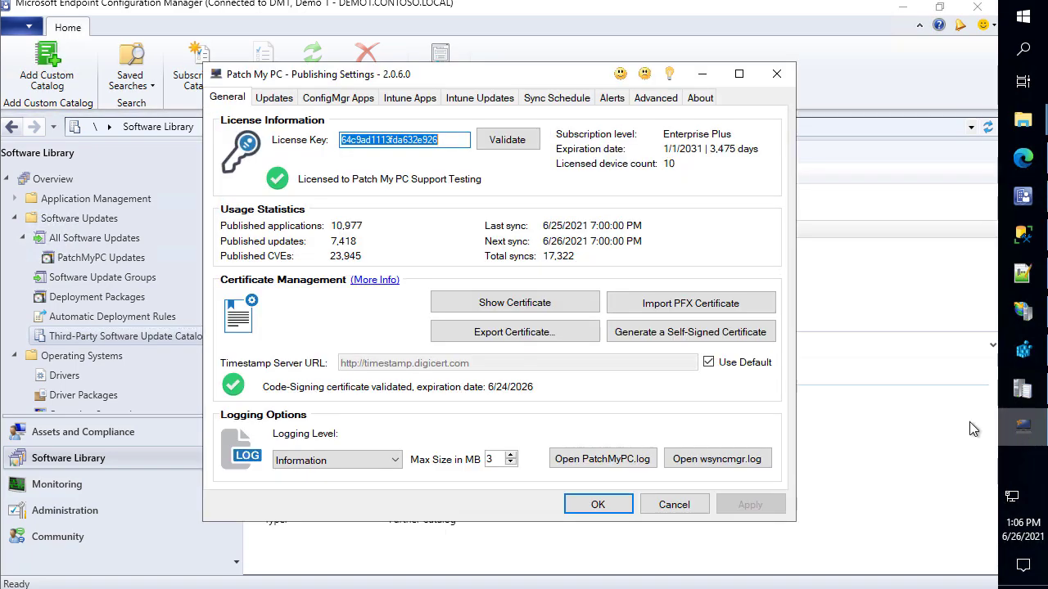
left_click(546, 98)
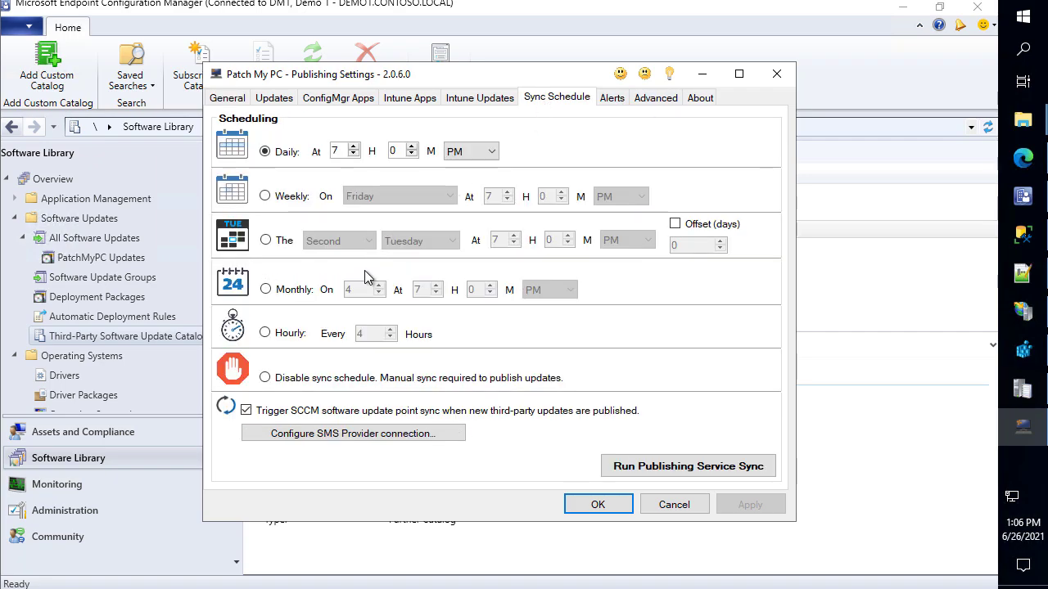
left_click(265, 378)
left_click(773, 505)
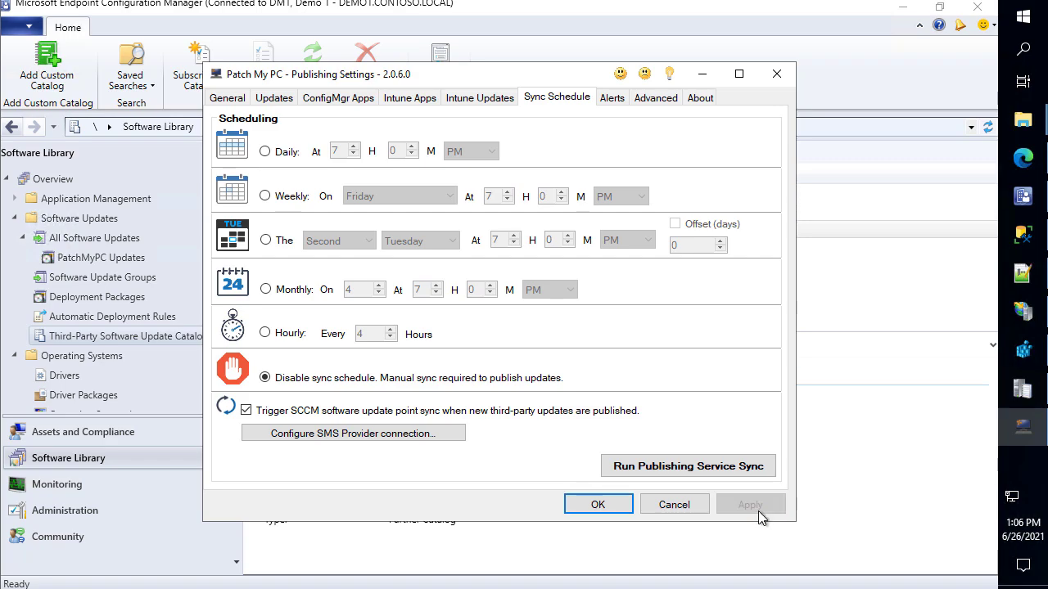
left_click(616, 506)
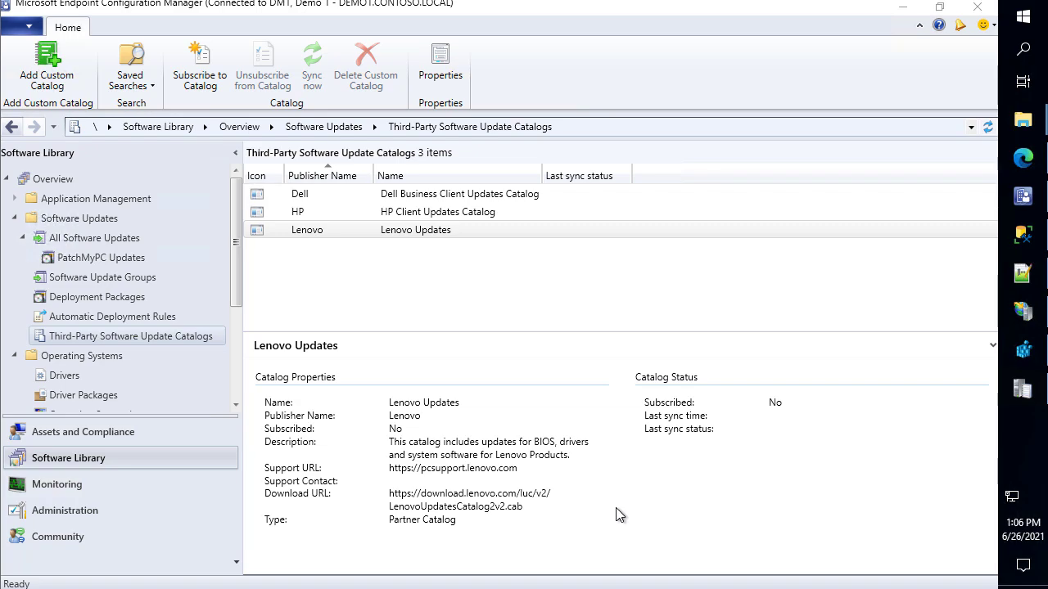
left_click(90, 239)
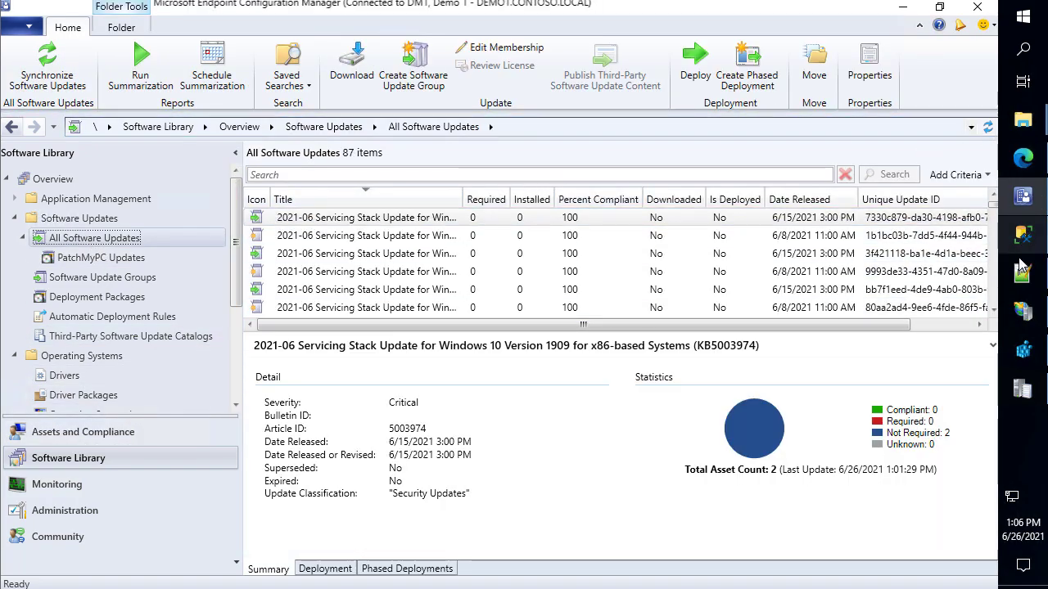
left_click(1023, 273)
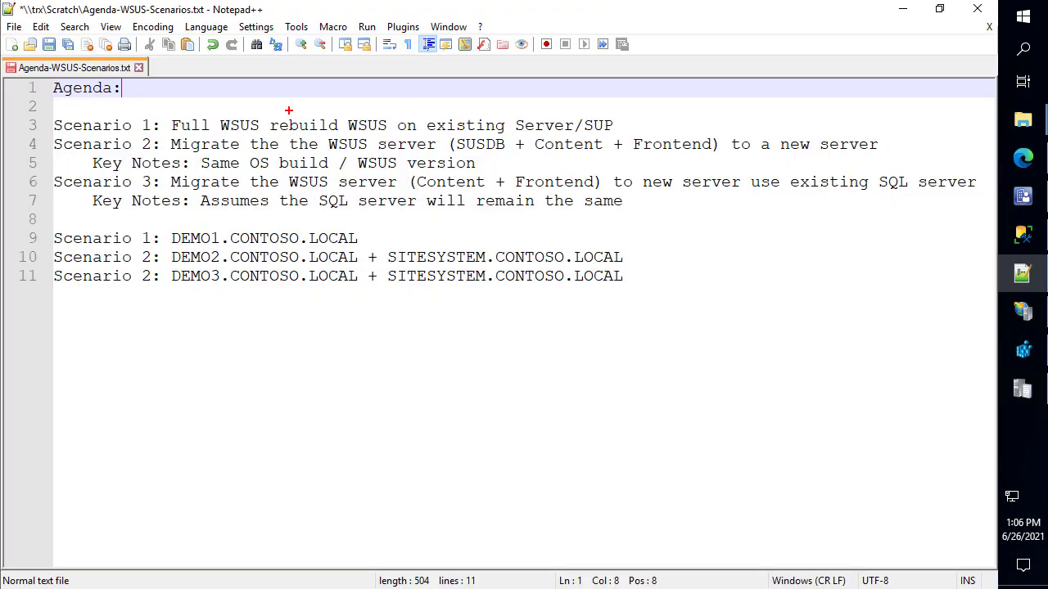
mouse_move(265, 115)
left_mouse_down()
mouse_move(392, 135)
mouse_move(419, 56)
left_mouse_up()
left_click(901, 15)
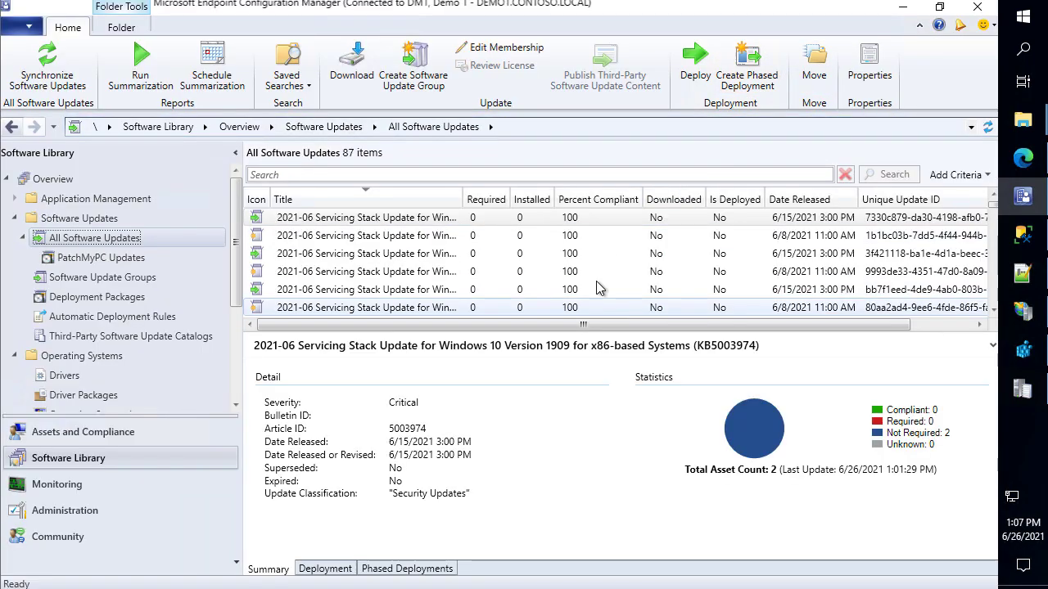
Minimize the console and SSMS, close wsyncmgr.log after checking the successful sync, and launch Server Manager
left_click(901, 8)
left_click(902, 9)
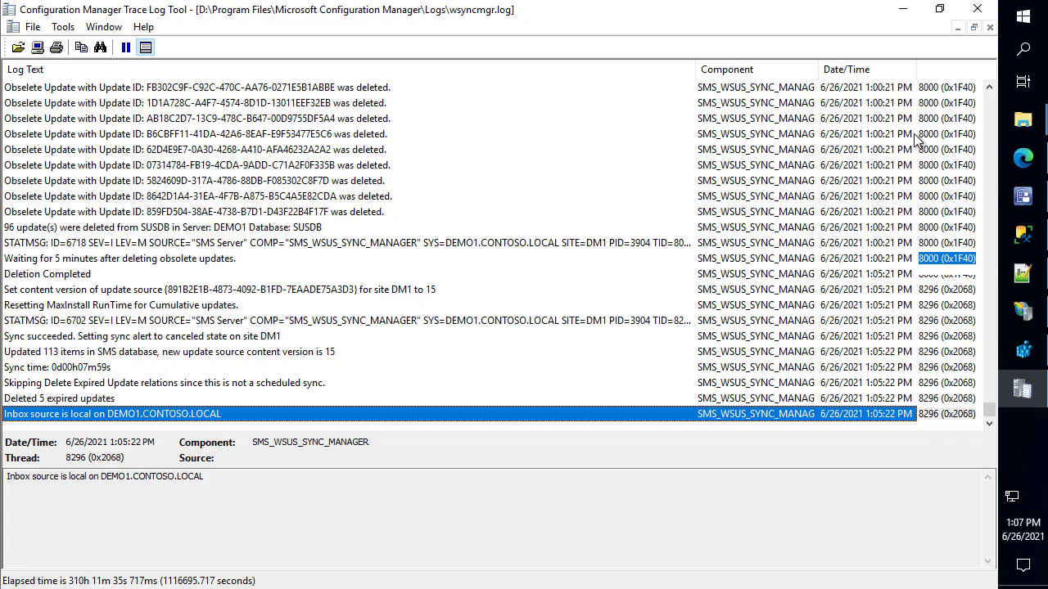
left_click(976, 10)
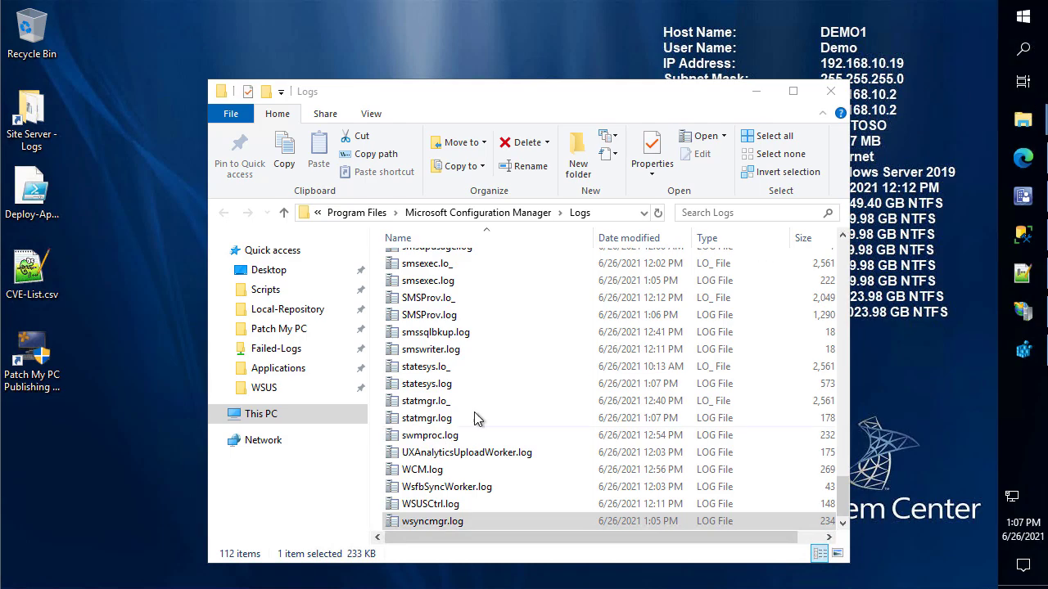
left_click(1032, 29)
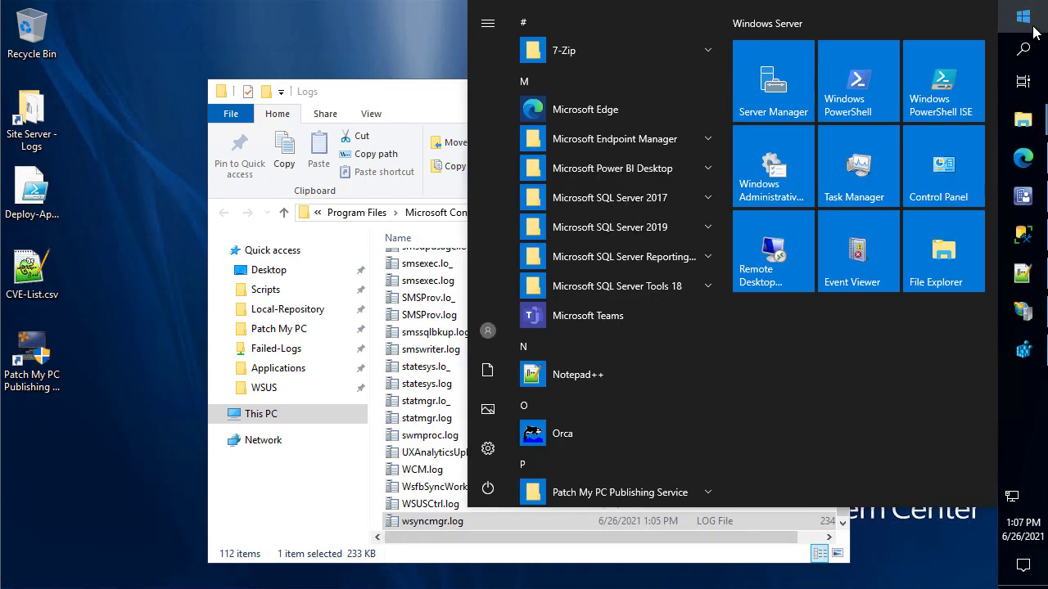
left_click(782, 94)
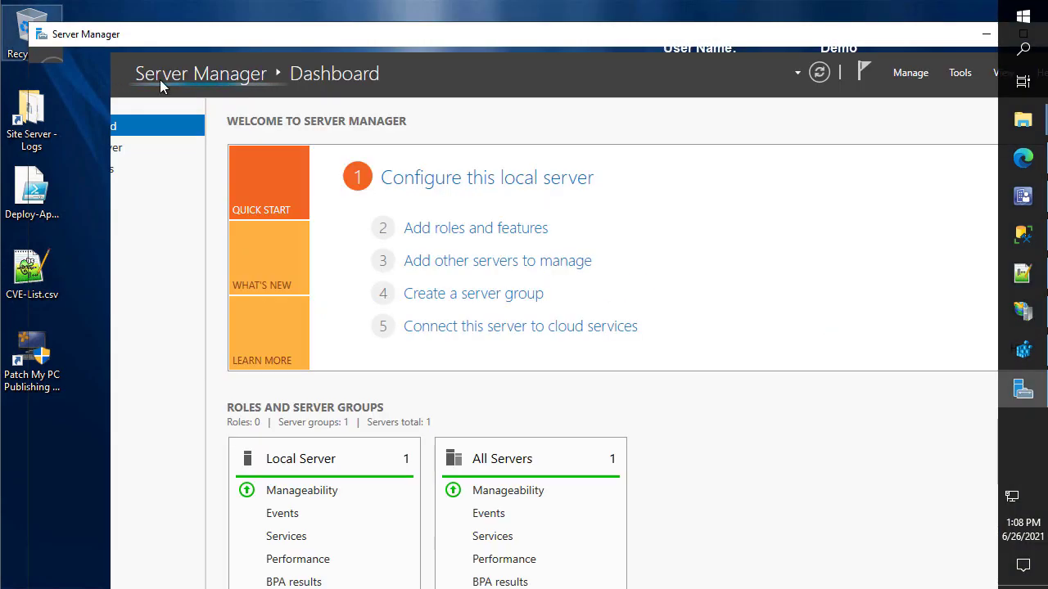
Launch the Remove Roles and Features wizard, dismissing the inventory message, and pass the introduction page
left_click(904, 73)
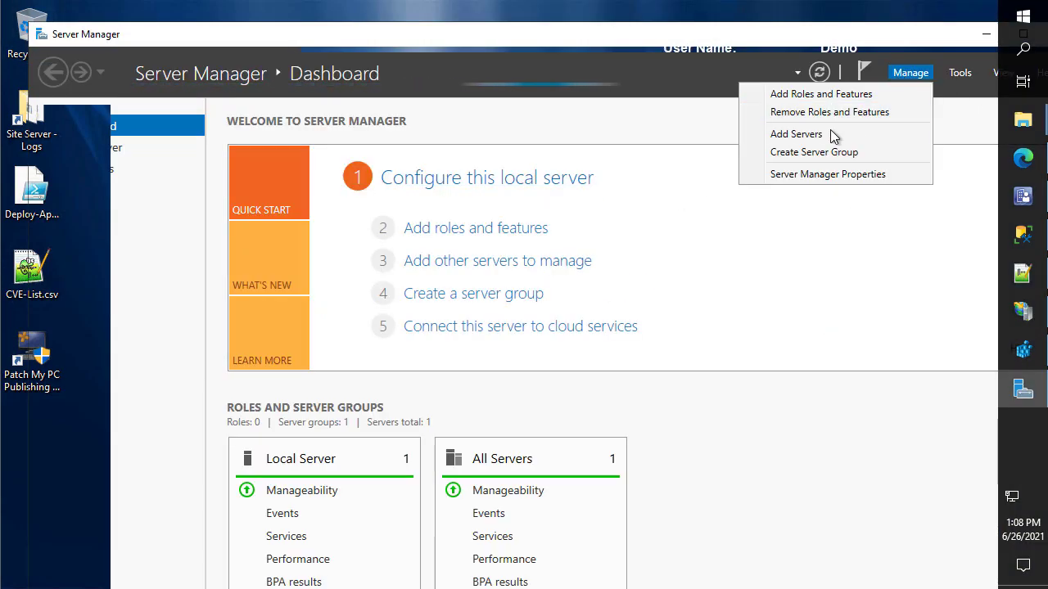
left_click(821, 112)
left_click(626, 353)
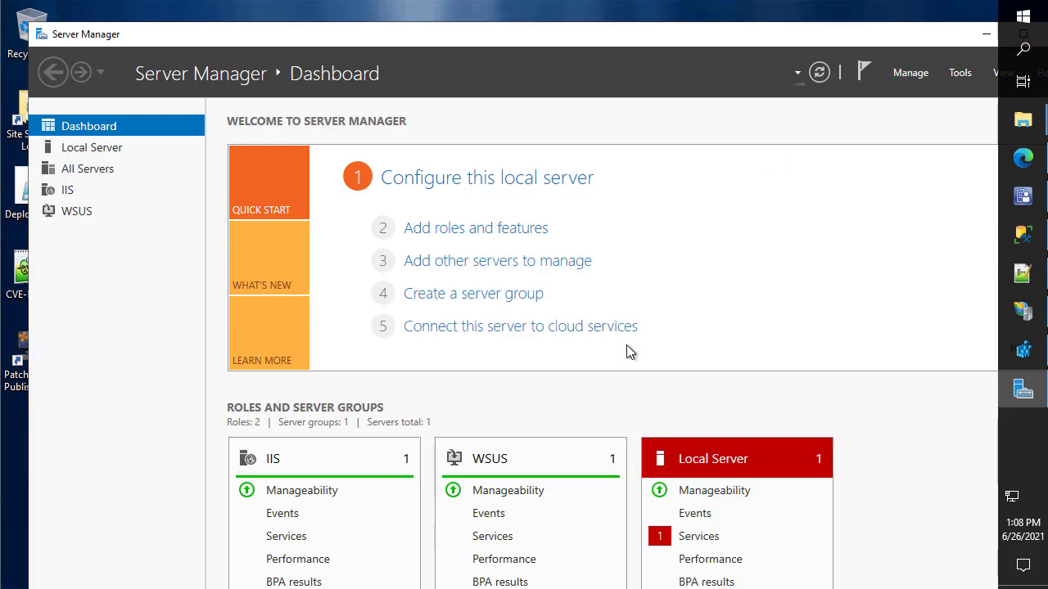
left_click(906, 75)
left_click(864, 113)
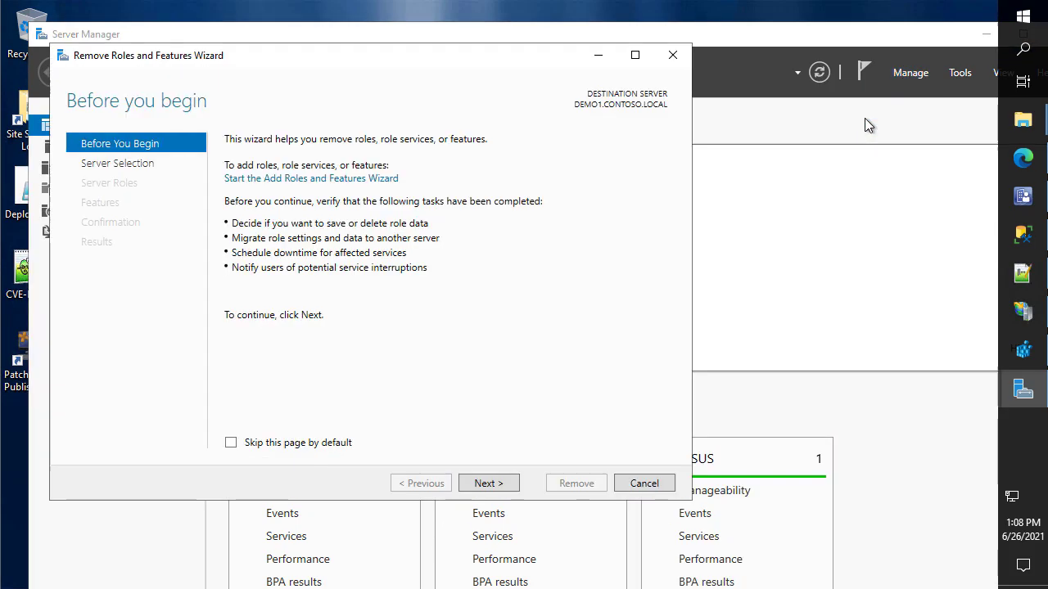
left_click(489, 485)
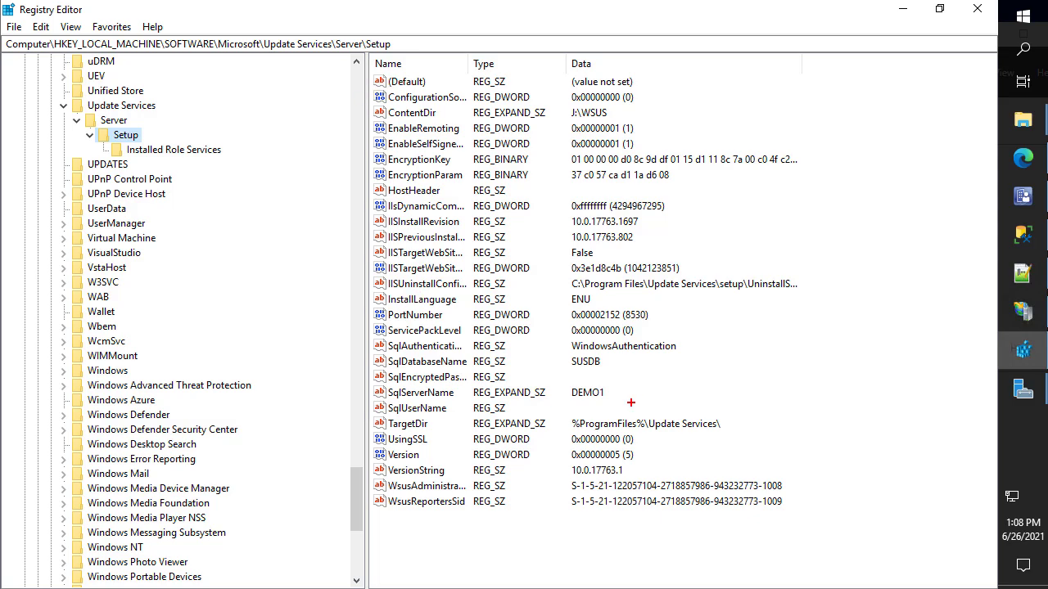
left_click_drag(613, 364, 663, 384)
left_click_drag(361, 103, 638, 125)
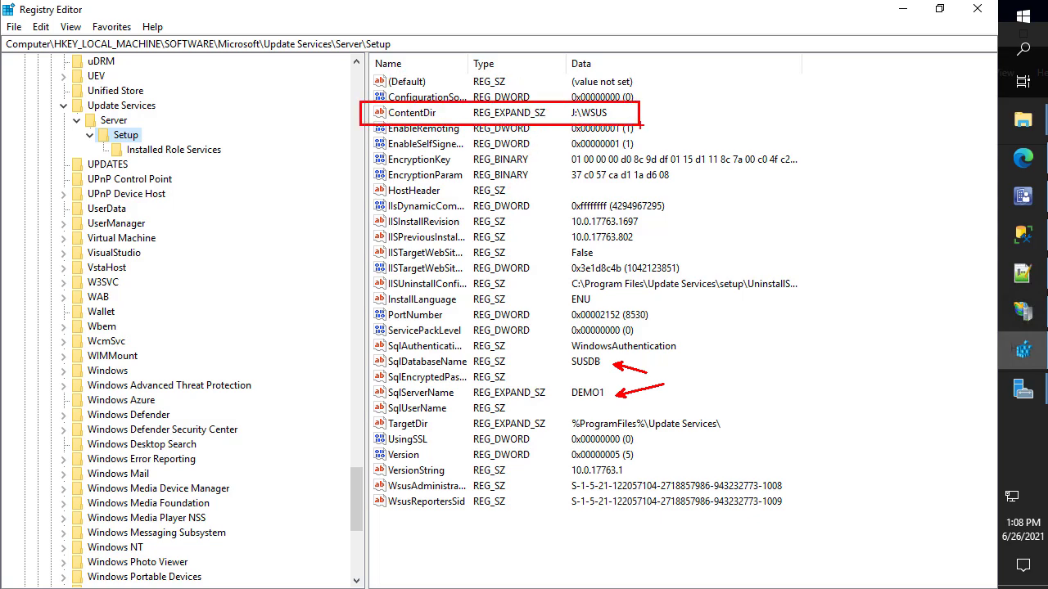
key("Escape")
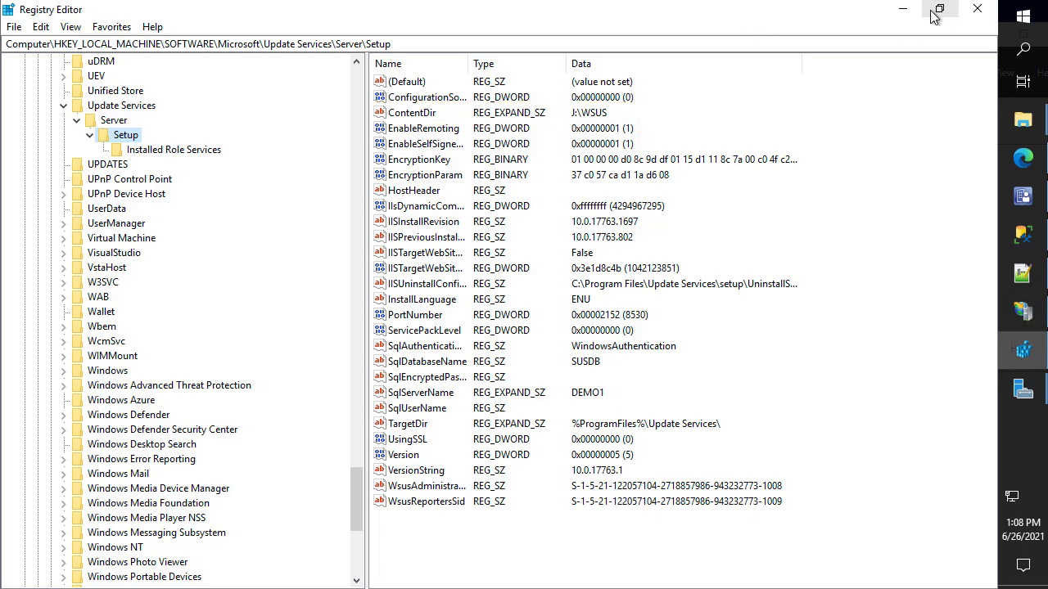
Target DEMO1.CONTOSO.LOCAL and untick Windows Server Update Services along with its management tools
left_click(902, 9)
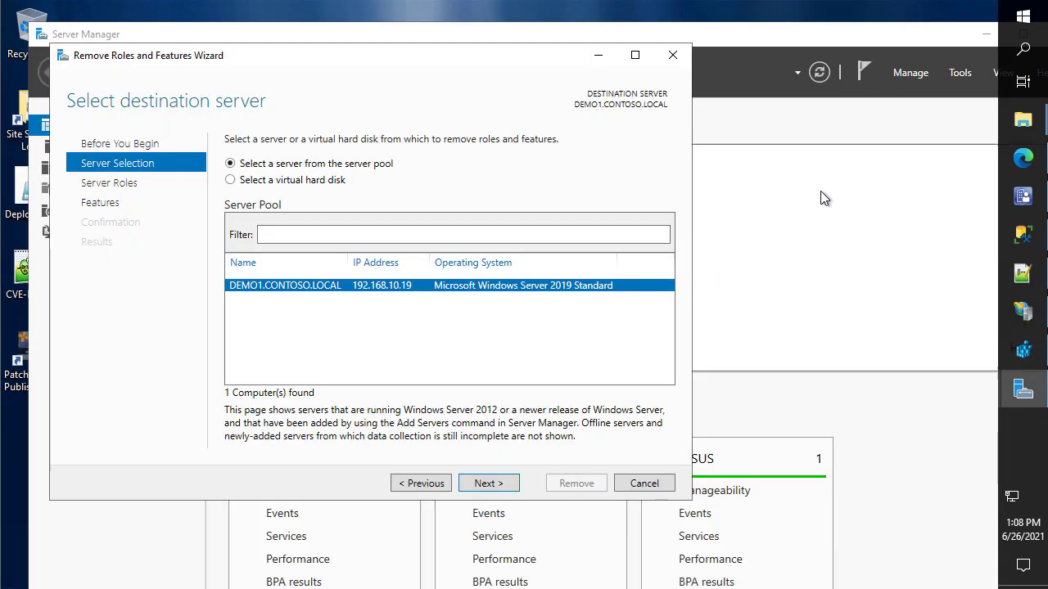
left_click(480, 488)
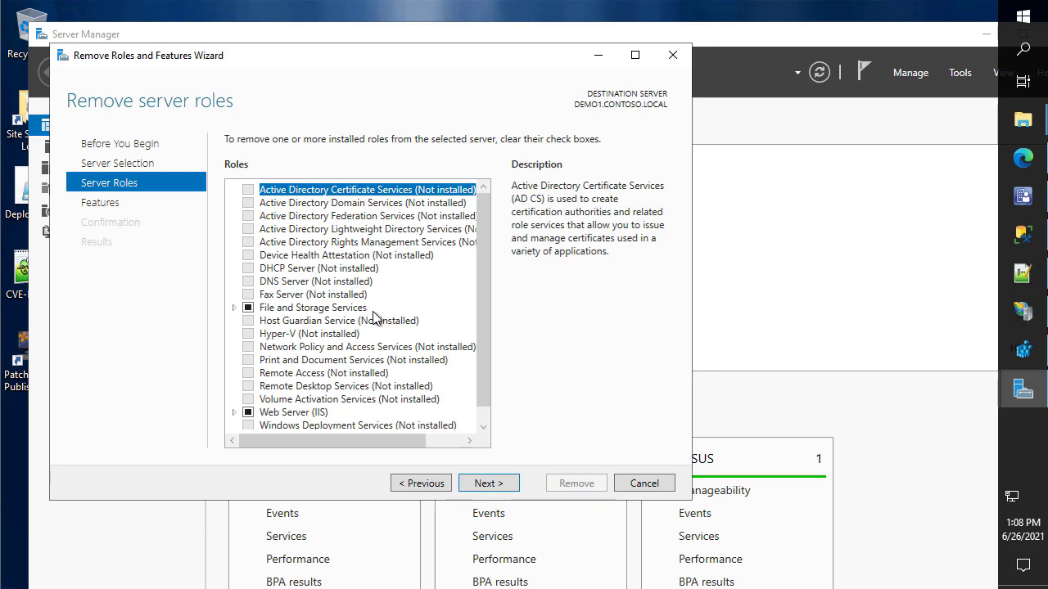
scroll(374, 319, "down", 1)
left_click(234, 424)
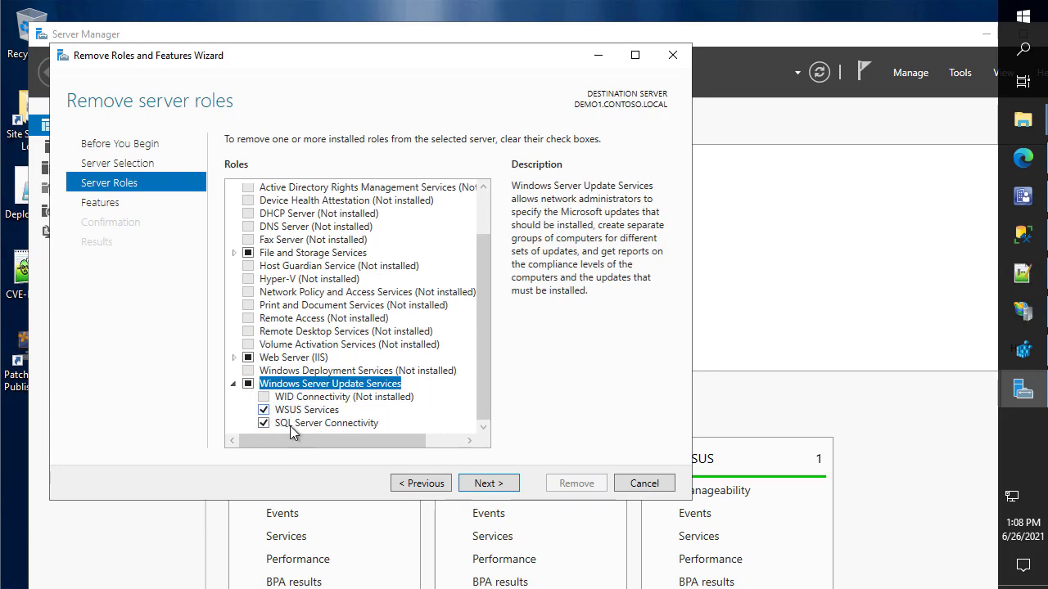
left_click(248, 383)
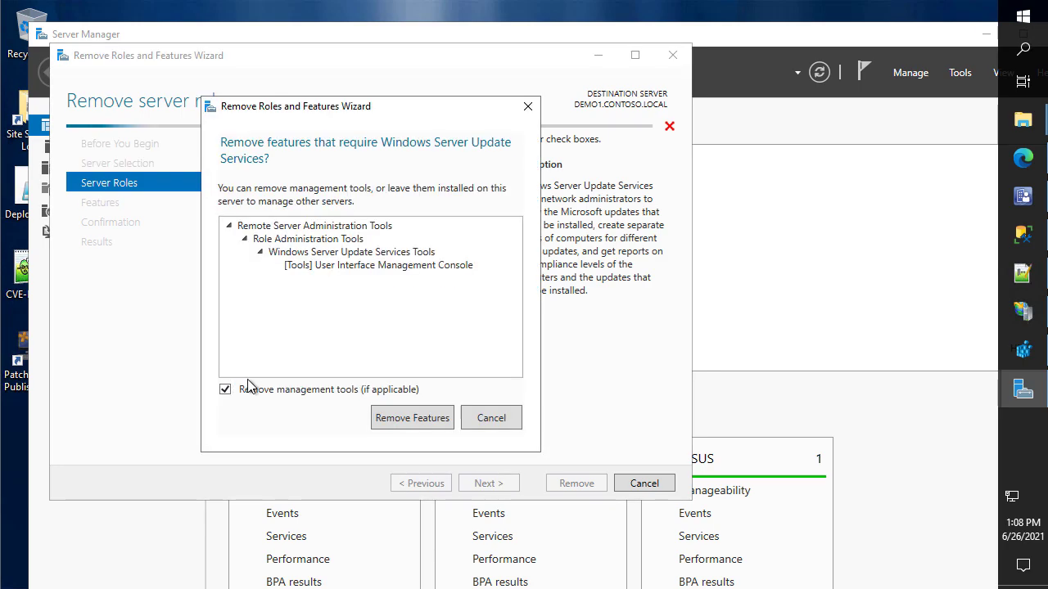
left_click(411, 419)
Allow automatic restart and start removing the WSUS role
left_click(486, 484)
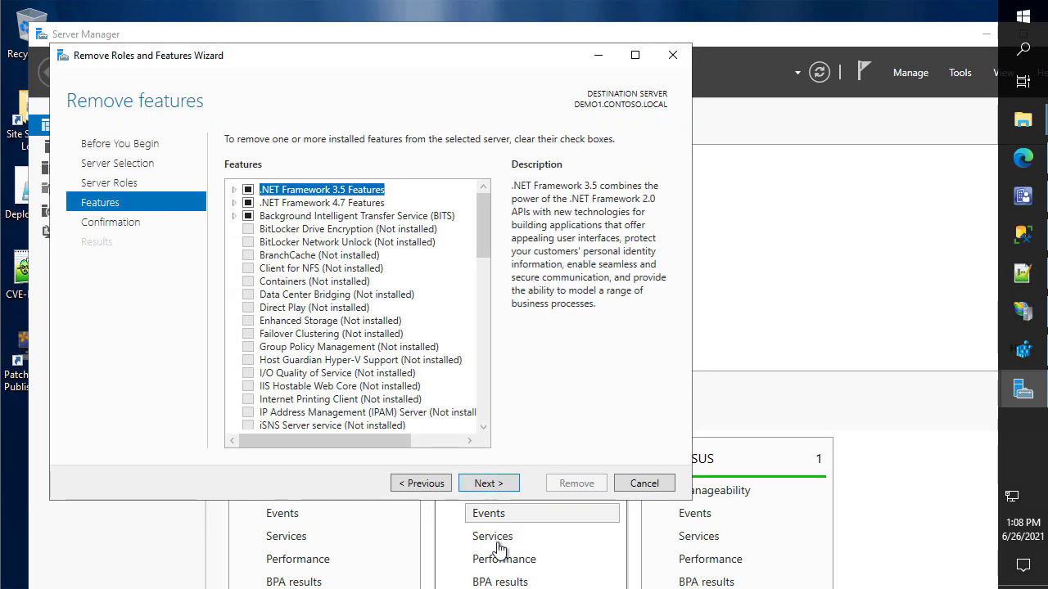
left_click(480, 483)
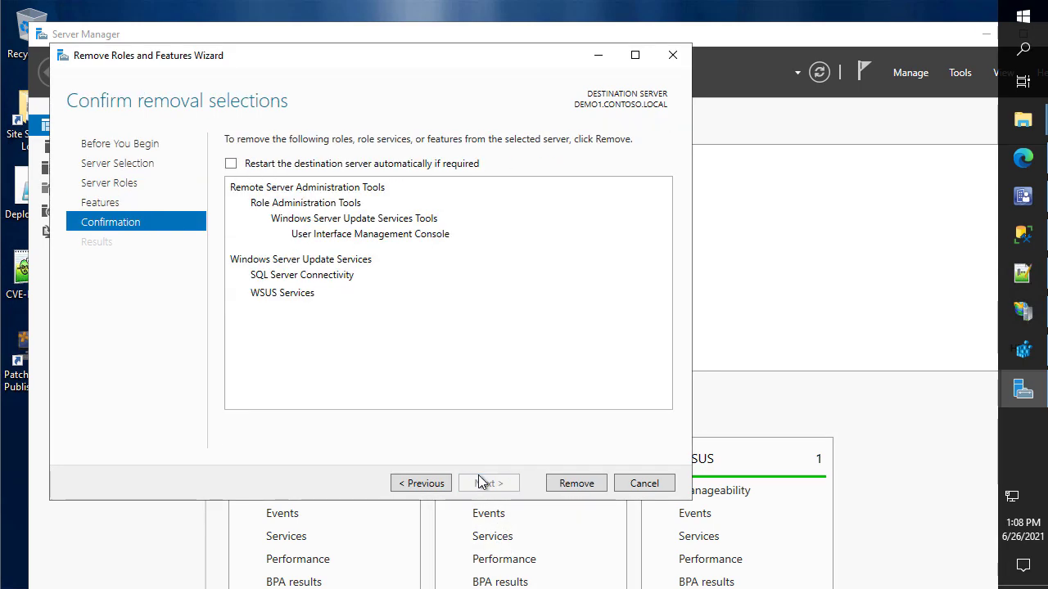
left_click(428, 163)
left_click(545, 362)
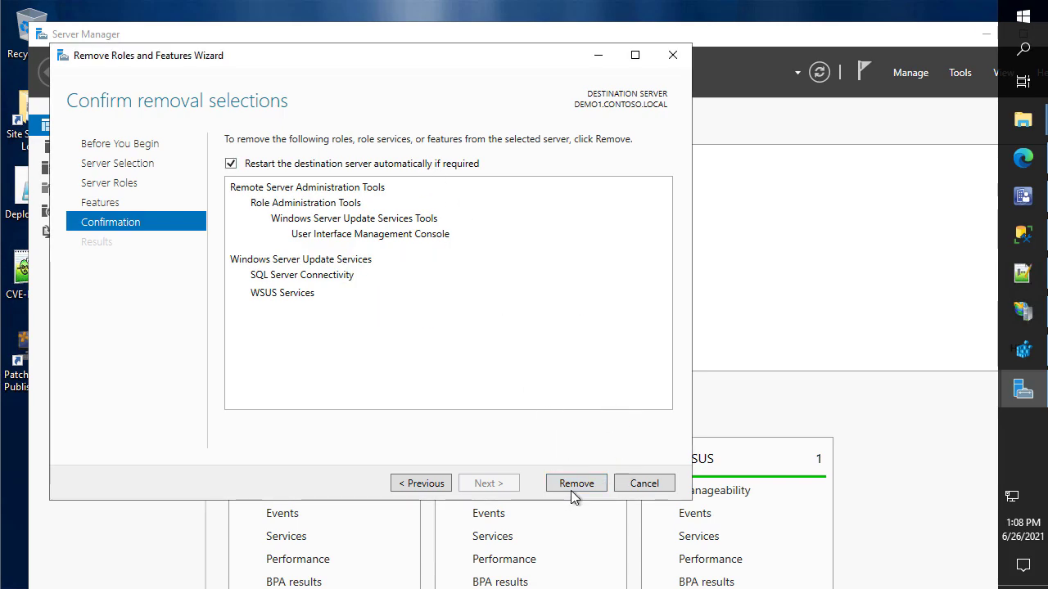
left_click(574, 485)
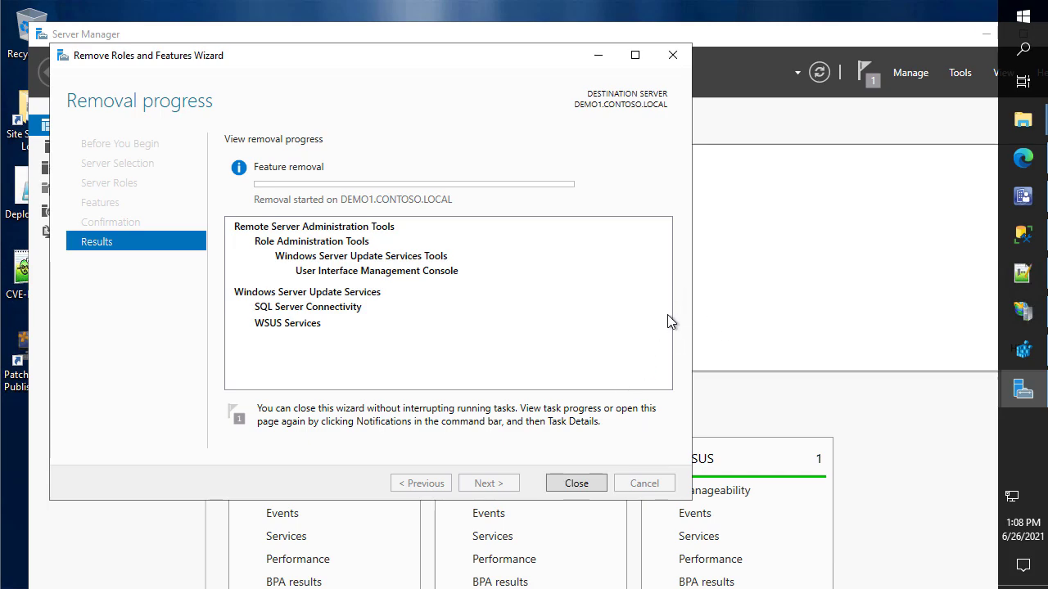
left_click(1025, 195)
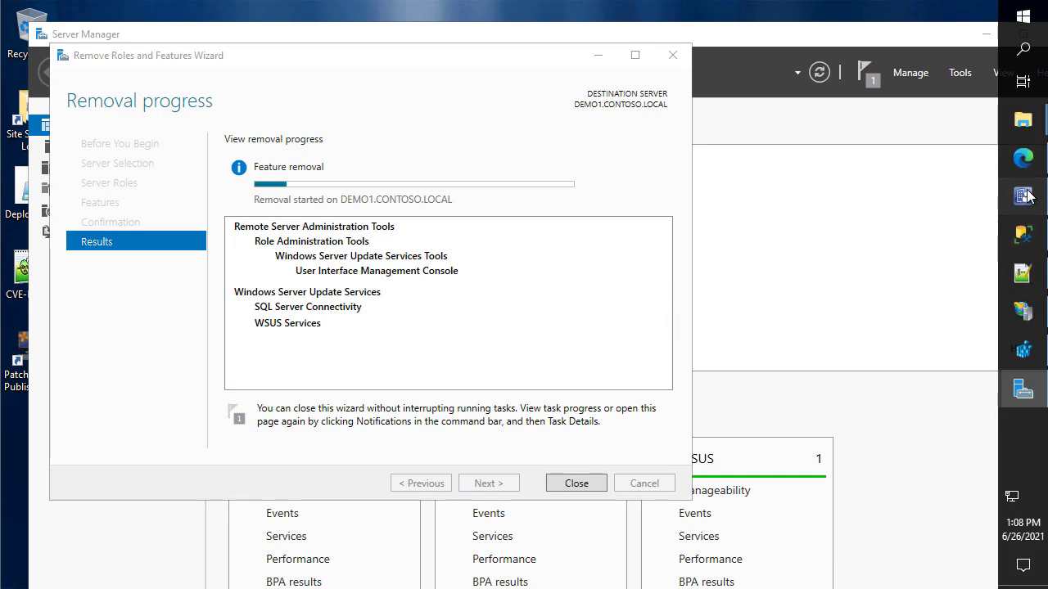
Go to Administration > Site Configuration > Servers and Site System Roles
left_click(102, 512)
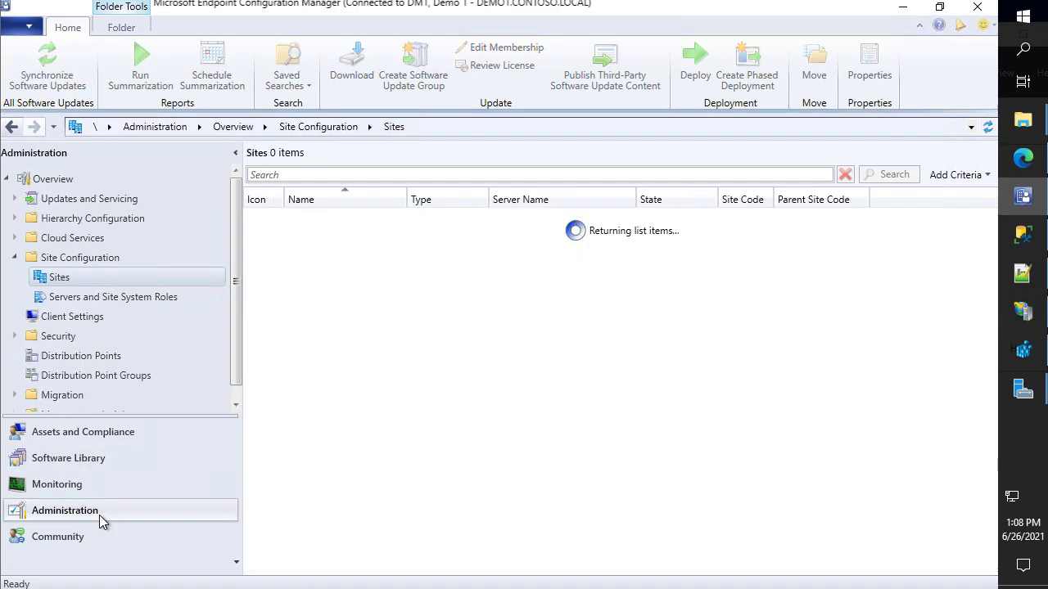
left_click(114, 297)
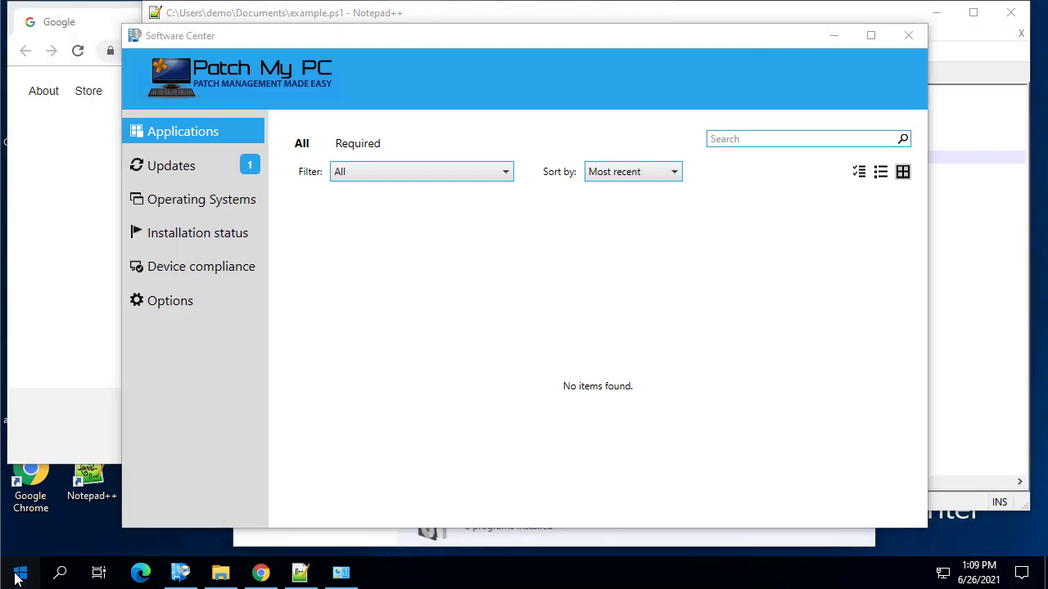
Launch regedit as administrator and maximize the Registry Editor window
left_click(18, 573)
type("regedit")
key("Return")
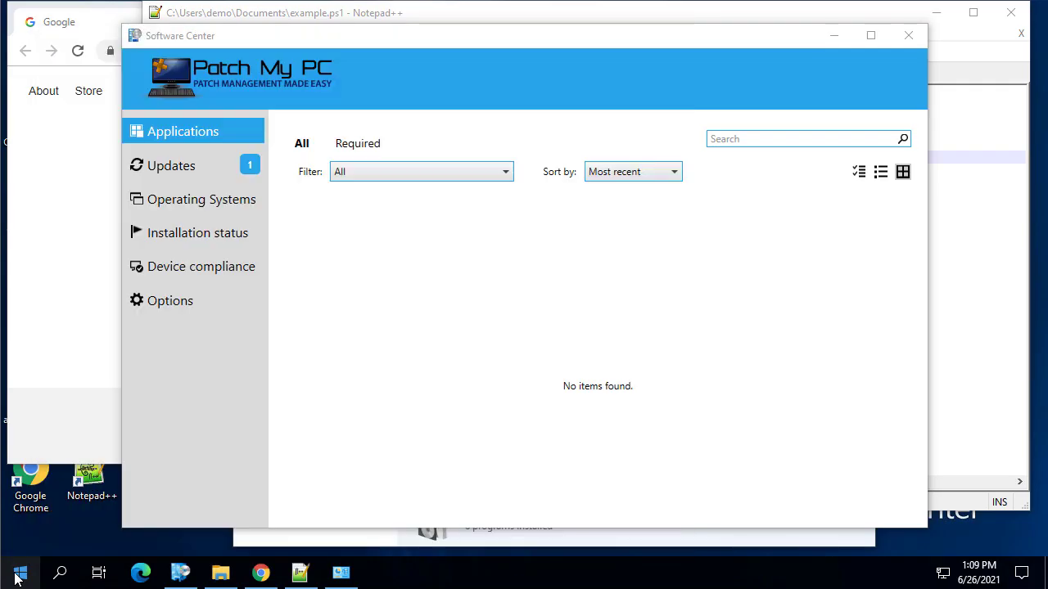
key("Return")
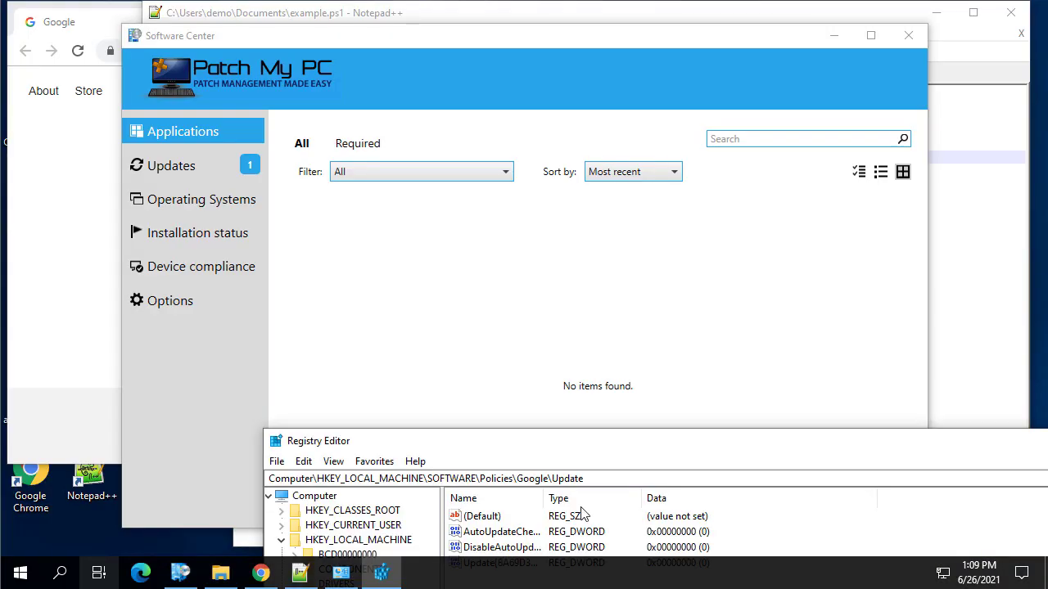
double_click(593, 443)
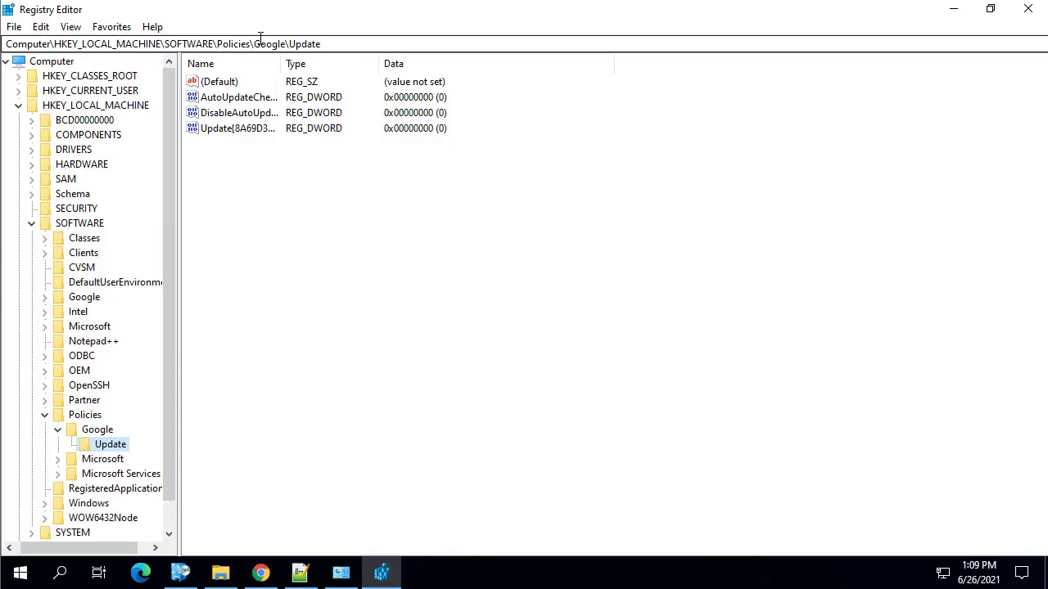
left_click_drag(254, 44, 393, 45)
key("BackSpace")
key("Return")
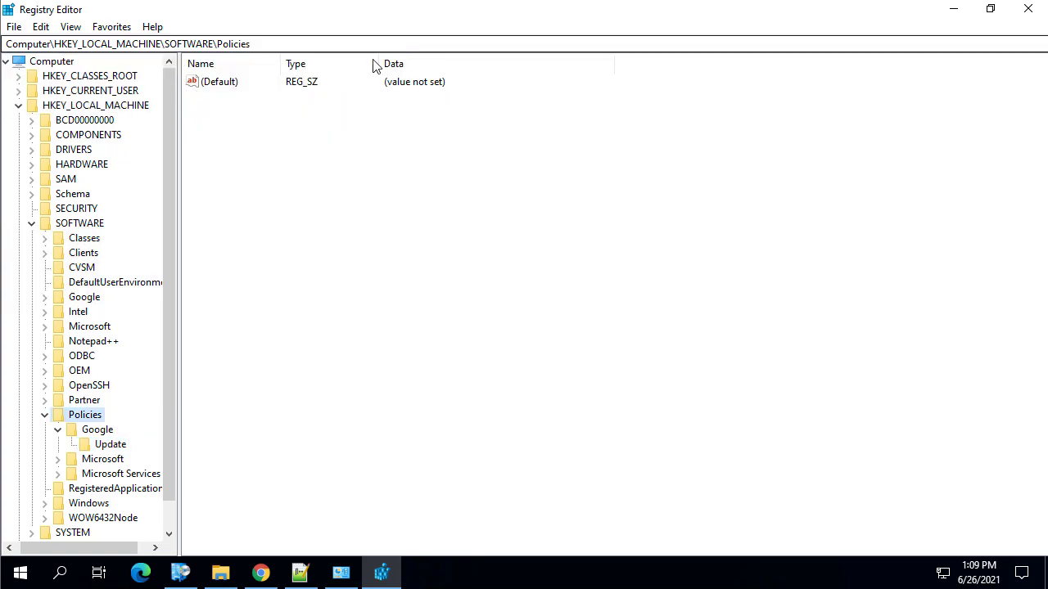
double_click(103, 459)
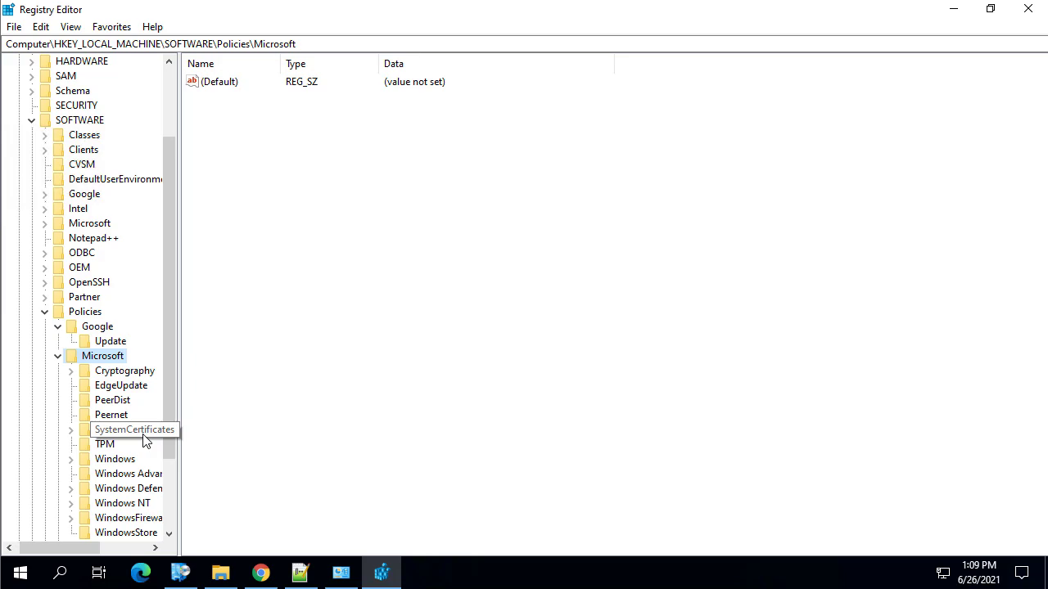
key("w")
key("Right")
type("windowsu")
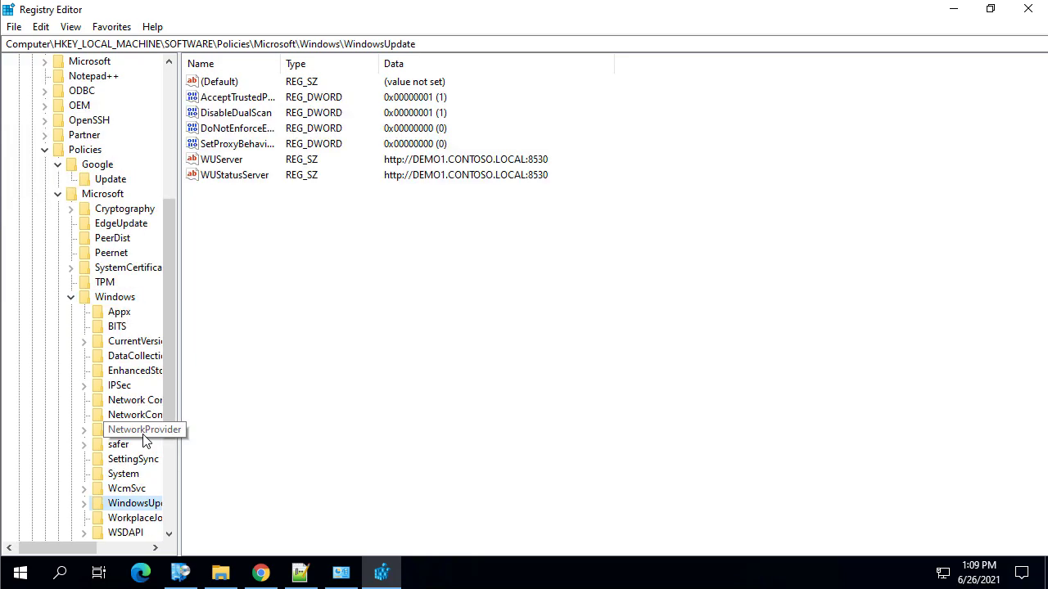
key("Right")
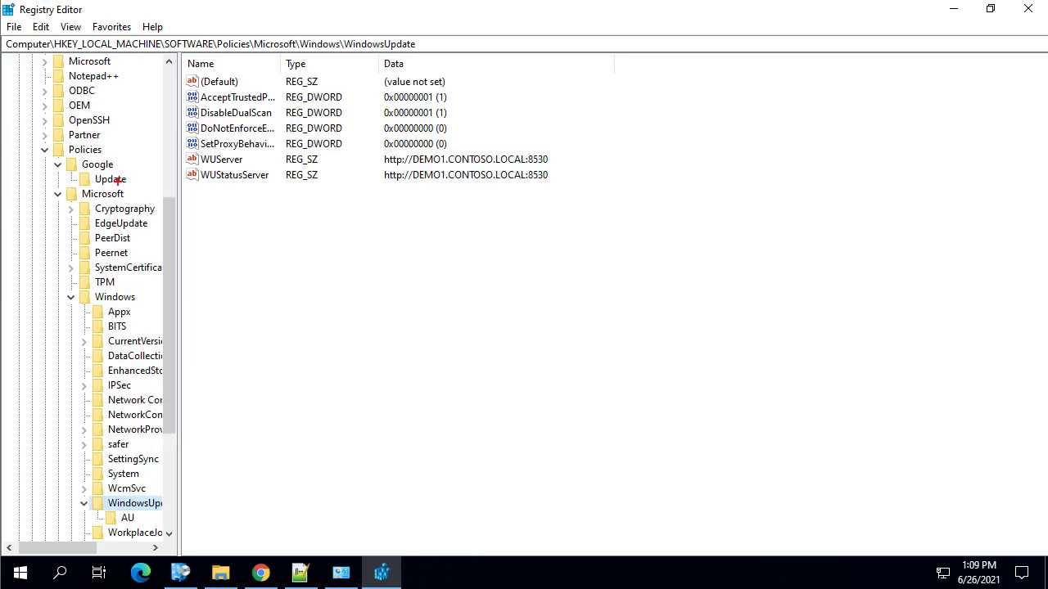
left_click_drag(174, 149, 585, 185)
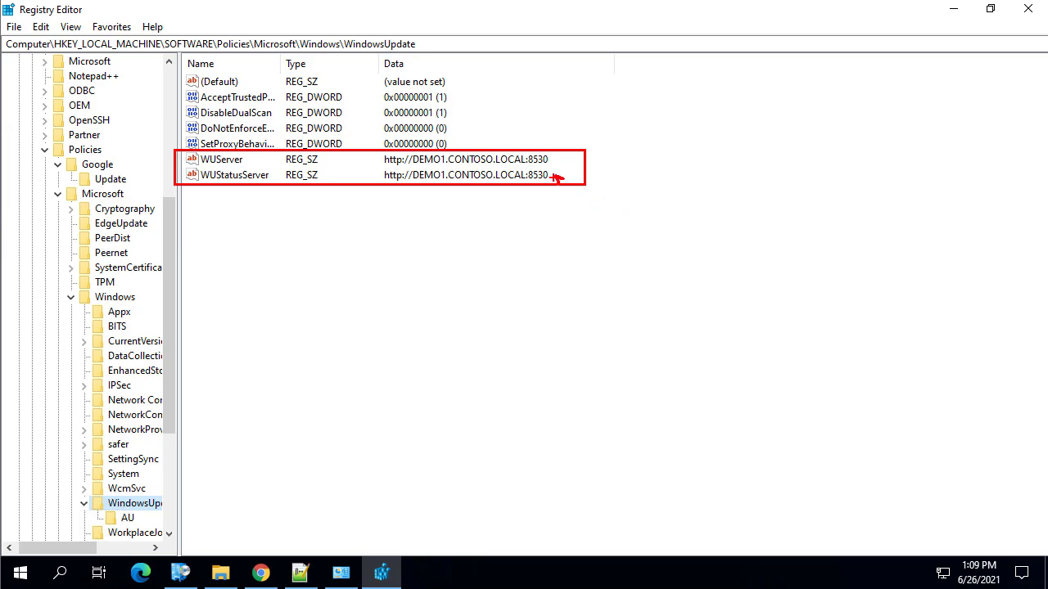
left_click_drag(557, 177, 606, 210)
key("Escape")
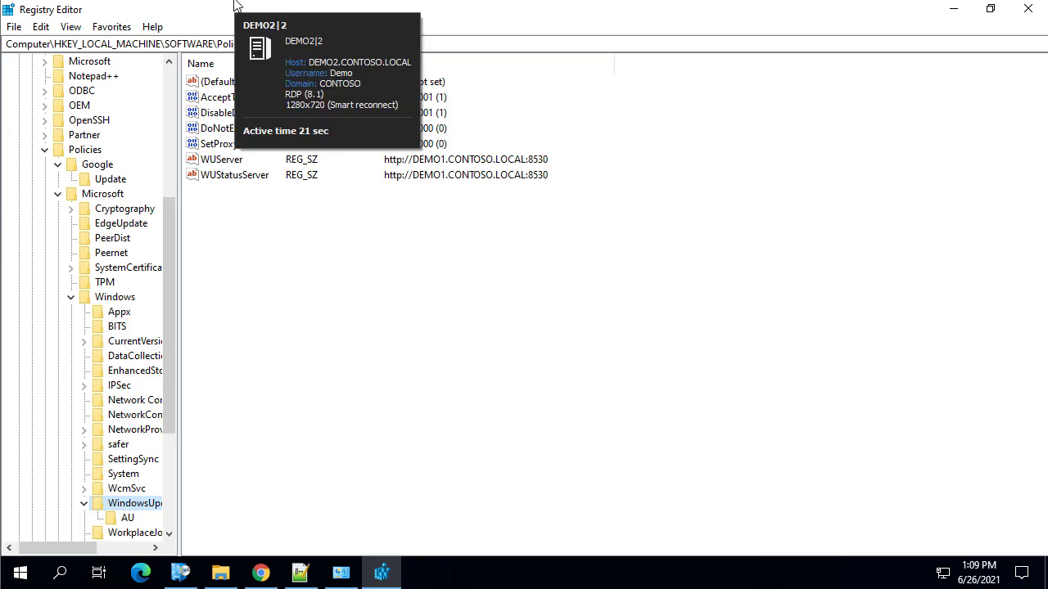
mouse_move(257, 5)
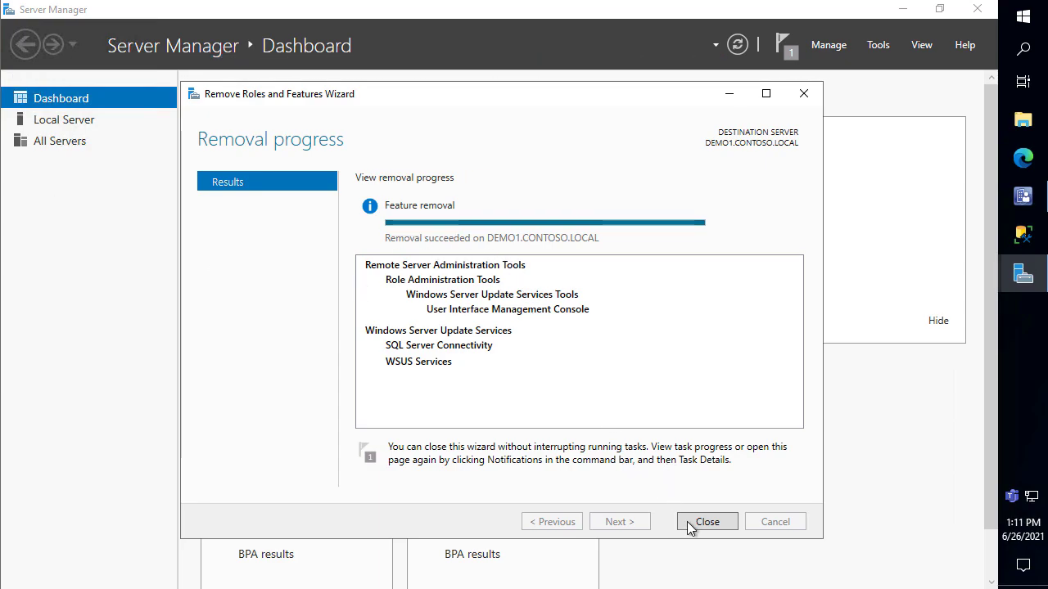
Close the finished Remove Roles and Features Wizard and bring up SSMS on the DEMO1 instance
left_click(688, 521)
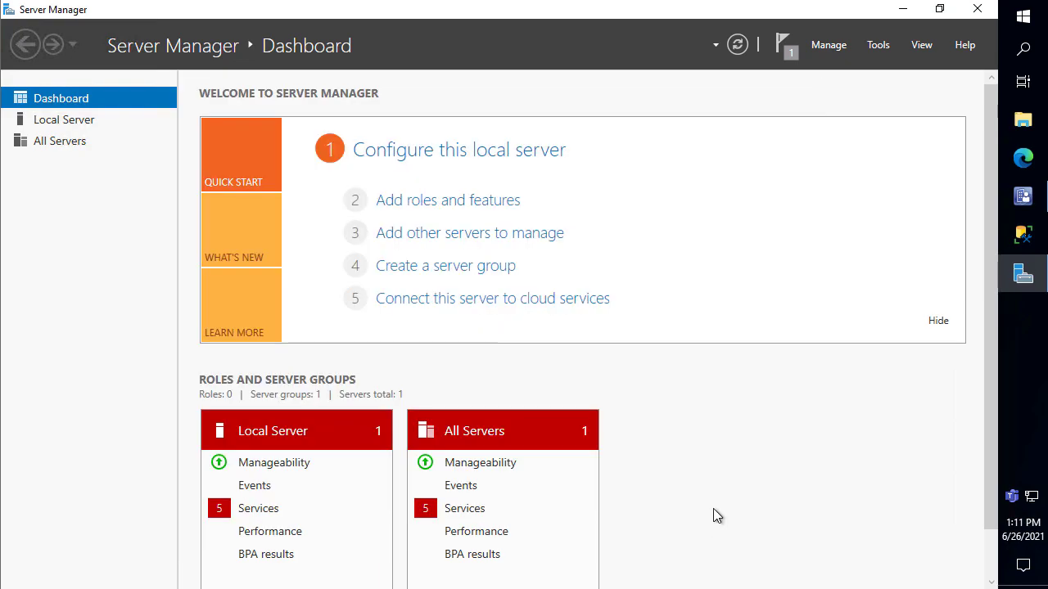
left_click(1024, 239)
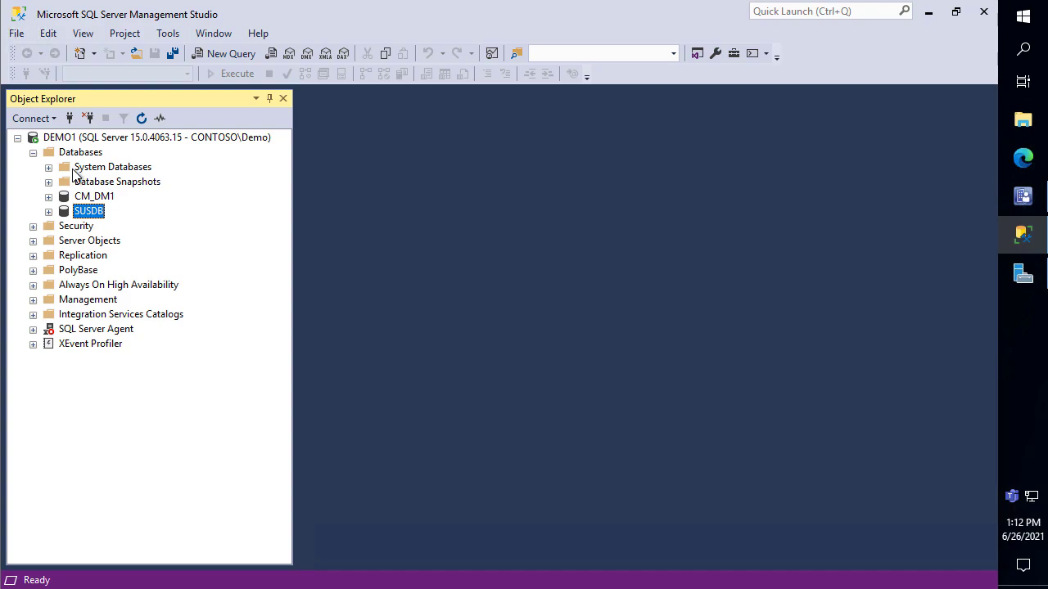
right_click(103, 214)
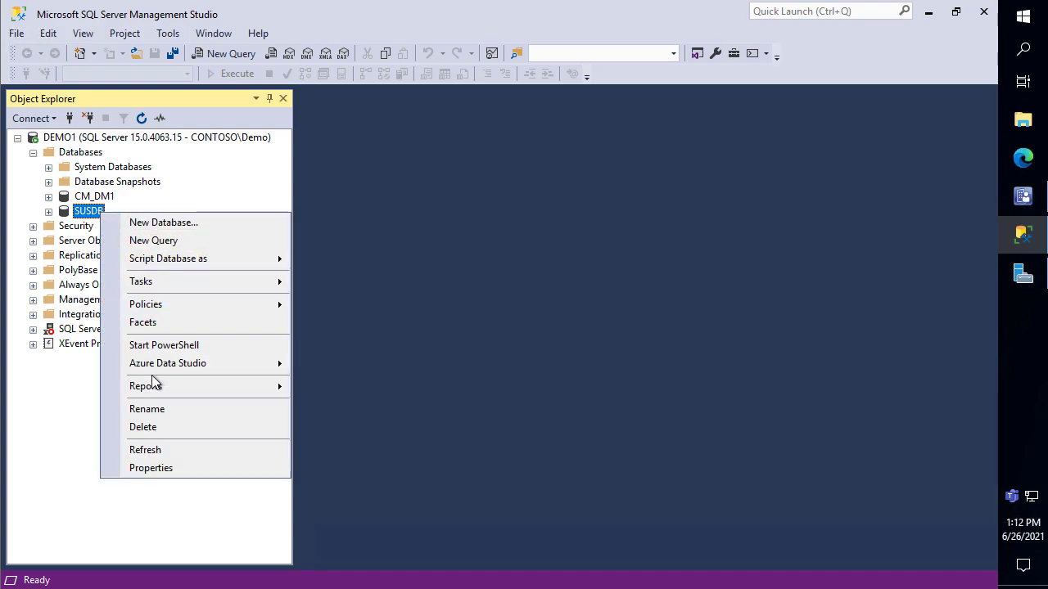
left_click(180, 471)
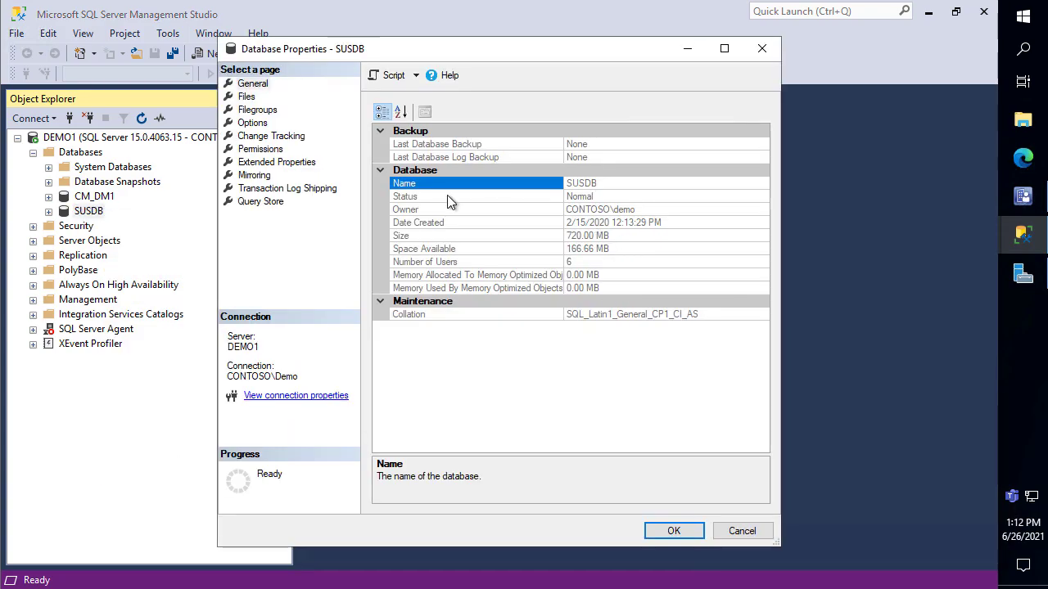
left_click(249, 98)
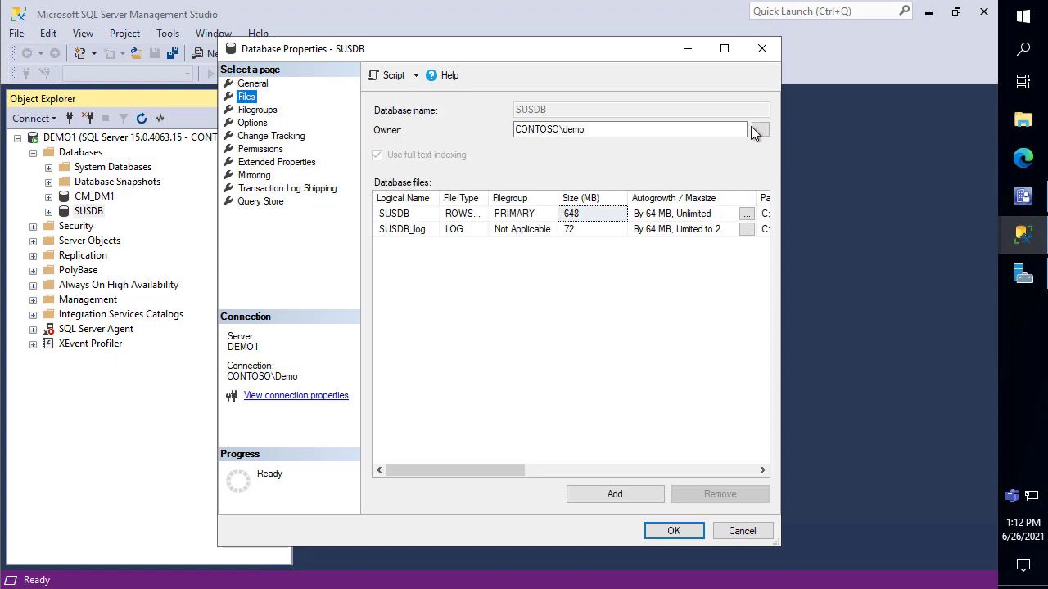
left_click(723, 48)
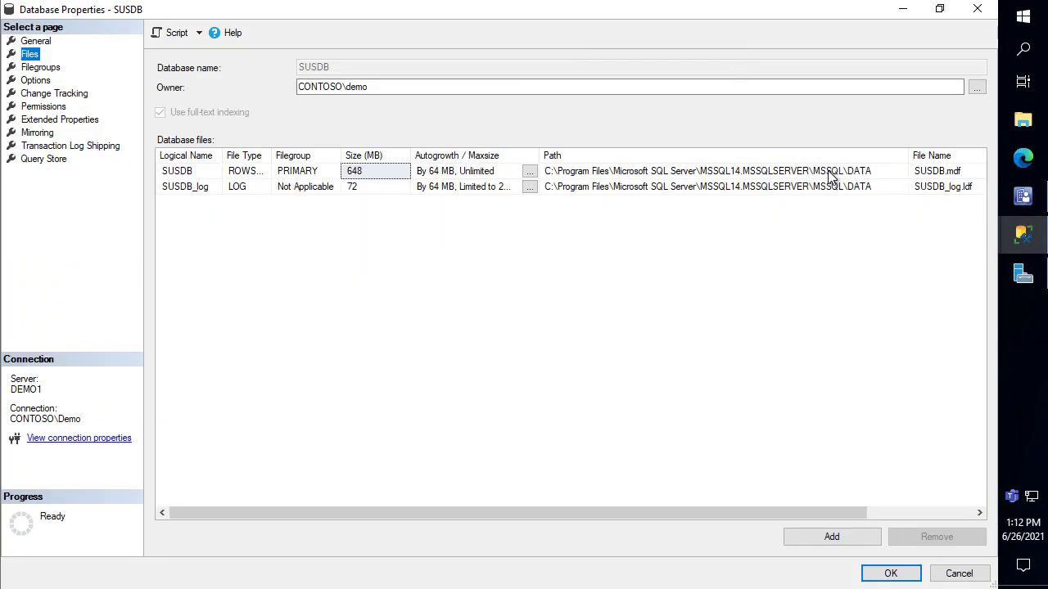
left_click(829, 173)
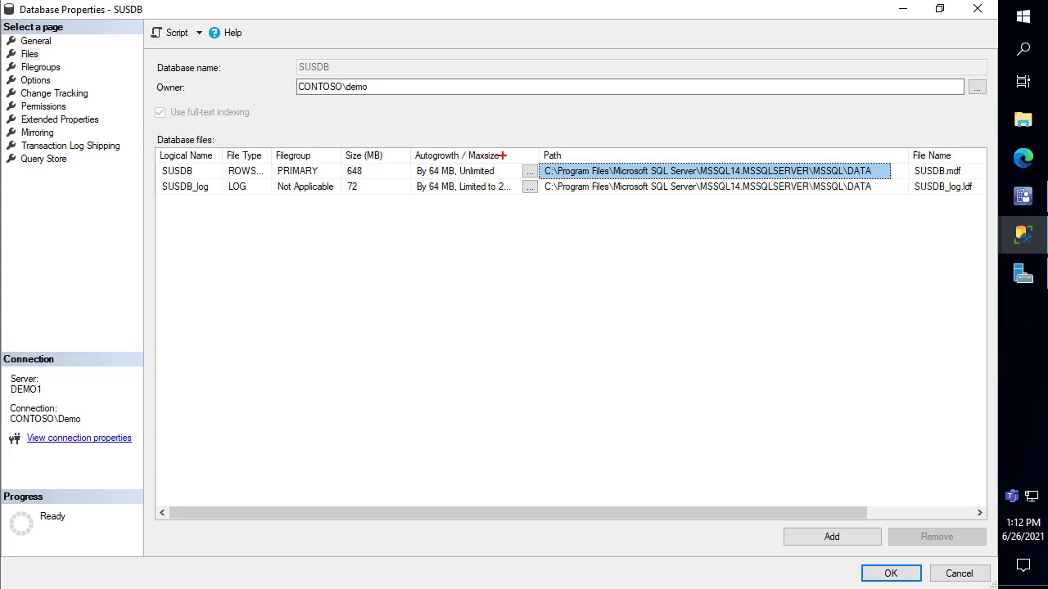
mouse_move(536, 145)
left_mouse_down()
mouse_move(866, 208)
mouse_move(933, 200)
mouse_move(909, 196)
left_mouse_up()
left_click(959, 574)
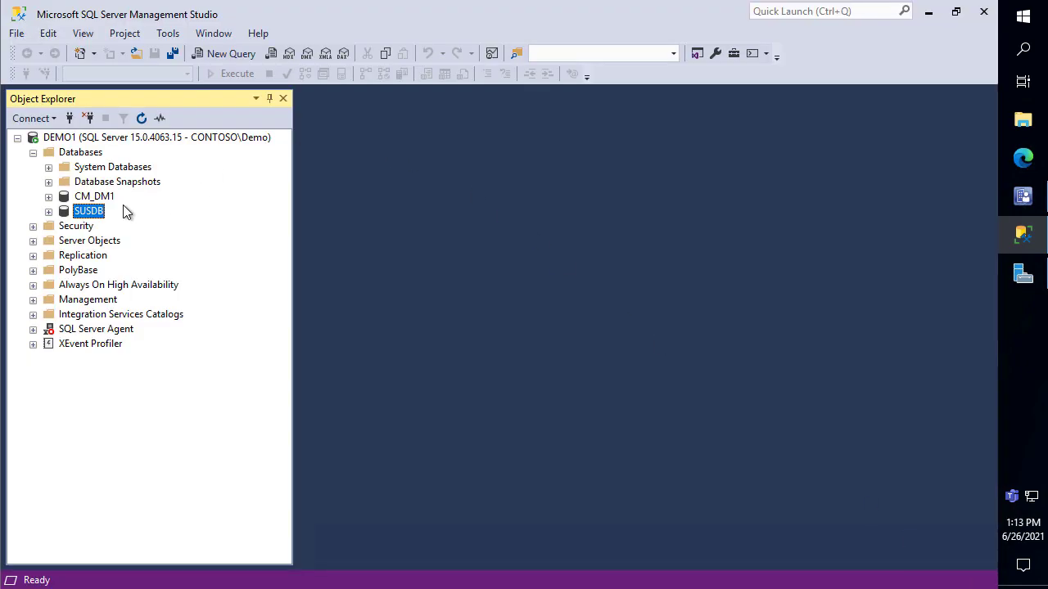
Detach SUSDB with Drop Connections ticked, leaving only CM_DM1, then open File Explorer
right_click(95, 212)
mouse_move(167, 282)
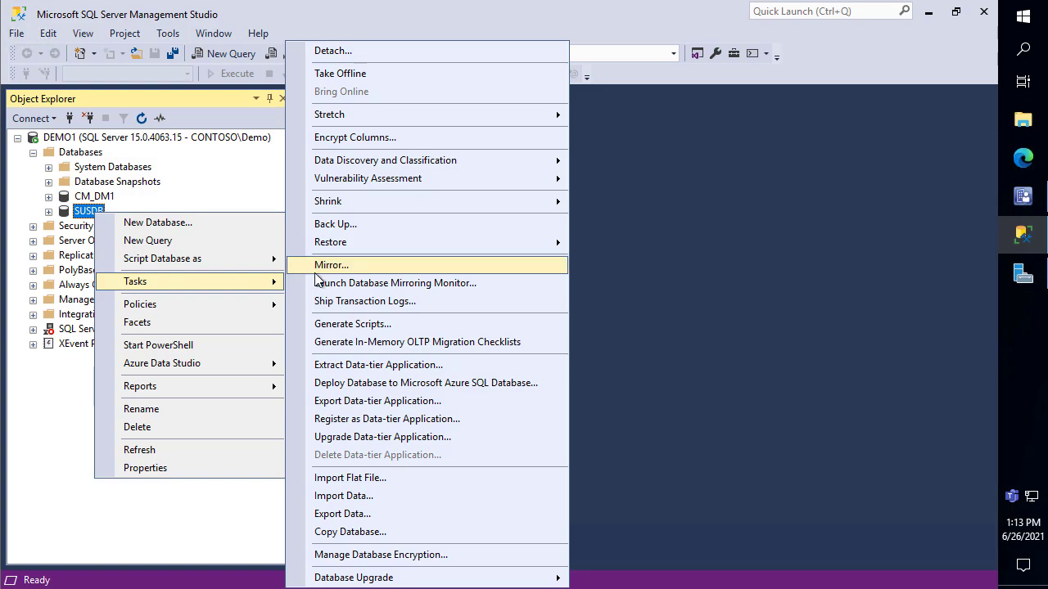
left_click(362, 51)
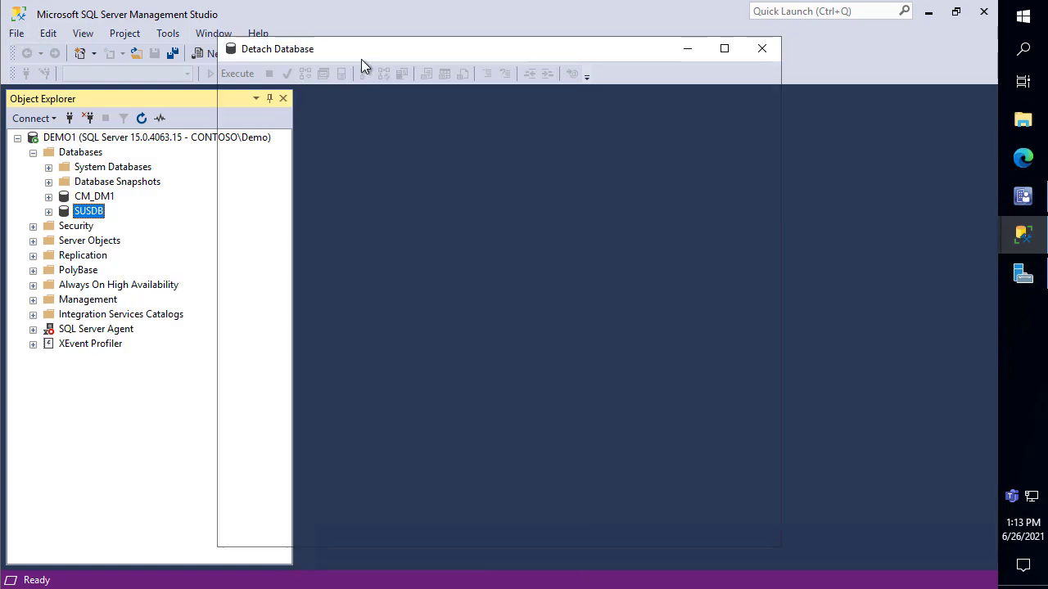
left_click(480, 143)
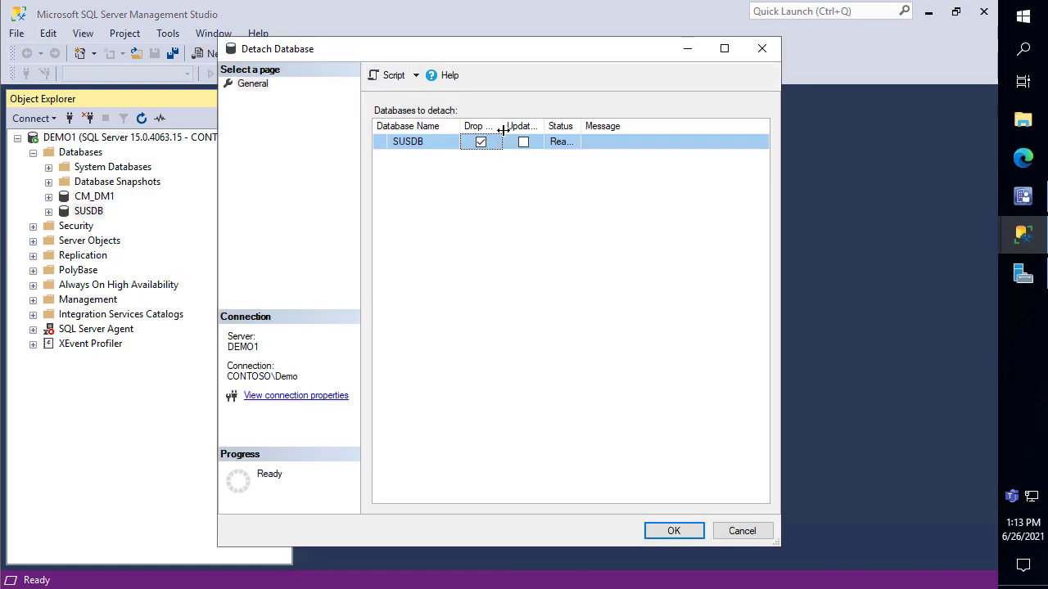
left_click_drag(503, 125, 637, 123)
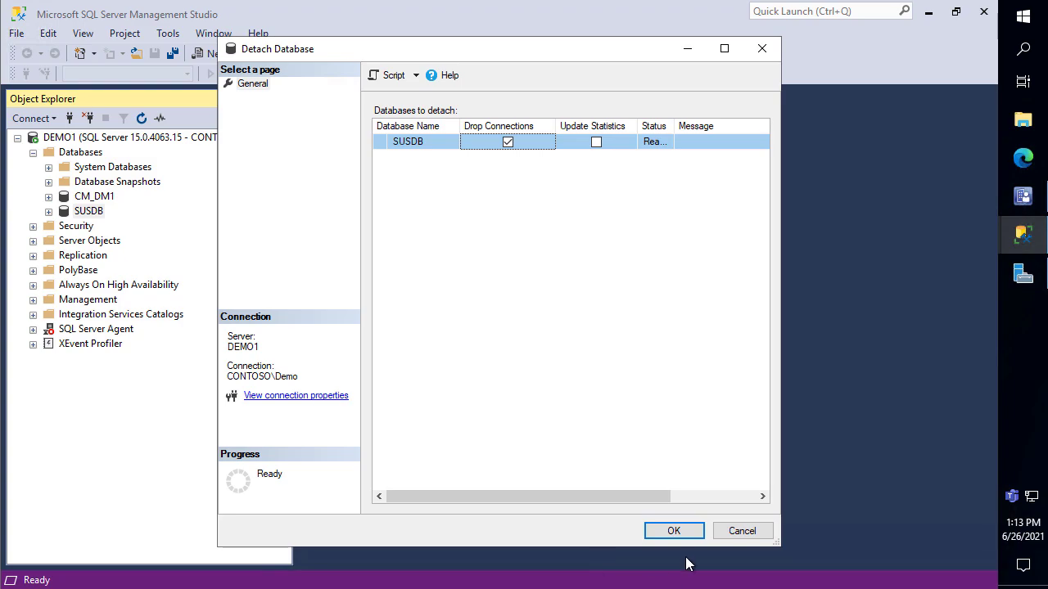
left_click(673, 532)
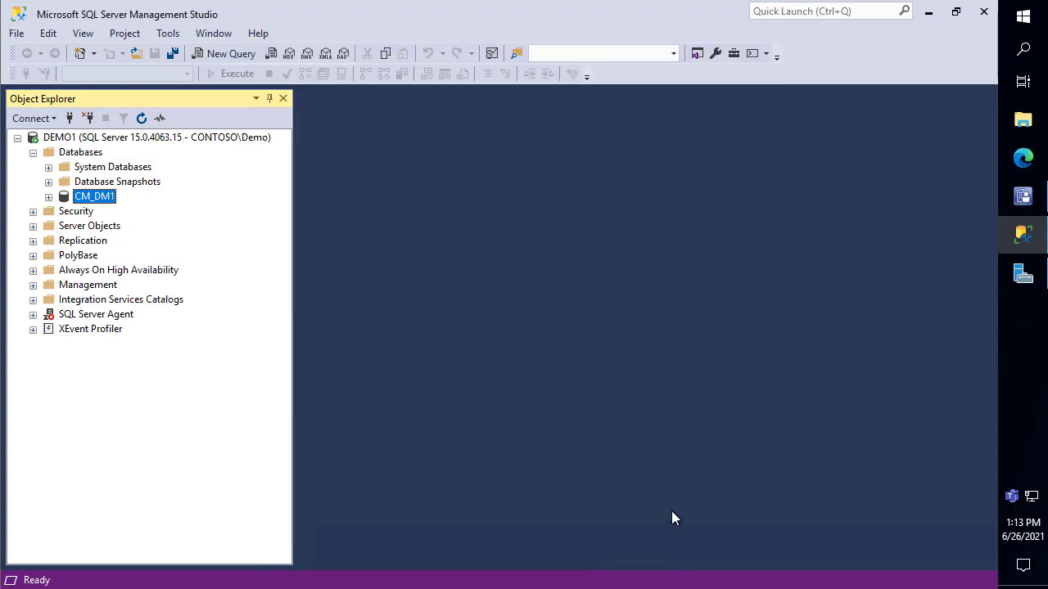
left_click(1023, 123)
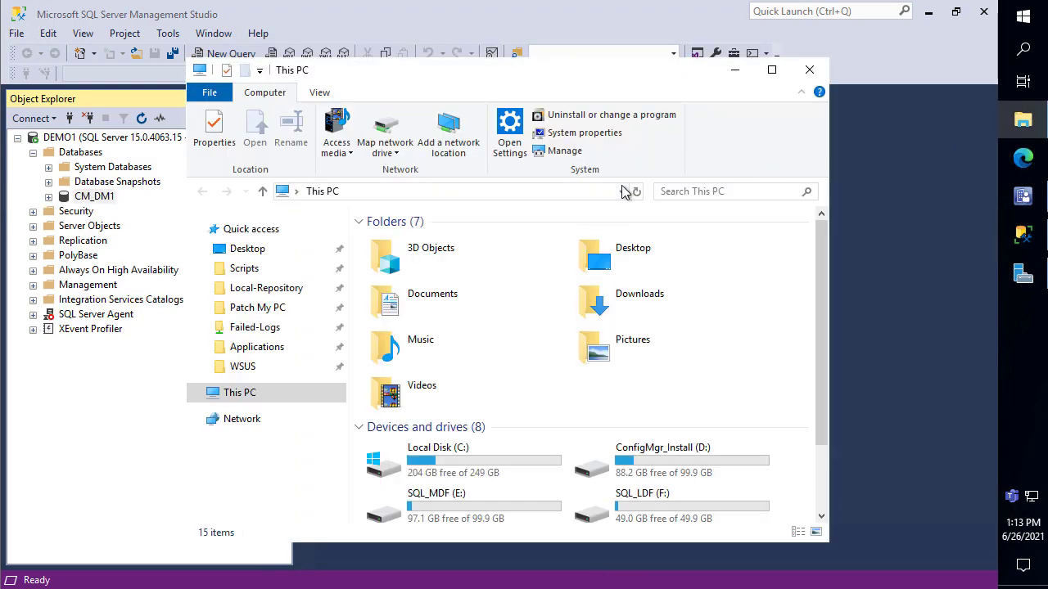
Go to the MSSQL14 DATA folder by its pasted path and cut SUSDB.mdf and SUSDB_log.ldf
left_click(577, 197)
key("BackSpace")
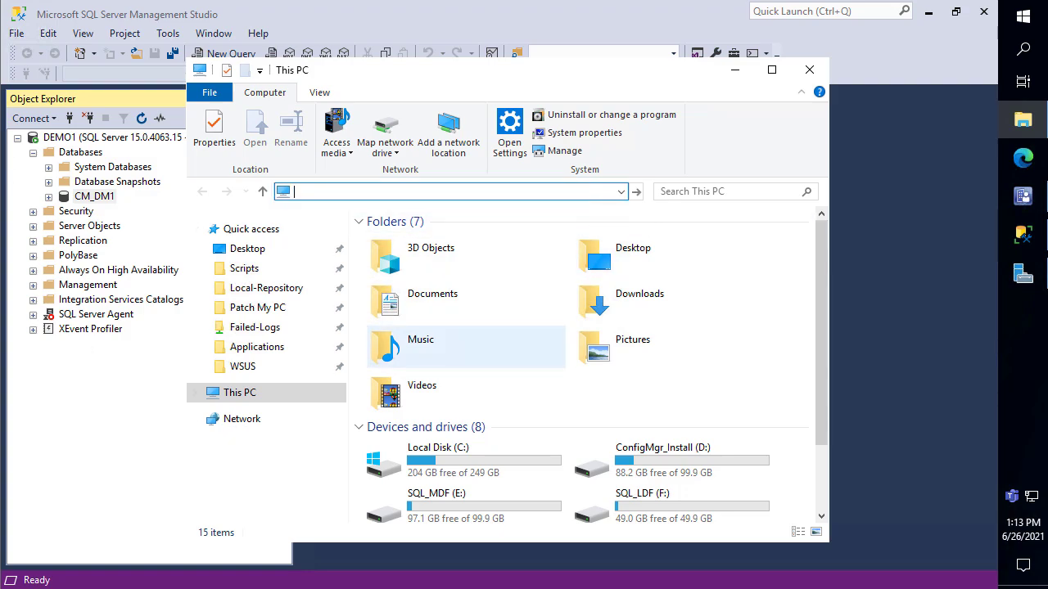
type("C:\\Program Files\\Microsoft SQL Server\\MSSQL14.MSSQLSERVER\\MSSQL\\DATA")
key("Return")
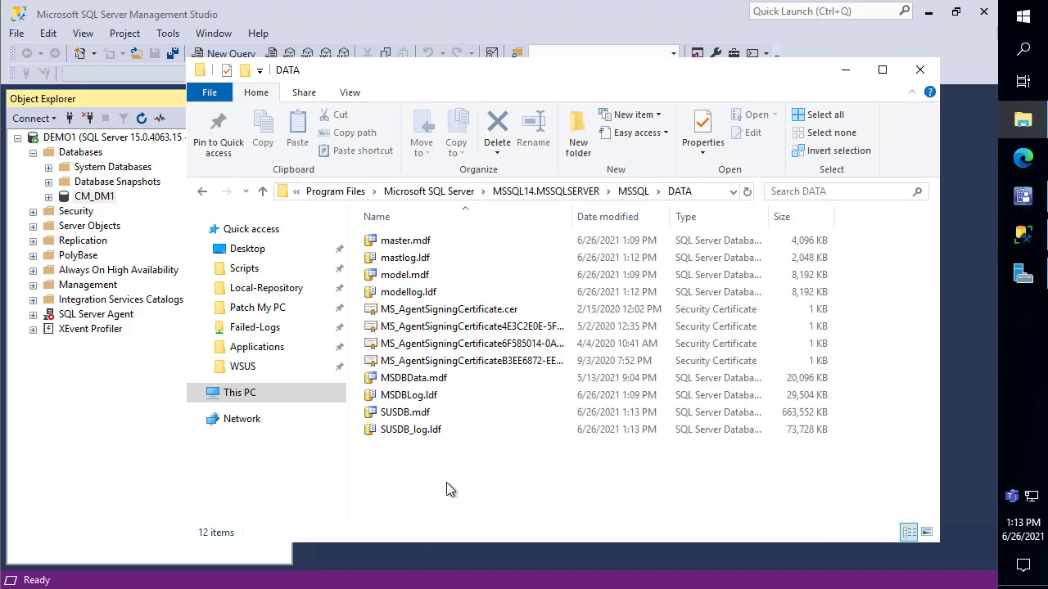
left_click(417, 419)
left_click(430, 431, "ctrl")
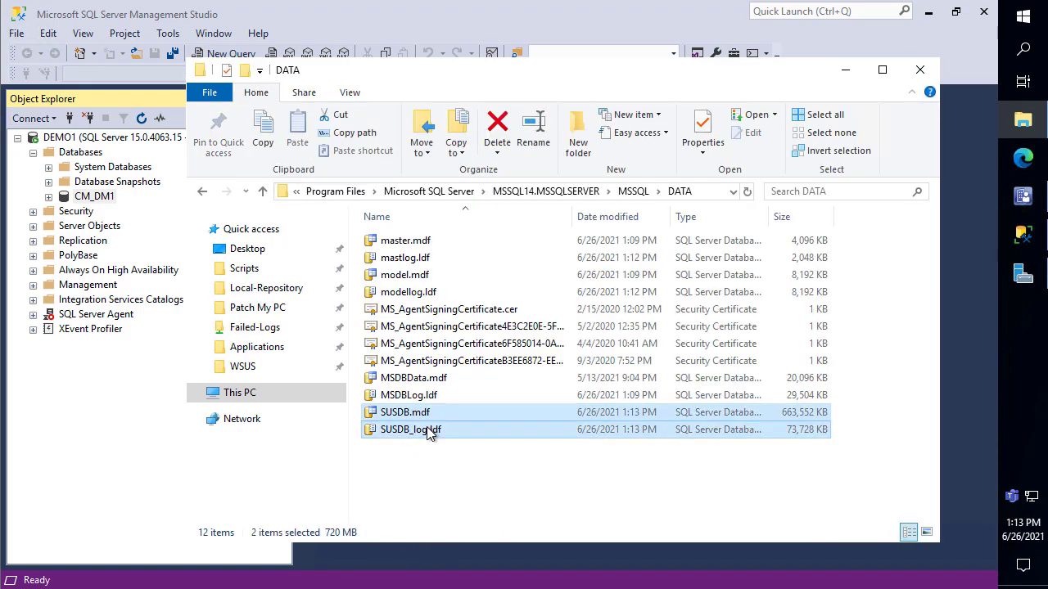
key("ctrl+x")
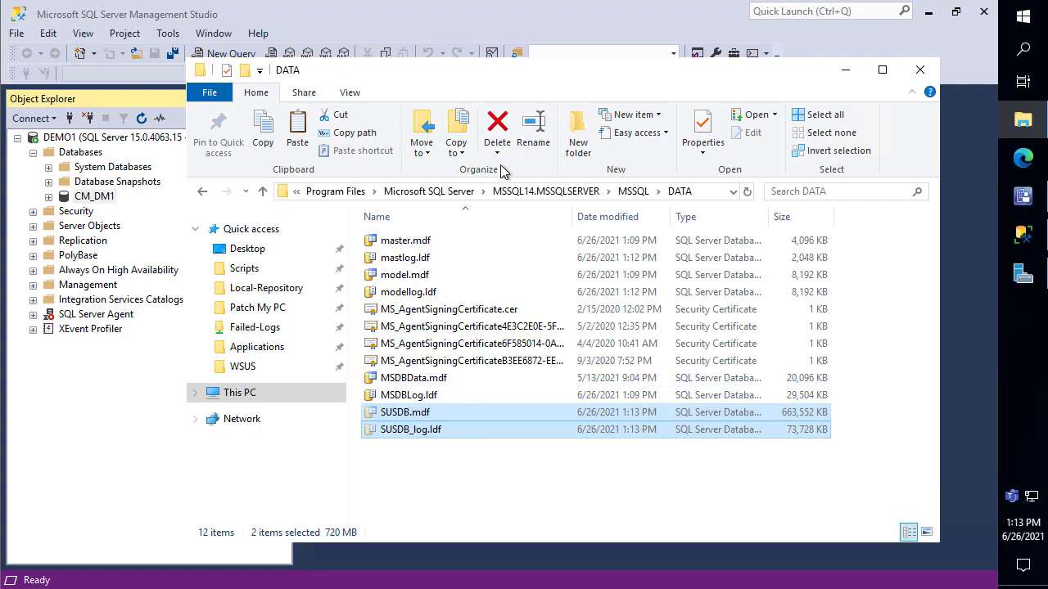
left_click(711, 193)
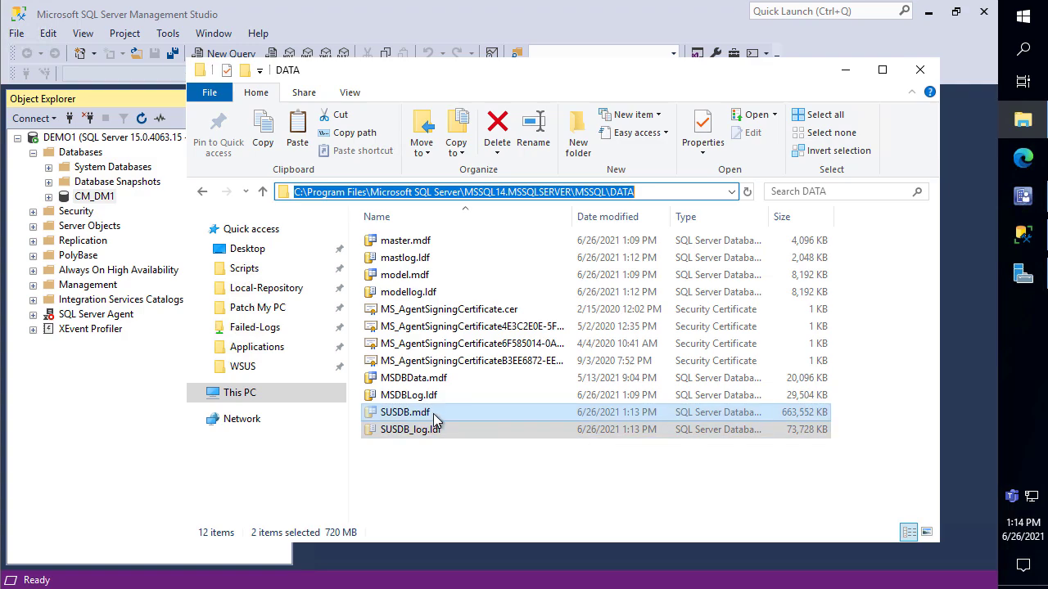
key("BackSpace")
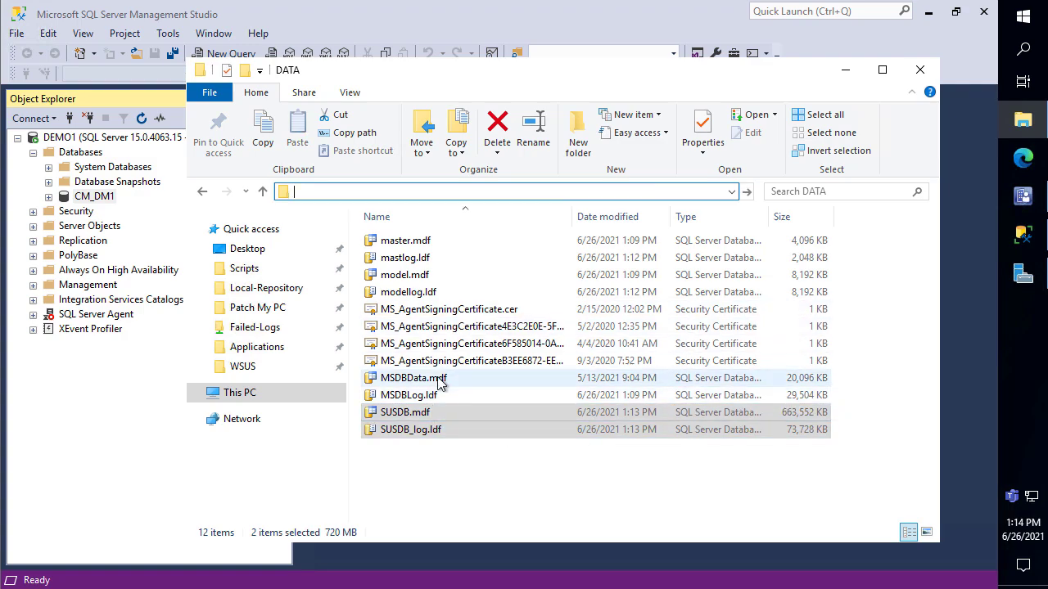
key("Escape")
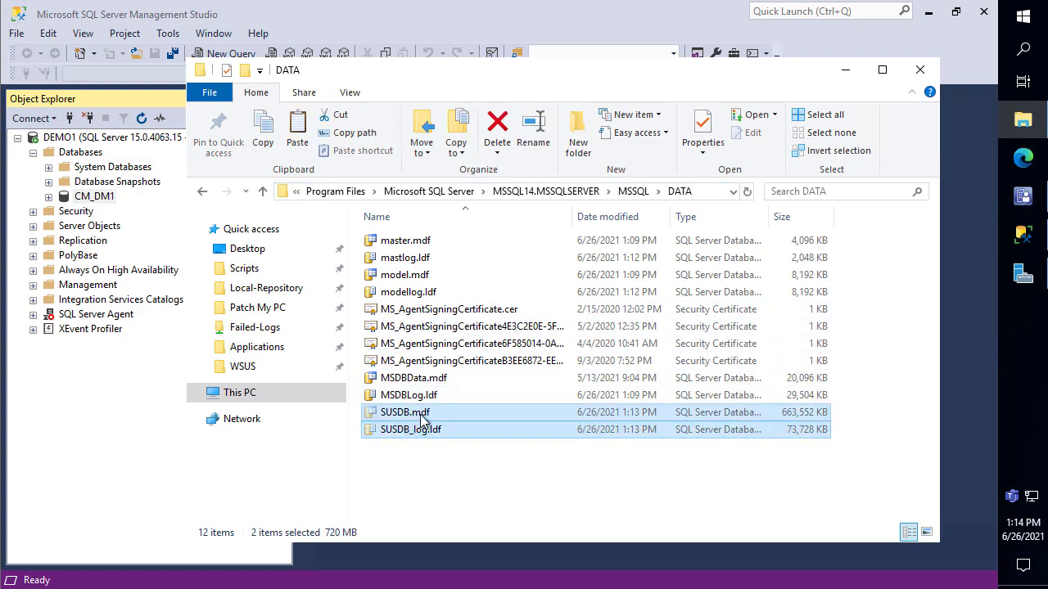
Create a SUSDB-Backup folder on the Desktop and paste both SUSDB files into it
left_click(272, 249)
right_click(555, 343)
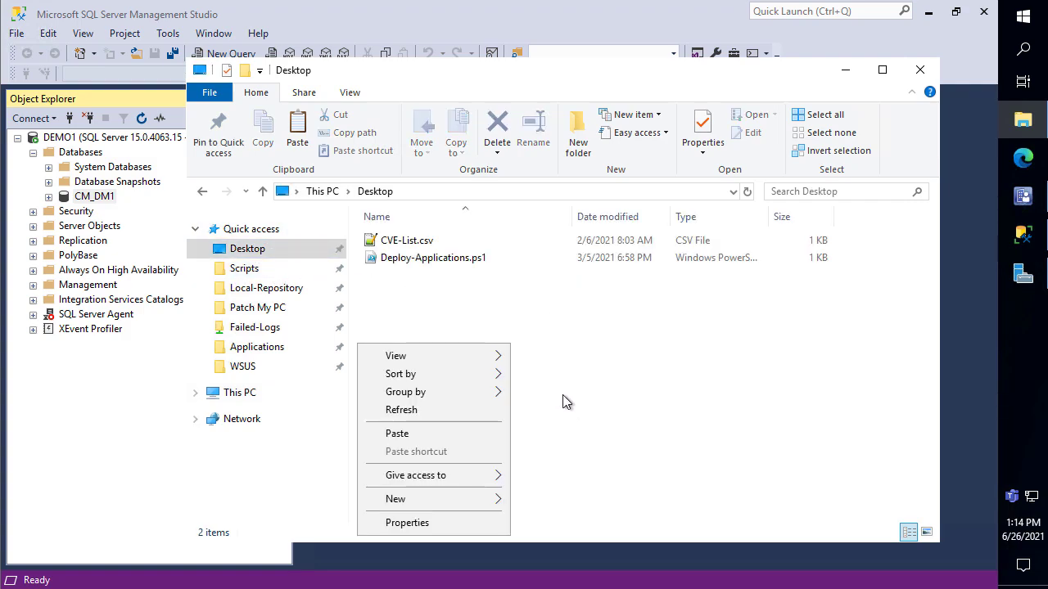
mouse_move(477, 499)
left_click(570, 385)
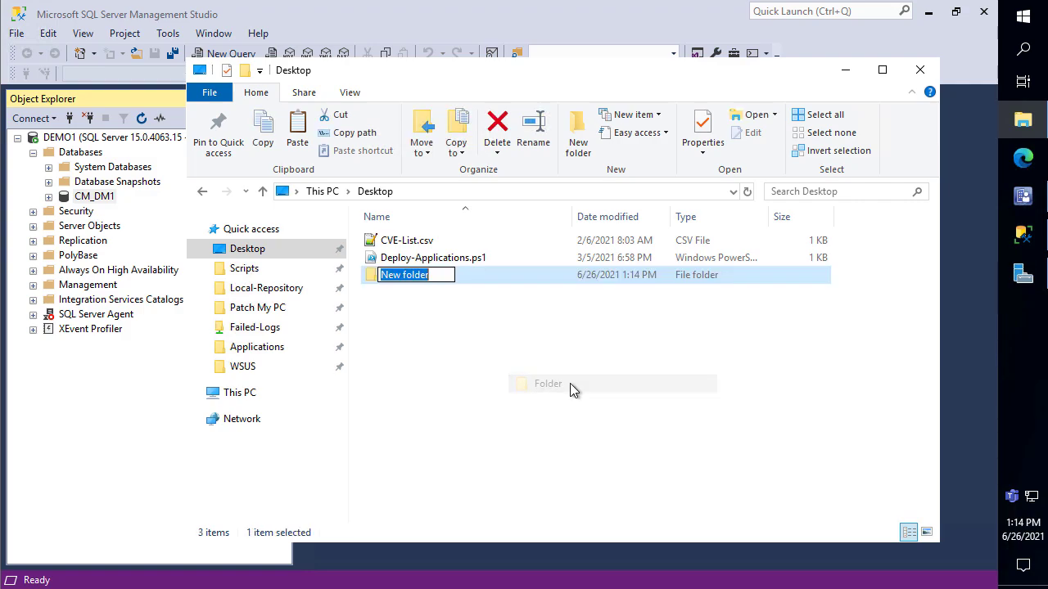
type("SUSDB")
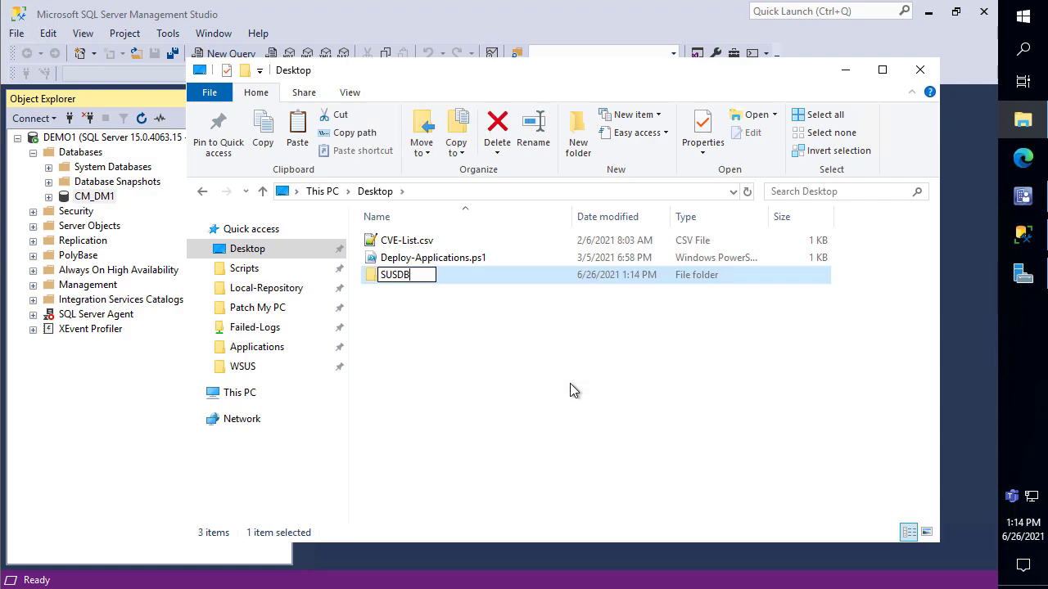
type("-Backup")
key("Return")
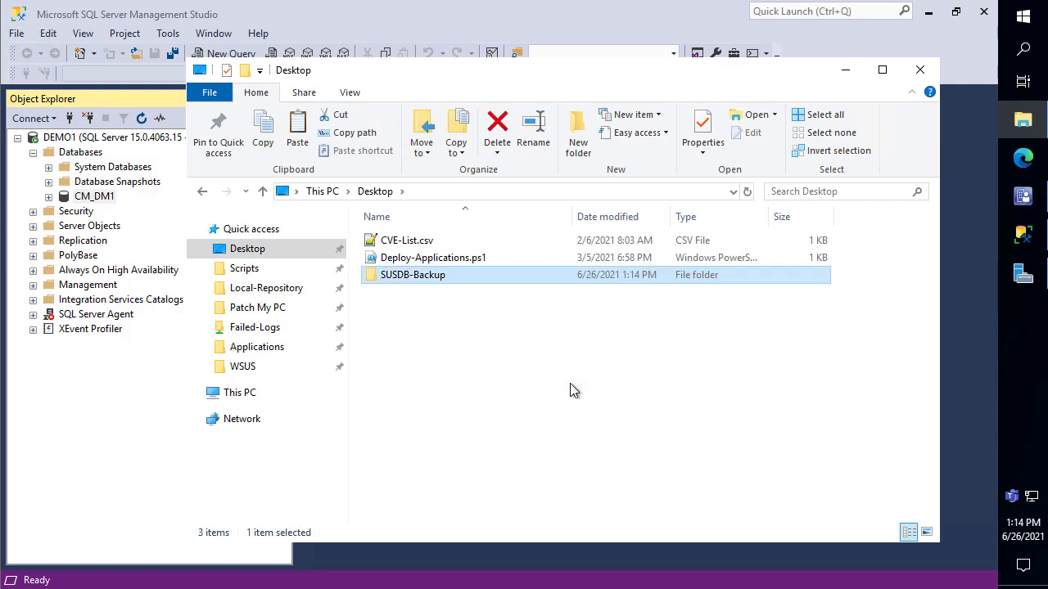
key("Return")
key("ctrl+v")
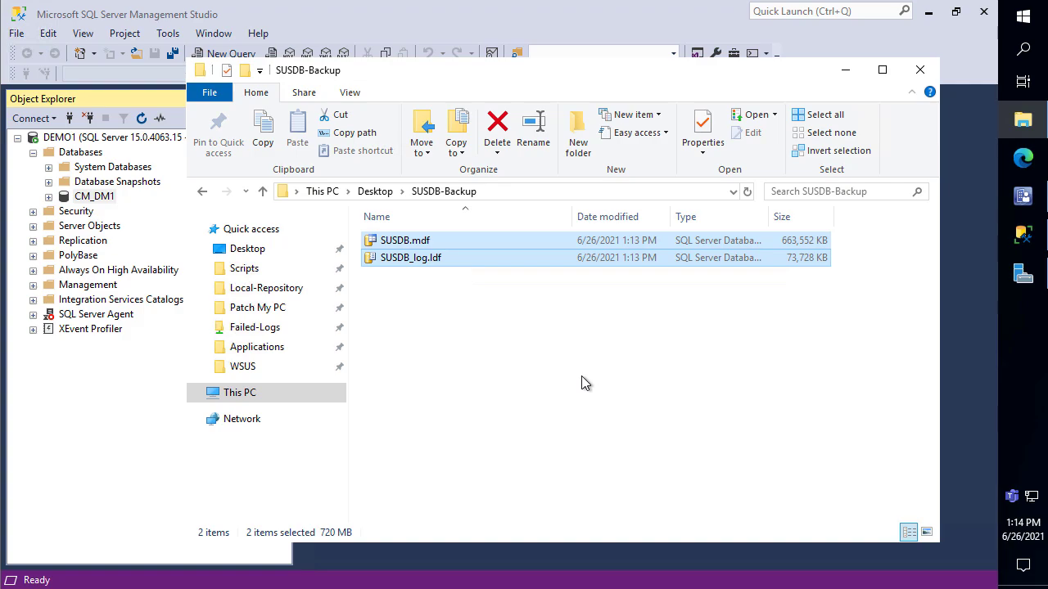
Return to the MSSQL DATA folder, confirm the SUSDB files are gone, and close Explorer
left_click(203, 192)
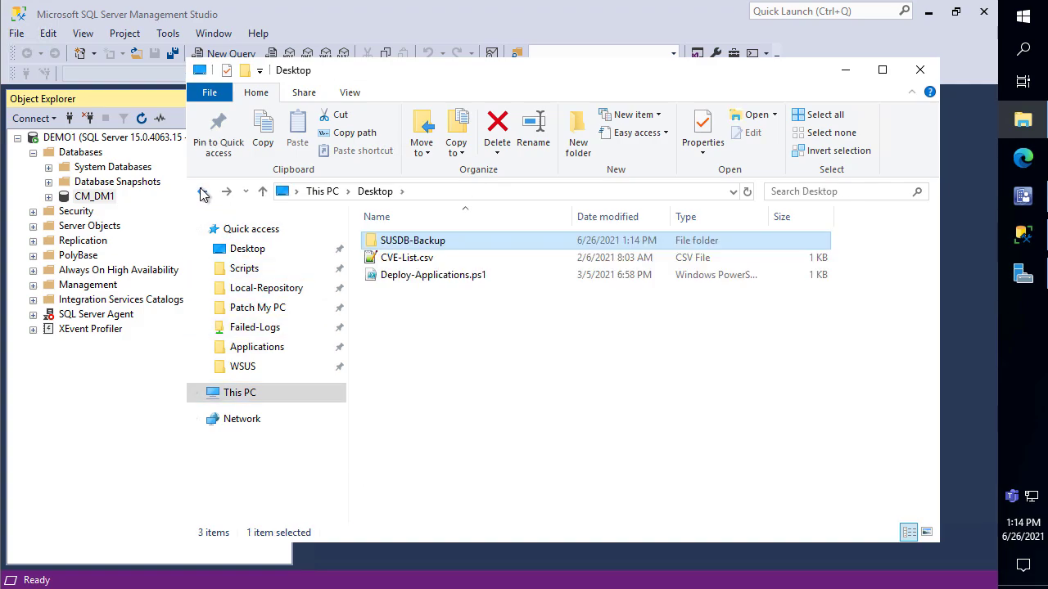
left_click(203, 191)
left_click_drag(546, 460, 353, 229)
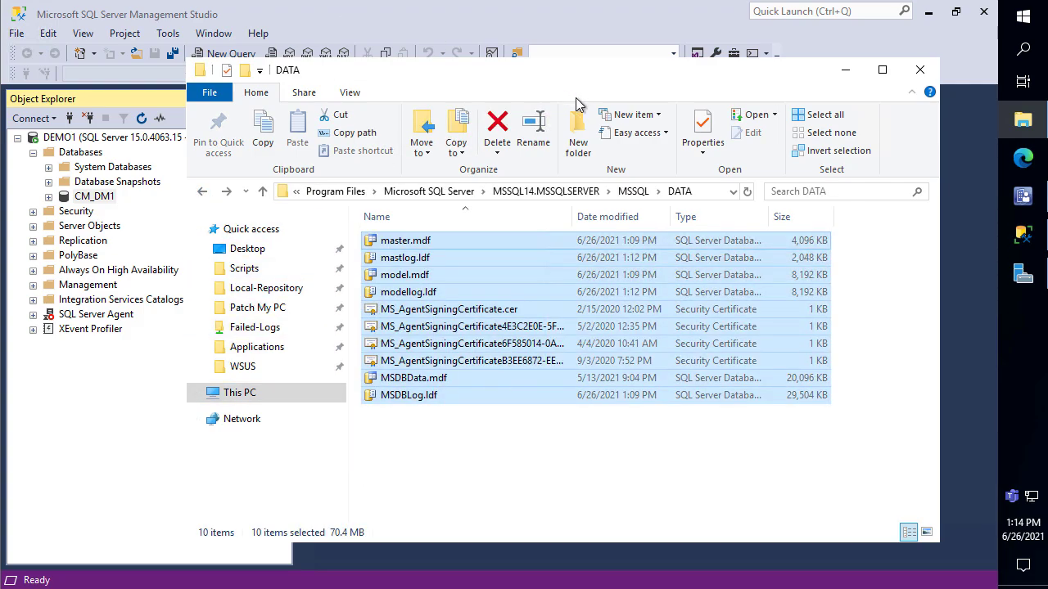
left_click(710, 191)
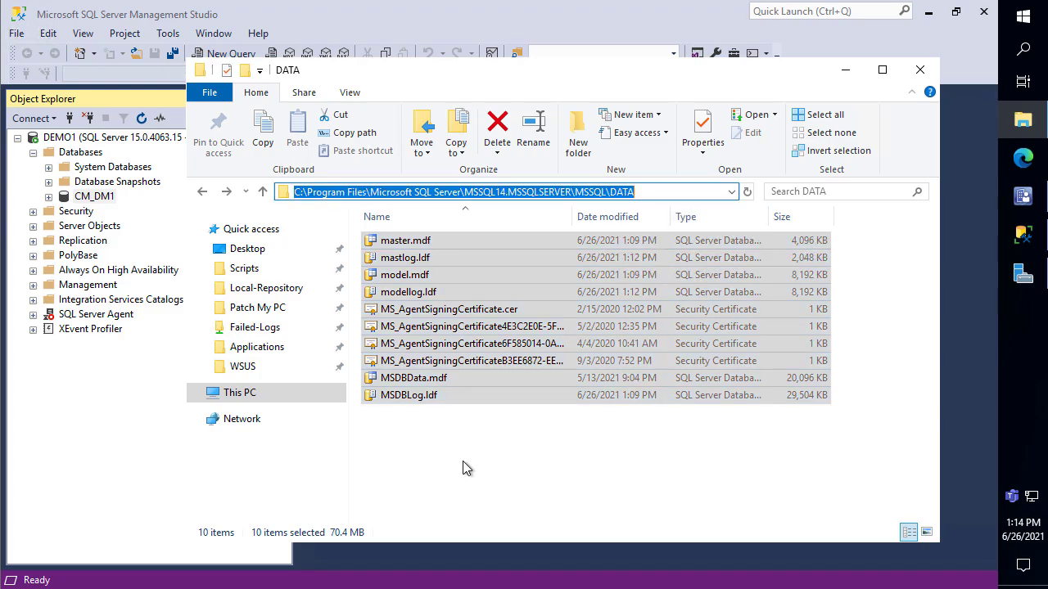
left_click_drag(462, 469, 361, 173)
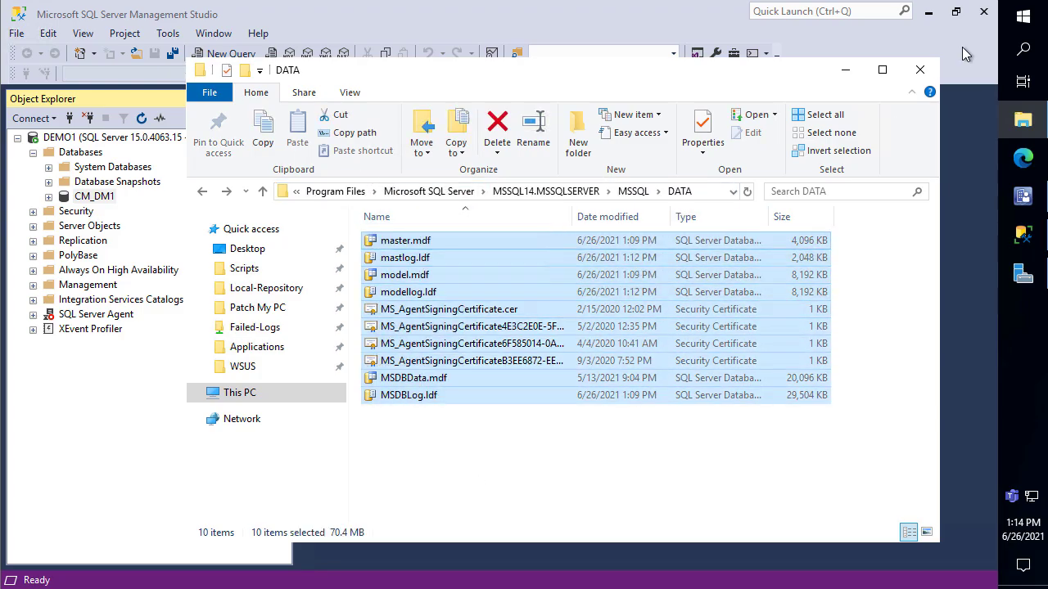
left_click(919, 69)
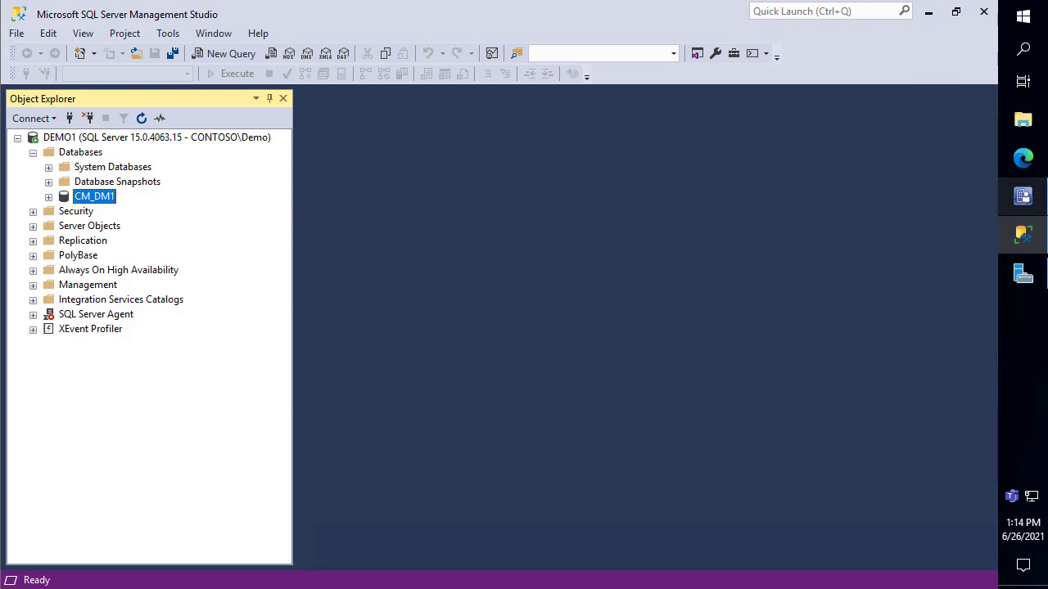
Start the Add Roles and Features wizard and select Windows Server Update Services with its required features
left_click(1023, 273)
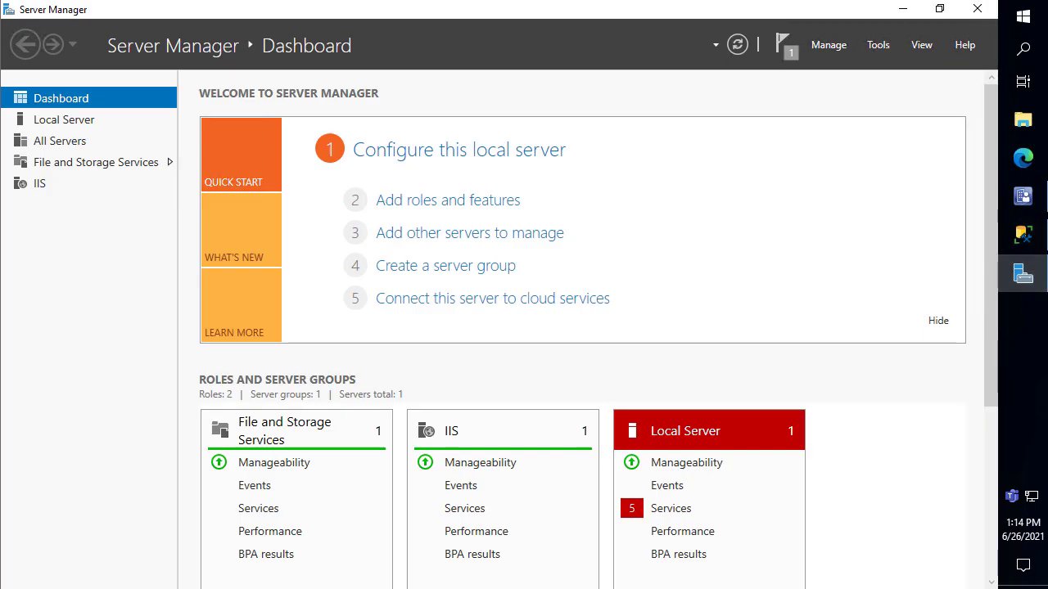
left_click(442, 211)
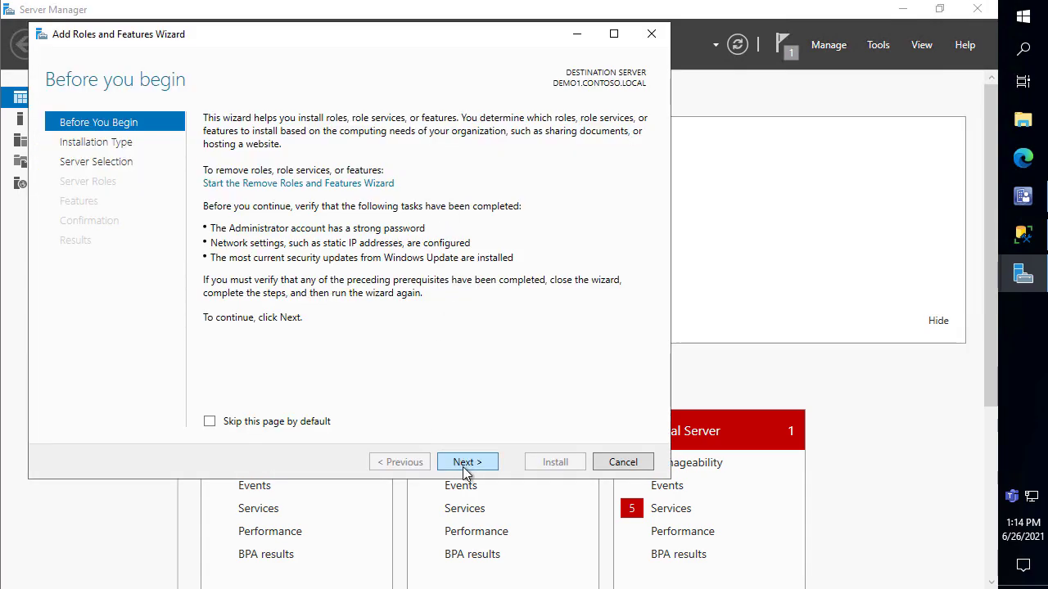
left_click(464, 468)
left_click(462, 466)
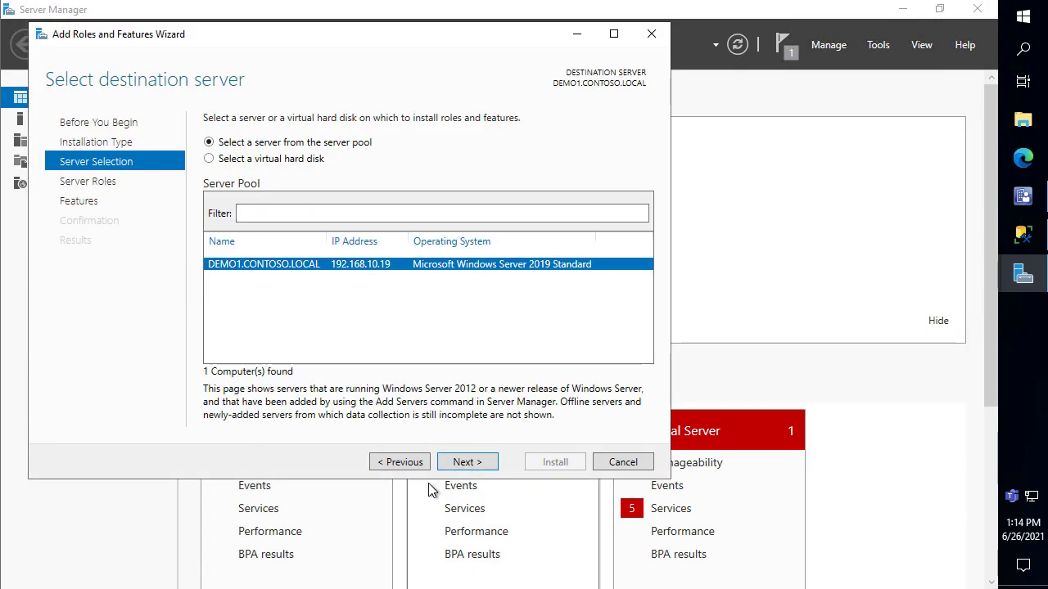
left_click(464, 463)
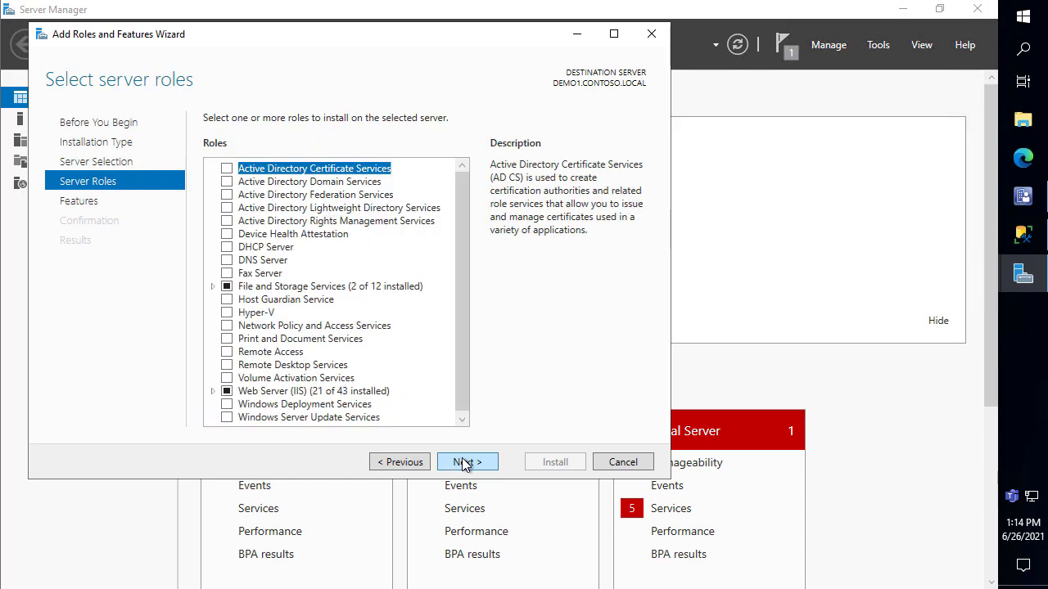
scroll(416, 355, "down", 1)
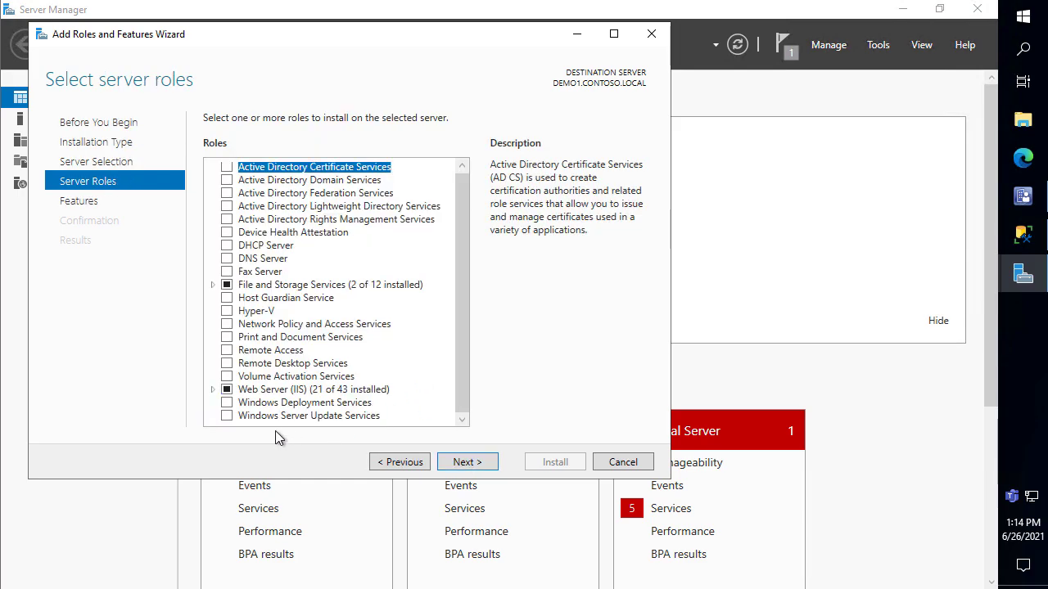
left_click(229, 418)
left_click(400, 397)
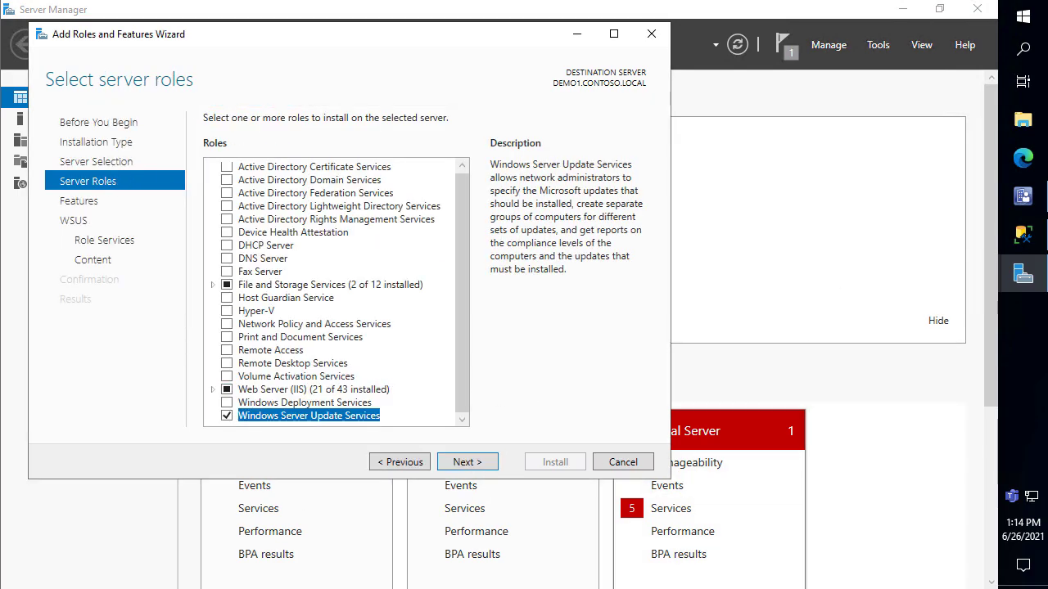
Check the Desktop folder in File Explorer, then minimise all windows to show the desktop
left_click(1023, 120)
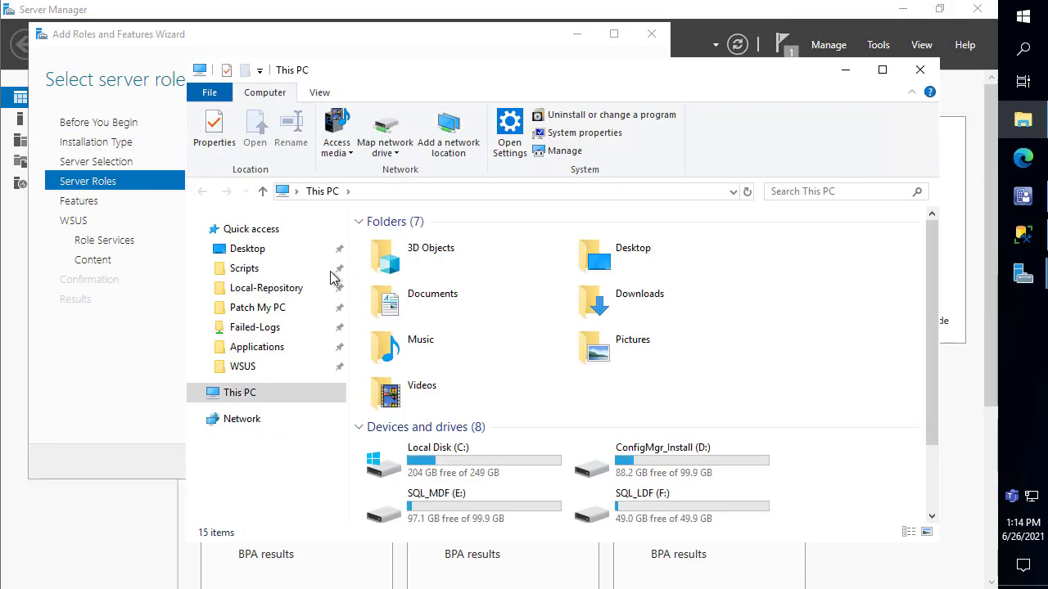
left_click(304, 250)
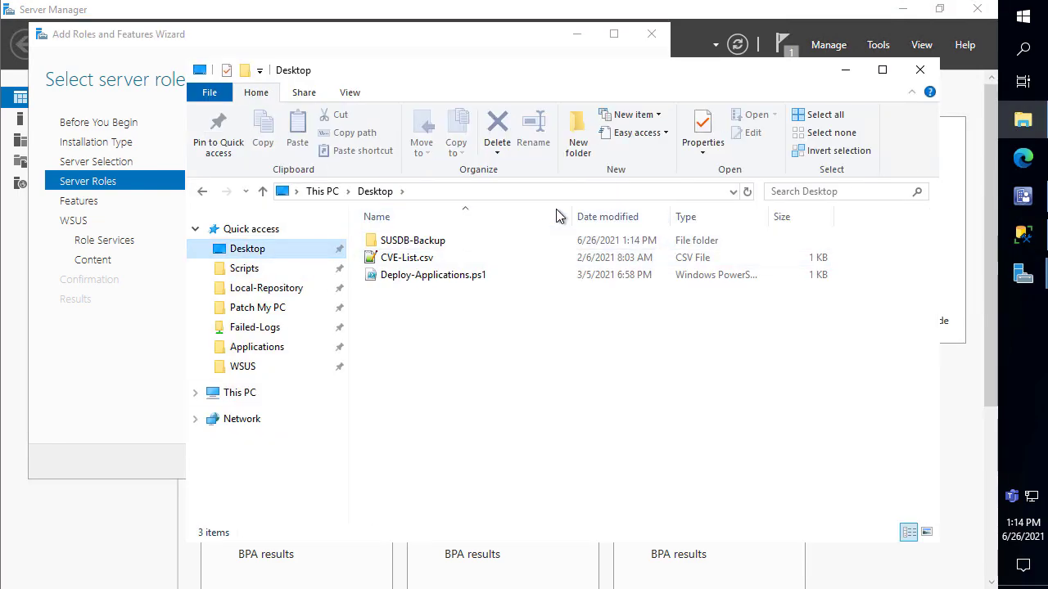
left_click(925, 69)
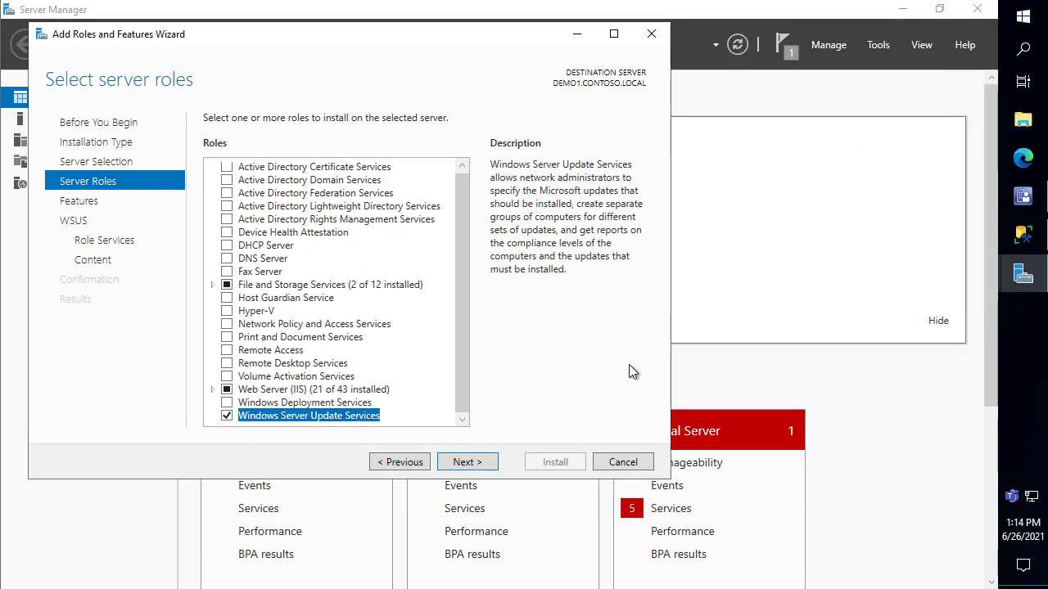
left_click(1015, 586)
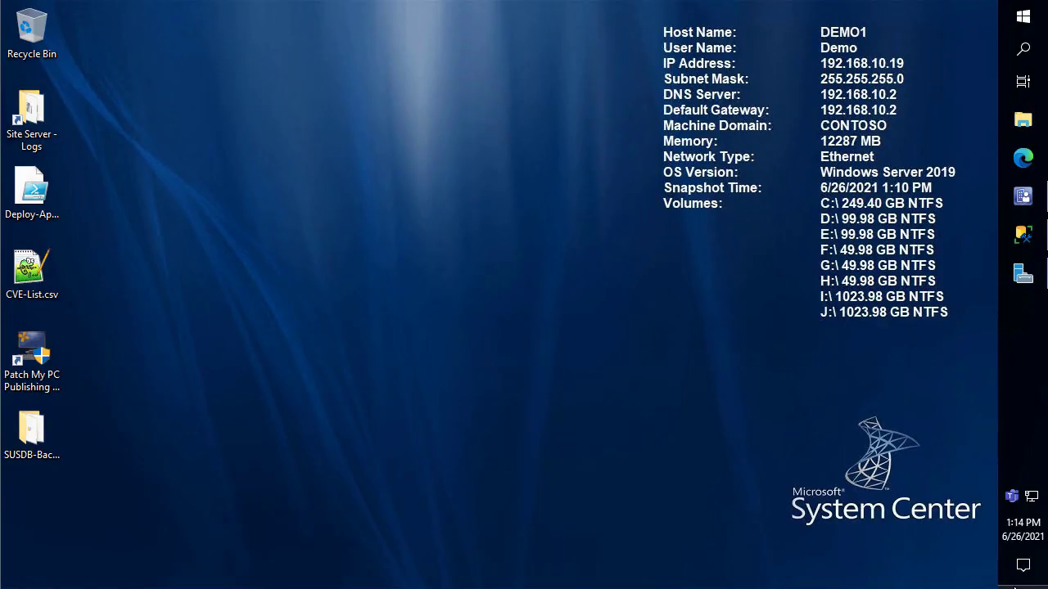
Open WCM.log from Site Server Logs in CMTrace and inspect the 'Remote configuration failed on WSUS Server' entry
double_click(52, 125)
left_click(469, 350)
key("w")
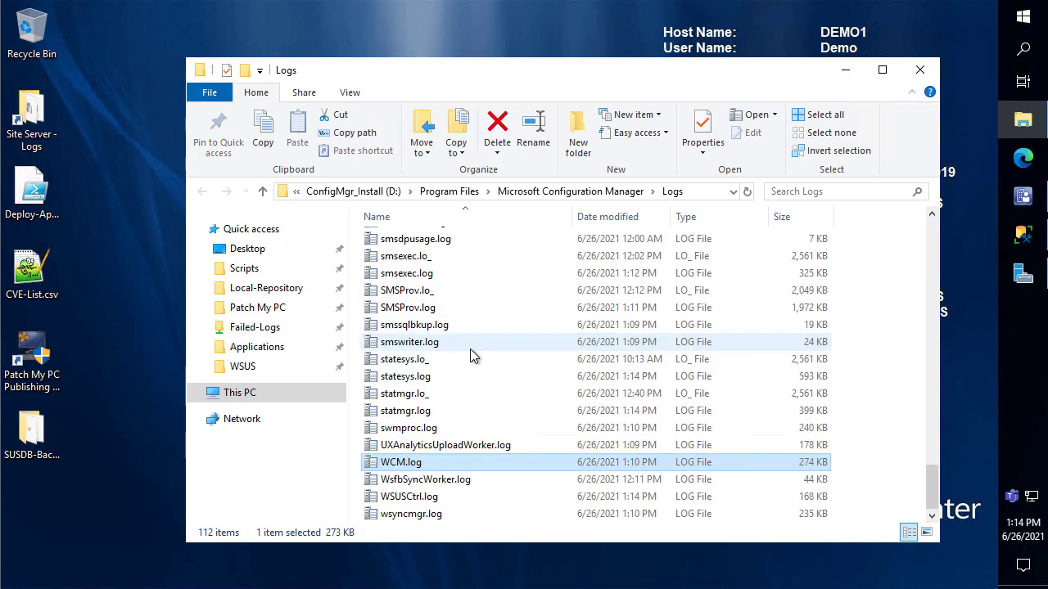
key("Return")
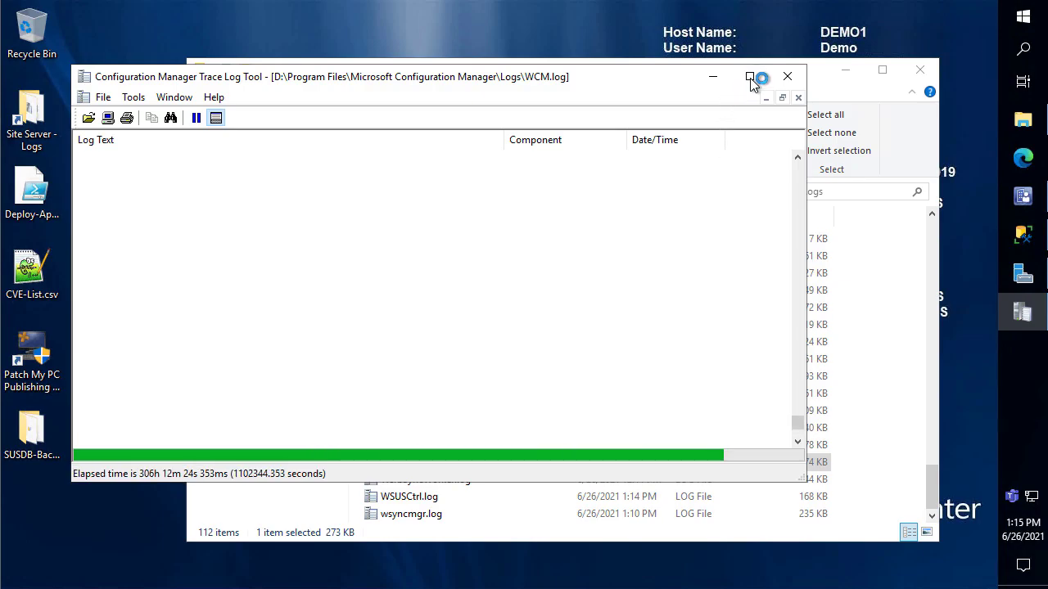
left_click(749, 76)
left_click(200, 305)
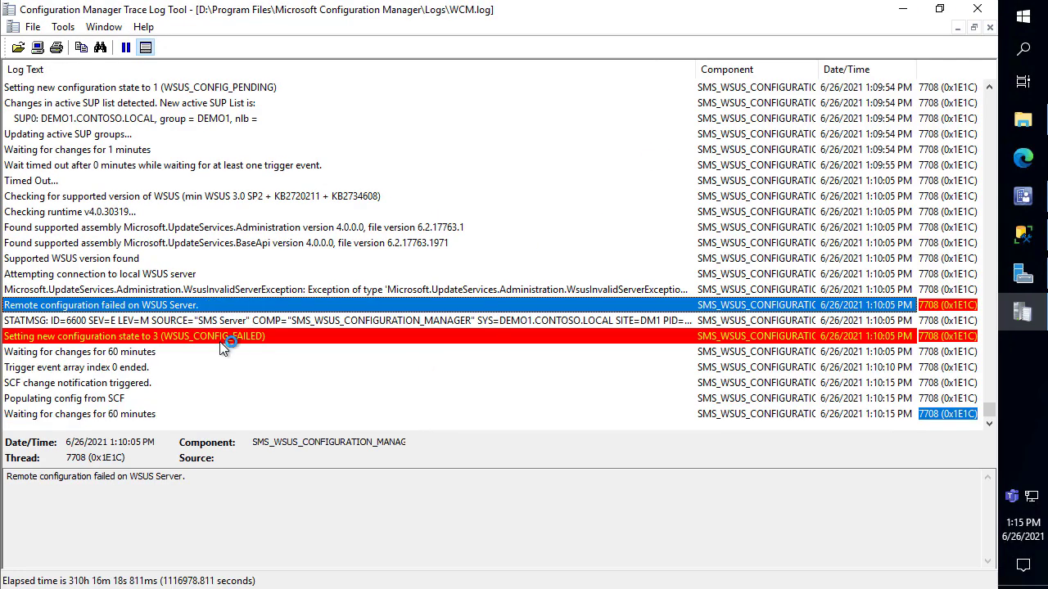
scroll(257, 321, "up", 10)
scroll(258, 321, "up", 15)
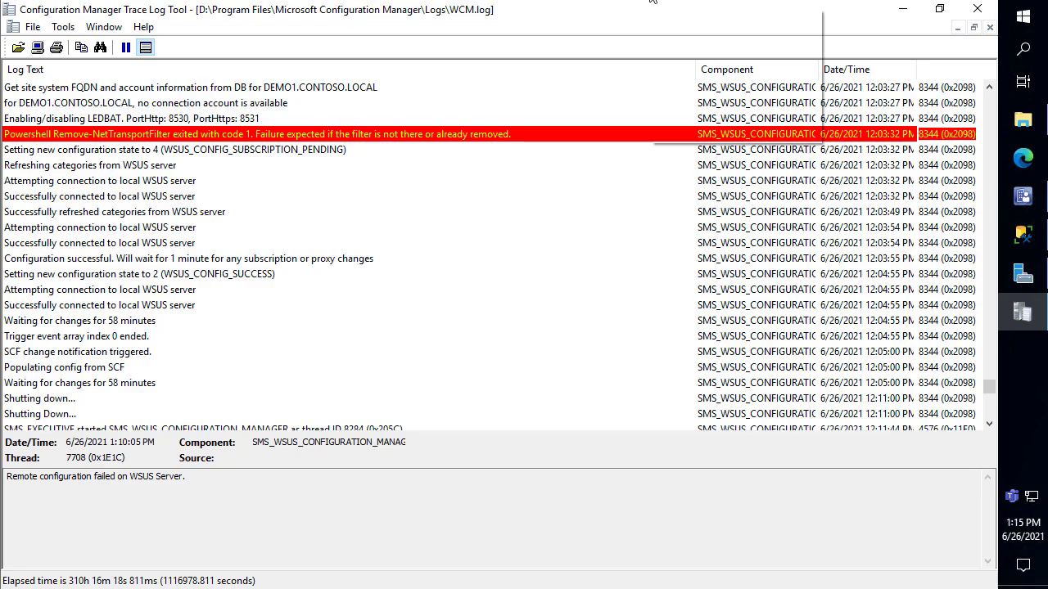
left_click(902, 8)
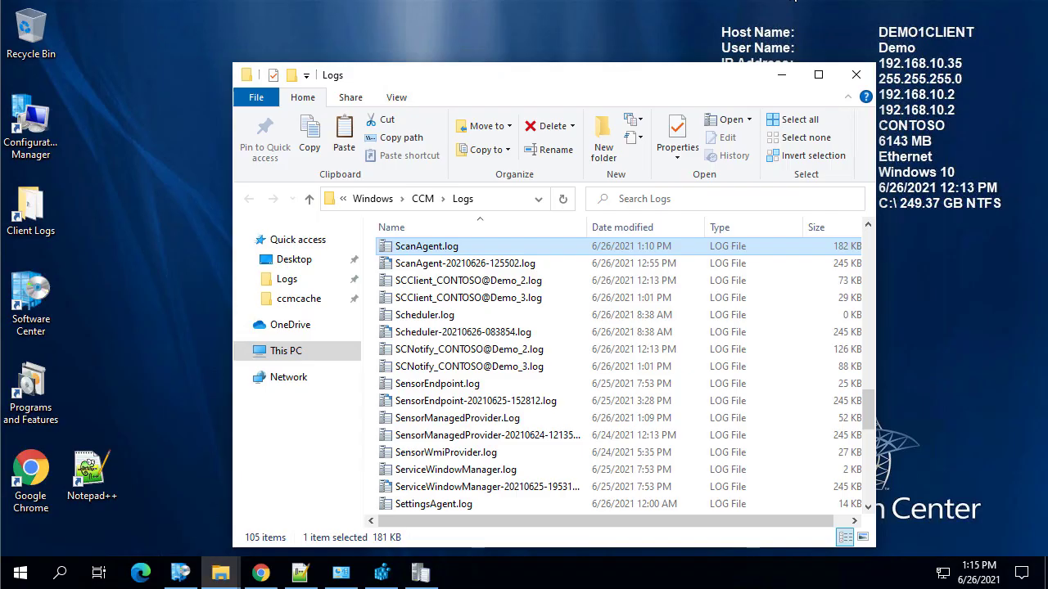
Bring back the client's Logs folder and open ScanAgent.log in the log viewer
left_click(782, 74)
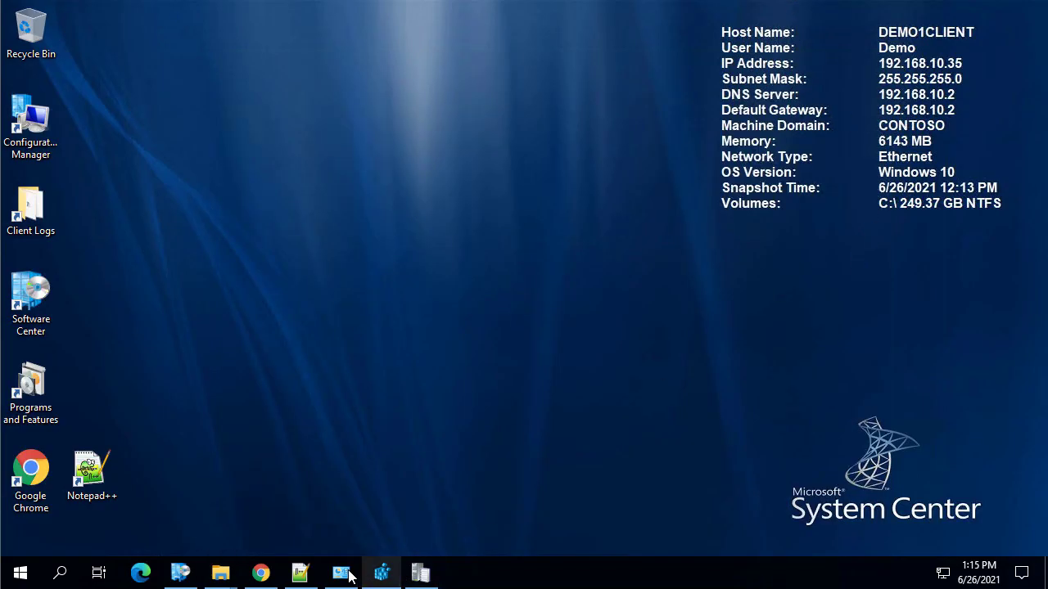
mouse_move(217, 573)
left_click(269, 510)
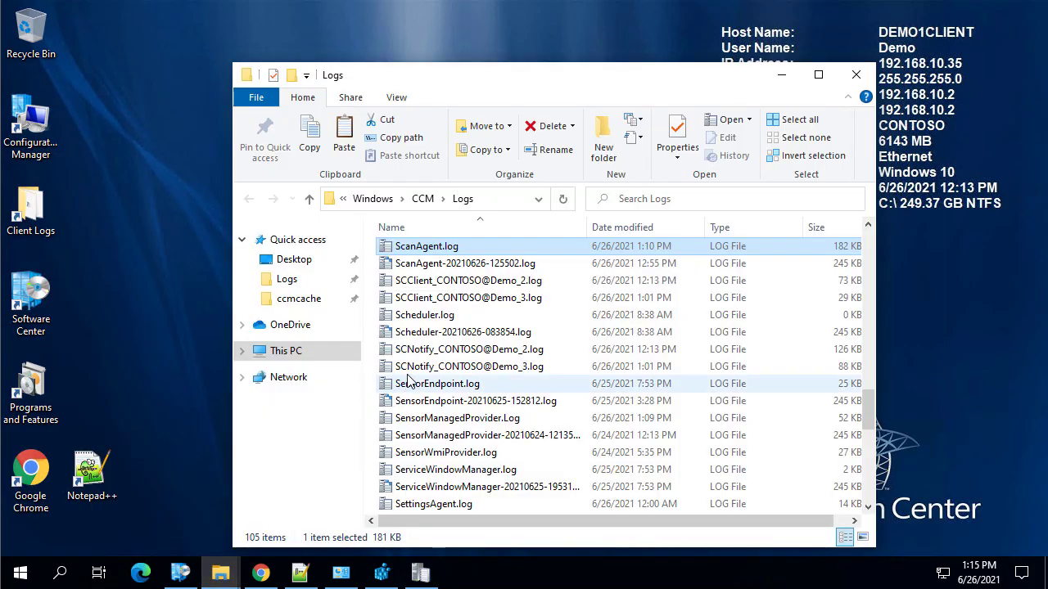
left_click(431, 579)
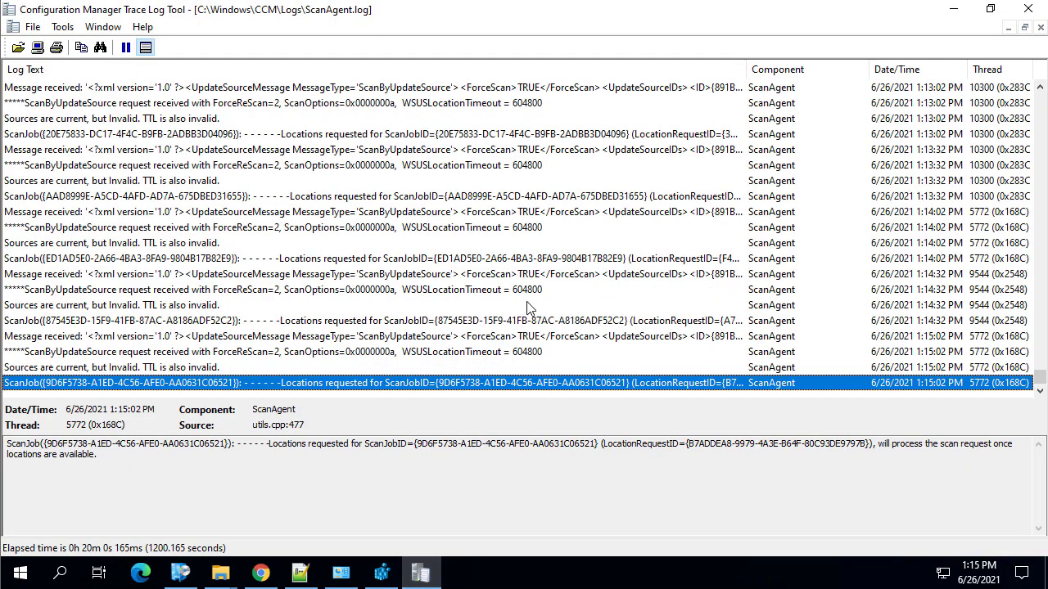
scroll(537, 306, "up", 10)
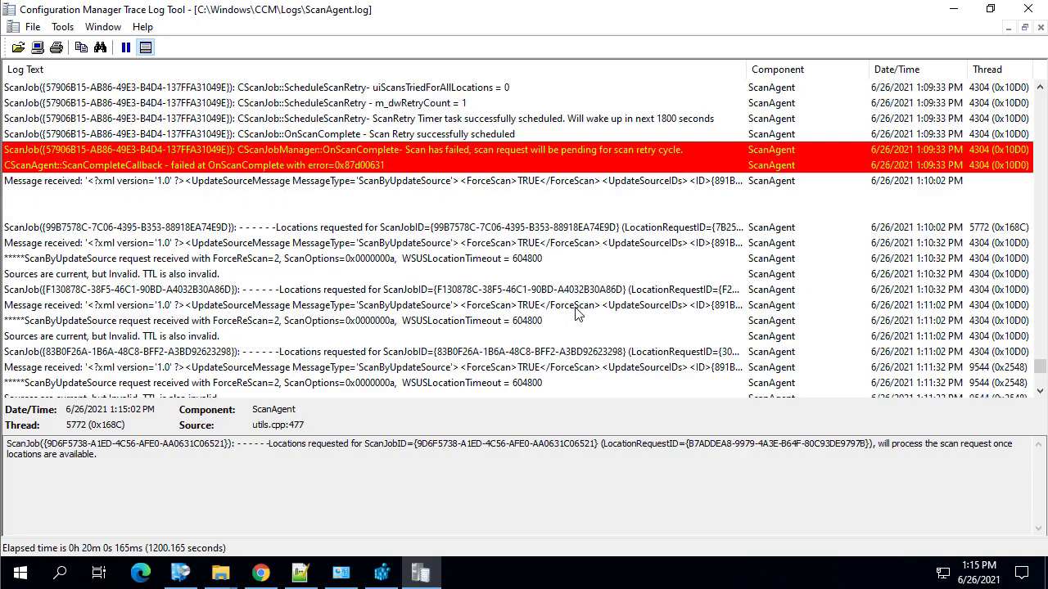
scroll(591, 306, "down", 5)
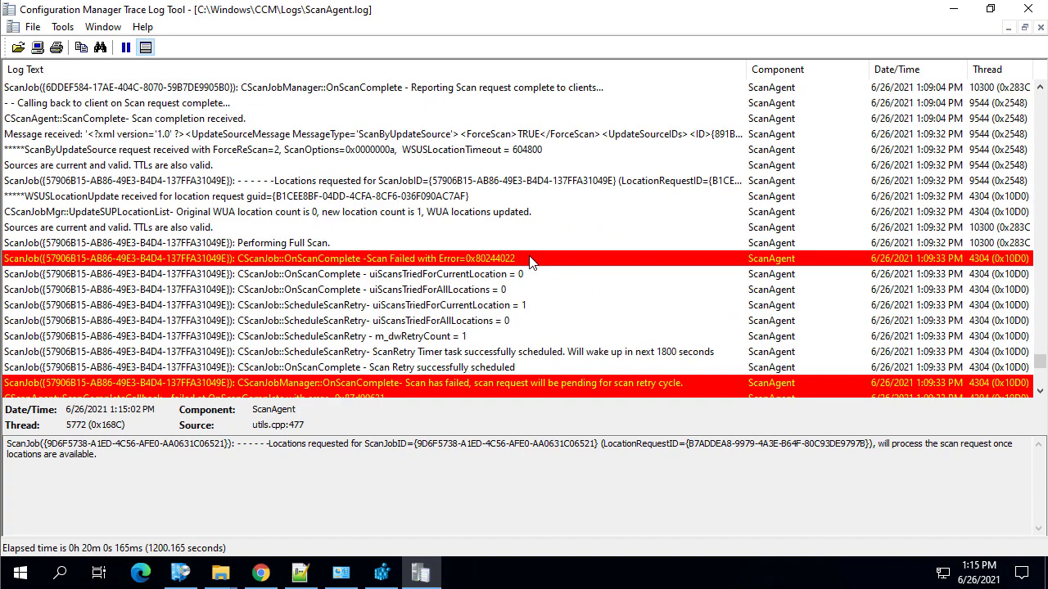
Look up scan error 0x80244022, which means HTTP 503 service temporarily overloaded
left_click(530, 261)
left_click(508, 449)
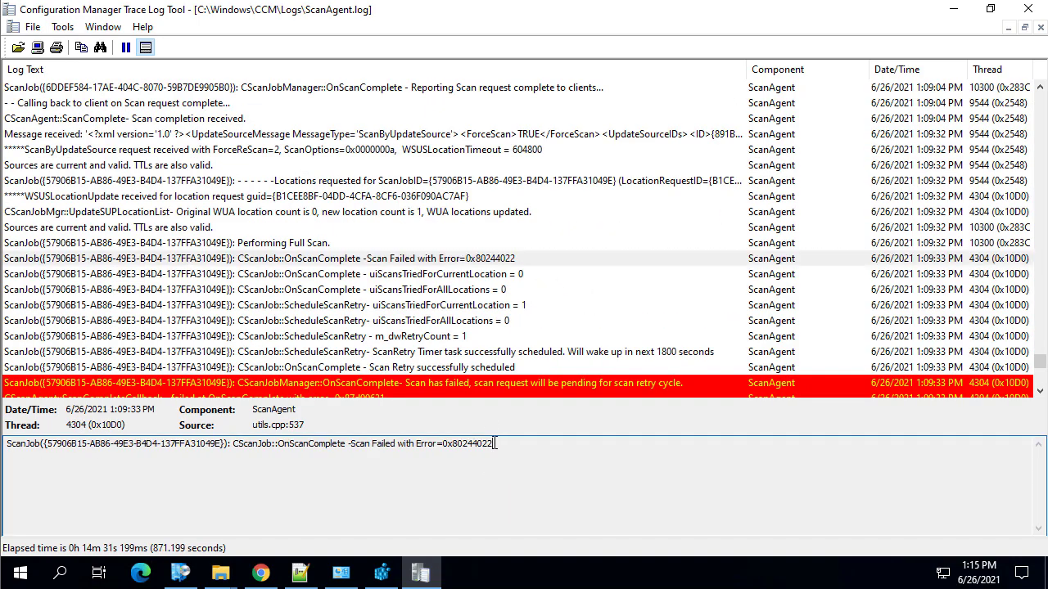
left_click_drag(494, 443, 454, 444)
key("ctrl+l")
key("Return")
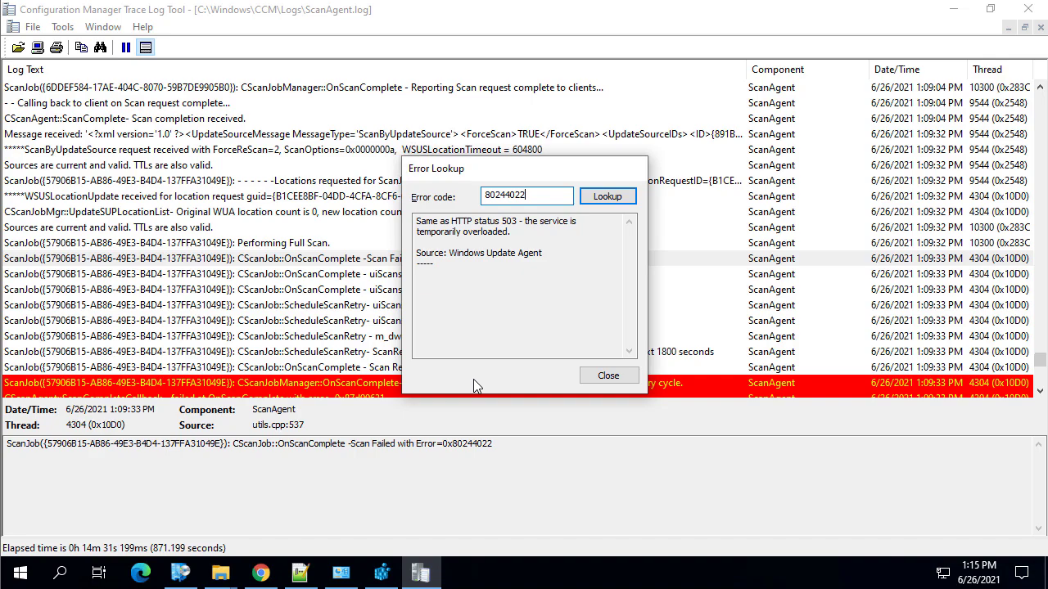
left_click(607, 375)
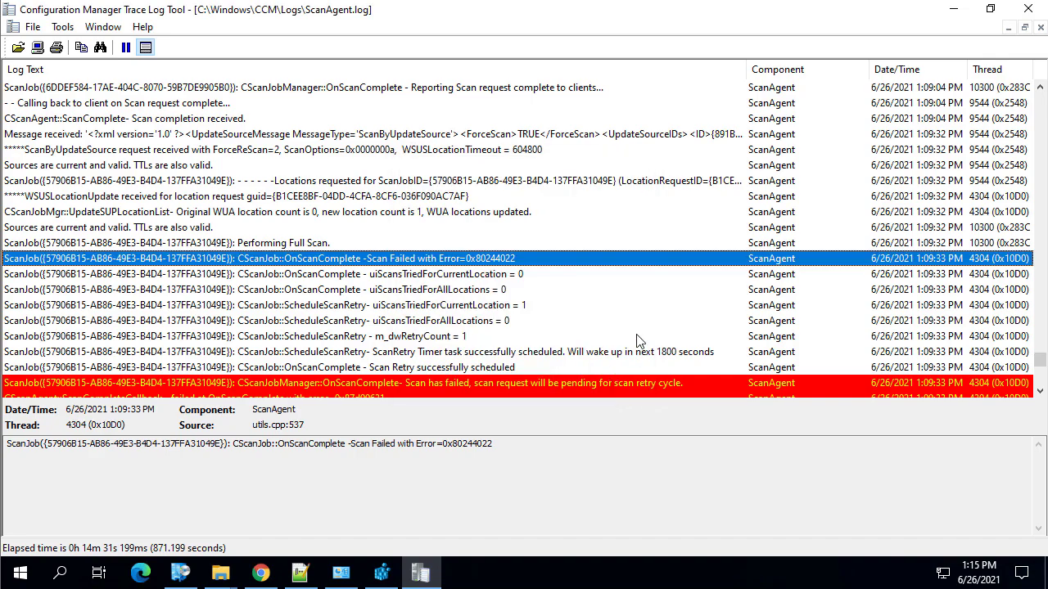
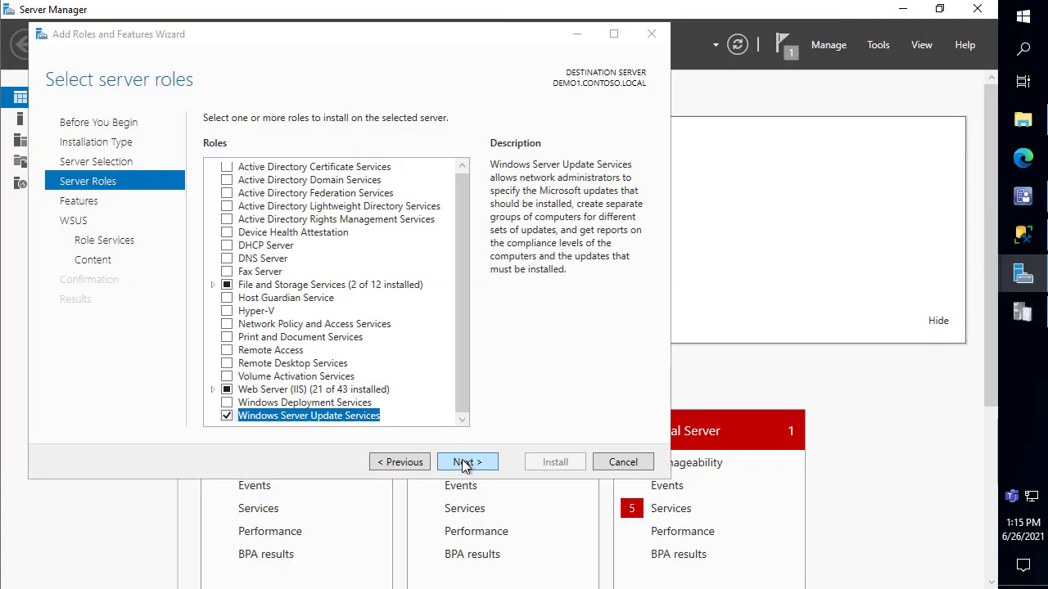
Rename the WSUS folder on the ConfigMgr_ContentLibrary (J:) drive to WSUS.OLD
left_click(465, 462)
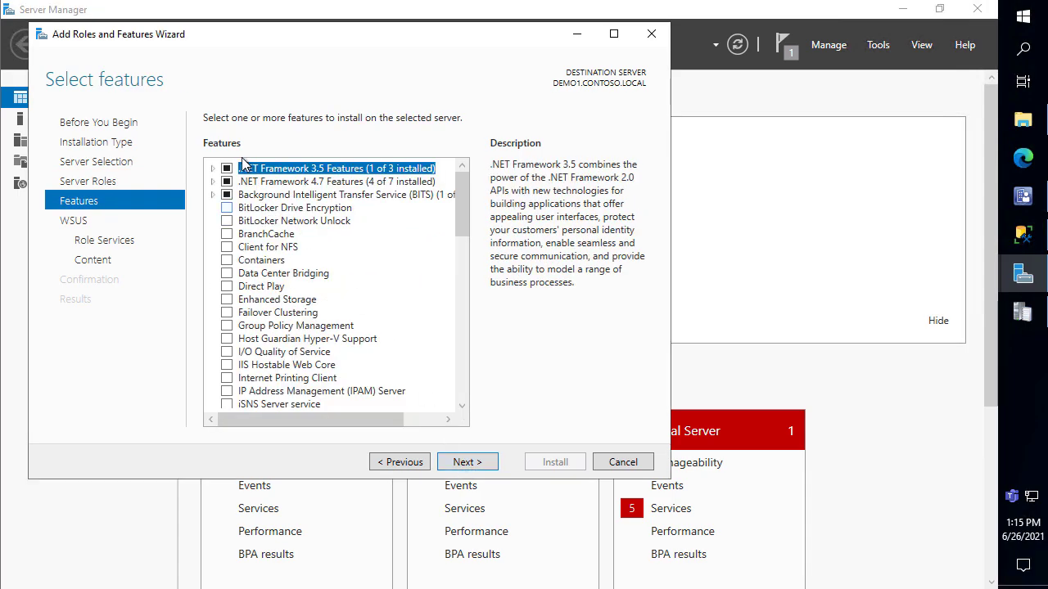
left_click(1024, 122)
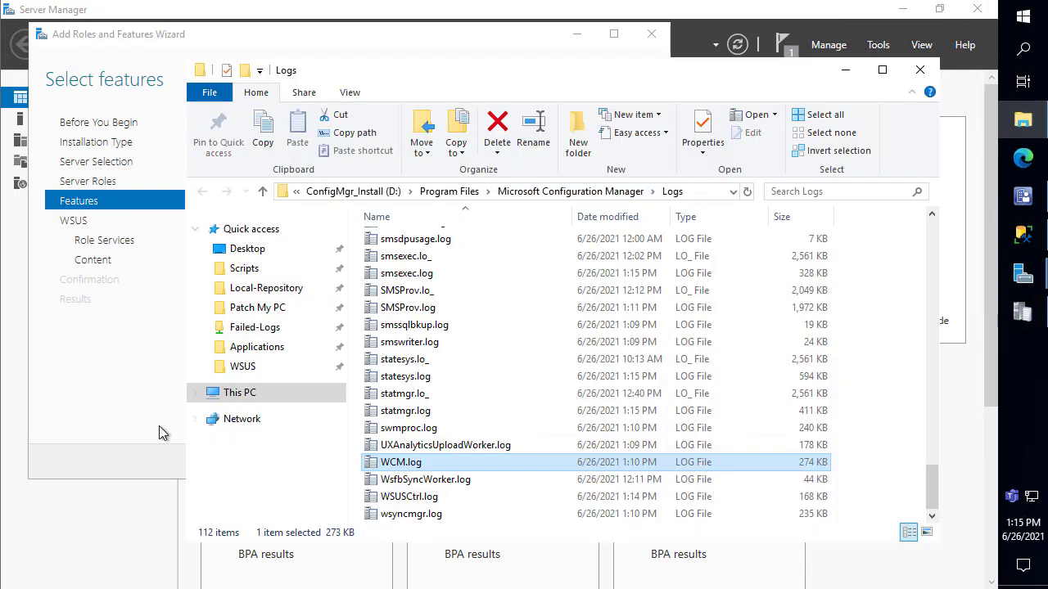
left_click(233, 393)
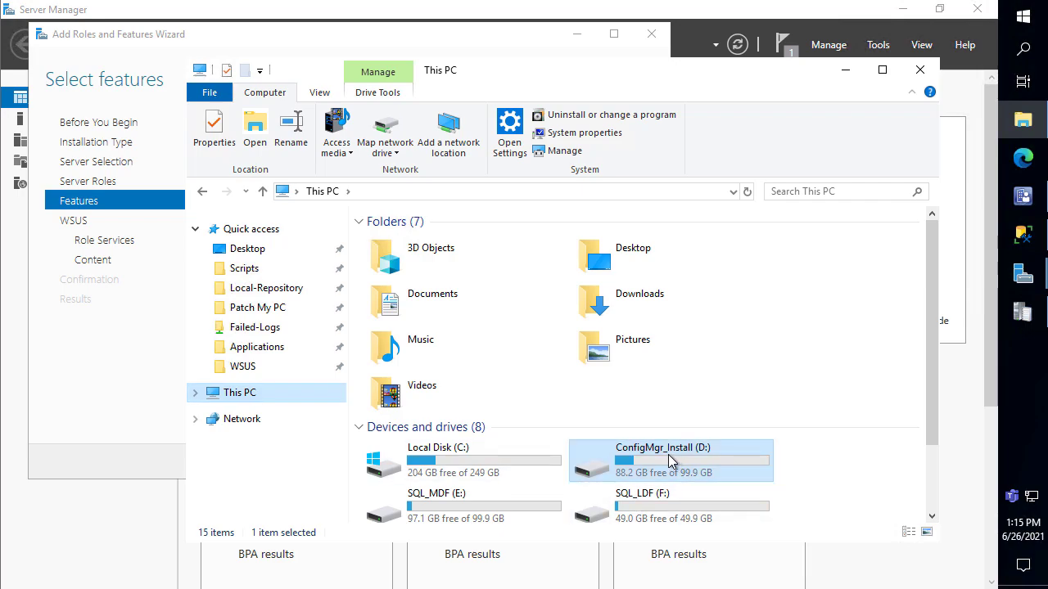
scroll(643, 508, "down", 3)
double_click(641, 500)
left_click(411, 343)
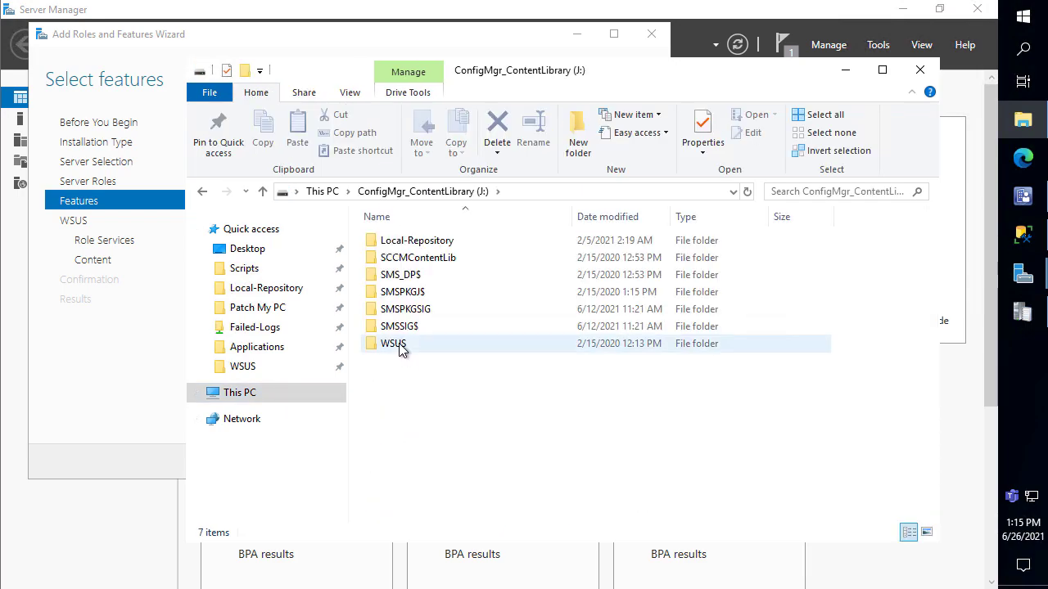
left_click(410, 344)
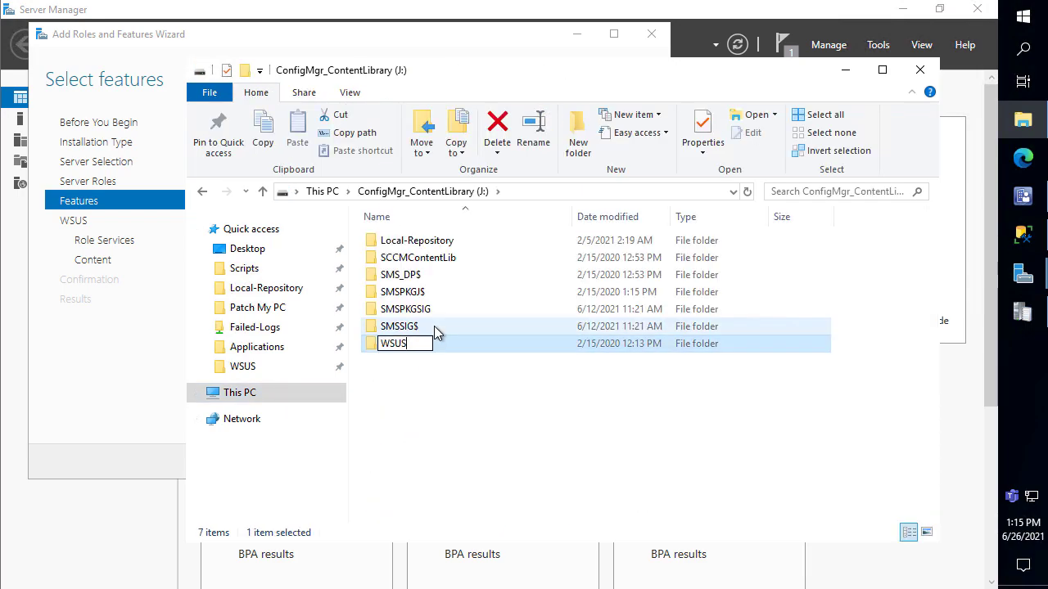
type(".OLD")
key("Return")
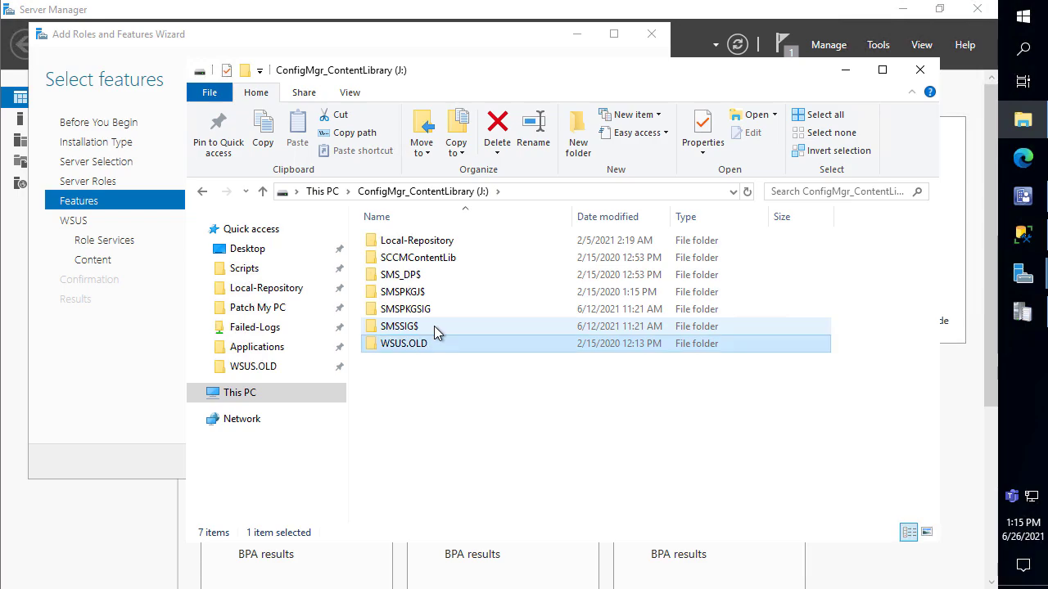
Create a new folder named WSUS at the root of J:
right_click(419, 368)
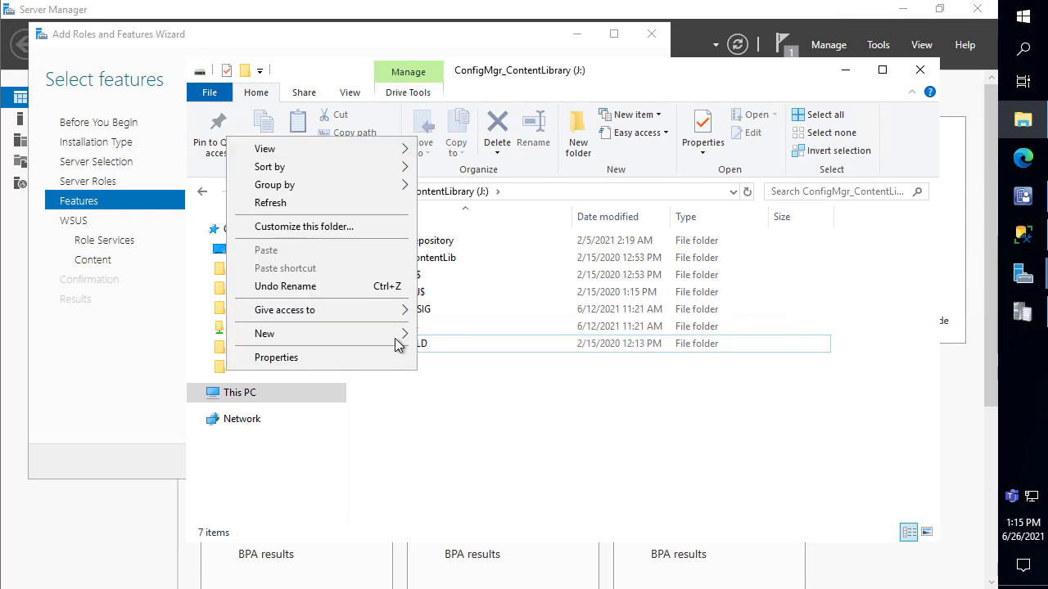
mouse_move(397, 337)
left_click(443, 333)
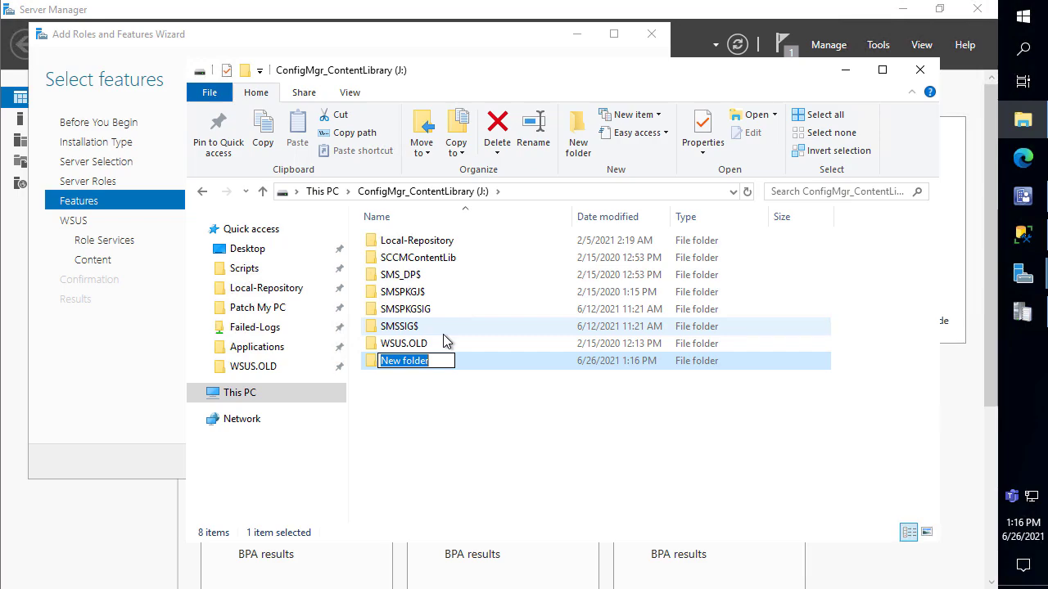
type("WSUS")
key("backslash")
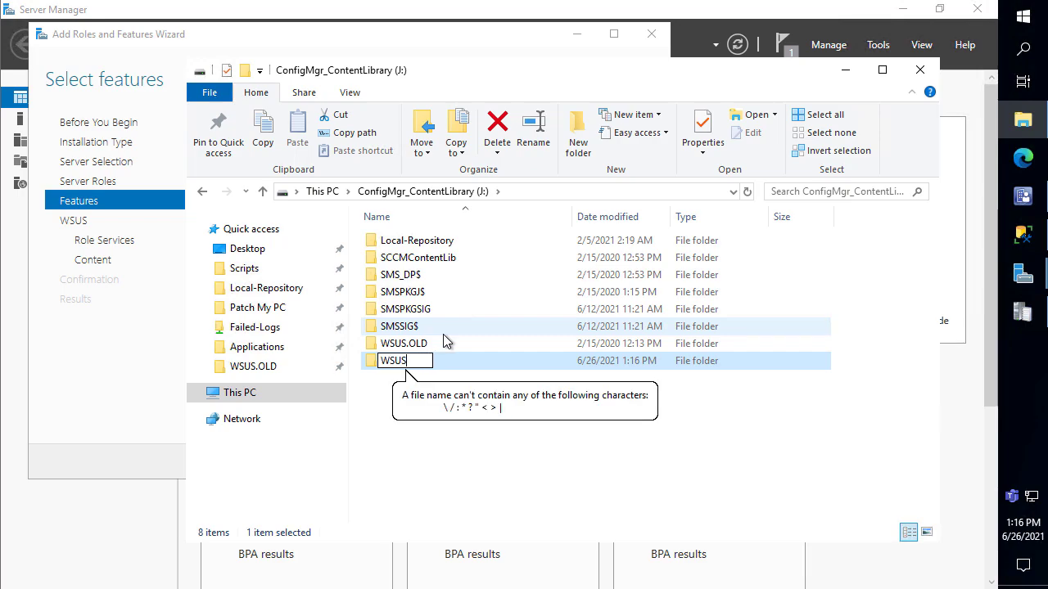
key("Return")
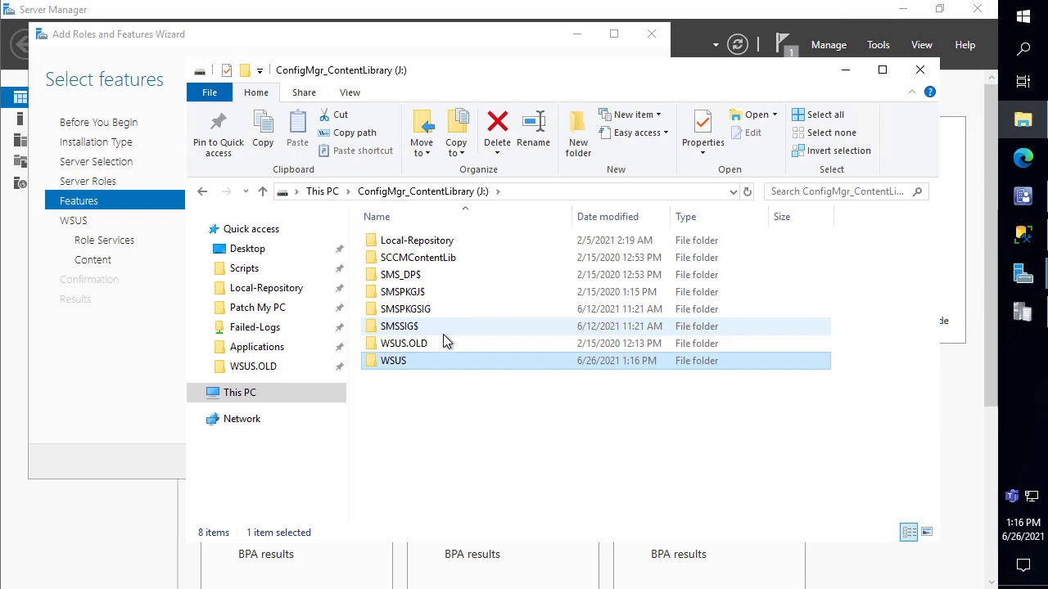
Check WSUS.OLD's size and WsusContent, confirm the new WSUS folder is empty, then close Explorer
left_click(405, 345)
right_click(404, 345)
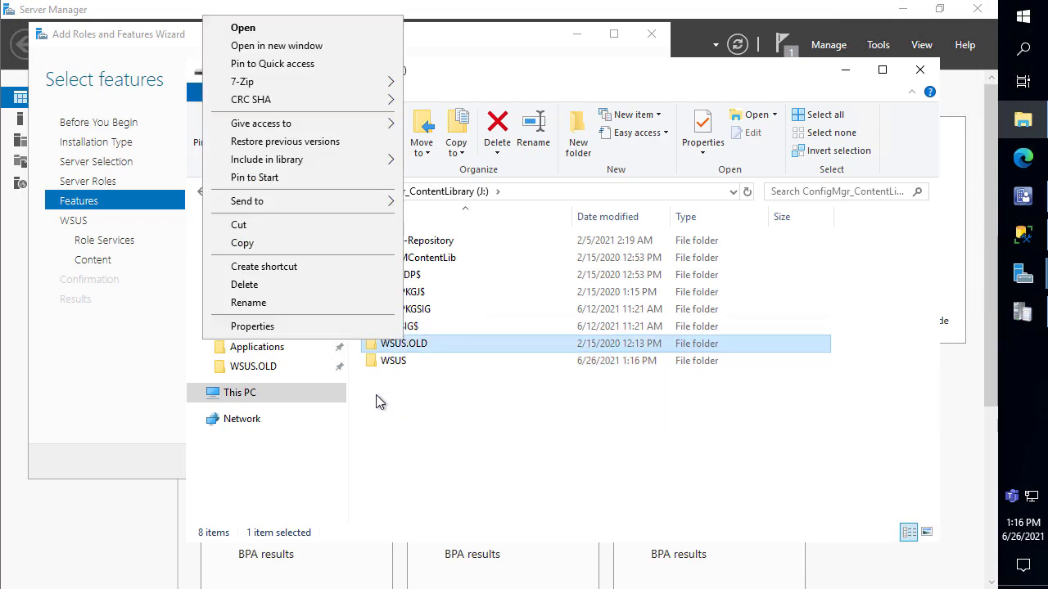
left_click(335, 326)
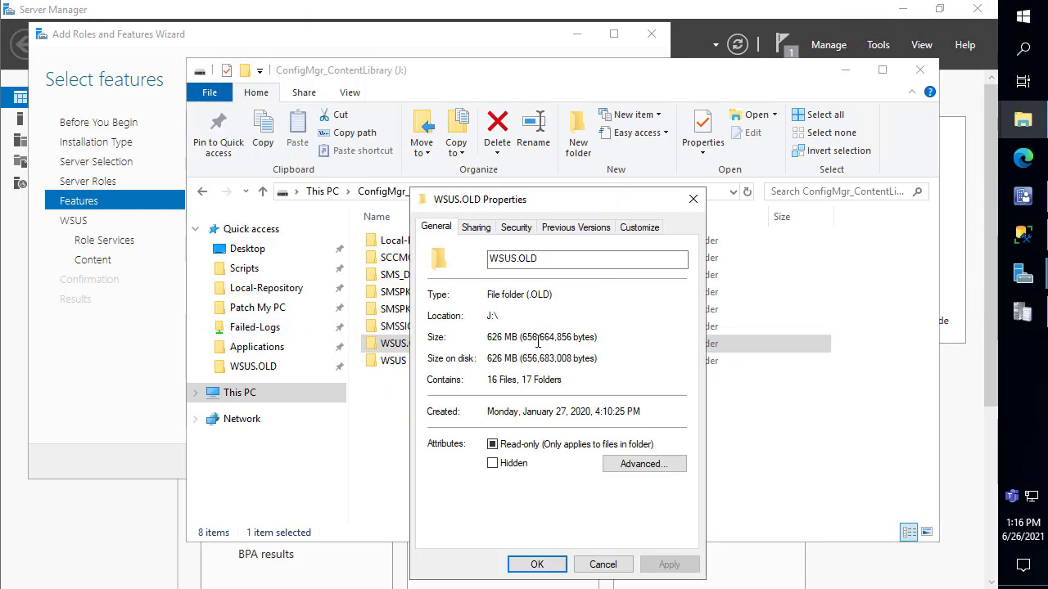
left_click(692, 198)
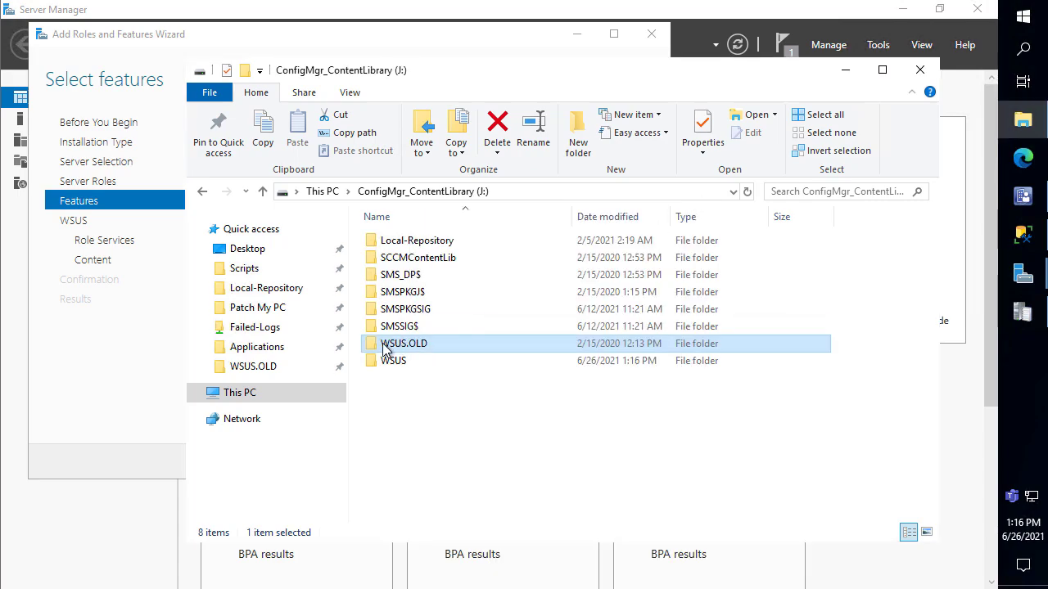
double_click(389, 348)
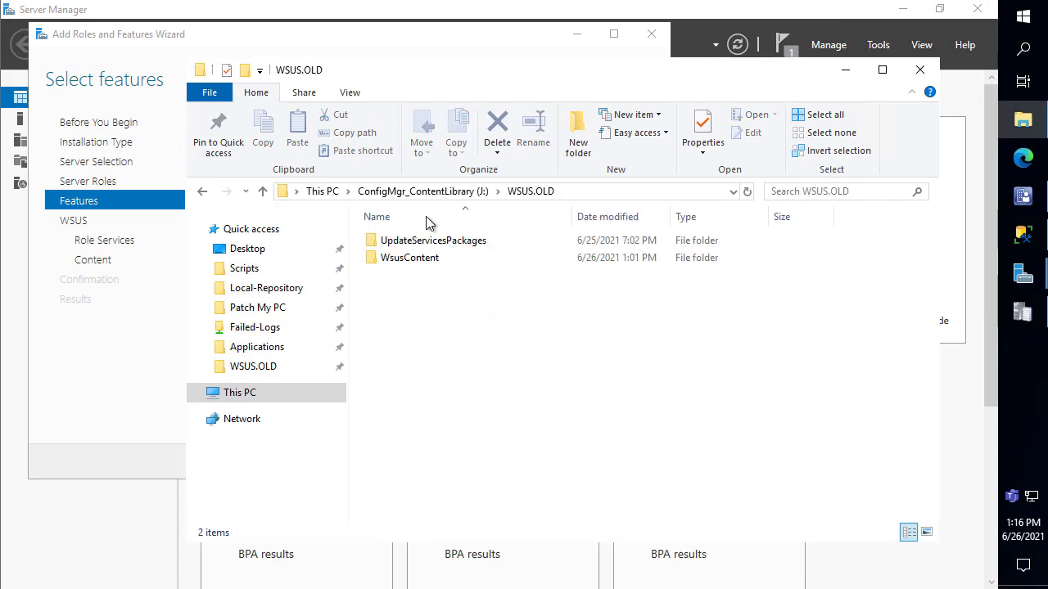
double_click(426, 257)
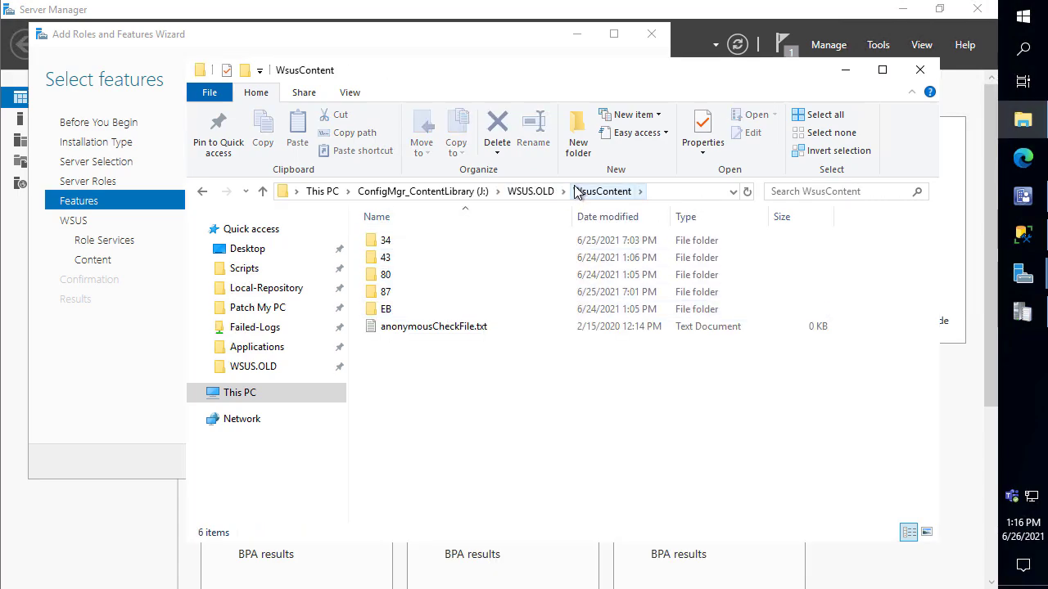
left_click(480, 195)
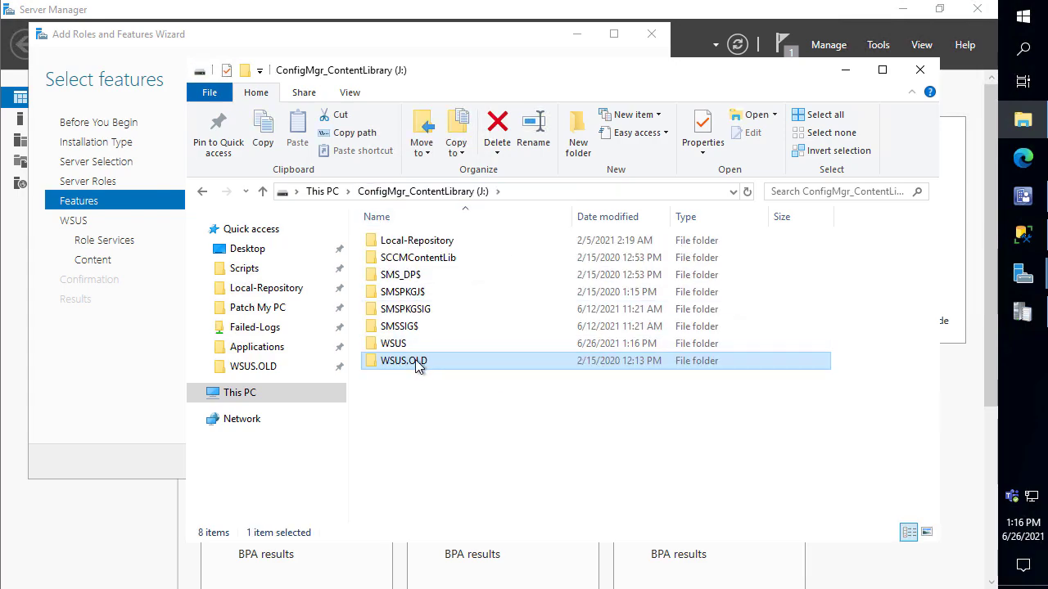
double_click(411, 347)
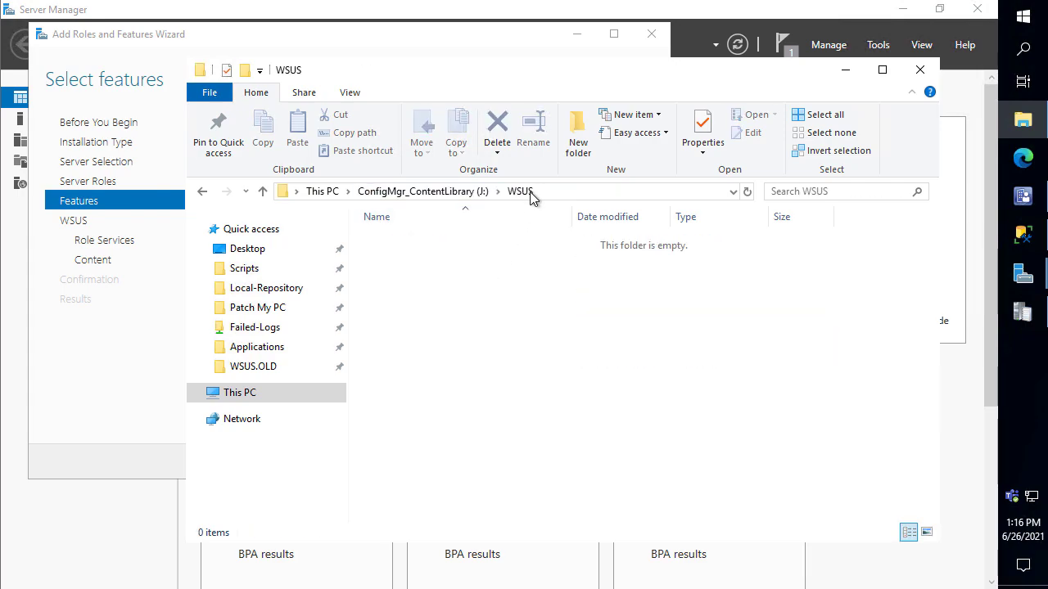
left_click(582, 193)
key("ctrl+c")
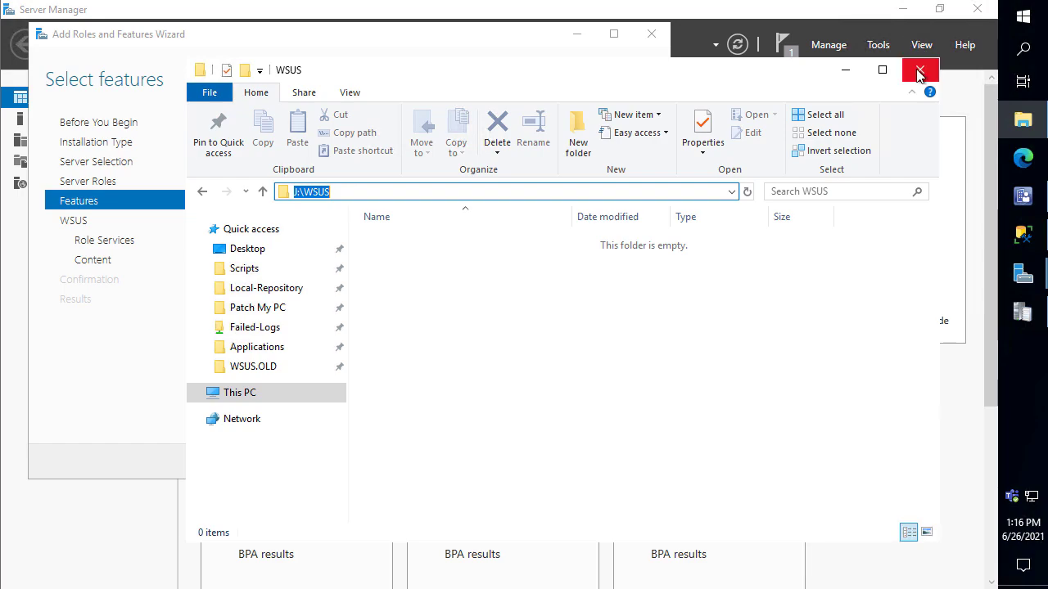
left_click(920, 68)
Choose SQL Server Connectivity instead of WID Connectivity for the WSUS role services
scroll(430, 318, "down", 15)
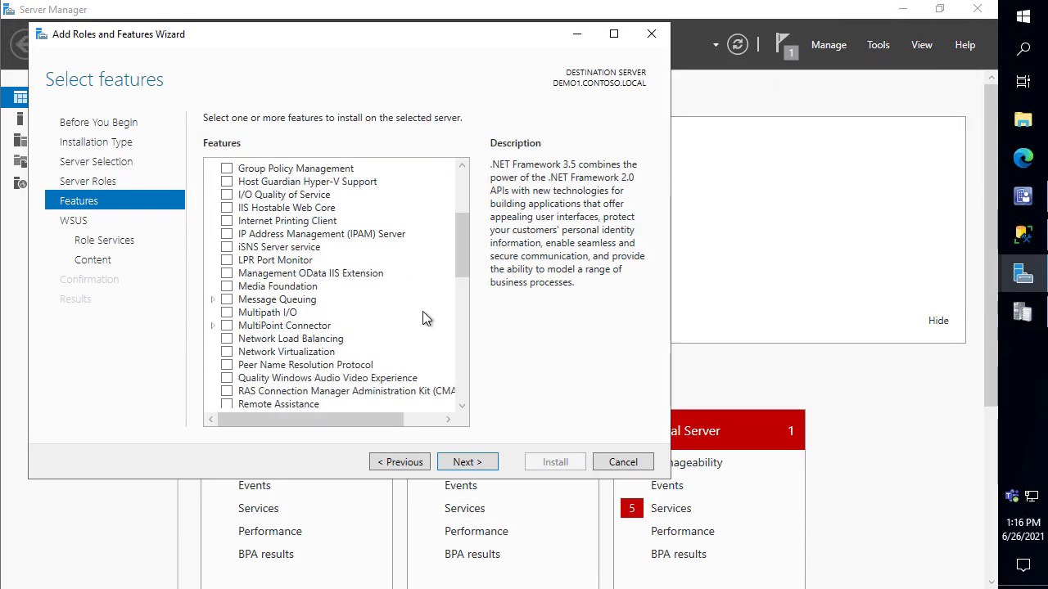
scroll(432, 325, "down", 3)
left_click(467, 462)
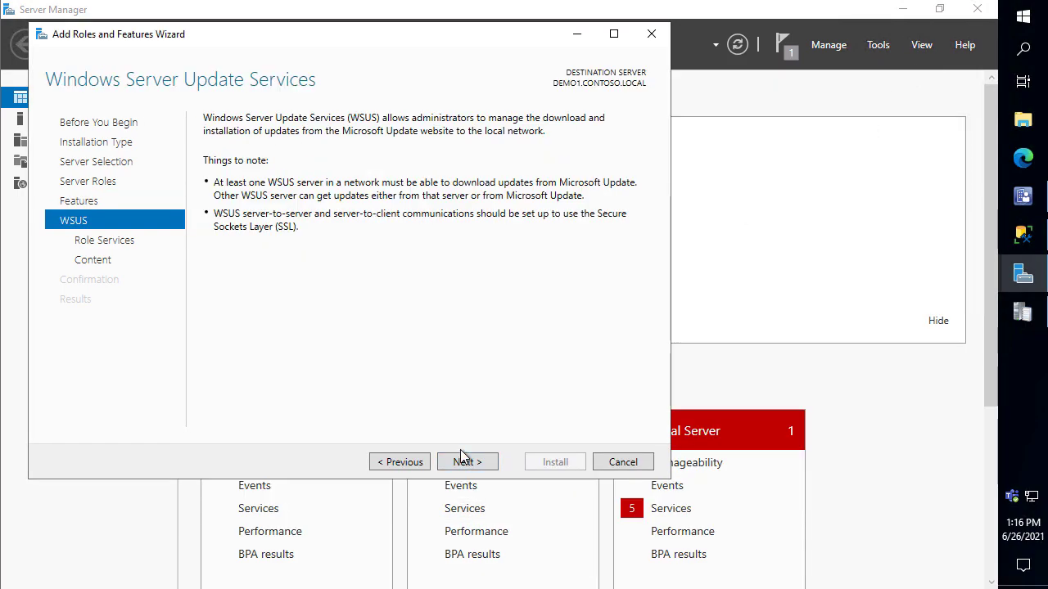
left_click(465, 461)
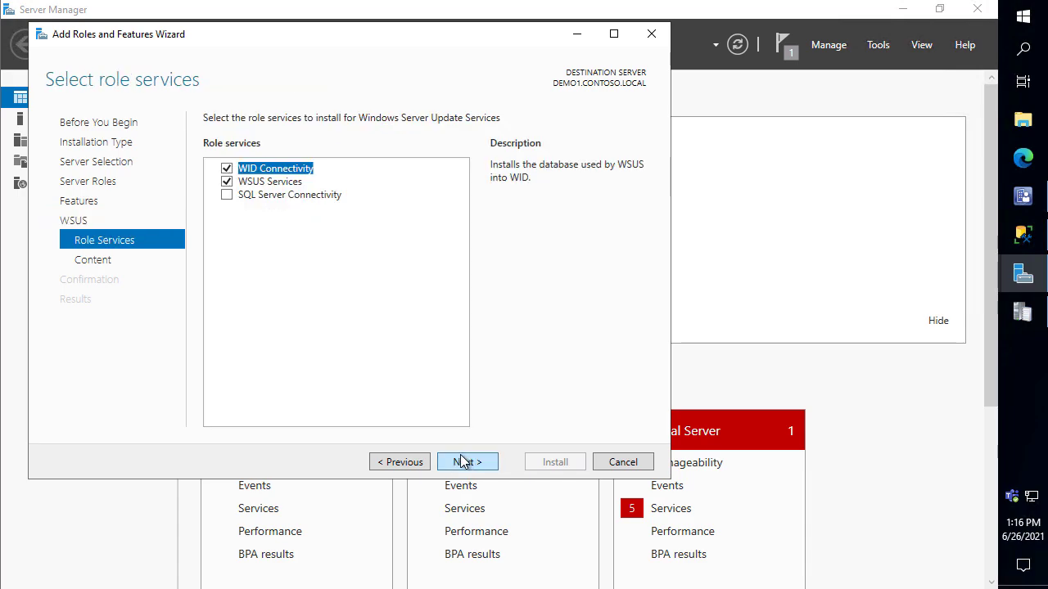
left_click(226, 170)
left_click(227, 194)
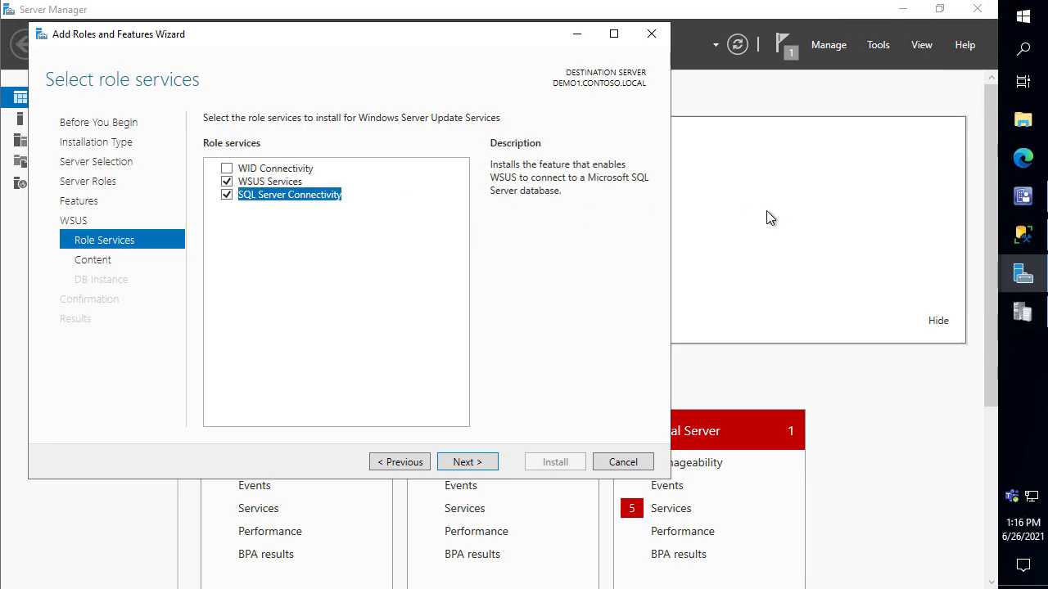
Store updates in J:\WSUS, verify the database server connection, and install WSUS
left_click(464, 463)
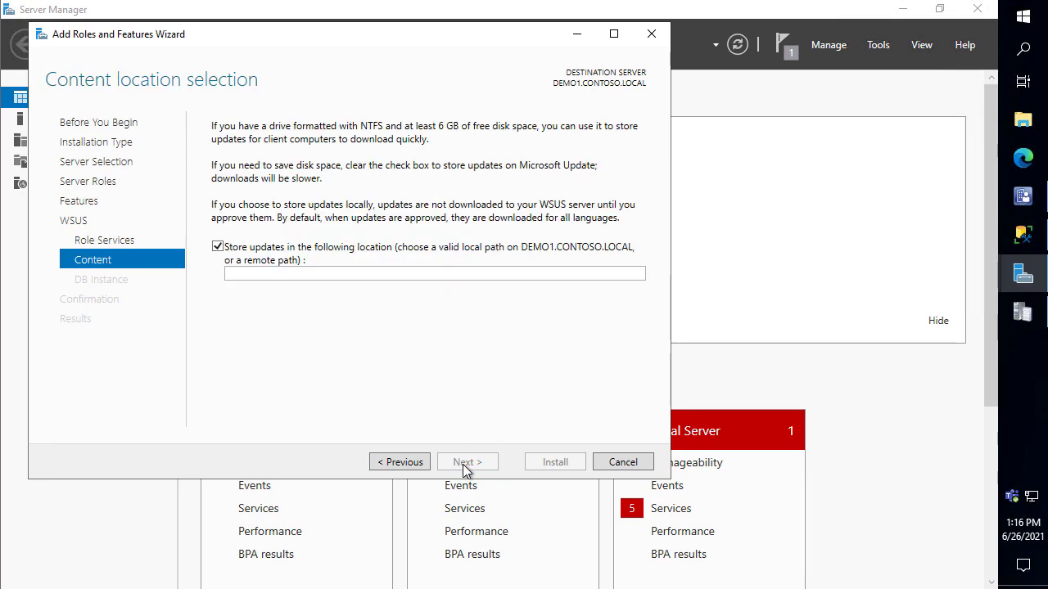
left_click(351, 279)
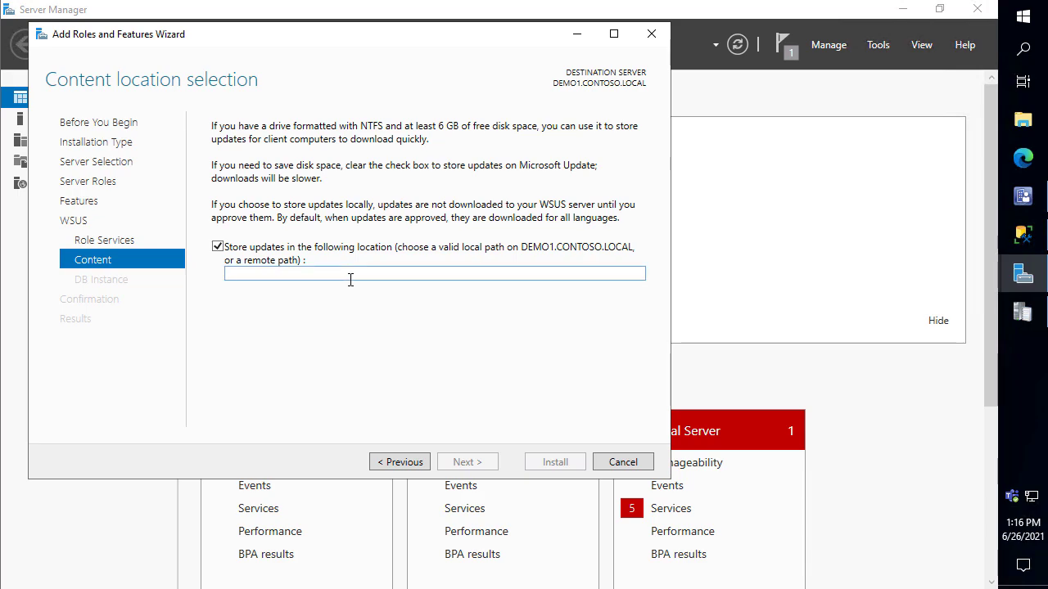
key("ctrl+v")
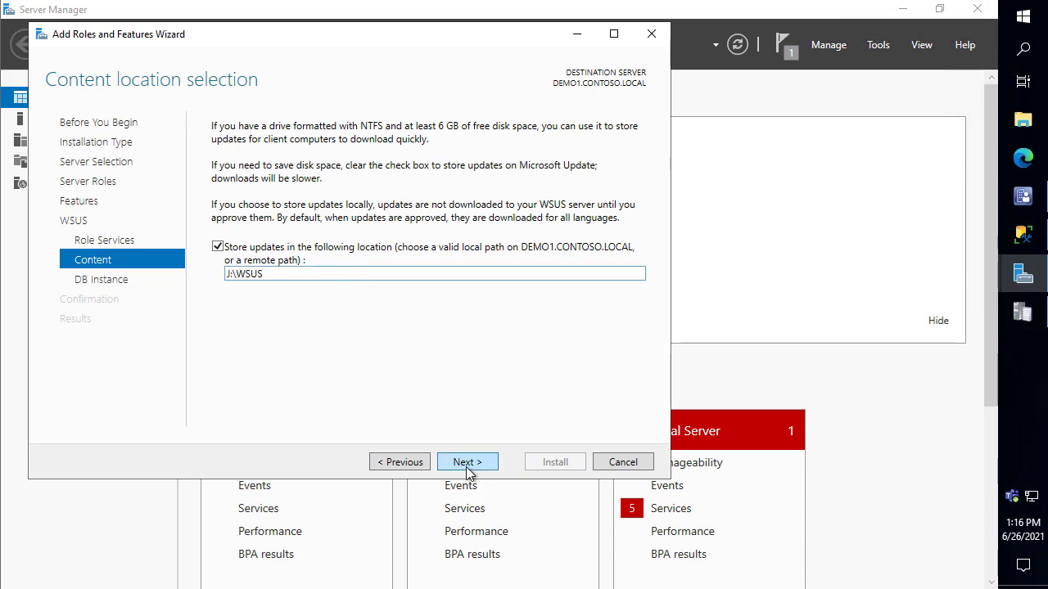
left_click(465, 463)
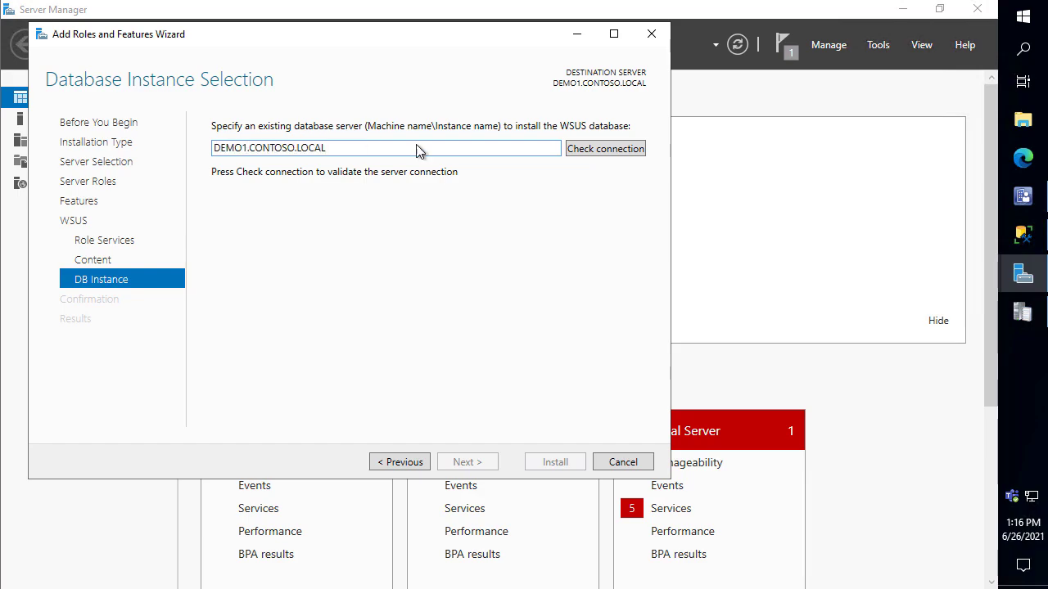
left_click(597, 148)
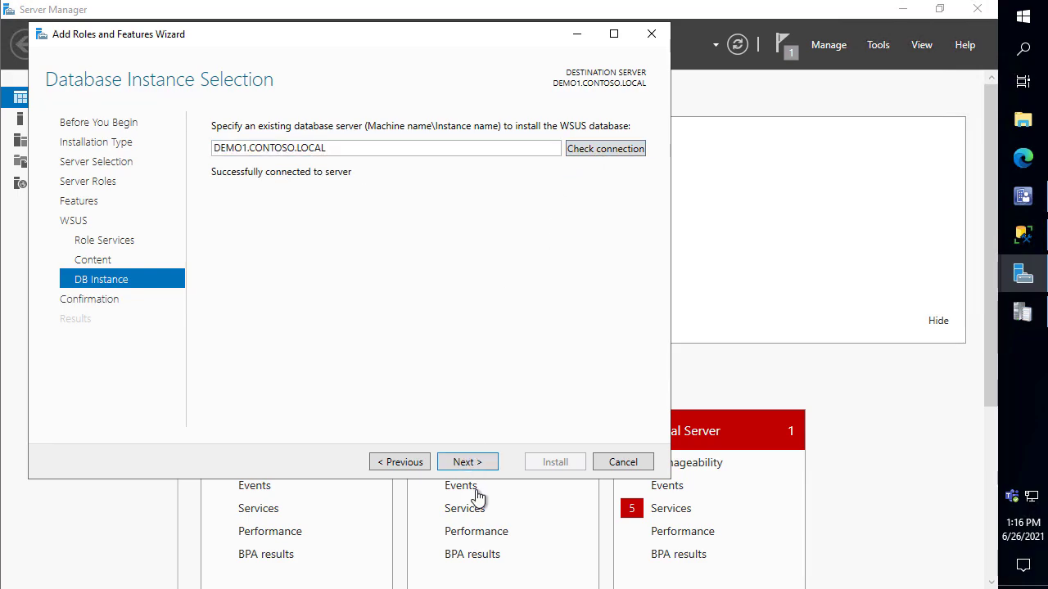
left_click(477, 463)
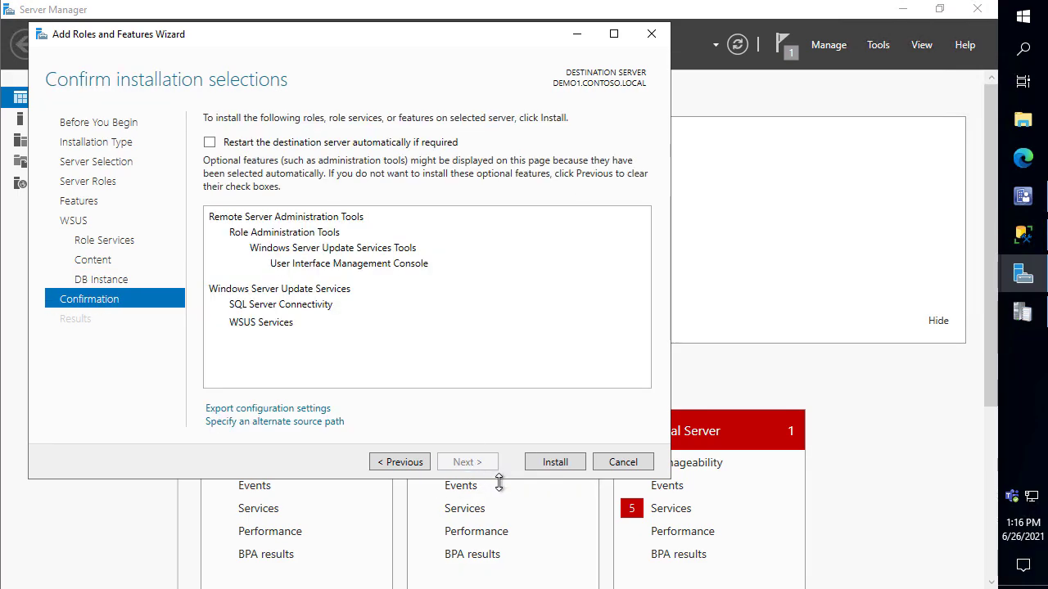
left_click(549, 463)
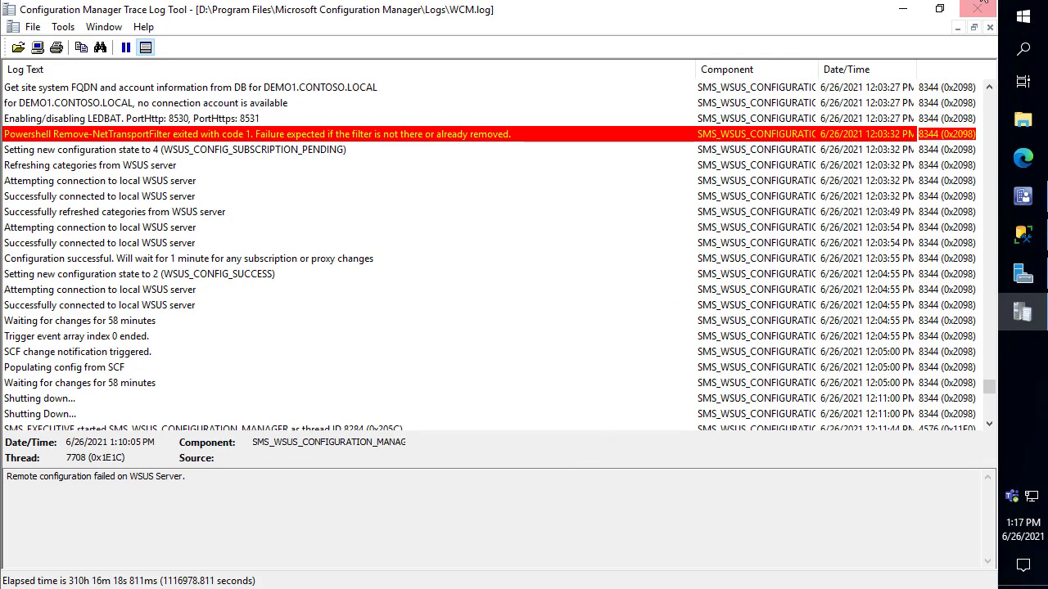
Launch the WSUS post-installation tasks from the notifications flag, check progress, and switch to SSMS
left_click(901, 8)
left_click(784, 47)
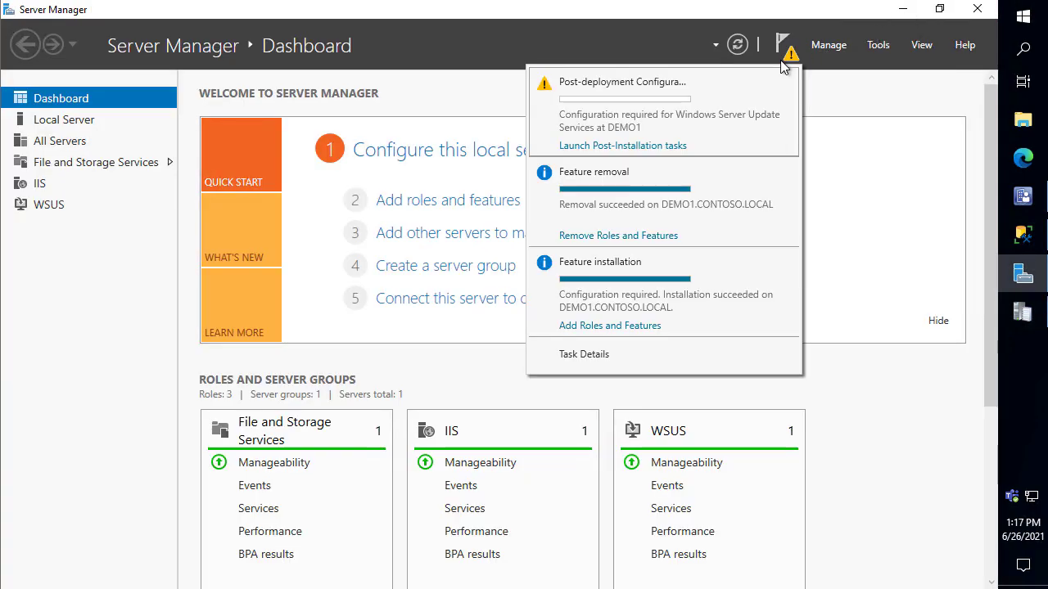
left_click(597, 146)
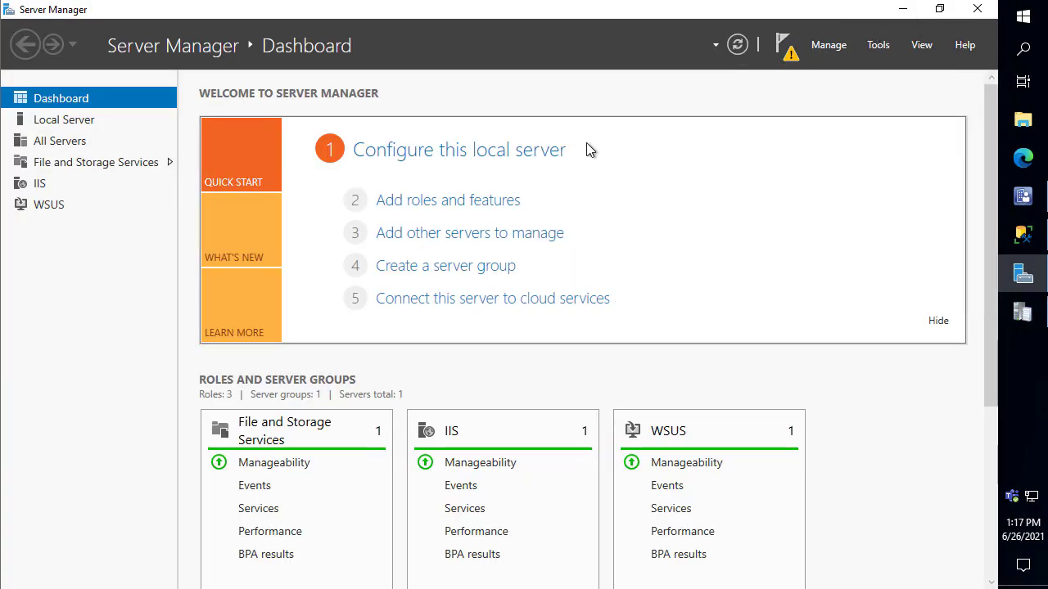
left_click(778, 48)
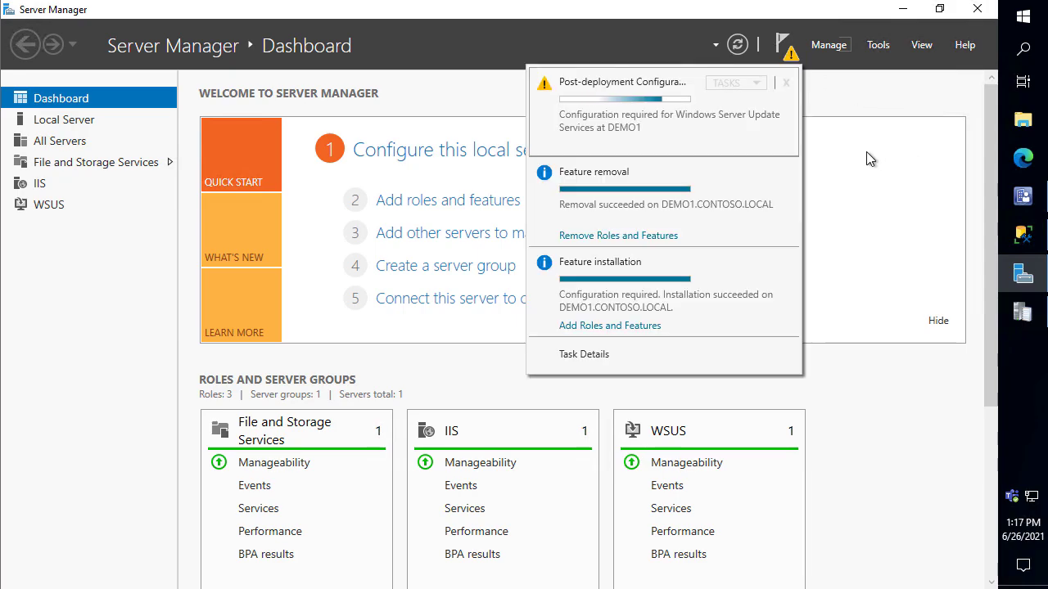
left_click(1023, 235)
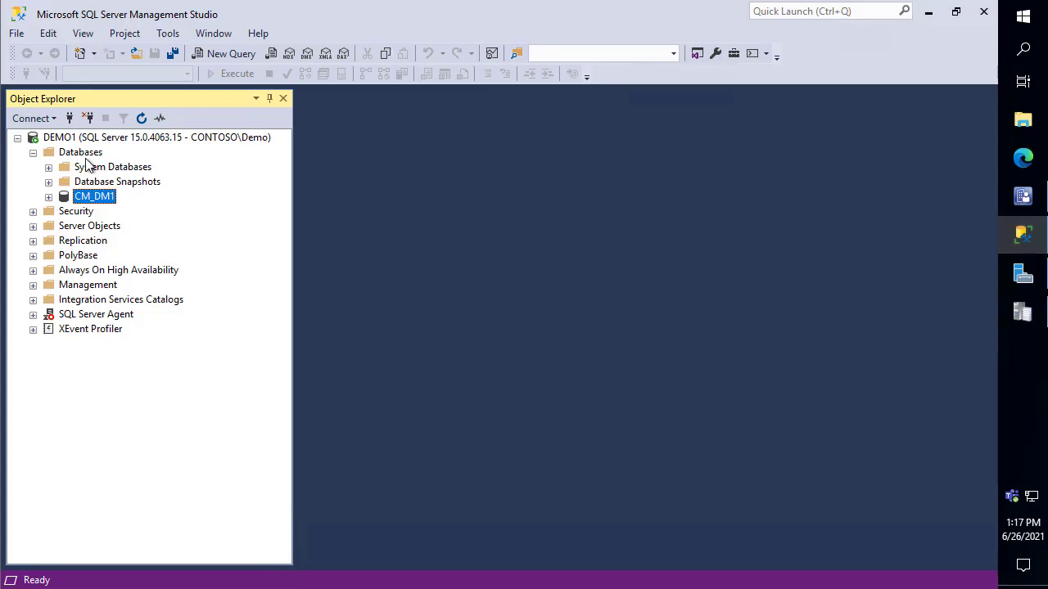
Refresh the Databases folder in Object Explorer twice until SUSDB appears beside CM_DM1
right_click(82, 153)
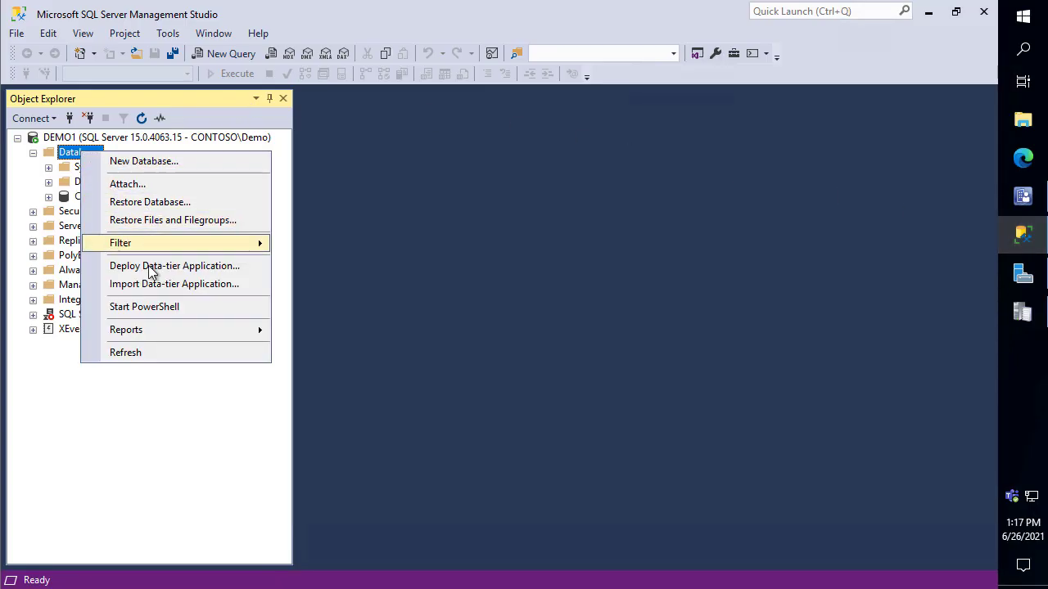
left_click(153, 352)
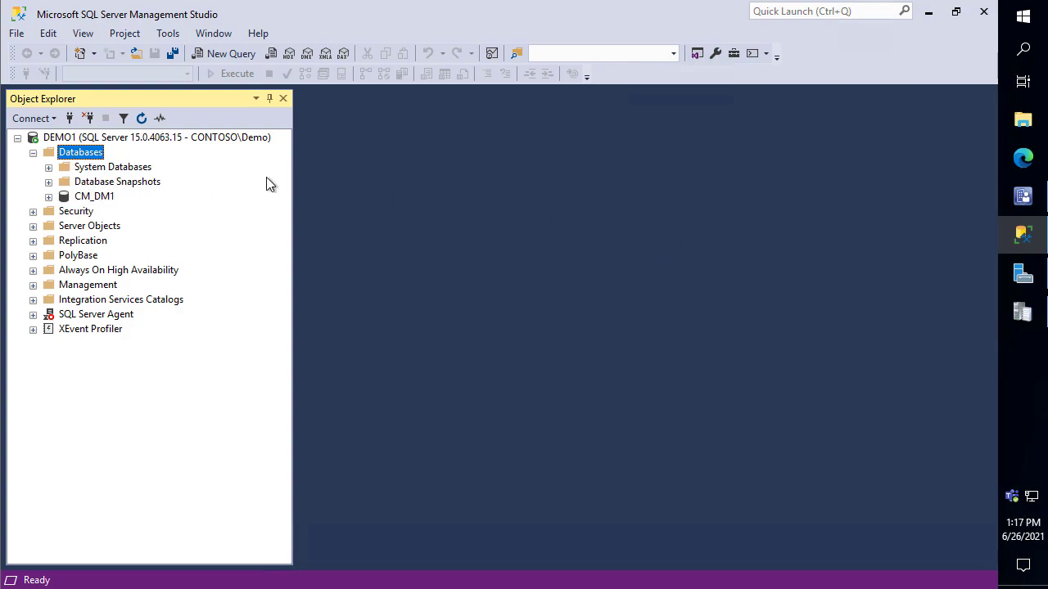
right_click(88, 155)
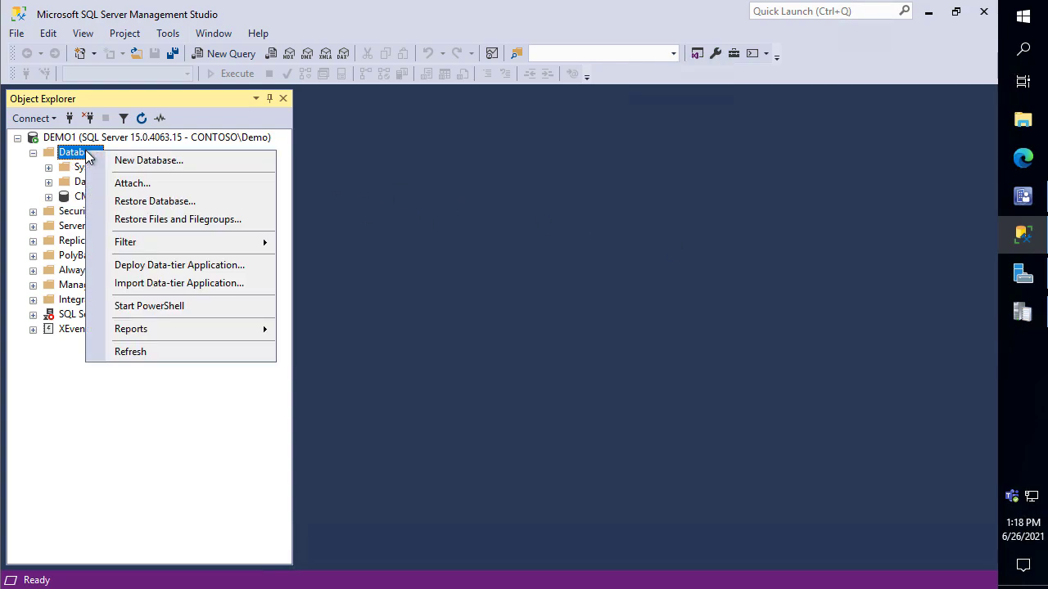
left_click(152, 351)
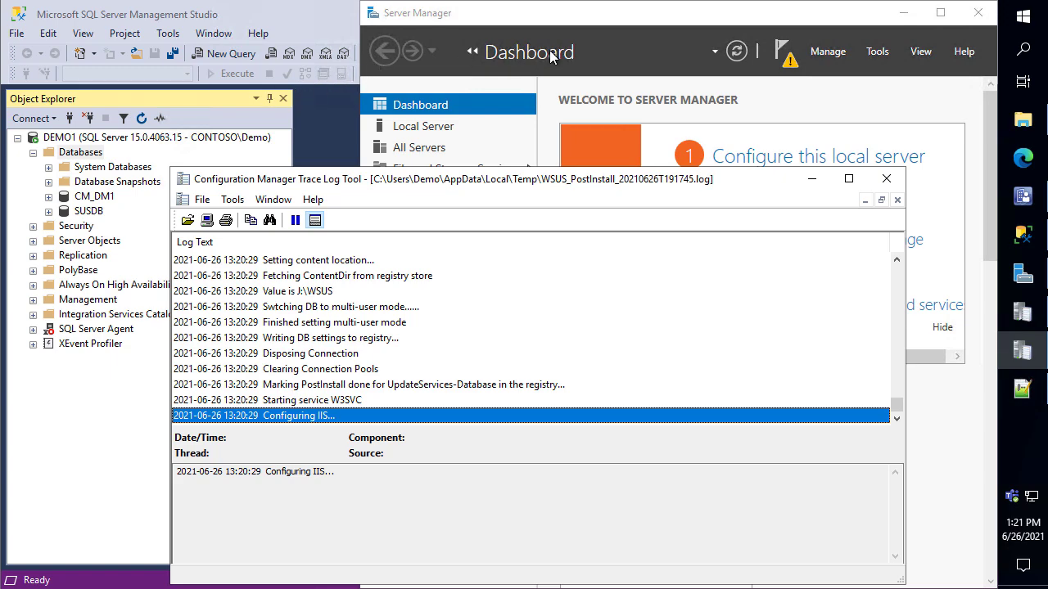
Confirm the WSUS post-deployment configuration completed, then close the post-install log and Server Manager
left_click(790, 58)
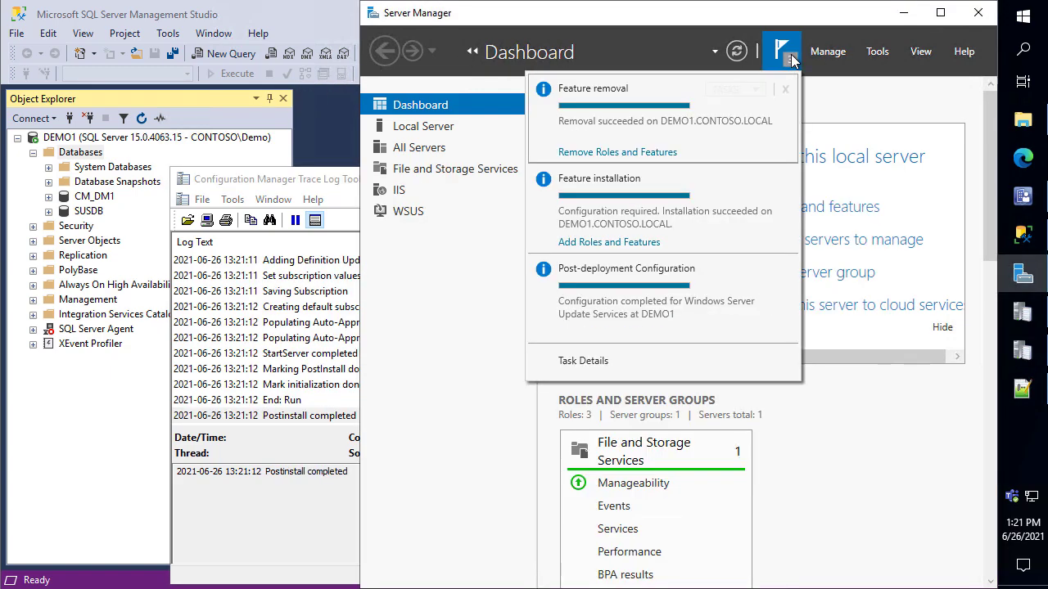
left_click(305, 473)
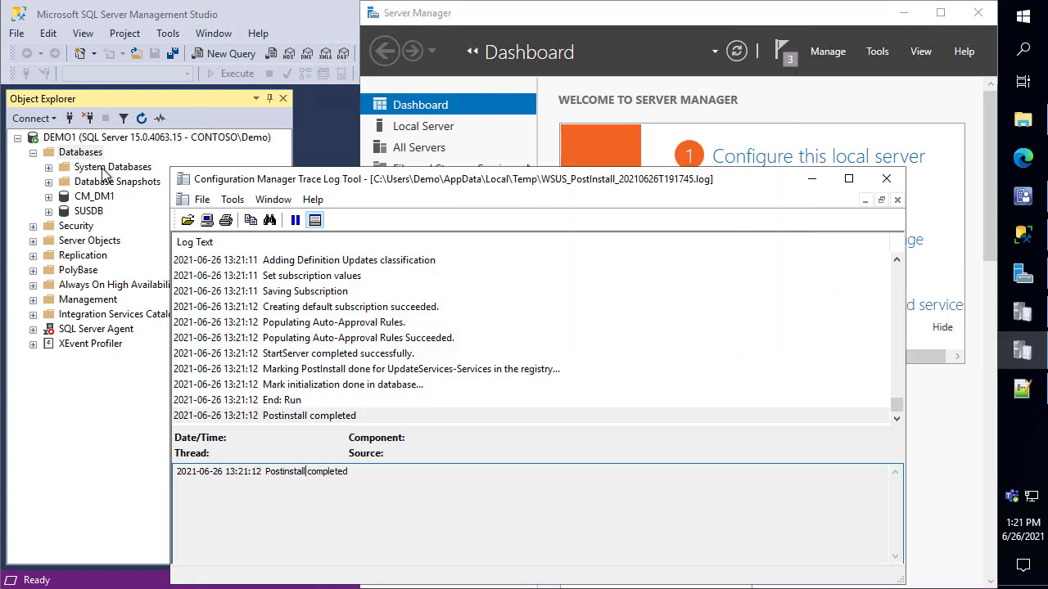
scroll(335, 327, "up", 6)
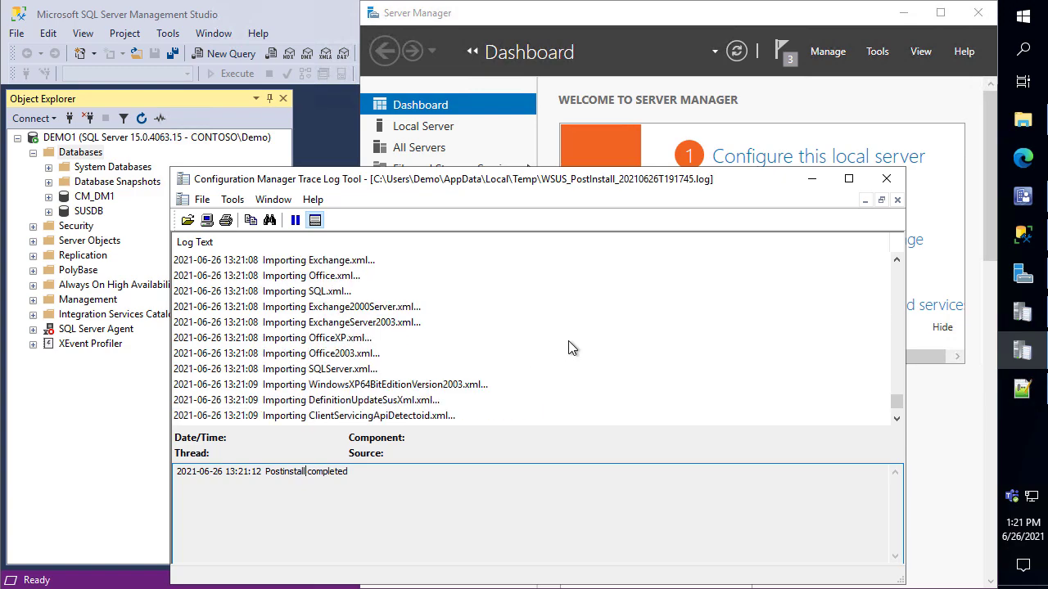
left_click(886, 178)
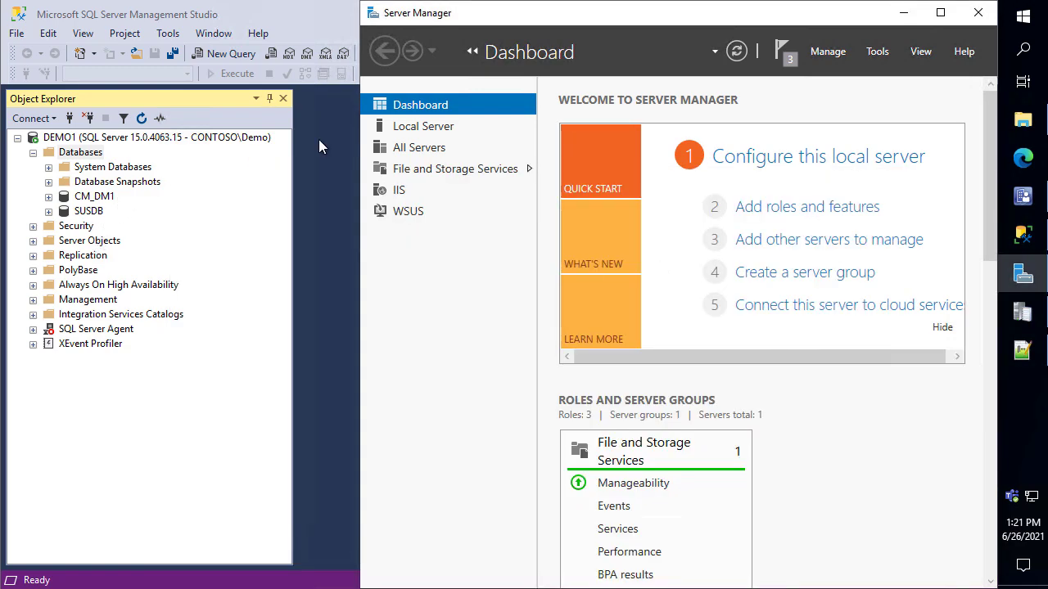
left_click(786, 58)
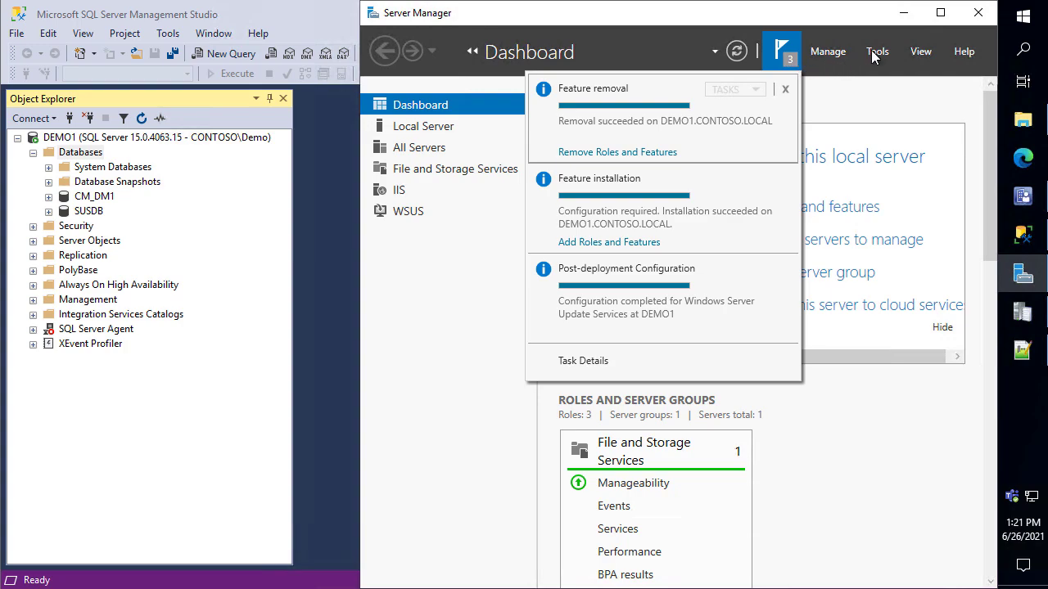
left_click(975, 18)
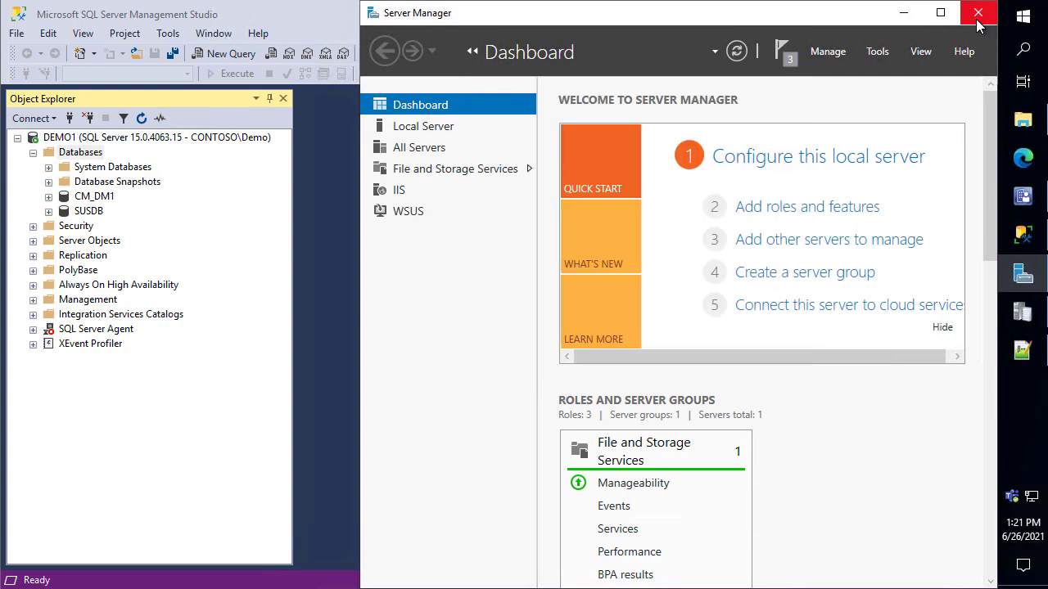
left_click(977, 15)
Launch IIS Manager from a Start search for 'iis' and maximise it
left_click(1028, 25)
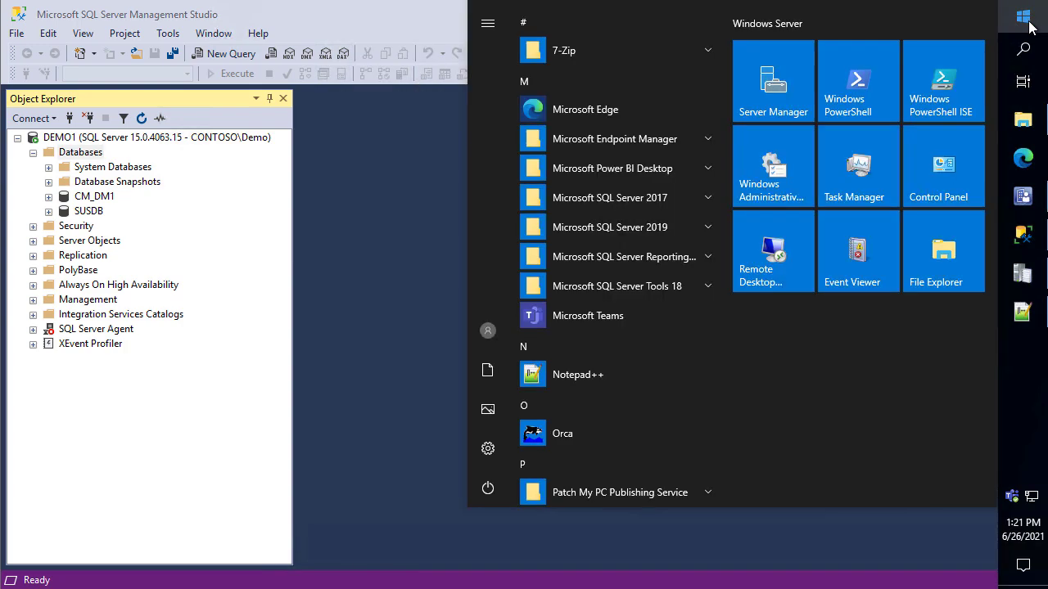
type("iis")
key("Return")
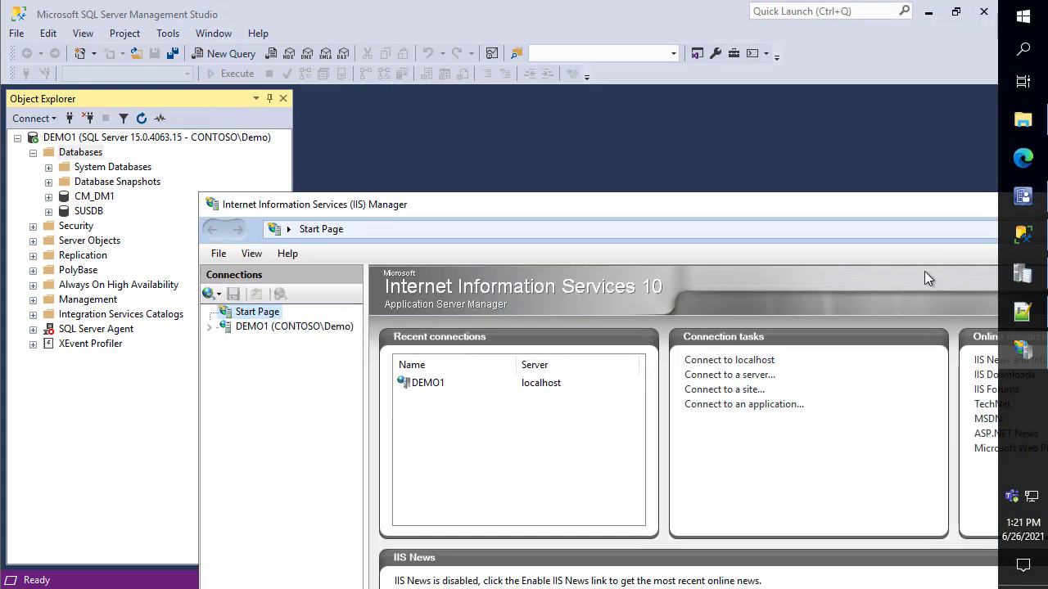
double_click(722, 206)
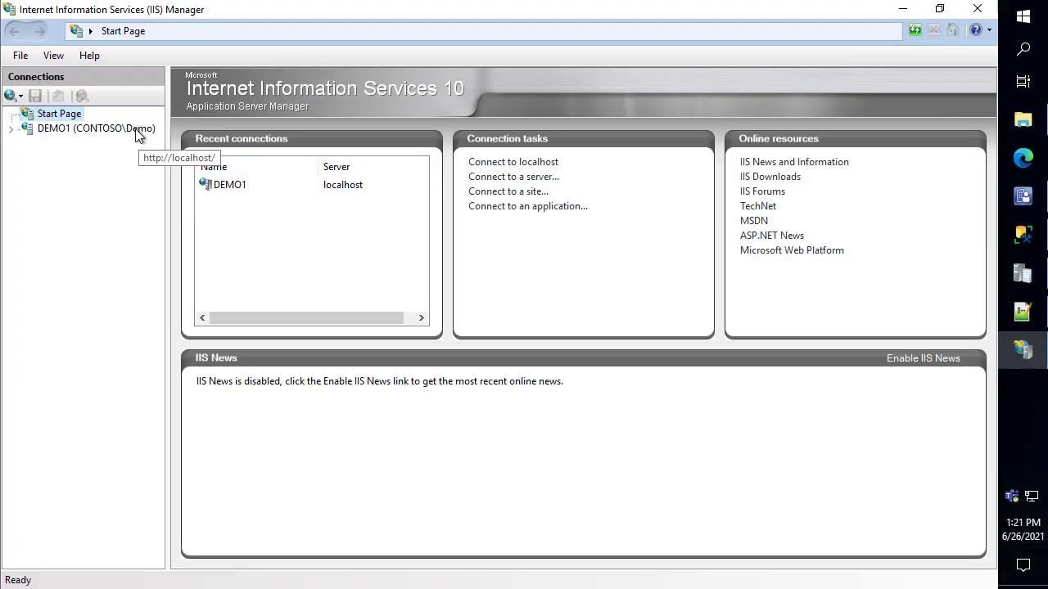
Check WsusPool's Private Memory Limit (0) in Advanced Settings, cancel unchanged, and minimise IIS Manager
double_click(137, 131)
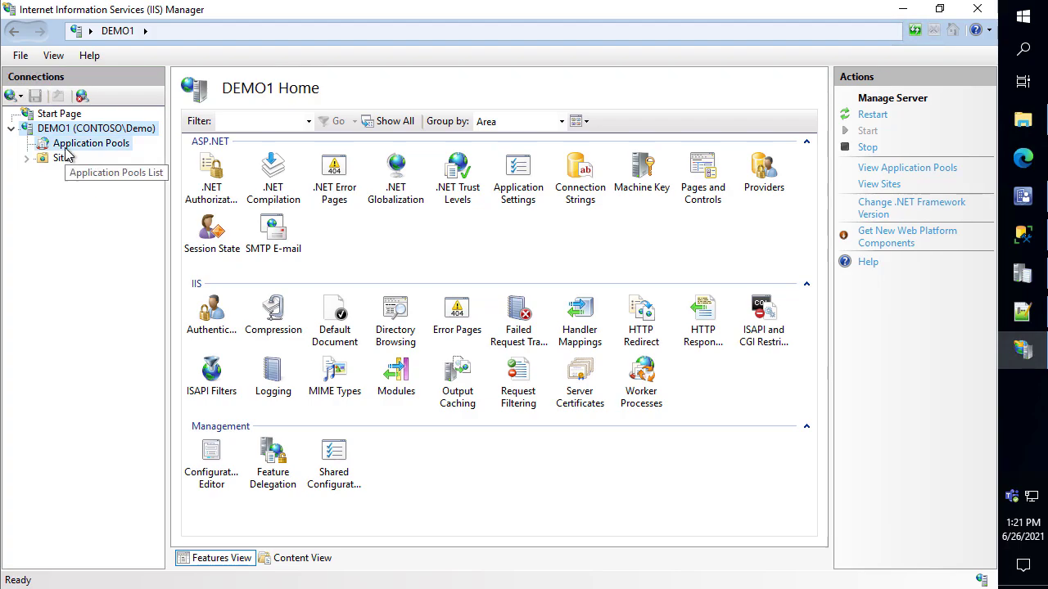
left_click(68, 149)
right_click(210, 399)
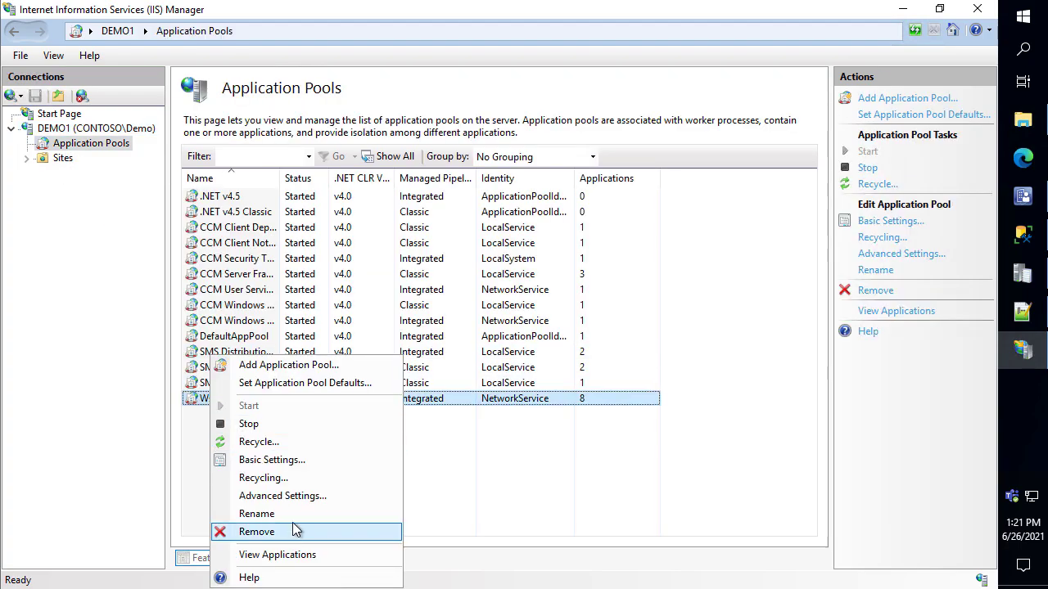
left_click(288, 496)
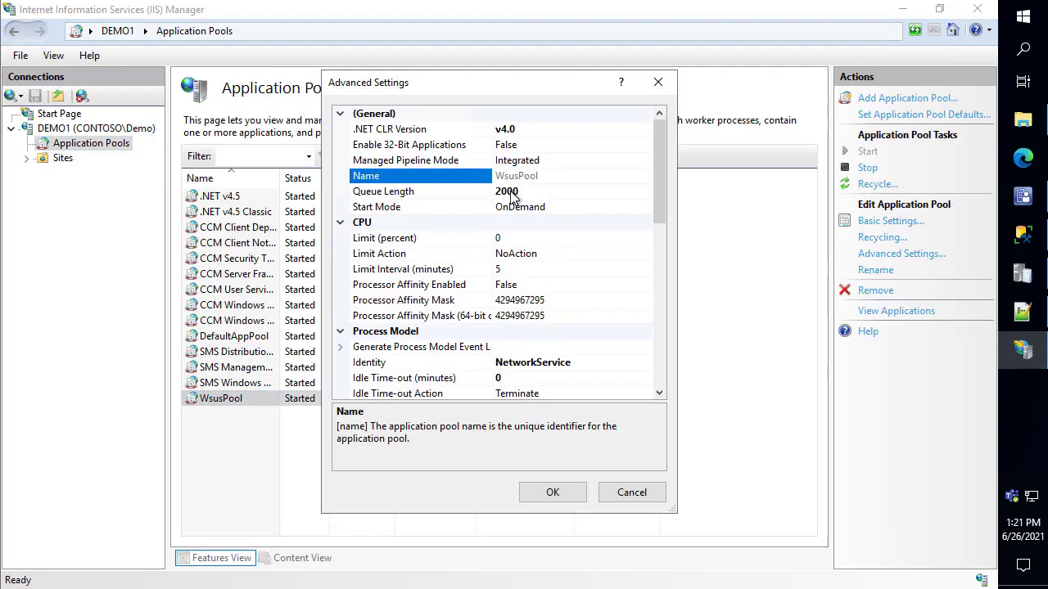
left_click_drag(658, 152, 676, 340)
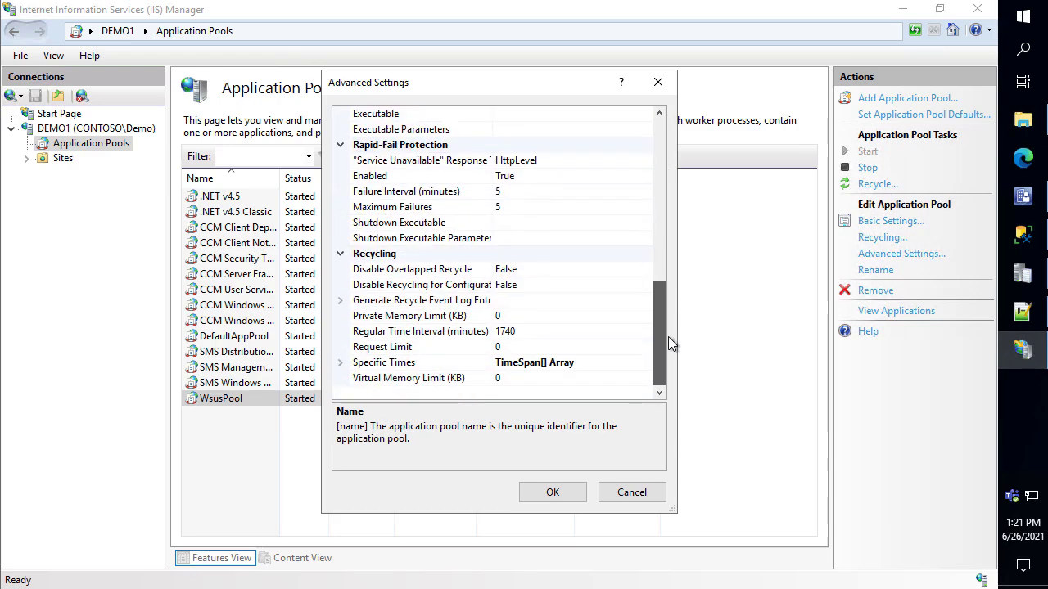
left_click(508, 315)
double_click(508, 315)
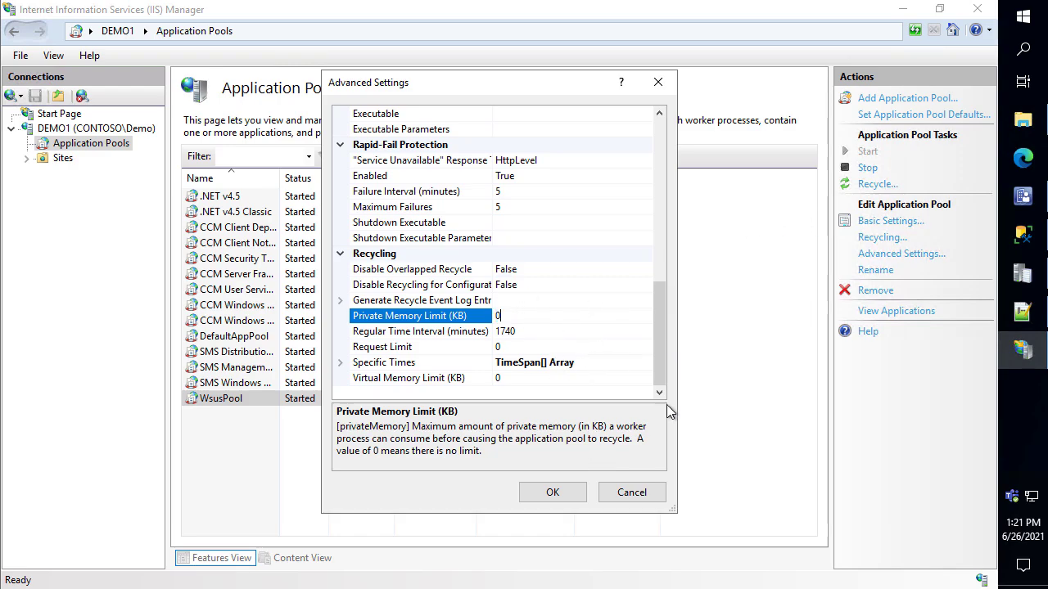
left_click(642, 501)
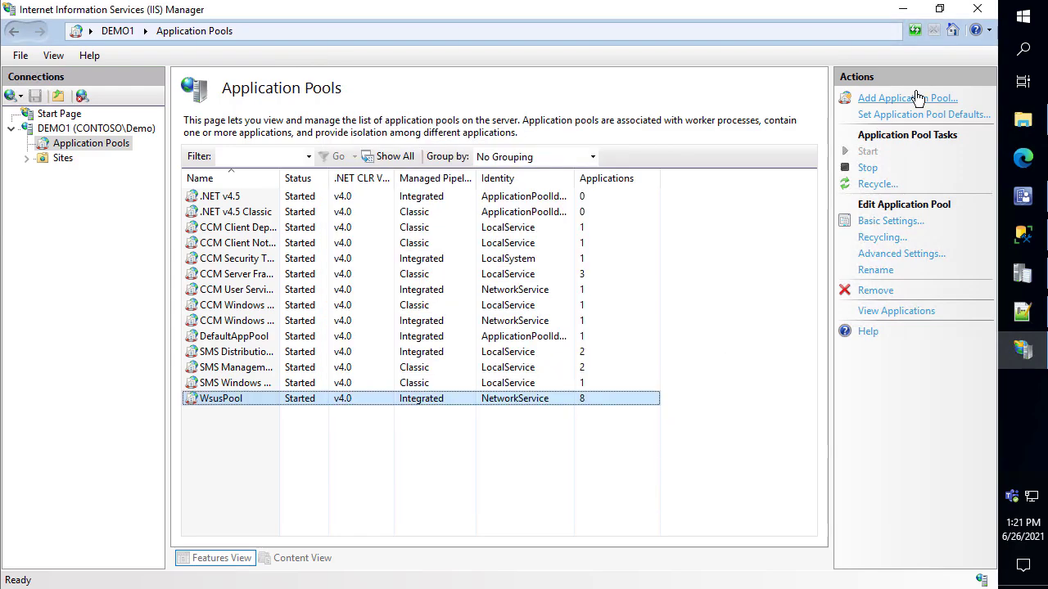
left_click(901, 12)
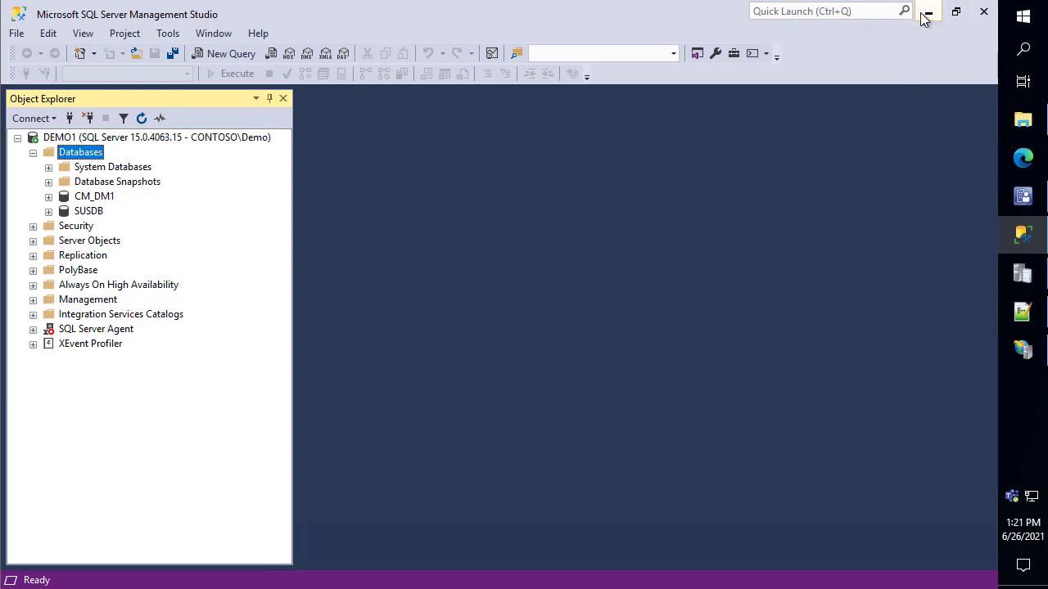
Bring up WCM.log in the trace log viewer, snapped to the right half and widened
left_click(928, 11)
left_click(1022, 275)
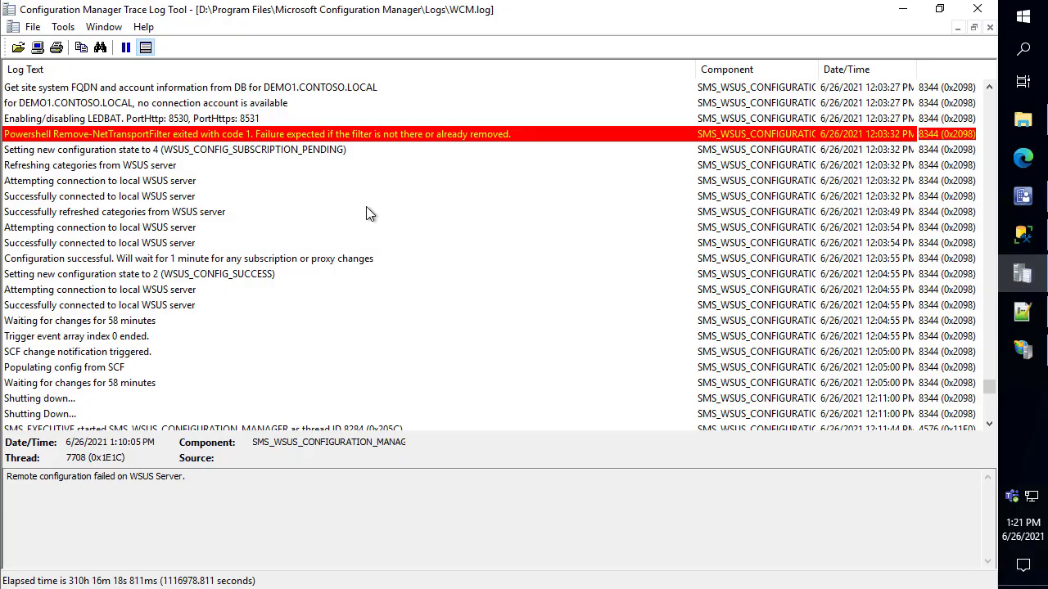
key("super+Down")
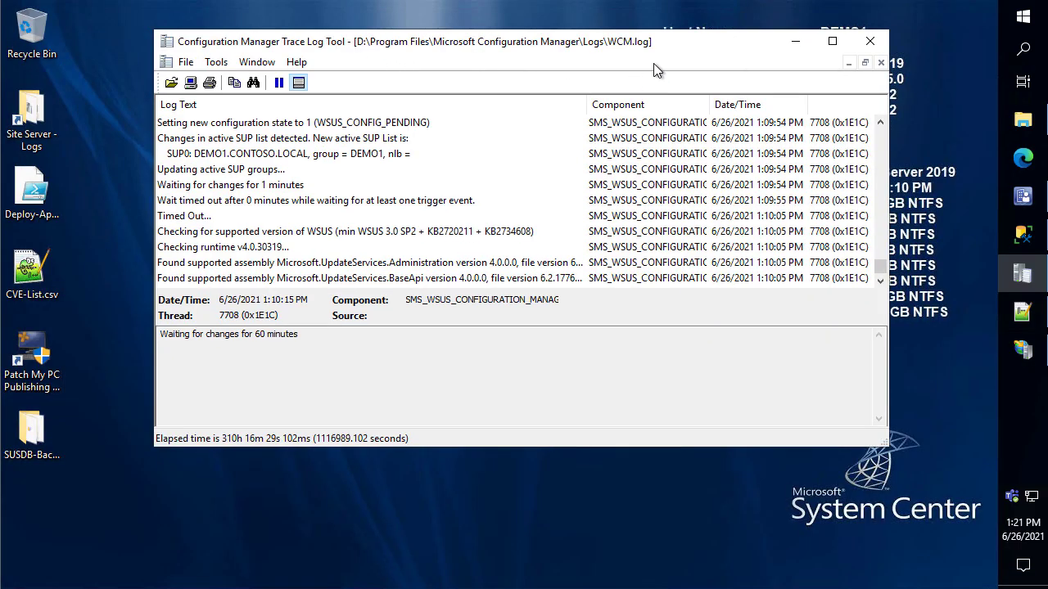
key("super+Right")
key("Escape")
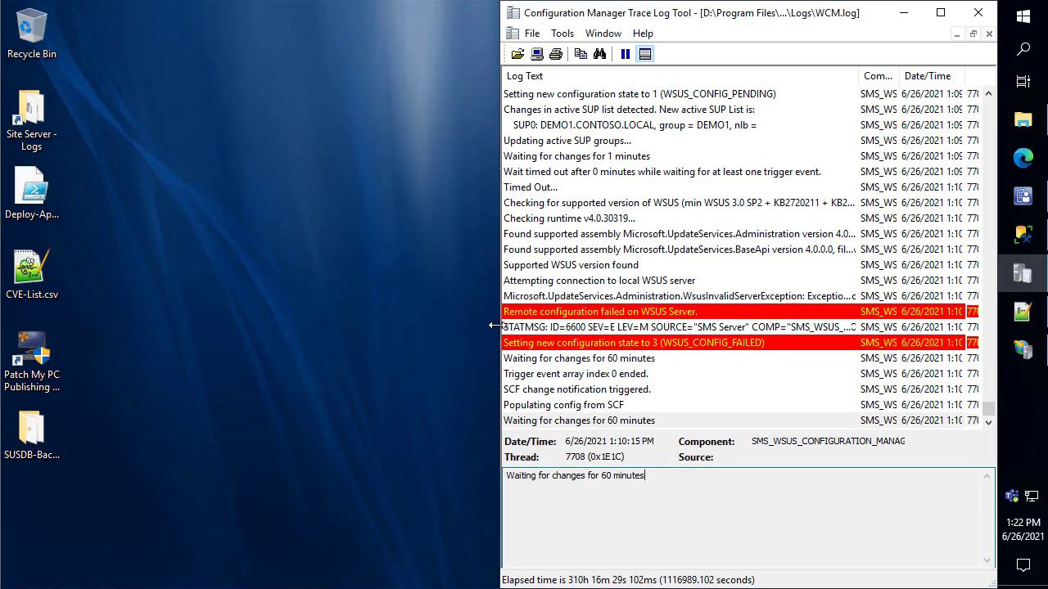
left_click_drag(465, 322, 164, 304)
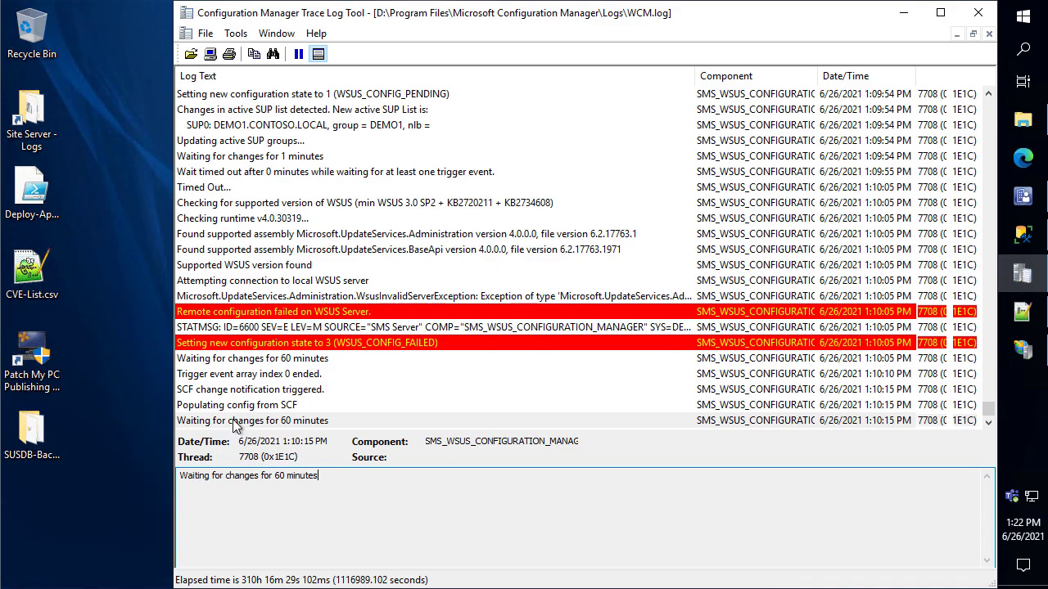
Inspect the WSUS_CONFIG_FAILED entries in WCM.log, then switch to the Configuration Manager console
left_click(338, 344)
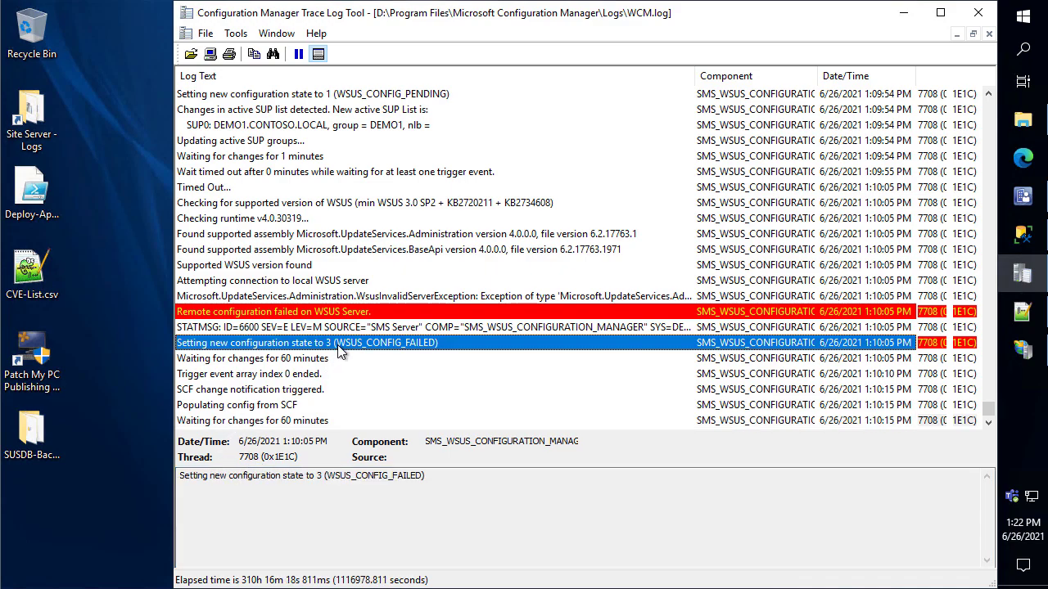
left_click(340, 354)
key("Down")
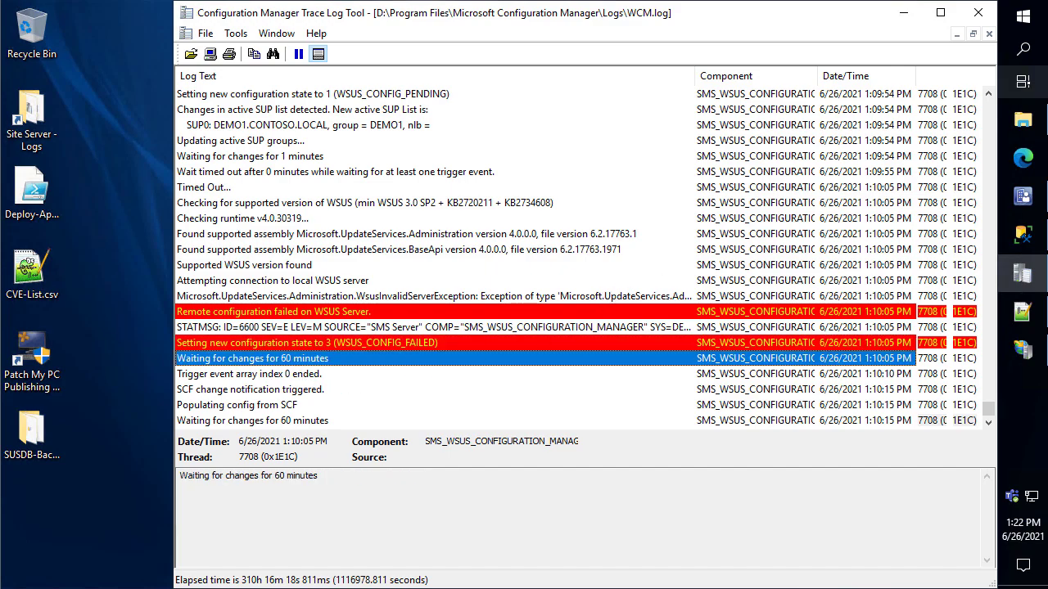
left_click(1024, 198)
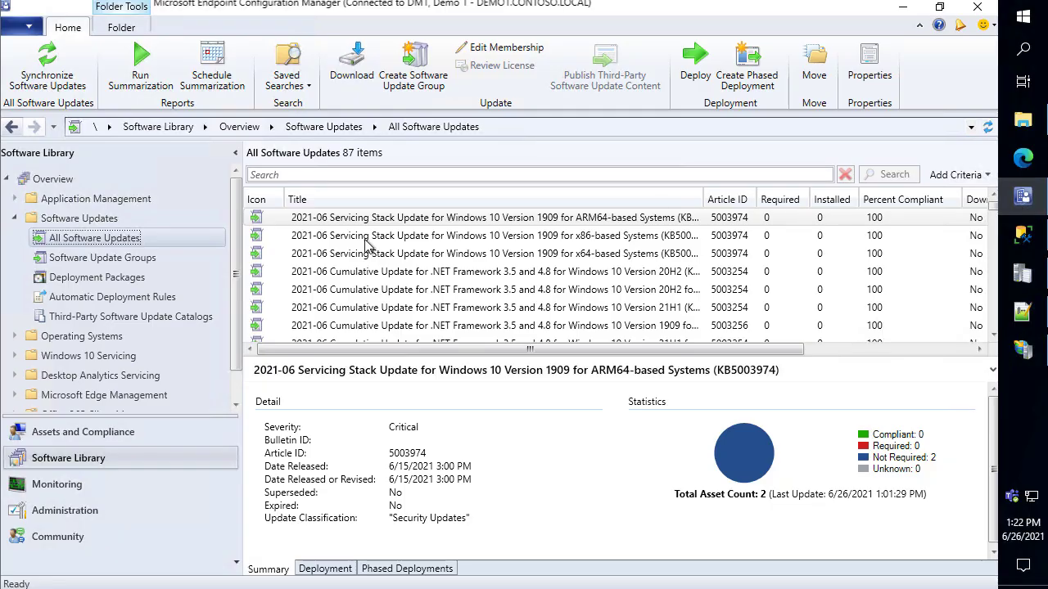
Browse Monitoring's Distribution Status and Administration's Site Configuration overviews
left_click(133, 487)
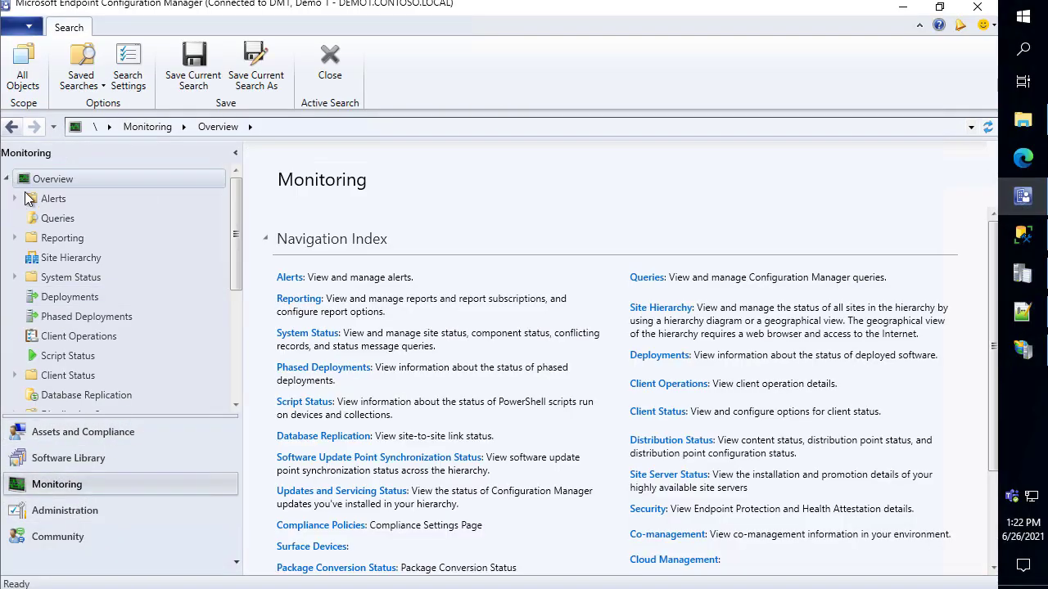
scroll(82, 315, "down", 2)
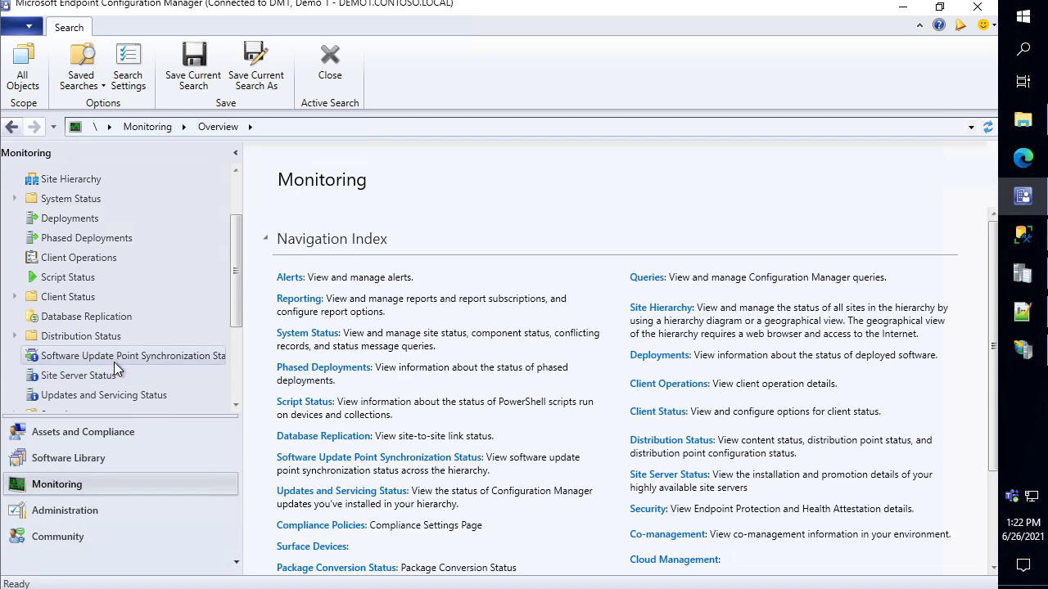
scroll(92, 240, "down", 1)
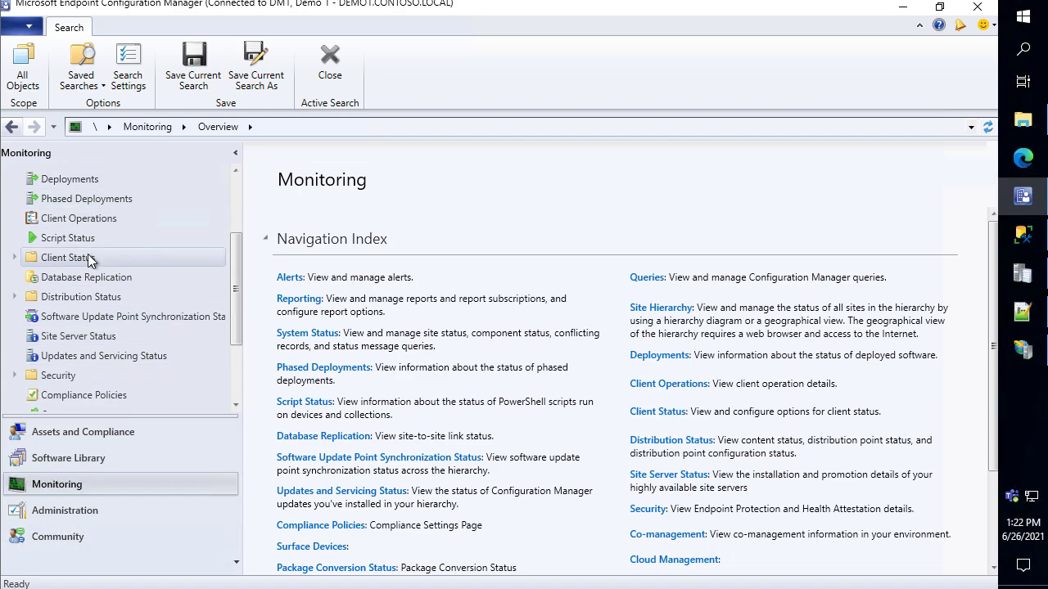
left_click(90, 297)
scroll(69, 286, "down", 2)
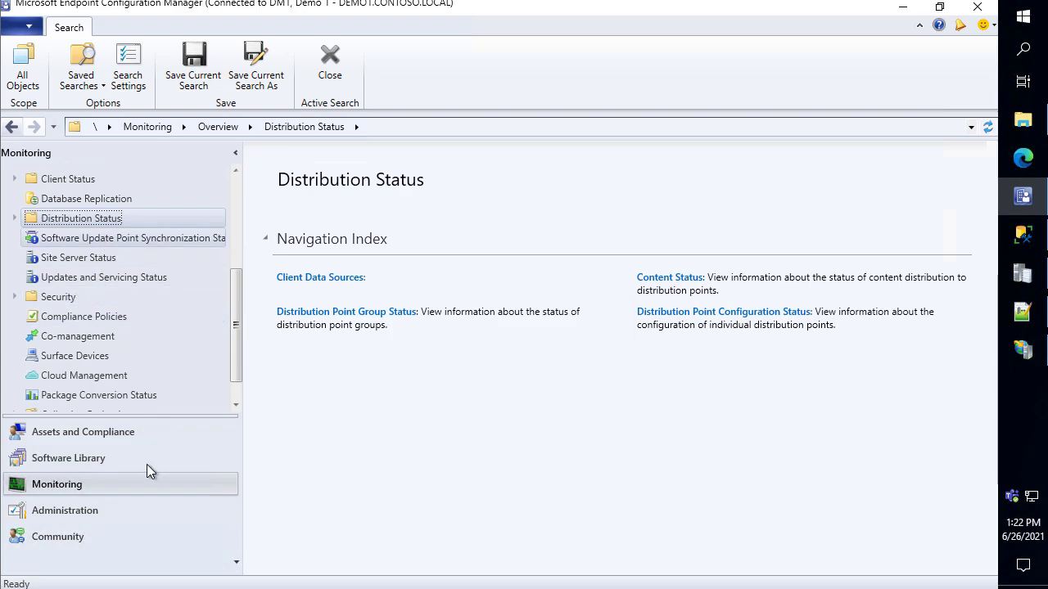
left_click(109, 515)
left_click(84, 259)
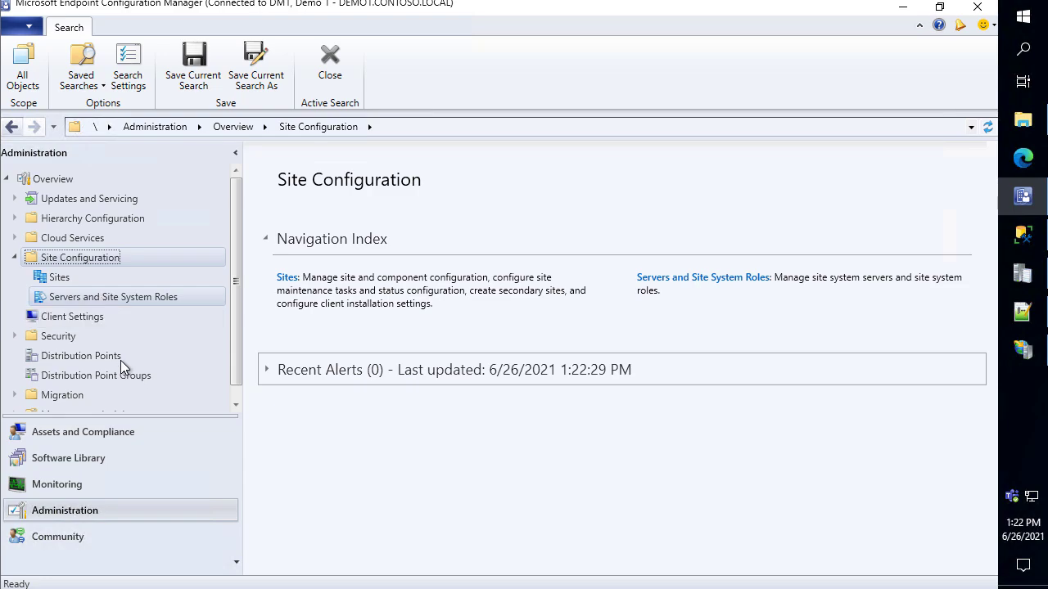
left_click(103, 487)
Show Monitoring > System Status > Component Status and open the ribbon's Start tool list
scroll(66, 270, "up", 2)
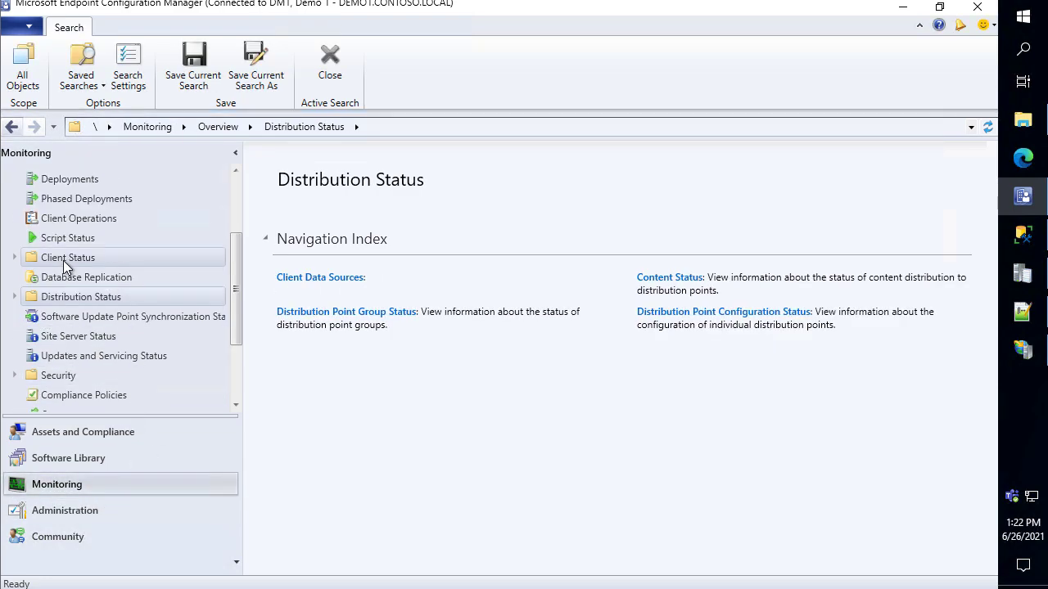
scroll(65, 270, "up", 1)
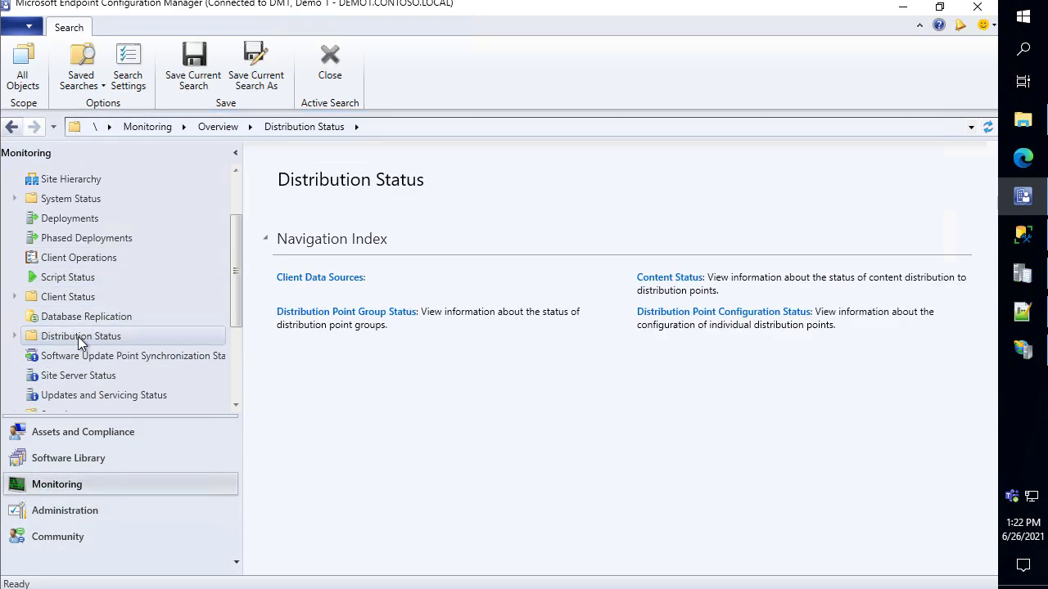
scroll(87, 246, "up", 2)
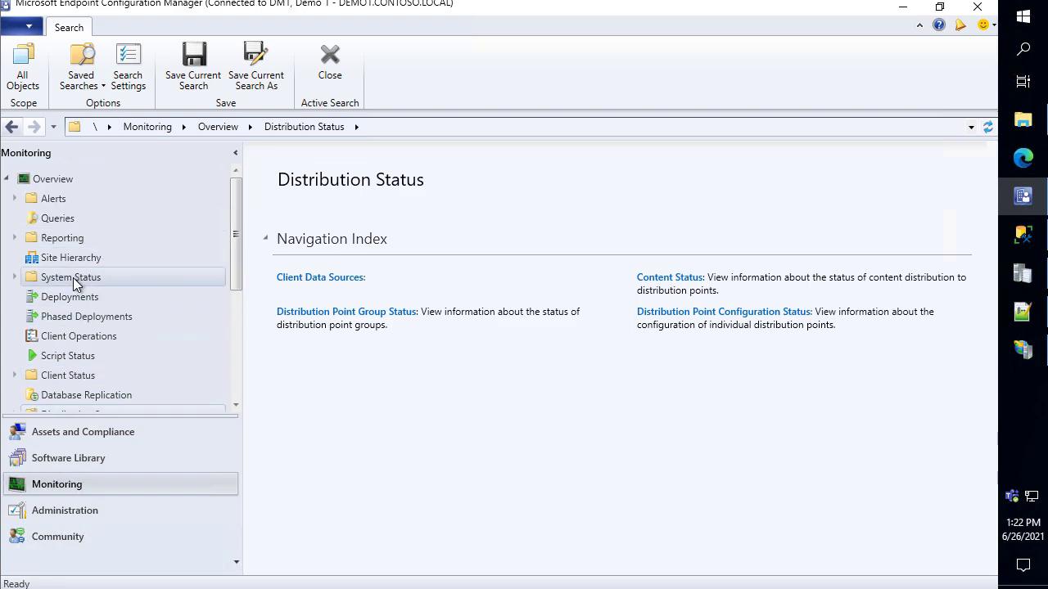
left_click(73, 278)
left_click(77, 320)
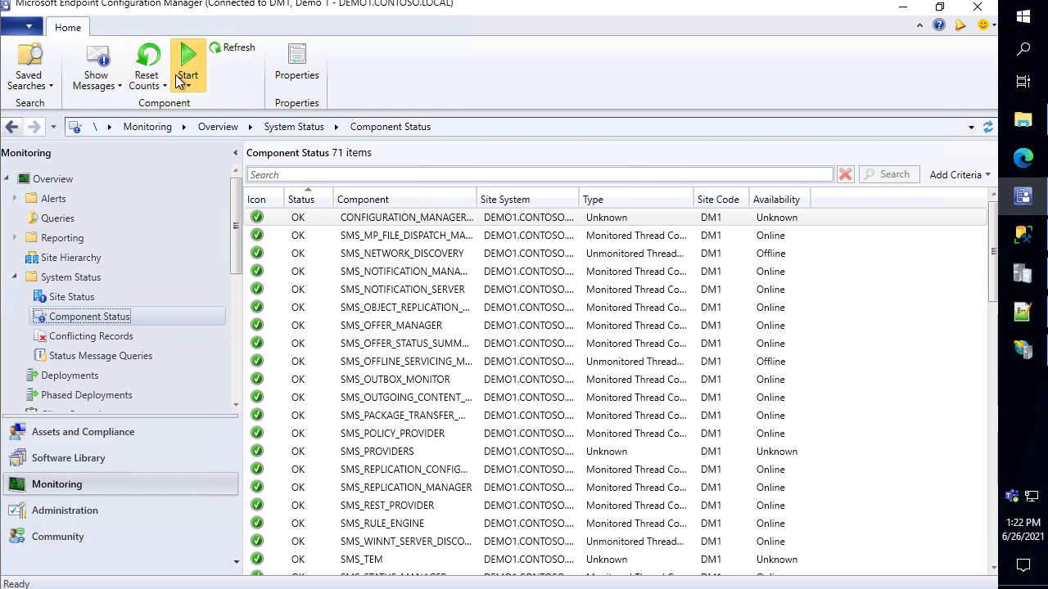
left_click(178, 82)
In Service Manager, expand DM1 Components and query SMS_WSUS_CONFIGURATION_MANAGER's status
left_click(158, 118)
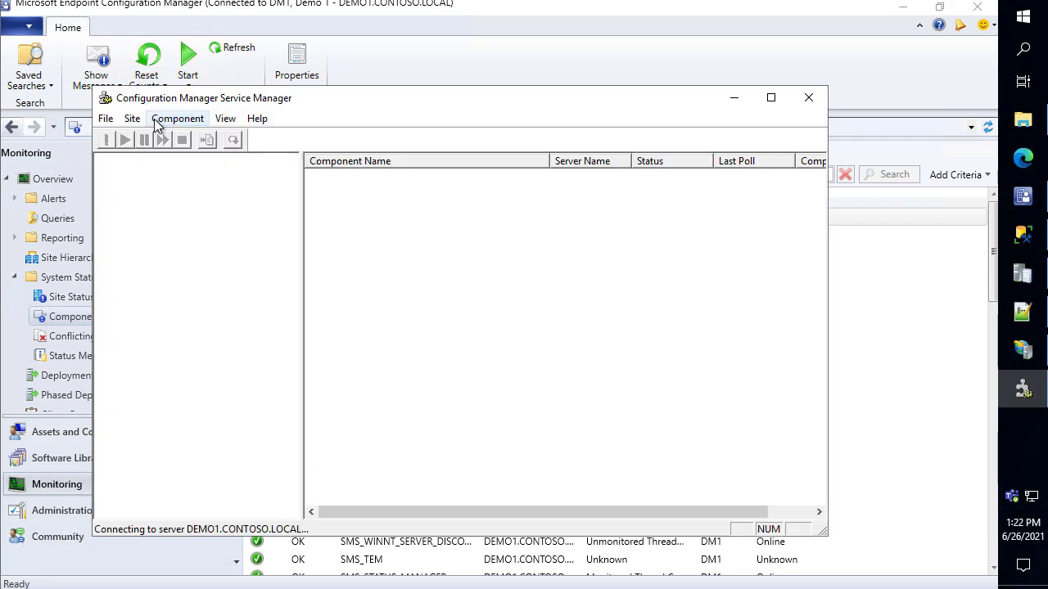
left_click(902, 7)
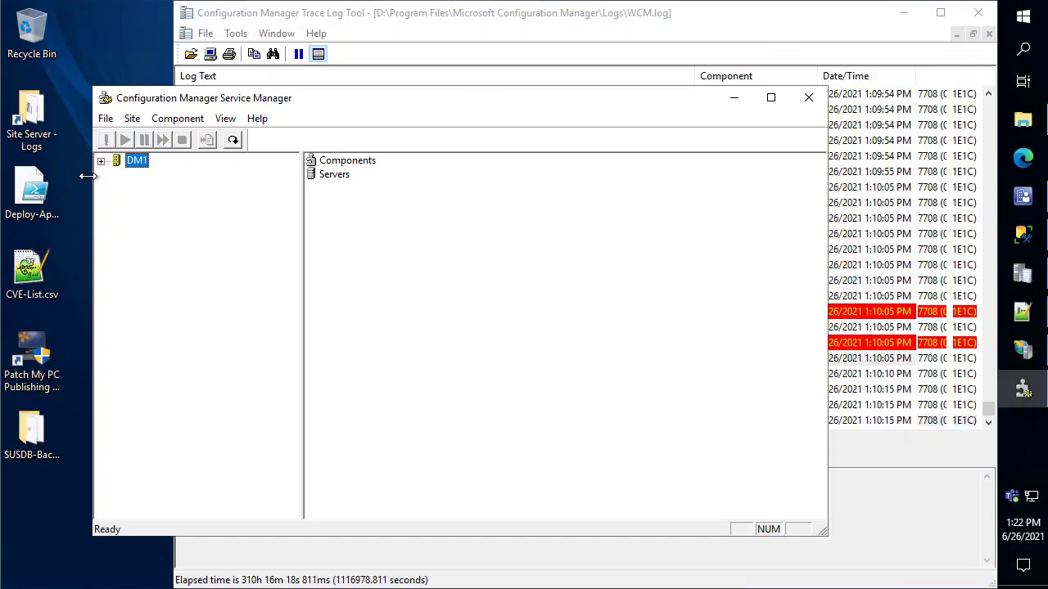
double_click(141, 162)
double_click(156, 177)
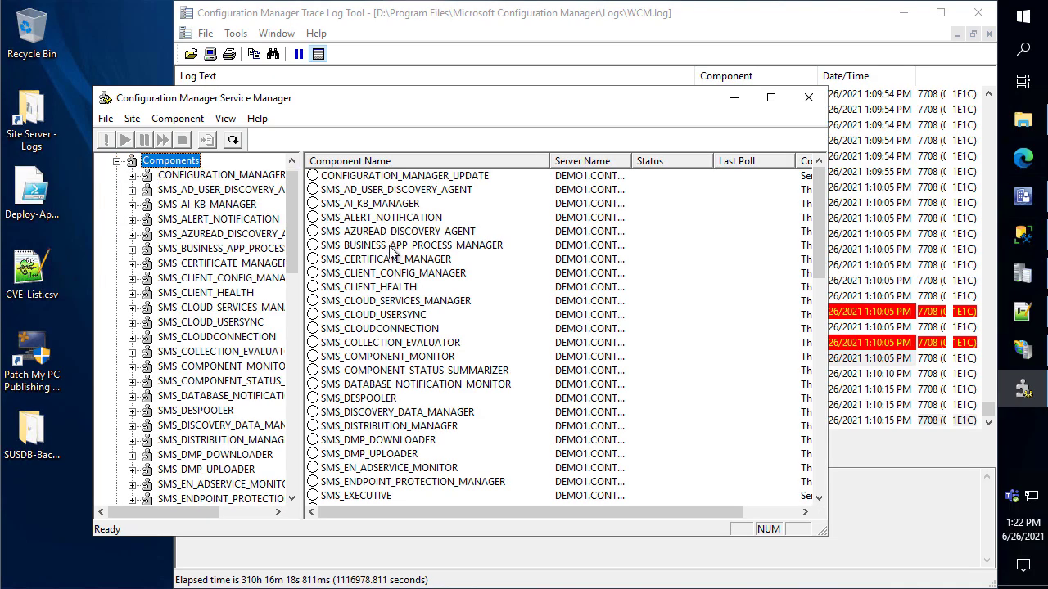
scroll(417, 363, "down", 10)
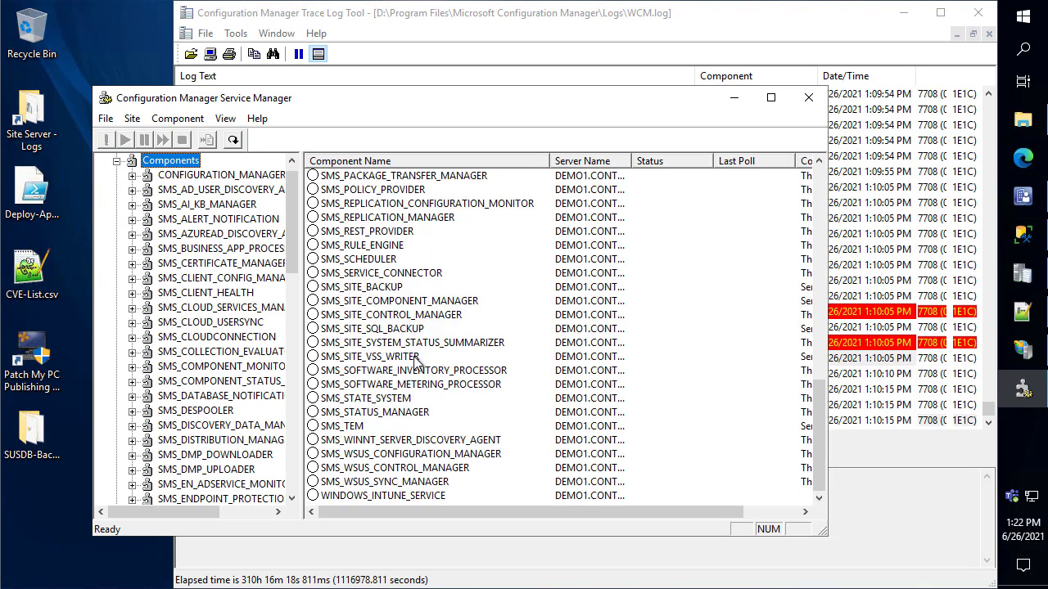
left_click(433, 455)
right_click(442, 464)
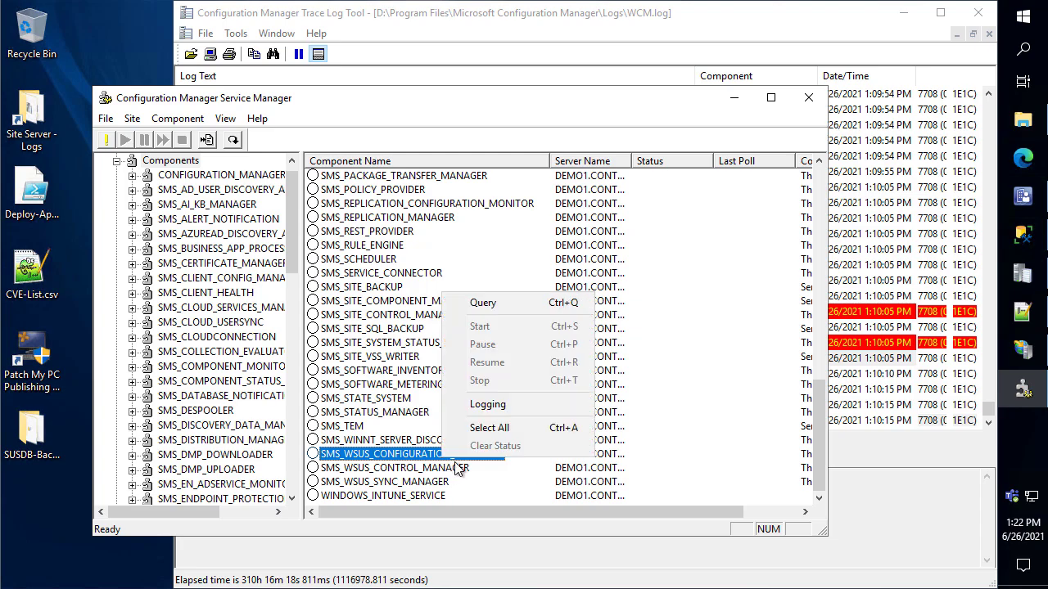
left_click(491, 302)
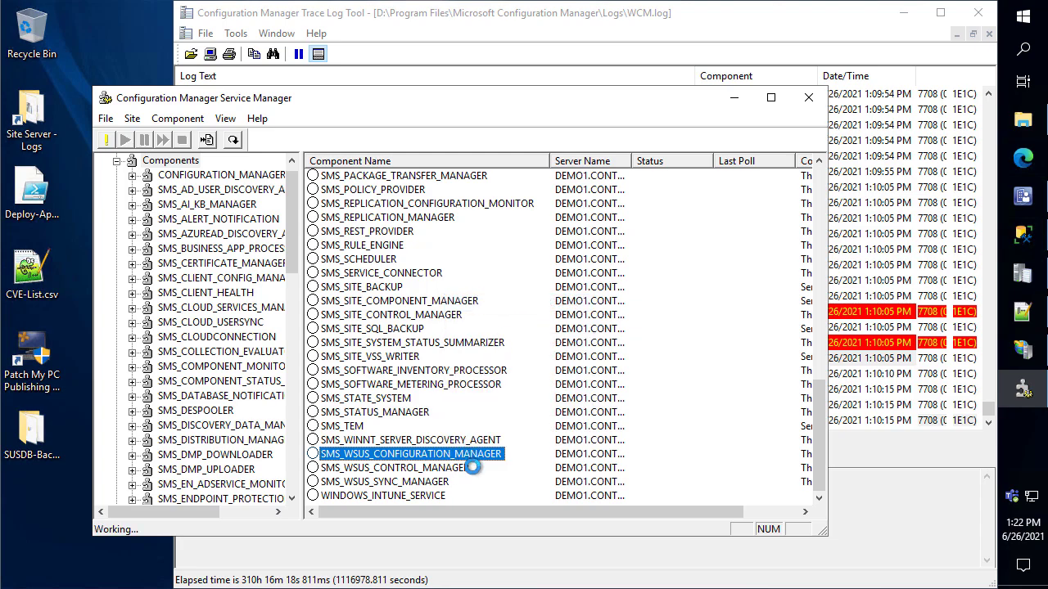
Stop SMS_WSUS_CONFIGURATION_MANAGER and check the latest WCM.log entry
right_click(397, 463)
left_click(382, 458)
right_click(382, 459)
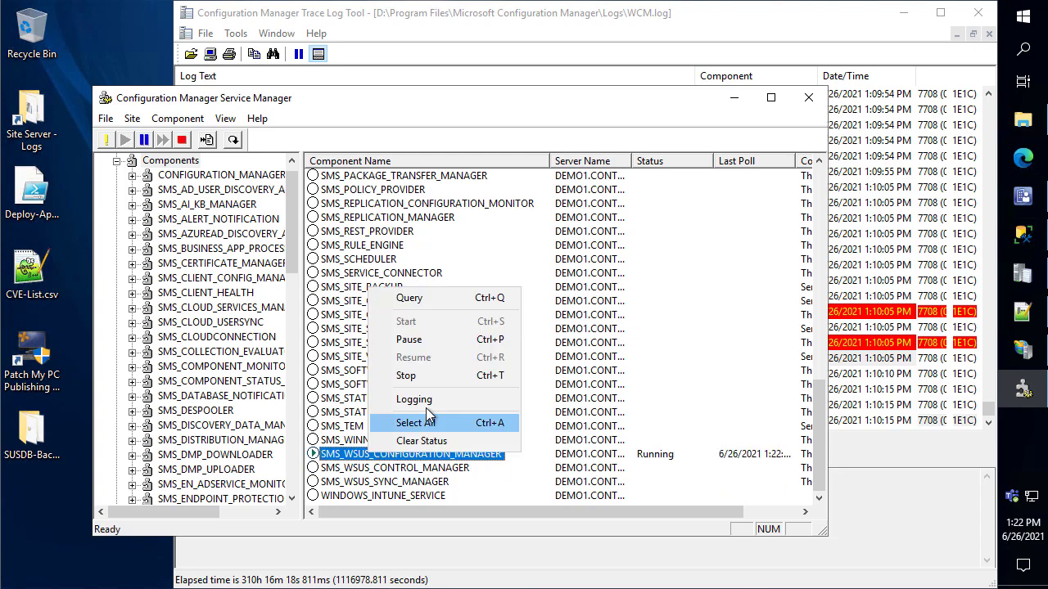
left_click(426, 378)
left_click(882, 520)
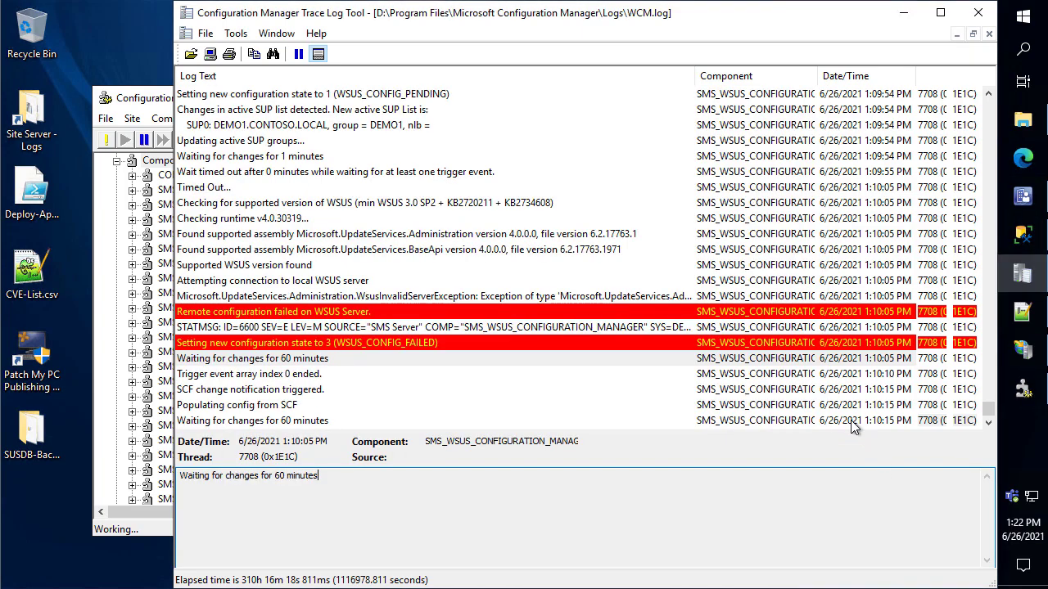
left_click(540, 315)
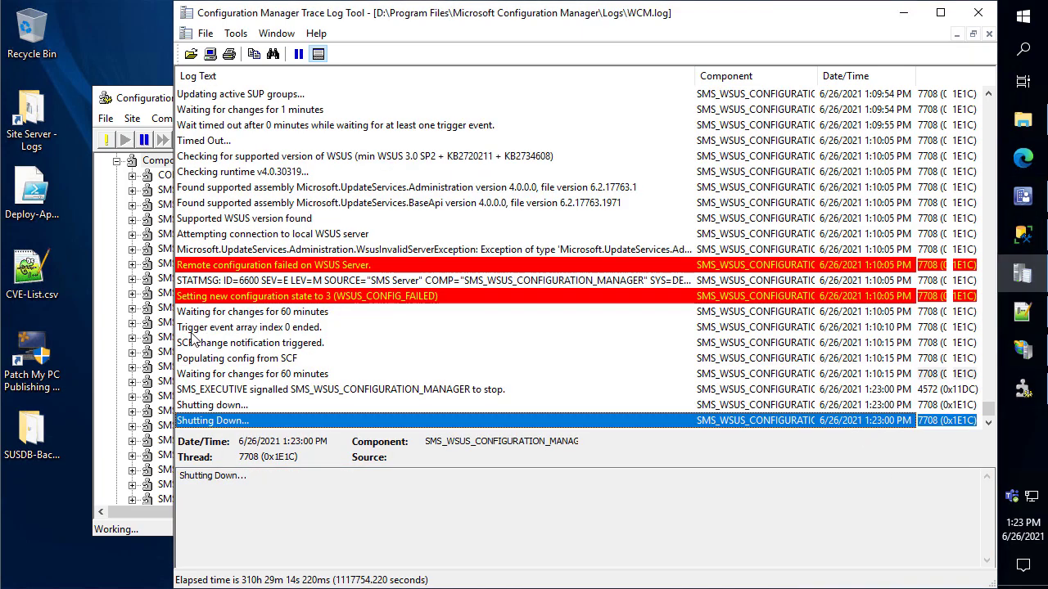
left_click_drag(174, 332, 361, 335)
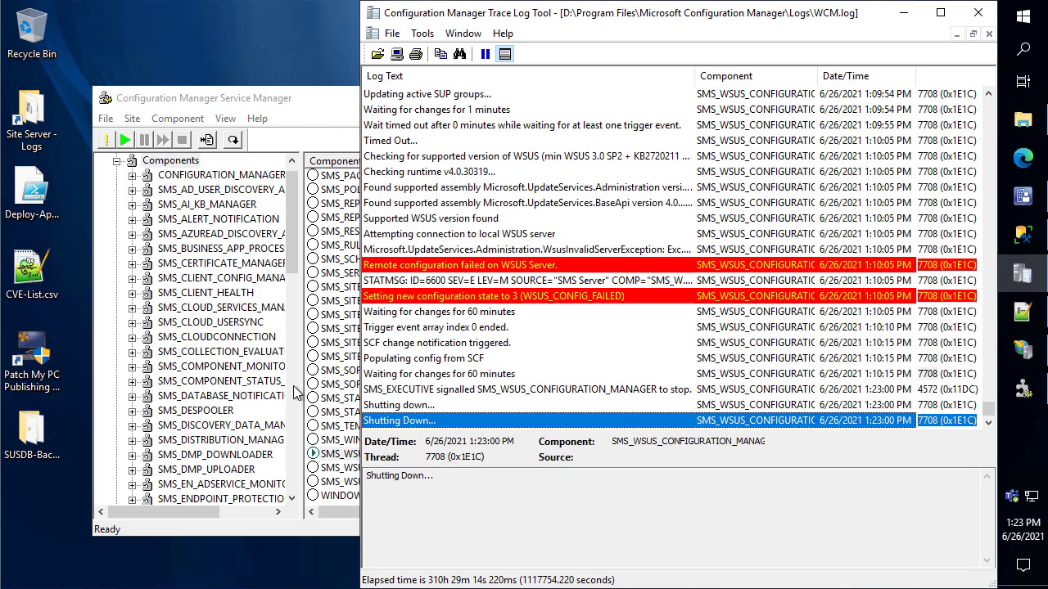
Query to confirm the component stopped, start it again, and maximise the WCM.log trace window
right_click(348, 456)
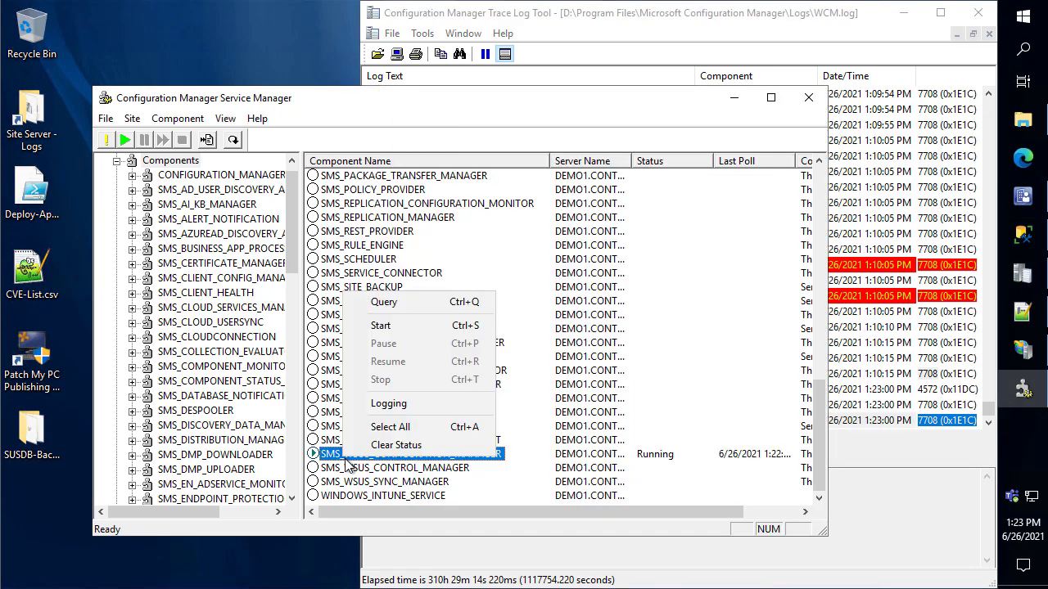
left_click(381, 303)
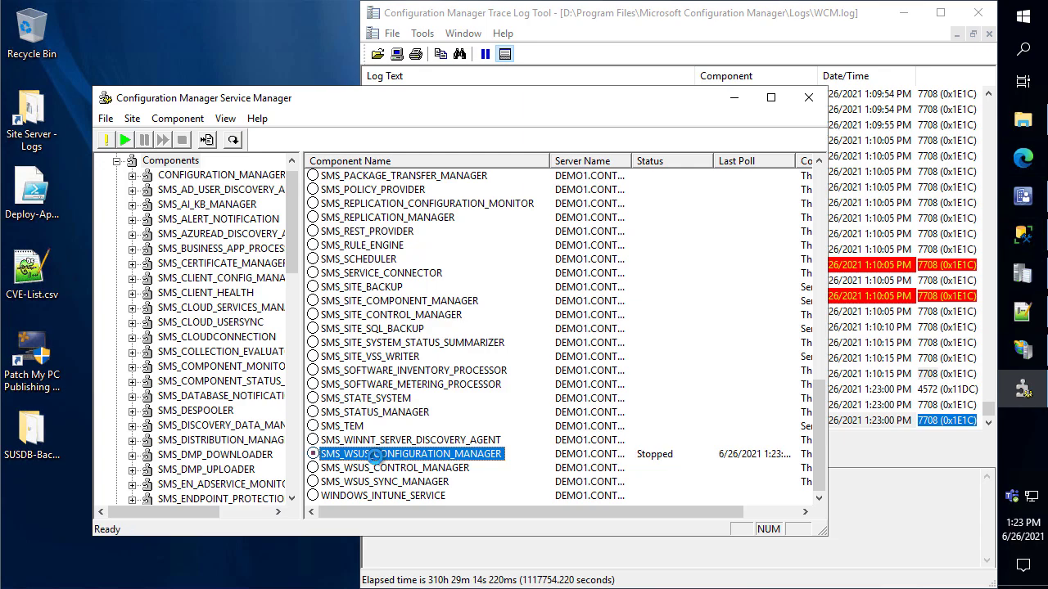
right_click(375, 456)
left_click(419, 325)
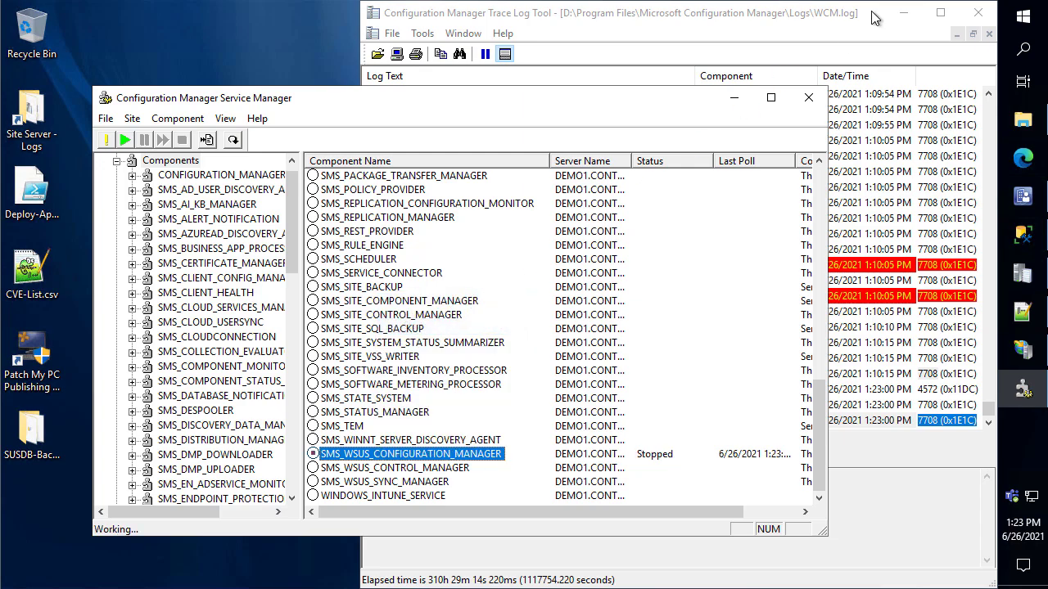
left_click(921, 13)
left_click(941, 13)
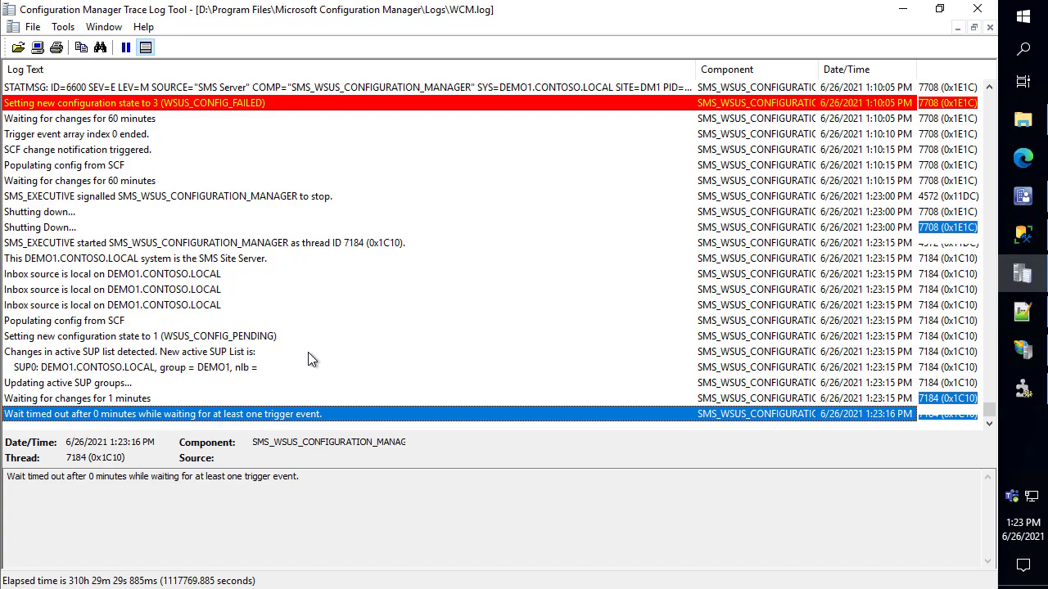
Launch Windows Server Update Services elevated via a 'wsu' search and dismiss its configuration wizard
left_click(1023, 30)
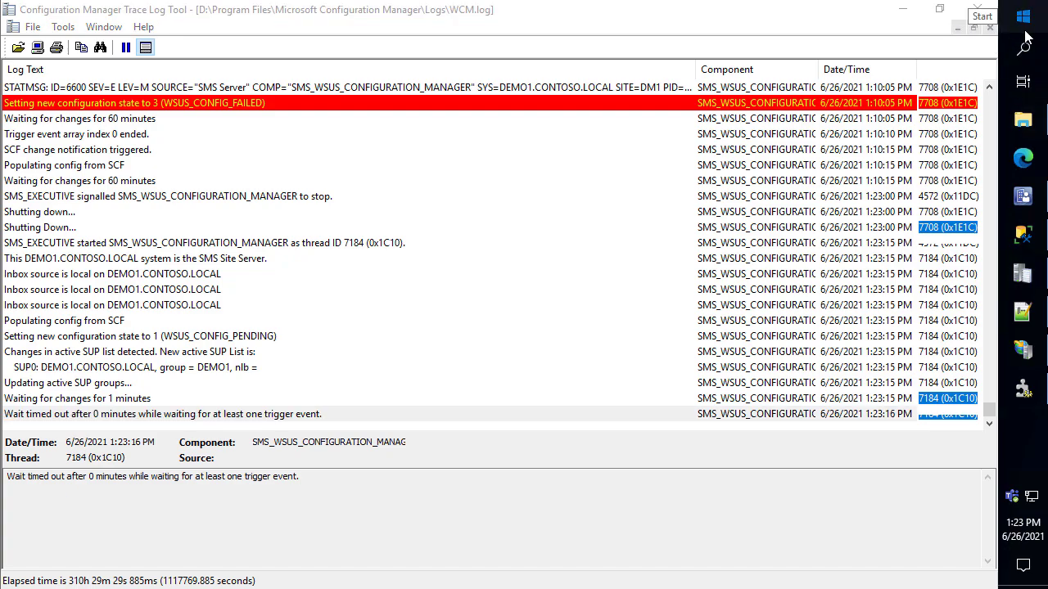
type("wsus")
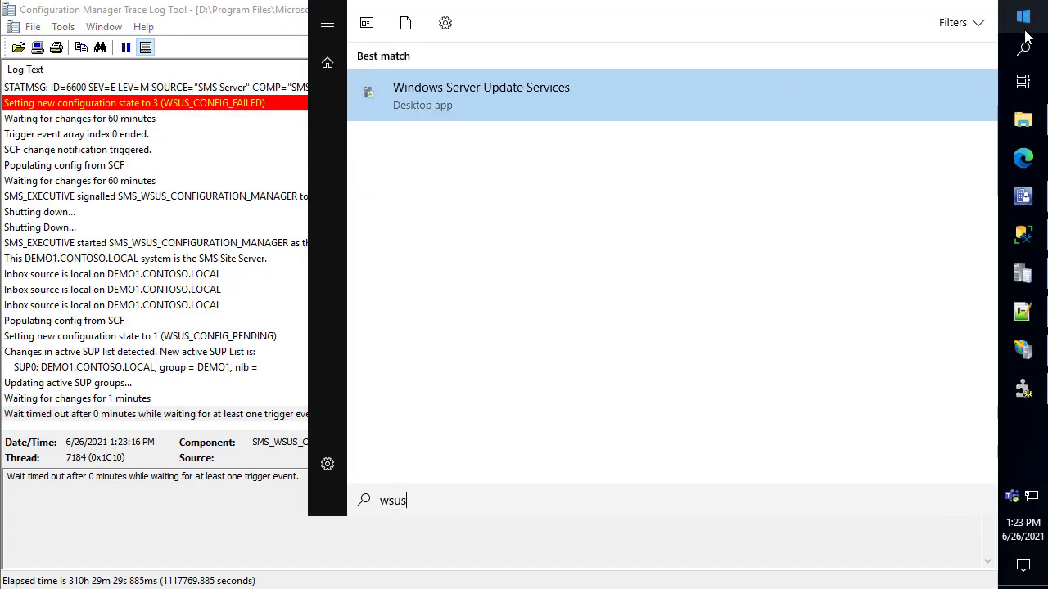
key("Return")
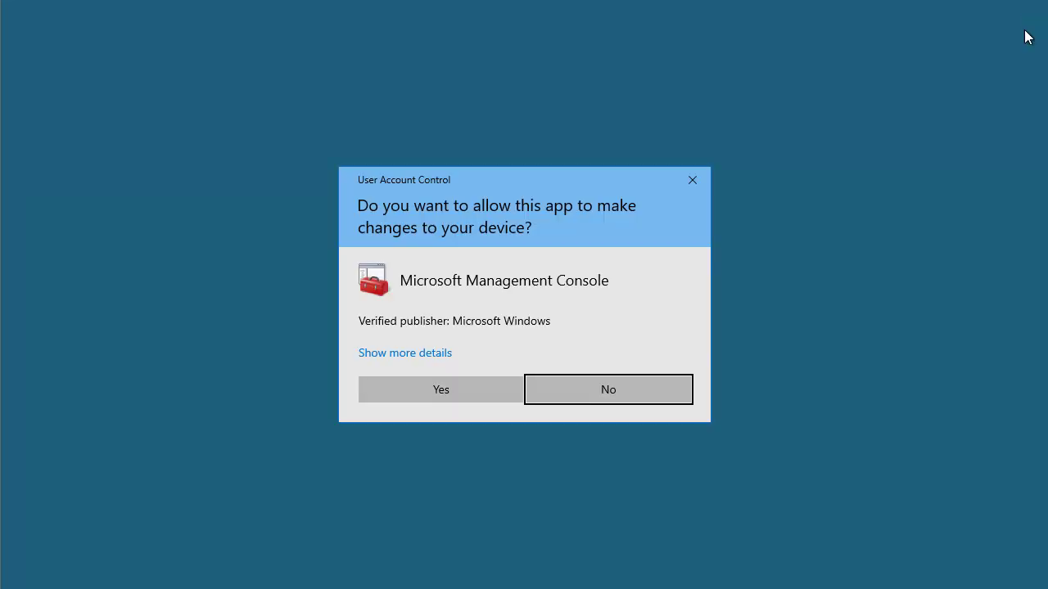
key("Left")
key("Return")
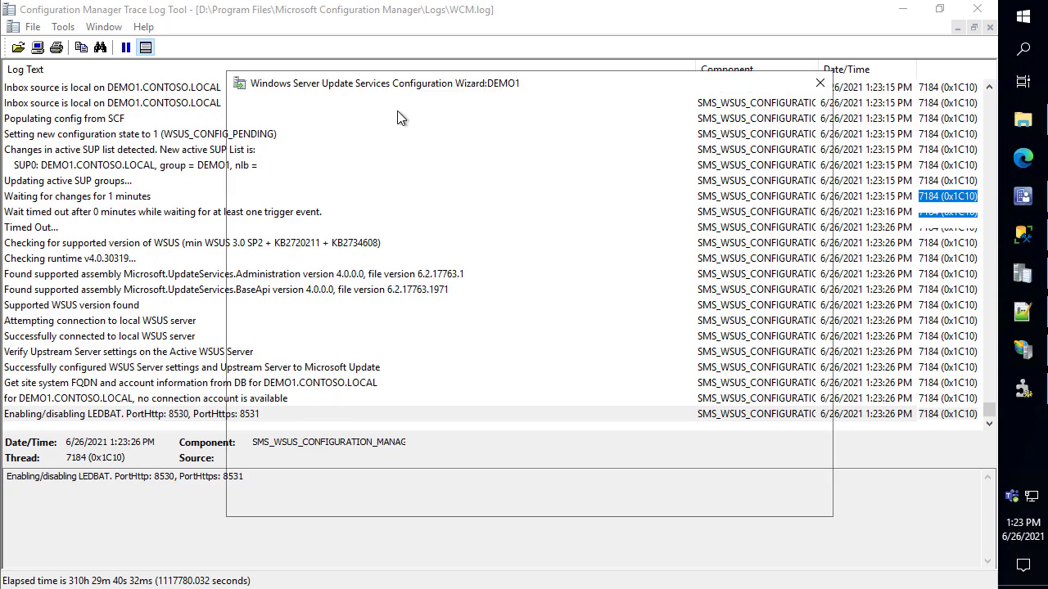
left_click(785, 498)
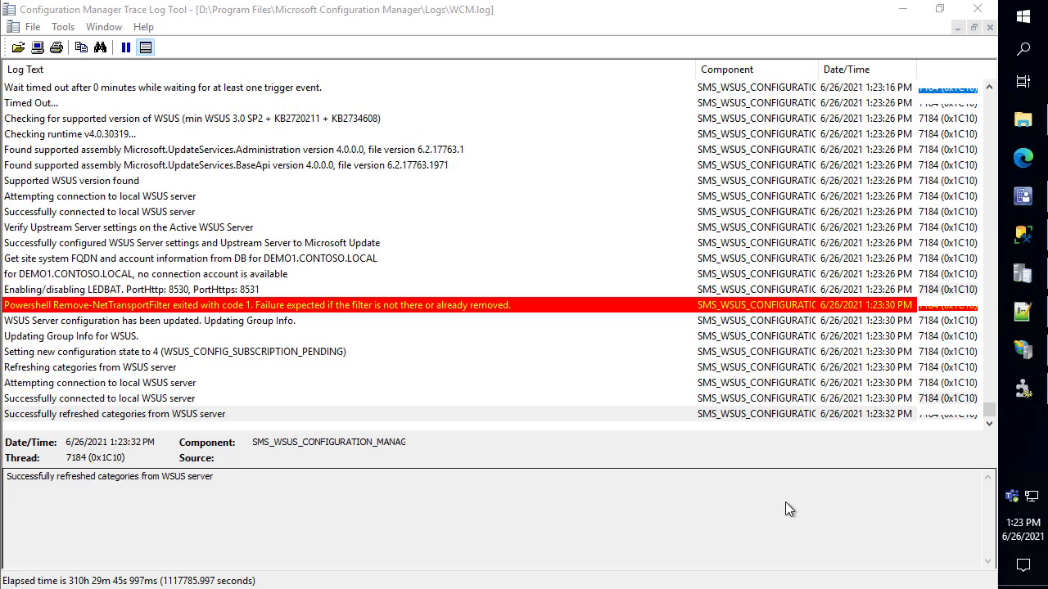
Review Options > Products and Classifications and cancel without changing products
left_click(74, 235)
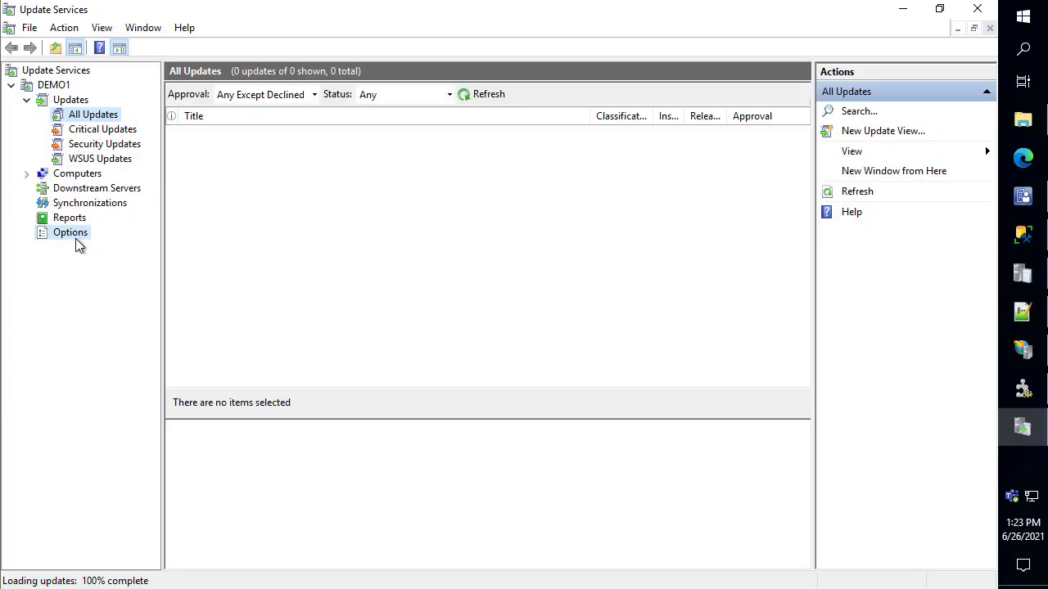
left_click(324, 221)
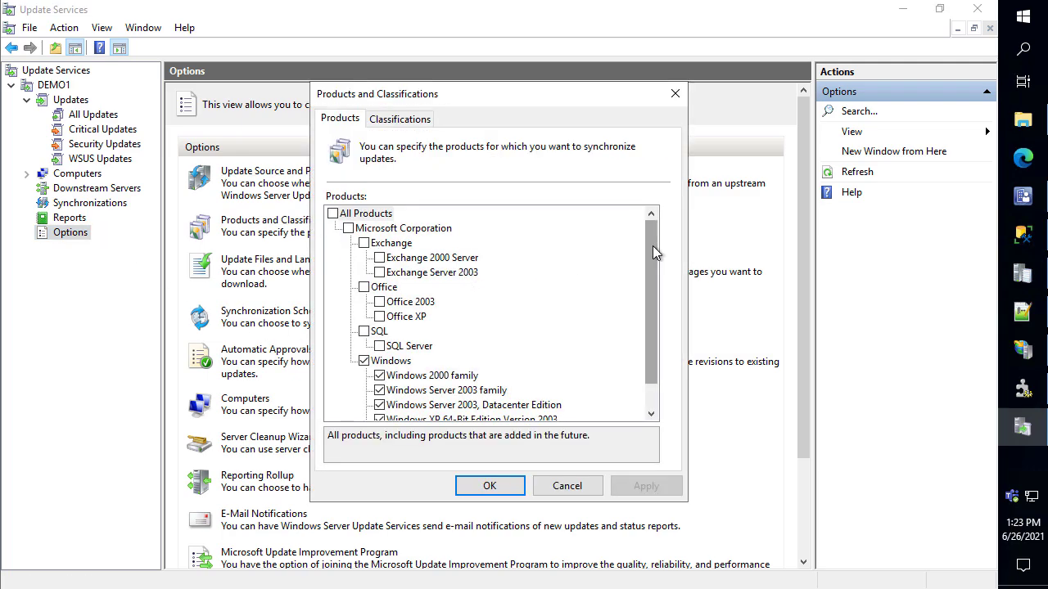
left_click_drag(653, 245, 647, 193)
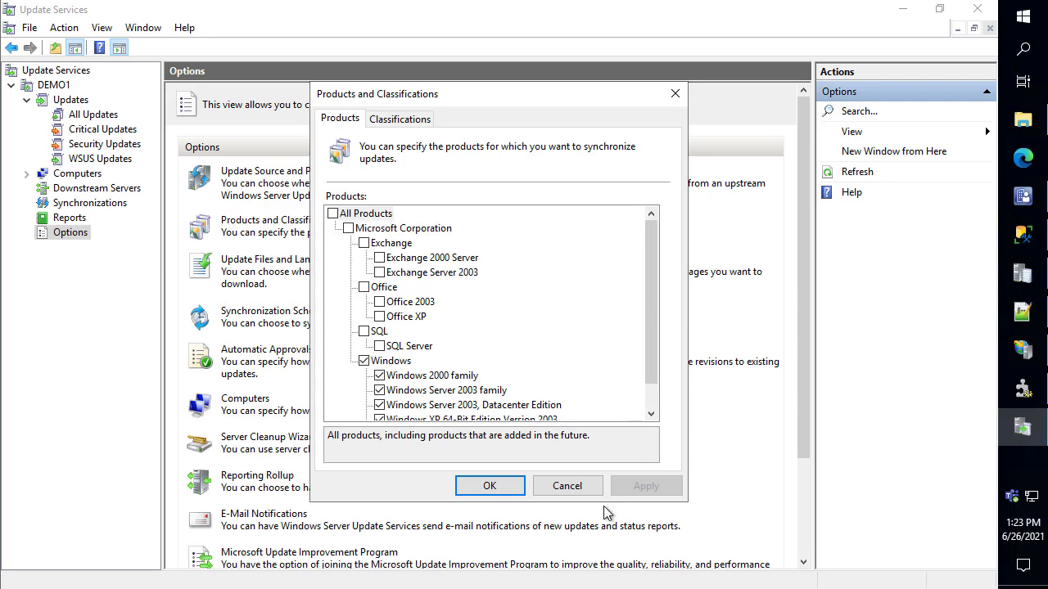
left_click(567, 486)
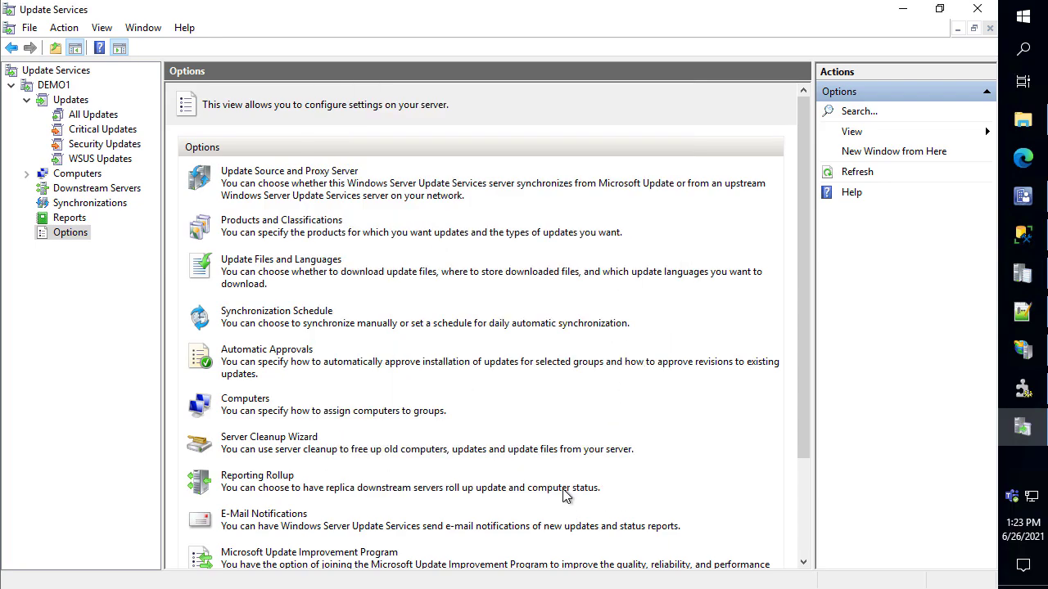
In WCM.log, review the Subscribed Update Categories entry and annotate the 'category not found on WSUS' line
left_click(903, 10)
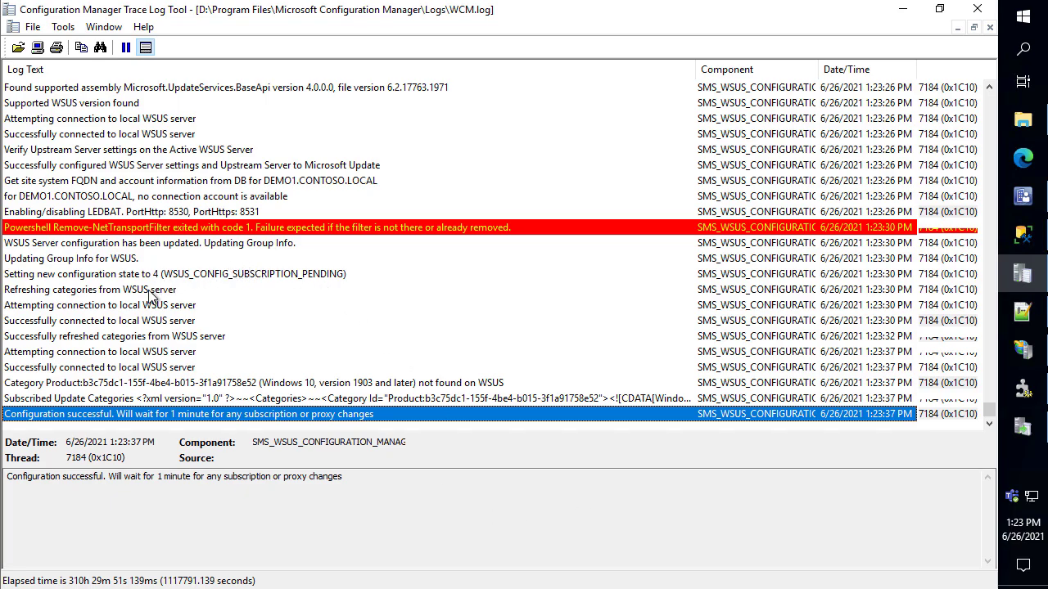
left_click(161, 406)
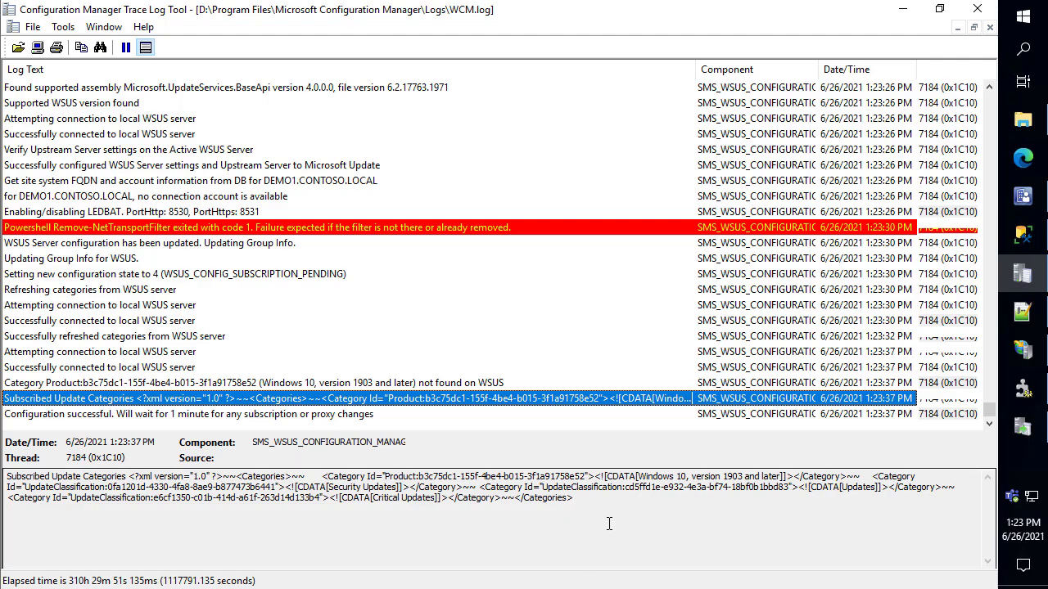
left_click(210, 382)
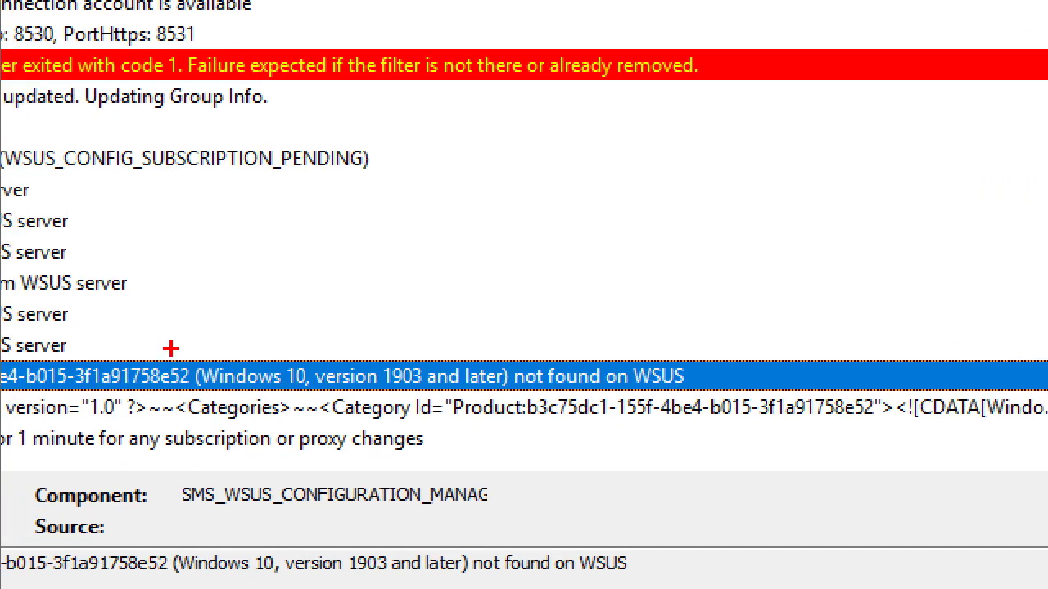
mouse_move(183, 355)
left_mouse_down()
mouse_move(303, 389)
mouse_move(511, 394)
left_mouse_up()
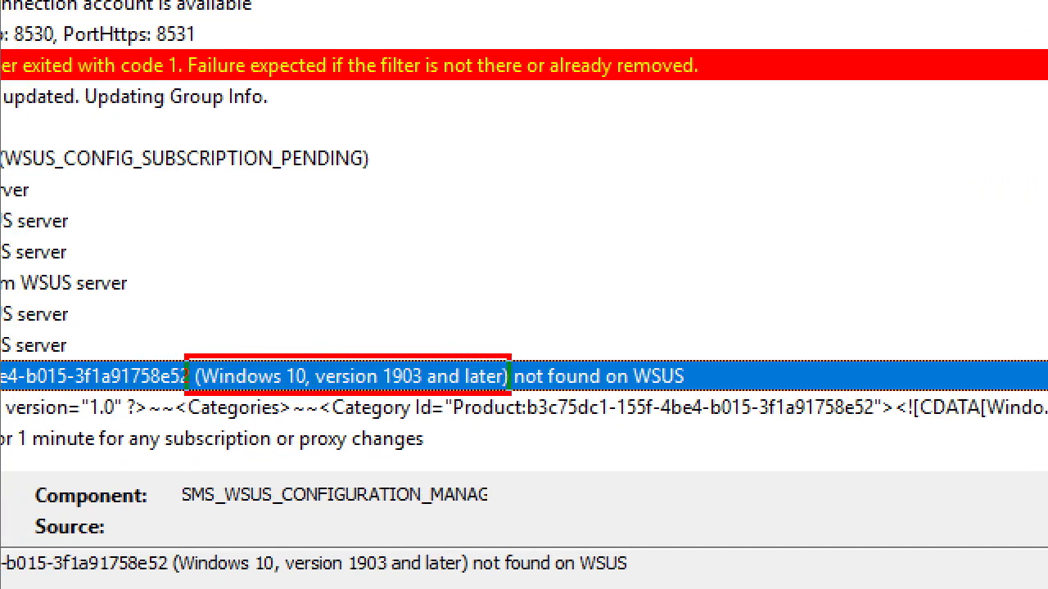
left_click_drag(558, 344, 598, 163)
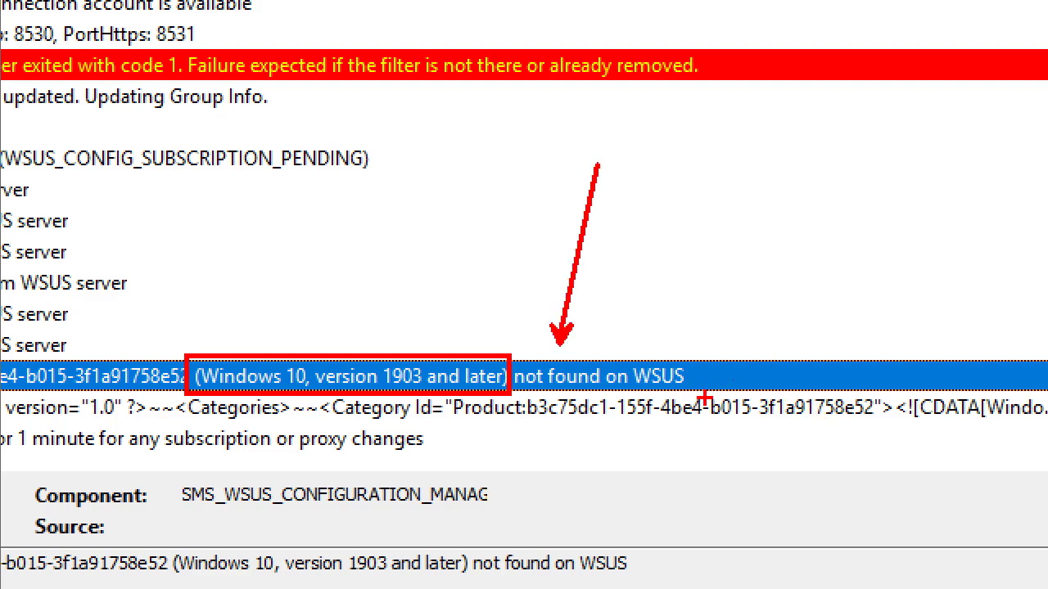
mouse_move(704, 399)
left_mouse_down()
mouse_move(617, 342)
mouse_move(621, 351)
left_mouse_up()
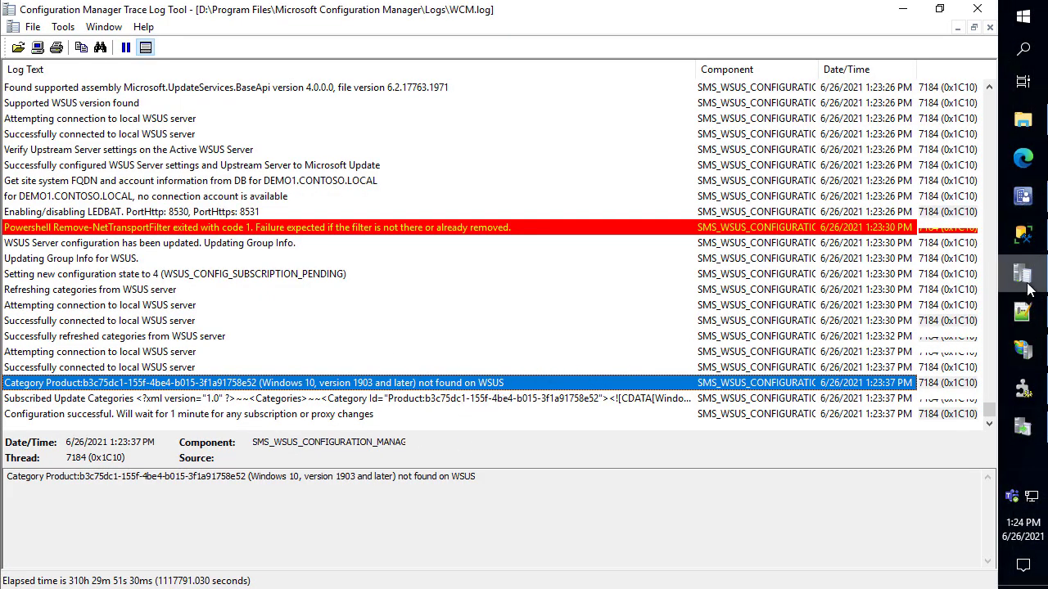
Review the Attempting connection and WSUS_CONFIG_SUCCESS entries, then recheck Subscribed Update Categories
left_click(300, 418)
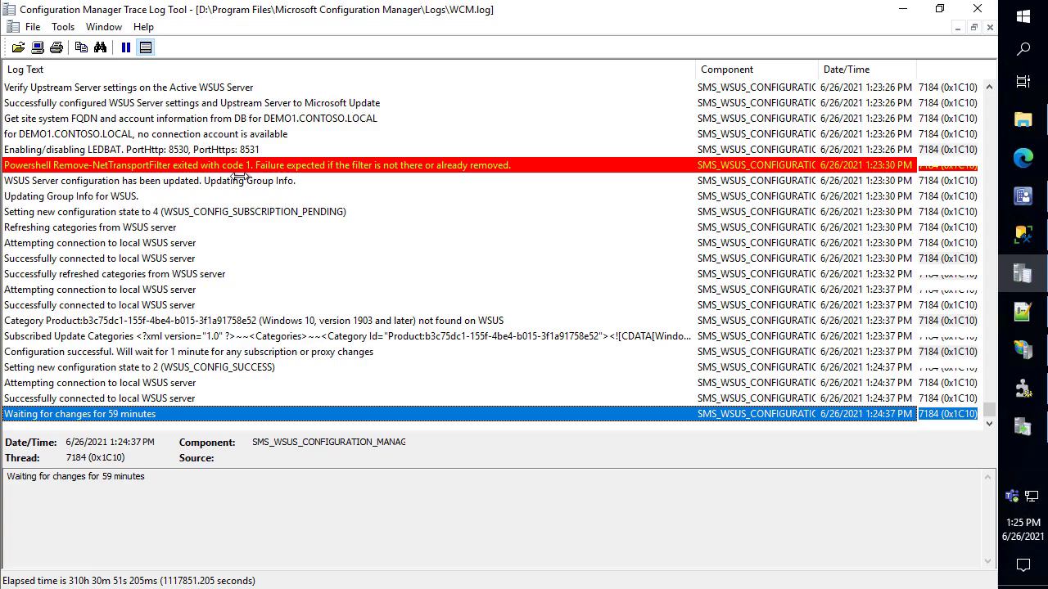
left_click(174, 385)
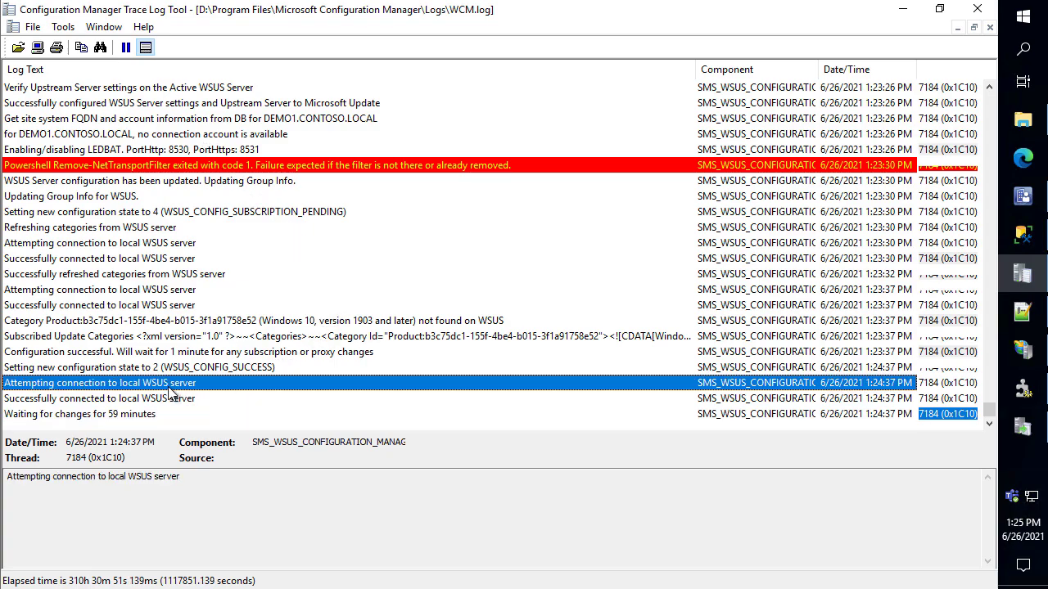
left_click(177, 369)
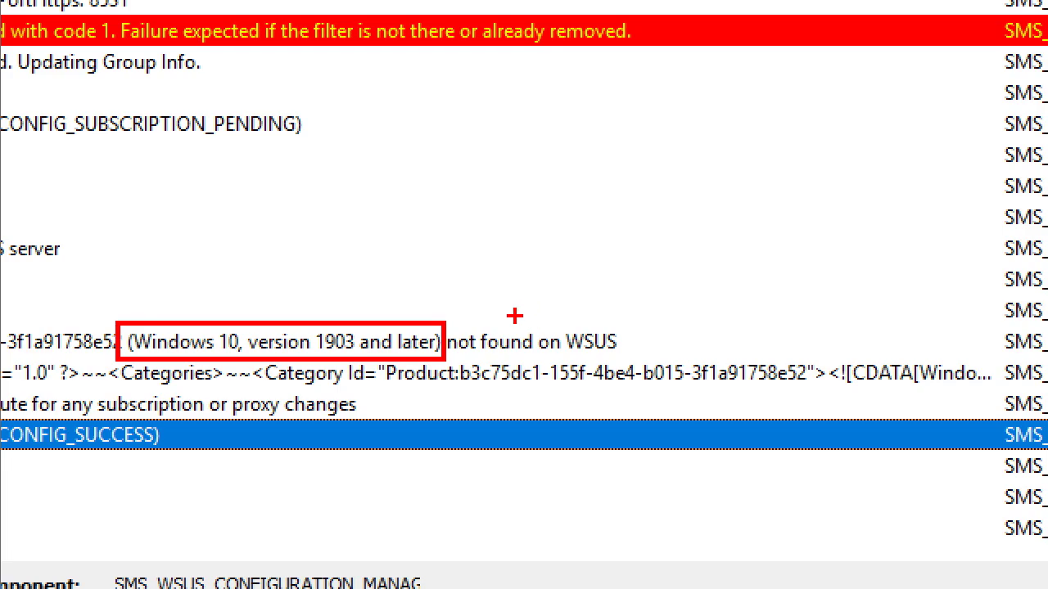
left_click_drag(514, 316, 600, 131)
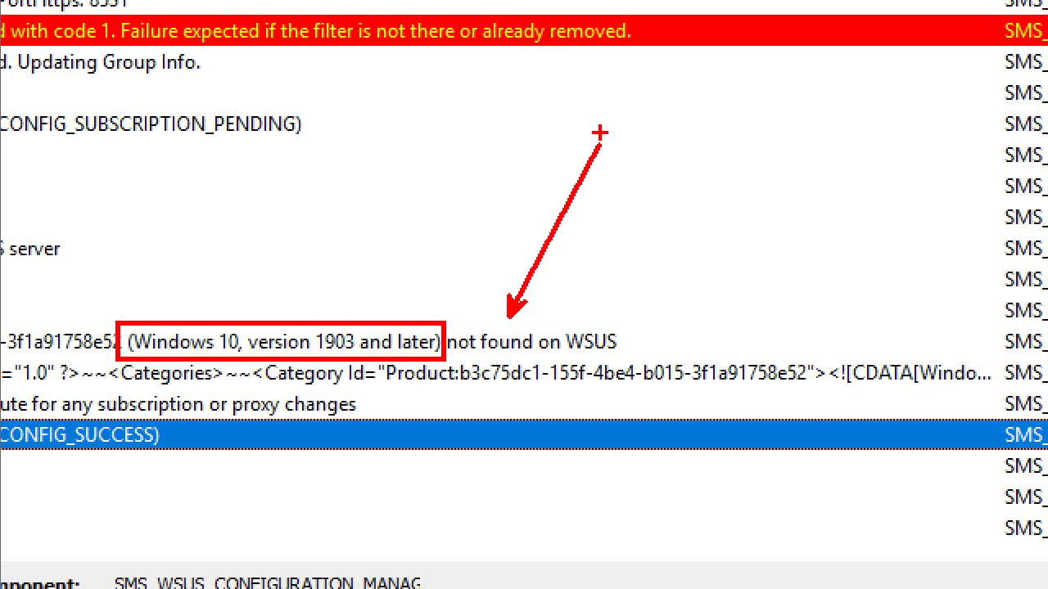
key("Escape")
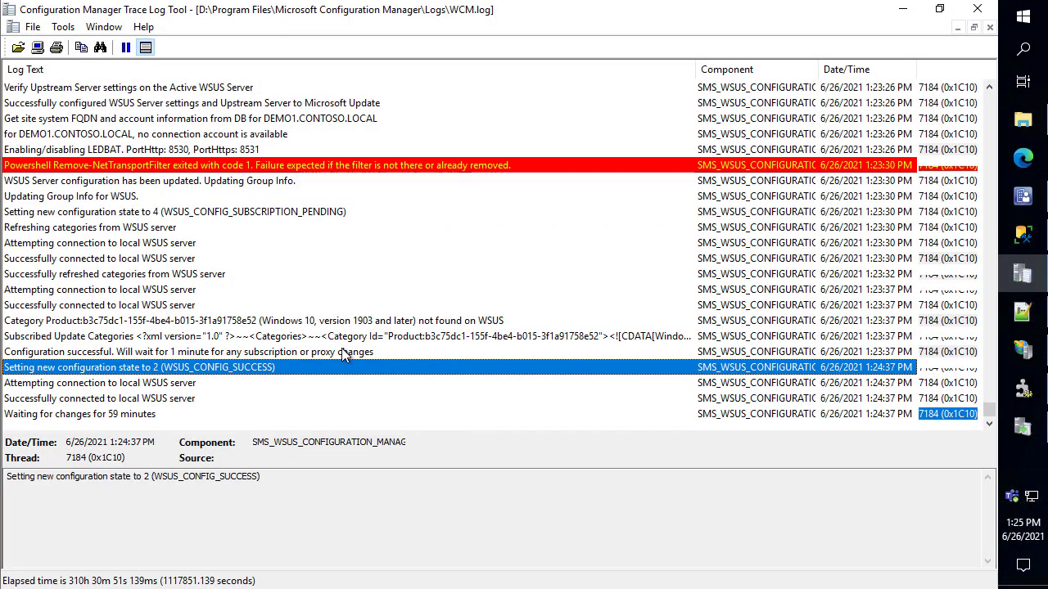
left_click(337, 338)
Inspect the Software Update Point's schedule and the Windows 10, version 1903 and later product, then cancel unchanged
left_click(1023, 197)
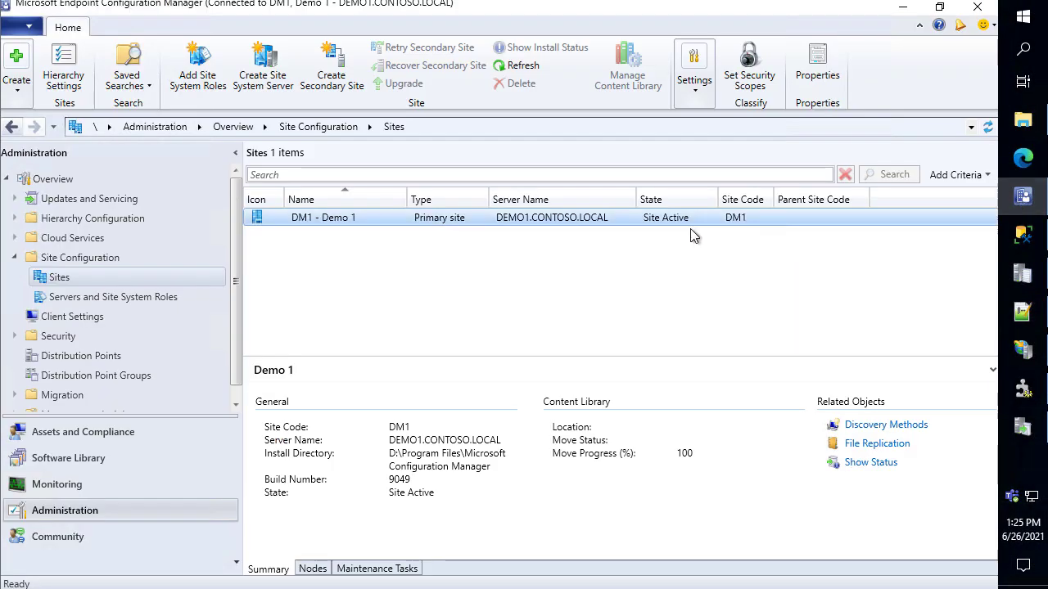
right_click(361, 218)
mouse_move(331, 434)
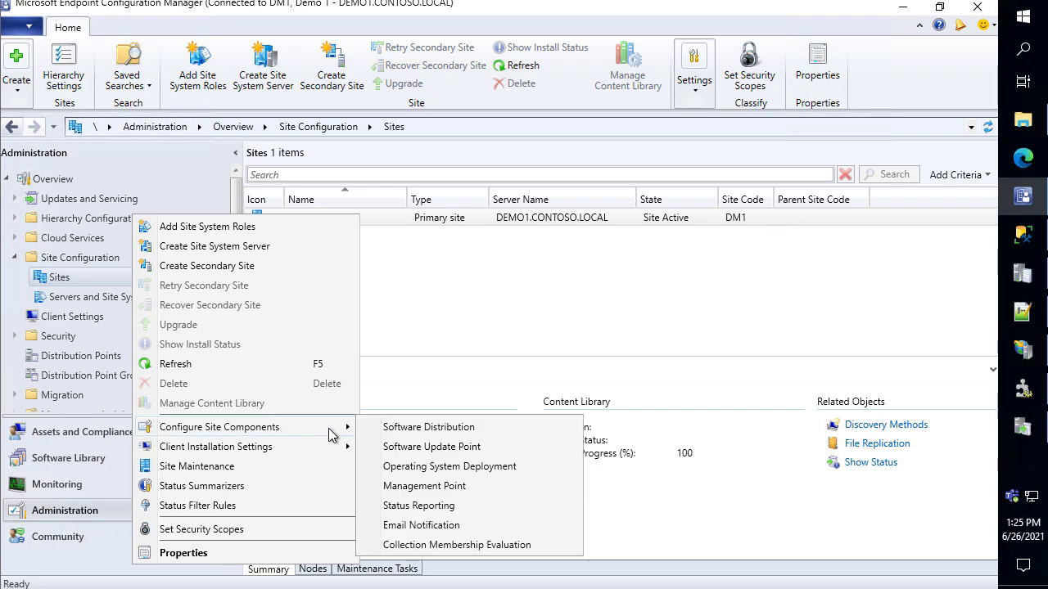
left_click(414, 447)
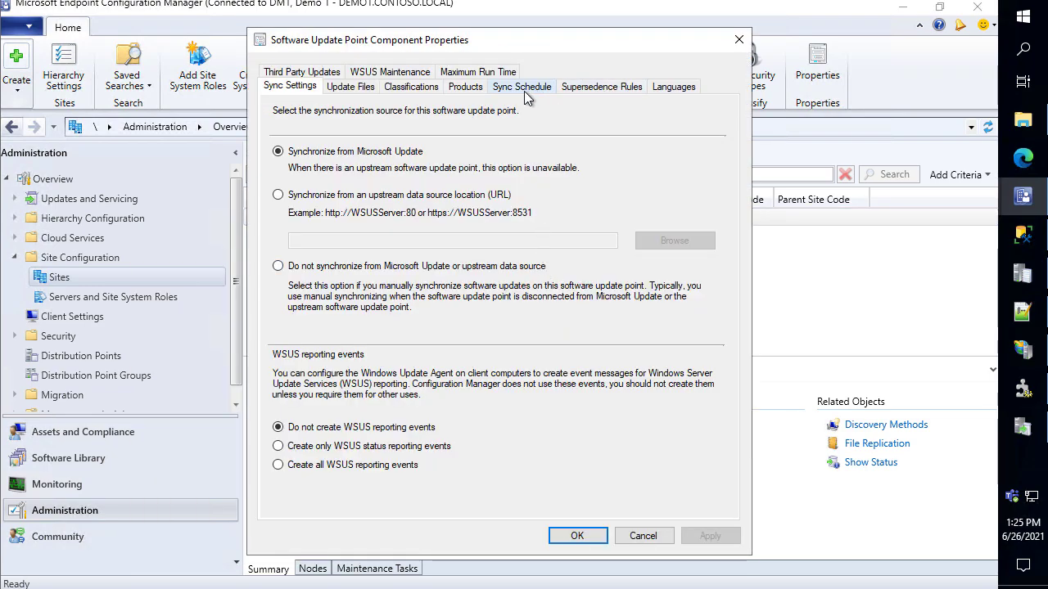
left_click(524, 91)
left_click(465, 87)
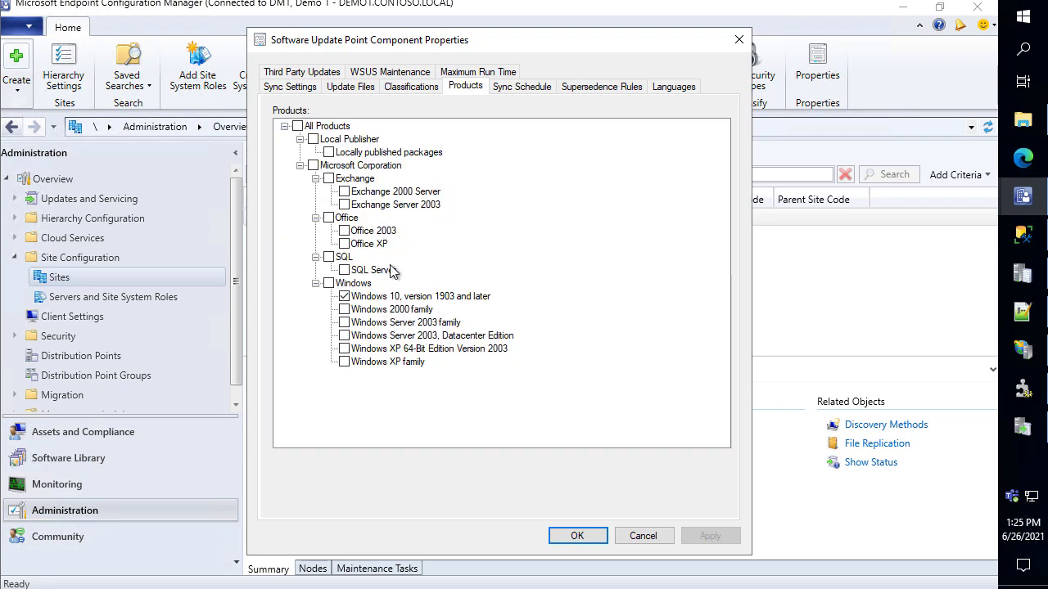
left_click(406, 300)
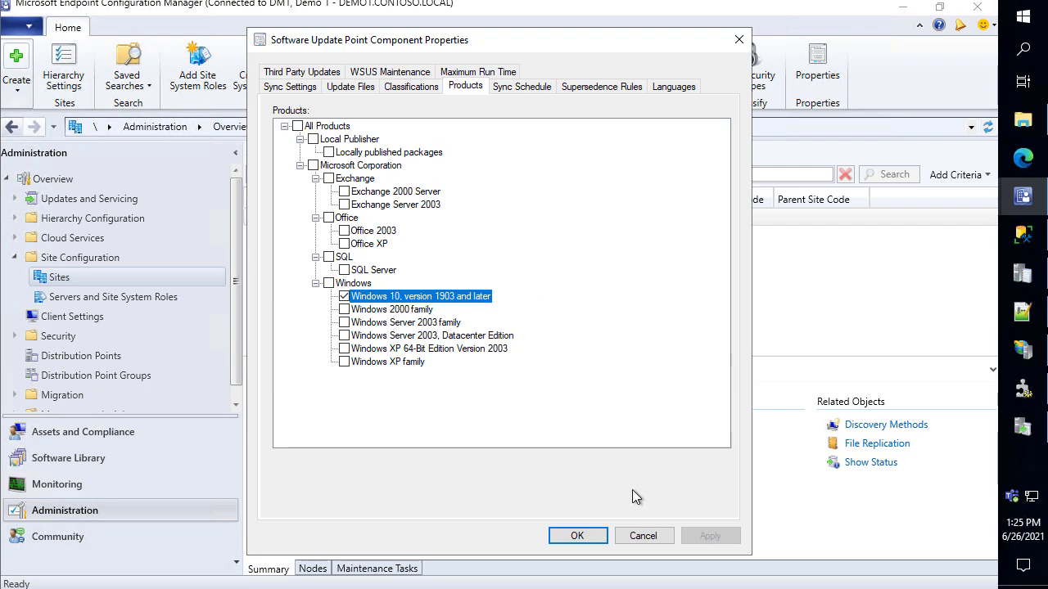
left_click(641, 537)
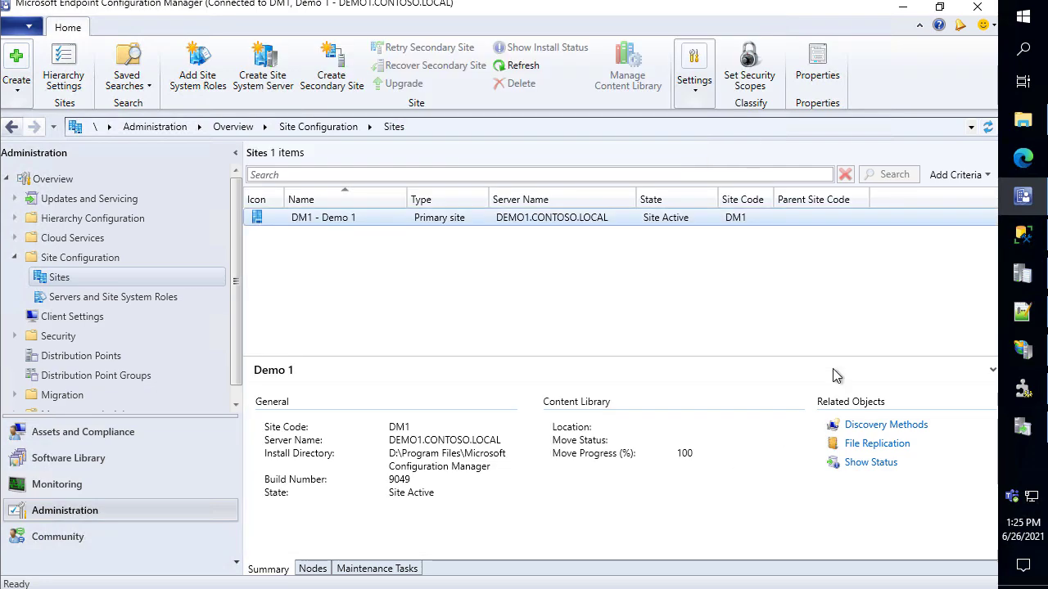
Run Synchronize Software Updates on All Software Updates and confirm
left_click(113, 458)
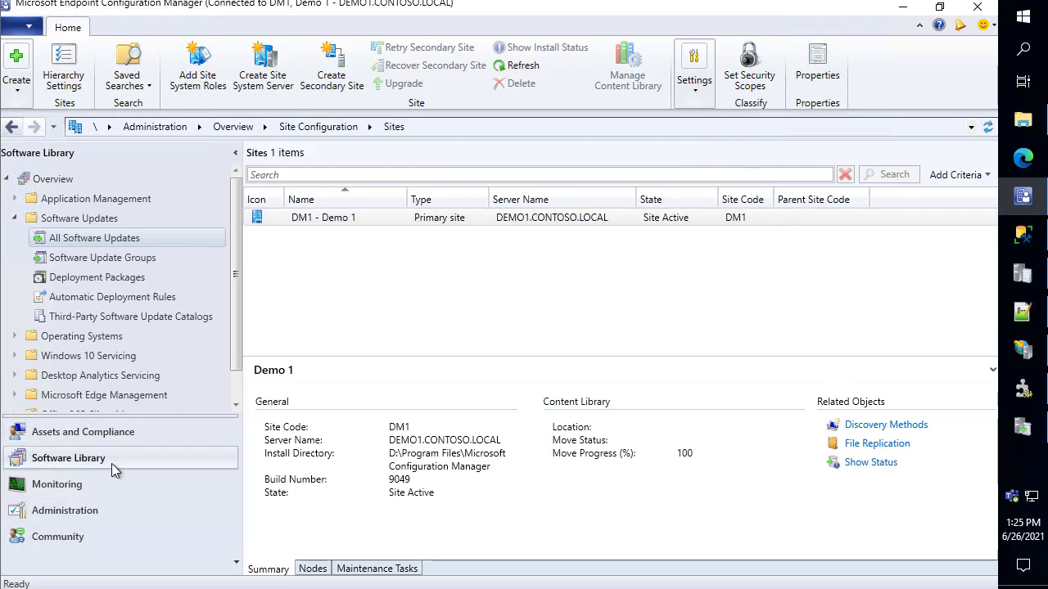
right_click(113, 244)
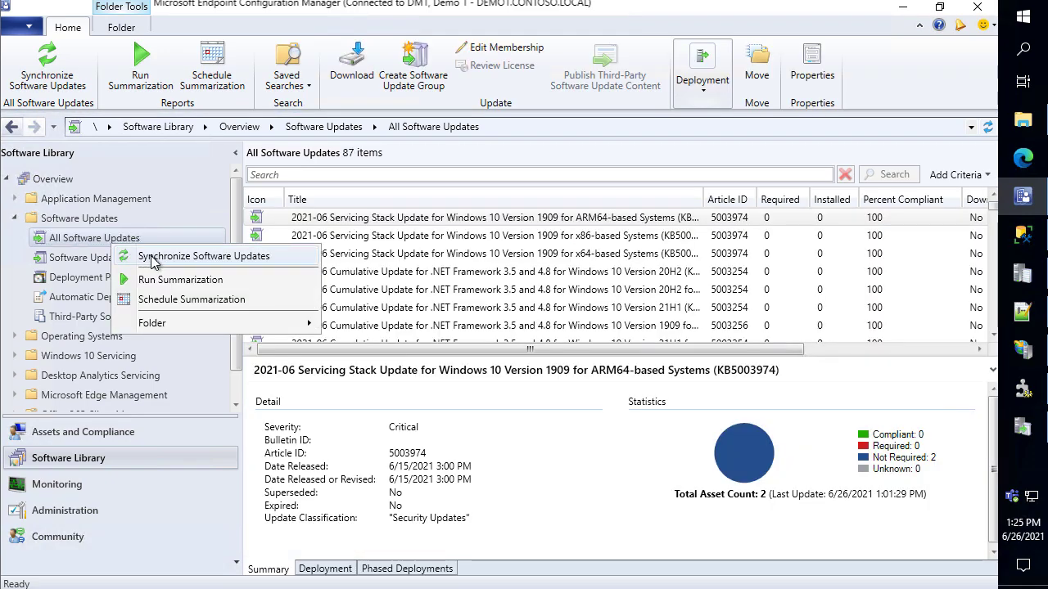
left_click(153, 253)
left_click(558, 391)
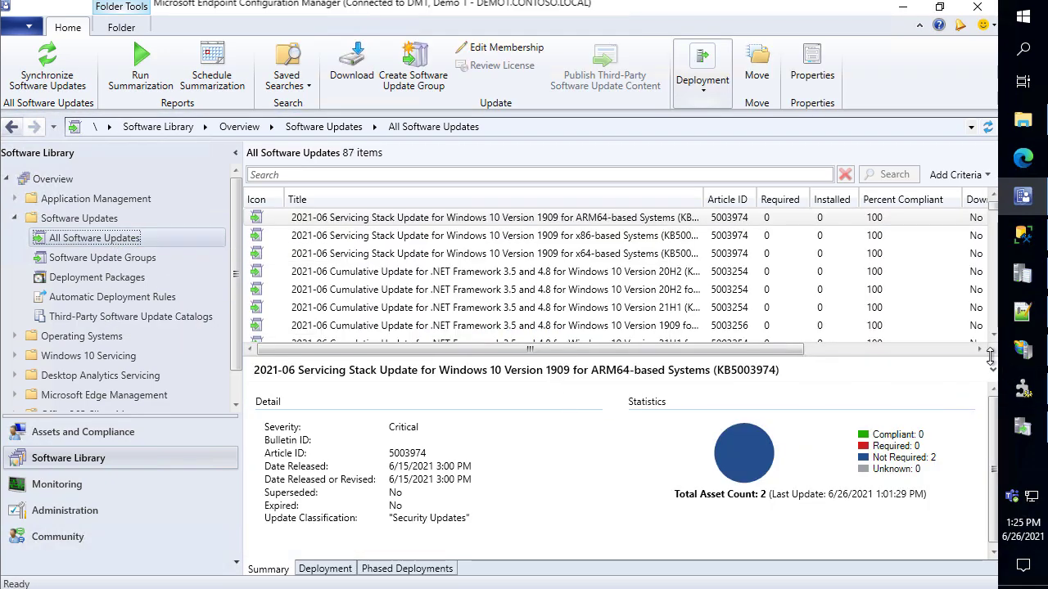
Check the WSUS synchronization history, then return to the newest WCM.log entries
left_click(1029, 432)
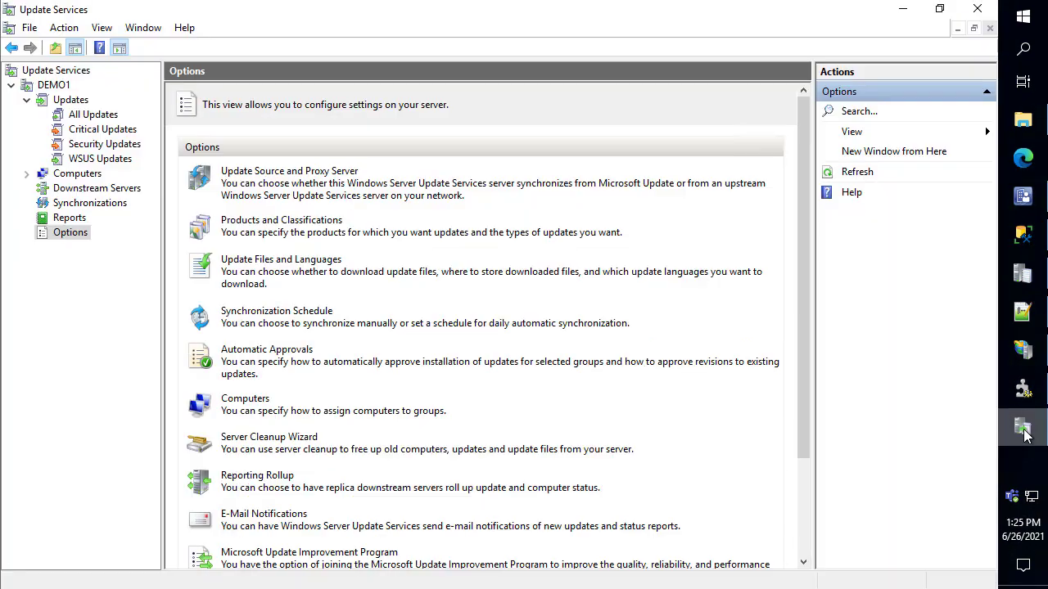
left_click(86, 204)
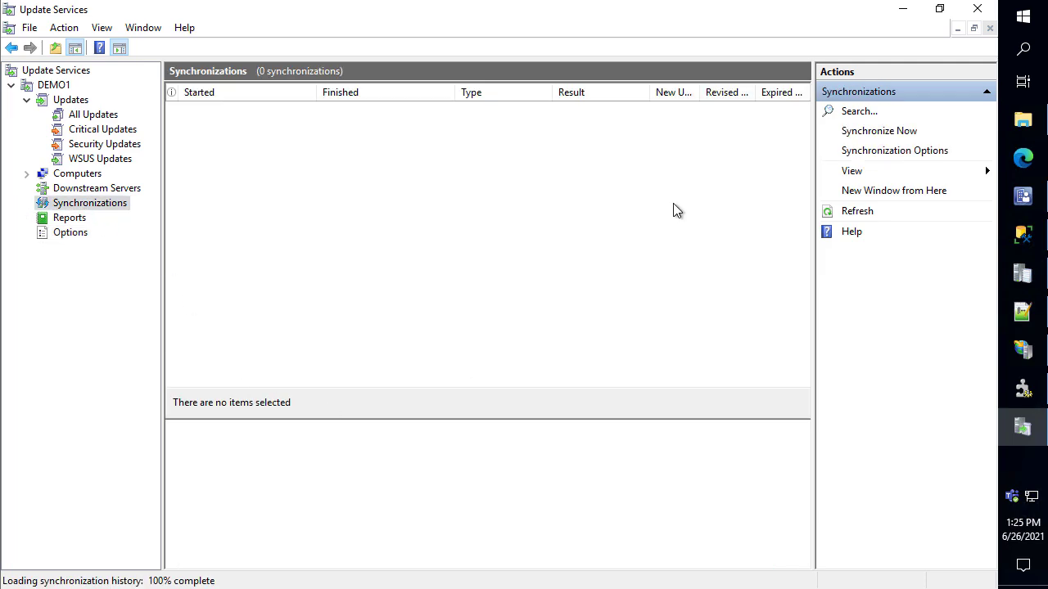
left_click(905, 15)
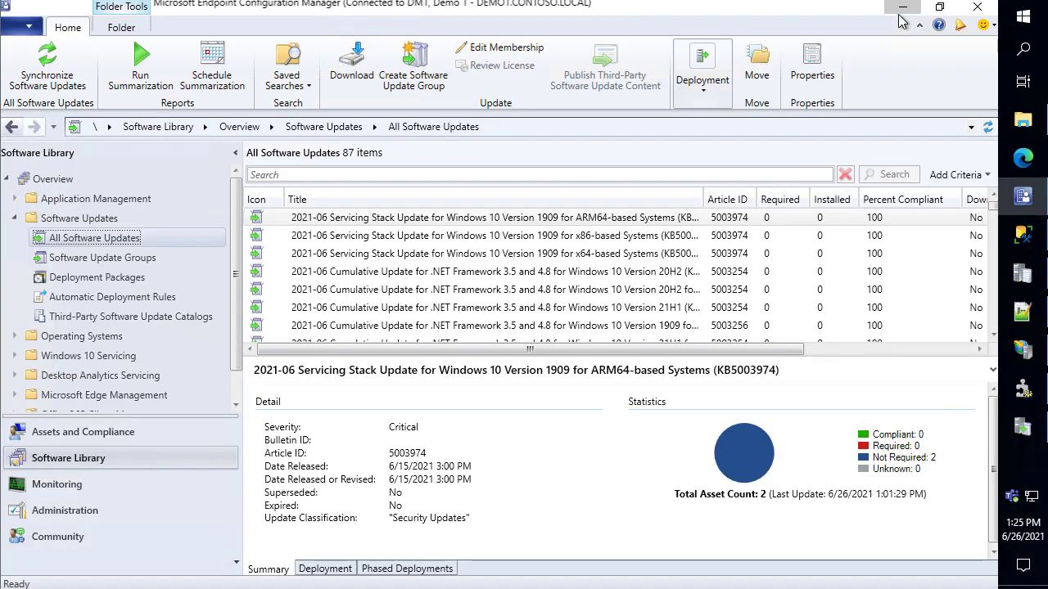
left_click(903, 10)
left_click(550, 213)
Open wsyncmgr.log from the site server Logs folder, maximized in the log viewer
key("End")
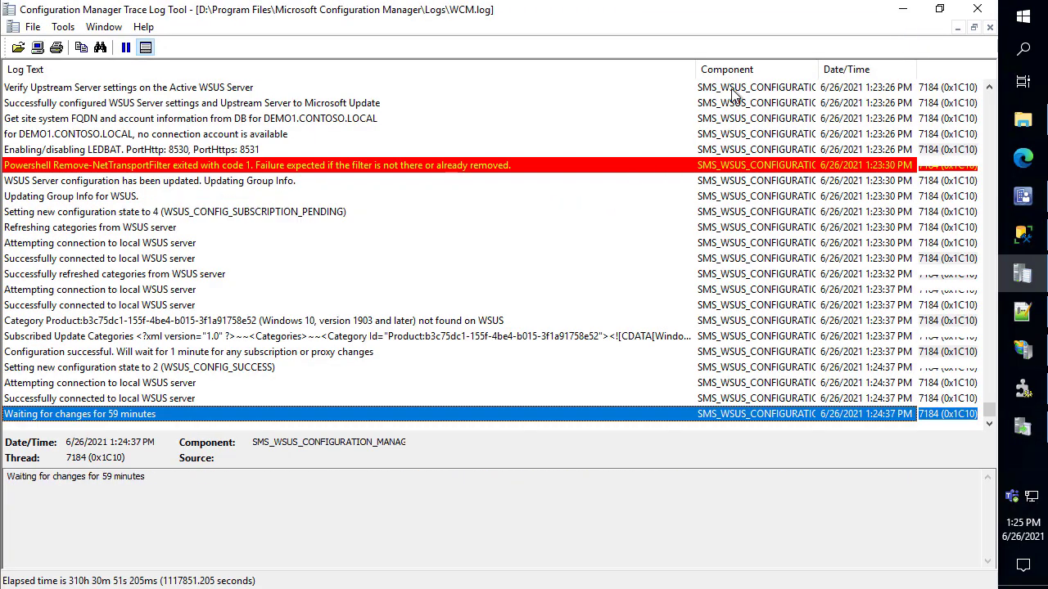
left_click(902, 10)
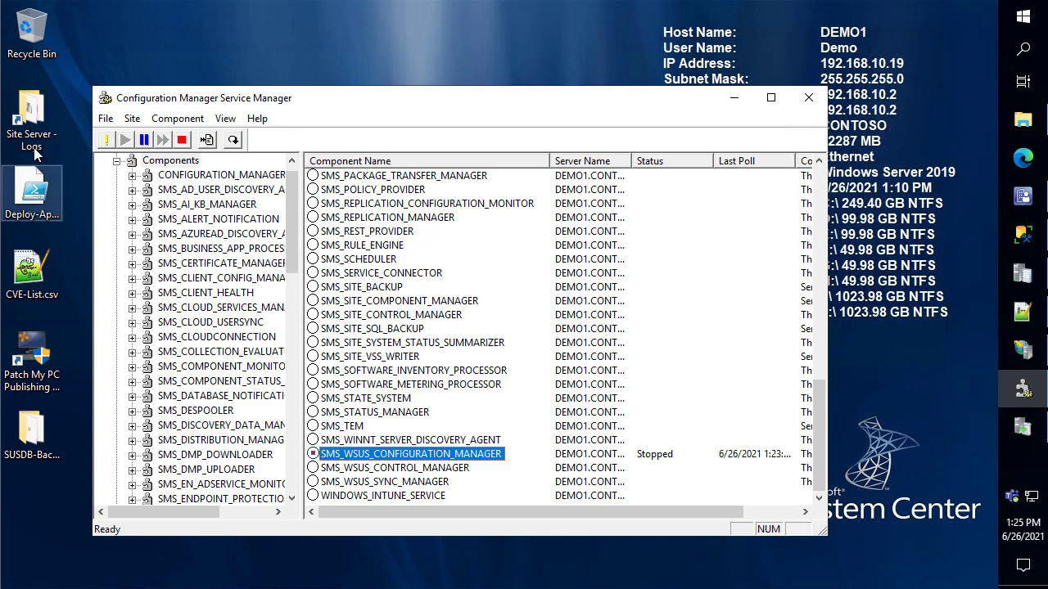
double_click(10, 117)
key("End")
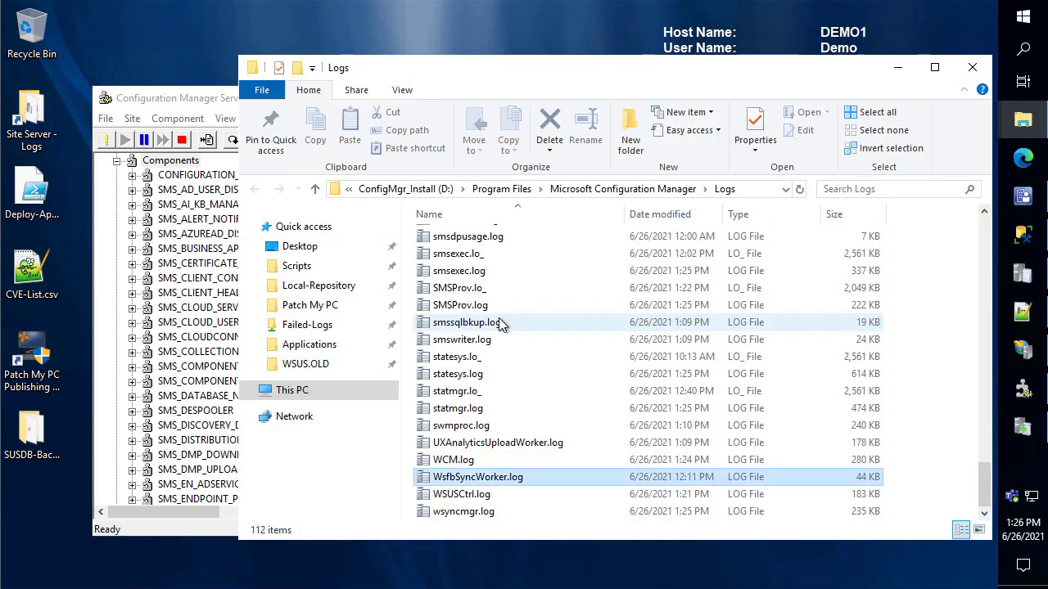
key("Return")
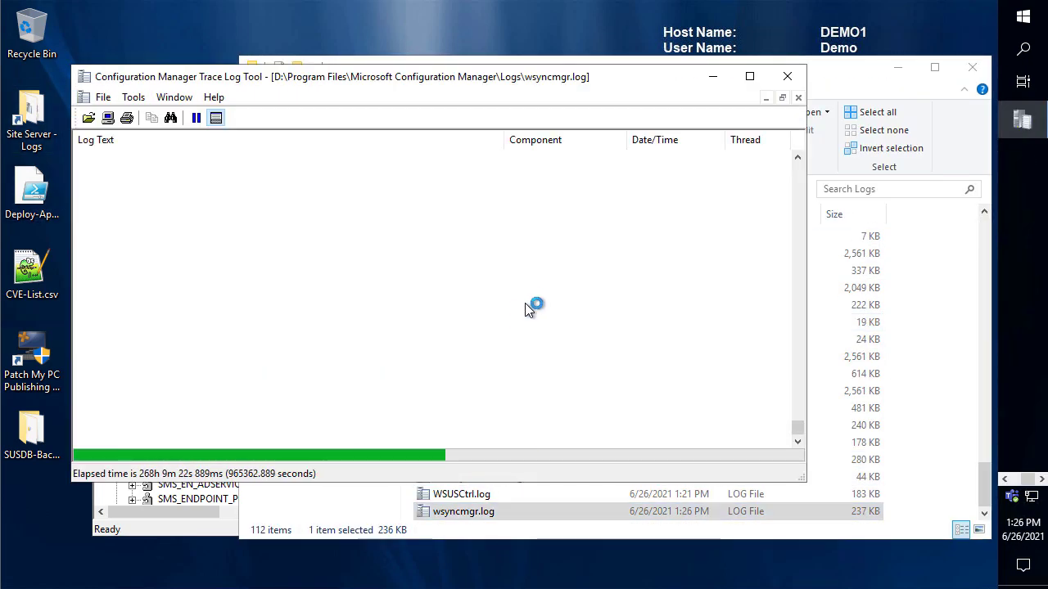
left_click(750, 78)
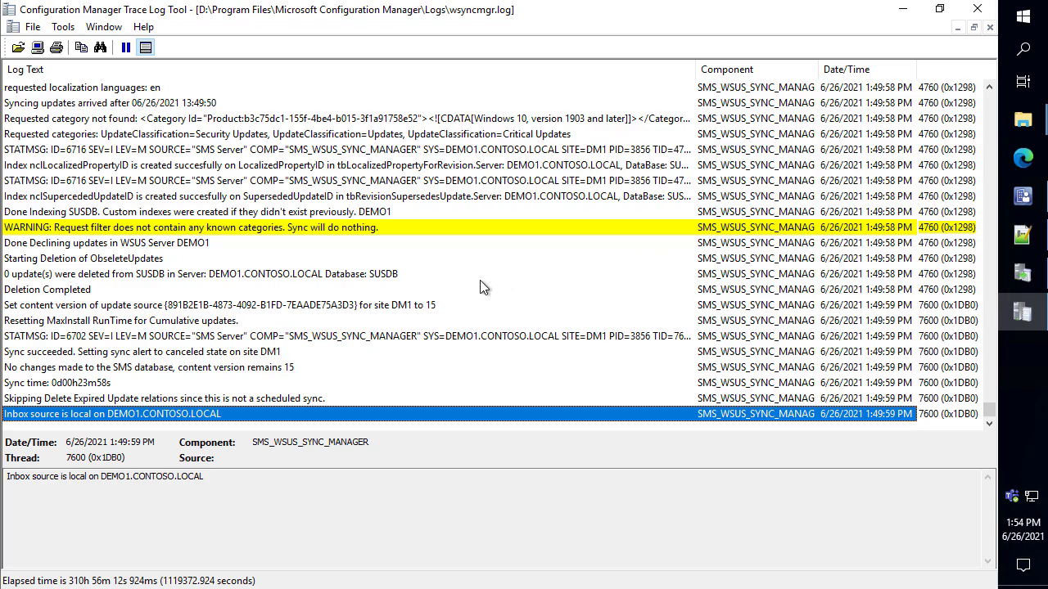
Read the '0 update(s) deleted', 'sync will do nothing' warning and '143 out of 143 categories' entries
left_click(413, 275)
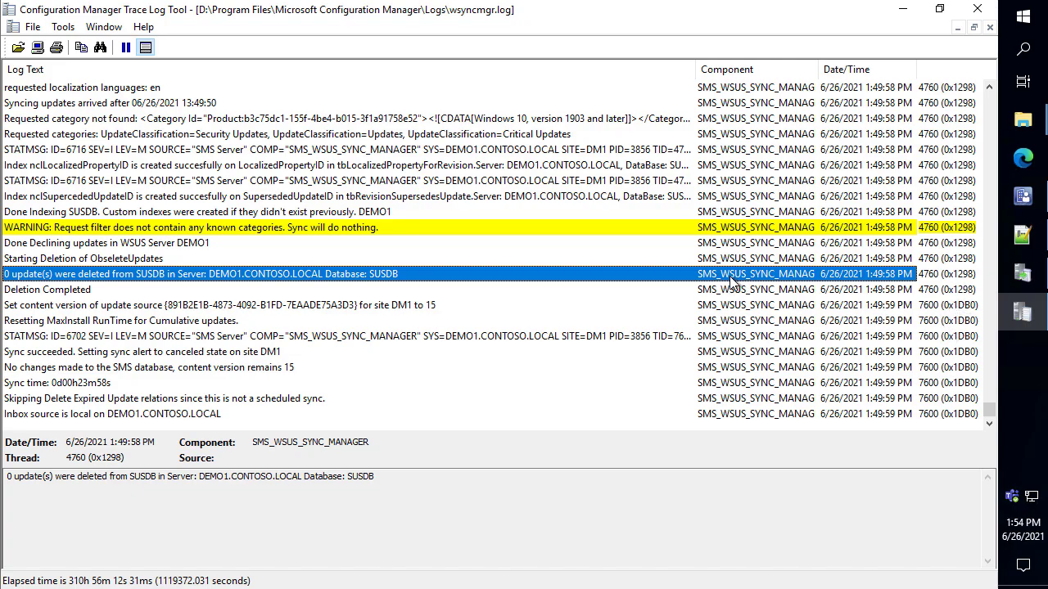
left_click(448, 229)
scroll(456, 230, "up", 7)
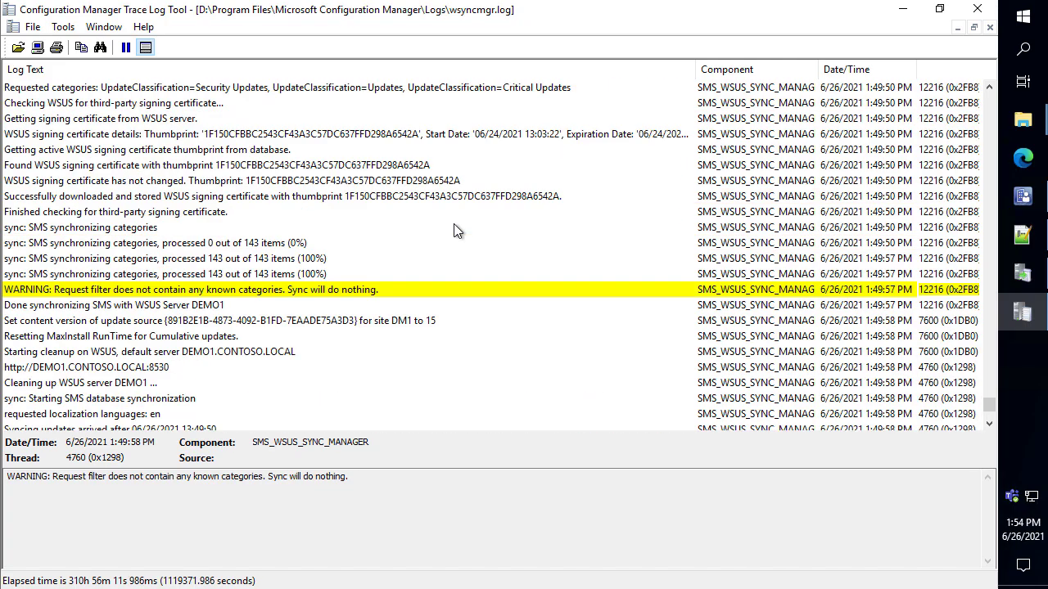
left_click(186, 261)
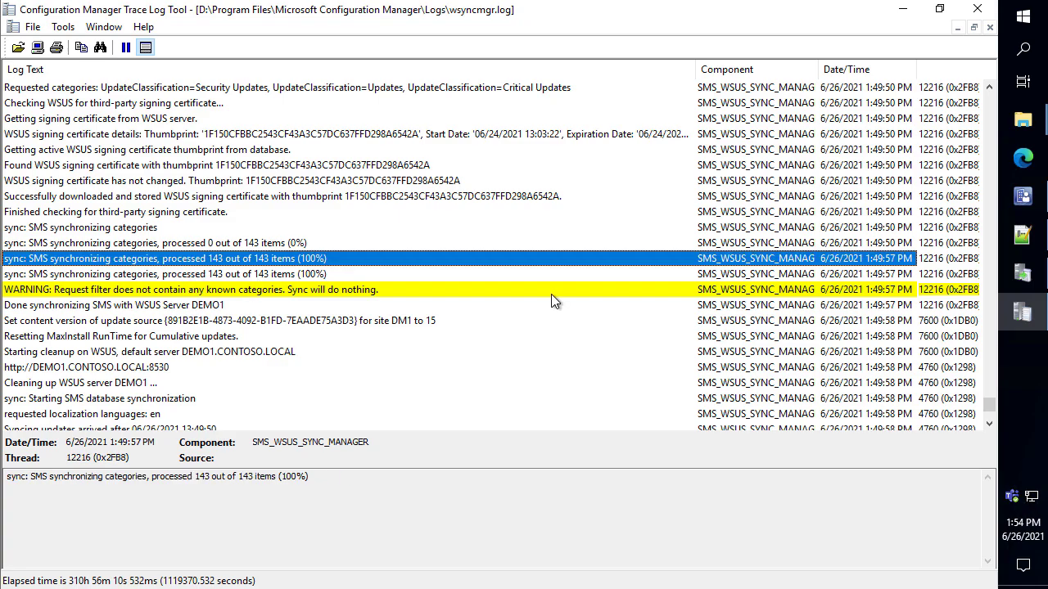
Refresh the WSUS synchronization history, scroll through wsyncmgr.log, then return to the Configuration Manager console
left_click(1022, 273)
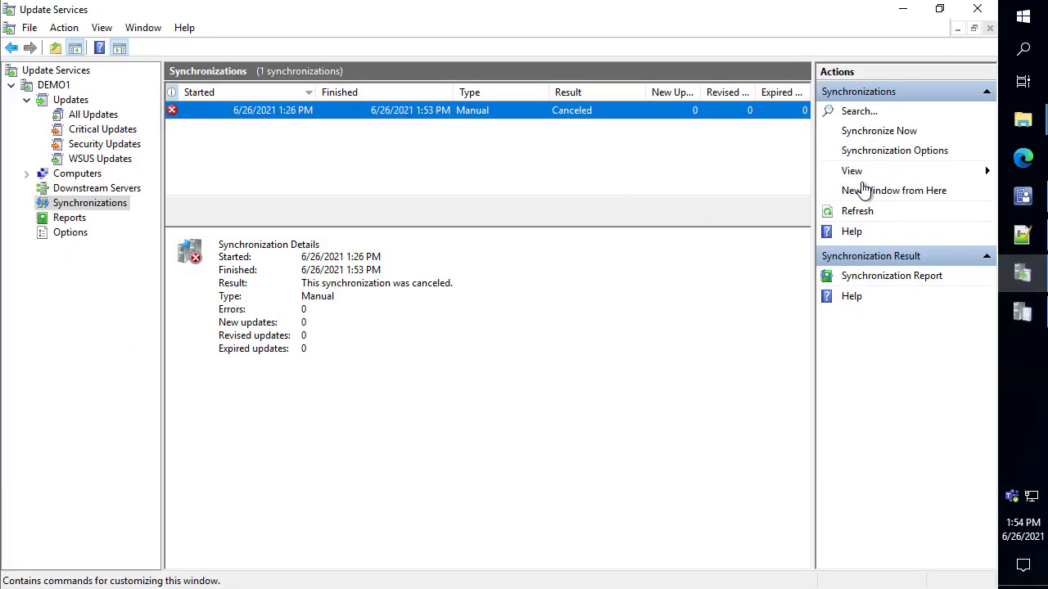
left_click(859, 209)
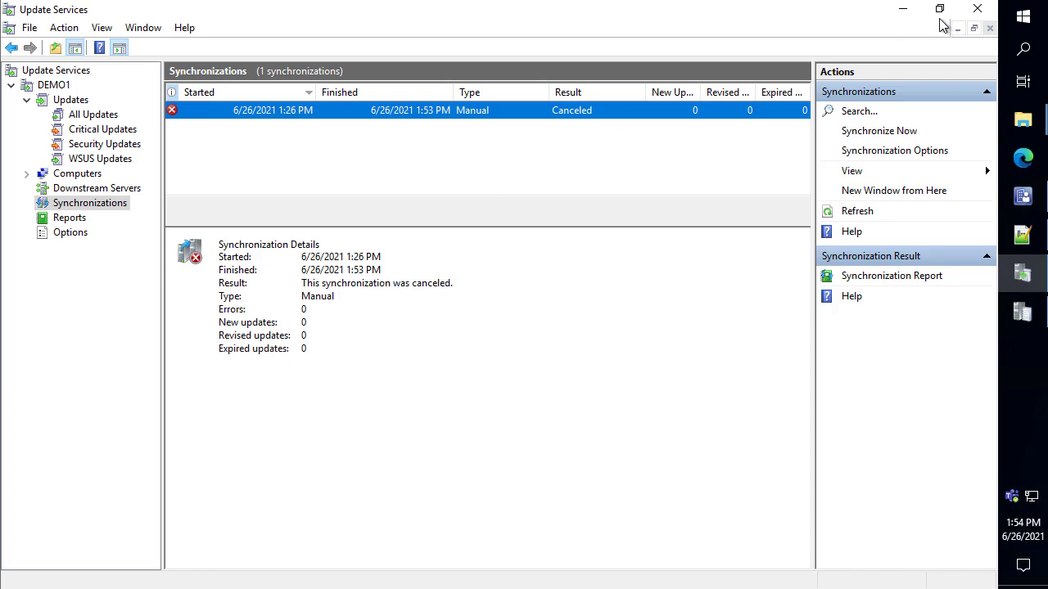
left_click(907, 15)
scroll(179, 214, "up", 5)
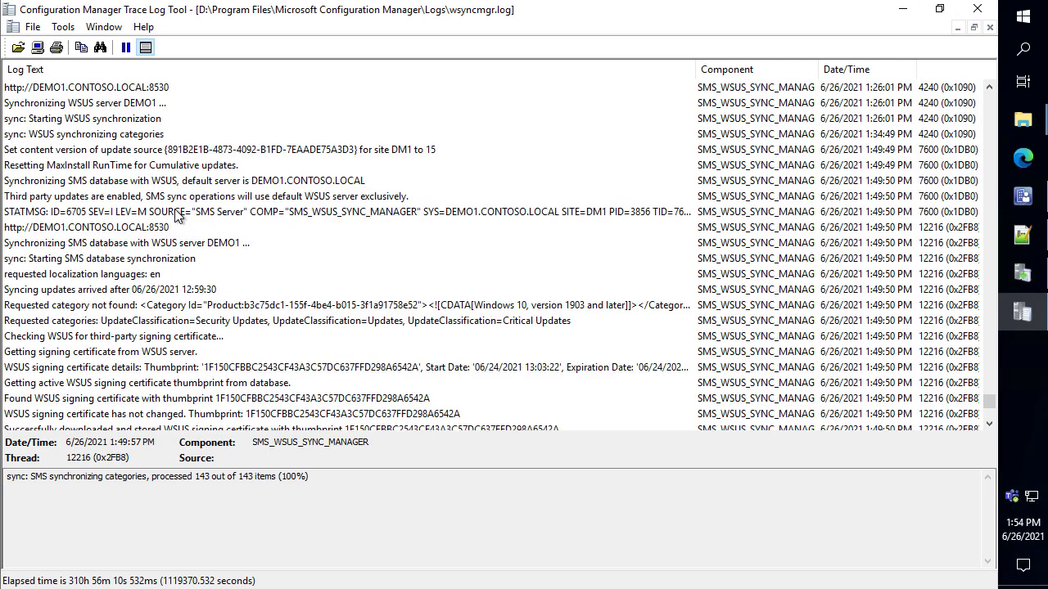
scroll(179, 214, "down", 4)
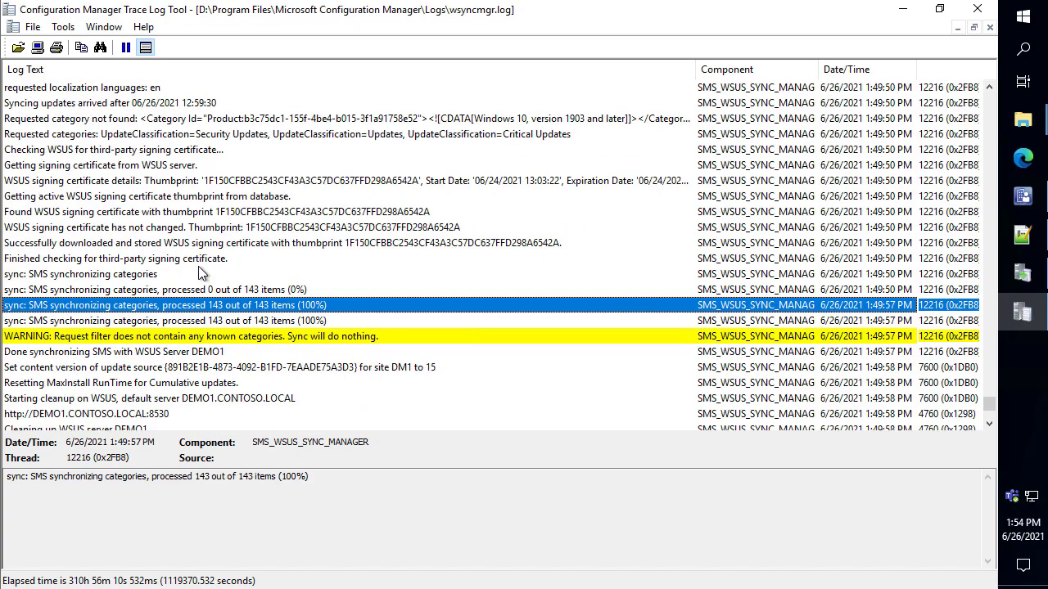
scroll(201, 273, "down", 1)
scroll(201, 290, "down", 1)
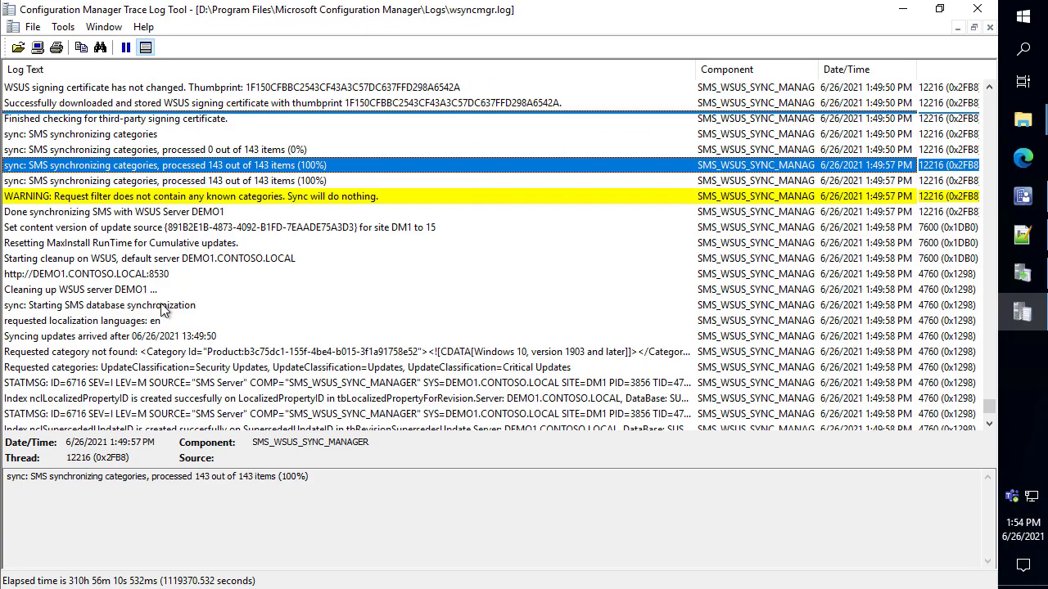
scroll(204, 293, "down", 4)
left_click(1023, 197)
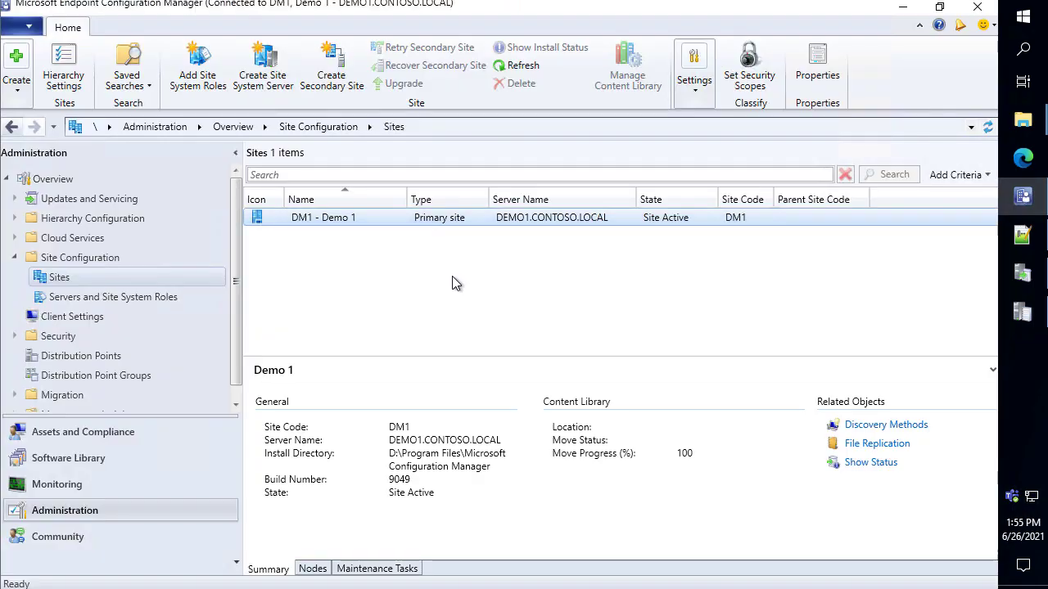
left_click(446, 217)
right_click(442, 215)
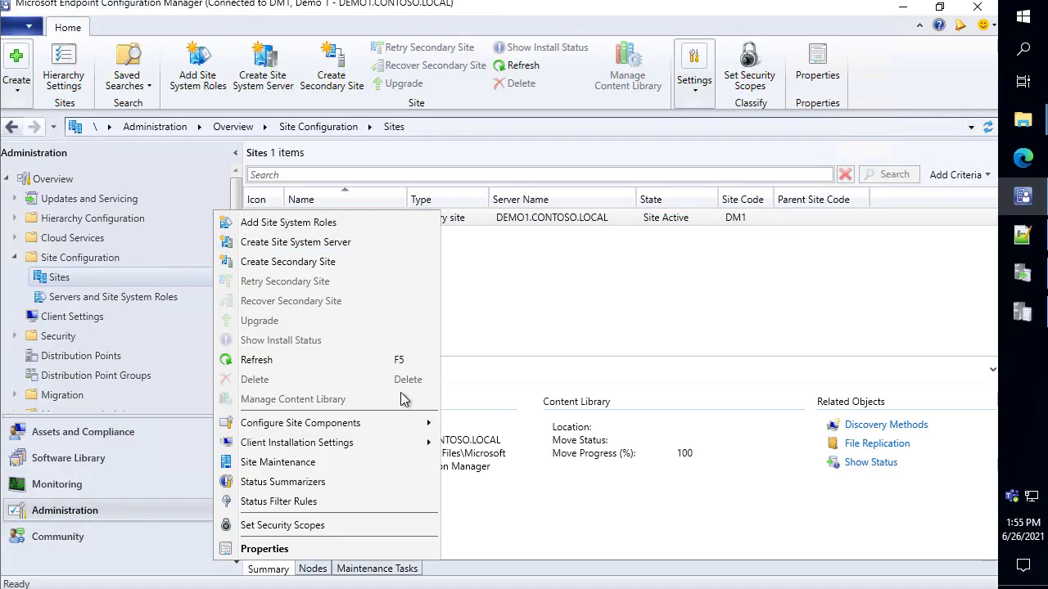
mouse_move(399, 423)
left_click(477, 442)
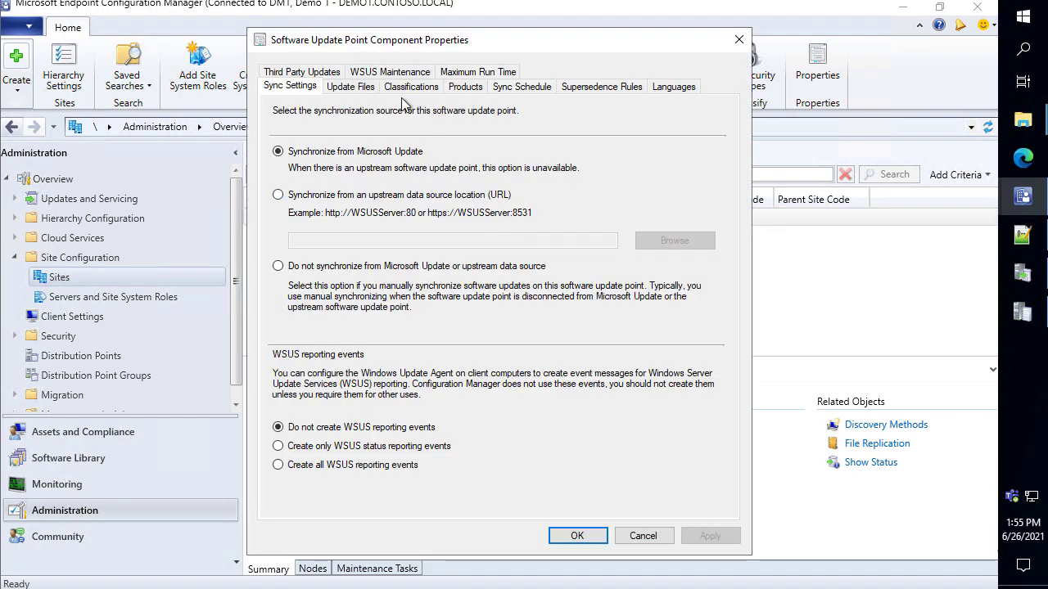
left_click(473, 78)
left_click(477, 76)
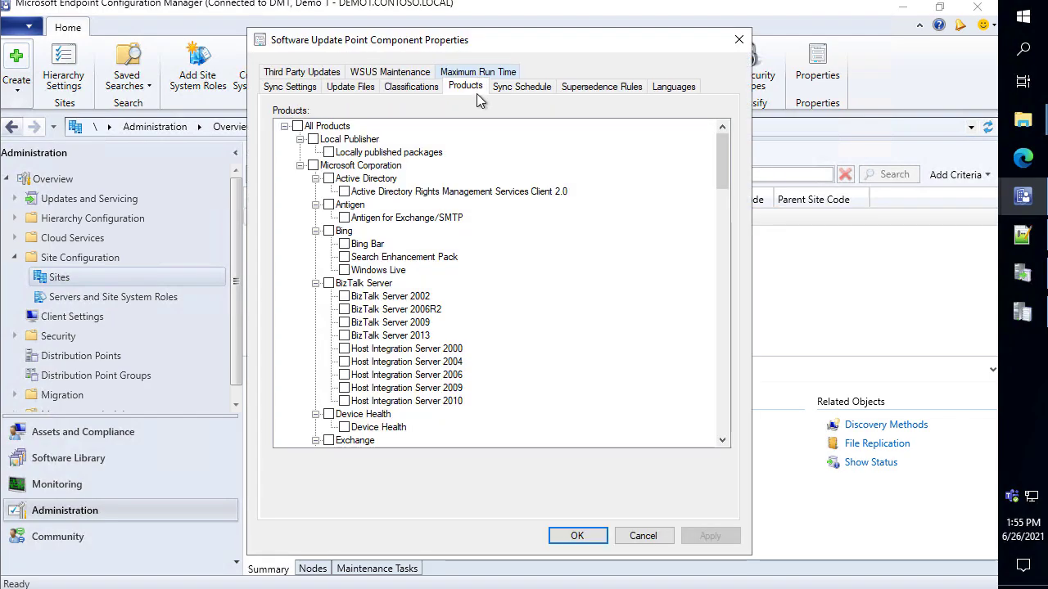
scroll(471, 221, "down", 20)
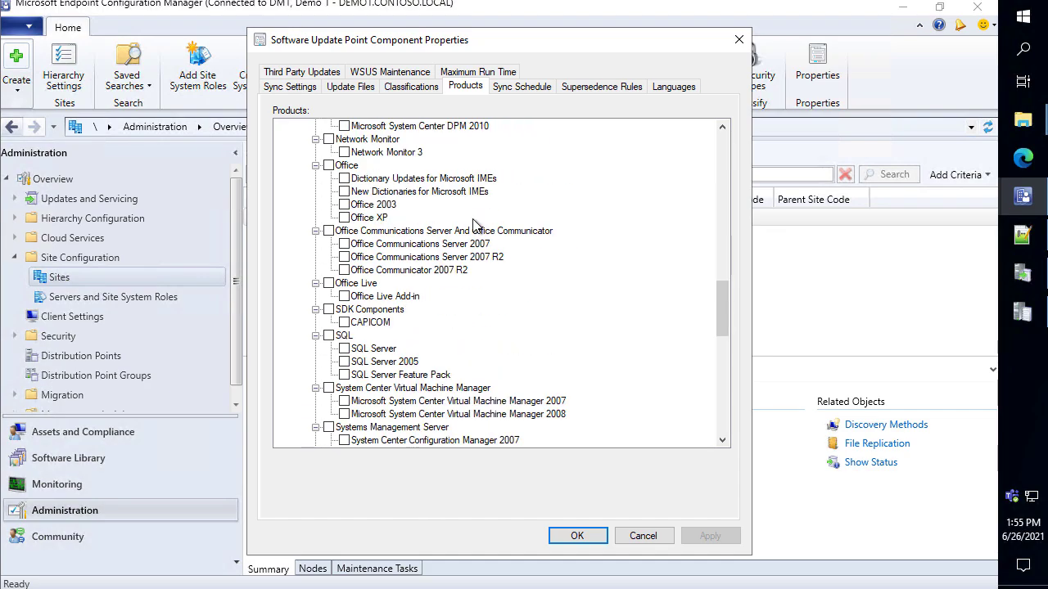
scroll(476, 227, "down", 8)
scroll(511, 282, "down", 2)
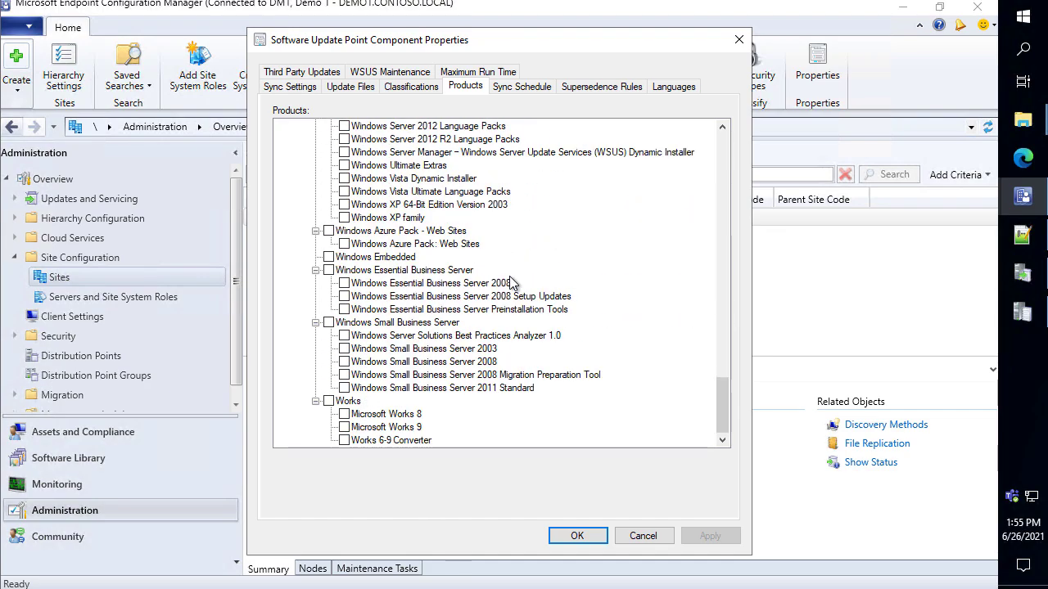
scroll(515, 279, "up", 6)
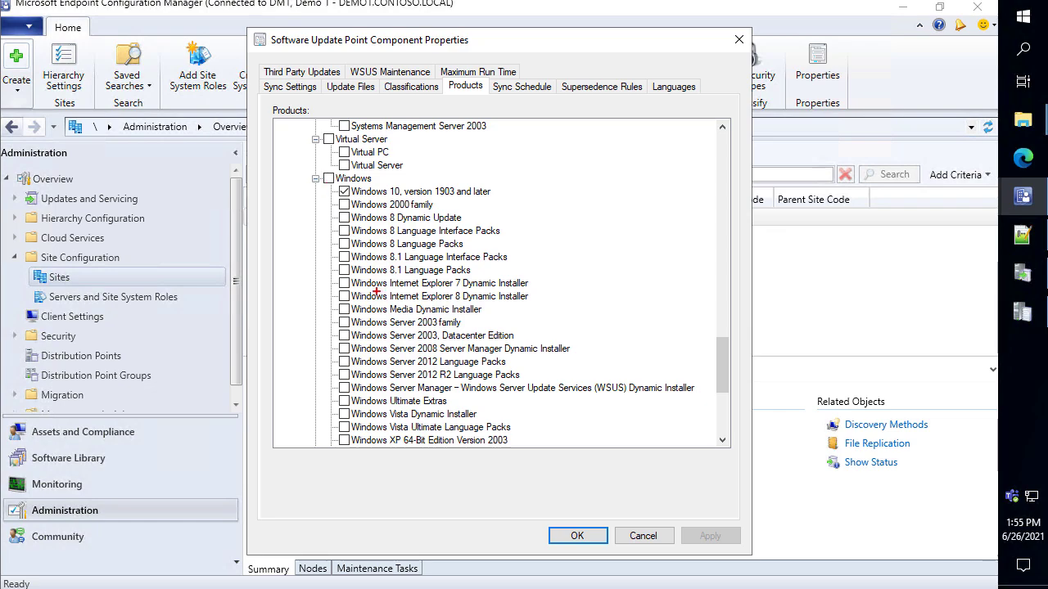
mouse_move(289, 213)
left_mouse_down()
mouse_move(620, 426)
mouse_move(629, 456)
left_mouse_up()
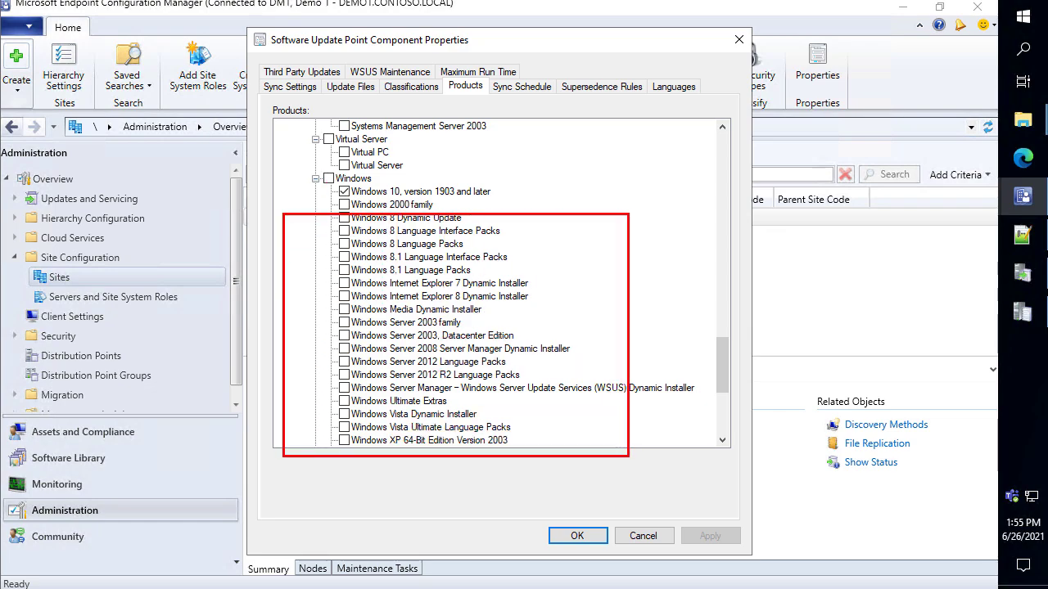
key("Escape")
scroll(442, 254, "down", 1)
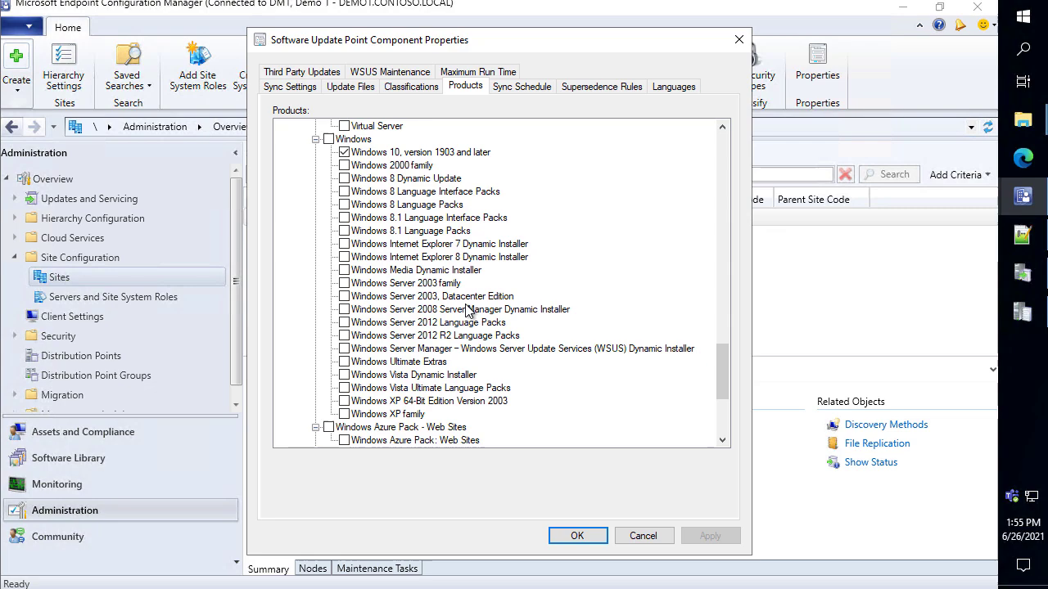
left_click(643, 537)
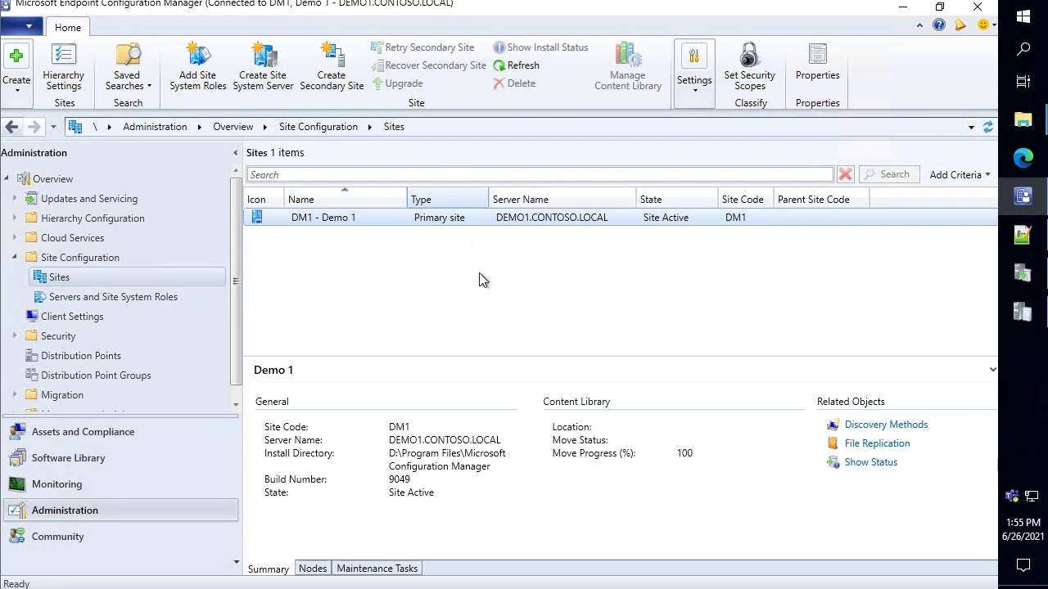
Check a line in the sync log and open the Start menu
left_click(902, 18)
left_click(548, 253)
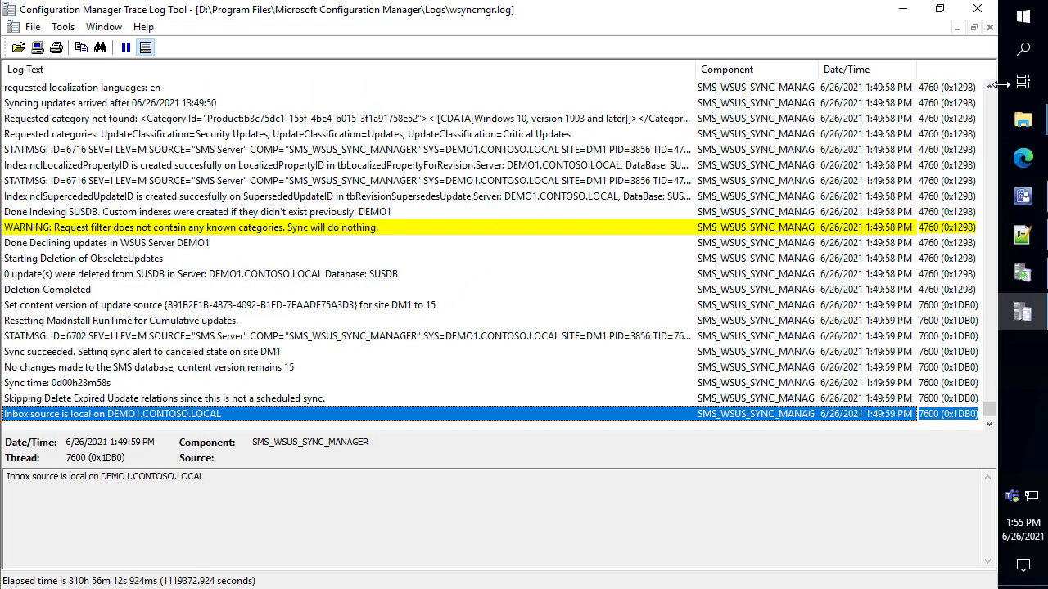
left_click(1022, 18)
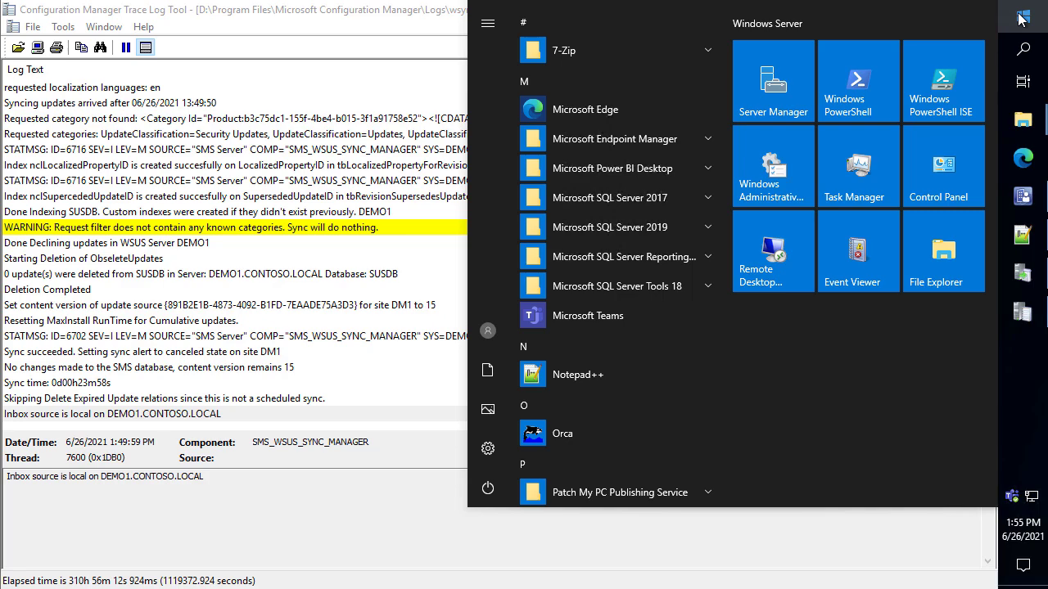
Show Monitoring > Component Status and browse its ribbon's component message, reset counts and Start menus
left_click(1022, 196)
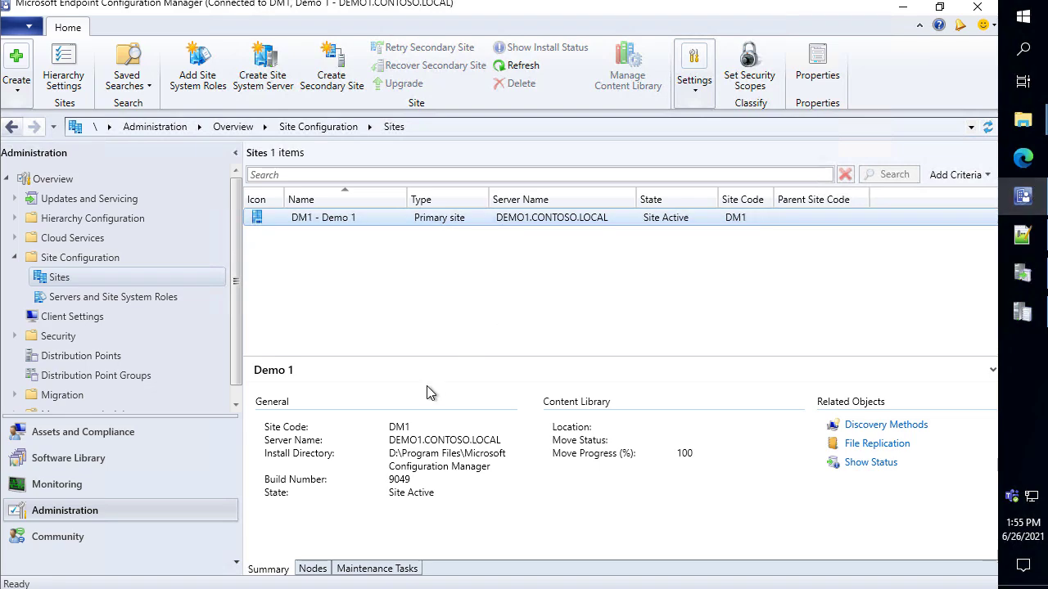
left_click(92, 487)
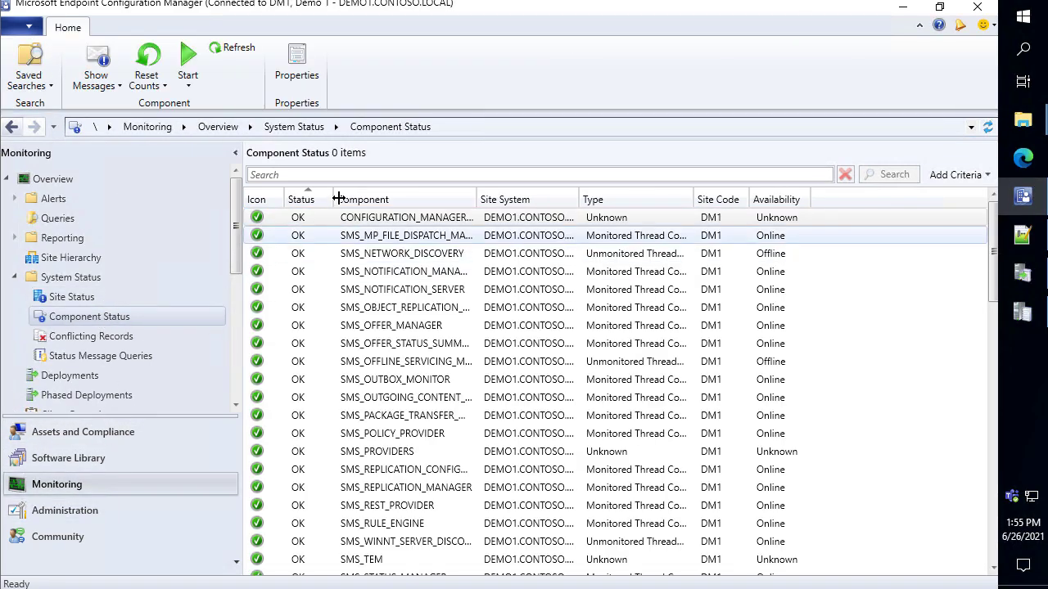
left_click(96, 75)
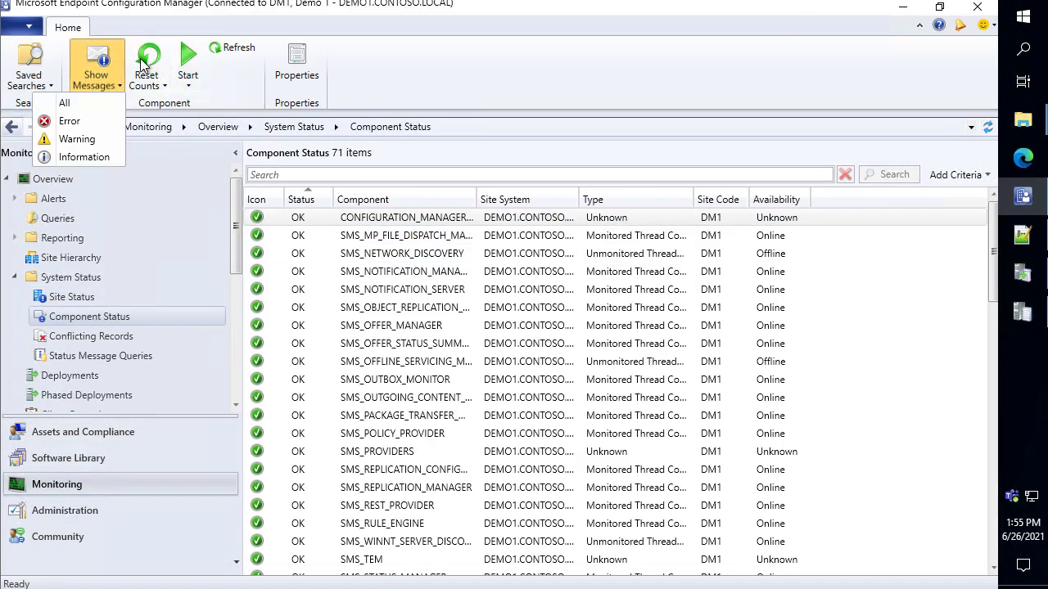
left_click(147, 80)
left_click(187, 75)
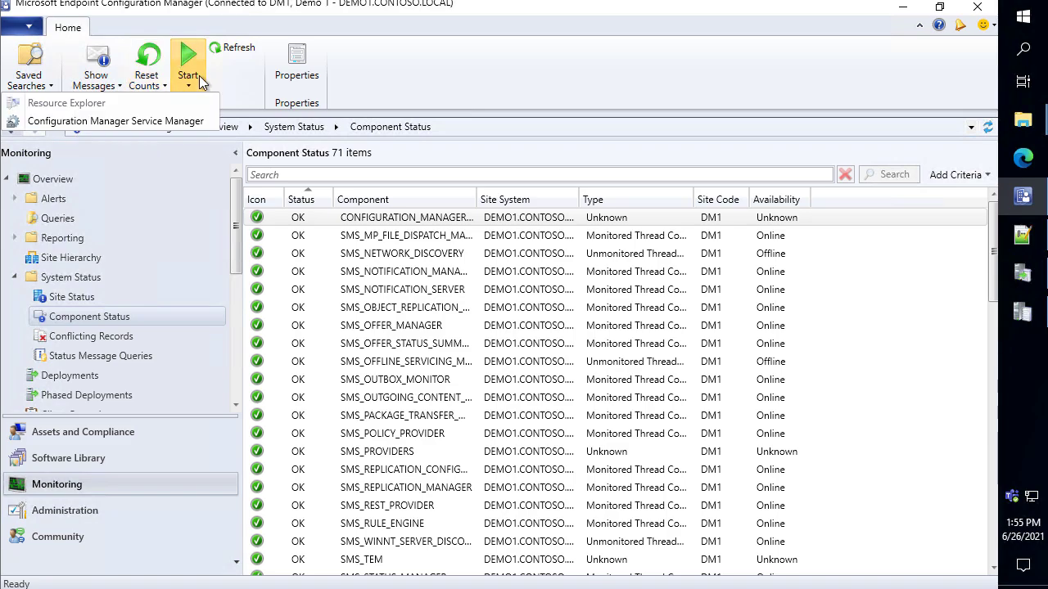
Query SMS_WSUS_SYNC_MANAGER and SMS_WSUS_CONFIGURATION_MANAGER under DM1 Components in Service Manager, both Running
left_click(123, 121)
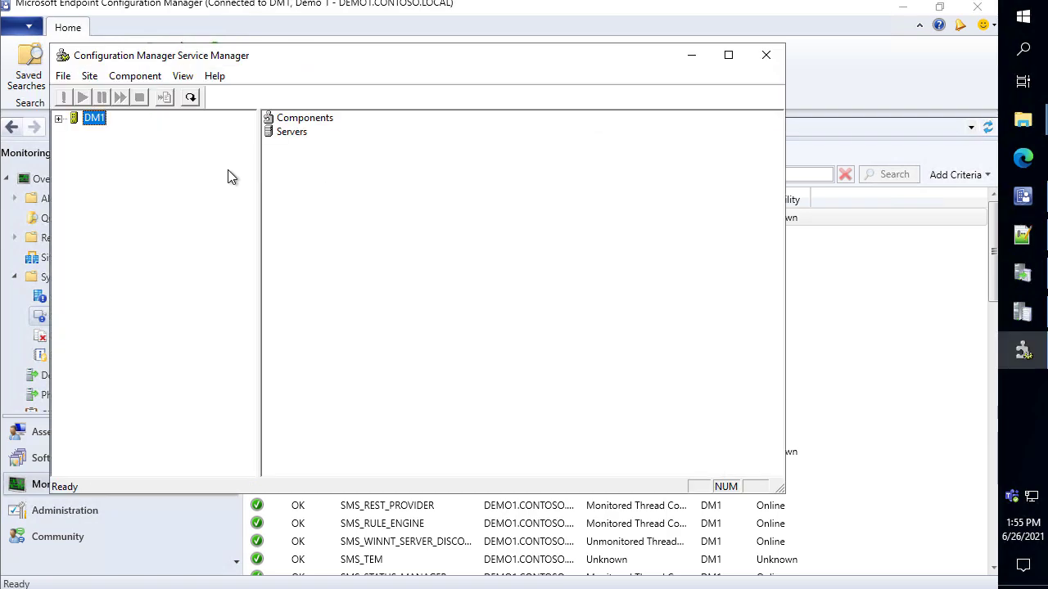
double_click(92, 121)
double_click(129, 136)
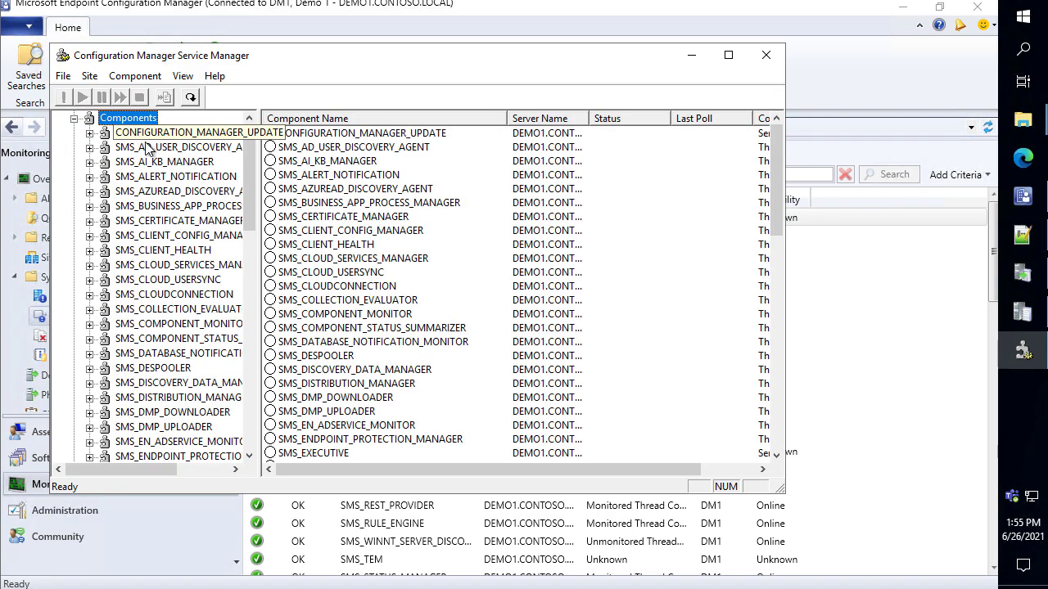
scroll(211, 328, "down", 10)
scroll(212, 328, "down", 7)
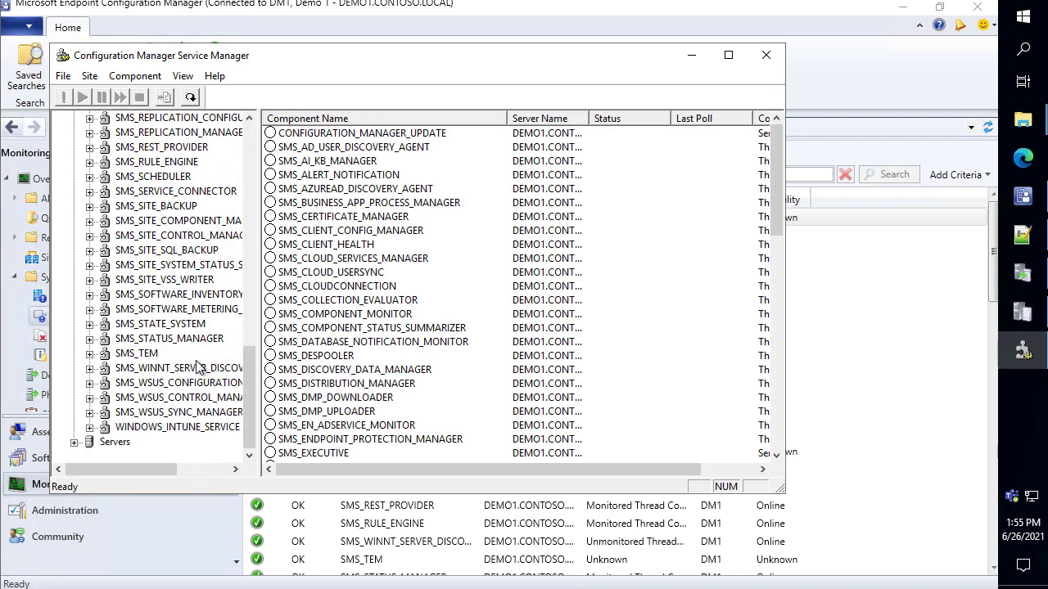
scroll(319, 397, "down", 15)
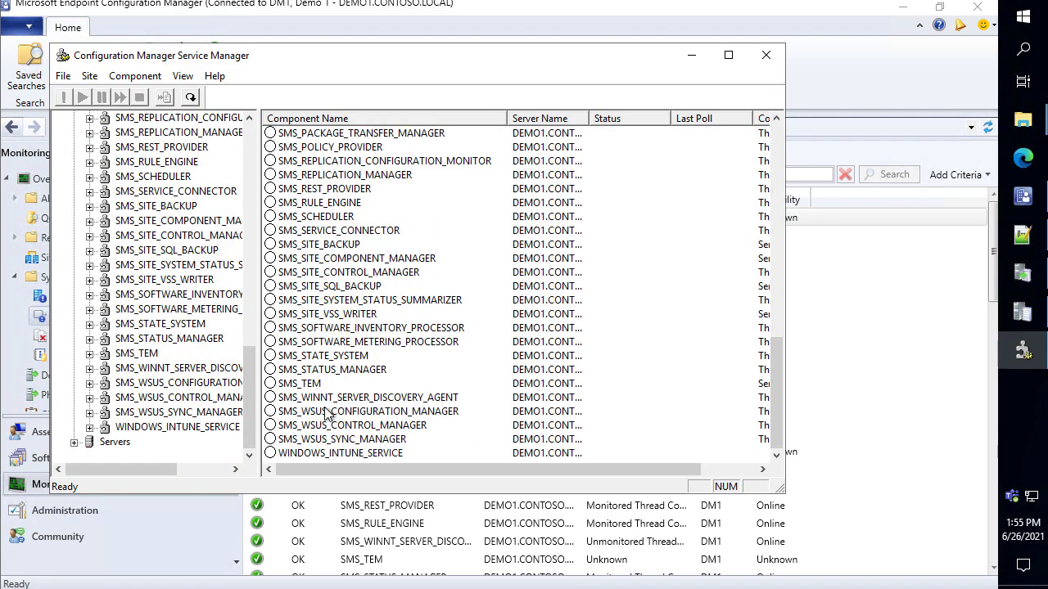
right_click(384, 440)
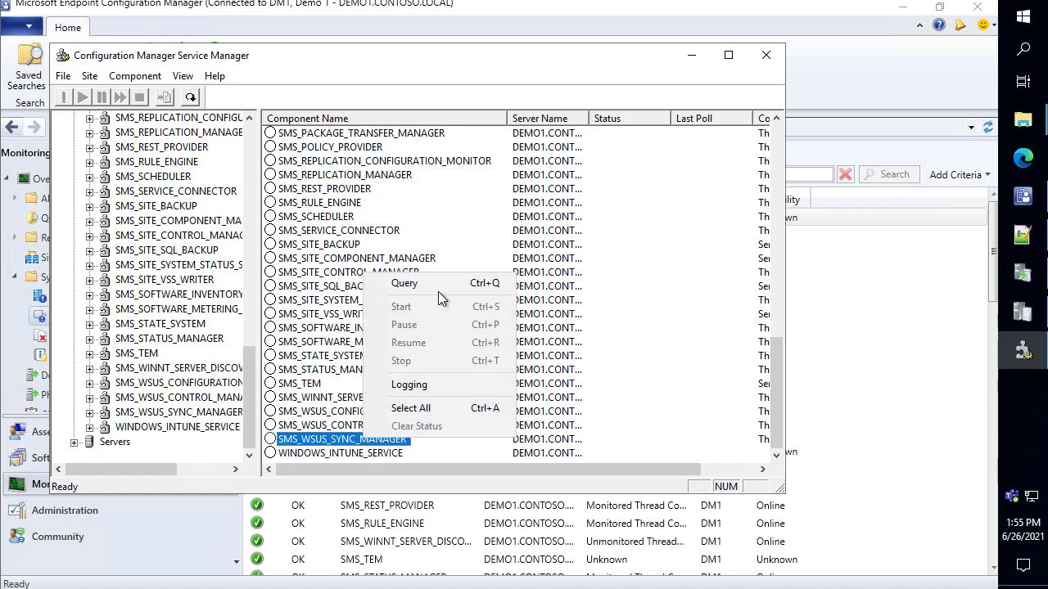
left_click(435, 286)
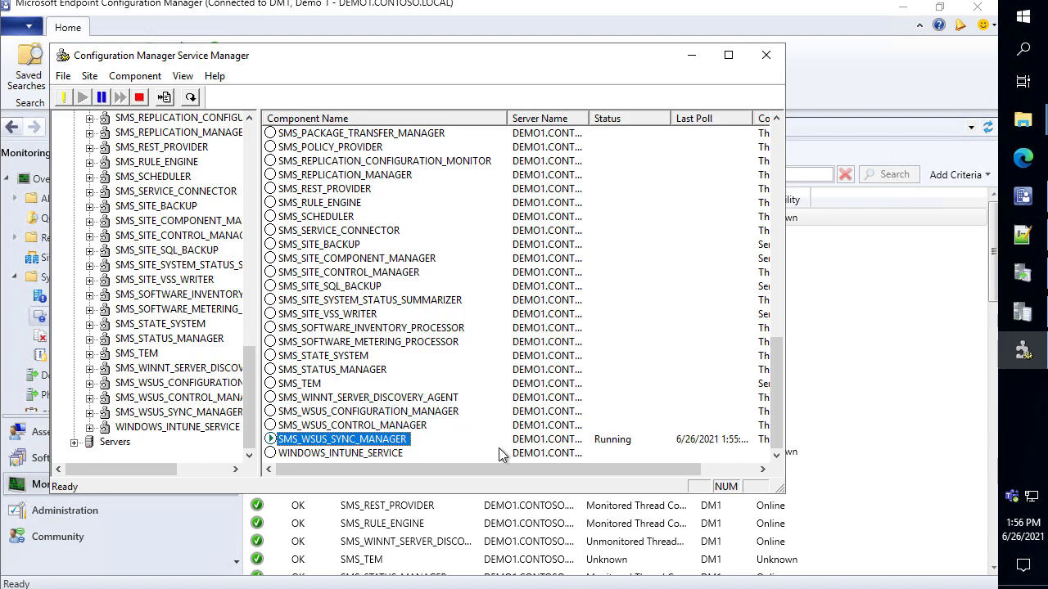
right_click(386, 446)
left_click(418, 365)
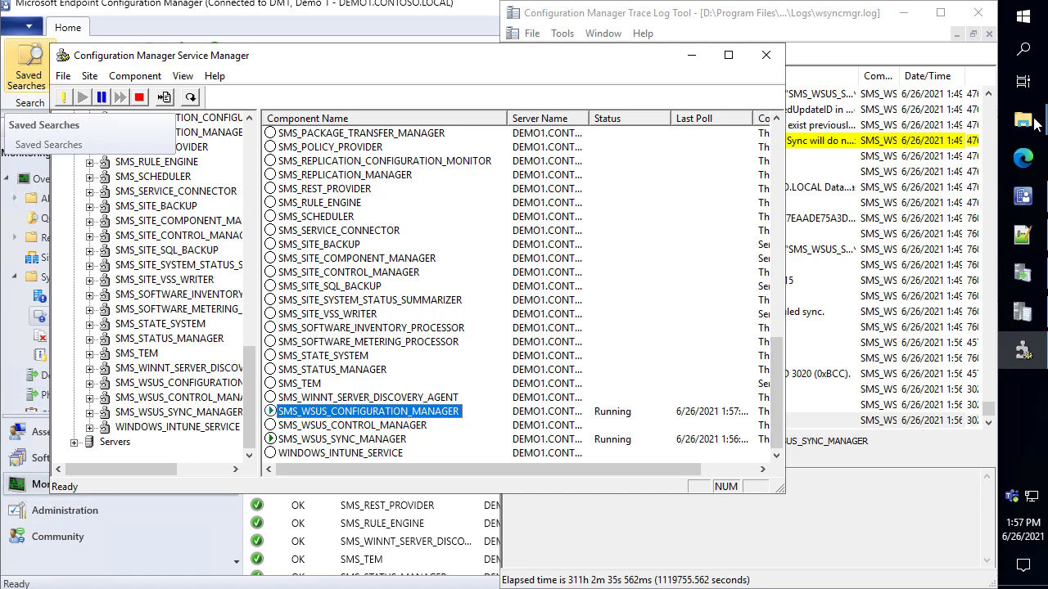
Open WCM.log snapped to the left half and wsyncmgr.log in a second viewer on the right
mouse_move(1036, 122)
left_click(909, 188)
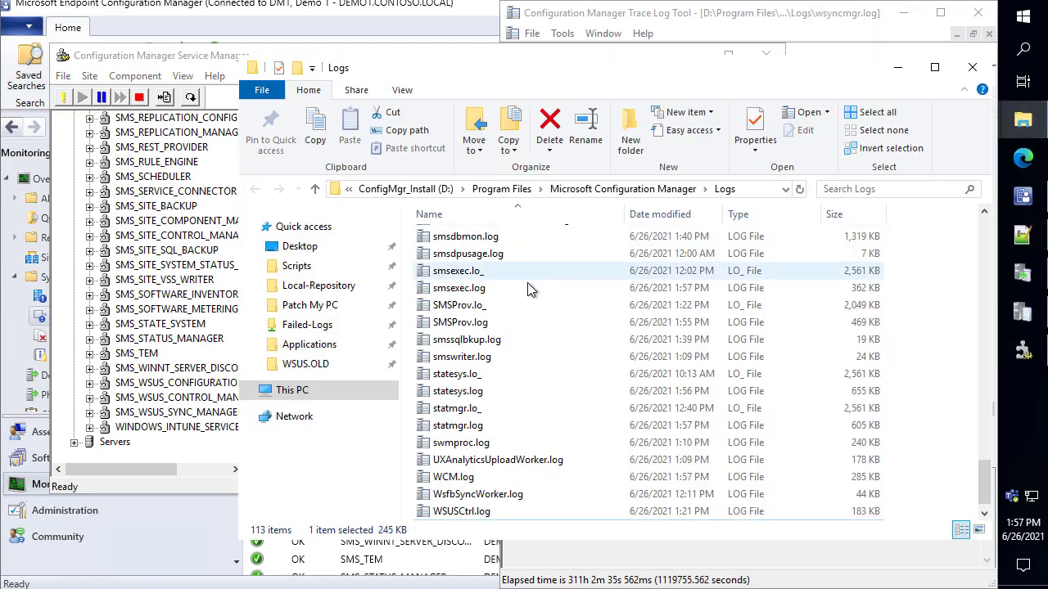
key("w")
key("s")
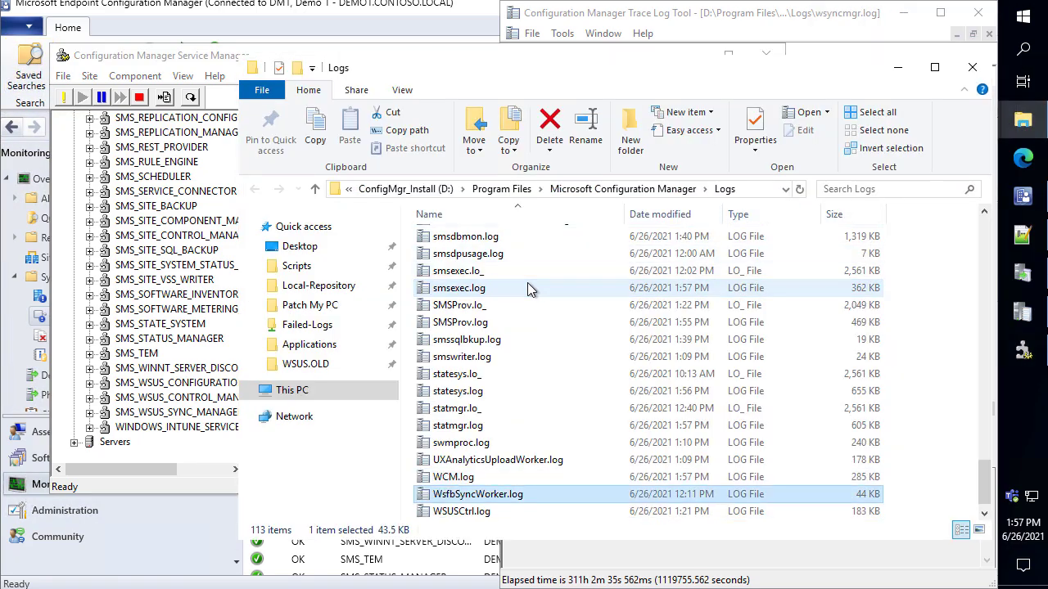
key("Up")
key("Return")
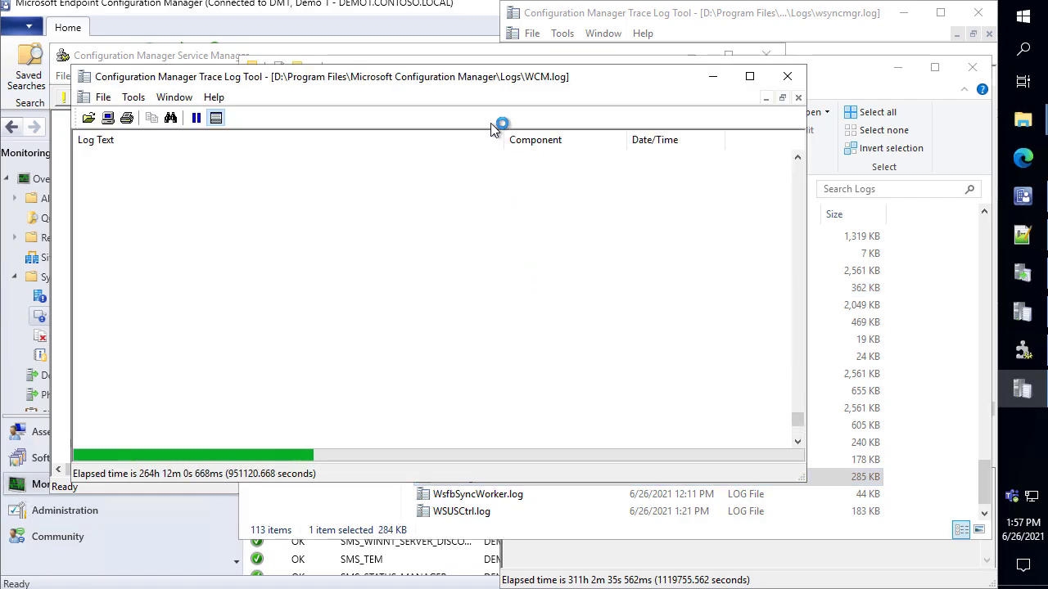
key("super+Left")
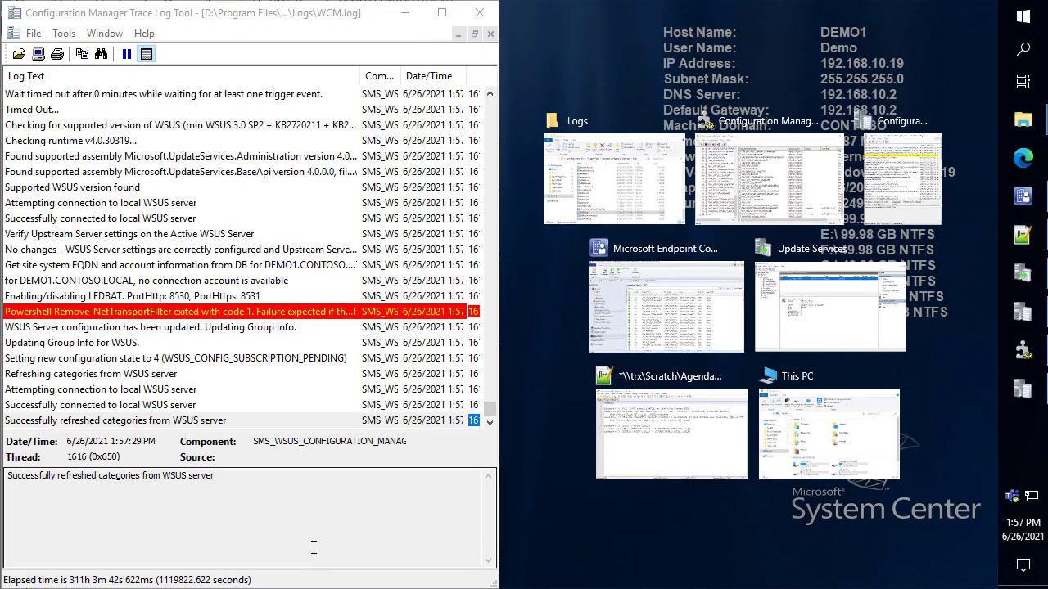
left_click(614, 175)
type("wsy")
key("Return")
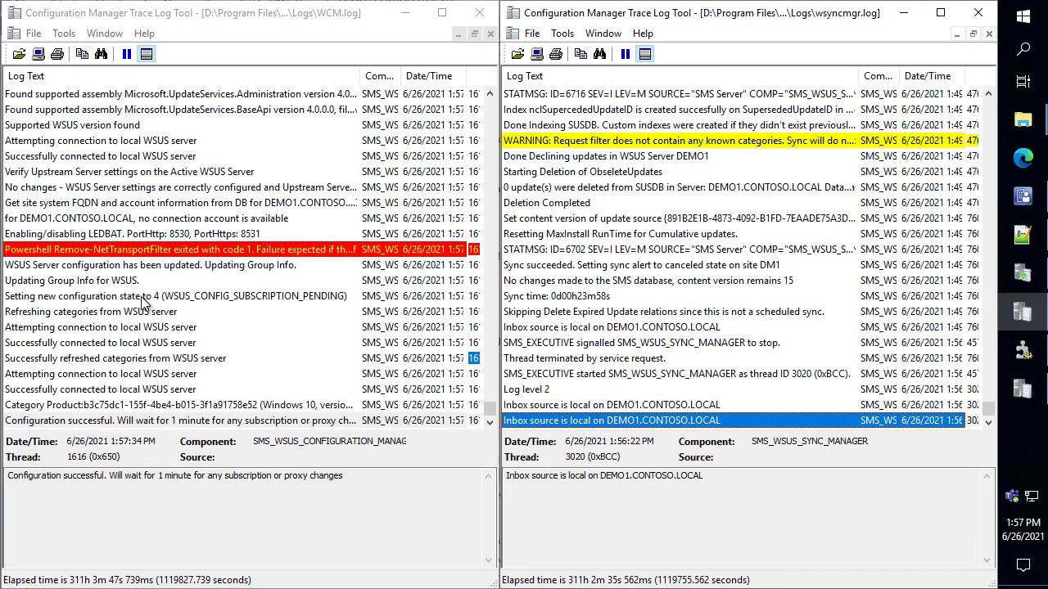
In WCM.log, highlight the Category Product 'not found on WSUS' message and the Refreshing categories entry
left_click(154, 425)
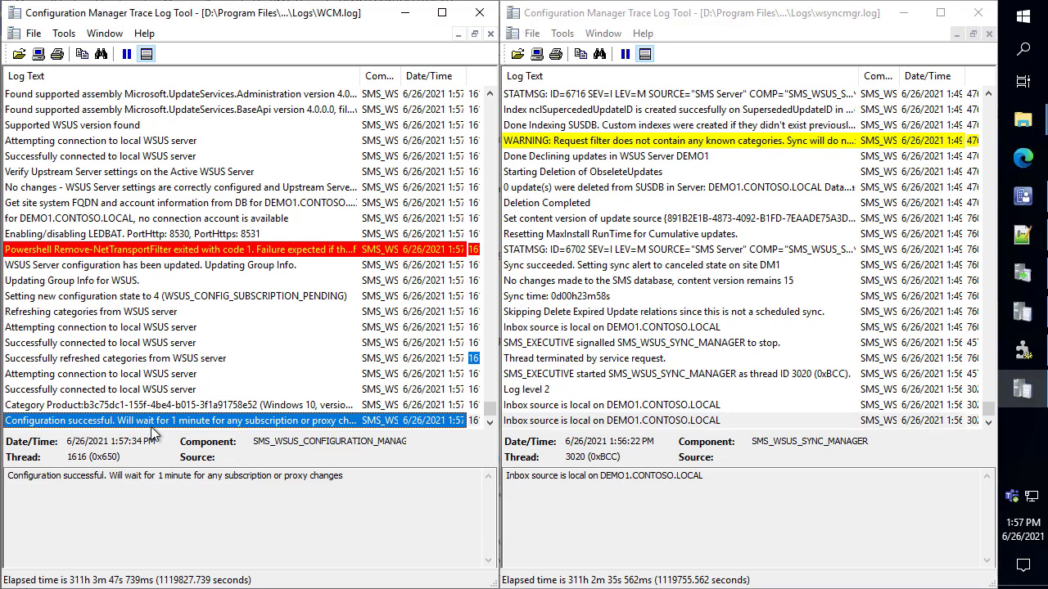
key("Up")
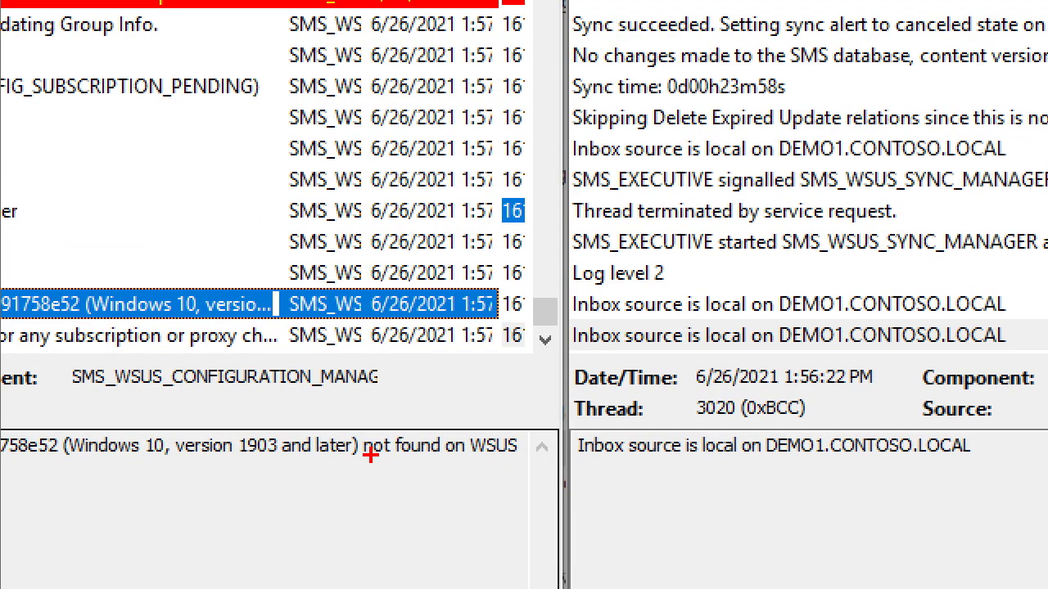
left_click_drag(348, 418, 554, 473)
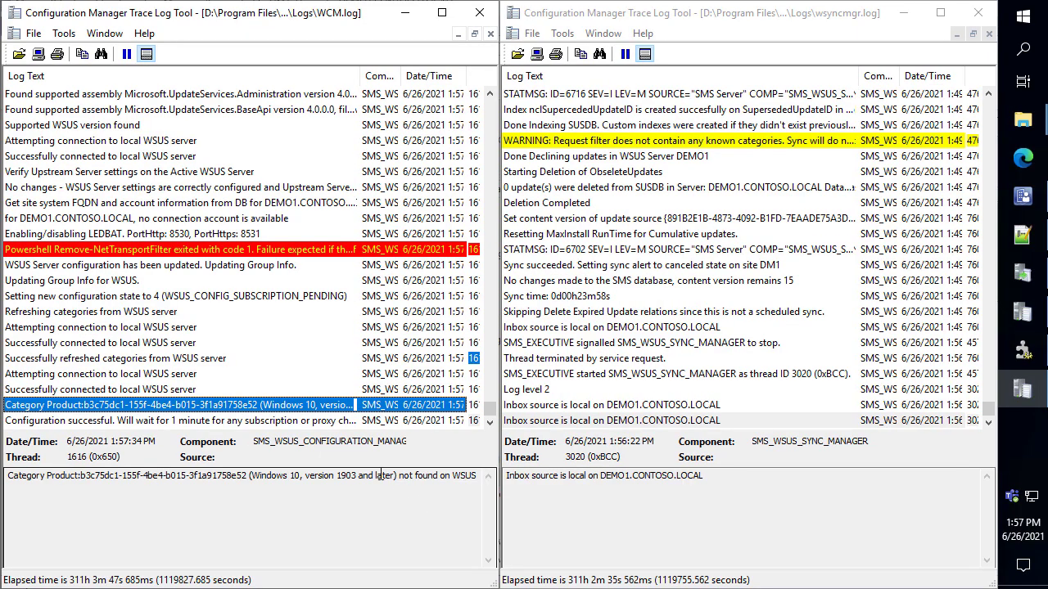
left_click(243, 313)
key("End")
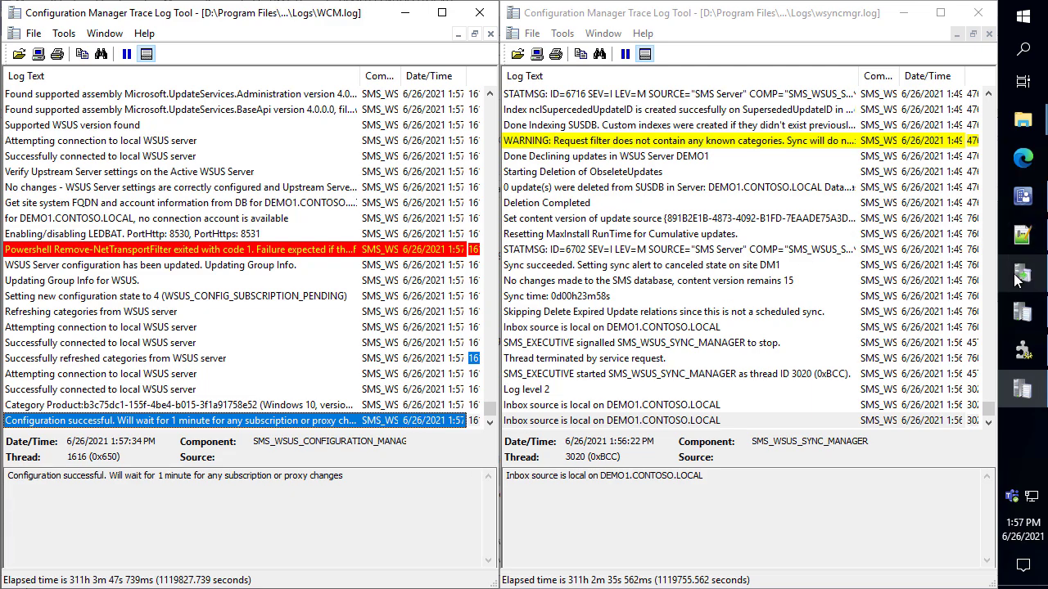
Review wsyncmgr.log's Sync succeeded and last entries, then bring Update Services forward
left_click(1029, 198)
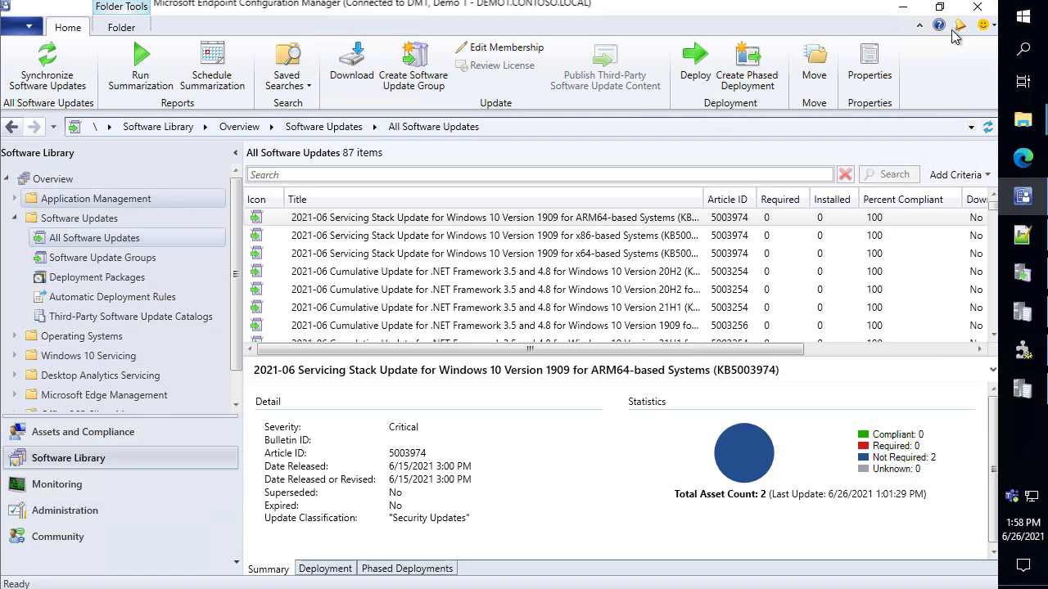
left_click(903, 7)
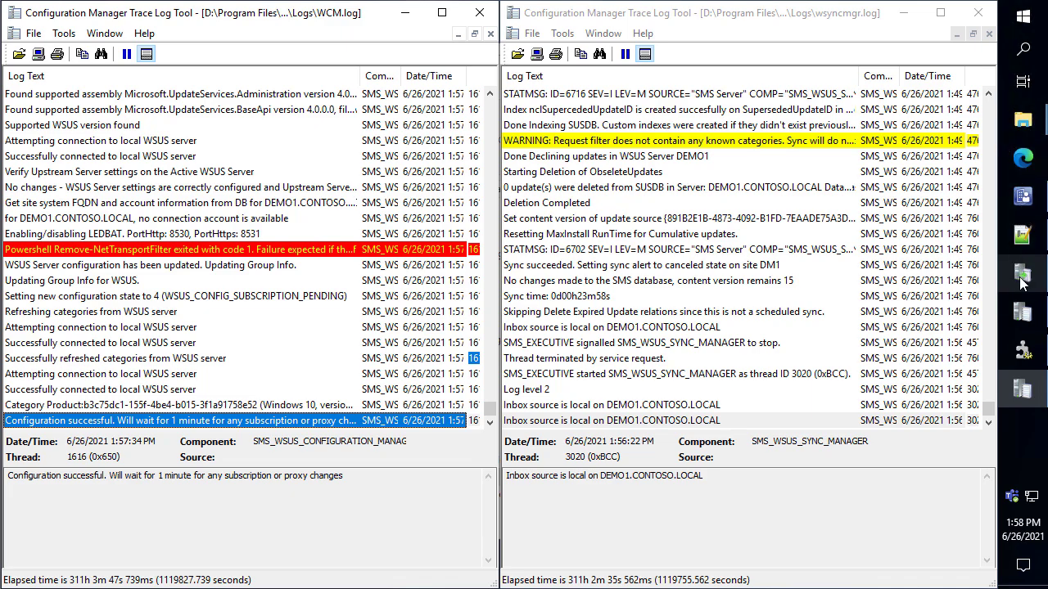
left_click(711, 267)
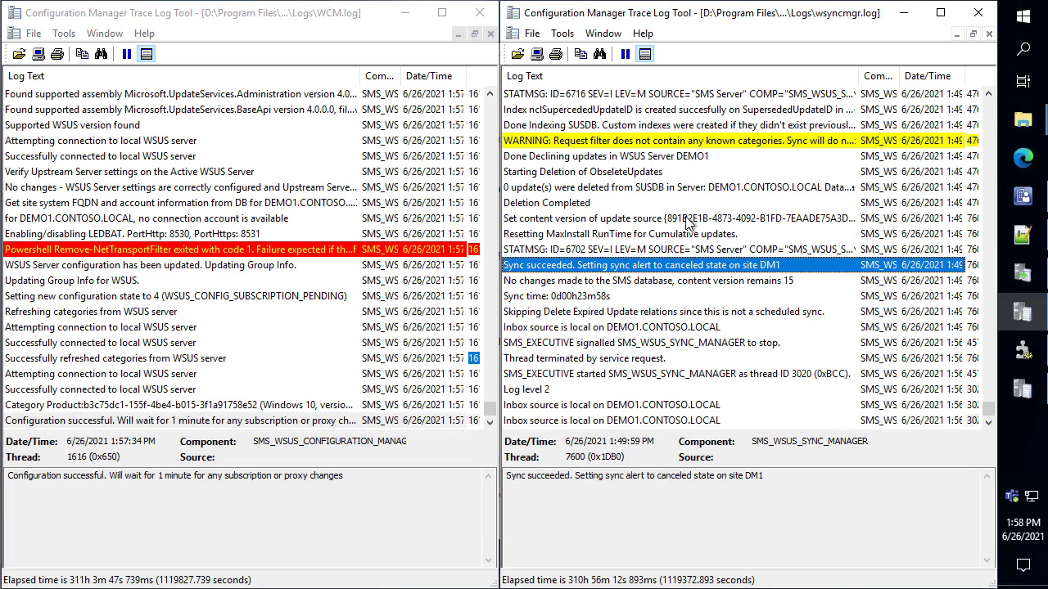
key("End")
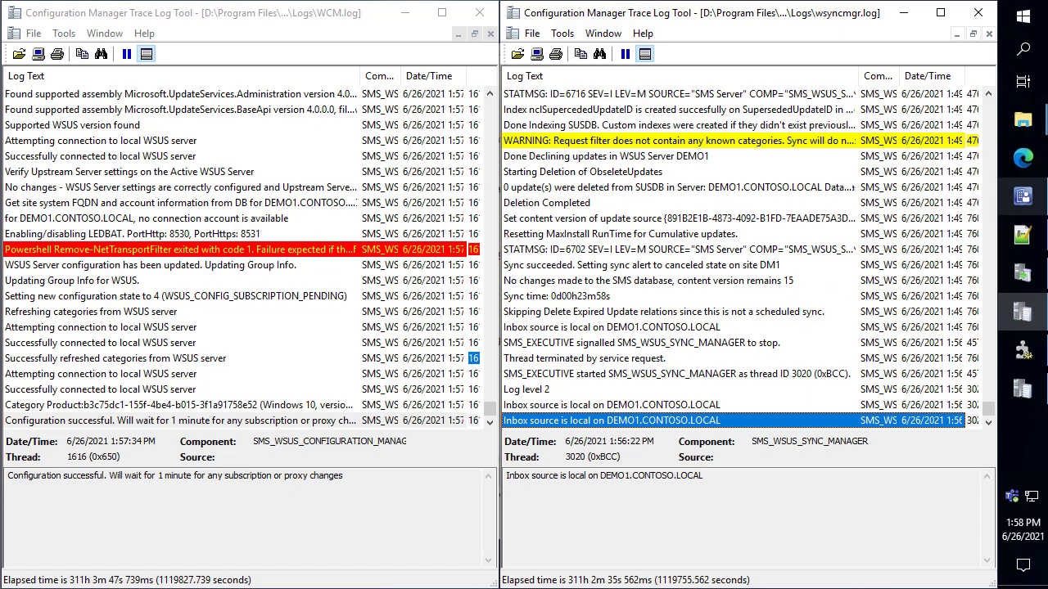
left_click(1022, 272)
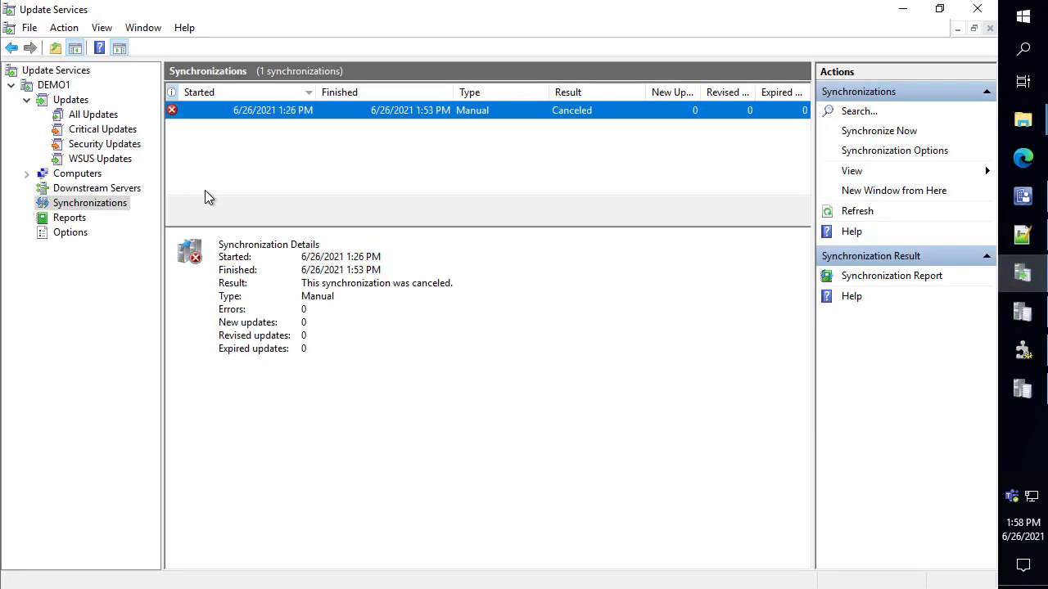
From Options, run the WSUS Server Configuration Wizard: decline Improvement Program, keep Microsoft Update, no proxy
left_click(69, 233)
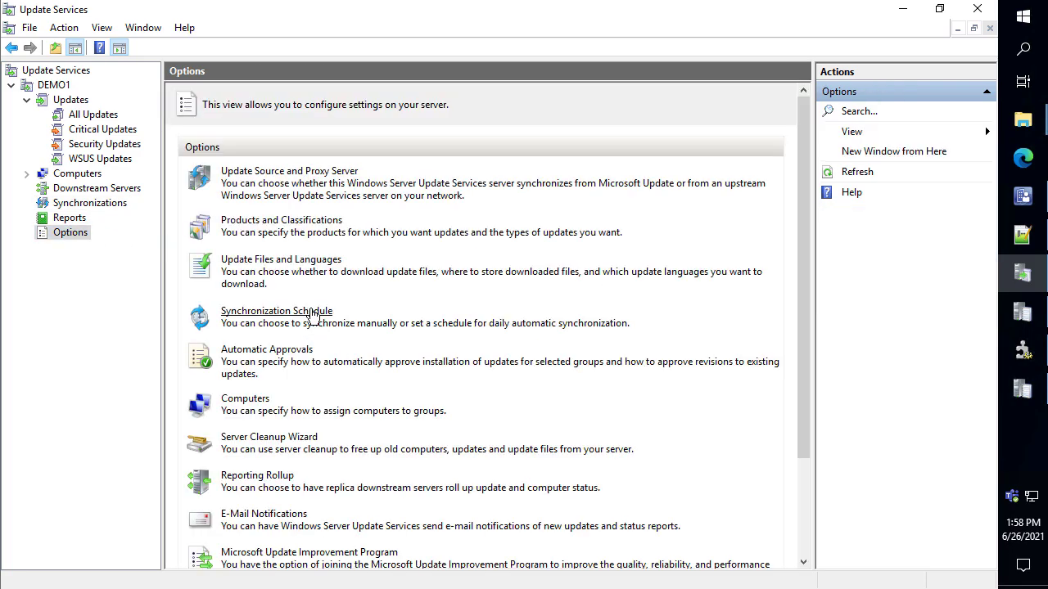
scroll(309, 317, "down", 1)
scroll(306, 497, "down", 1)
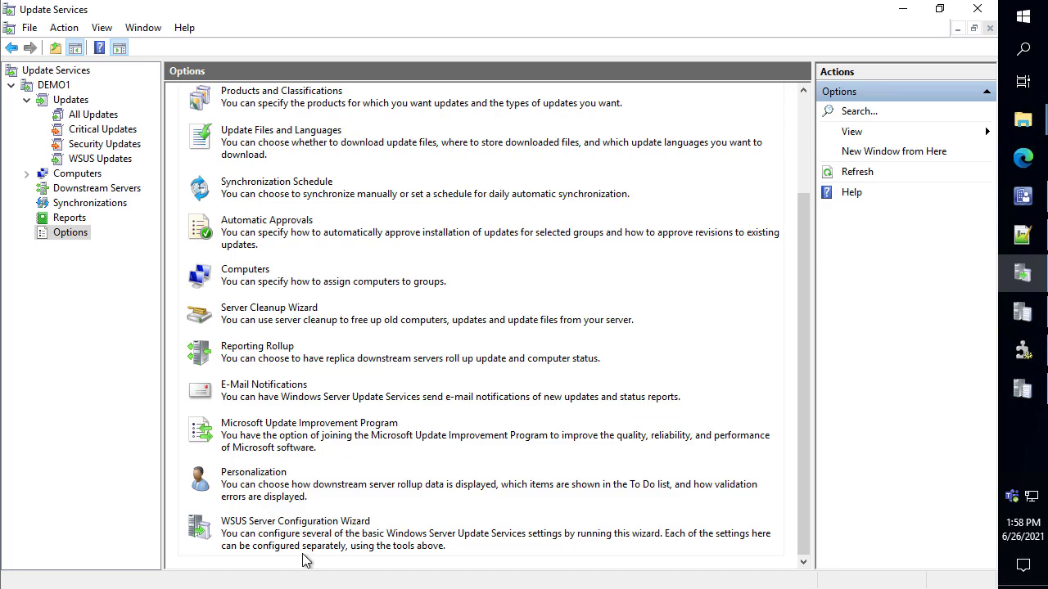
left_click(321, 521)
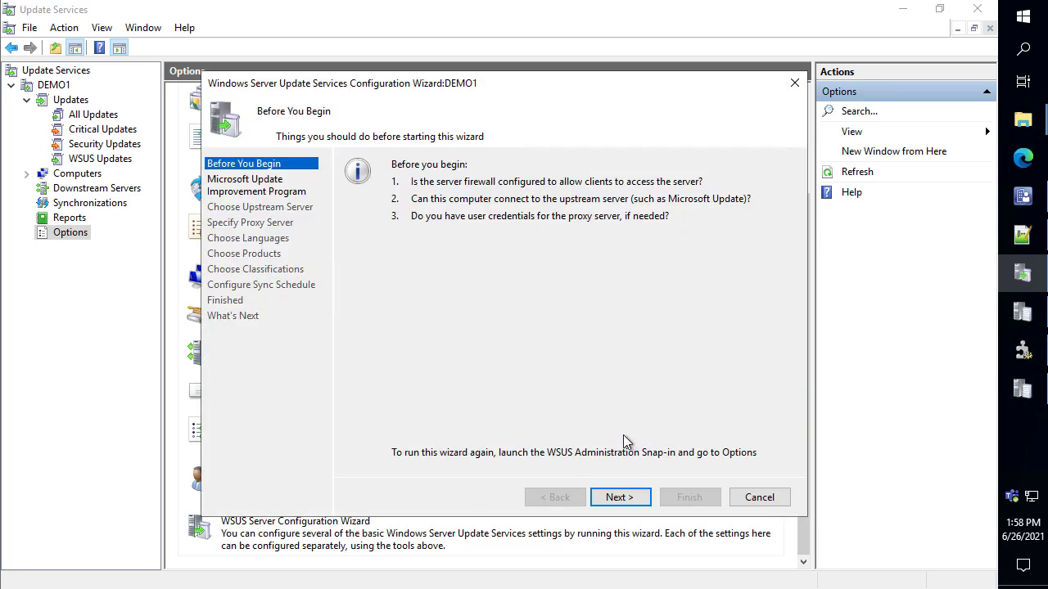
left_click(632, 497)
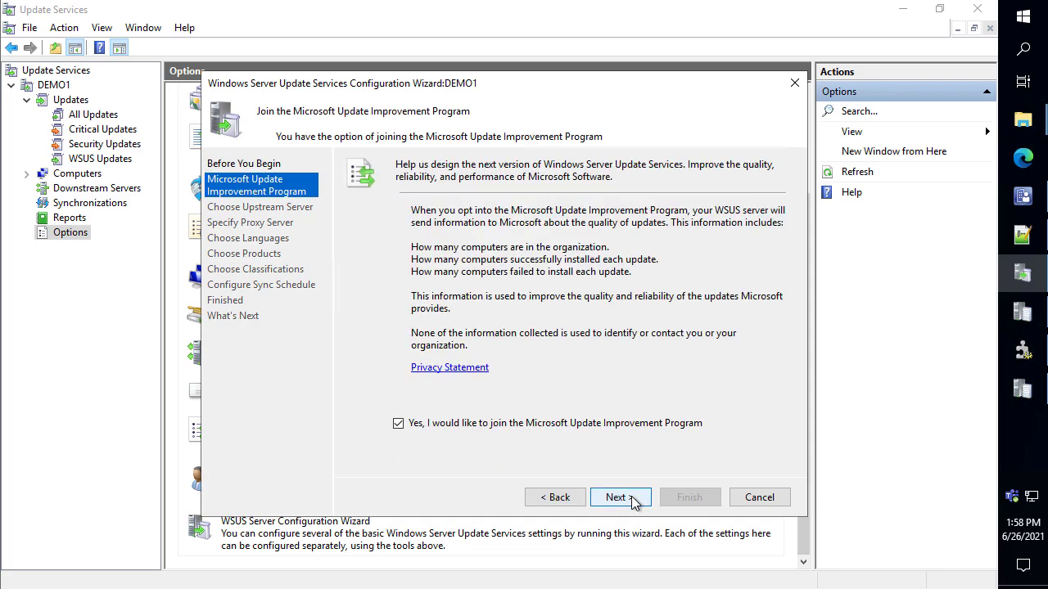
left_click(610, 423)
left_click(617, 501)
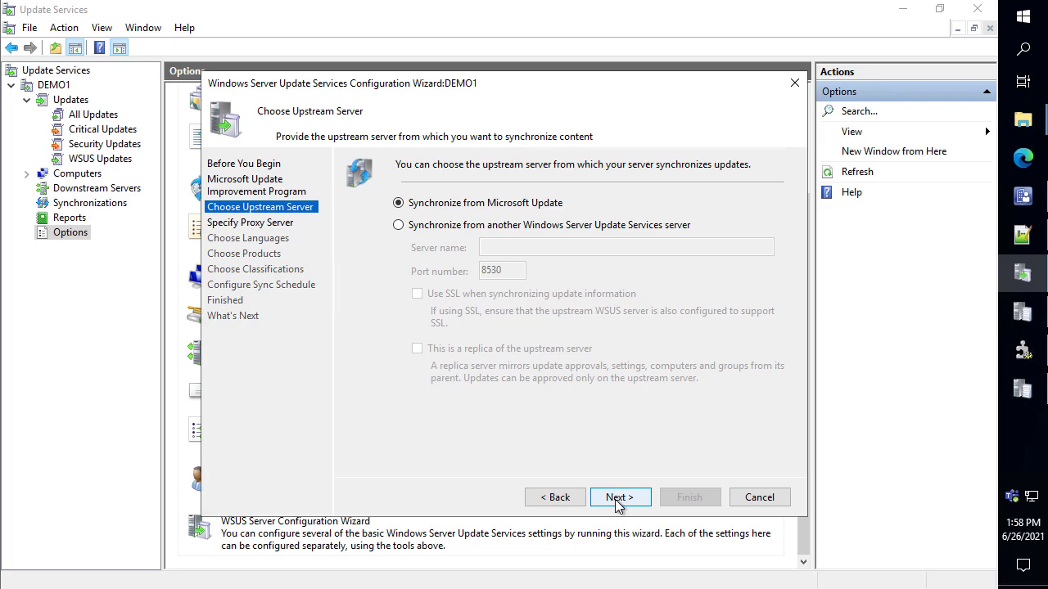
left_click(617, 501)
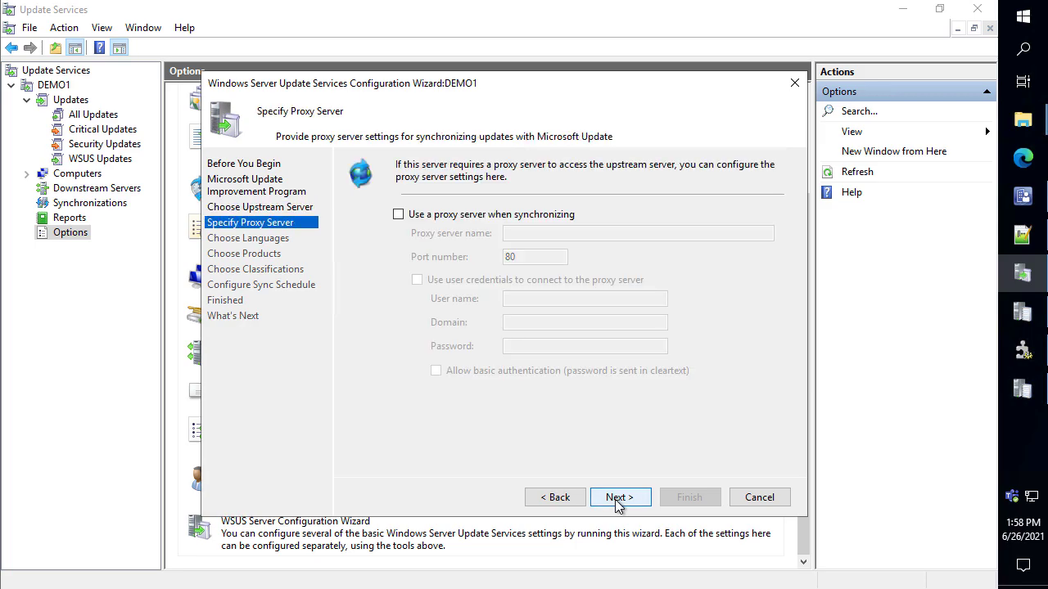
left_click(617, 501)
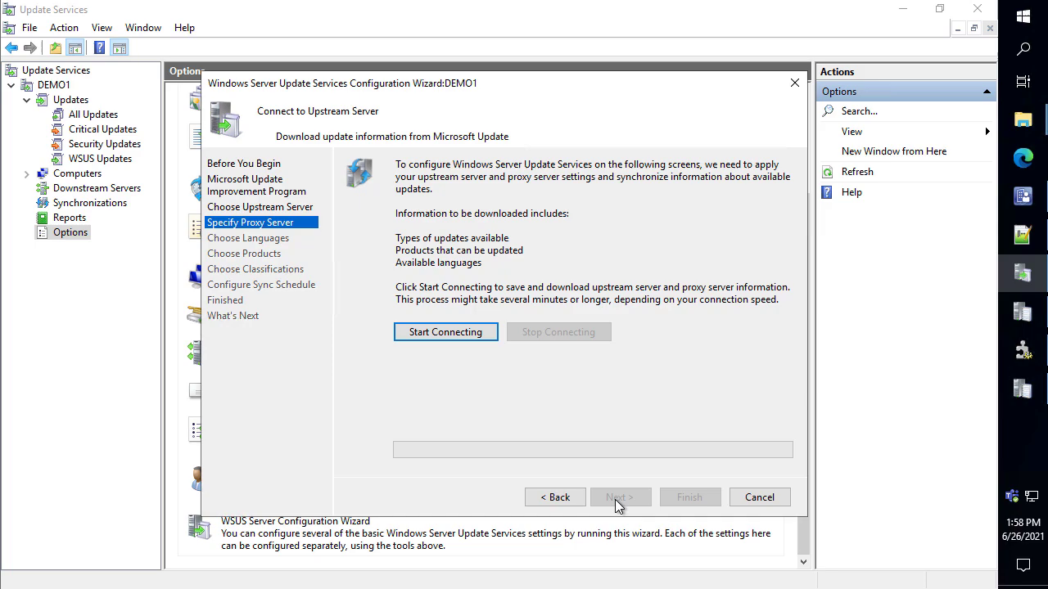
Start connecting to Microsoft Update, annotate the download options, and wait until connecting completes
left_click(437, 339)
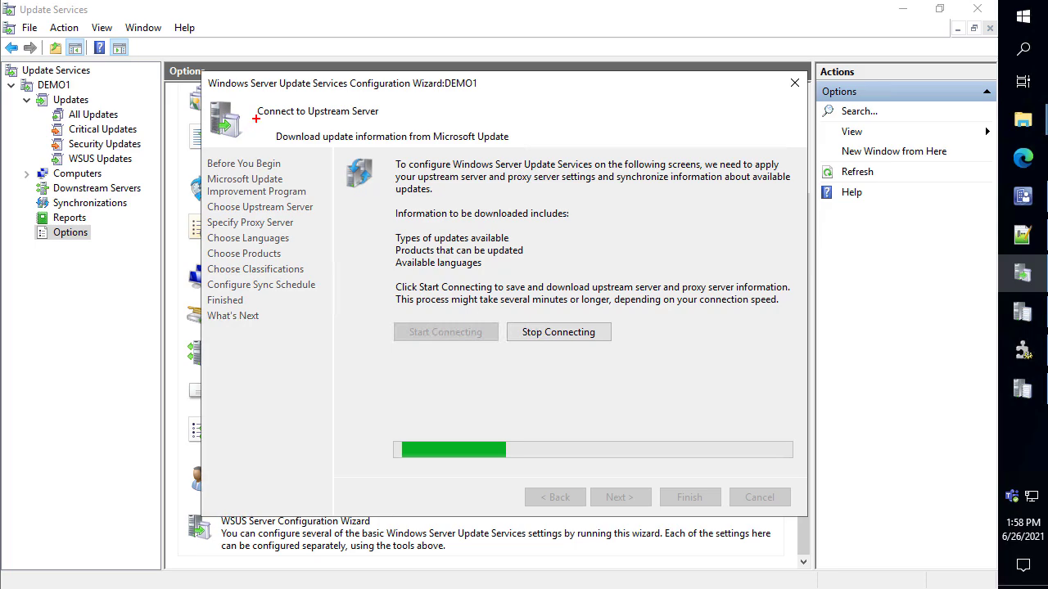
left_click_drag(256, 118, 545, 148)
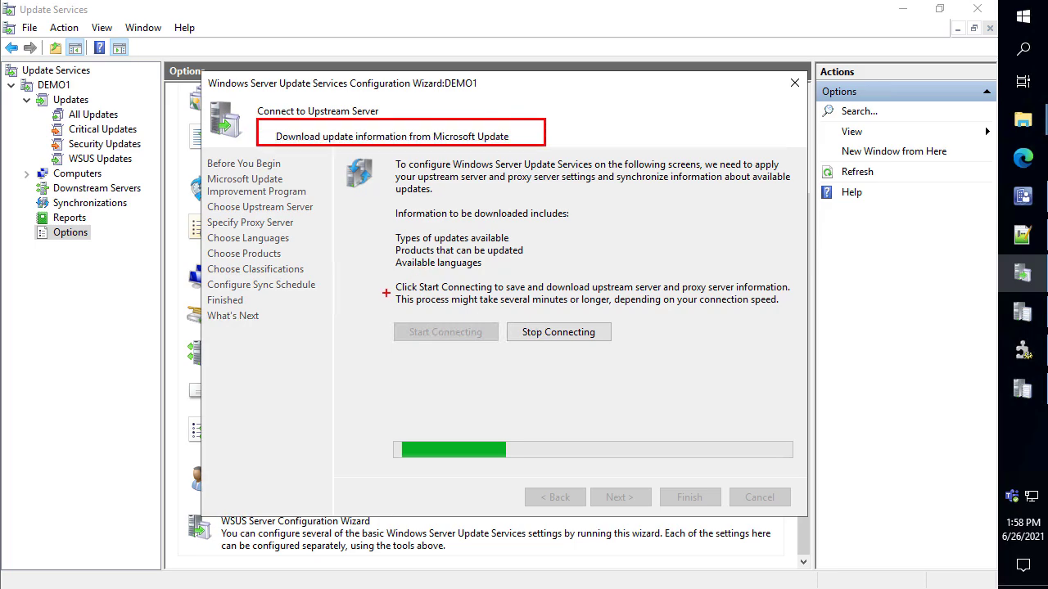
left_click_drag(383, 315, 630, 352)
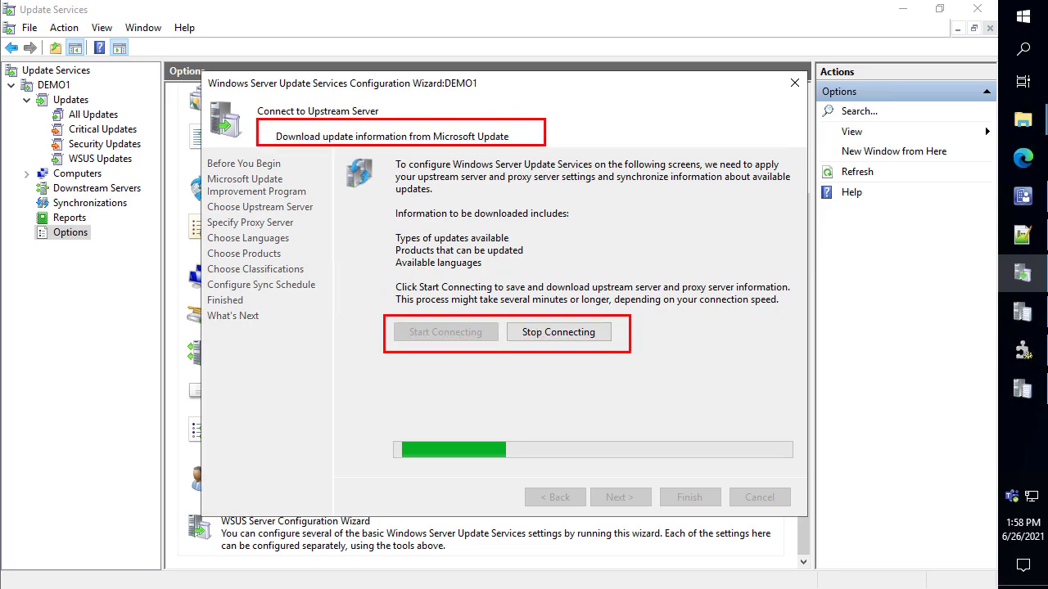
key("Escape")
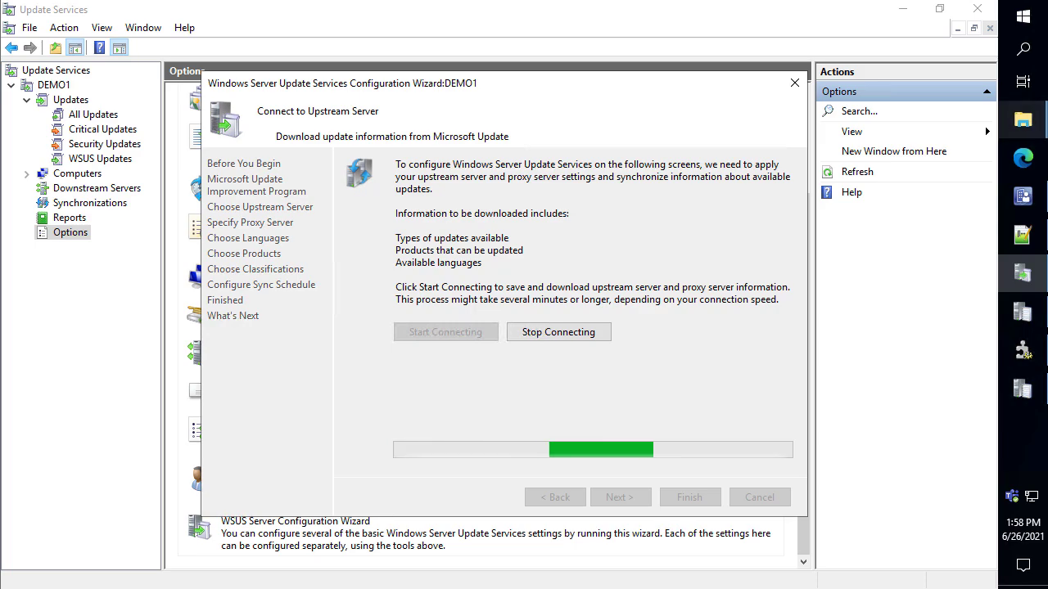
mouse_move(1015, 276)
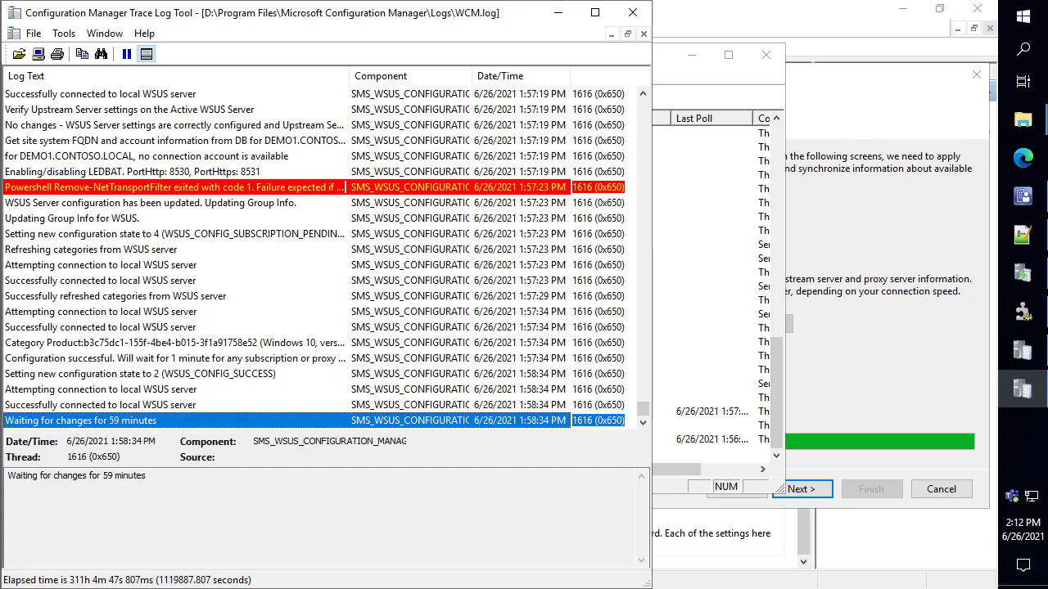
left_click(884, 256)
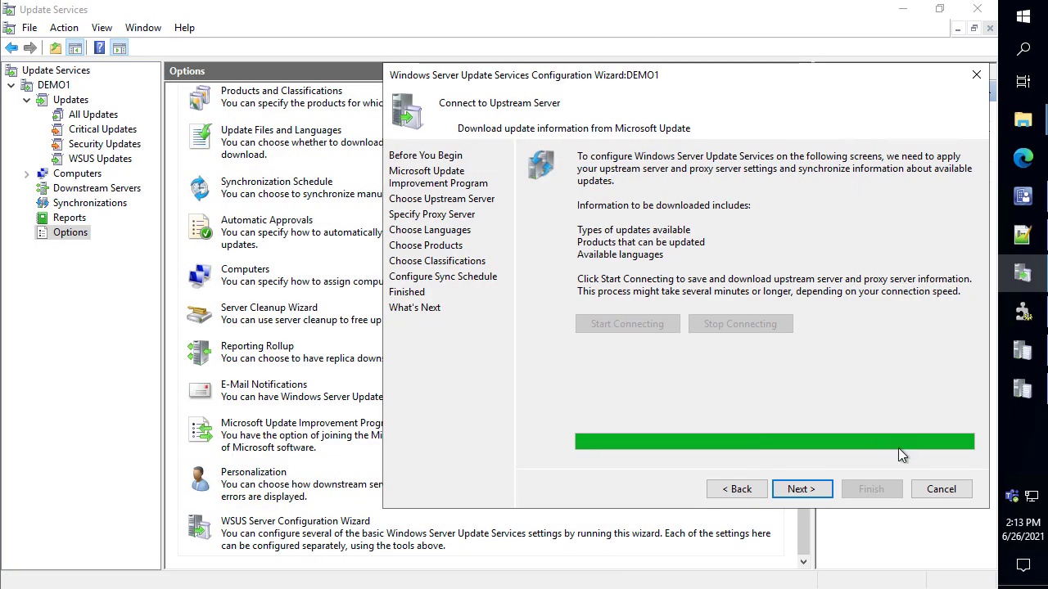
Cancel the wizard and check the new succeeded manual sync, 1:58–2:12 PM
left_click(941, 490)
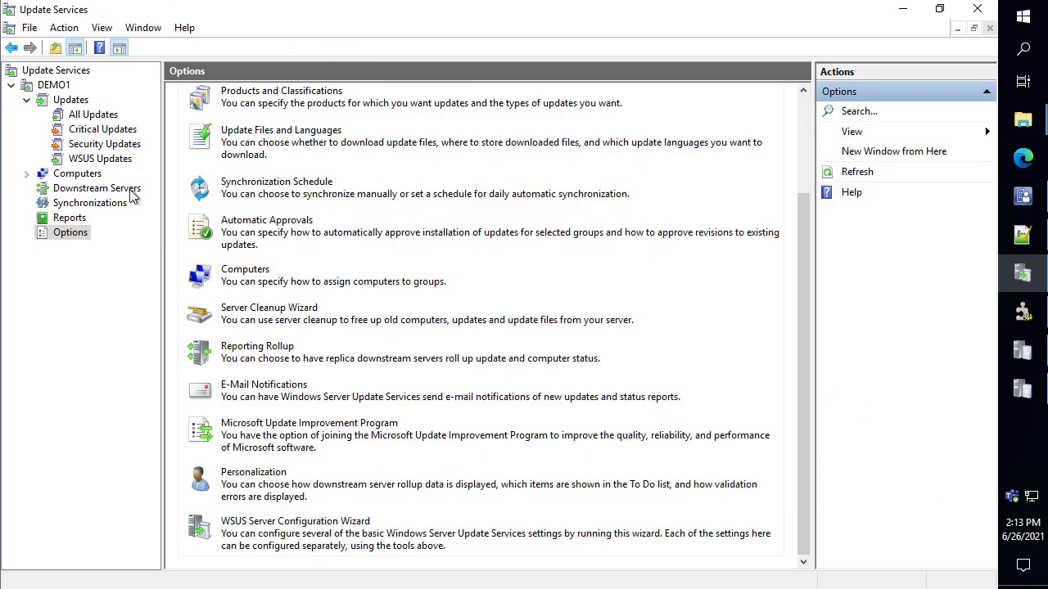
left_click(90, 203)
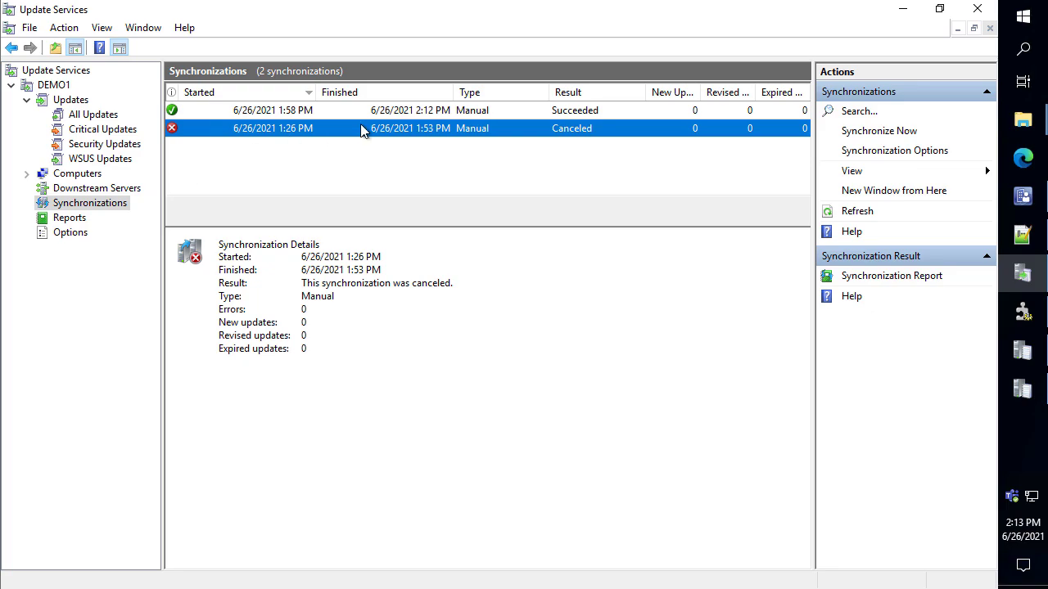
left_click(387, 116)
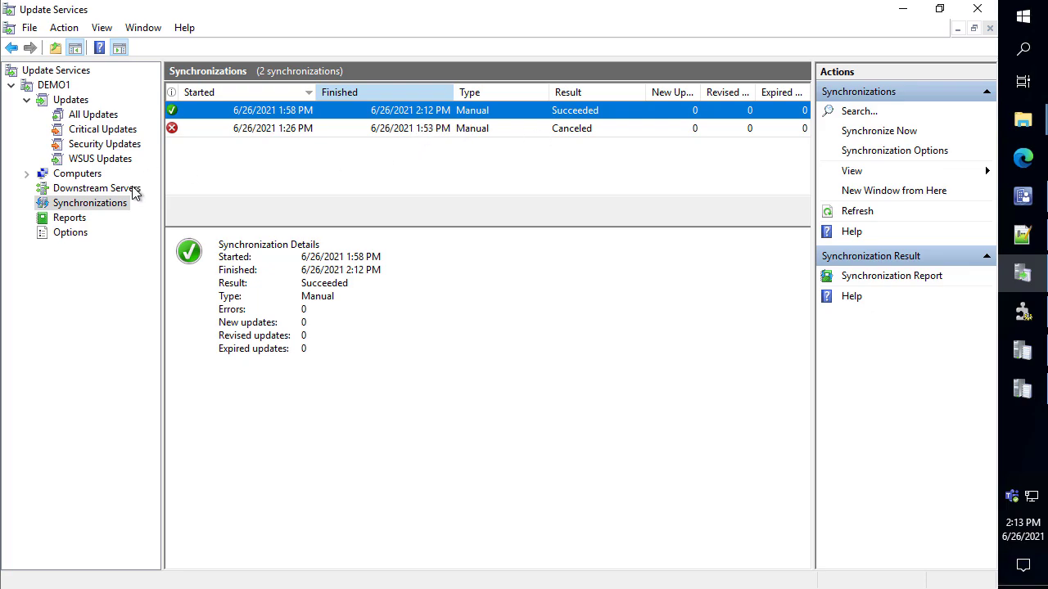
Open Products and Classifications from the server Options
left_click(71, 232)
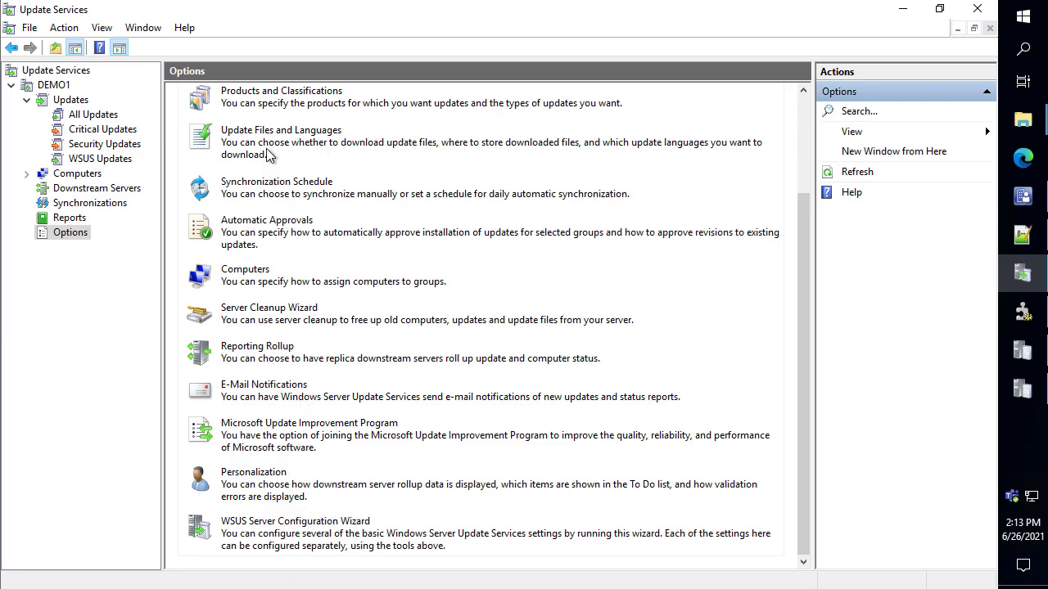
scroll(278, 94, "up", 2)
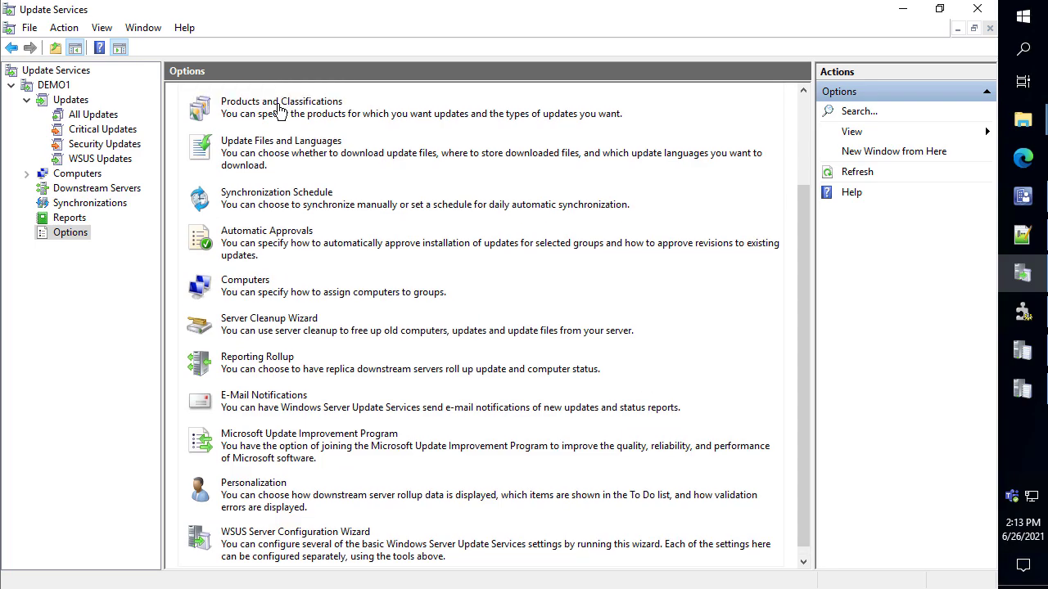
left_click(279, 106)
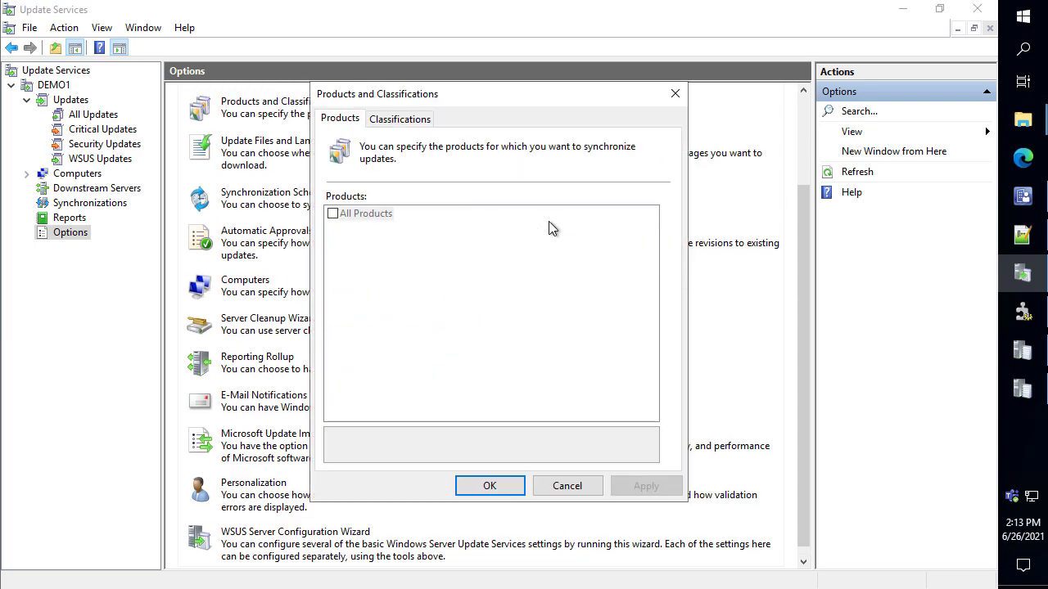
Scroll the Products list, close Products and Classifications unchanged, and close Update Services
left_click_drag(651, 235, 650, 350)
left_click(567, 486)
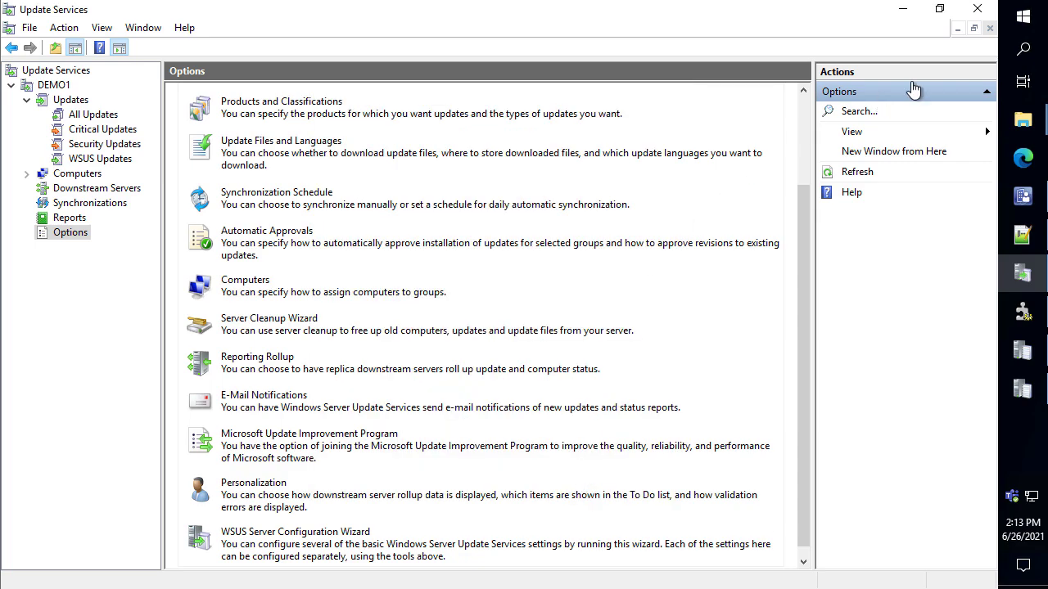
left_click(977, 9)
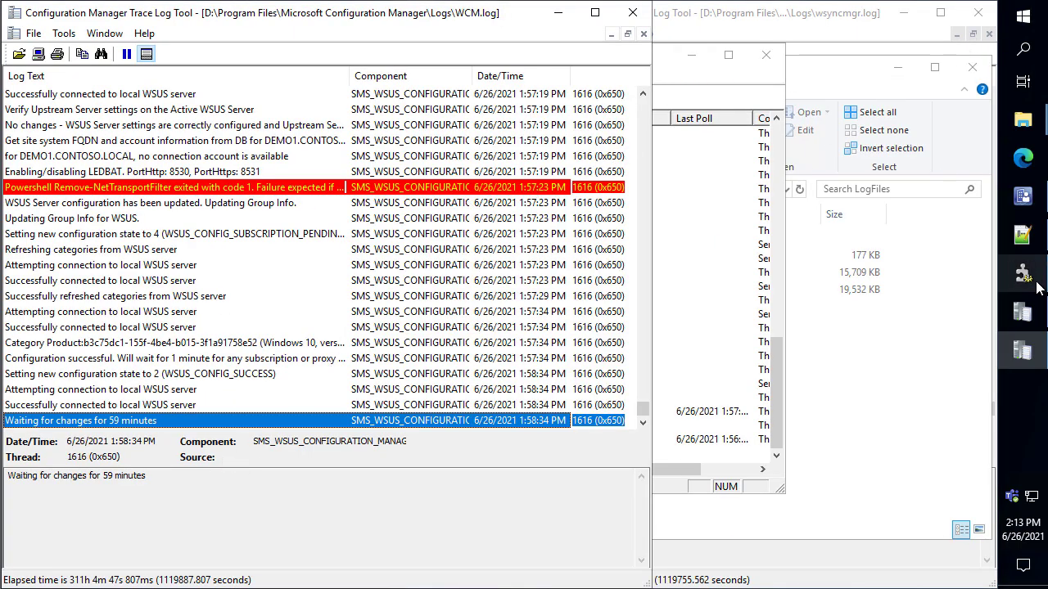
Stop SMS_WSUS_CONFIGURATION_MANAGER and query its status to confirm it shows Stopped
left_click(1023, 274)
right_click(334, 439)
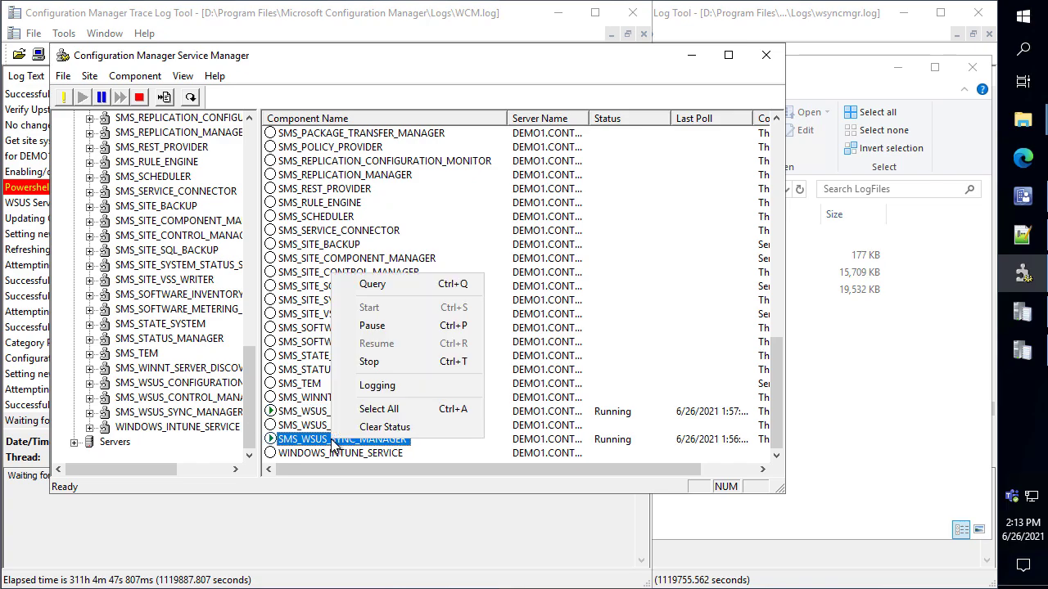
right_click(305, 414)
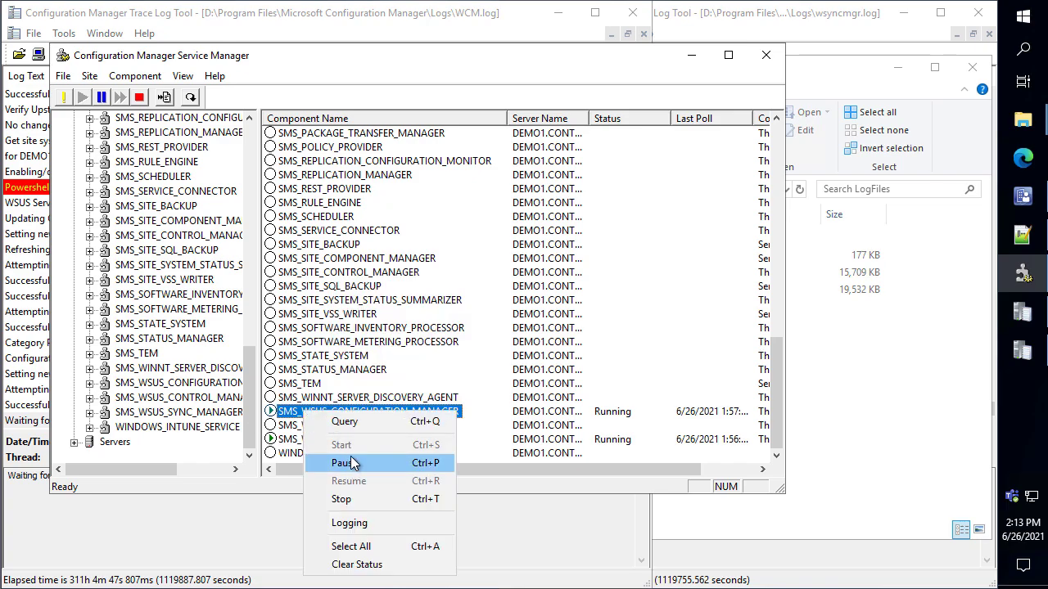
left_click(354, 499)
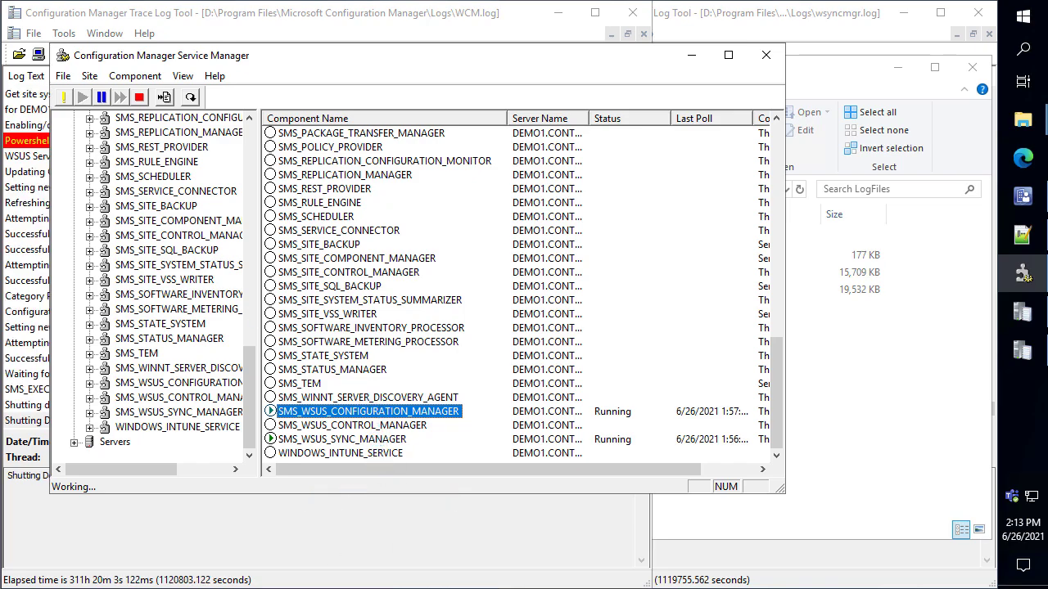
right_click(394, 419)
left_click(448, 425)
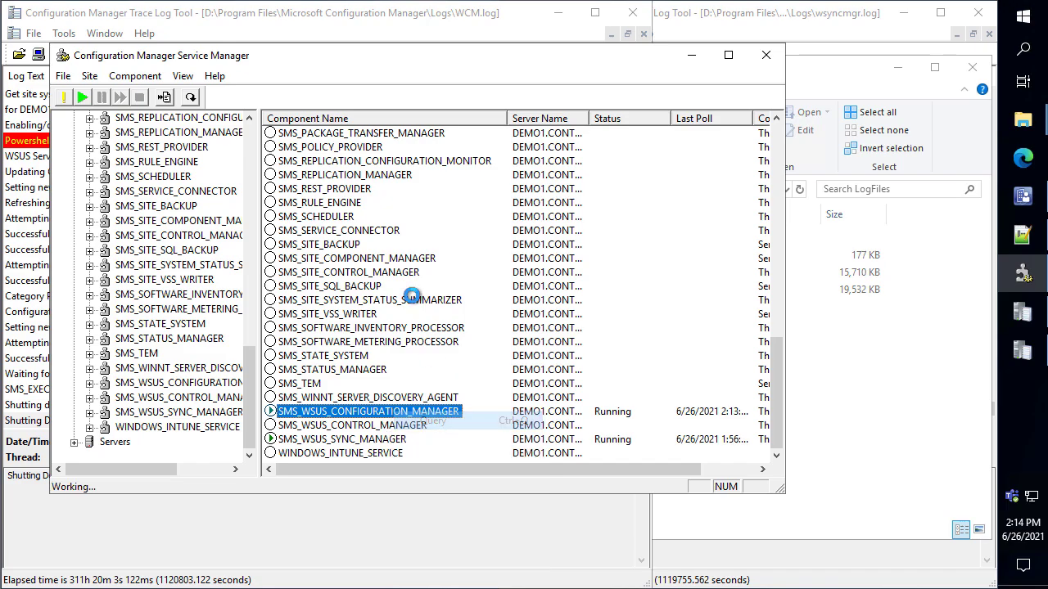
Check WCM.log for the shutdown entries, then start SMS_WSUS_CONFIGURATION_MANAGER again
left_click(169, 535)
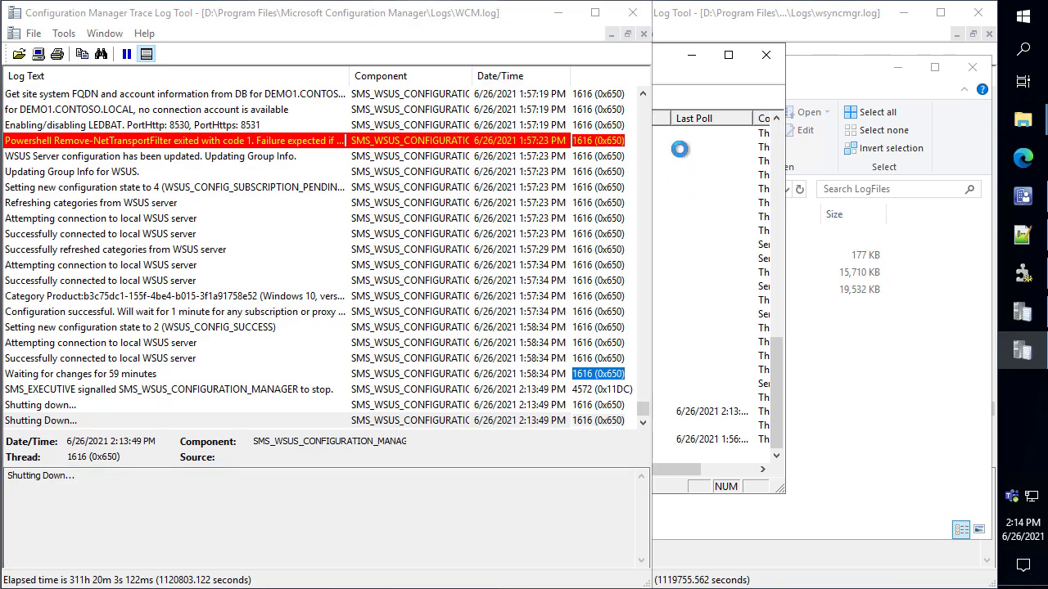
left_click(684, 51)
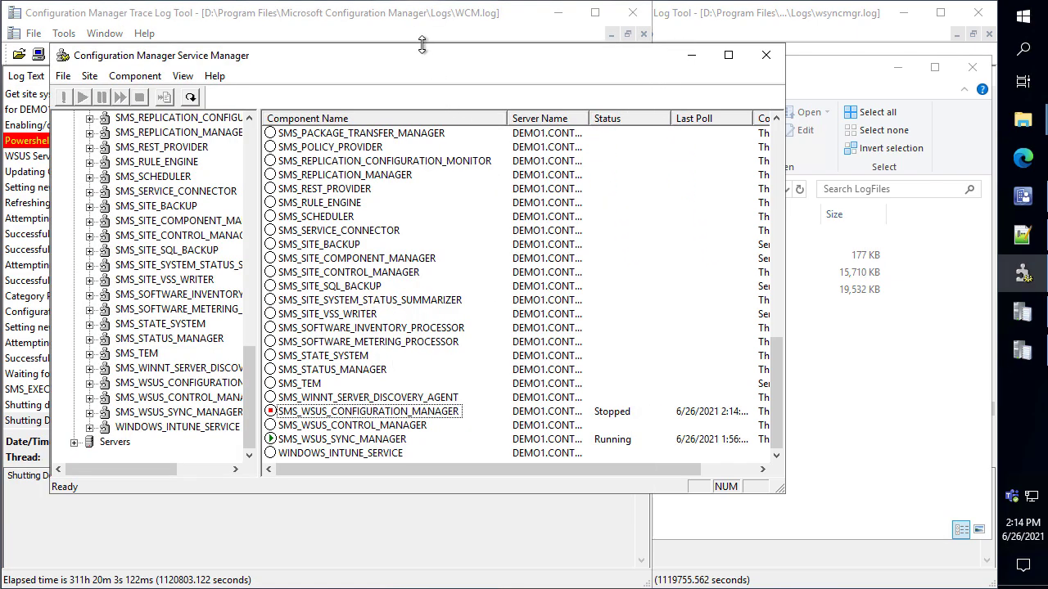
left_click_drag(423, 51, 703, 49)
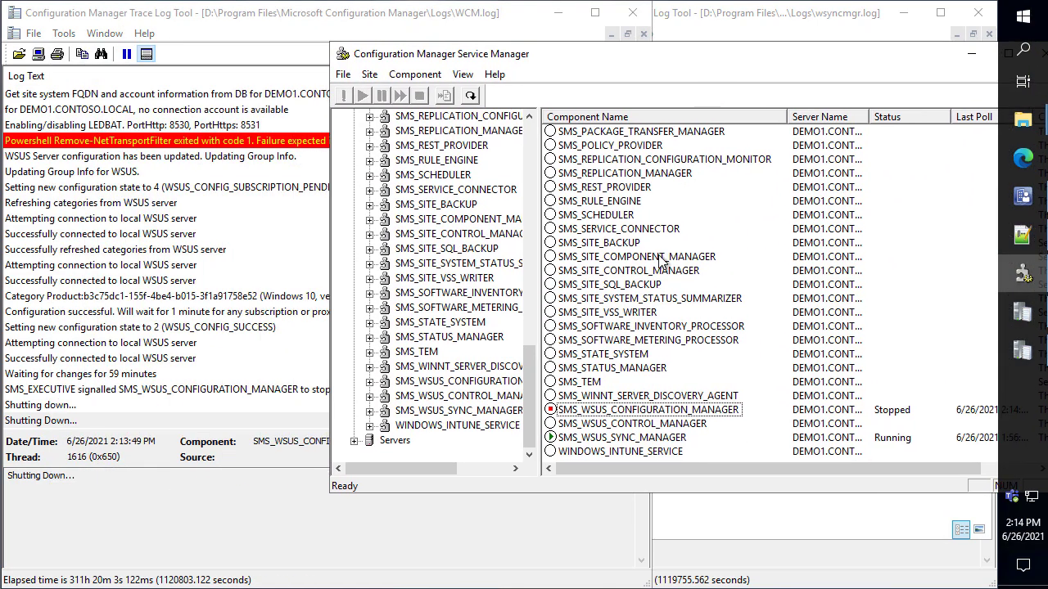
right_click(630, 415)
left_click(655, 443)
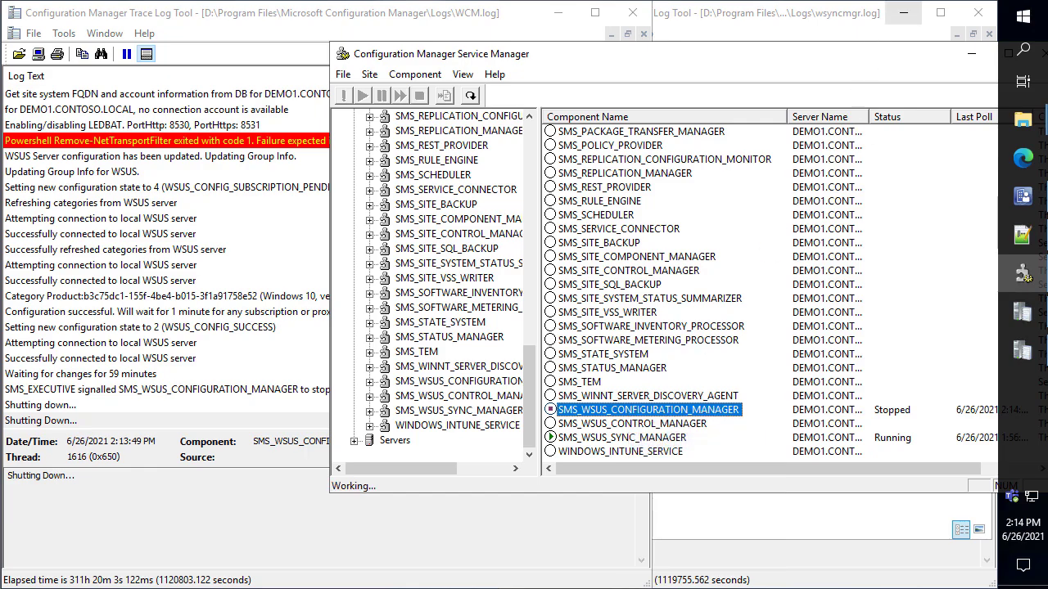
Maximize WCM.log and review the new category entries, ending on the newest lines
left_click(163, 519)
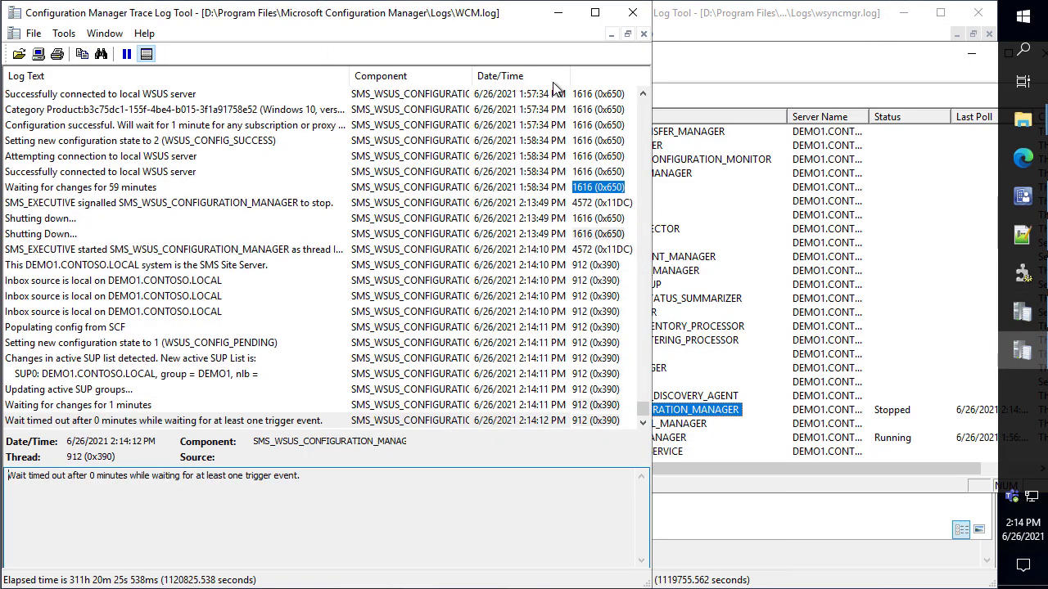
left_click(595, 13)
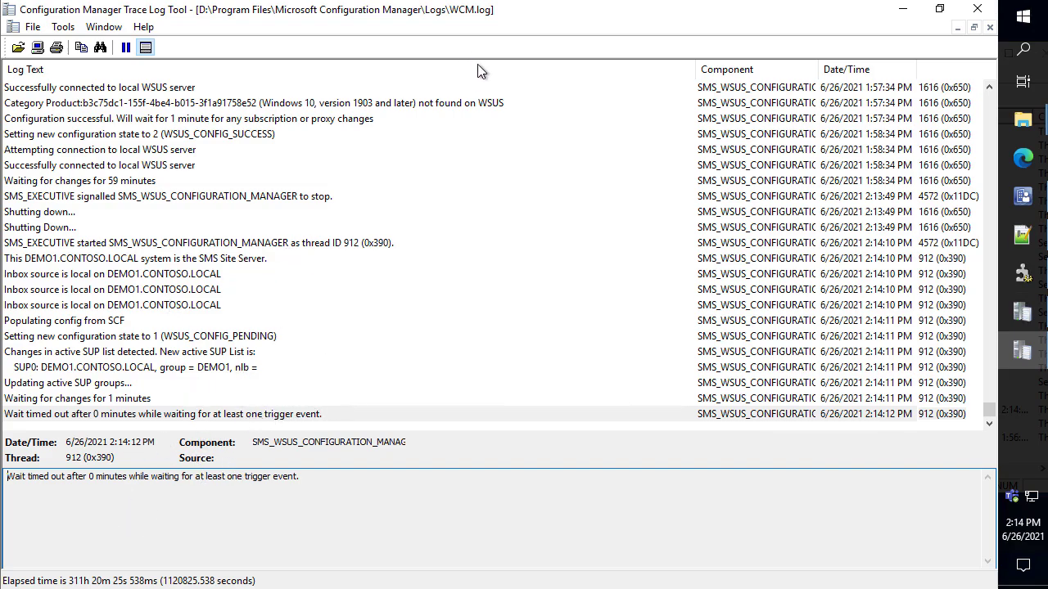
left_click_drag(453, 115, 488, 198)
key("Escape")
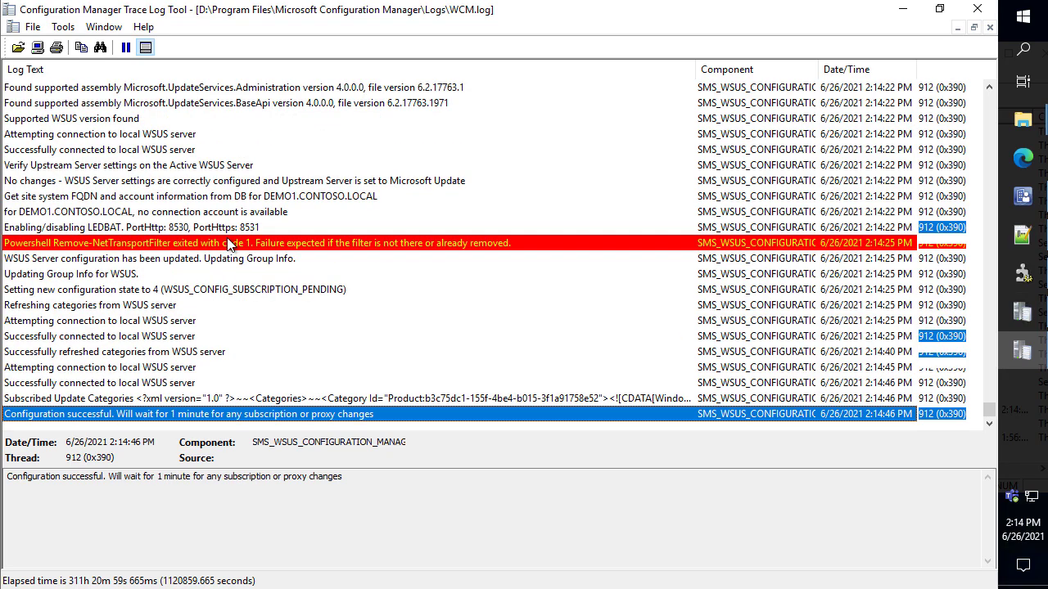
left_click(254, 401)
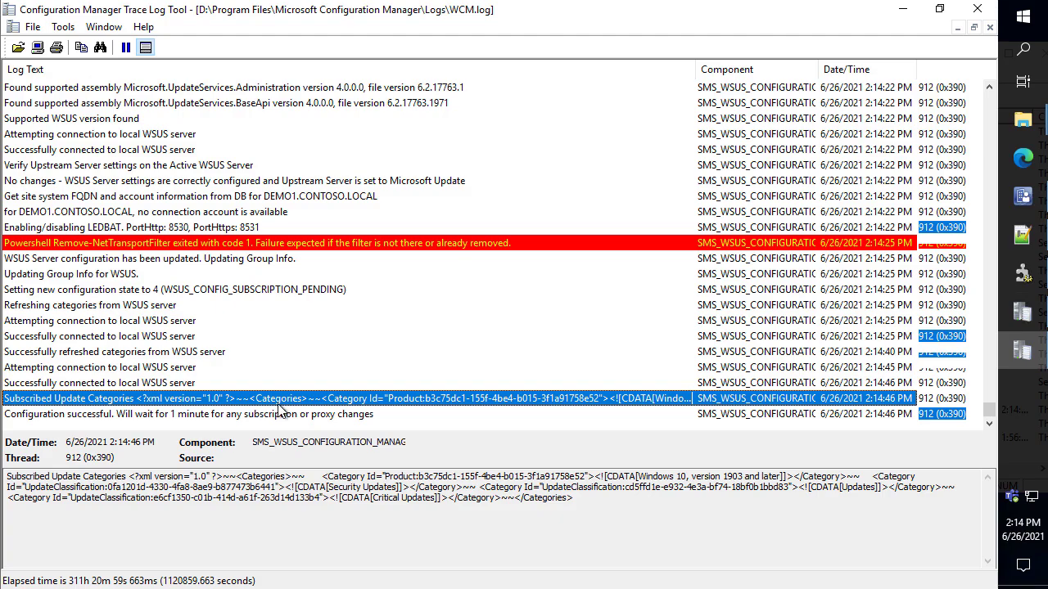
scroll(432, 257, "up", 8)
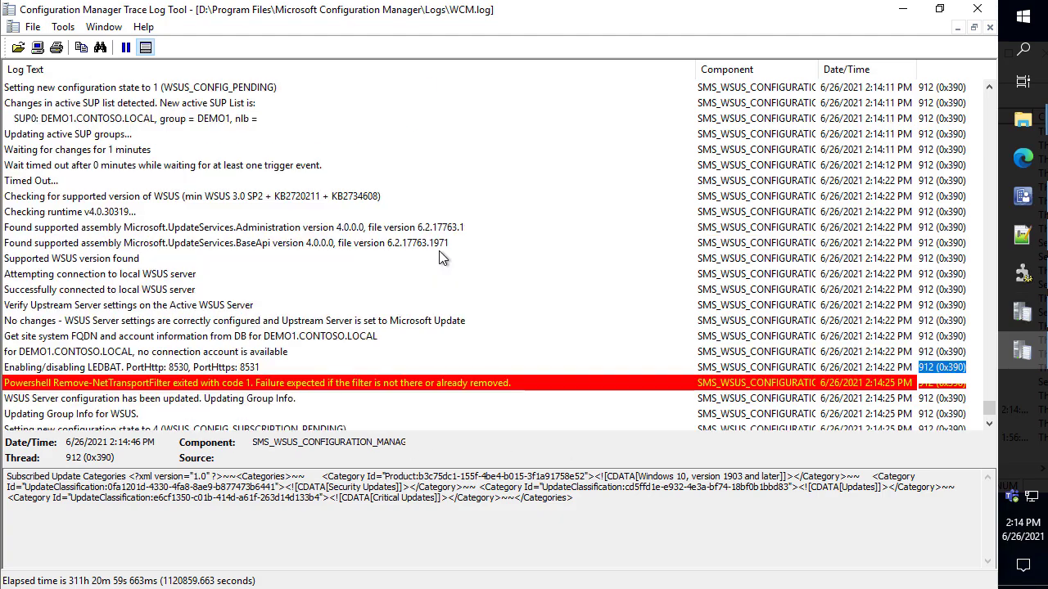
scroll(450, 240, "up", 3)
left_click(377, 231)
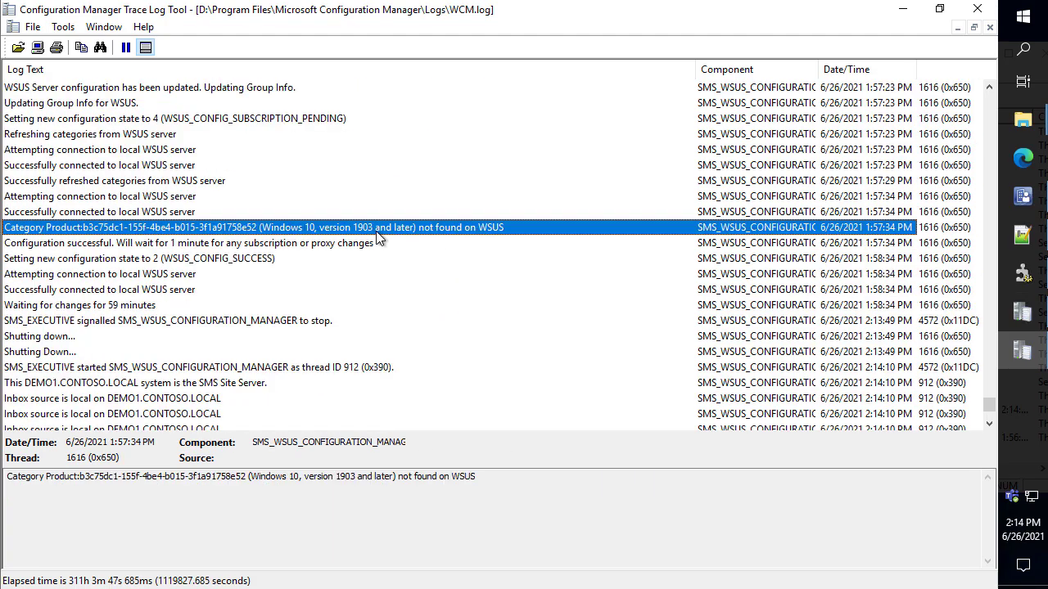
key("End")
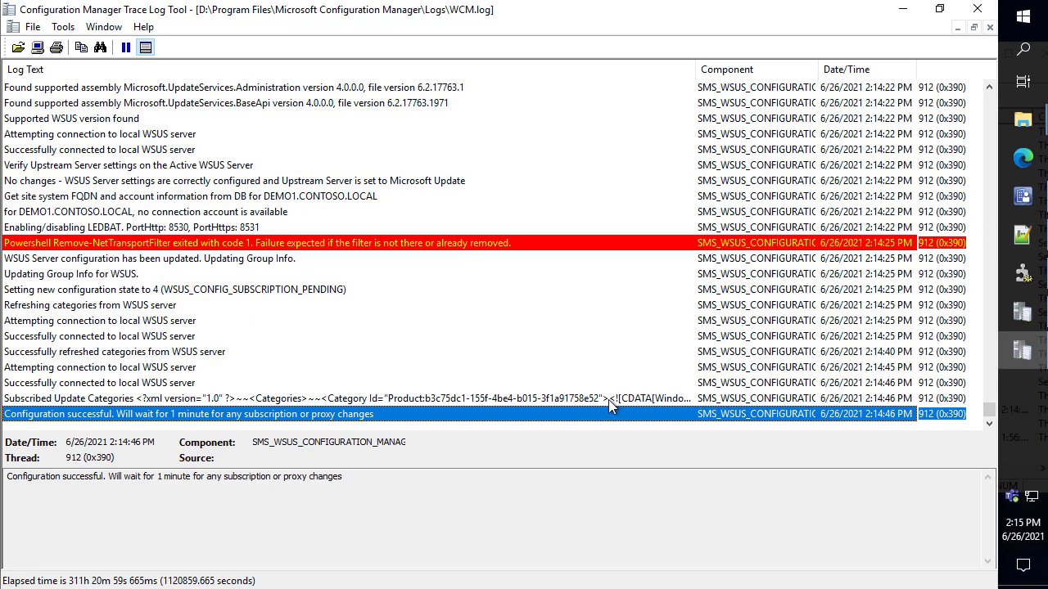
Refresh the console's All Software Updates list, which now shows 87 items
left_click(1021, 312)
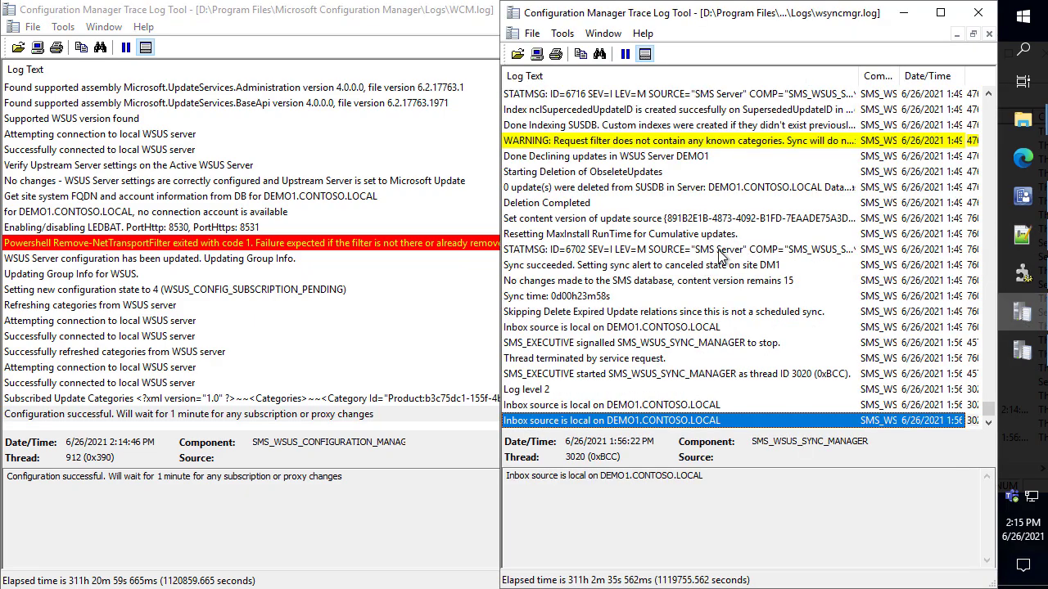
left_click(1021, 196)
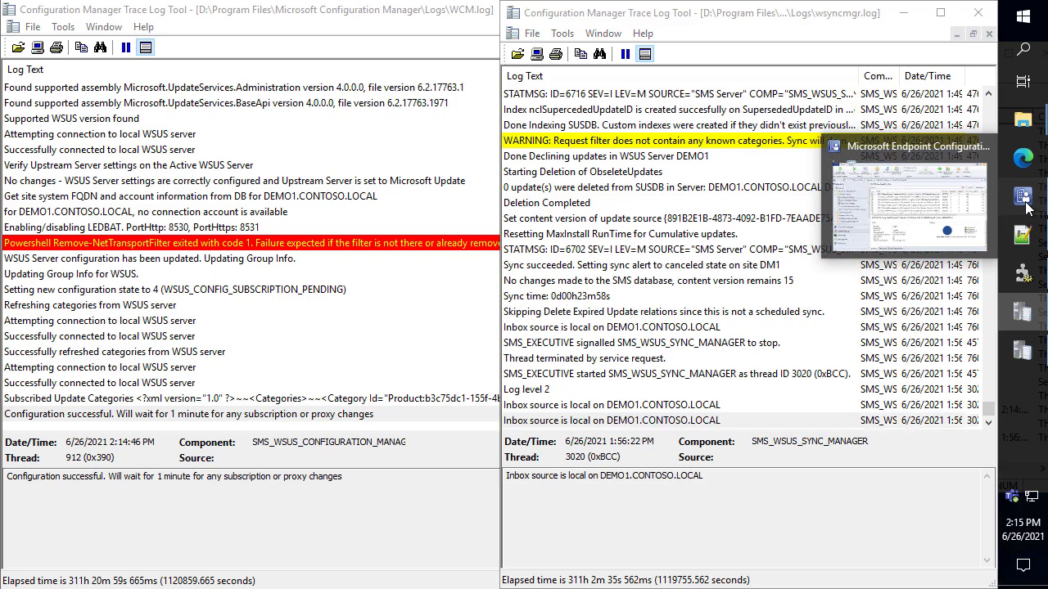
left_click(1022, 197)
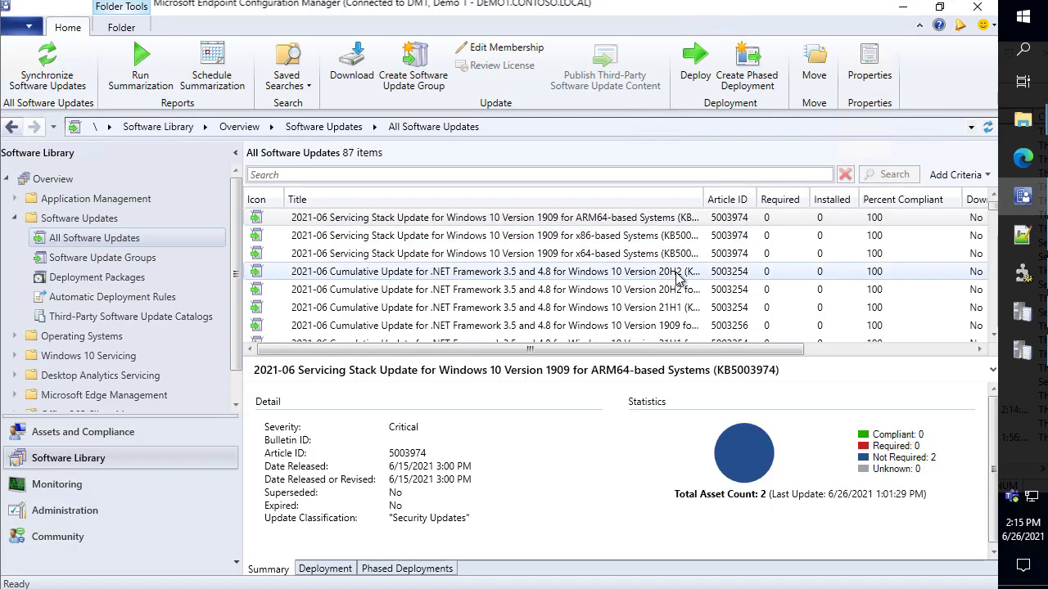
left_click(987, 127)
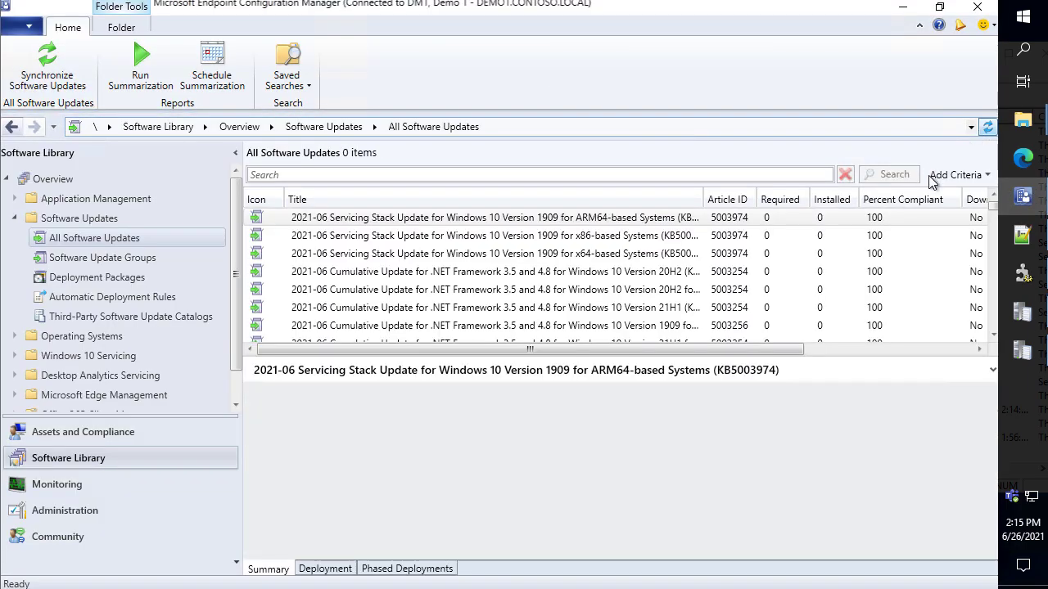
Launch Update Services from a Start search for 'wsus', allowing elevation
left_click(903, 8)
left_click(1027, 27)
type("wsus")
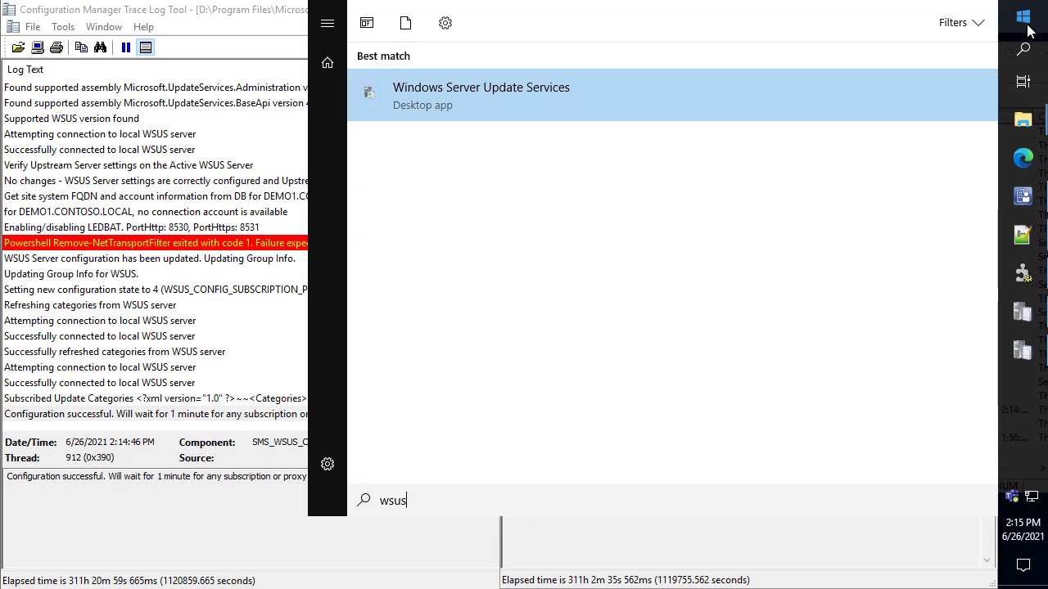
key("Return")
key("Left")
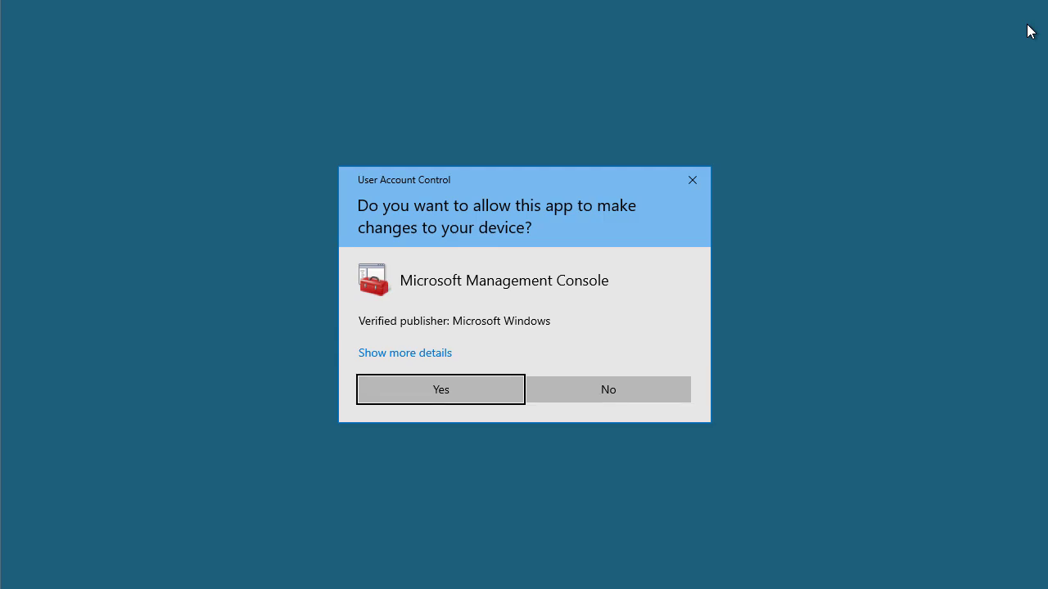
key("Return")
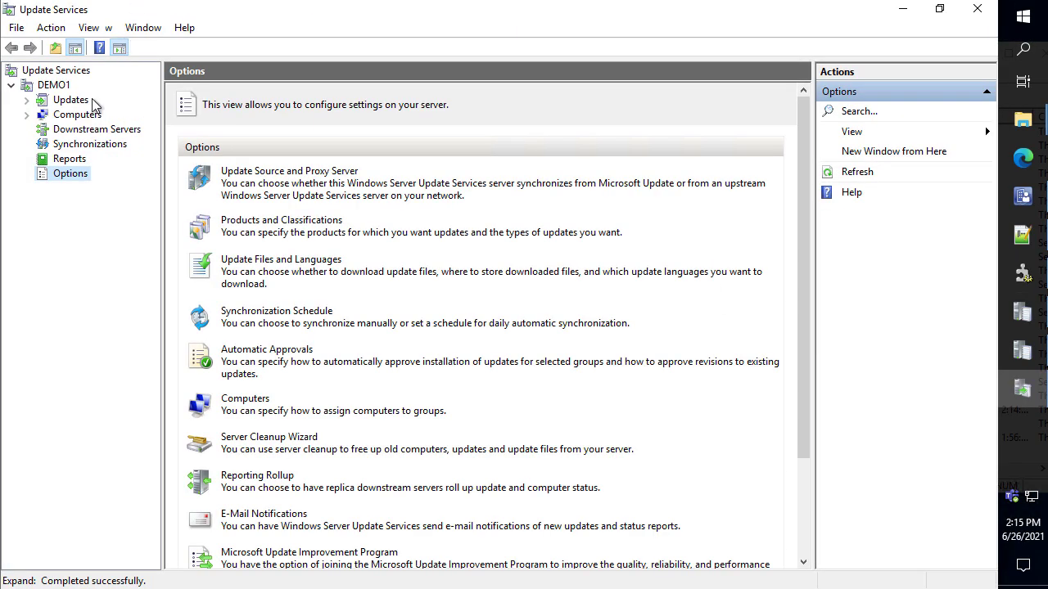
Check that All Updates on DEMO1 lists 0 updates, then return to the Configuration Manager console
left_click(82, 100)
left_click(93, 115)
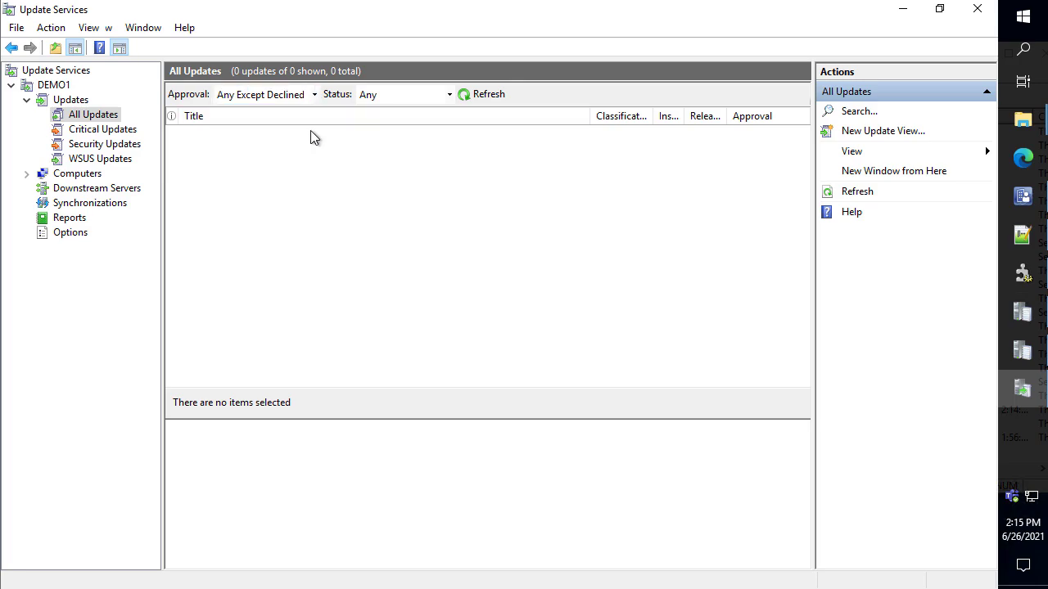
left_click(1021, 197)
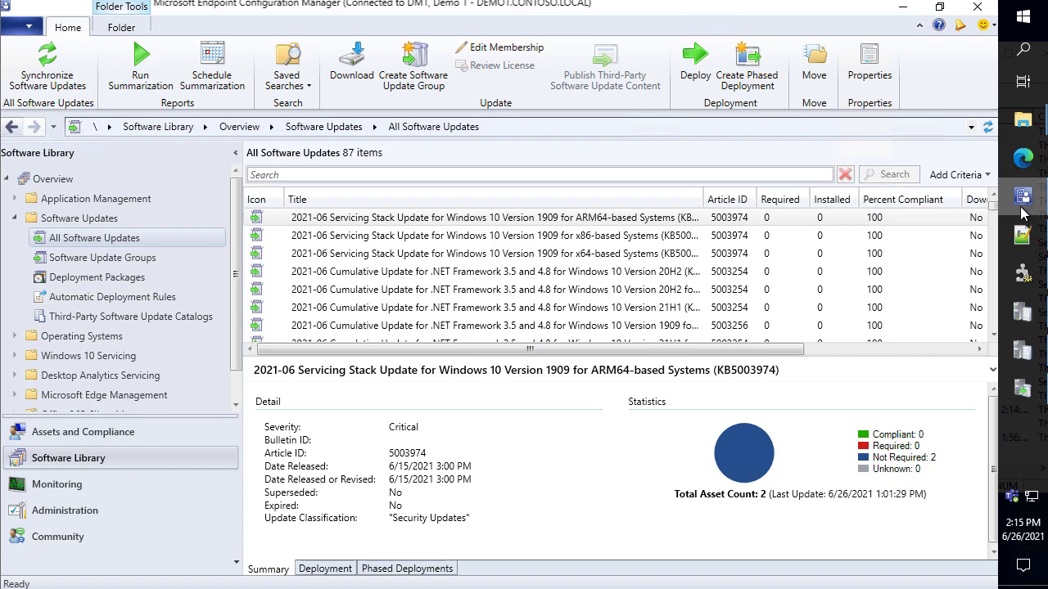
Browse All Software Updates, including the .NET Framework 20H2 update, then minimize the console and read WCM.log's last lines
left_click(1022, 210)
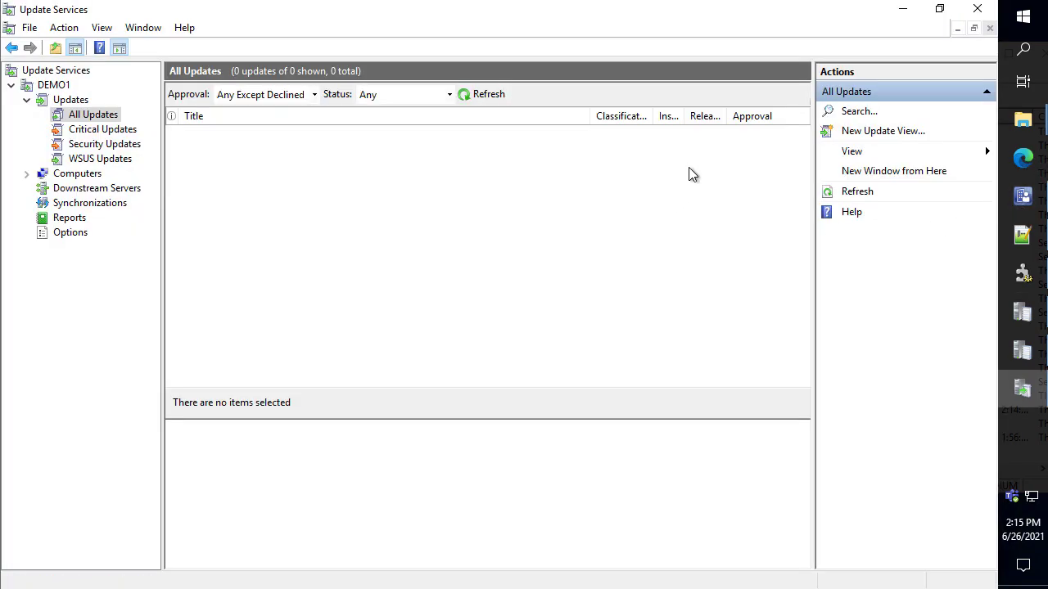
left_click(1021, 197)
left_click(511, 271)
scroll(516, 279, "down", 3)
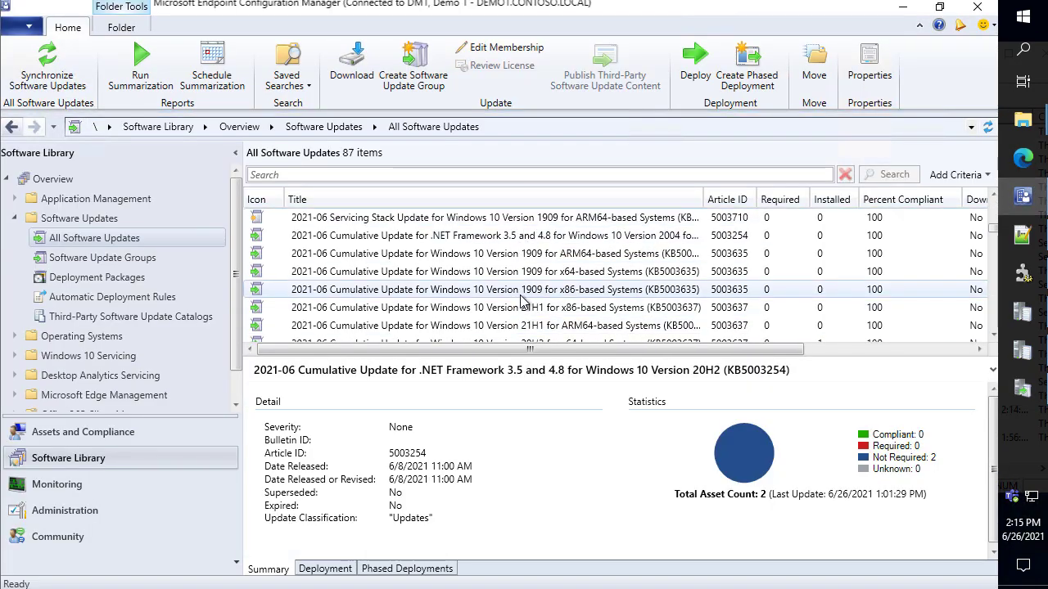
scroll(521, 270, "up", 2)
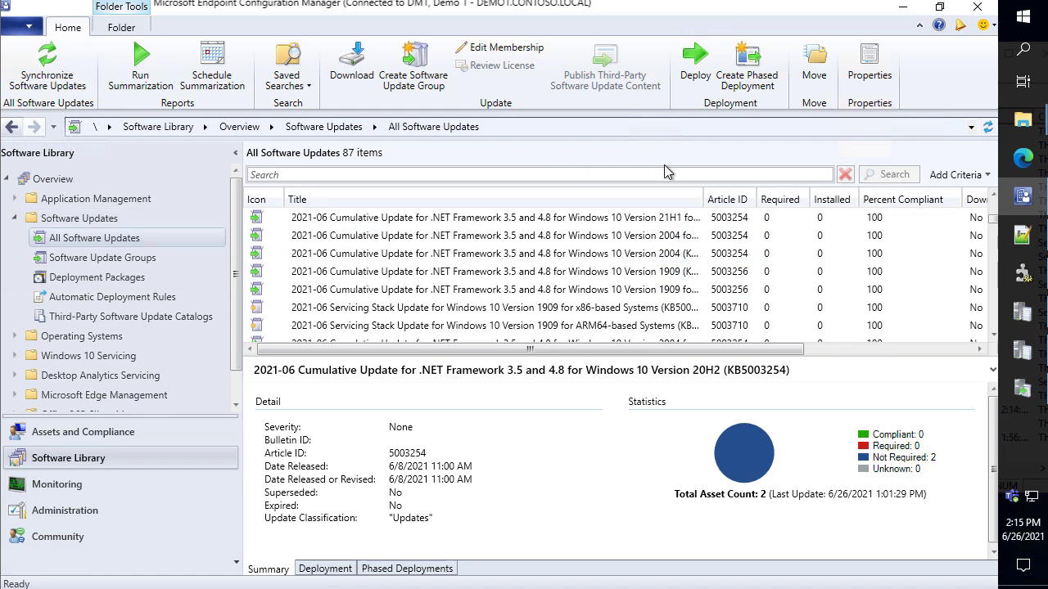
left_click(905, 9)
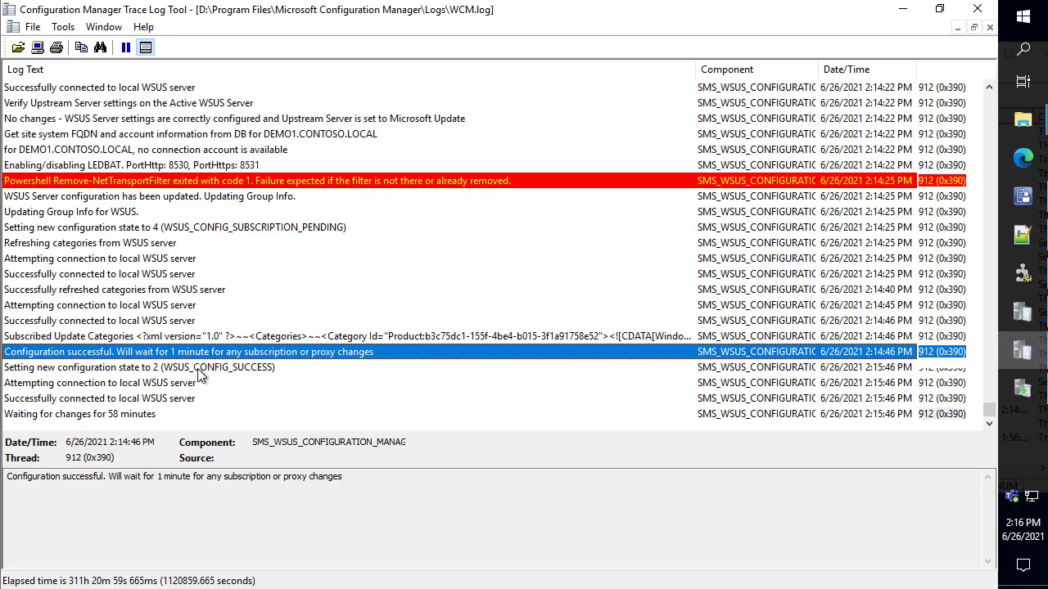
left_click(199, 370)
Close the WCM.log trace and open Software Update Point settings for the DM1 - Demo 1 site
left_click(981, 11)
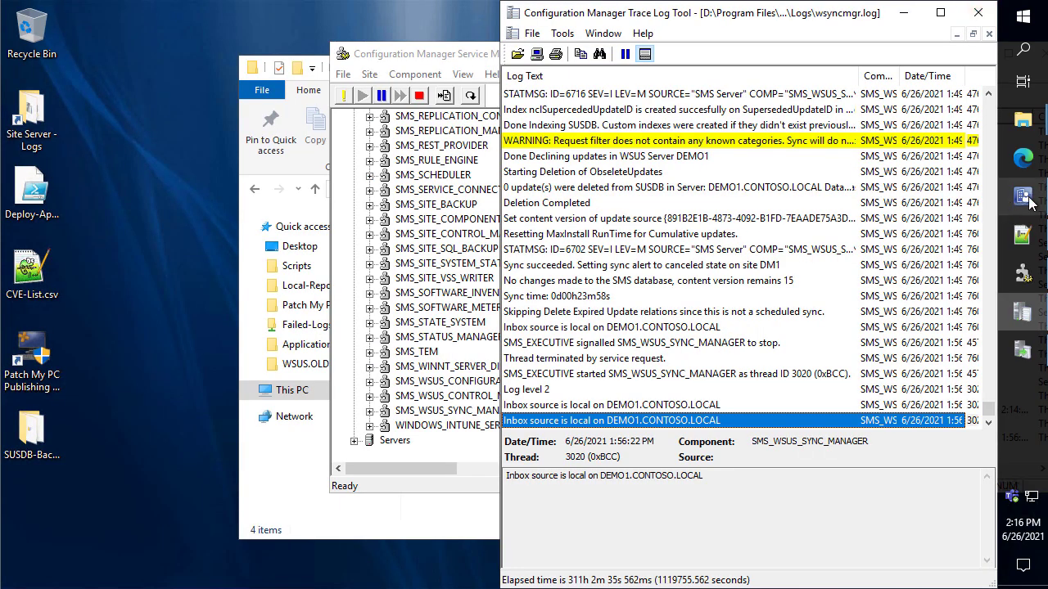
left_click(1022, 197)
left_click(80, 515)
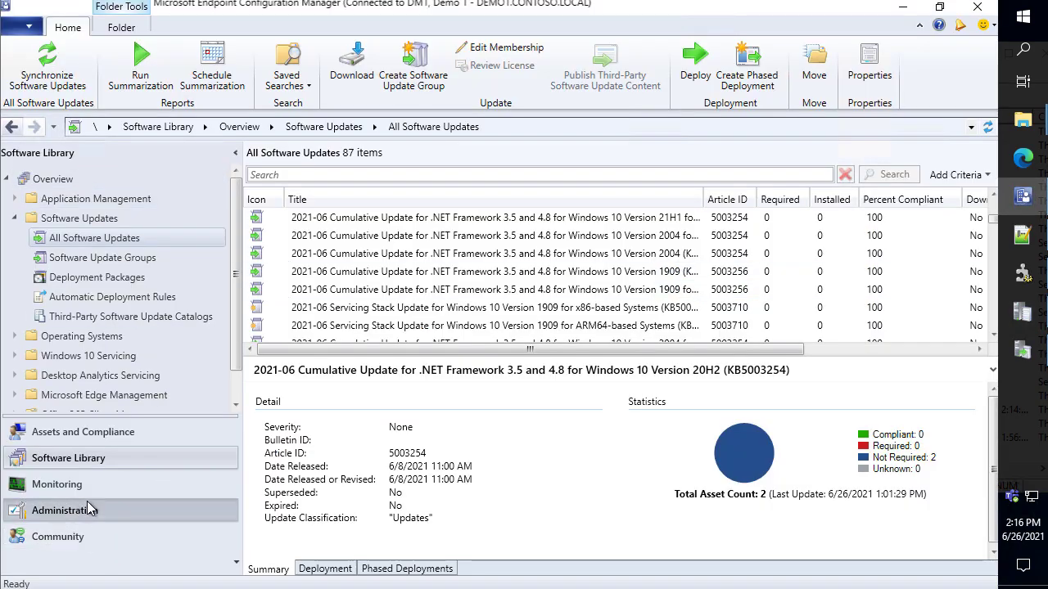
left_click(342, 217)
right_click(342, 218)
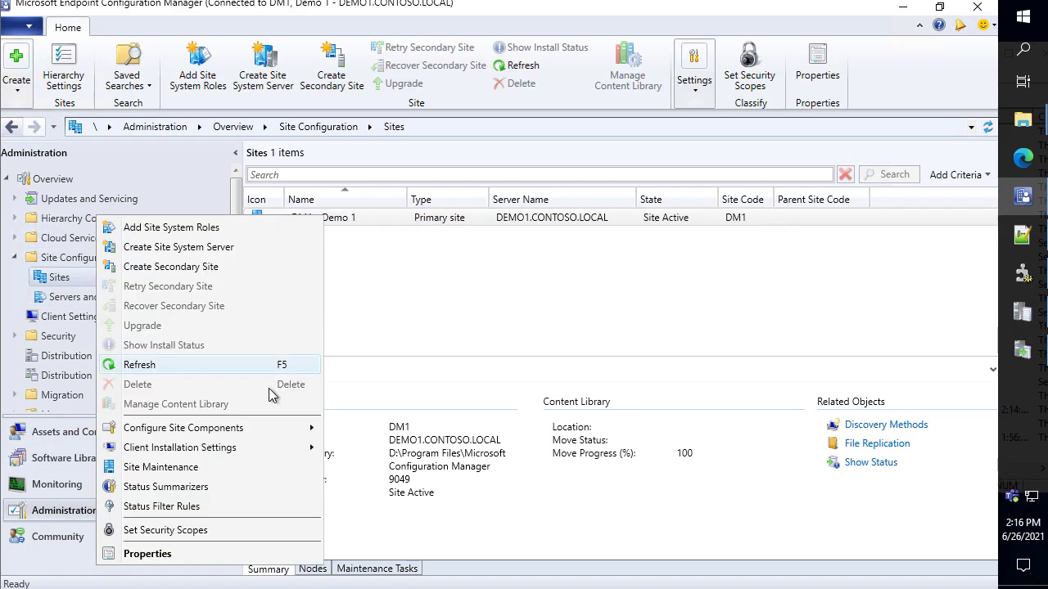
mouse_move(242, 434)
left_click(409, 448)
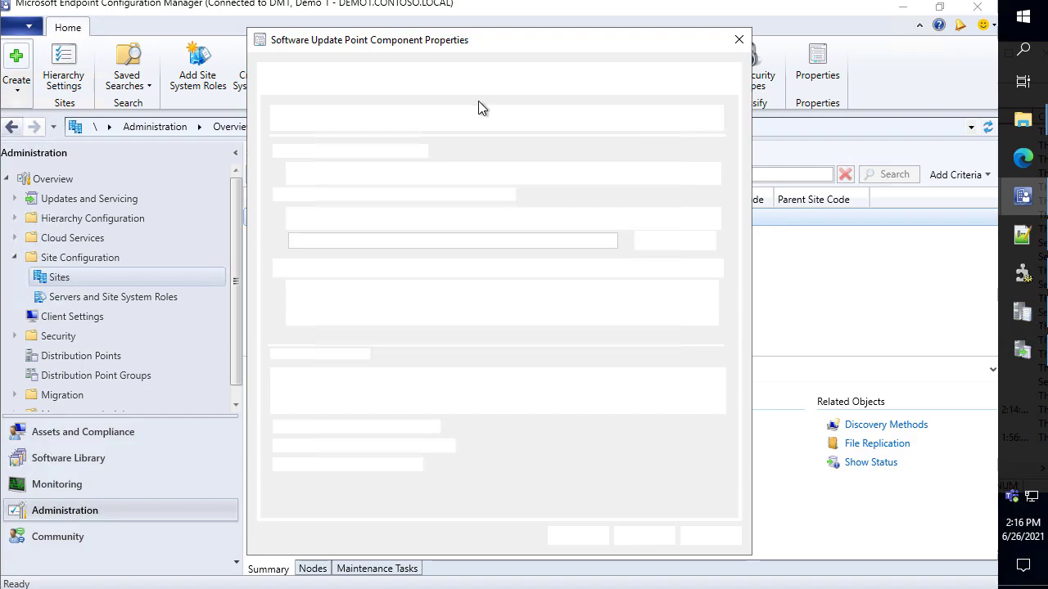
Review the selected Products without changes, then request Synchronize Software Updates on All Software Updates
left_click(474, 90)
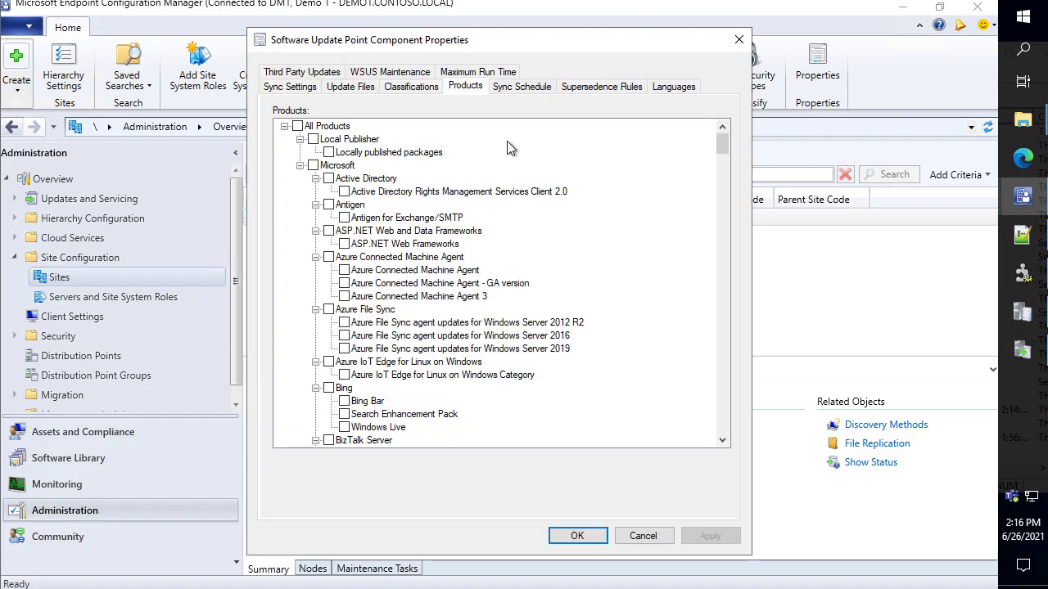
left_click_drag(728, 162, 728, 437)
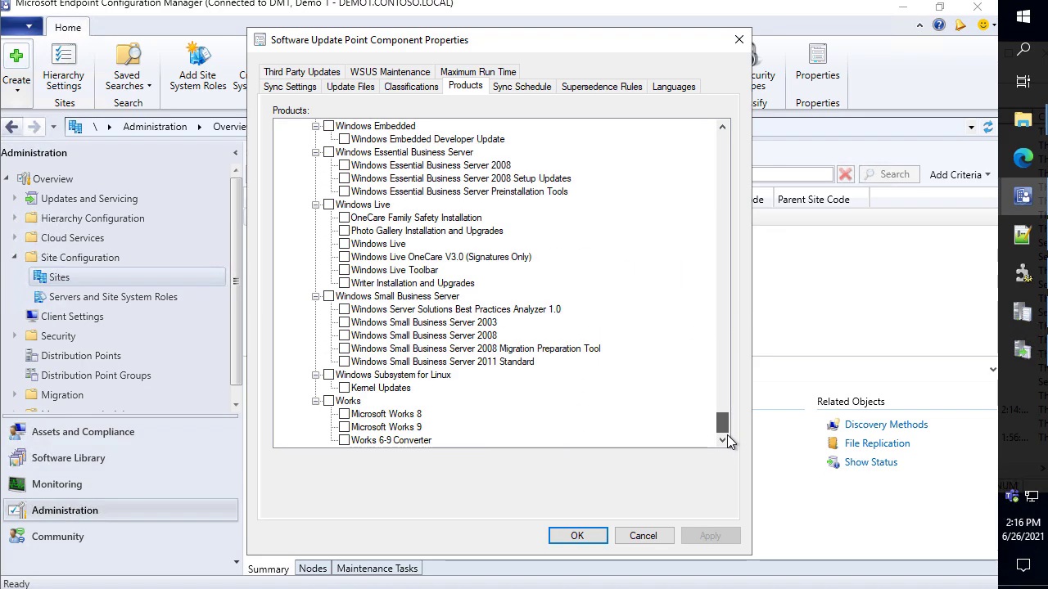
left_click(642, 536)
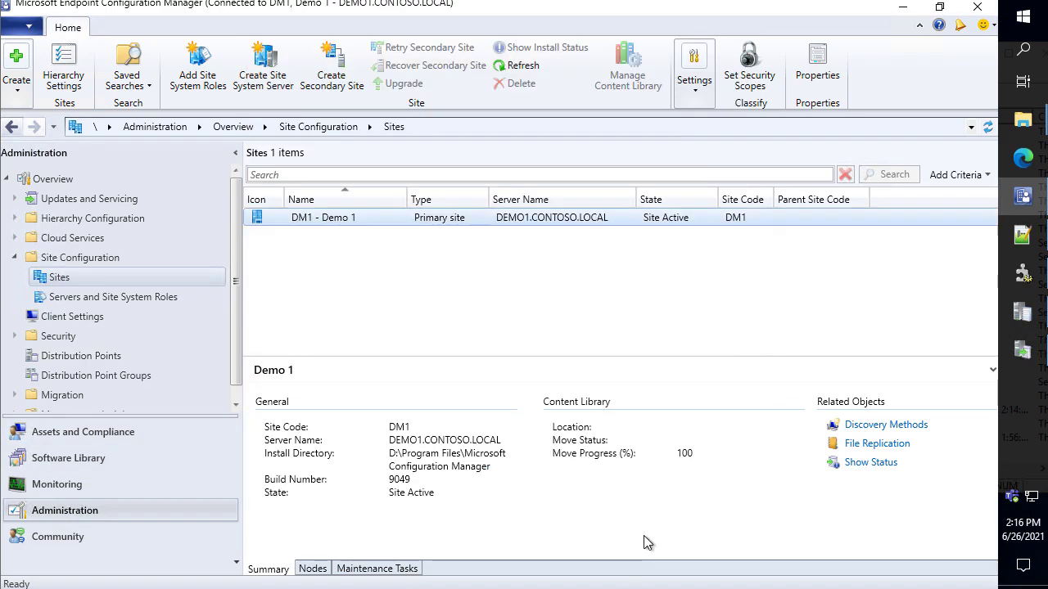
left_click(104, 455)
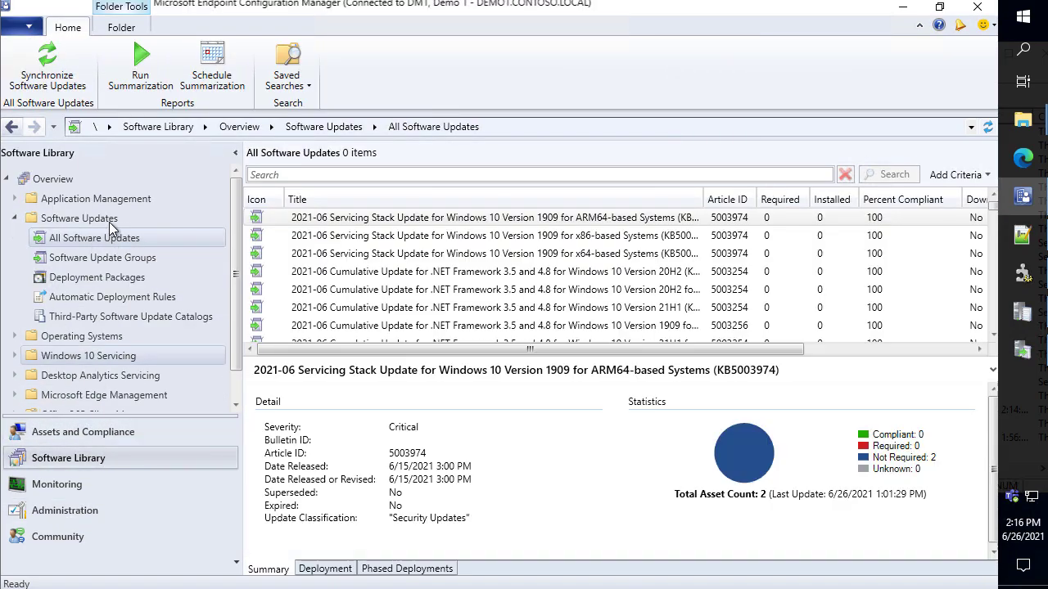
left_click(47, 64)
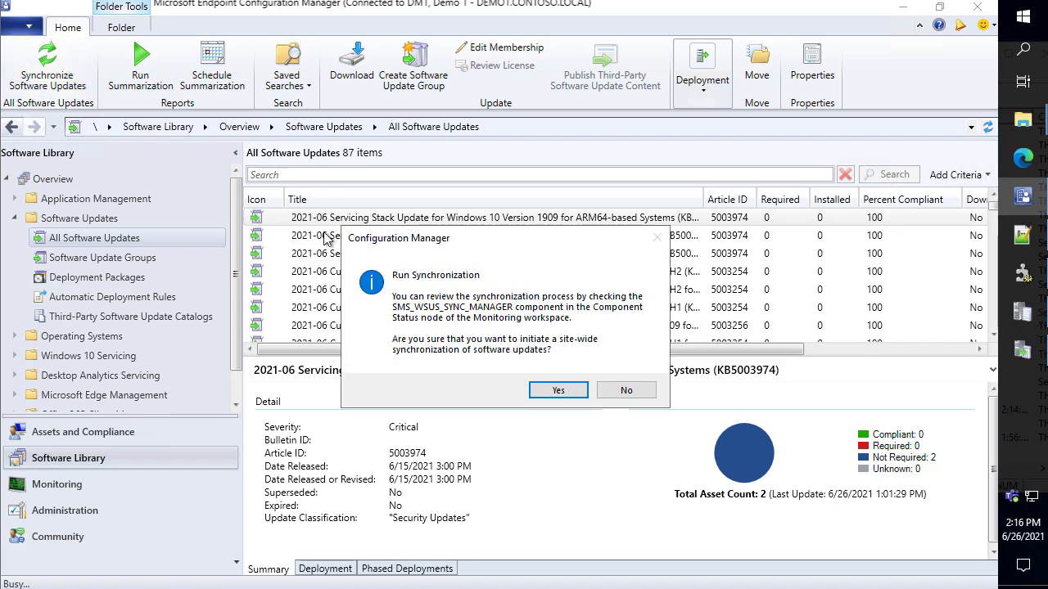
Confirm the site-wide sync and see the new running sync in WSUS Synchronizations
left_click(556, 390)
left_click(1023, 315)
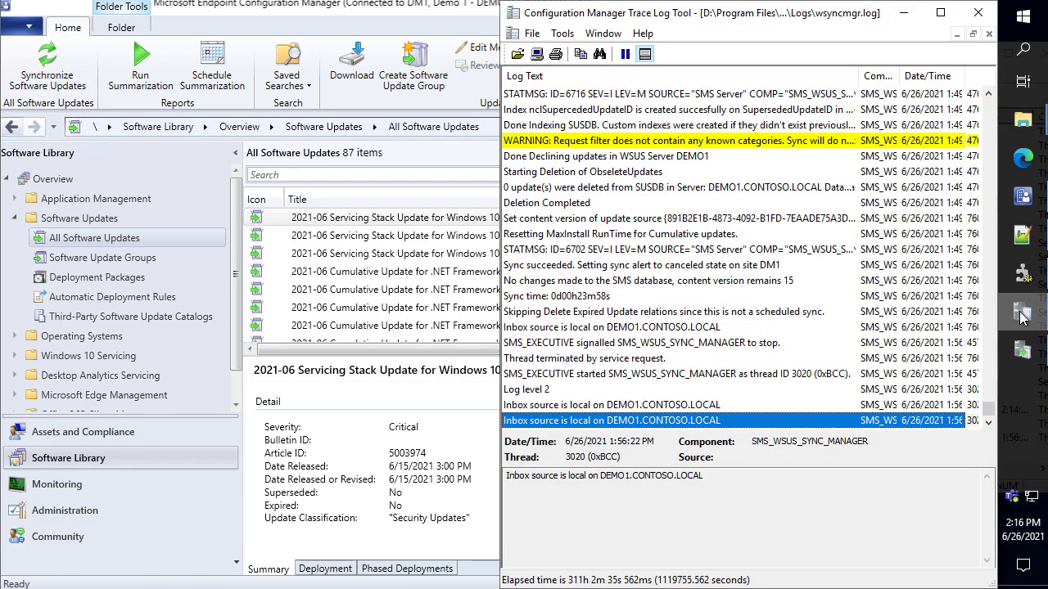
left_click(941, 12)
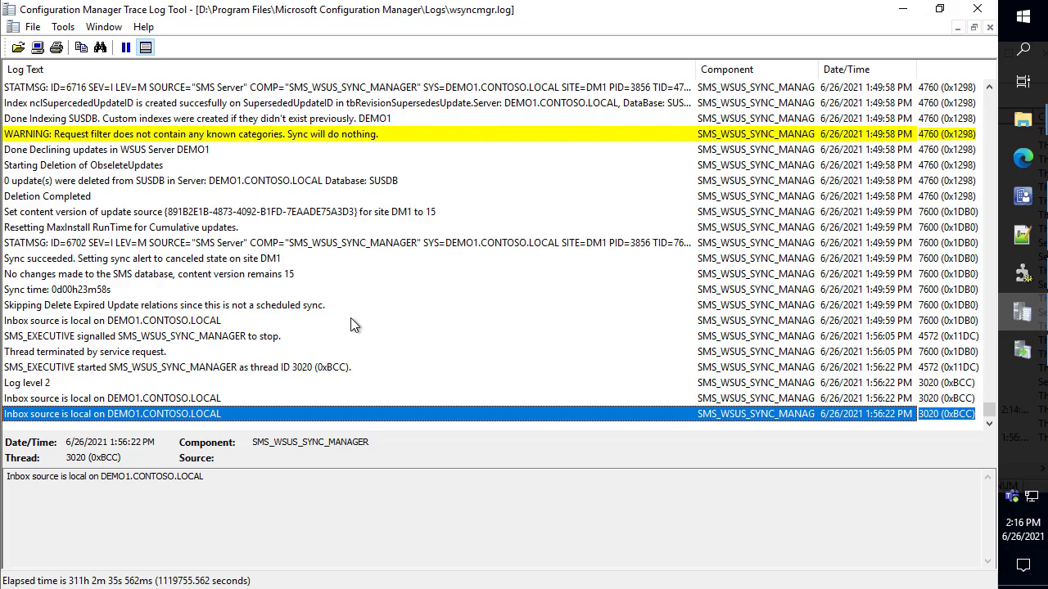
left_click(1022, 350)
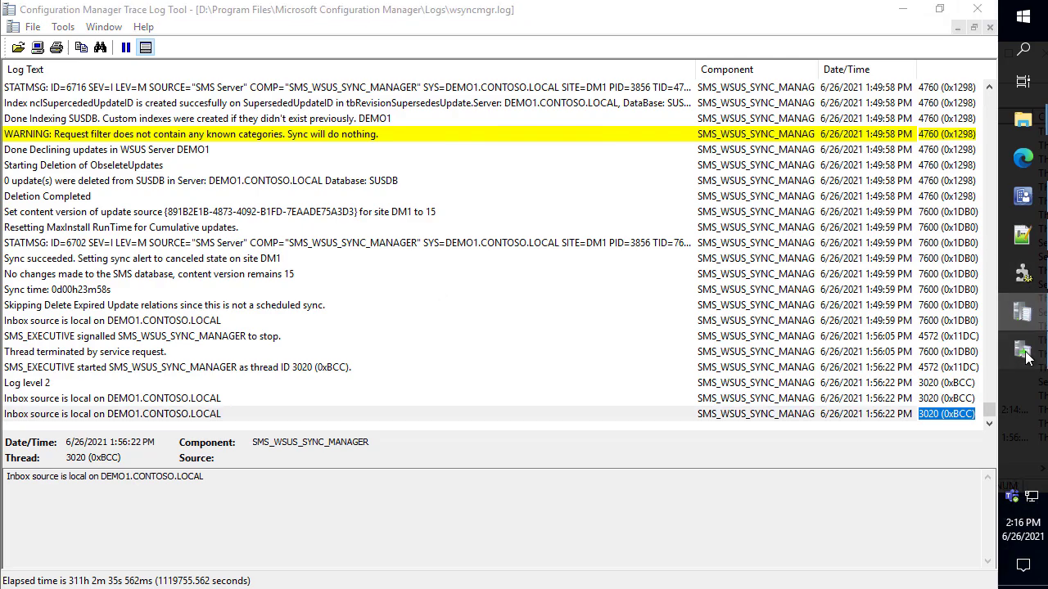
left_click(90, 203)
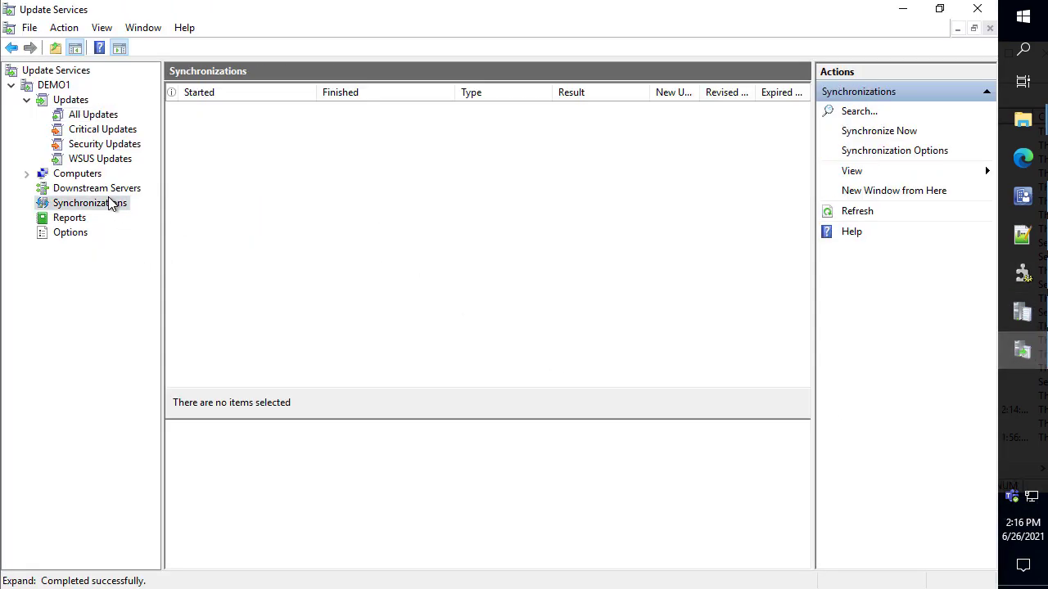
left_click(902, 9)
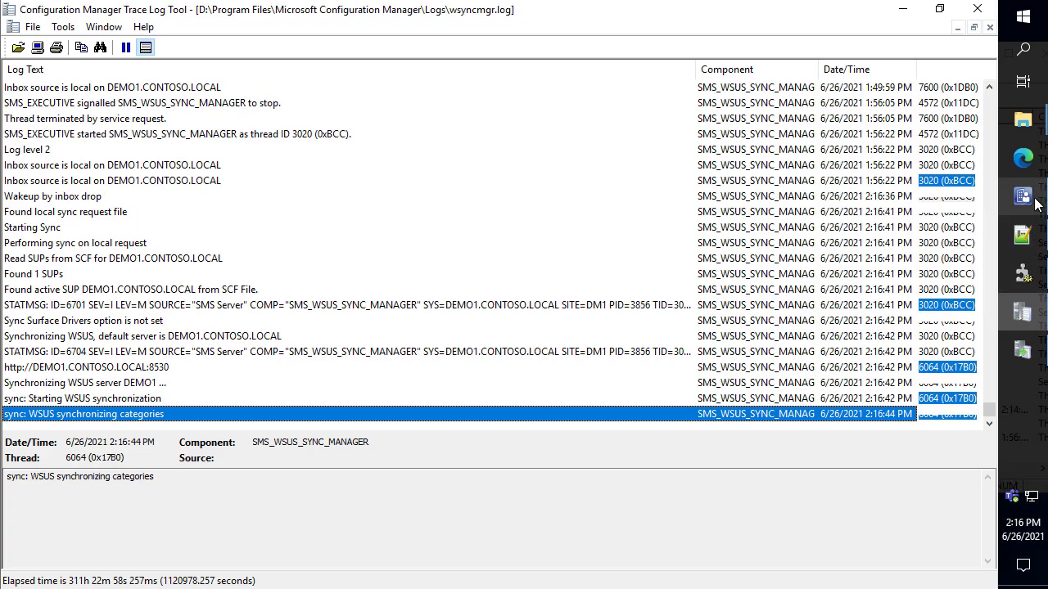
left_click(1022, 352)
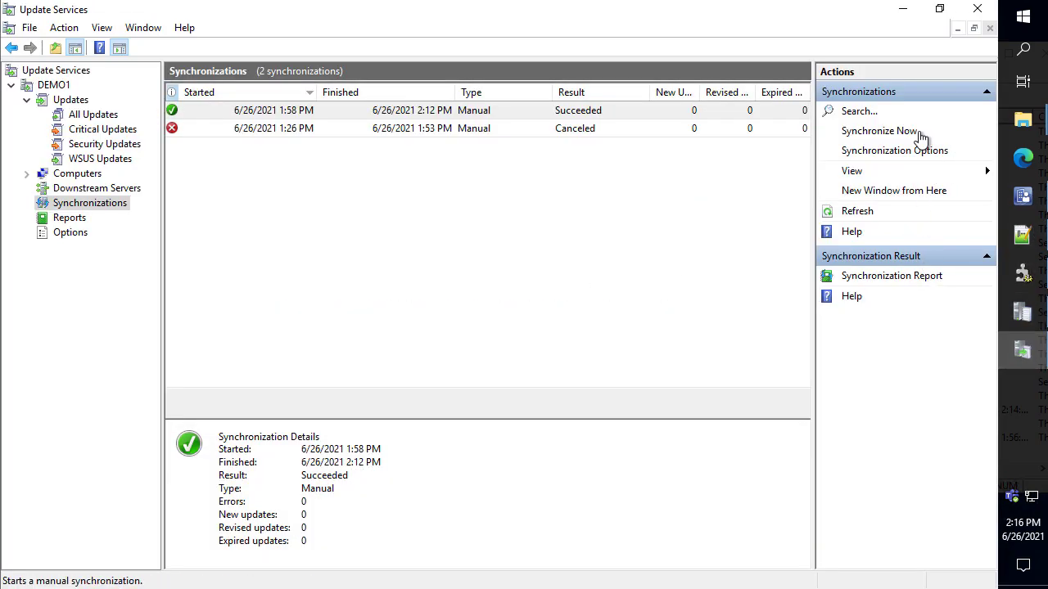
left_click(870, 215)
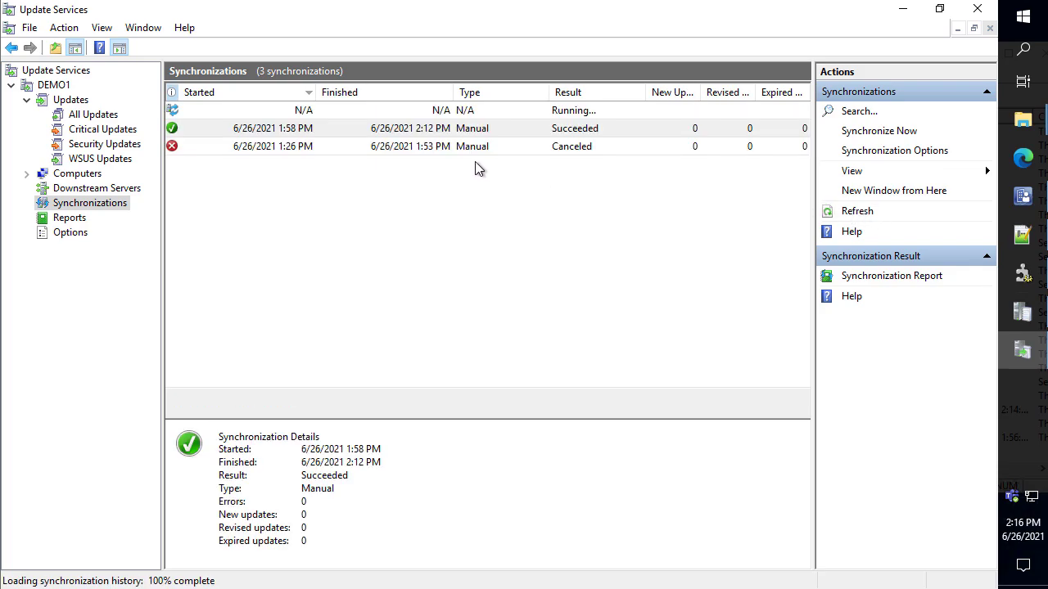
left_click(475, 110)
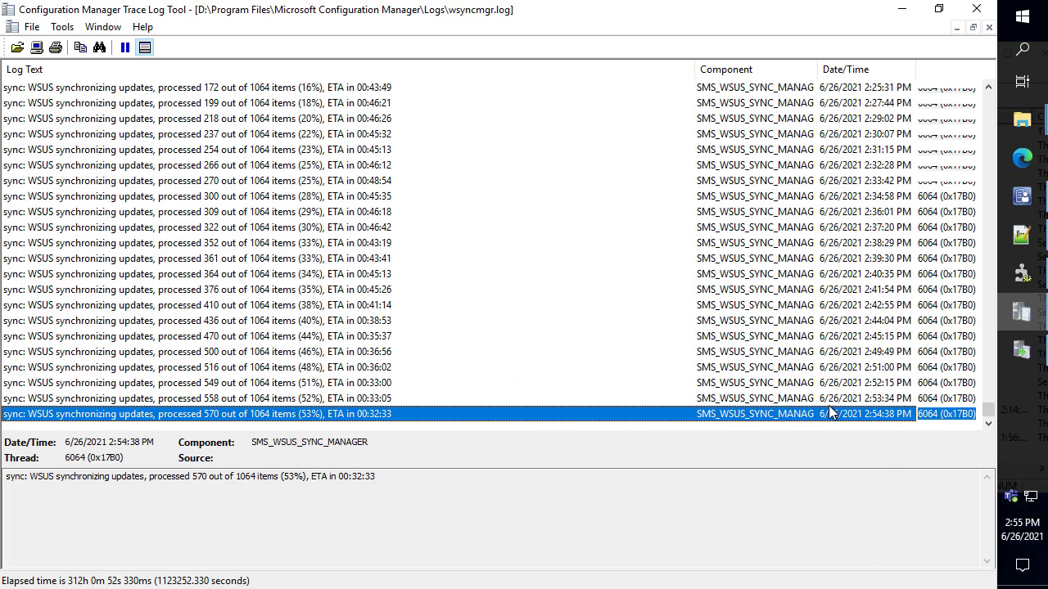
Follow wsyncmgr.log progress up to 570 of 1064 updates processed, refreshing WSUS sync status
left_click(811, 353)
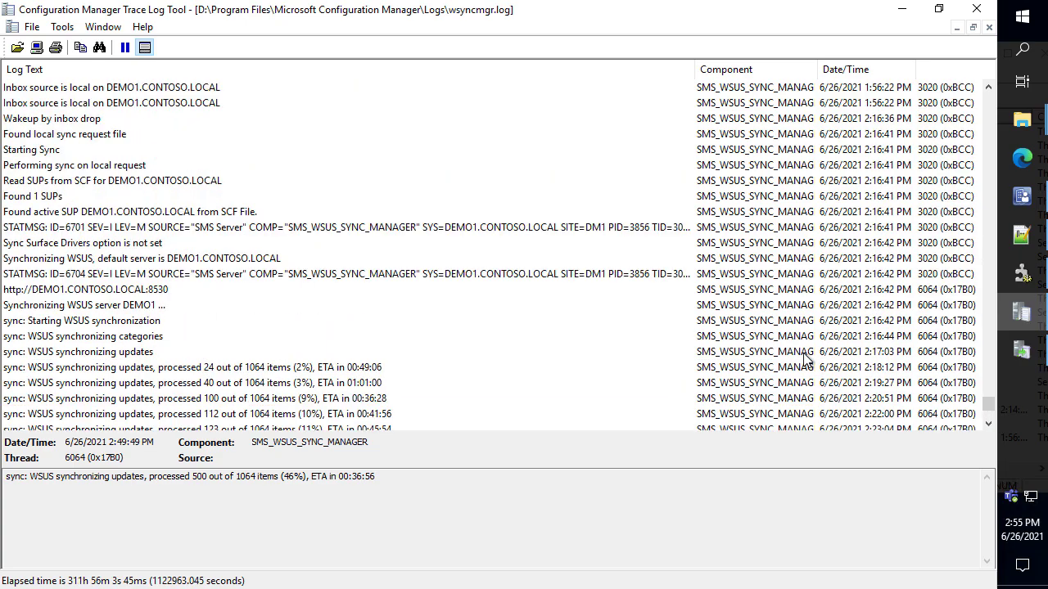
scroll(792, 366, "up", 2)
scroll(792, 366, "up", 2)
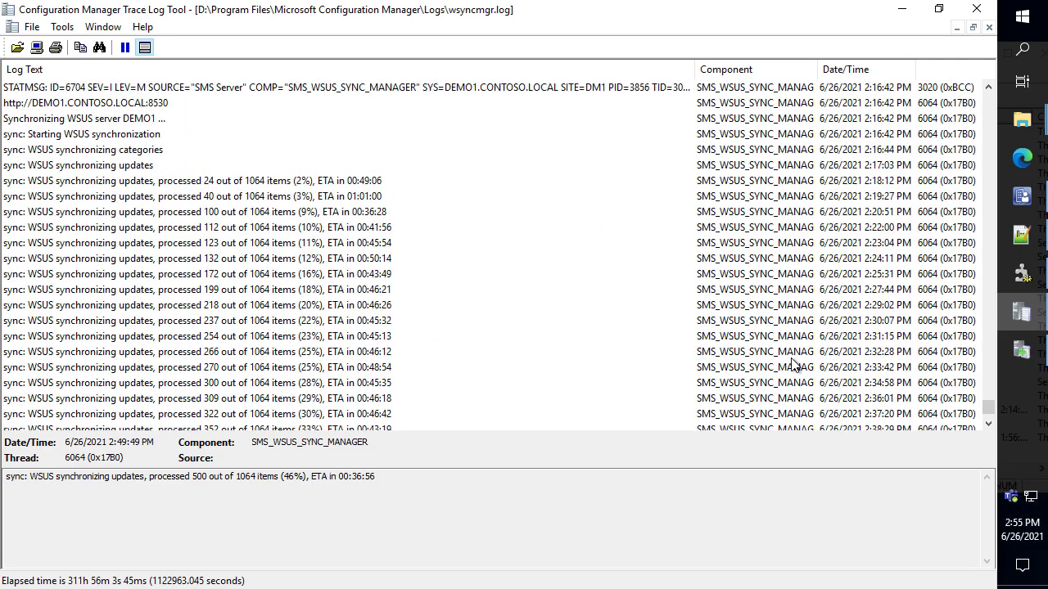
left_click(791, 152)
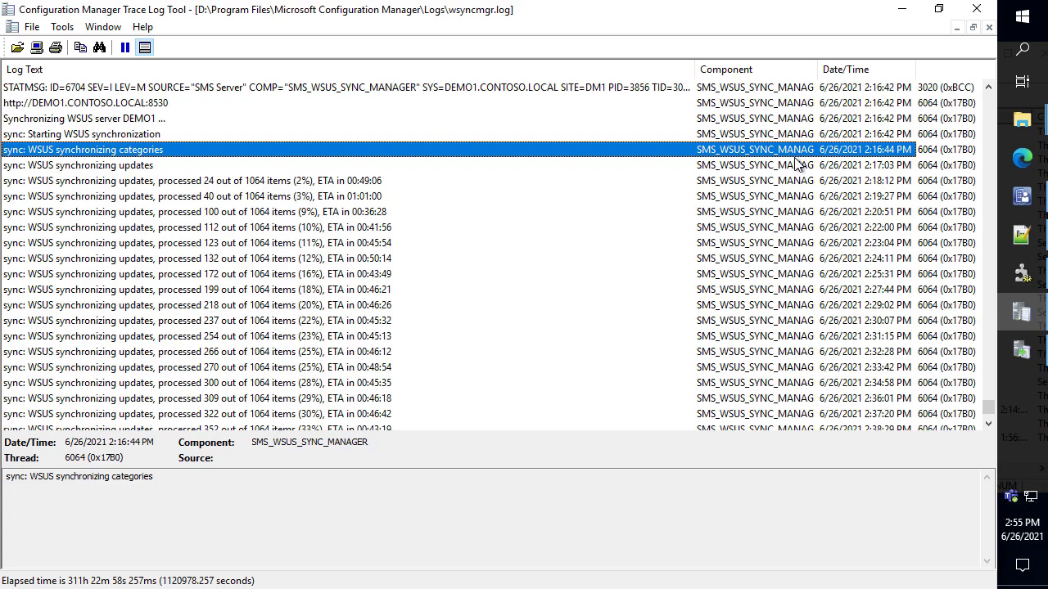
left_click(1022, 351)
left_click(855, 191)
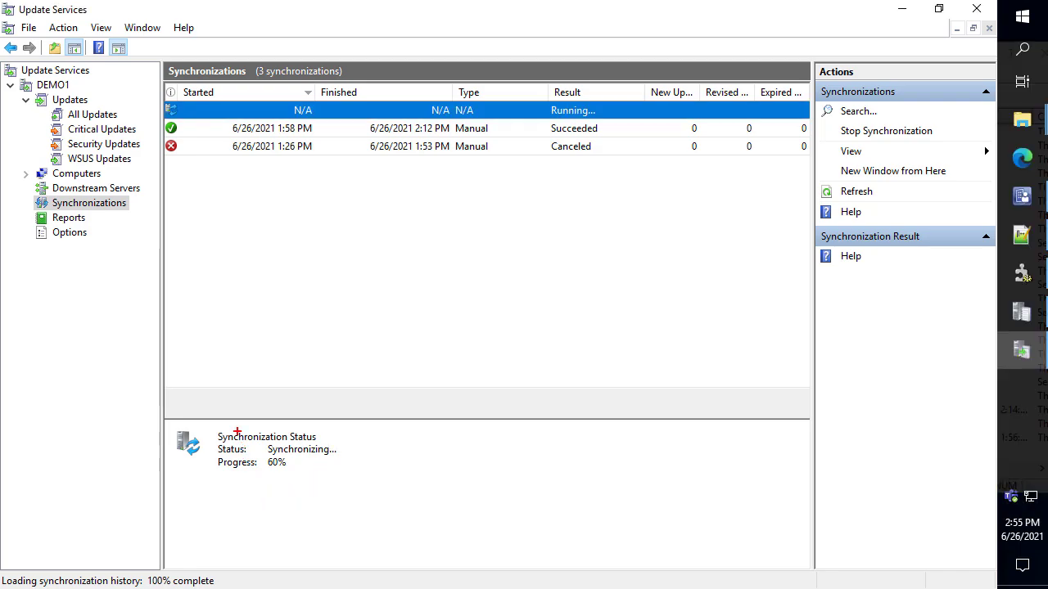
left_click_drag(211, 420, 378, 494)
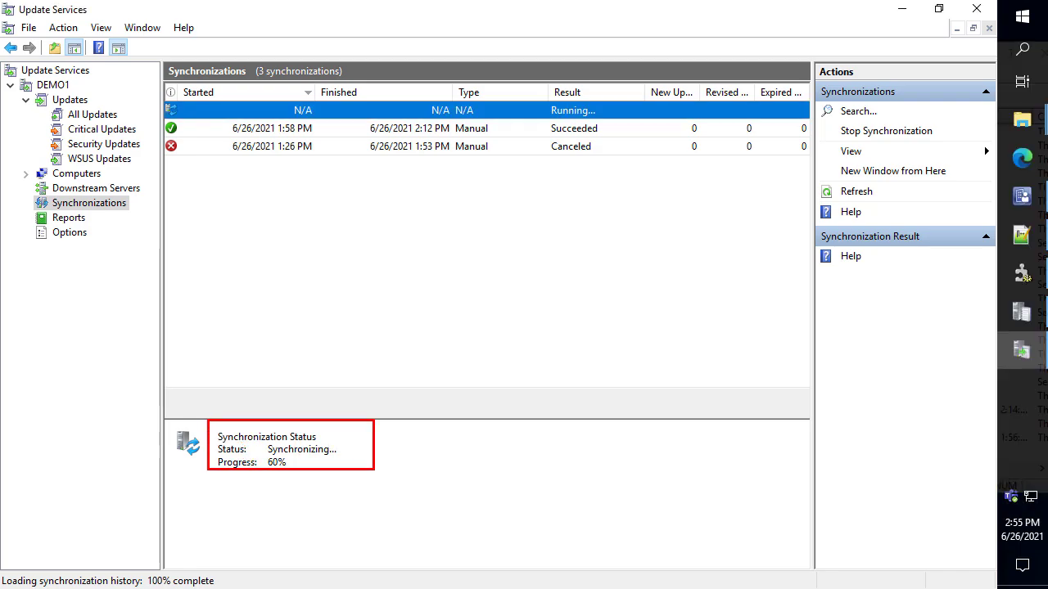
key("Escape")
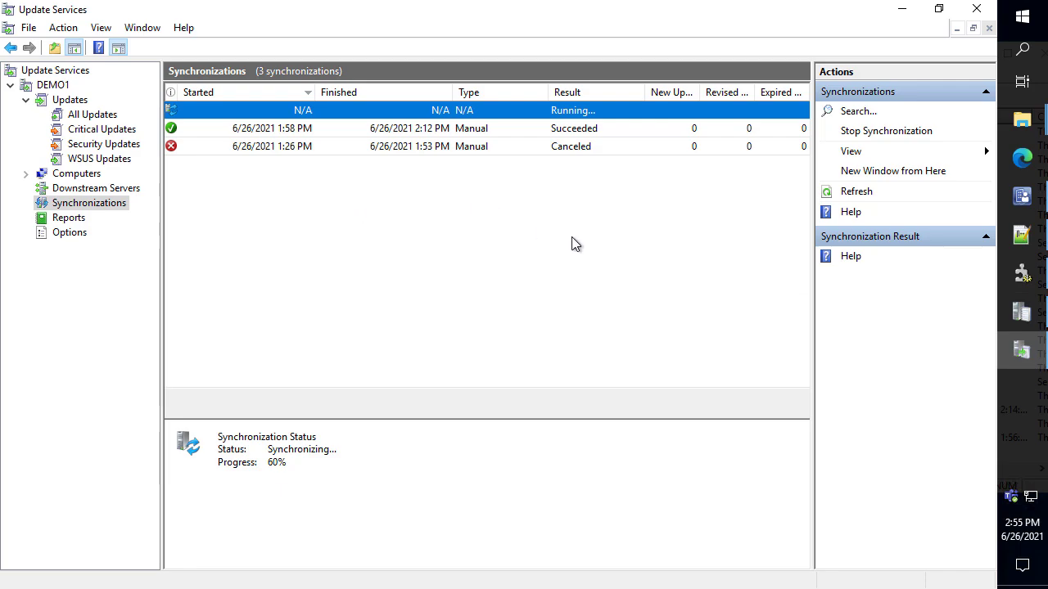
left_click(1022, 351)
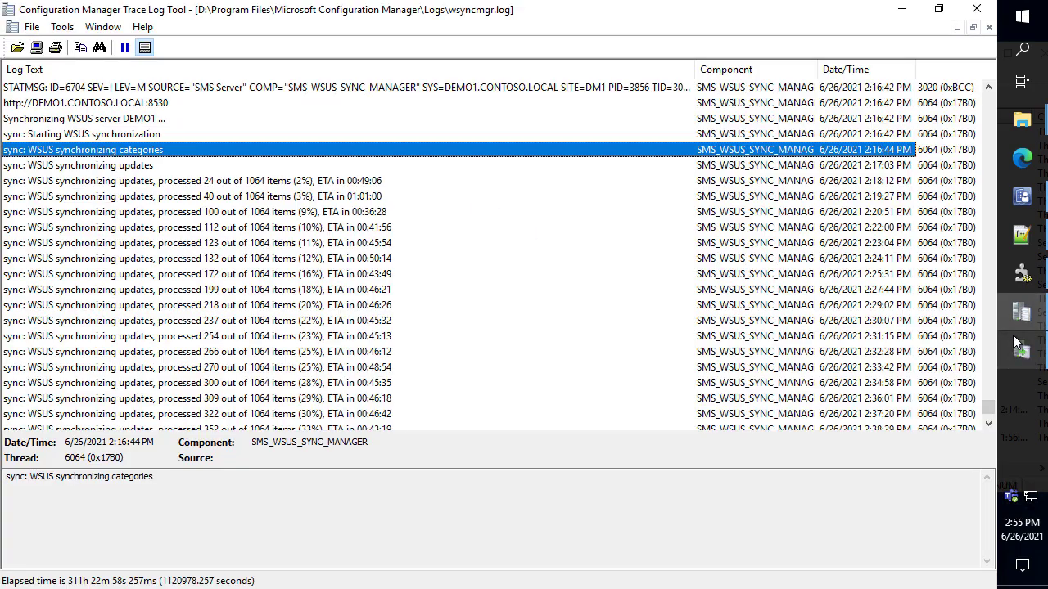
left_click(509, 217)
key("End")
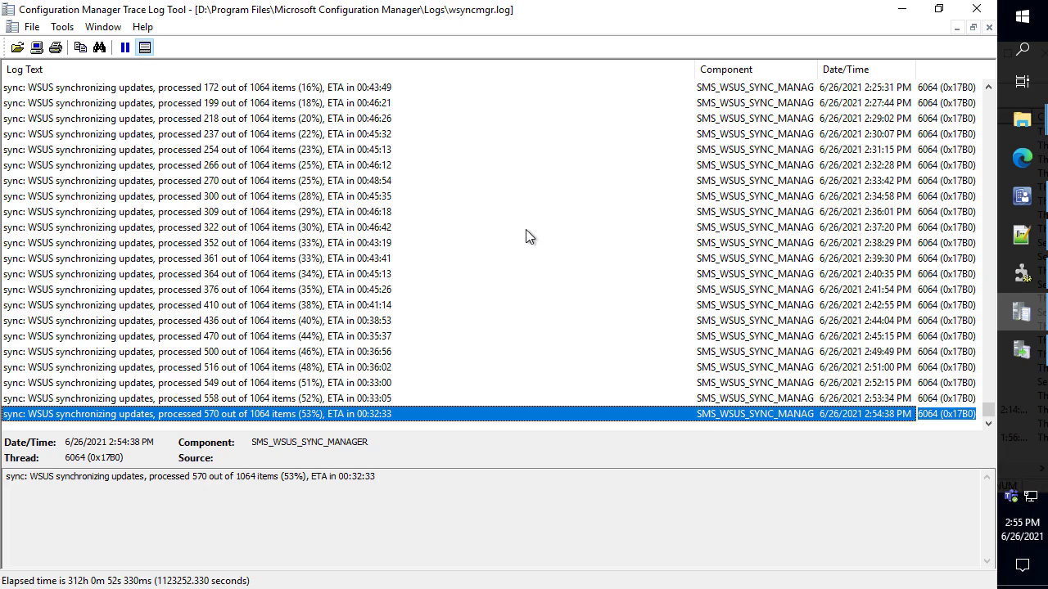
Open DM1's Software Update Point properties, review Products with Microsoft collapsed, and cancel
left_click(904, 11)
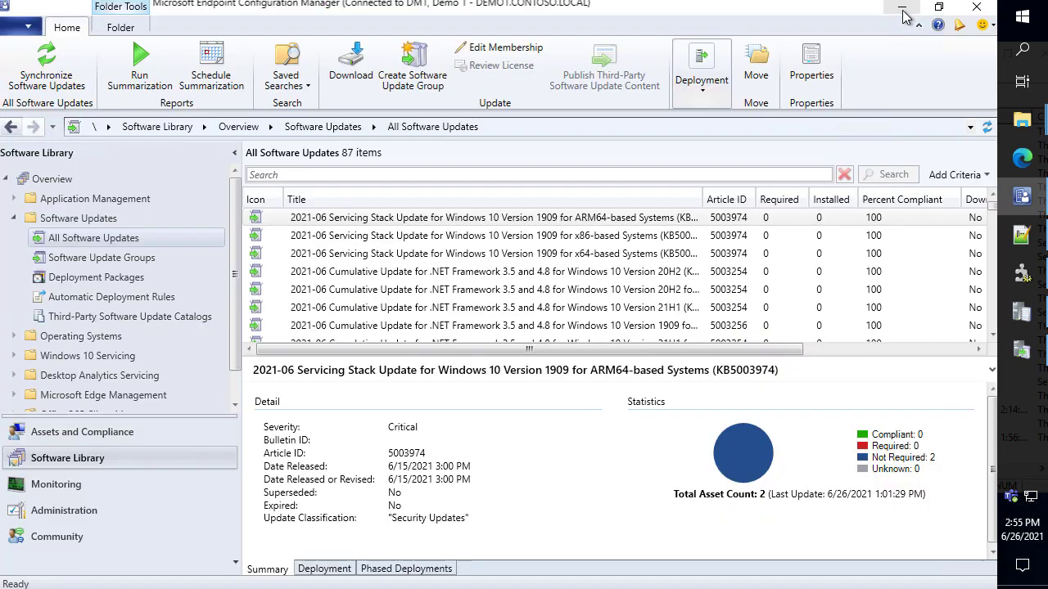
left_click(107, 513)
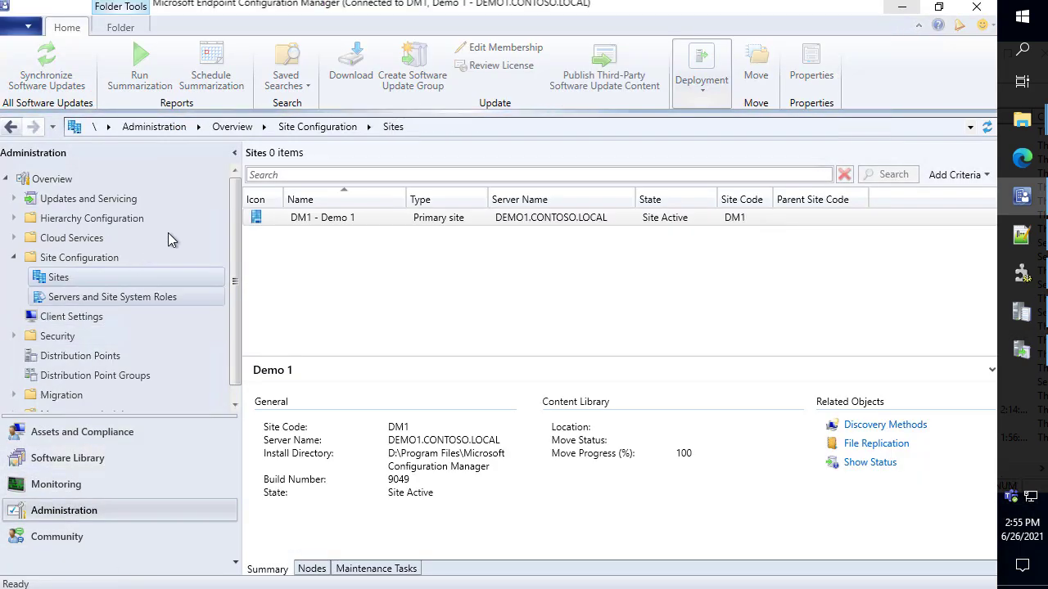
left_click(297, 219)
right_click(297, 219)
mouse_move(228, 431)
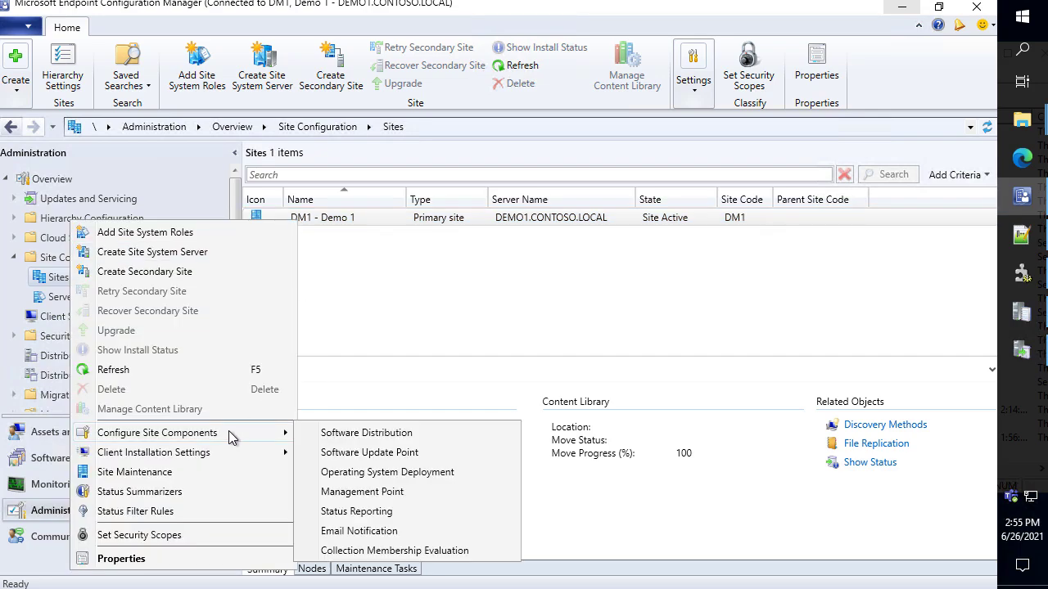
left_click(426, 453)
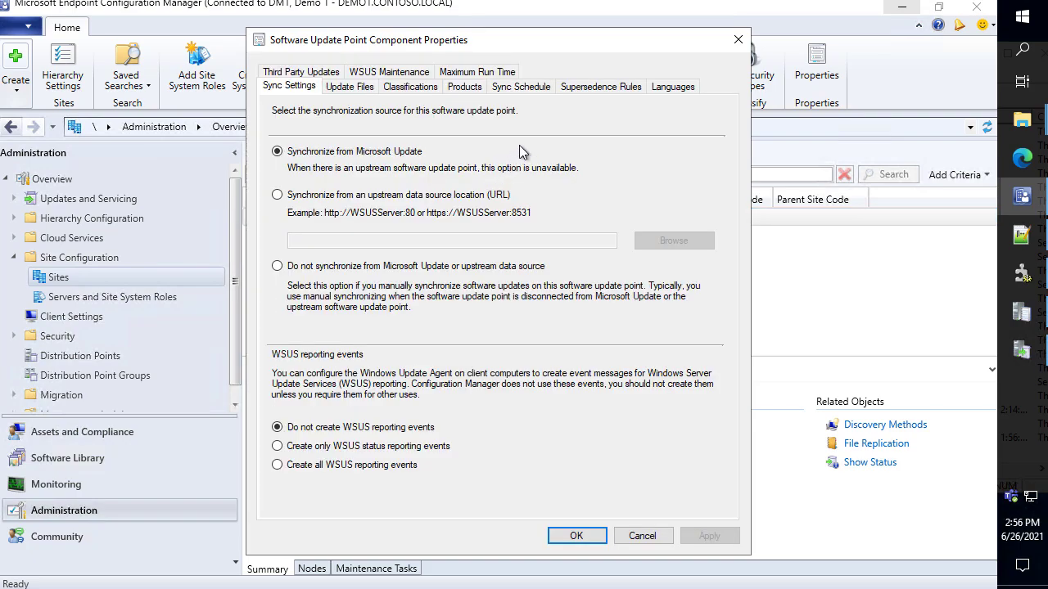
left_click(460, 87)
left_click(300, 166)
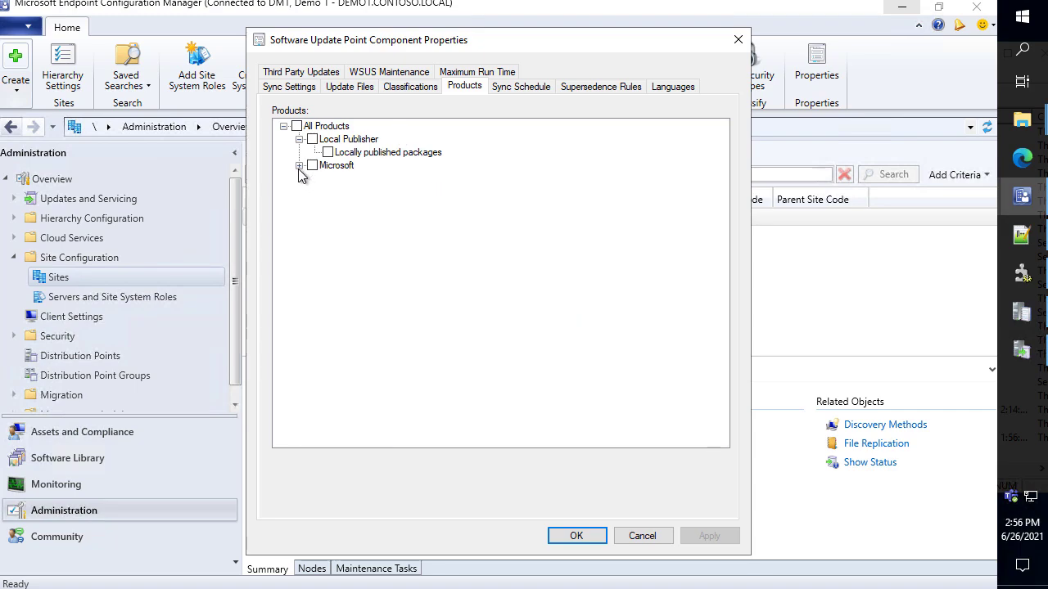
mouse_move(286, 166)
left_mouse_down()
mouse_move(324, 201)
mouse_move(438, 251)
mouse_move(441, 285)
left_mouse_up()
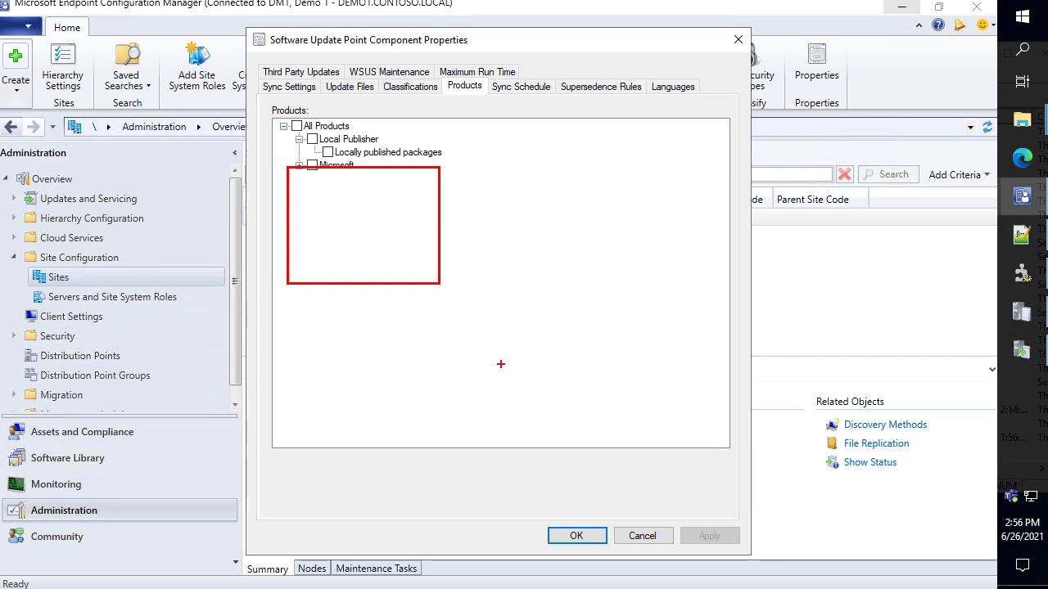
key("Escape")
left_click(641, 538)
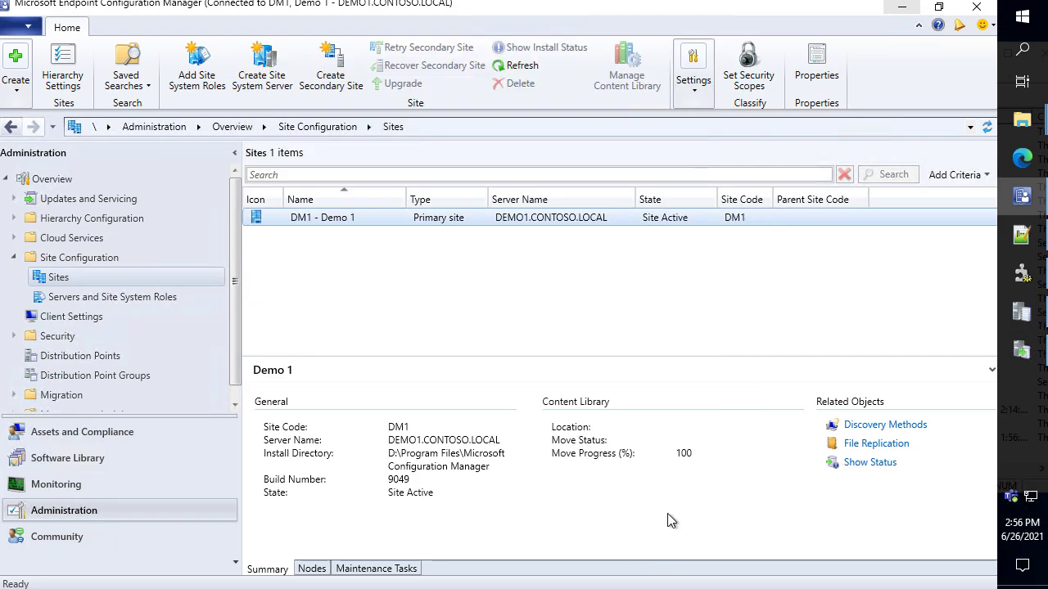
Launch the Patch My PC Publishing Service from a Windows search for 'patch'
left_click(1020, 18)
type("patch")
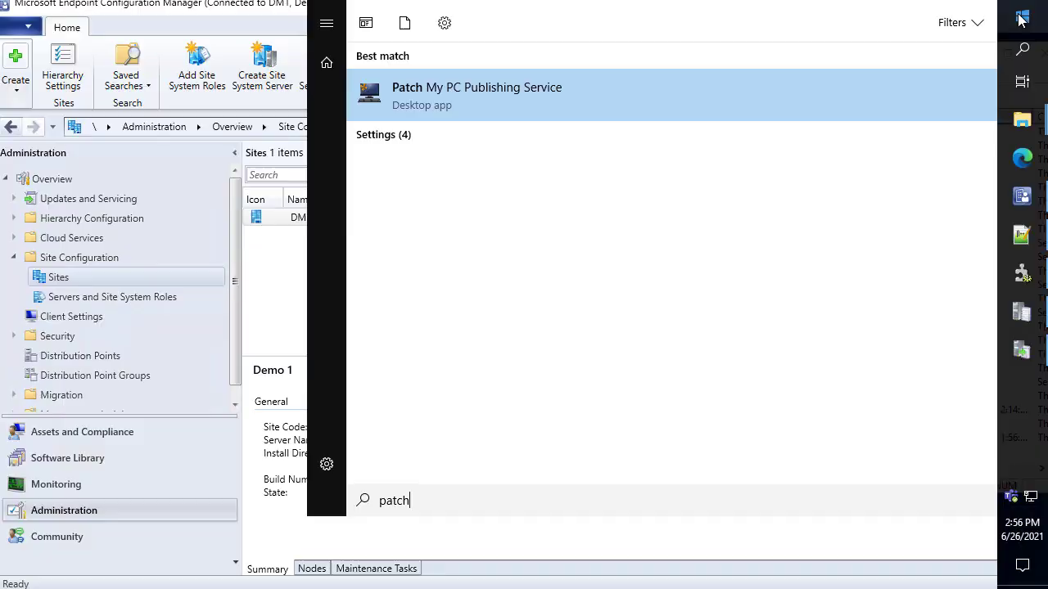
key("Return")
key("Return")
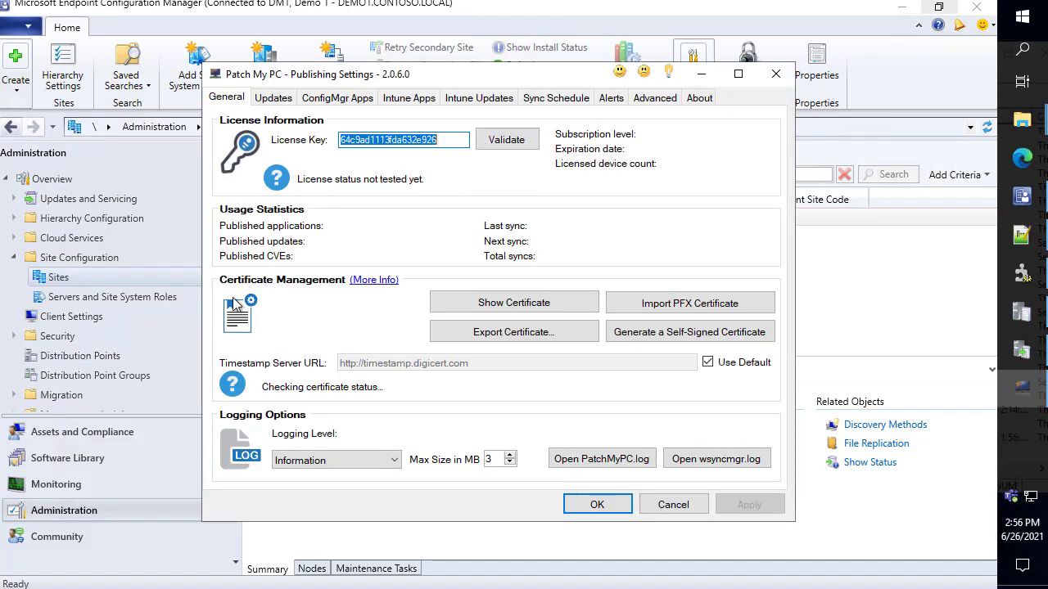
Show Third-Party Software Update Catalogs, widening Name to reveal the Dell, HP and Lenovo catalogs
left_click(88, 458)
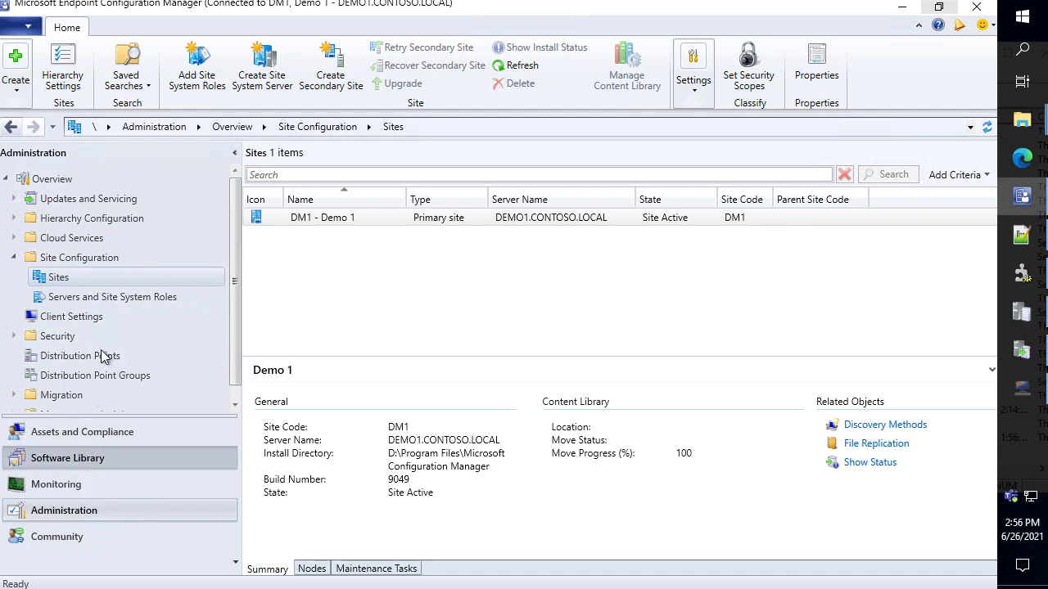
left_click(197, 316)
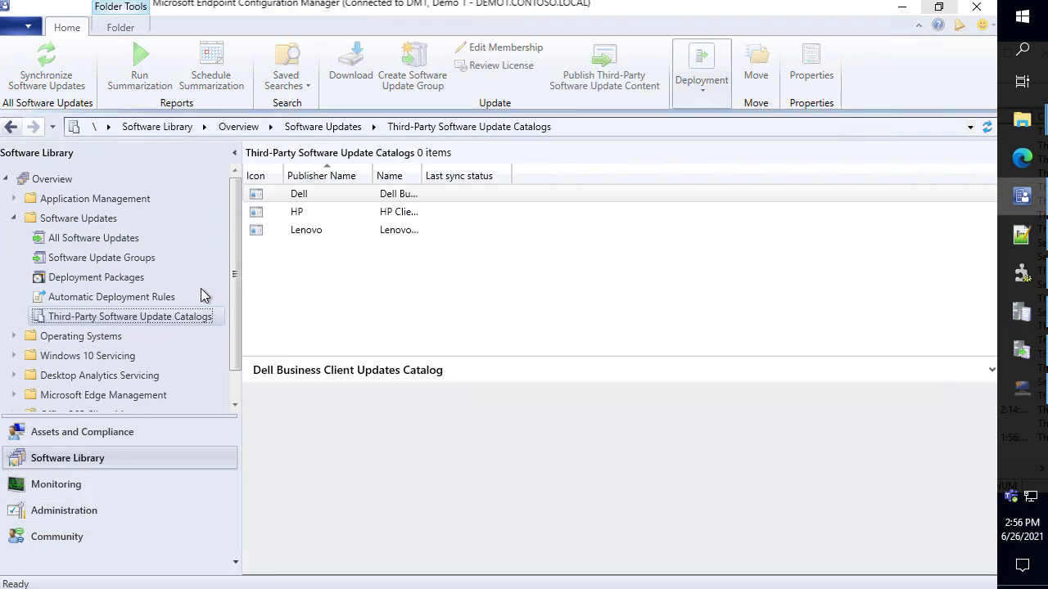
left_click_drag(421, 173, 486, 180)
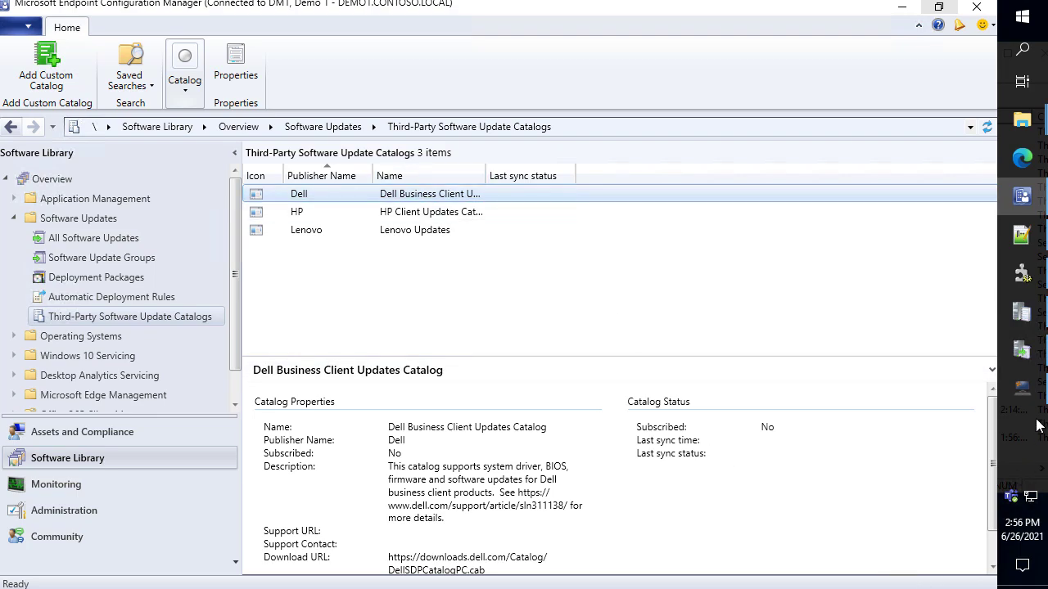
Set the Patch My PC logging level to Debug and apply, then look over the Updates vendor list
left_click(1025, 392)
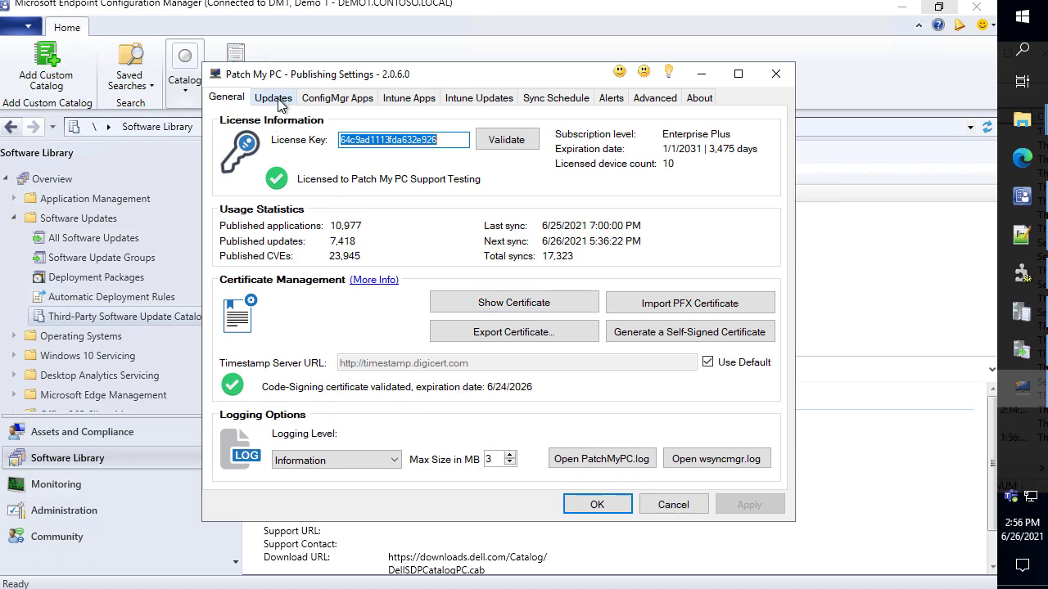
left_click(342, 460)
left_click(354, 476)
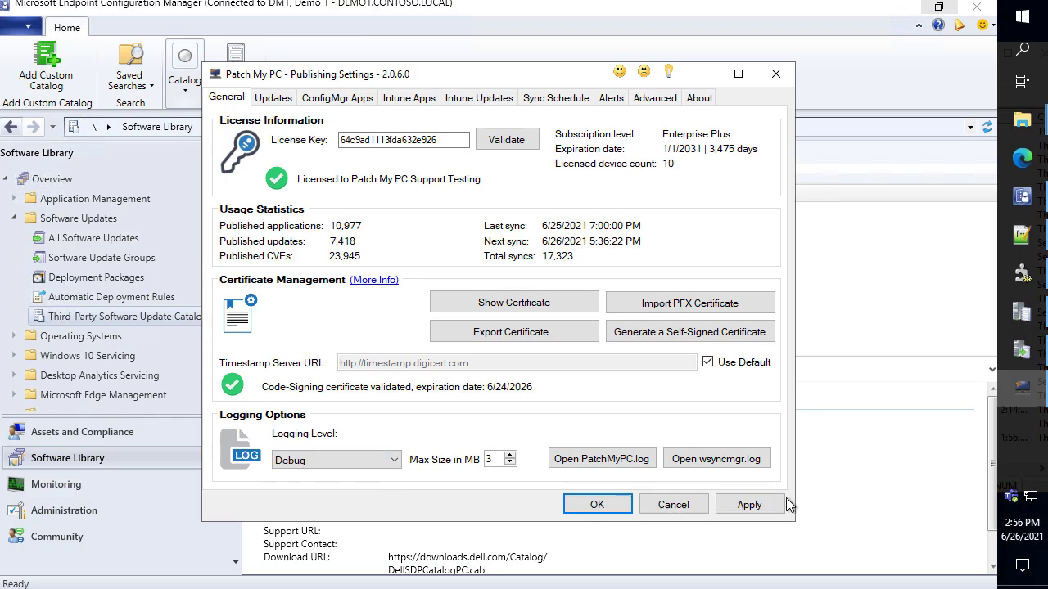
left_click(778, 505)
left_click(279, 97)
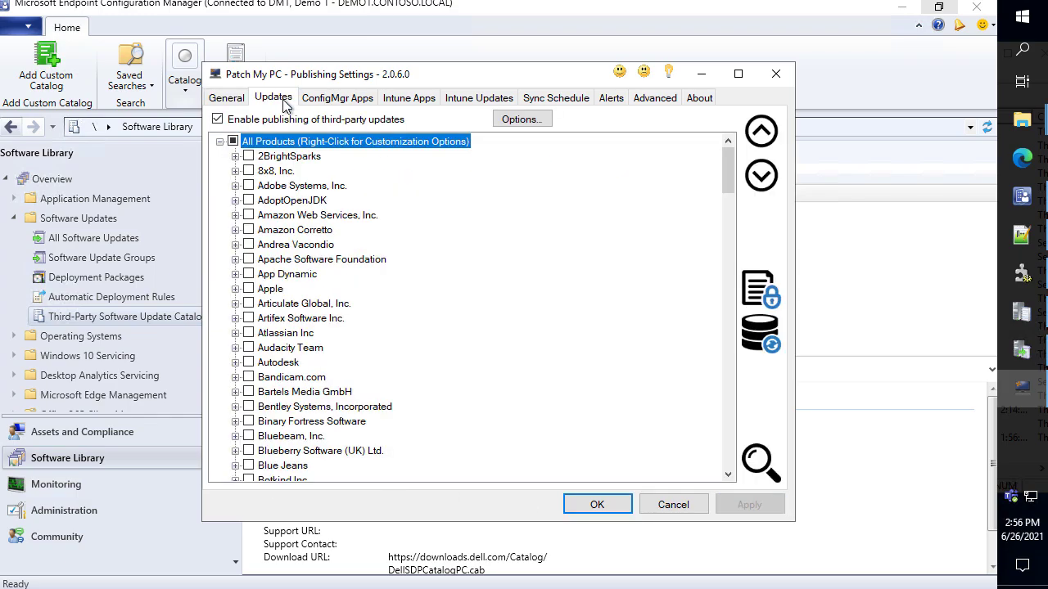
scroll(383, 253, "down", 20)
scroll(384, 271, "down", 20)
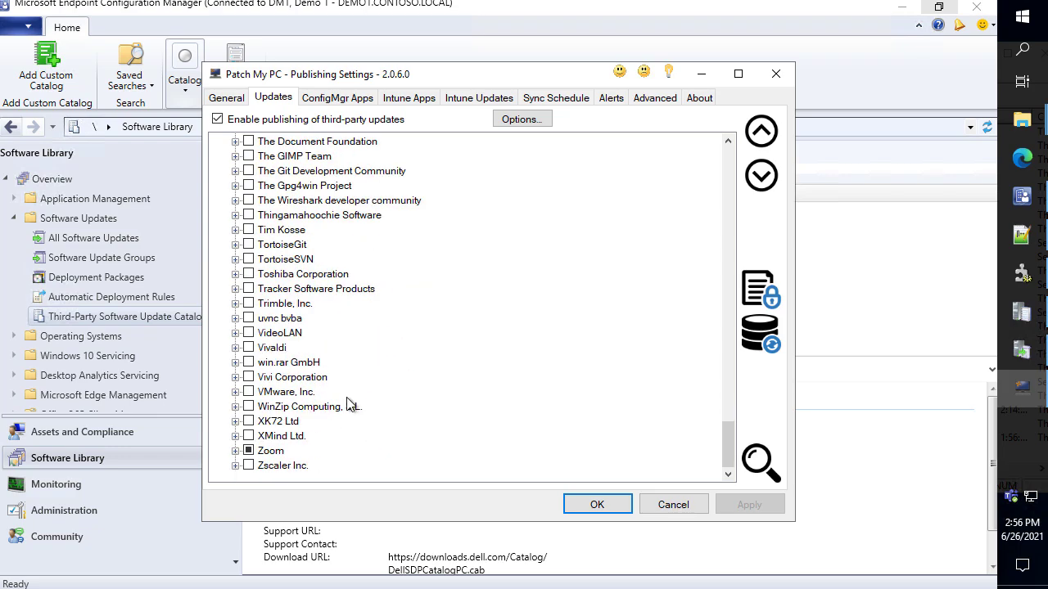
Schedule the publishing sync Daily at 7:00 PM, apply, and run a publishing service sync now
left_click(547, 100)
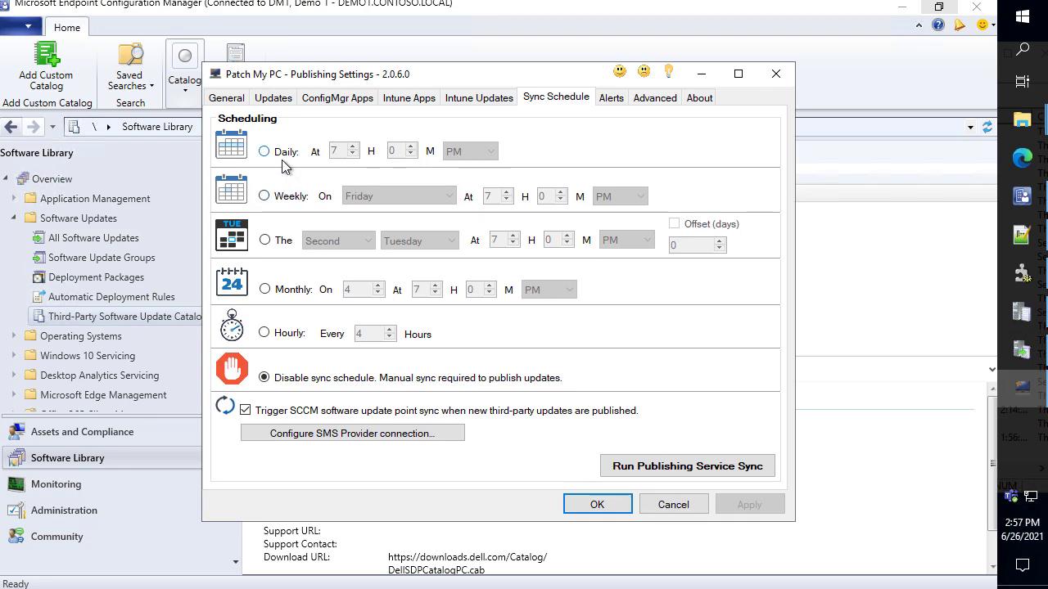
left_click(286, 156)
left_click(754, 506)
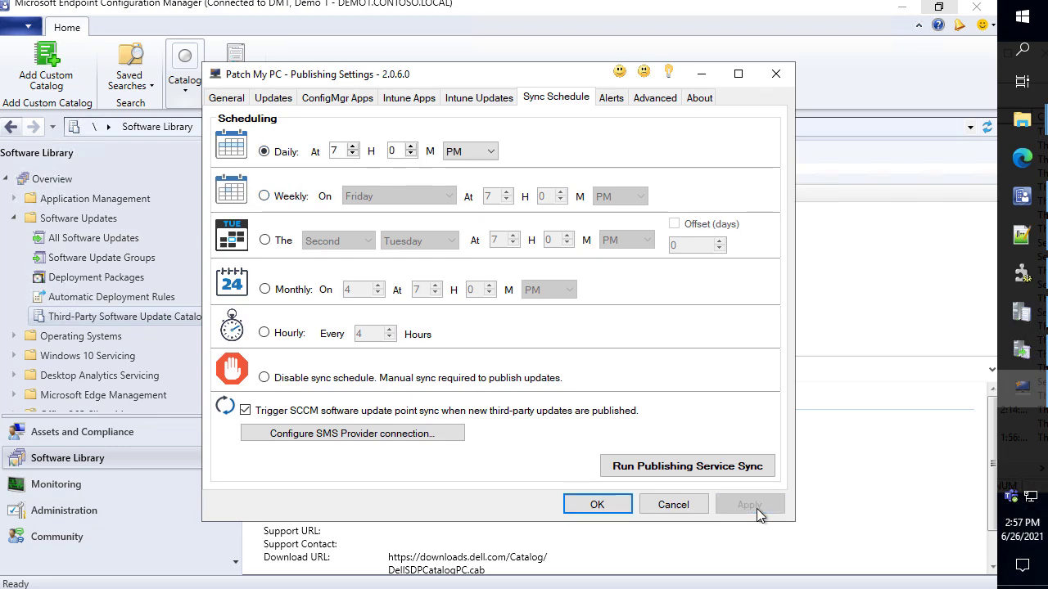
left_click(718, 469)
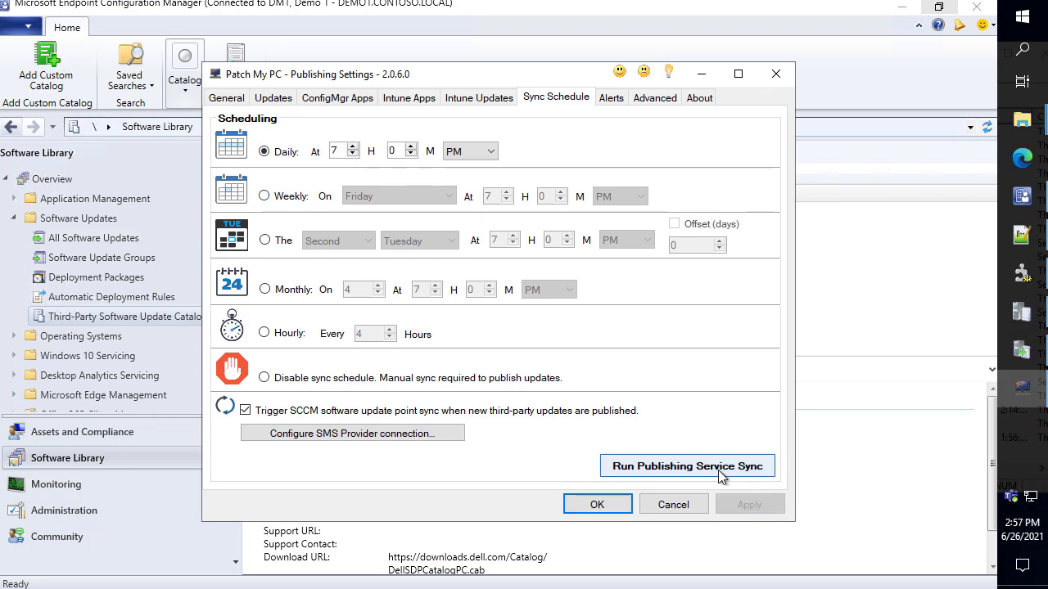
left_click(620, 363)
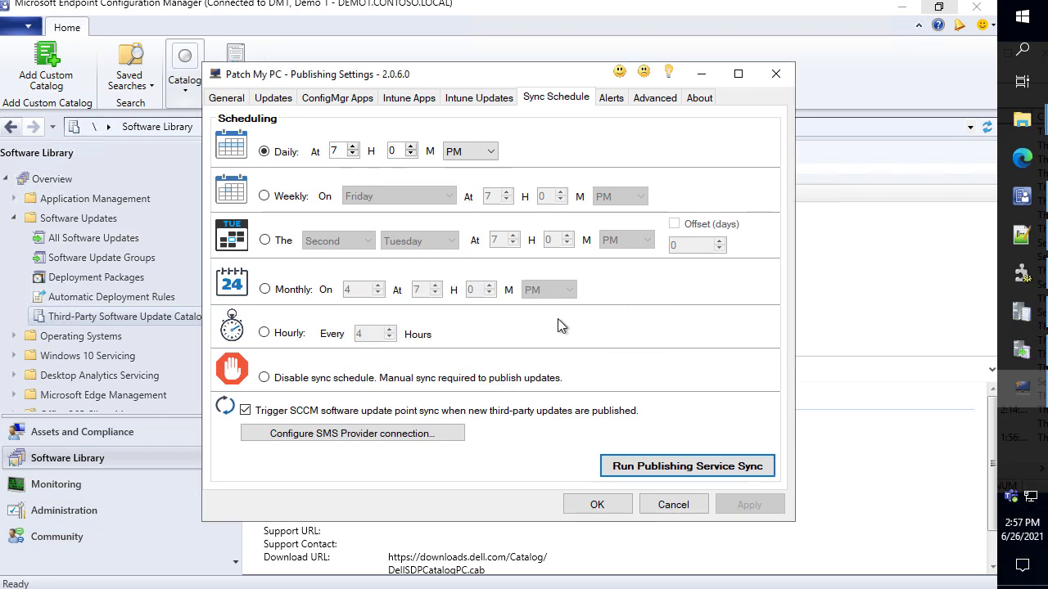
left_click(227, 98)
Open PatchMyPC.log, dock the Trace Log Tool on the right, and review the WSUS publish entry
left_click(618, 460)
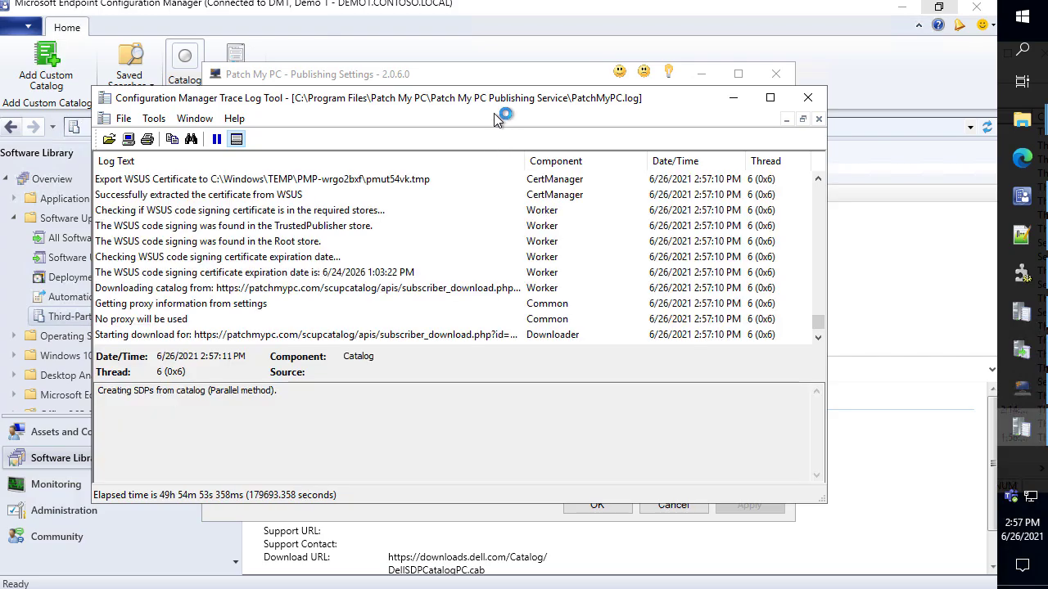
left_click_drag(527, 109, 1047, 163)
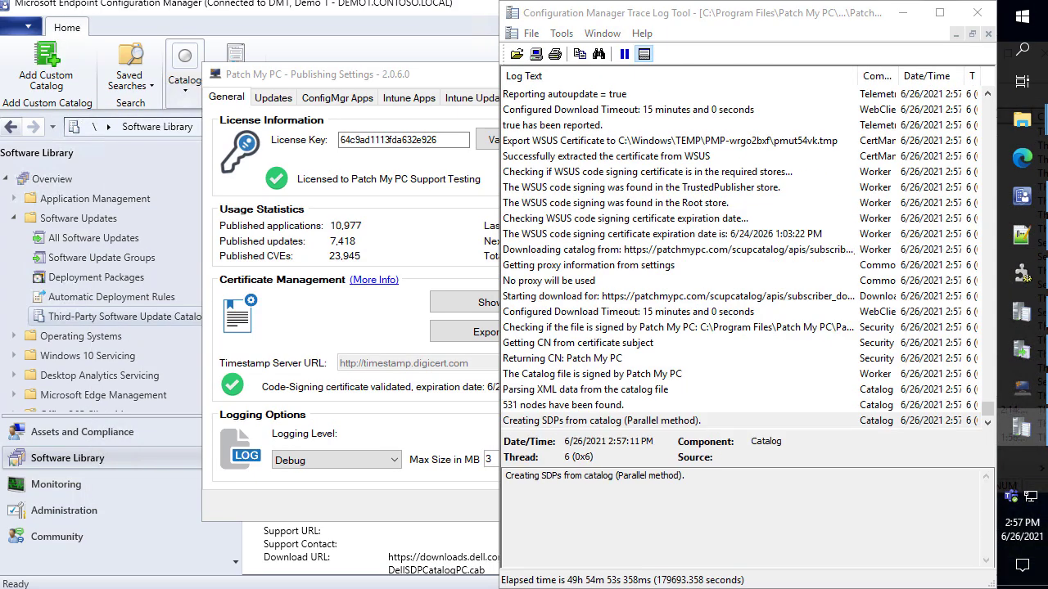
left_click(689, 524)
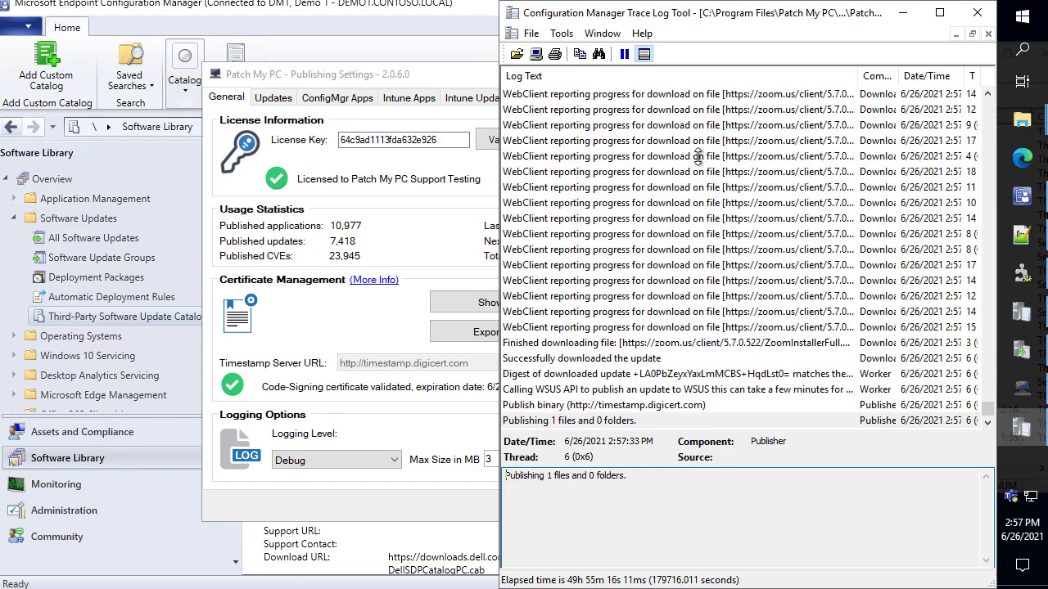
left_click(635, 390)
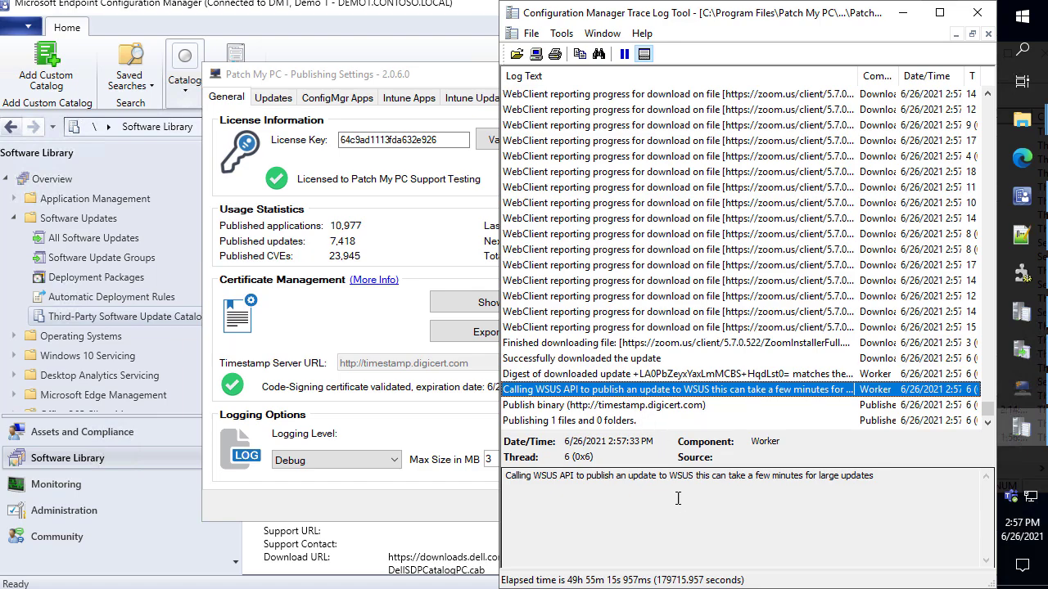
left_click_drag(501, 481, 340, 483)
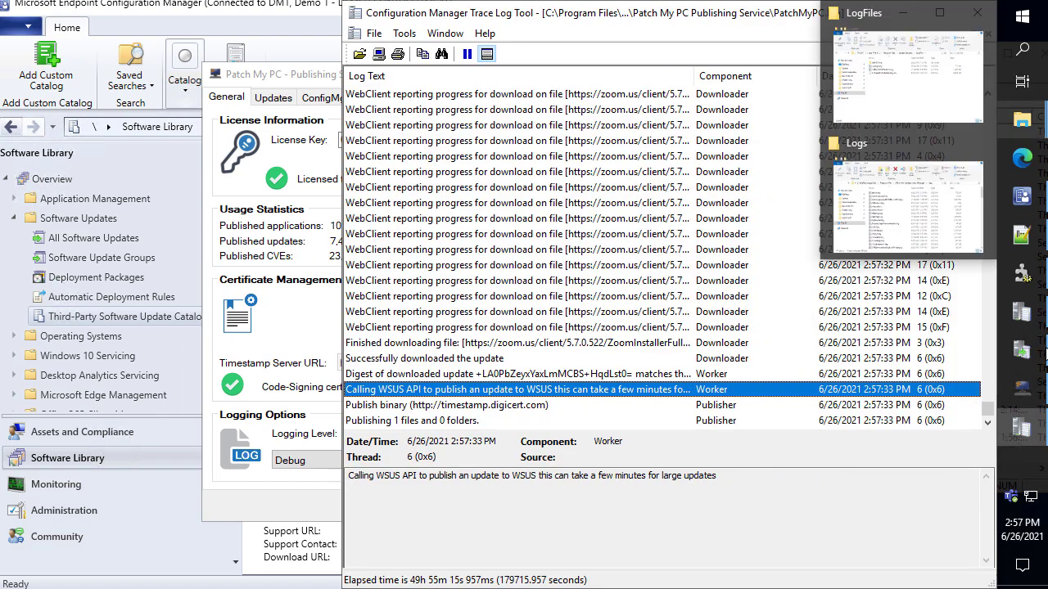
Refresh WSUS Synchronizations, showing 74%, then check the latest Zoom download entries and current time
left_click(1030, 355)
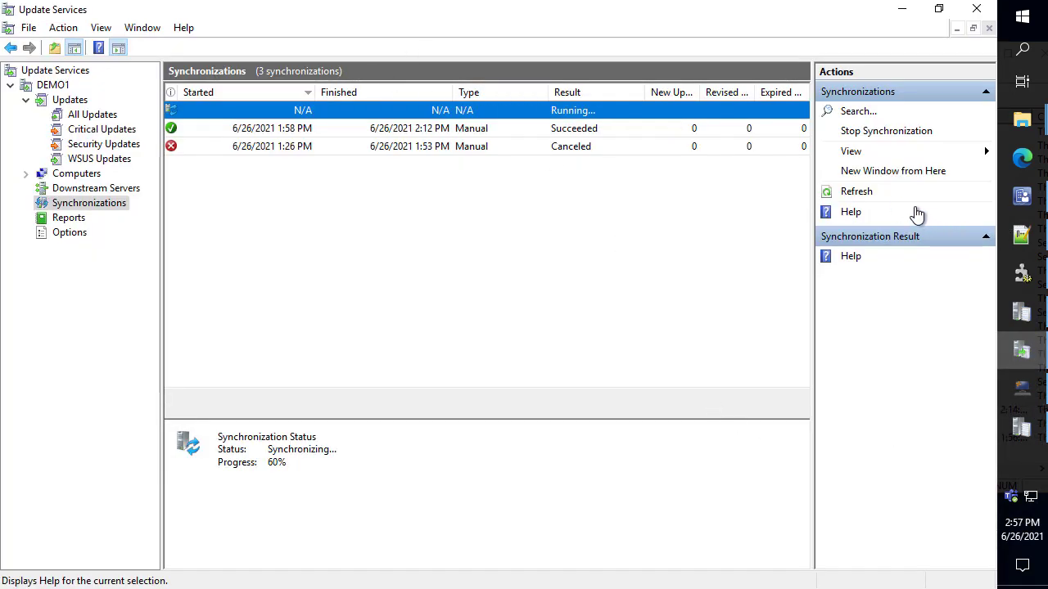
left_click(851, 190)
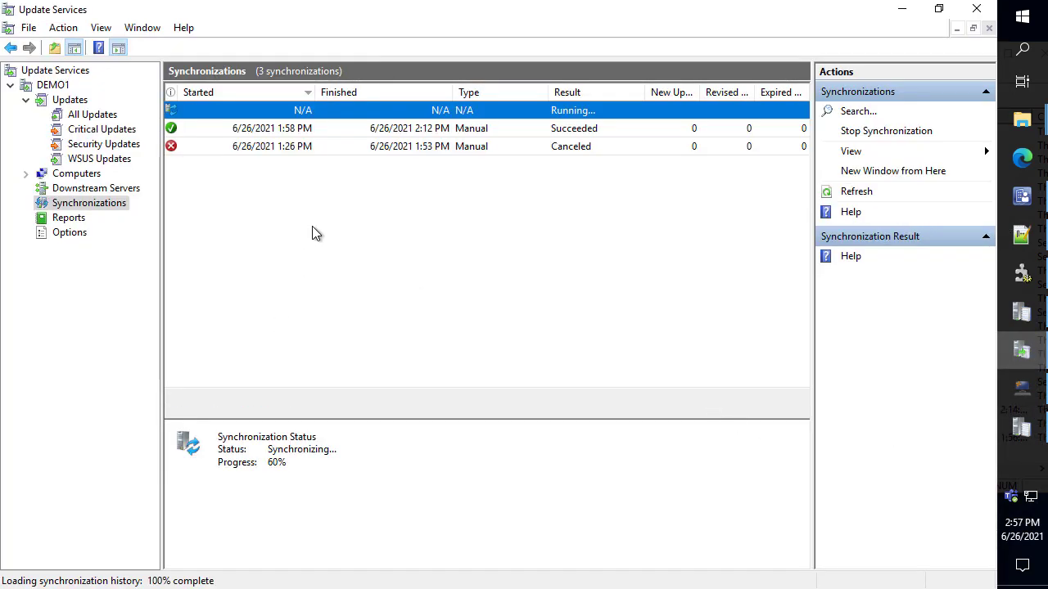
left_click(903, 13)
left_click(565, 234)
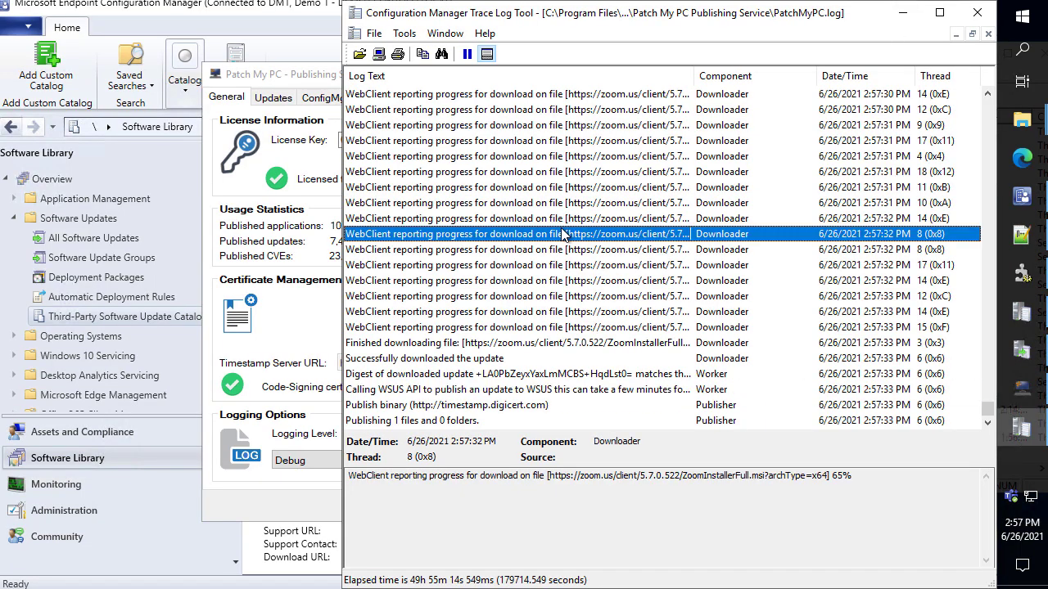
key("End")
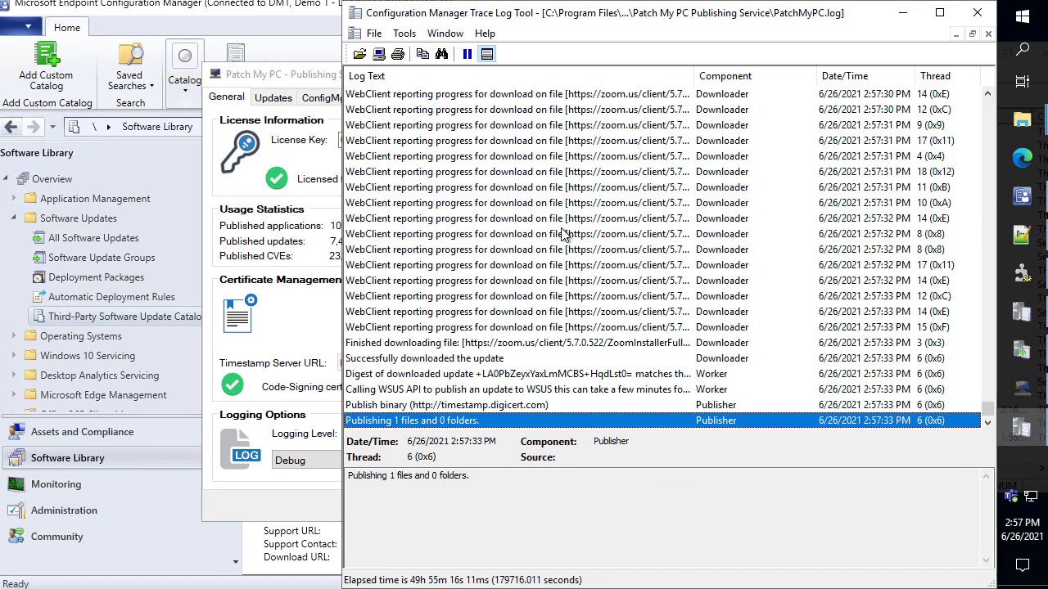
left_click(1032, 536)
left_click(1031, 536)
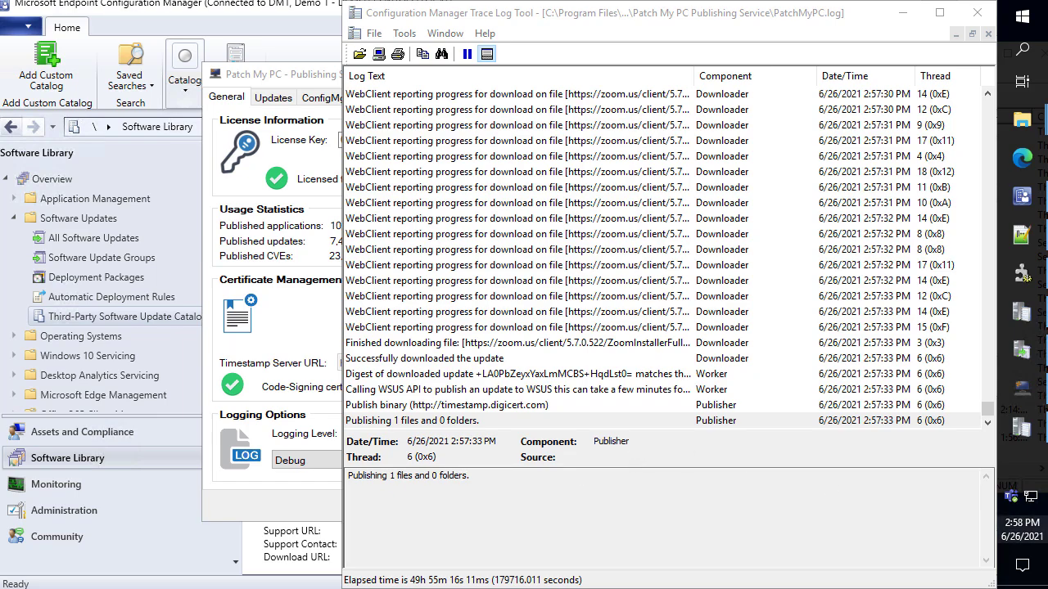
mouse_move(1023, 530)
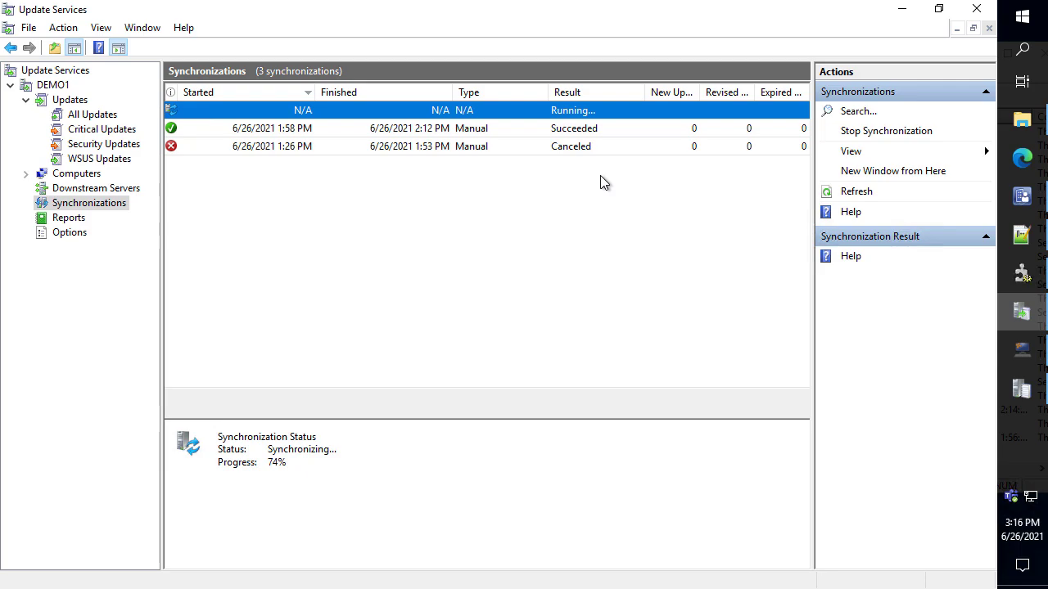
Insert an empty line after the Scenario 1 line in the WSUS agenda notes
left_click(1020, 239)
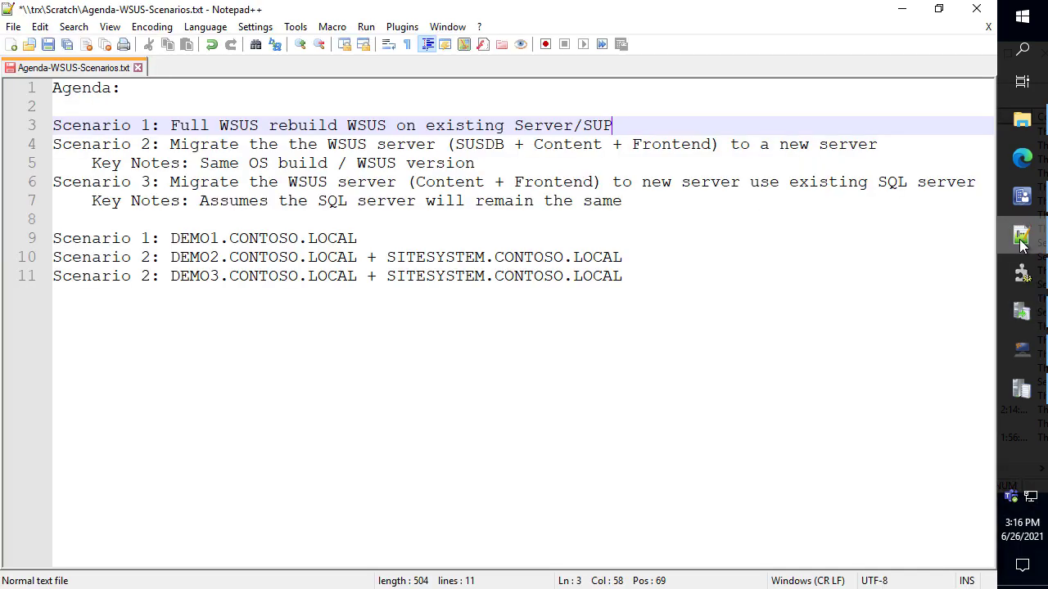
left_click(647, 116)
type("'")
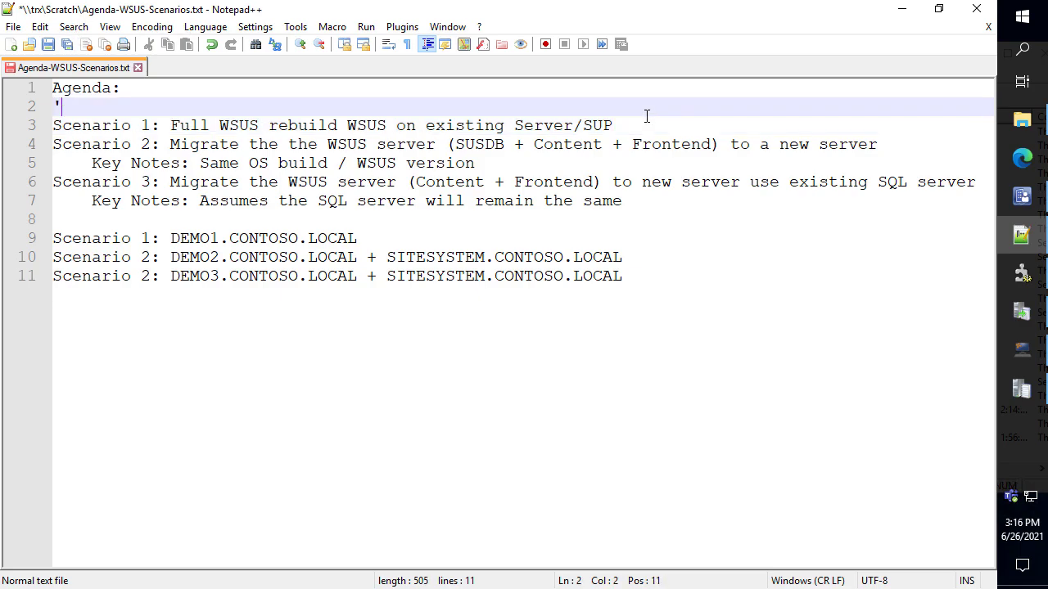
left_click(646, 122)
key("Return")
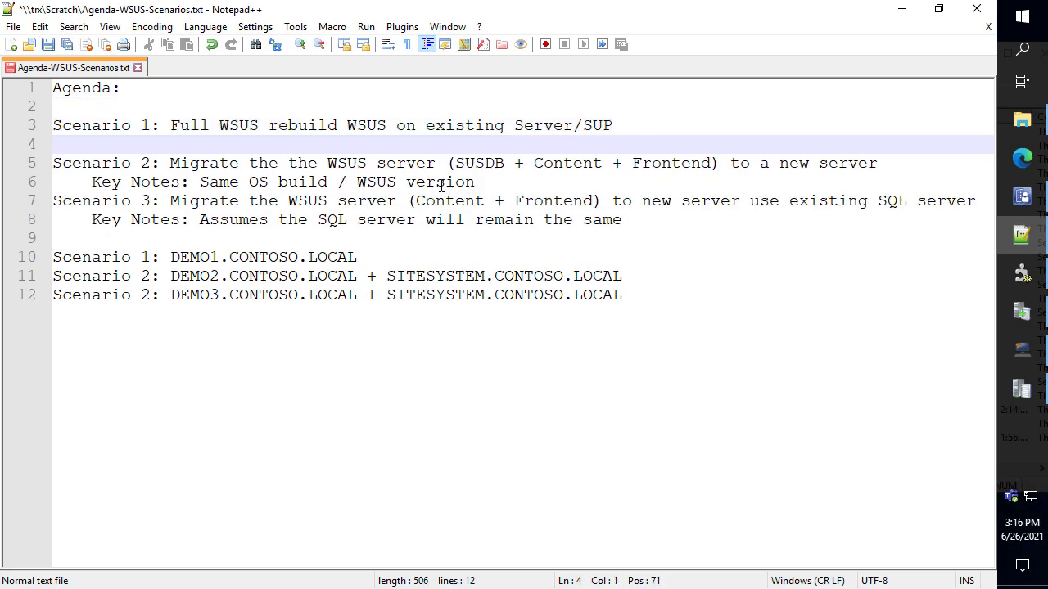
Annotate the Scenario 2 description, new blank line and Frontend with ZoomIt, then clear the drawings
mouse_move(42, 150)
left_mouse_down()
mouse_move(405, 180)
mouse_move(860, 176)
mouse_move(892, 180)
mouse_move(897, 191)
left_mouse_up()
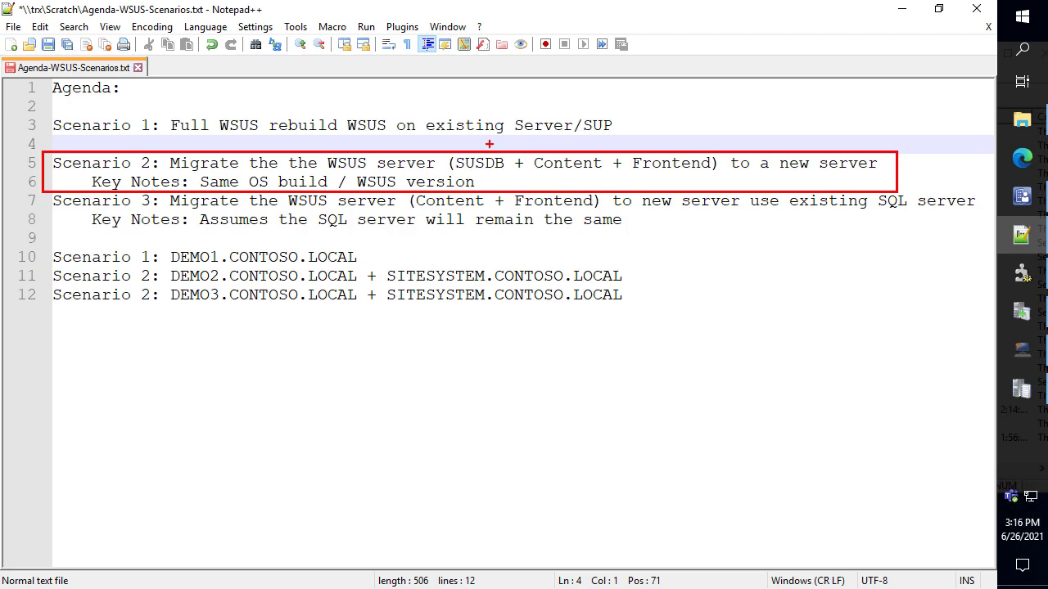
left_click_drag(489, 88, 490, 143)
left_click_drag(576, 143, 571, 103)
mouse_move(621, 138)
left_mouse_down()
mouse_move(733, 163)
mouse_move(745, 176)
left_mouse_up()
key("Escape")
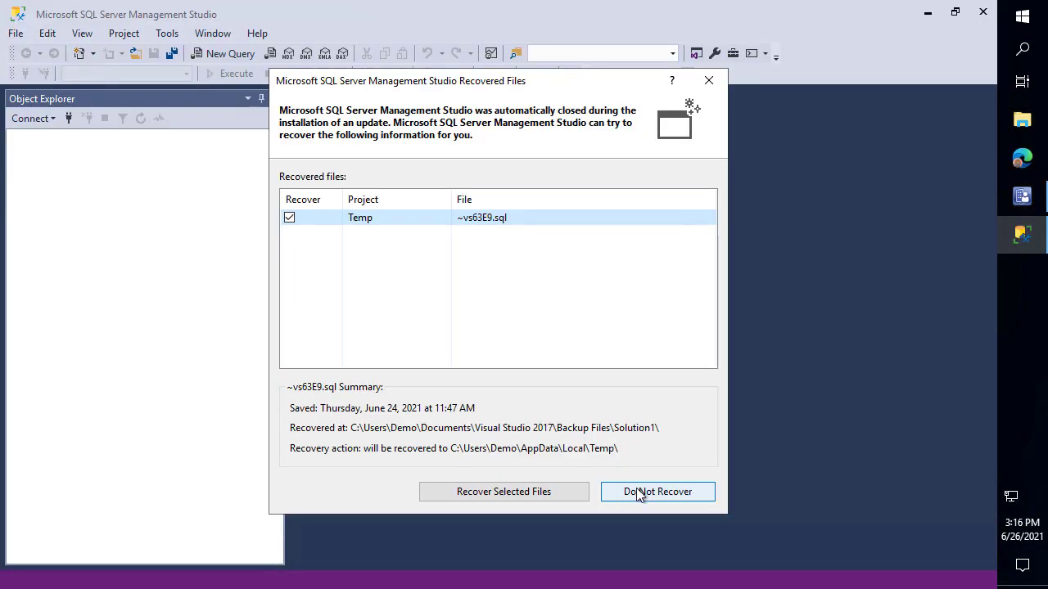
Skip recovering ~vs63E9.sql, cancel Connect to Server, note the DEMO2 host name, and restore the console
left_click(638, 491)
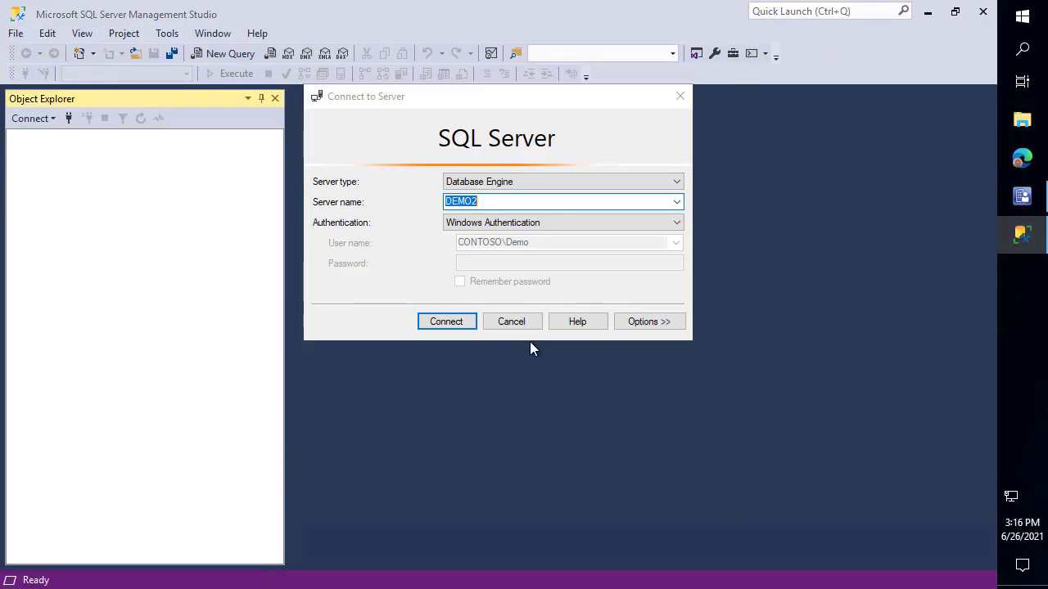
left_click(536, 322)
left_click(926, 10)
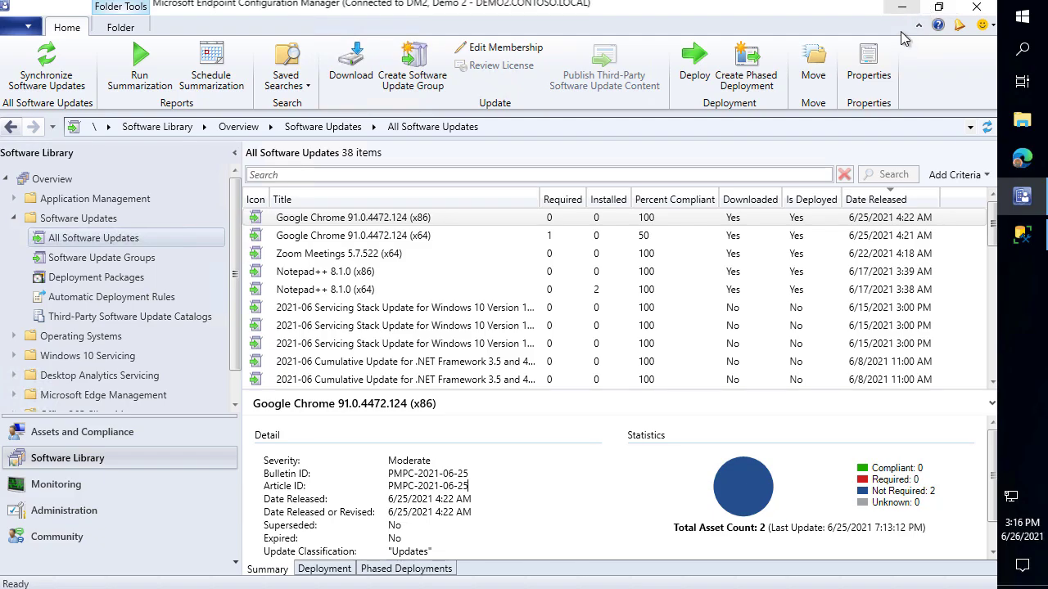
left_click(902, 7)
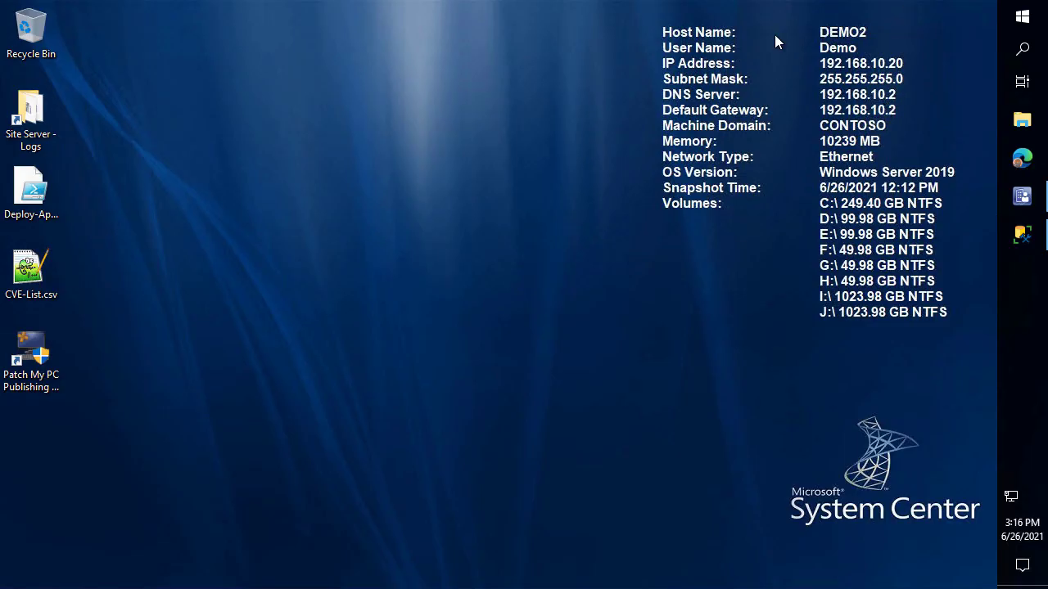
left_click_drag(799, 12, 914, 51)
key("Escape")
left_click(1021, 201)
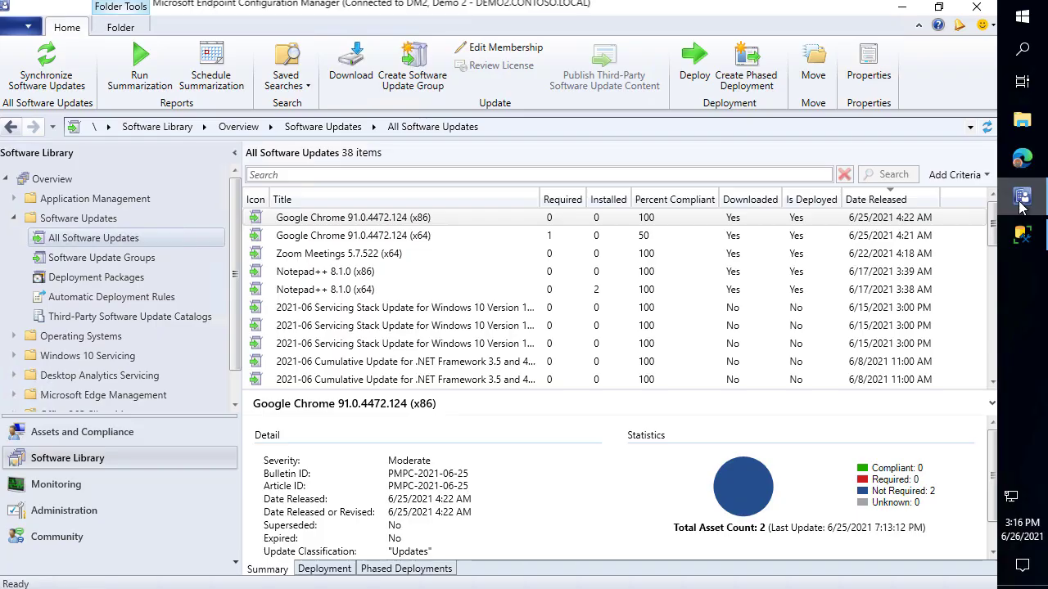
Show DEMO2's roles under Administration > Site Configuration > Servers and Site System Roles, selecting Software update point
left_click(74, 514)
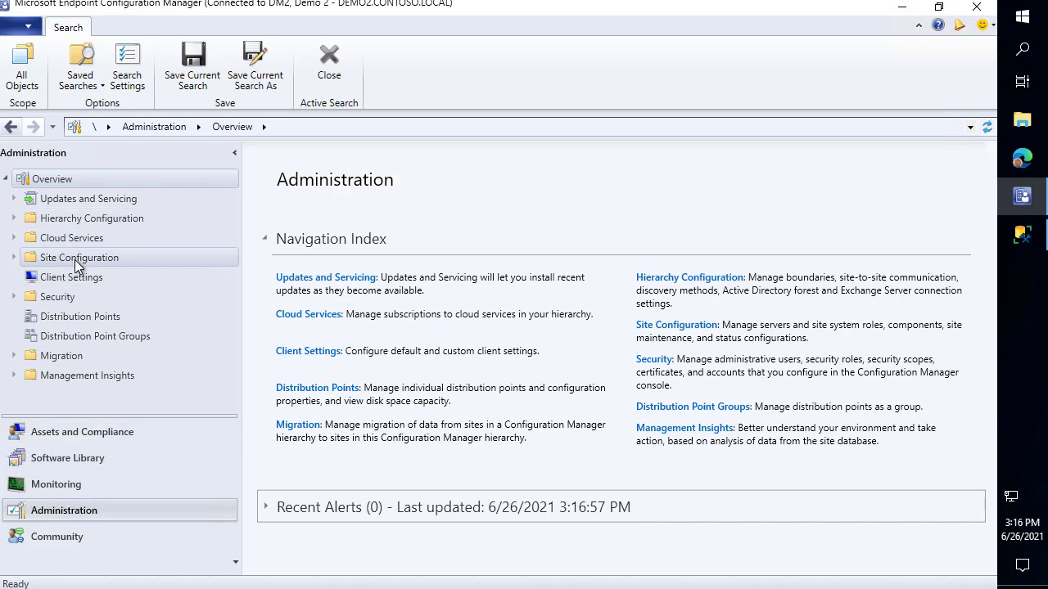
left_click(76, 258)
left_click(80, 298)
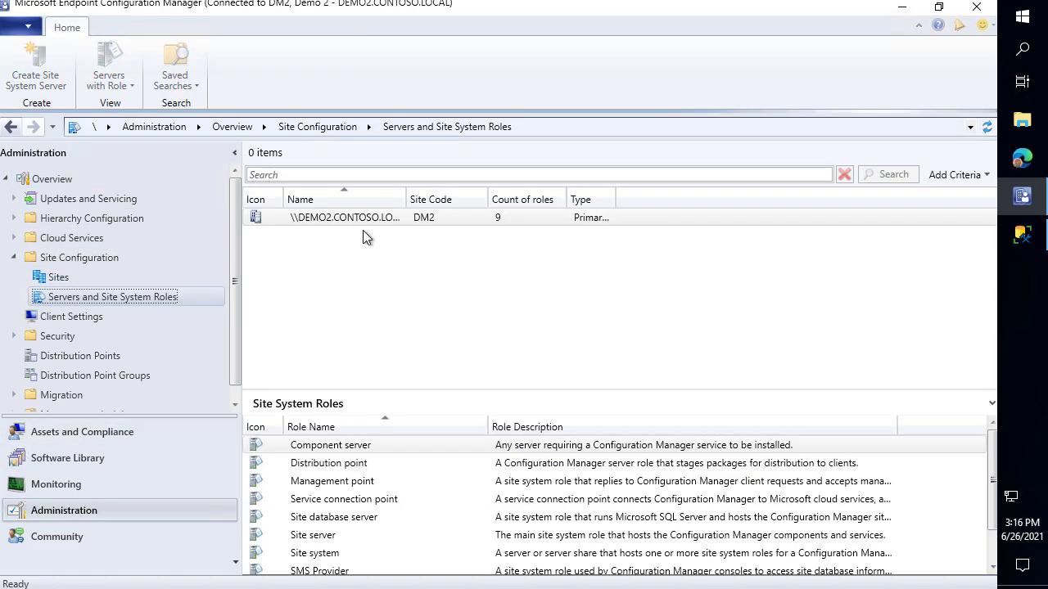
left_click_drag(406, 394, 423, 300)
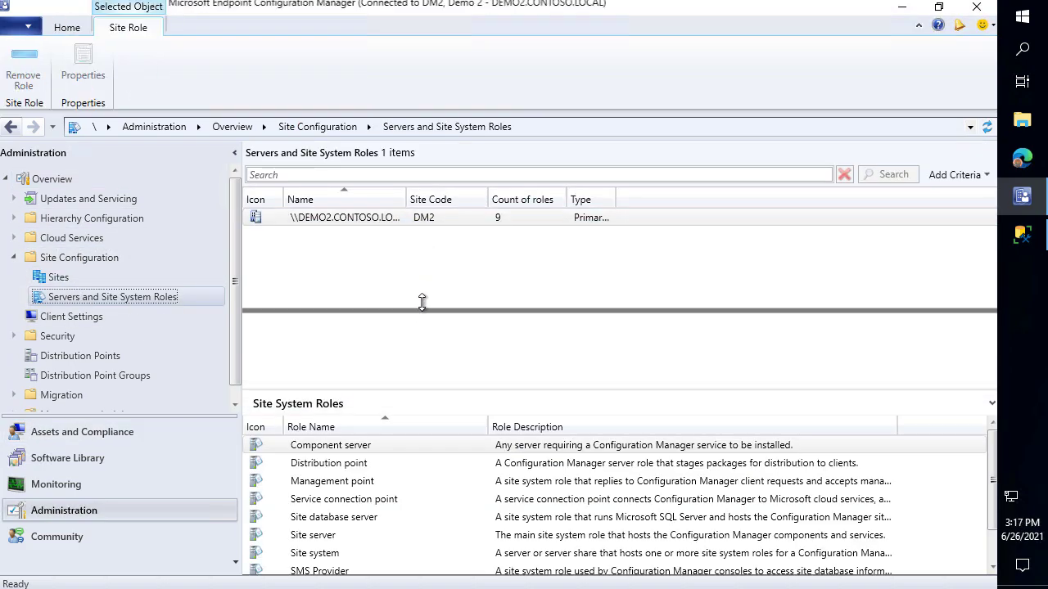
left_click(335, 499)
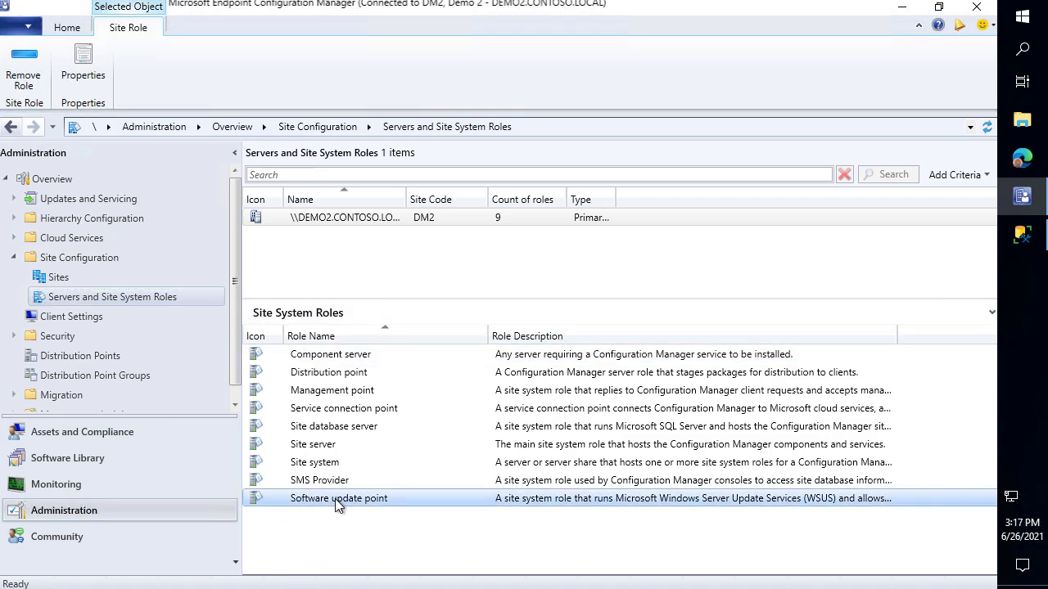
left_click(1037, 243)
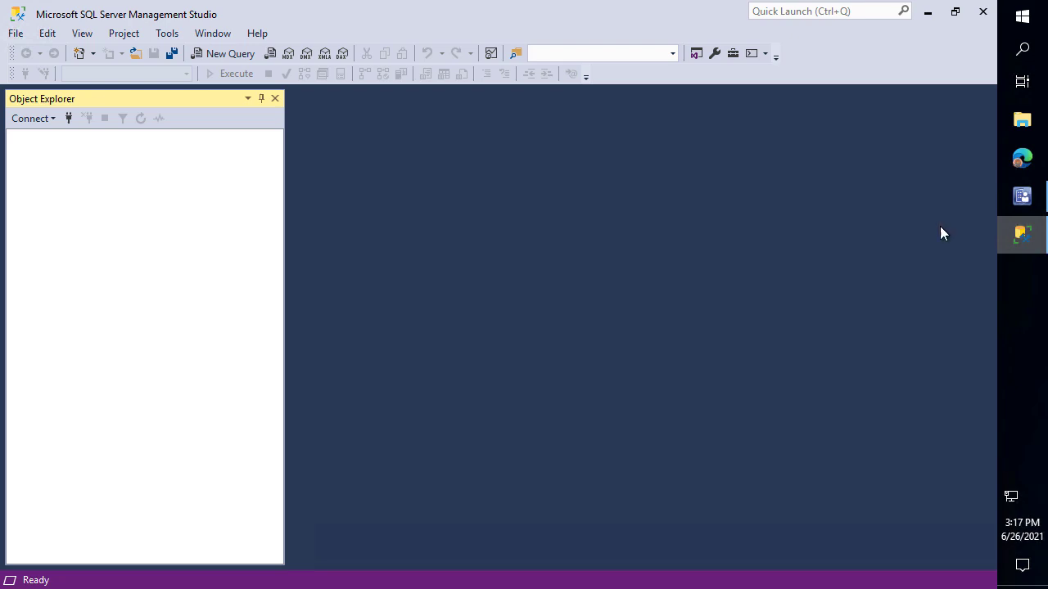
Connect Object Explorer to the DEMO2 database engine, glancing at the console while it connects
left_click(25, 118)
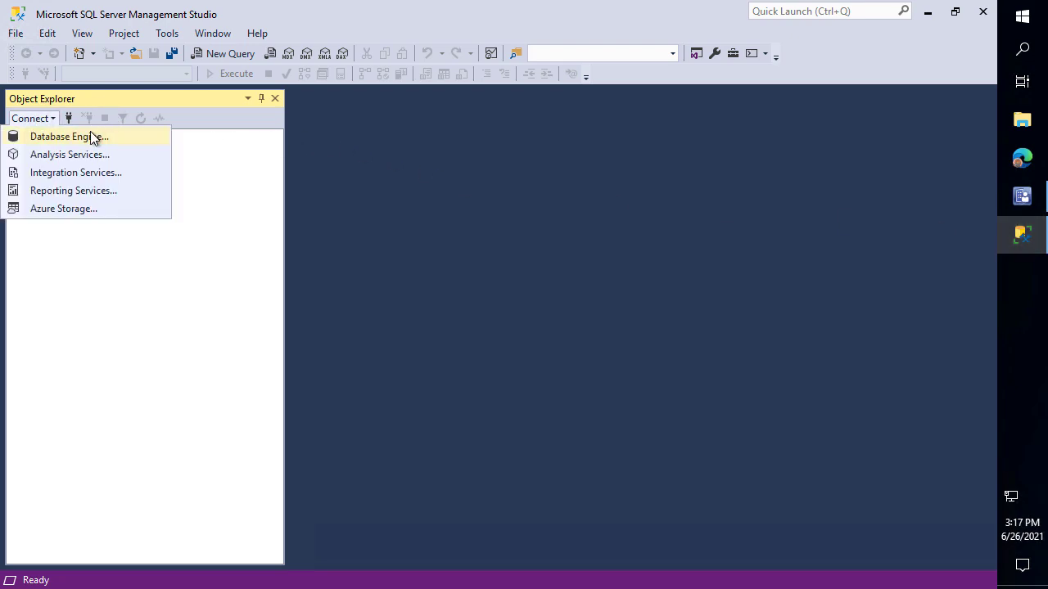
left_click(93, 138)
key("Return")
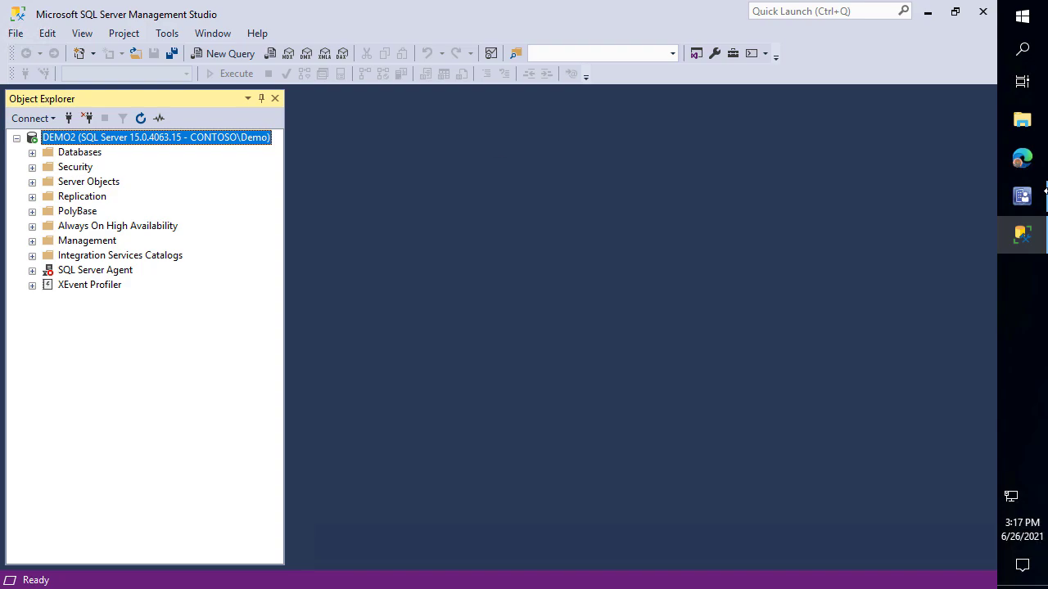
left_click(1022, 195)
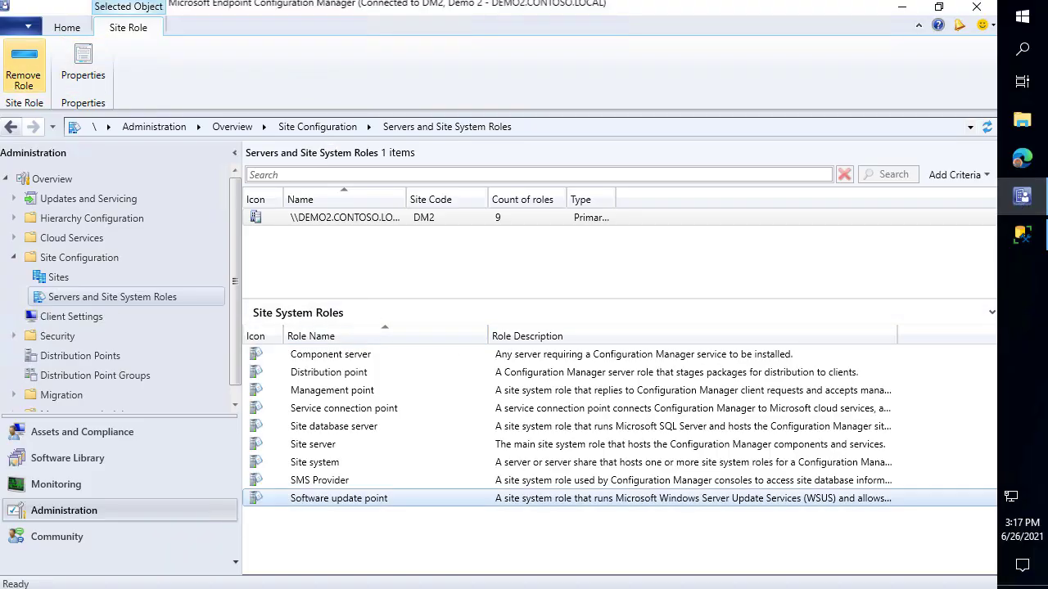
left_click(1029, 240)
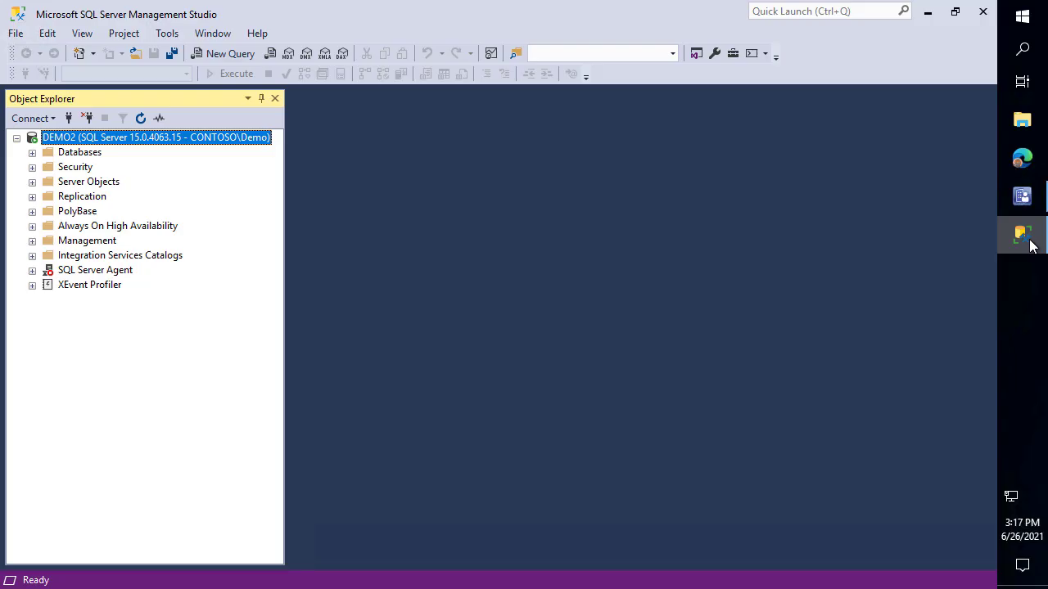
Open wsyncmgr.log from the Site Server Logs folder in CMTrace, review it, and close it
left_click(934, 13)
left_click(901, 7)
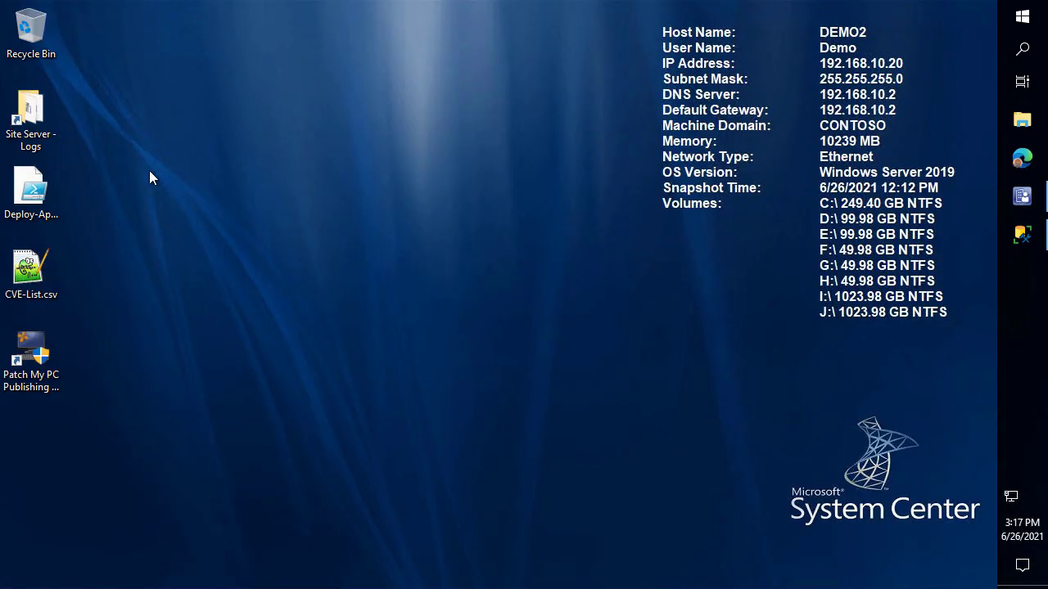
double_click(30, 115)
key("End")
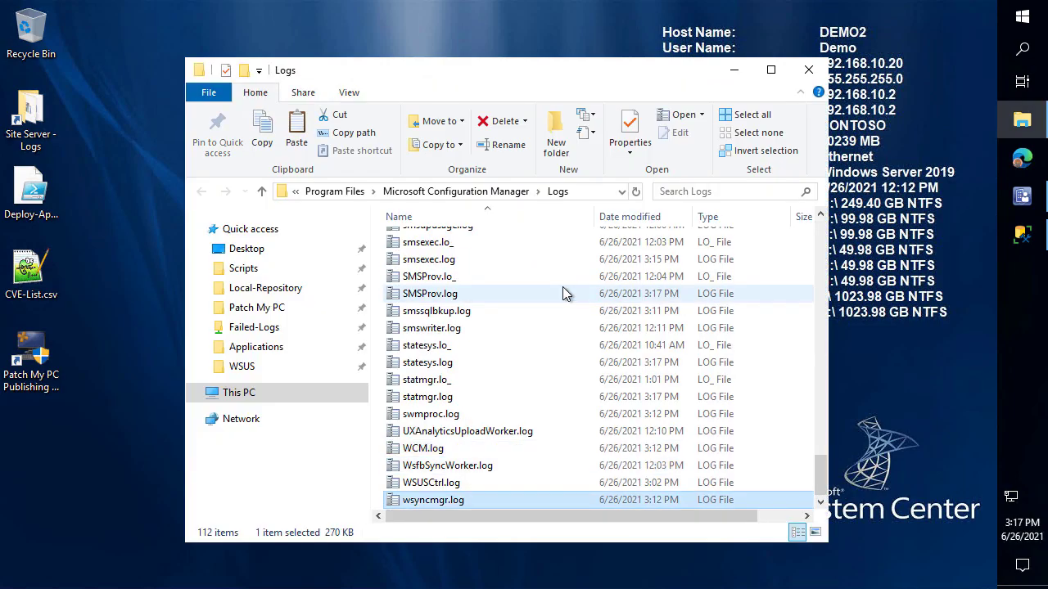
key("Return")
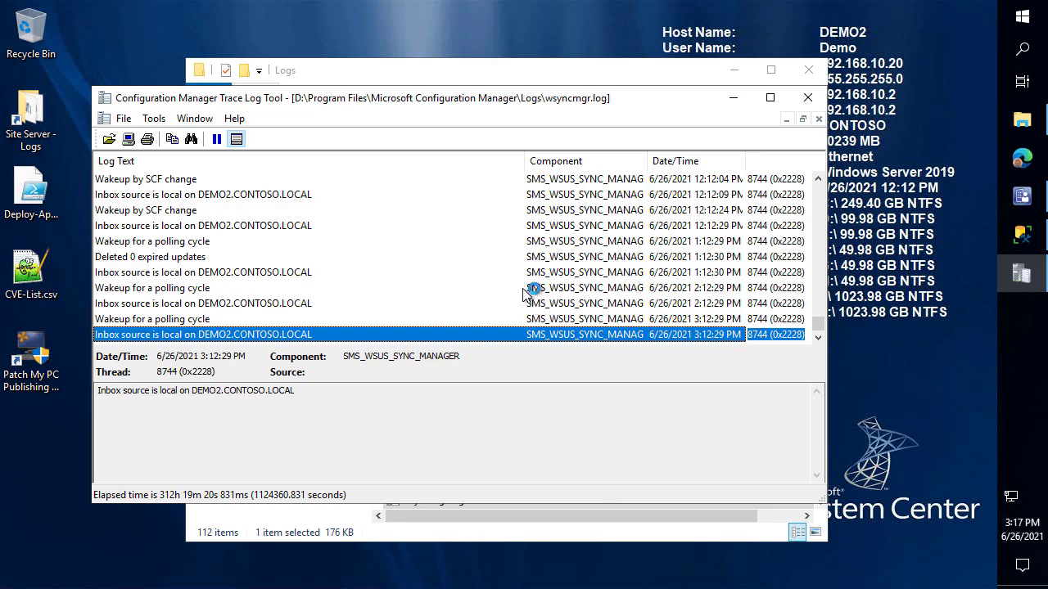
left_click(807, 97)
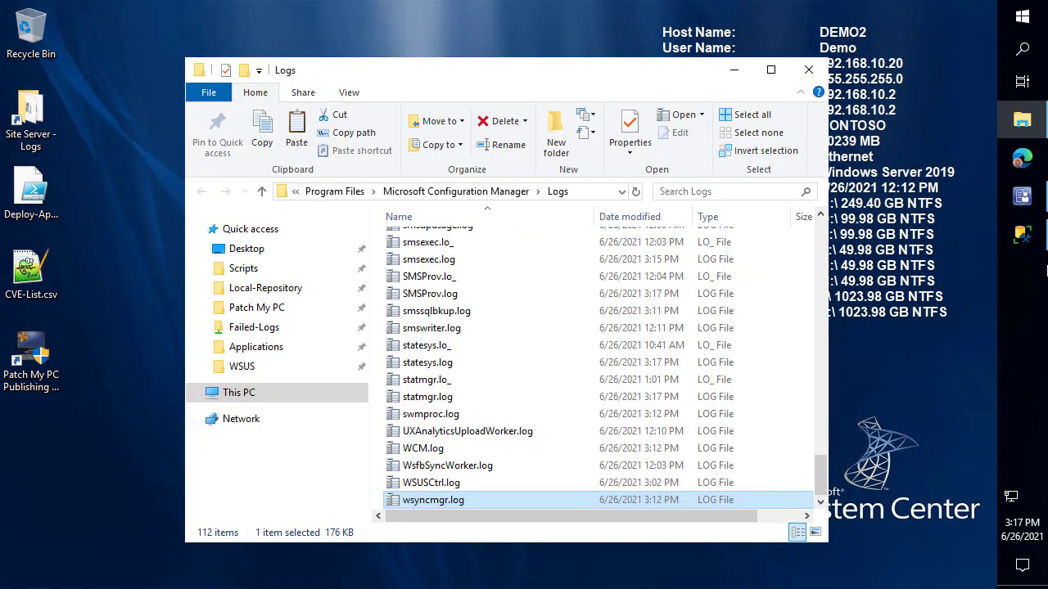
left_click(1032, 242)
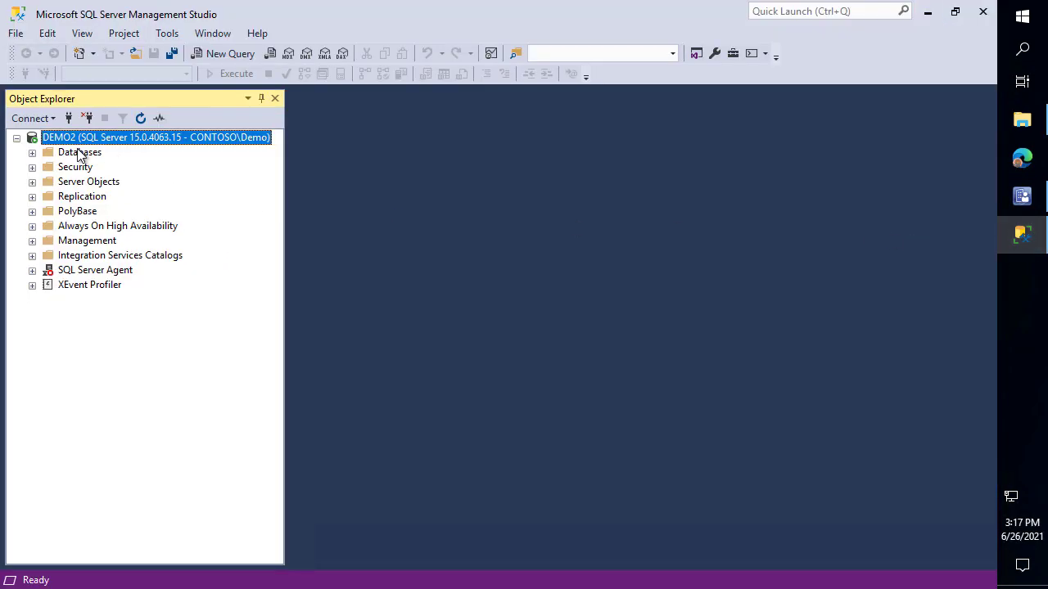
Expand Databases and choose Tasks > Back Up for the SUSDB database
double_click(79, 153)
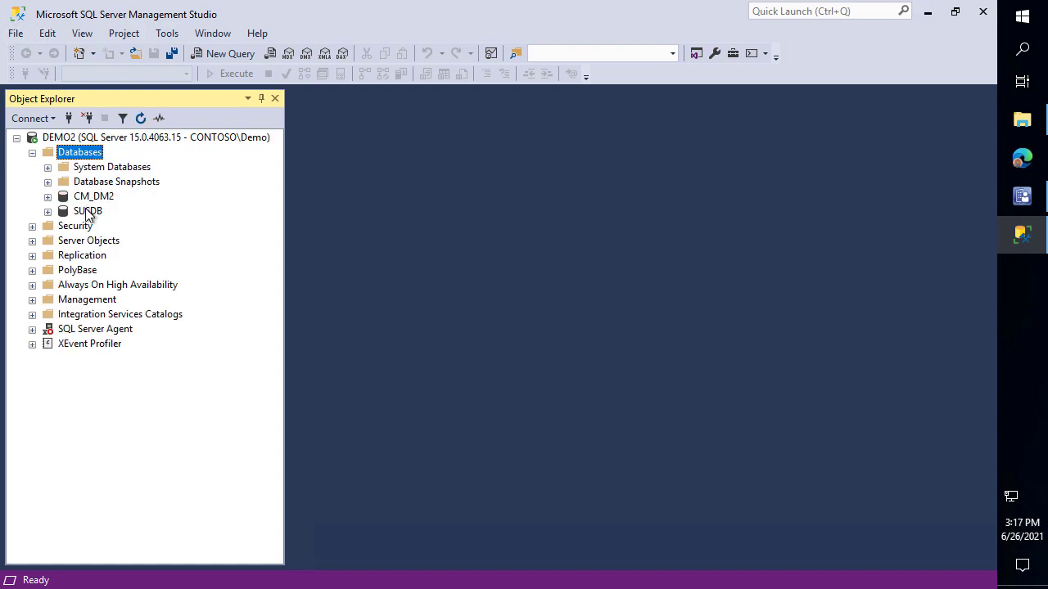
left_click(88, 212)
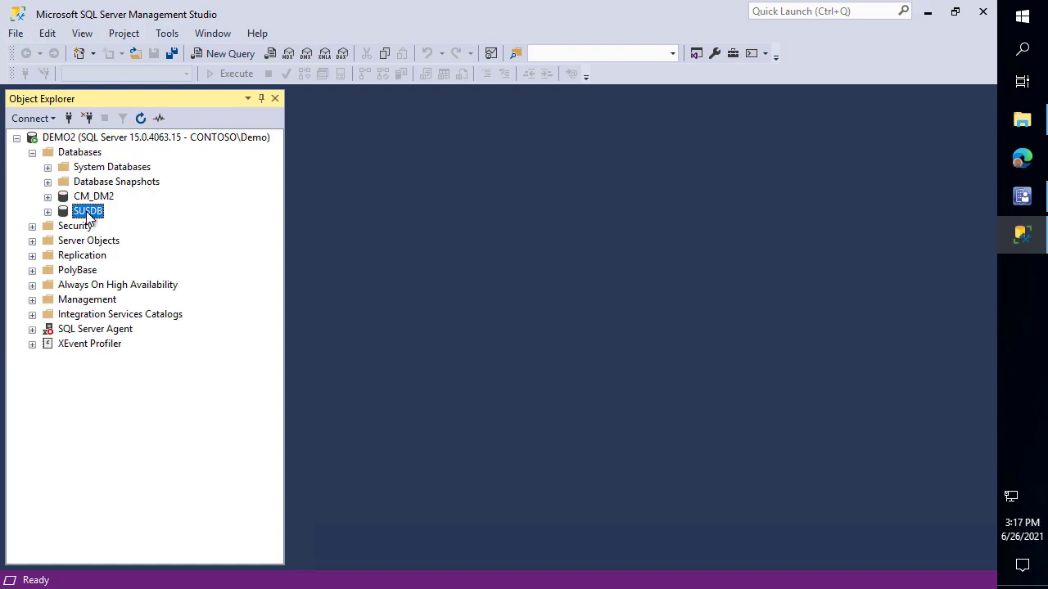
right_click(87, 211)
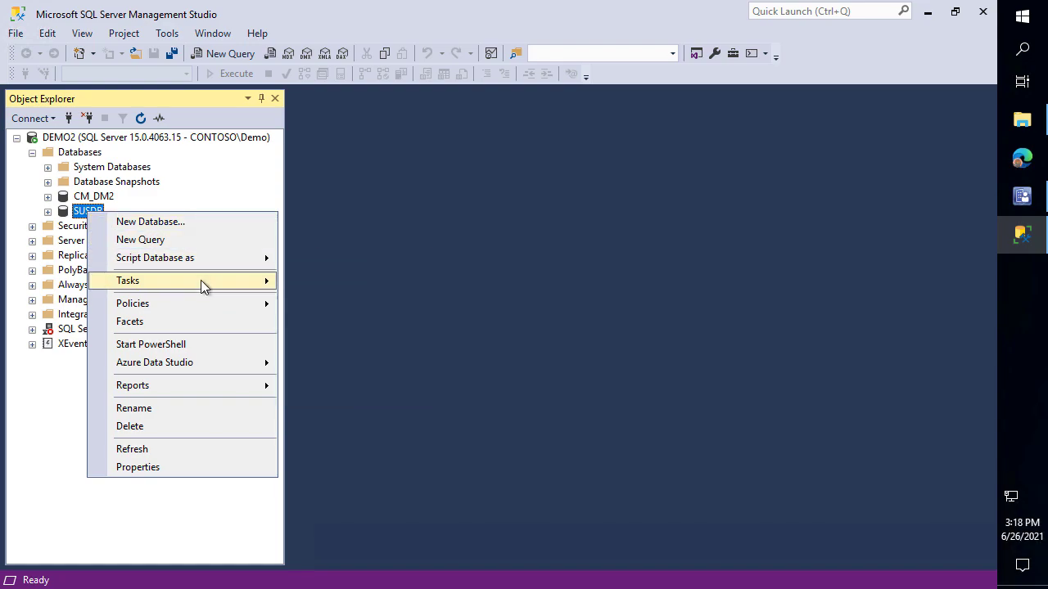
mouse_move(200, 280)
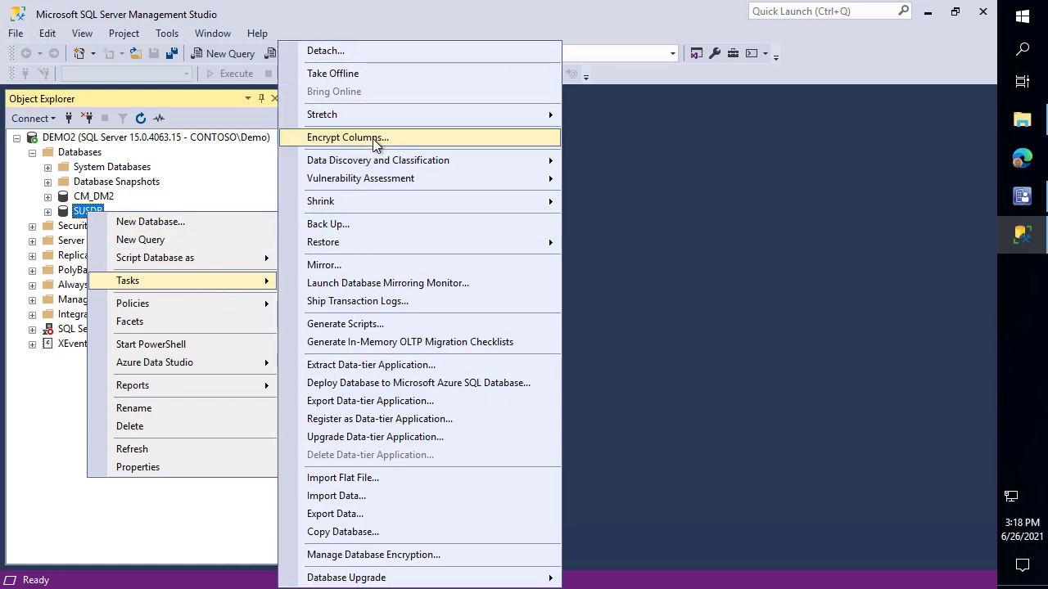
left_click(366, 227)
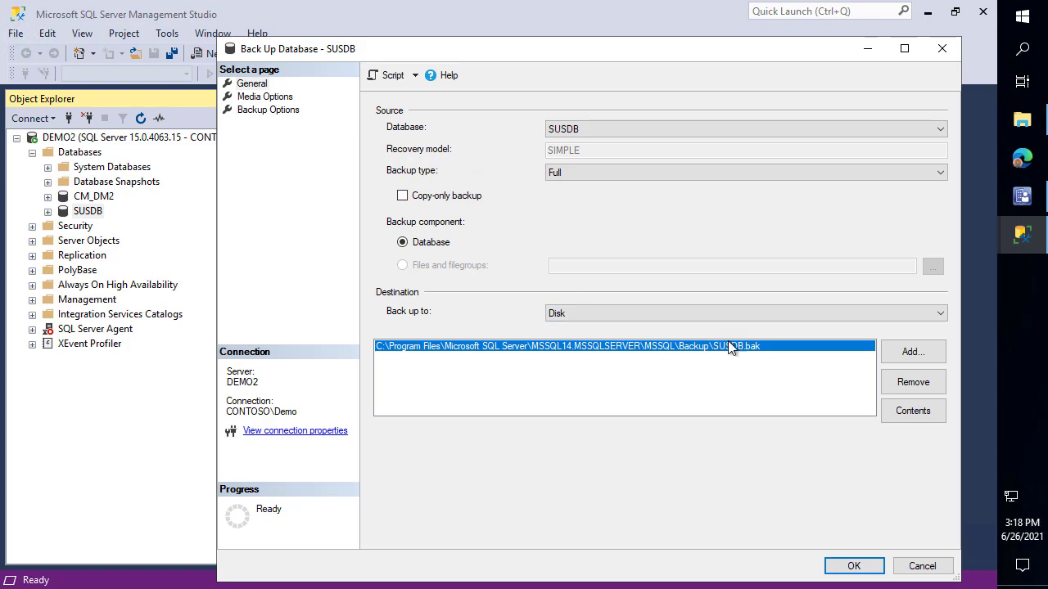
Remove the old backup destination and begin adding a new one
left_click(939, 390)
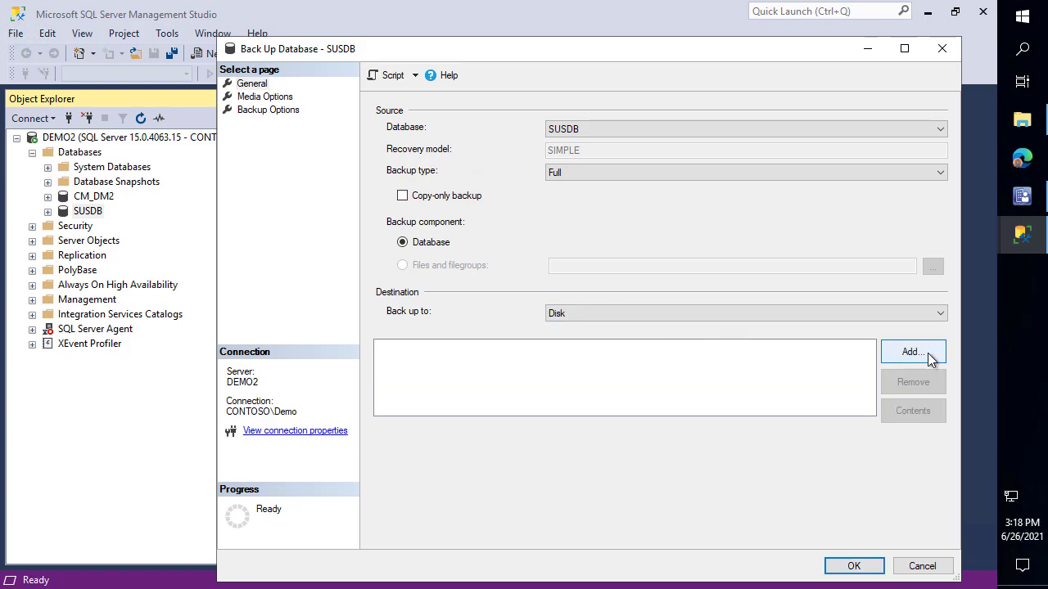
left_click(925, 354)
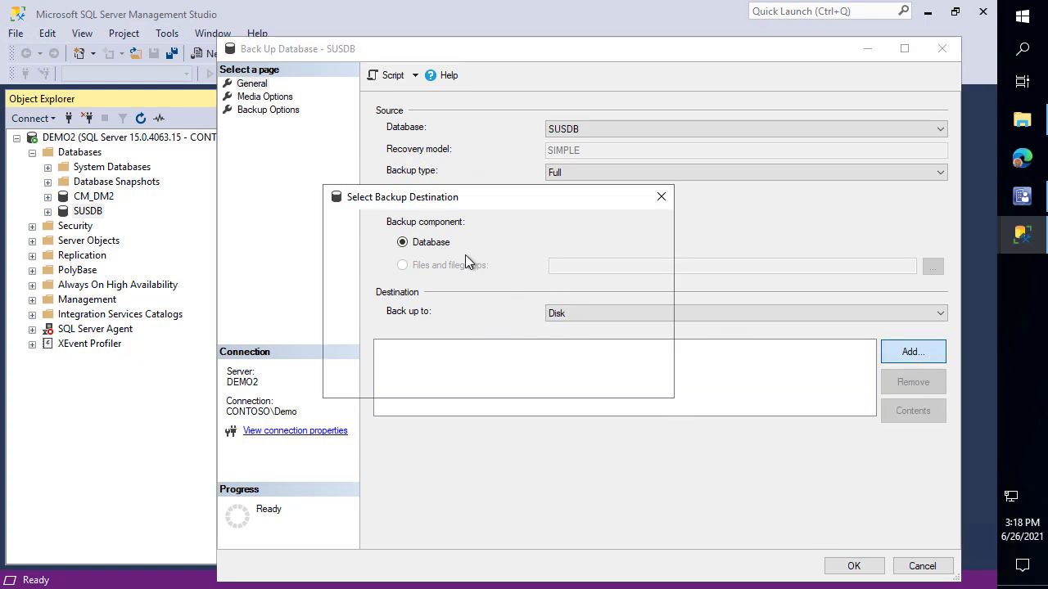
left_click(1022, 119)
left_click(270, 247)
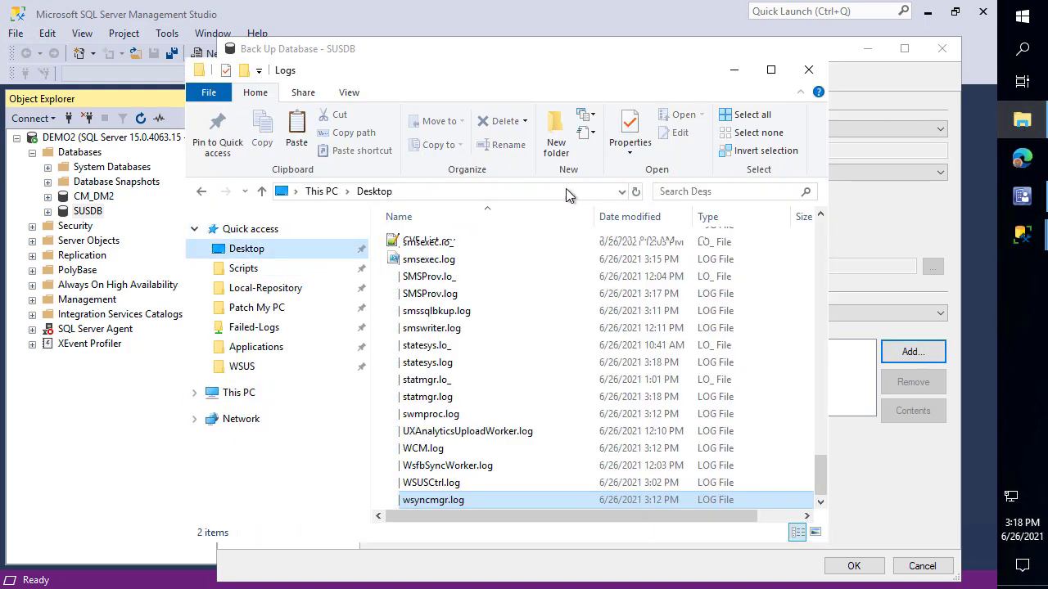
left_click(573, 192)
left_click(733, 69)
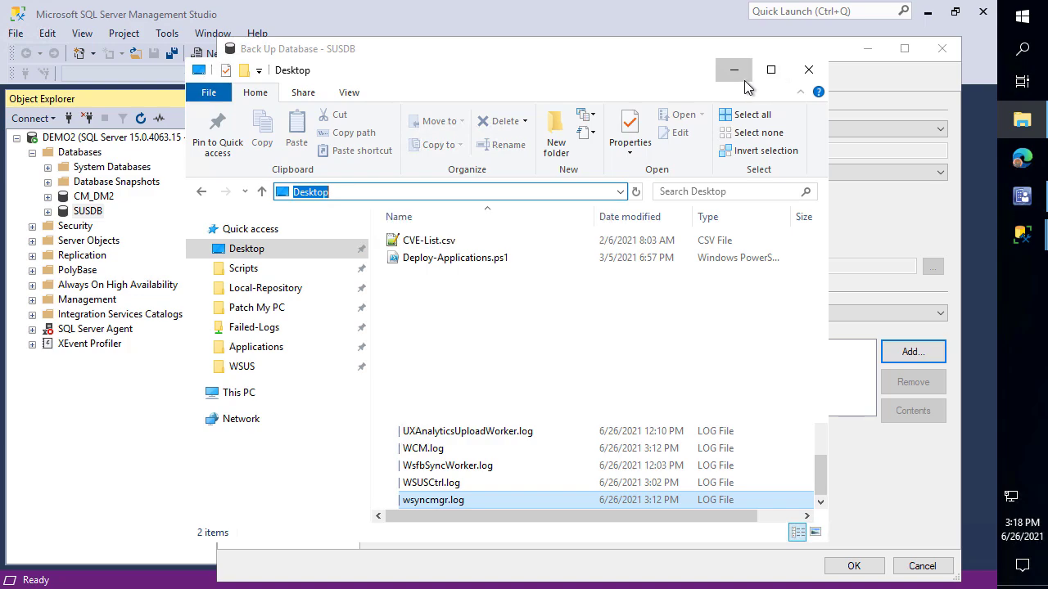
Set C:\SUSDB.bak as the destination and run the full SUSDB backup to success
left_click(635, 301)
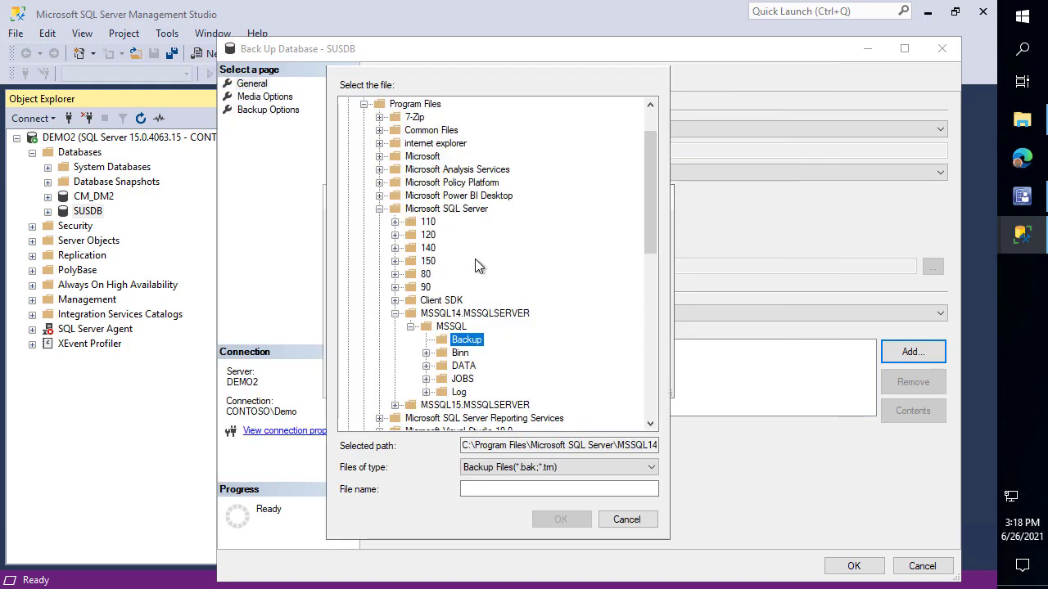
scroll(413, 172, "up", 2)
left_click(377, 104)
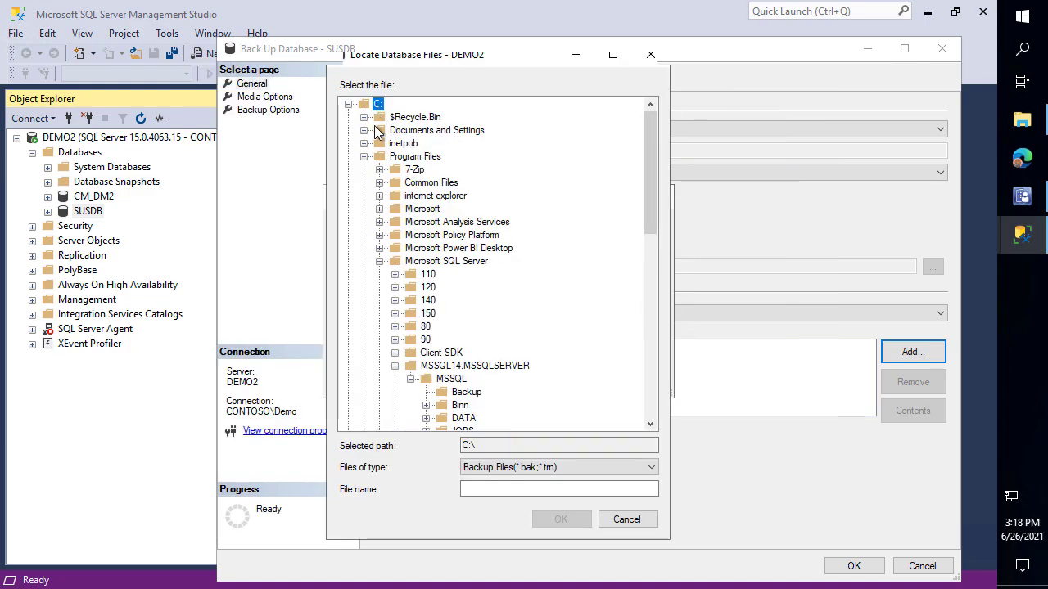
left_click(512, 488)
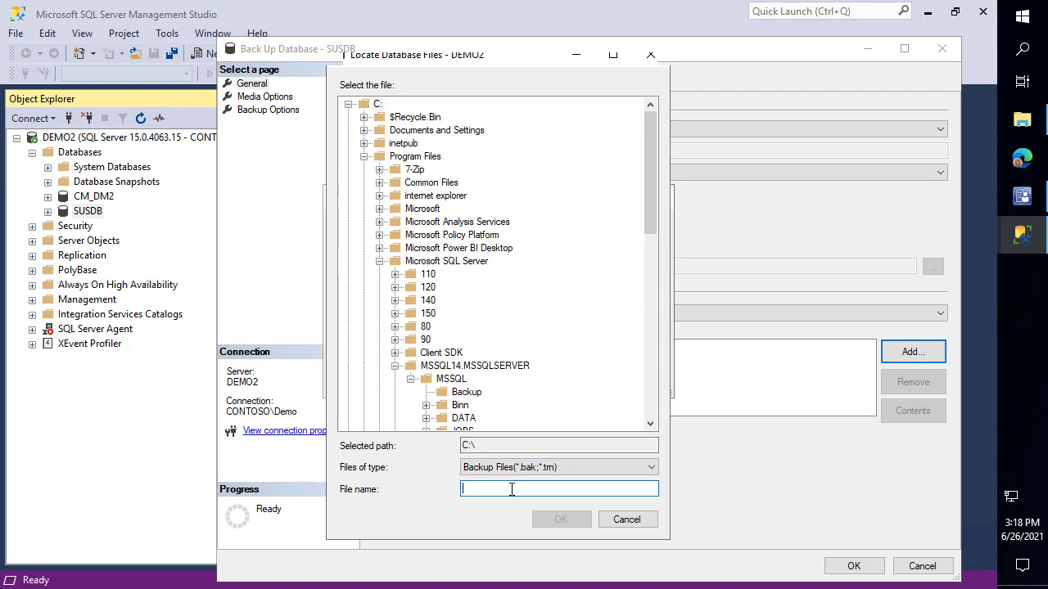
type("SUSDB")
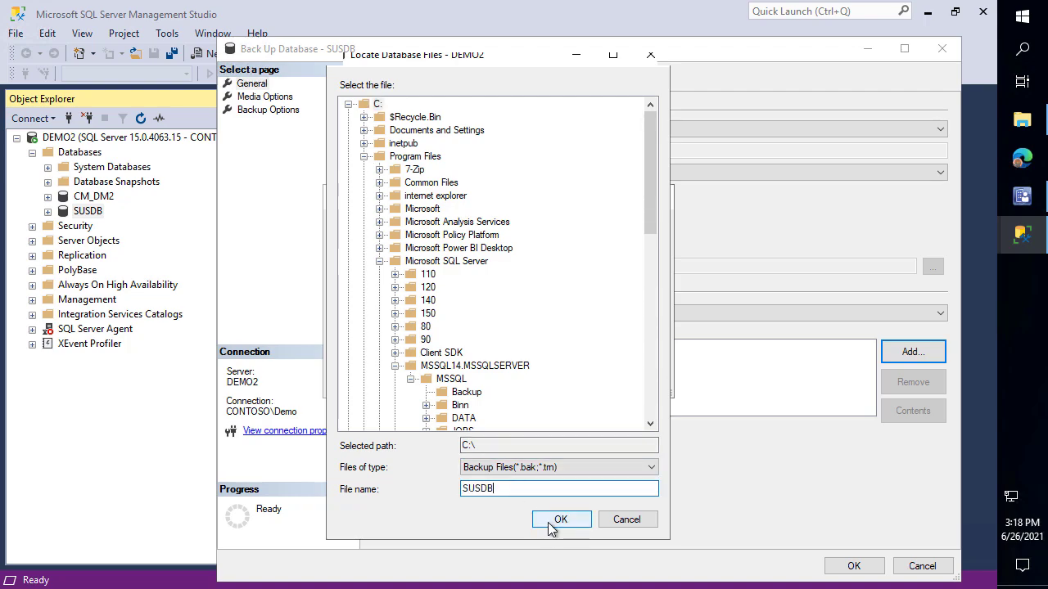
left_click(561, 522)
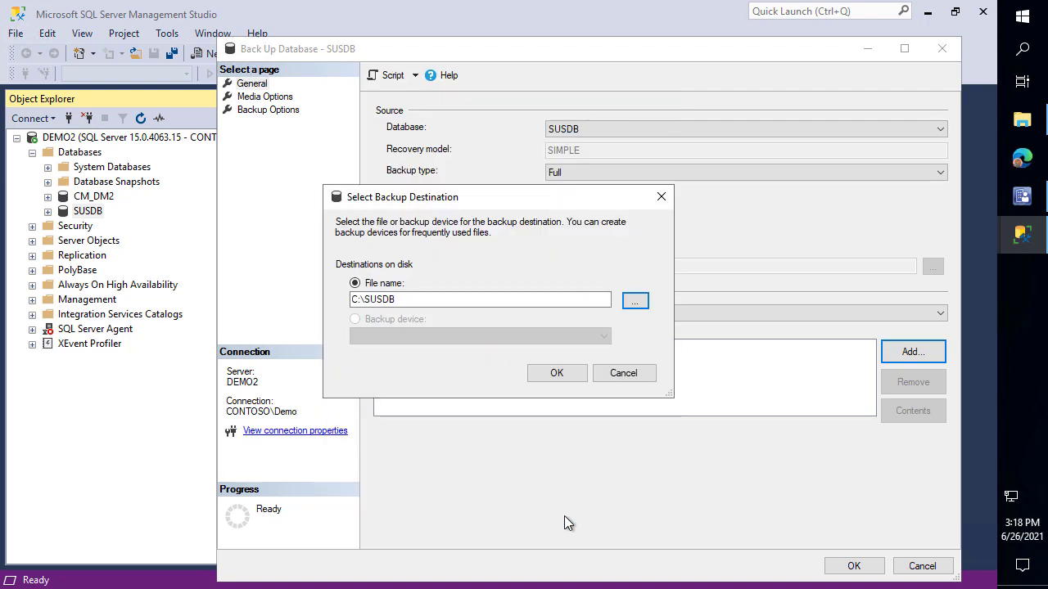
left_click(516, 303)
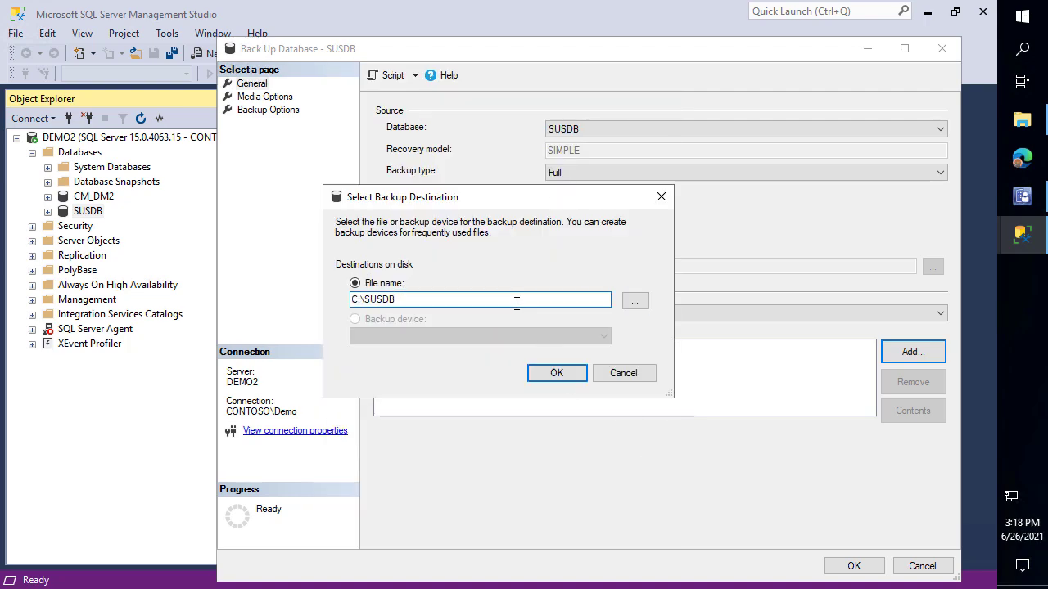
left_click(555, 373)
left_click(867, 567)
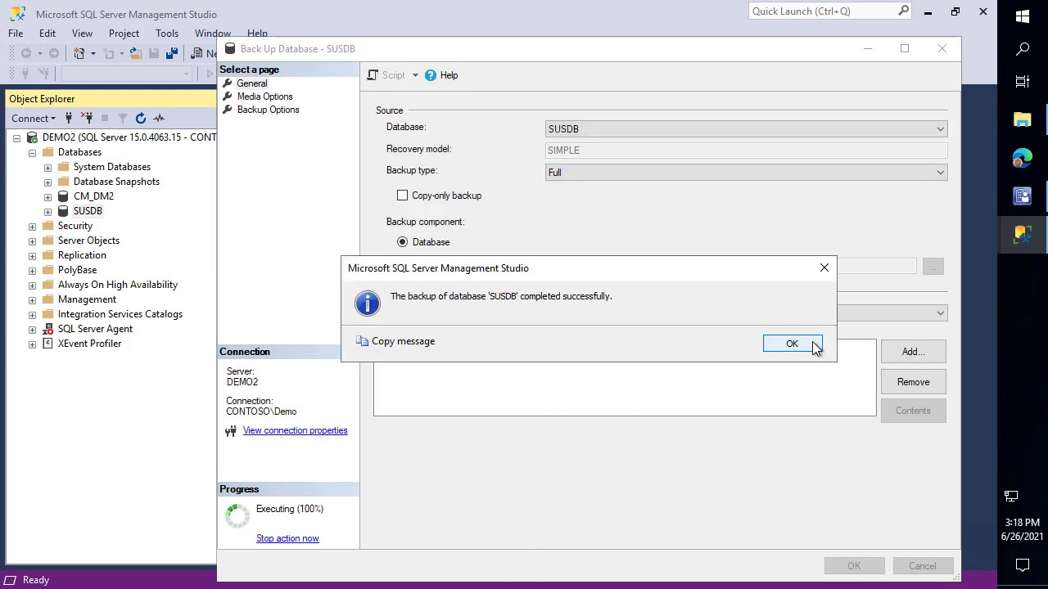
left_click(790, 343)
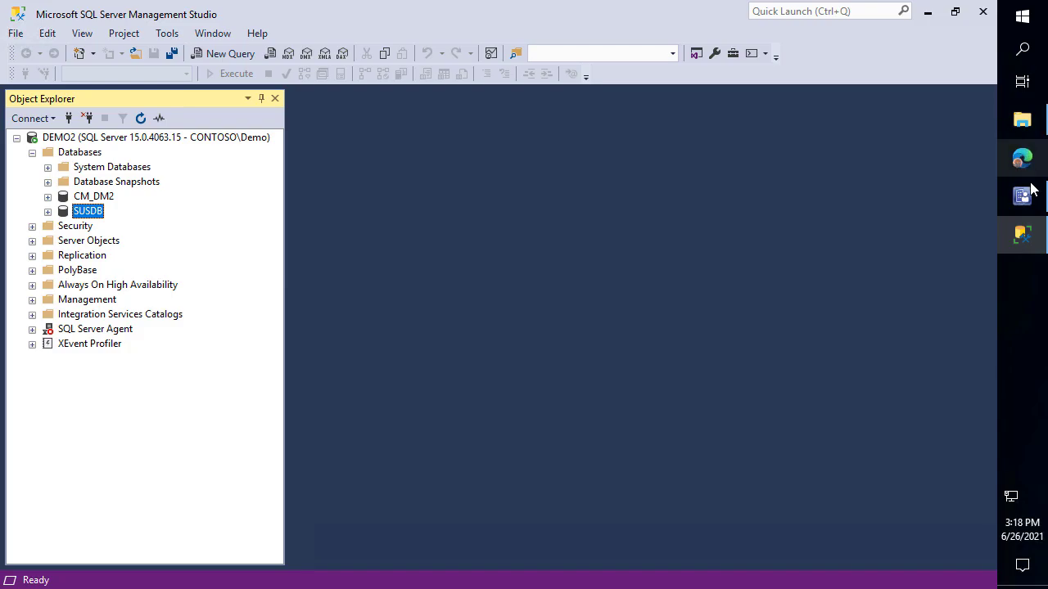
Show All Software Updates in the Software Library, then bring up File Explorer on the Desktop
left_click(1021, 196)
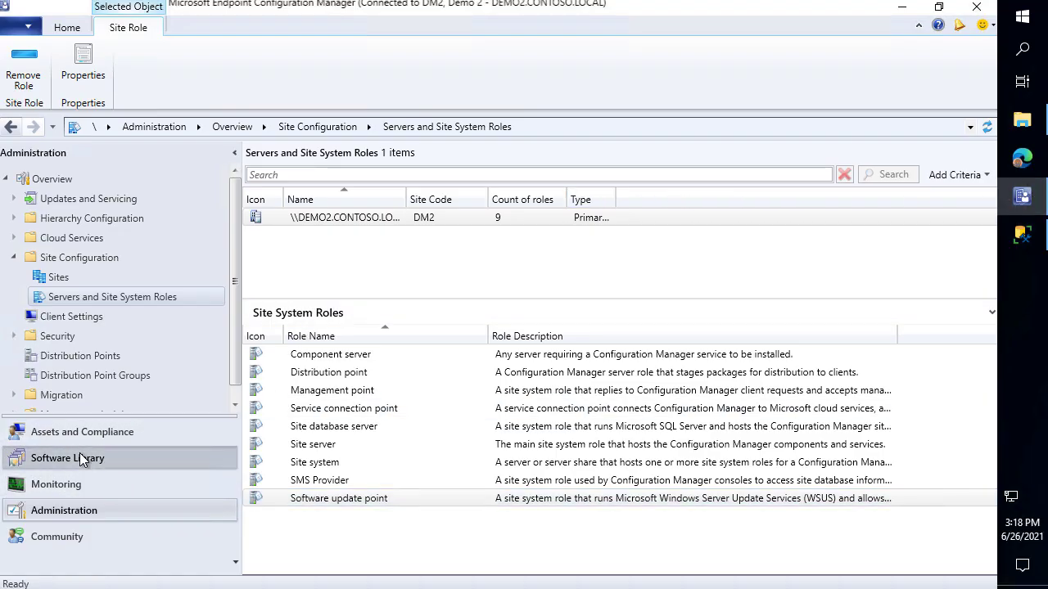
left_click(123, 457)
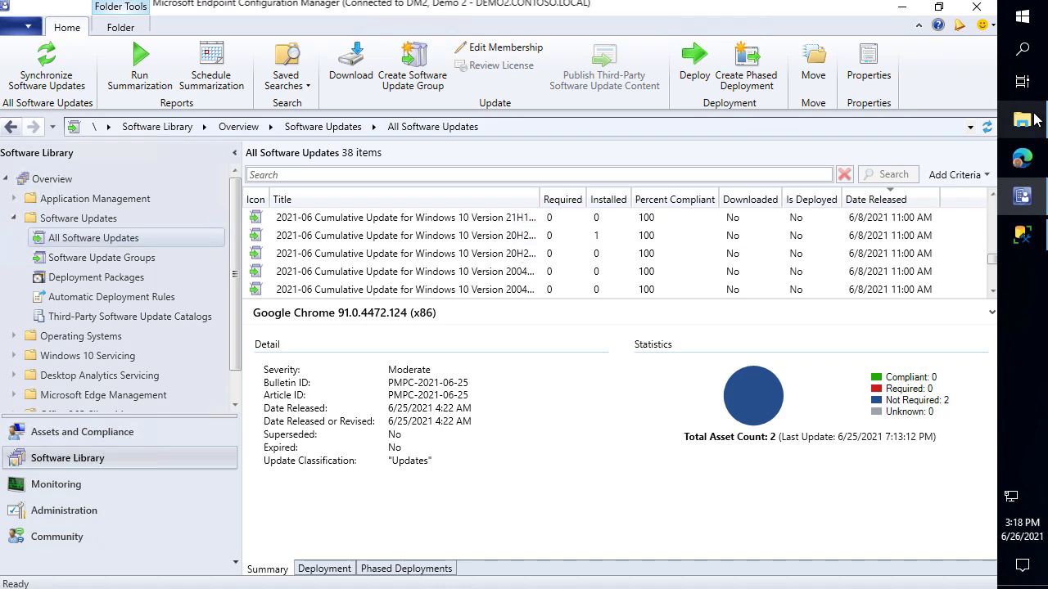
left_click(1021, 120)
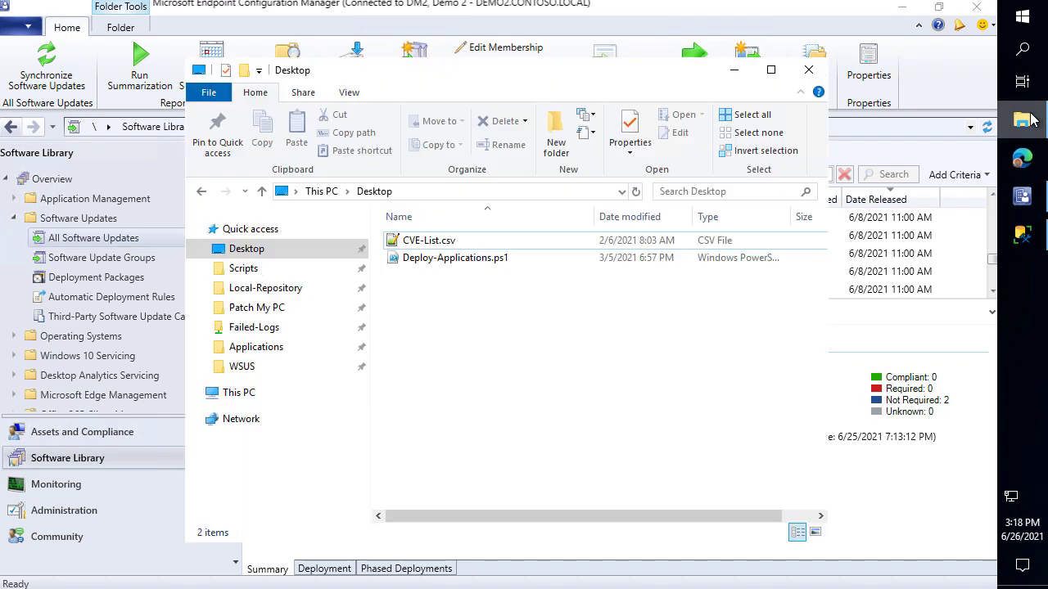
Browse This PC > Local Disk (C:) and select the 612,472 KB SUSDB.bak file
left_click(250, 392)
double_click(514, 472)
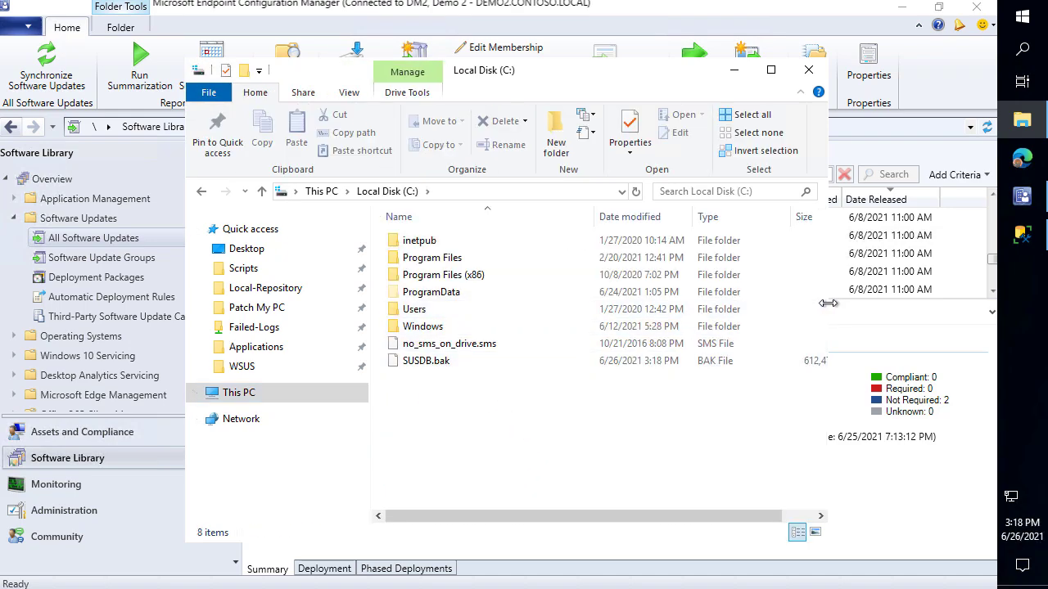
left_click_drag(827, 319, 909, 321)
left_click(434, 361)
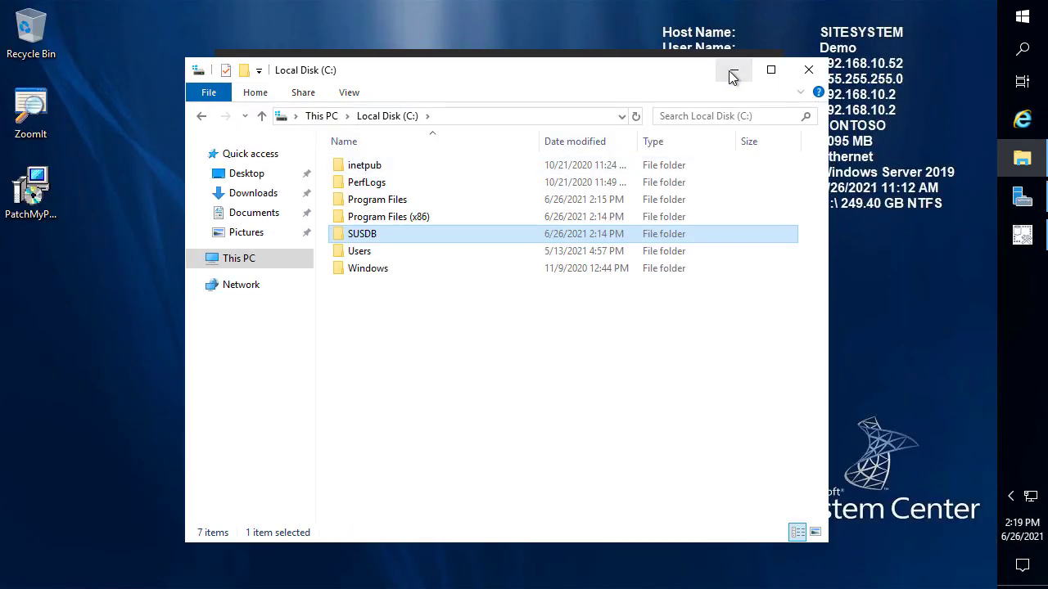
Close the SSMS setup restart prompt on SITESYSTEM, then show DEMO2's Servers and Site System Roles
left_click(731, 71)
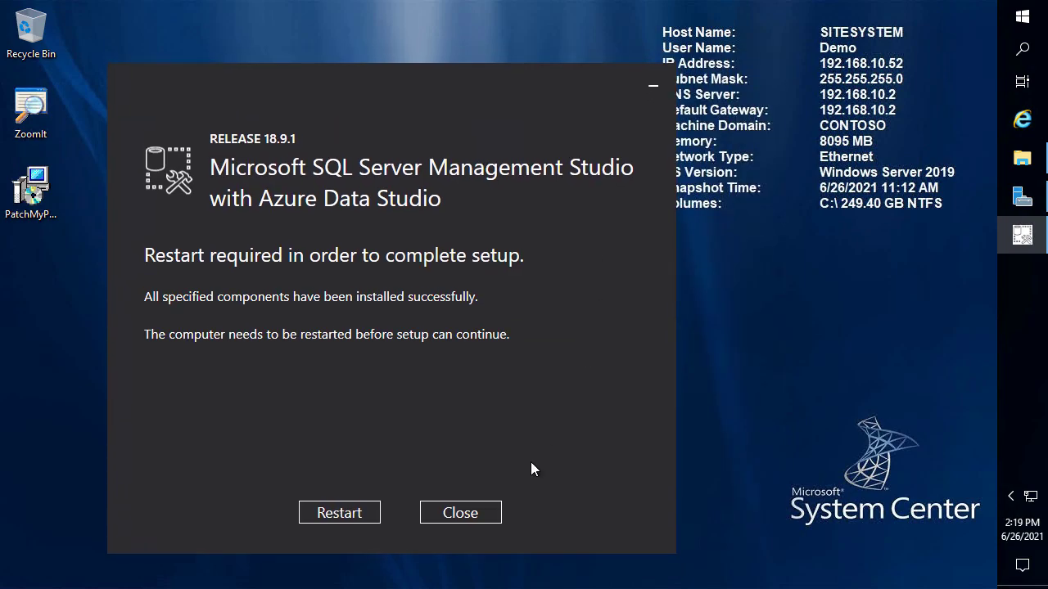
left_click(479, 512)
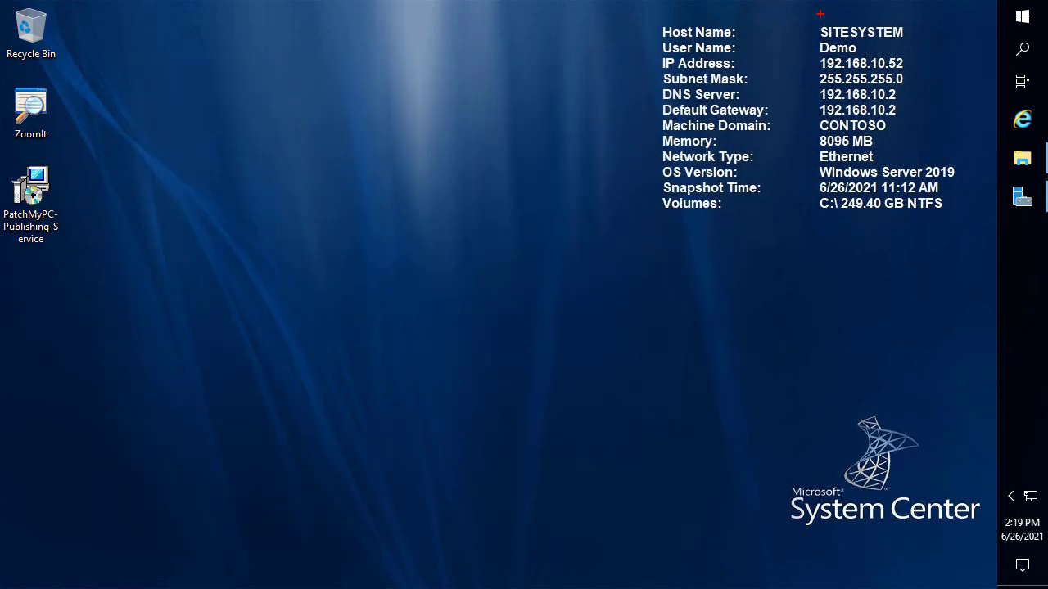
left_click_drag(805, 13, 935, 52)
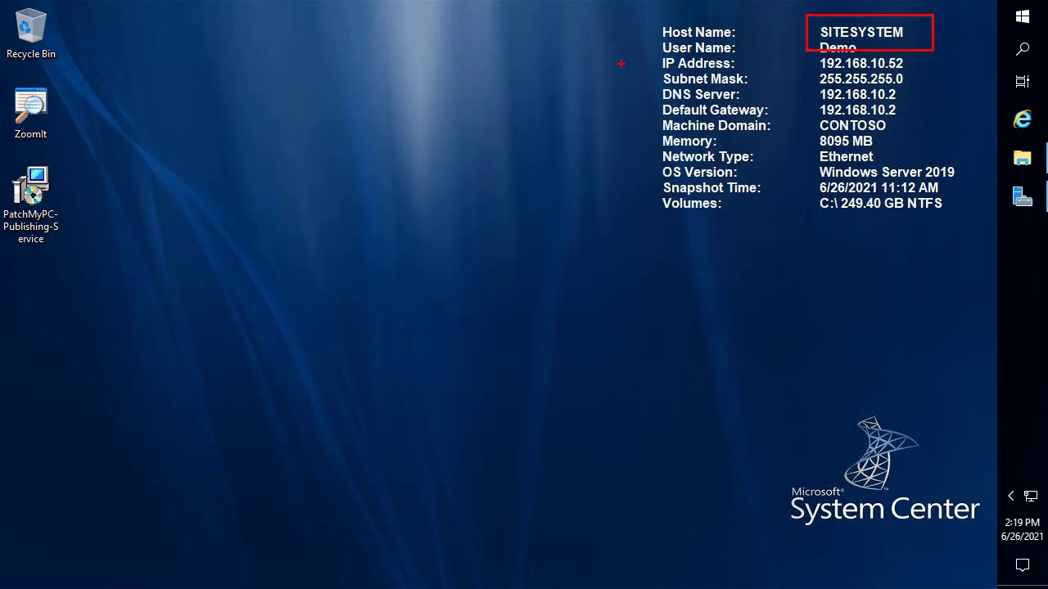
key("Escape")
left_click(375, 2)
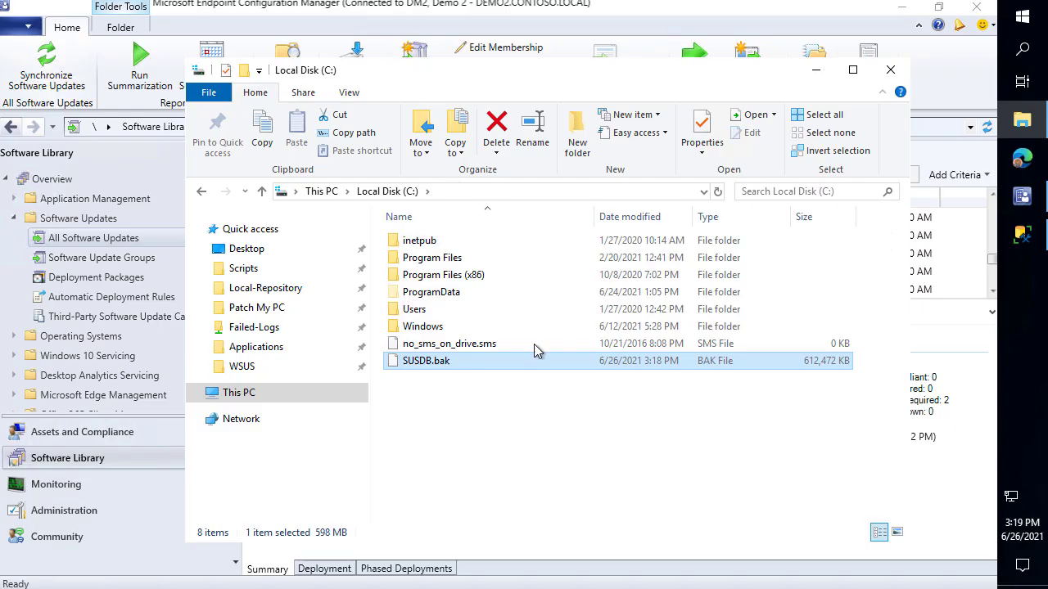
left_click(49, 510)
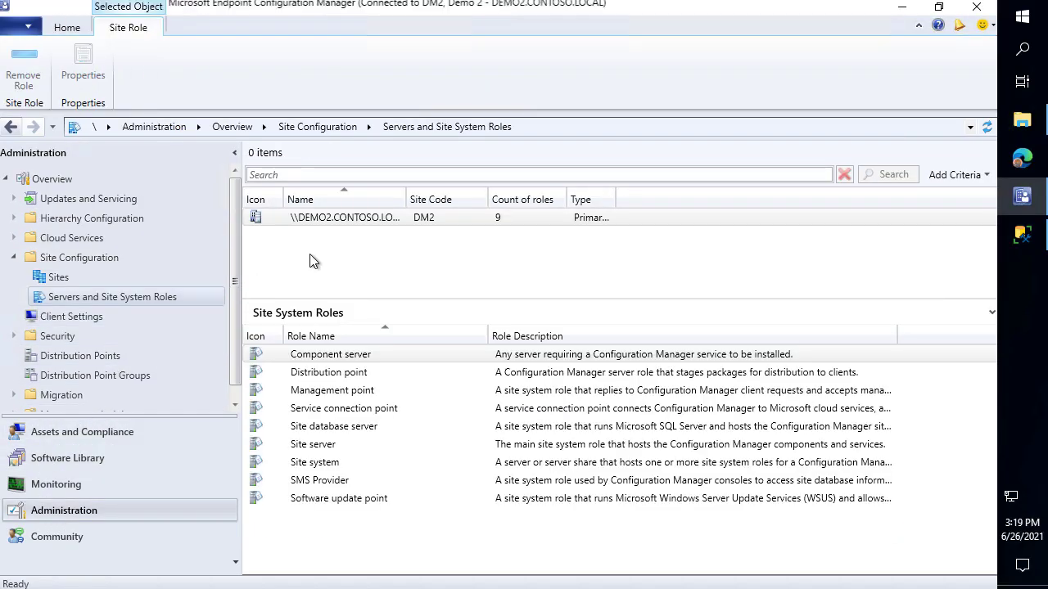
Review the \\DEMO2 site server entry, then return to the Local Disk (C:) window with SUSDB.bak
left_click(311, 217)
key("ctrl+2")
mouse_move(286, 204)
left_mouse_down()
mouse_move(320, 213)
mouse_move(336, 234)
left_mouse_up()
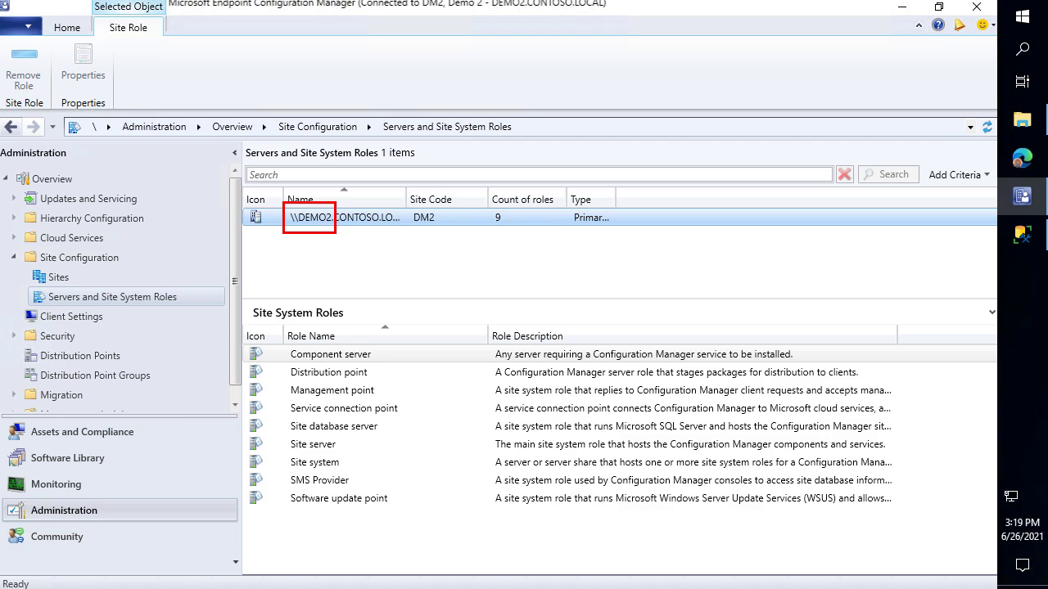
key("Escape")
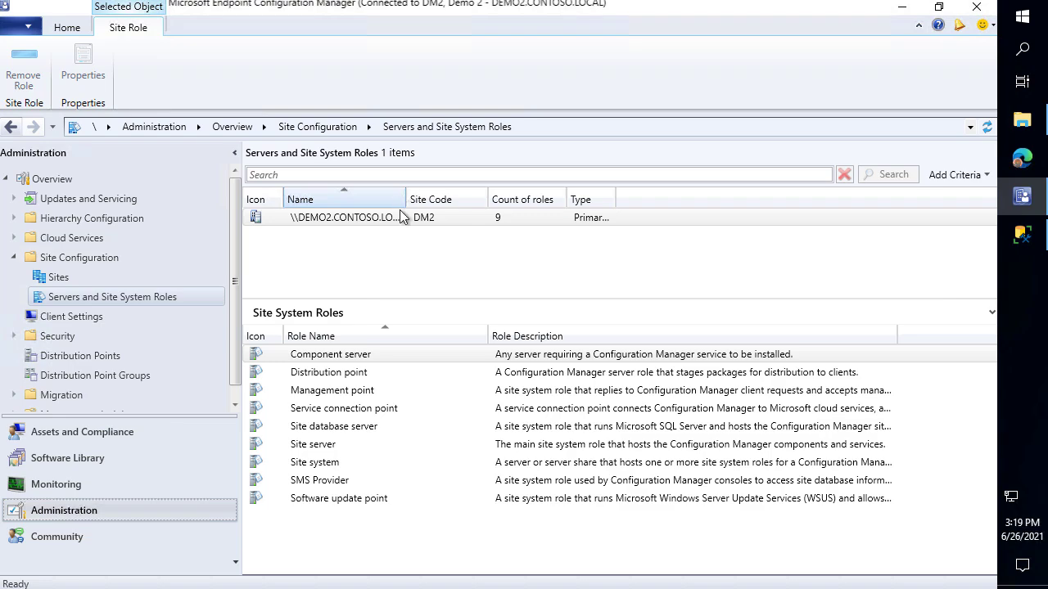
left_click(1021, 123)
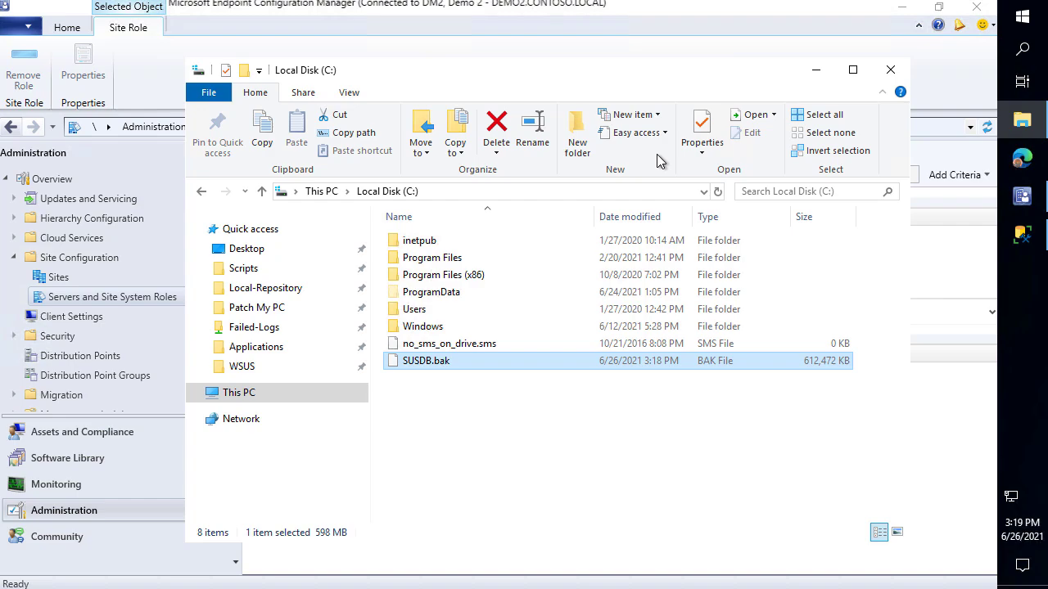
Open the \\sitesystem\c$ share and copy SUSDB.bak (612,472 KB) onto it
key("super+r")
type("\\\\s")
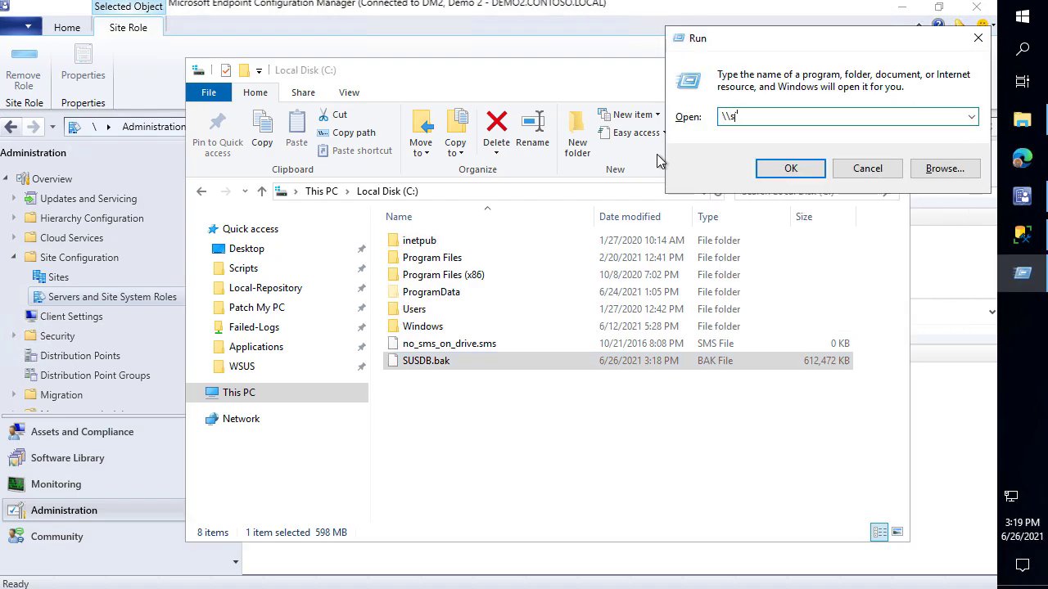
type("itesystem\\c$")
key("Return")
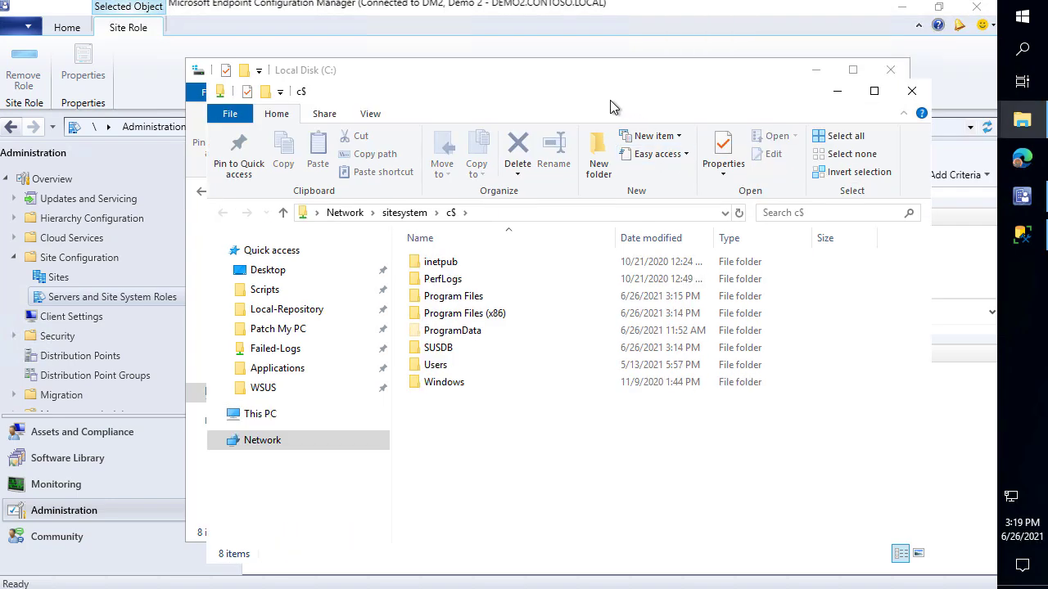
left_click_drag(600, 77, 427, 36)
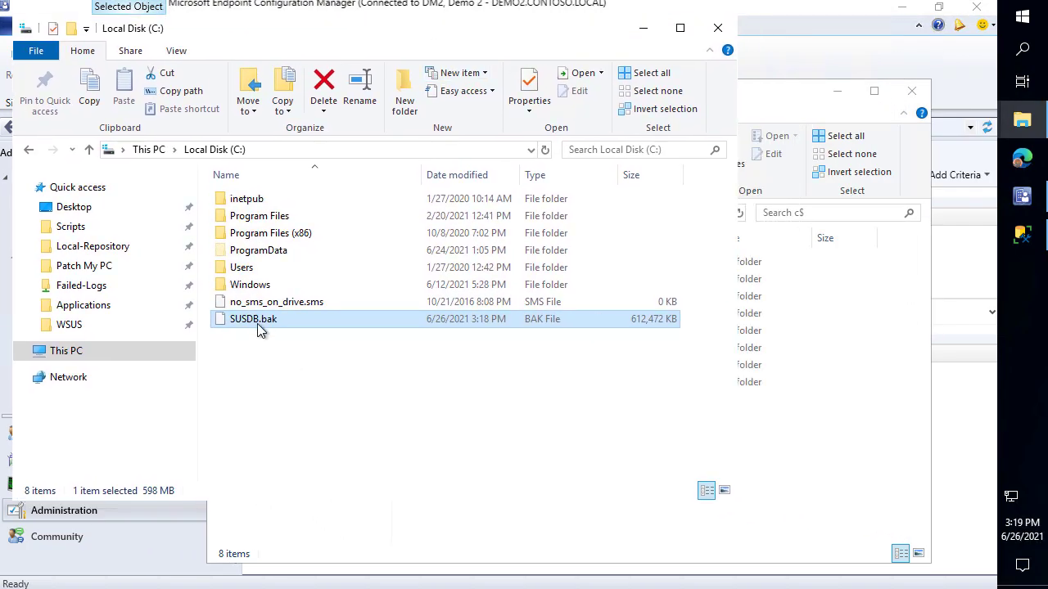
left_click_drag(281, 324, 860, 463)
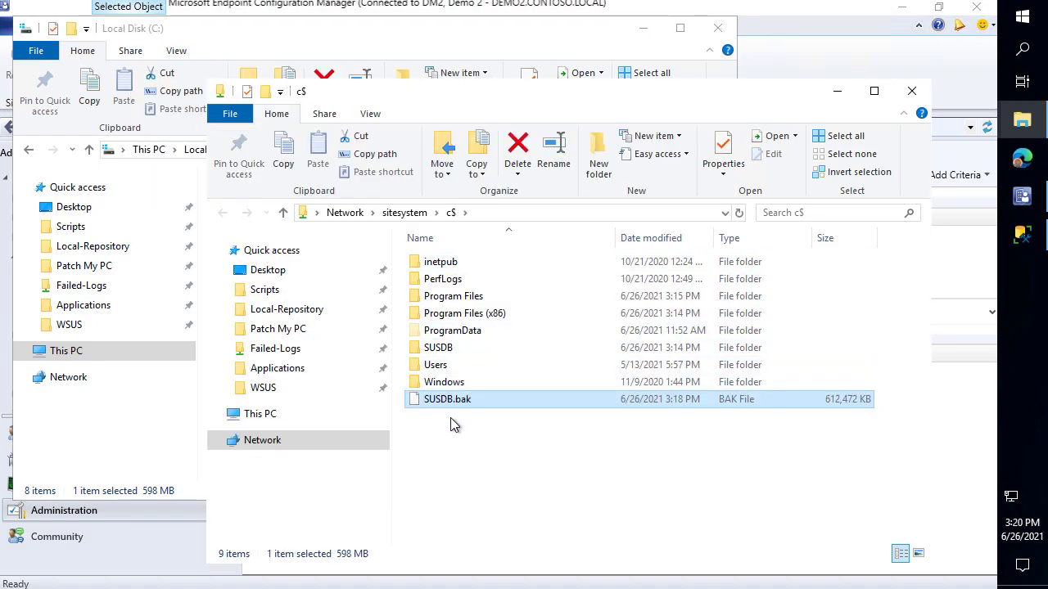
In the SITESYSTEM session, create a new folder named WSUS at the root of C:
mouse_move(551, 6)
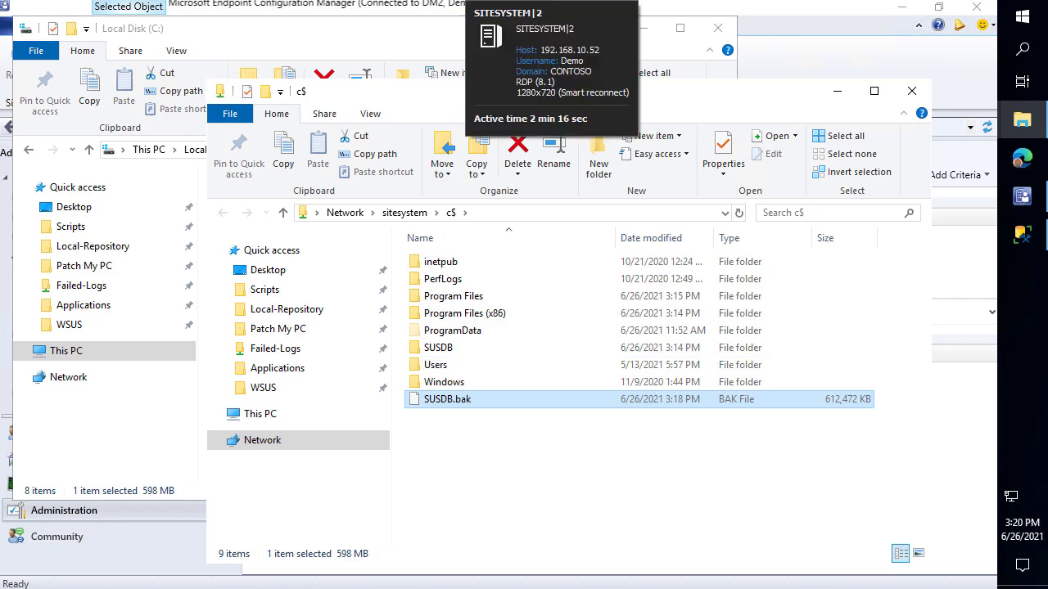
left_click(551, 7)
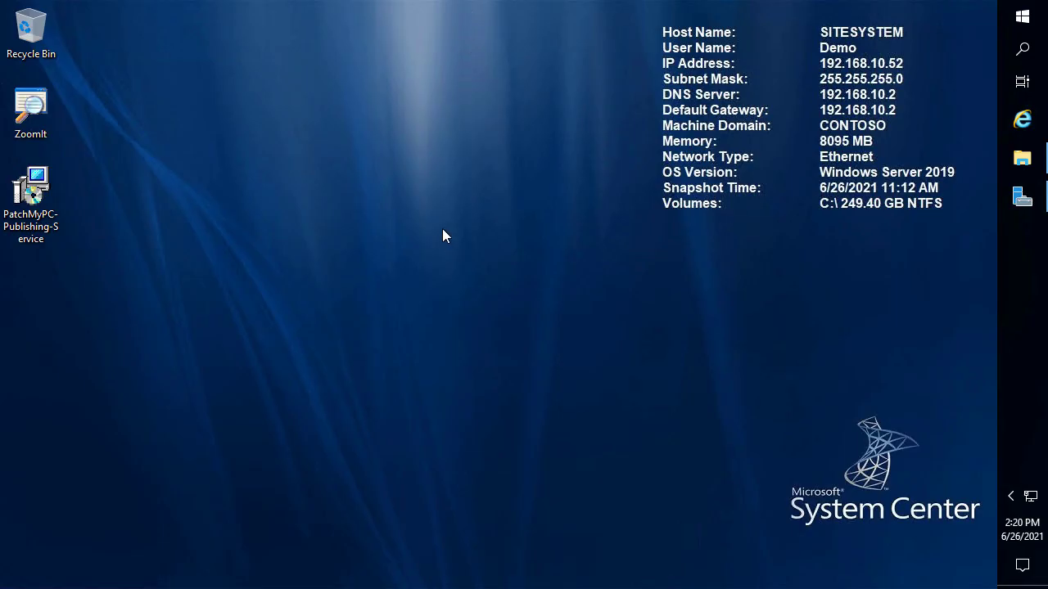
left_click(1024, 171)
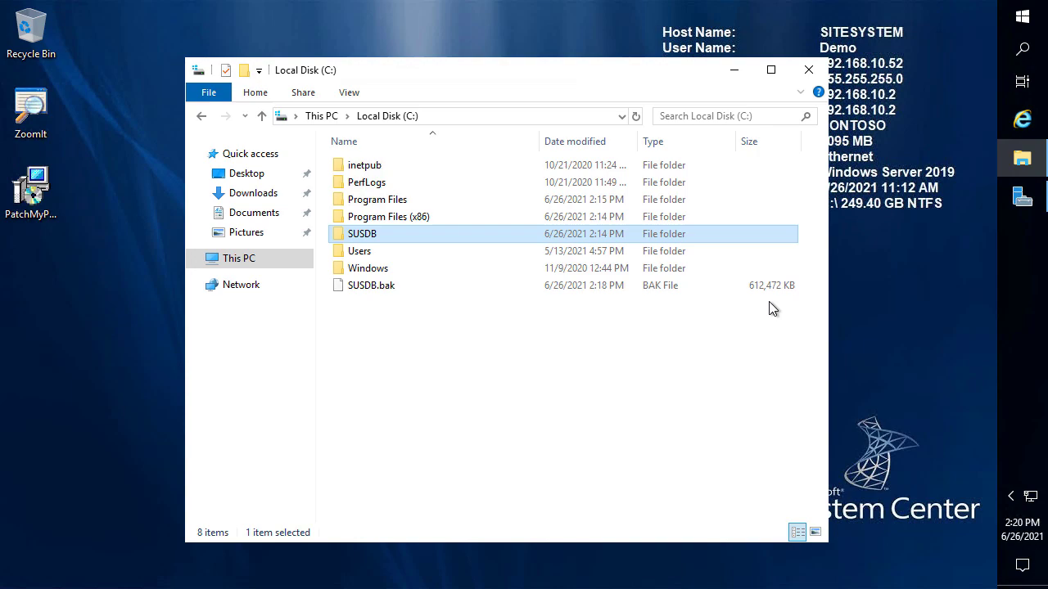
right_click(454, 395)
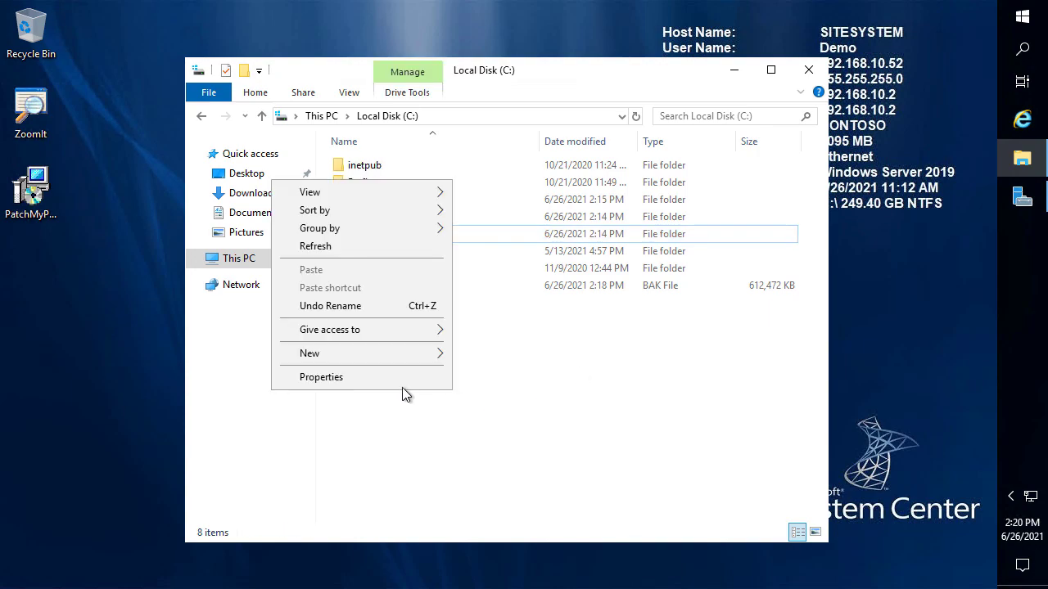
mouse_move(362, 354)
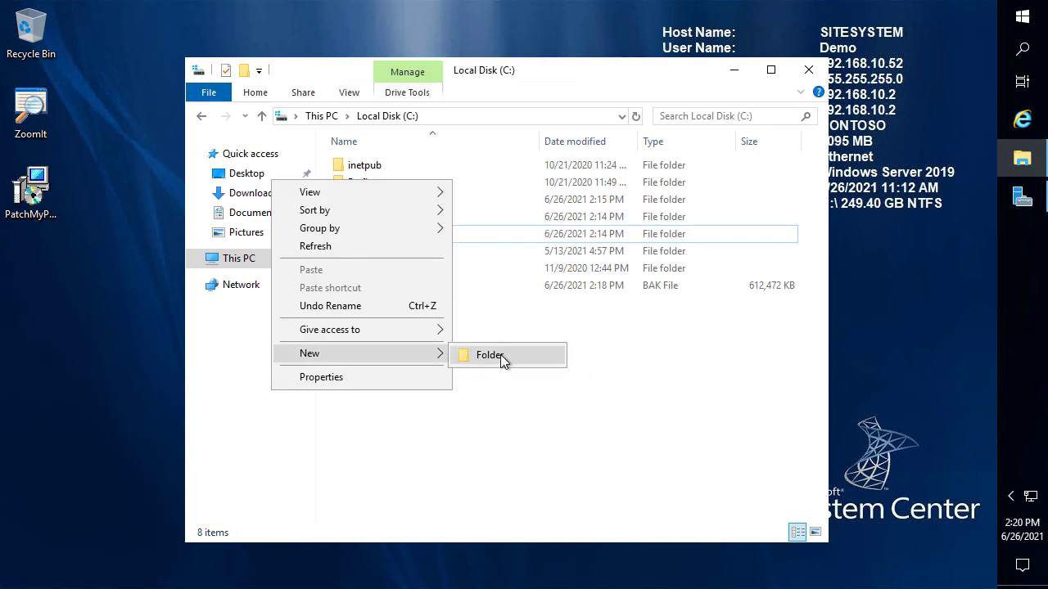
left_click(500, 356)
type("WS")
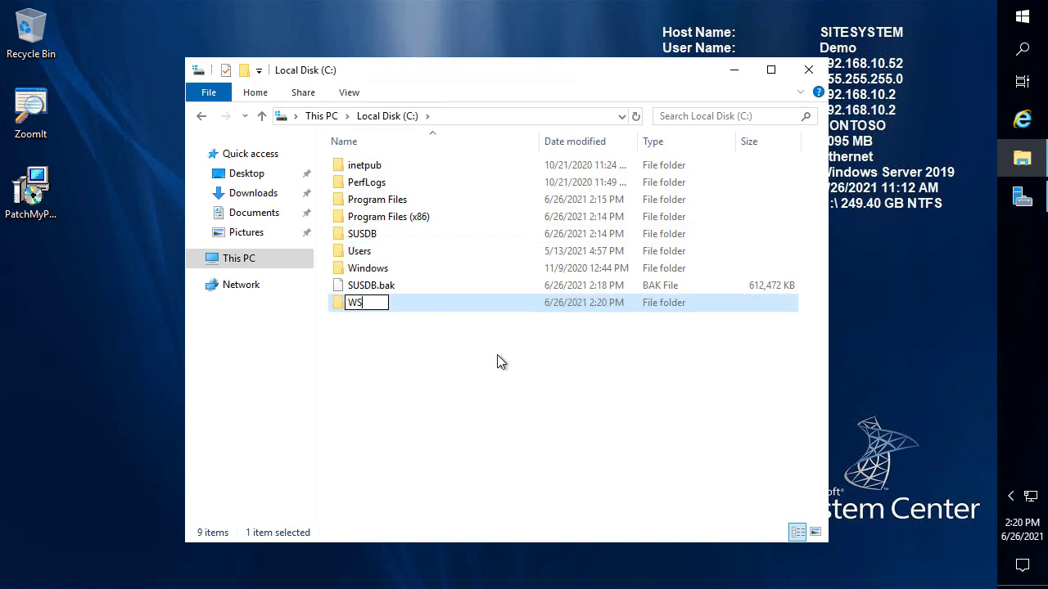
type("US")
key("Return")
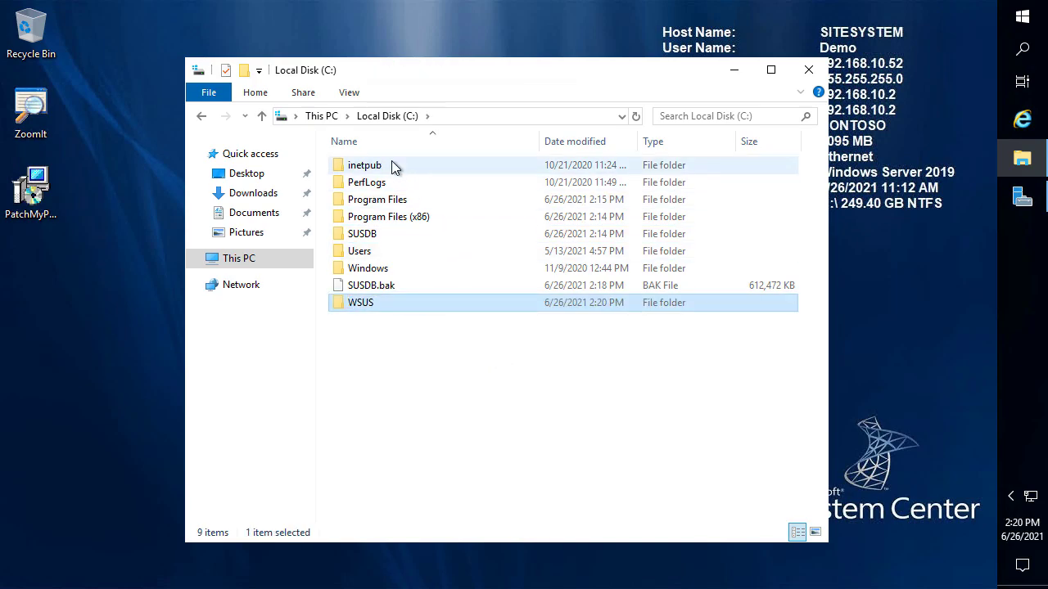
Reopen Local Disk (C:) from This PC and open the empty WSUS folder
left_click(319, 116)
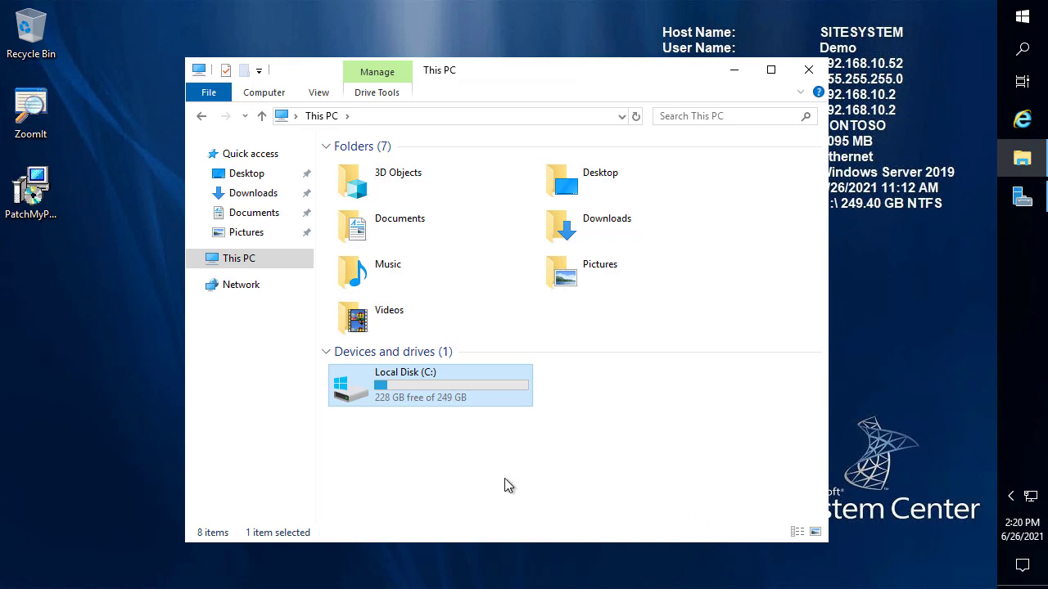
mouse_move(446, 387)
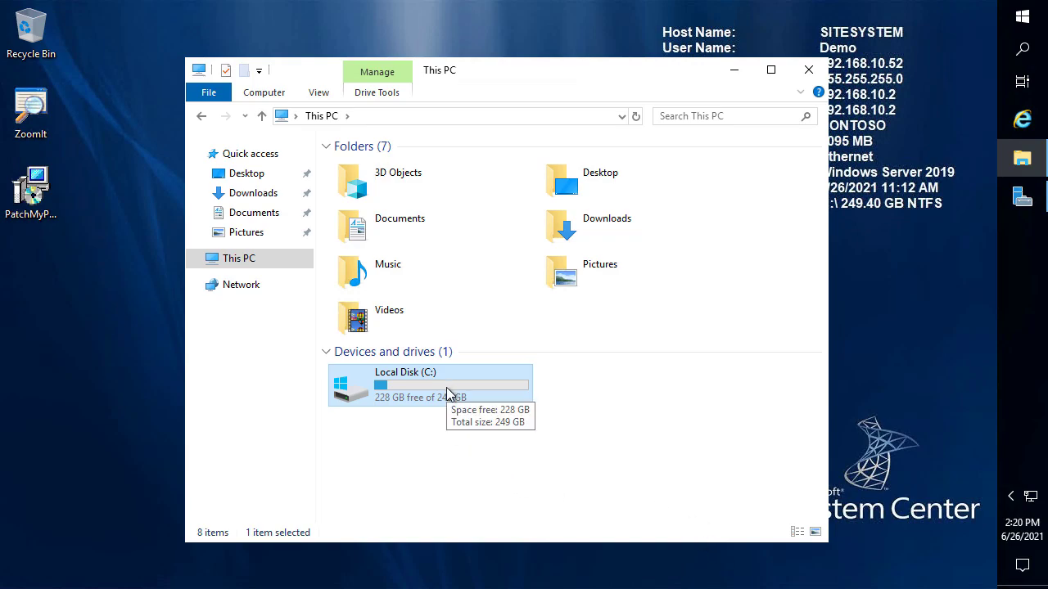
double_click(442, 385)
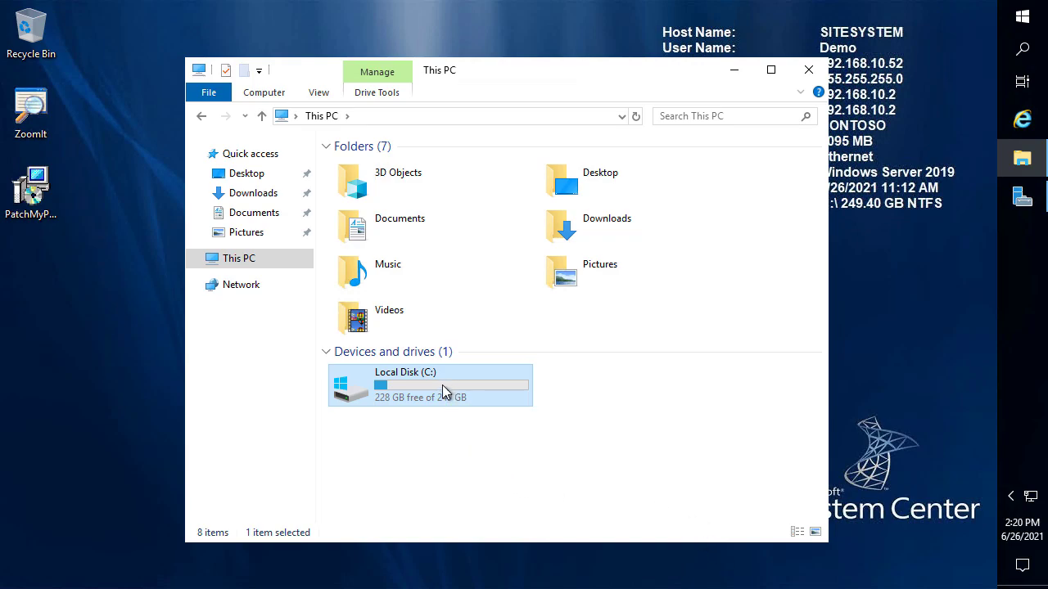
mouse_move(374, 293)
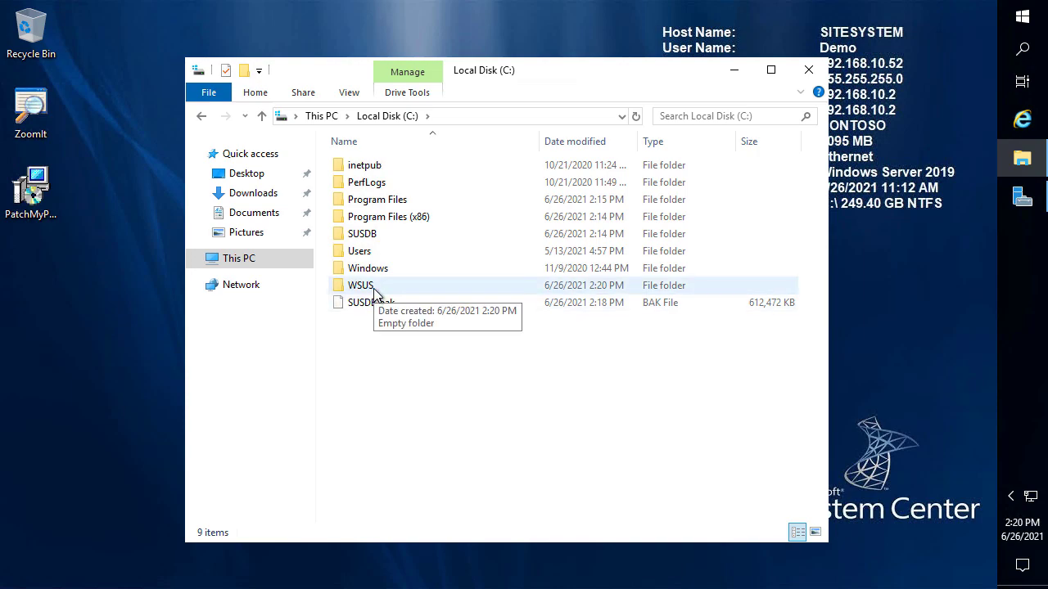
double_click(373, 293)
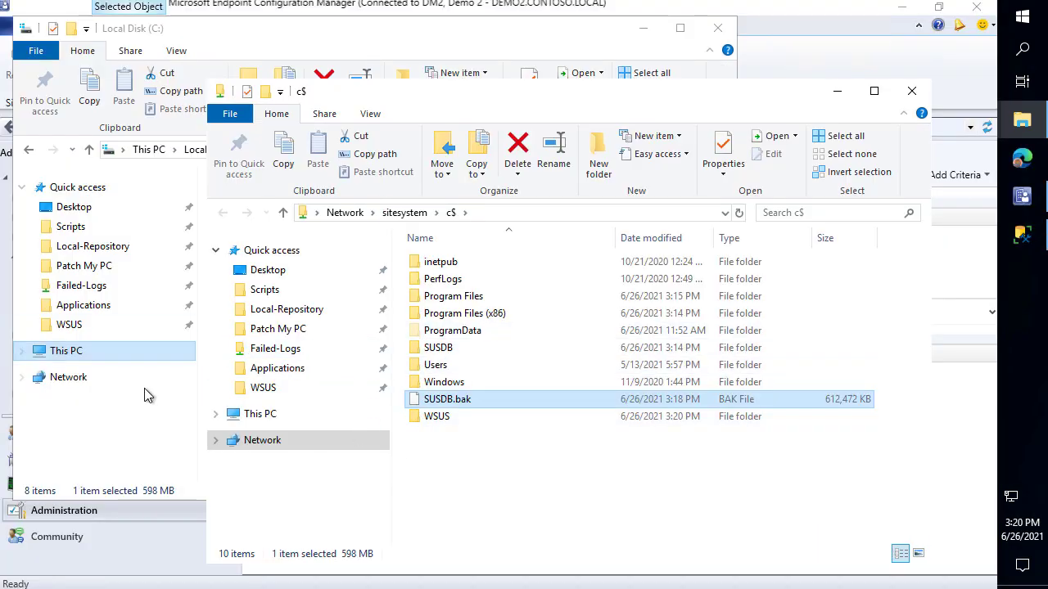
Open the WSUS folder on DEMO2's ConfigMgr_ContentLibrary (J:) drive
left_click(98, 368)
left_click(85, 351)
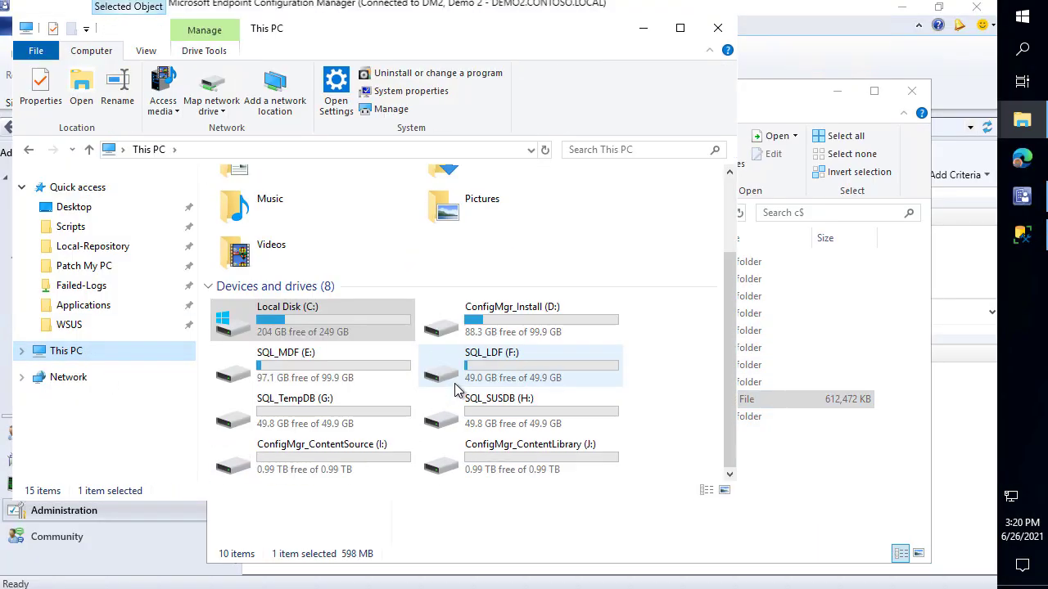
left_click(473, 464)
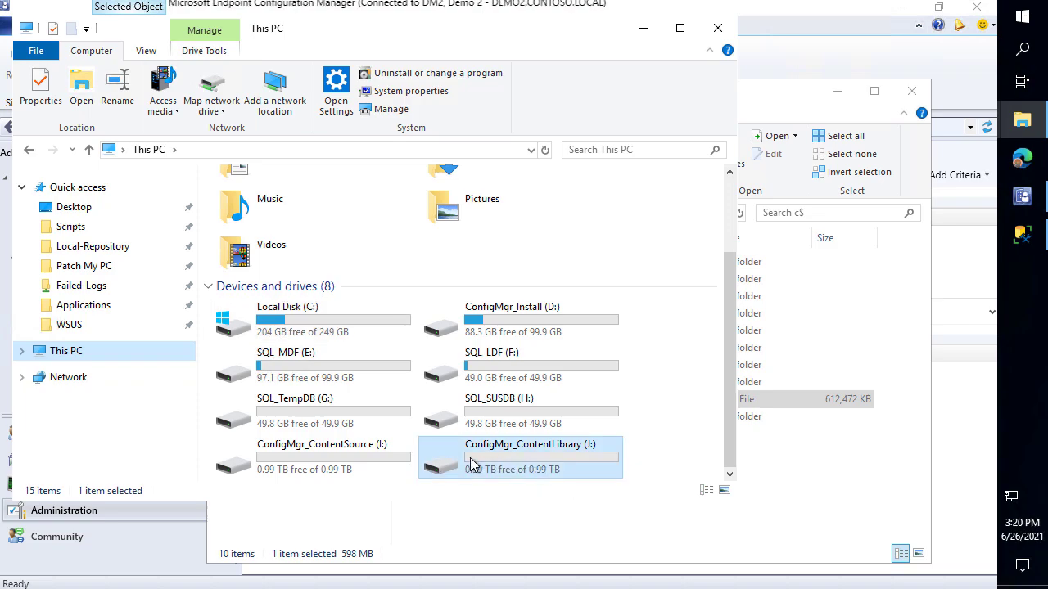
double_click(472, 464)
double_click(250, 368)
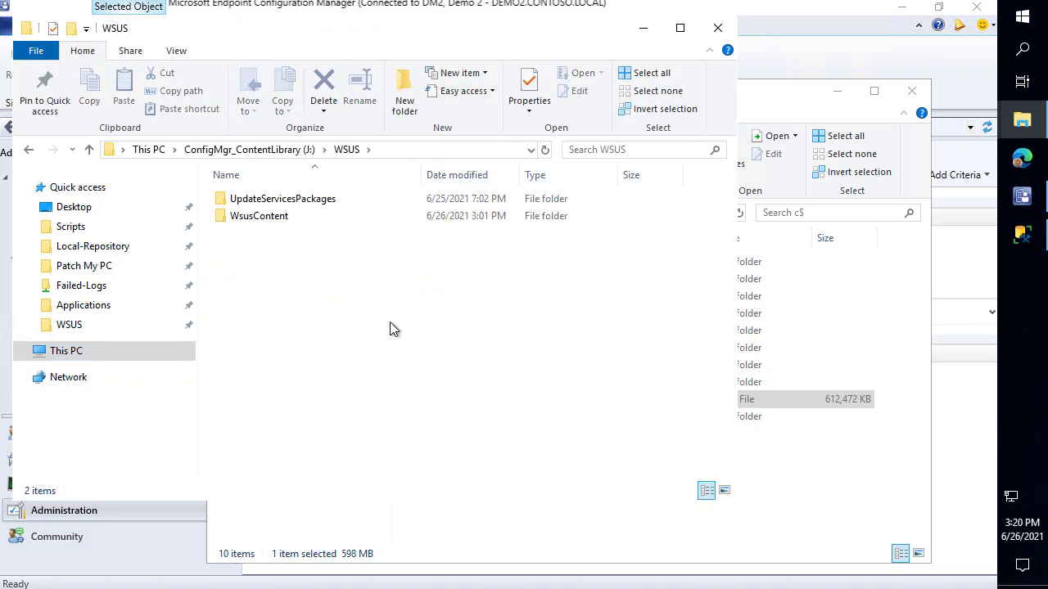
Inspect WsusContent's A2 folder and its cabinet file, then return to WsusContent
double_click(273, 218)
left_click(280, 232)
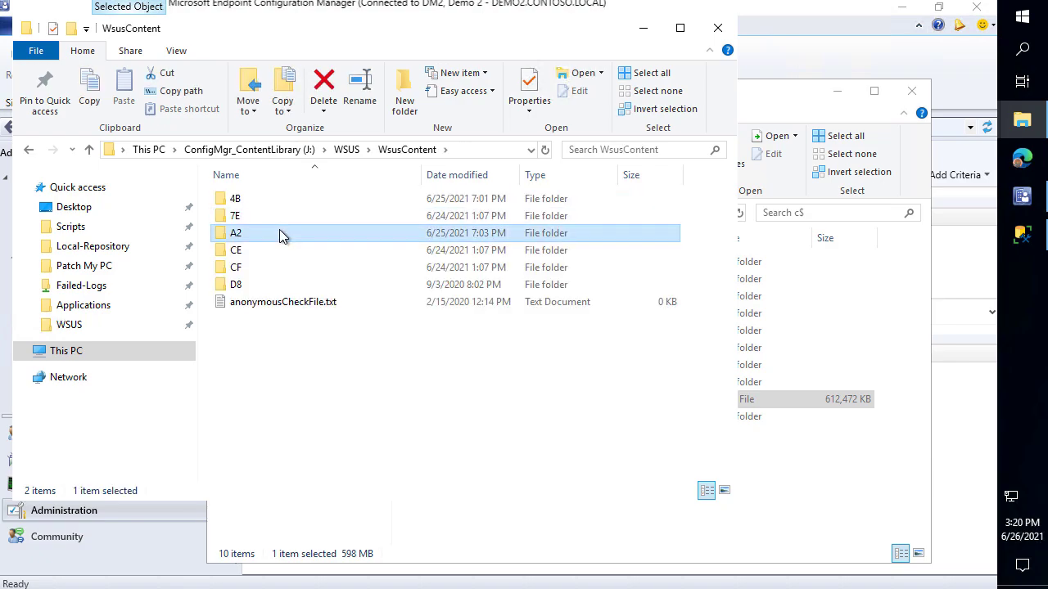
double_click(279, 233)
left_click(268, 204)
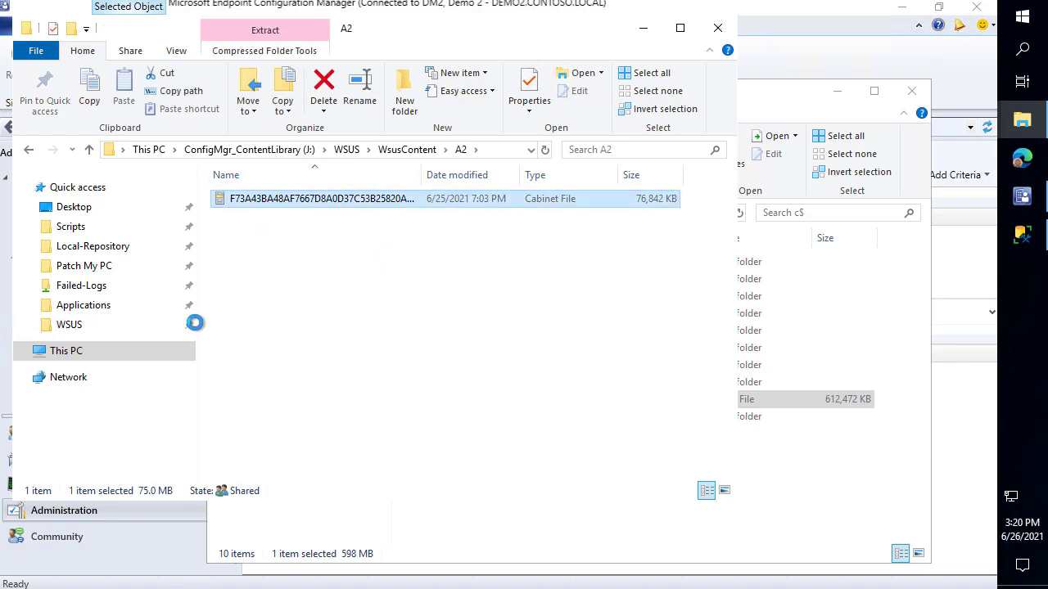
double_click(278, 204)
key("BackSpace")
key("BackSpace")
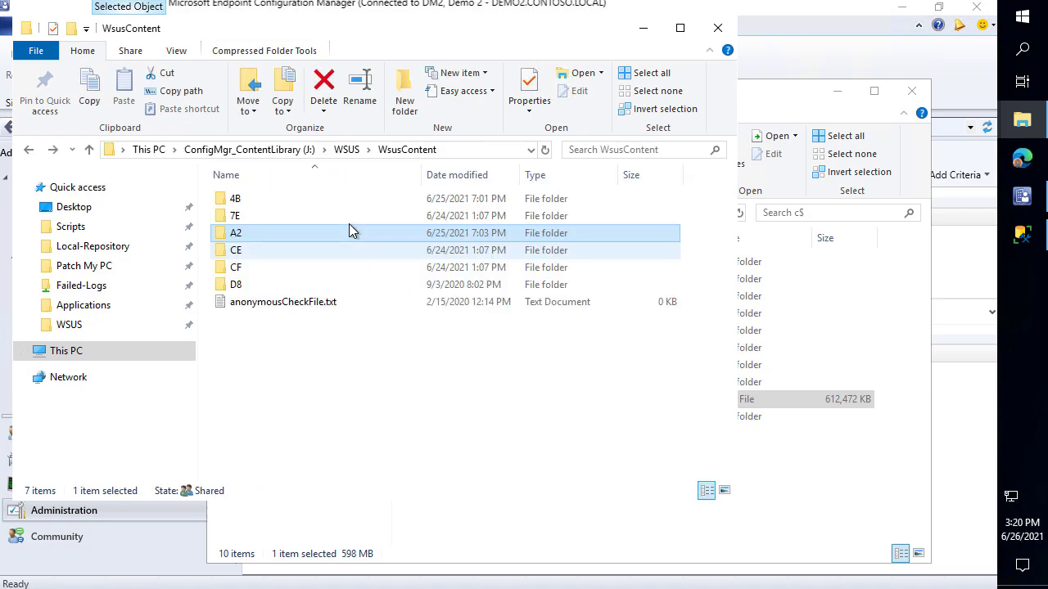
key("BackSpace")
Inspect an UpdateServicesPackages package folder, then return to J:\WSUS beside the sitesystem c$ window
double_click(288, 200)
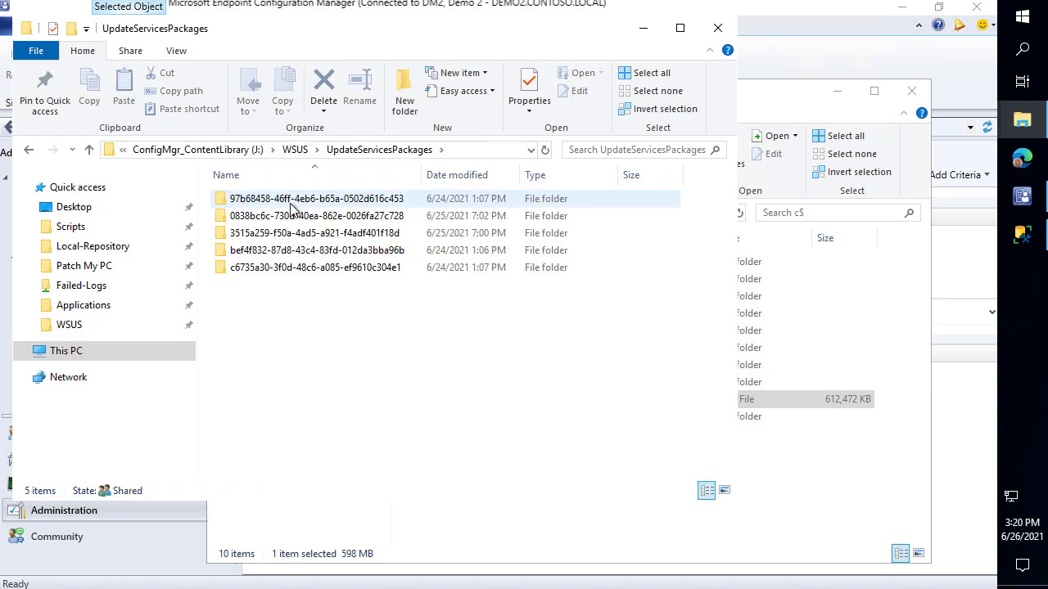
left_click(295, 203)
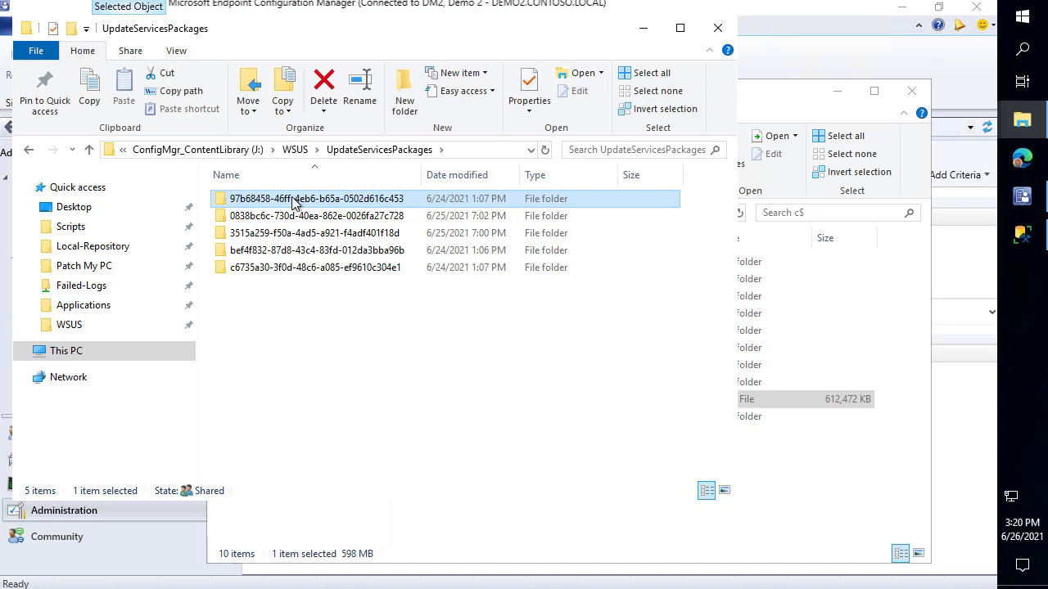
double_click(294, 204)
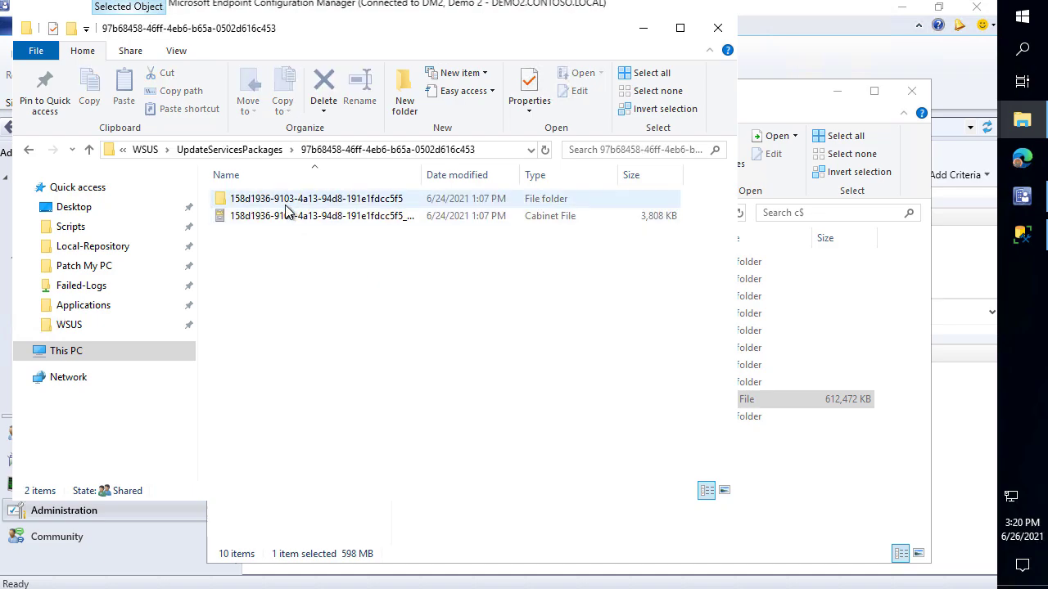
double_click(288, 200)
key("BackSpace")
key("BackSpace")
key("BackSpace")
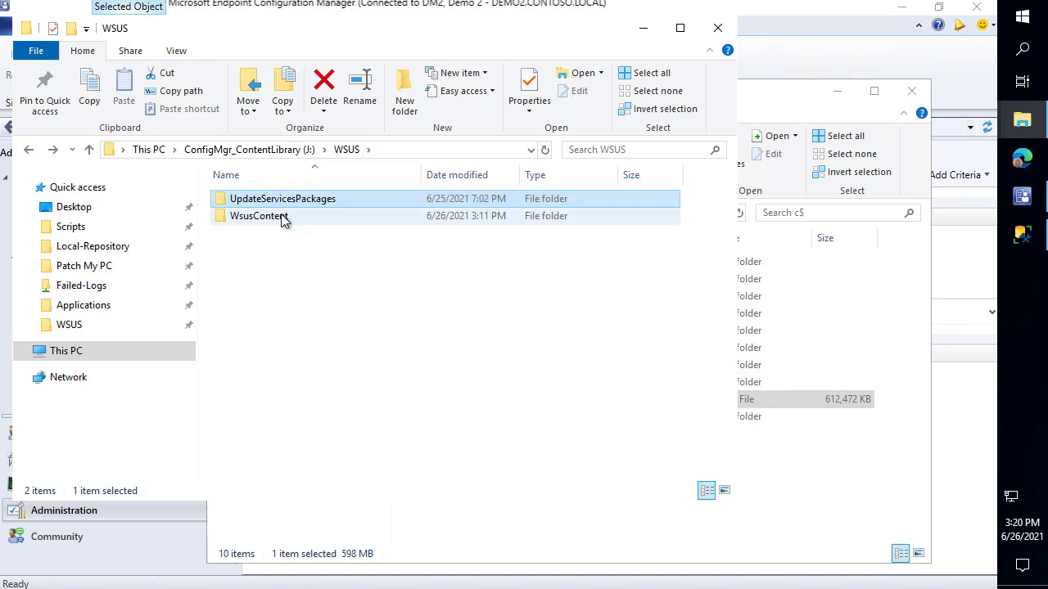
mouse_move(282, 221)
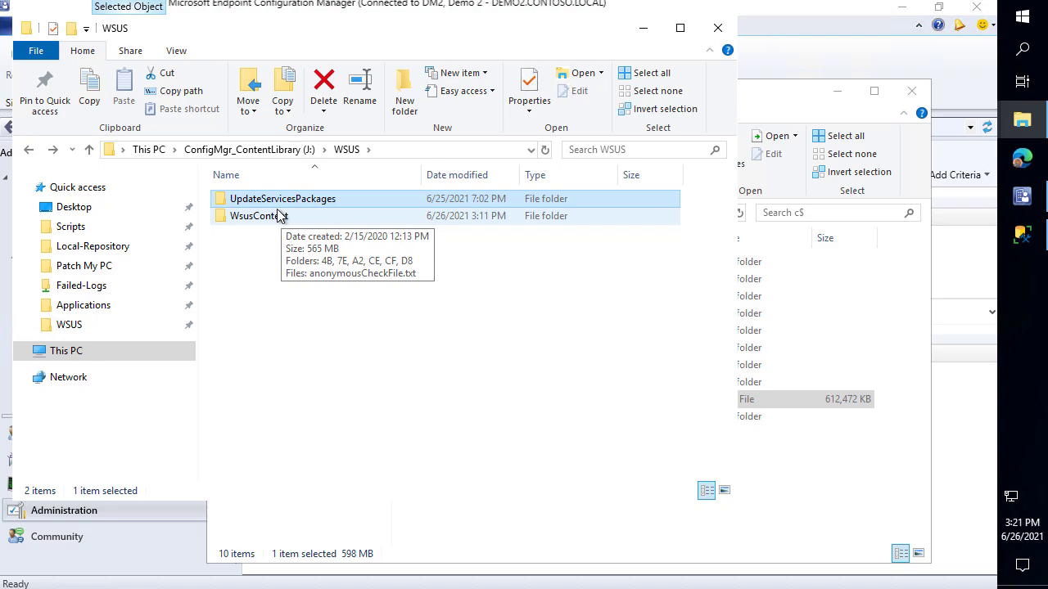
left_click(786, 489)
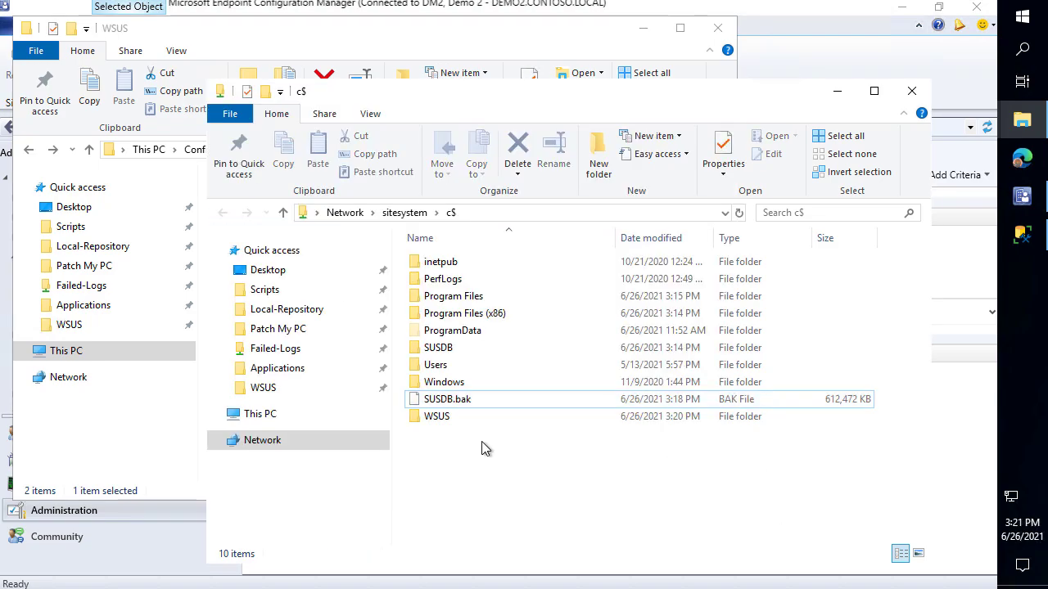
Copy UpdateServicesPackages and WsusContent from J:\WSUS into sitesystem's C:\WSUS folder
double_click(438, 417)
left_click_drag(434, 90, 568, 76)
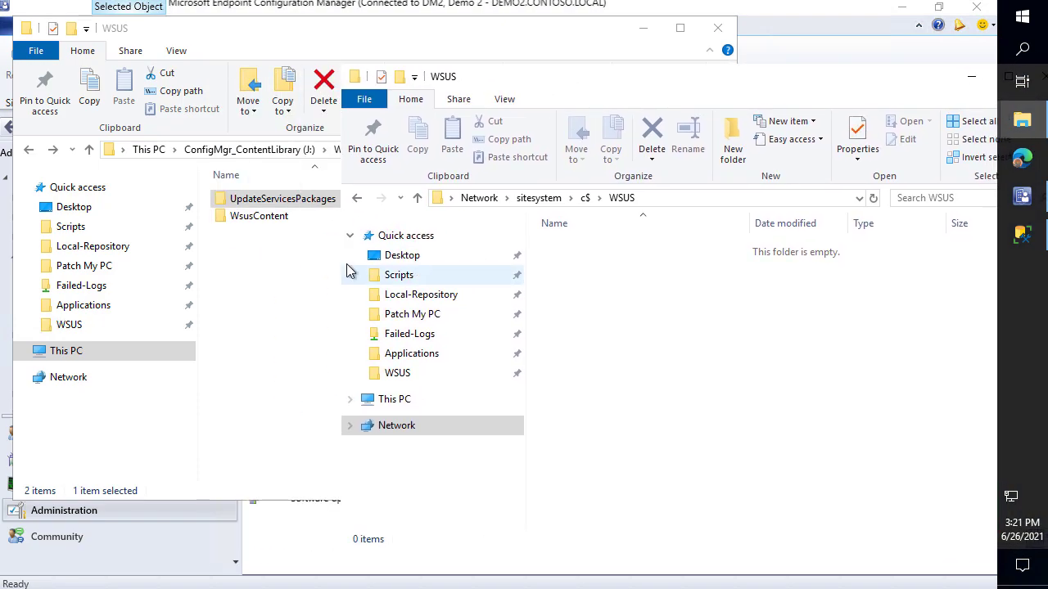
left_click_drag(262, 257, 216, 159)
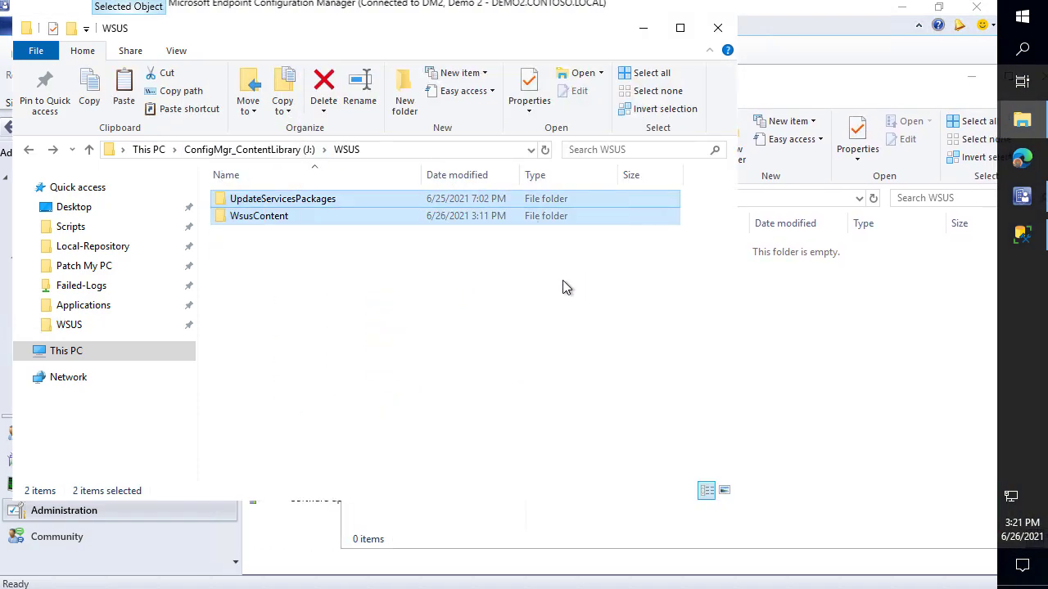
left_click(884, 346)
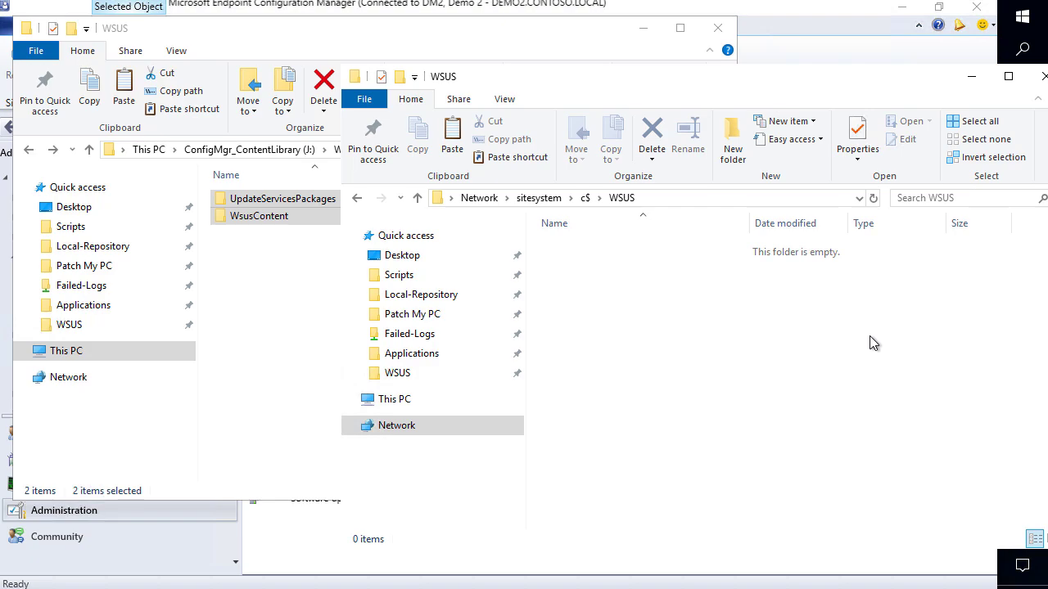
key("ctrl+v")
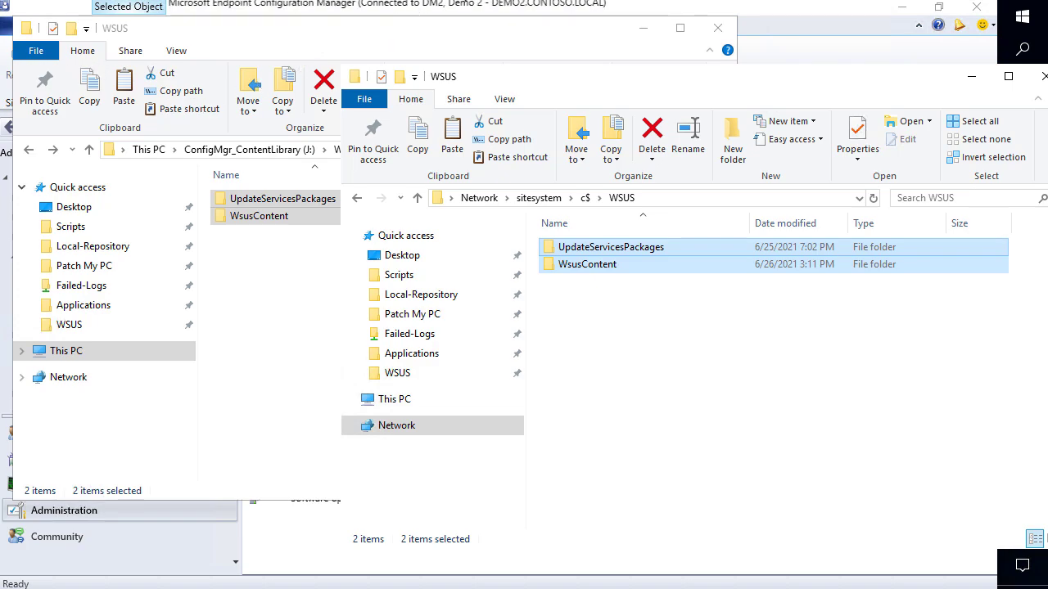
Move the WSUS windows aside and switch into the SITESYSTEM remote session
left_click_drag(857, 82, 854, 79)
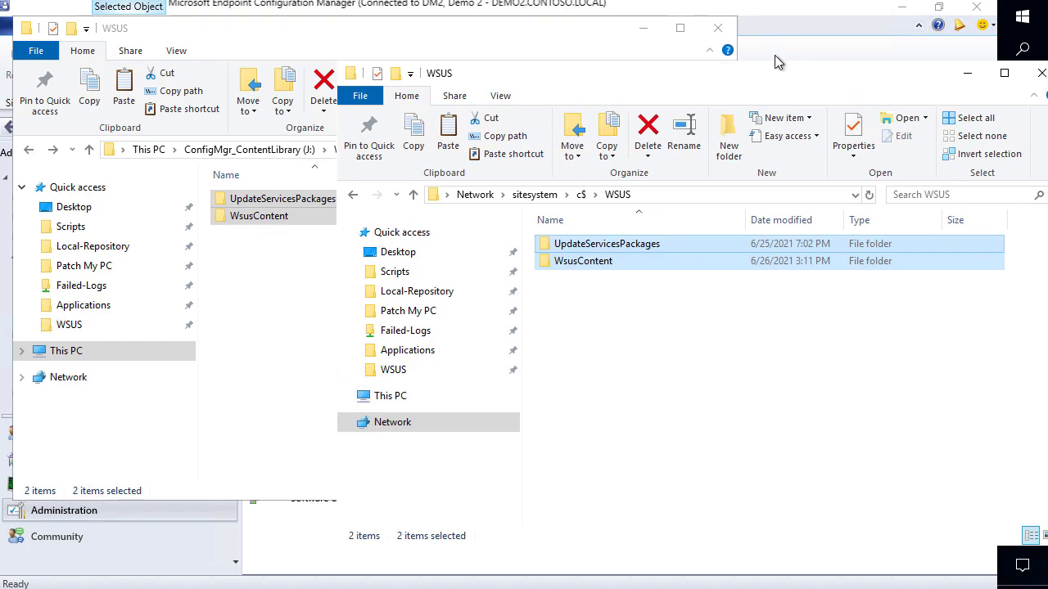
left_click_drag(644, 73, 480, 48)
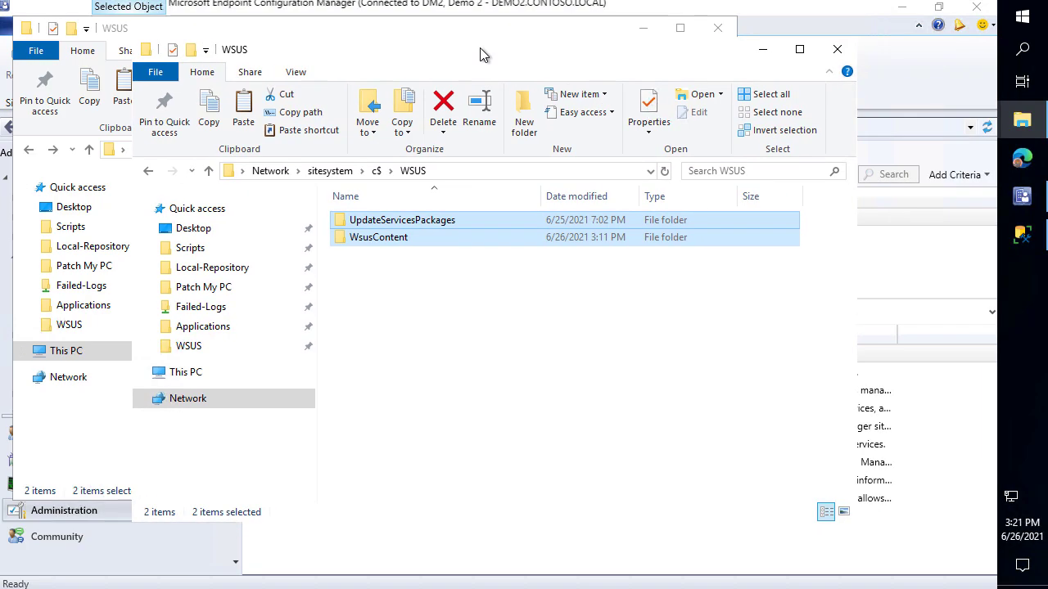
left_click(1021, 120)
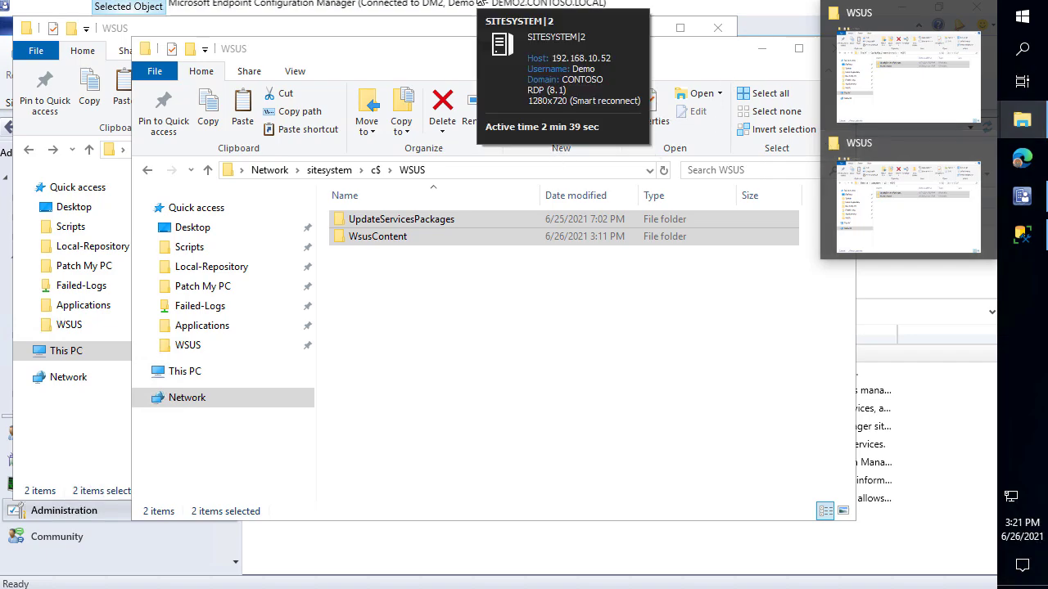
left_click(481, 4)
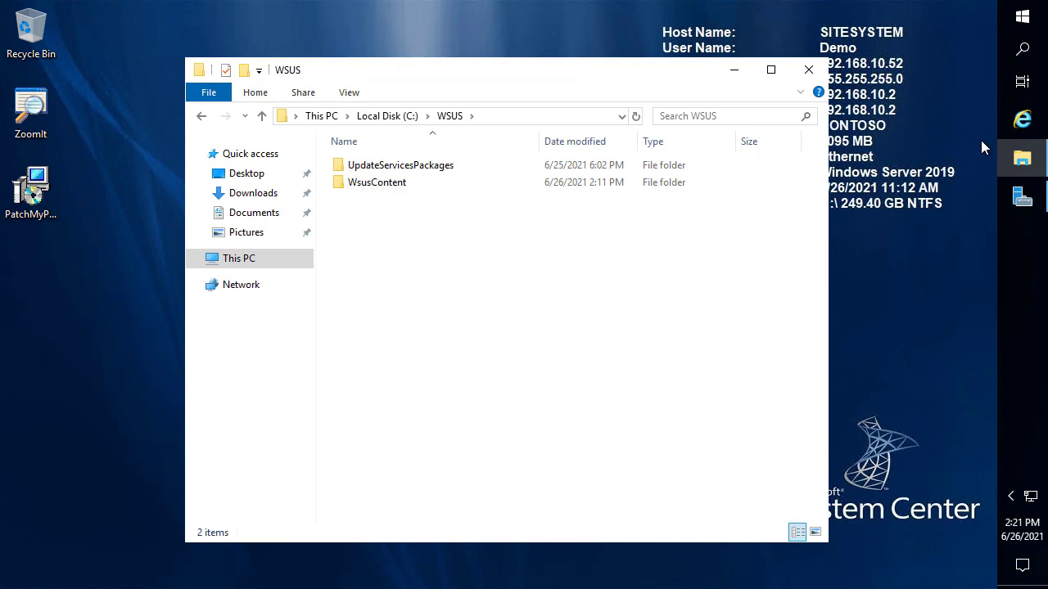
Search for and launch SQL Server Management Studio
left_click(1021, 18)
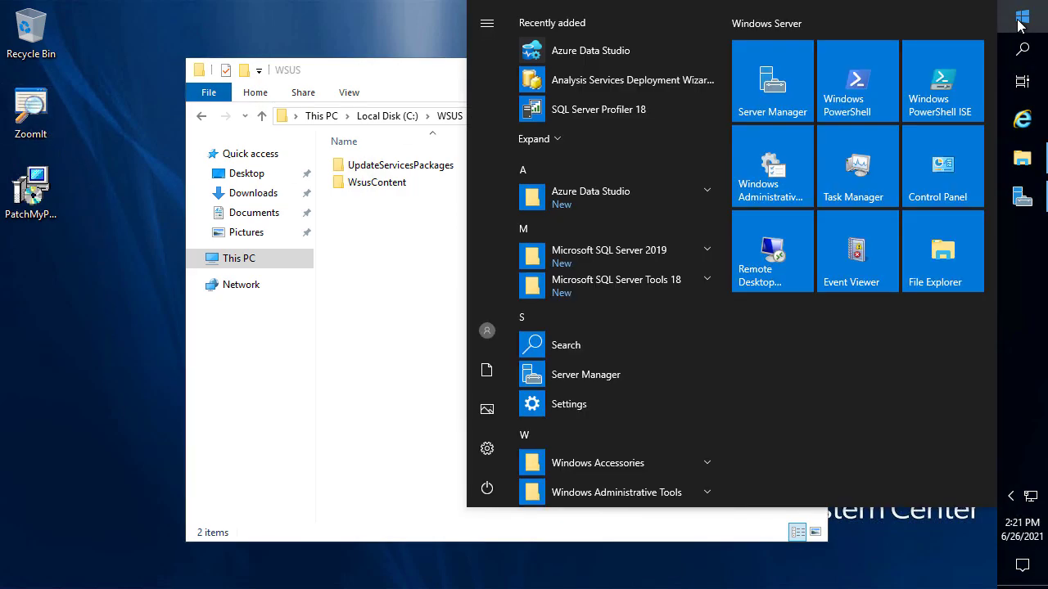
type("sql manage")
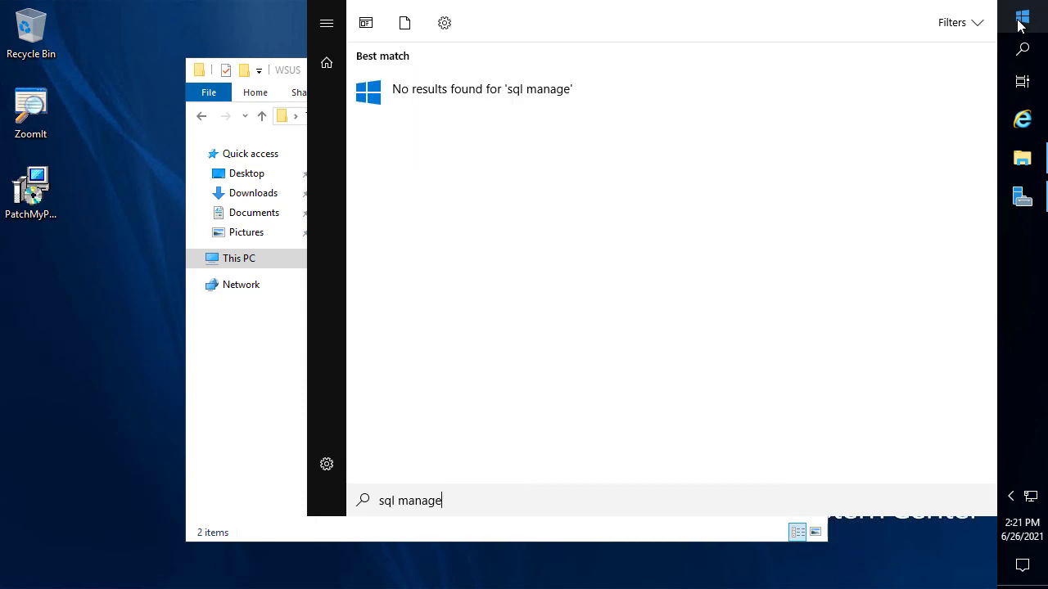
type("ment")
key("ctrl+a")
type("sql server m")
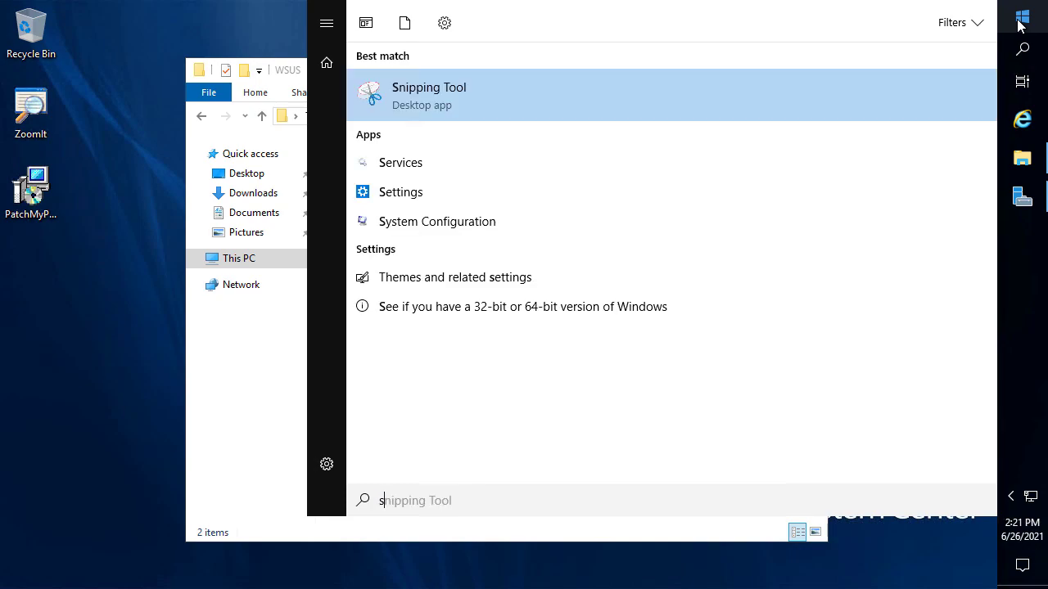
type("ana")
key("Return")
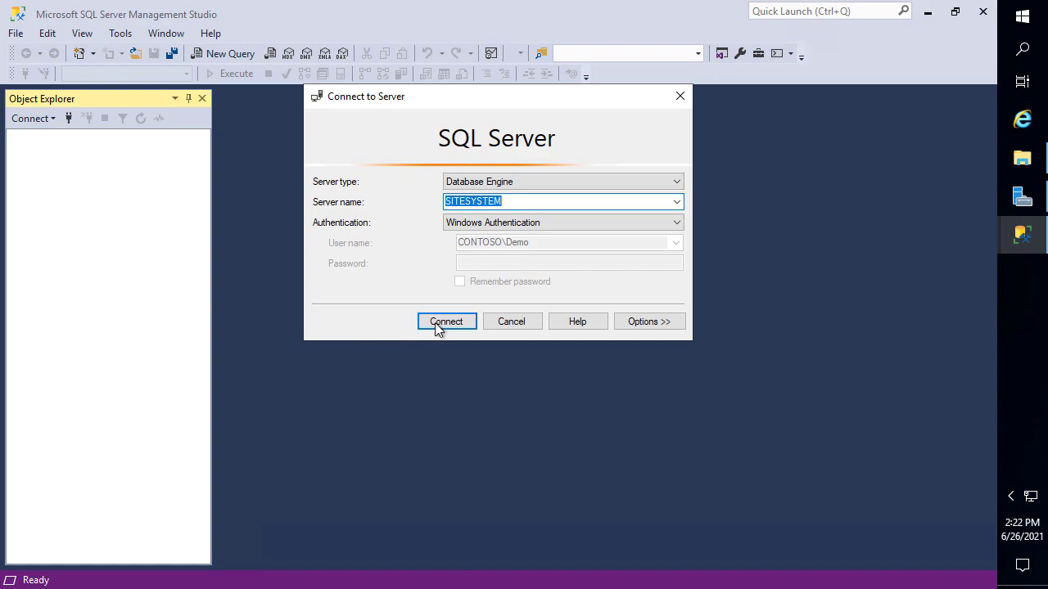
Connect to the SITESYSTEM database engine and expand its Databases folder
left_click(439, 327)
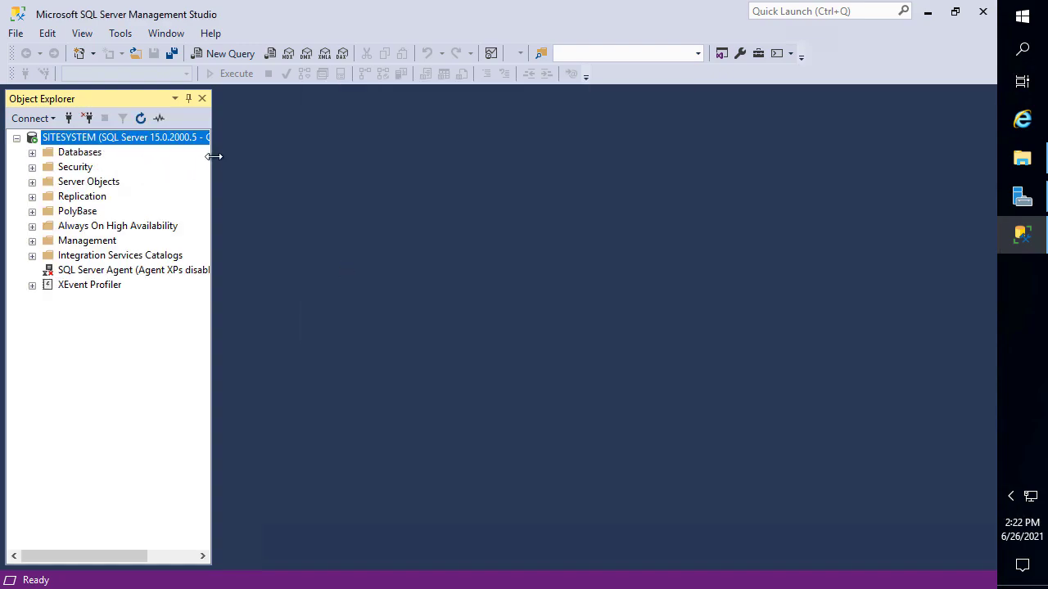
left_click_drag(215, 155, 330, 160)
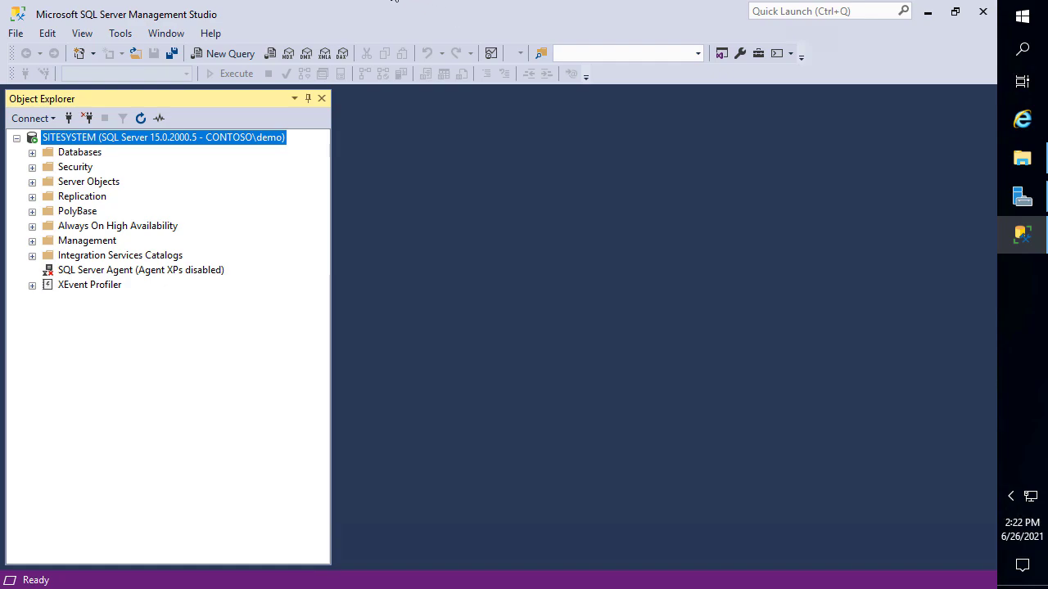
mouse_move(364, 1)
double_click(95, 155)
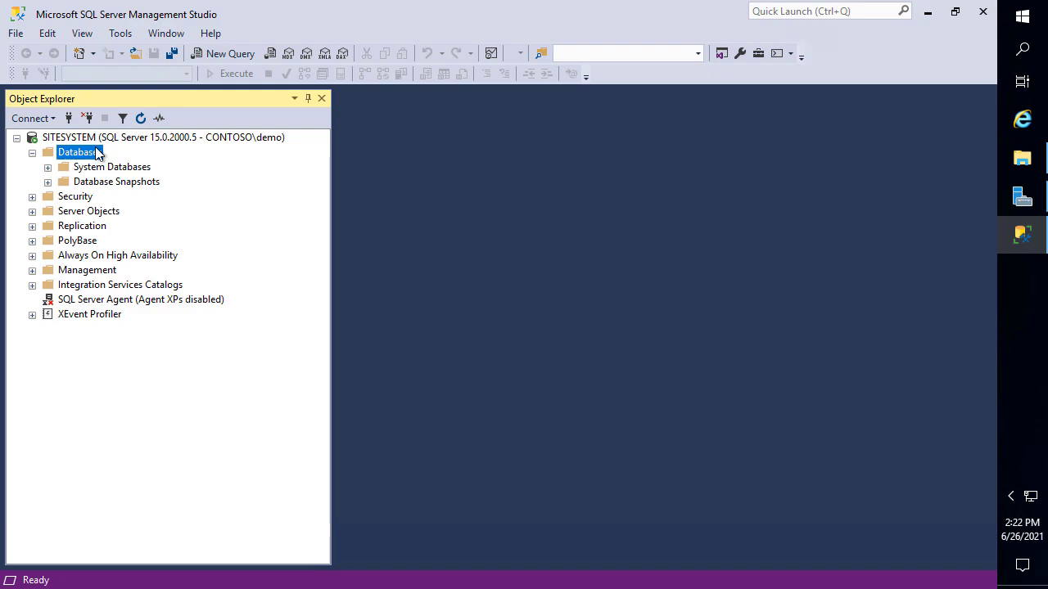
Start a Restore Database on Databases and check SUSDB.bak's size on C: in File Explorer
right_click(93, 157)
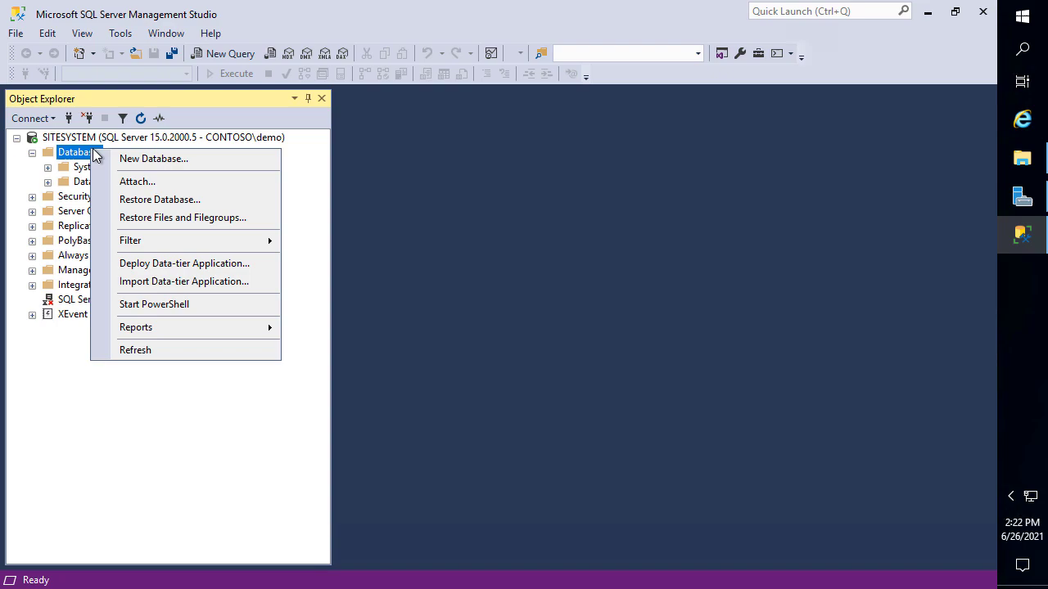
left_click(172, 199)
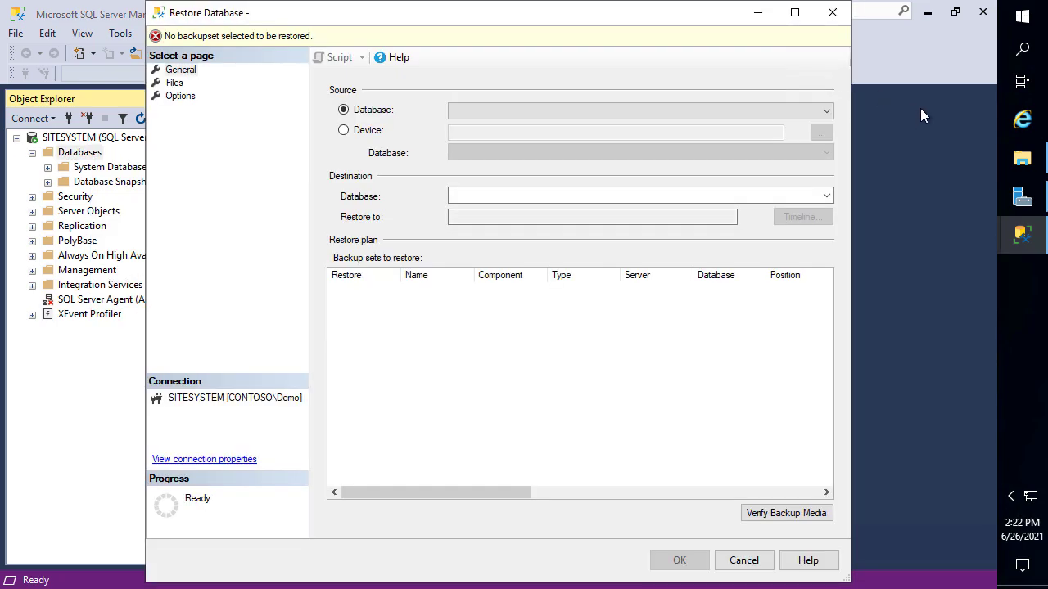
left_click(1021, 158)
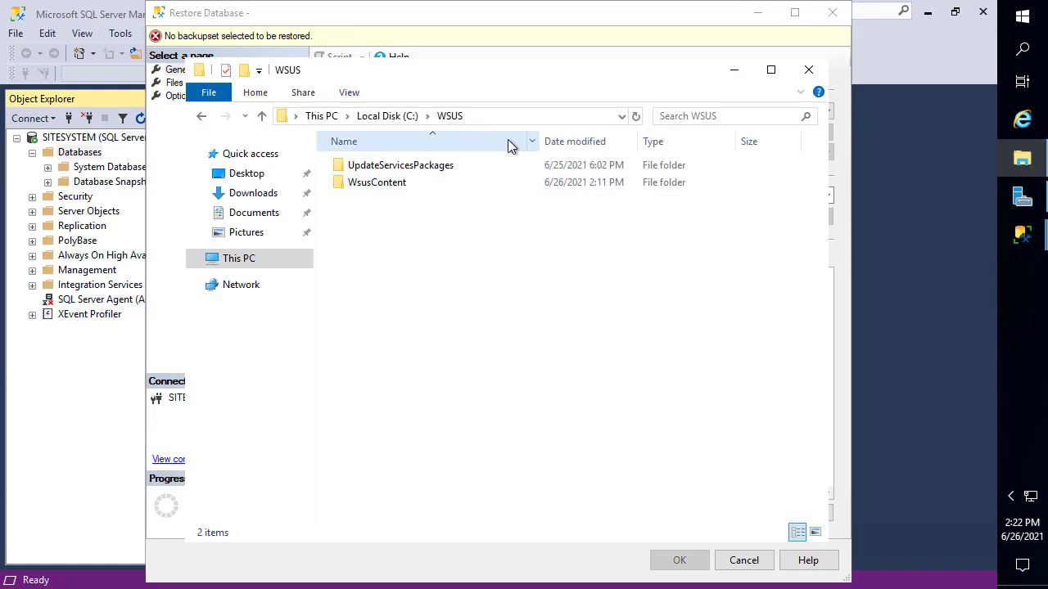
left_click(258, 258)
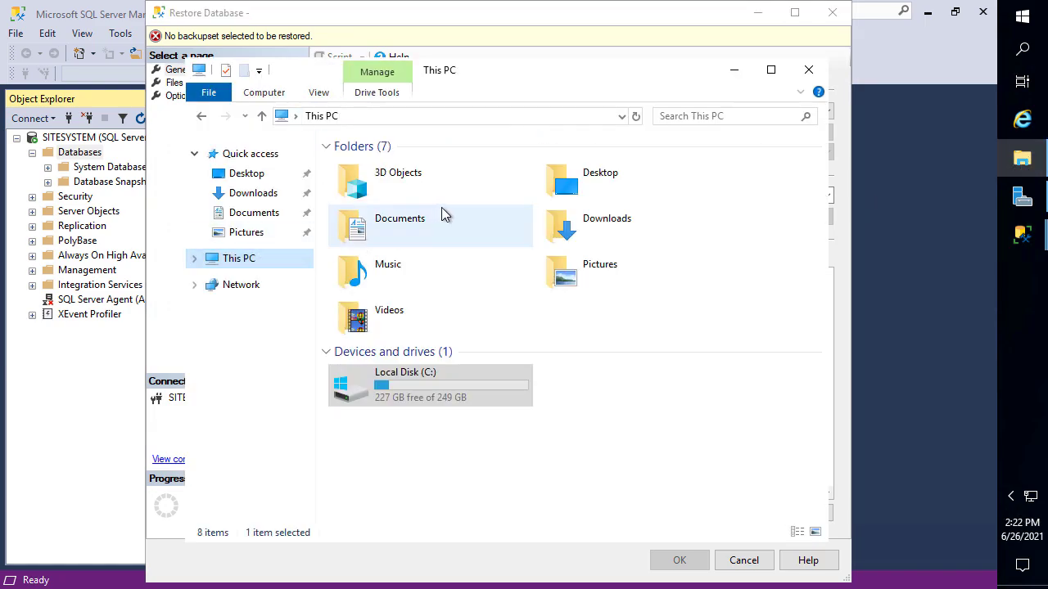
double_click(450, 384)
left_click(375, 316)
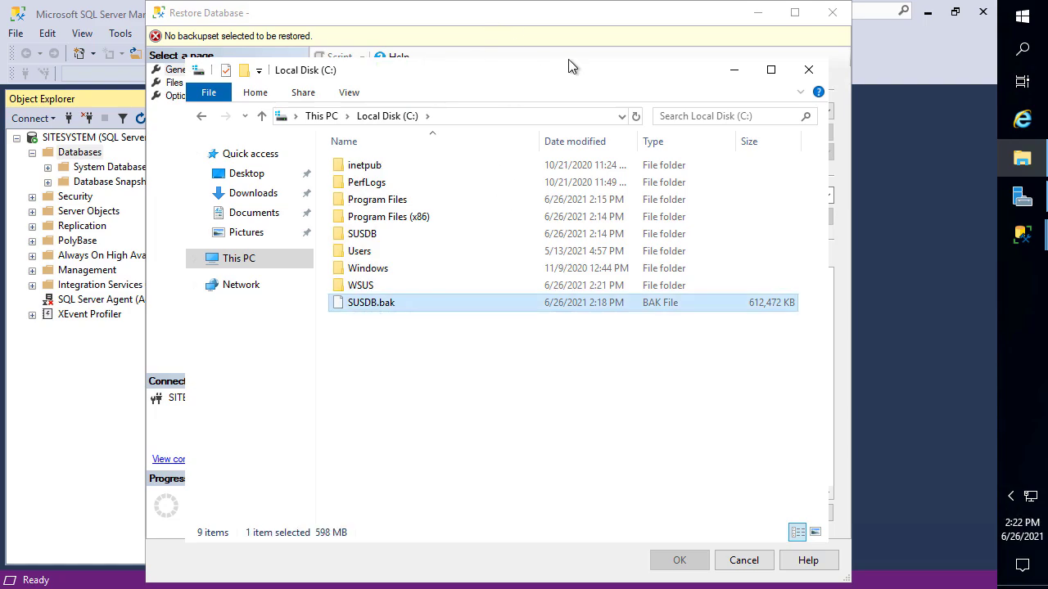
left_click_drag(571, 66, 760, 73)
left_click(252, 238)
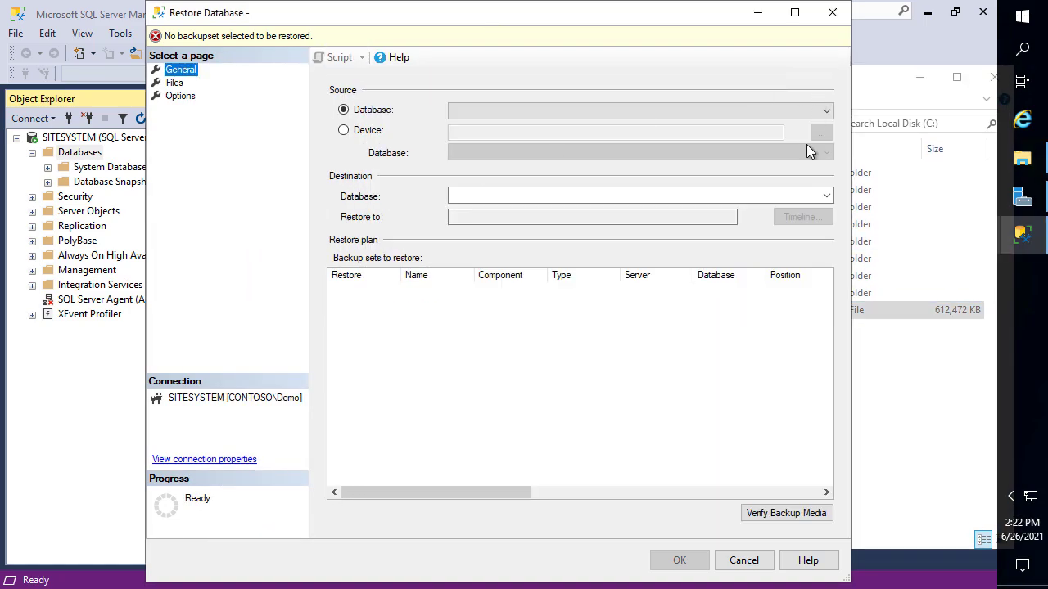
Choose Device as the restore source and add C:\SUSDB.bak as the backup media
left_click(368, 132)
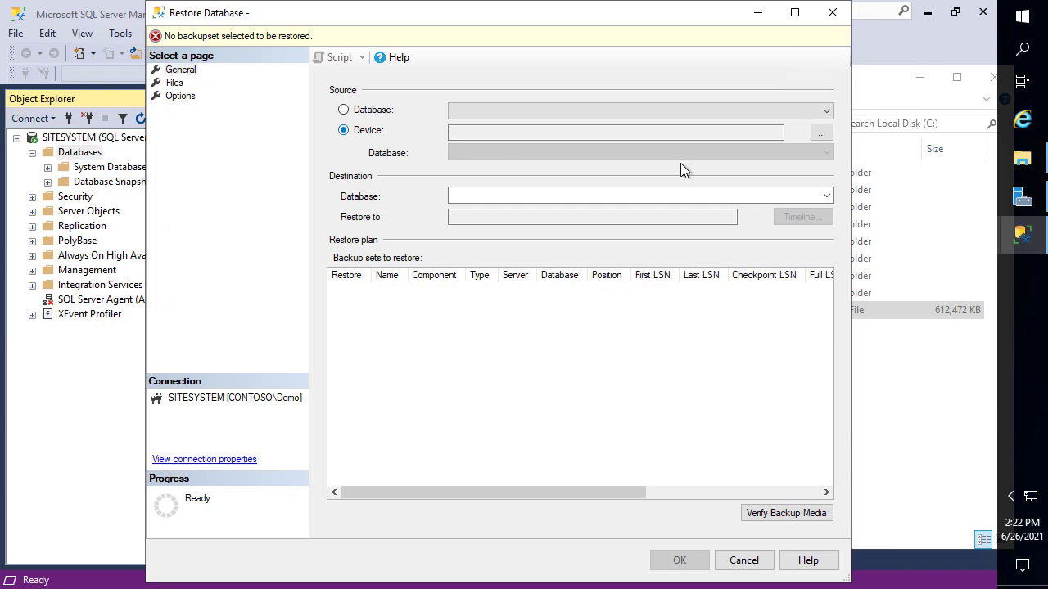
left_click(821, 134)
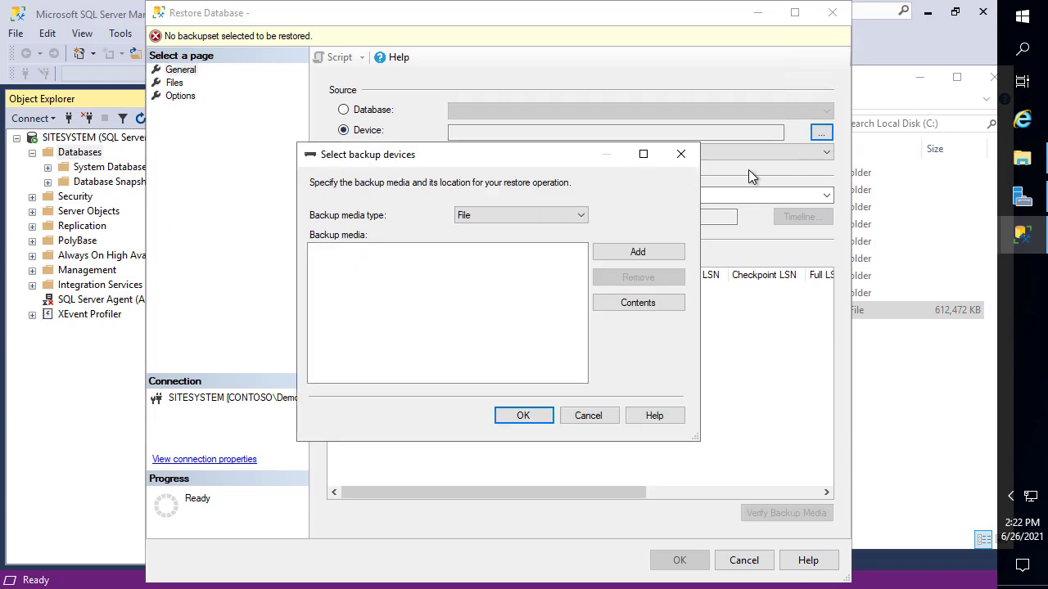
left_click(653, 251)
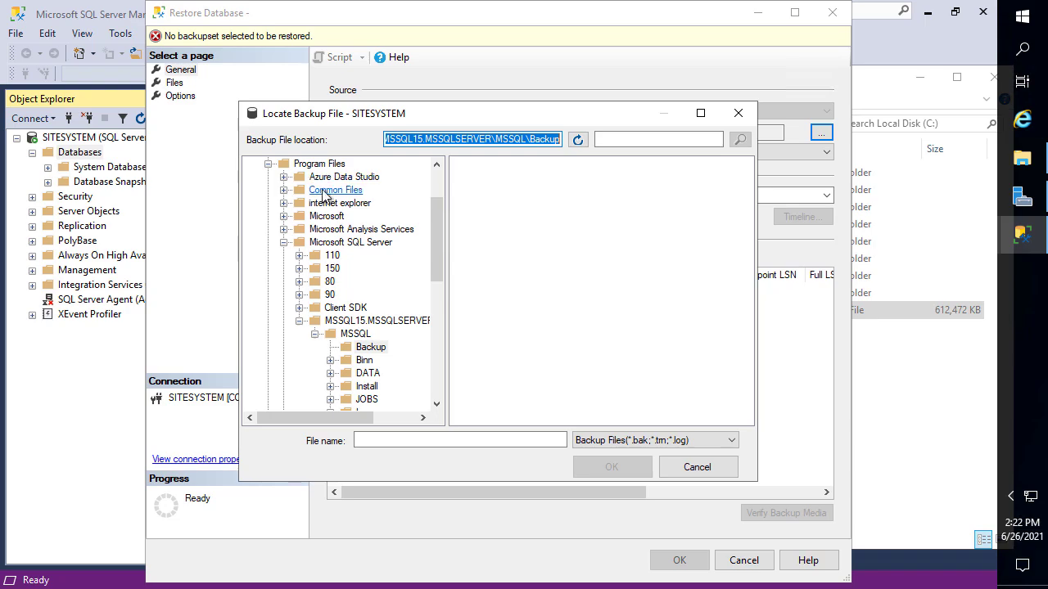
scroll(303, 185, "up", 2)
left_click(266, 165)
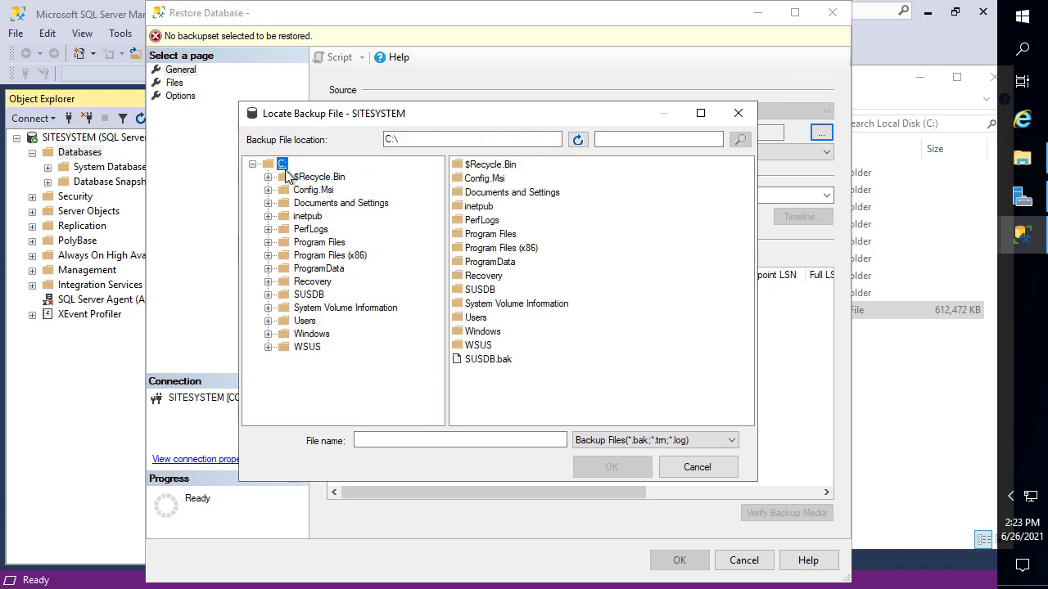
double_click(491, 358)
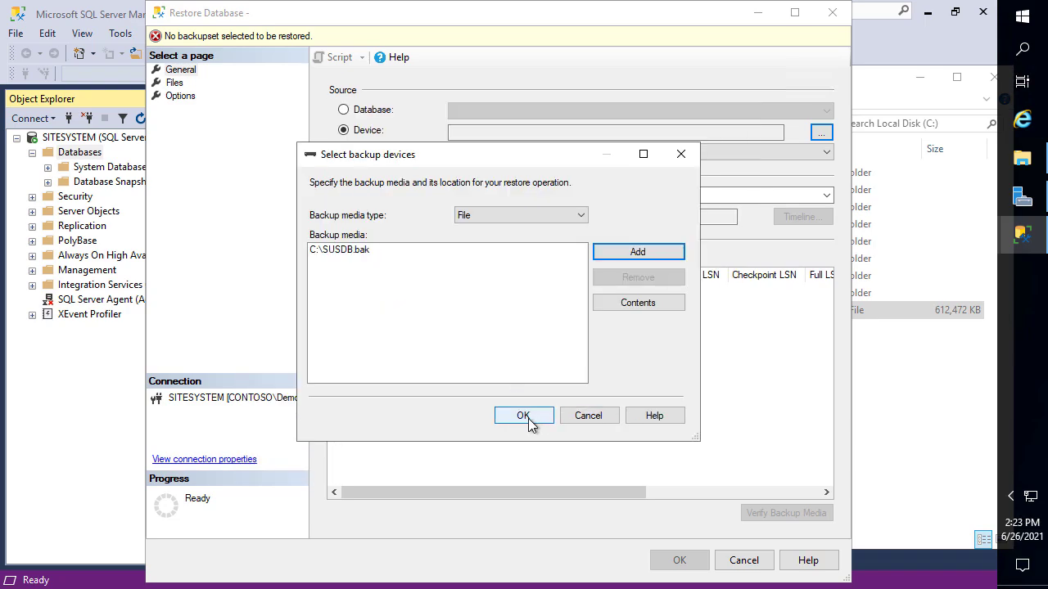
left_click(529, 420)
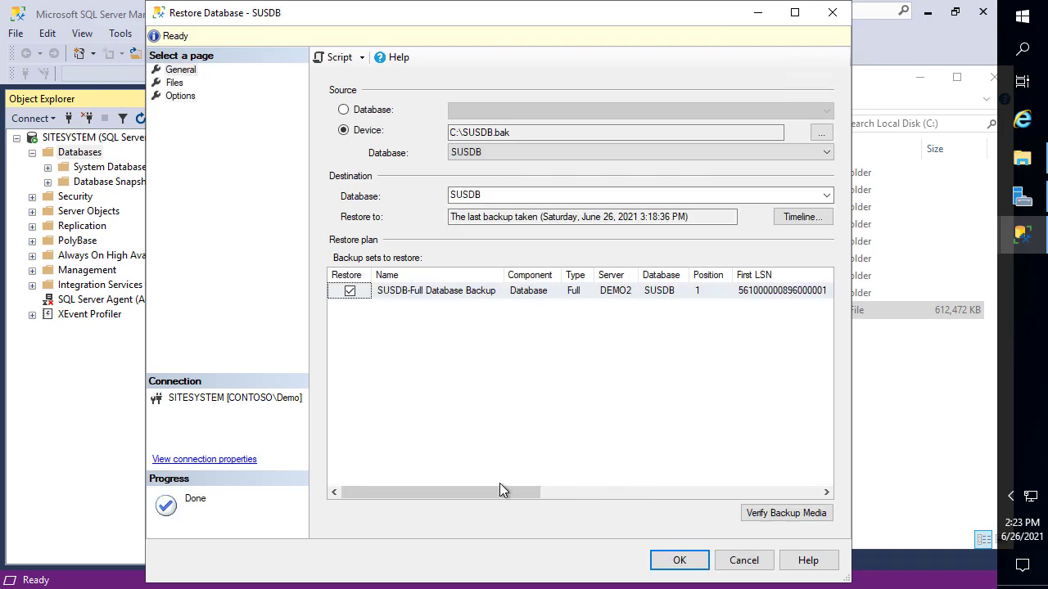
left_click_drag(499, 491, 451, 466)
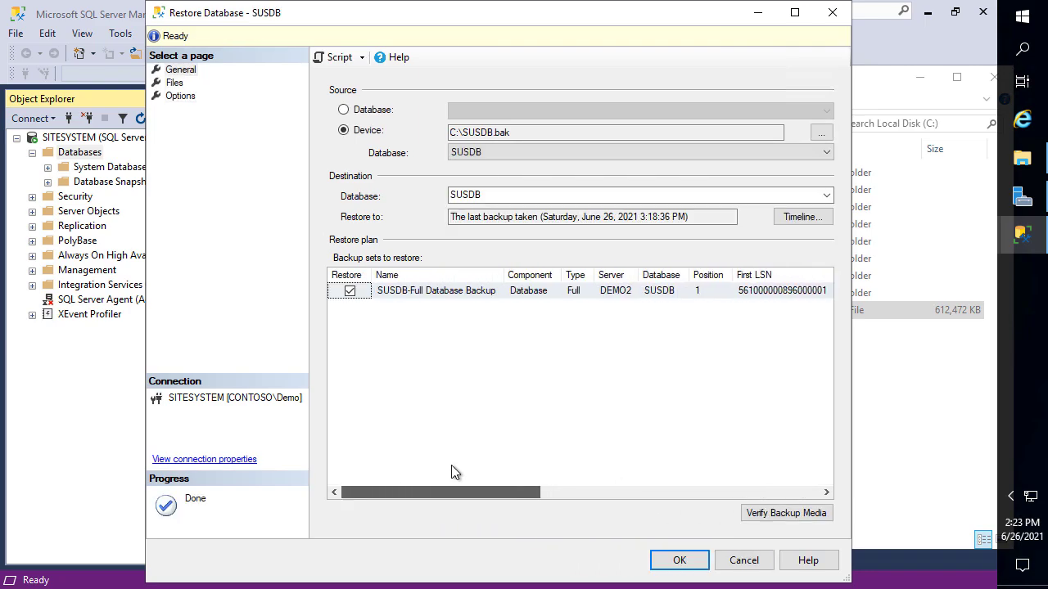
Open the restore Files page and select the SUSDB data file's restore path
left_click(176, 83)
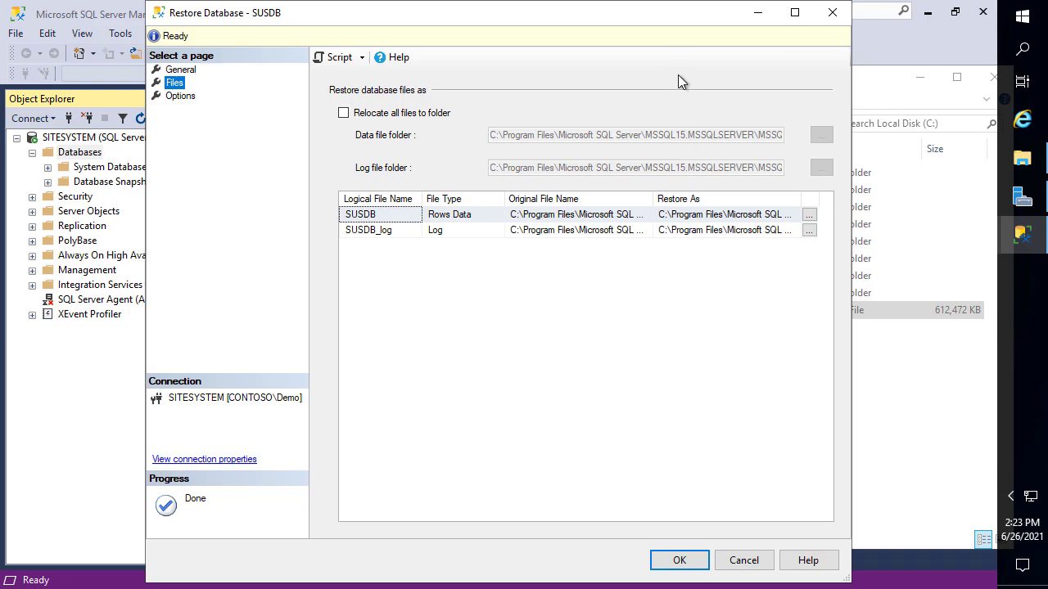
left_click_drag(575, 25, 373, 36)
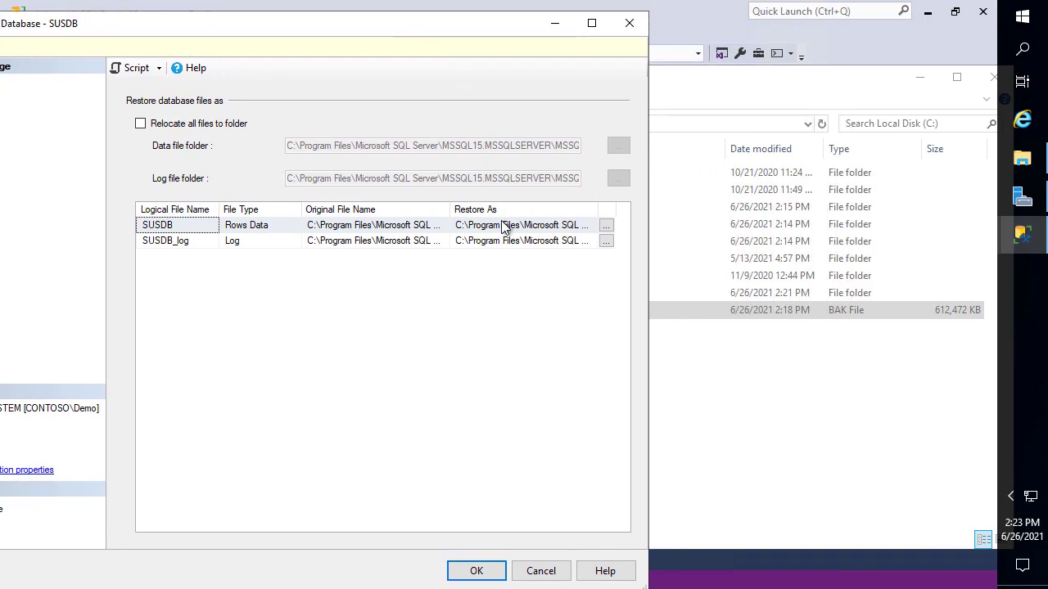
left_click(502, 225)
left_click_drag(547, 226, 683, 270)
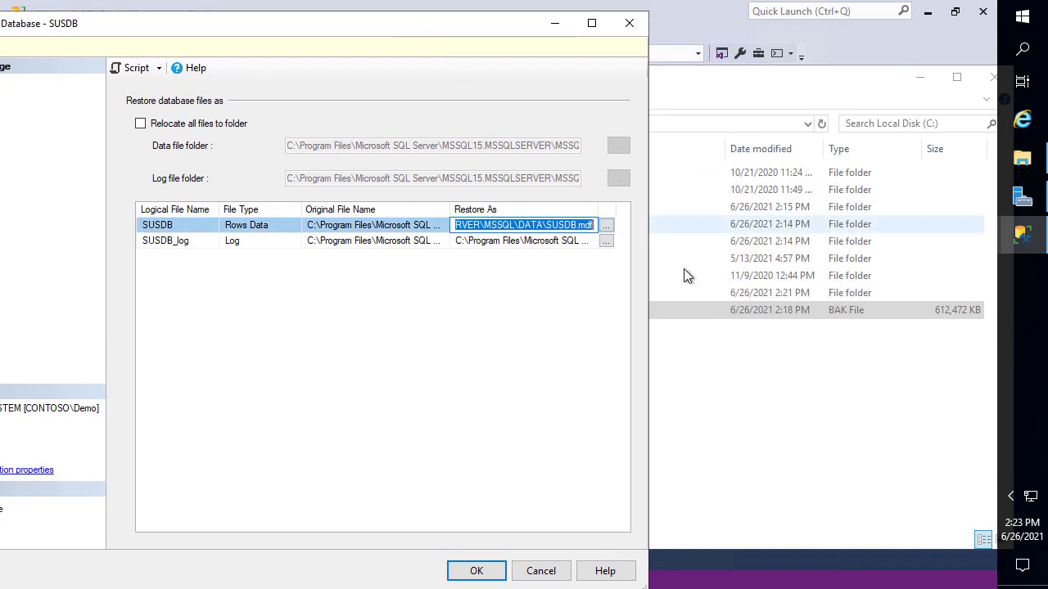
Check the C:\SUSDB folder in File Explorer and copy its path
left_click(731, 388)
left_click(427, 270)
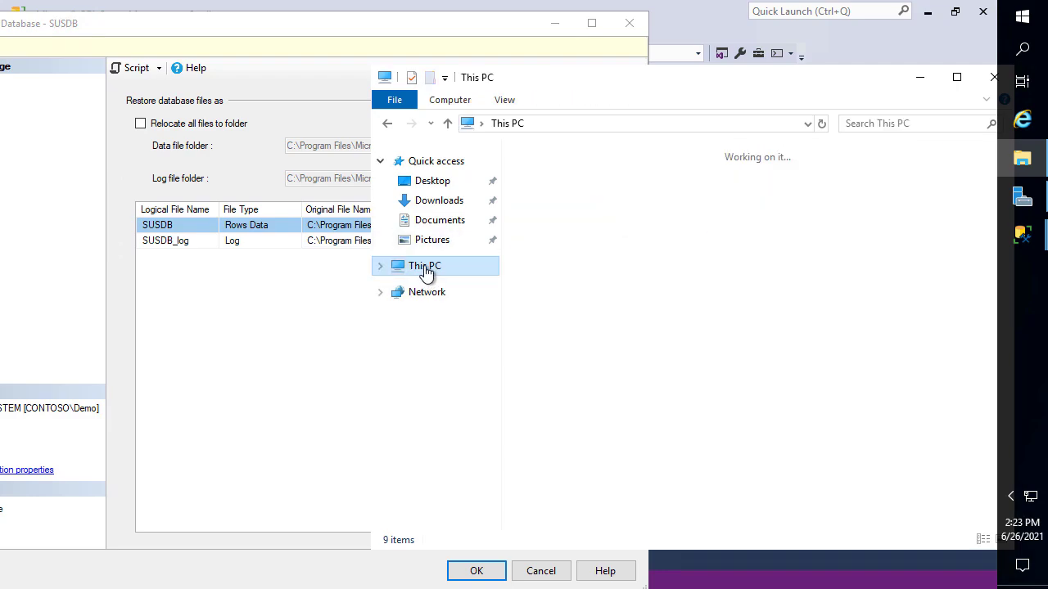
double_click(679, 382)
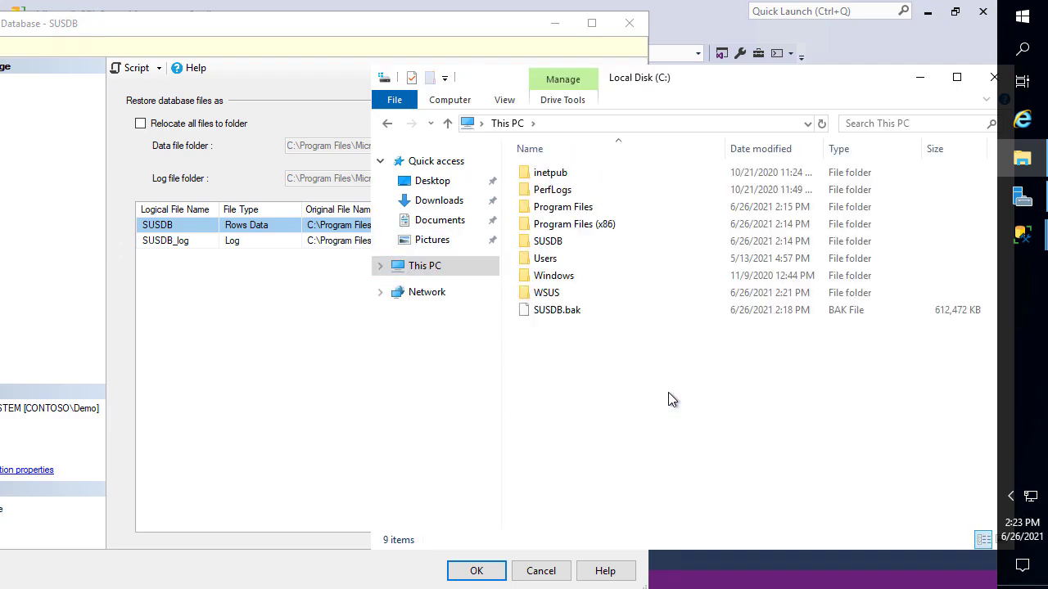
left_click(559, 244)
double_click(559, 242)
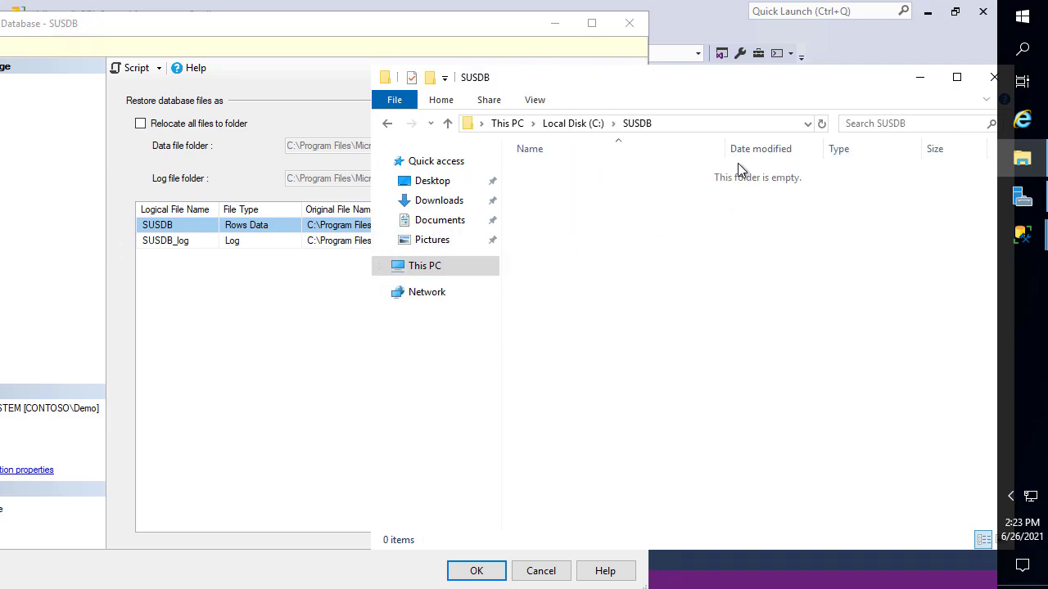
left_click(691, 123)
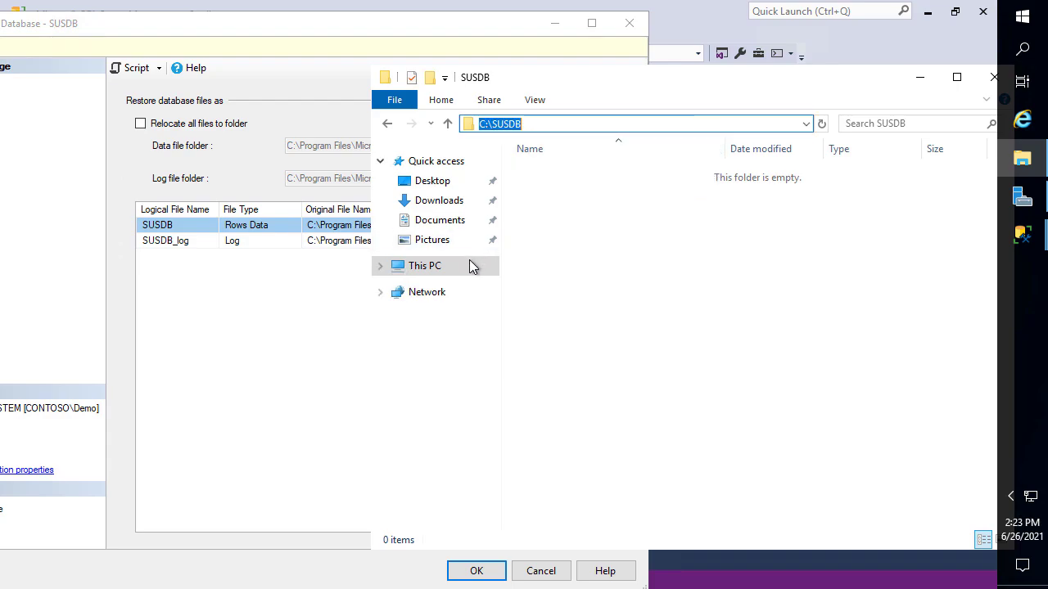
left_click(334, 352)
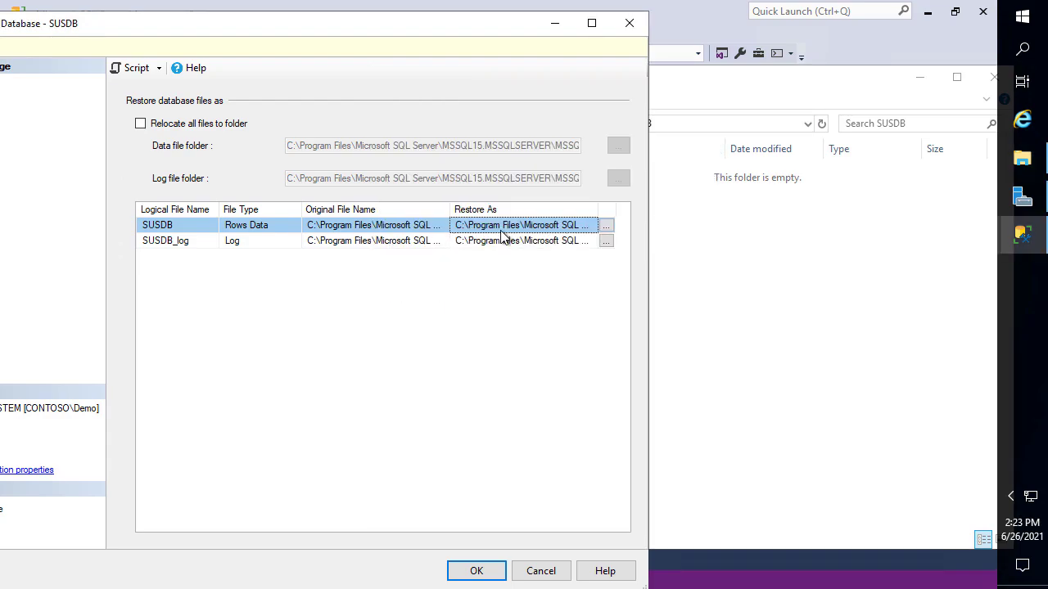
Permanently delete the empty C:\SUSDB folder and move the restore window fully into view
left_click(704, 231)
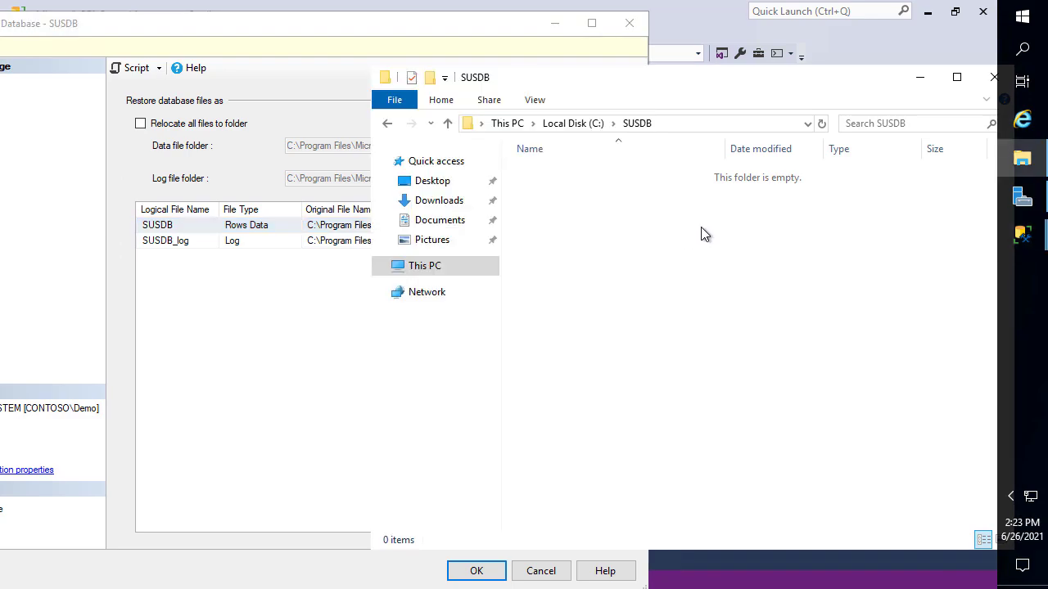
left_click(579, 122)
key("shift+Delete")
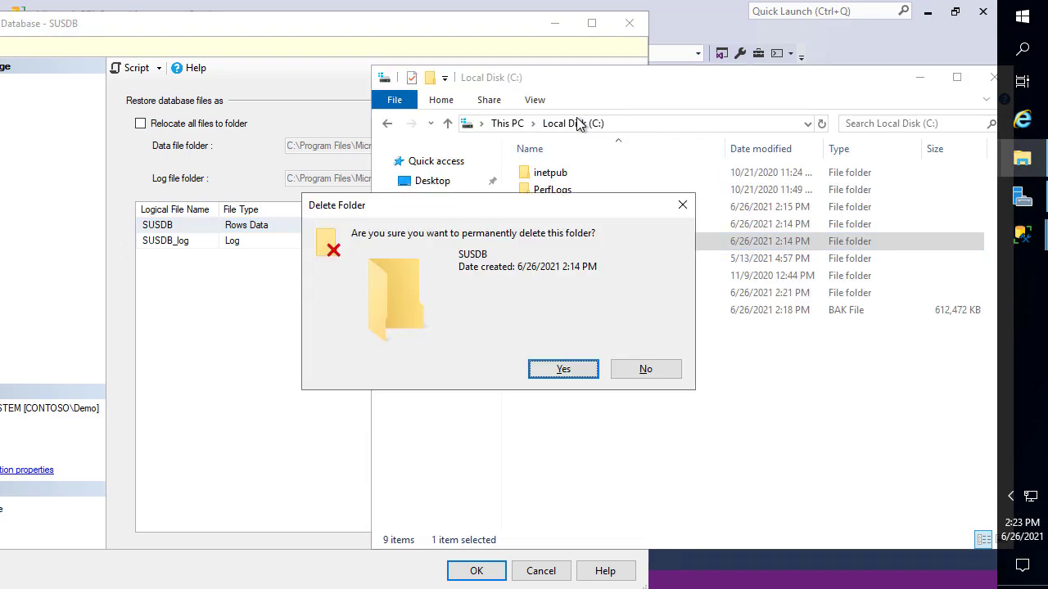
key("Return")
left_click(442, 284)
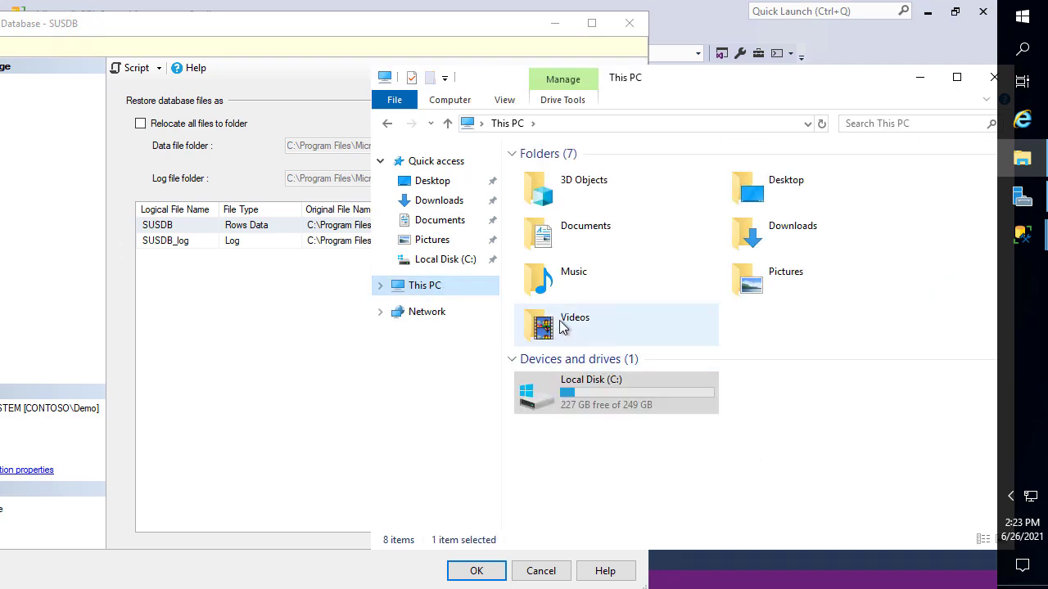
left_click(305, 324)
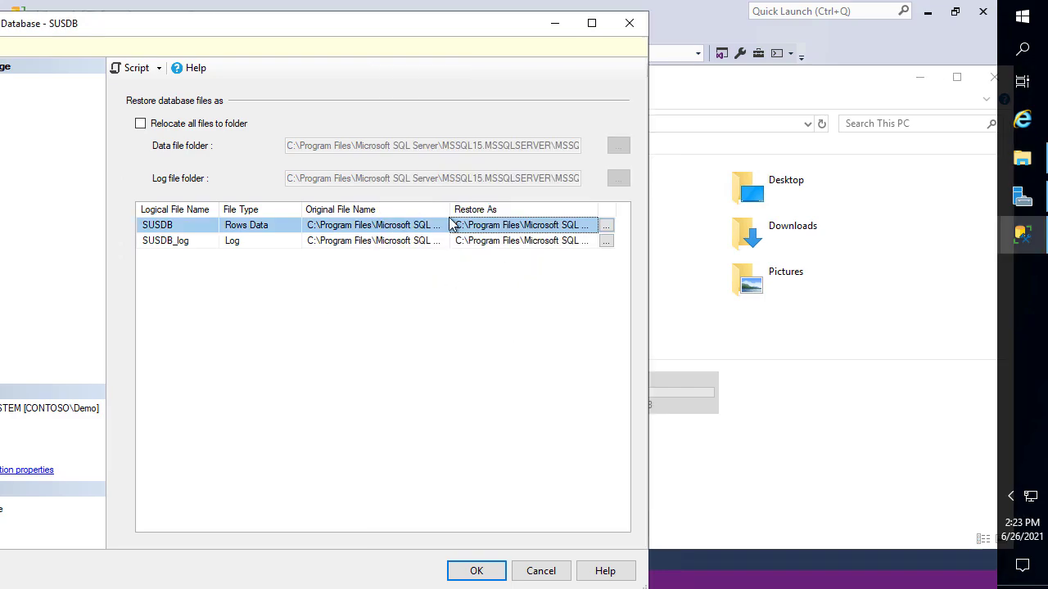
left_click_drag(378, 31, 552, 14)
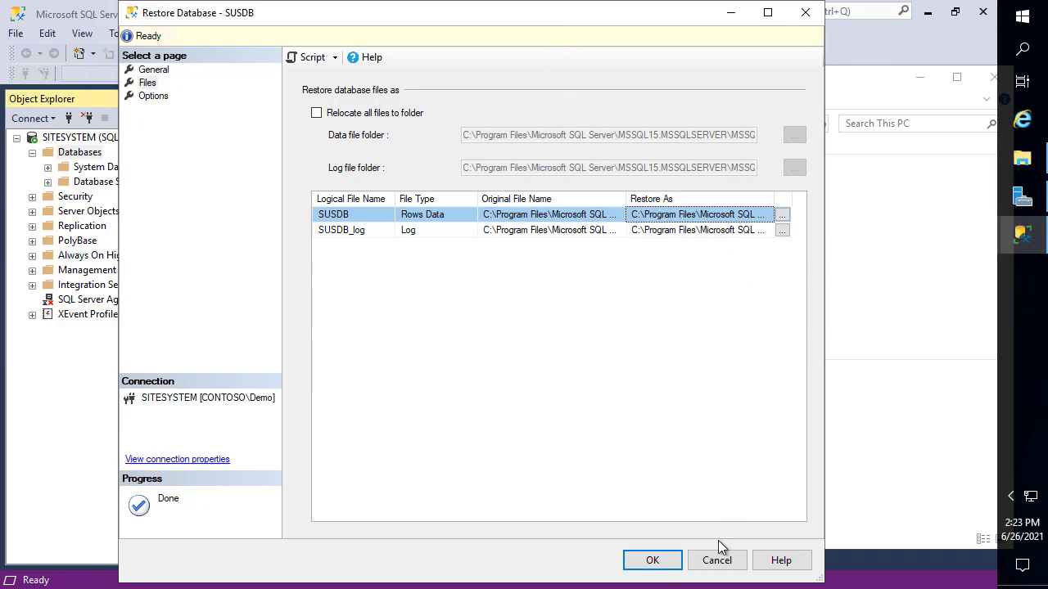
Run the SUSDB restore, acknowledge the success message, and switch to Server Manager
left_click(654, 562)
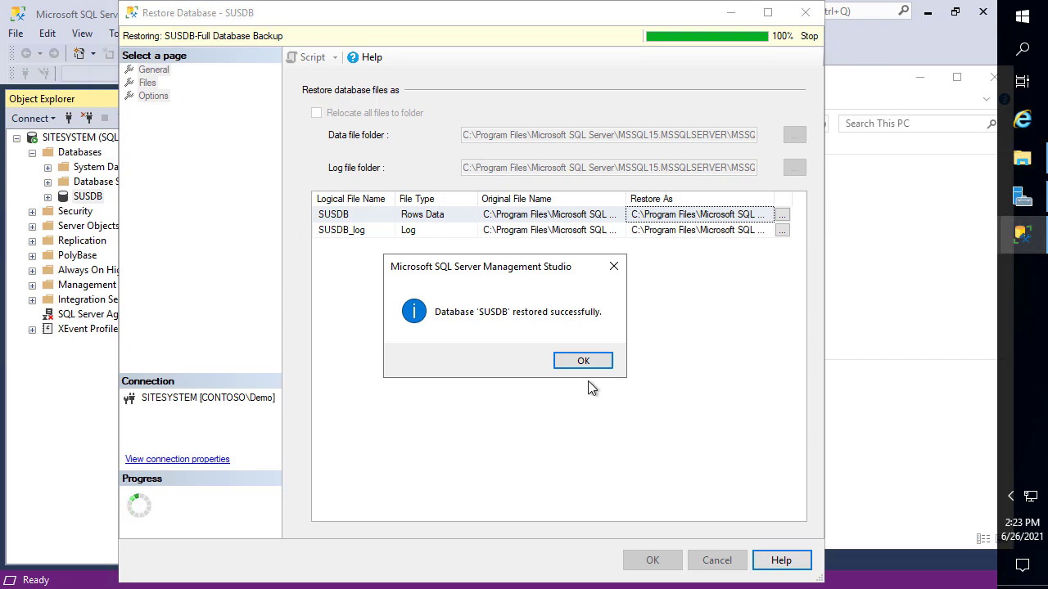
left_click(589, 366)
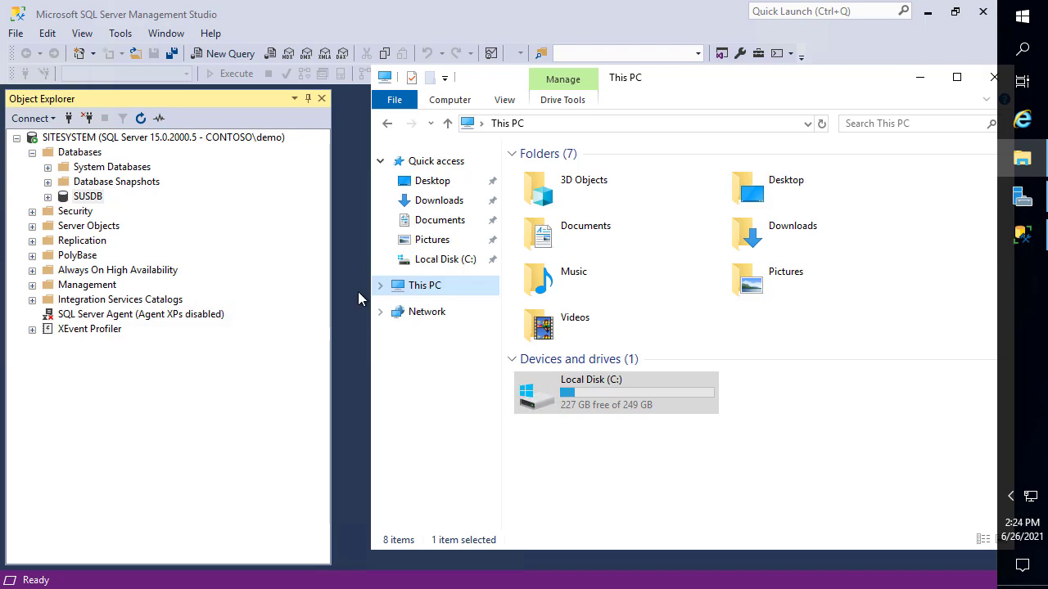
left_click(1023, 200)
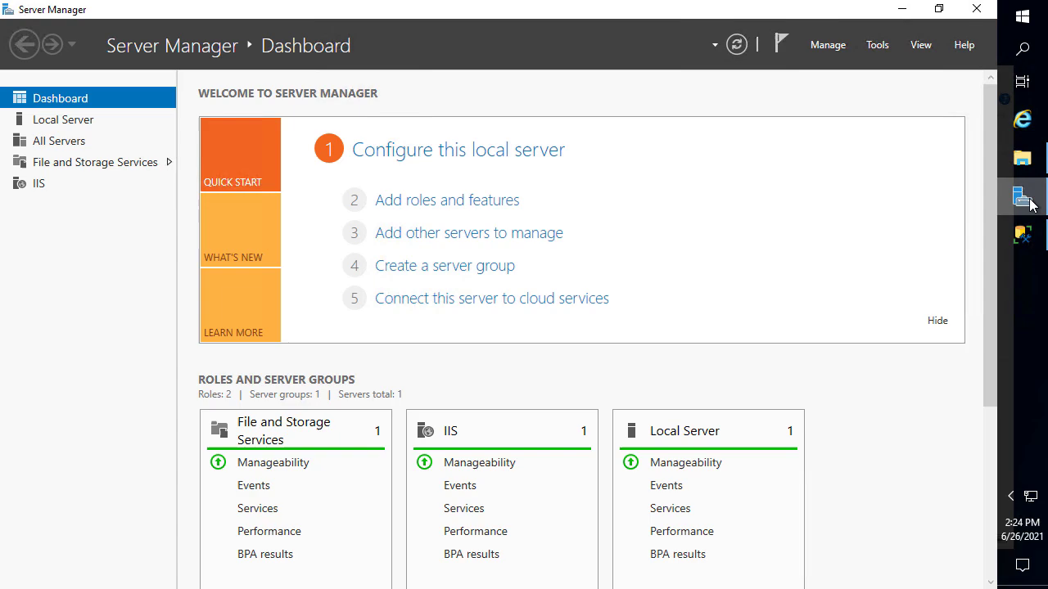
Add the Windows Server Update Services role with its required features on SITESYSTEM
left_click(489, 207)
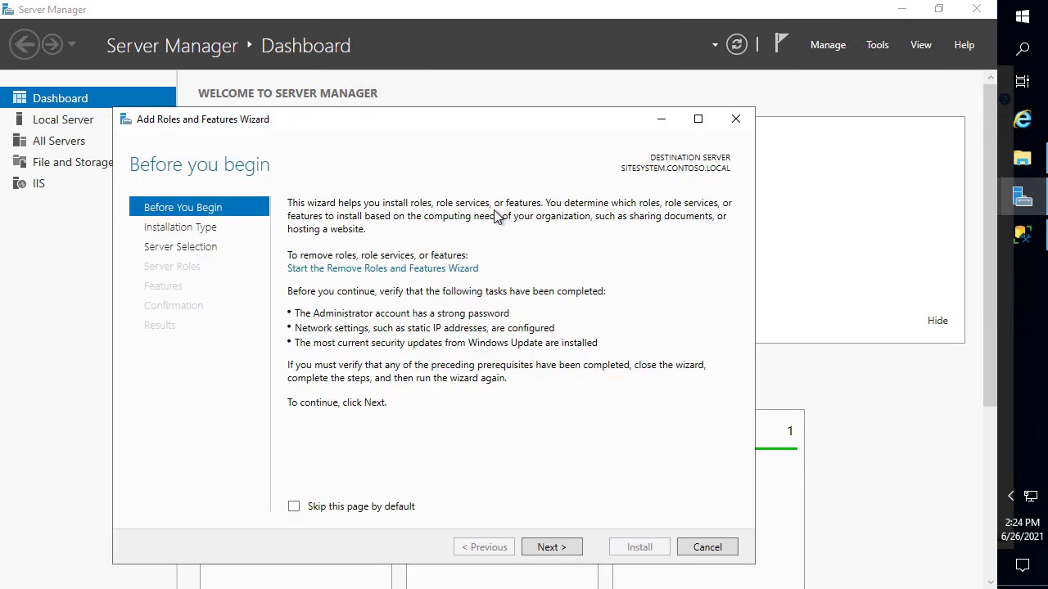
left_click(549, 547)
left_click(558, 555)
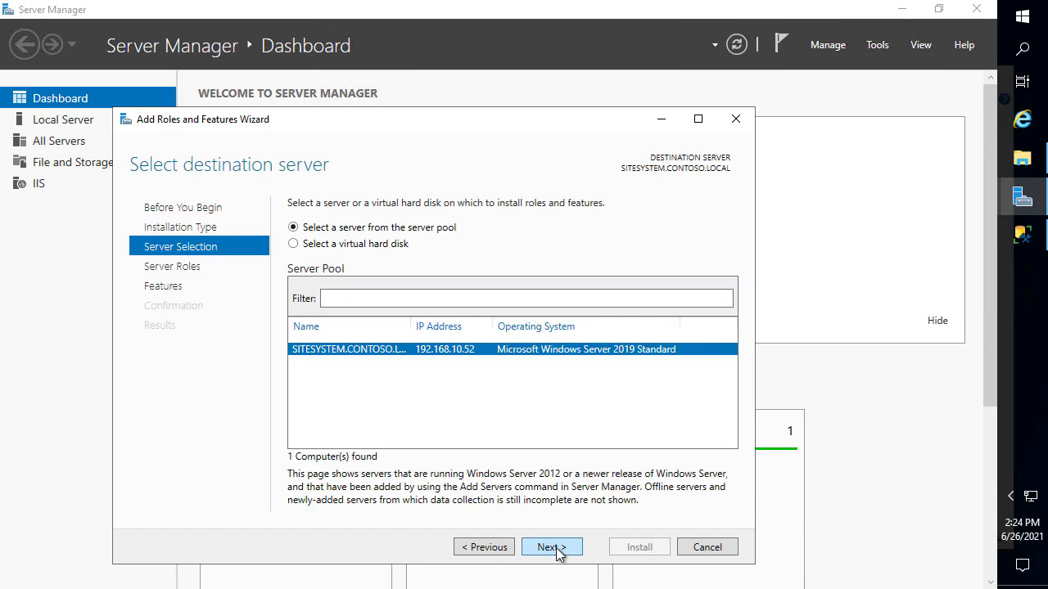
left_click(557, 553)
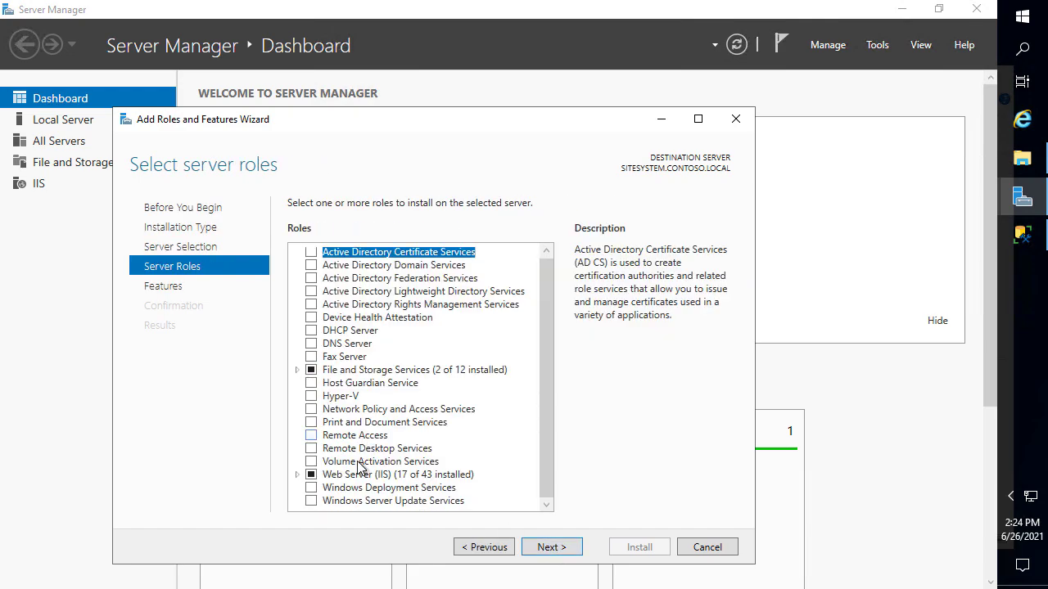
left_click(311, 500)
left_click(485, 486)
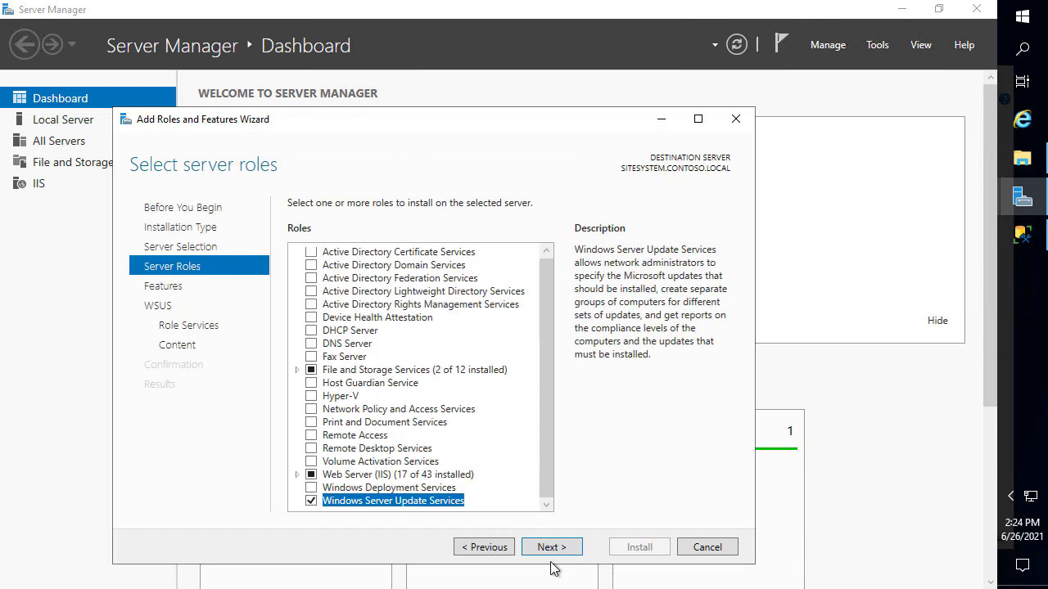
left_click(548, 547)
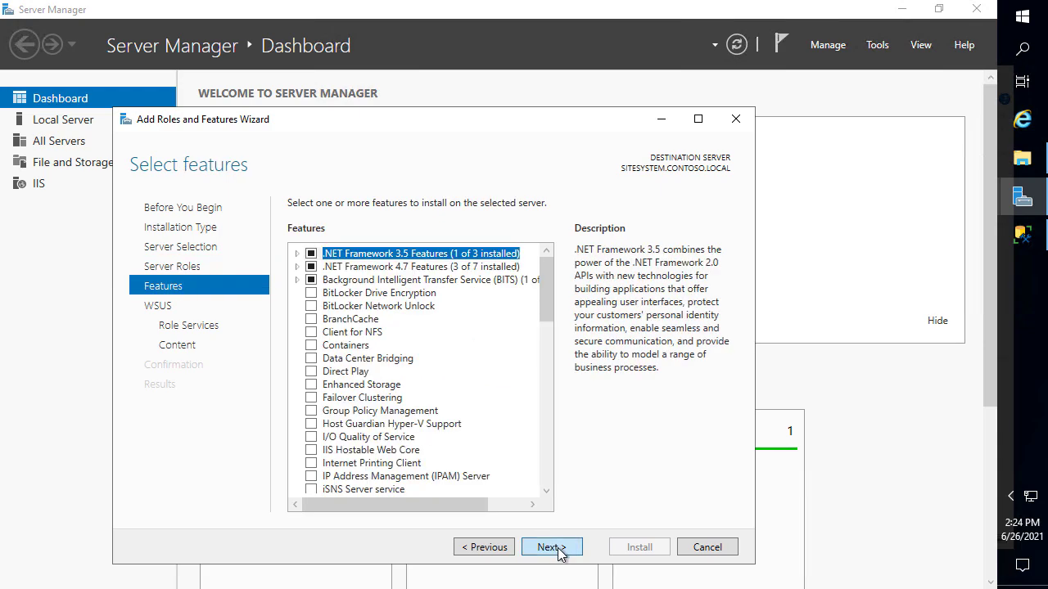
left_click(550, 547)
left_click(550, 548)
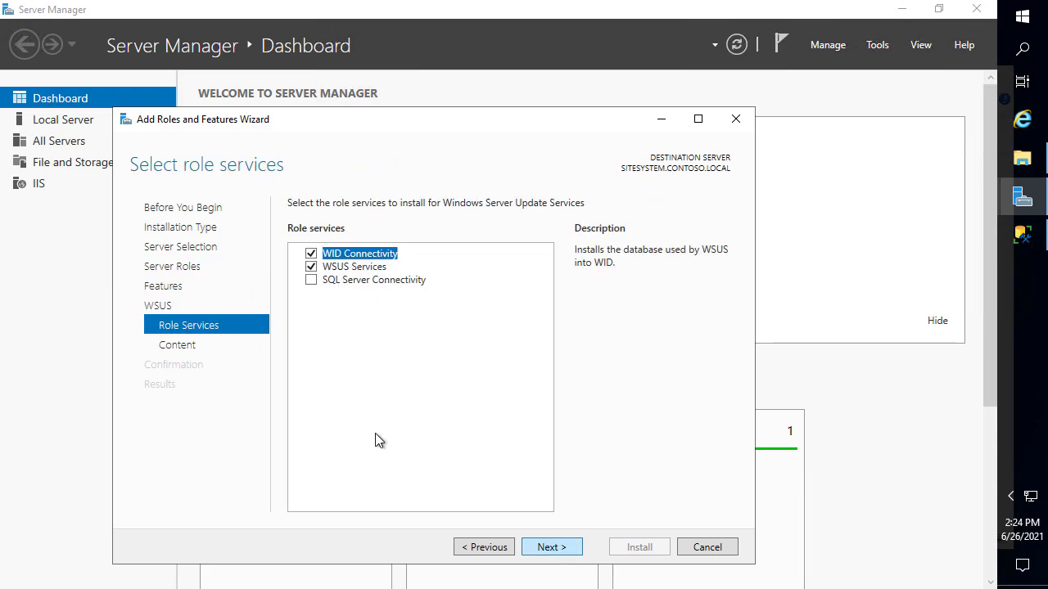
Replace WID Connectivity with SQL Server Connectivity and store updates in C:\WSUS
left_click(311, 254)
left_click(311, 280)
left_click(553, 547)
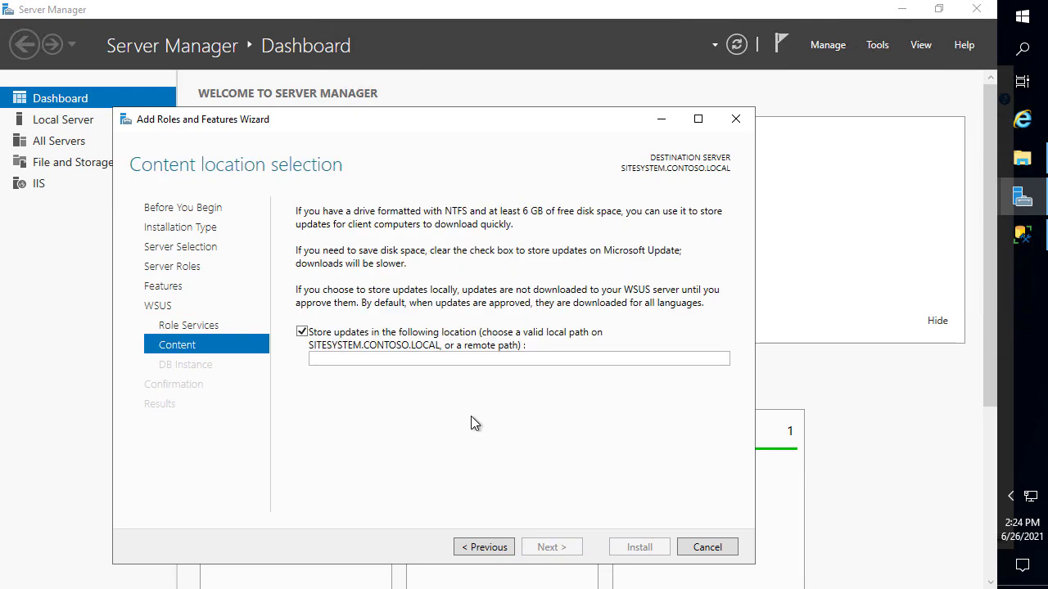
left_click(1021, 158)
double_click(623, 396)
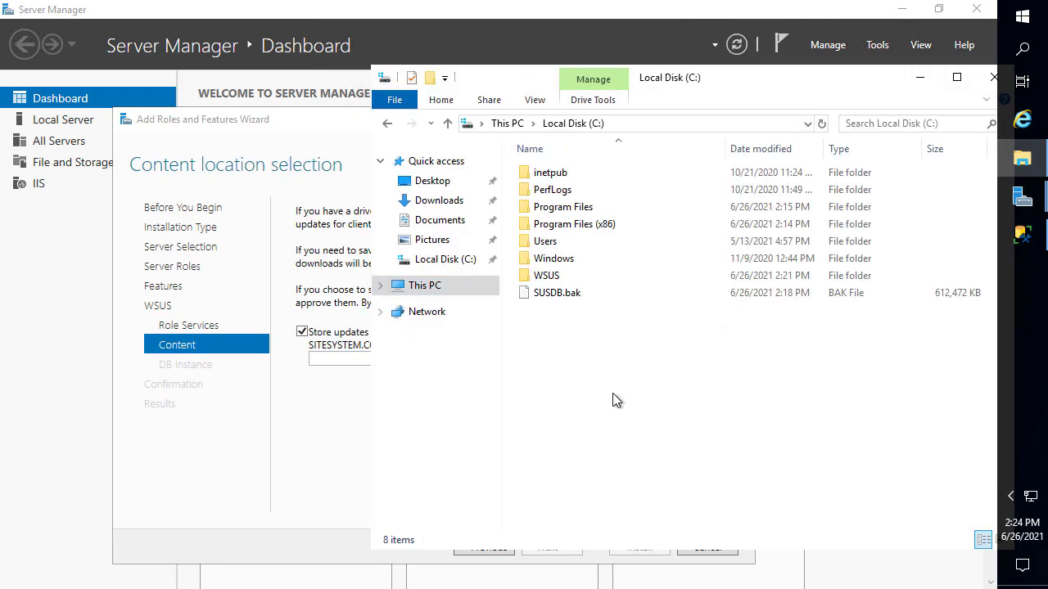
double_click(562, 279)
left_click_drag(602, 296, 722, 113)
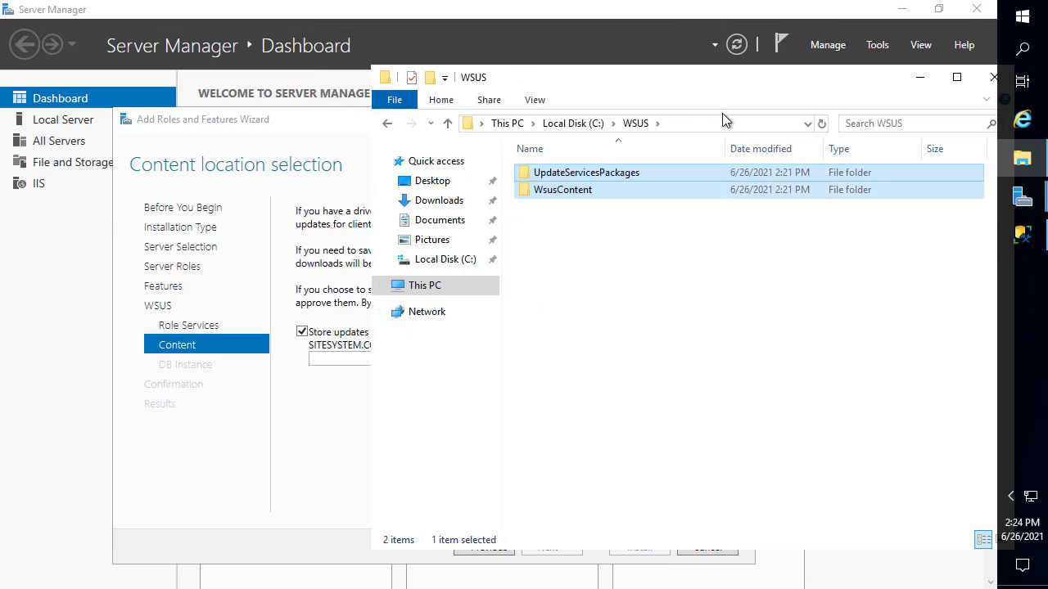
left_click(712, 126)
key("ctrl+c")
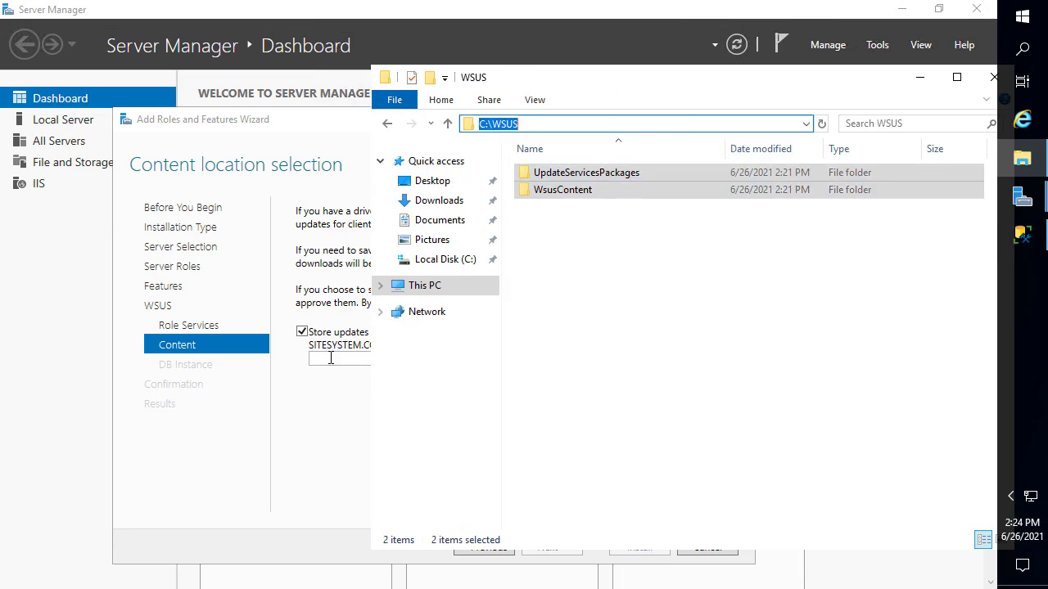
left_click(331, 358)
key("ctrl+v")
left_click(572, 548)
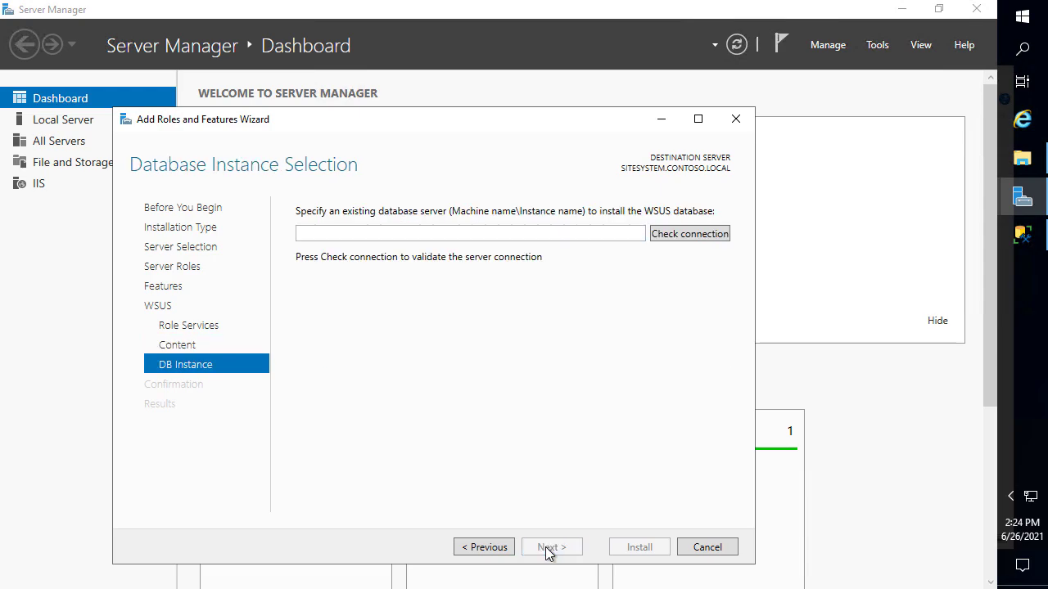
Use database server SITESYSTEM.CONTOSO.LOCAL, verify the connection, and install WSUS
type("SITESYSTEM.CPN")
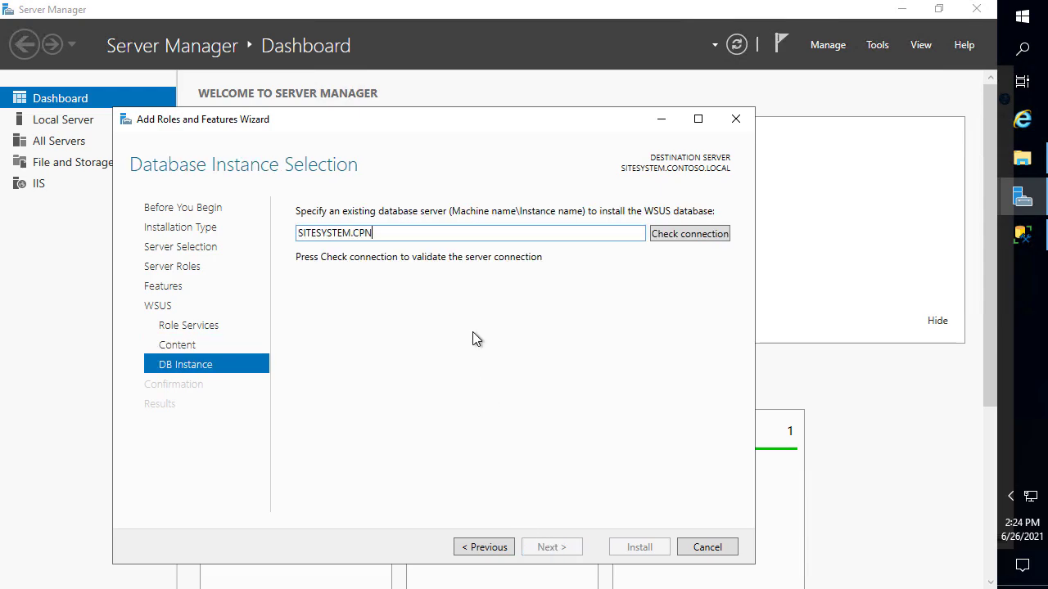
key("BackSpace")
key("BackSpace")
type("ONTOSO.LOCAL")
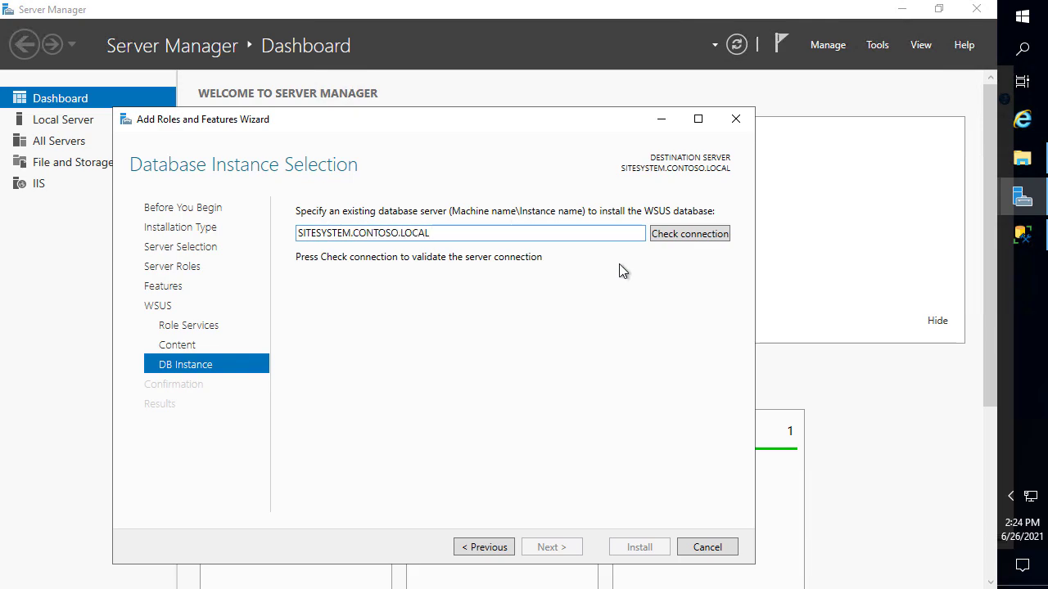
left_click(701, 233)
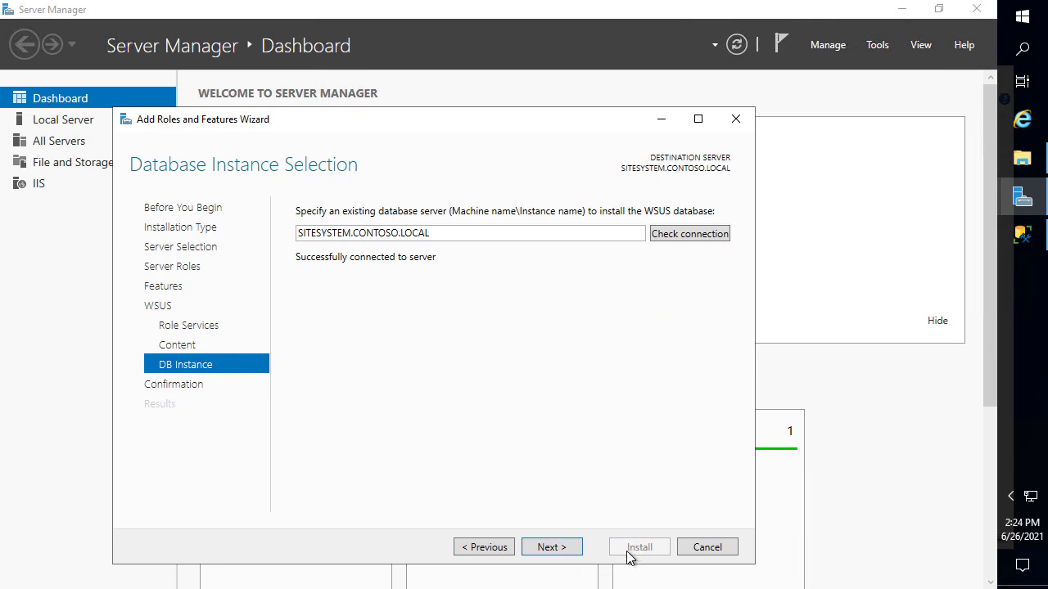
left_click(548, 547)
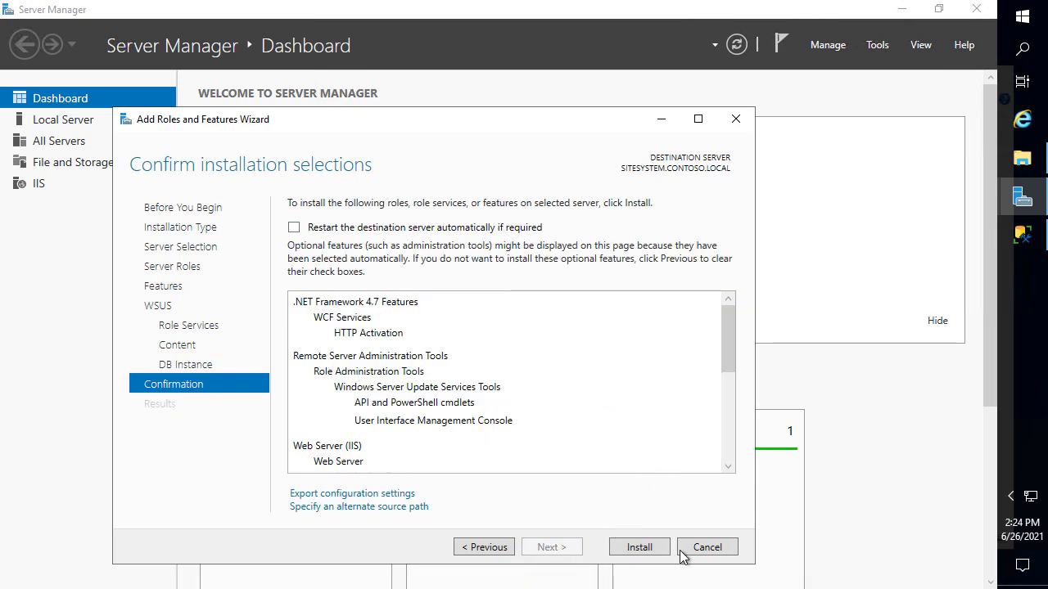
left_click(647, 550)
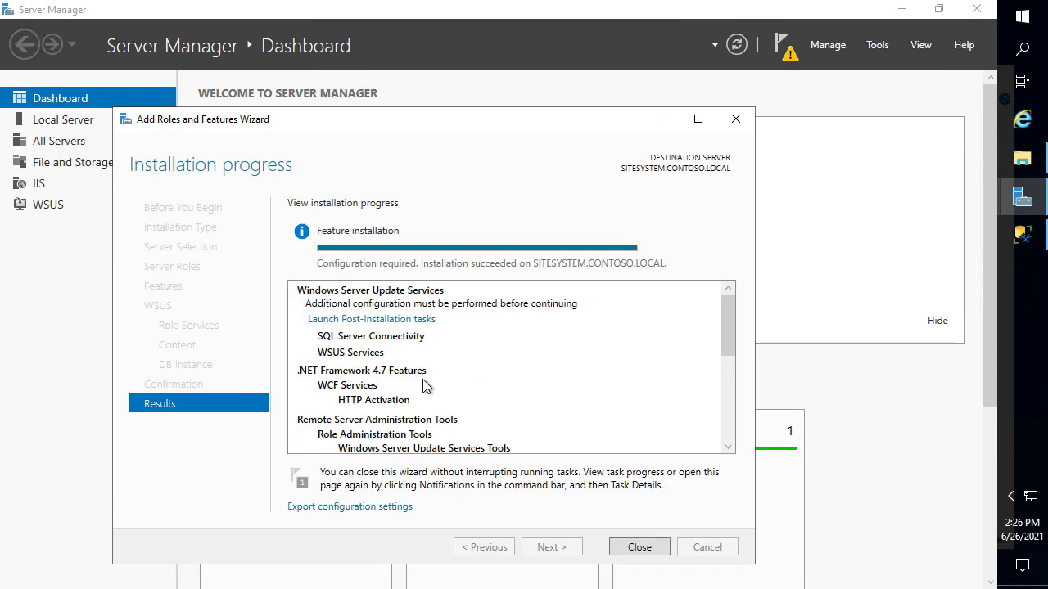
Close the installation wizard and launch the WSUS post-installation tasks from notifications
left_click(646, 548)
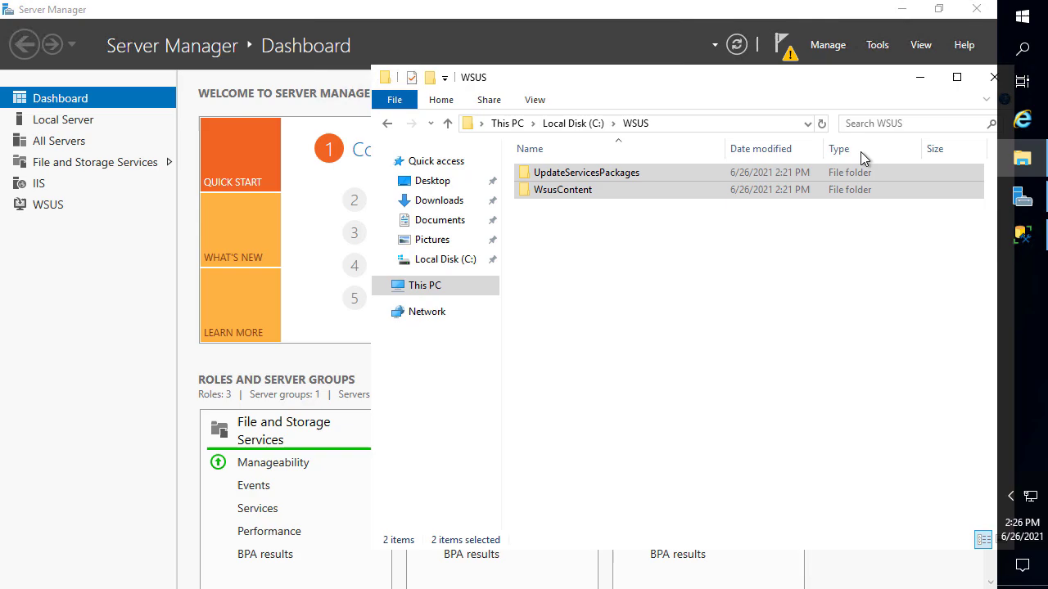
left_click(781, 45)
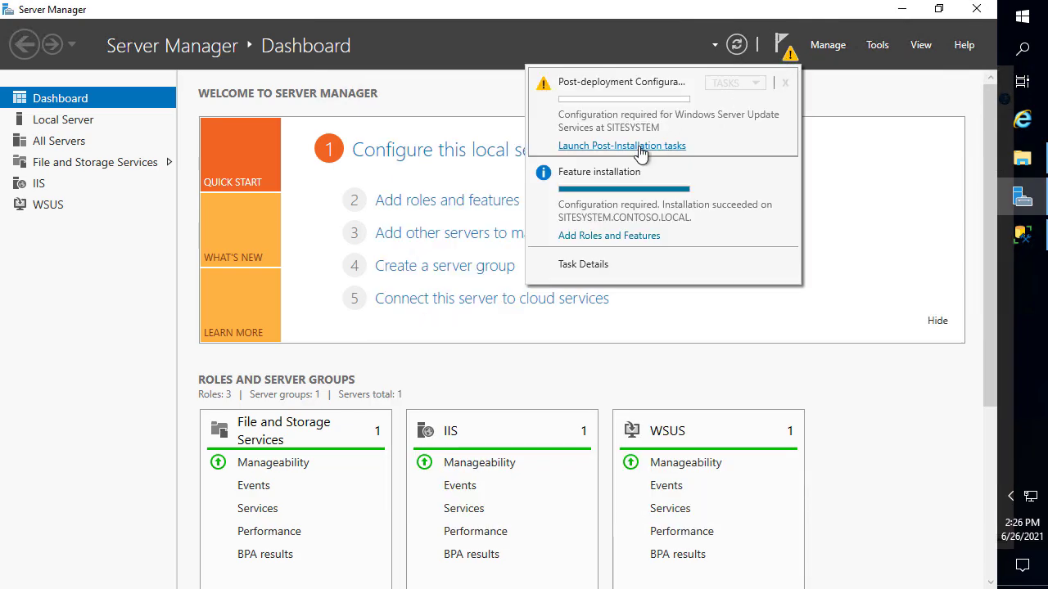
left_click(639, 148)
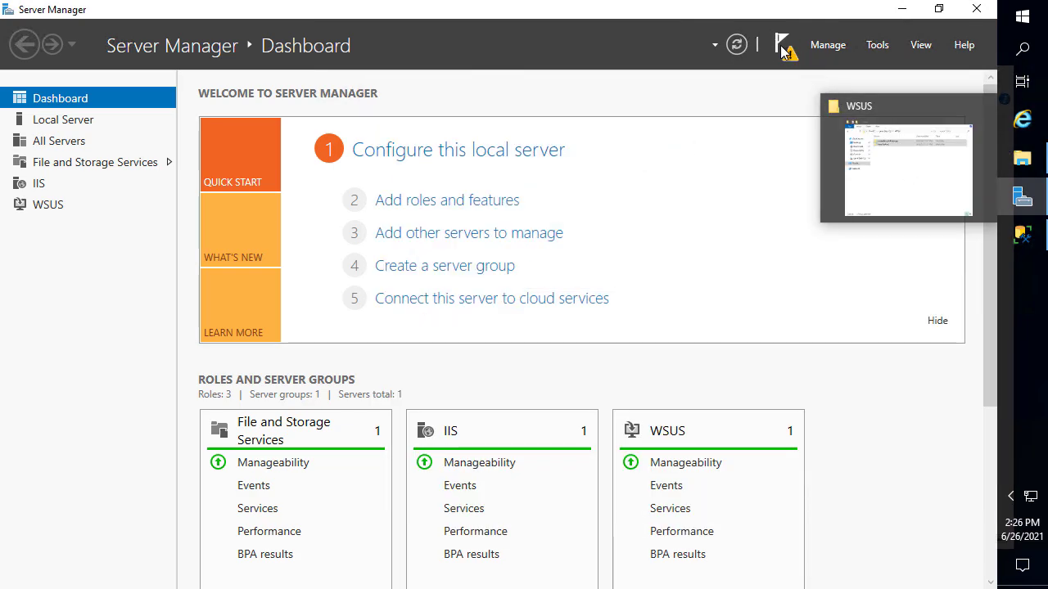
left_click(781, 45)
Go to the %temp% folder, sort newest first, and open the WSUS_PostInstall log
left_click(1022, 160)
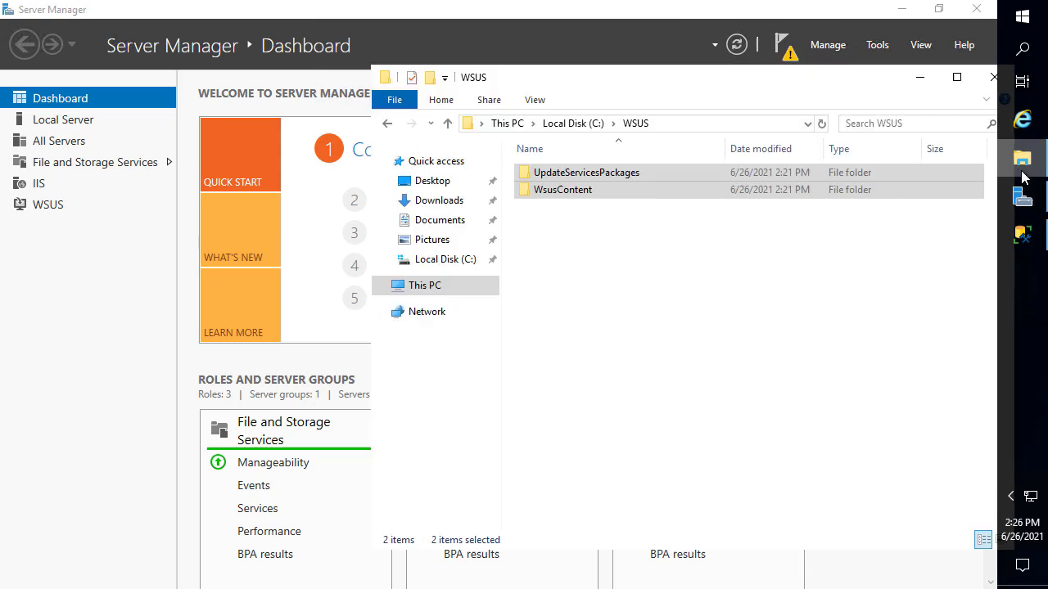
left_click(706, 129)
type("%t")
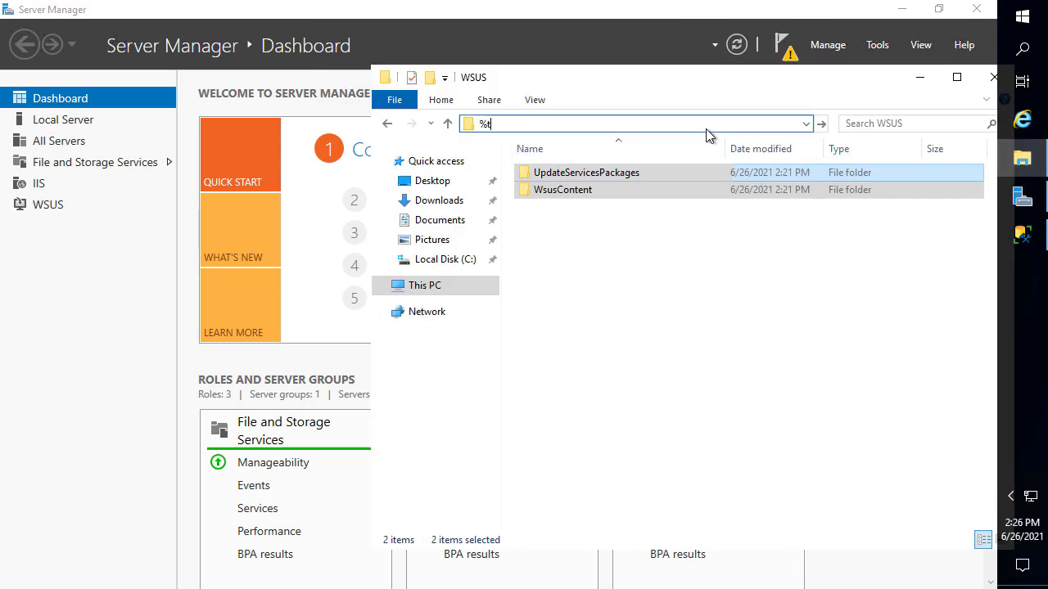
type("emp%")
key("Return")
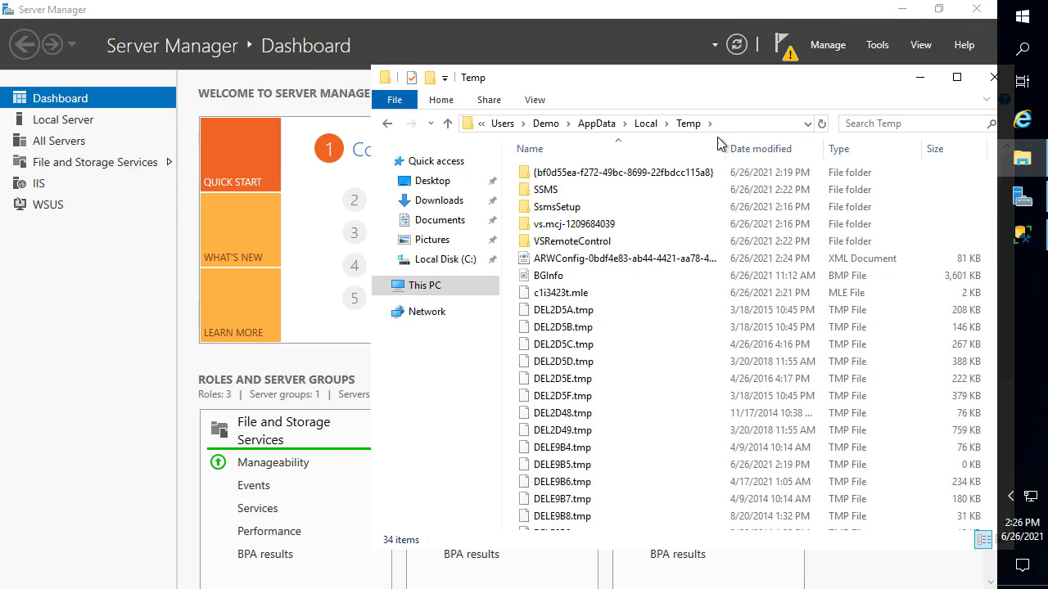
left_click(760, 151)
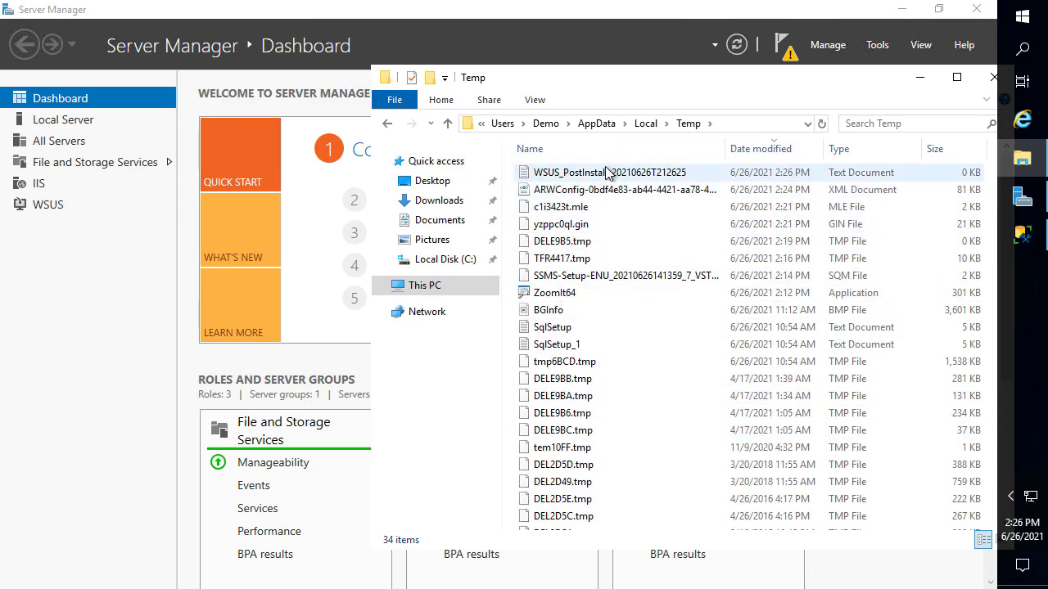
left_click_drag(606, 84, 339, 90)
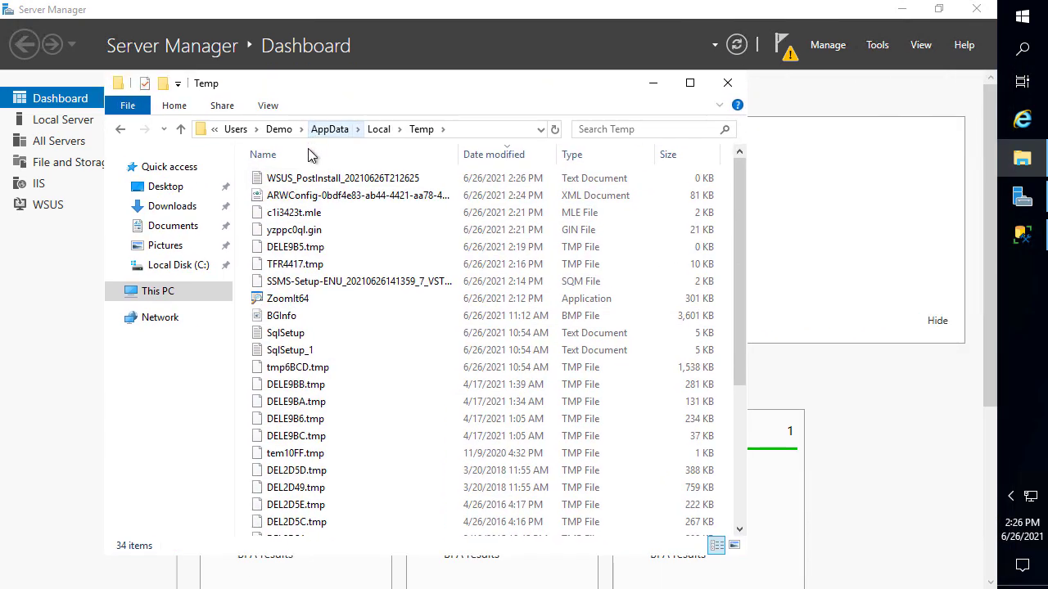
double_click(312, 180)
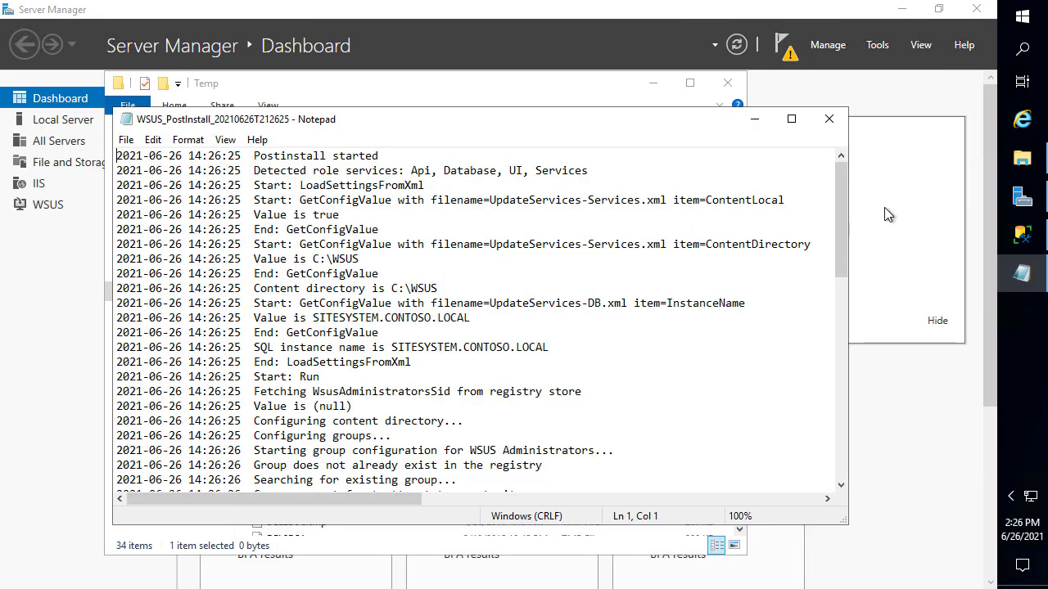
Highlight the Establishing DB connection through Database exists entries and the Reinstall install type line
left_click_drag(848, 262, 669, 169)
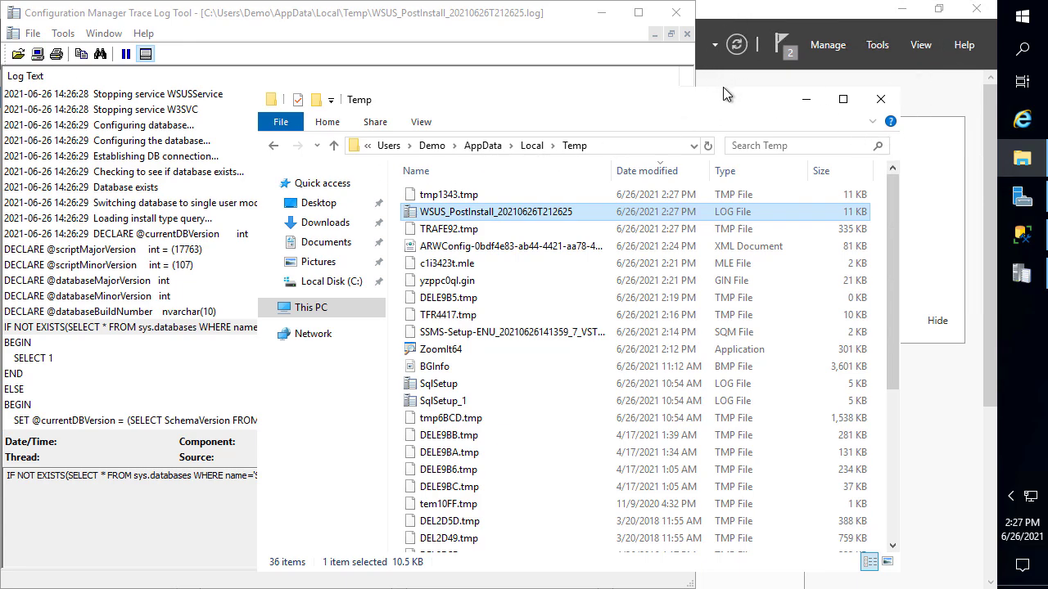
left_click_drag(735, 97, 789, 83)
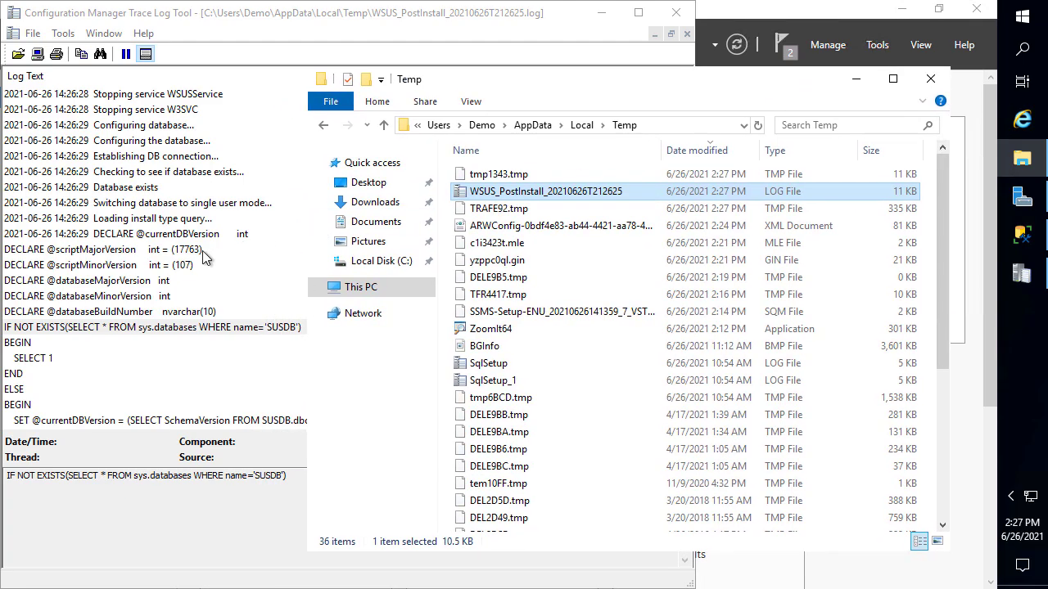
left_click(151, 174)
left_click(156, 158)
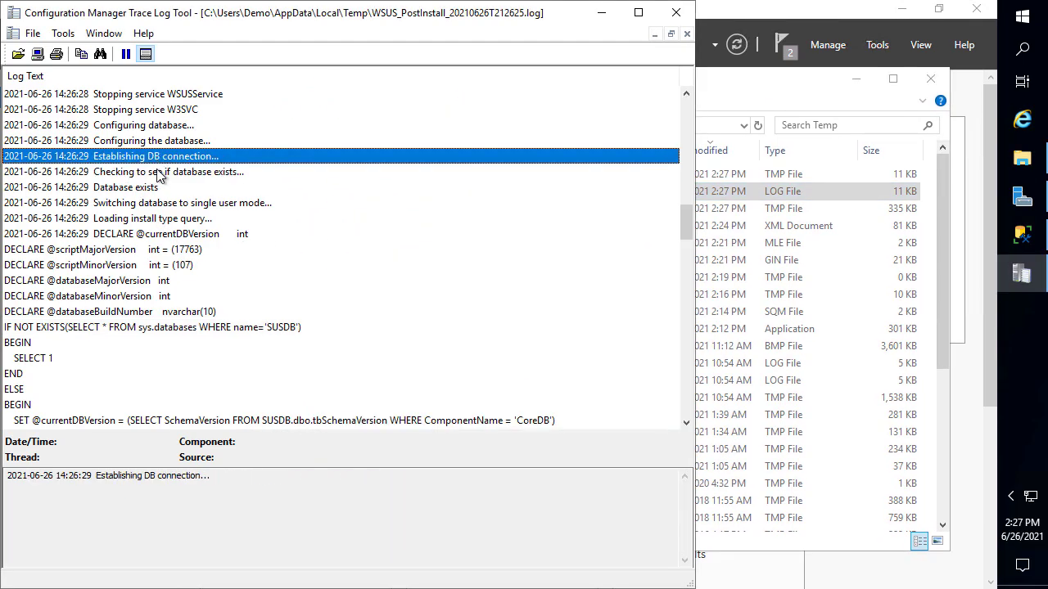
left_click(160, 188, "shift")
scroll(160, 171, "up", 1)
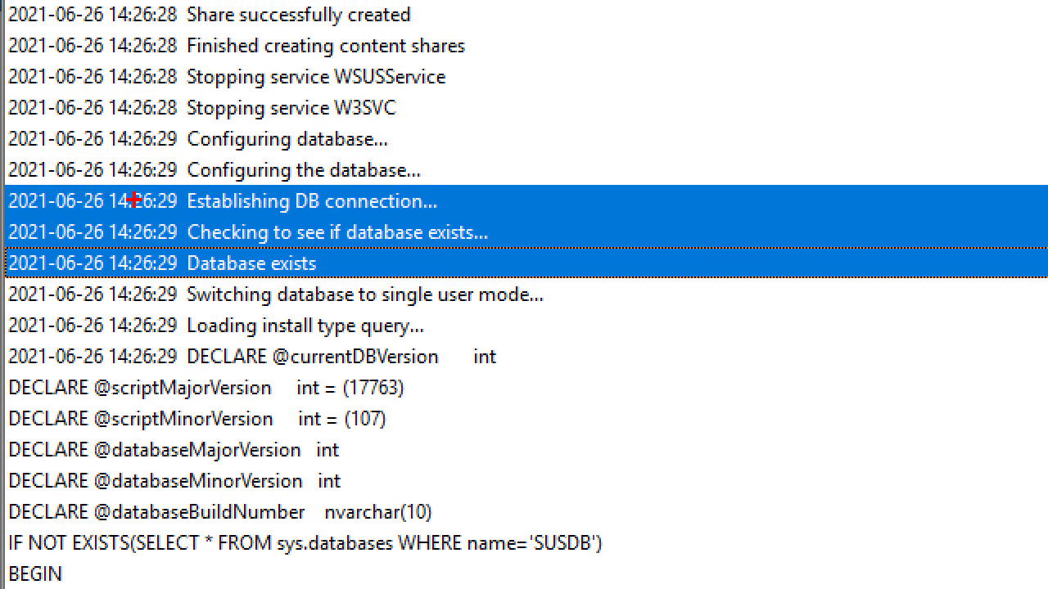
mouse_move(168, 176)
left_mouse_down()
mouse_move(222, 205)
mouse_move(584, 298)
mouse_move(609, 285)
left_mouse_up()
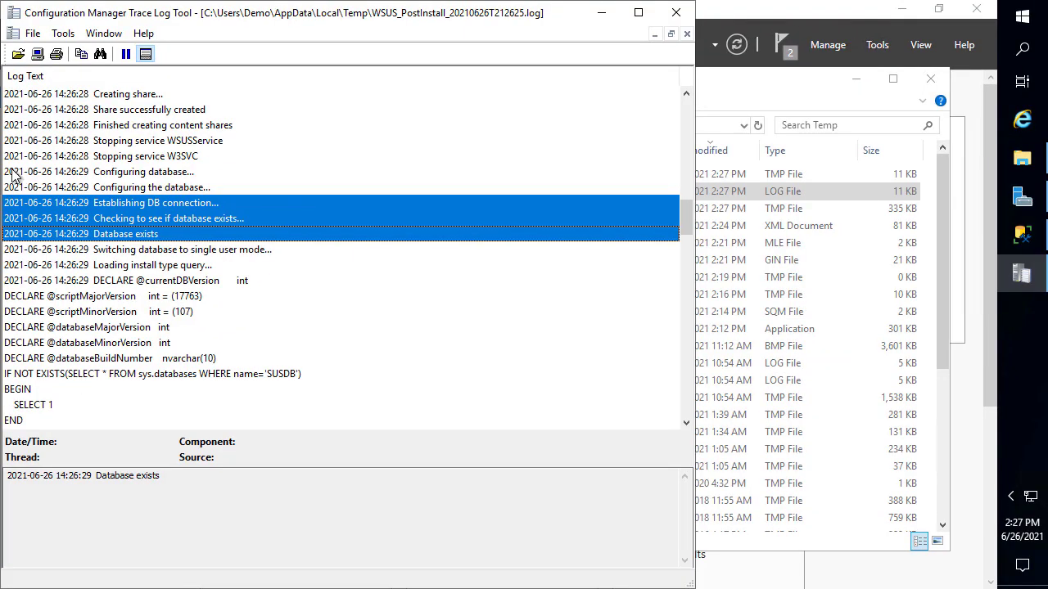
scroll(111, 302, "down", 14)
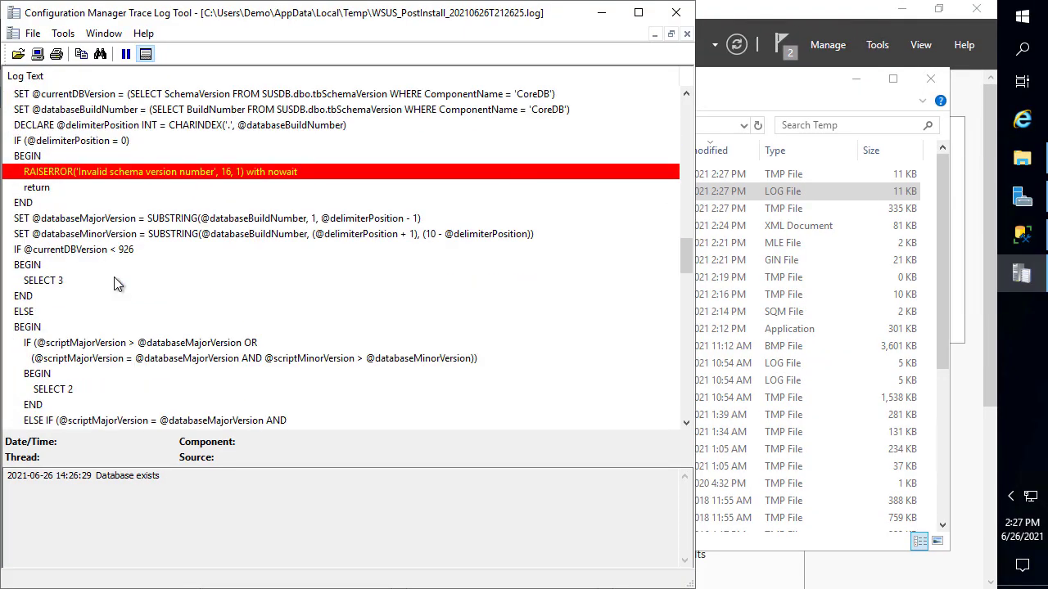
left_click(128, 314)
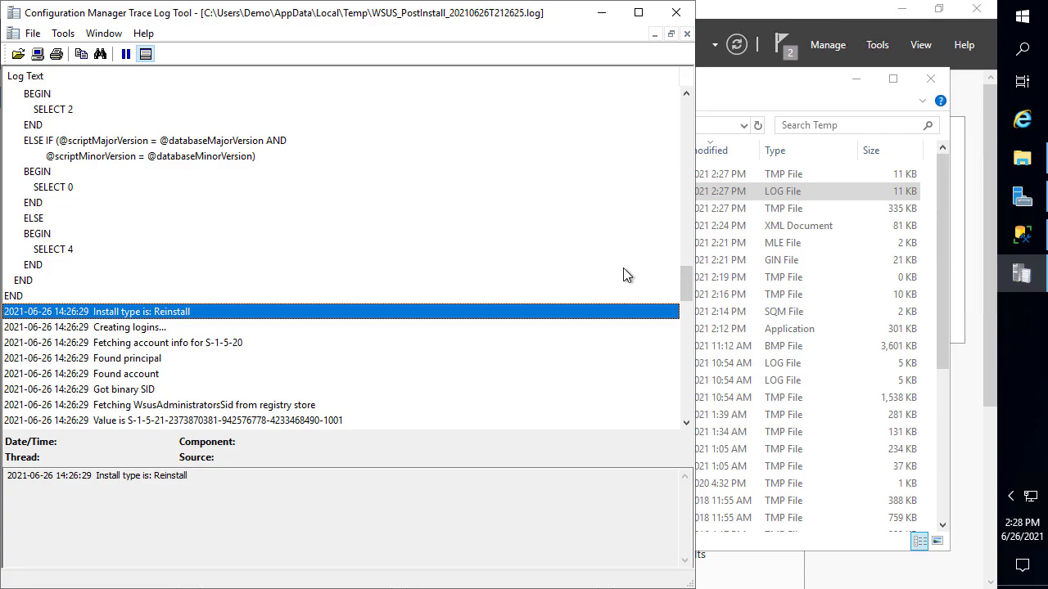
left_click_drag(686, 282, 713, 409)
Close the log and launch the Windows Server Update Services console as administrator
left_click(676, 12)
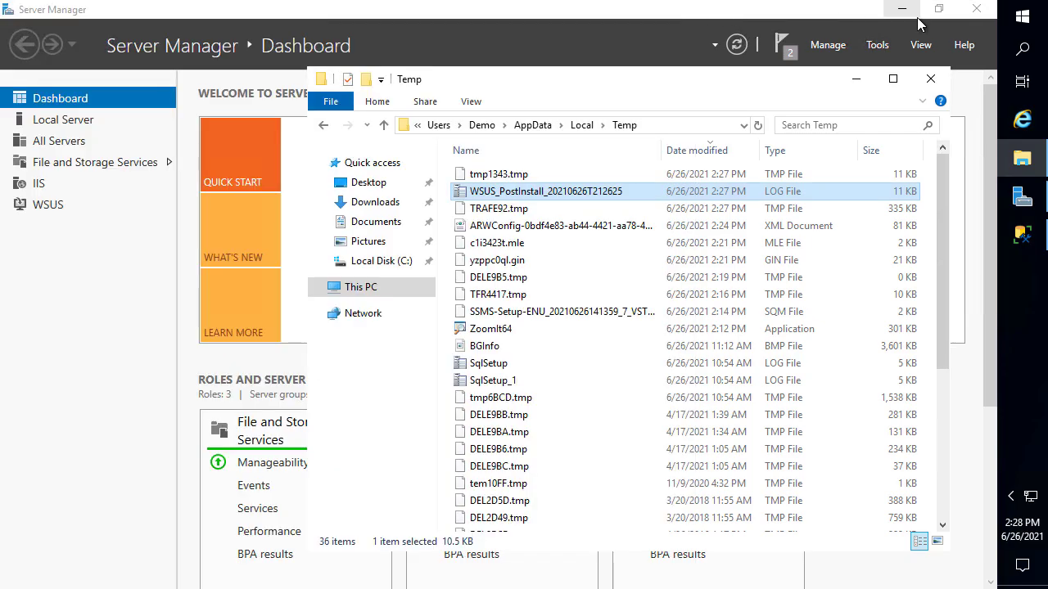
left_click(1023, 20)
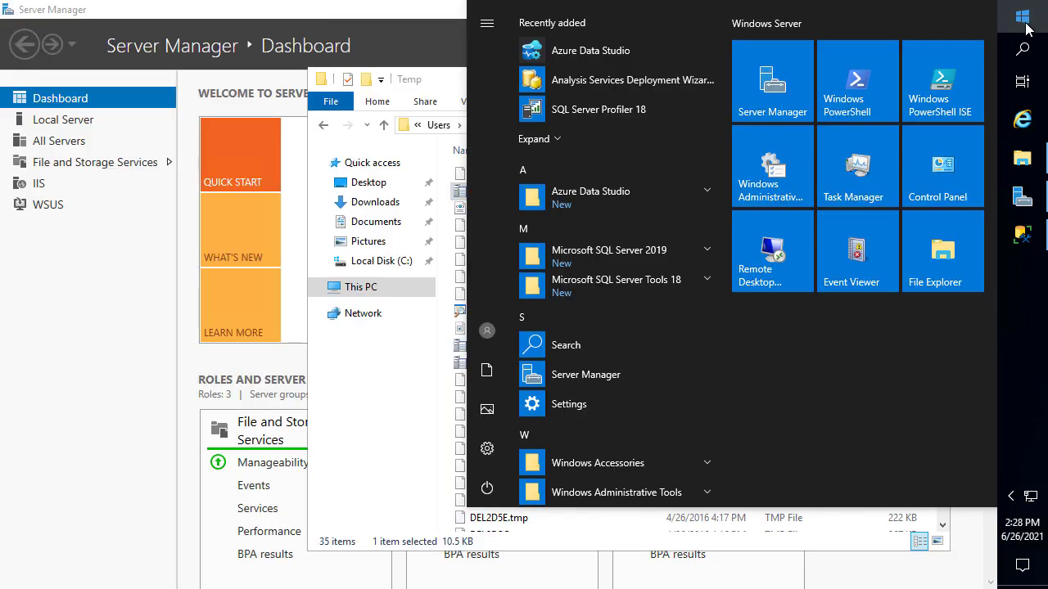
type("wsus")
key("Return")
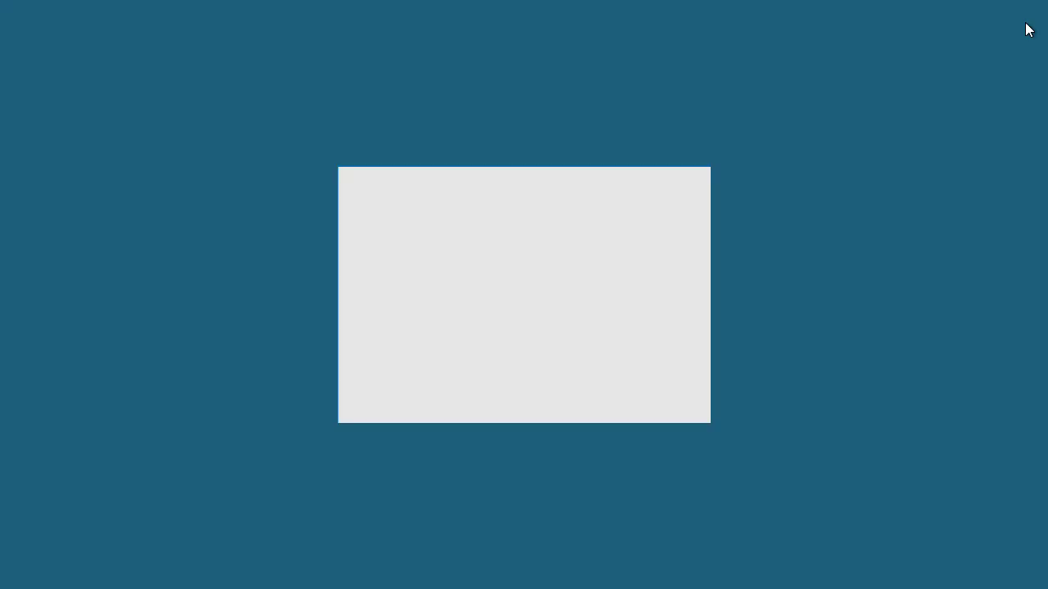
left_click(486, 382)
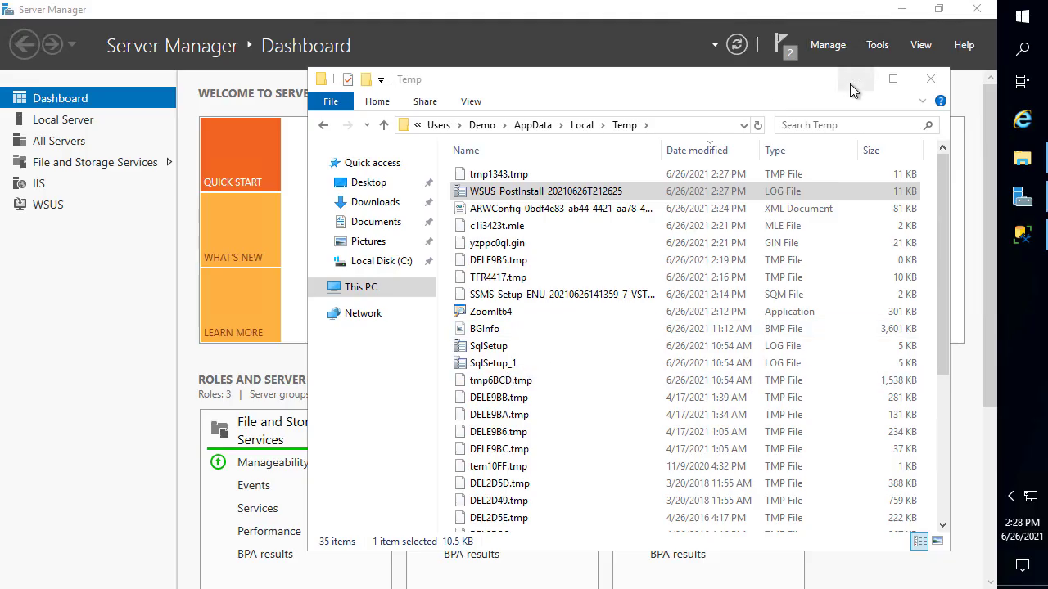
Clear other windows away, expand SITESYSTEM in Update Services and open All Updates
left_click(857, 82)
left_click(900, 10)
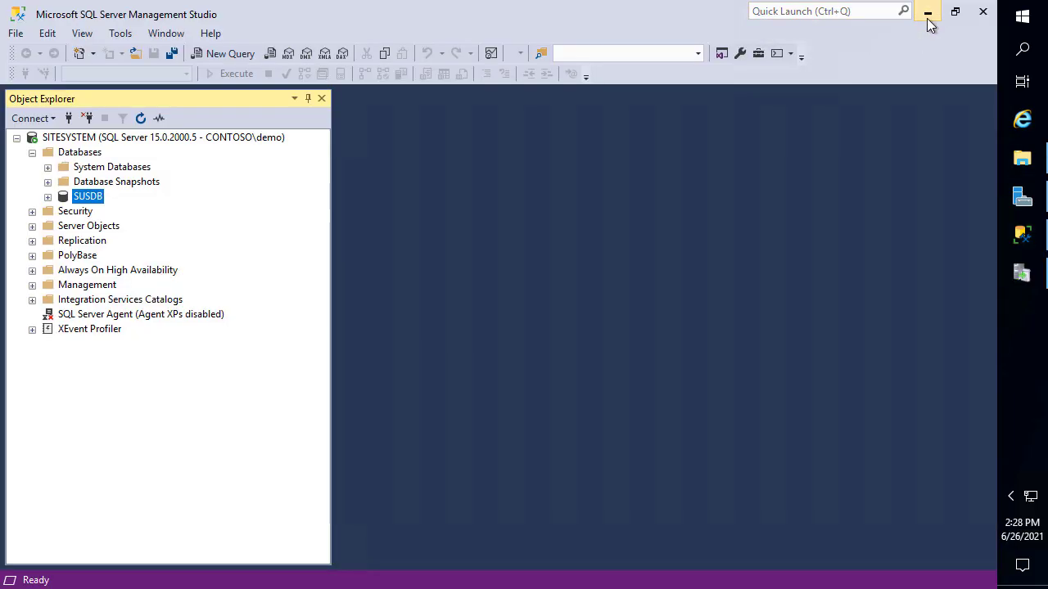
left_click(927, 14)
left_click_drag(754, 23, 665, 24)
double_click(87, 101)
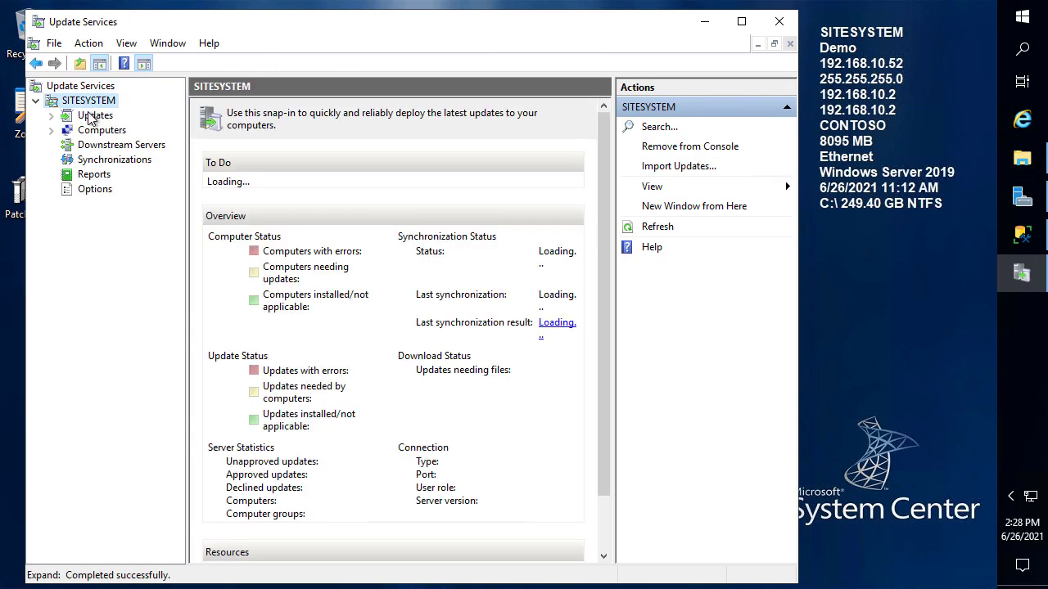
left_click(90, 115)
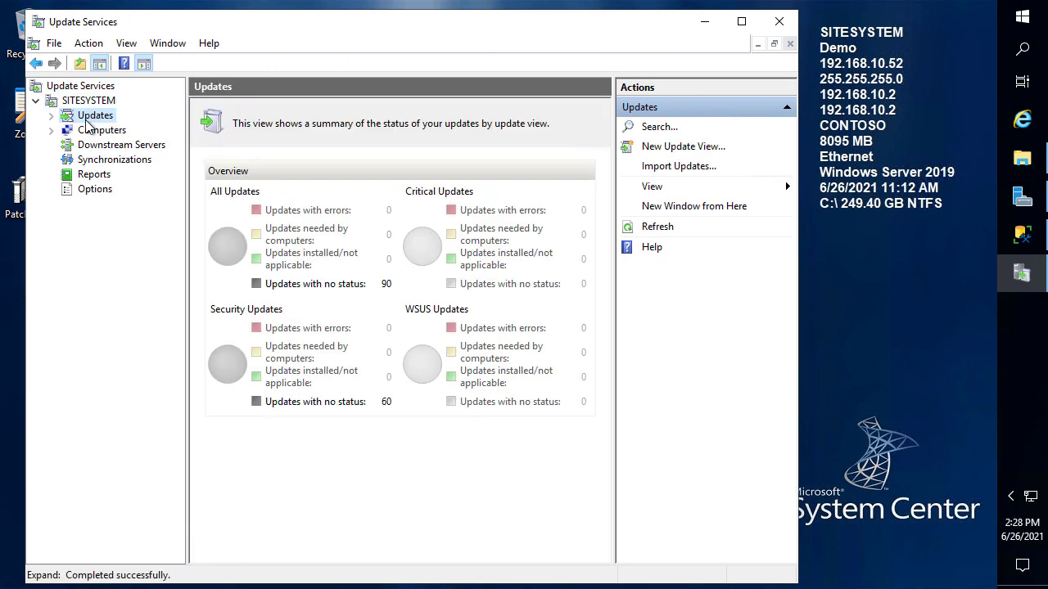
double_click(82, 118)
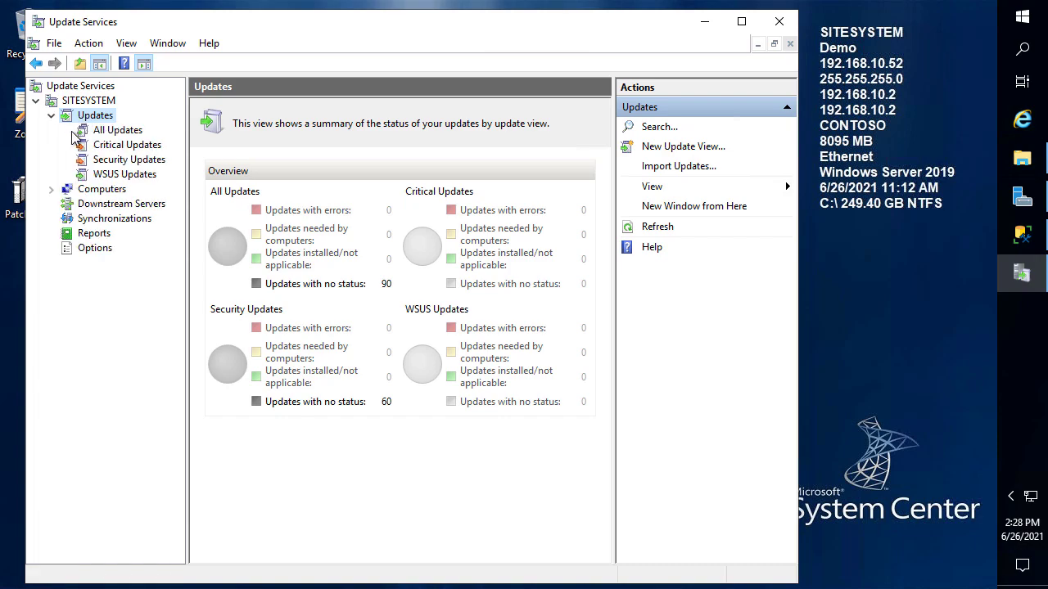
left_click(113, 131)
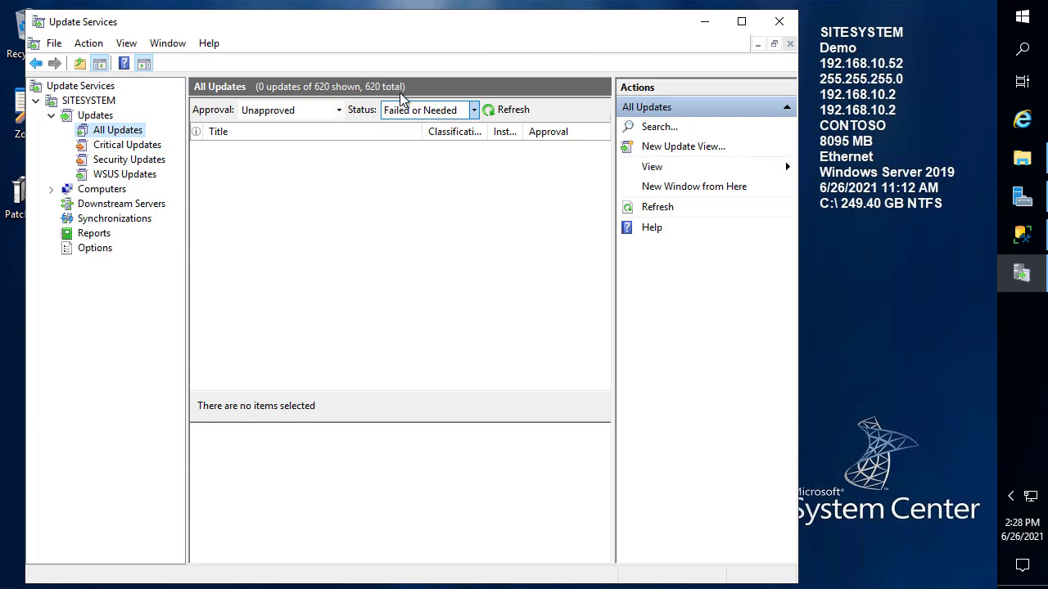
Filter All Updates to approval 'Any except declined' and status 'Any', then refresh
left_click_drag(245, 71, 416, 100)
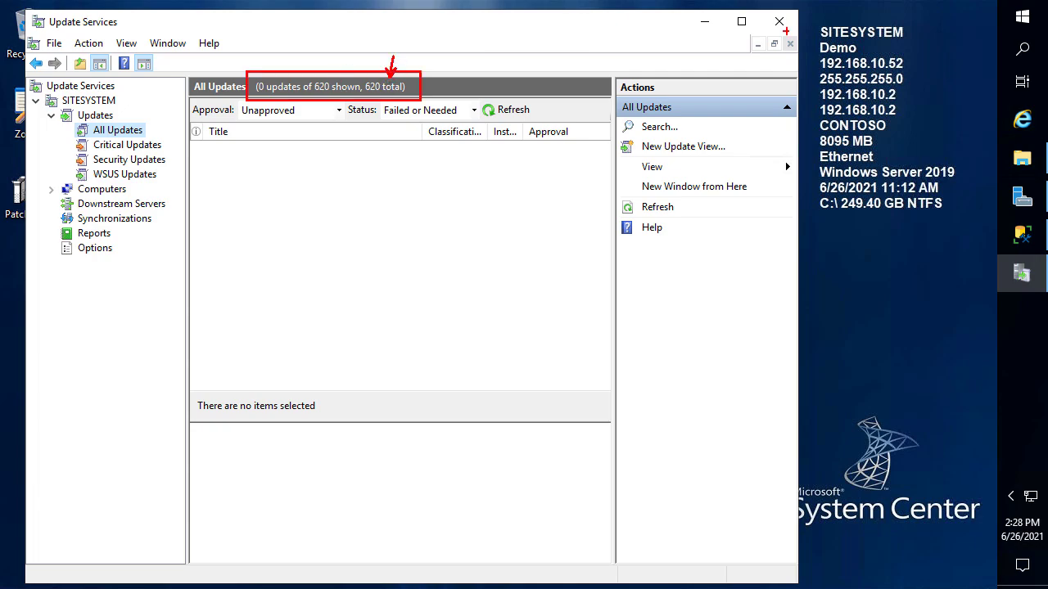
left_click_drag(817, 17, 920, 43)
key("Escape")
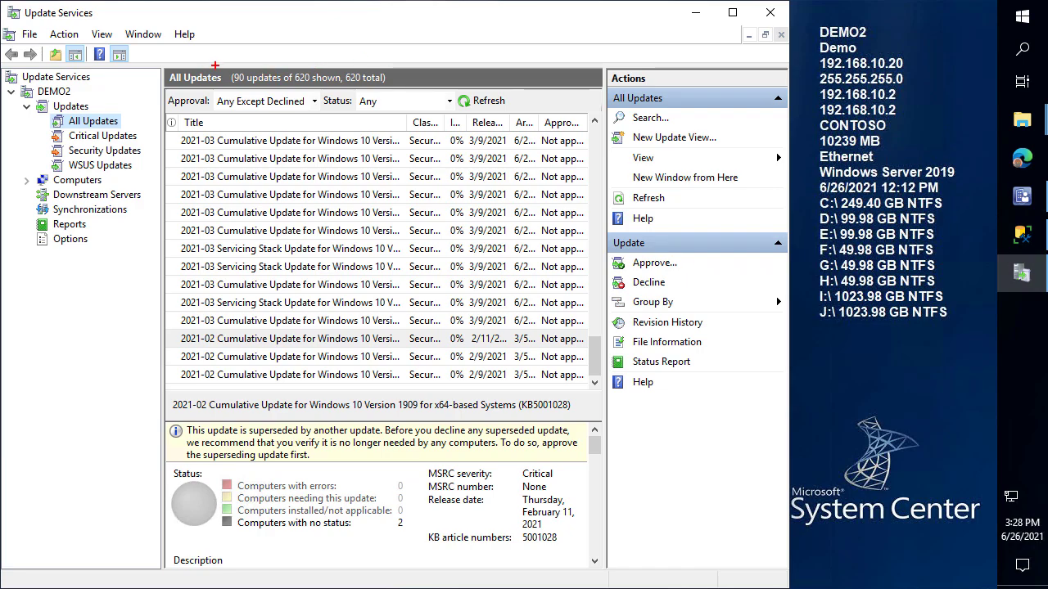
left_click_drag(216, 66, 402, 93)
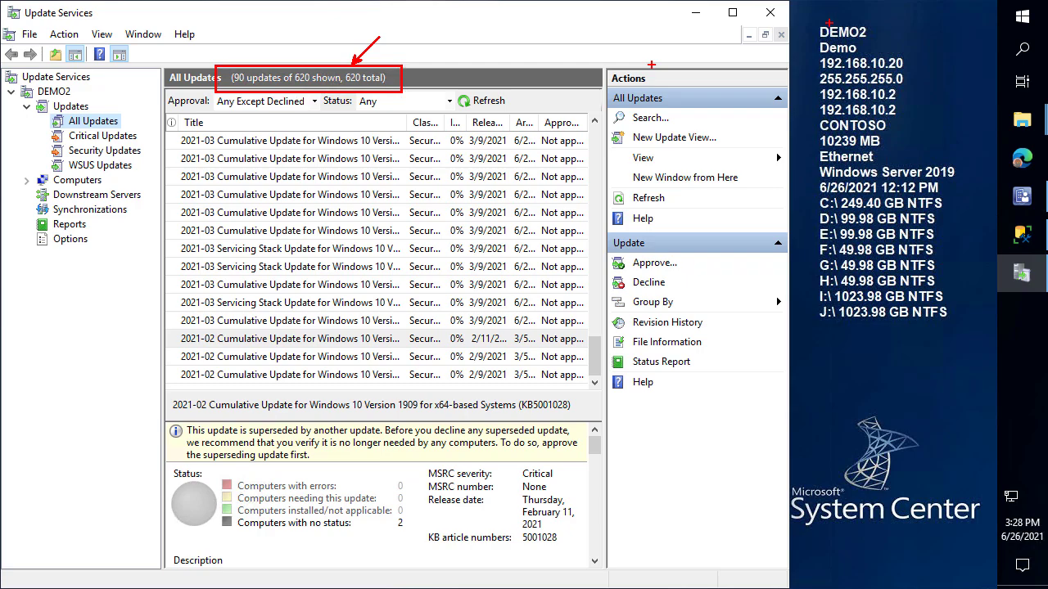
key("Escape")
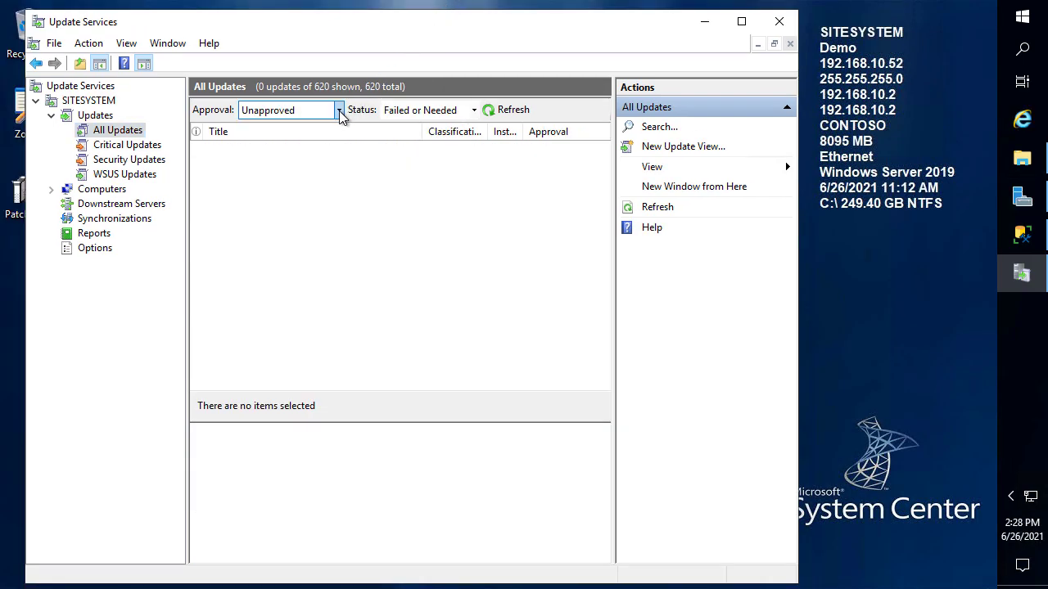
left_click(340, 111)
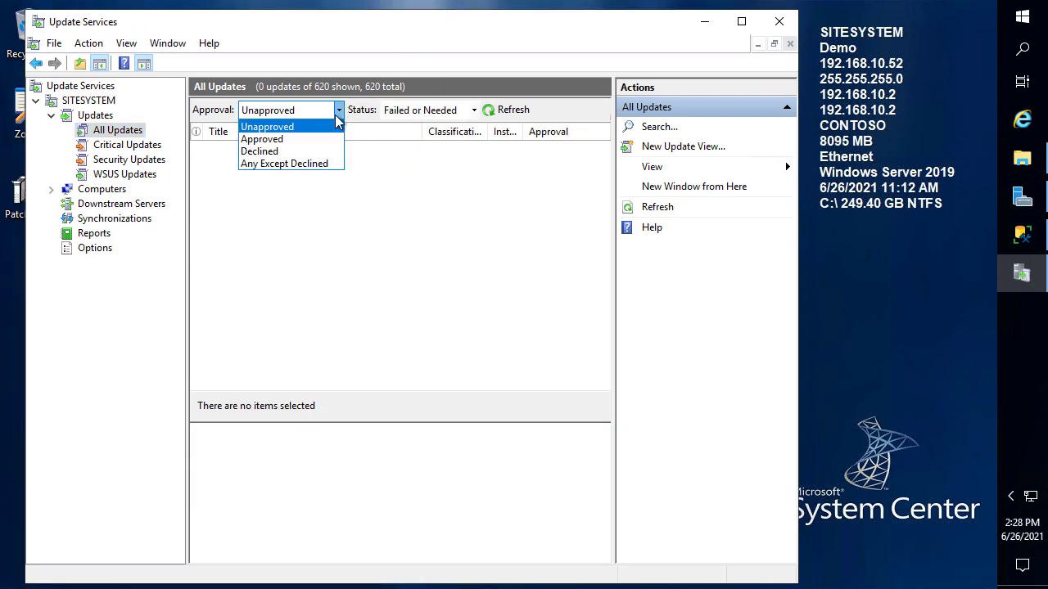
left_click(291, 164)
left_click(509, 112)
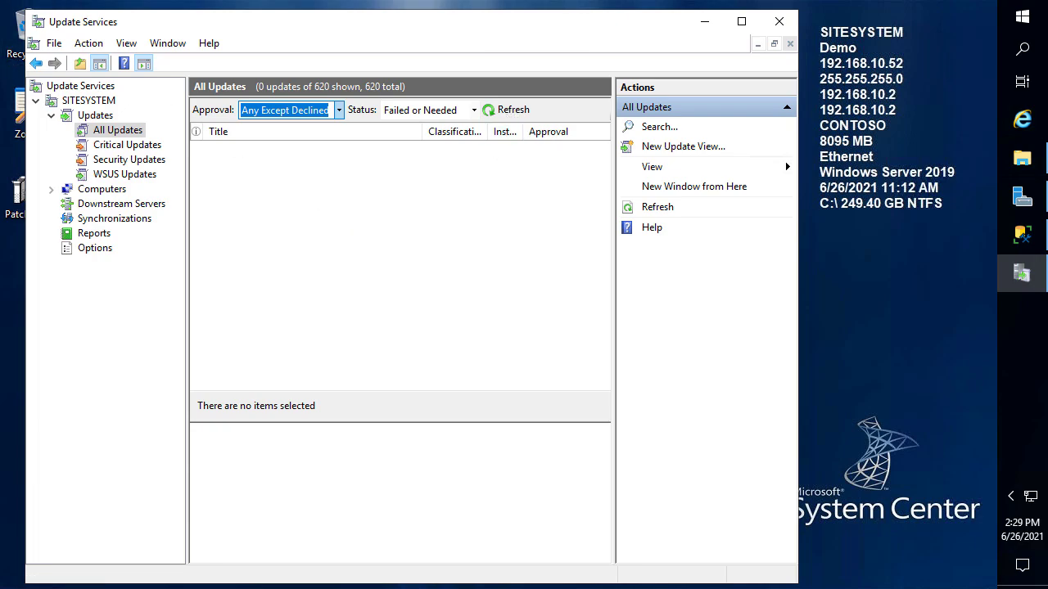
left_click(473, 110)
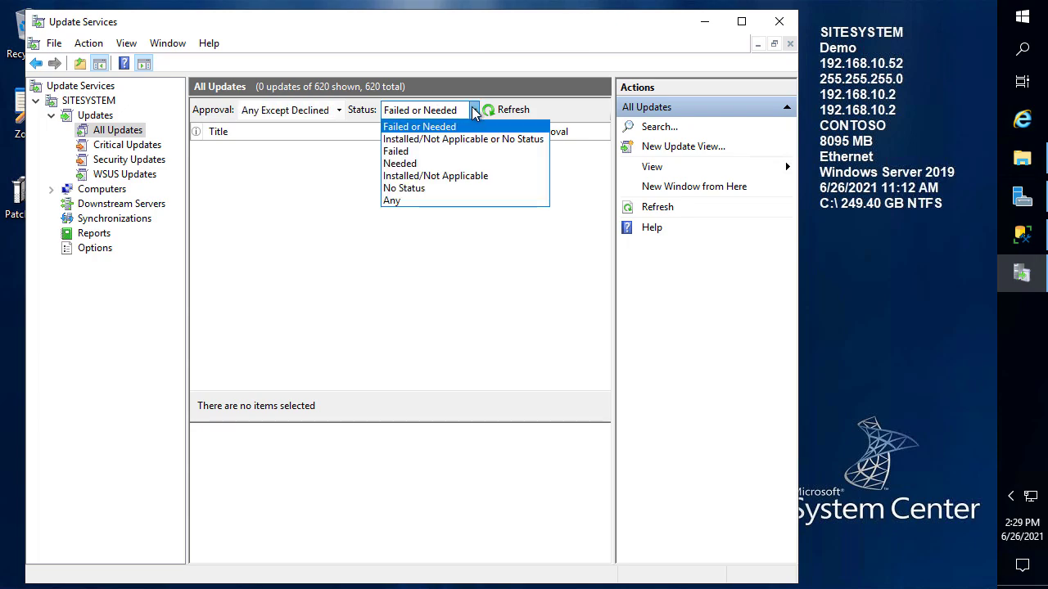
left_click(409, 200)
left_click(513, 110)
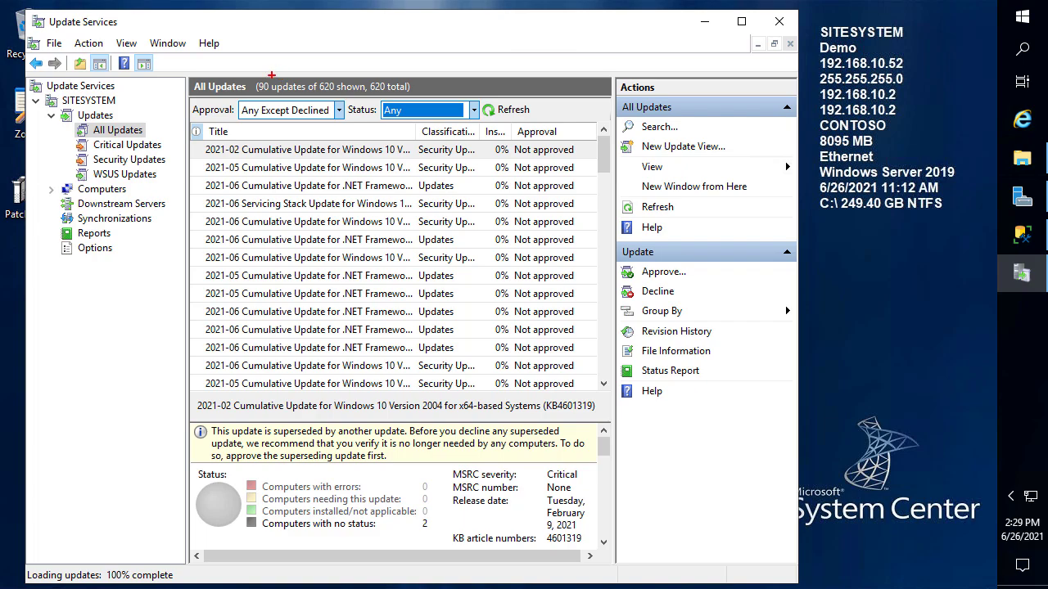
left_click_drag(271, 74, 322, 34)
key("Escape")
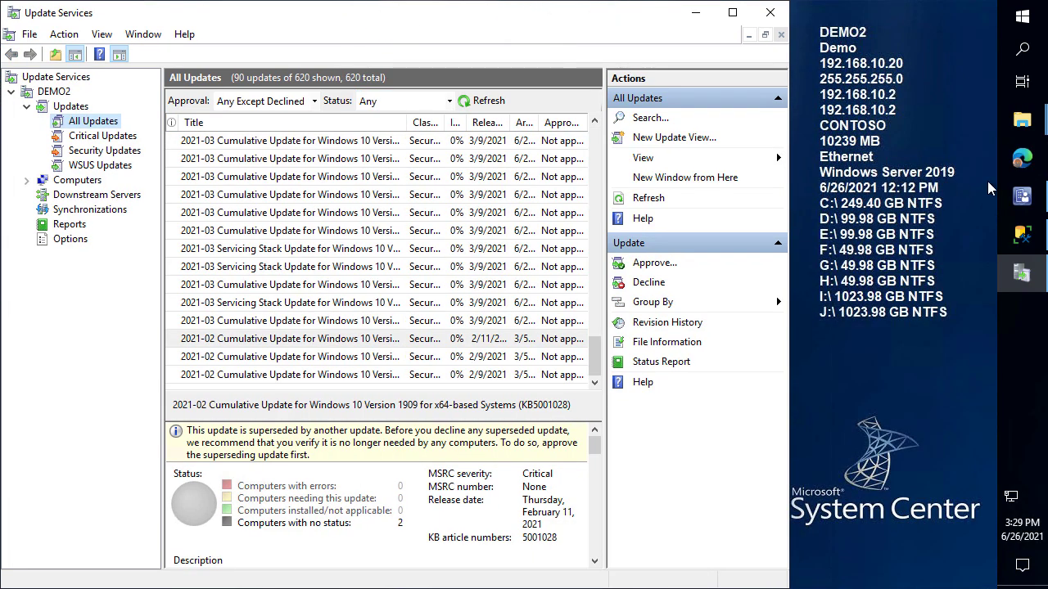
Widen the Name column, select the DEMO2 server, and start Create Site System Server
left_click(1021, 196)
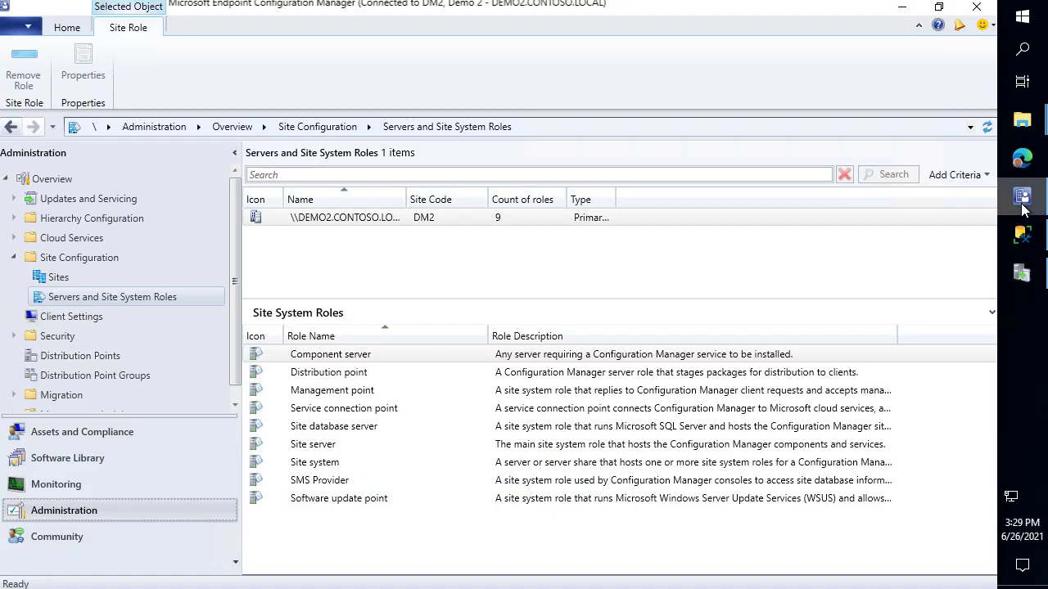
left_click_drag(406, 199, 438, 212)
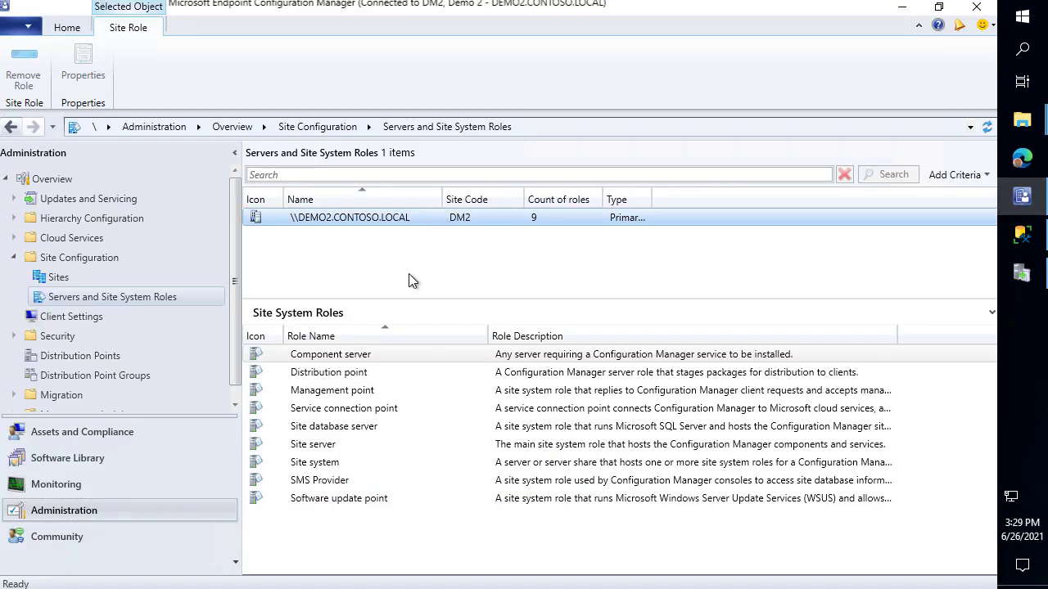
left_click(342, 499)
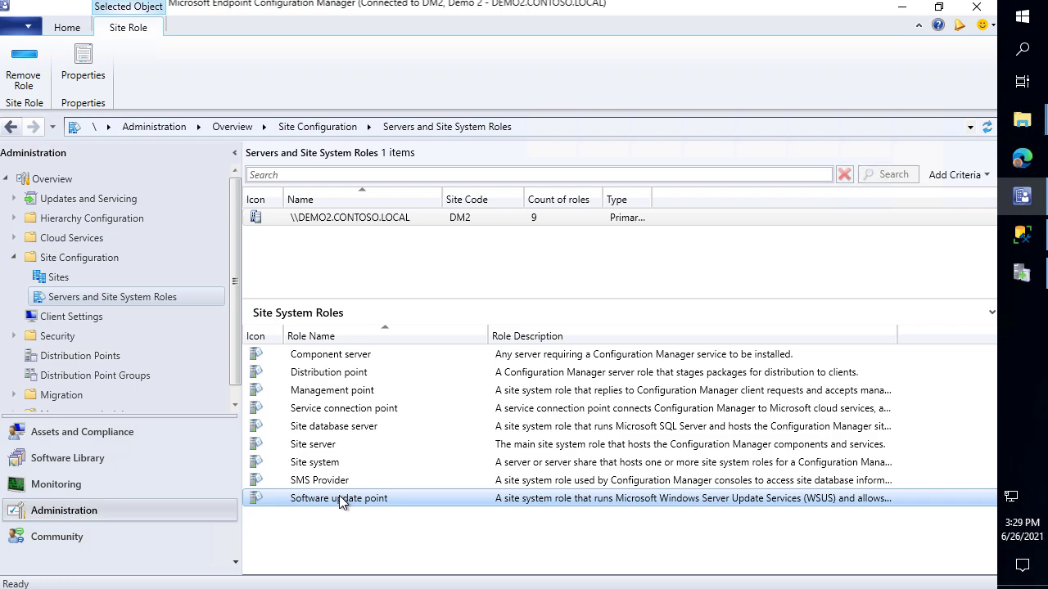
left_click(328, 218)
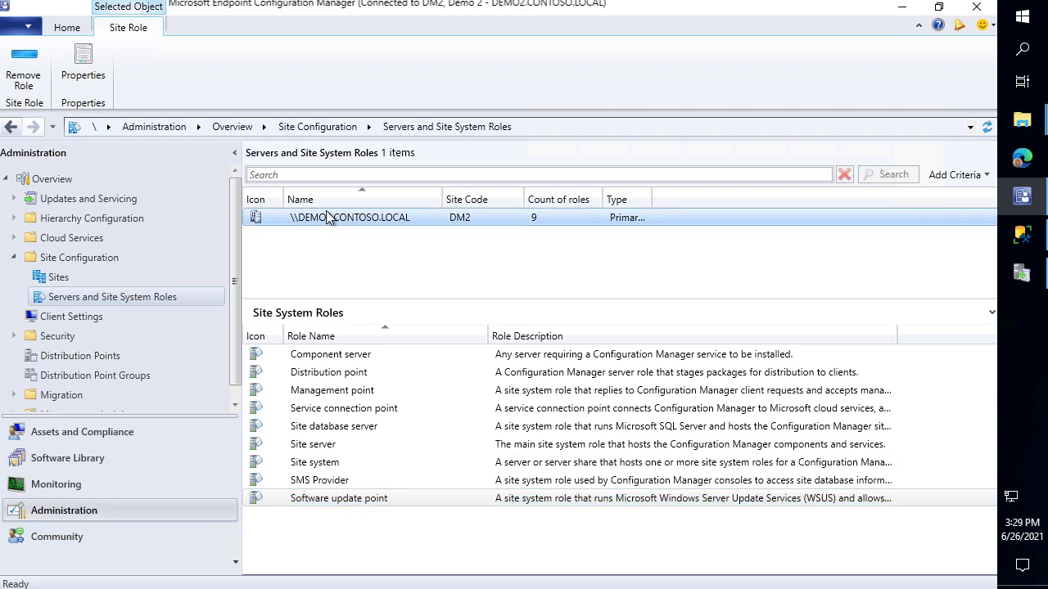
left_click(74, 29)
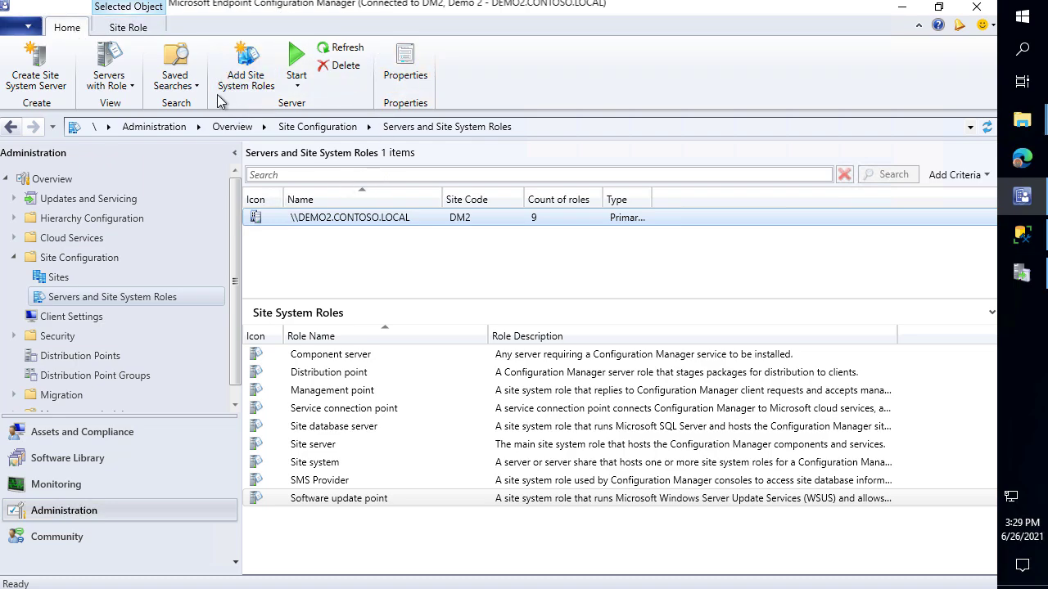
left_click(43, 65)
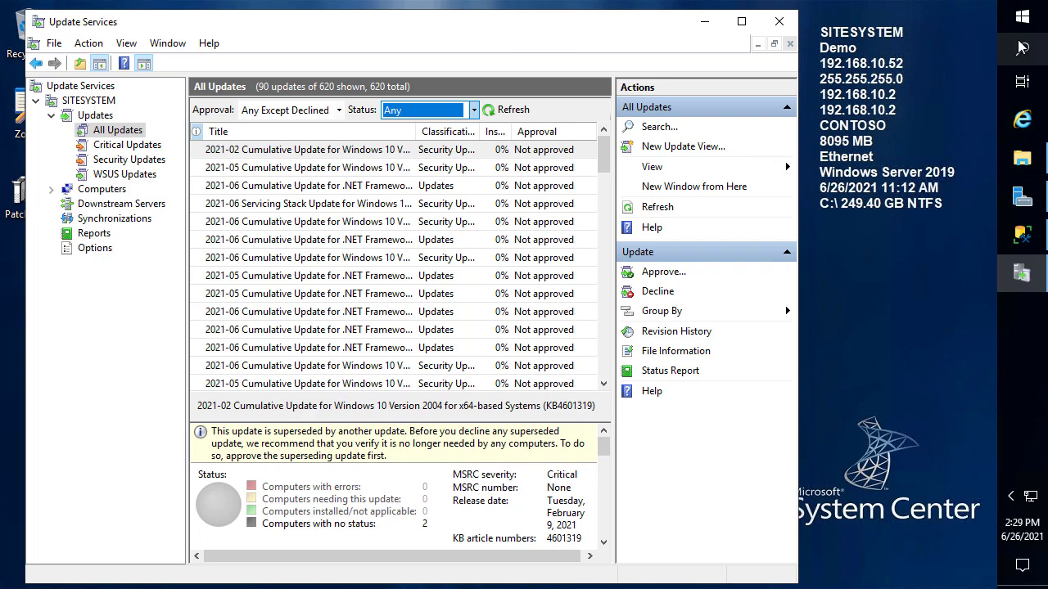
Launch Local Users and Groups and verify CONTOSO\DEMO2 is in the Administrators group
left_click(1023, 18)
type("local")
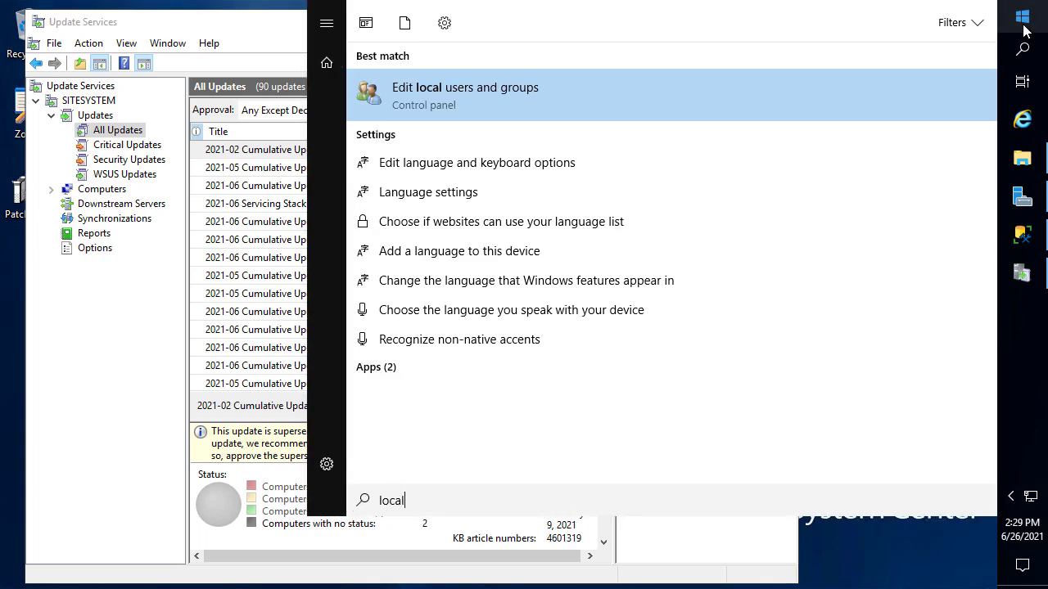
key("Return")
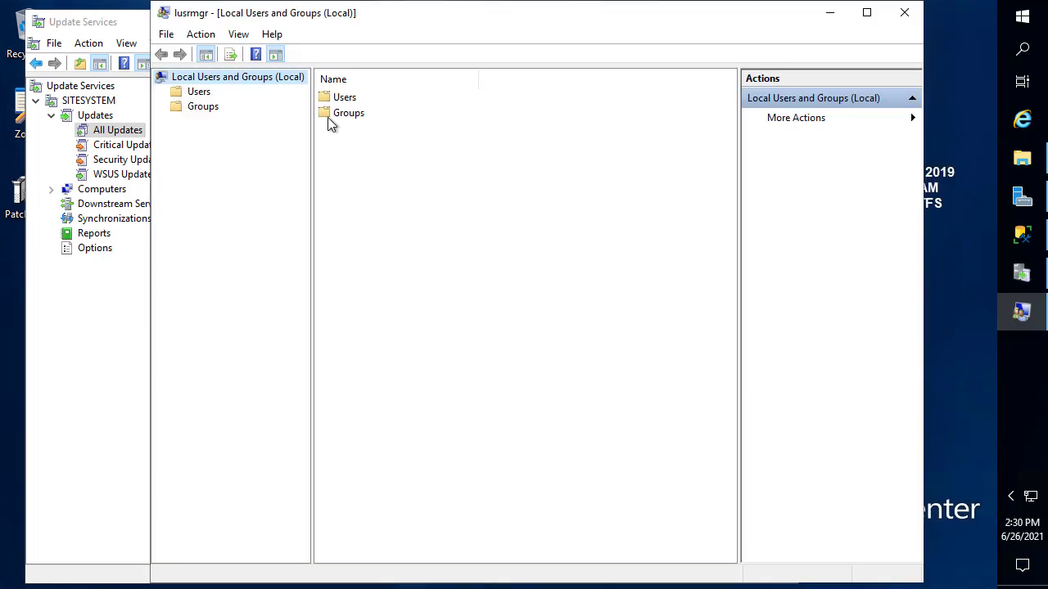
left_click(337, 114)
double_click(337, 116)
double_click(337, 115)
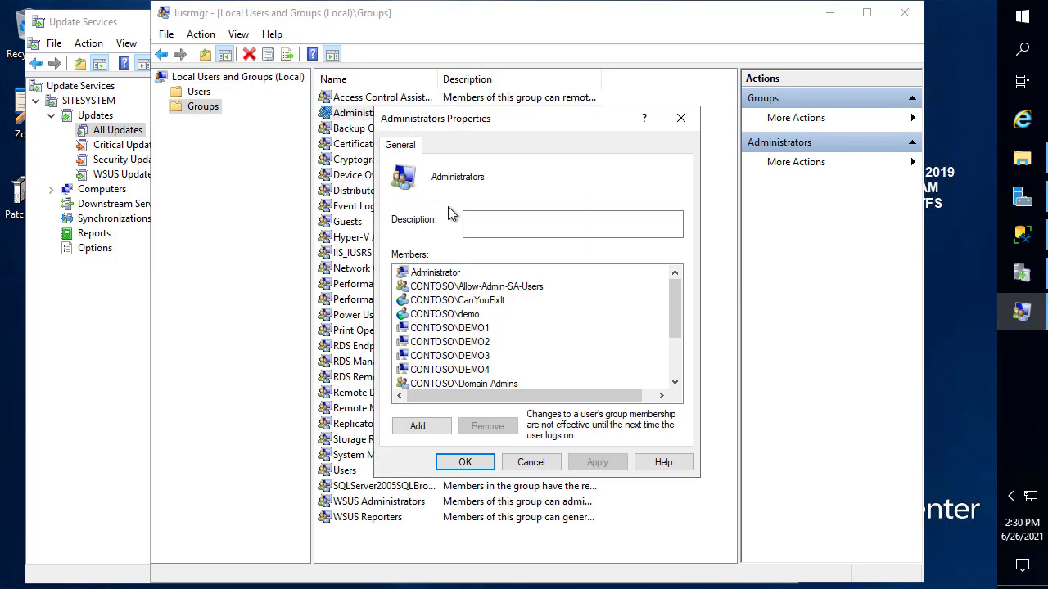
left_click(476, 344)
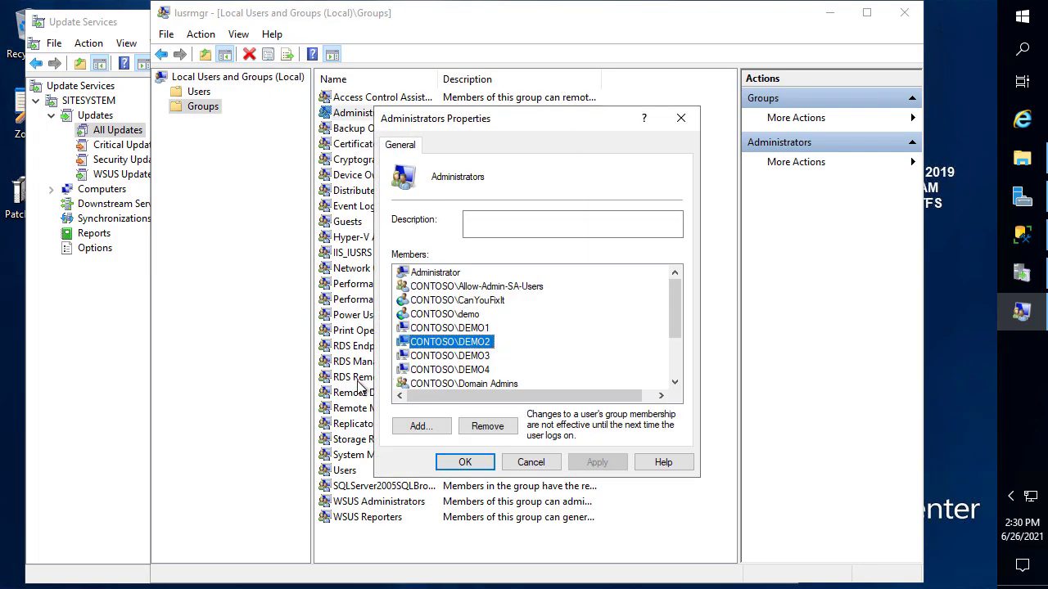
mouse_move(378, 331)
left_mouse_down()
mouse_move(479, 354)
mouse_move(525, 351)
left_mouse_up()
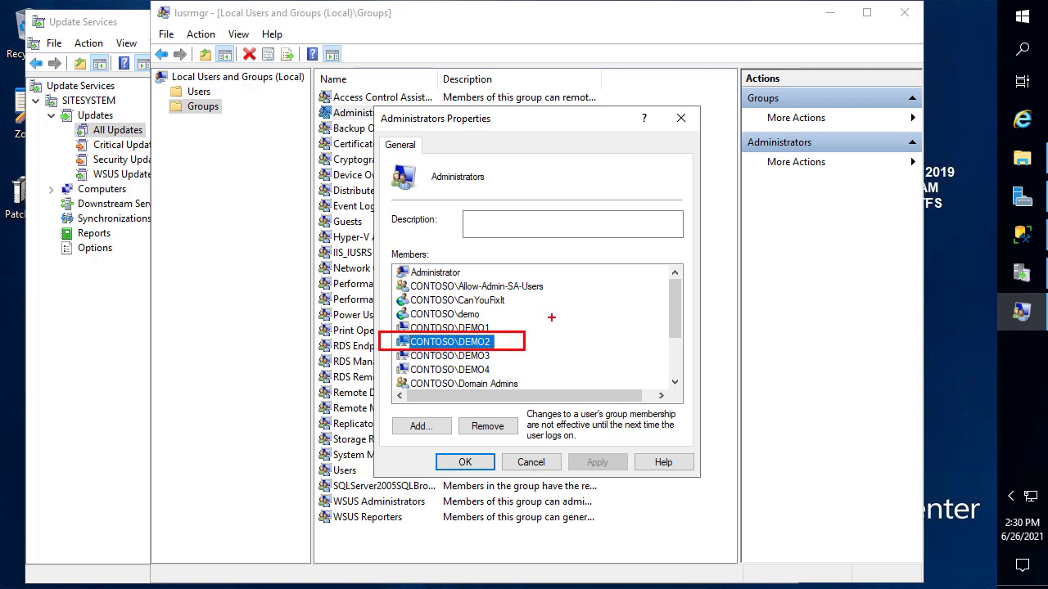
key("Escape")
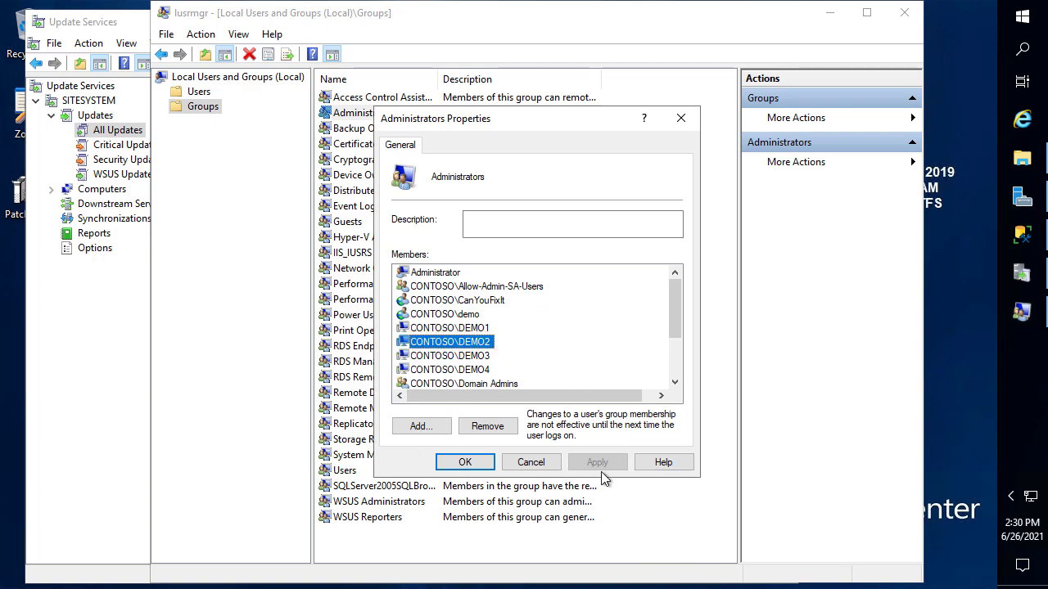
left_click(532, 462)
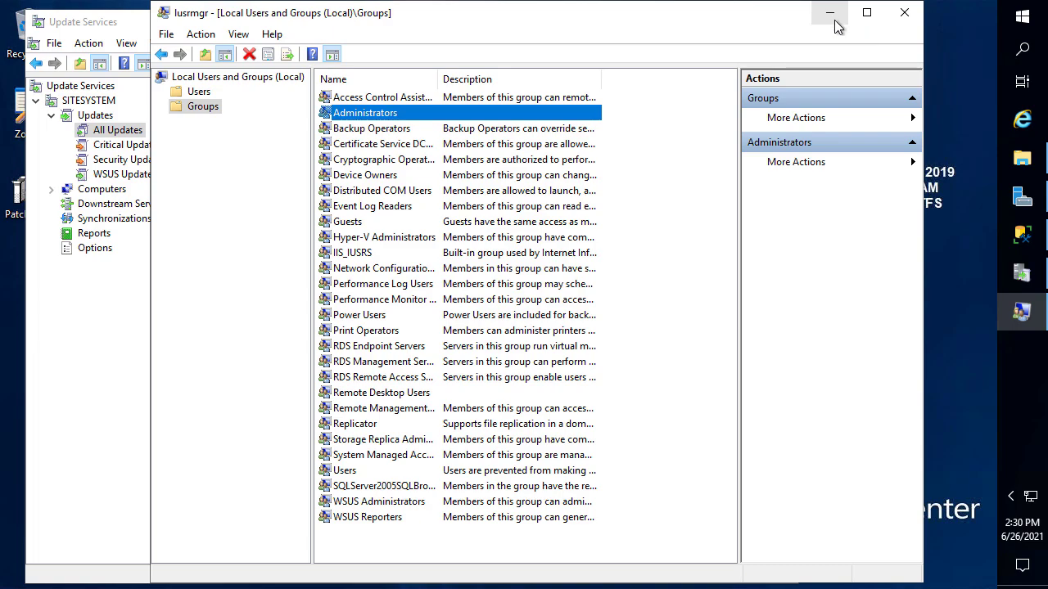
left_click(829, 13)
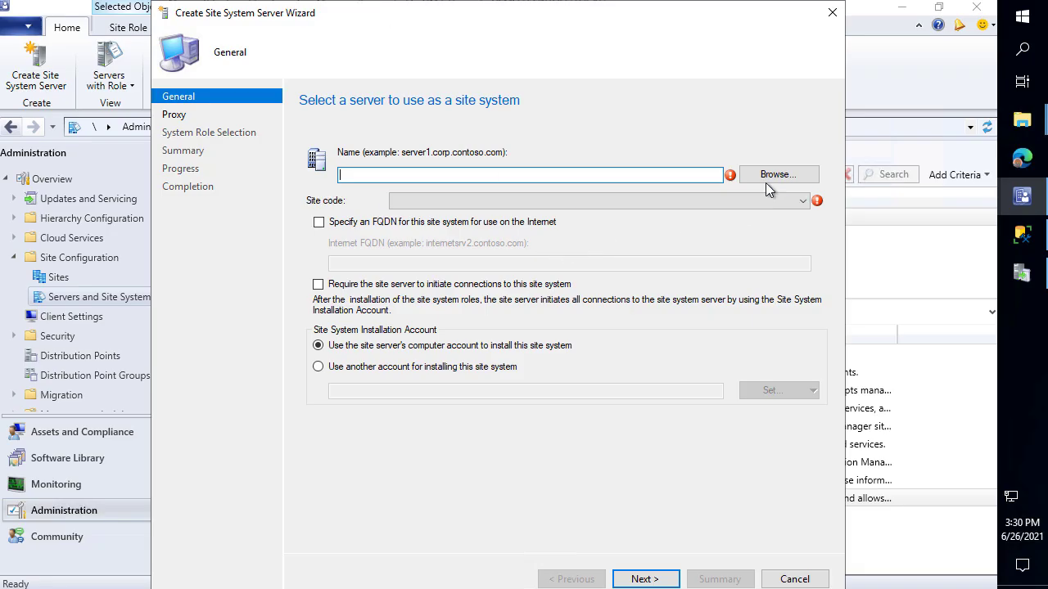
Choose sitesystem.CONTOSO.LOCAL as the server and assign it to site DM2 - Demo 2
left_click(766, 181)
type("sitesyst")
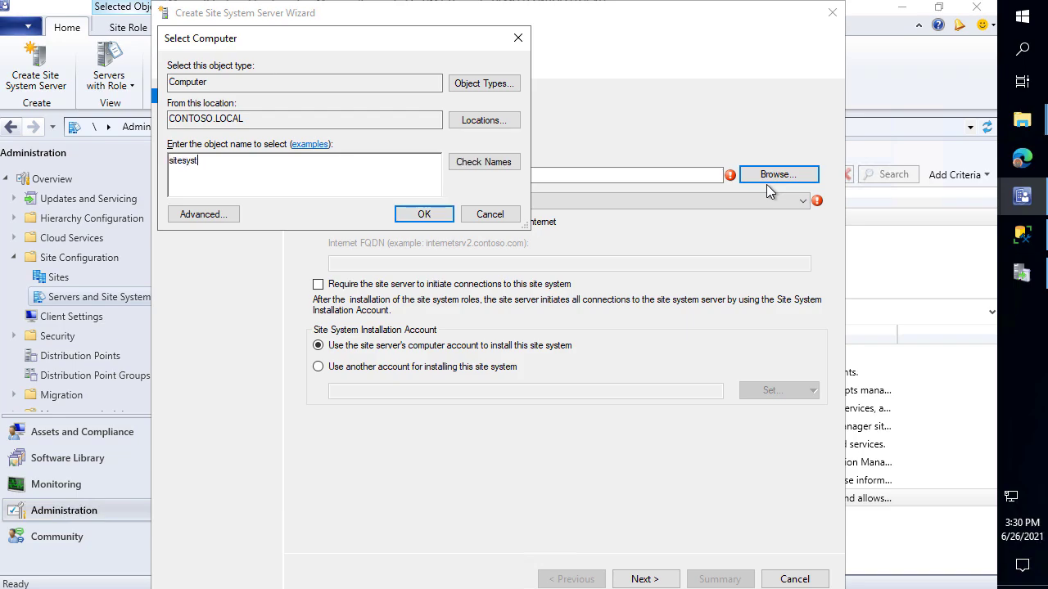
key("Return")
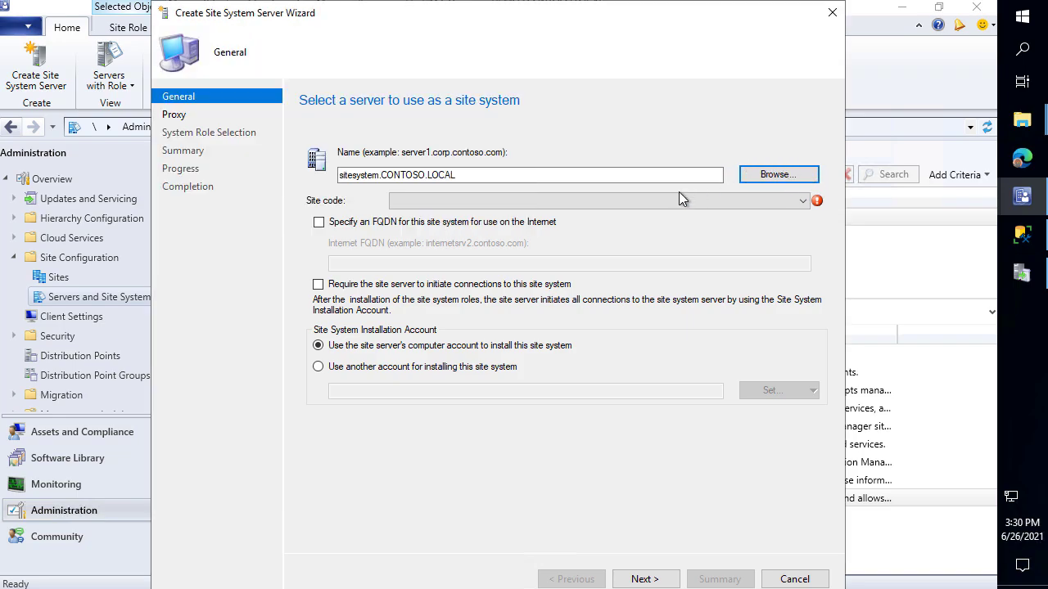
left_click(613, 202)
left_click(471, 217)
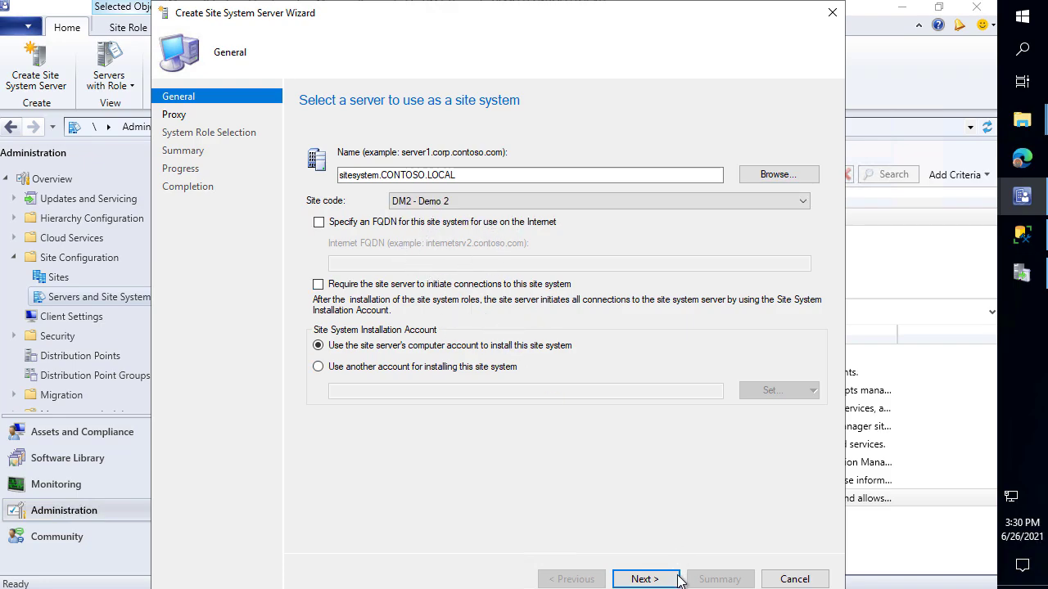
left_click(644, 578)
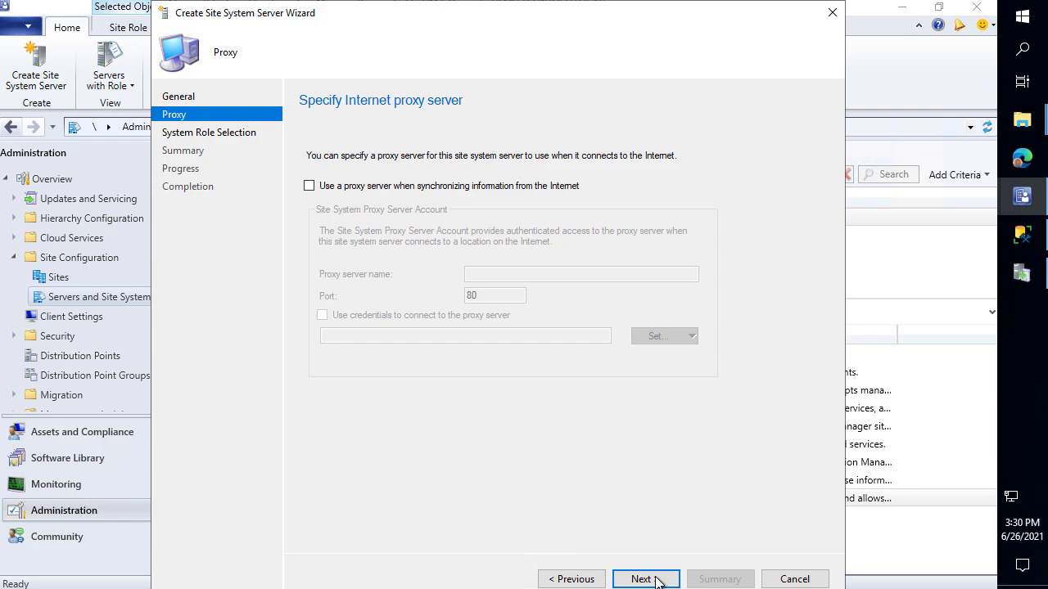
left_click(655, 579)
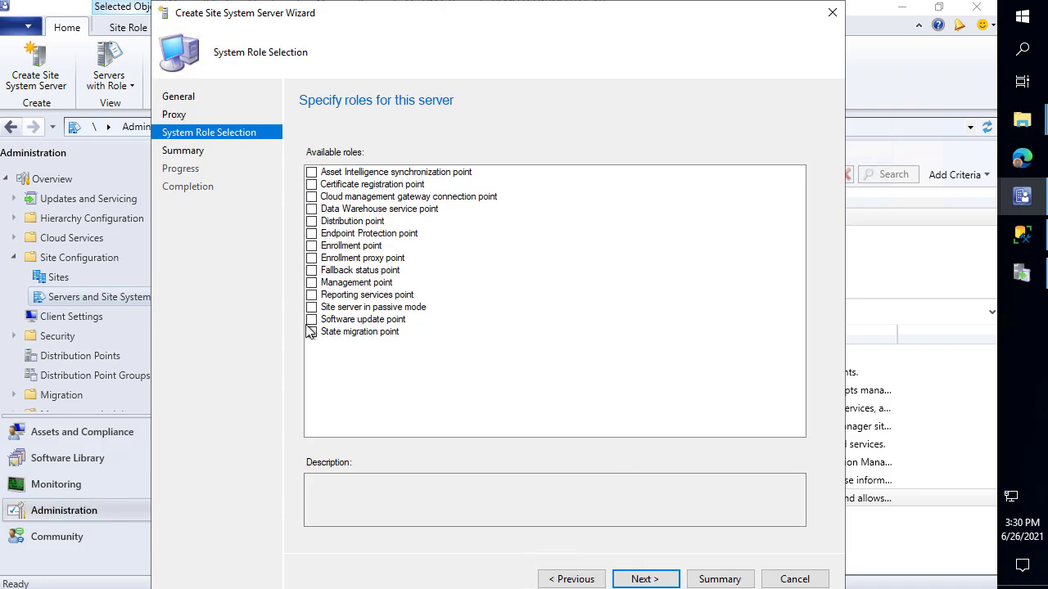
Add the Software update point role with ports 8530/8531 and complete the wizard
left_click(311, 320)
left_click(664, 580)
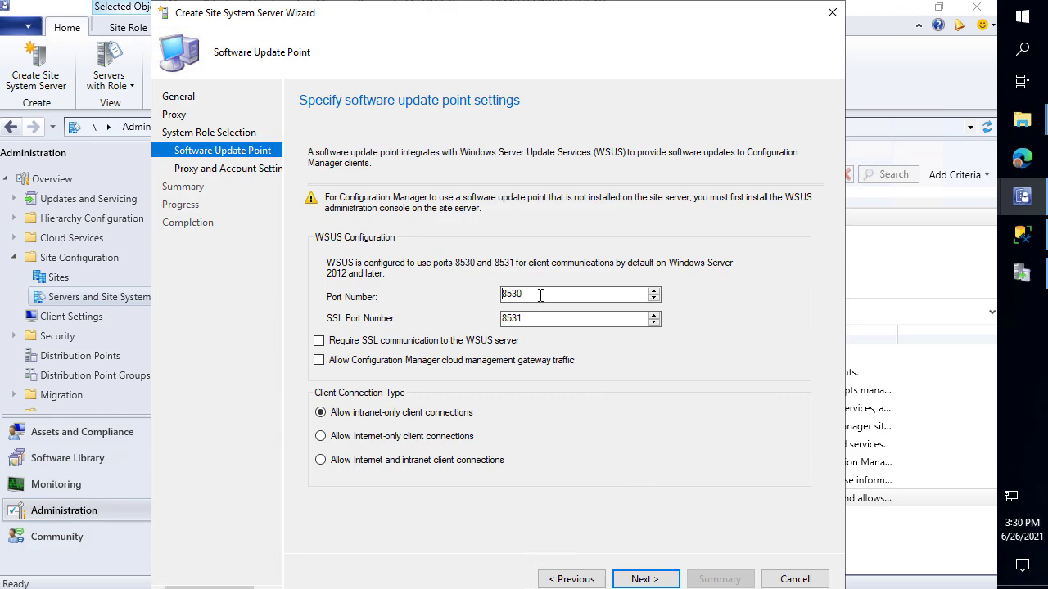
key("Tab")
left_click(659, 580)
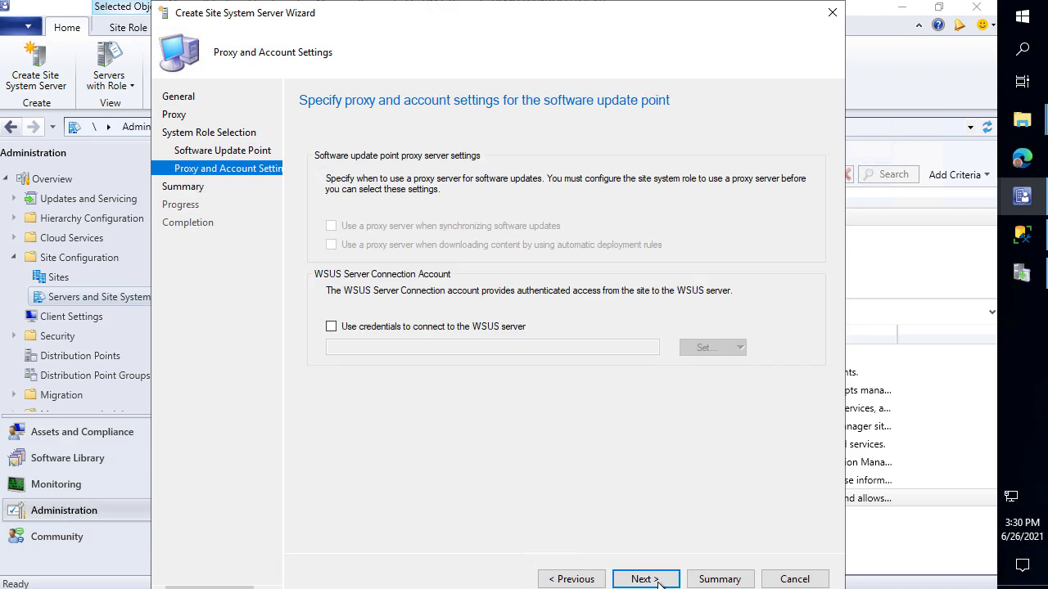
left_click(660, 580)
left_click(659, 579)
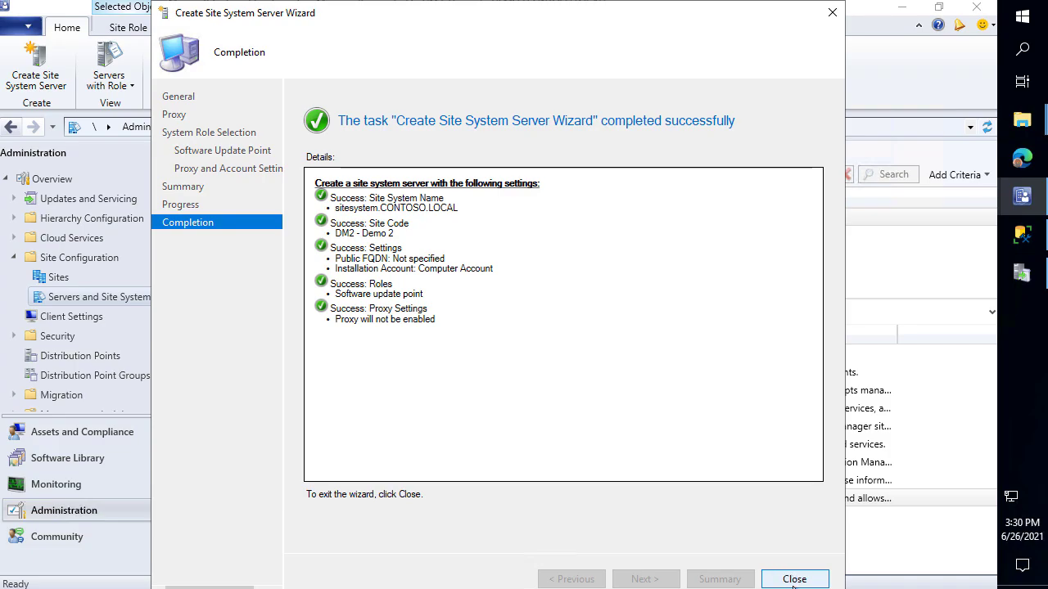
left_click(793, 579)
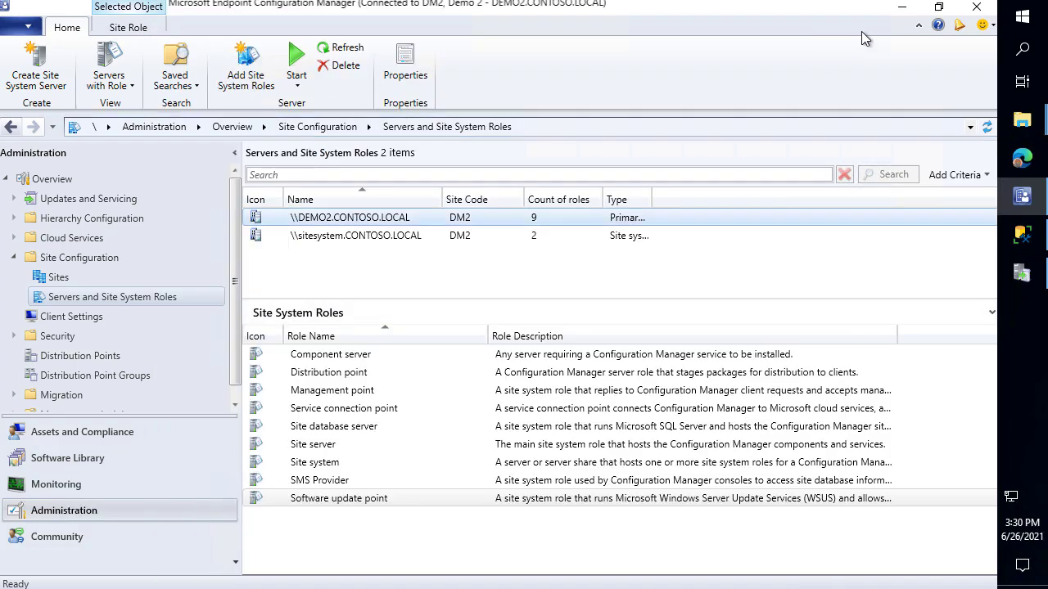
Open sitecomp.log from the Site Server - Logs folder in CMTrace, maximized
left_click(901, 8)
left_click(695, 12)
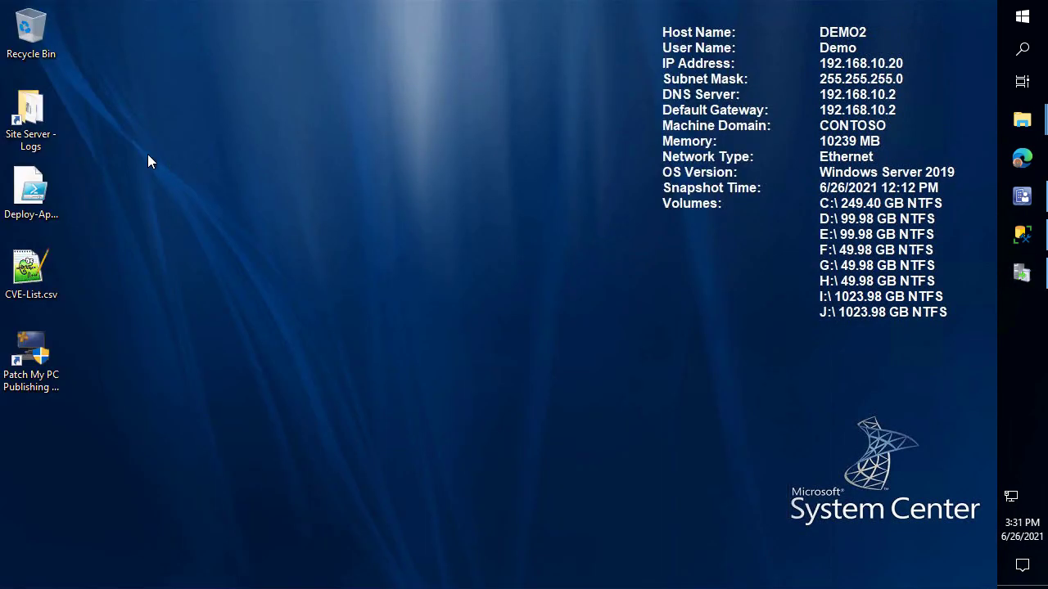
double_click(41, 111)
left_click(538, 360)
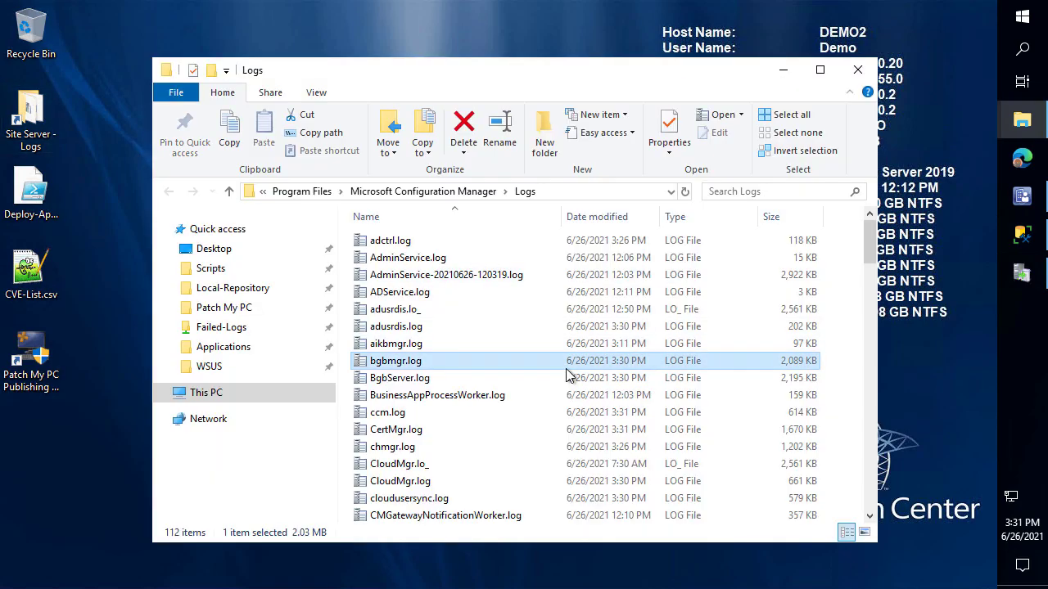
type("site")
key("Return")
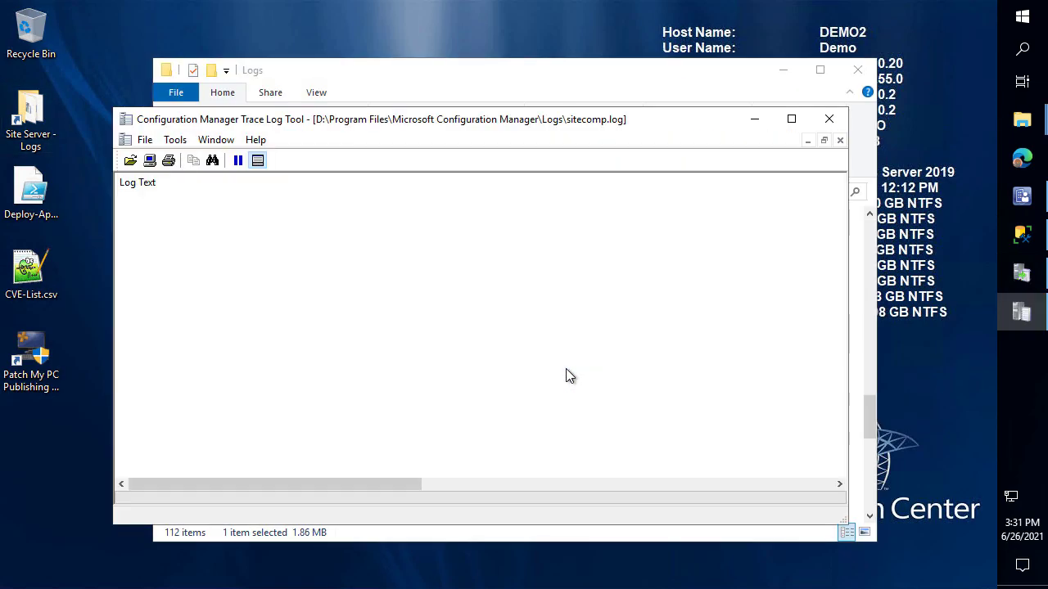
double_click(690, 127)
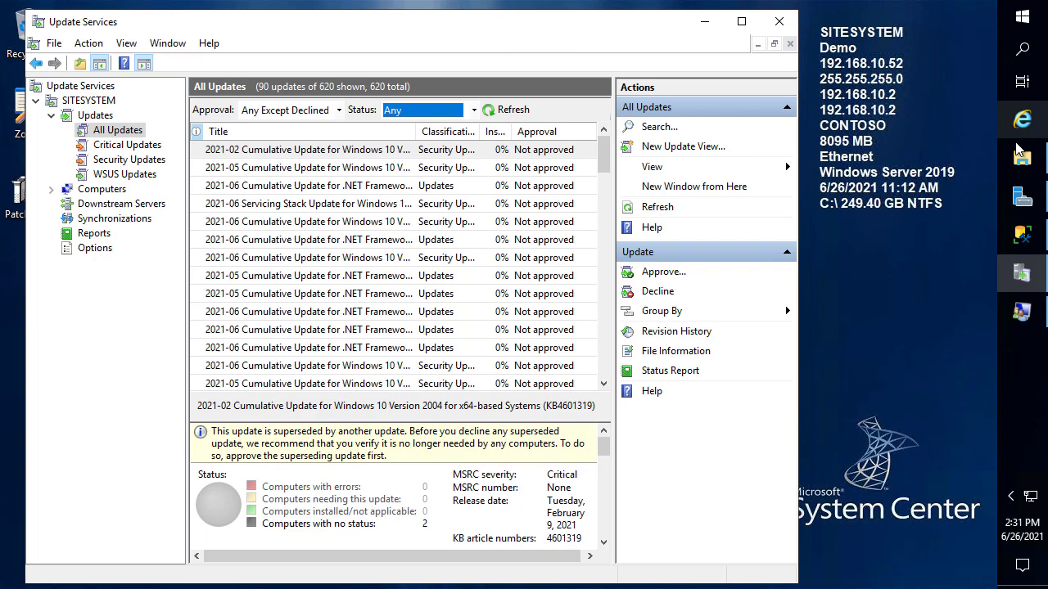
Browse to C:\SMS, grant permanent access to it, and review its contents
left_click(1019, 152)
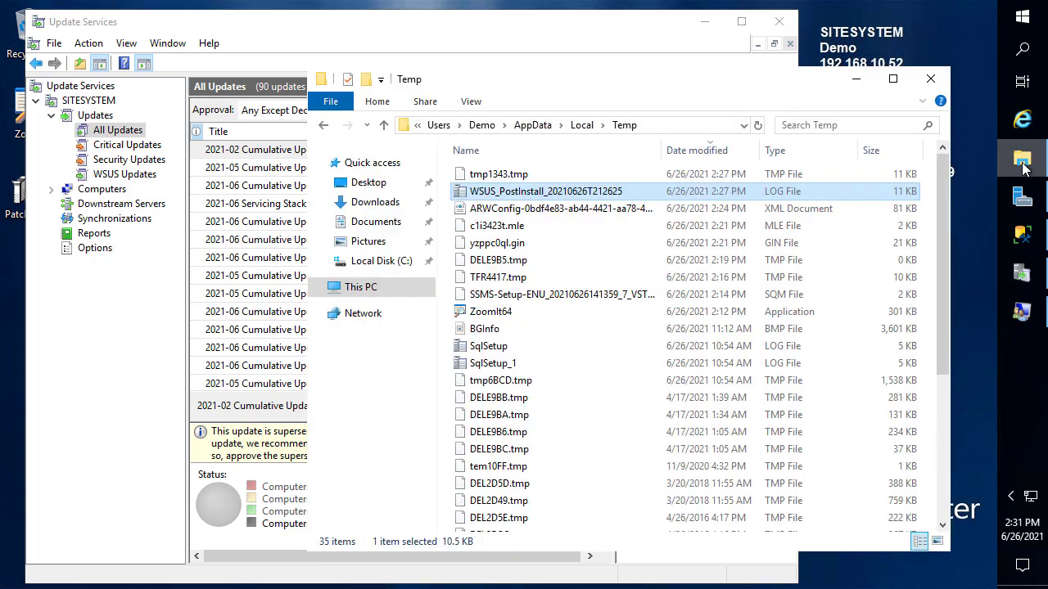
left_click(682, 125)
type("c:\\")
key("Return")
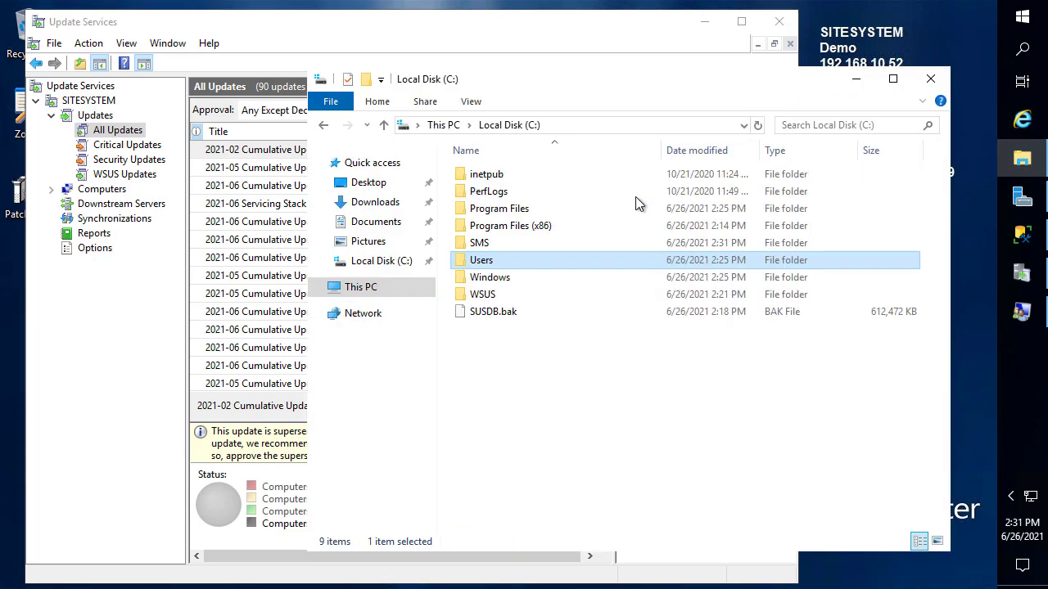
double_click(495, 241)
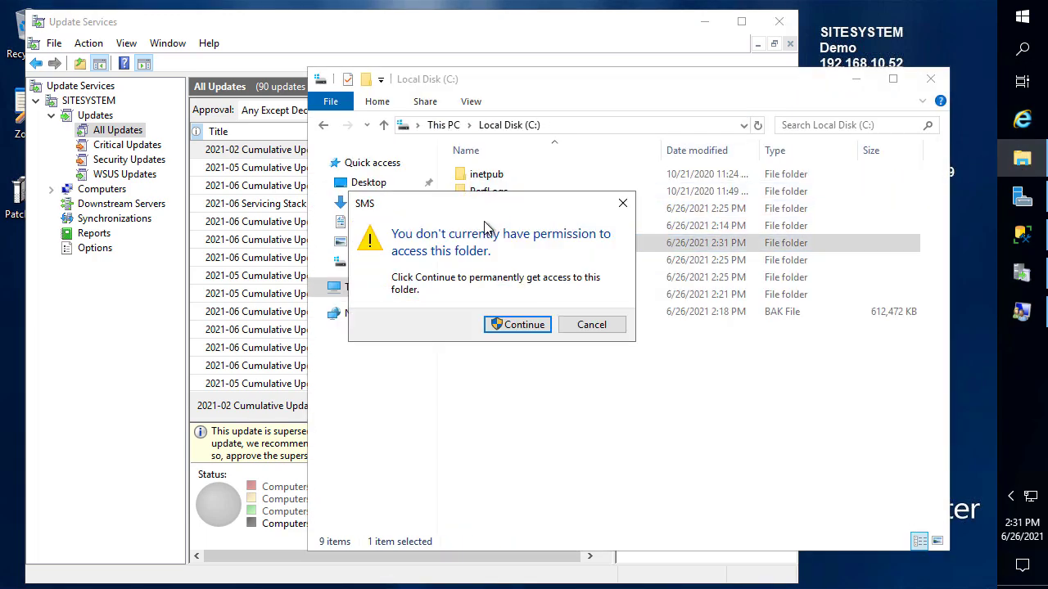
left_click(521, 323)
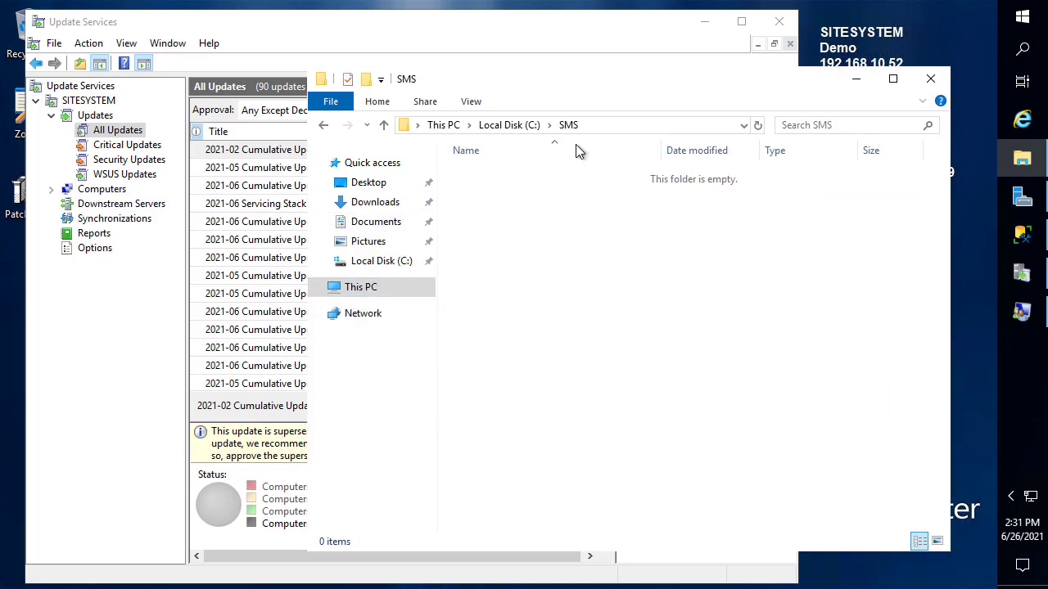
left_click(505, 126)
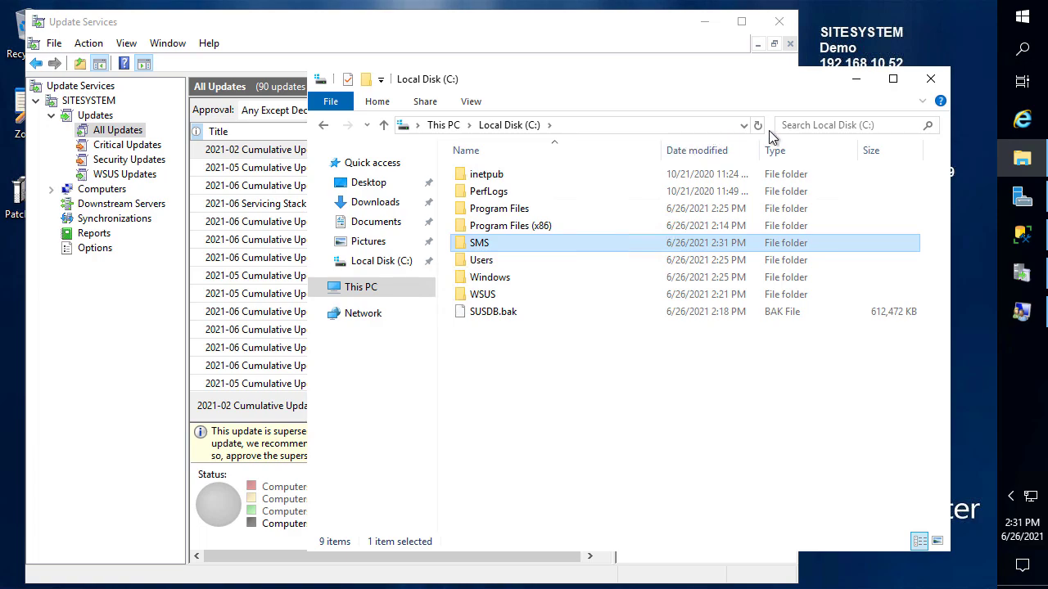
double_click(526, 247)
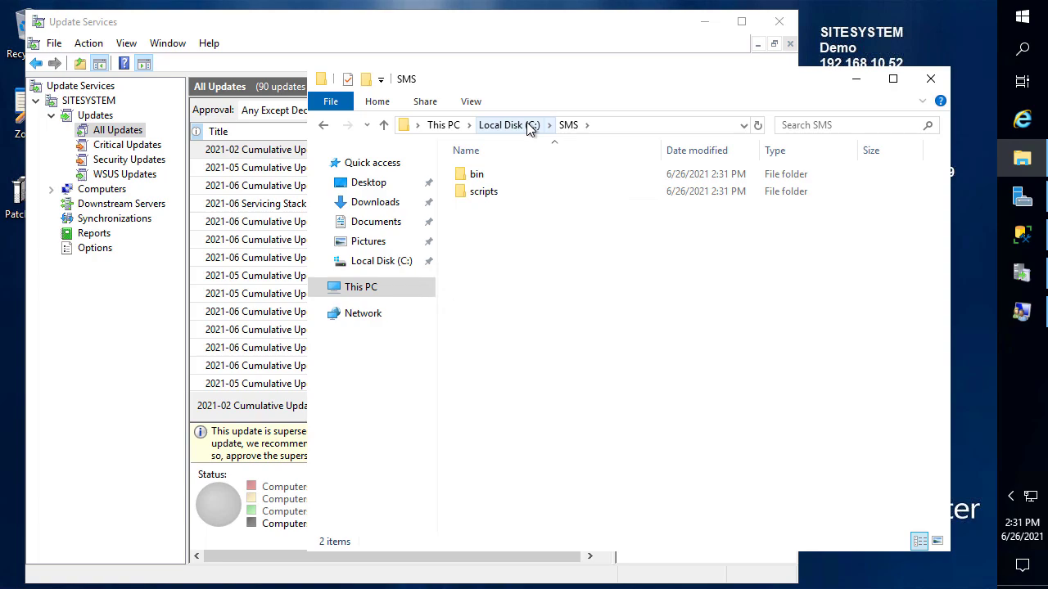
left_click(528, 127)
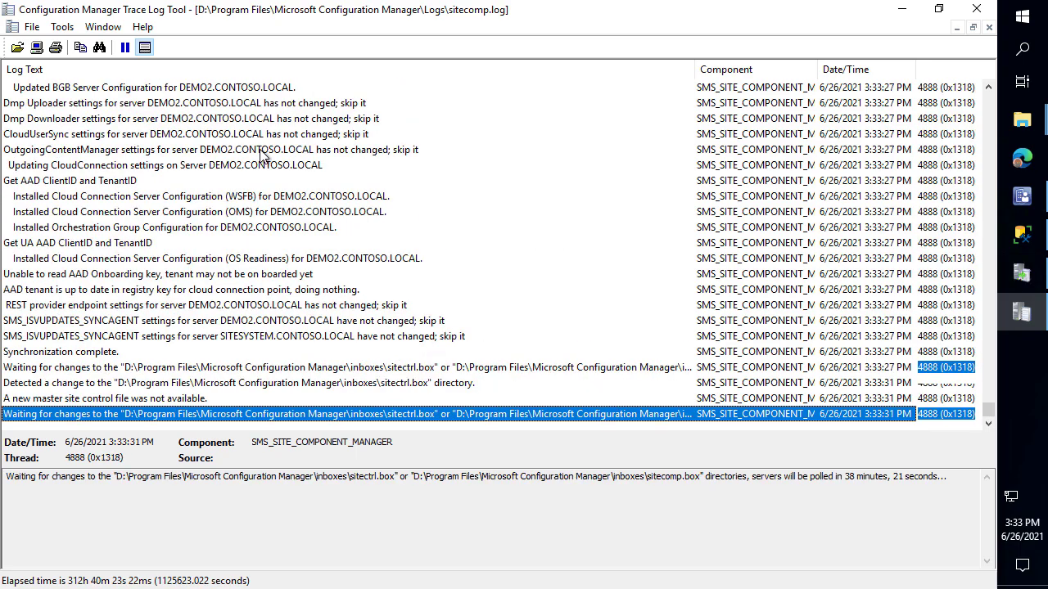
Open C:\SMS\Logs\SUPSetup.log maximized in CMTrace and select 'Installation was successful'
left_click(560, 201)
scroll(532, 262, "up", 9)
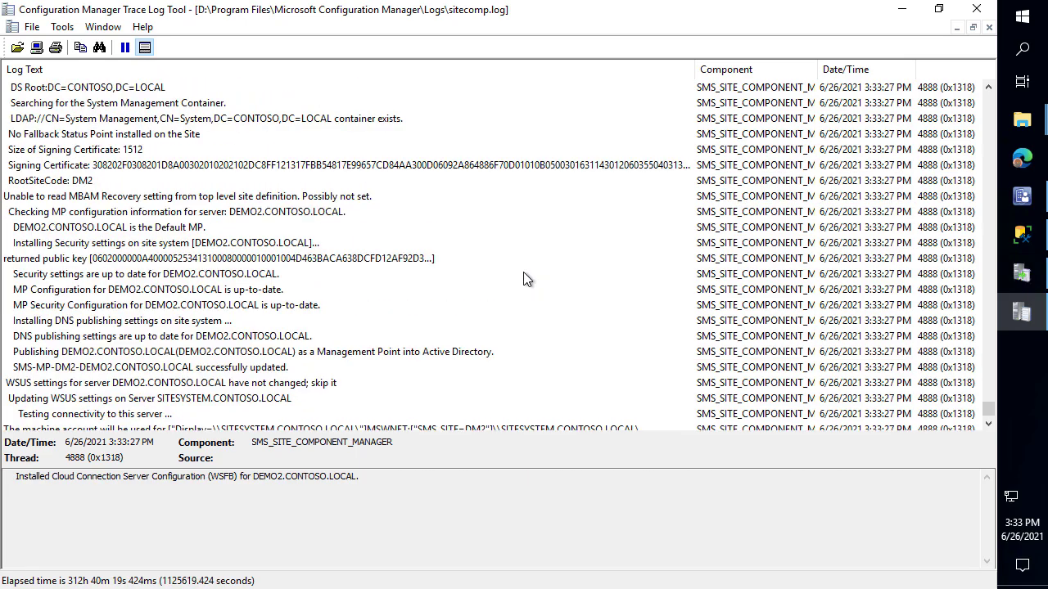
scroll(530, 272, "down", 9)
left_click(975, 10)
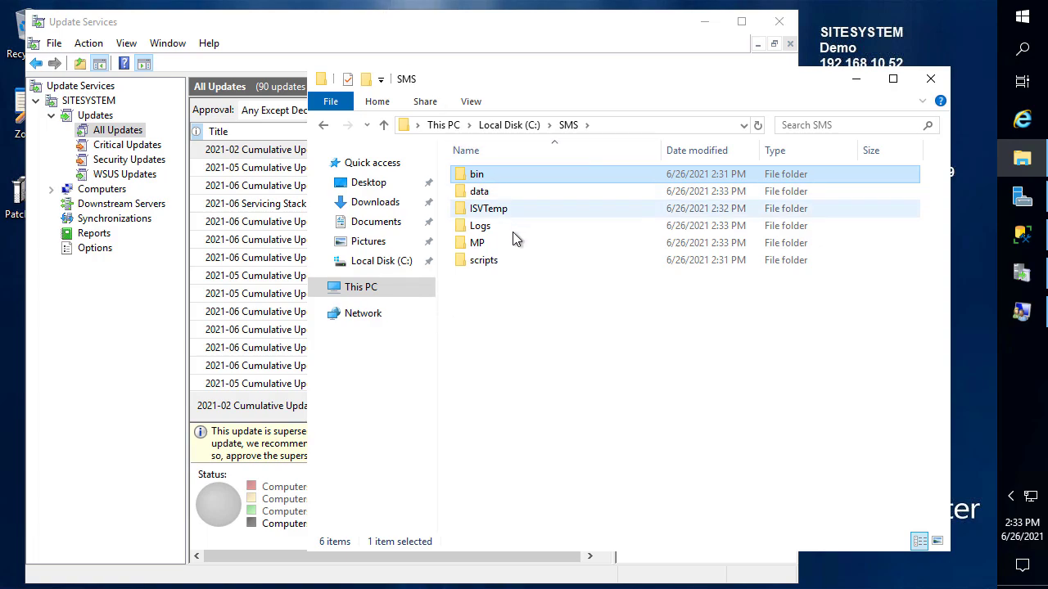
double_click(492, 229)
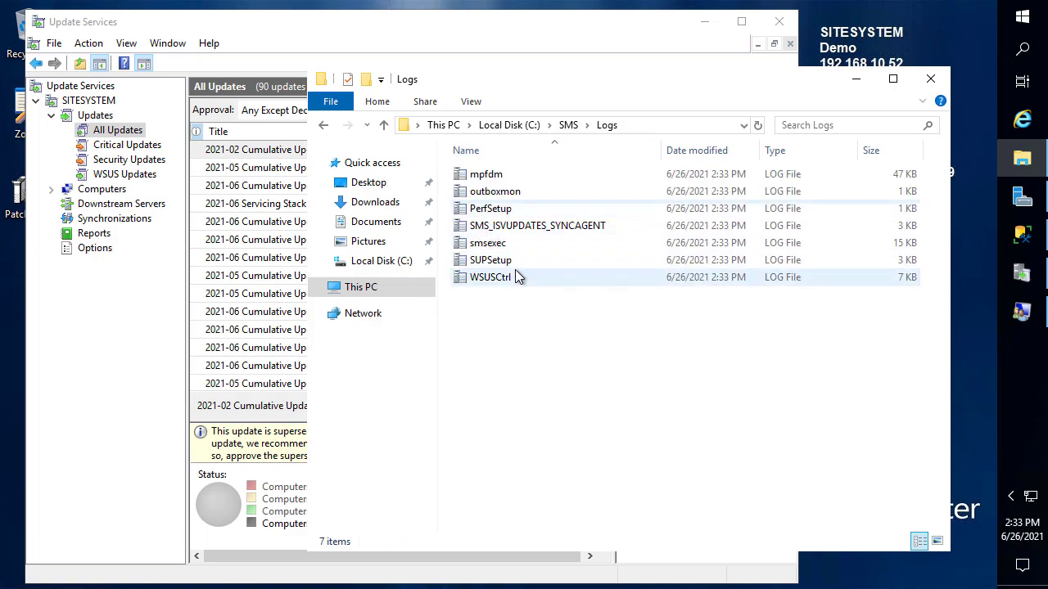
double_click(491, 260)
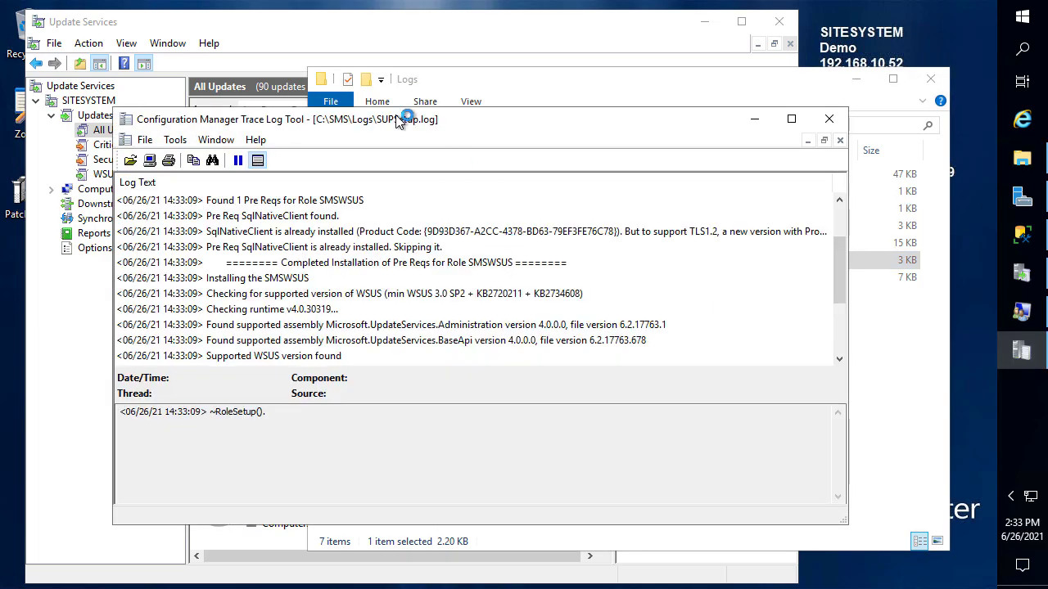
double_click(399, 119)
left_click(200, 383)
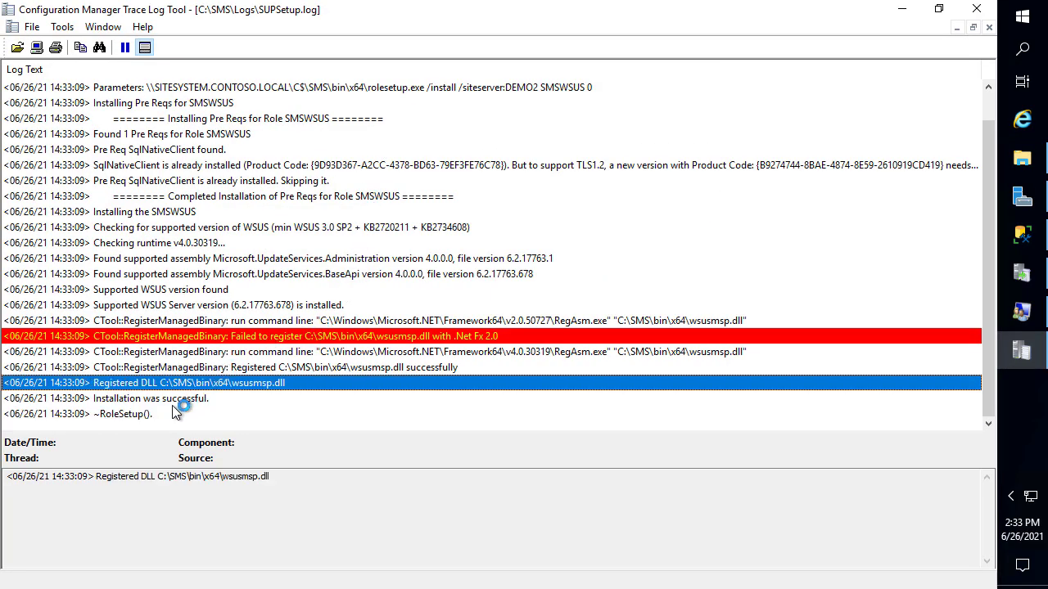
left_click(173, 401)
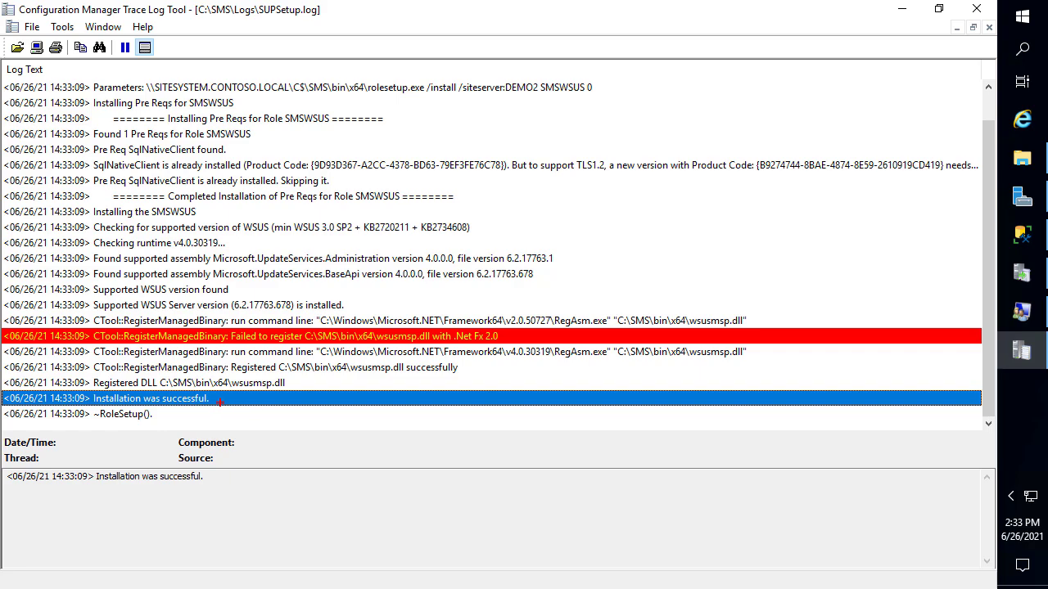
Replace SUPSetup.log with WSUSCtrl.log, maximized, to review its failed SUSDB login
left_click(970, 16)
left_click(487, 277)
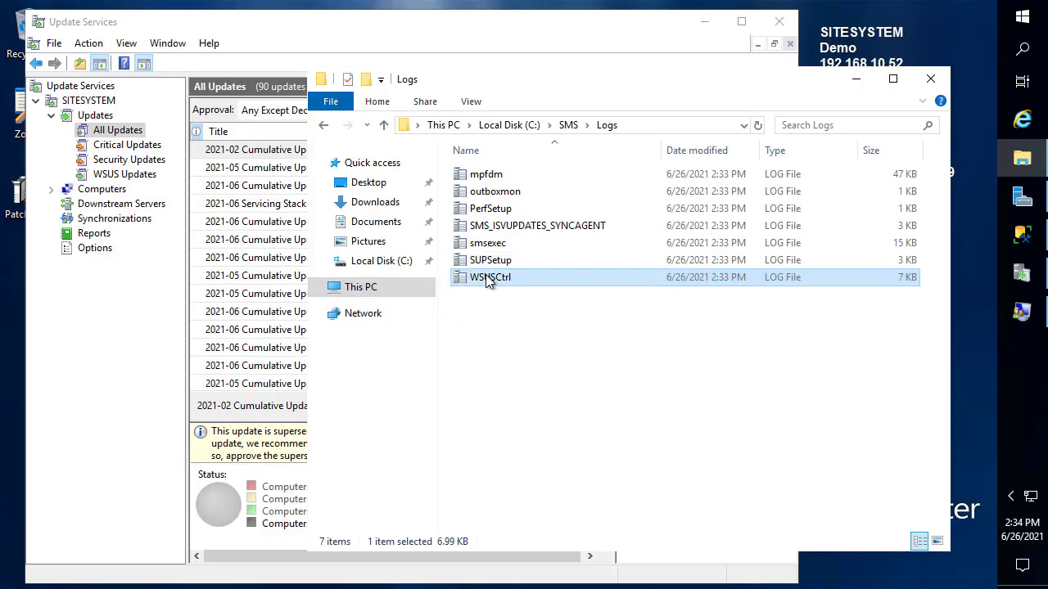
double_click(488, 277)
double_click(453, 147)
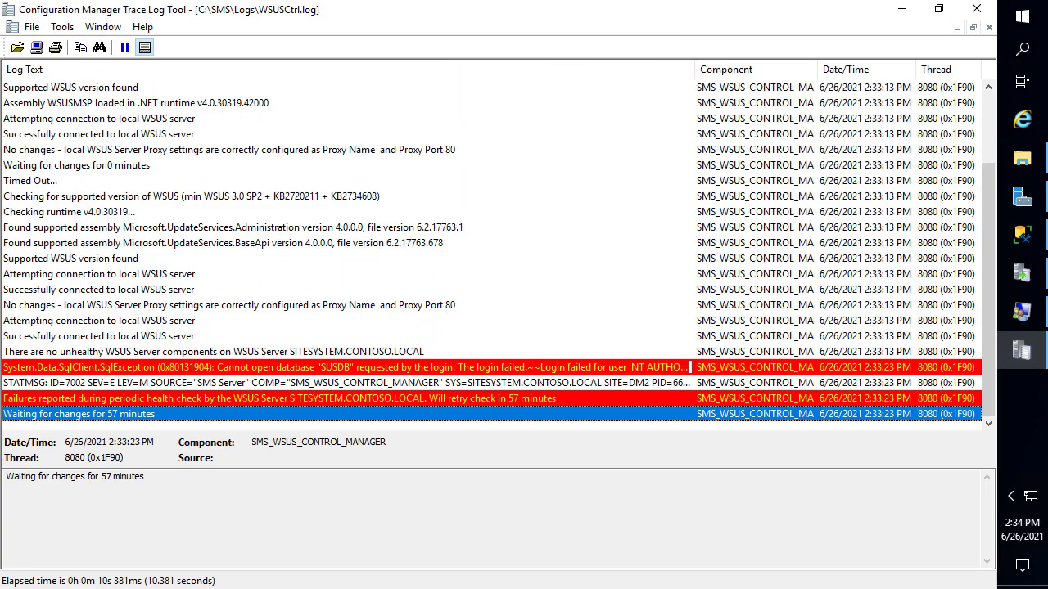
left_click(212, 351)
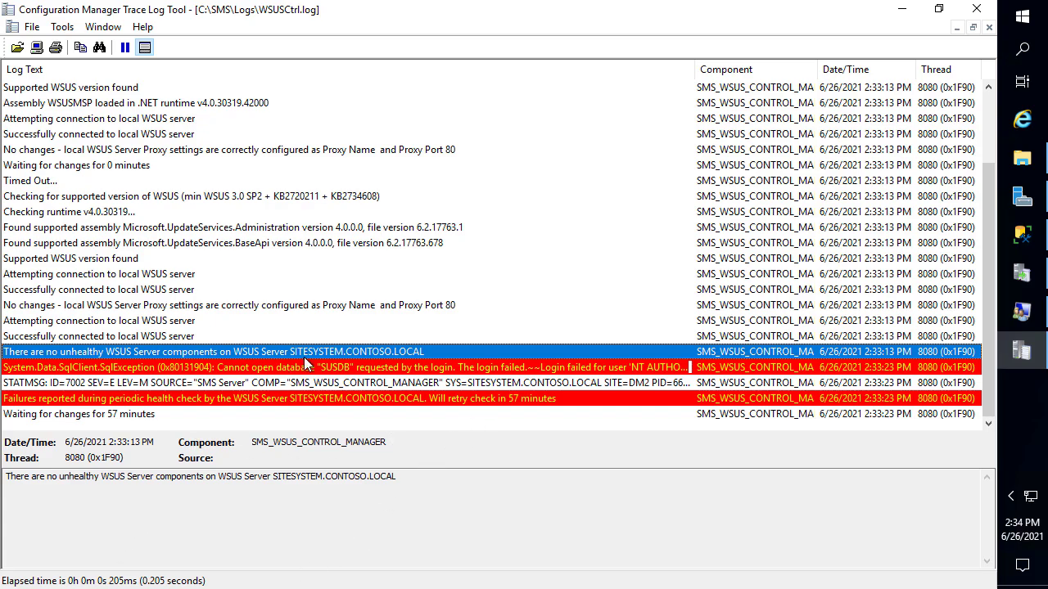
left_click(1022, 235)
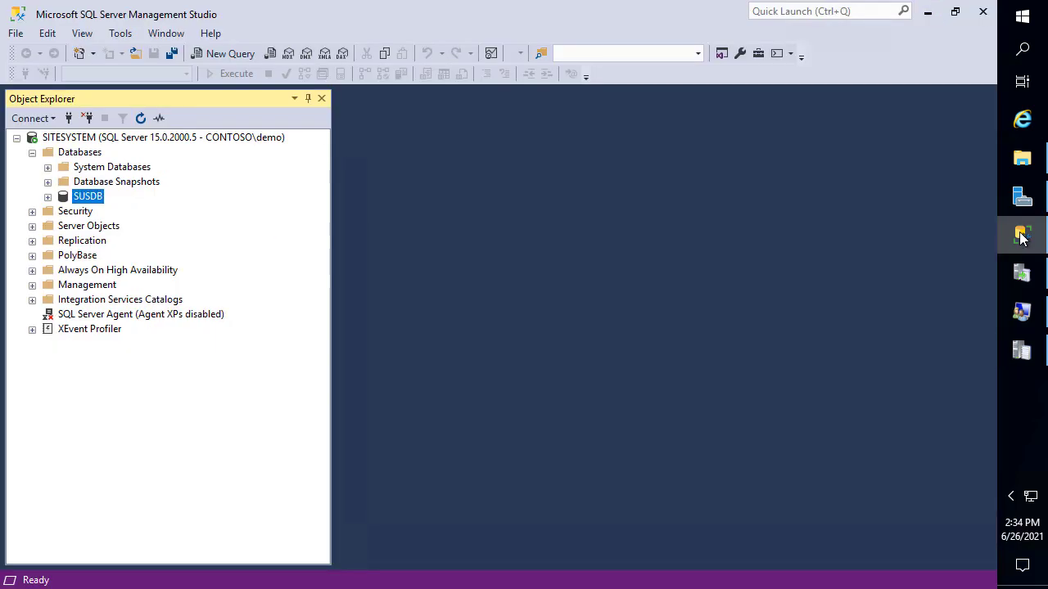
right_click(97, 197)
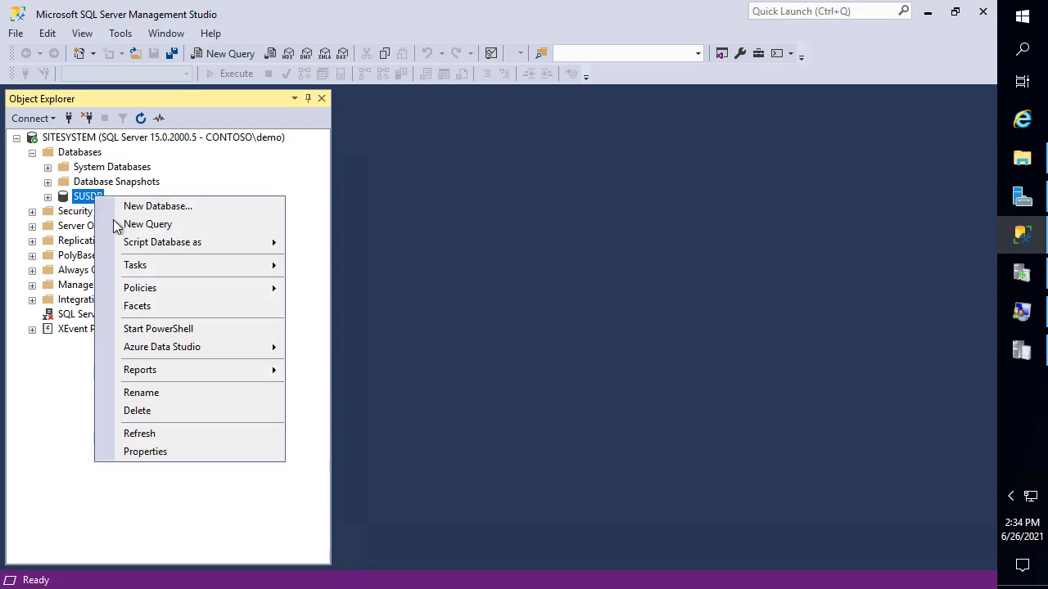
left_click(175, 459)
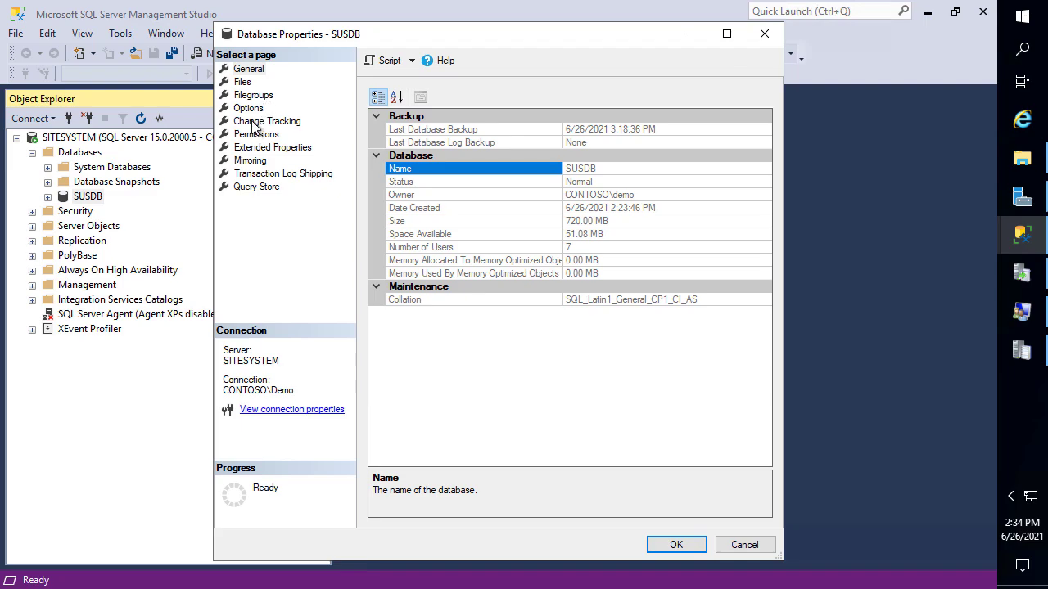
left_click(275, 136)
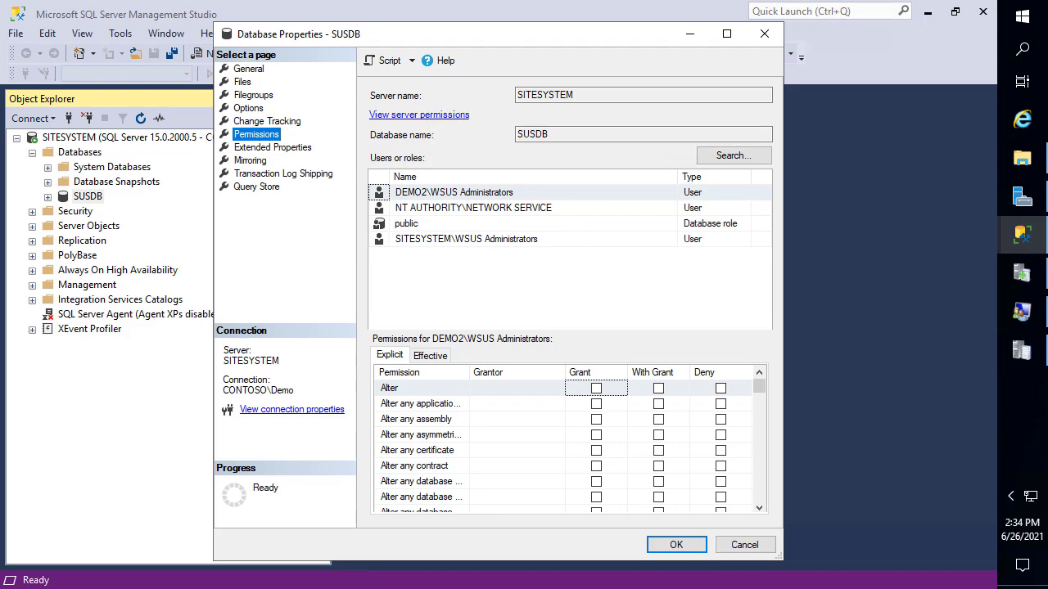
left_click(419, 193)
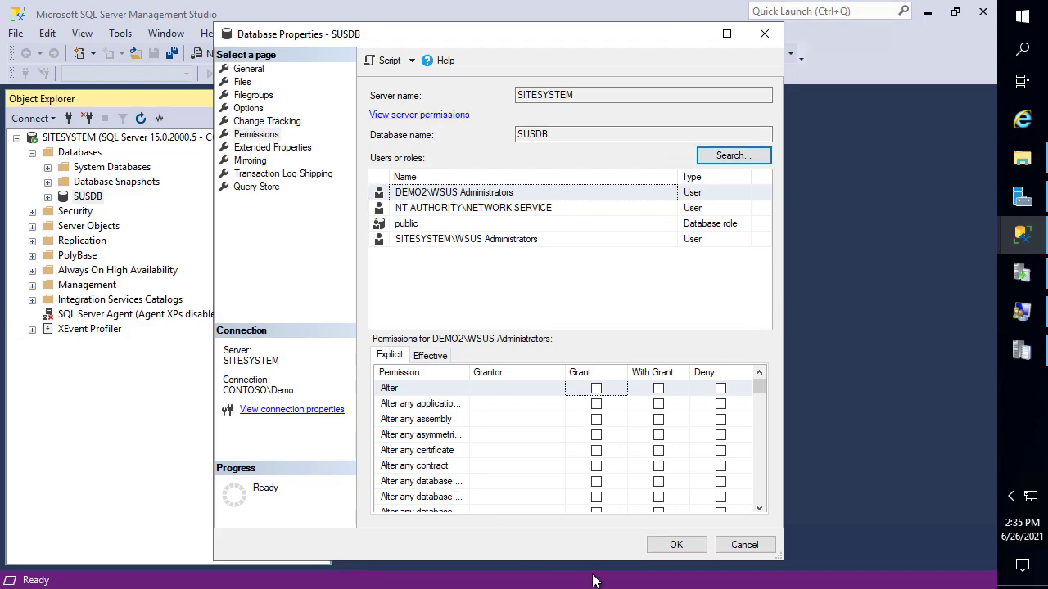
left_click(521, 214)
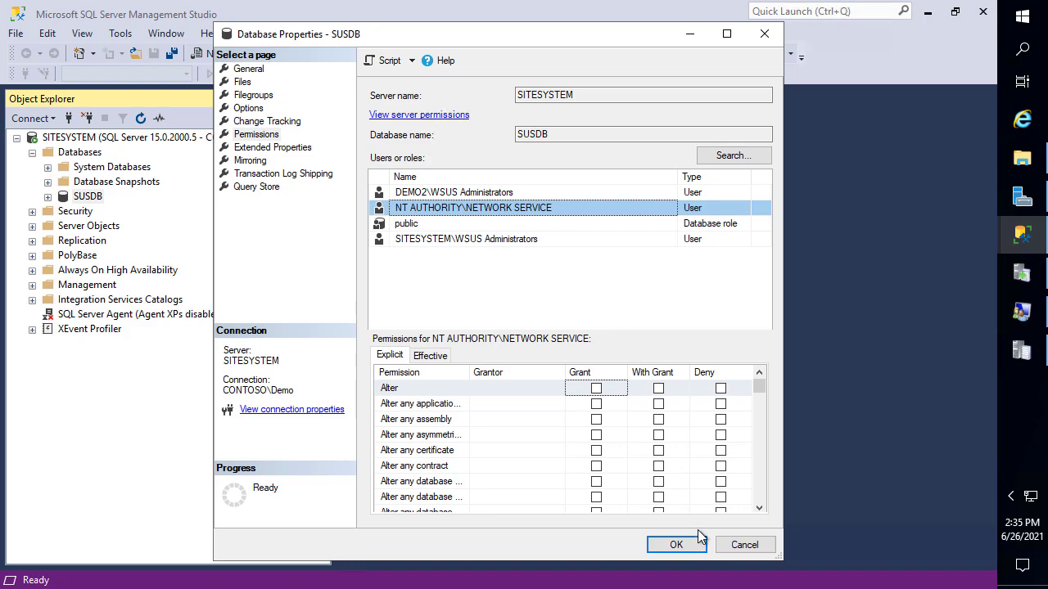
left_click(744, 545)
Start a new server login from Security > Logins in SQL Server Management Studio
double_click(68, 213)
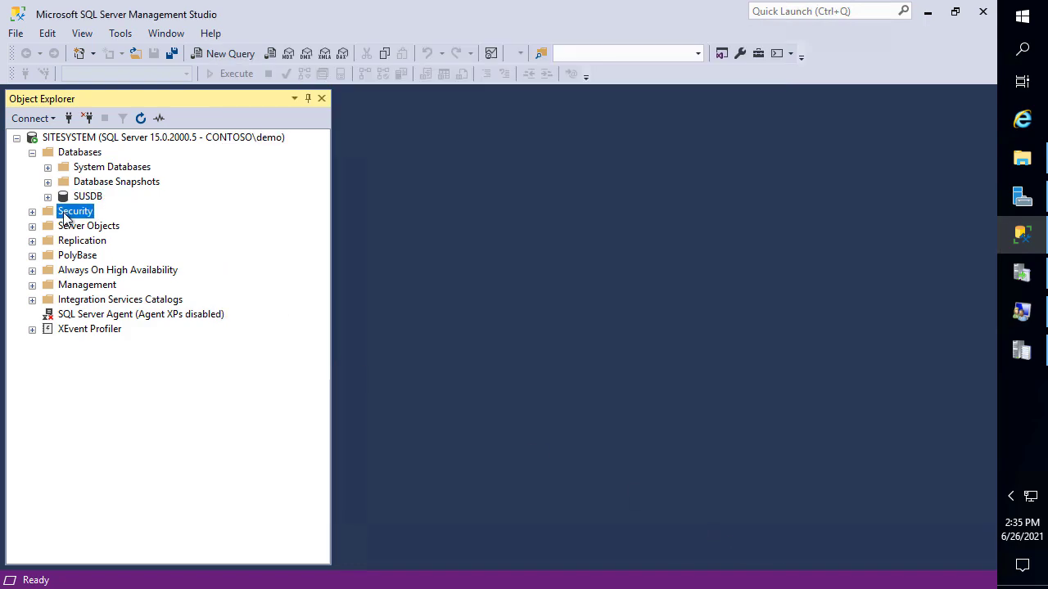
right_click(68, 214)
left_click(69, 227)
double_click(68, 226)
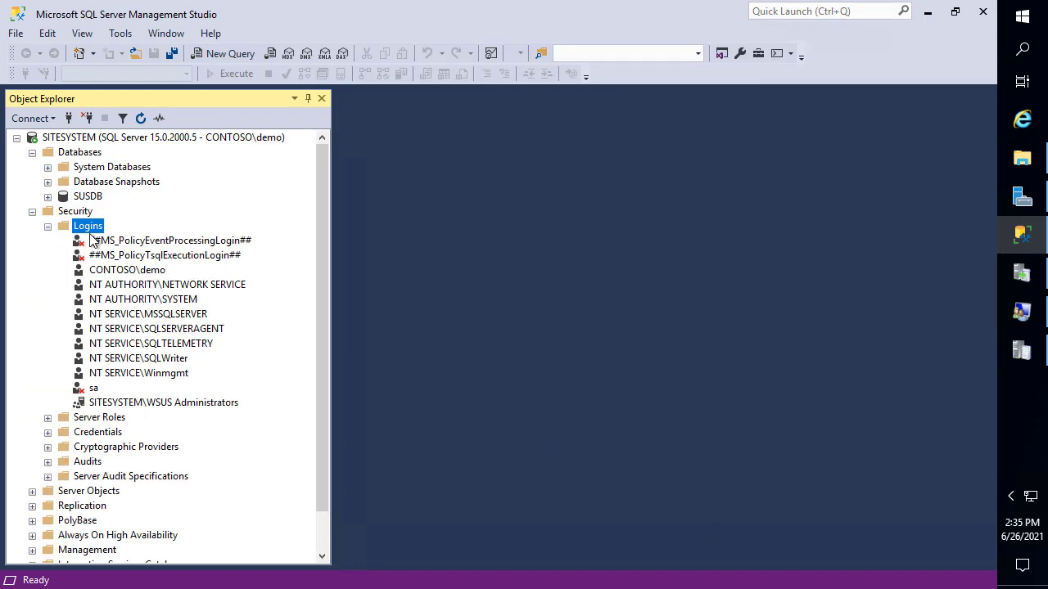
right_click(95, 226)
left_click(143, 235)
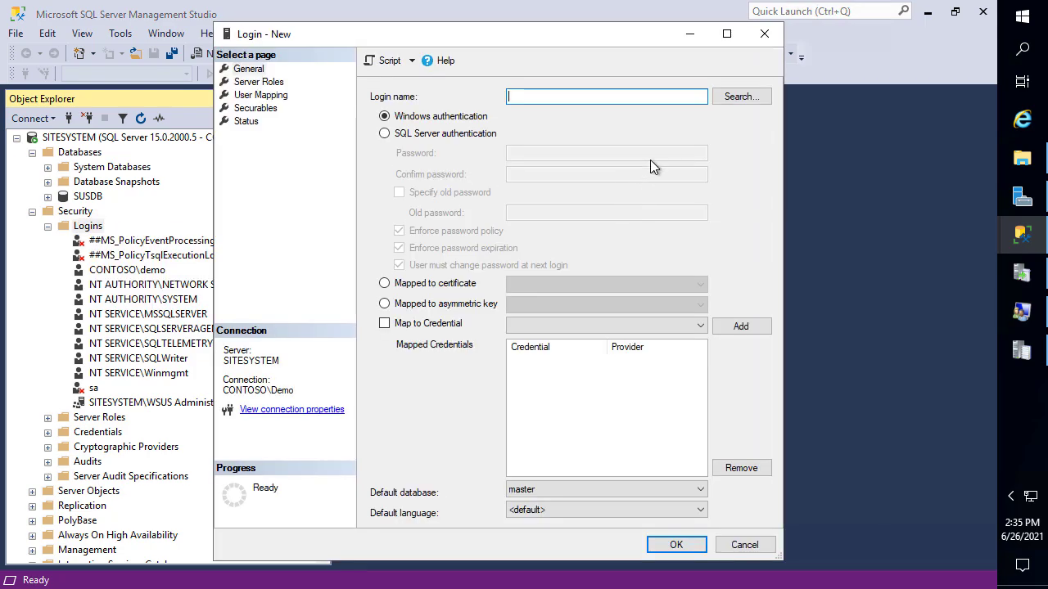
In Select User, include groups and service accounts and search the Entire Directory
left_click(739, 96)
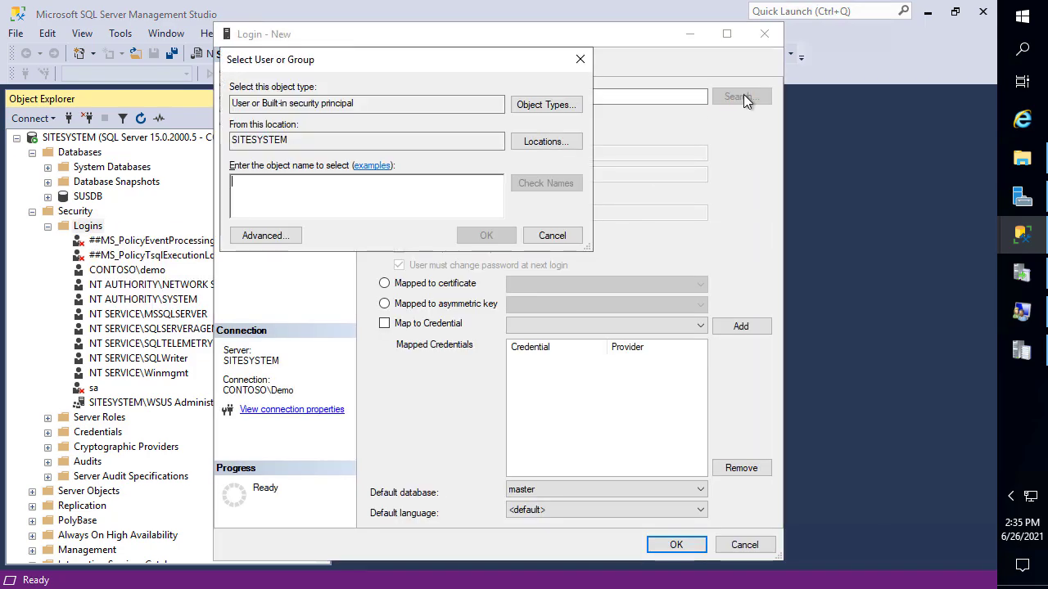
left_click(554, 108)
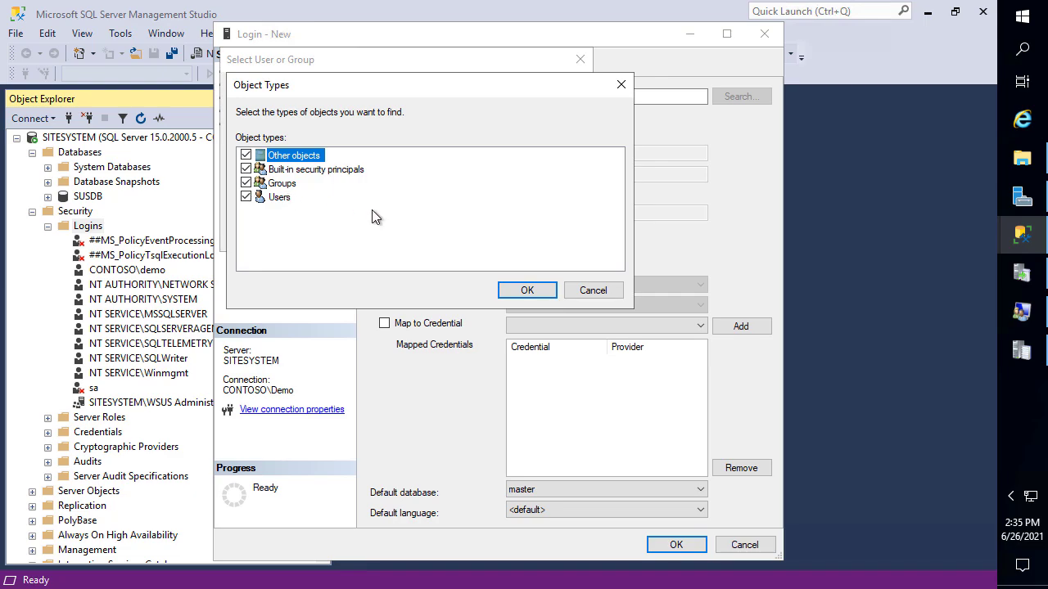
left_click(527, 291)
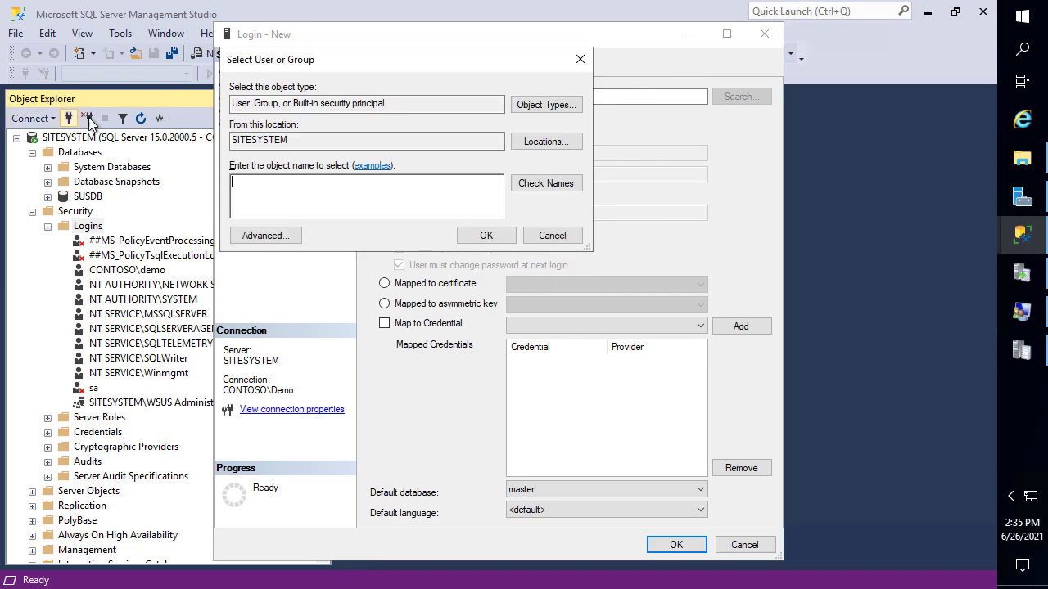
left_click(546, 141)
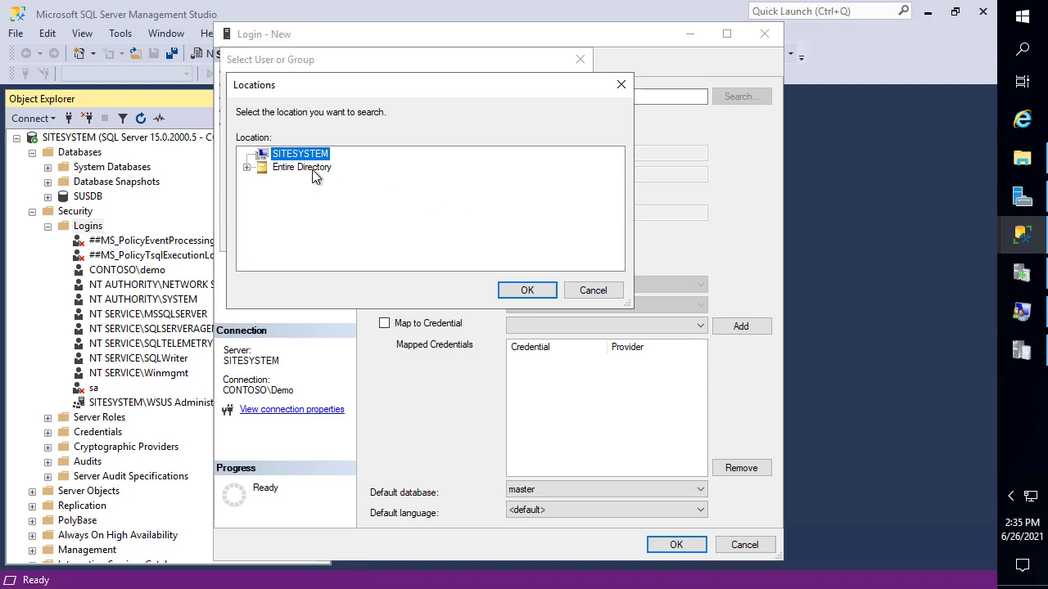
left_click(301, 167)
left_click(537, 294)
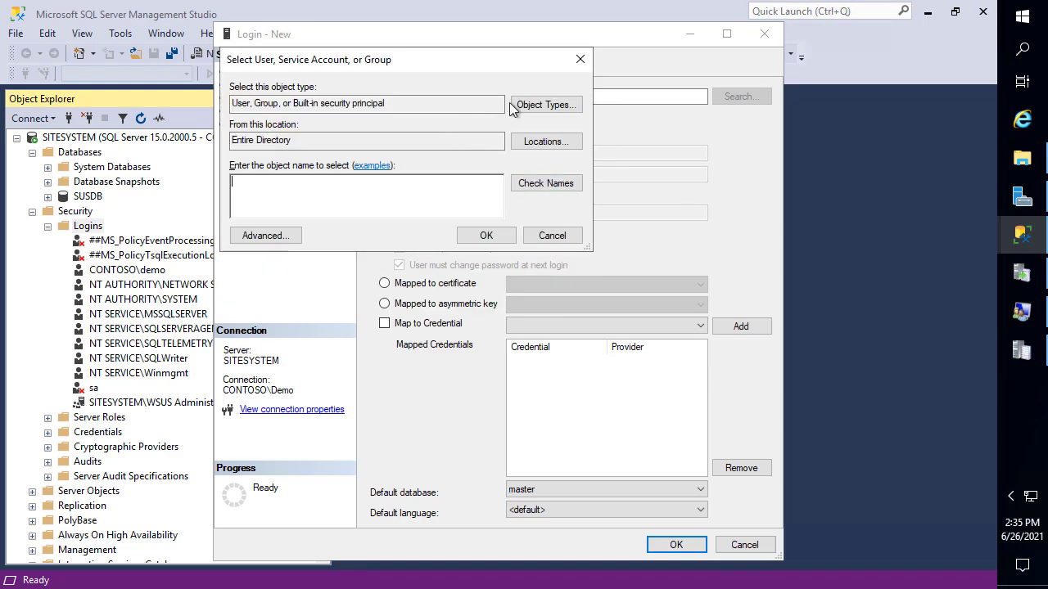
left_click(524, 105)
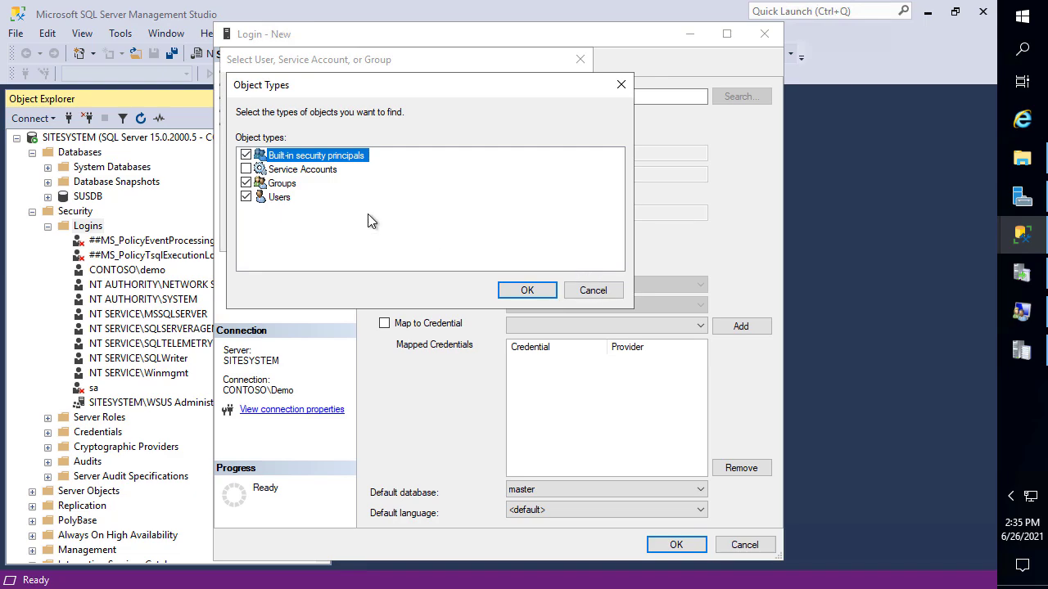
left_click(528, 291)
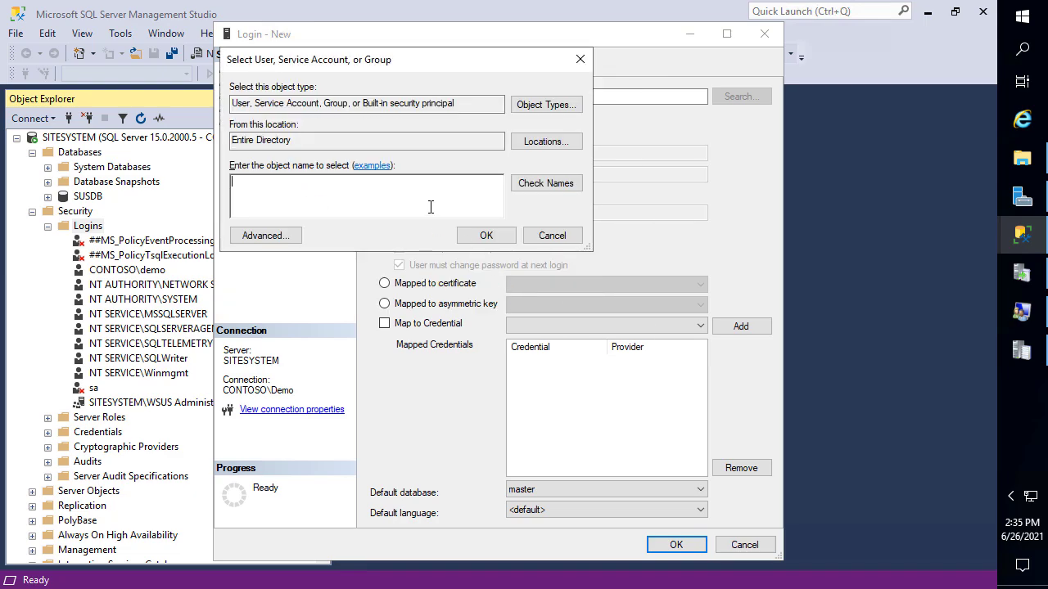
Enter the account name, check it against the directory, and dismiss the not-found errors
type("DE")
key("BackSpace")
key("BackSpace")
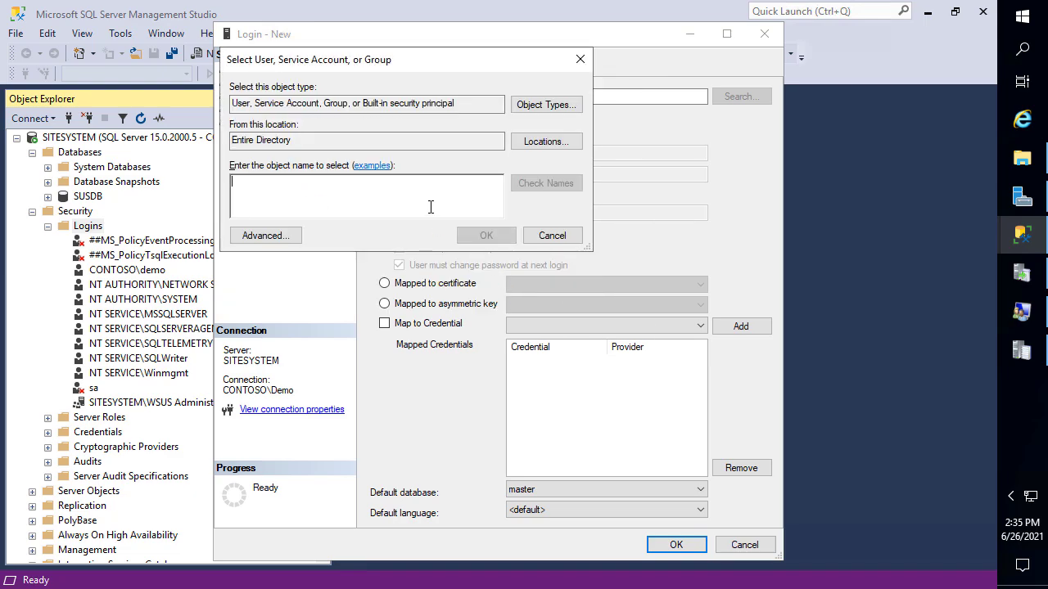
type("DEMO")
key("Return")
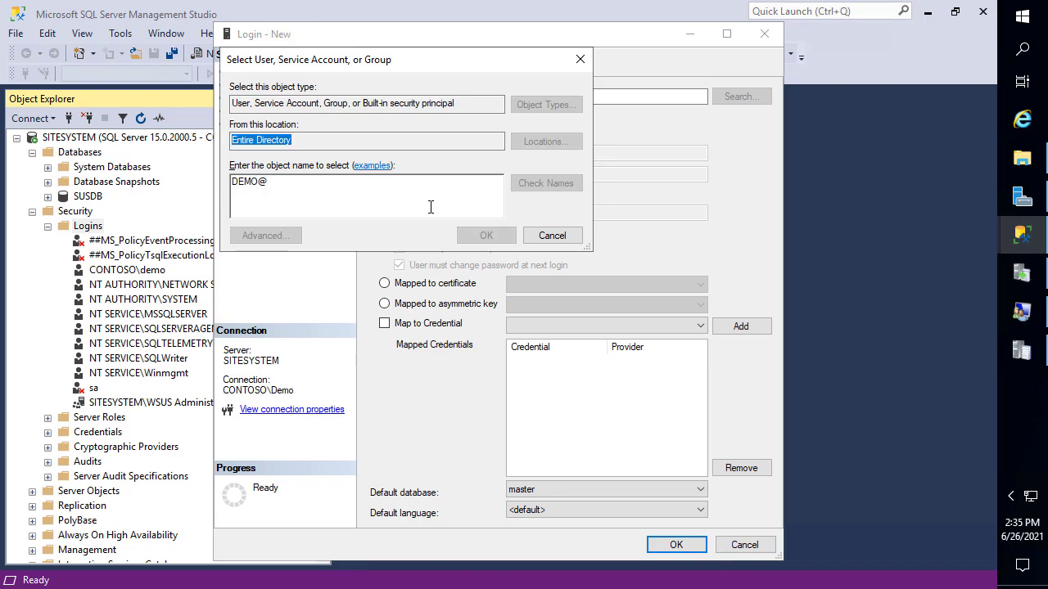
left_click(413, 178)
type("@")
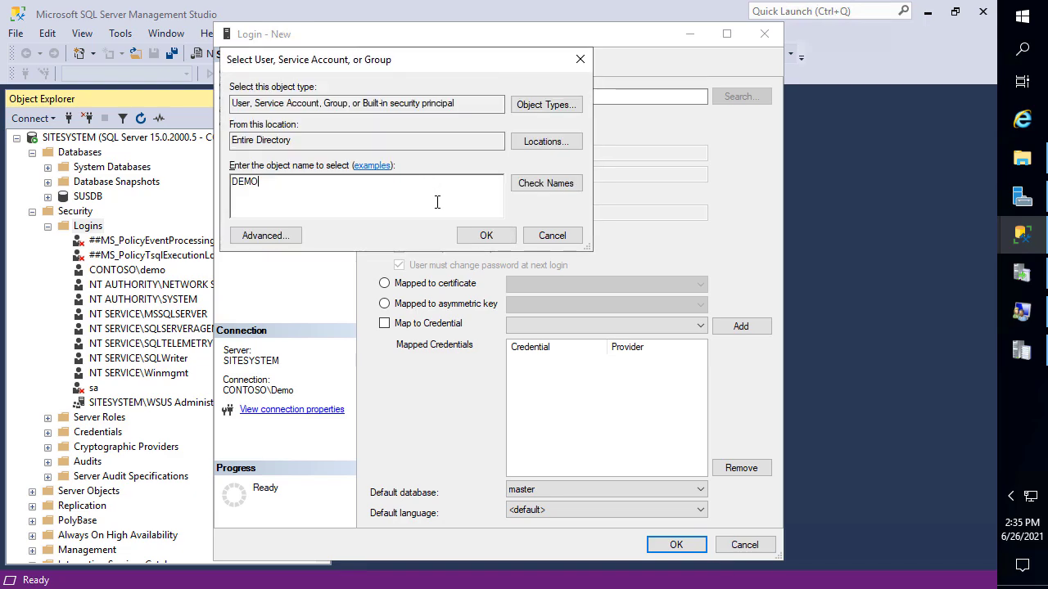
left_click(486, 235)
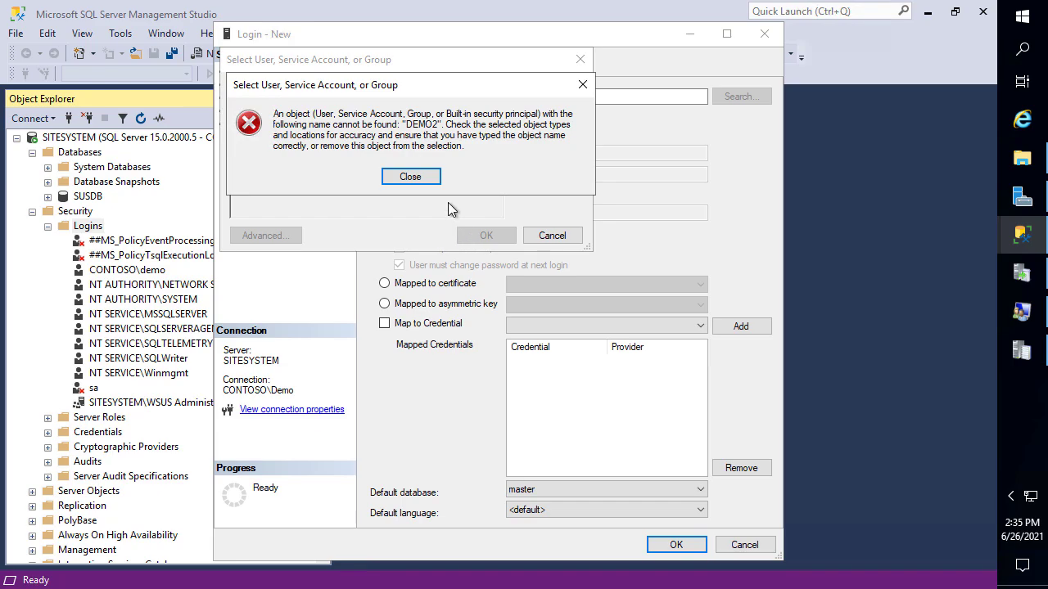
left_click(427, 176)
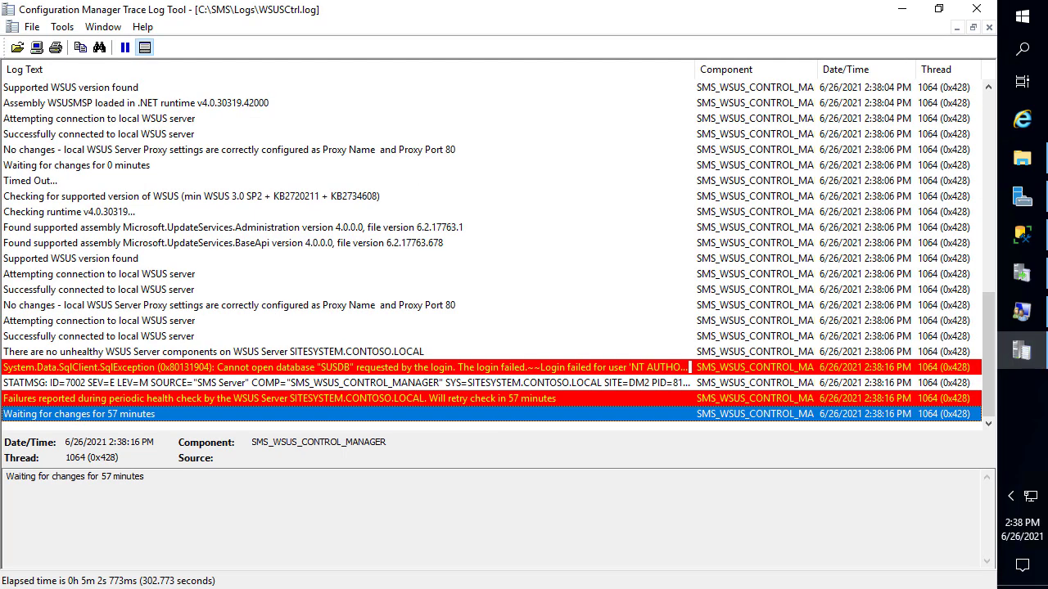
Map the NT AUTHORITY\SYSTEM login to SUSDB with the db_owner role and save it
left_click(1023, 236)
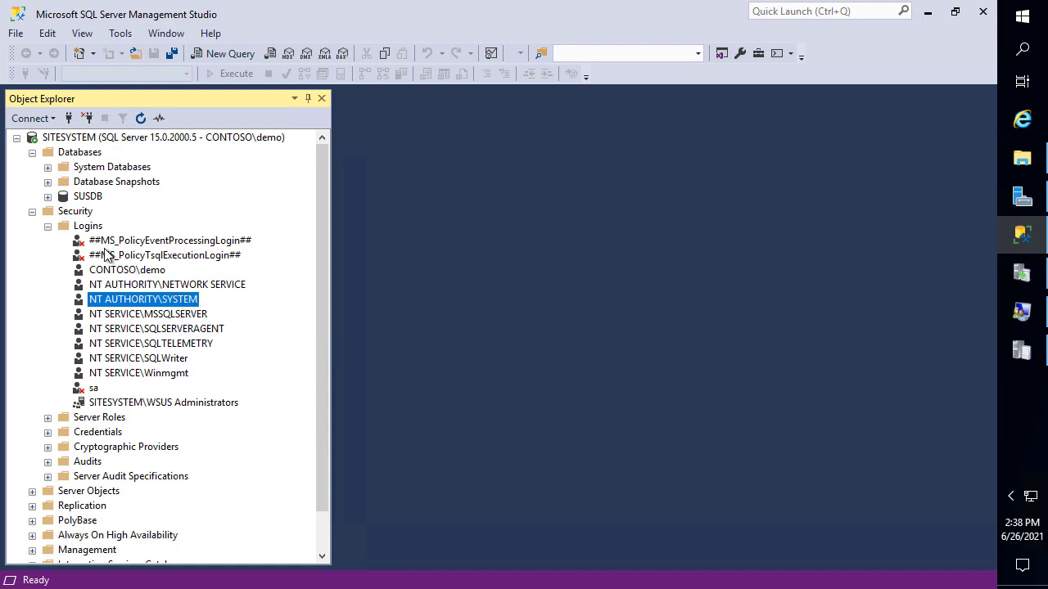
left_click(193, 314)
double_click(180, 301)
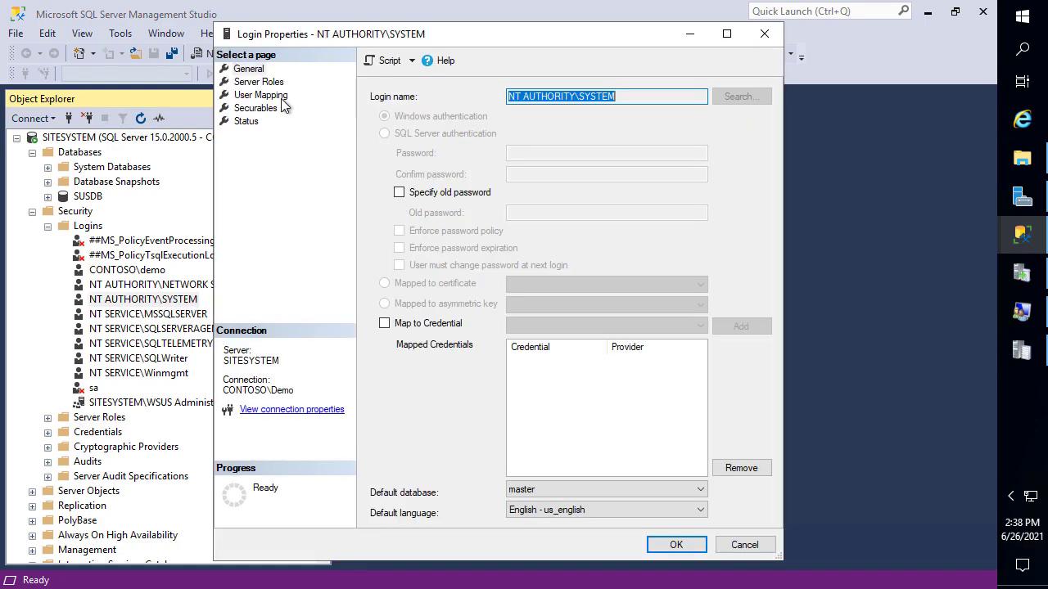
left_click(262, 96)
left_click(432, 175)
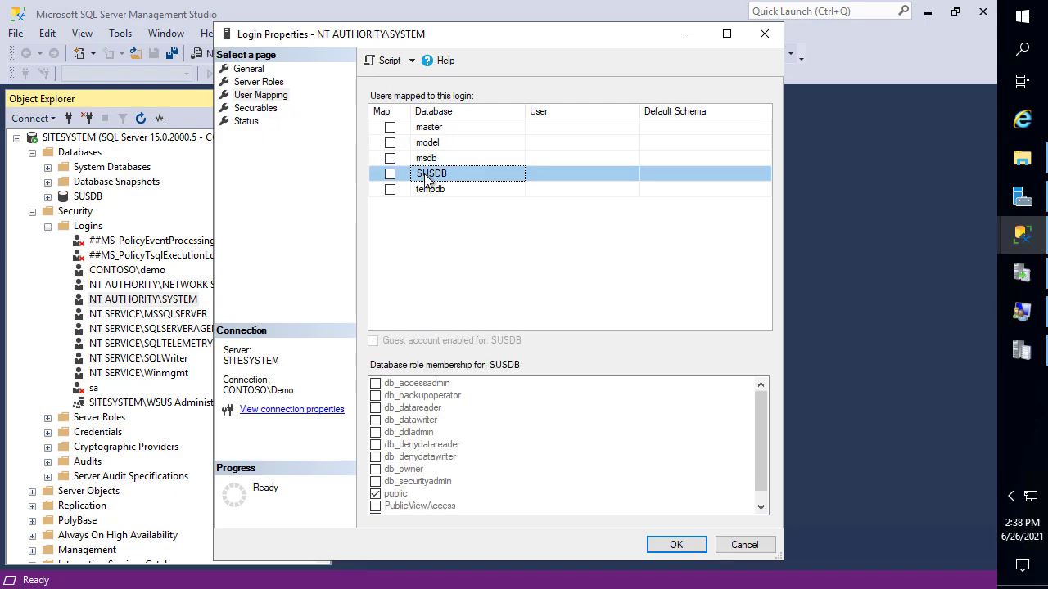
left_click(390, 174)
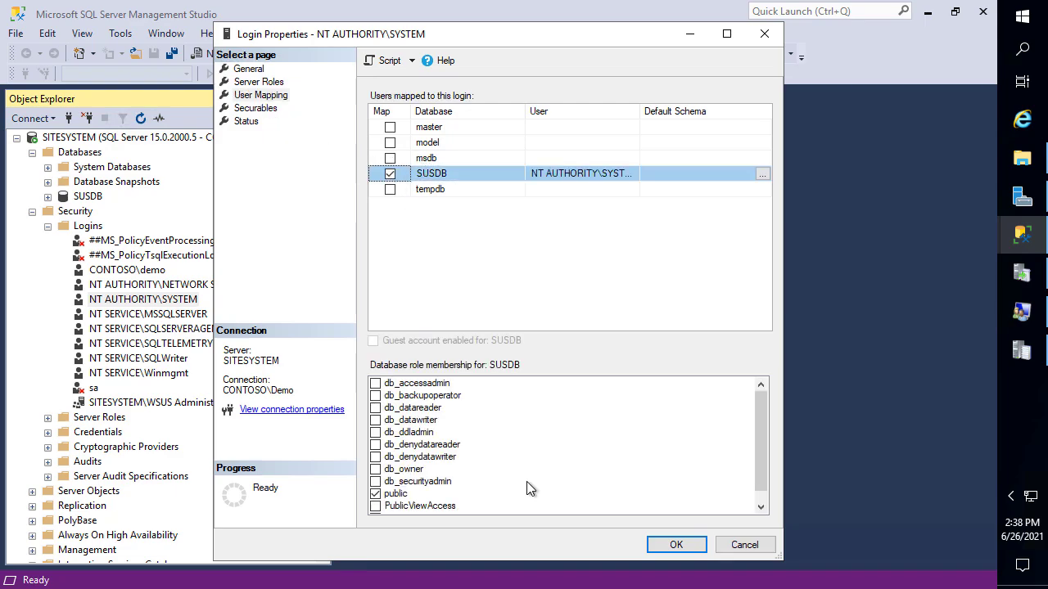
left_click(376, 469)
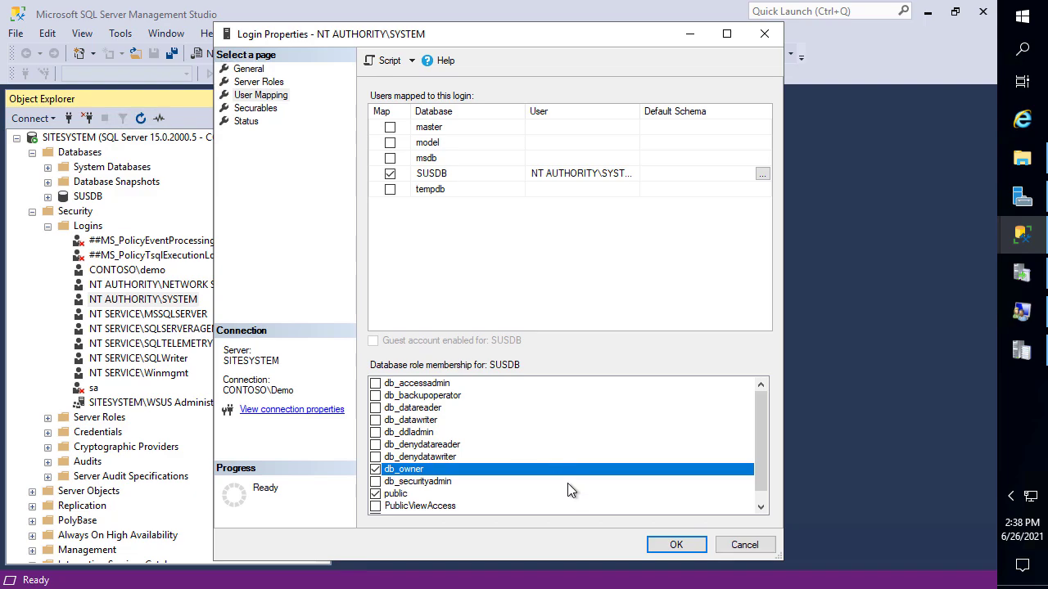
left_click(761, 506)
left_click(683, 547)
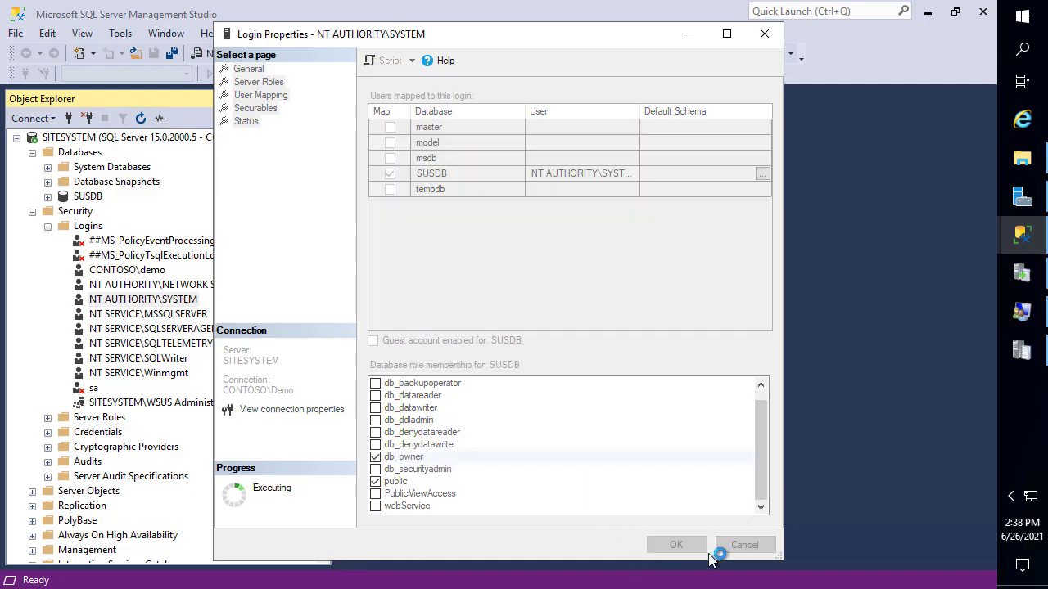
left_click(1023, 354)
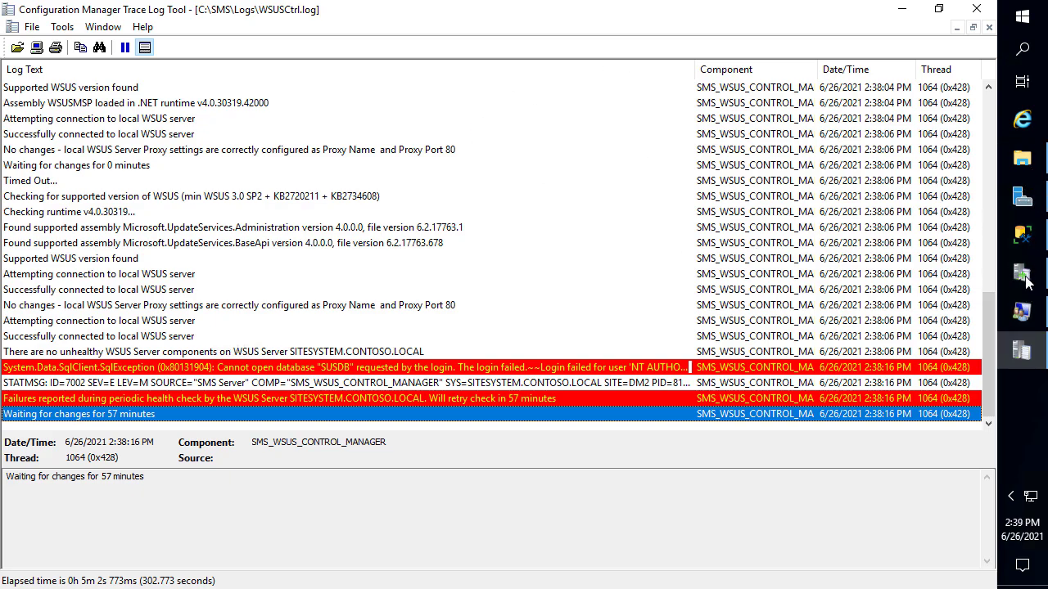
Restart the SMS_EXECUTIVE service from the Services app, then return to WSUSCtrl.log
left_click(1021, 31)
type("serv")
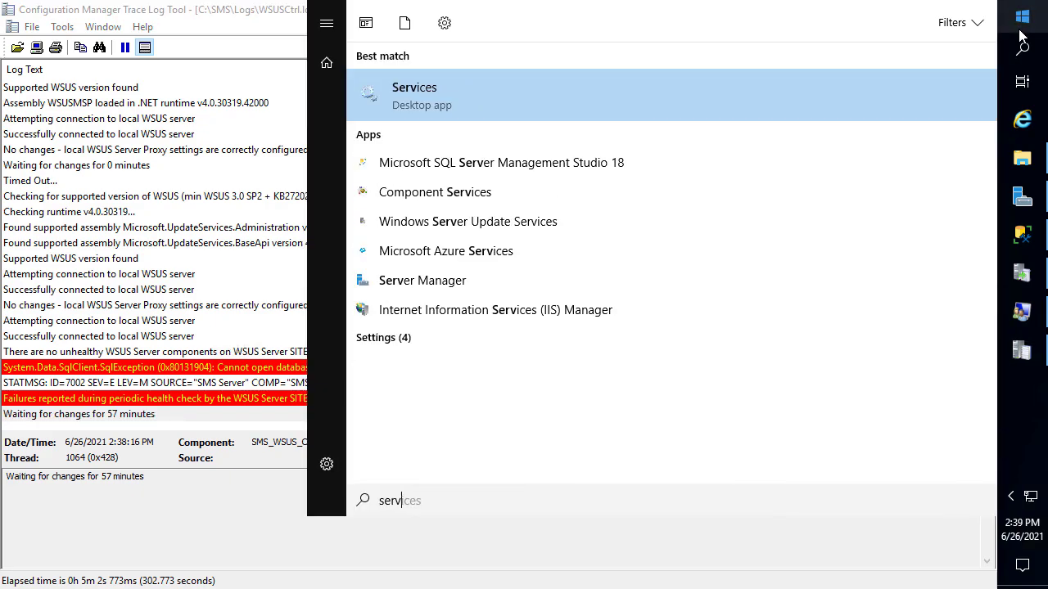
key("Return")
type("sms")
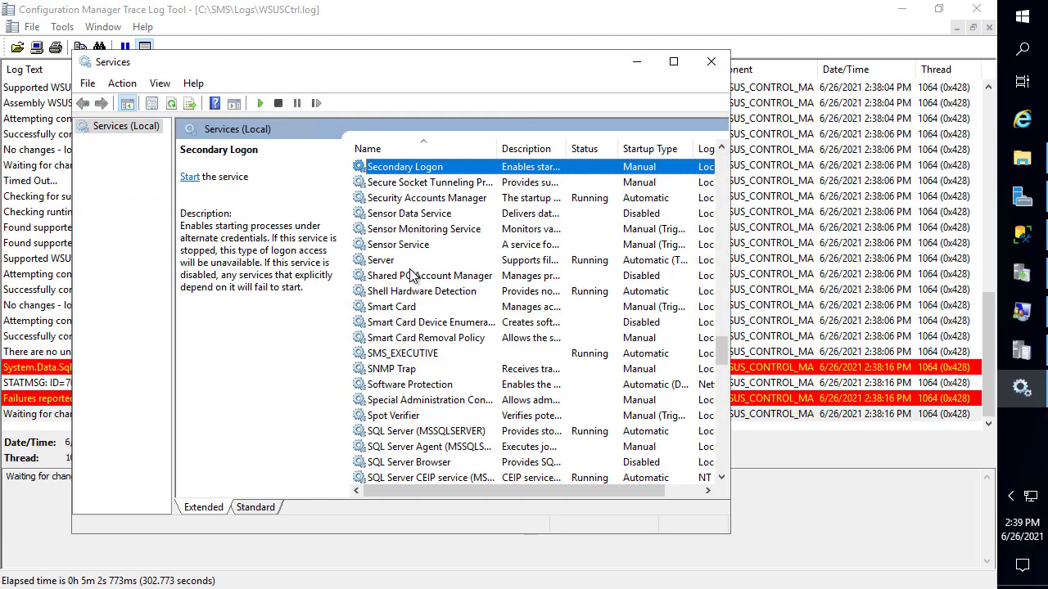
right_click(489, 353)
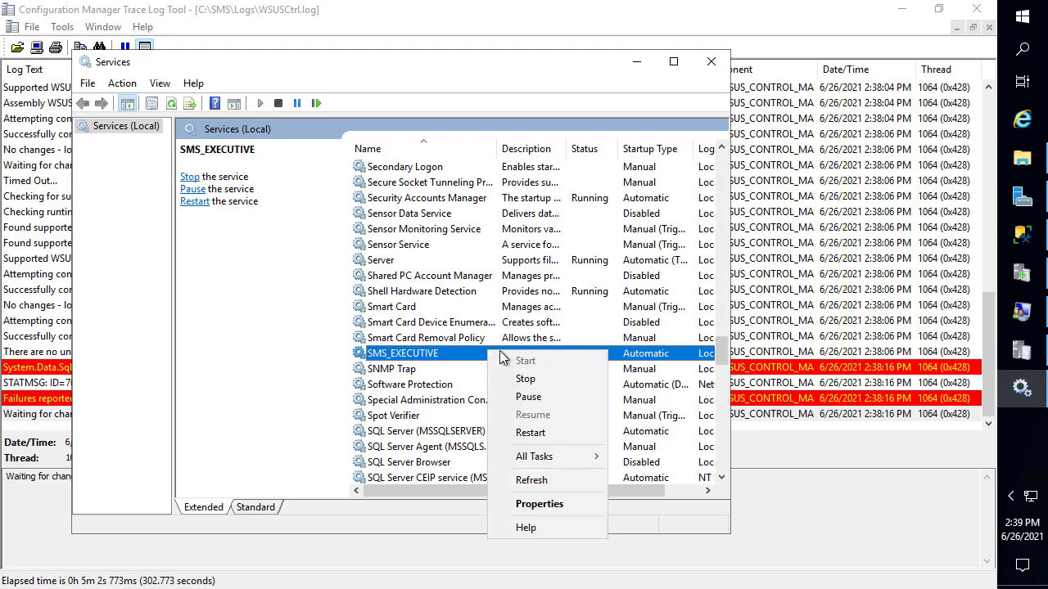
left_click(542, 432)
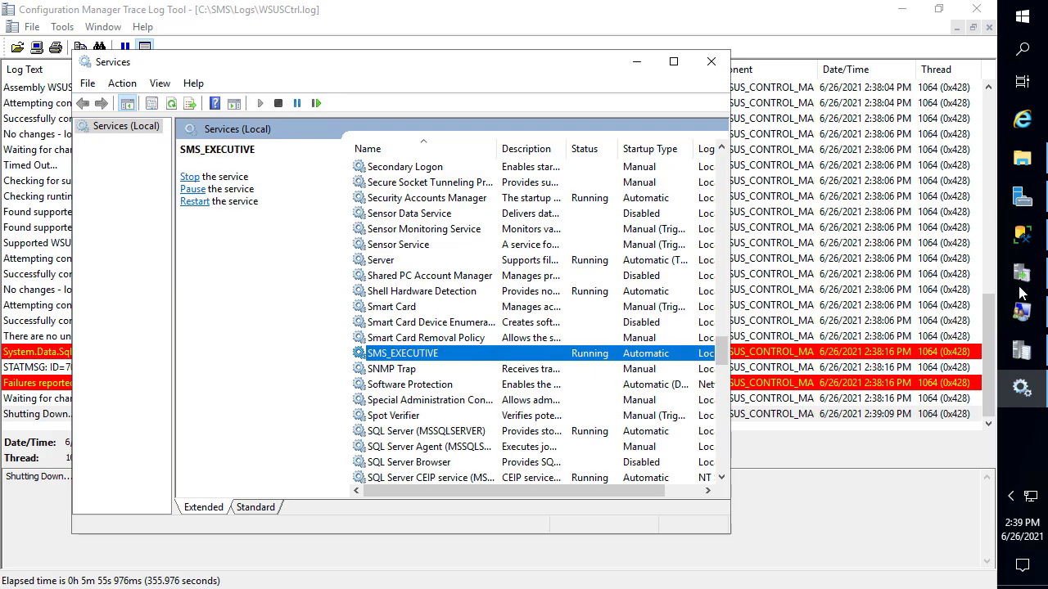
left_click(851, 294)
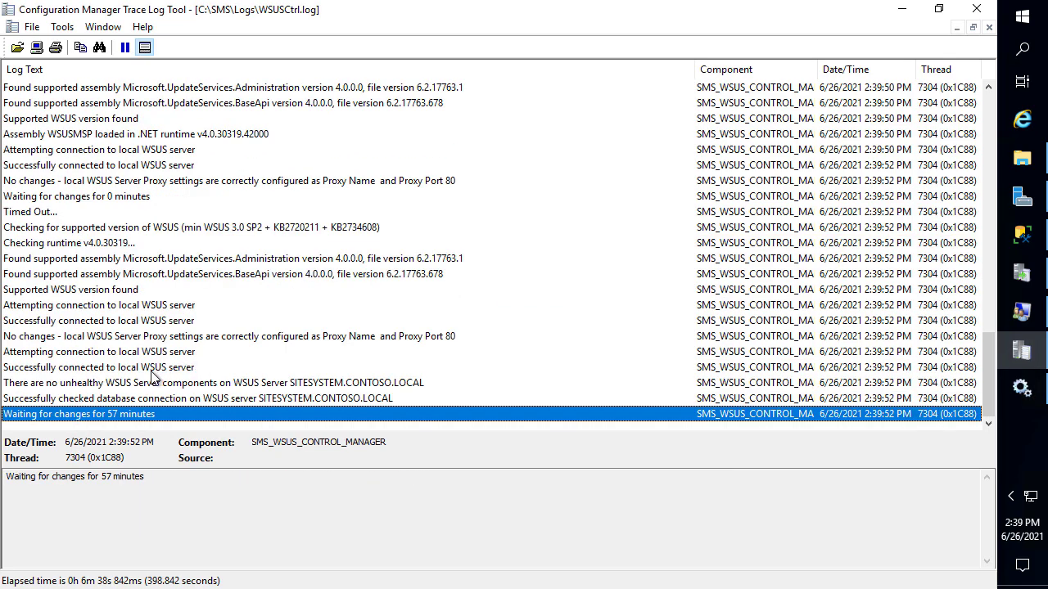
Review the successful WSUS server database connection entry in WSUSCtrl.log
left_click(187, 369)
left_click_drag(197, 368, 298, 342)
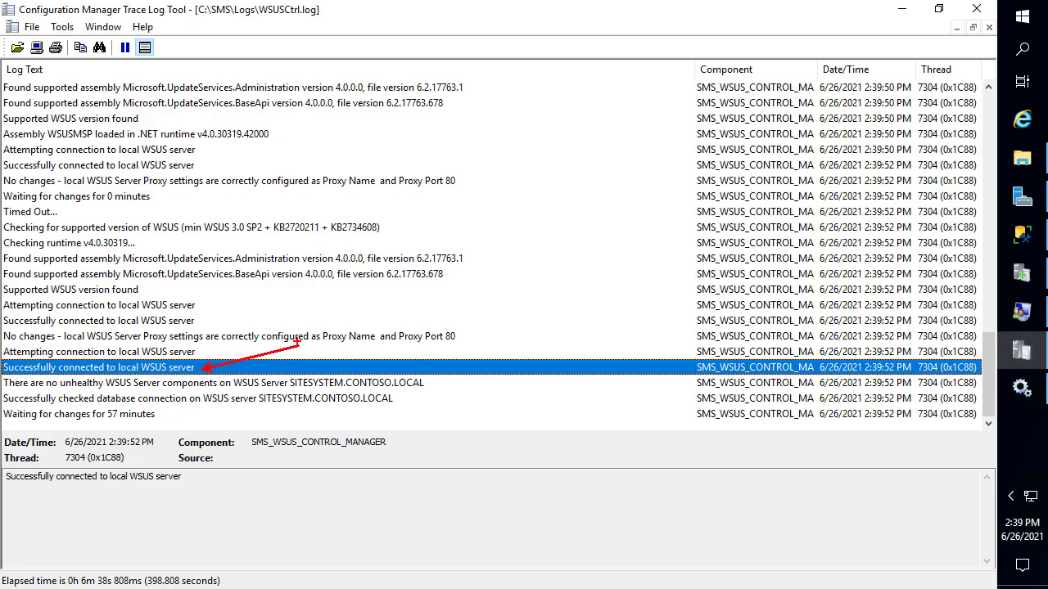
key("Escape")
scroll(256, 350, "up", 10)
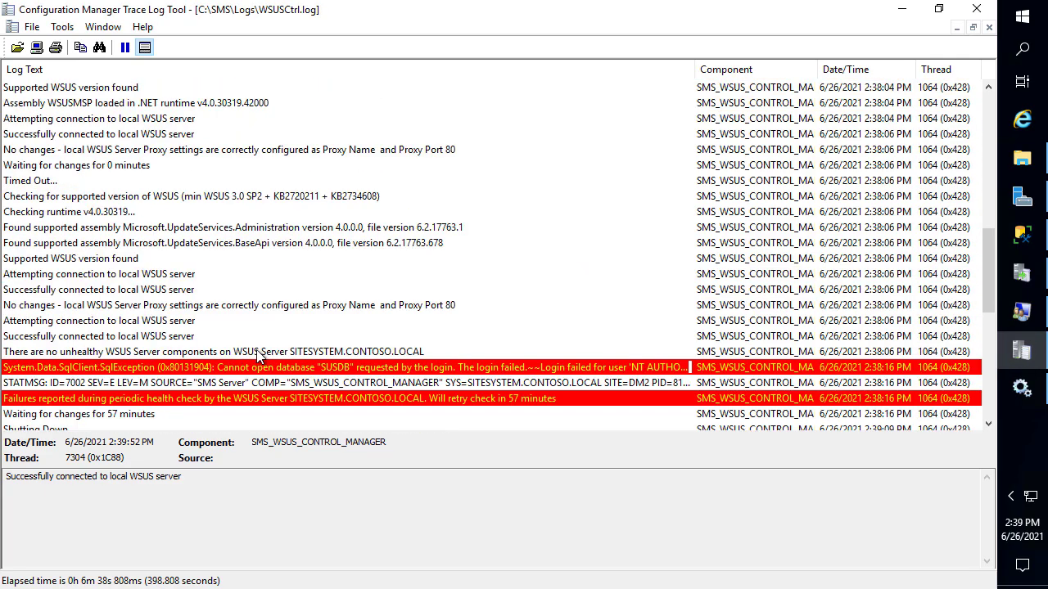
scroll(256, 350, "down", 7)
scroll(308, 342, "up", 3)
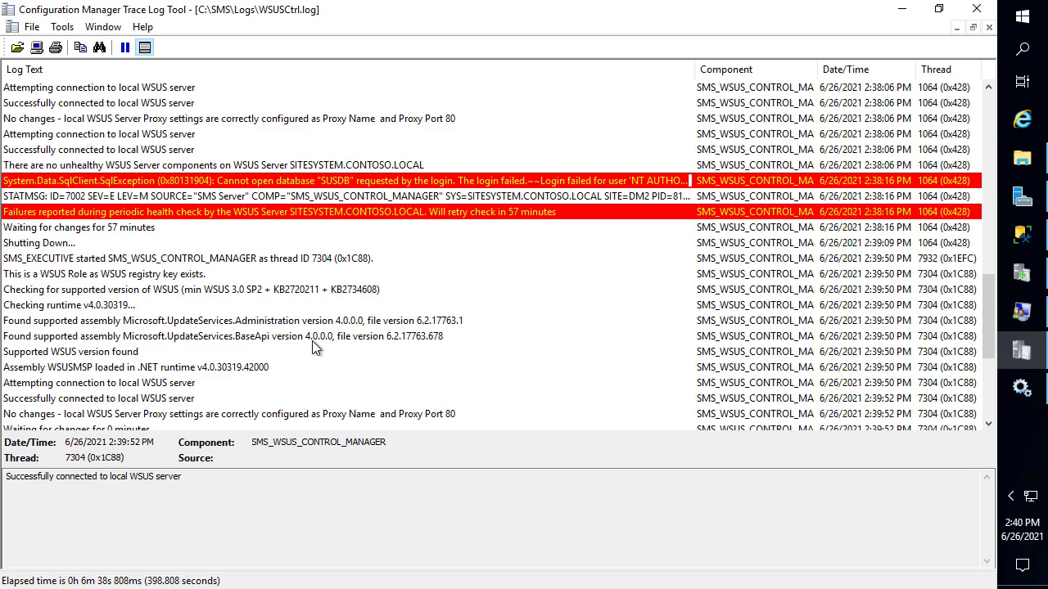
scroll(312, 340, "down", 5)
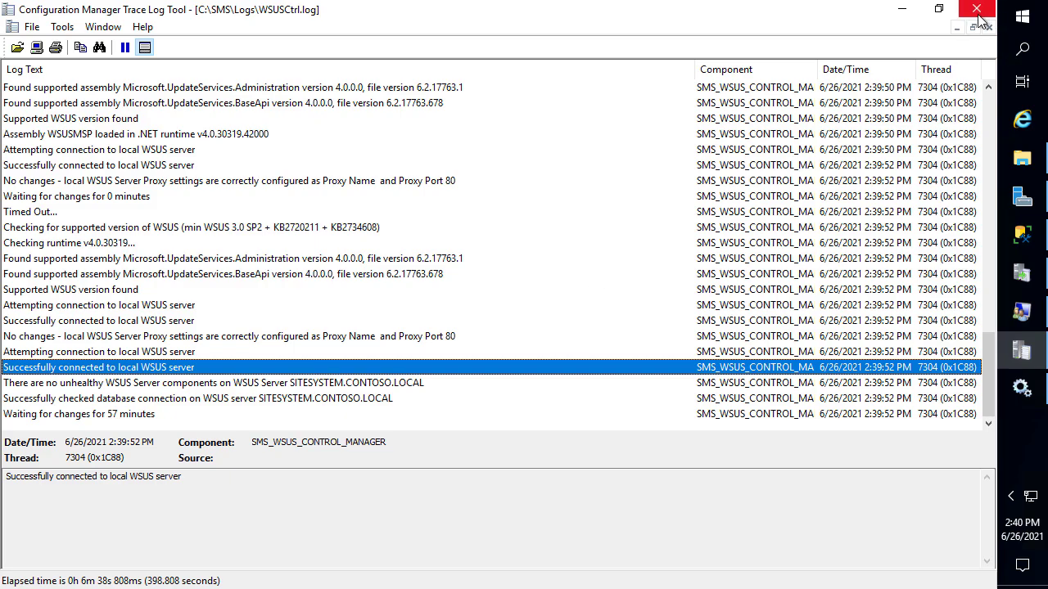
left_click(1022, 236)
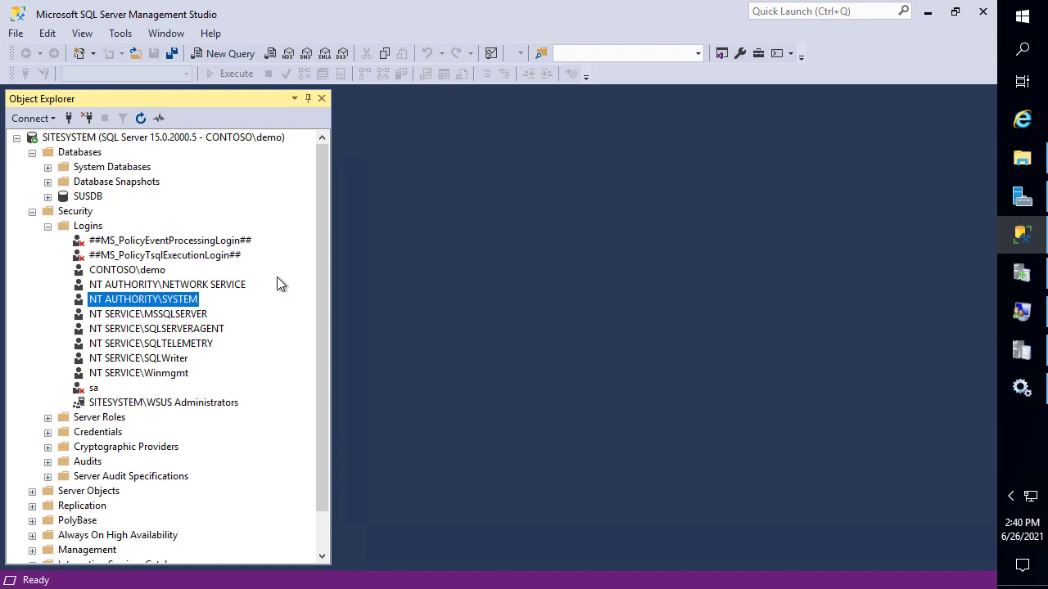
Minimize SQL Server Management Studio and the WSUSCtrl log window
left_click(927, 13)
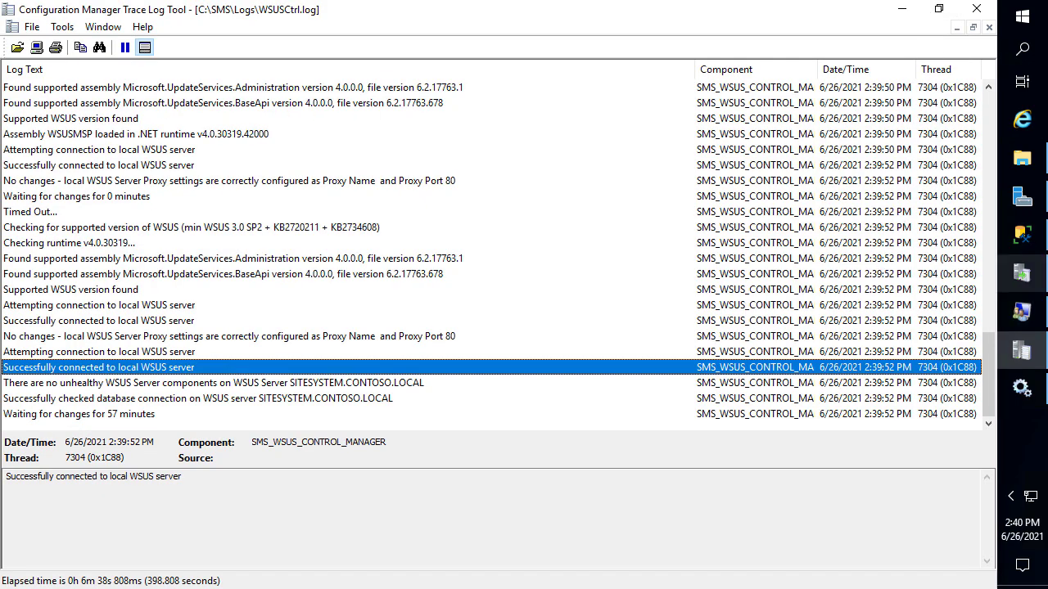
mouse_move(1039, 252)
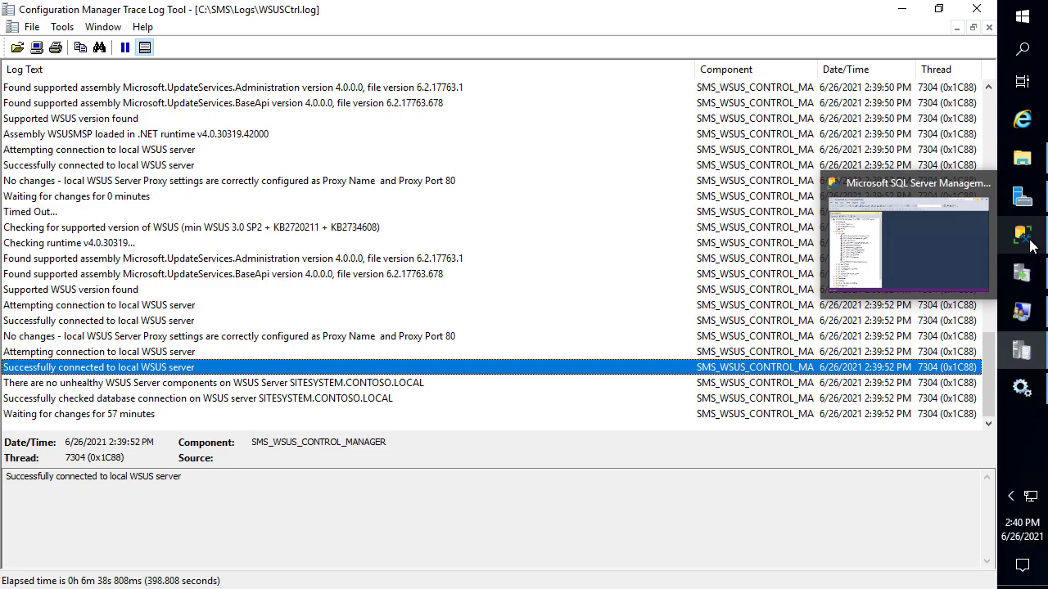
left_click(904, 11)
Close Services and the SITESYSTEM Logs folder, then switch to the DEMO2 session
left_click(731, 53)
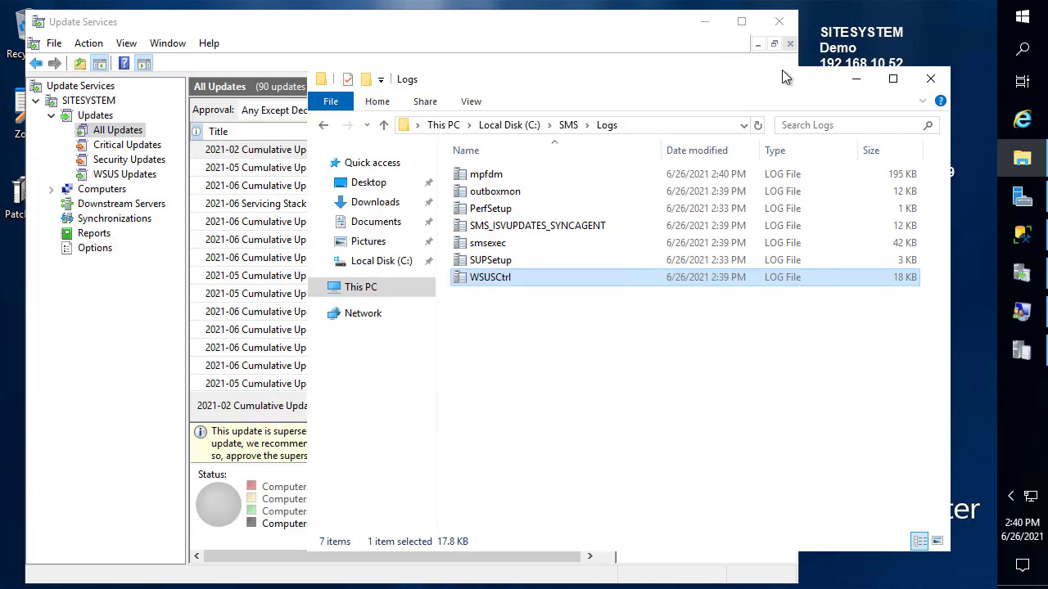
left_click(931, 78)
left_click(499, 222)
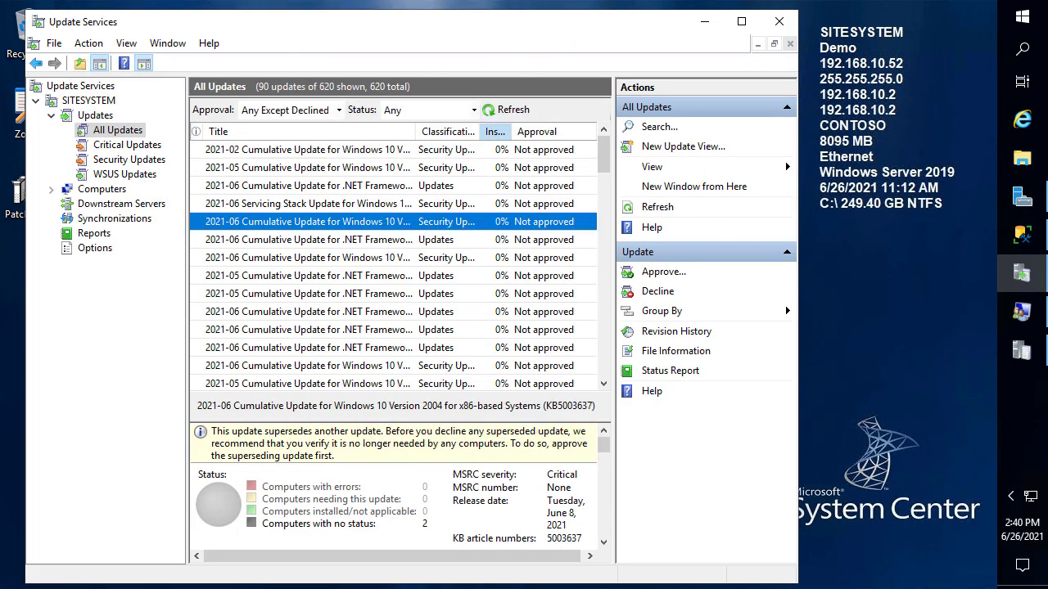
left_click(290, 2)
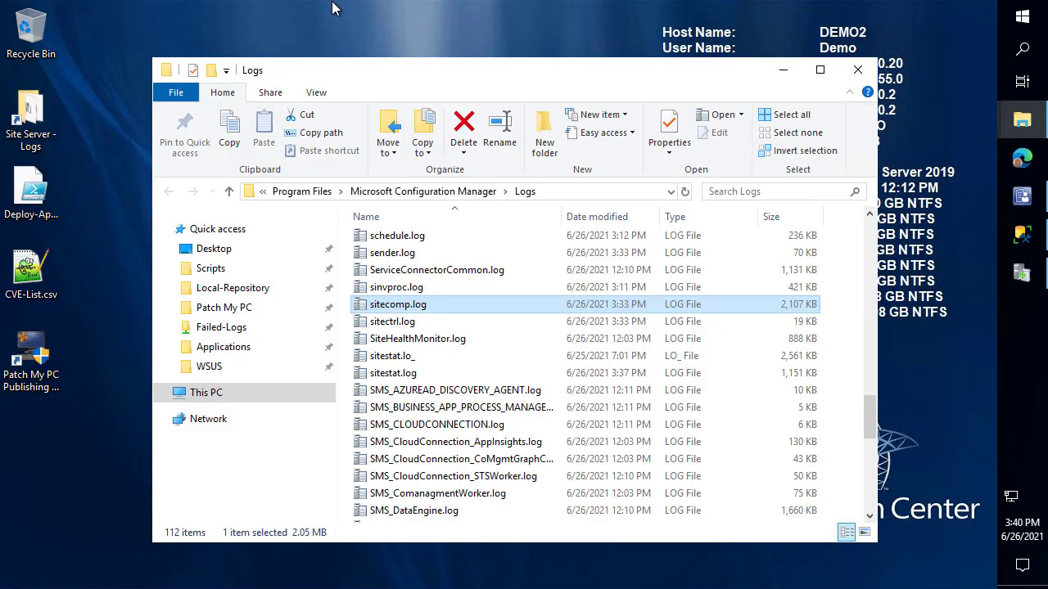
Remove DEMO2's Software update point role, choosing sitesystem.CONTOSO.LOCAL as the new sync source
left_click(1023, 196)
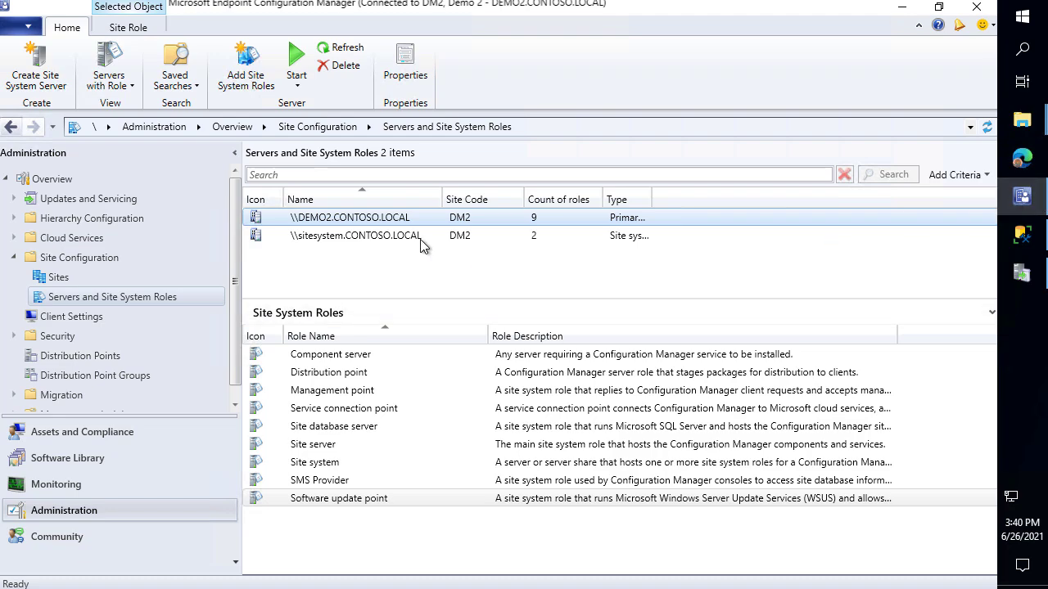
left_click(373, 237)
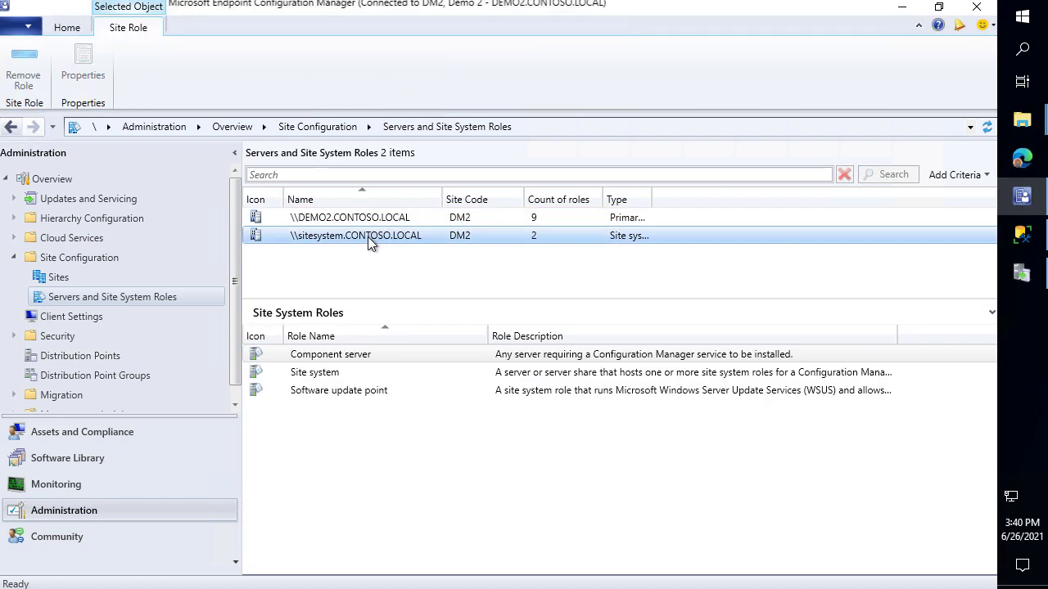
left_click(369, 219)
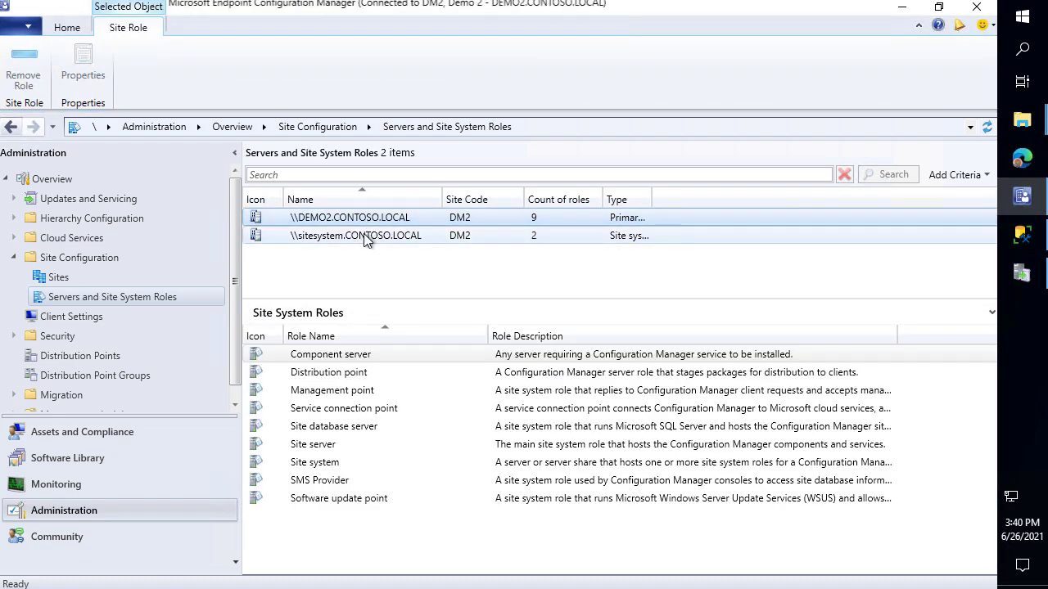
left_click(362, 503)
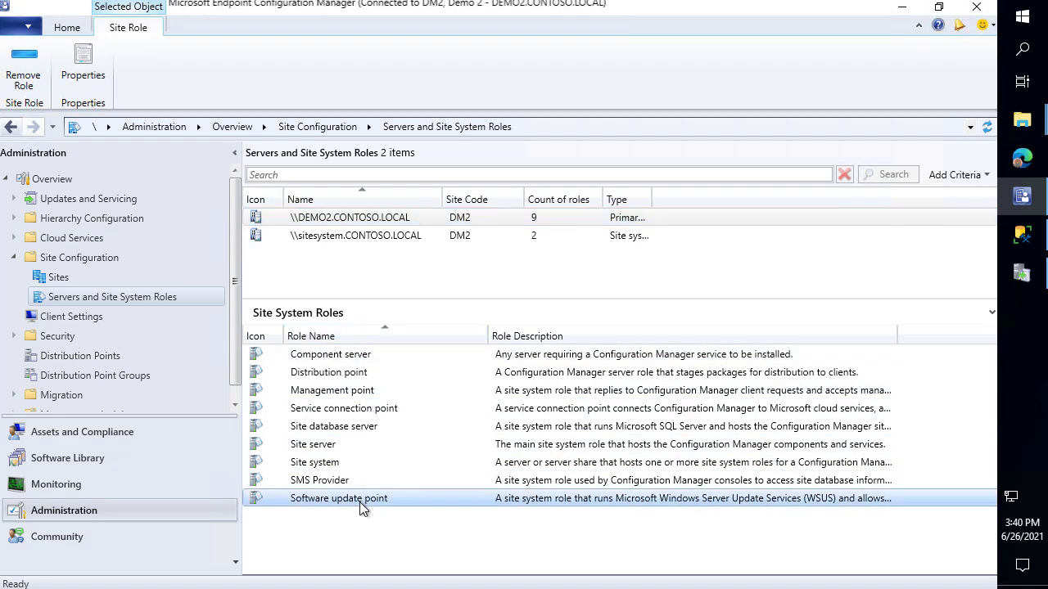
right_click(363, 508)
left_click(309, 515)
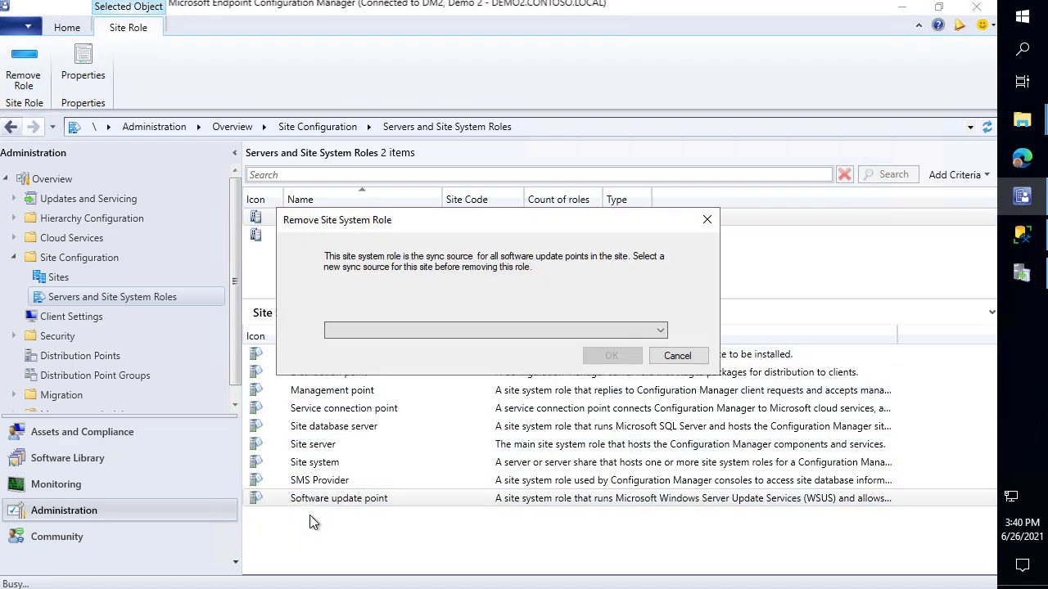
left_click(461, 332)
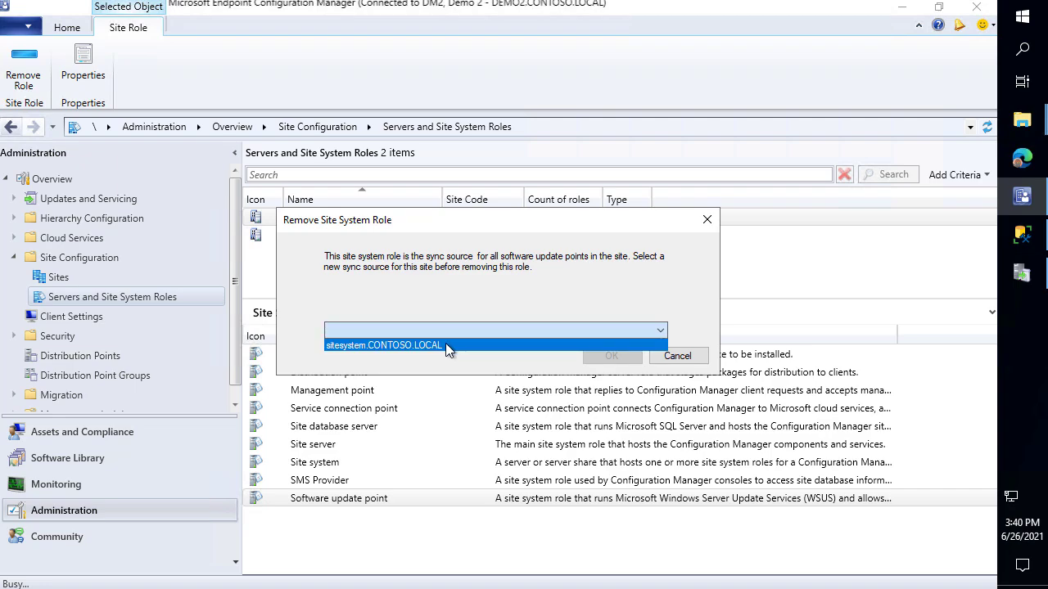
left_click(446, 346)
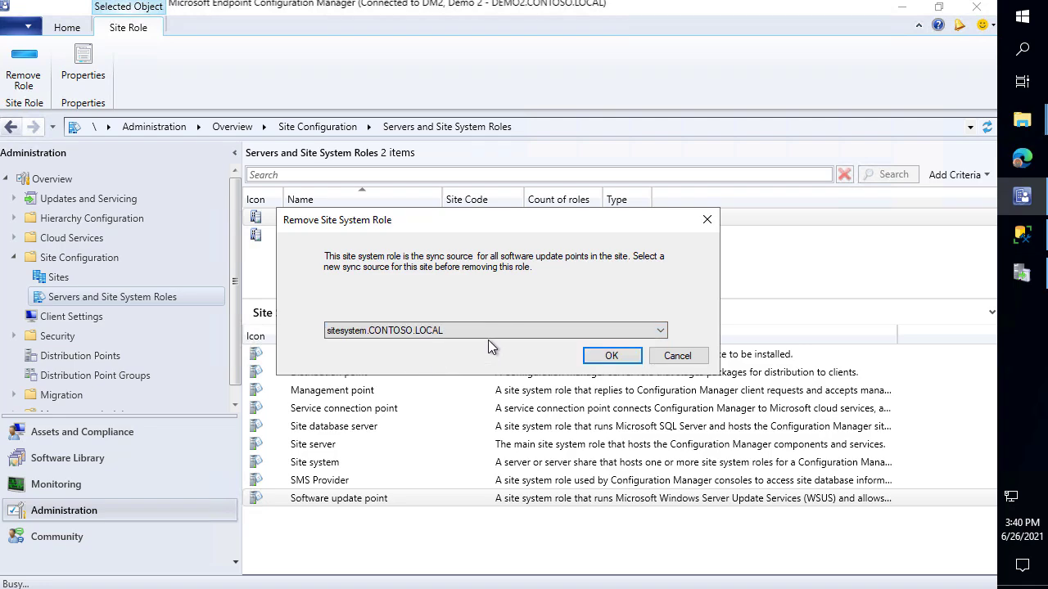
left_click(620, 358)
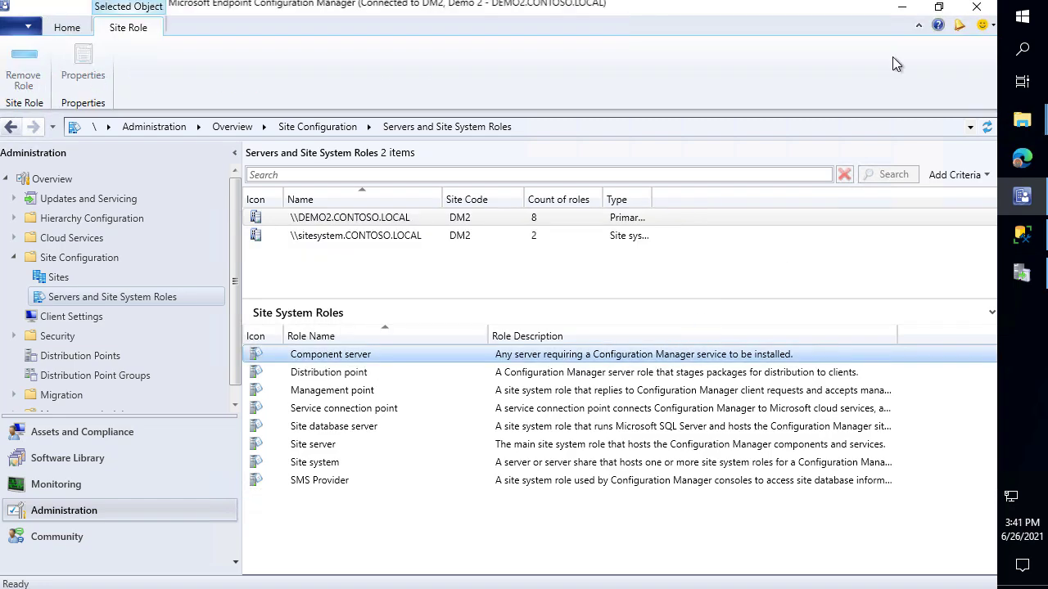
left_click(901, 8)
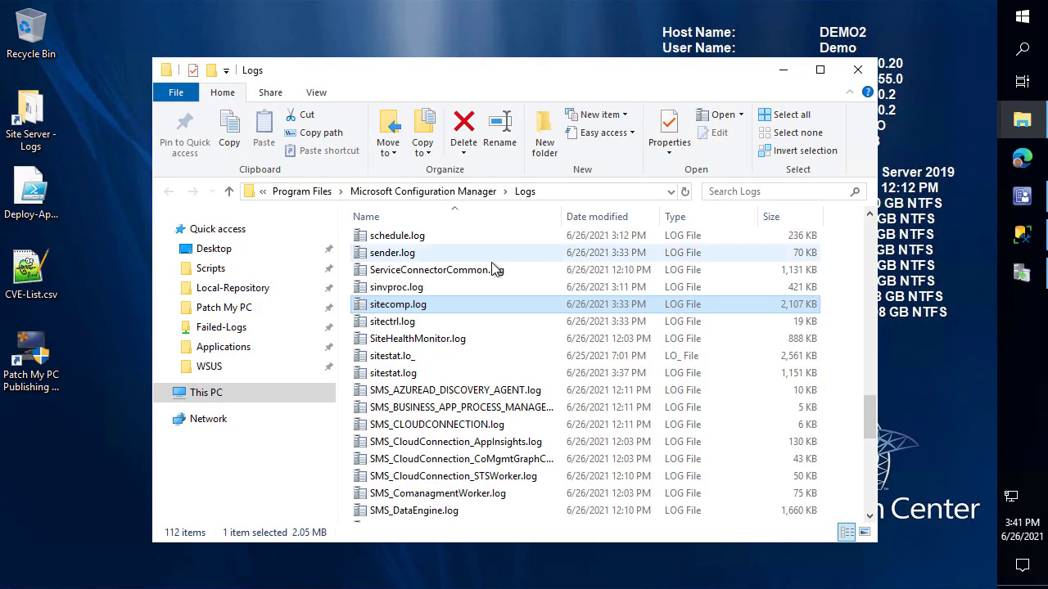
Open sitecomp.log, snapping CMTrace to the right and the Logs folder to the left
double_click(407, 305)
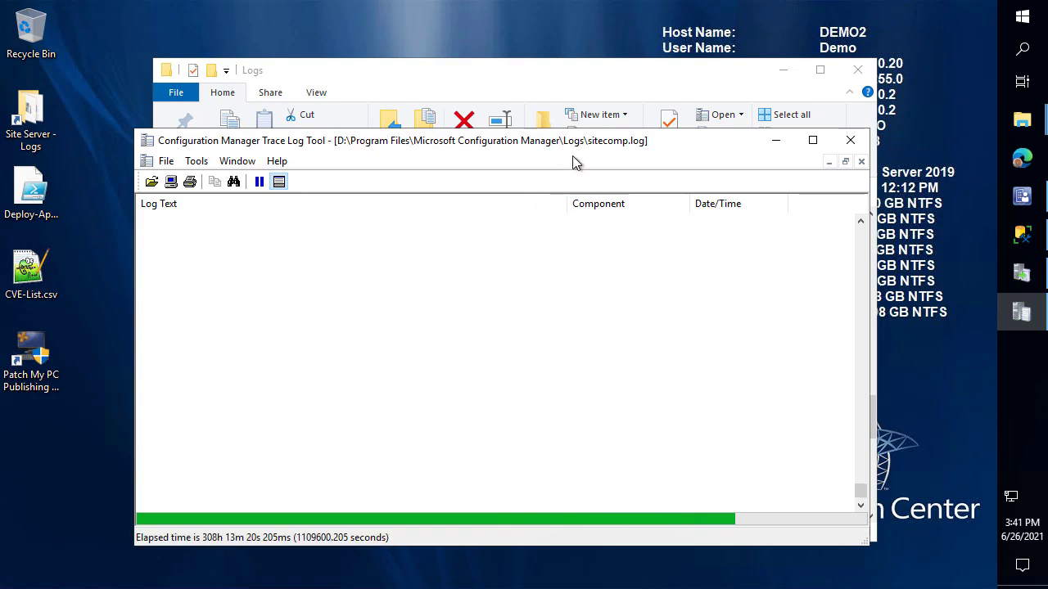
key("super+Right")
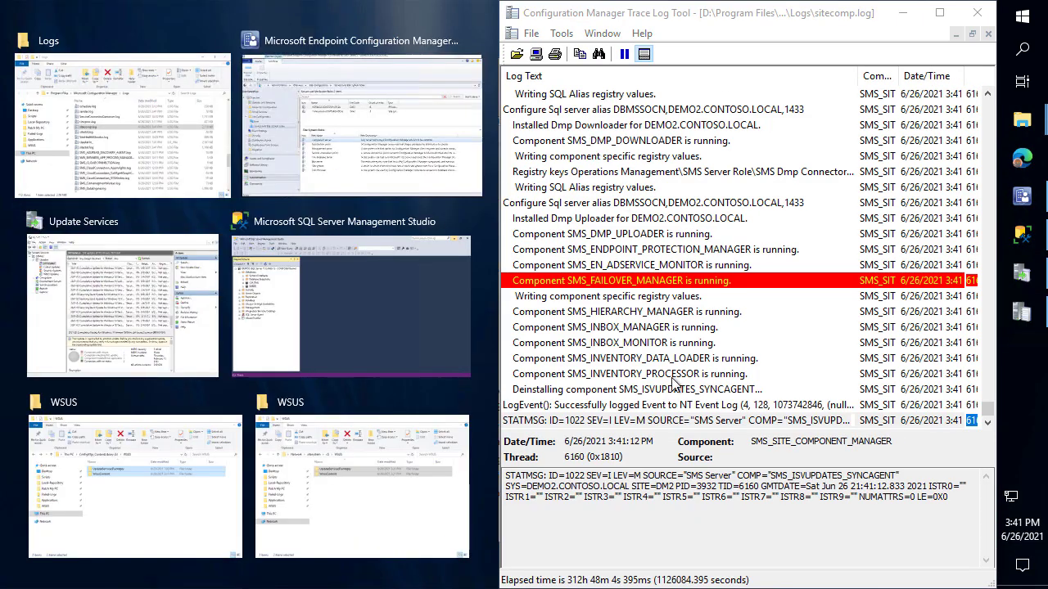
left_click(692, 542)
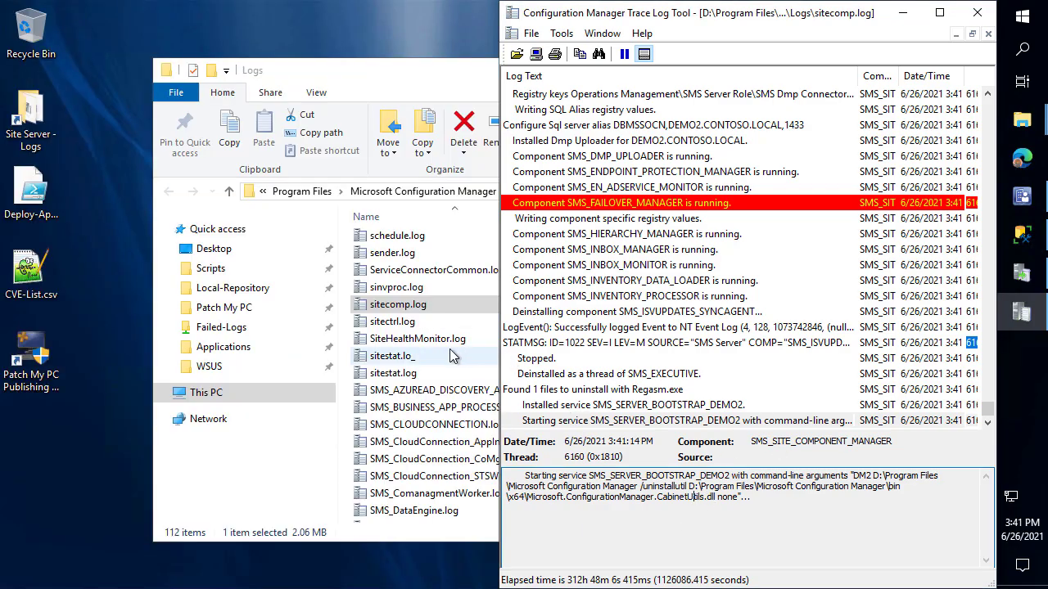
left_click(401, 374)
key("Down")
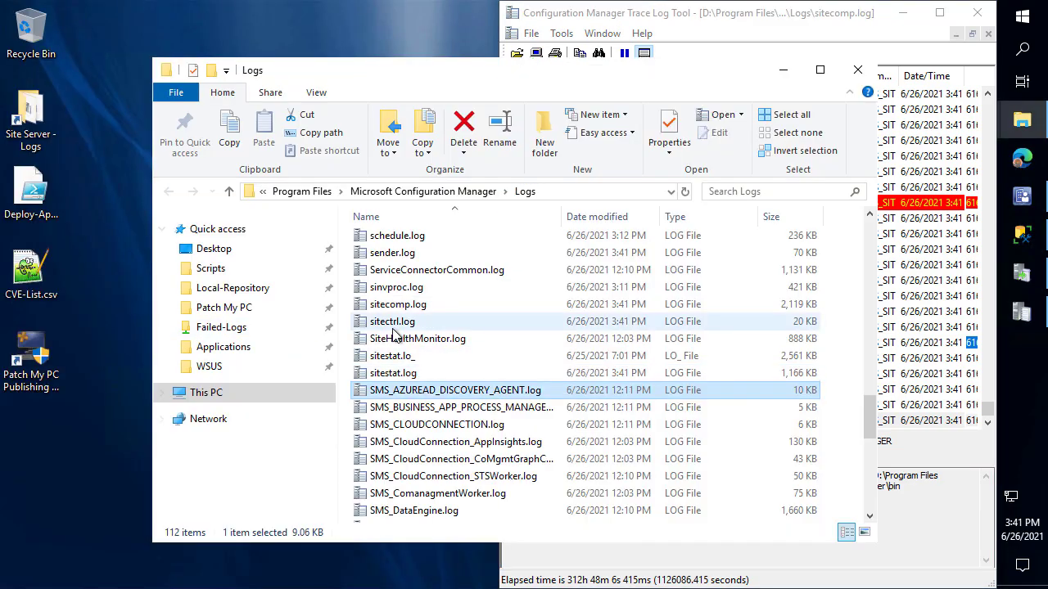
key("super+Left")
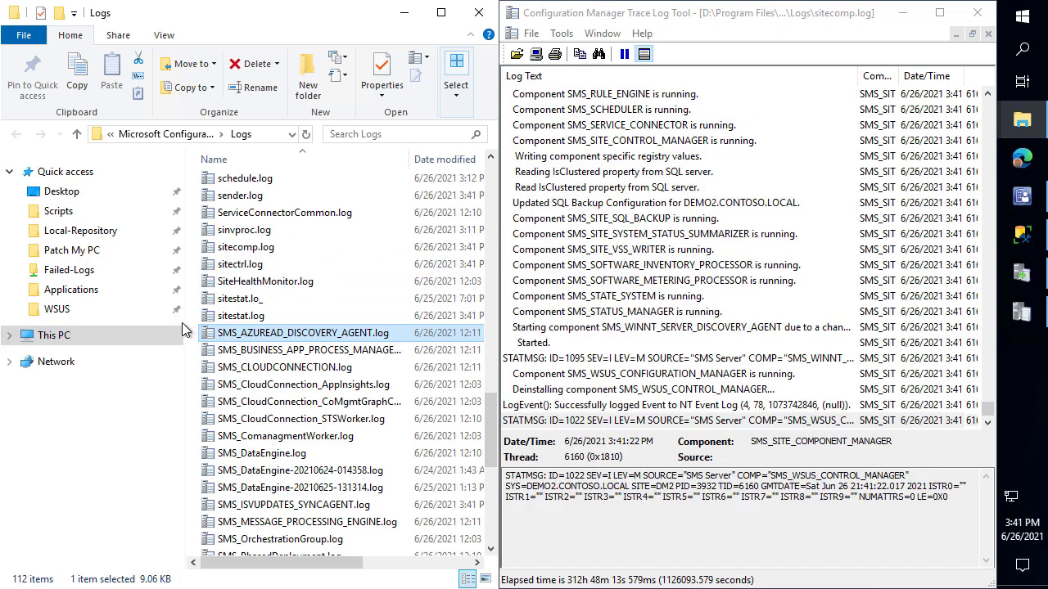
left_click_drag(183, 321, 118, 322)
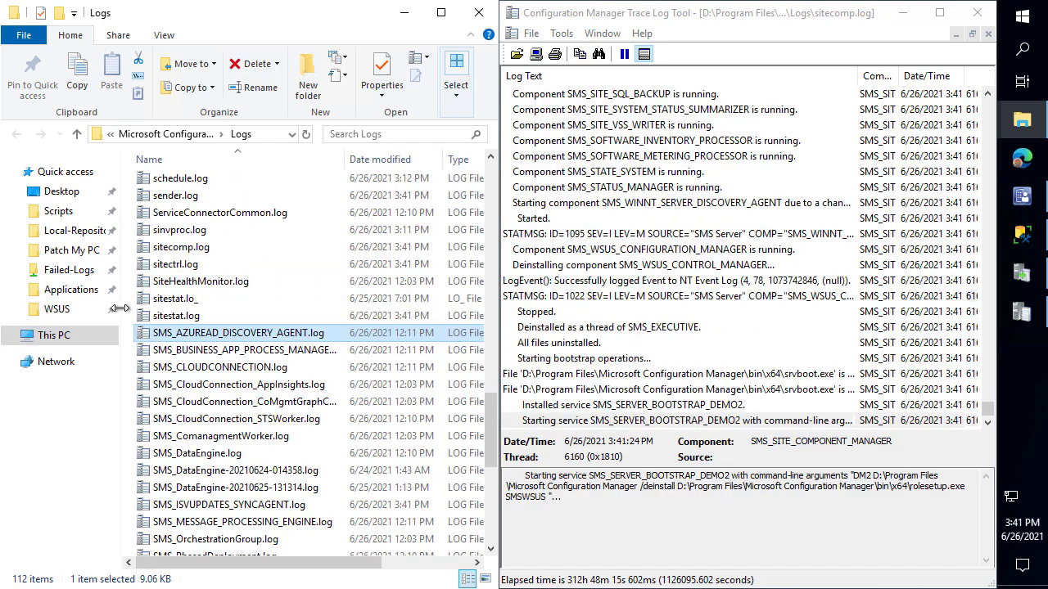
Open SUPSetup.log, confirm 'Deinstallation was successful', then close it
left_click(257, 265)
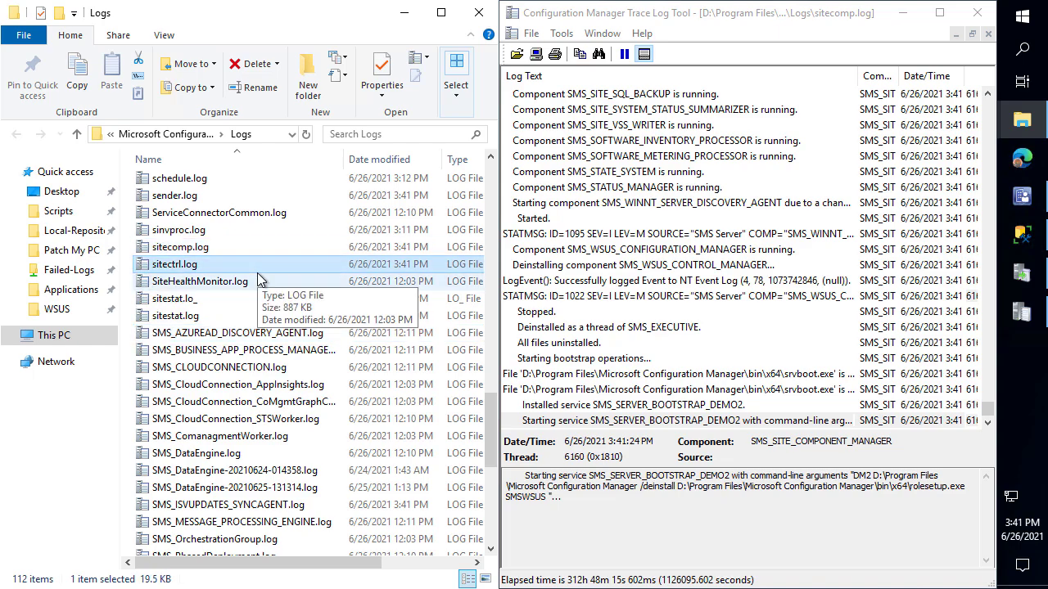
scroll(270, 318, "down", 2)
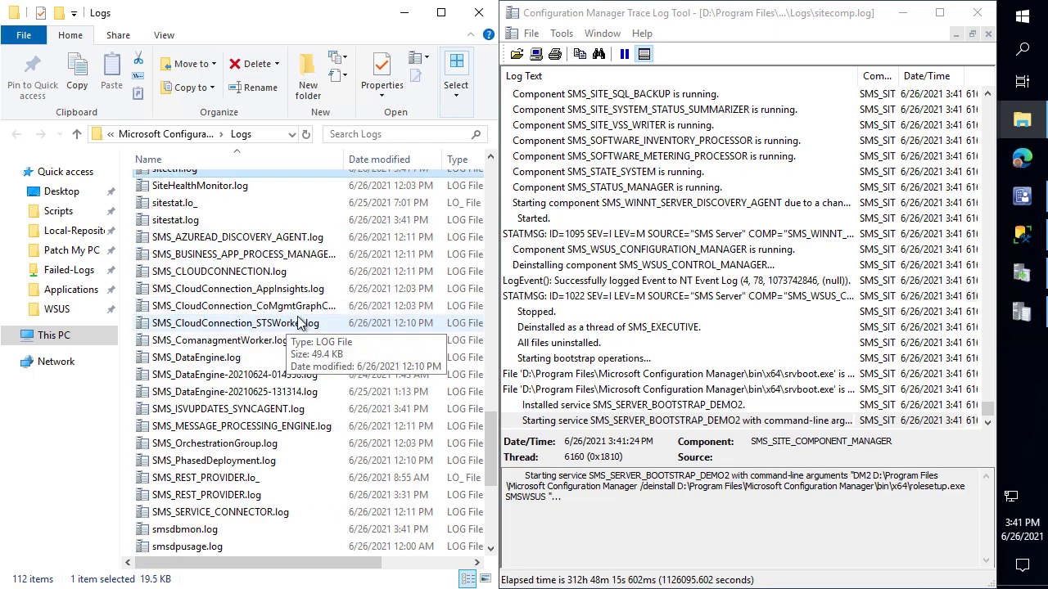
scroll(299, 322, "down", 3)
scroll(281, 355, "down", 3)
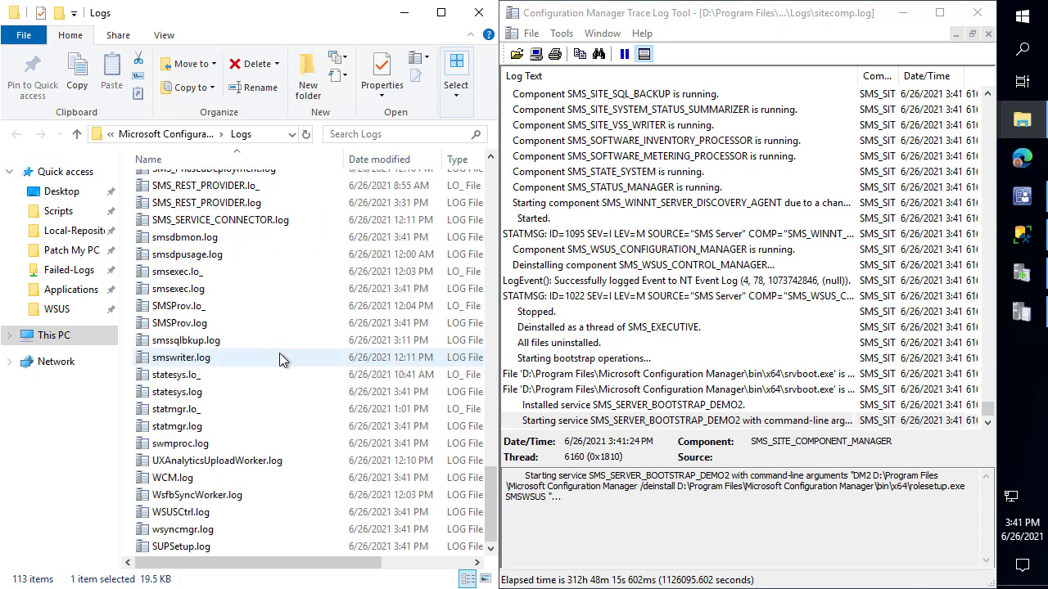
double_click(179, 444)
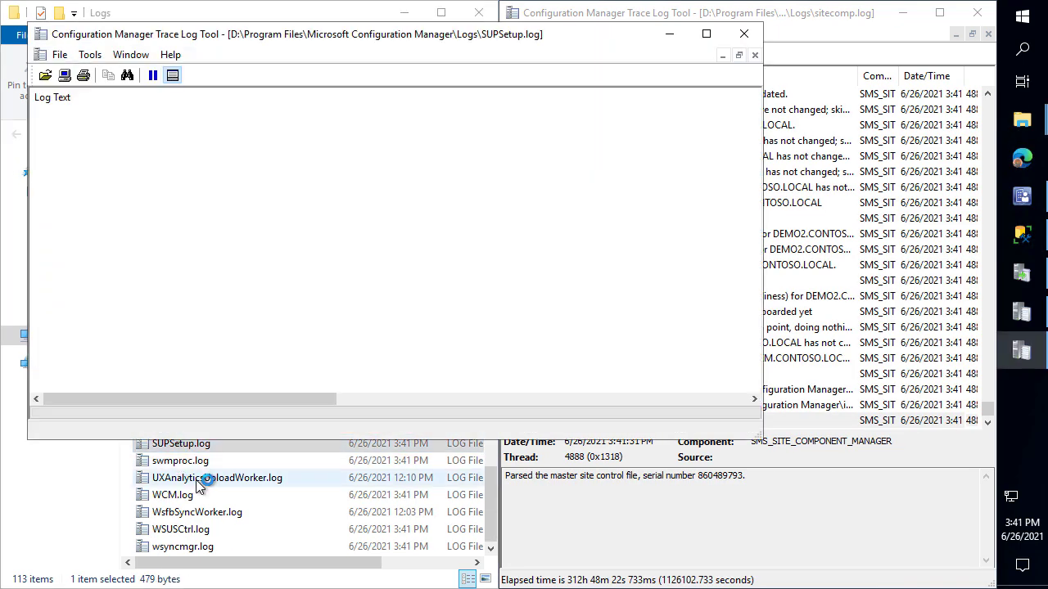
left_click(161, 193)
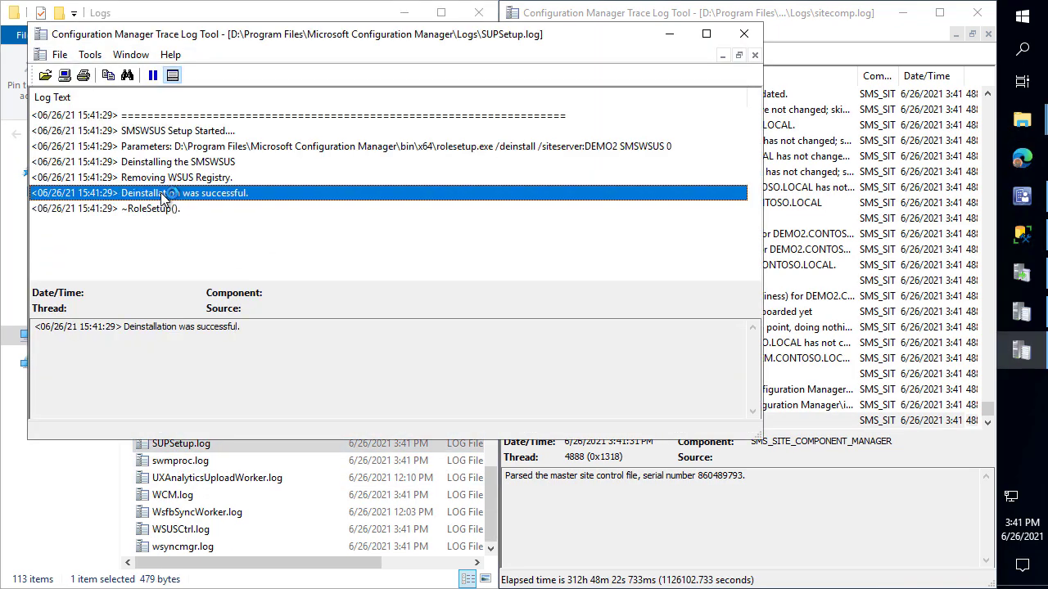
left_click_drag(253, 198, 313, 239)
left_click(747, 34)
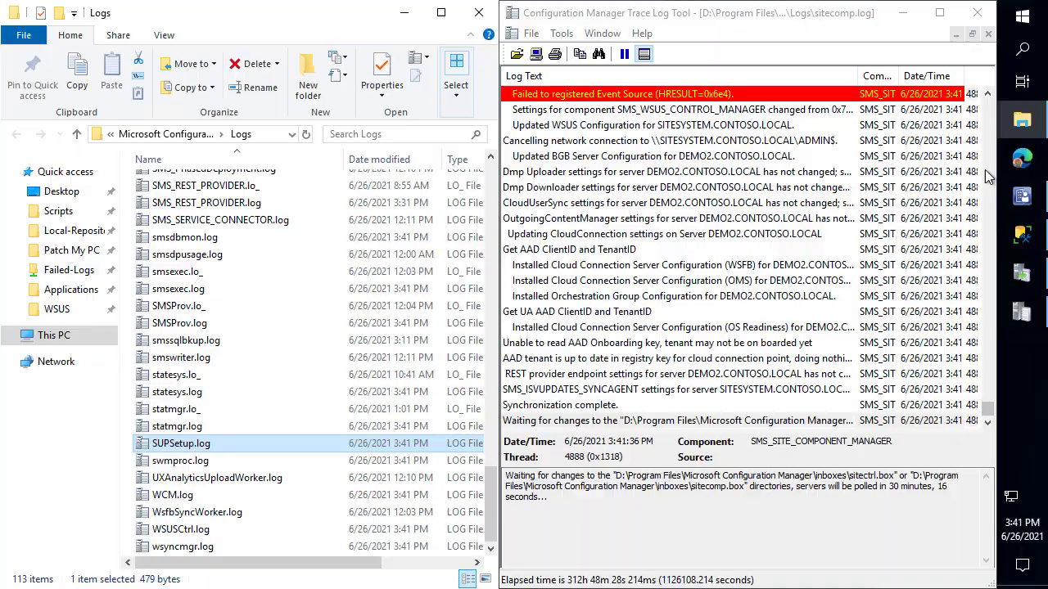
left_click(1022, 196)
Run Synchronize Software Updates from Software Library and confirm Yes for the whole site
left_click(72, 461)
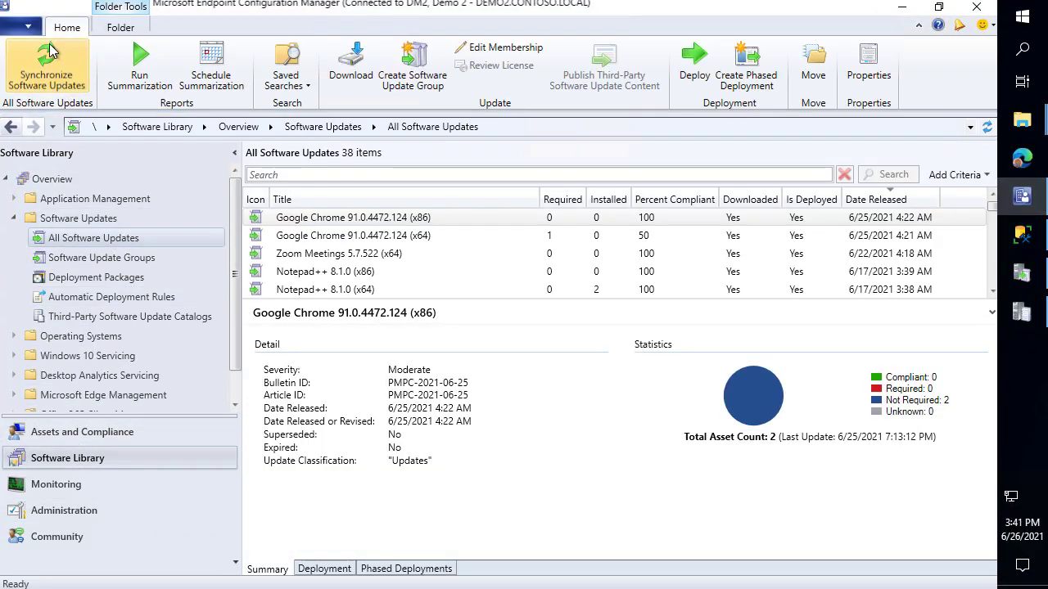
left_click(50, 58)
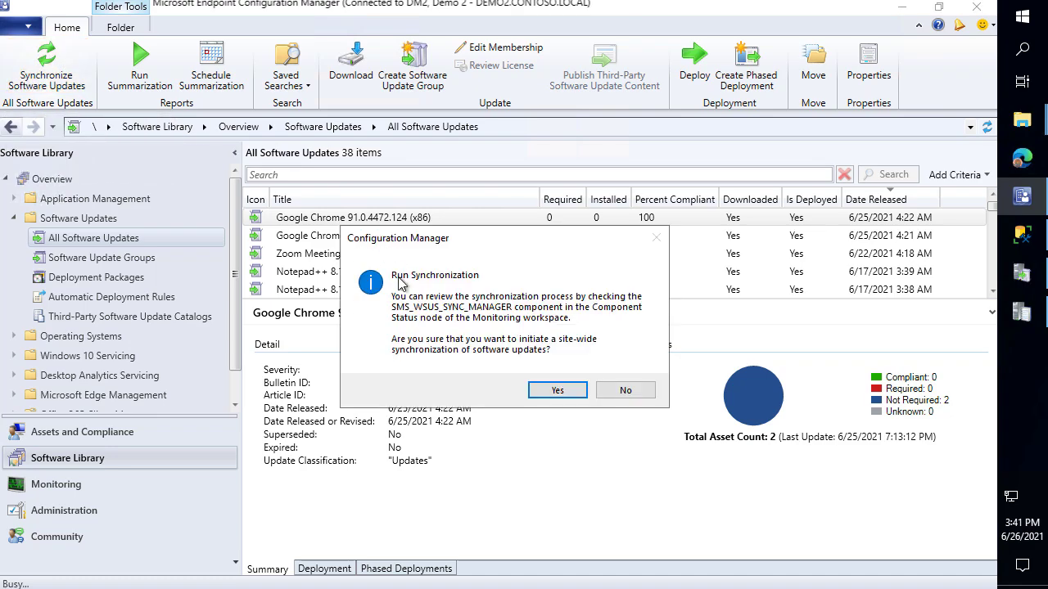
left_click(556, 393)
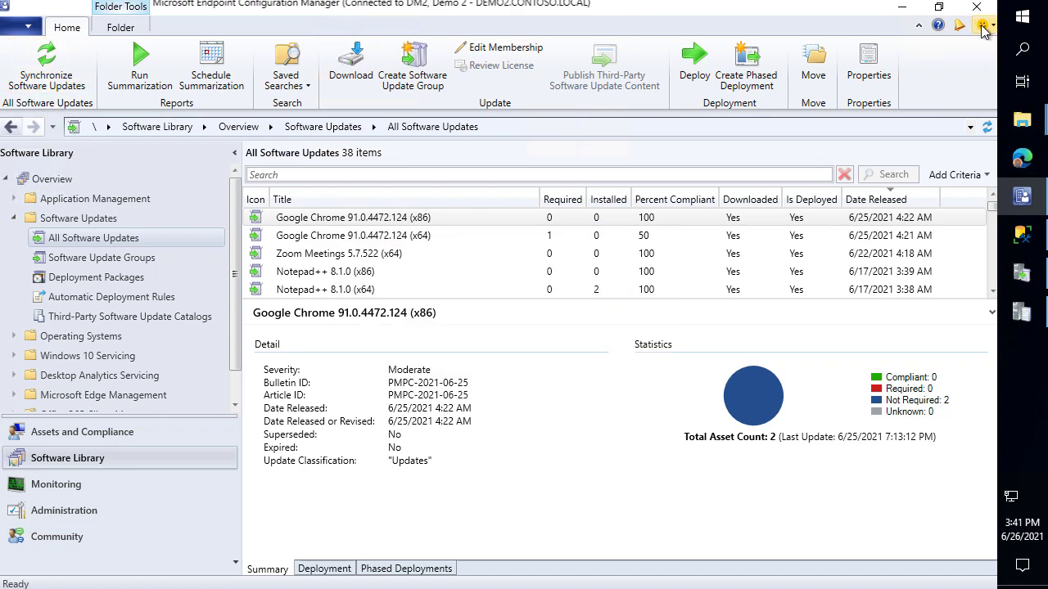
left_click(898, 7)
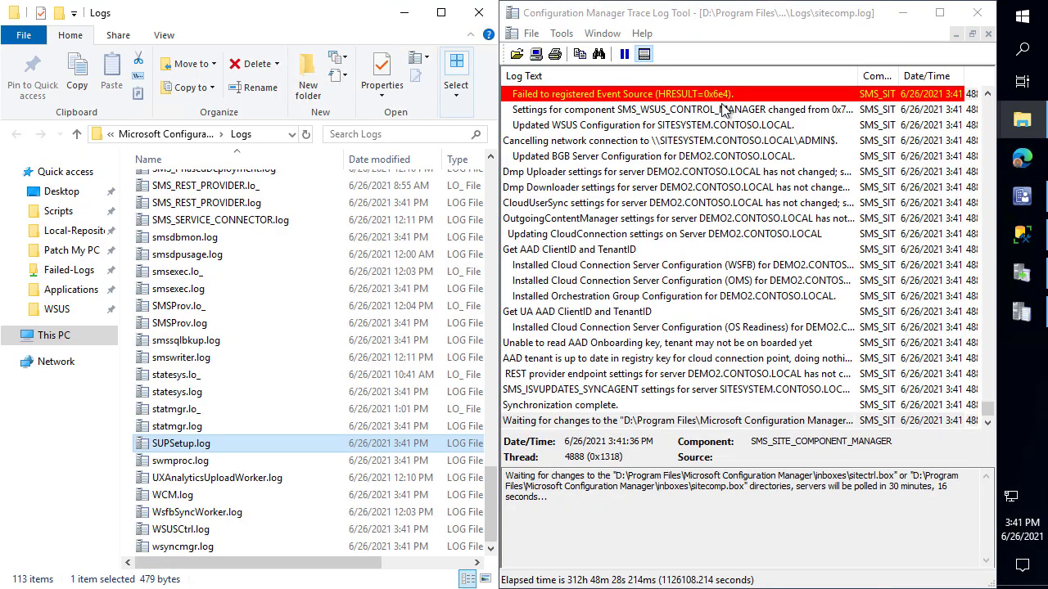
left_click(236, 274)
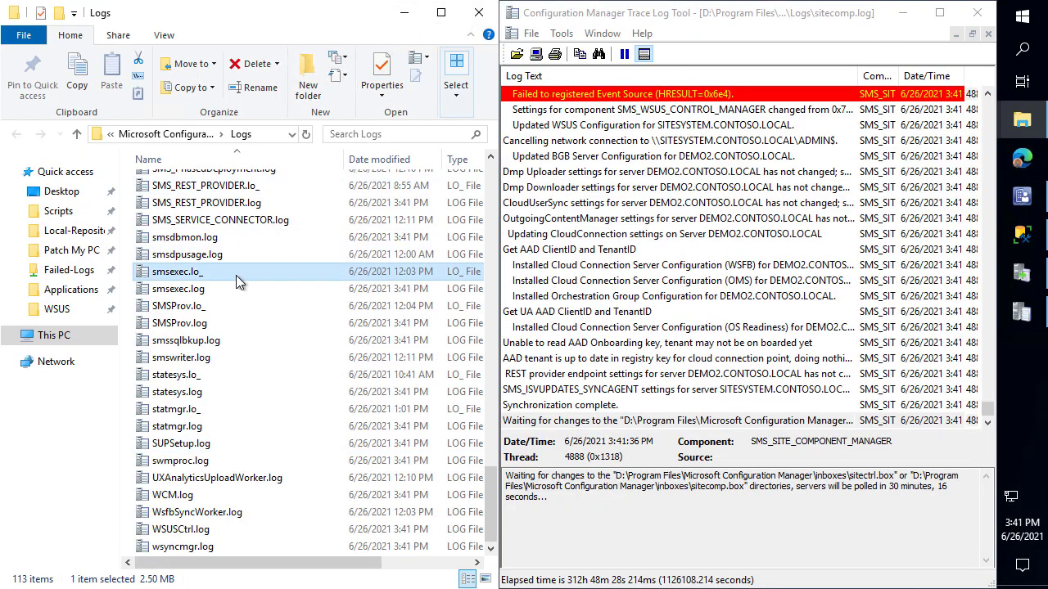
Open WCM.log on the right half and review its WSUS connection and Configuration successful entries
key("w")
key("Return")
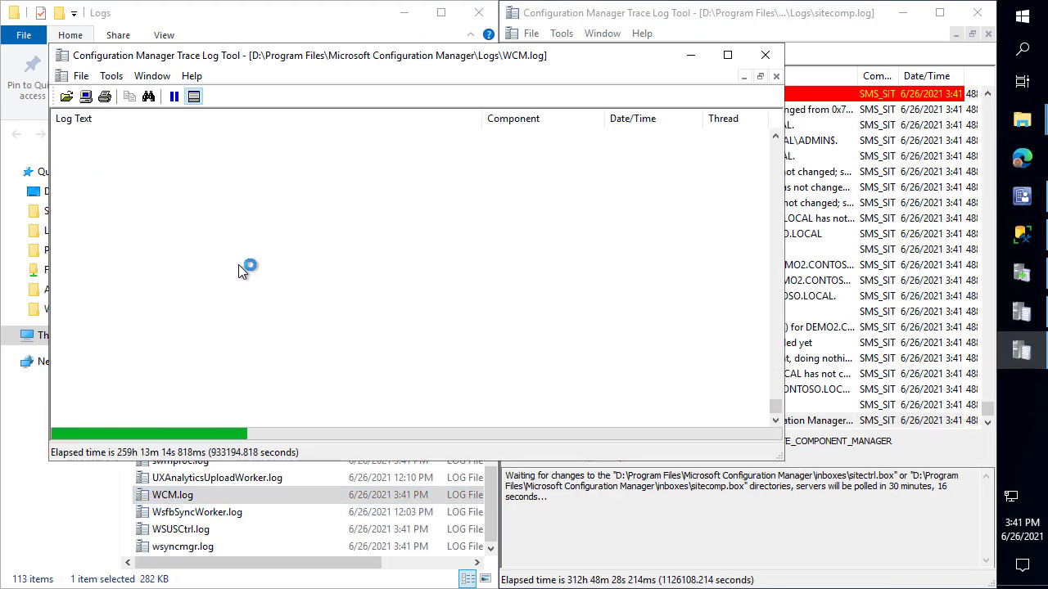
key("super+Right")
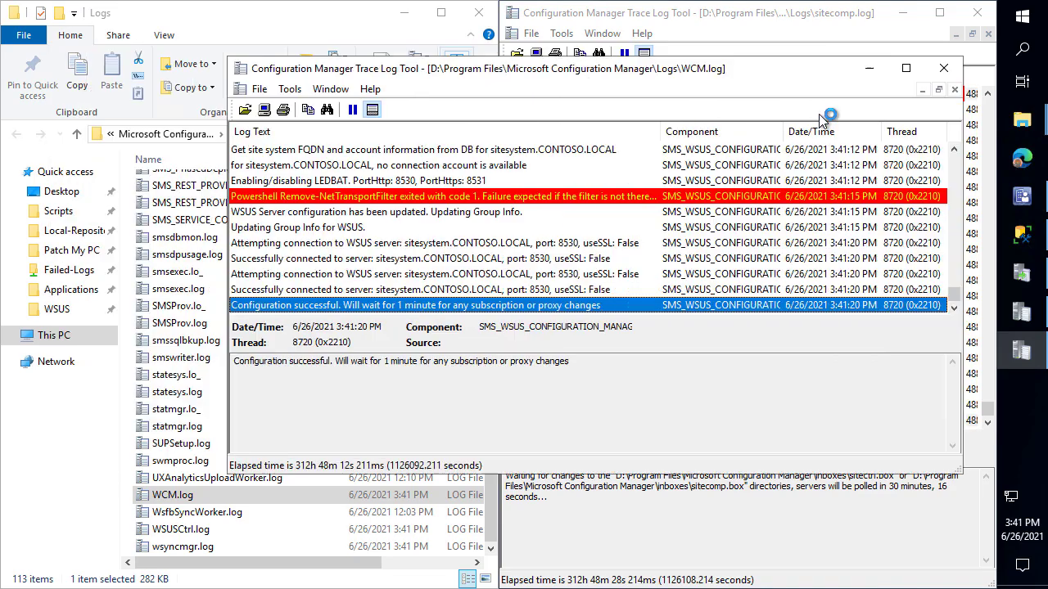
left_click(825, 520)
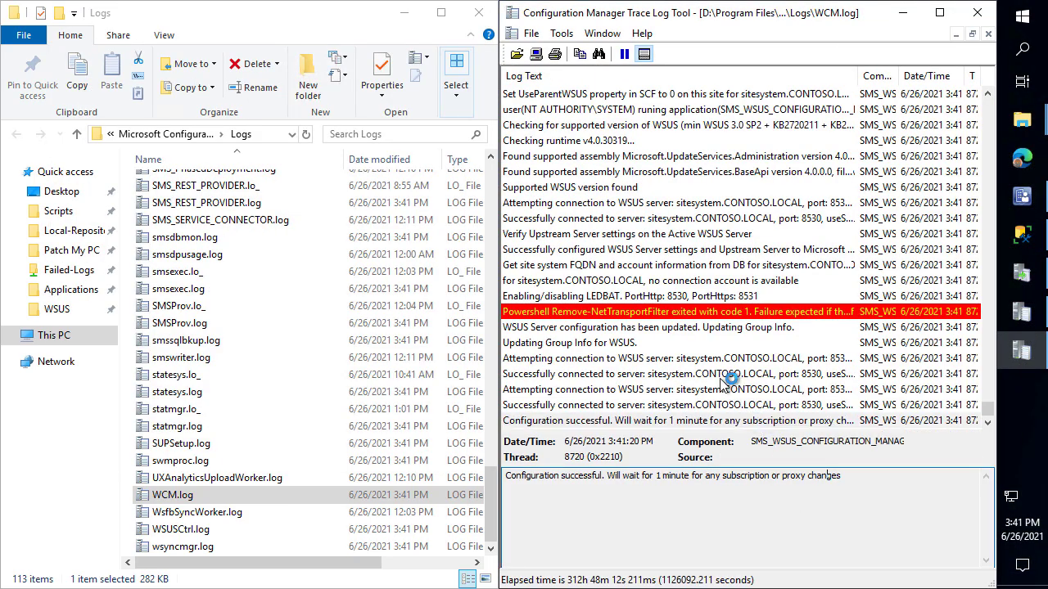
left_click(654, 360)
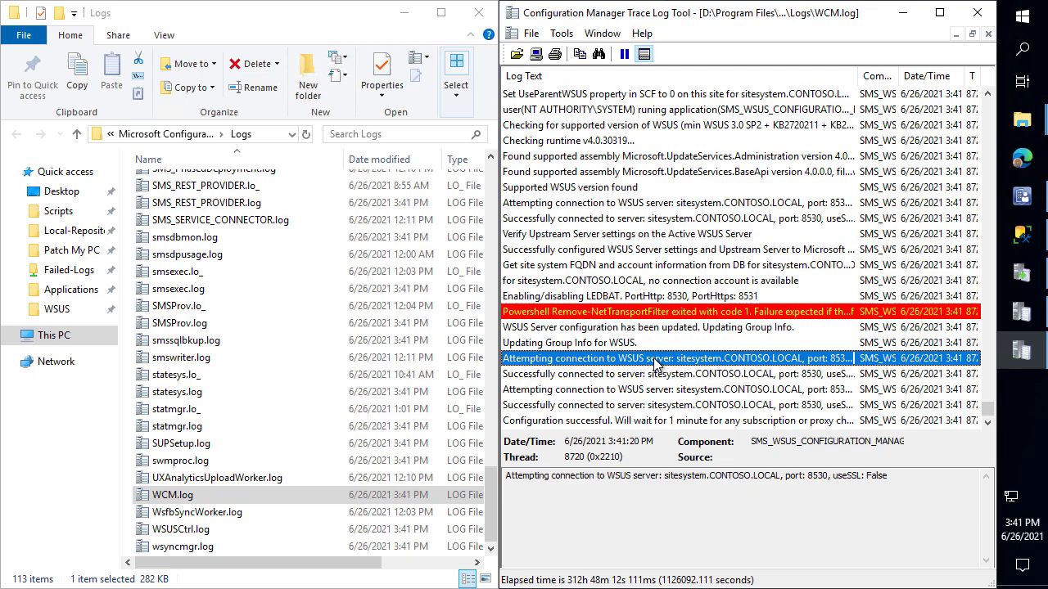
left_click(655, 204)
left_click(654, 420)
left_click(209, 324)
Open wsyncmgr.log on the left half and check the Synchronizing WSUS server entries
type("ws")
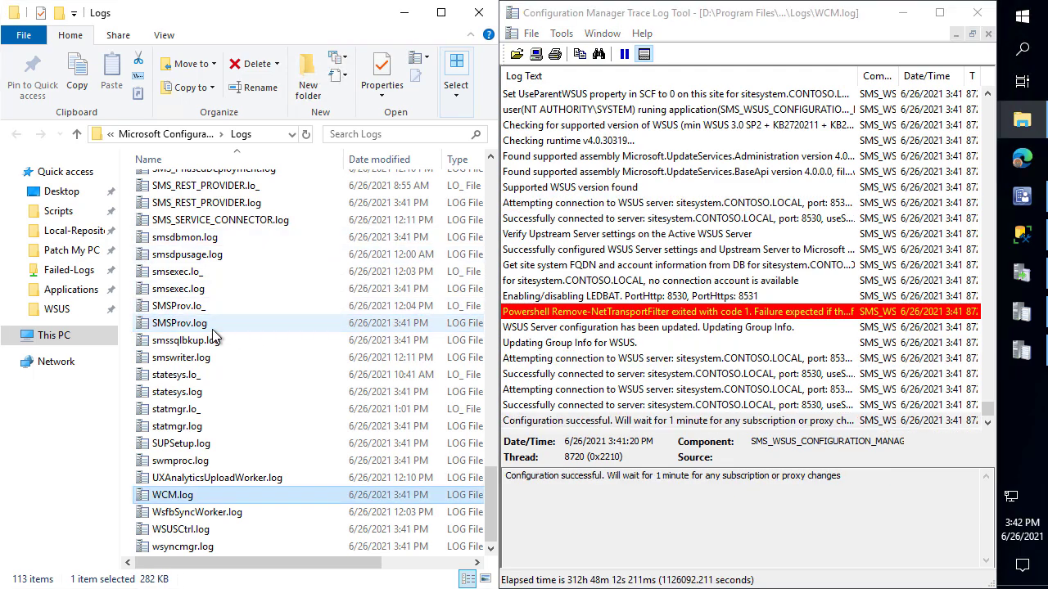
key("Down")
key("Down")
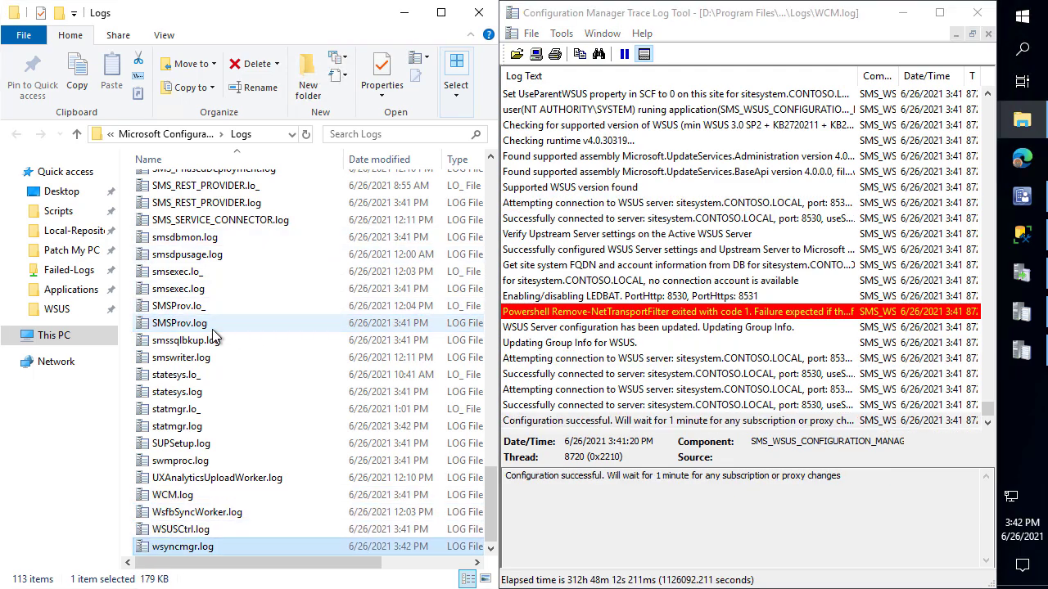
key("Return")
key("super+Left")
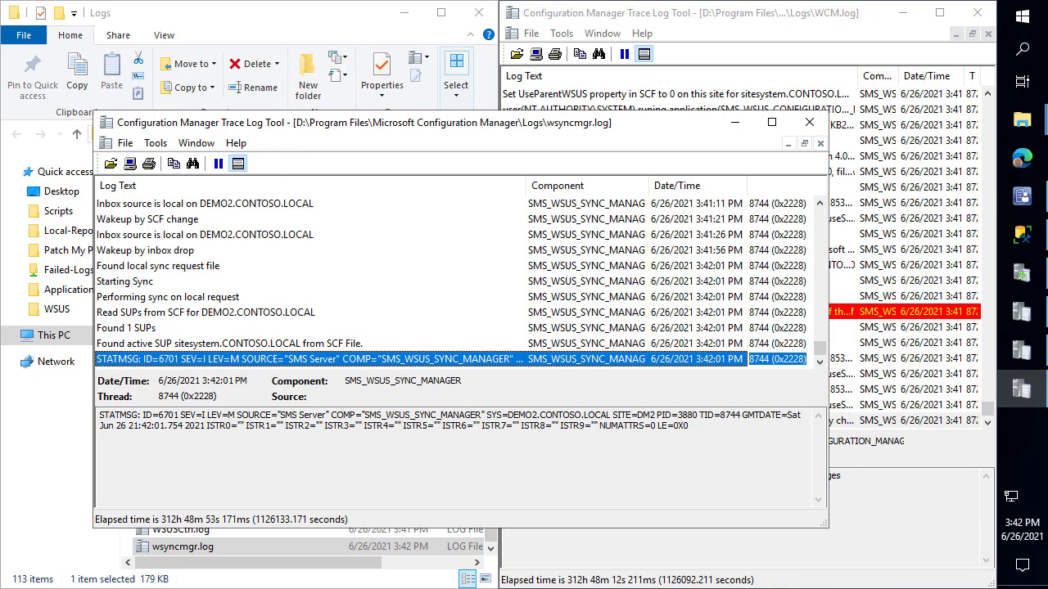
left_click_drag(497, 178, 615, 150)
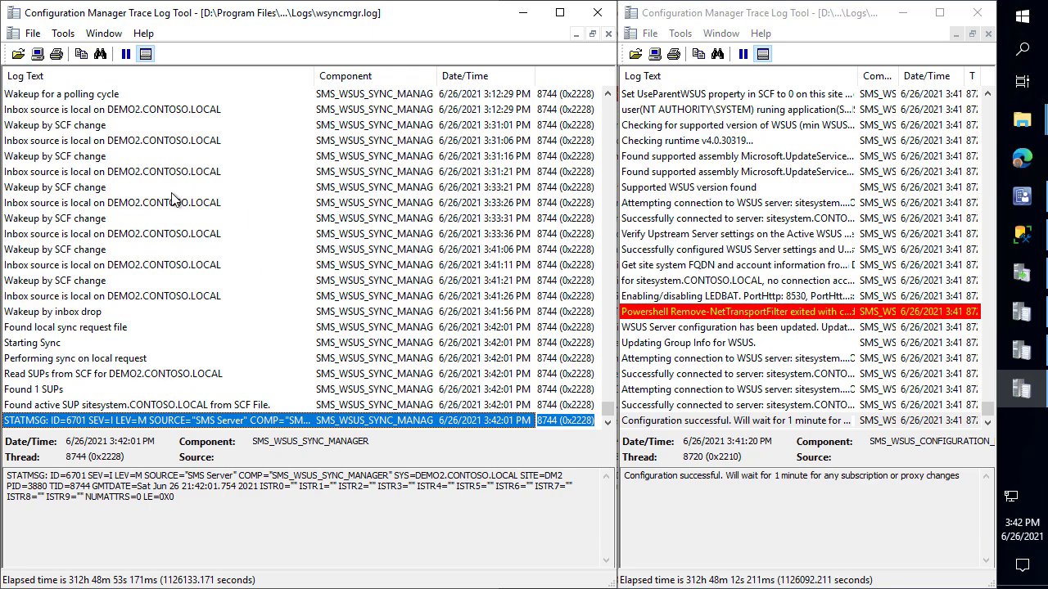
scroll(189, 197, "up", 5)
left_click(204, 190)
left_click(813, 421)
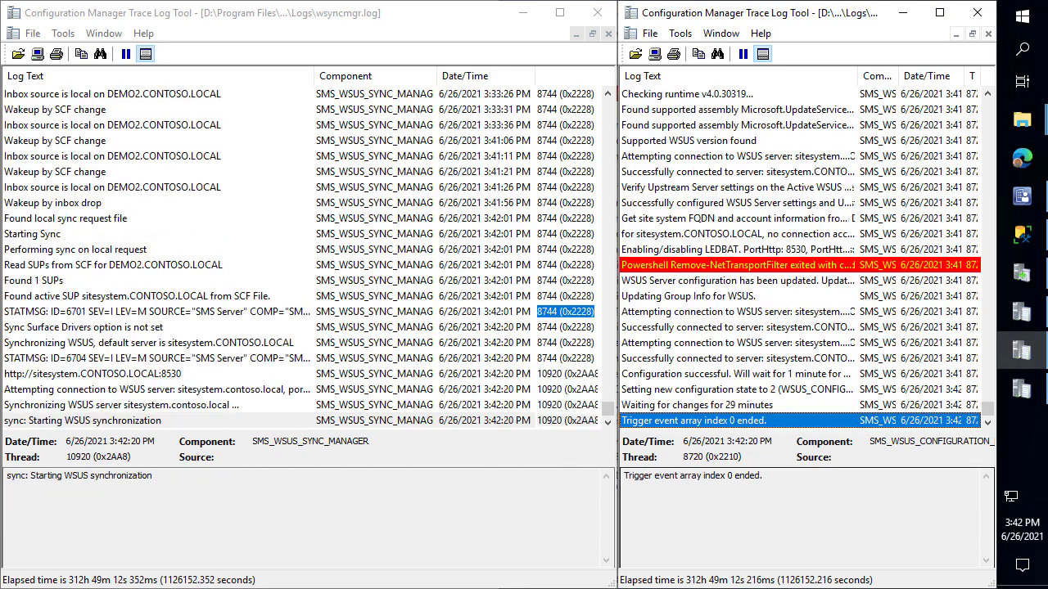
left_click(141, 403)
left_click(153, 420)
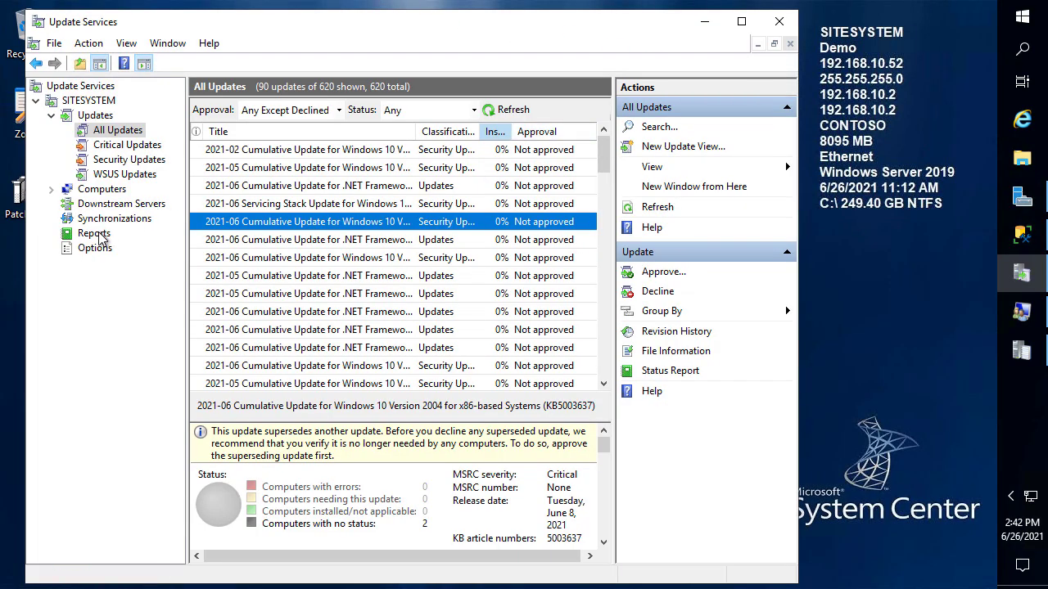
View Synchronizations in the maximized WSUS console and check the Running sync at 0%
left_click(115, 219)
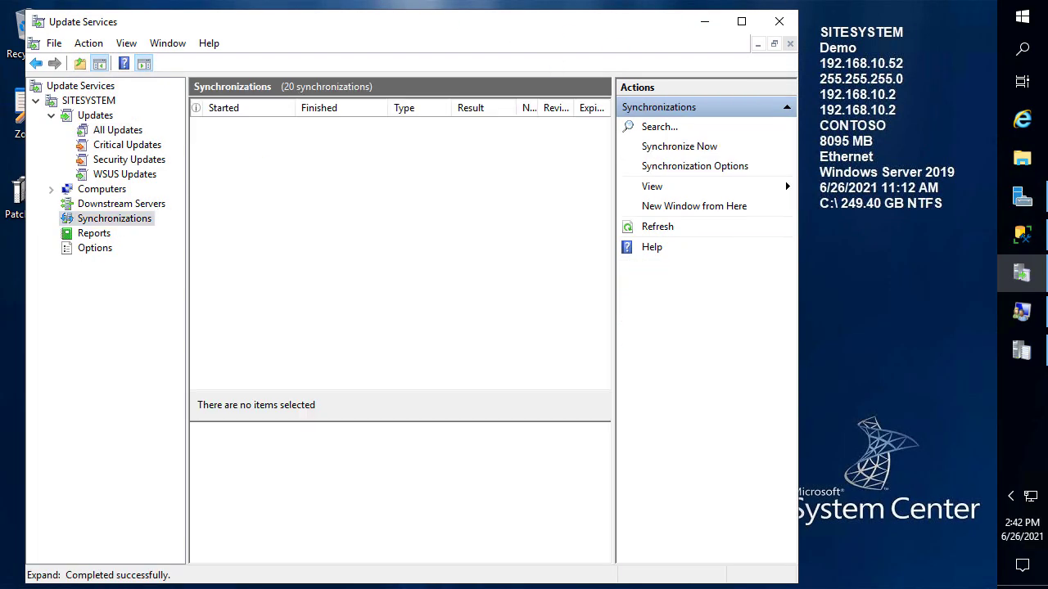
left_click(740, 24)
left_click(398, 115)
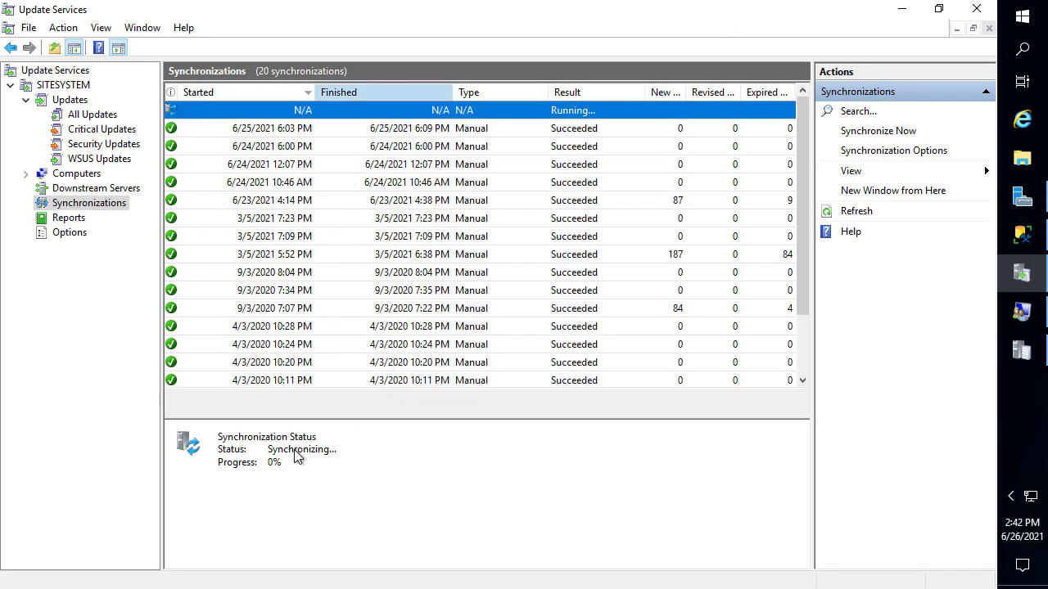
left_click_drag(289, 464, 340, 498)
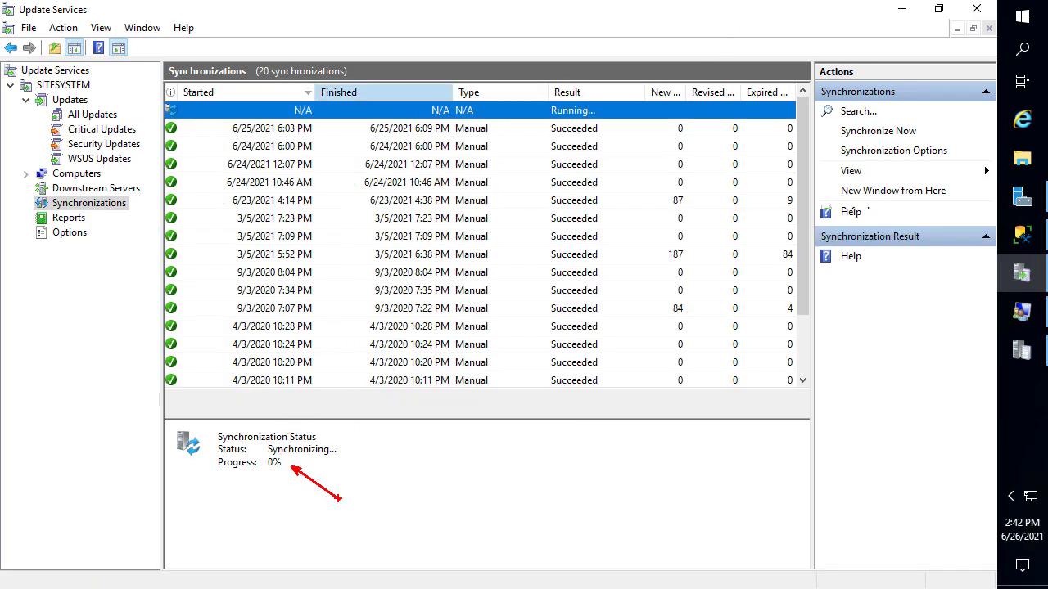
key("Escape")
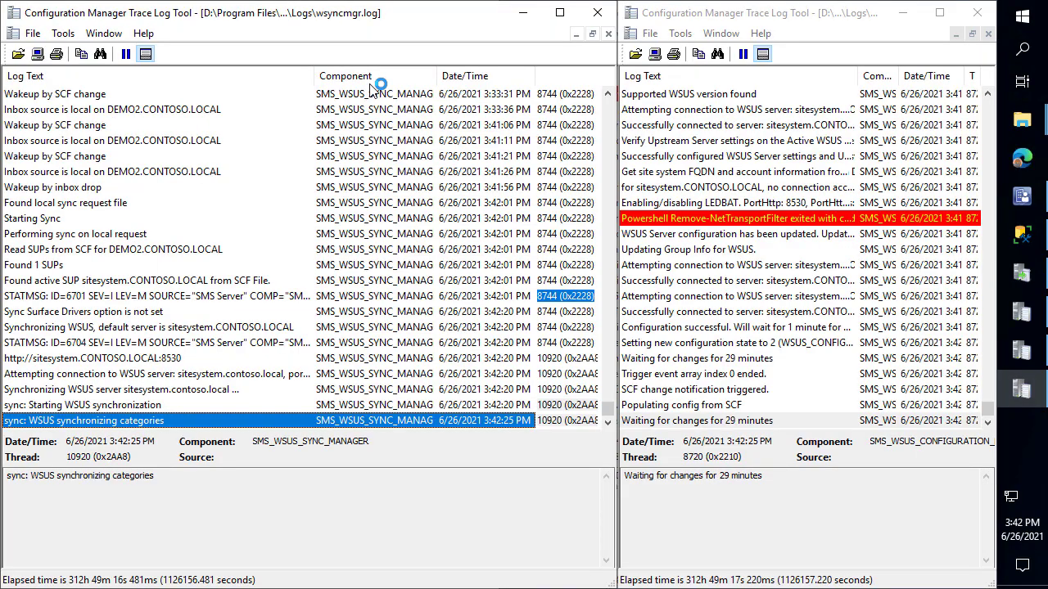
left_click(1020, 206)
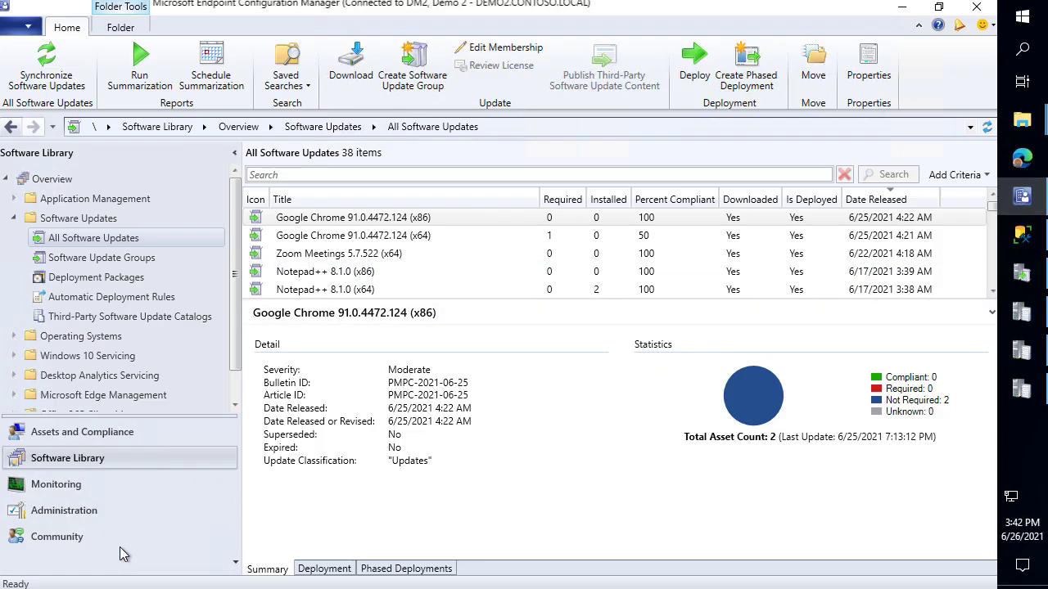
Open the Demo 2 boundary group's properties under Administration > Hierarchy Configuration > Boundary Groups
left_click(135, 518)
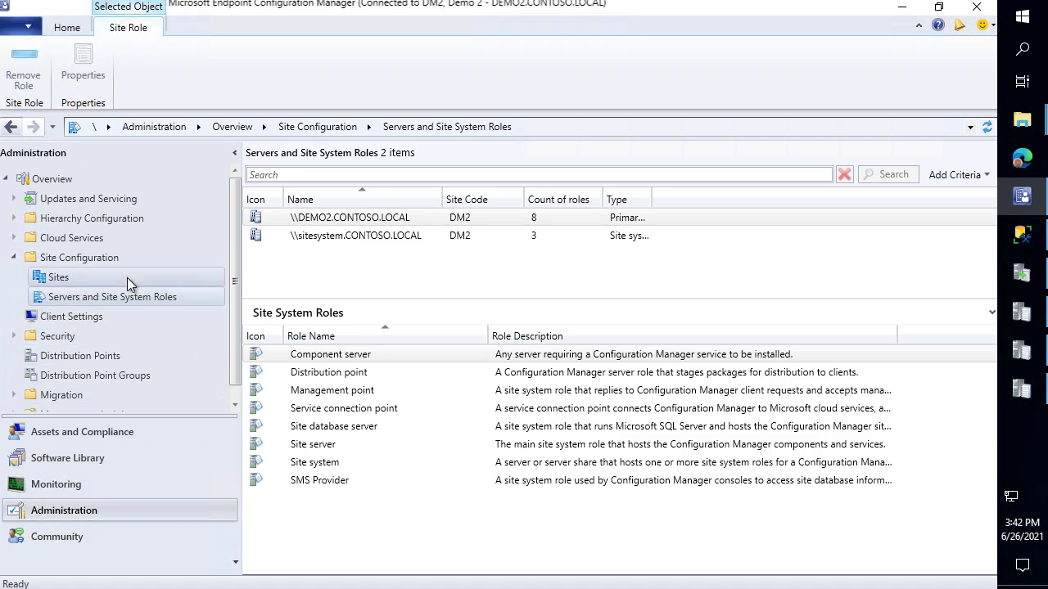
left_click(71, 220)
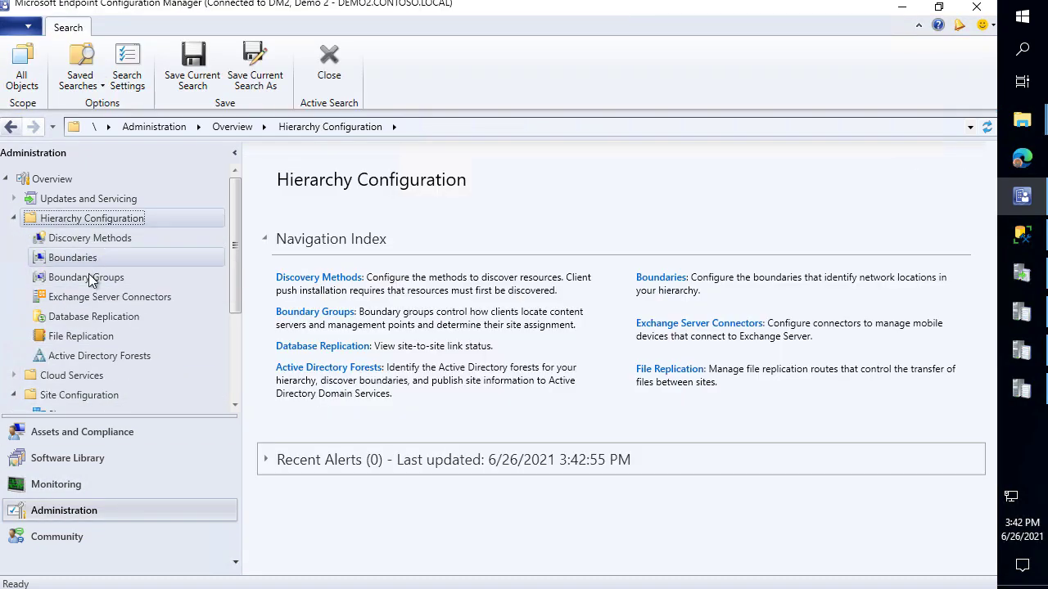
left_click(90, 281)
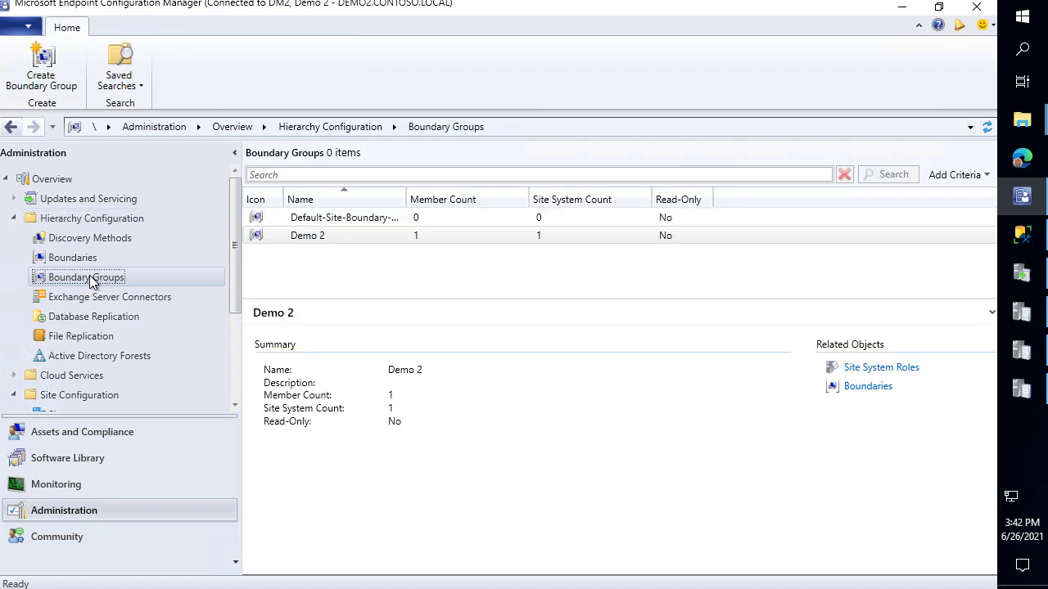
right_click(338, 234)
left_click(288, 333)
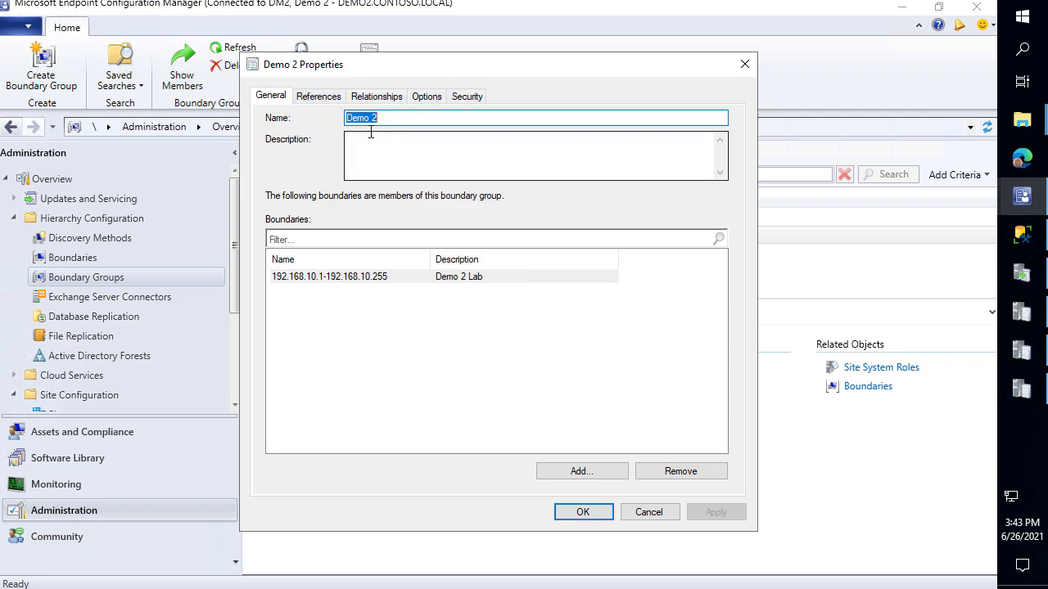
On the References tab, add sitesystem.CONTOSO.LOCAL as a site system server and save
left_click(318, 97)
left_click(382, 375)
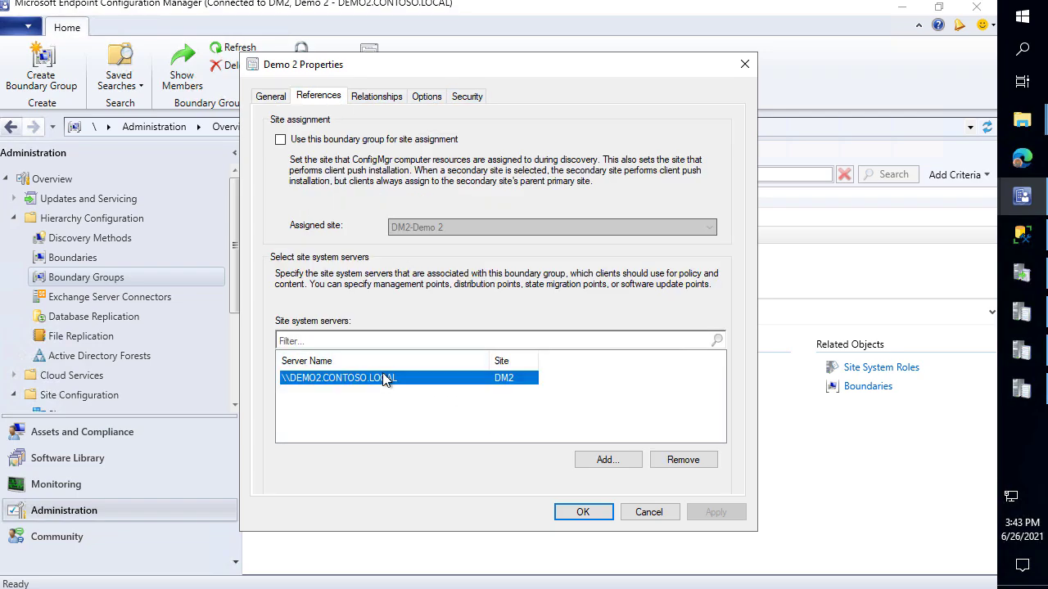
left_click(593, 460)
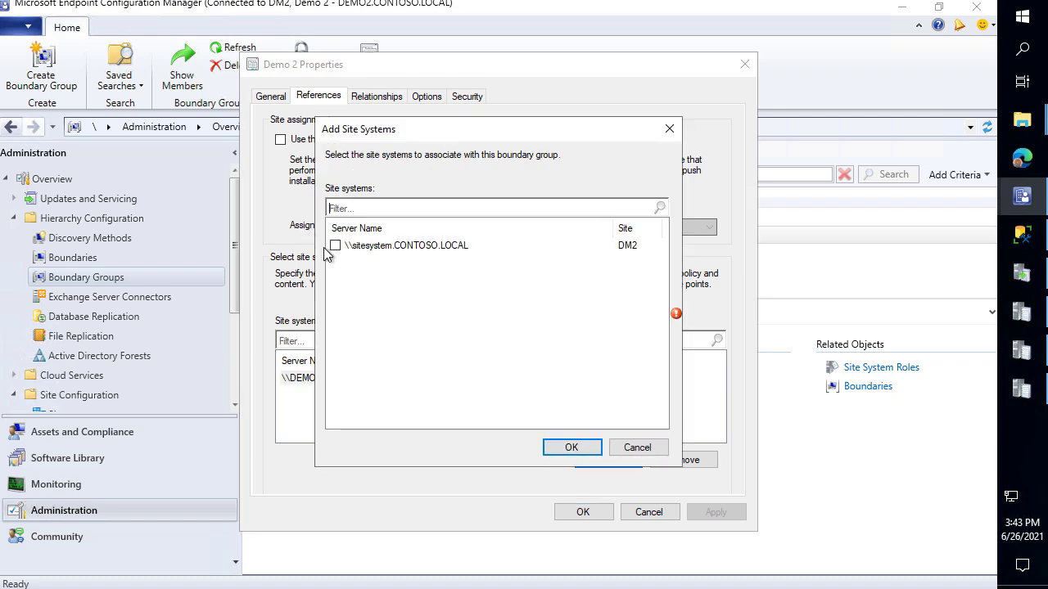
left_click(334, 249)
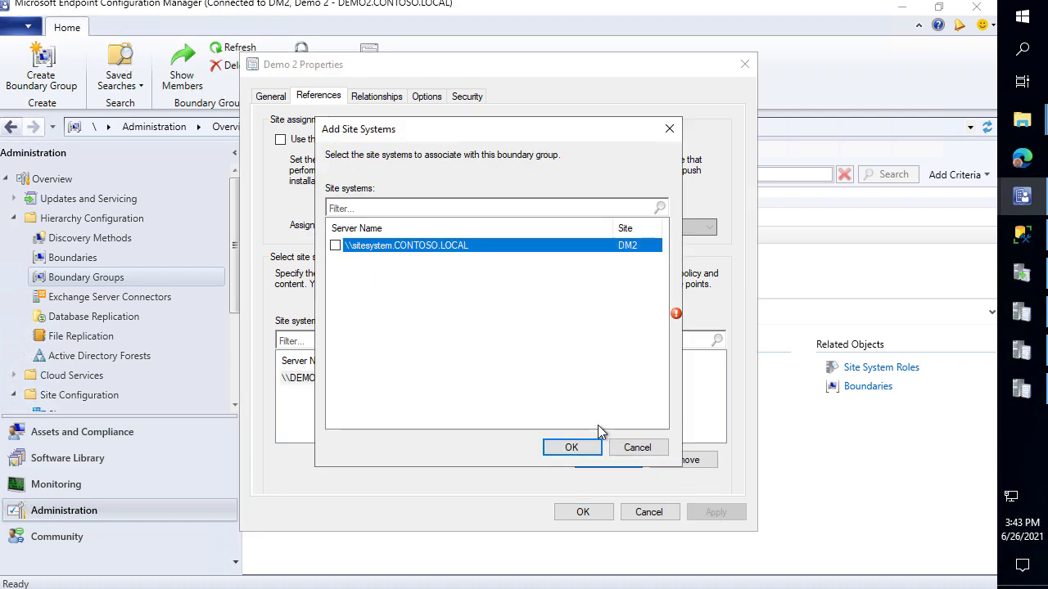
left_click(335, 246)
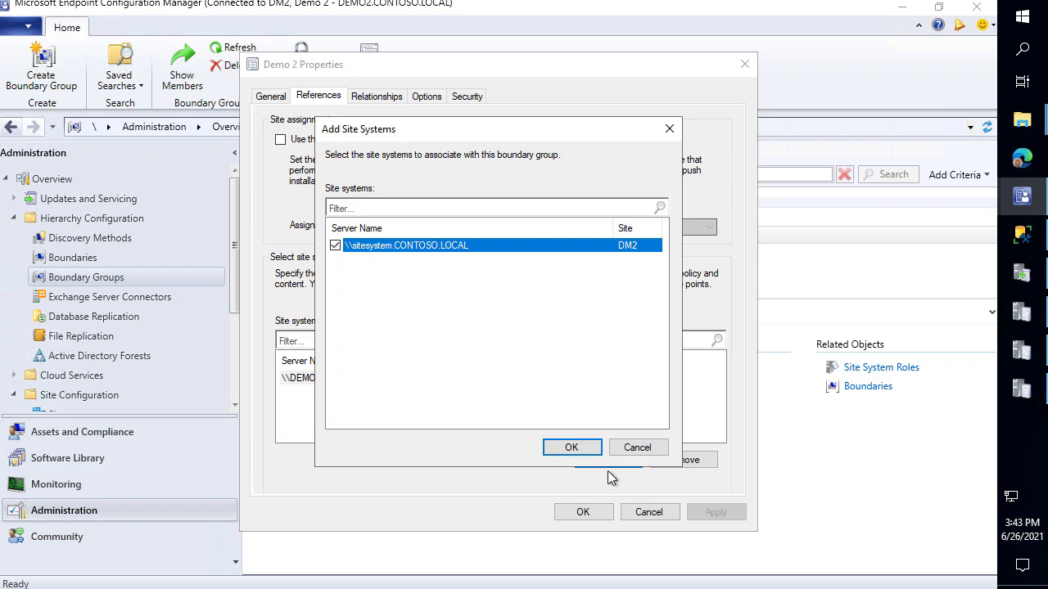
left_click(597, 446)
left_click(714, 512)
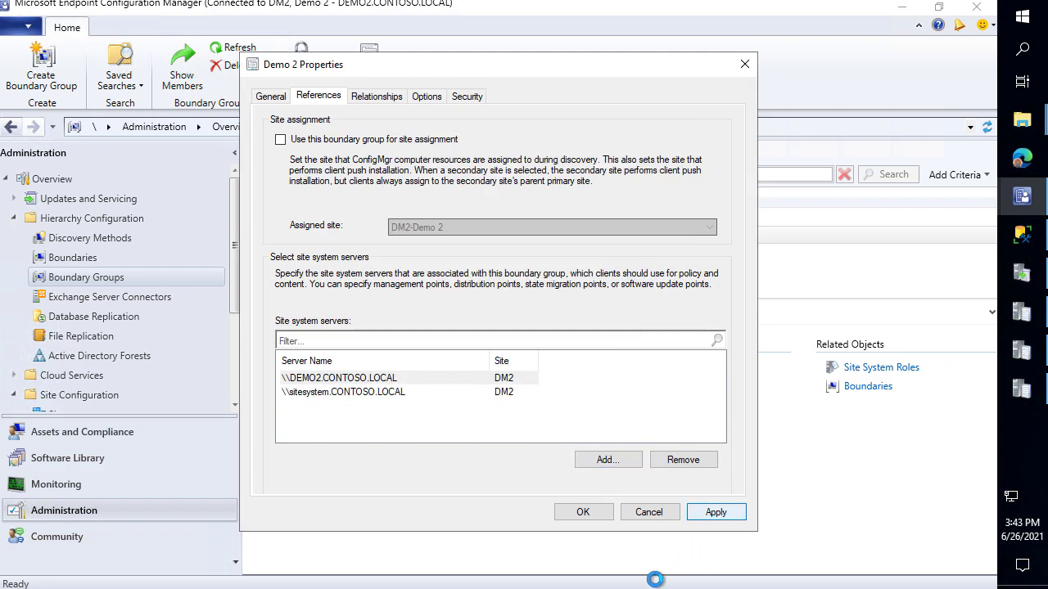
left_click(583, 513)
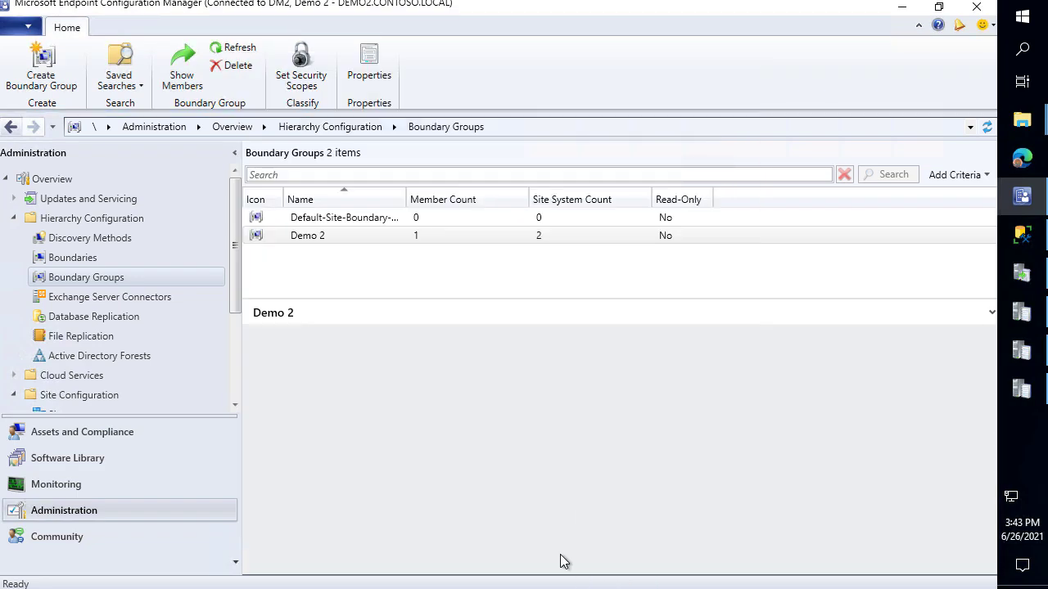
left_click(1022, 386)
Review the cleanup and Sync time entries in the open log windows
left_click(1021, 367)
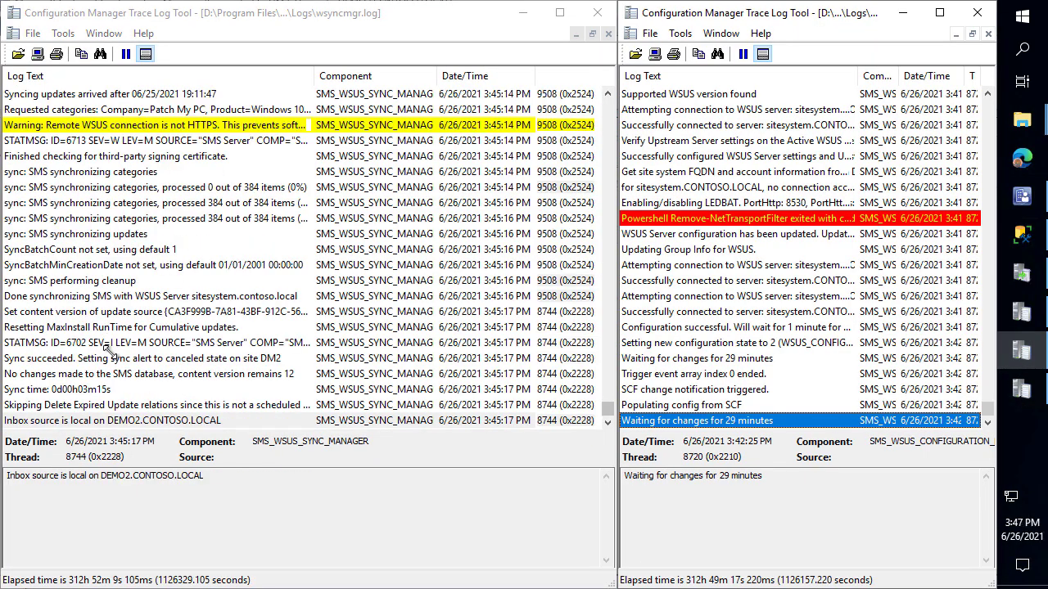
left_click(193, 282)
scroll(217, 306, "up", 3)
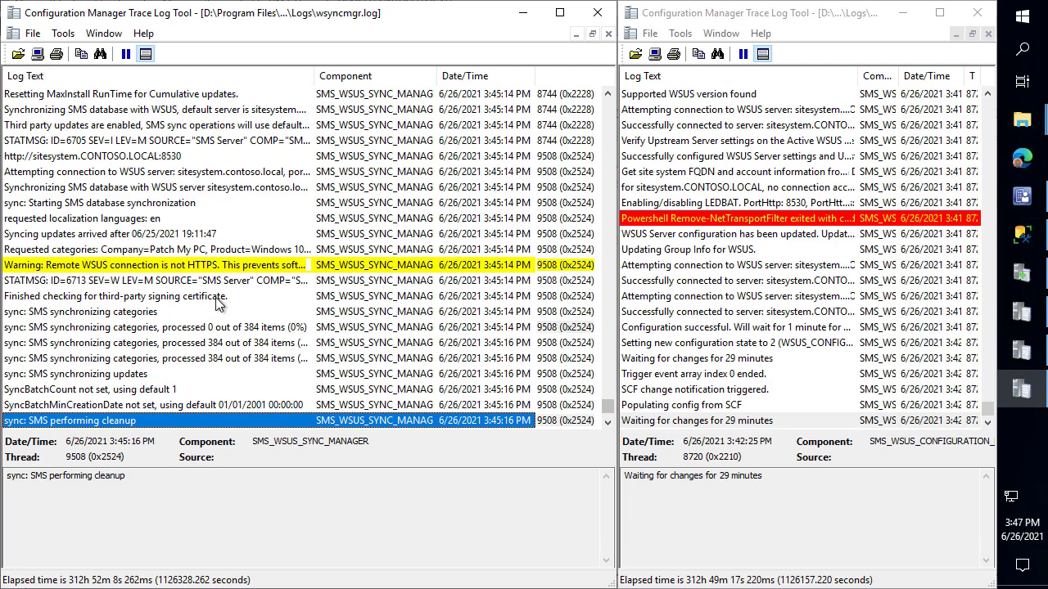
scroll(217, 303, "down", 3)
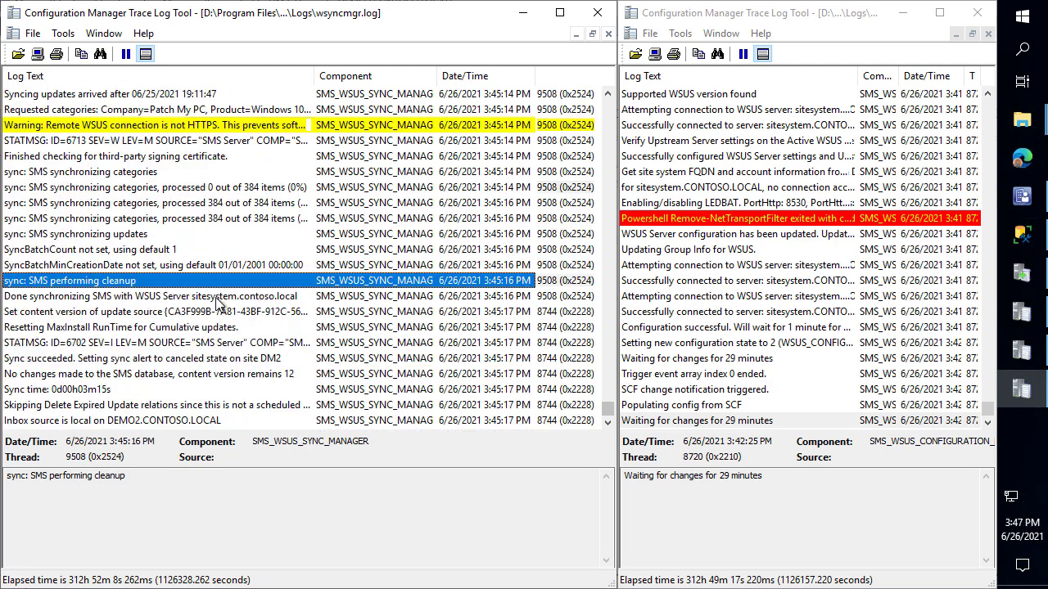
left_click(92, 391)
Open All Software Updates and select the Google Chrome 91.0.4472.124 (x64) update
left_click(1021, 197)
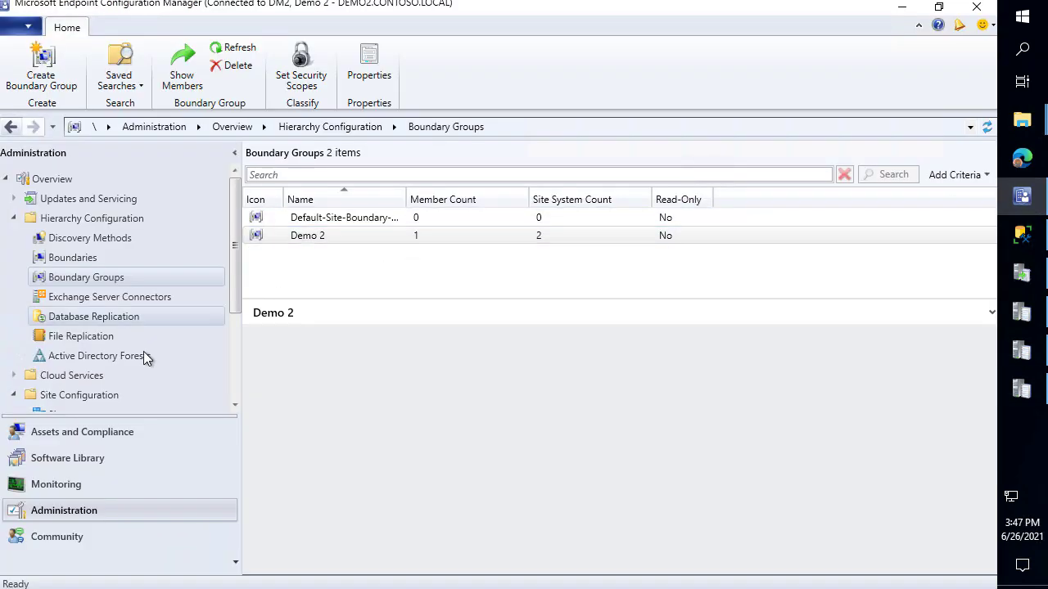
left_click(121, 455)
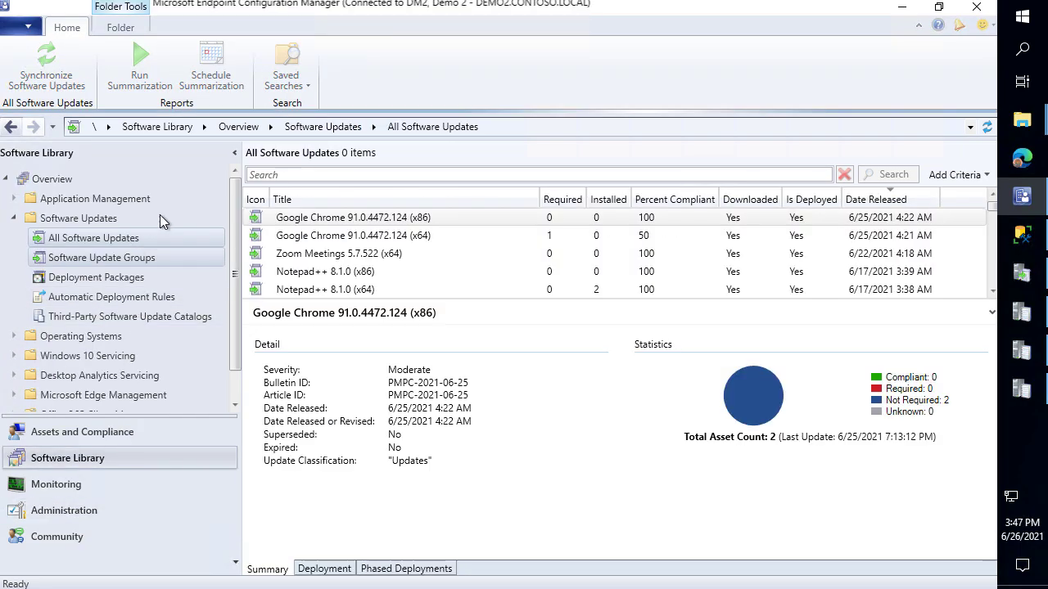
left_click(374, 216)
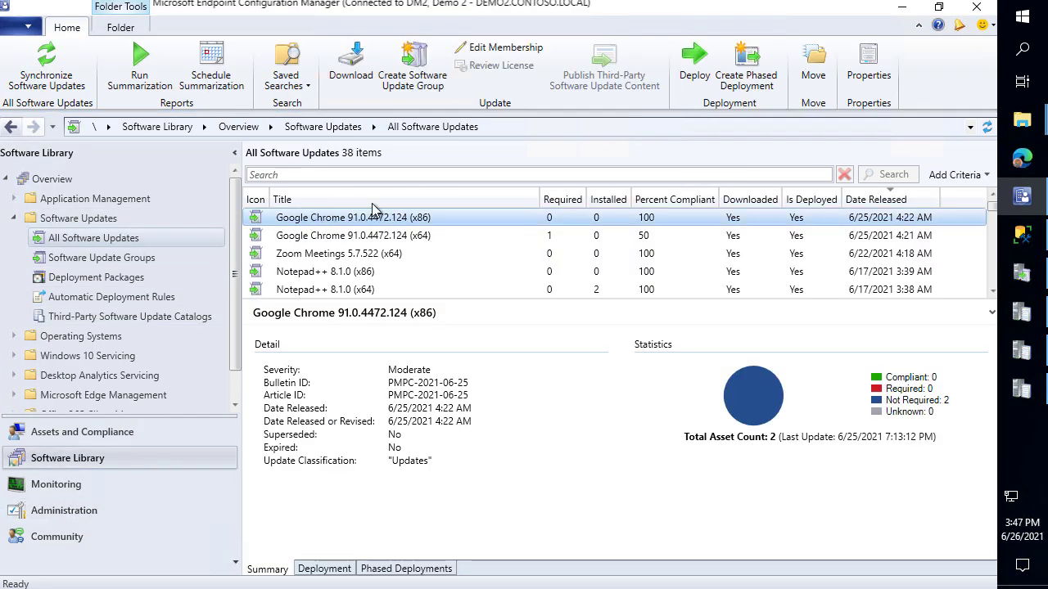
left_click(414, 235)
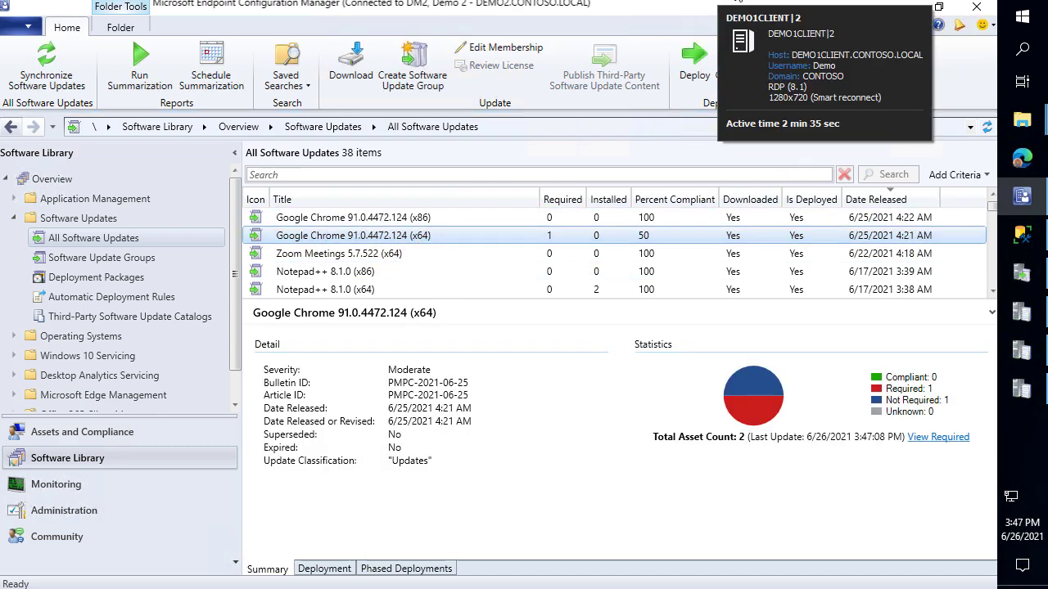
left_click(778, 5)
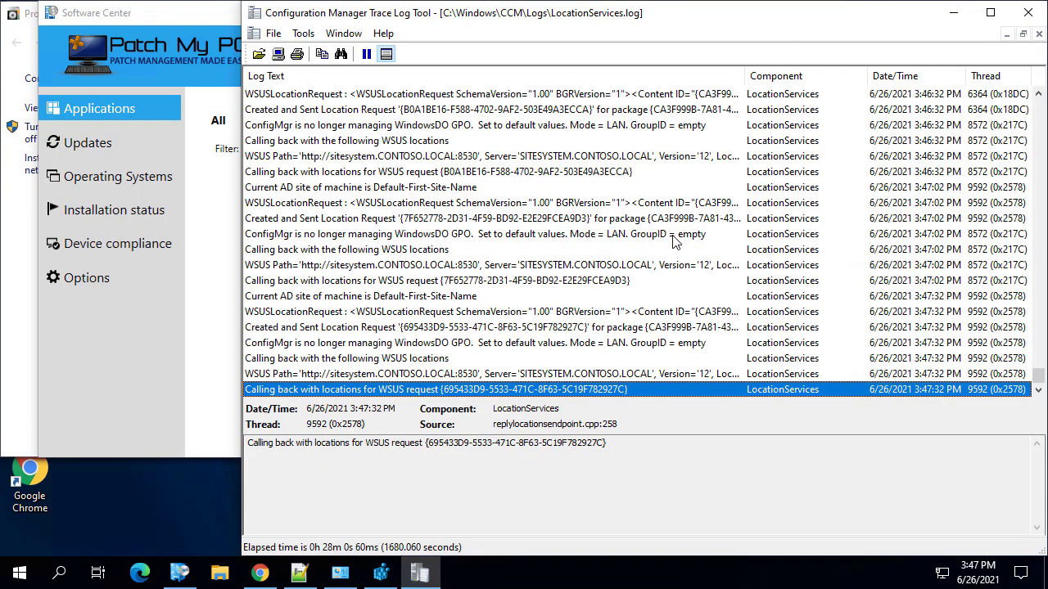
scroll(673, 240, "up", 20)
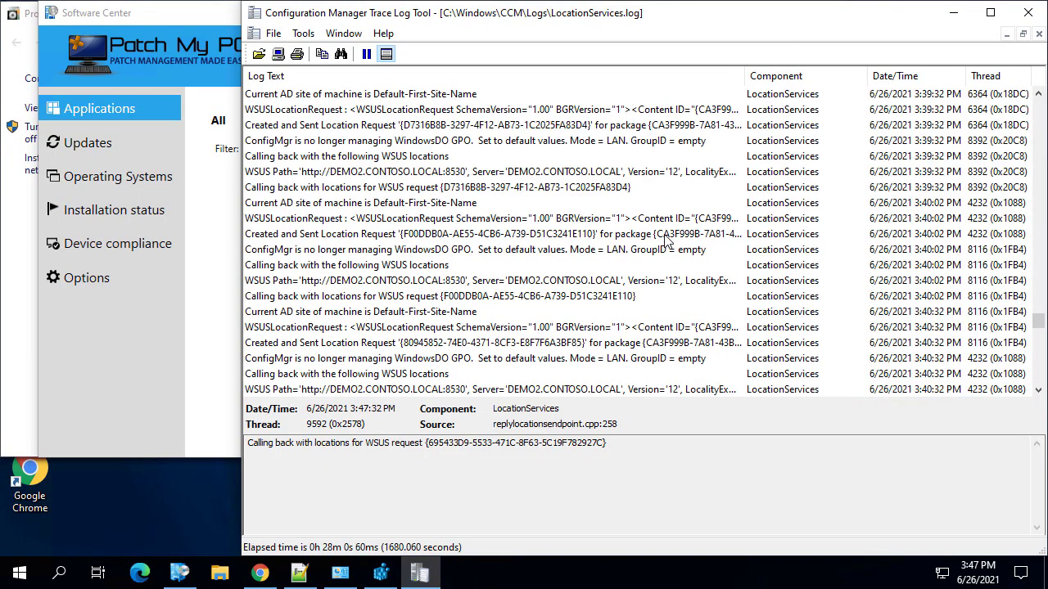
scroll(667, 239, "up", 10)
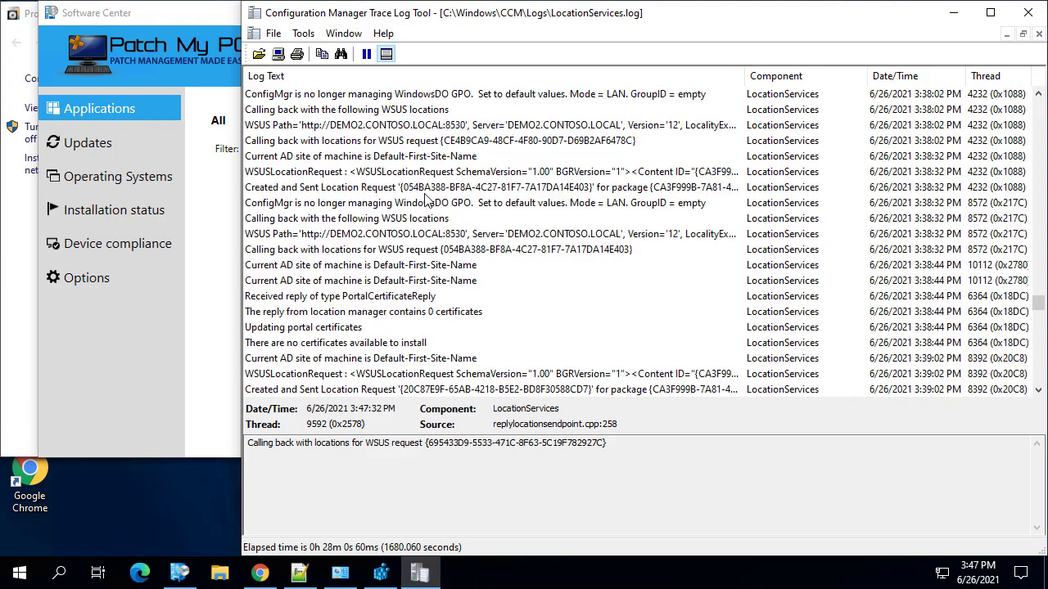
scroll(421, 198, "up", 2)
left_click(384, 115)
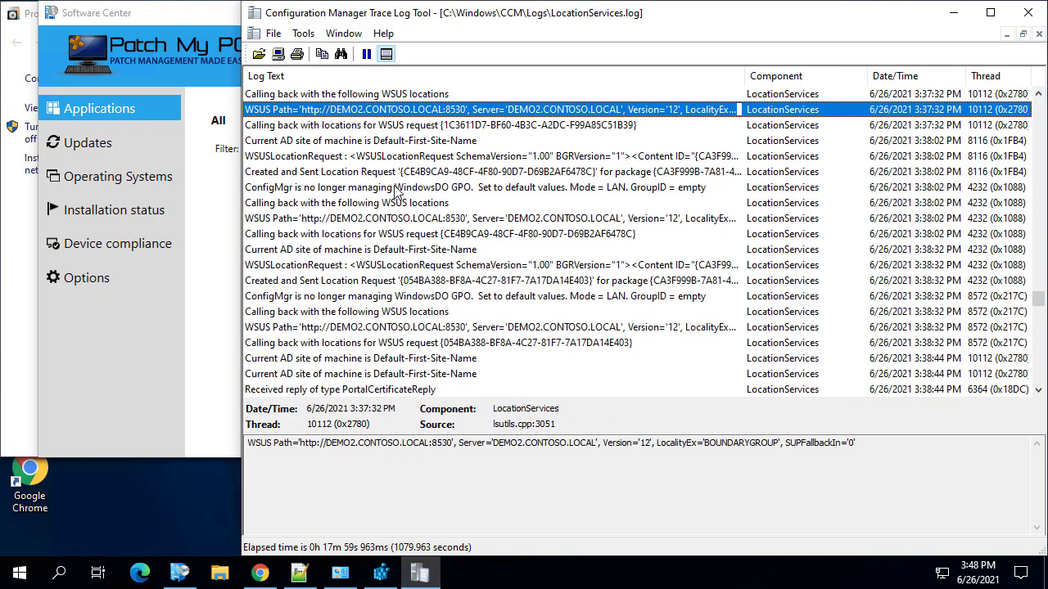
scroll(376, 319, "down", 7)
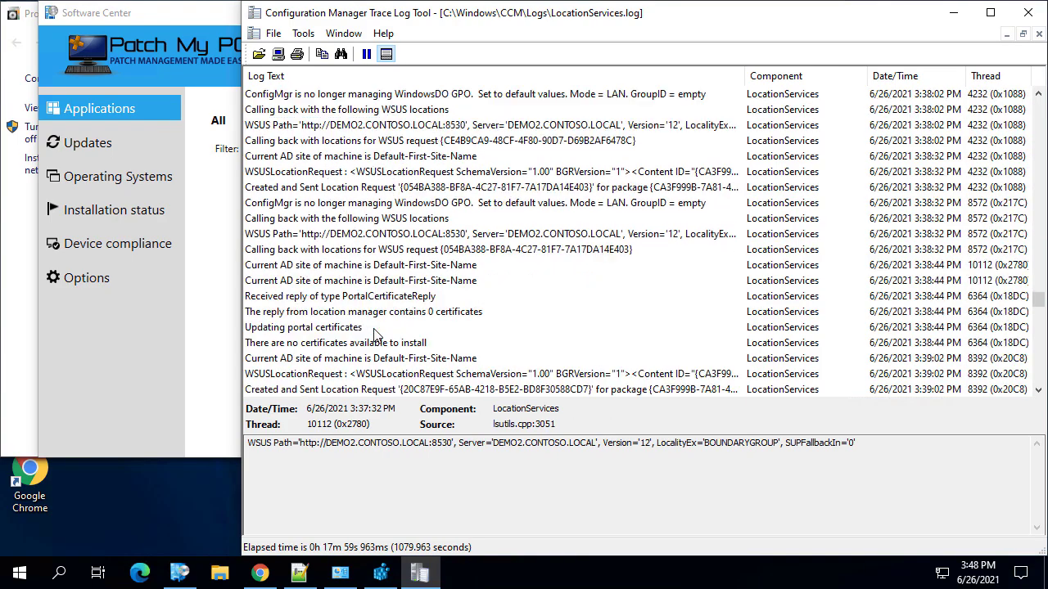
scroll(393, 225, "down", 20)
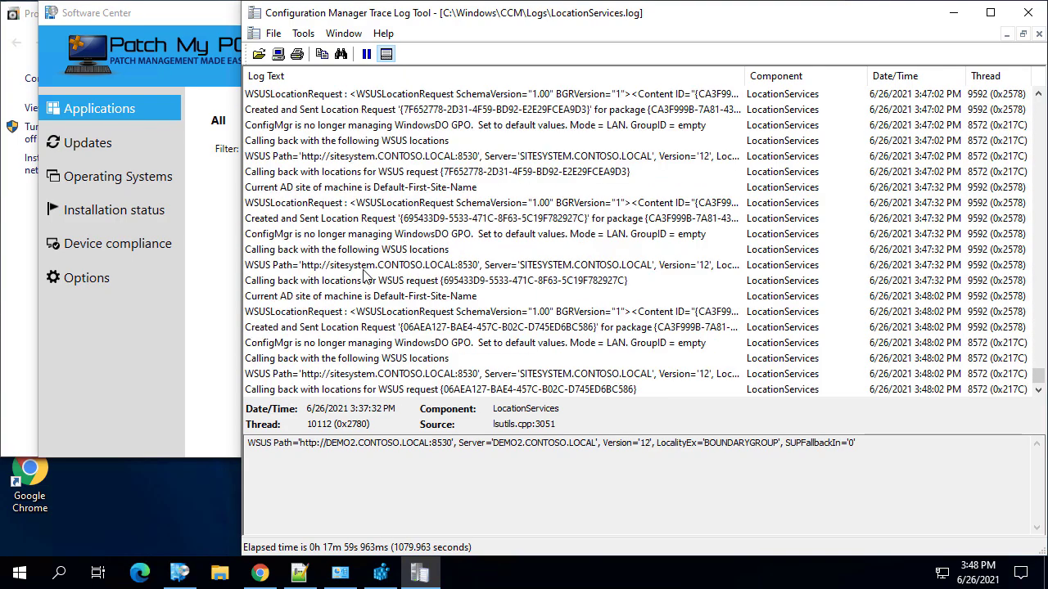
left_click(365, 267)
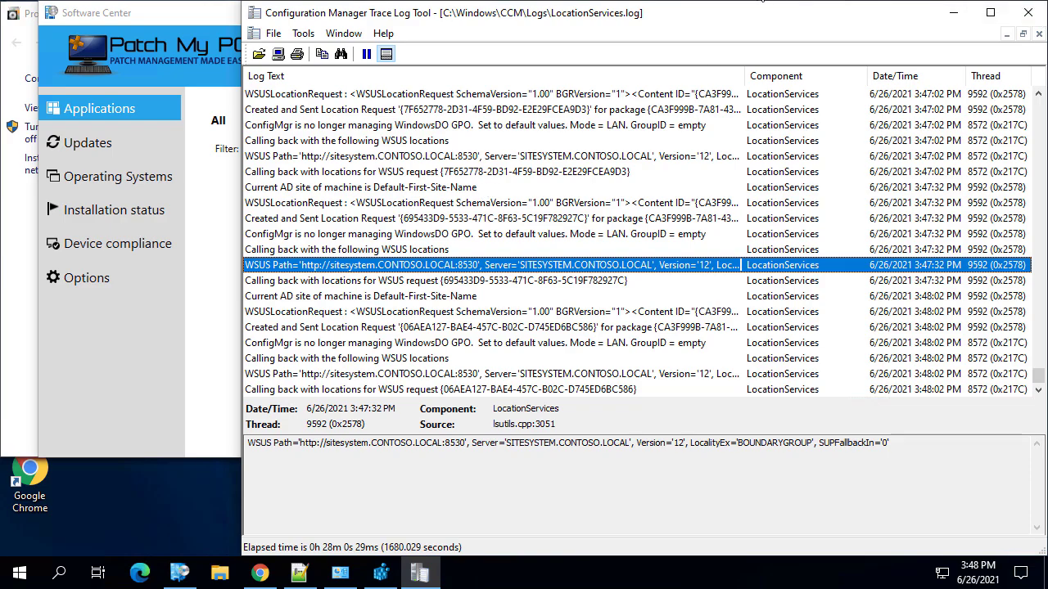
mouse_move(698, 4)
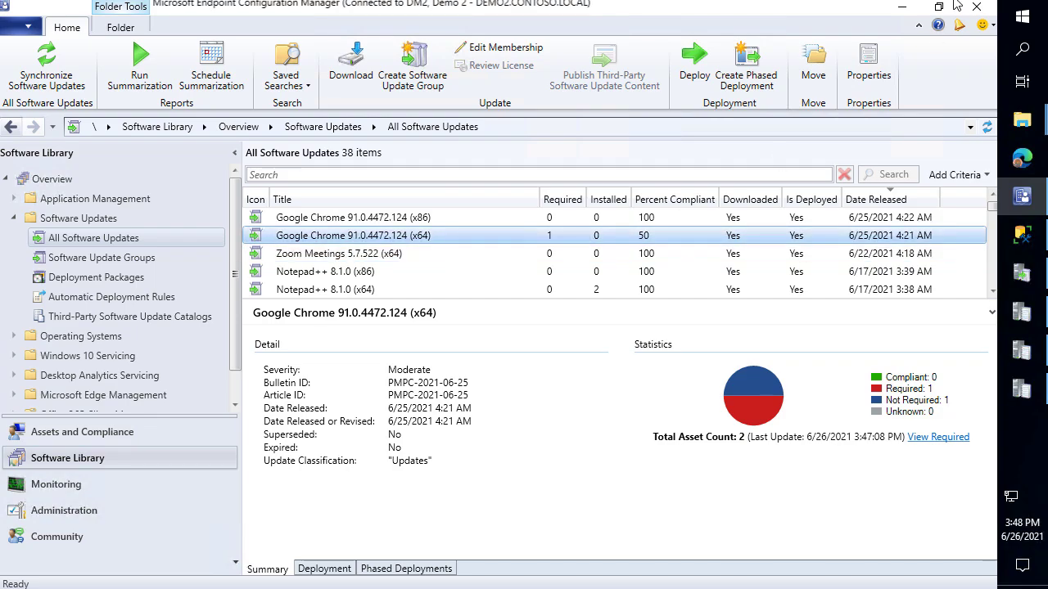
Launch Patch My PC Publishing Service as admin and close the trace log and Explorer windows
left_click(1016, 23)
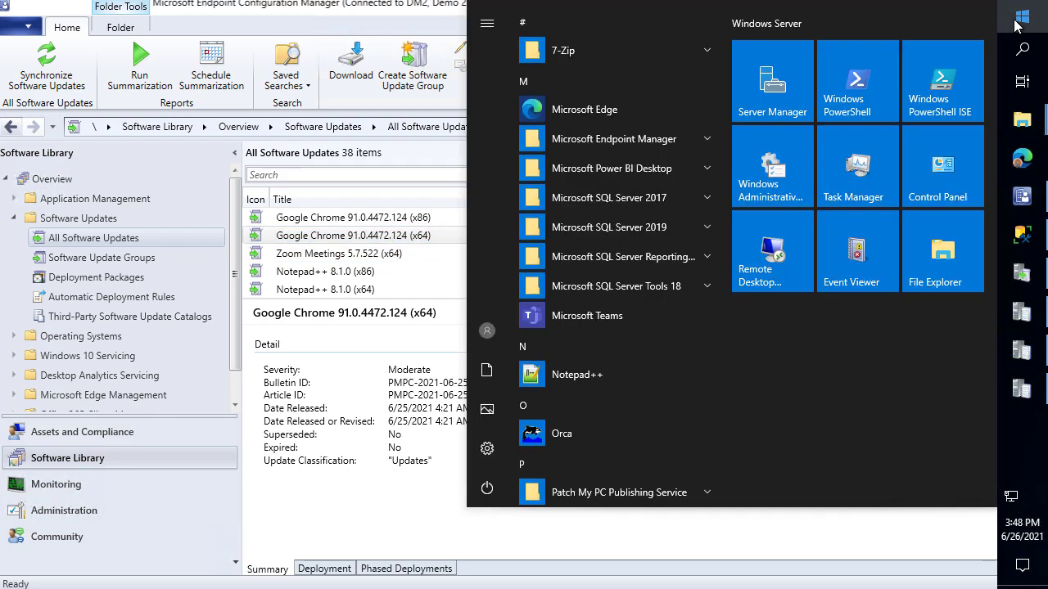
type("patch")
key("Return")
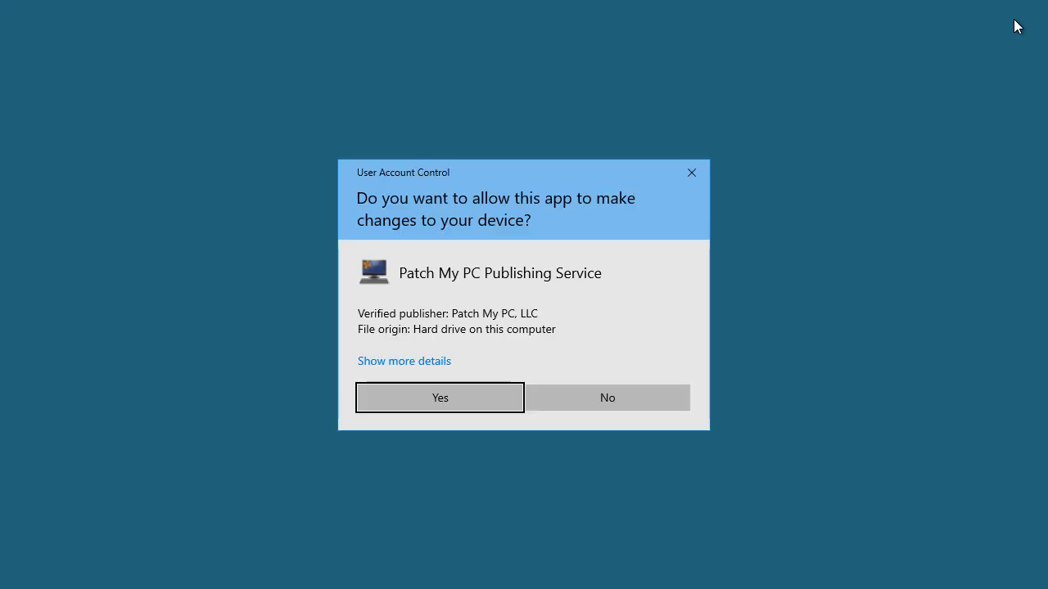
key("Return")
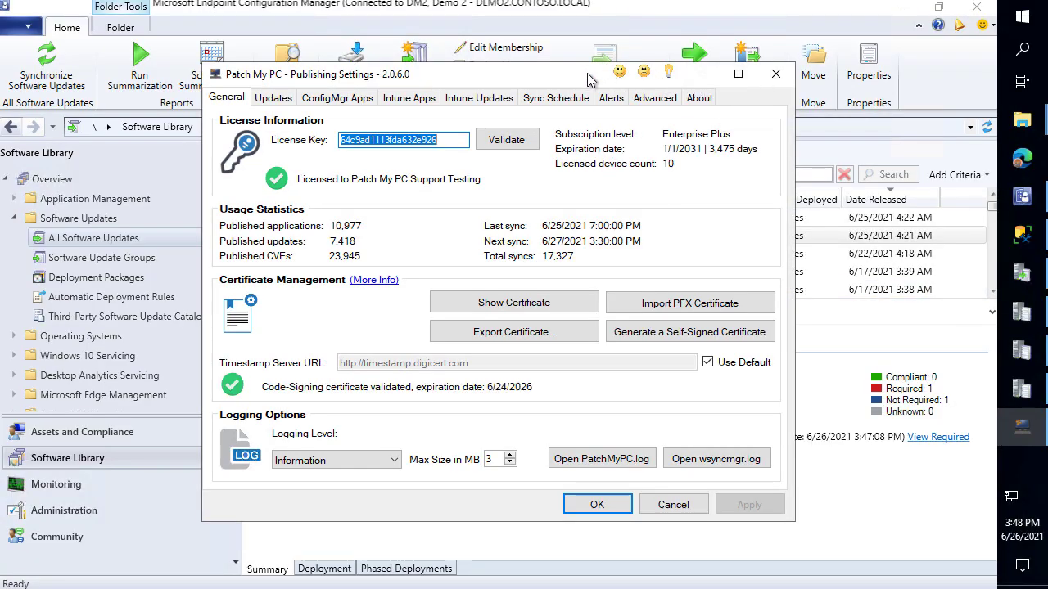
left_click_drag(589, 79, 686, 84)
left_click(901, 8)
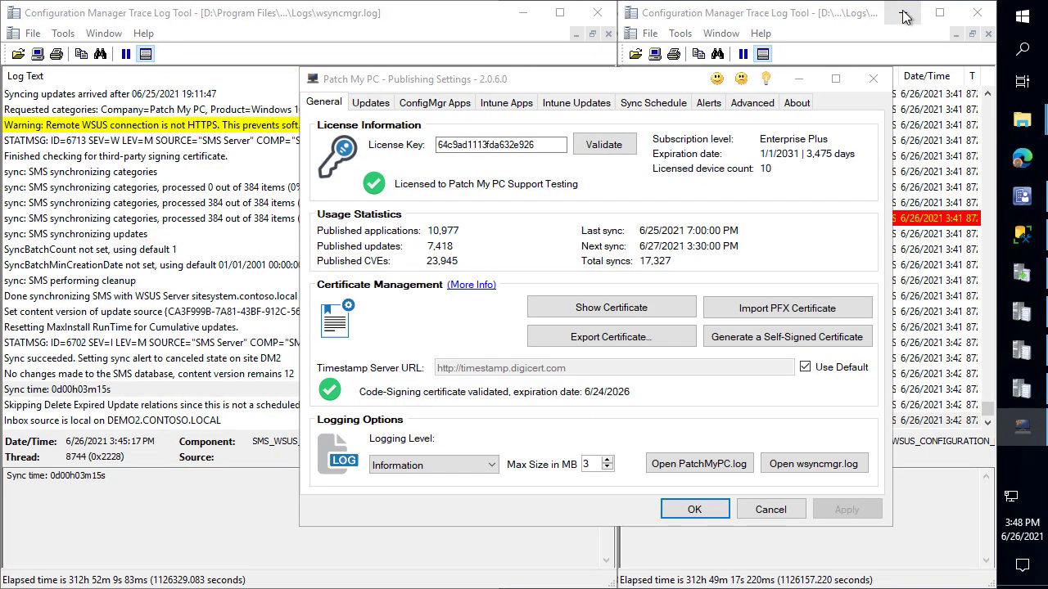
left_click(598, 13)
left_click(978, 12)
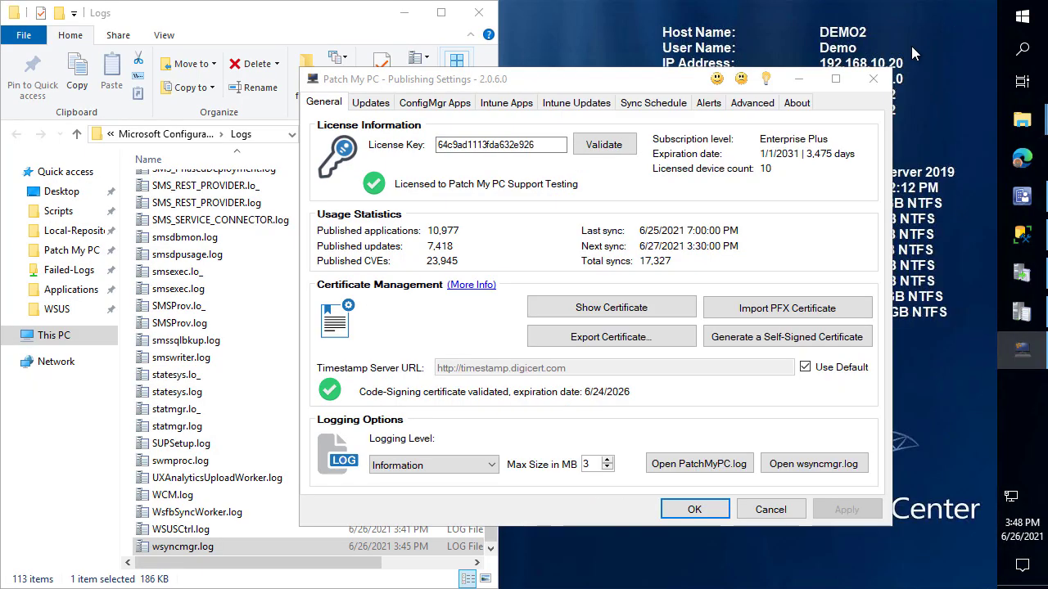
left_click(478, 12)
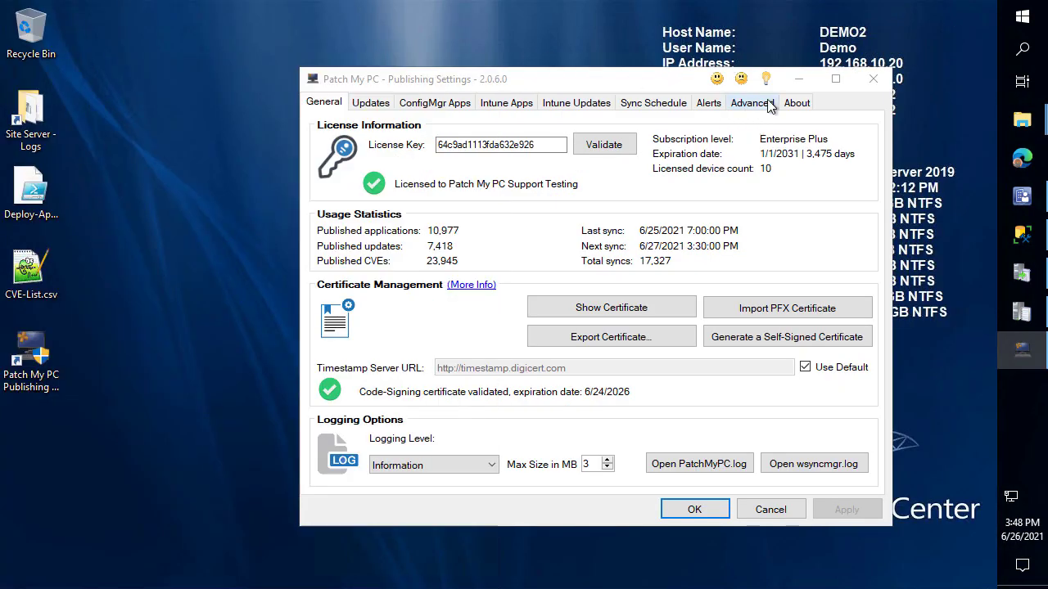
From the Advanced tab, export the settings to PatchMyPC.xml on the Desktop
left_click(751, 103)
scroll(607, 287, "down", 5)
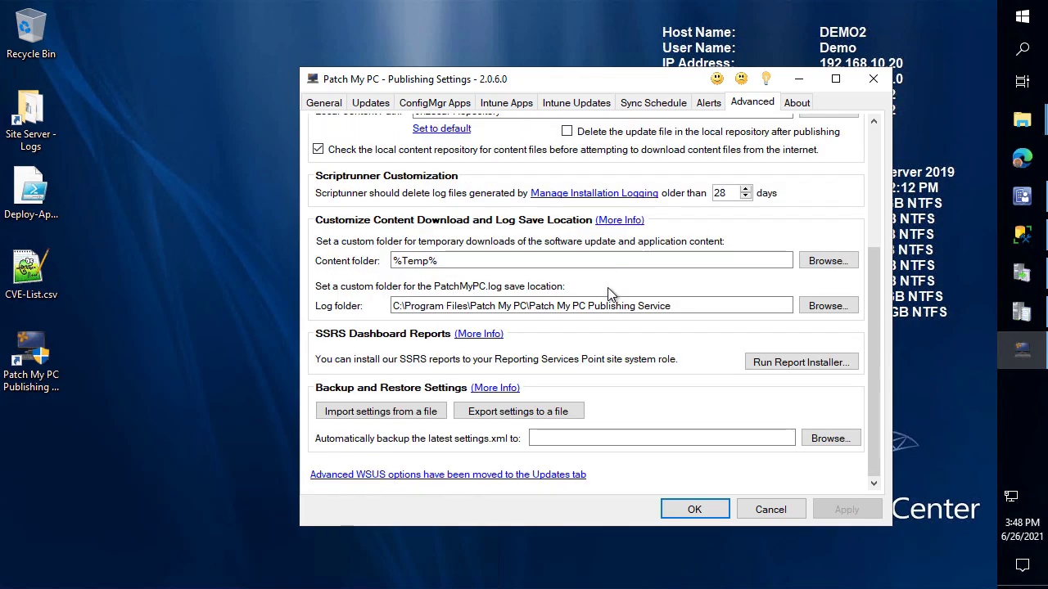
left_click(567, 411)
left_click(290, 214)
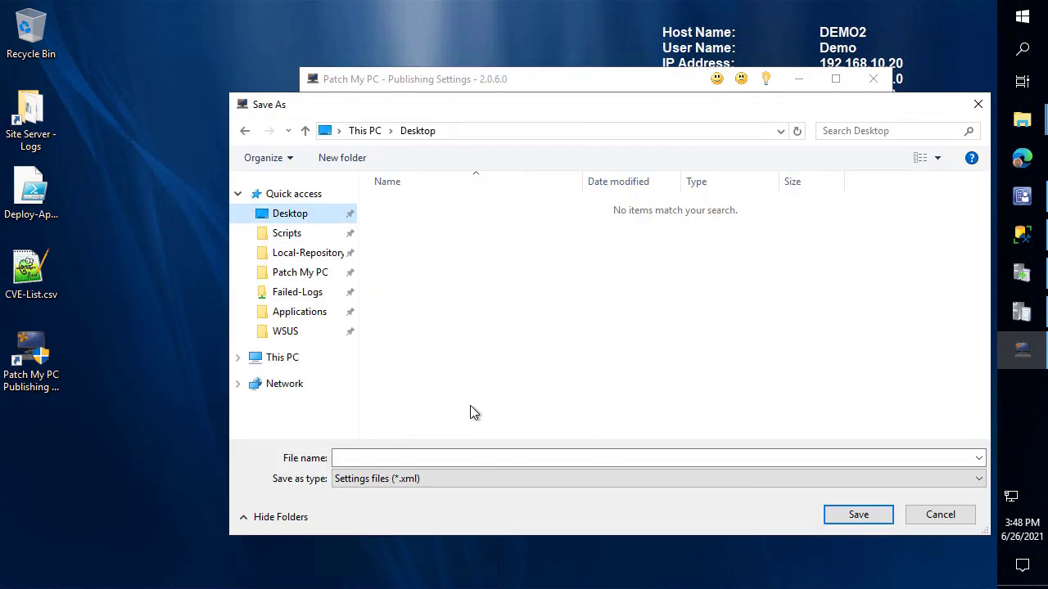
left_click(497, 459)
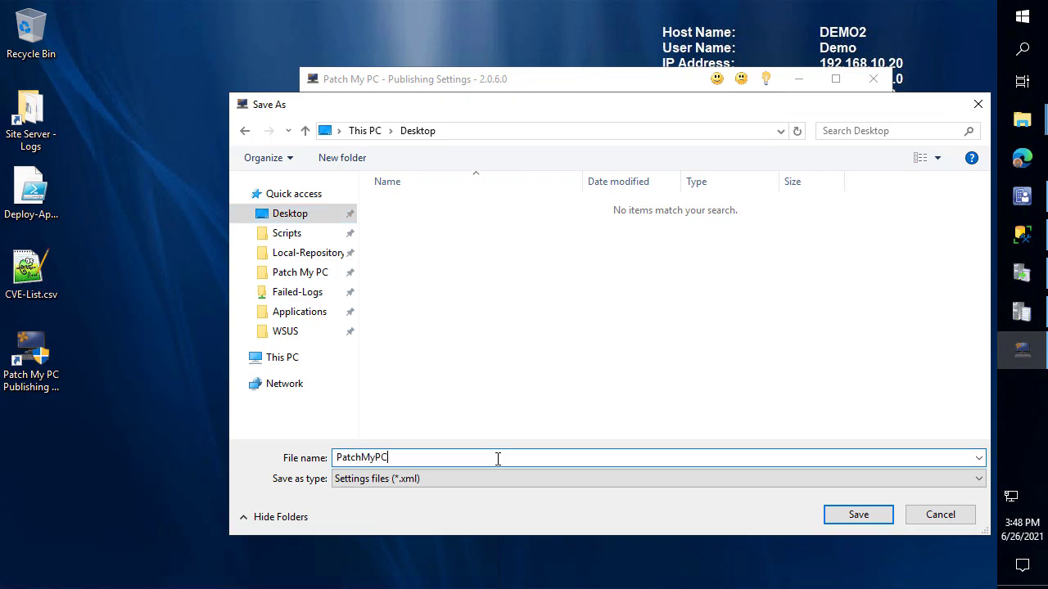
left_click(868, 516)
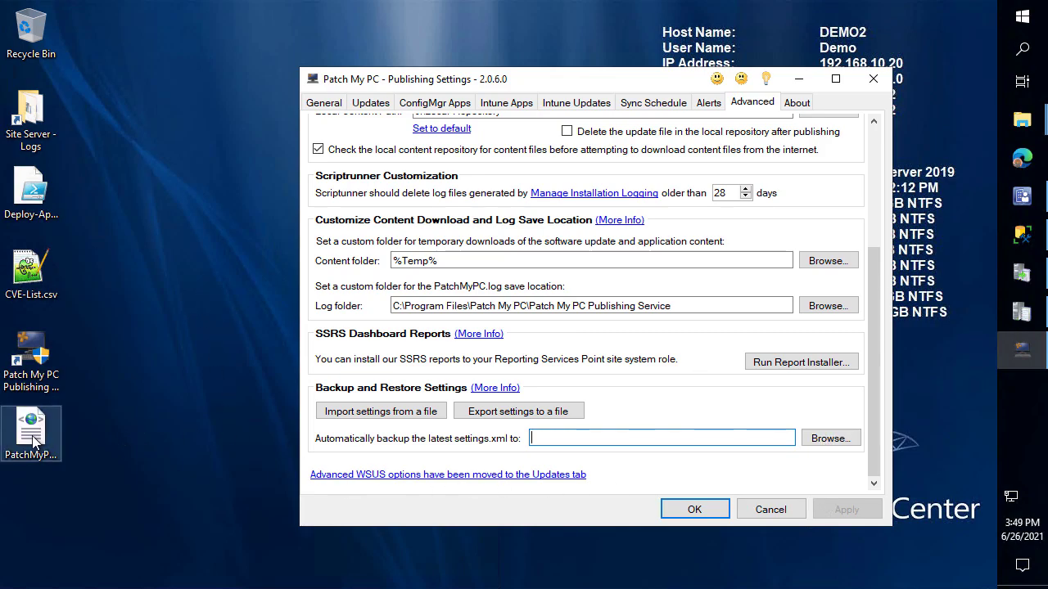
left_click(33, 442)
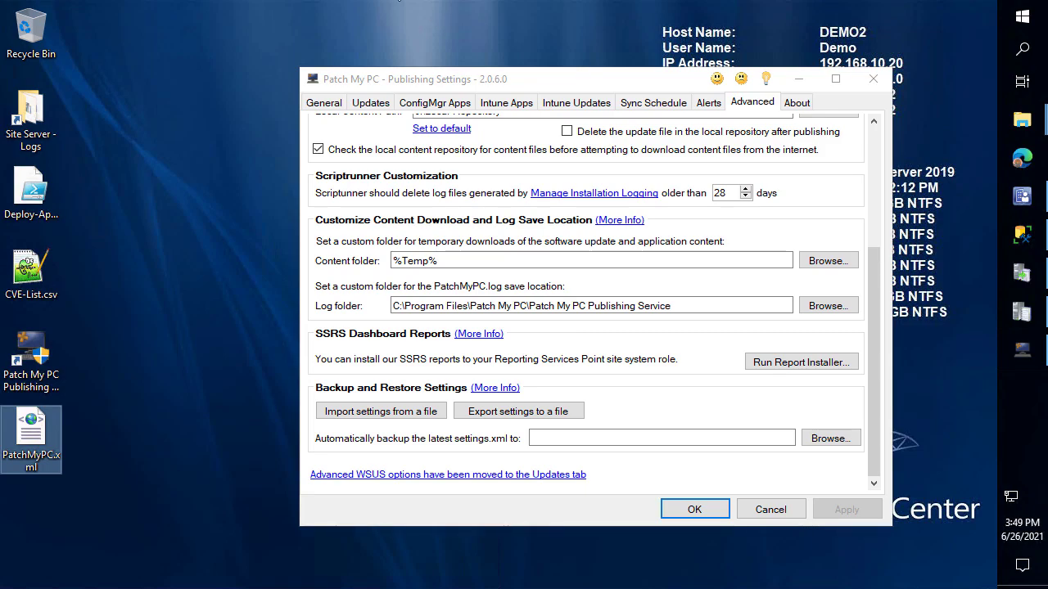
On the SITESYSTEM session, paste PatchMyPC.xml onto the desktop
mouse_move(402, 2)
left_click(458, 50)
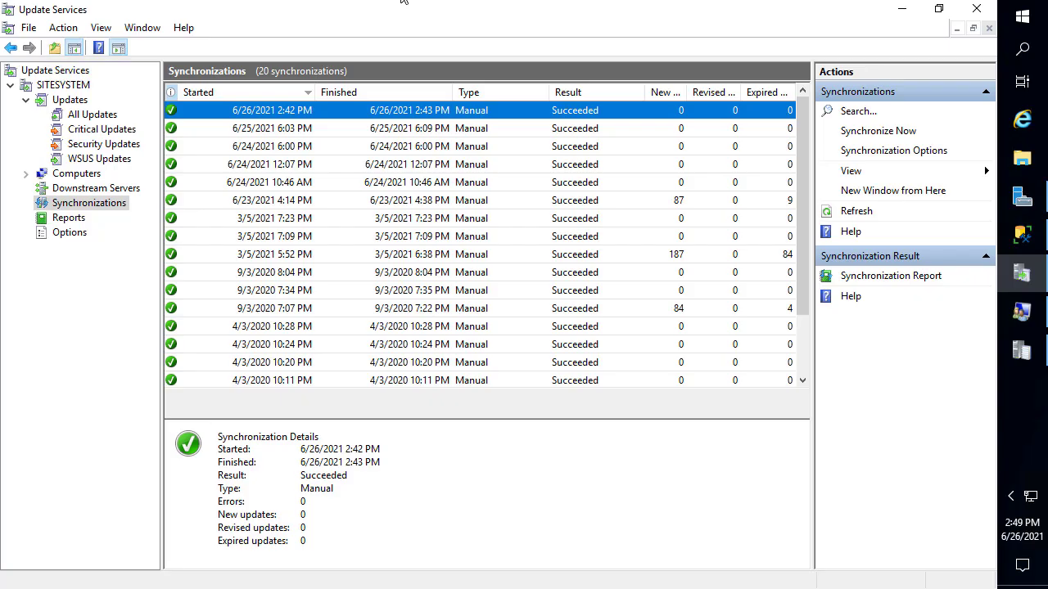
left_click(914, 16)
left_click(52, 321)
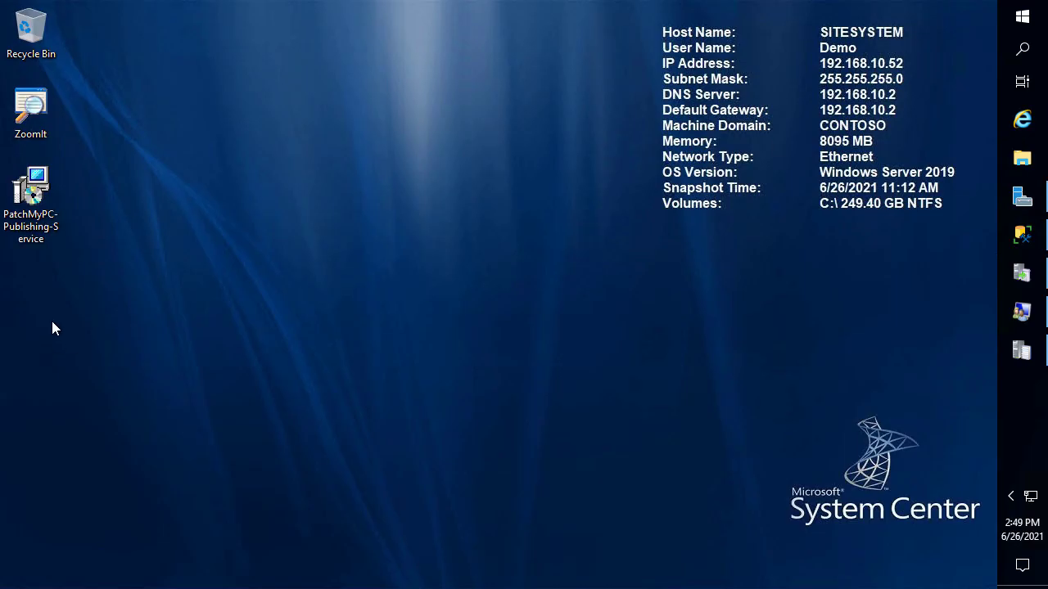
key("ctrl+v")
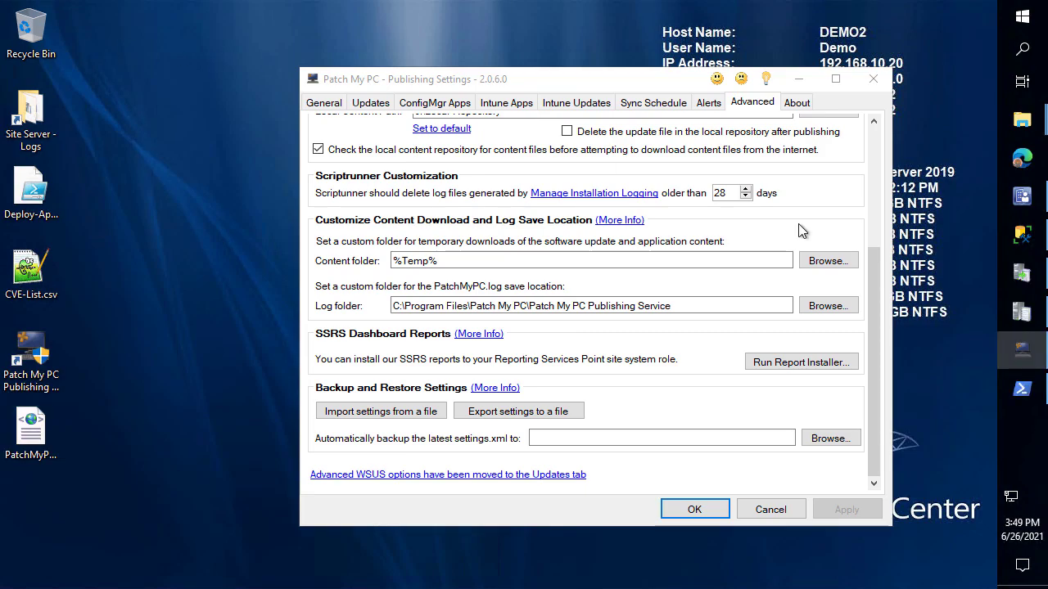
List update-related Windows features and run a command to remove UpdateServices
left_click(1022, 389)
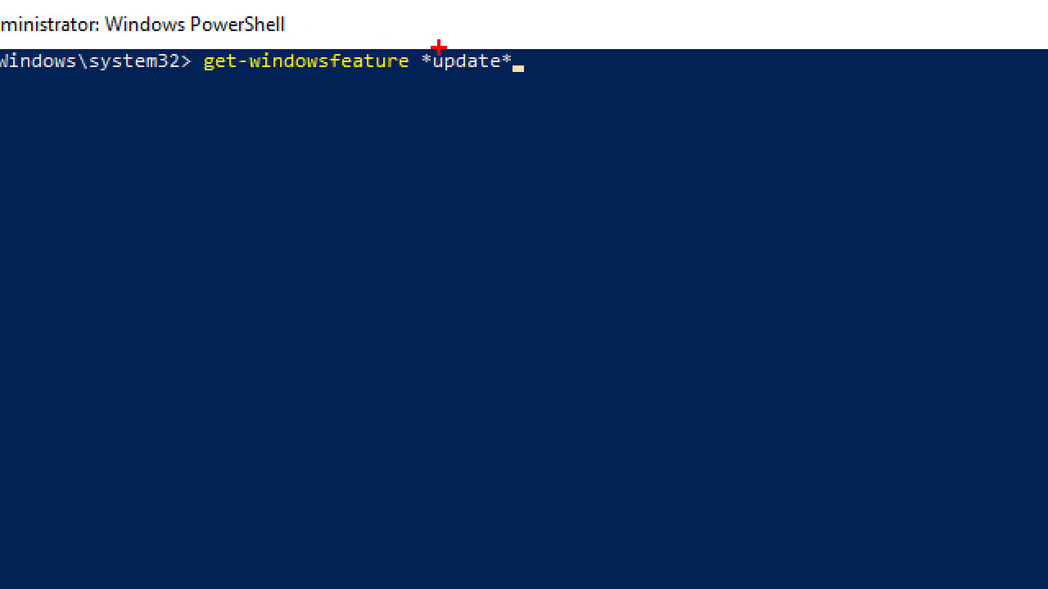
left_click_drag(413, 37, 601, 103)
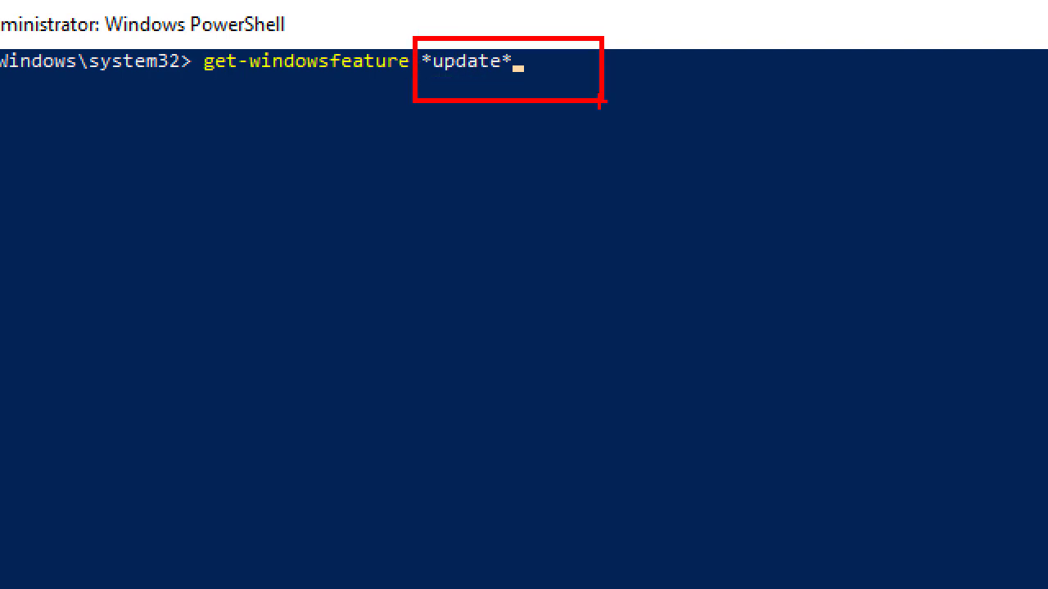
key("Return")
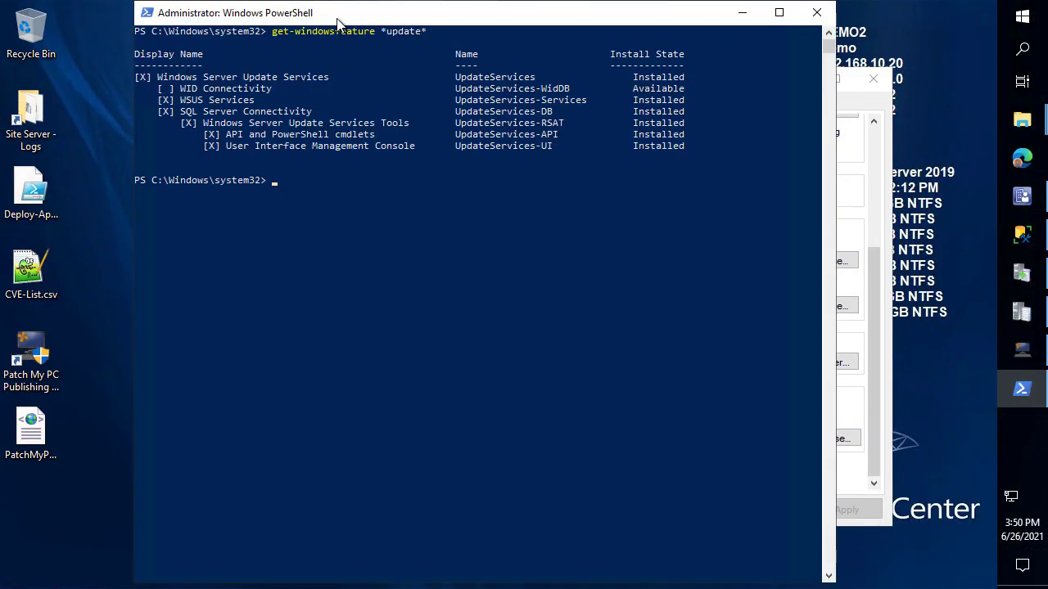
type("remote-windowsfeature")
left_click_drag(535, 77, 458, 80)
key("super+c")
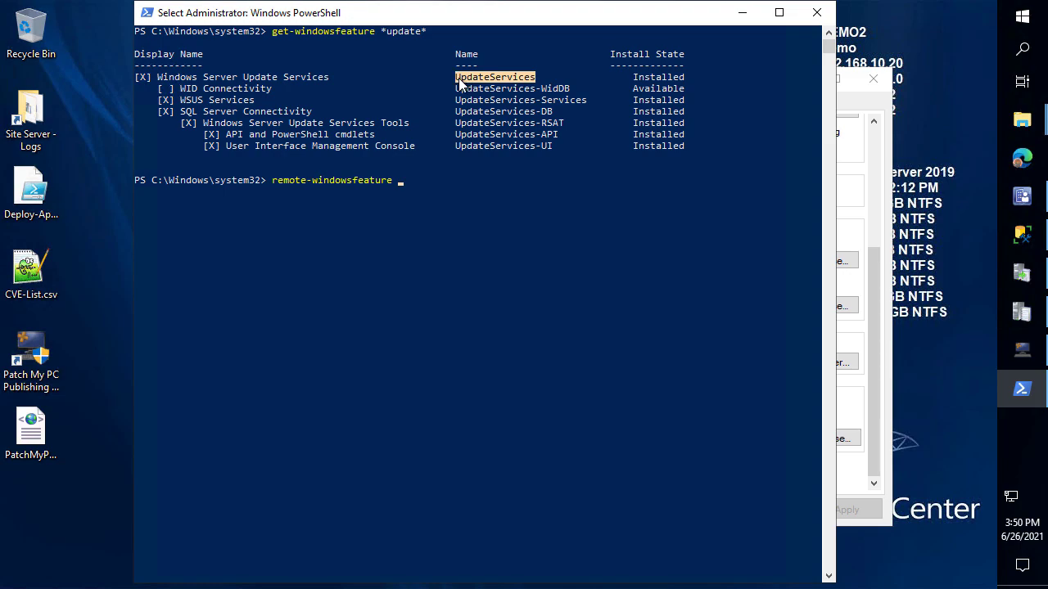
right_click(455, 290)
right_click(449, 203)
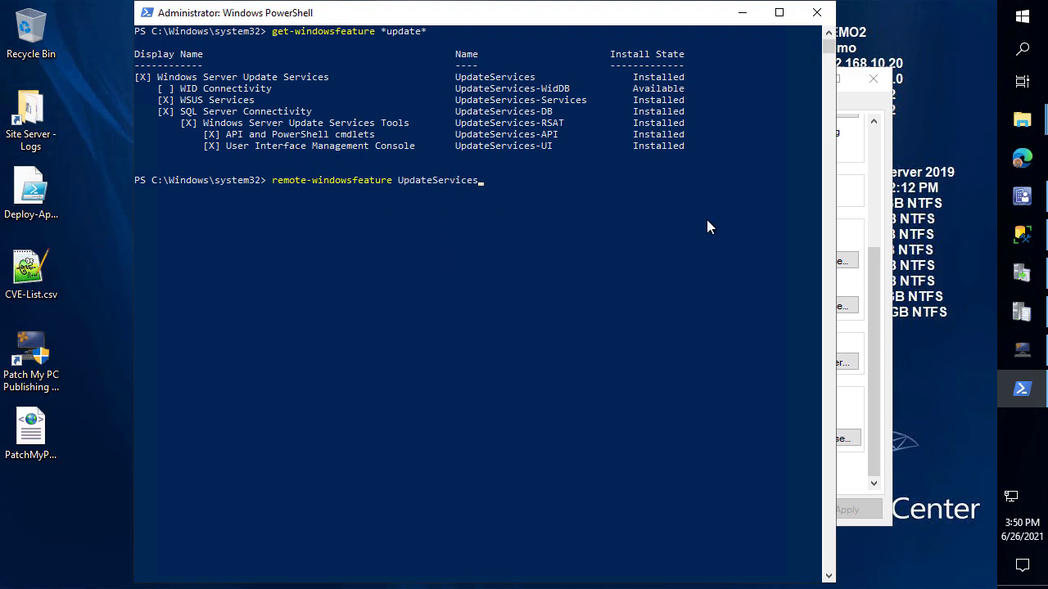
key("Return")
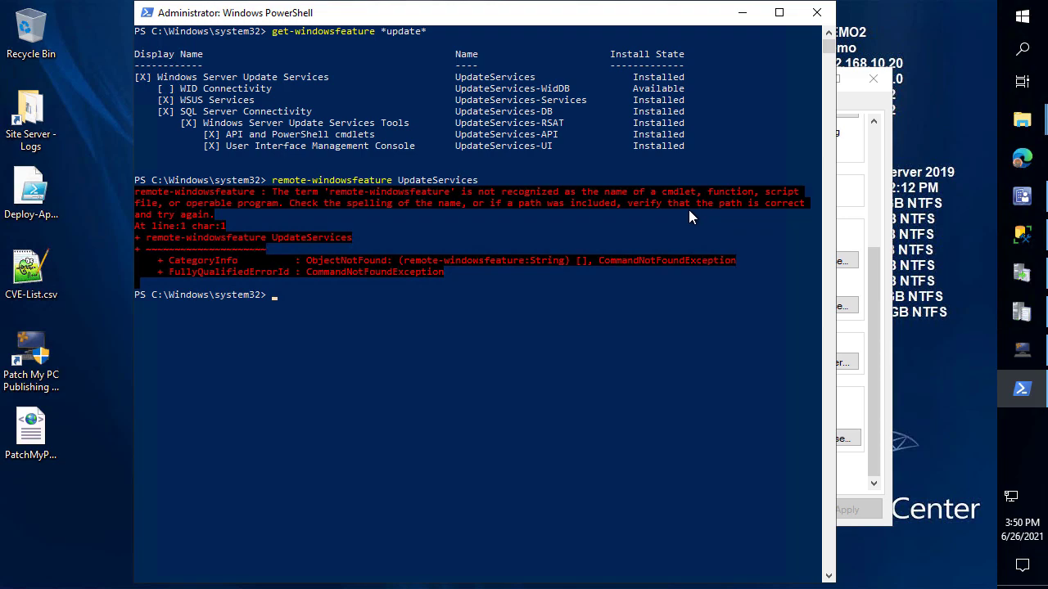
Fix the misspelled command name and rerun the UpdateServices feature removal
key("Up")
key("ctrl+Left")
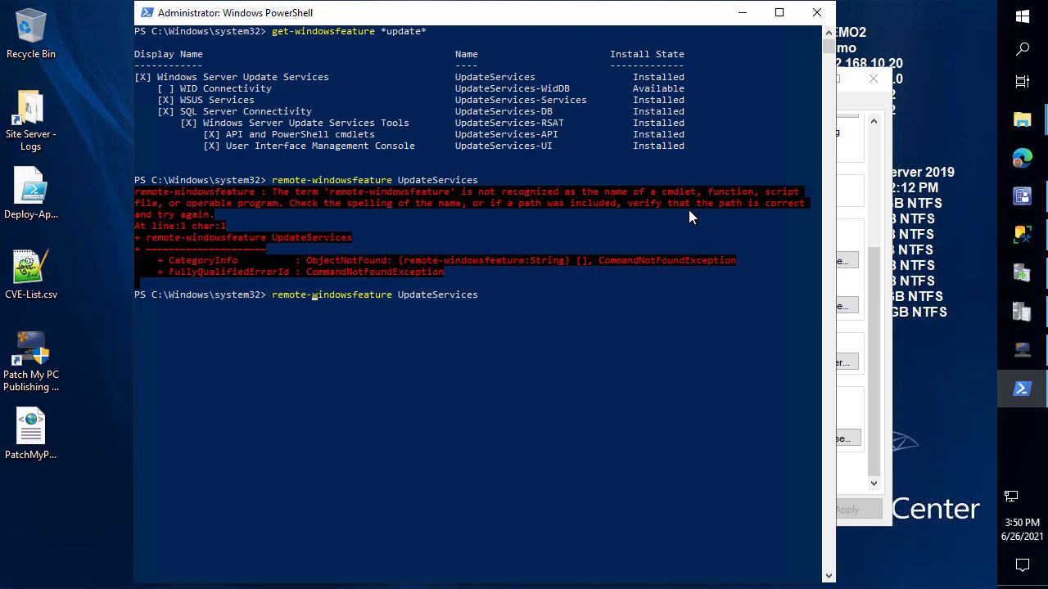
key("Delete")
type("v")
key("Return")
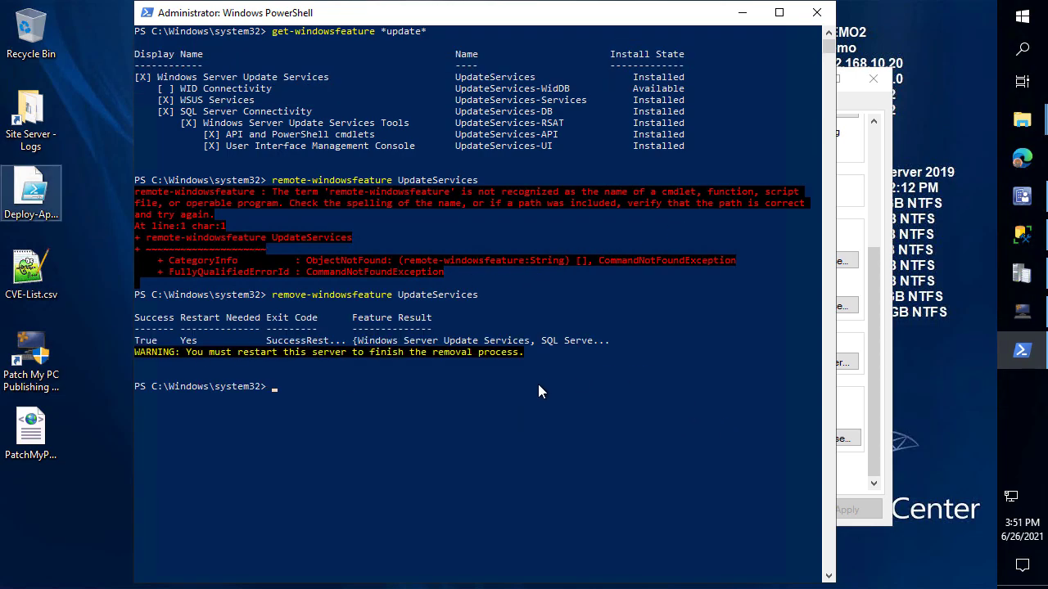
Clear the console, rerun get-windowsfeature *update* to see UninstallPending, and close PowerShell
left_click(483, 398)
type("cl")
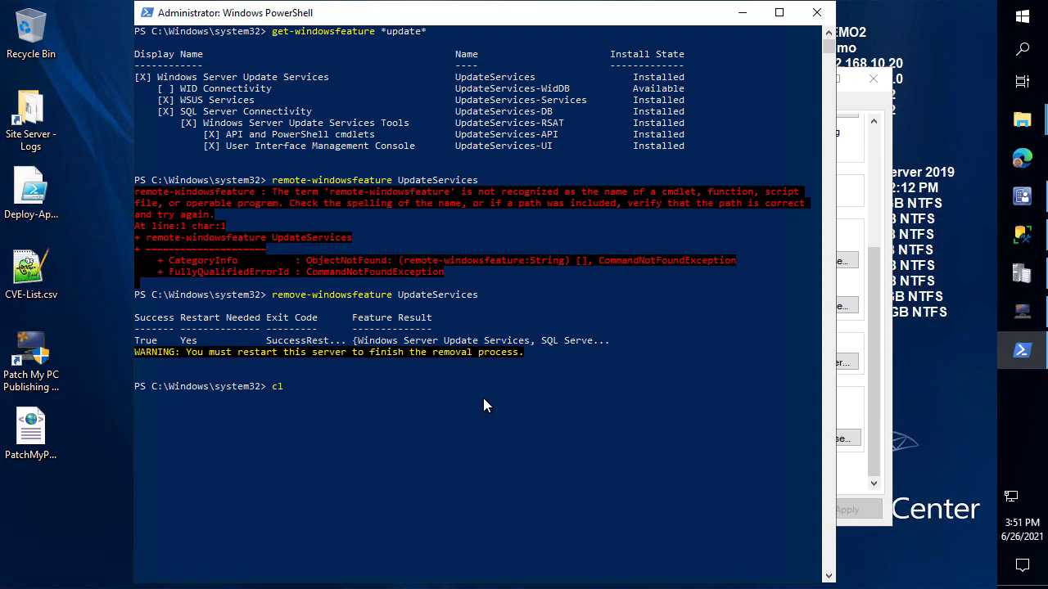
type("s'")
key("BackSpace")
key("Return")
key("Up")
key("Up")
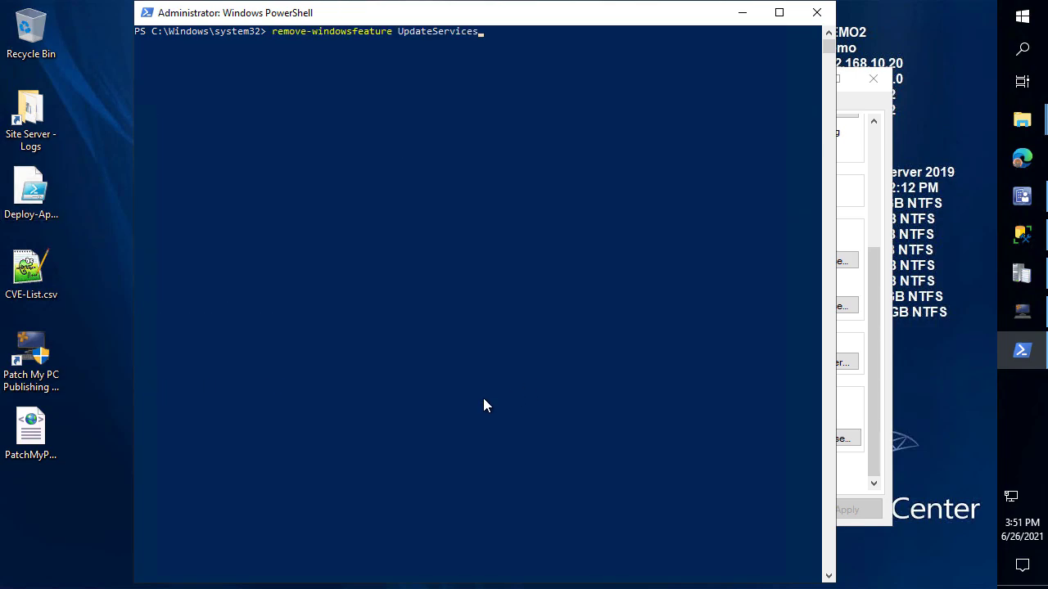
key("Up")
key("Return")
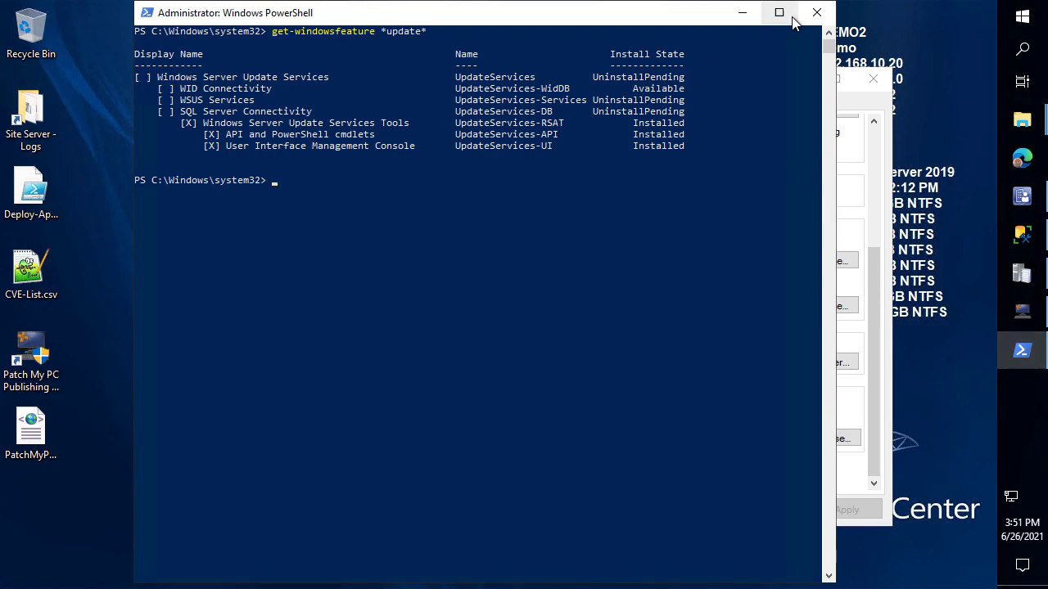
left_click(816, 12)
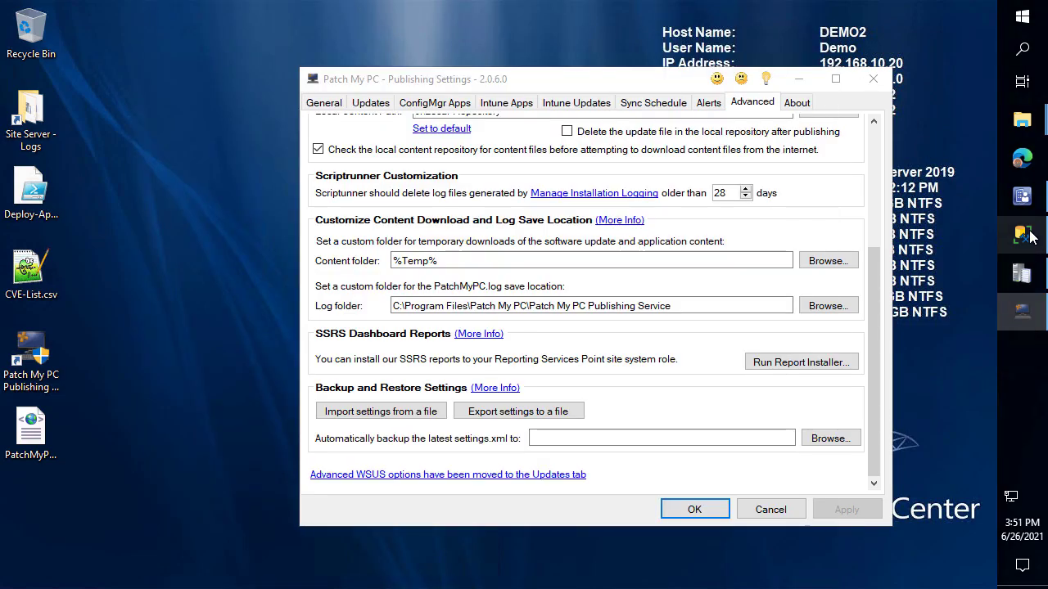
Detach the SUSDB database in SQL Server Management Studio with its active connections dropped
left_click(1021, 234)
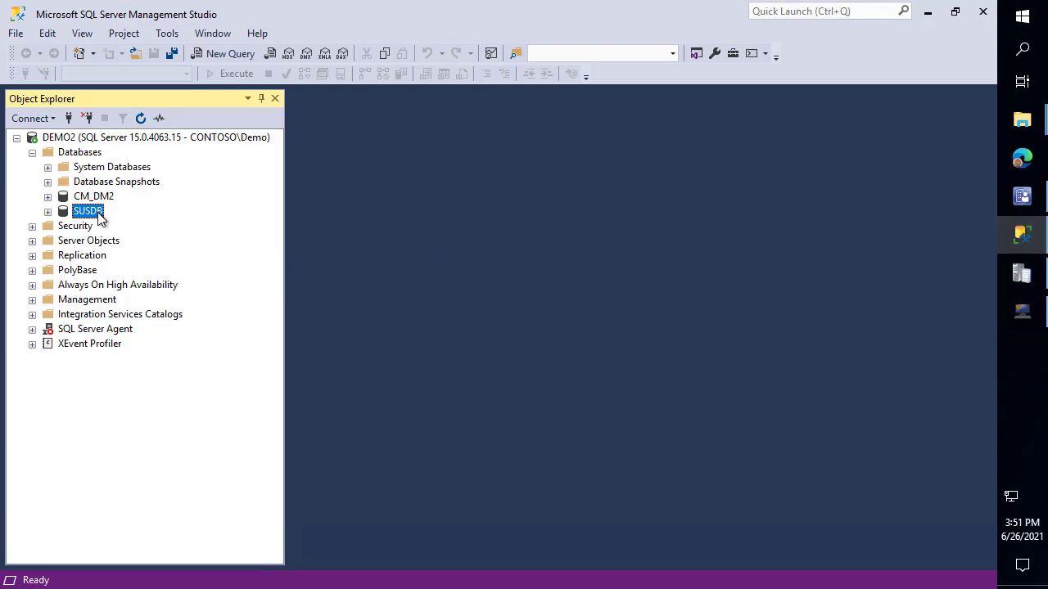
right_click(99, 213)
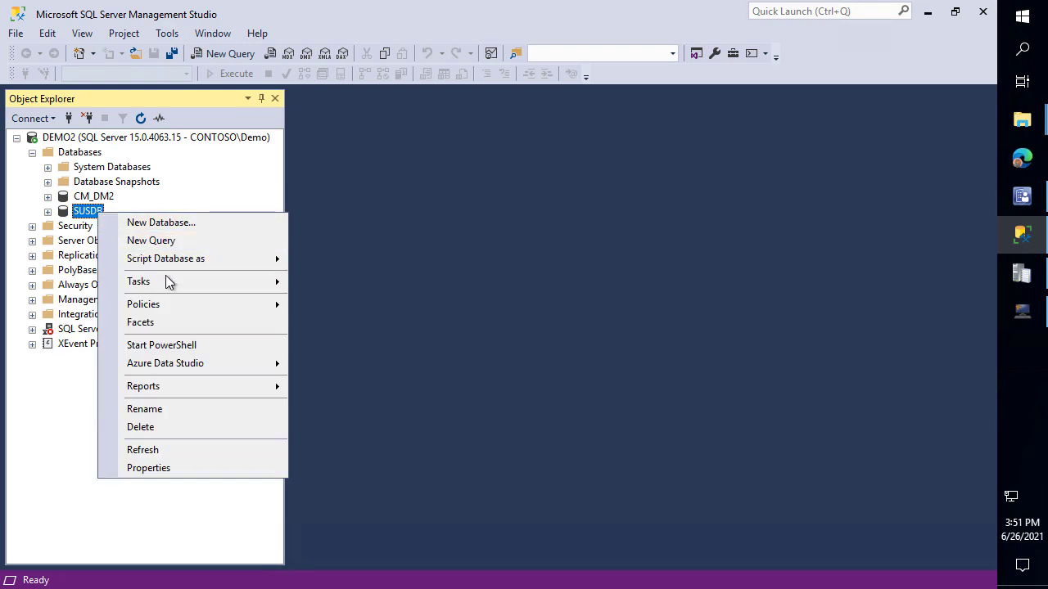
mouse_move(269, 281)
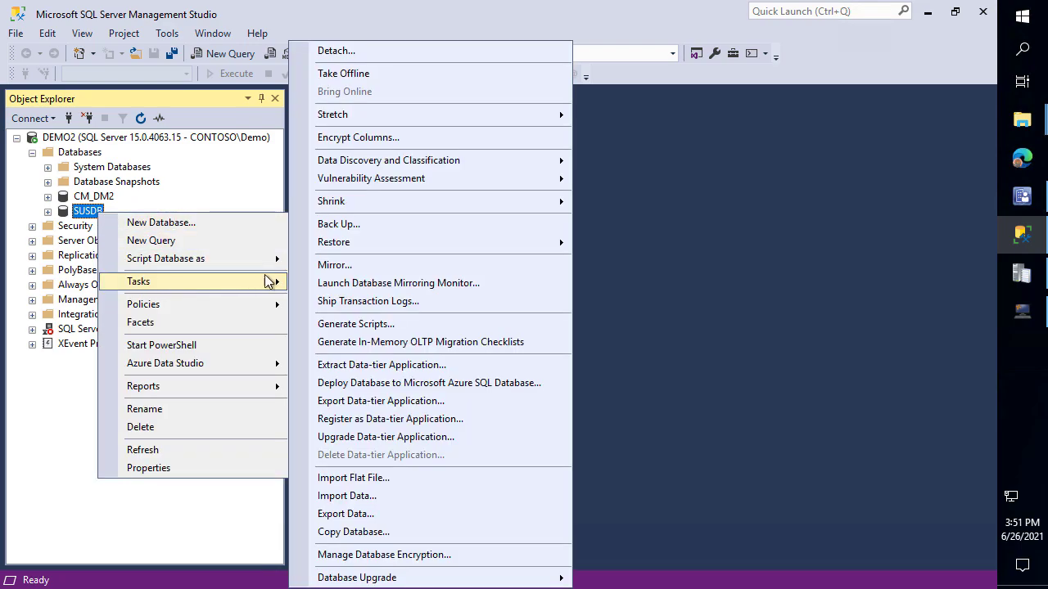
left_click(373, 54)
left_click(479, 142)
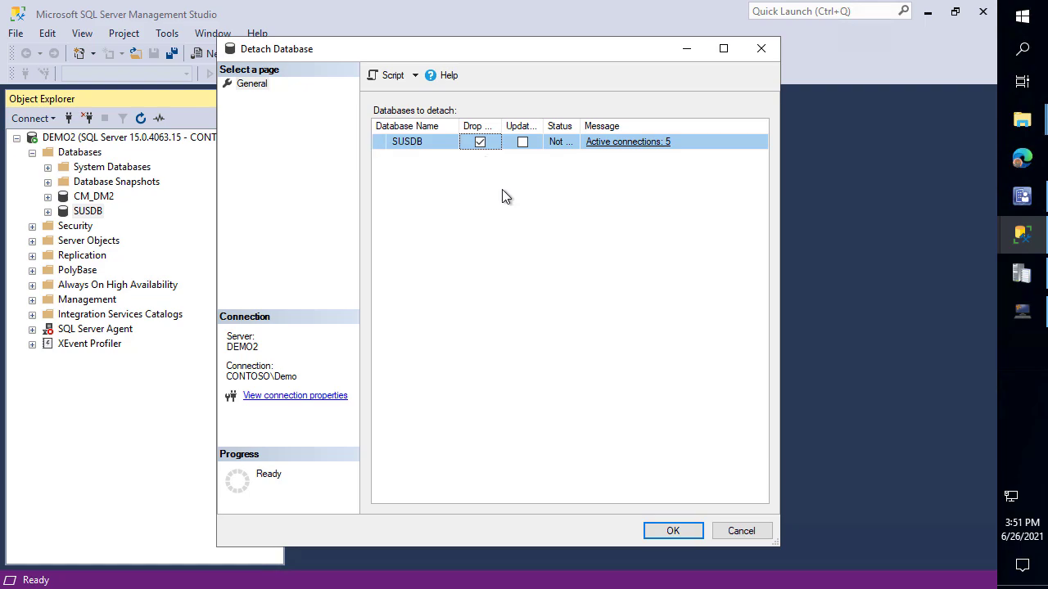
left_click(687, 533)
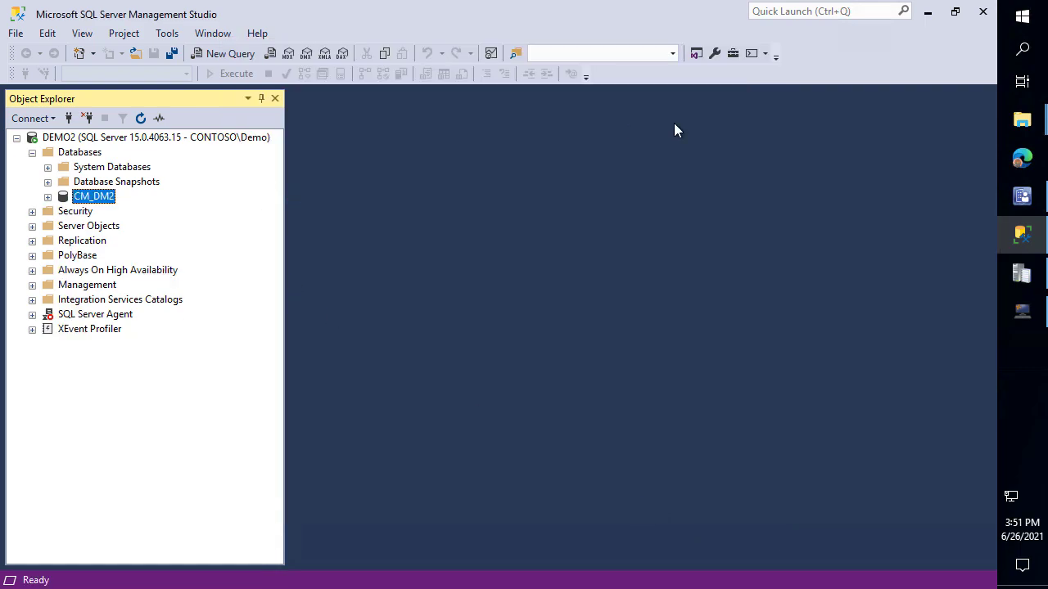
Close SSMS and the Patch My PC settings window, then restart the server
left_click(983, 12)
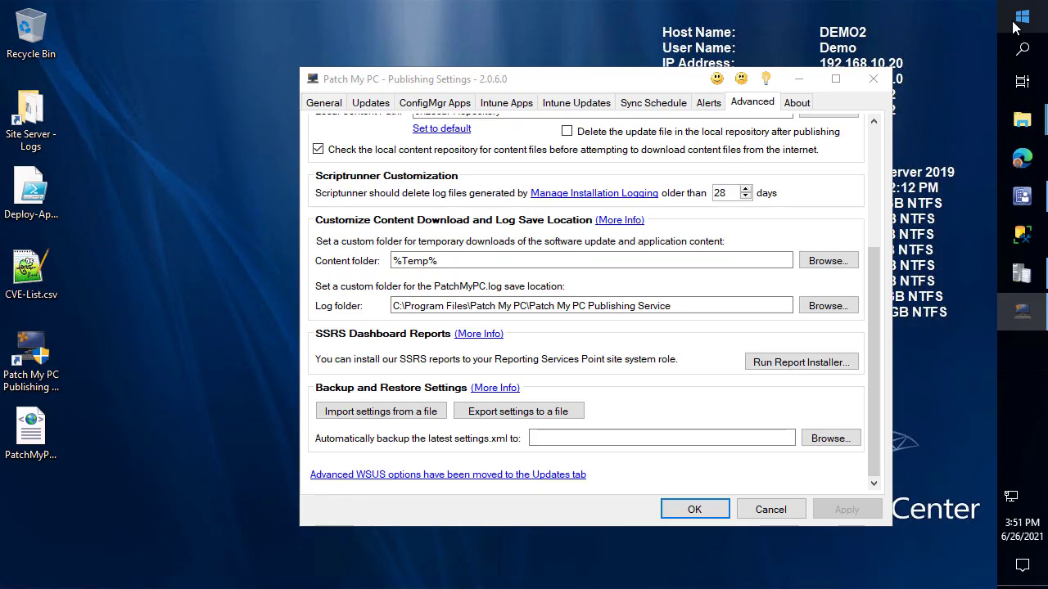
left_click(1036, 28)
left_click(363, 46)
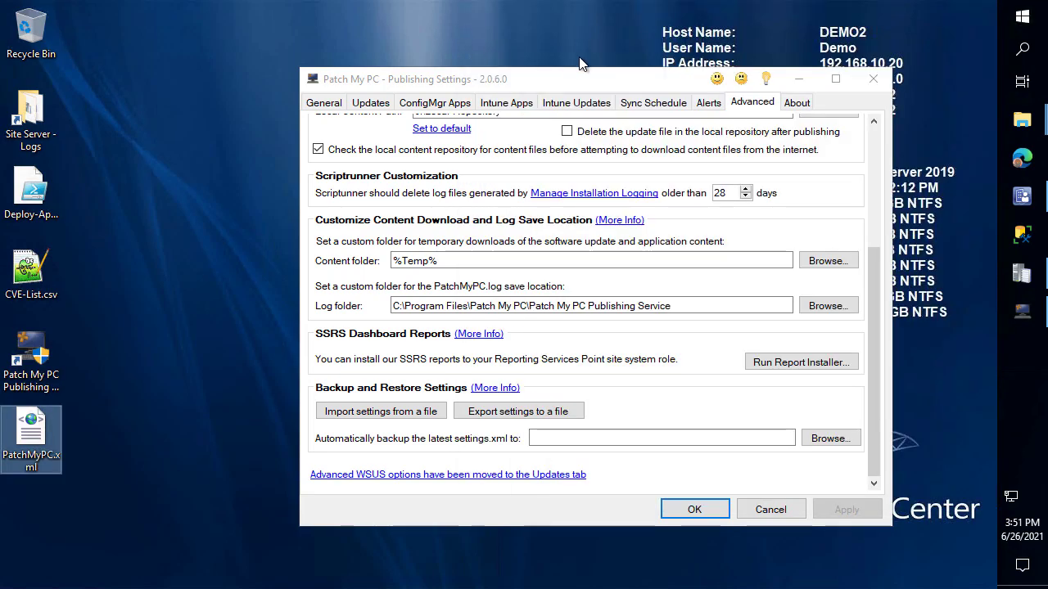
left_click(868, 78)
left_click(1022, 16)
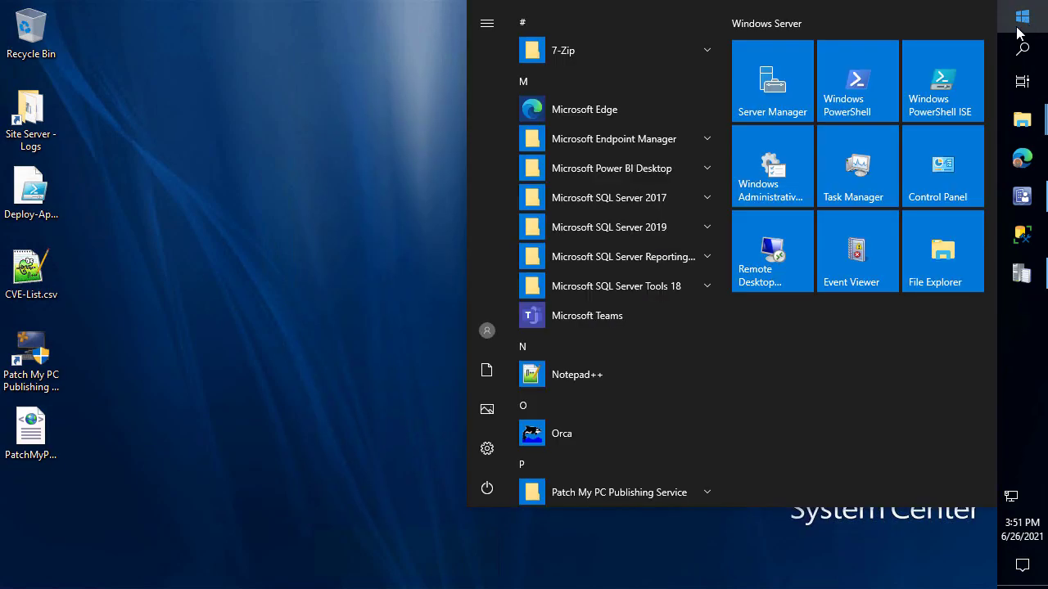
left_click(493, 492)
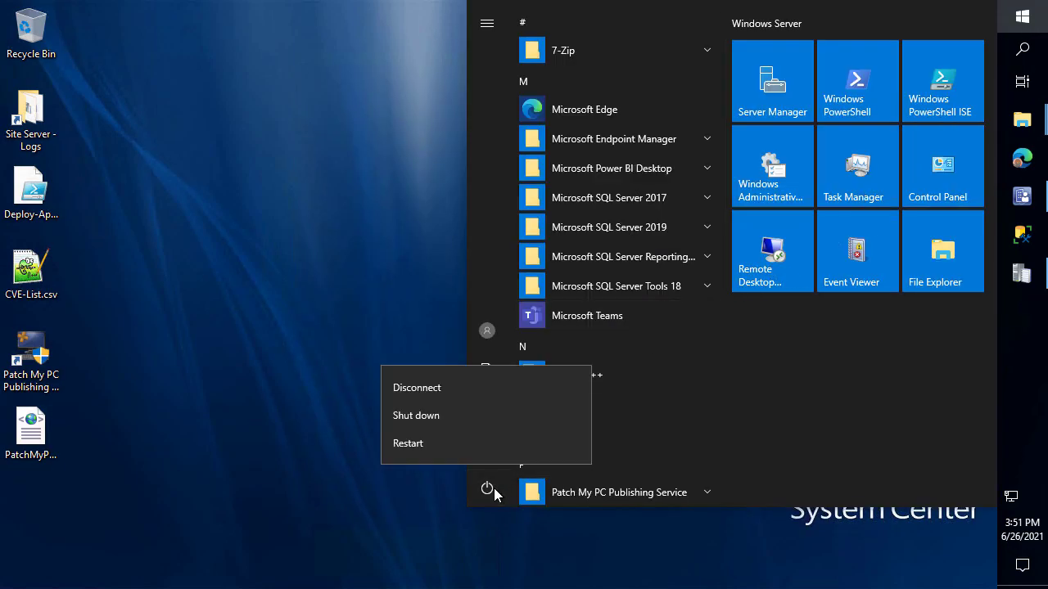
left_click(424, 444)
left_click(583, 441)
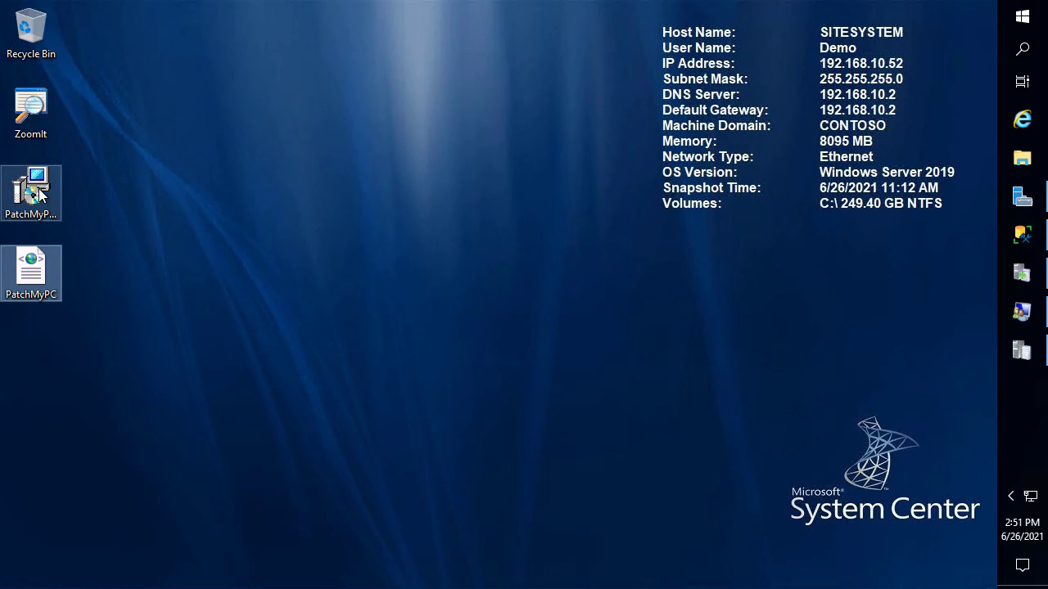
Install the Patch My PC Publishing Service, accepting the licence agreement, and launch it
double_click(39, 192)
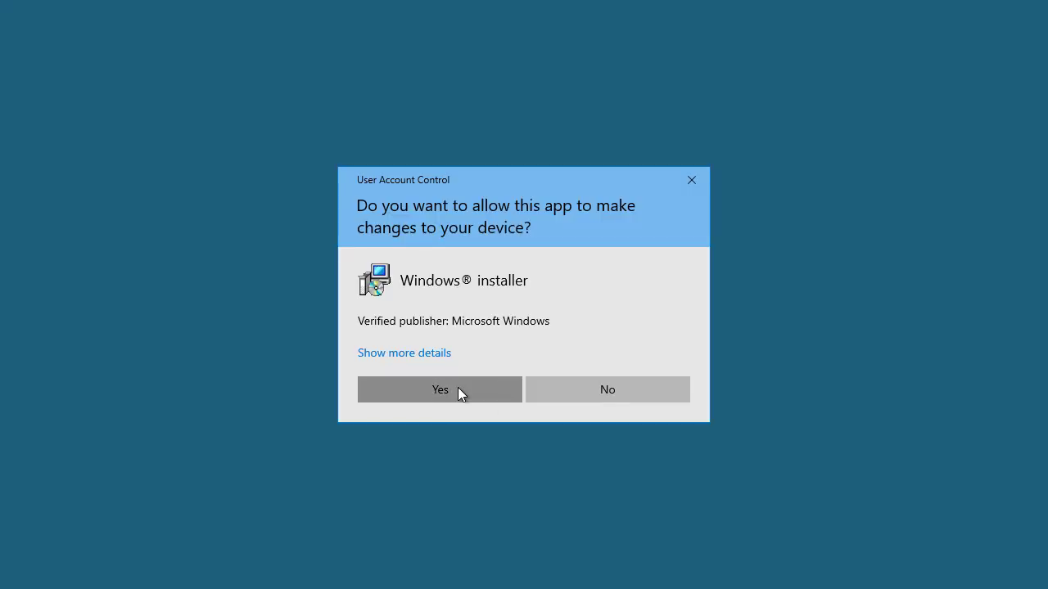
left_click(458, 389)
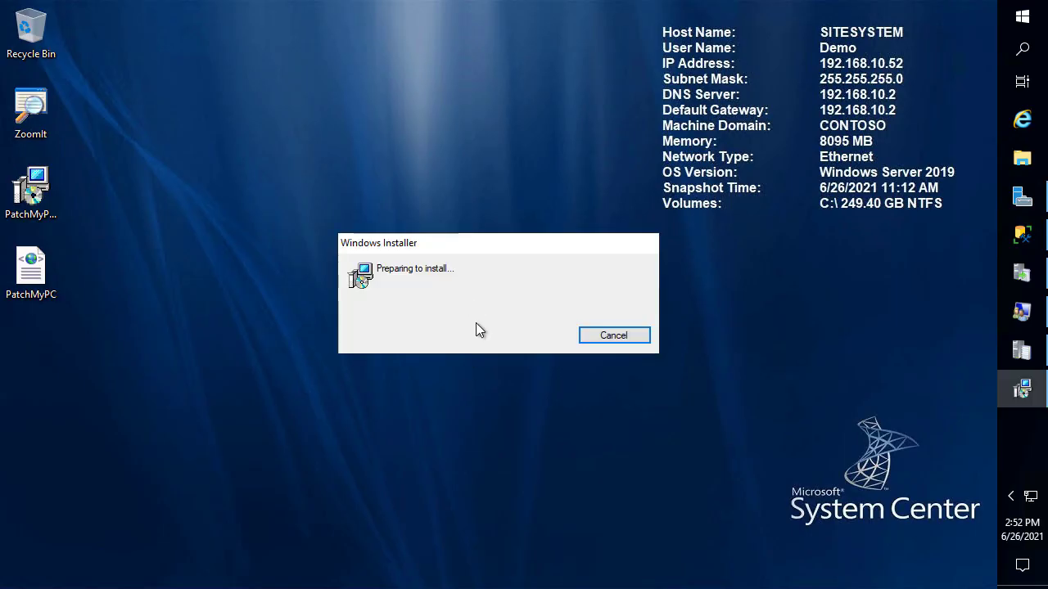
left_click(582, 430)
left_click(447, 370)
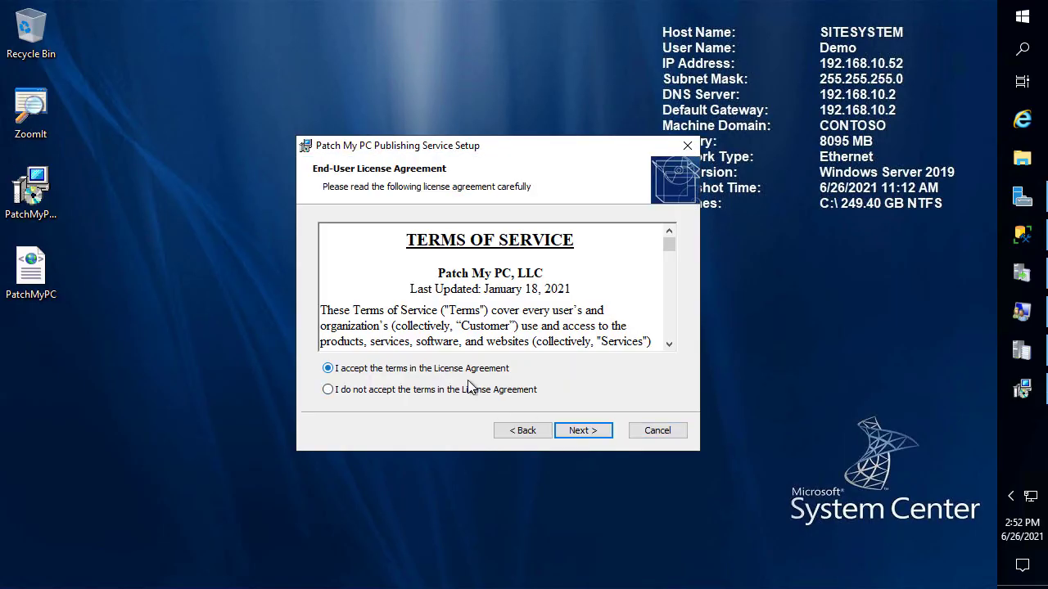
left_click(579, 430)
left_click(582, 431)
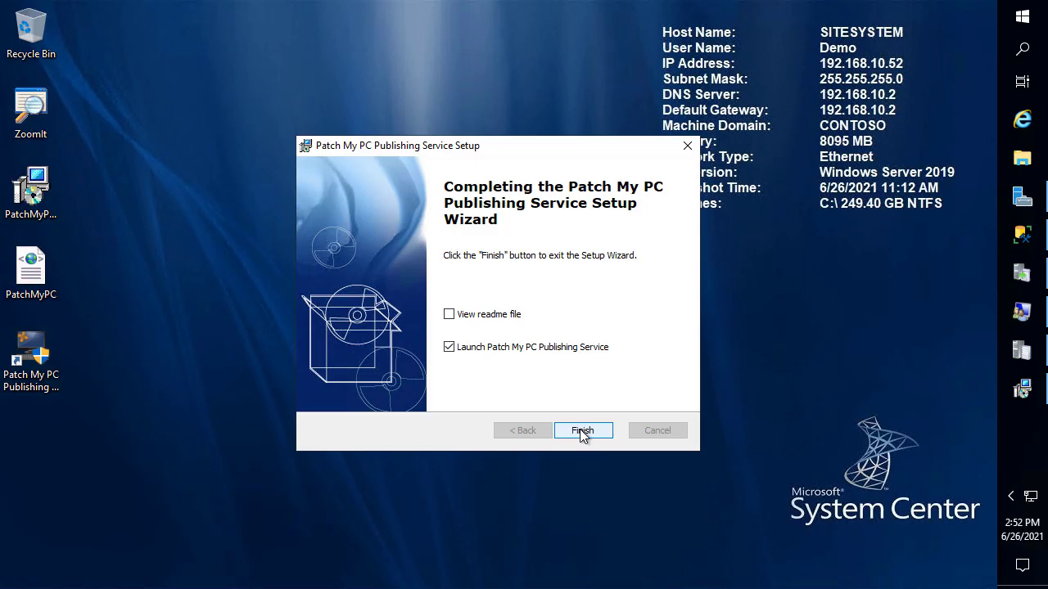
left_click(582, 431)
left_click(444, 400)
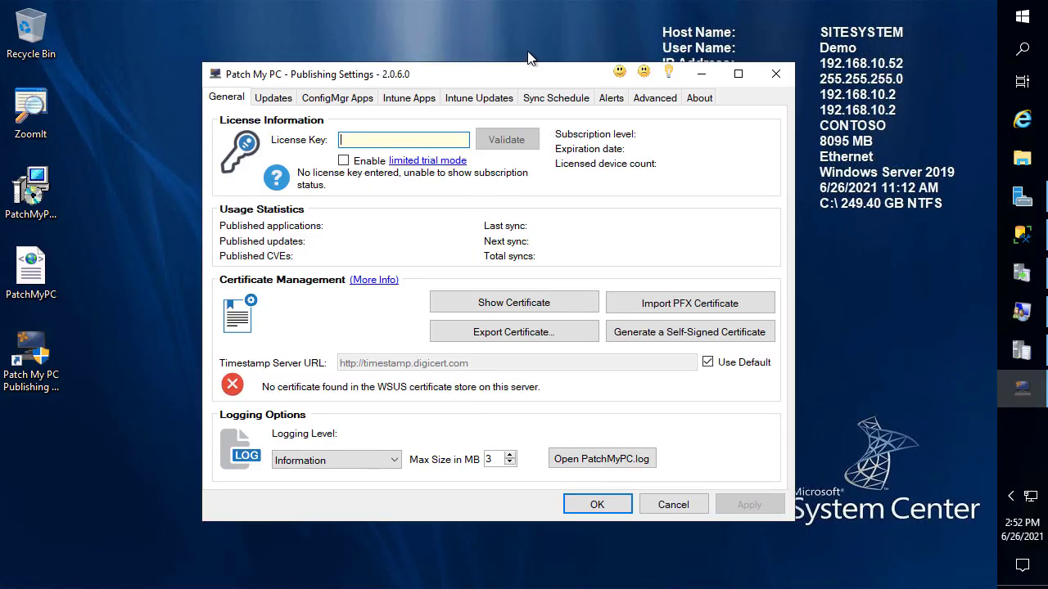
Import the PatchMyPC.xml settings from the Desktop, apply them, and view the licence information
left_click(655, 97)
scroll(573, 311, "down", 4)
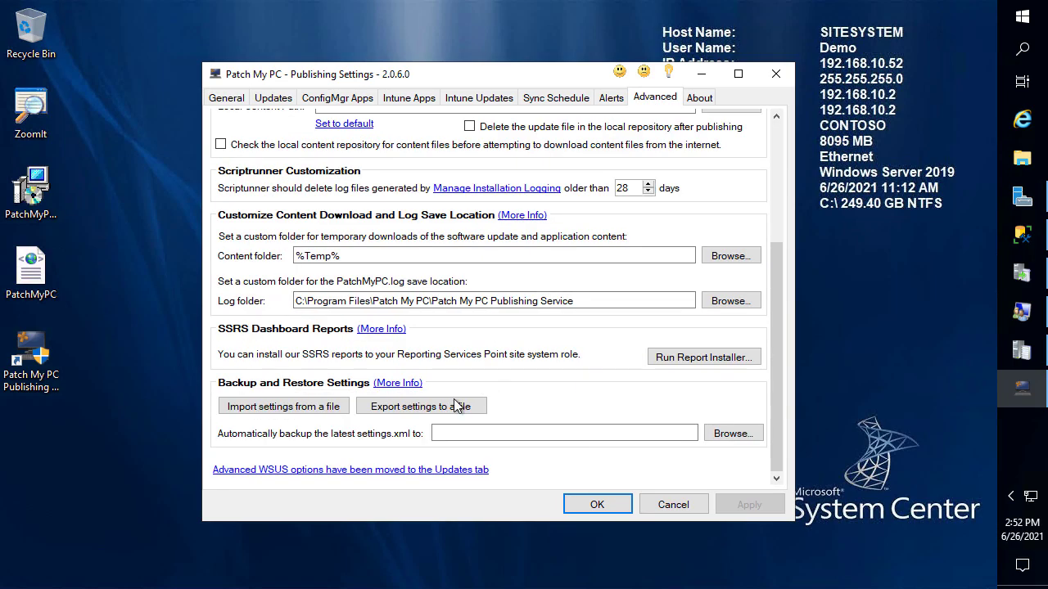
left_click(303, 402)
left_click(561, 369)
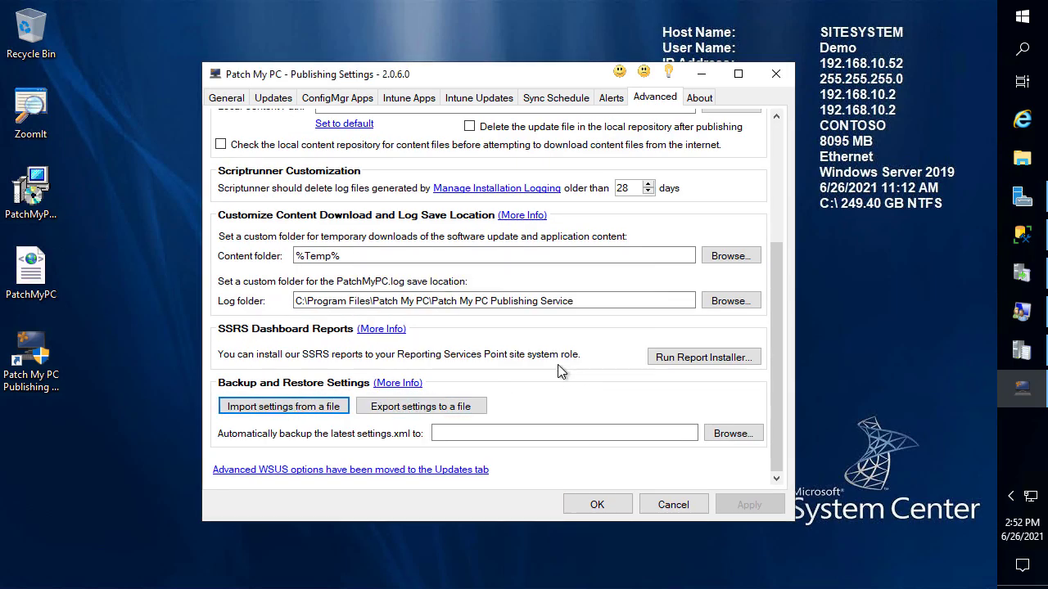
left_click(266, 209)
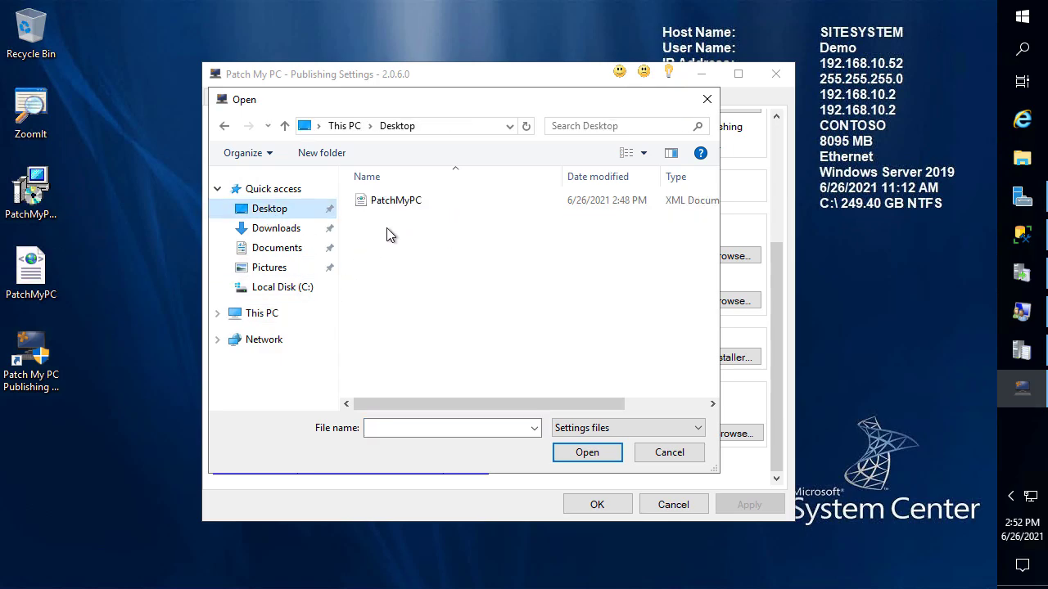
double_click(393, 204)
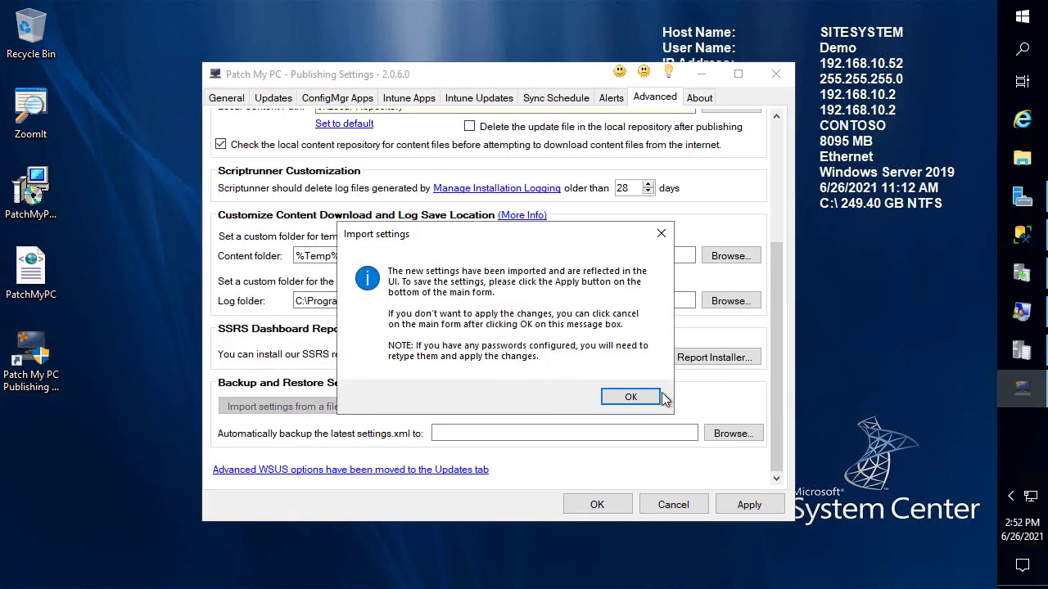
left_click(651, 397)
left_click(757, 505)
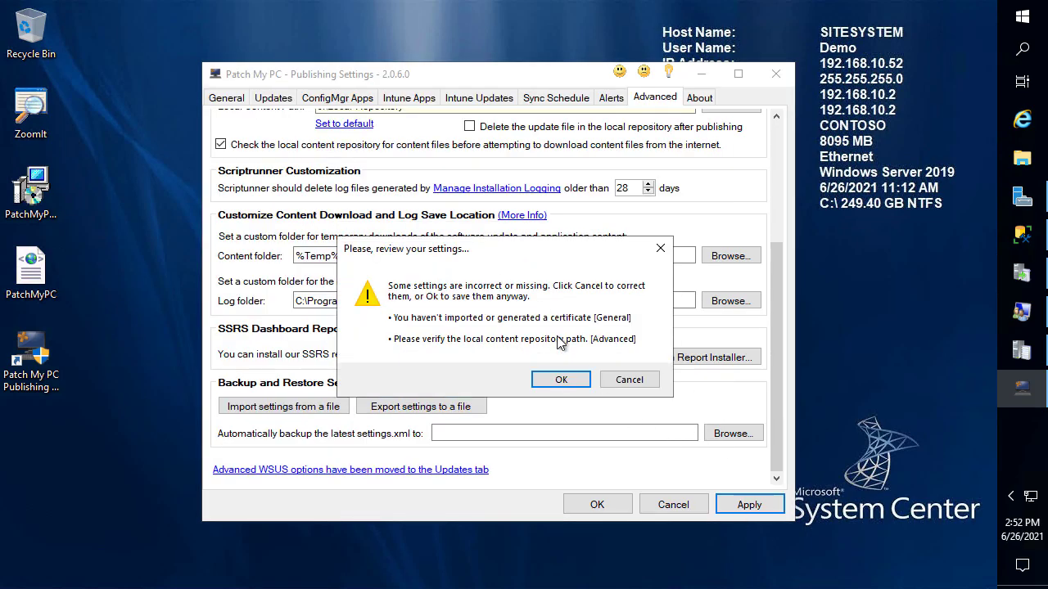
left_click(561, 380)
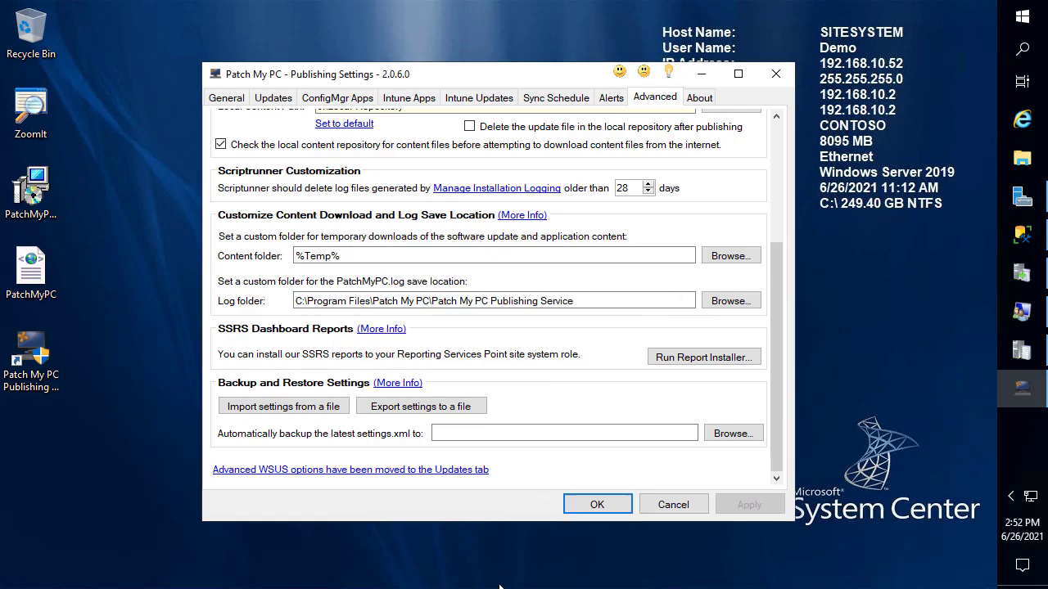
scroll(281, 149, "up", 5)
left_click(240, 100)
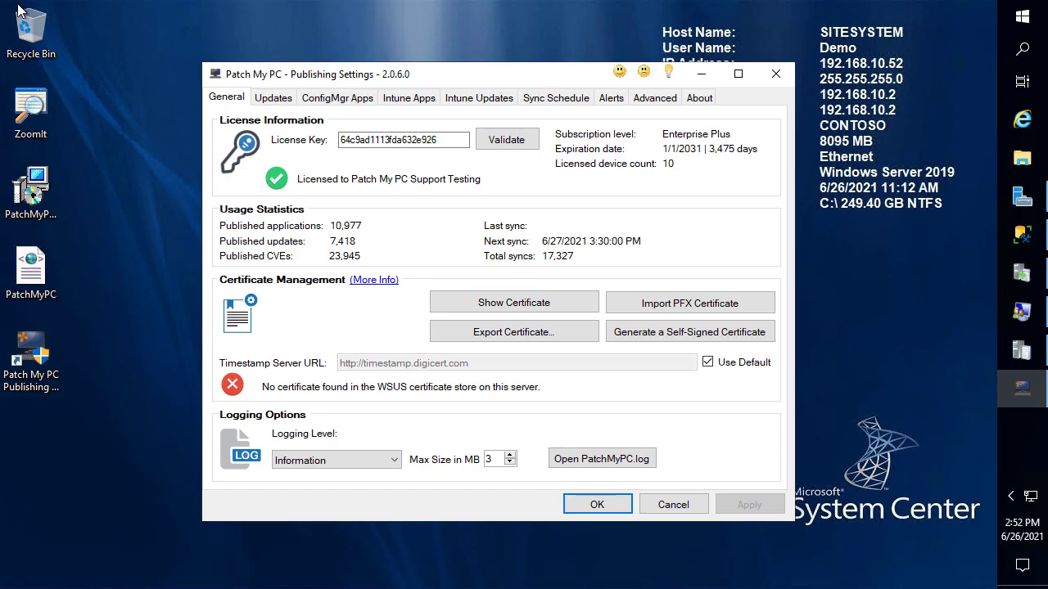
Connect to DEMO2 and open the local computer certificates console with certlm.msc, maximized
mouse_move(135, 481)
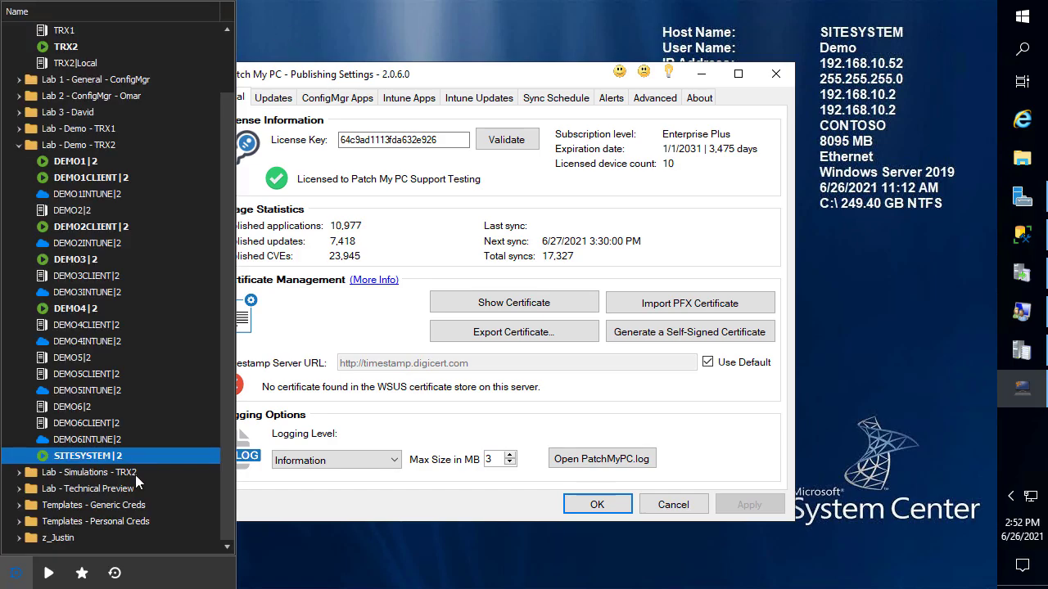
double_click(88, 208)
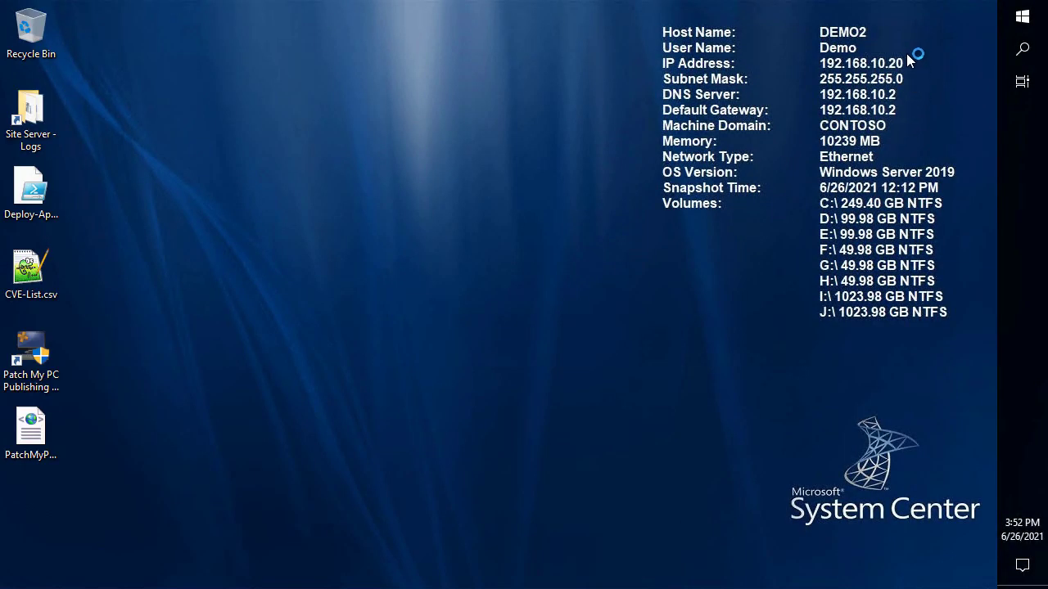
left_click(1024, 19)
type("certlm.msc")
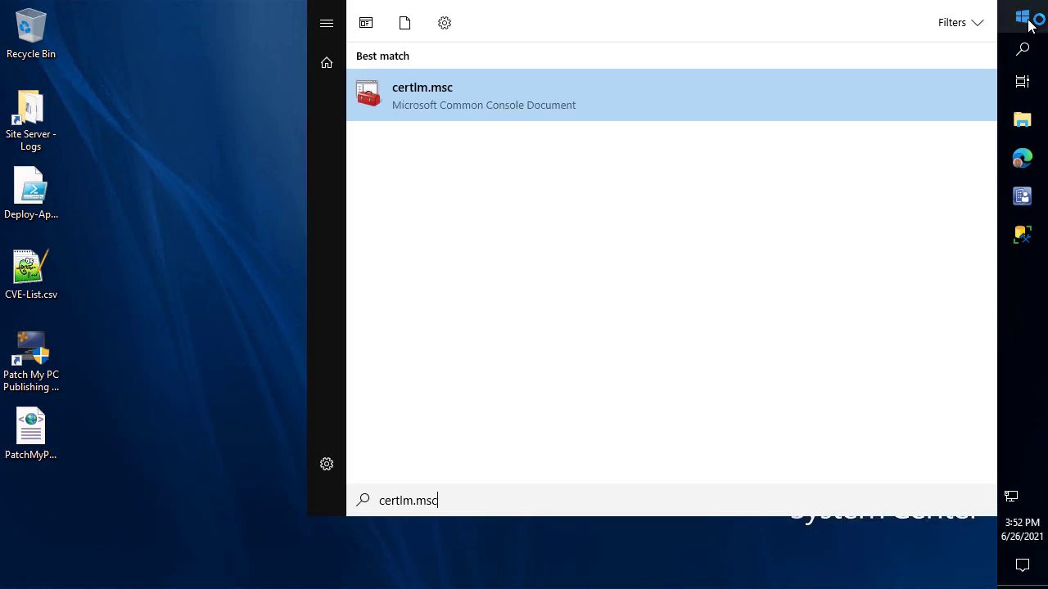
key("Return")
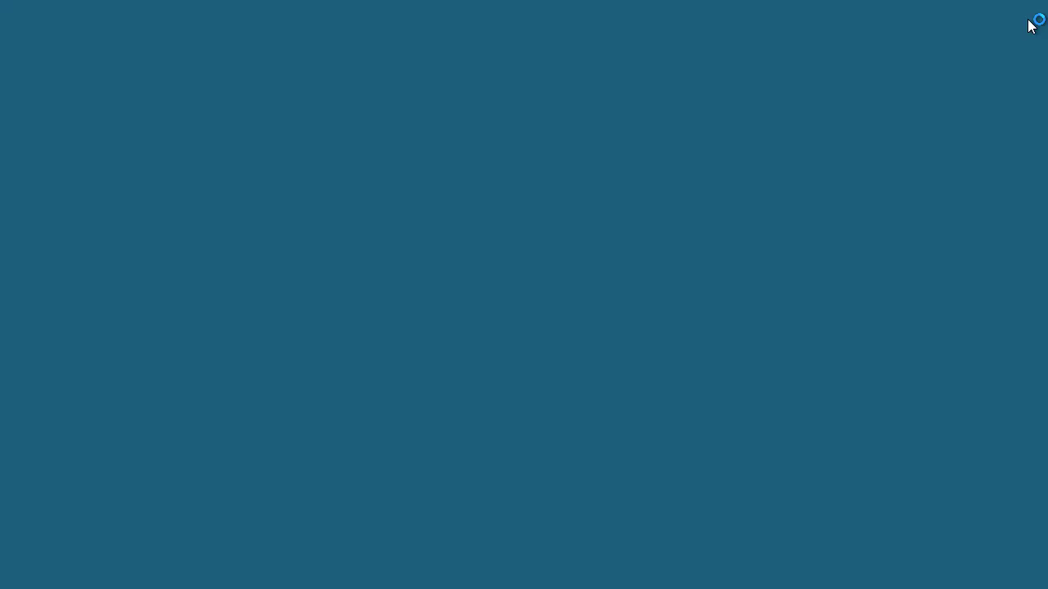
key("alt+y")
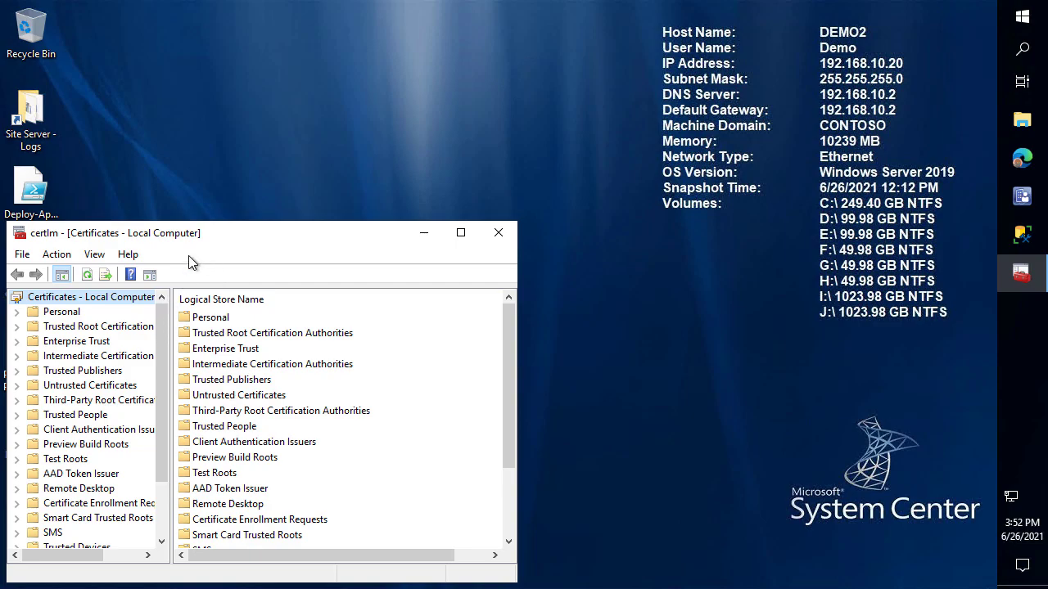
double_click(188, 233)
Locate the PatchMyPC Service certificate in the WSUS certificate store and begin exporting it
double_click(54, 380)
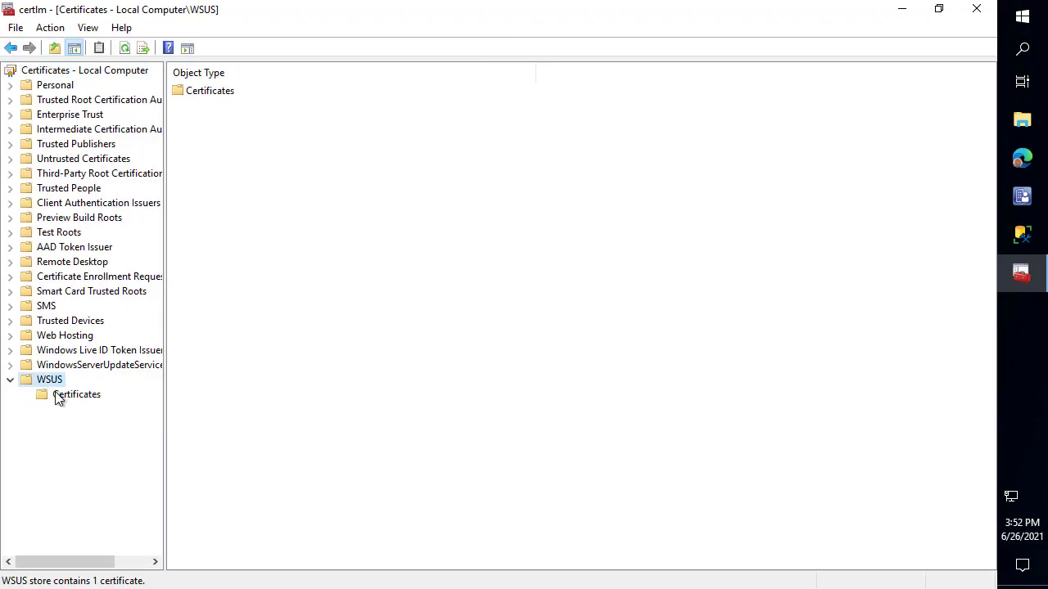
left_click(62, 397)
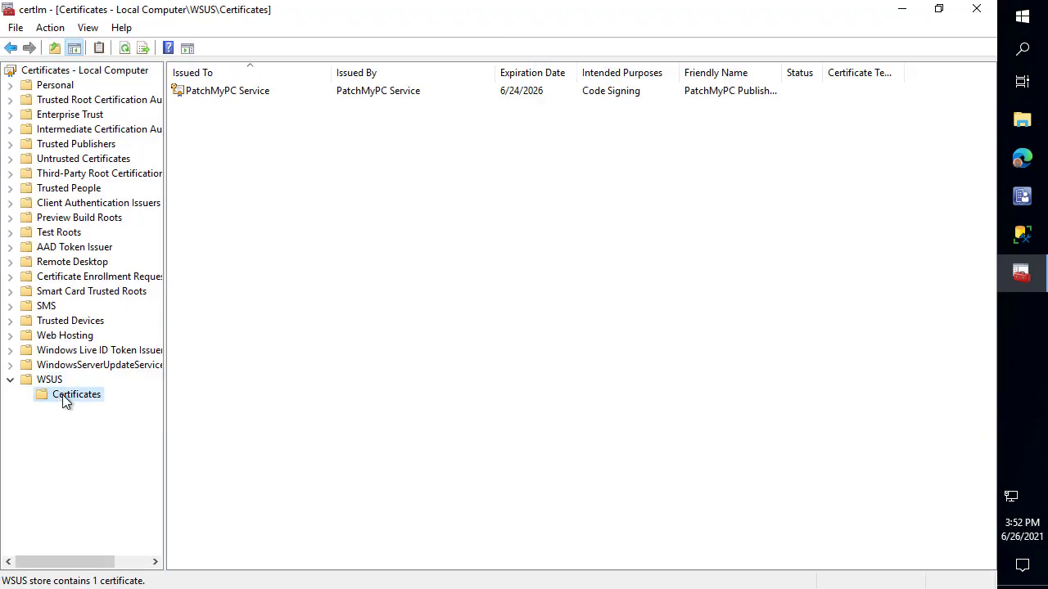
left_click(164, 115)
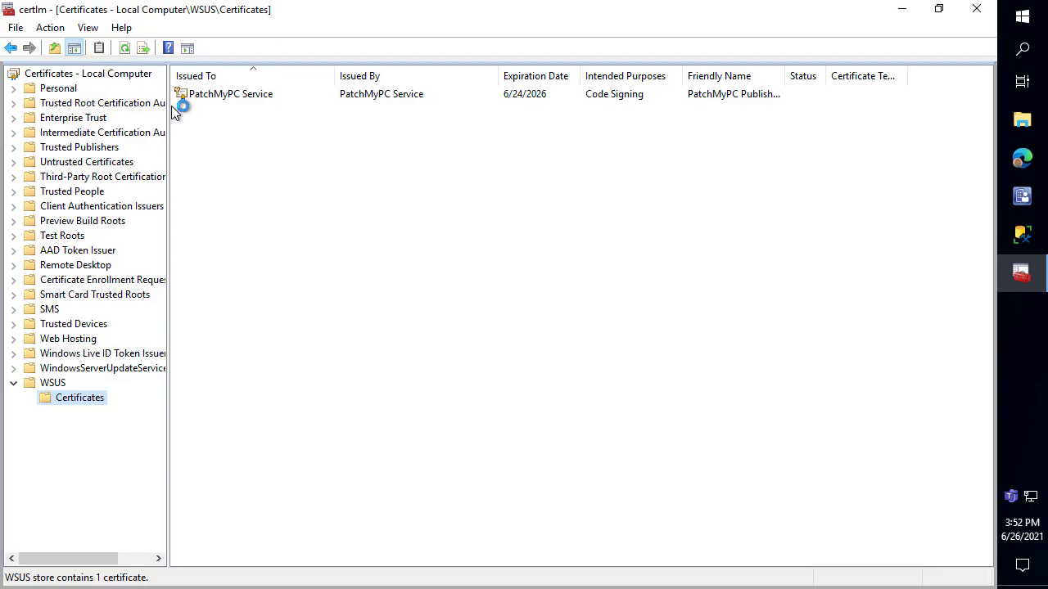
left_click(215, 98)
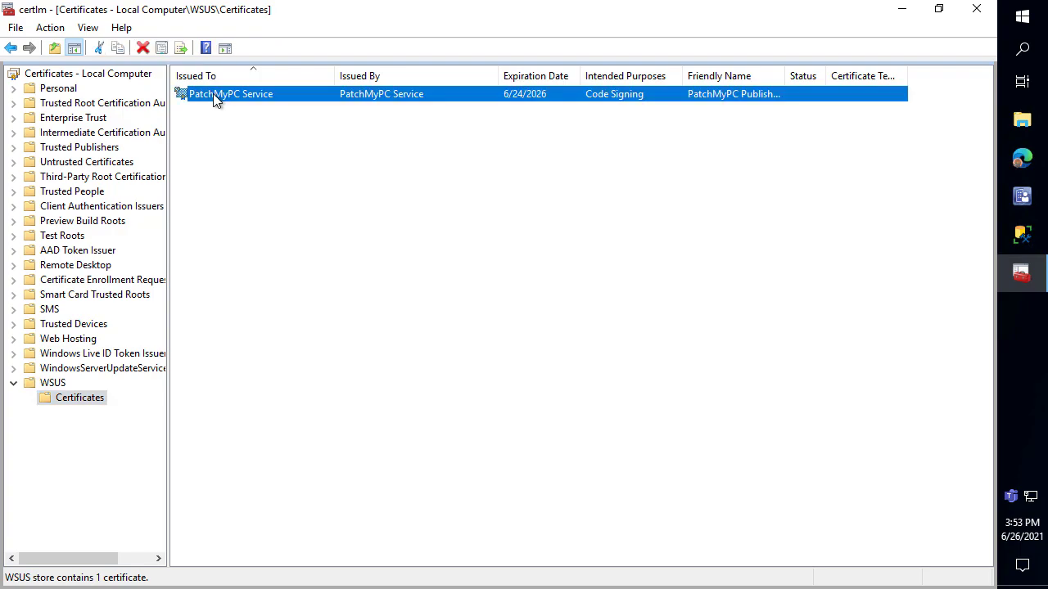
right_click(215, 99)
mouse_move(270, 129)
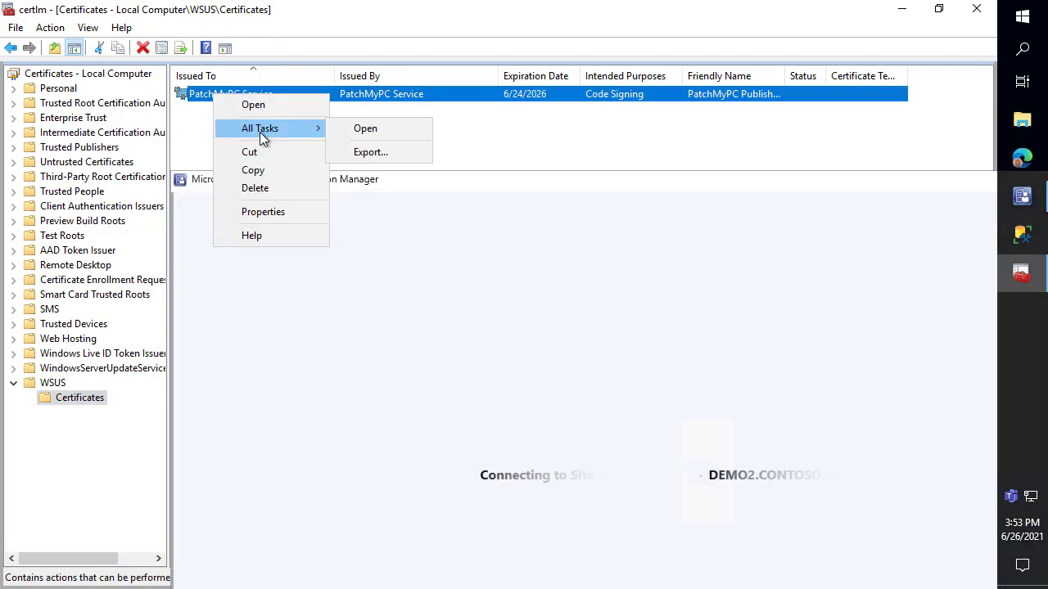
left_click(391, 152)
Export the certificate with its private key in PFX format, protected by a password
left_click(625, 487)
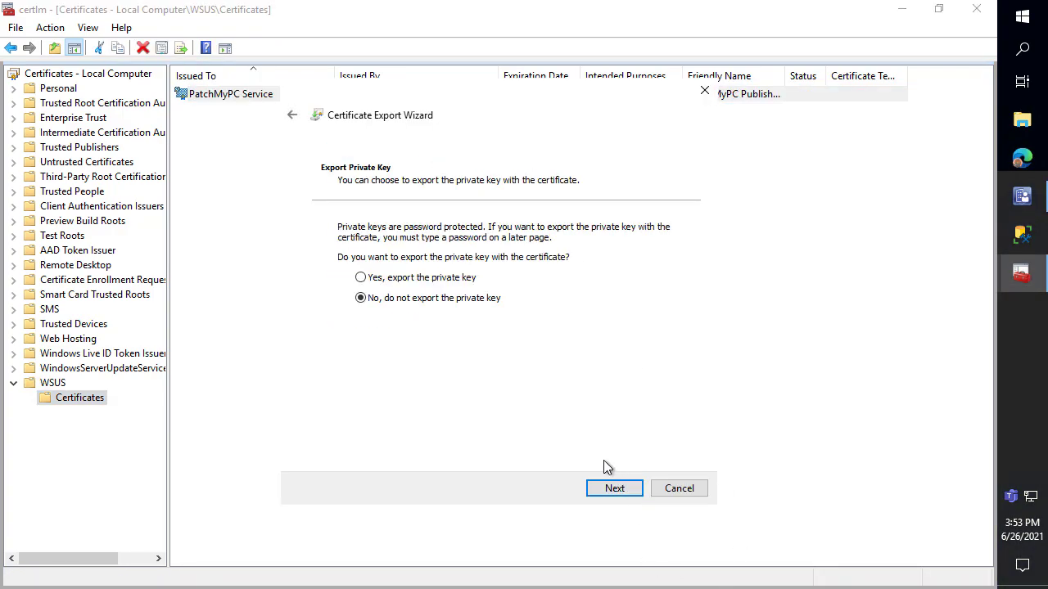
left_click(449, 282)
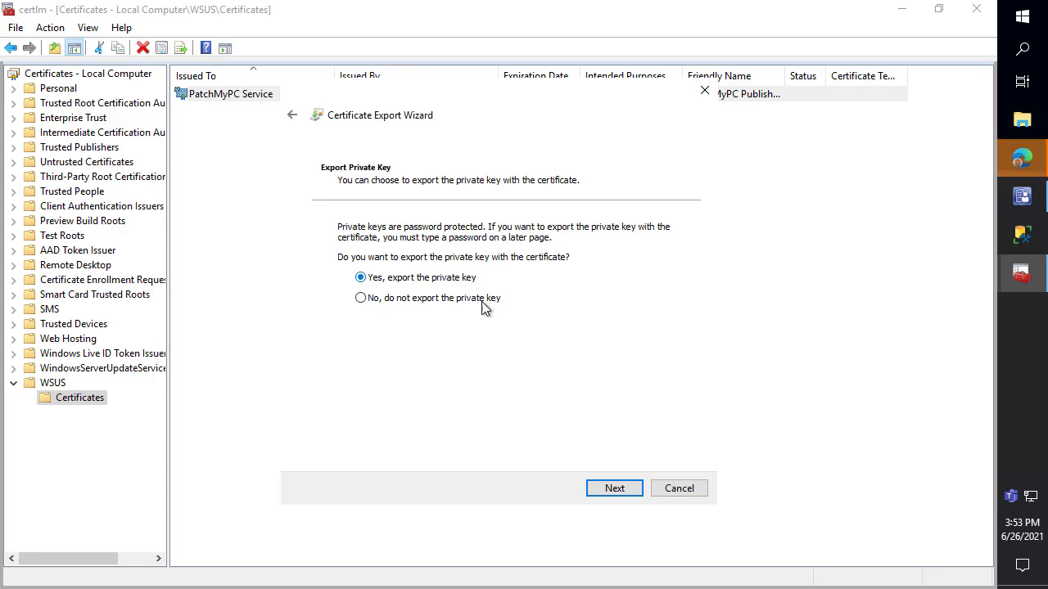
left_click(615, 488)
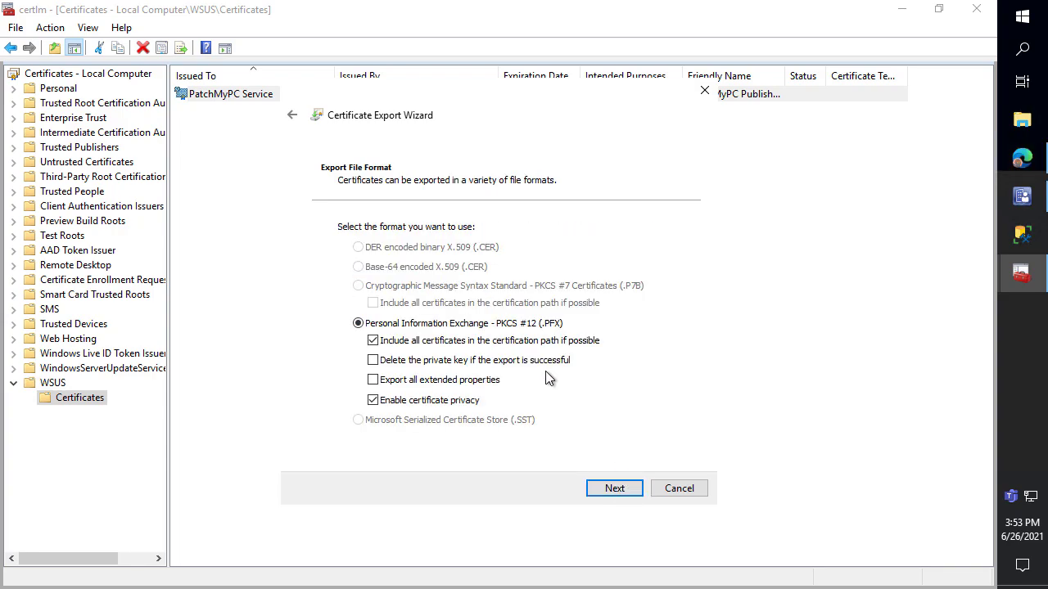
left_click(607, 489)
left_click(390, 356)
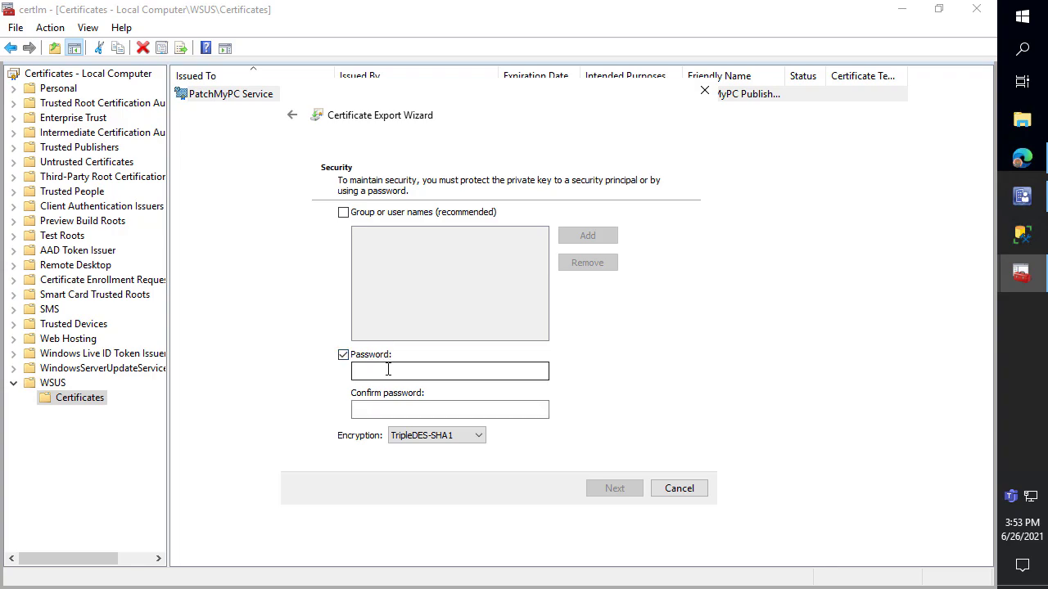
left_click(388, 370)
type("***")
left_click(388, 412)
type("*")
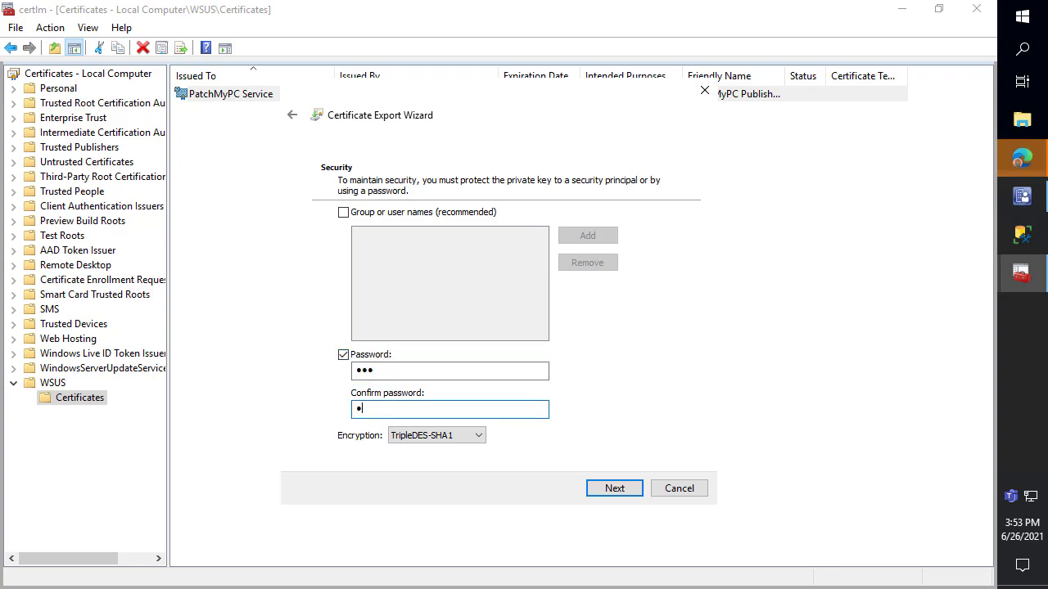
left_click(603, 494)
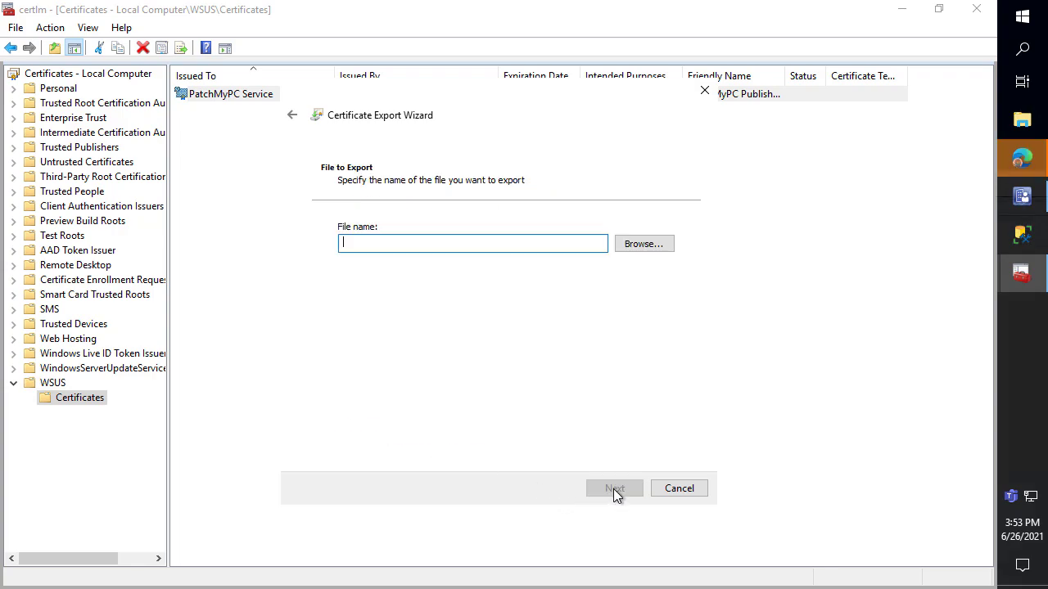
Save the export as WSUS.pfx on the Desktop and complete it
left_click(647, 247)
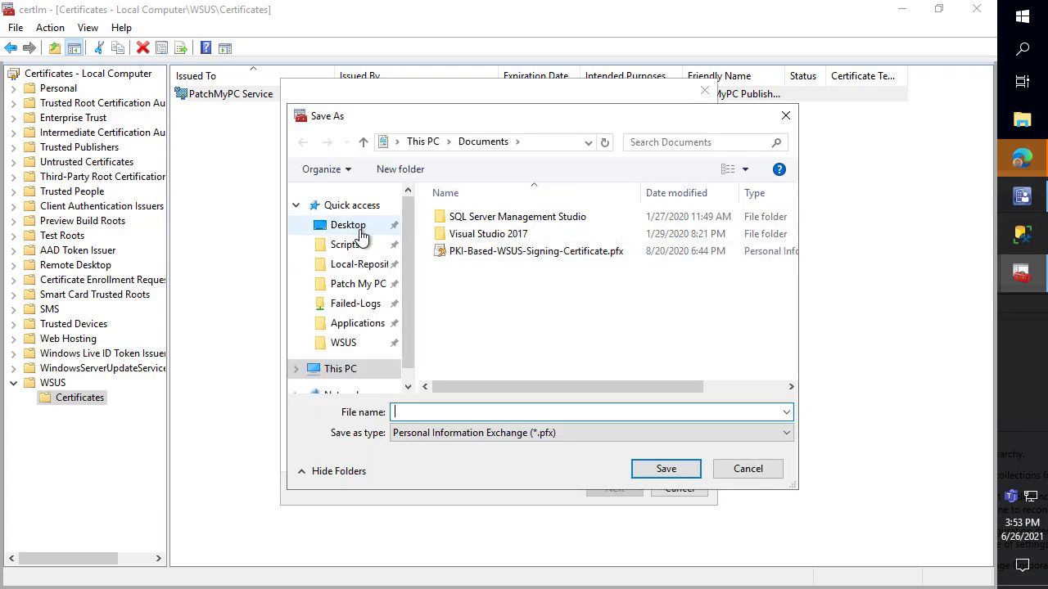
left_click(358, 229)
left_click(456, 412)
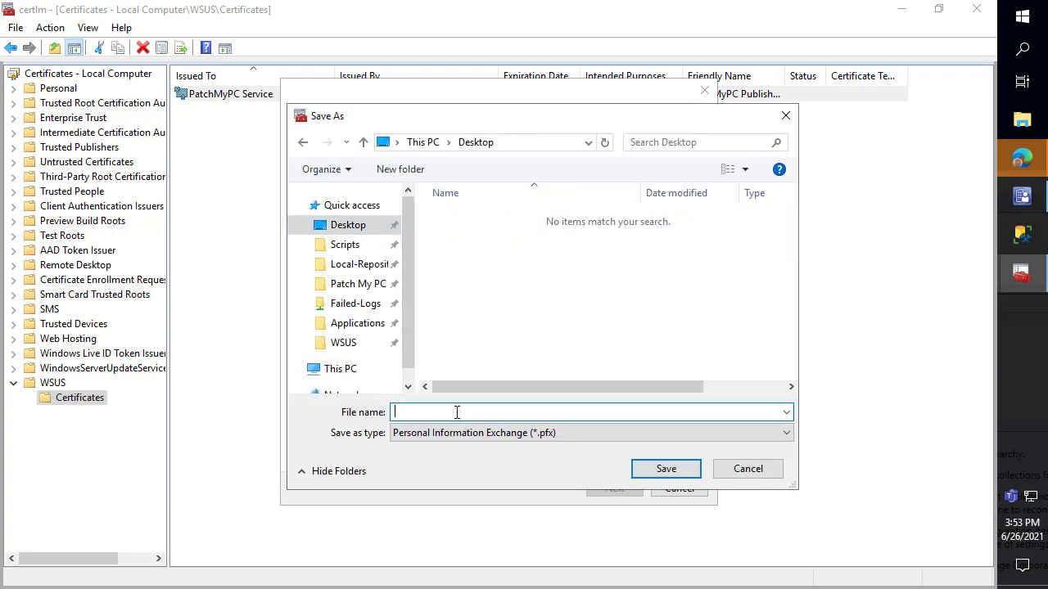
type("WSUS")
left_click(663, 470)
left_click(619, 490)
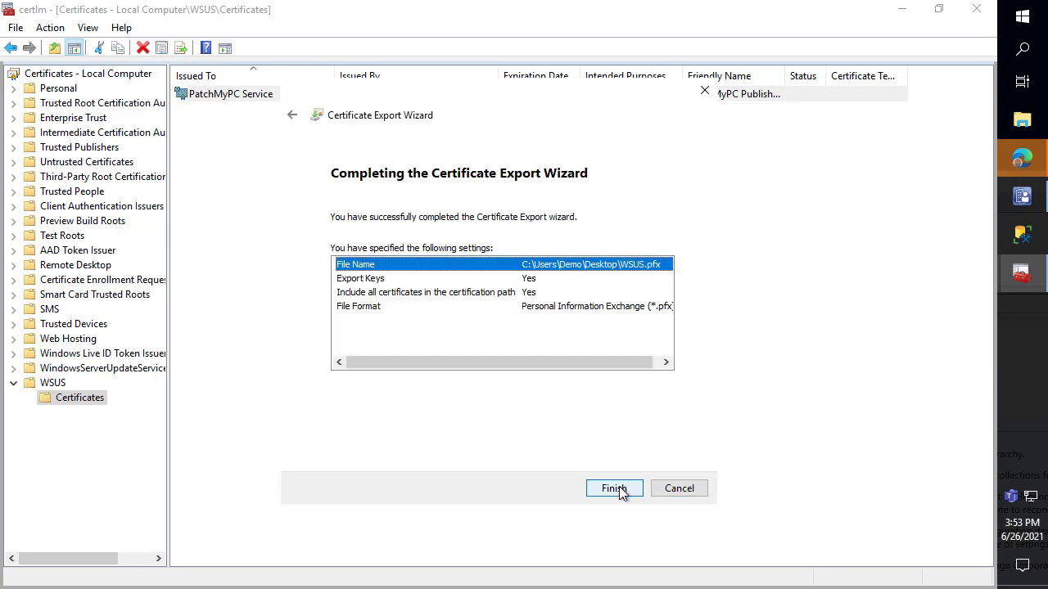
left_click(614, 489)
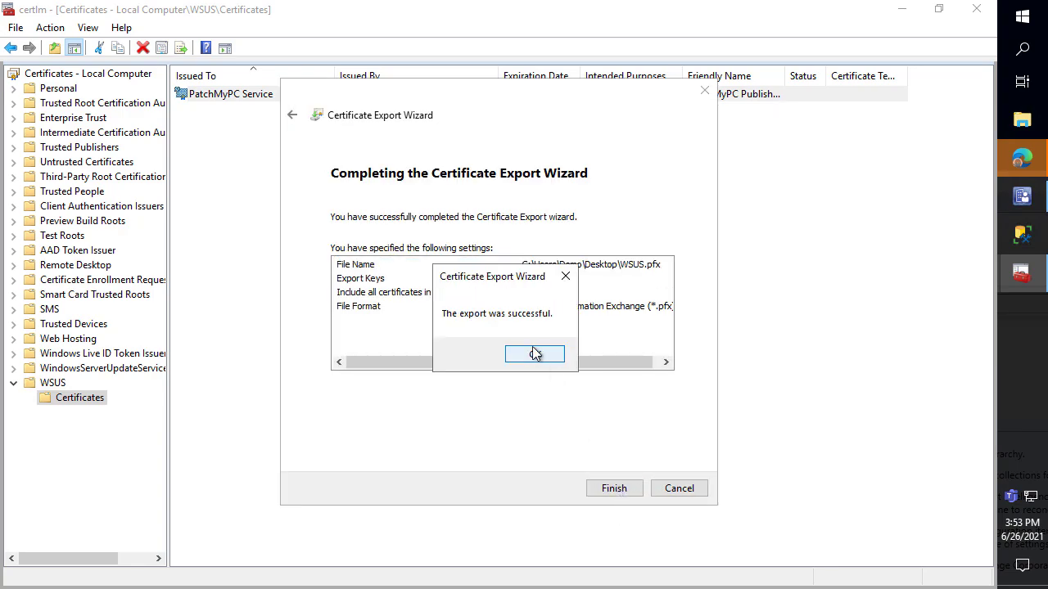
left_click(533, 353)
left_click(901, 9)
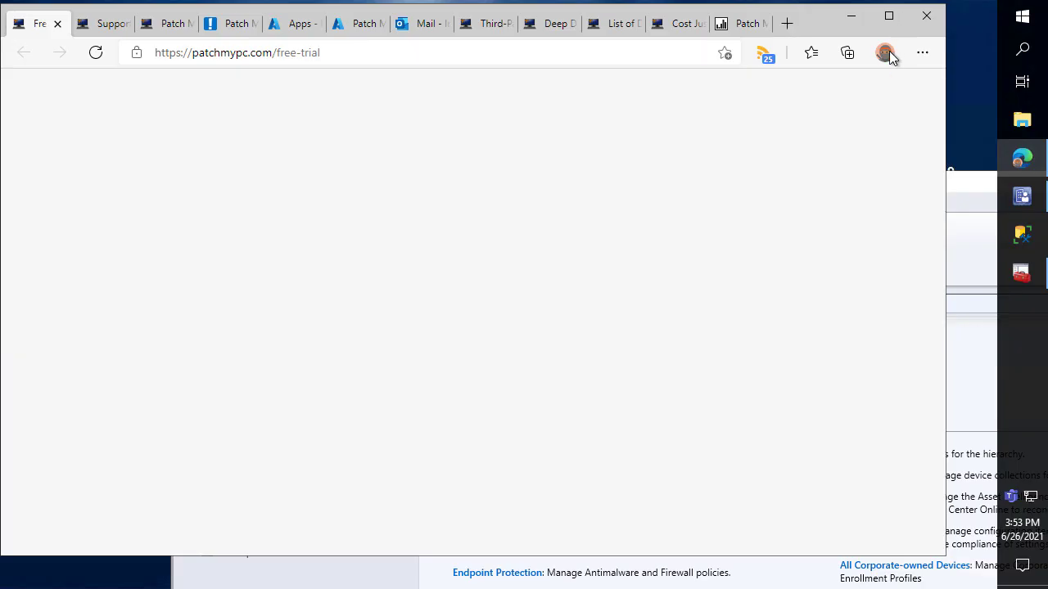
left_click(851, 16)
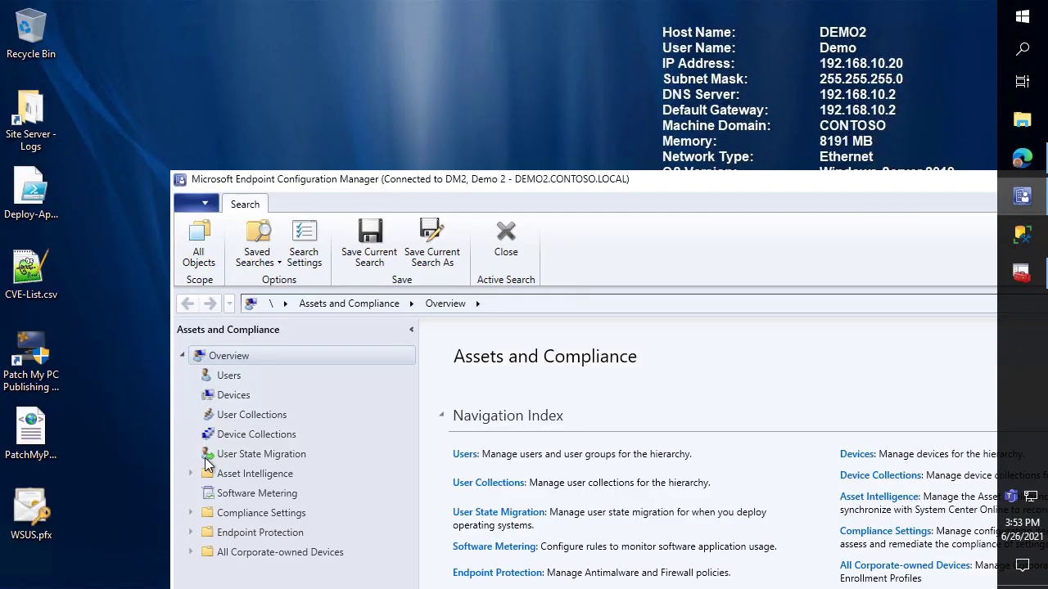
Import WSUS.pfx from the Desktop as the Patch My PC signing certificate, entering its password
left_click(33, 517)
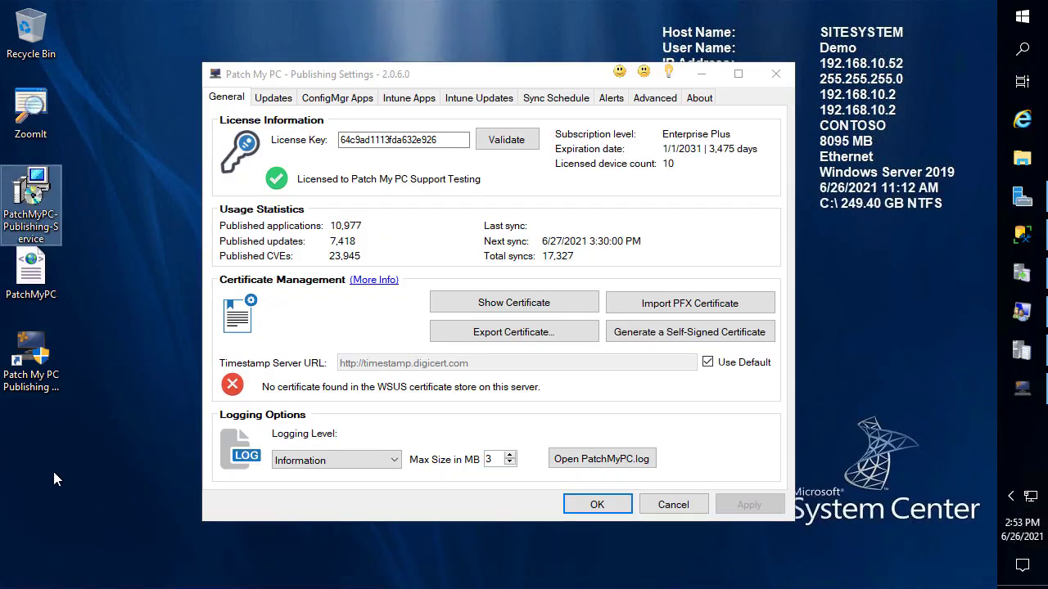
left_click(692, 305)
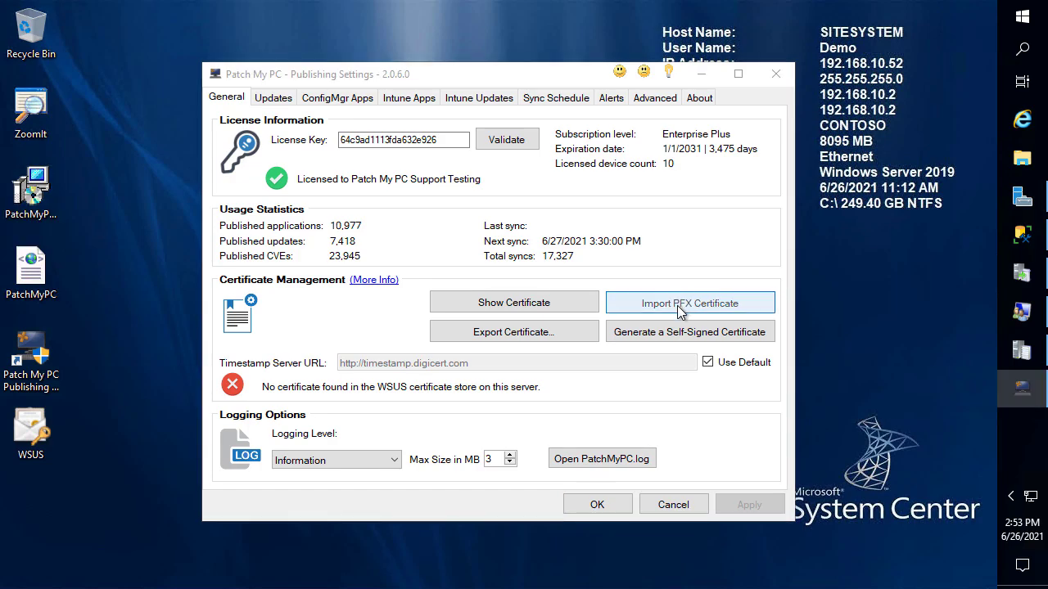
left_click(386, 202)
double_click(386, 201)
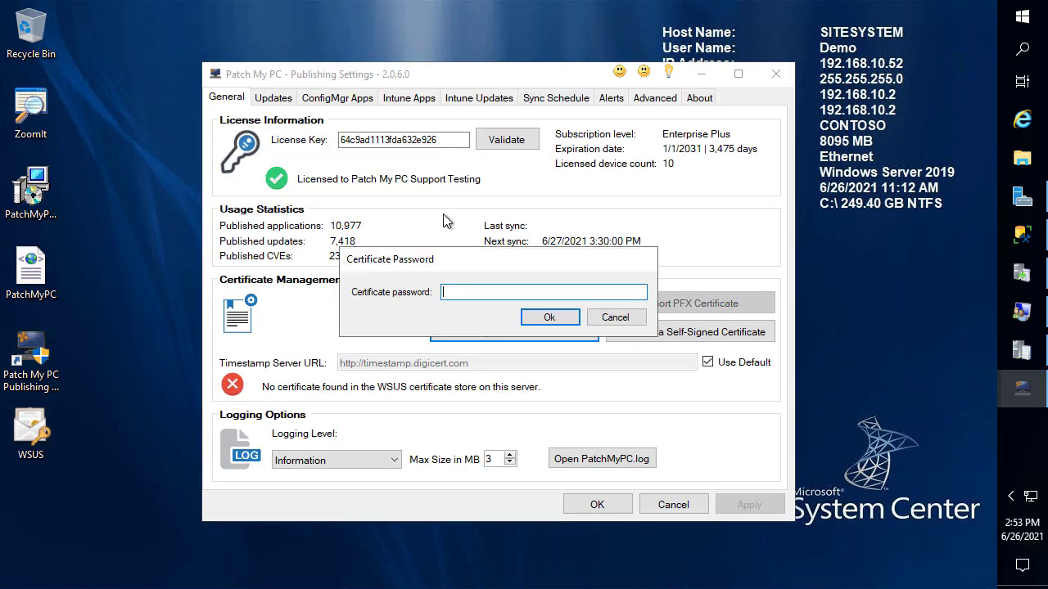
type("1")
left_click(546, 317)
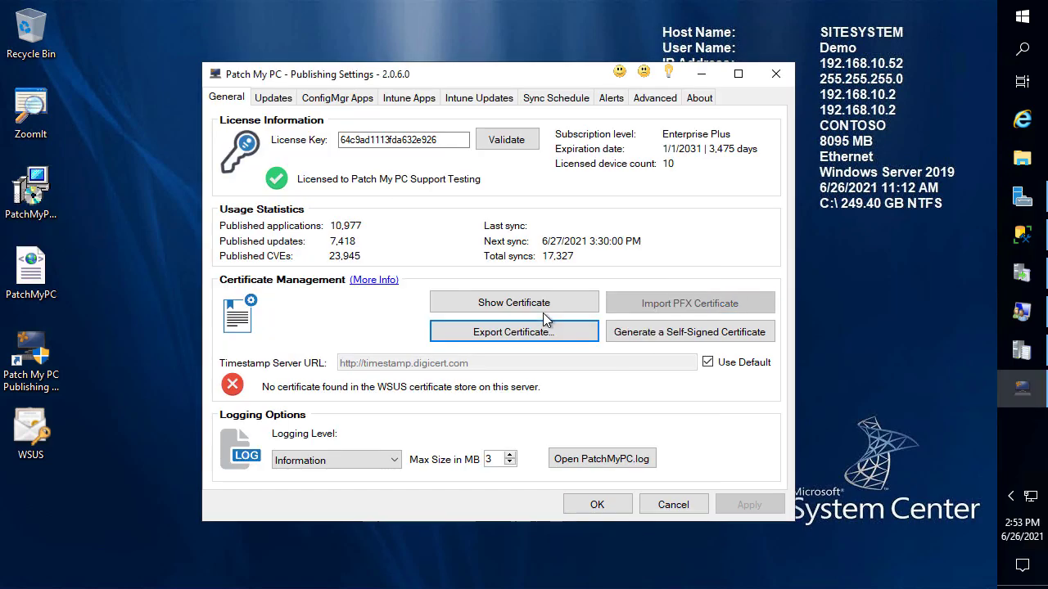
left_click(595, 365)
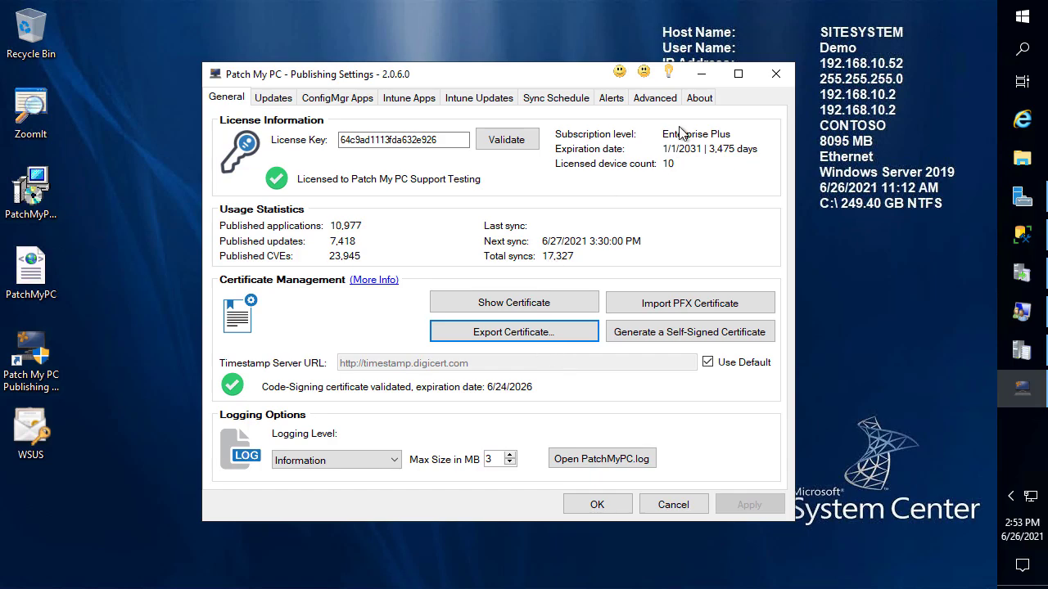
Expand the Updates product tree and review the six updates already published to WSUS
left_click(272, 98)
scroll(480, 286, "down", 10)
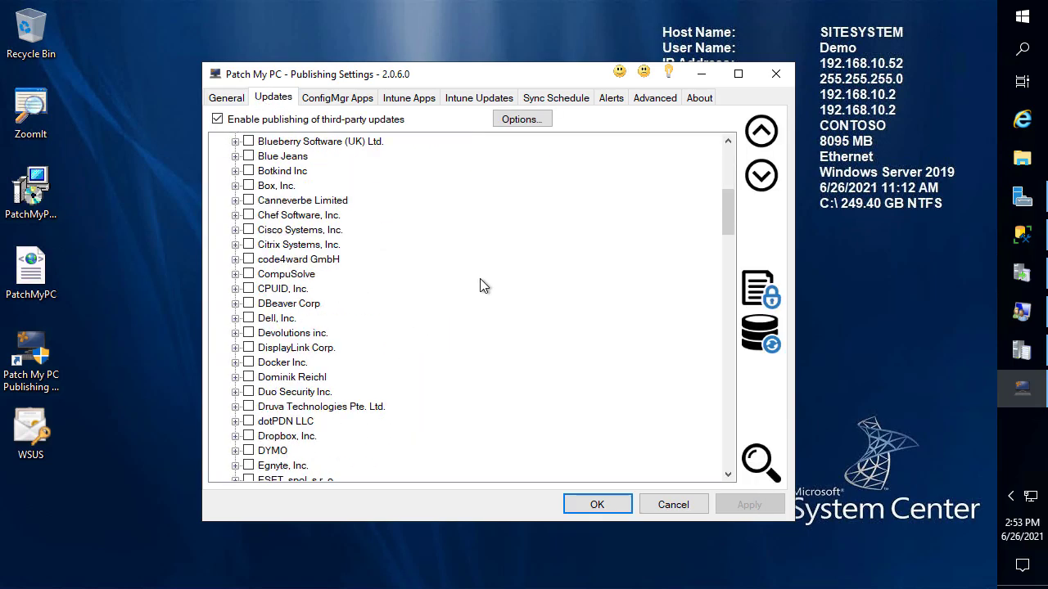
left_click(757, 182)
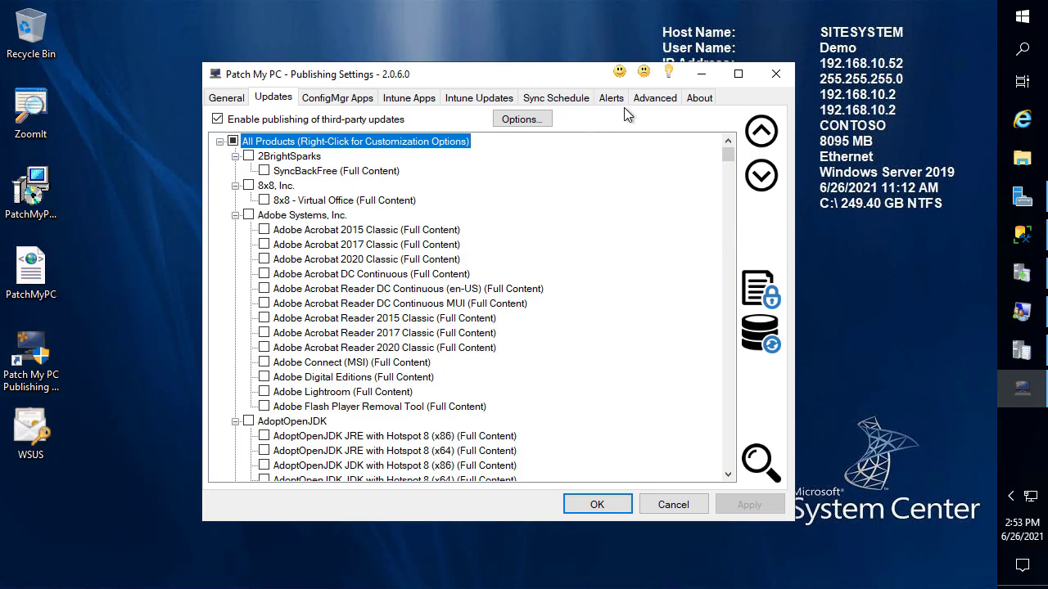
left_click(521, 120)
left_click(712, 325)
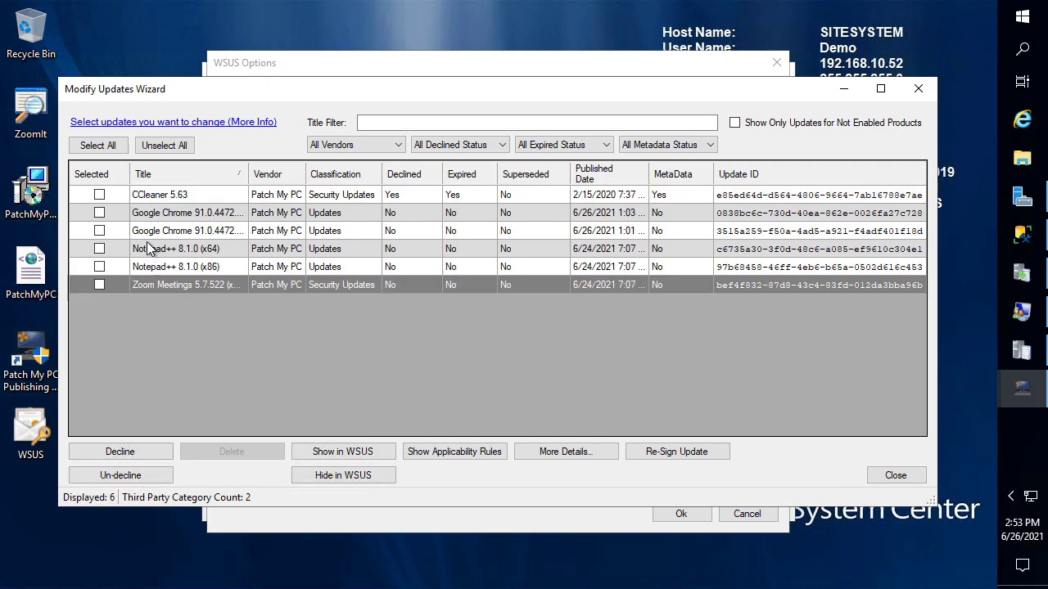
mouse_move(120, 198)
left_mouse_down()
mouse_move(245, 245)
mouse_move(263, 301)
left_mouse_up()
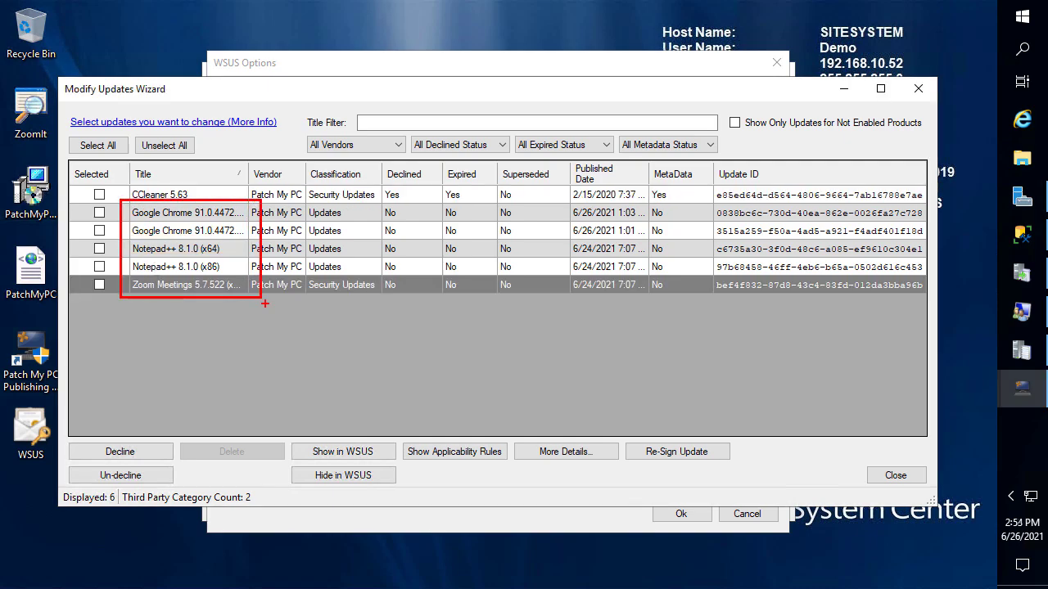
key("Escape")
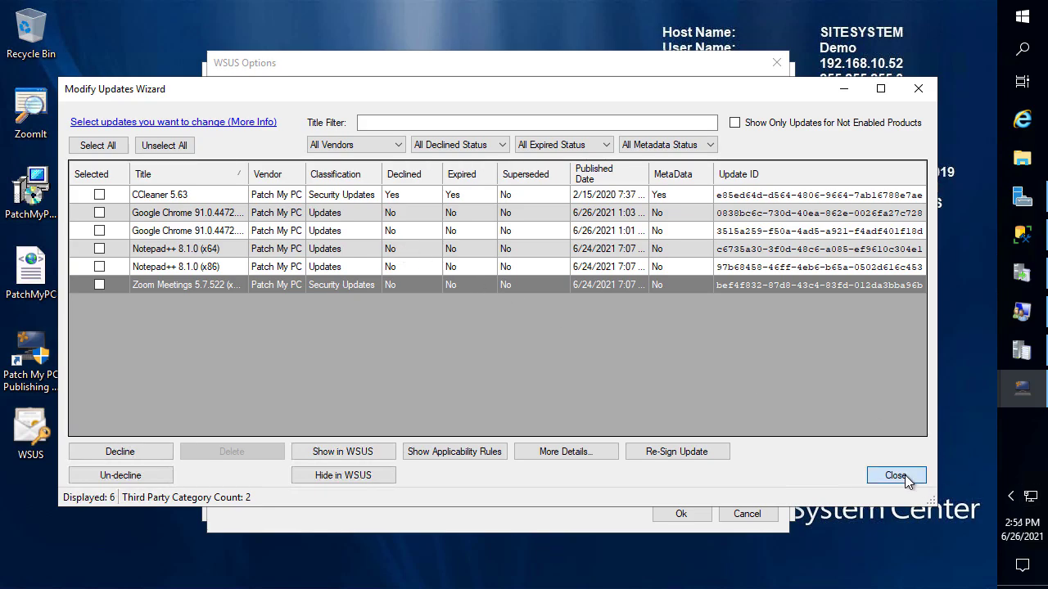
left_click(894, 476)
left_click(747, 513)
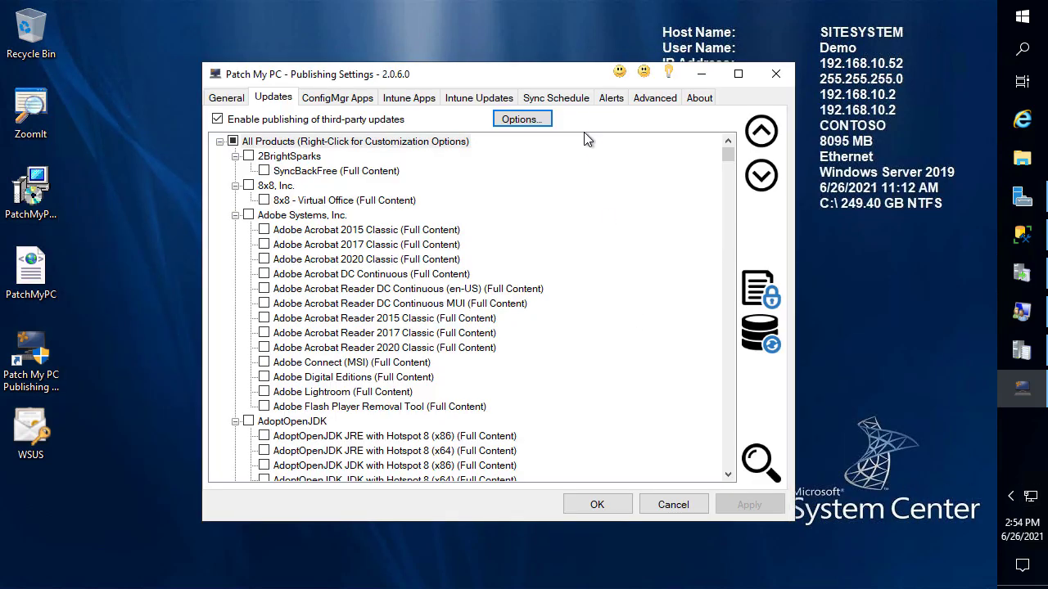
Run a publishing service sync now and open PatchMyPC.log snapped to half the screen
left_click(557, 98)
left_click(679, 466)
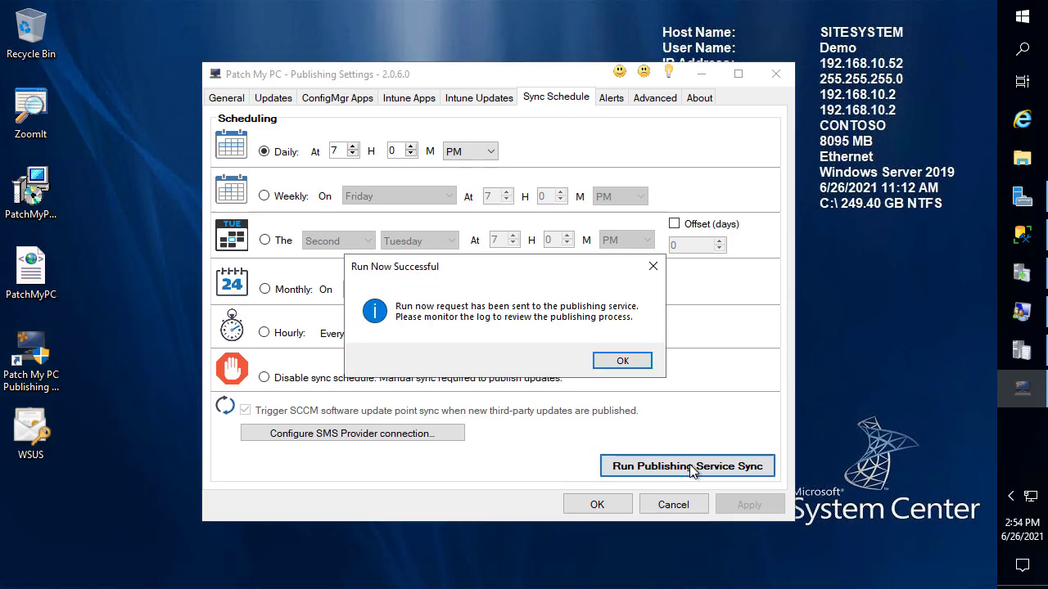
left_click(619, 361)
left_click(229, 98)
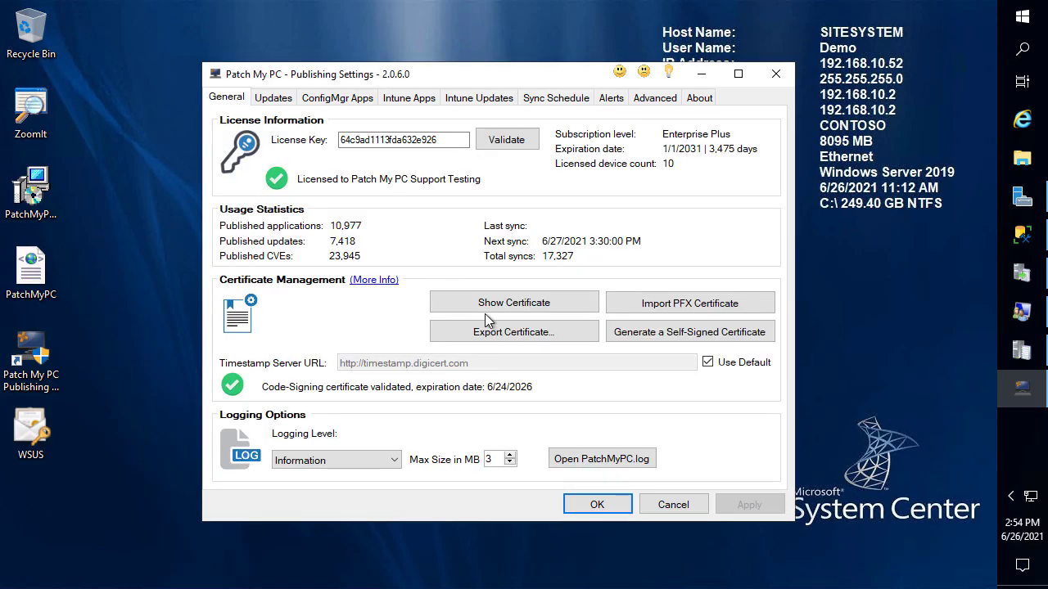
left_click(605, 458)
key("super+Right")
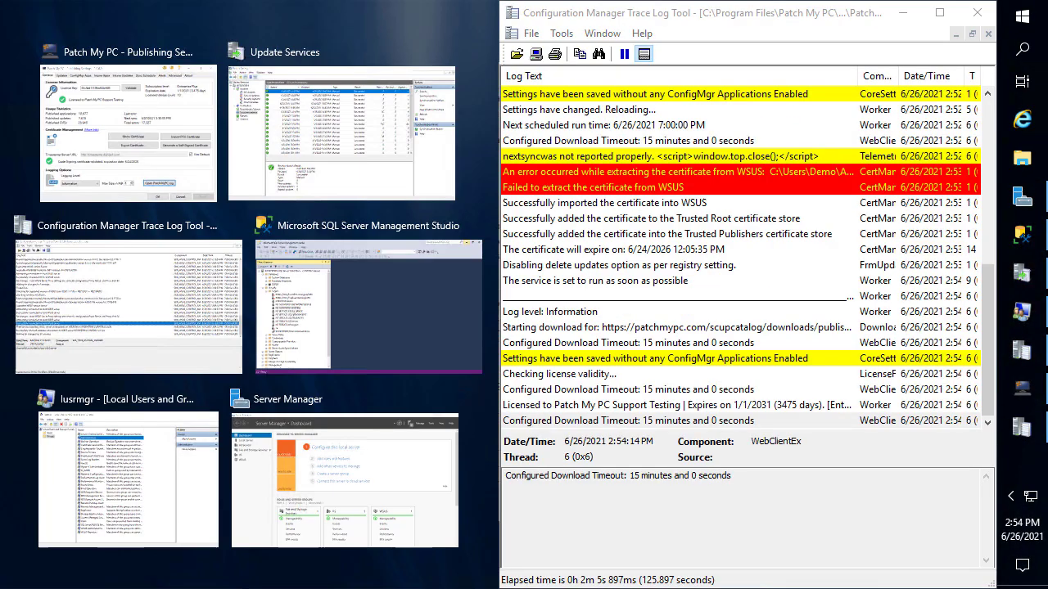
Widen the log viewer, highlight the five processed update entries, then close the log and settings
left_click(558, 525)
left_click_drag(397, 495, 255, 512)
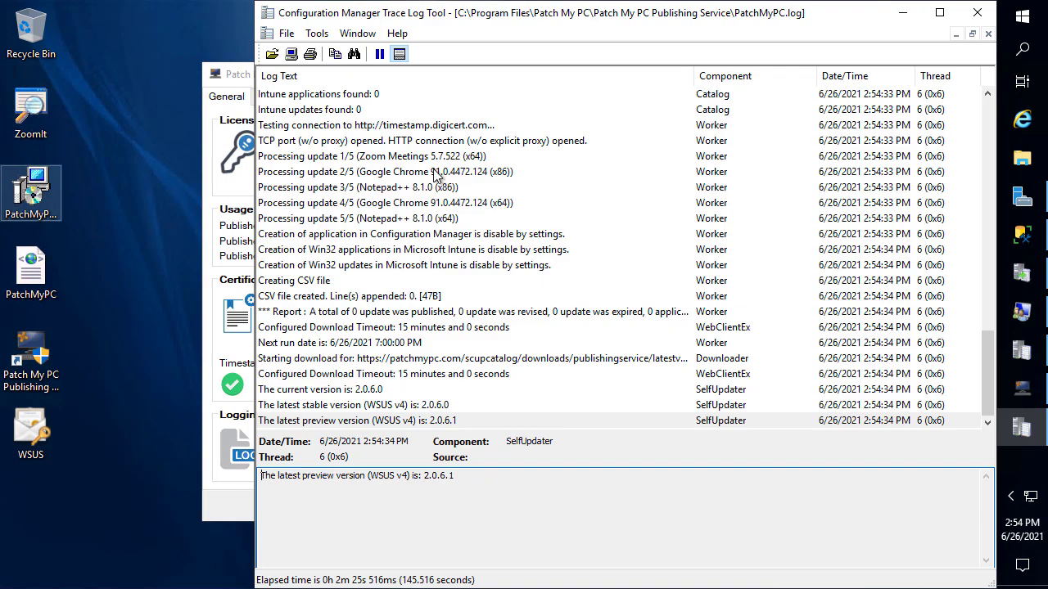
left_click(427, 159)
left_click(415, 205, "shift")
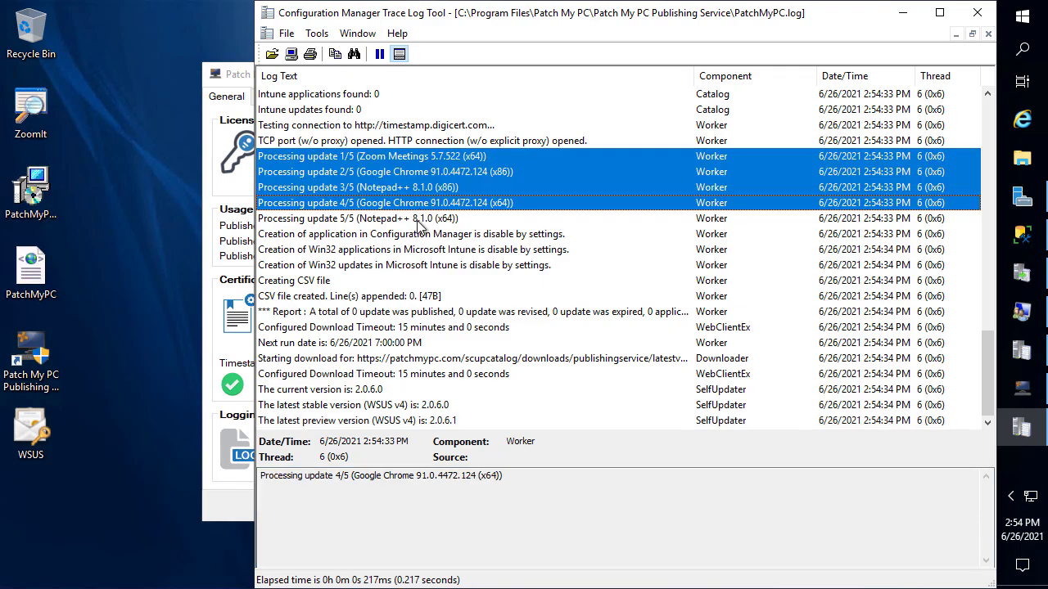
left_click(415, 219, "shift")
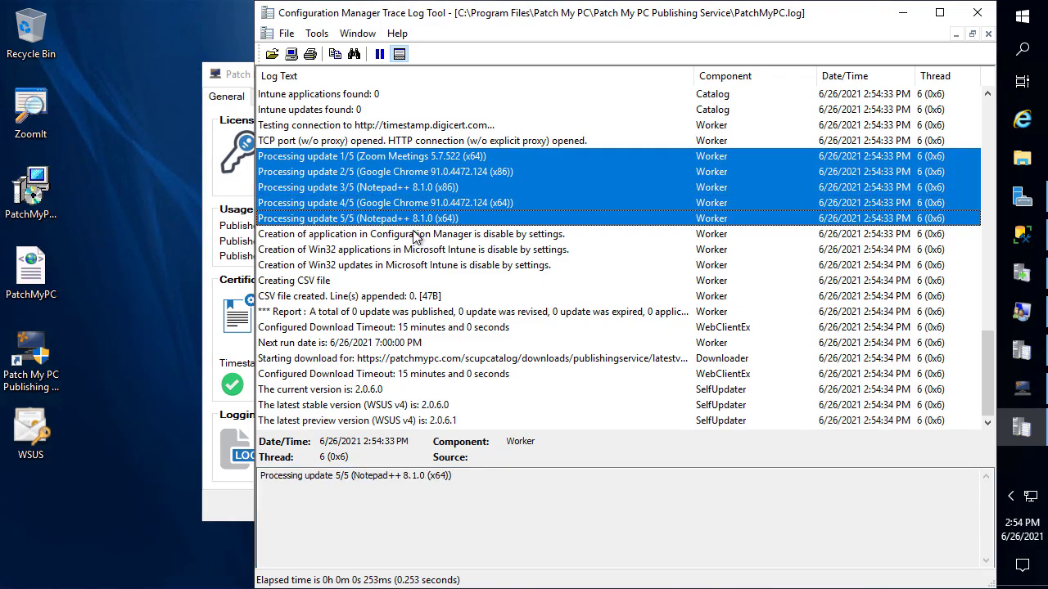
left_click(976, 13)
left_click(776, 75)
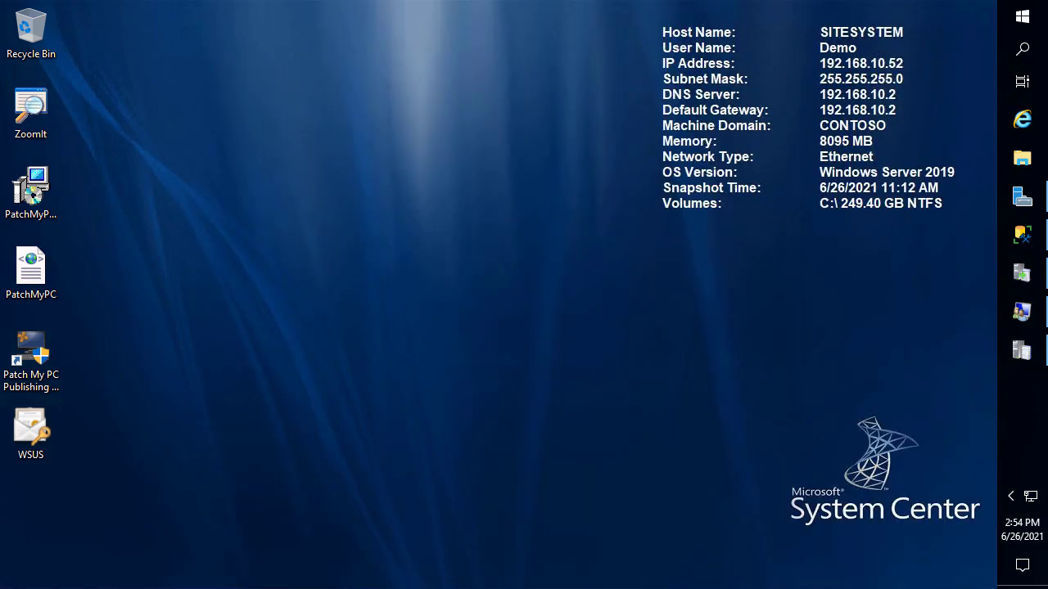
Insert a blank line after line 6 of the agenda notes in Notepad++
left_click_drag(398, 148, 210, 2)
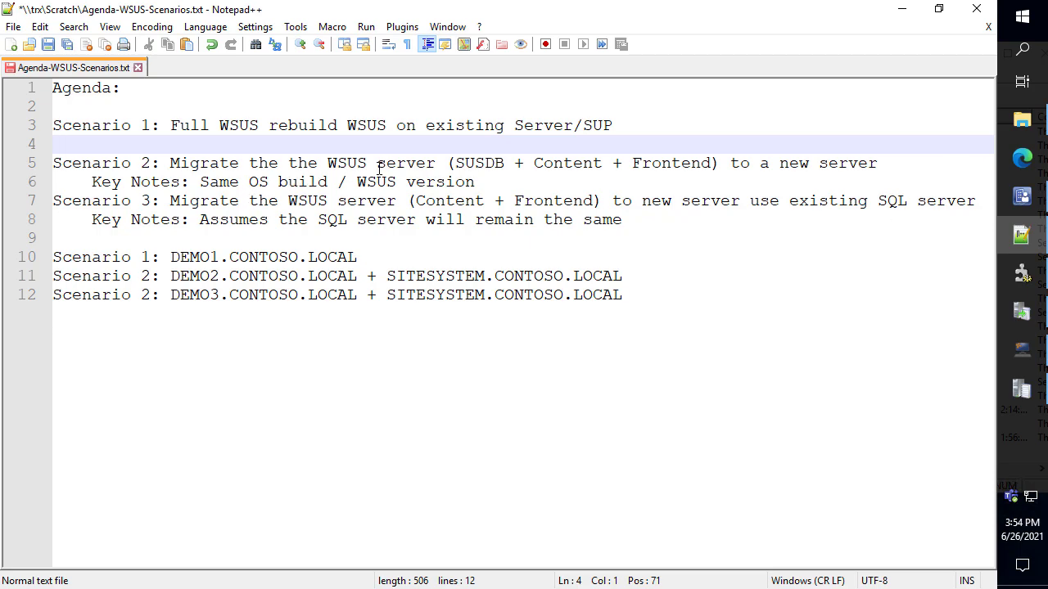
left_click(506, 197)
left_click(506, 182)
key("Return")
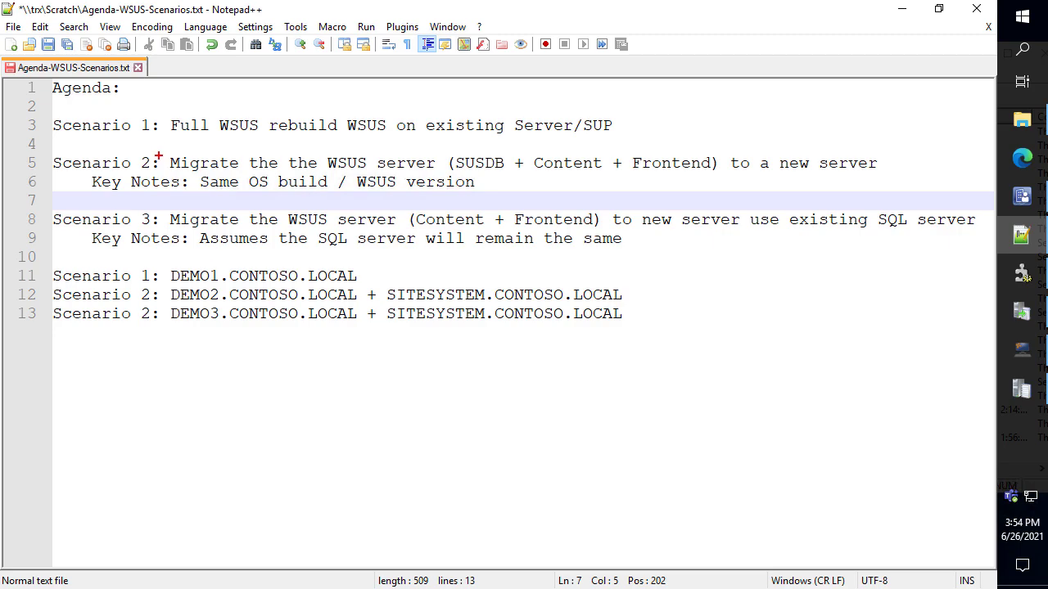
Outline the Scenario 2 migration wording in red, clear it, and bring wsyncmgr.log back
mouse_move(158, 155)
left_mouse_down()
mouse_move(274, 167)
mouse_move(723, 173)
left_mouse_up()
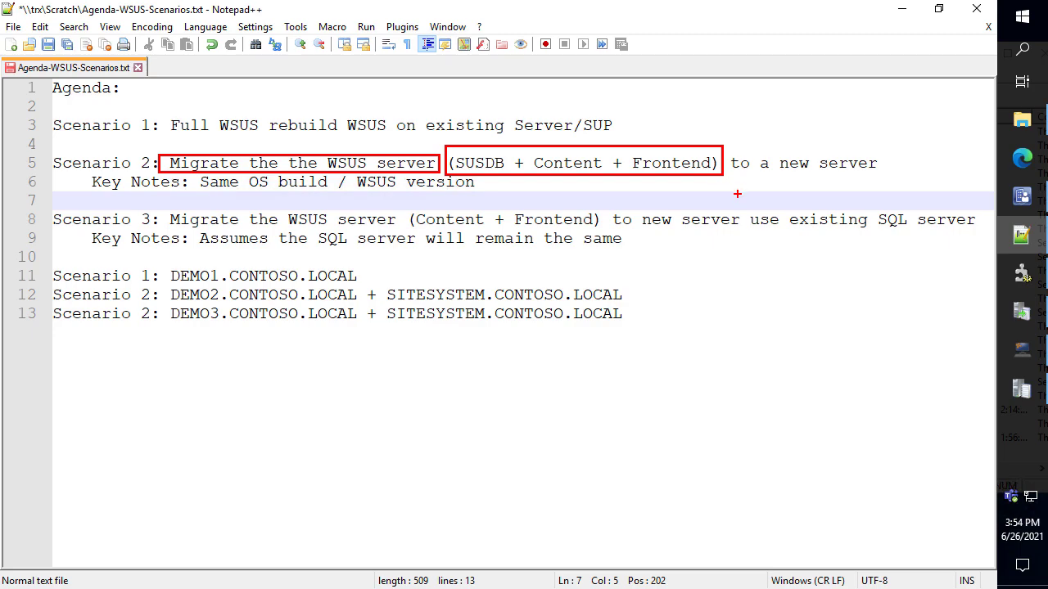
key("Escape")
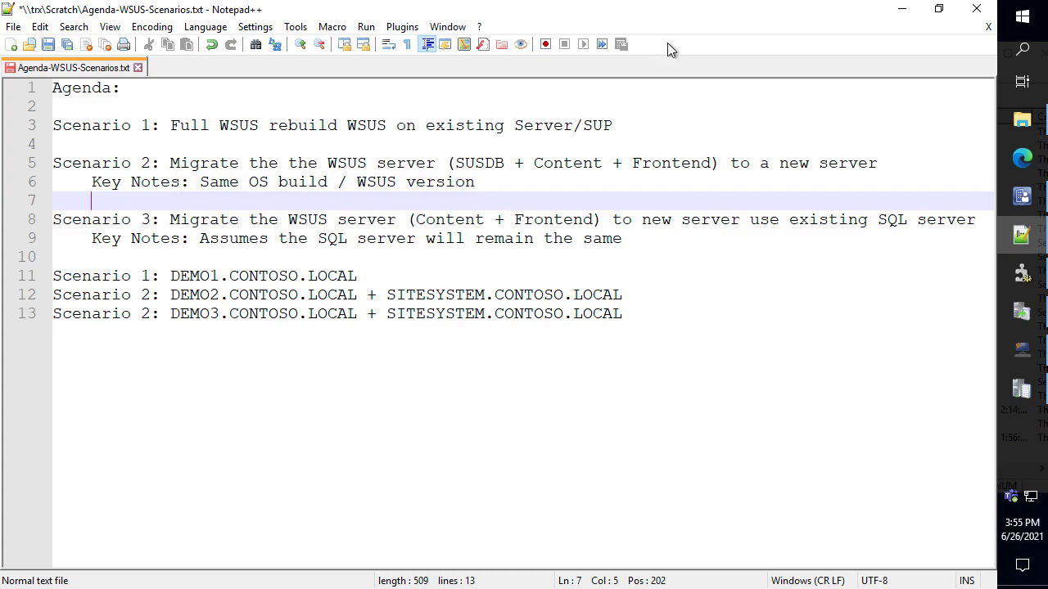
left_click(1021, 390)
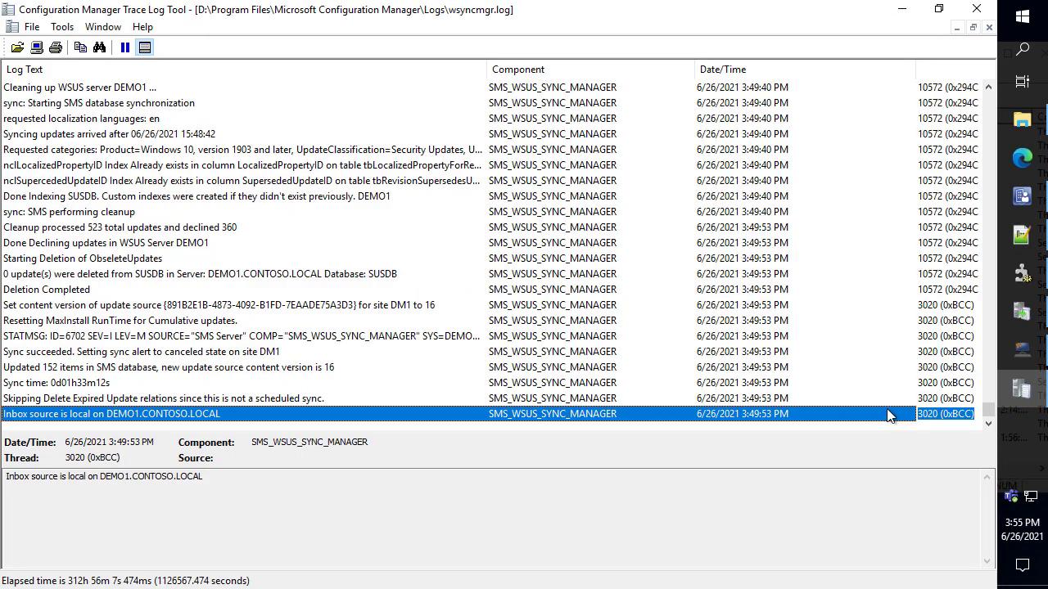
Refresh the WSUS synchronizations list, then review All Software Updates in the Software Library
left_click(1023, 312)
left_click(867, 212)
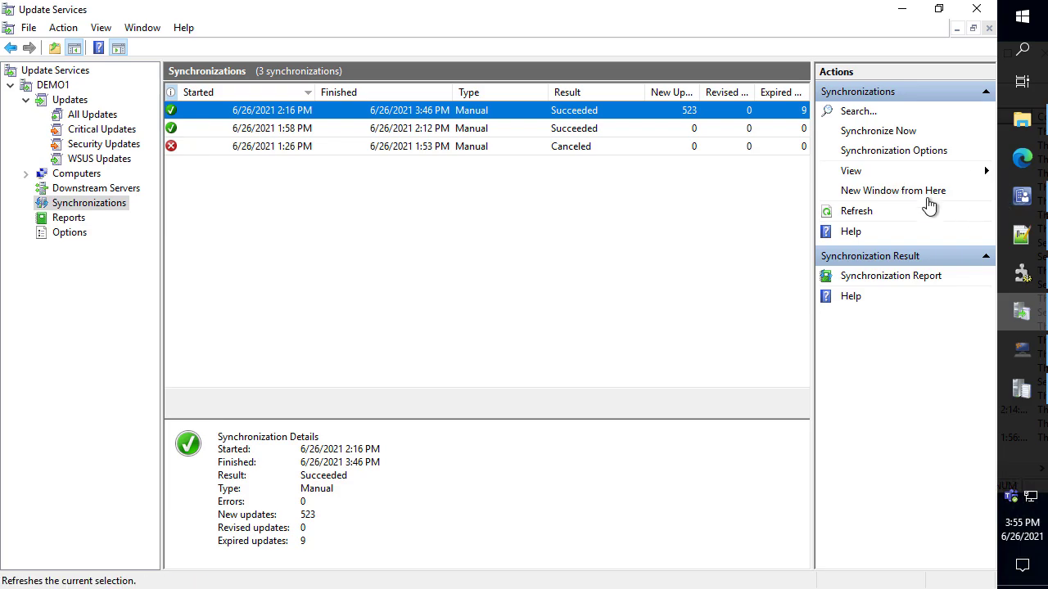
left_click(904, 14)
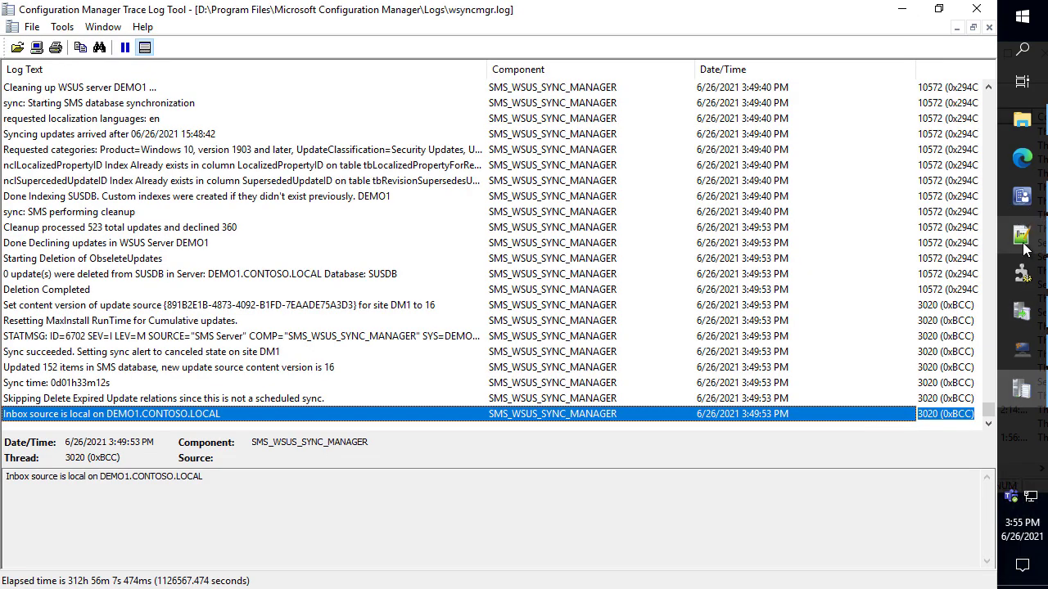
left_click(1022, 195)
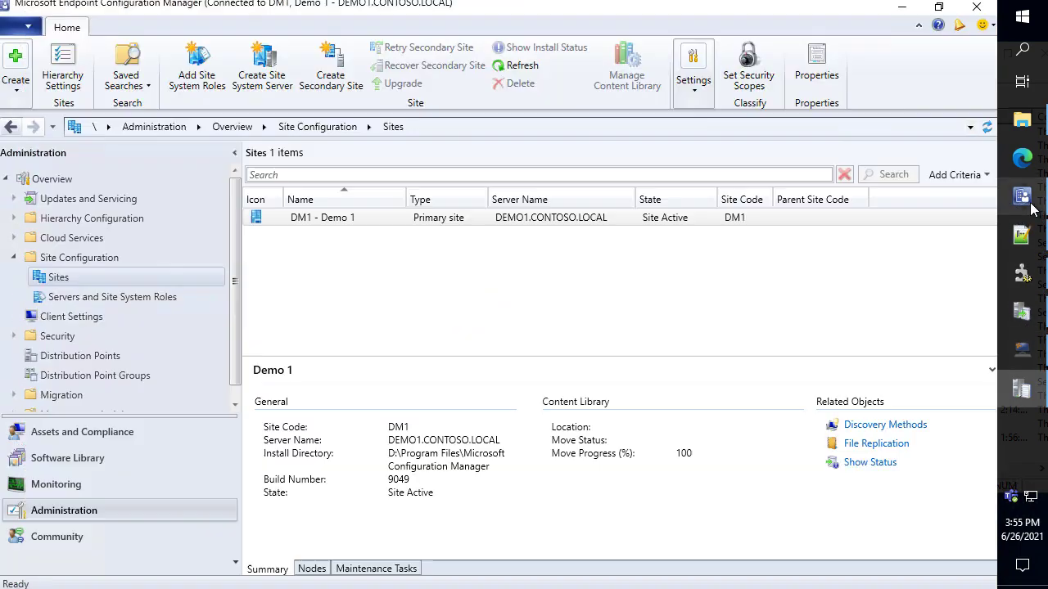
left_click(107, 457)
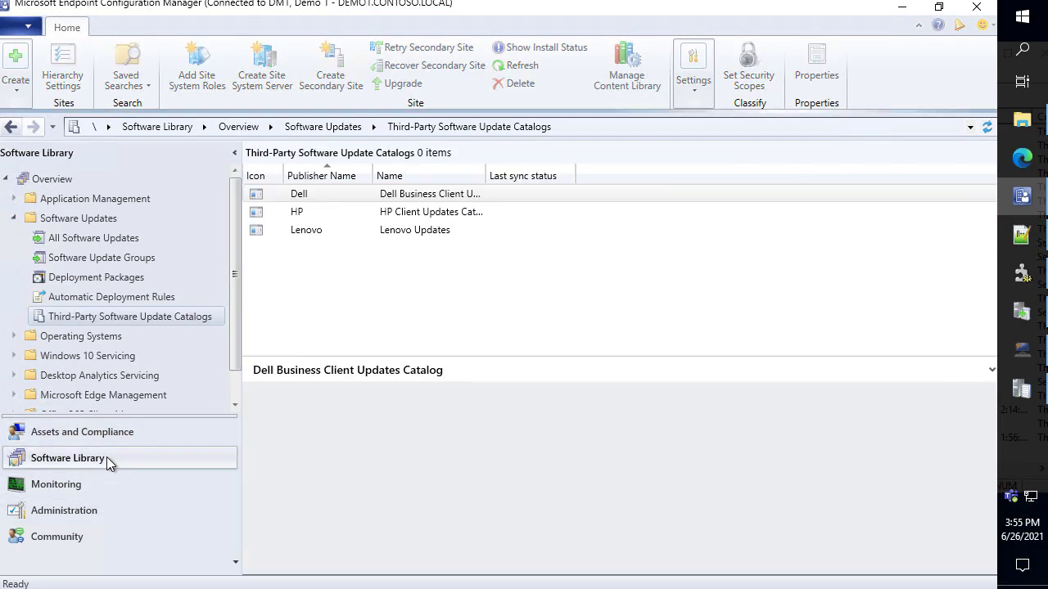
left_click(96, 235)
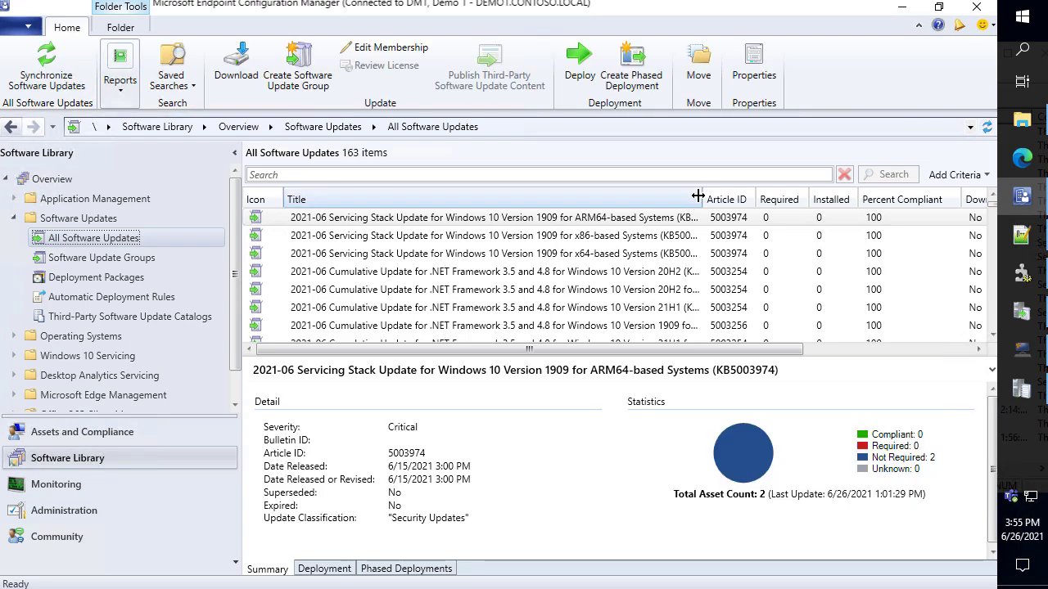
left_click_drag(703, 198, 576, 202)
scroll(559, 243, "down", 10)
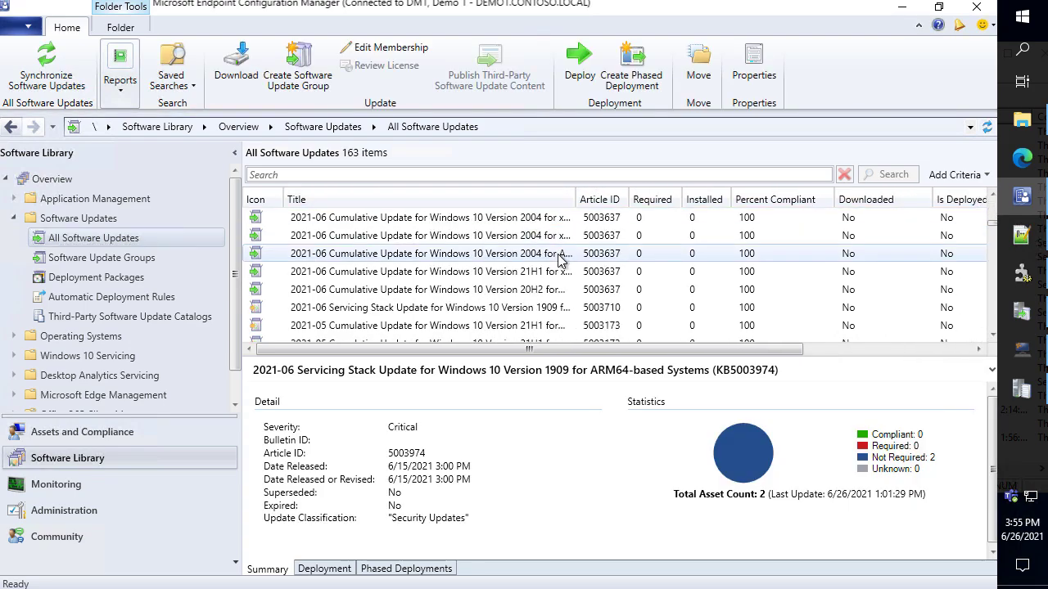
scroll(586, 281, "down", 15)
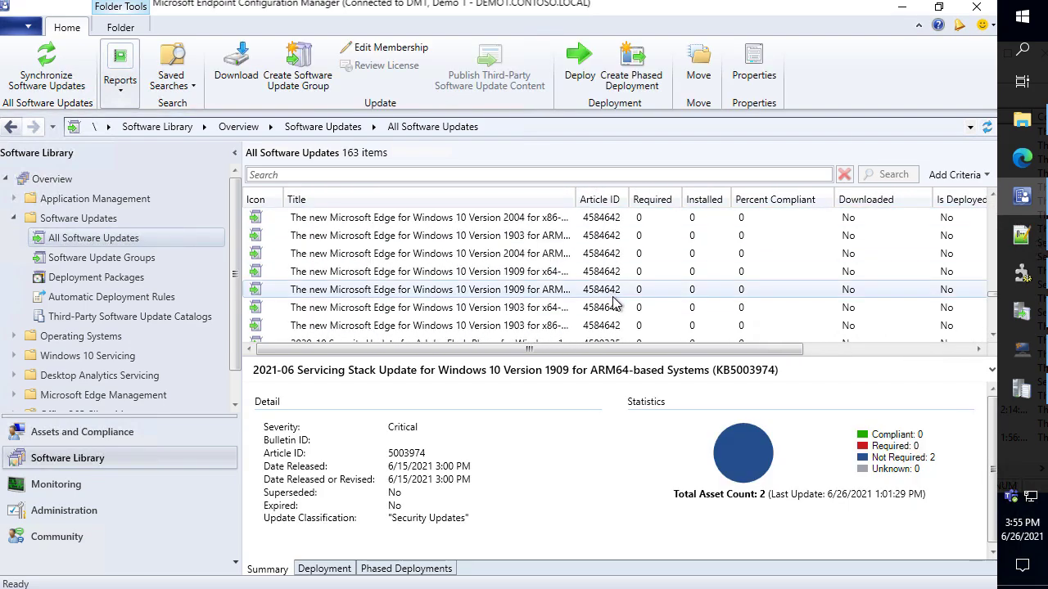
scroll(613, 323, "up", 5)
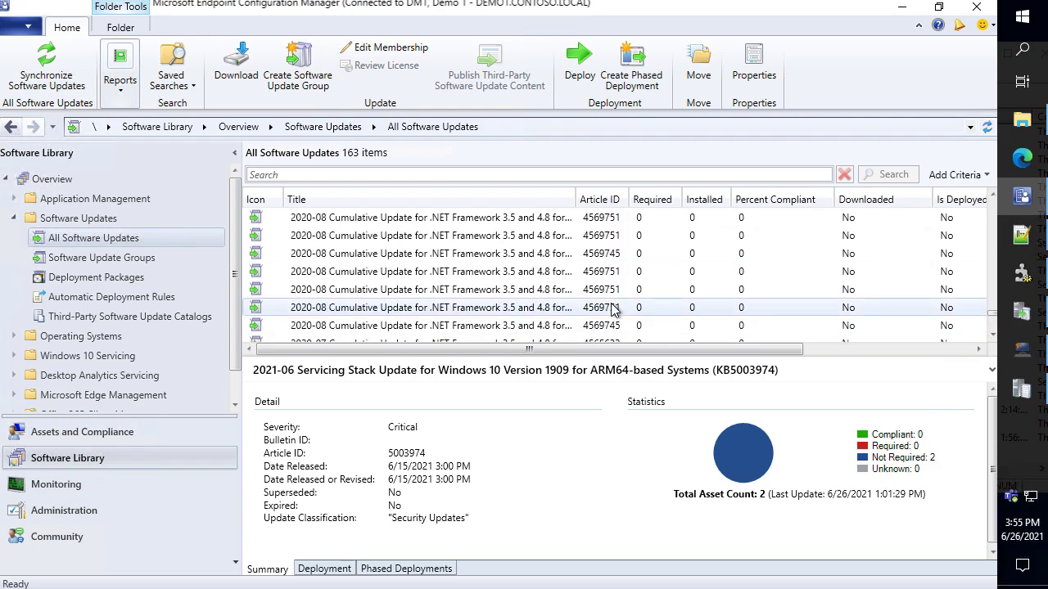
Clear other windows, open Third-Party Software Update Catalogs, widen the Name column, and select Dell
left_click(901, 7)
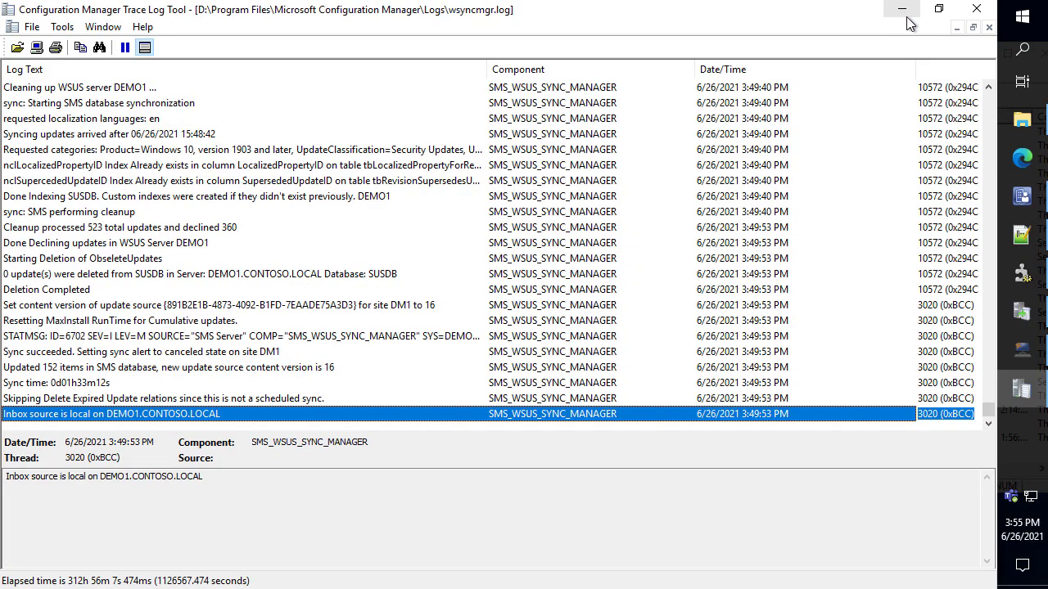
left_click(901, 9)
left_click(901, 10)
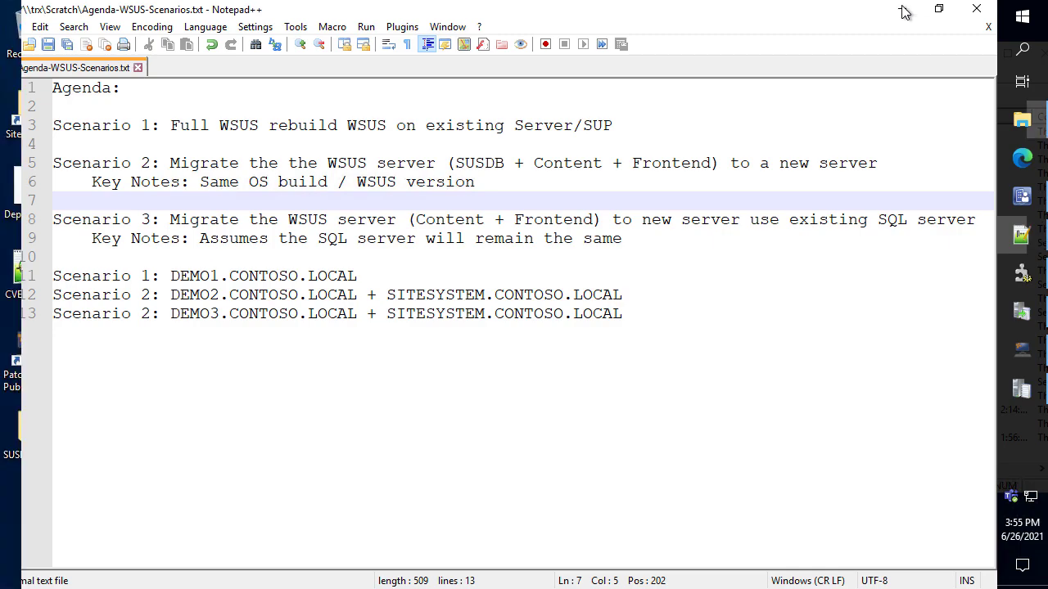
left_click(897, 68)
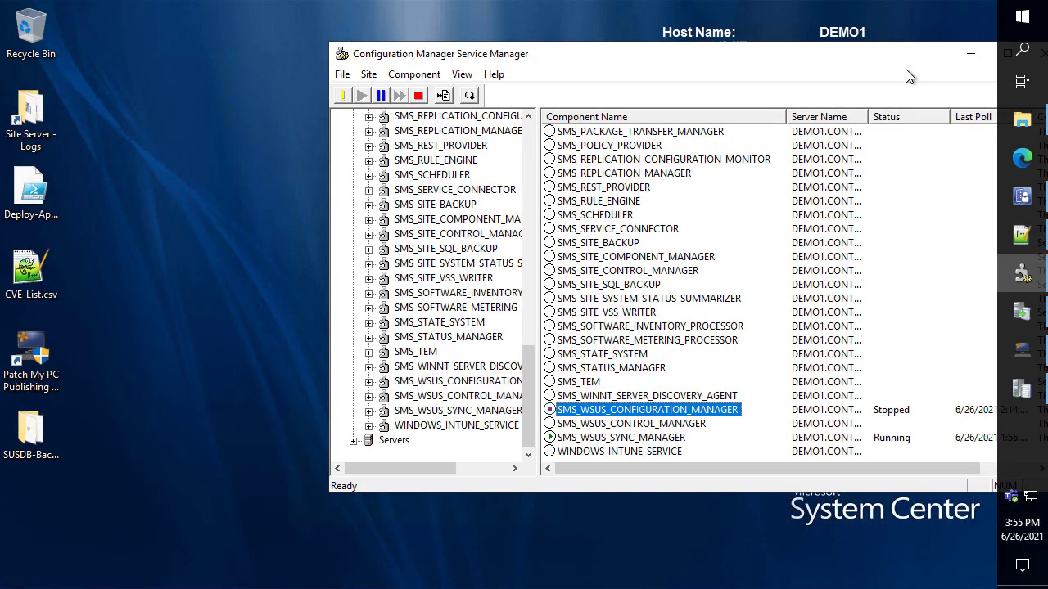
left_click(964, 60)
mouse_move(1021, 209)
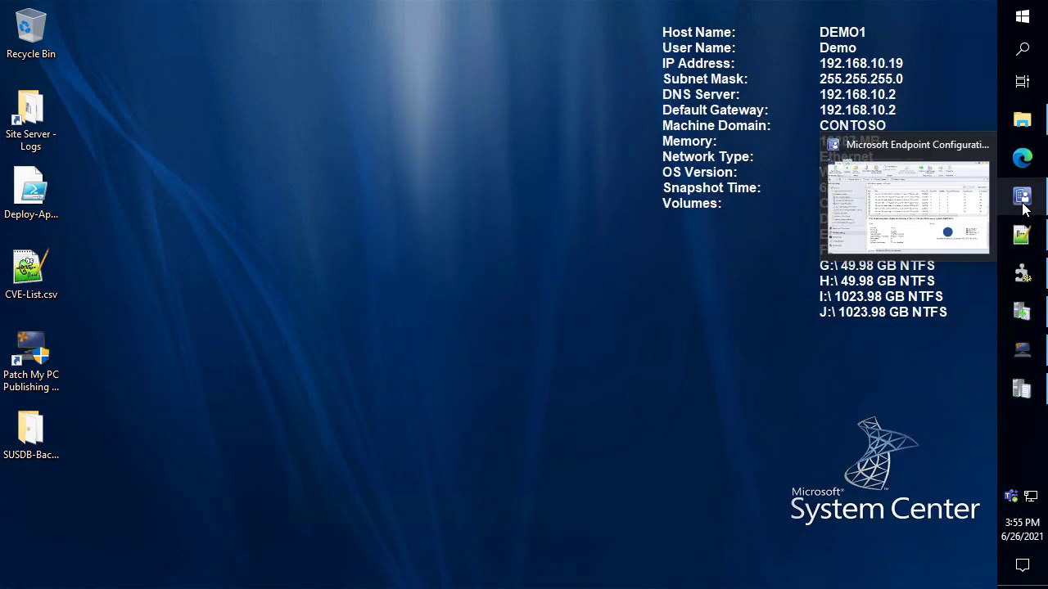
left_click(900, 196)
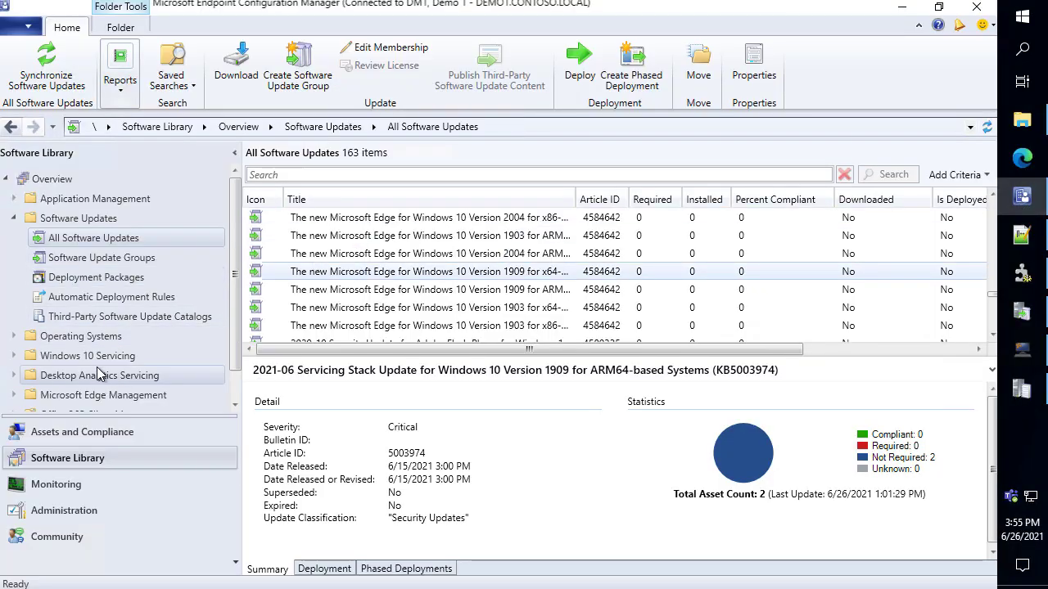
left_click(131, 317)
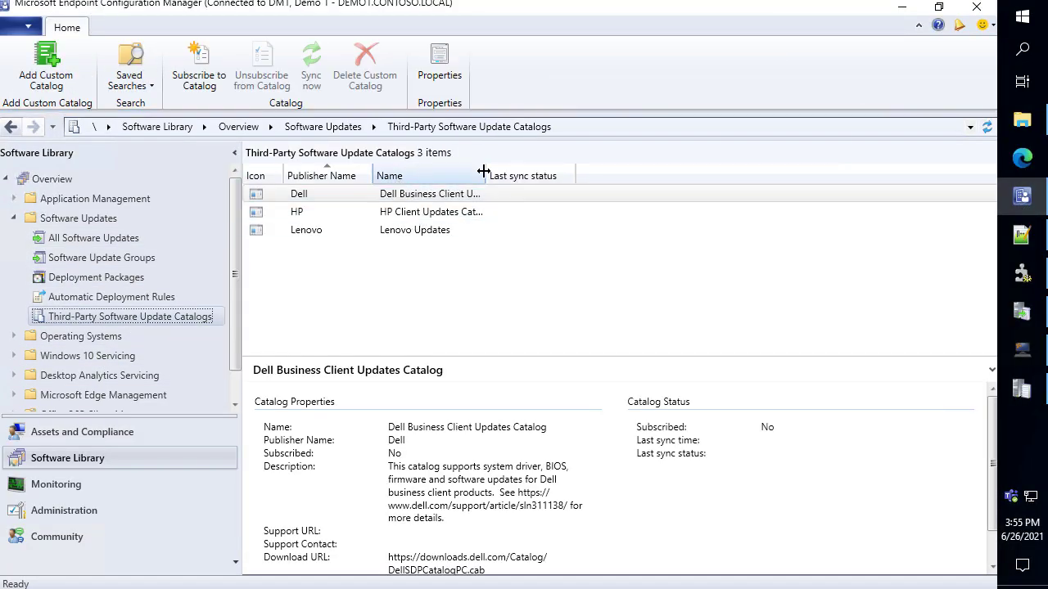
left_click_drag(508, 169, 559, 171)
left_click(479, 197)
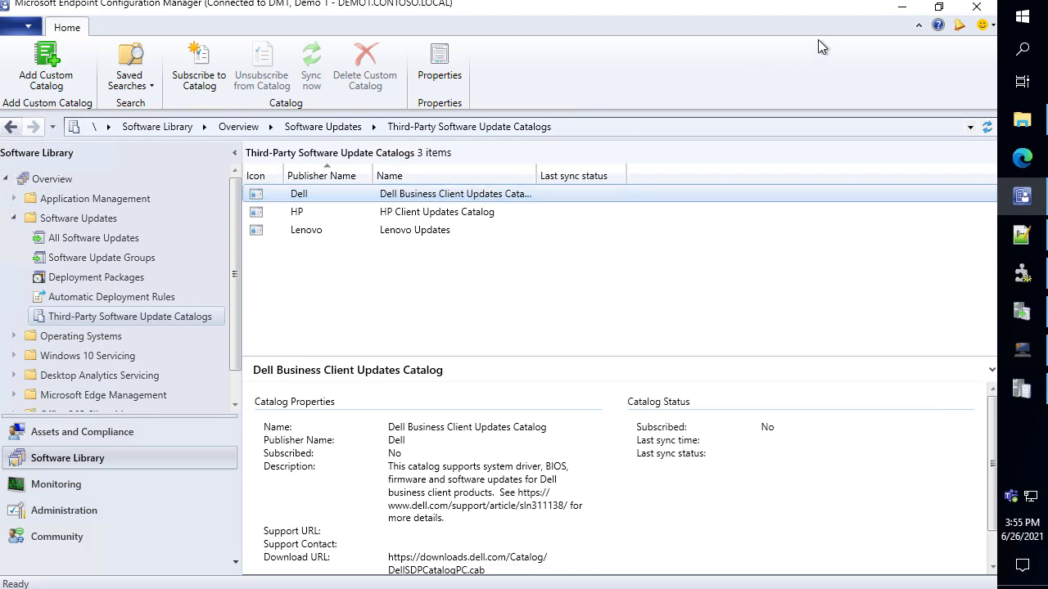
left_click(900, 10)
double_click(32, 364)
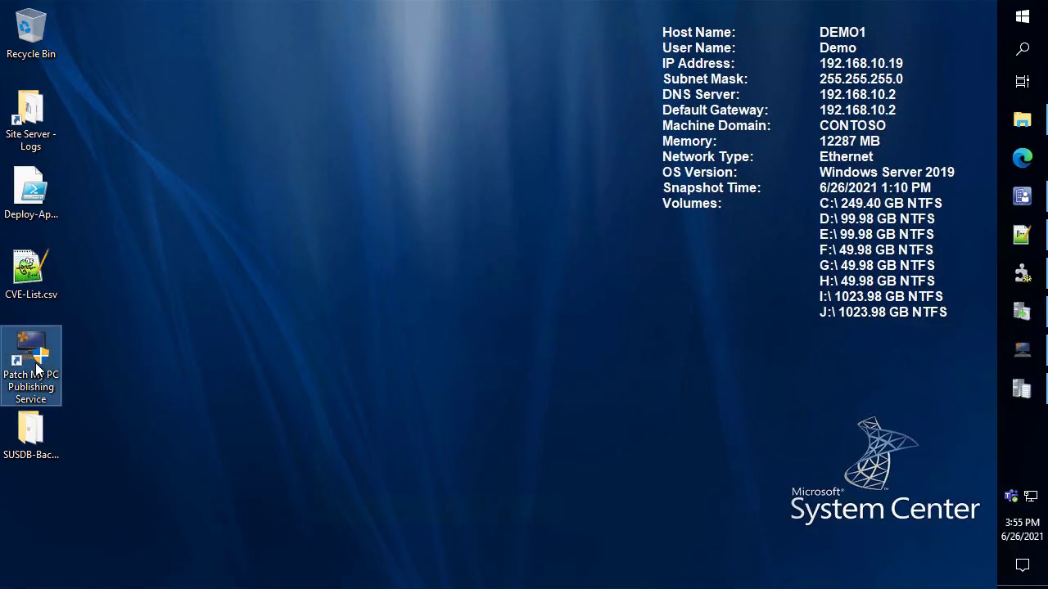
key("Left")
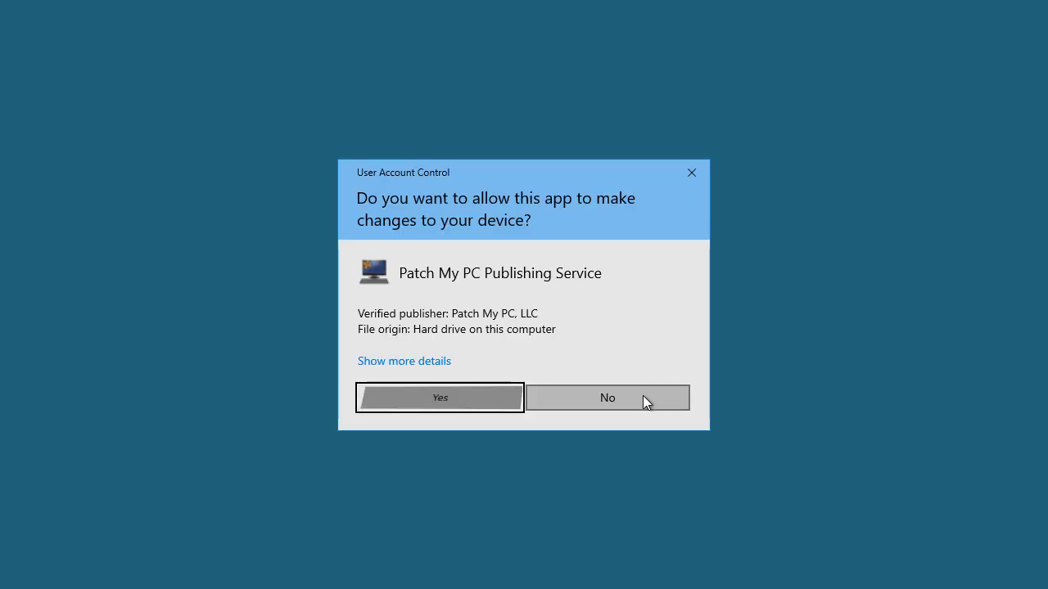
key("Return")
left_click(515, 123)
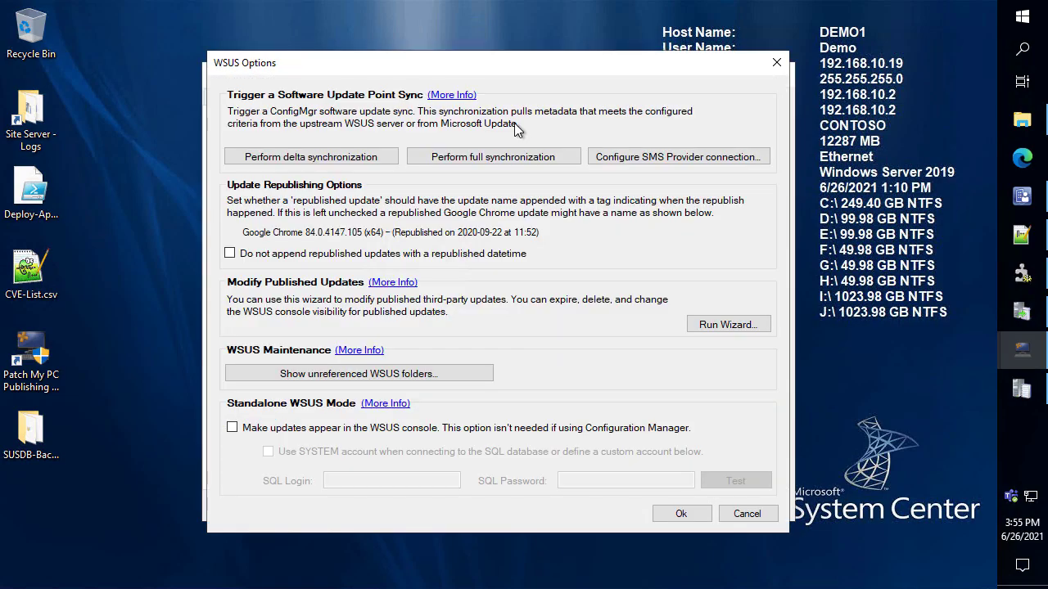
left_click(722, 325)
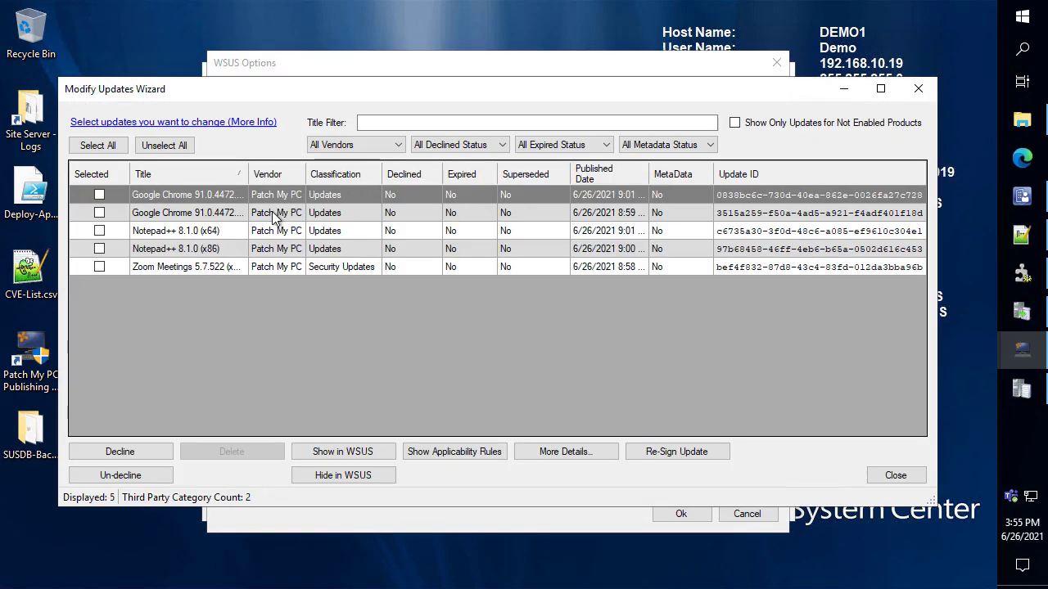
left_click(216, 267, "shift")
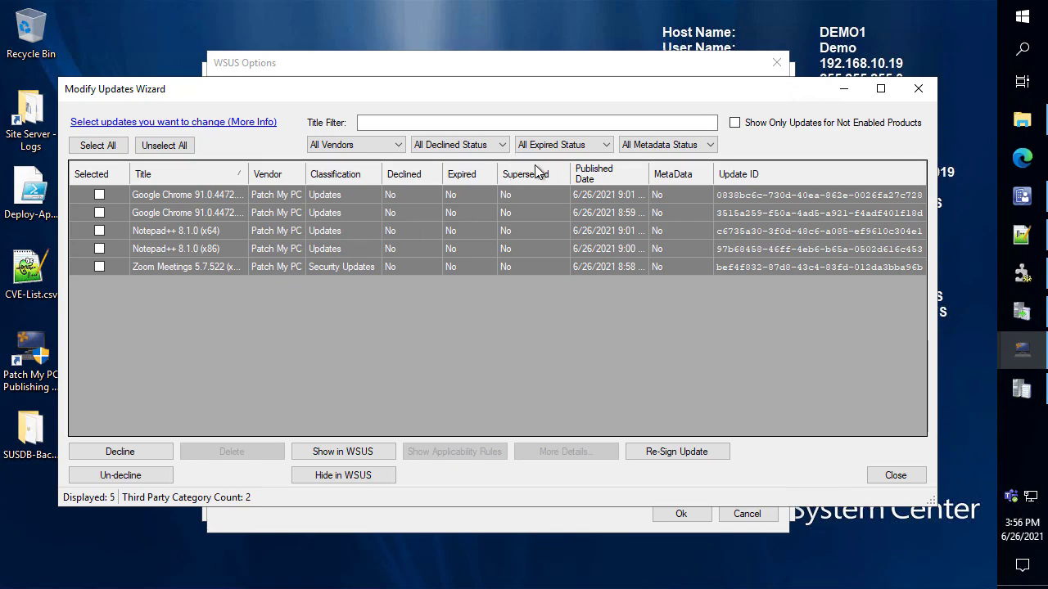
left_click(919, 89)
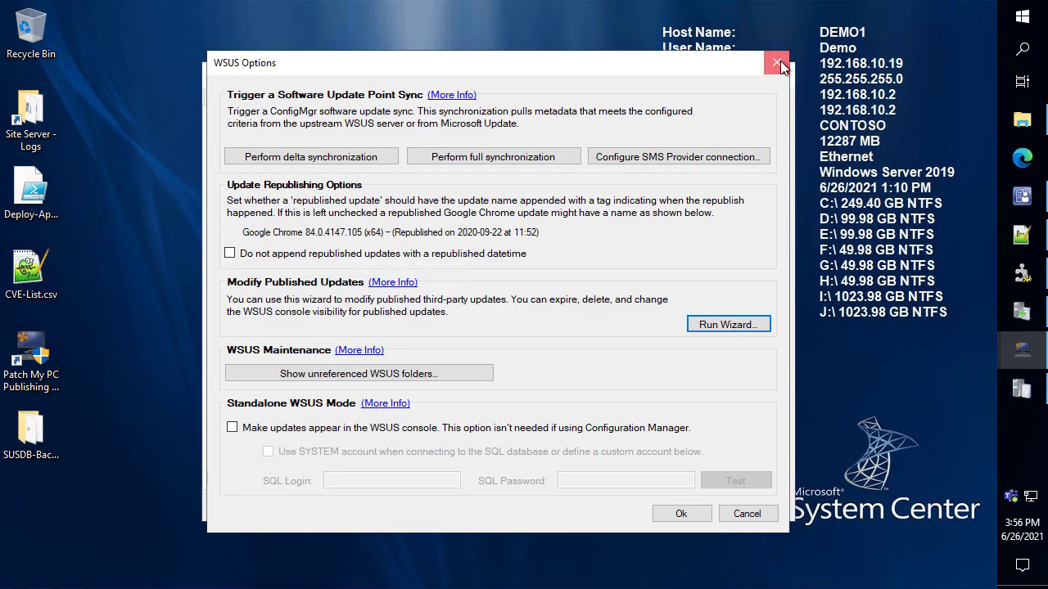
left_click(777, 62)
left_click(1022, 196)
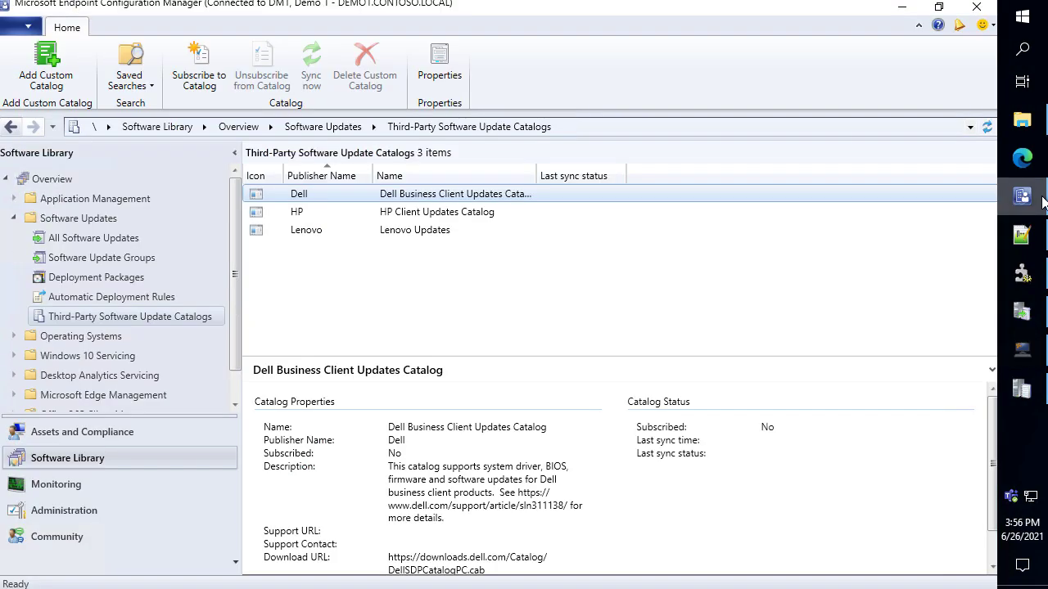
Enable Patch My PC products in DM1's software update point Products list, apply, and close
left_click(127, 511)
right_click(300, 219)
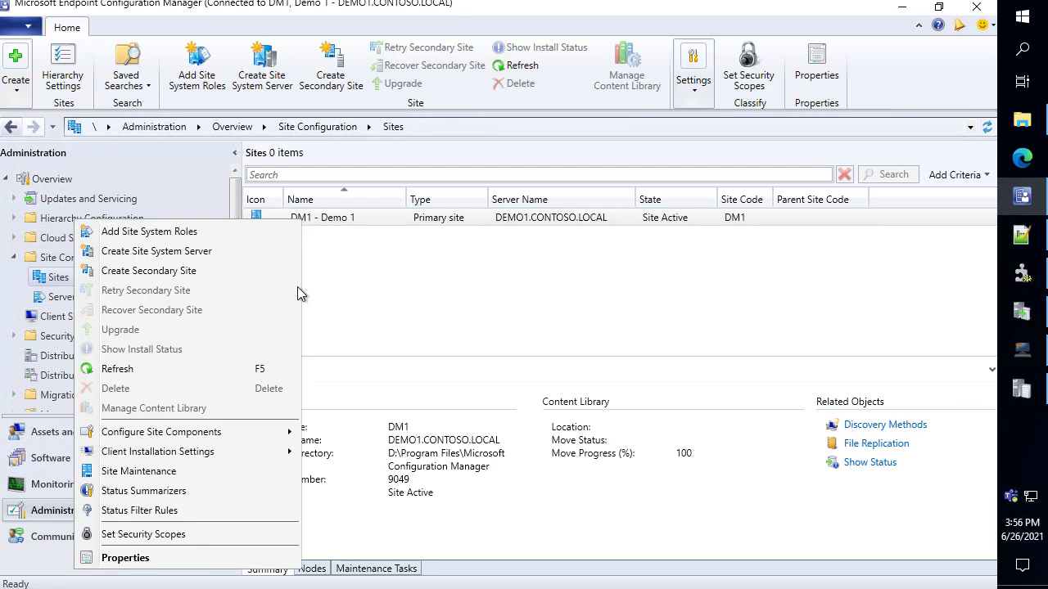
mouse_move(270, 431)
left_click(395, 455)
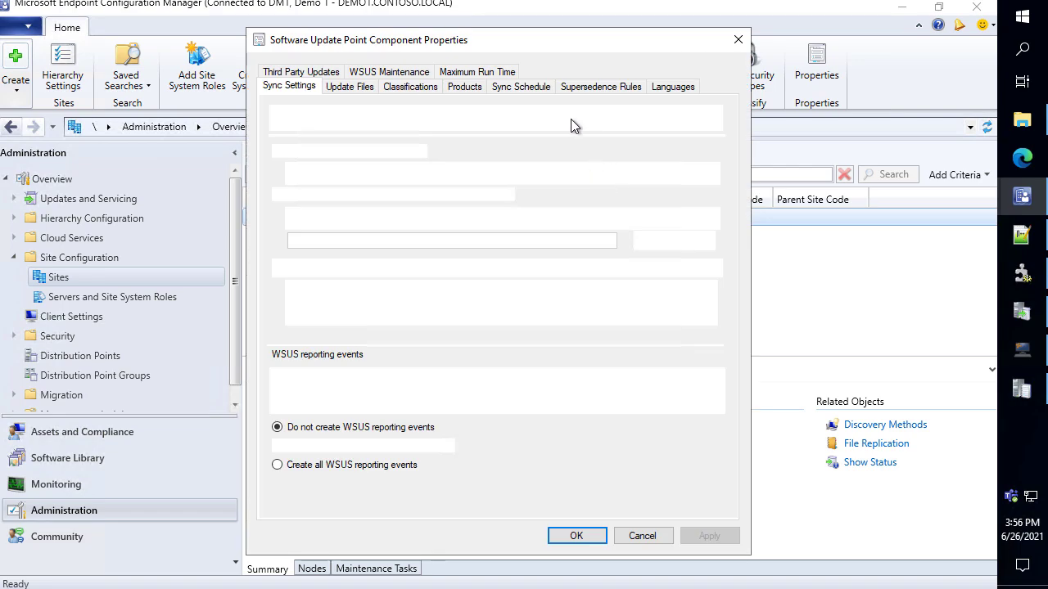
left_click(465, 87)
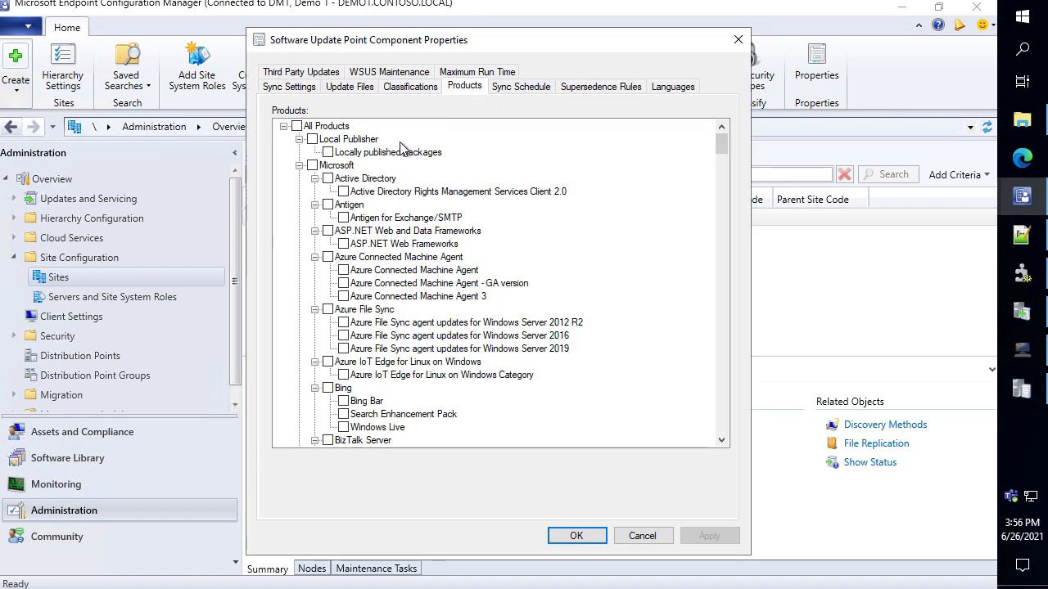
left_click(299, 166)
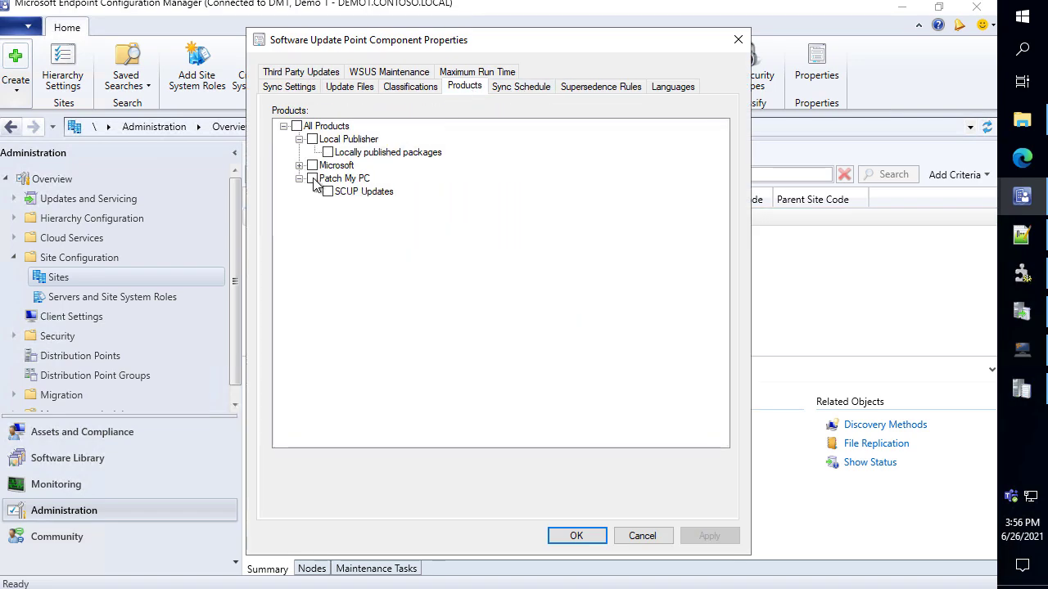
left_click(313, 180)
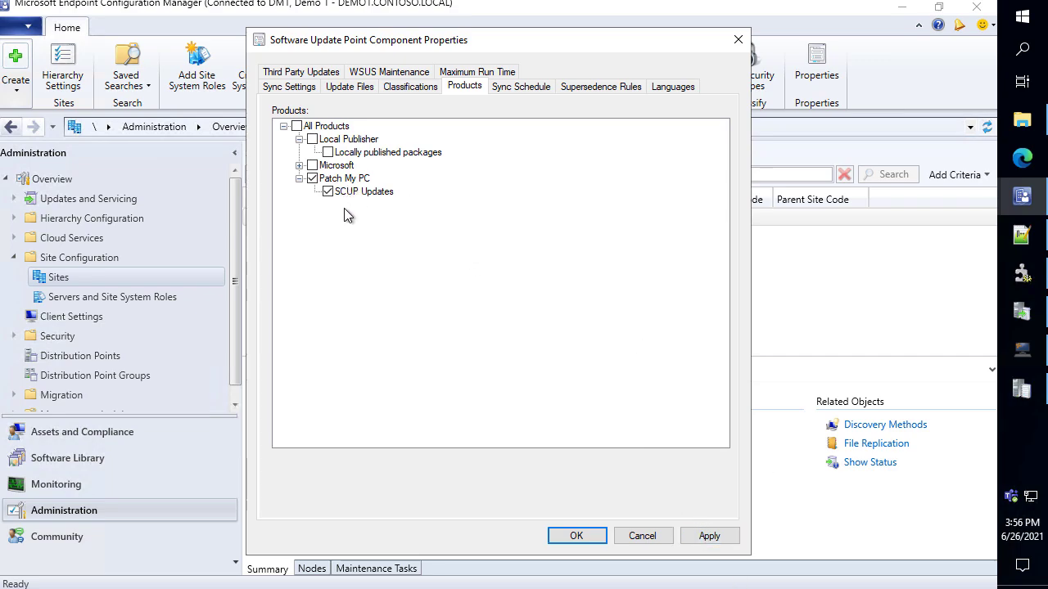
left_click(721, 540)
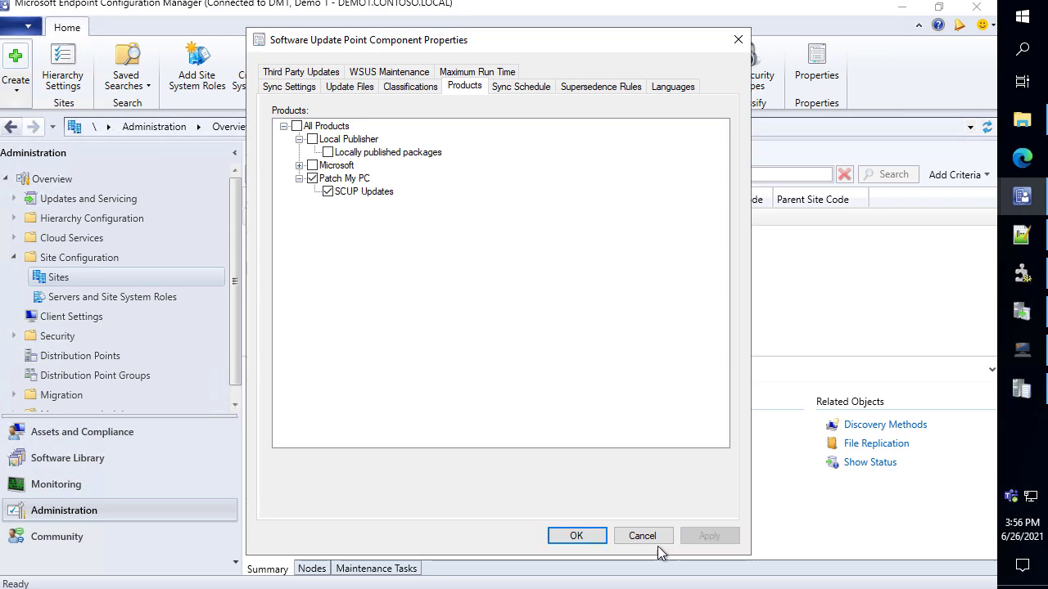
left_click(604, 538)
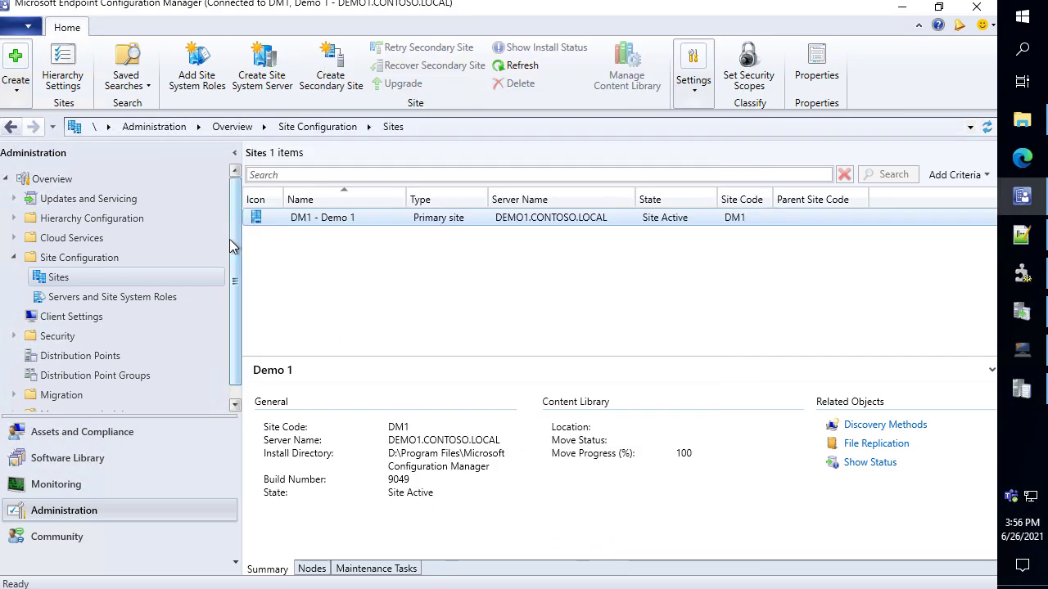
Start a site-wide Synchronize Software Updates from All Software Updates and confirm it
left_click(111, 457)
left_click(108, 239)
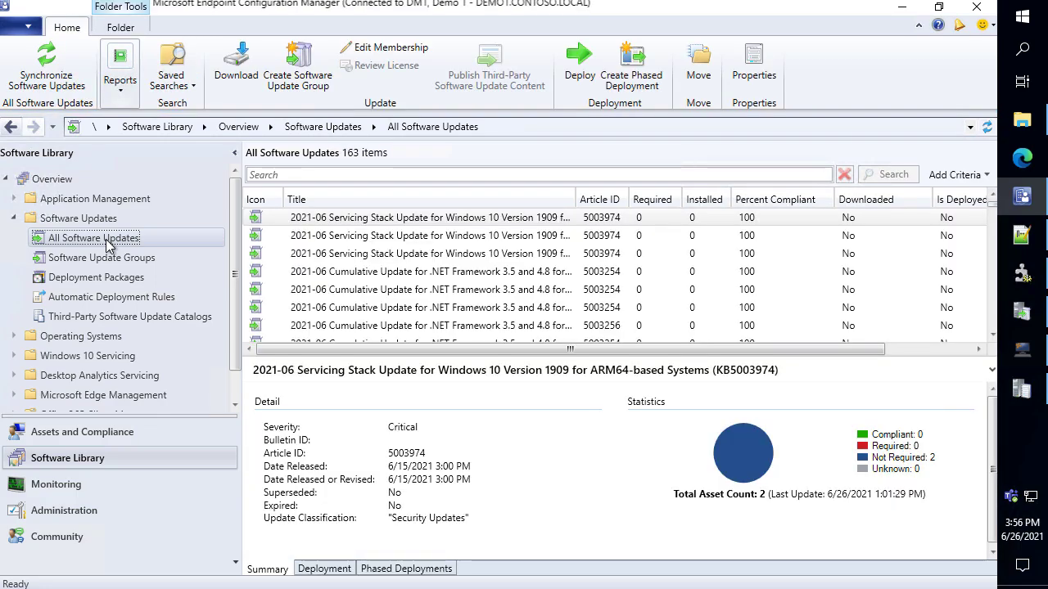
right_click(109, 243)
left_click(164, 253)
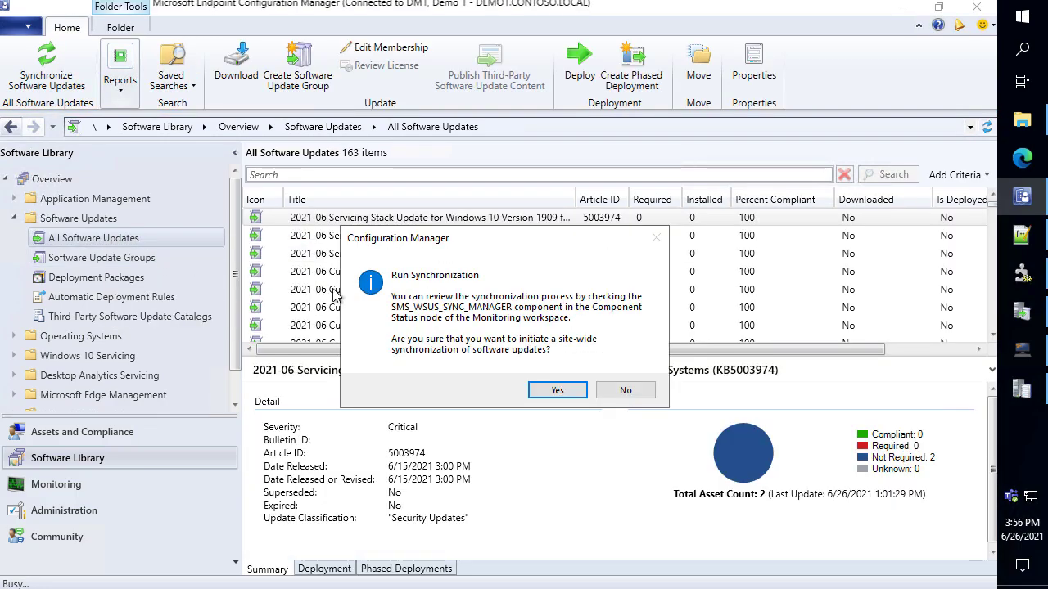
left_click(576, 393)
Open wsyncmgr.log beside the console and inspect the latest sync entries
left_click(1021, 390)
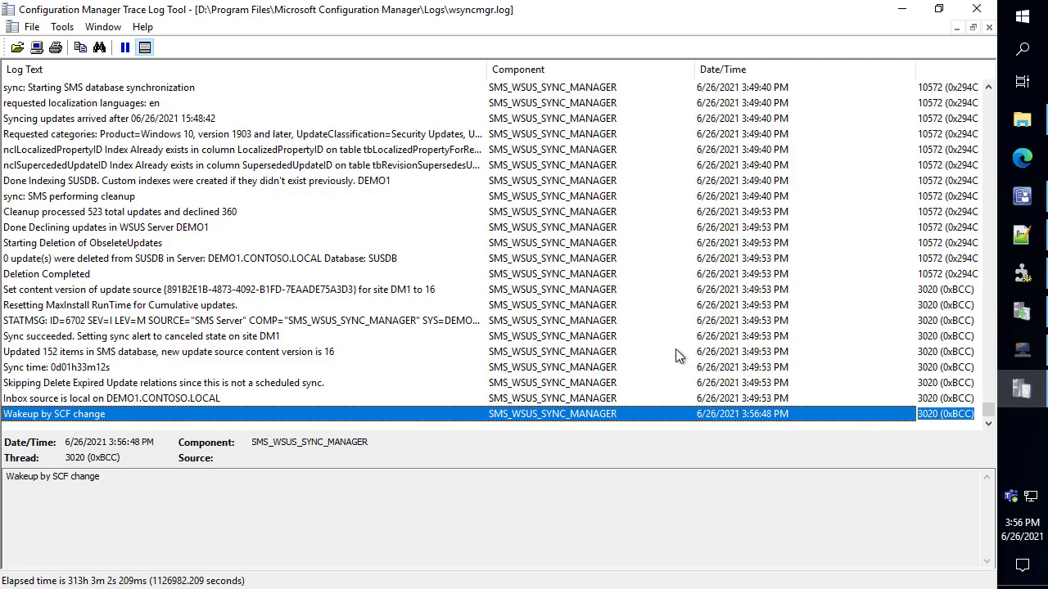
left_click_drag(546, 20, 995, 25)
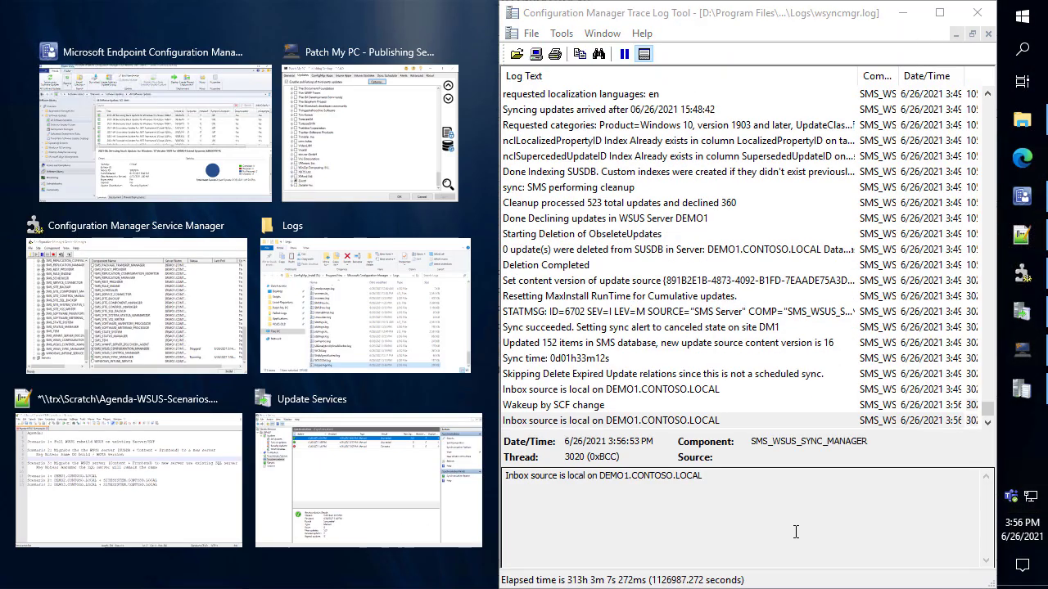
left_click(795, 532)
left_click(747, 327)
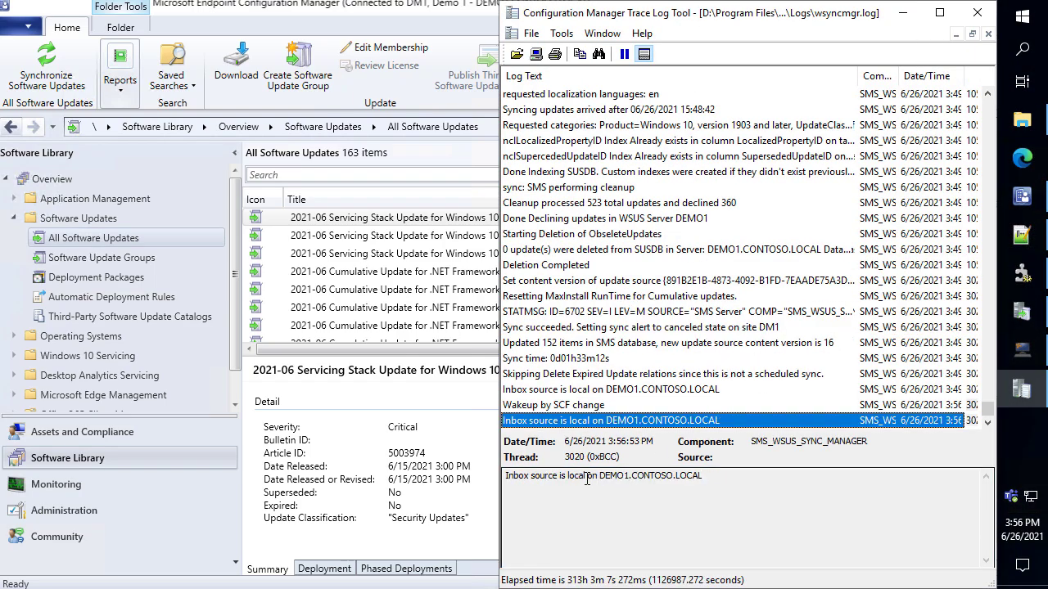
mouse_move(489, 485)
left_mouse_down()
mouse_move(360, 497)
mouse_move(483, 495)
left_mouse_up()
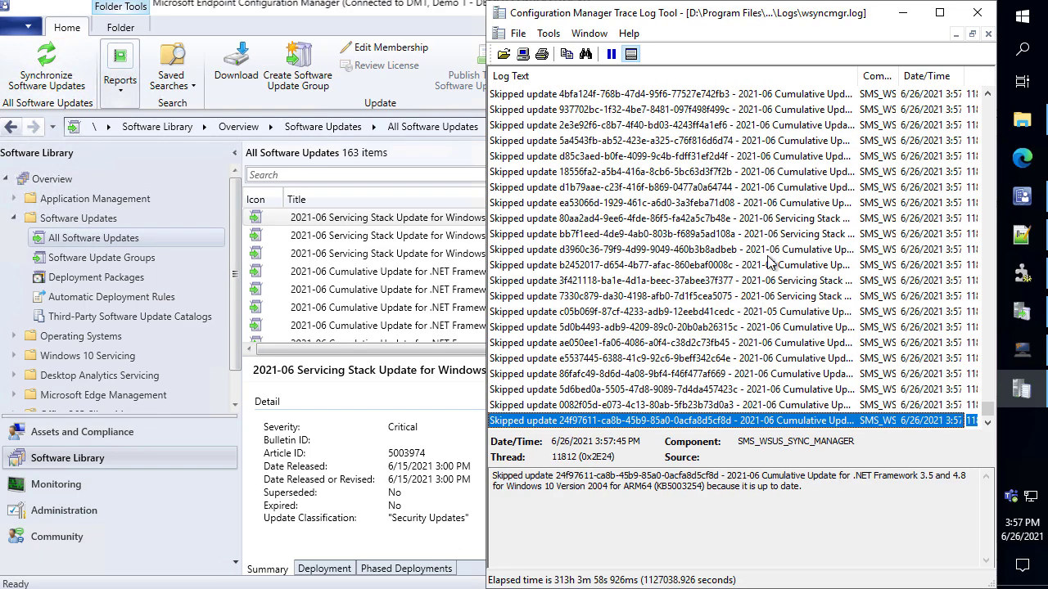
Refresh All Software Updates to 168 items and select the new Chrome, Zoom and Notepad++ updates
left_click(379, 268)
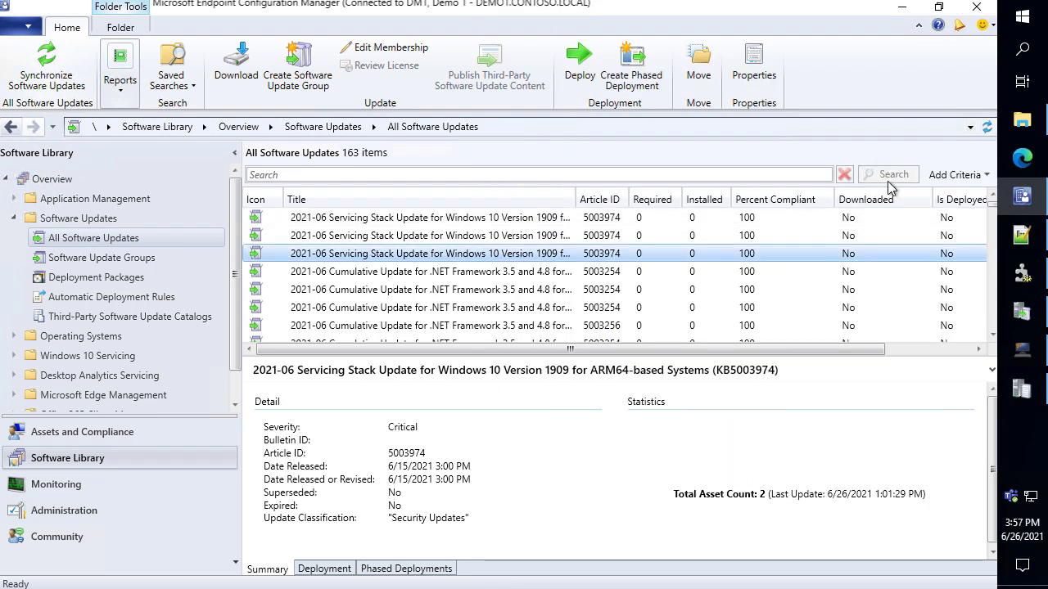
left_click(986, 126)
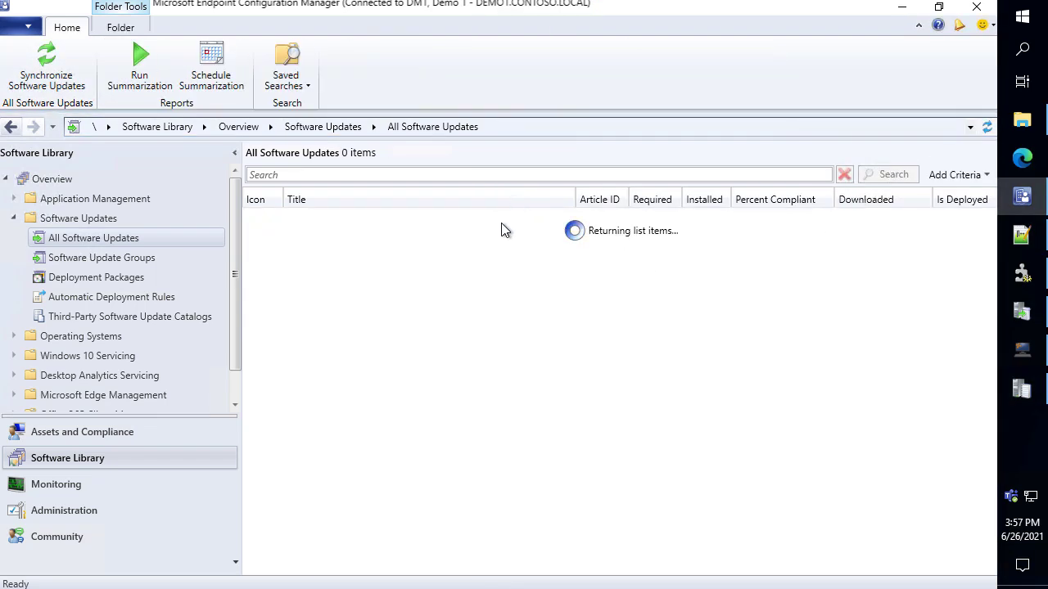
left_click_drag(353, 147, 394, 58)
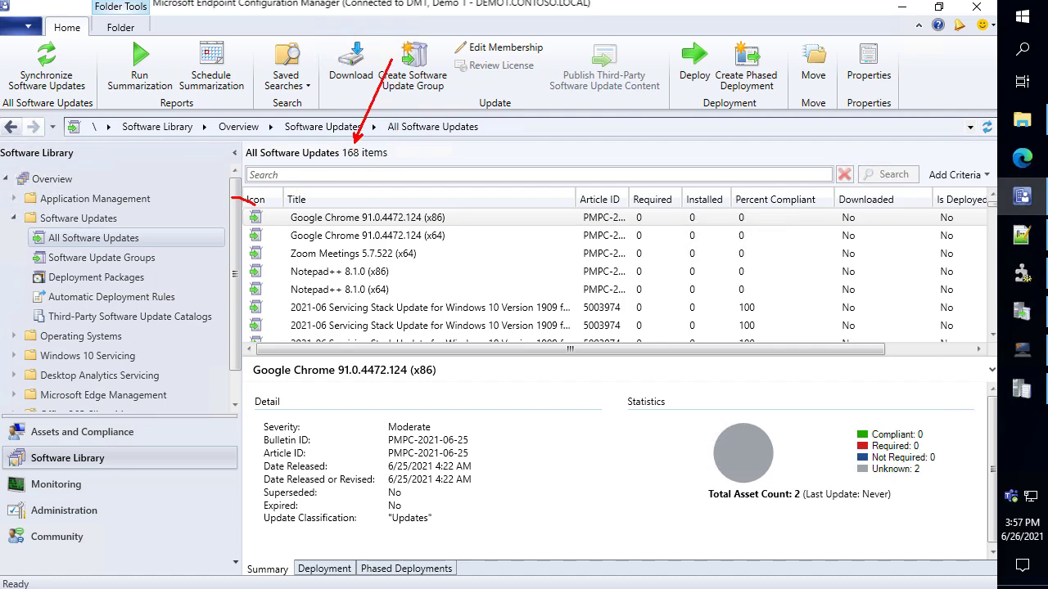
left_click_drag(253, 203, 445, 252)
key("Escape")
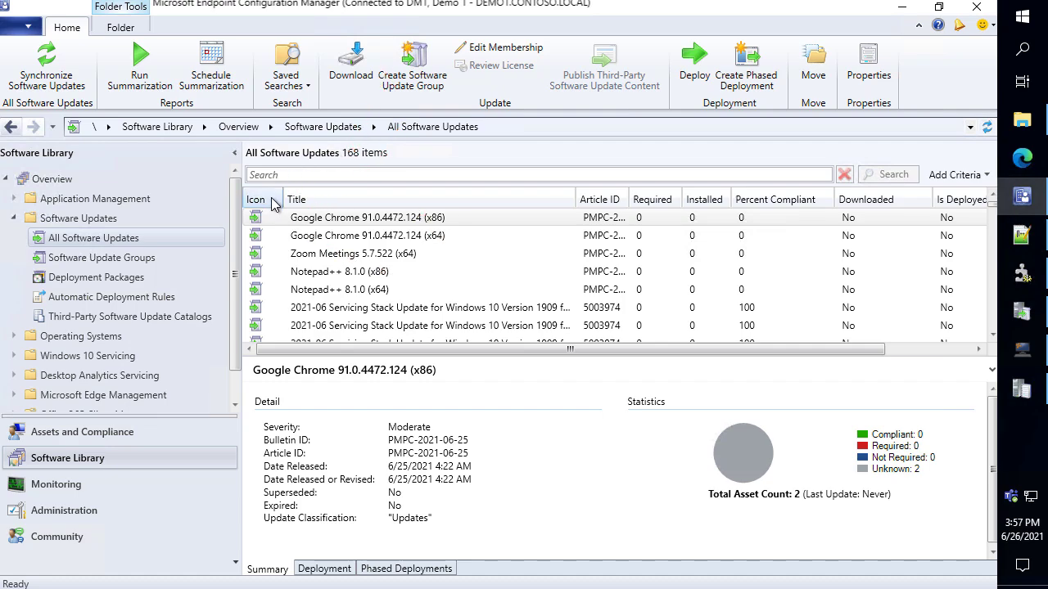
left_click(322, 296, "shift")
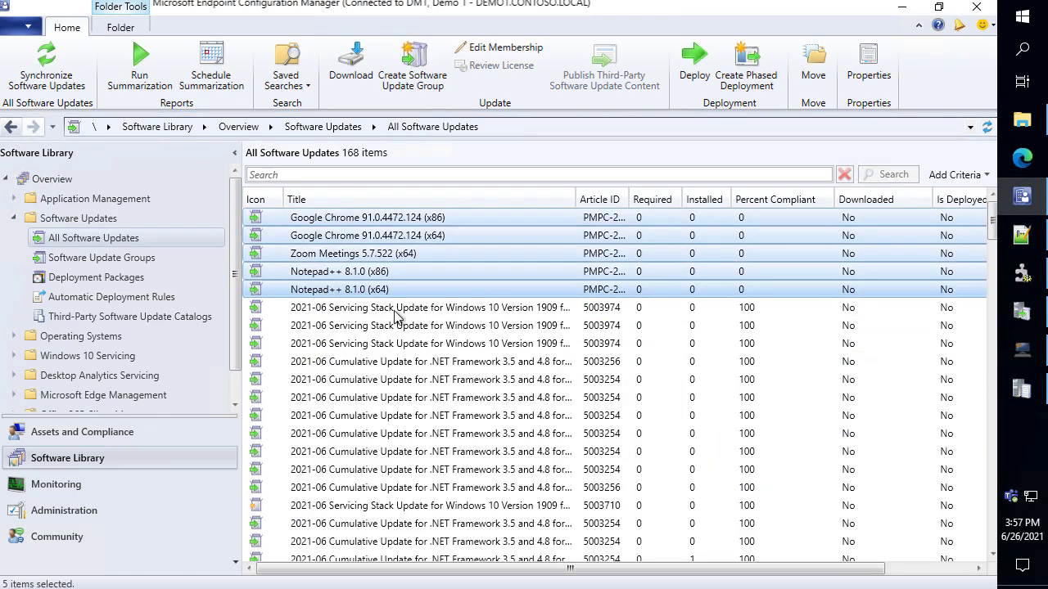
left_click(491, 396)
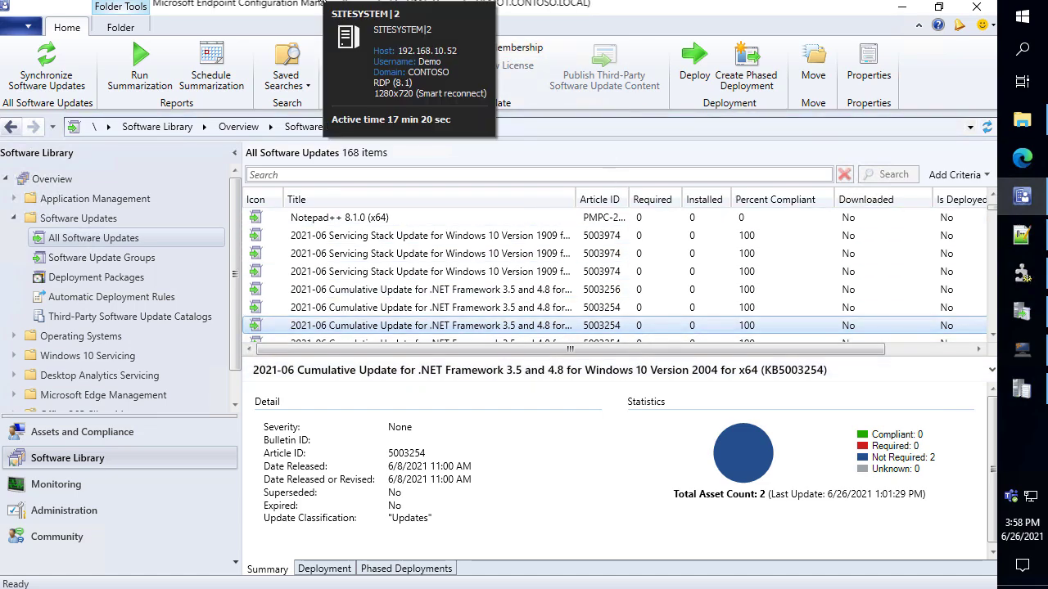
On SITESYSTEM, launch IIS Manager and open WsusPool's Advanced Settings under Application Pools
left_click(472, 112)
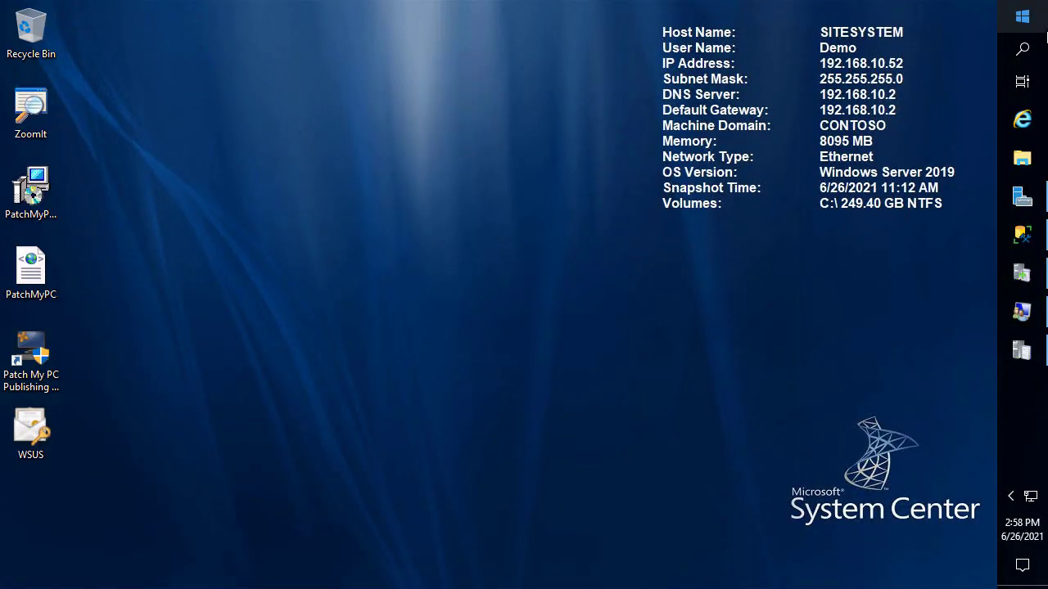
left_click(1033, 30)
type("iis")
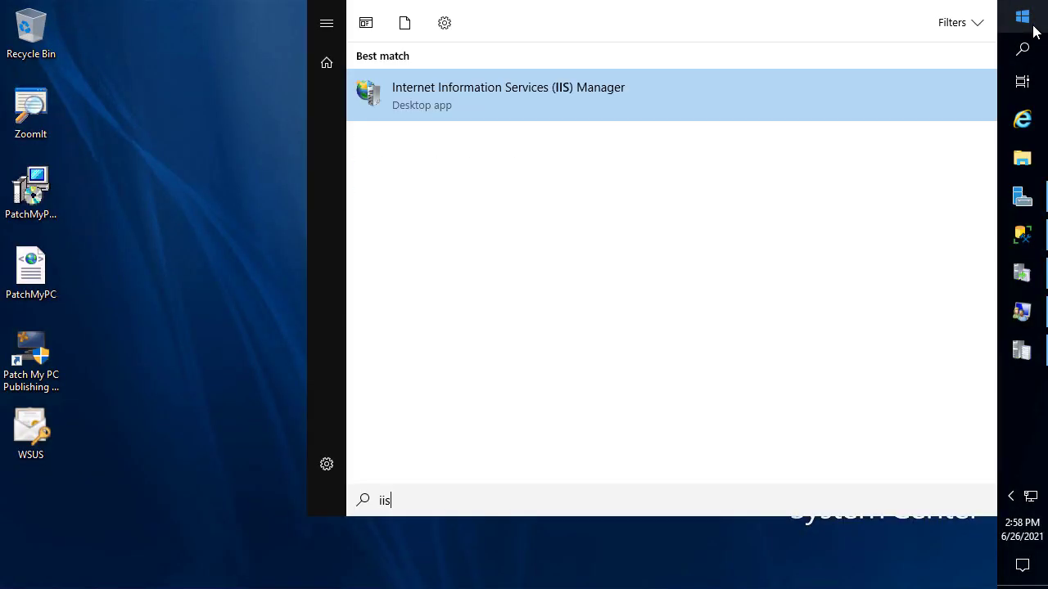
key("Return")
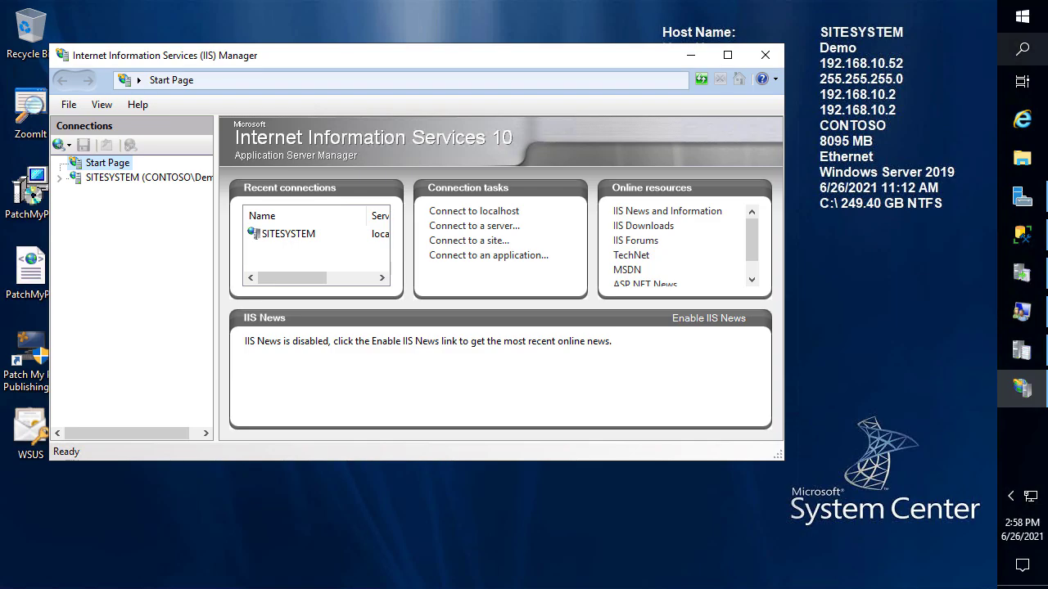
double_click(141, 180)
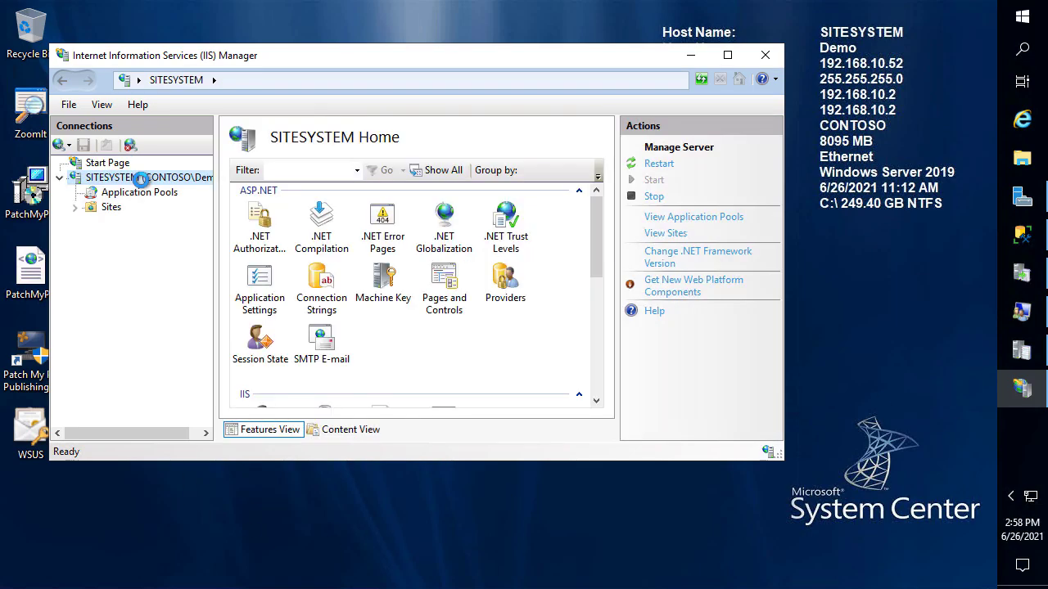
left_click(135, 194)
right_click(270, 308)
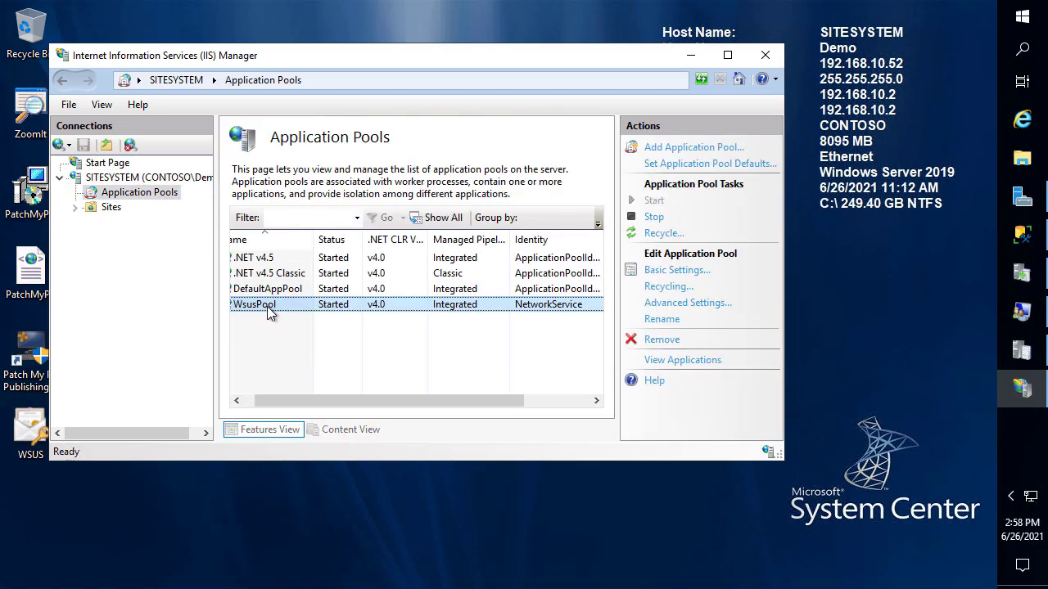
left_click(365, 452)
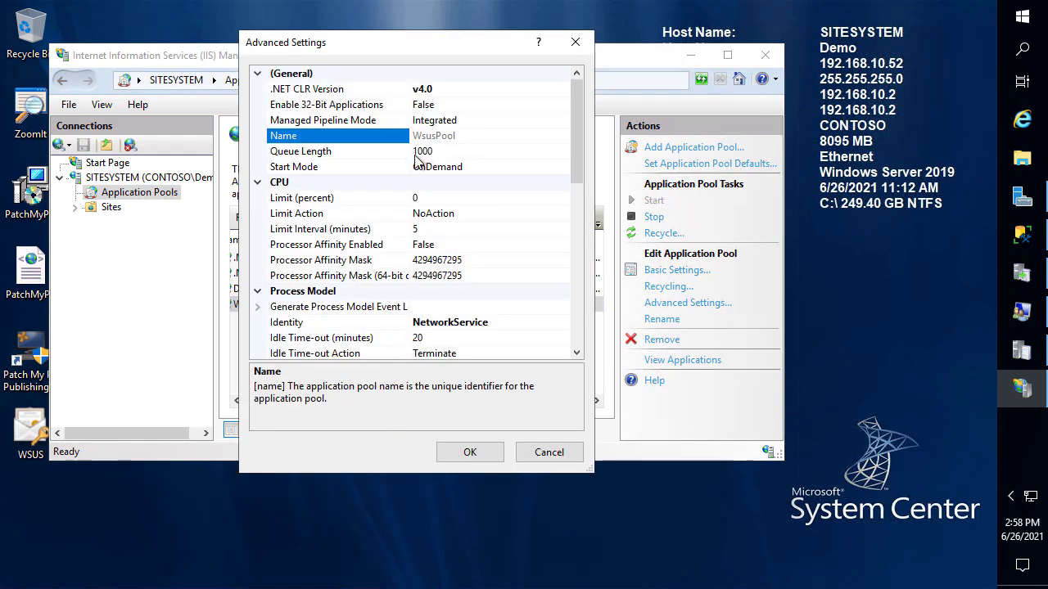
Set WsusPool's Queue Length to 2000 and Private Memory Limit to 0
left_click(420, 150)
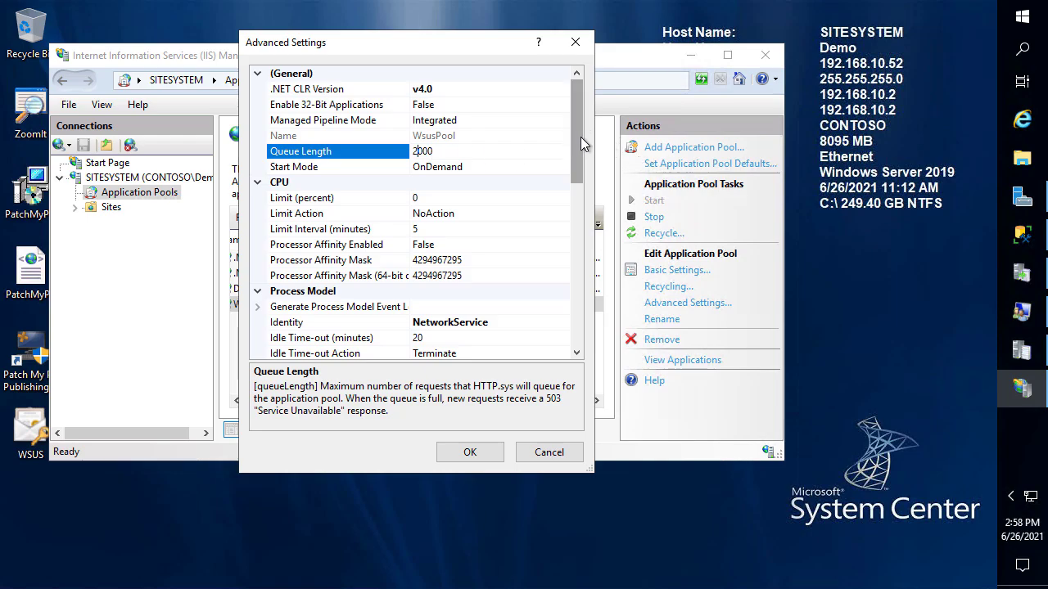
left_click_drag(581, 137, 583, 309)
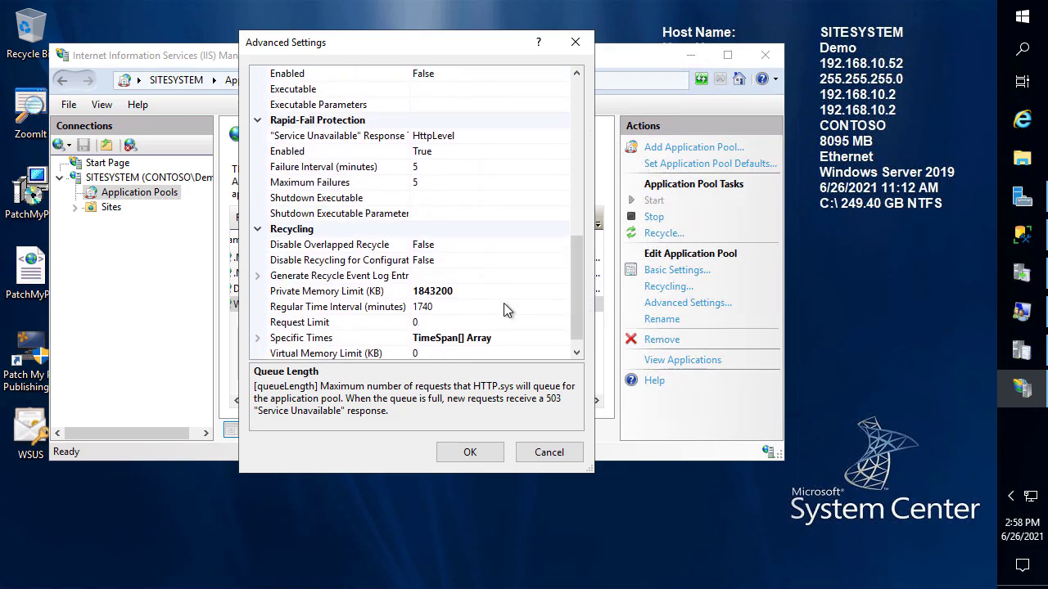
left_click(480, 288)
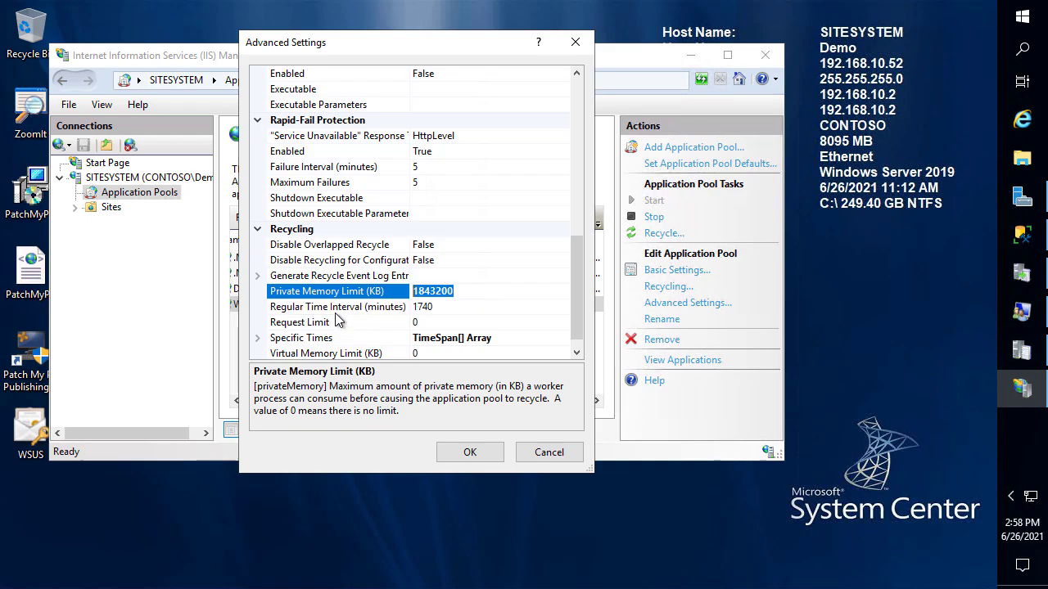
type("0")
key("Up")
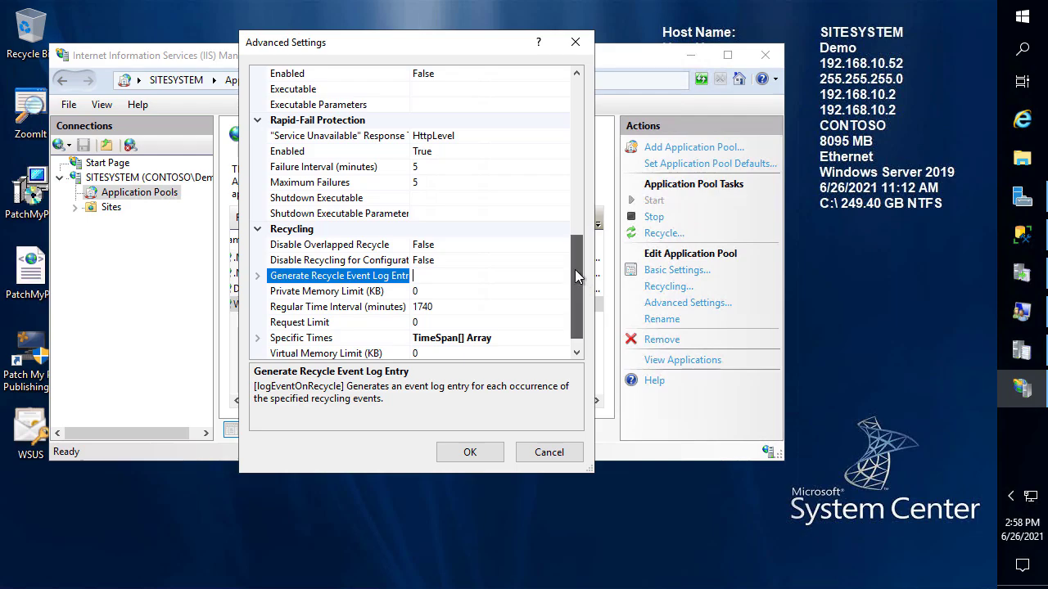
left_click_drag(577, 285, 572, 192)
Set Idle Time-out to 0 and Ping Enabled to False, then save WsusPool's settings
left_click(440, 167)
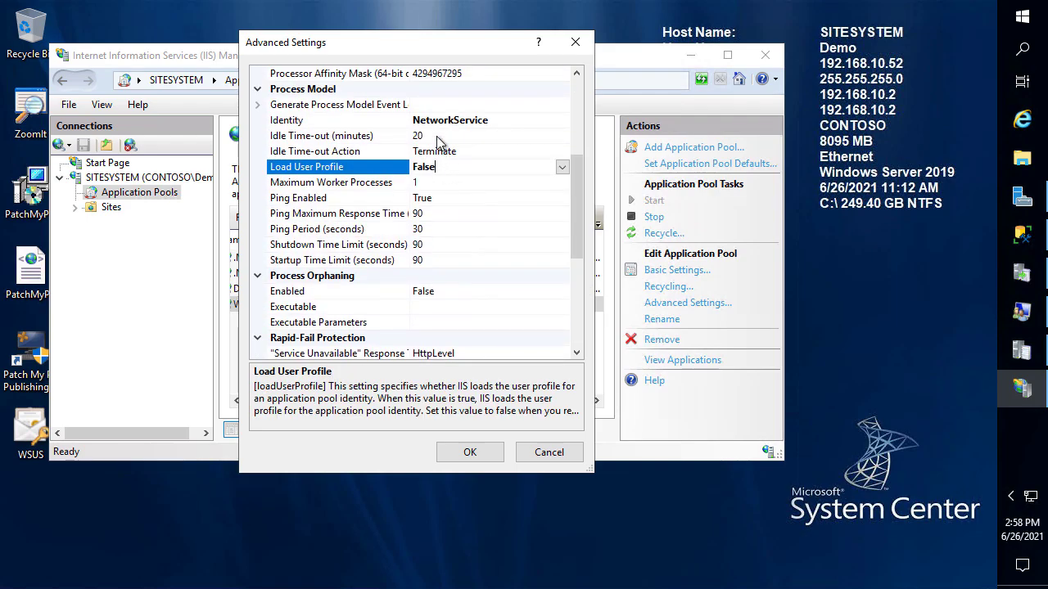
left_click(358, 136)
type("0")
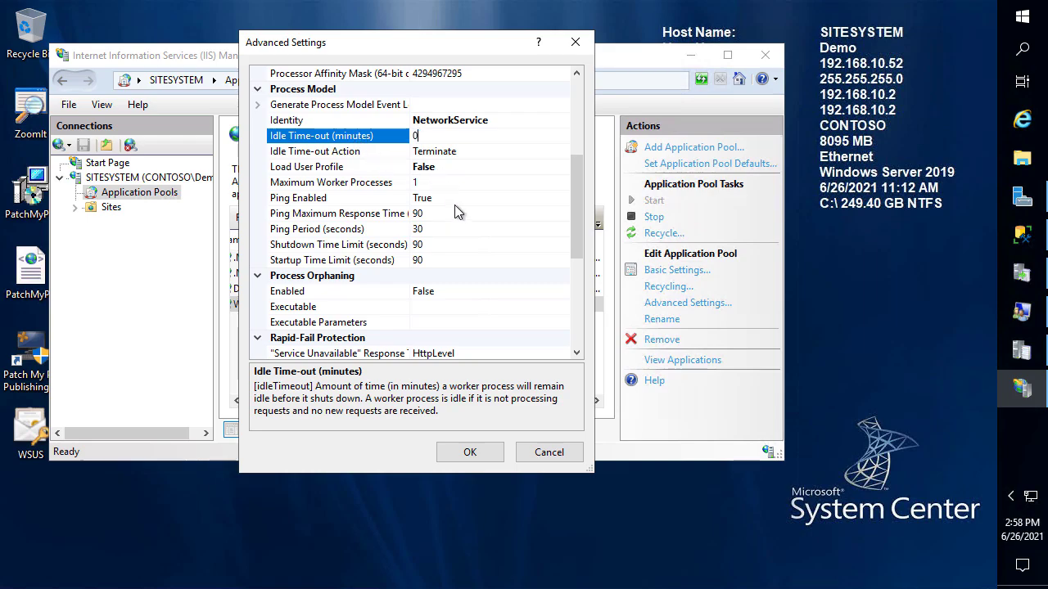
left_click(436, 212)
left_click(440, 197)
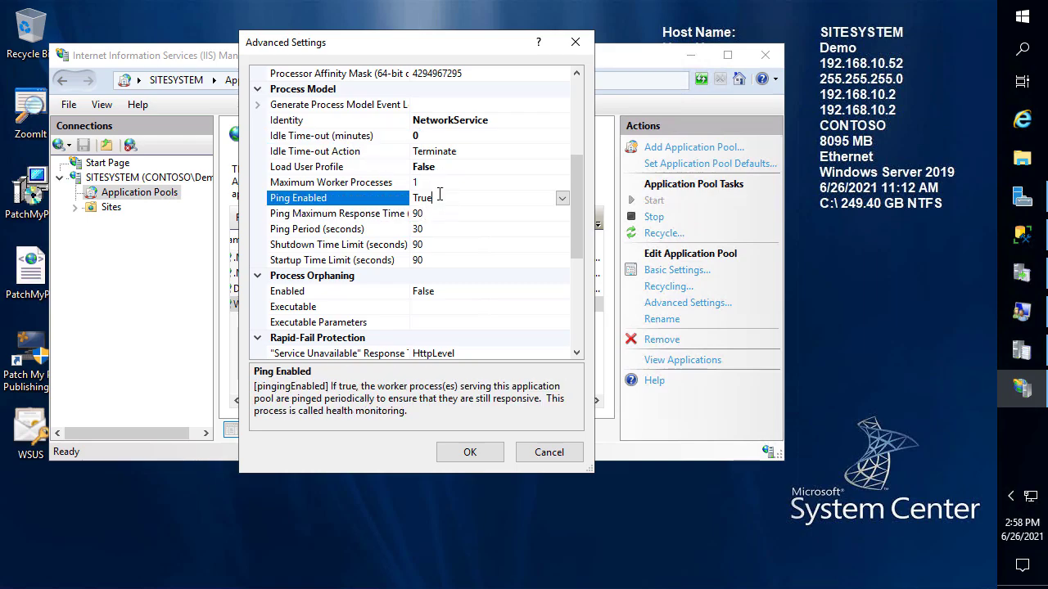
left_click(563, 198)
left_click(442, 230)
left_click(481, 460)
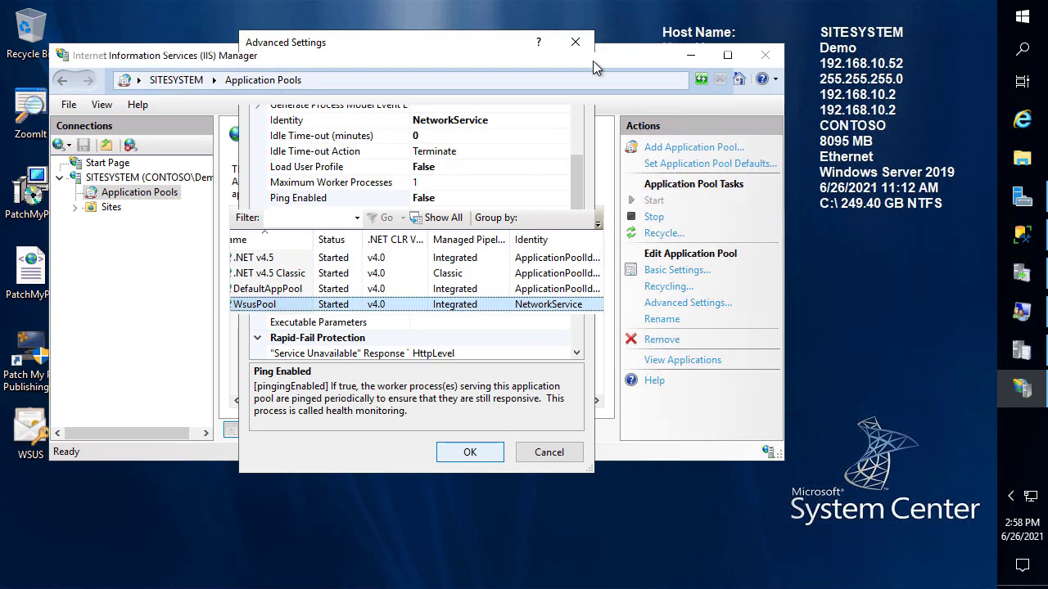
double_click(613, 55)
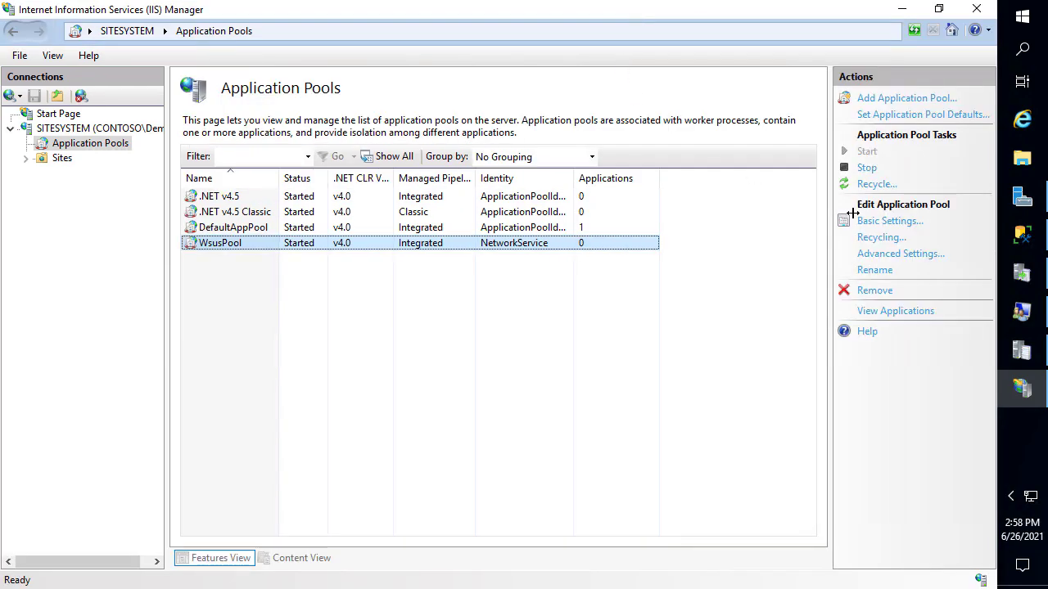
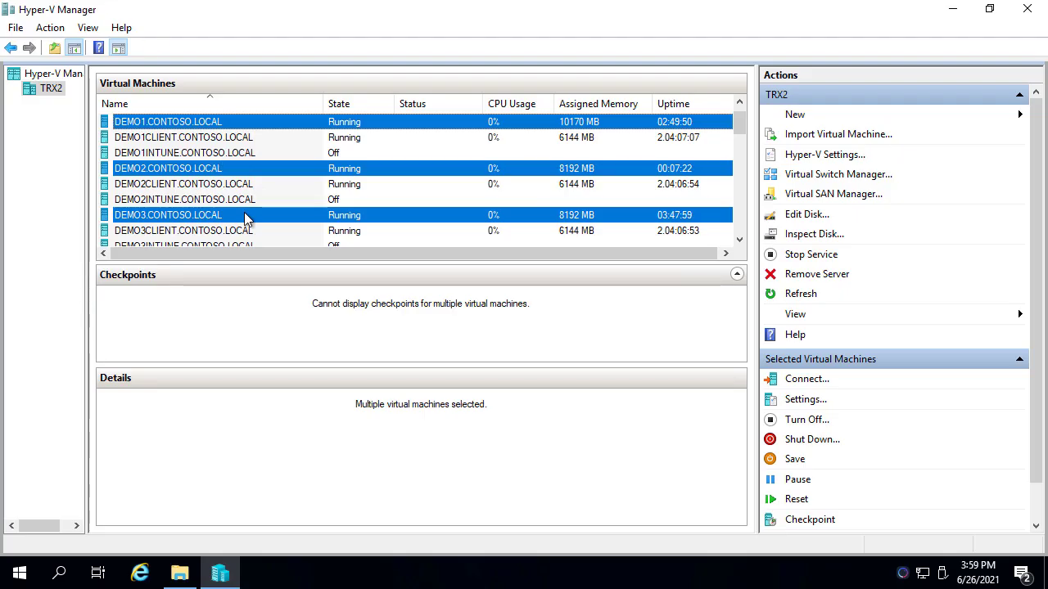
Revert SITESYSTEM to its 12:02:55 PM checkpoint in Hyper-V Manager
left_click(242, 211)
scroll(237, 197, "down", 3)
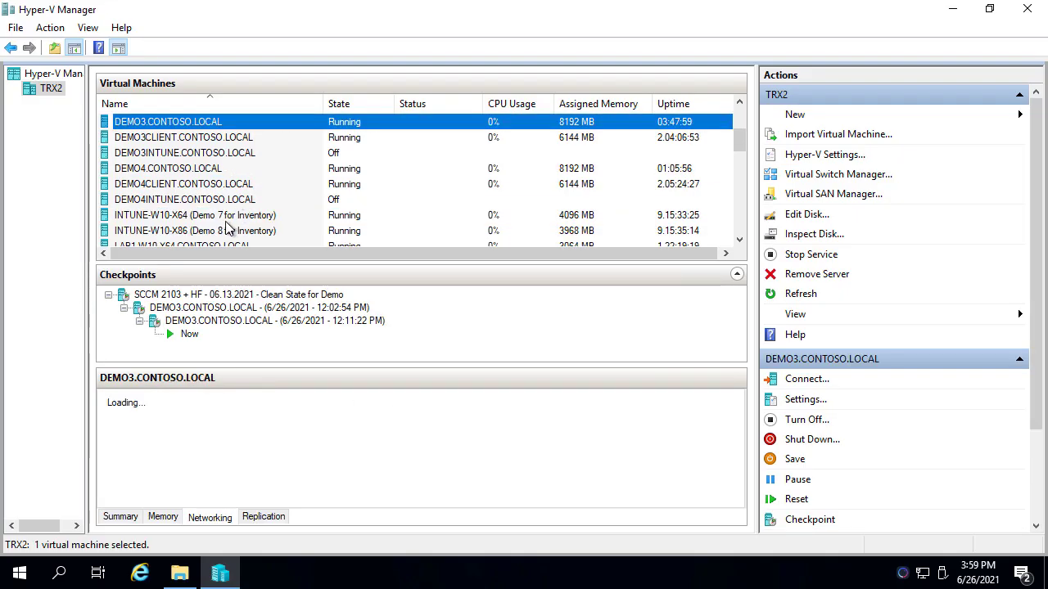
scroll(216, 186, "down", 10)
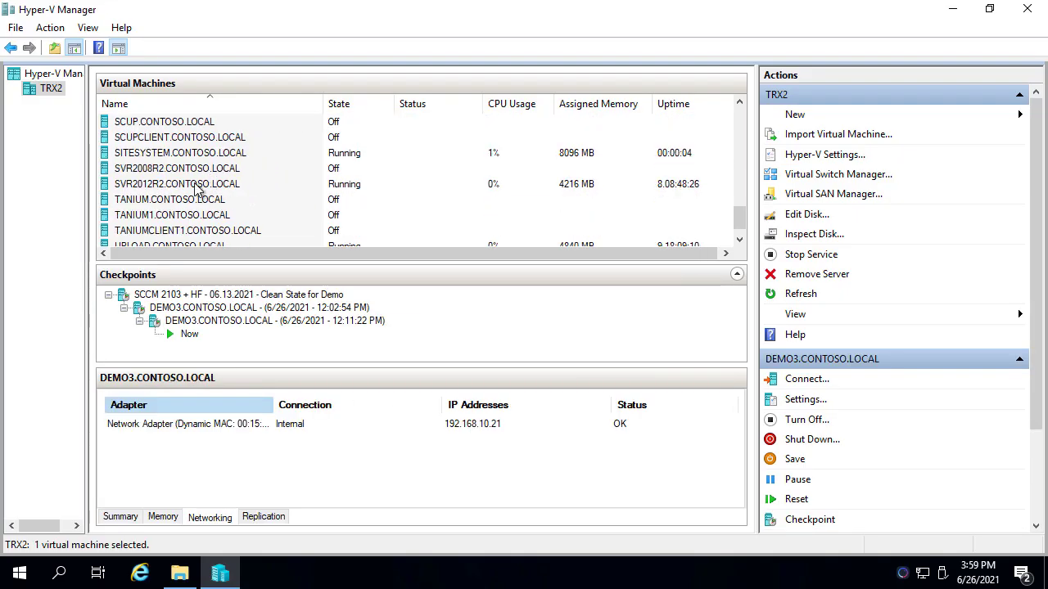
left_click(173, 154)
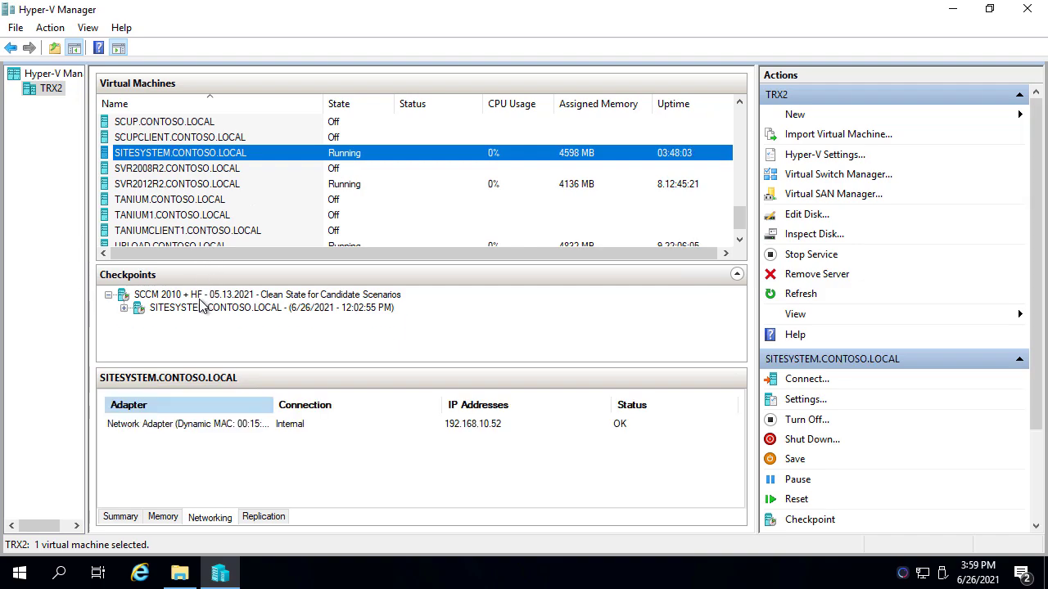
right_click(203, 308)
left_click(310, 345)
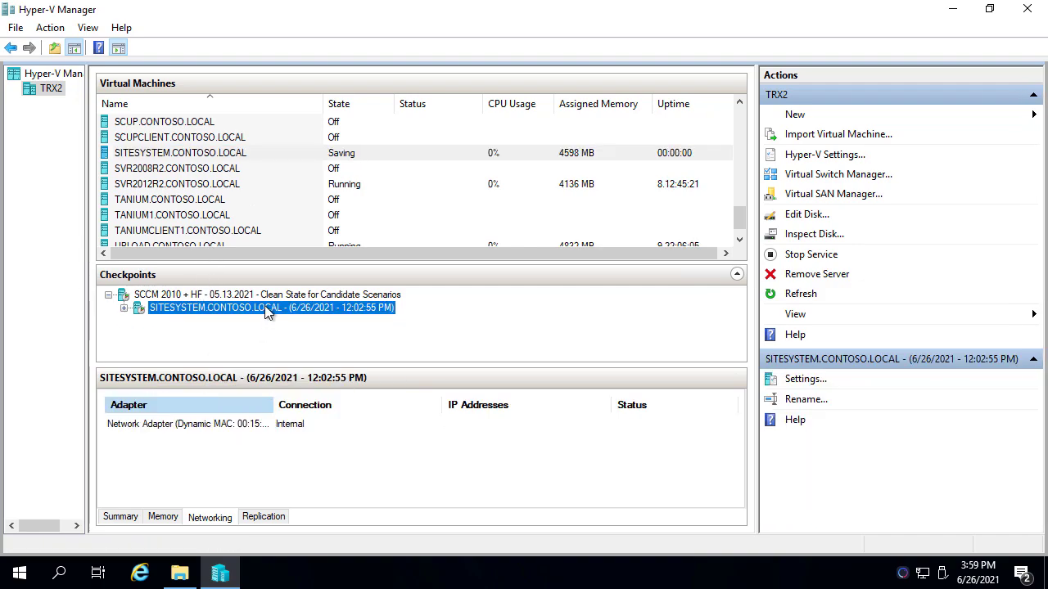
Start the reverted SITESYSTEM virtual machine
right_click(226, 157)
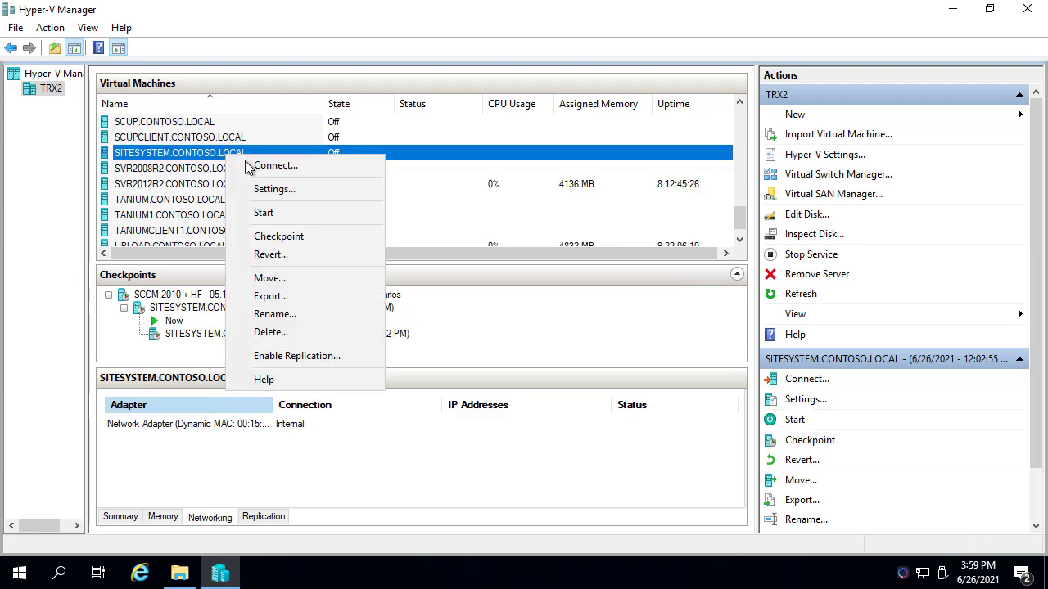
left_click(263, 213)
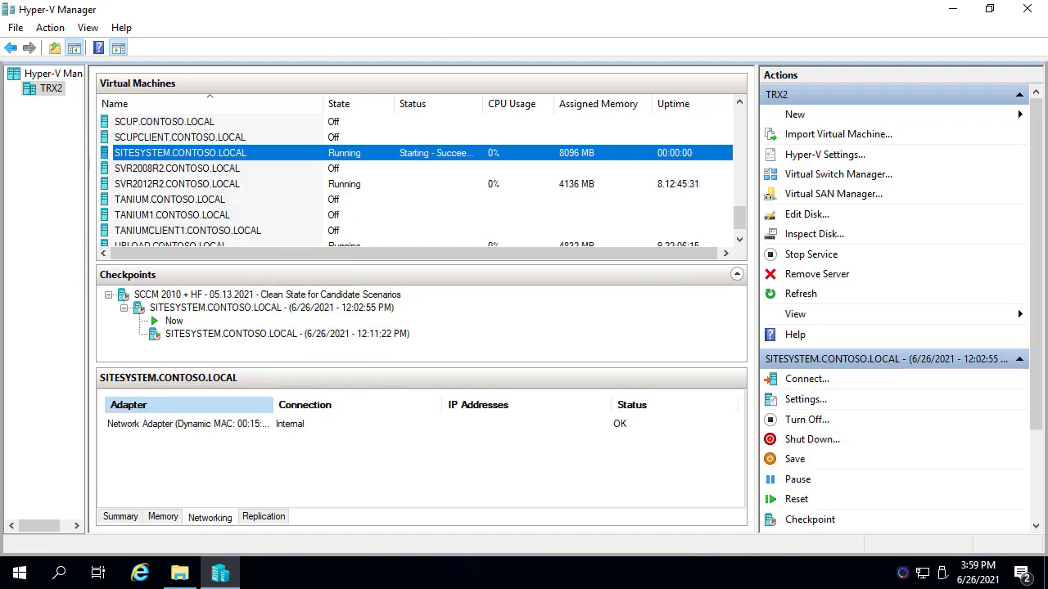
left_click(420, 7)
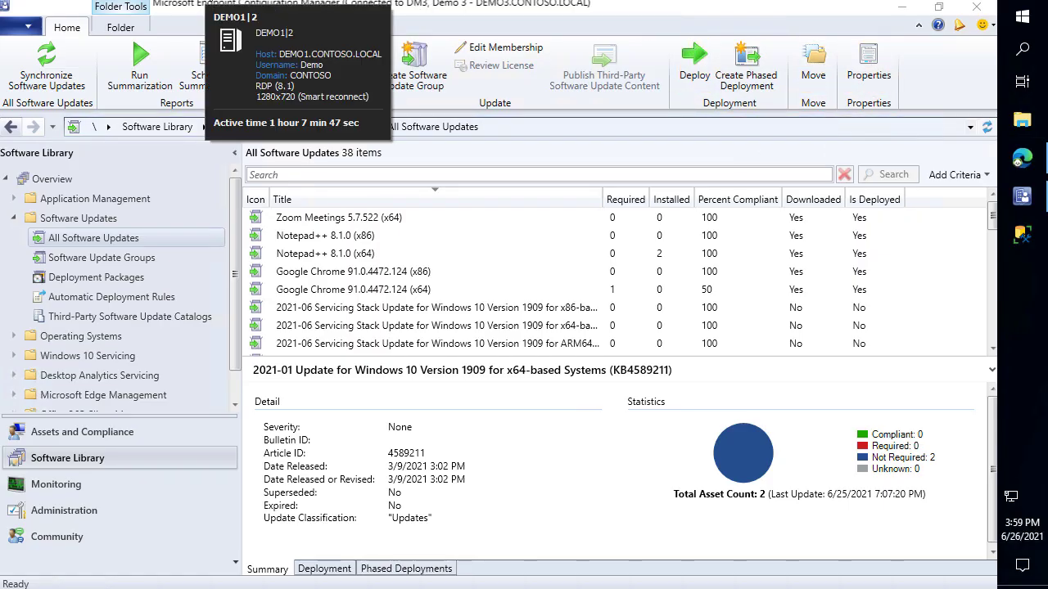
In Agenda-WSUS-Scenarios.txt, mark Scenario 3's Frontend, Content and SQL server with red annotations
left_click(274, 6)
left_click(1023, 236)
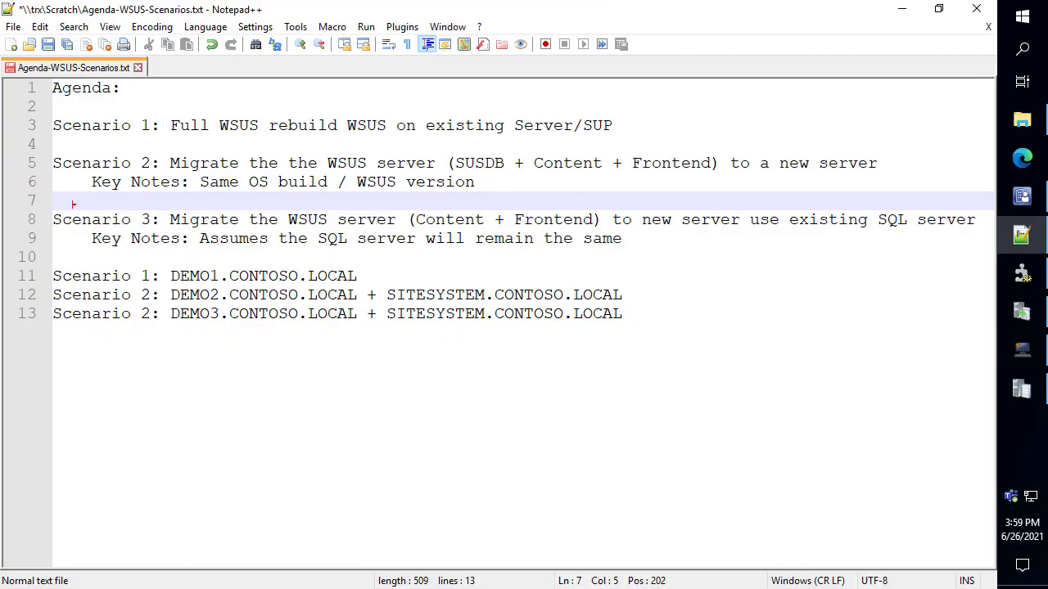
mouse_move(45, 205)
left_mouse_down()
mouse_move(325, 209)
mouse_move(394, 235)
left_mouse_up()
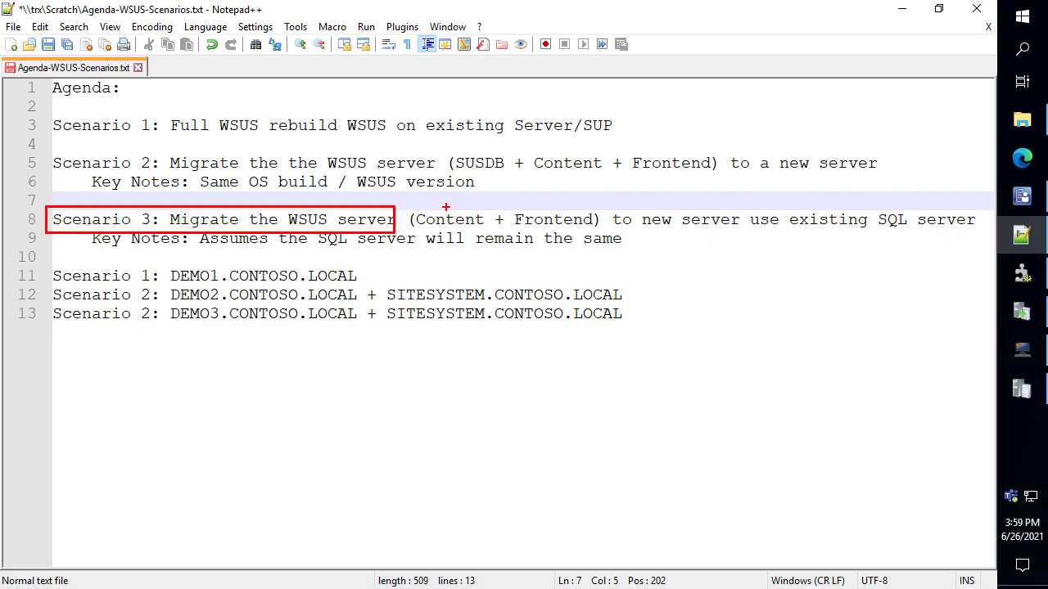
left_click_drag(553, 202, 591, 100)
mouse_move(454, 206)
left_mouse_down()
mouse_move(491, 148)
mouse_move(455, 119)
left_mouse_up()
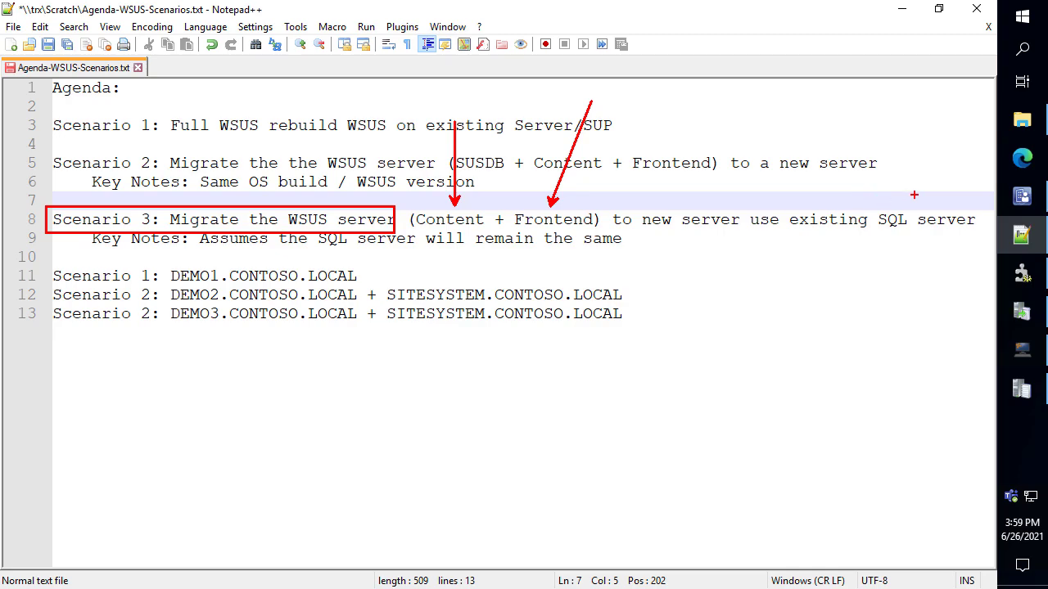
left_click_drag(875, 207, 985, 238)
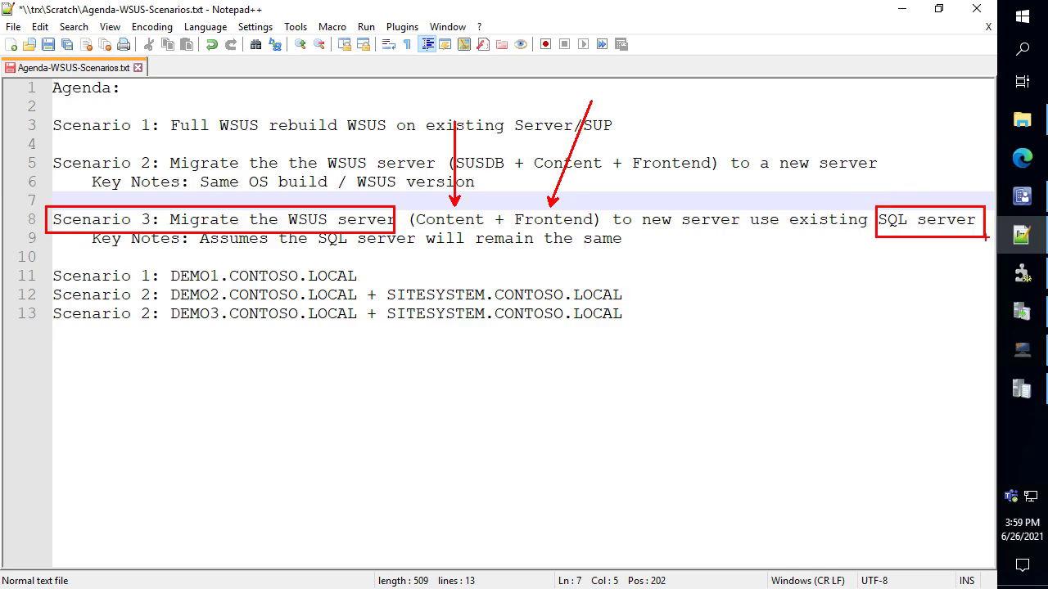
key("Escape")
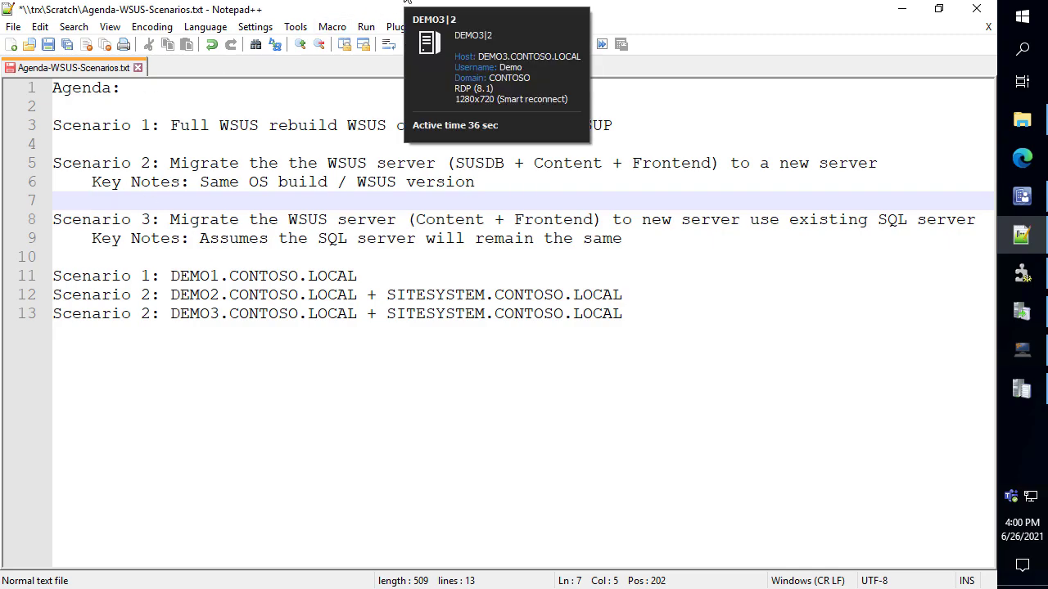
left_click(407, 3)
Open Servers and Site System Roles and list DEMO3's roles with a wider Name column
left_click(103, 511)
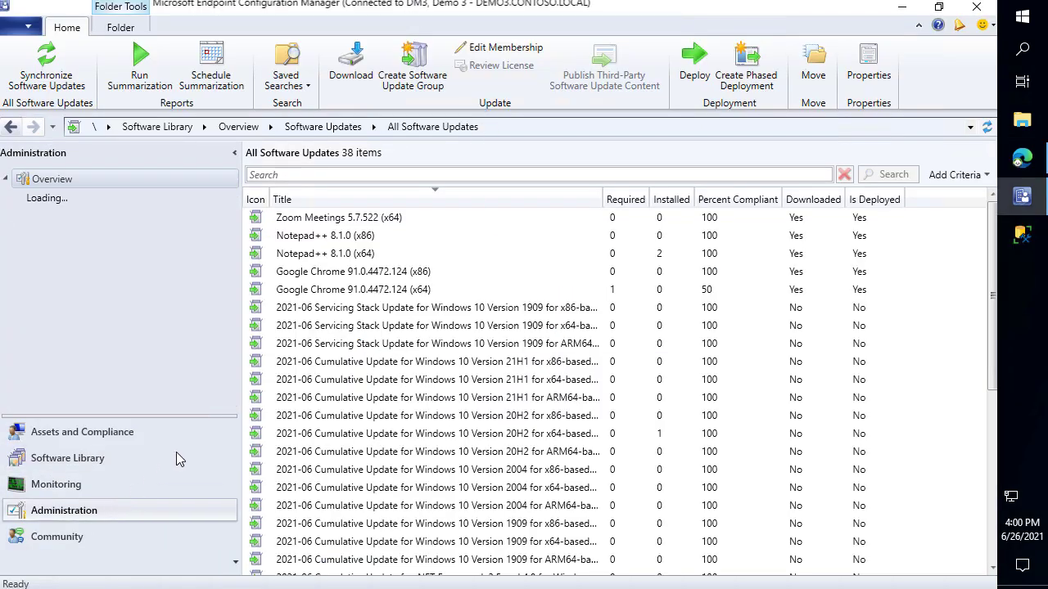
left_click(69, 258)
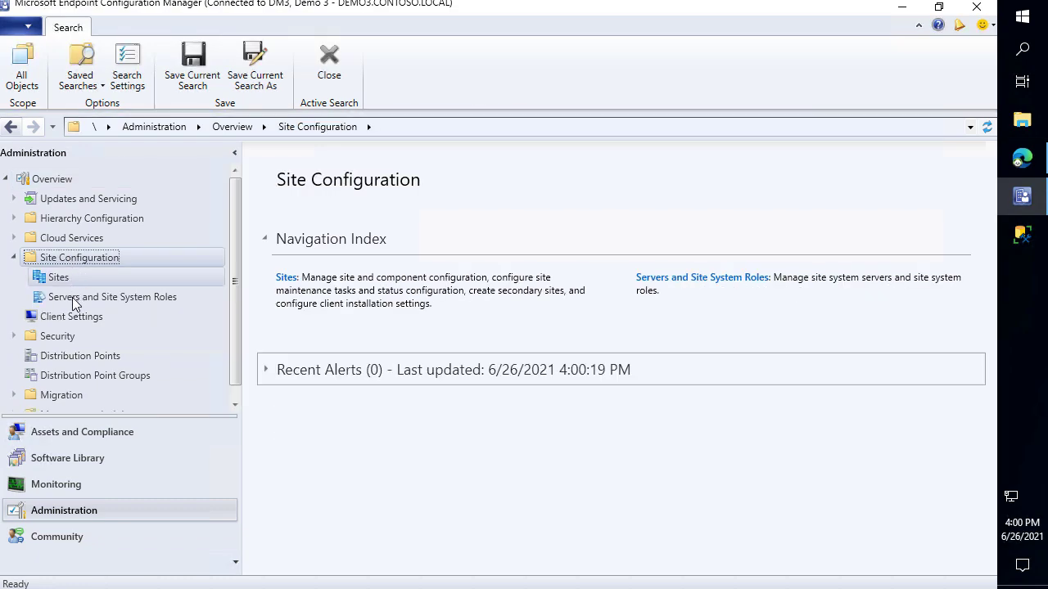
left_click(82, 298)
left_click(402, 219)
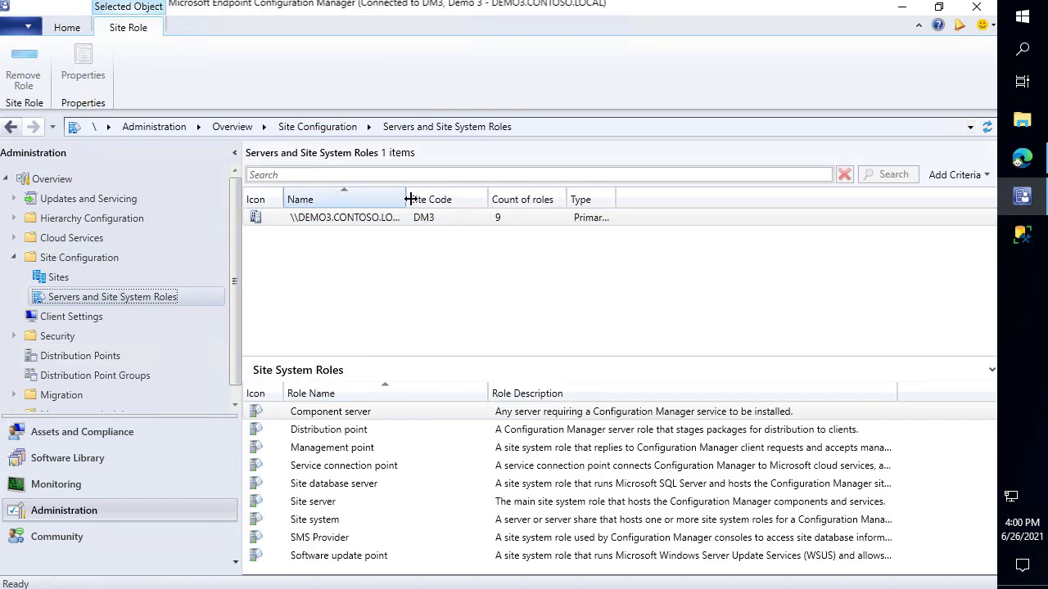
left_click_drag(407, 199, 459, 199)
left_click_drag(464, 353, 480, 254)
Highlight DEMO3's Software update point role, then launch SQL Server Management Studio
left_click(381, 458)
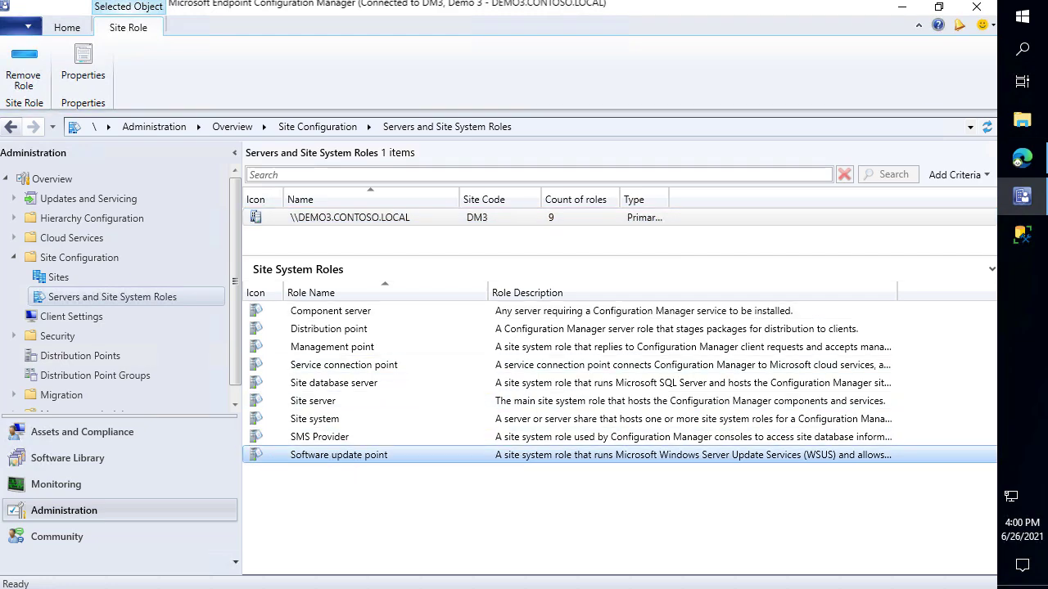
mouse_move(241, 443)
left_mouse_down()
mouse_move(421, 472)
mouse_move(413, 469)
mouse_move(526, 517)
left_mouse_up()
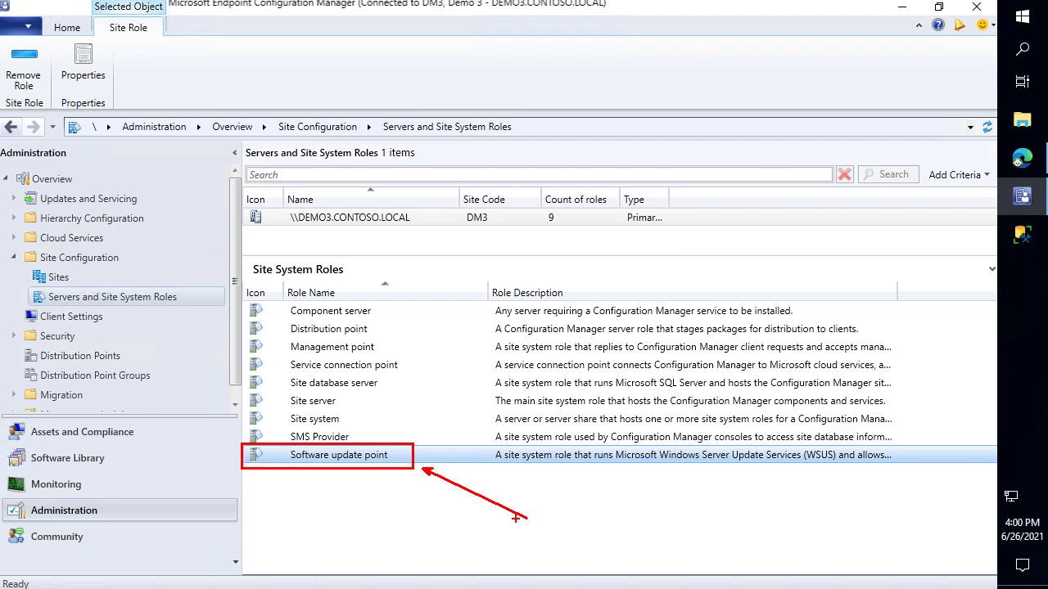
key("Escape")
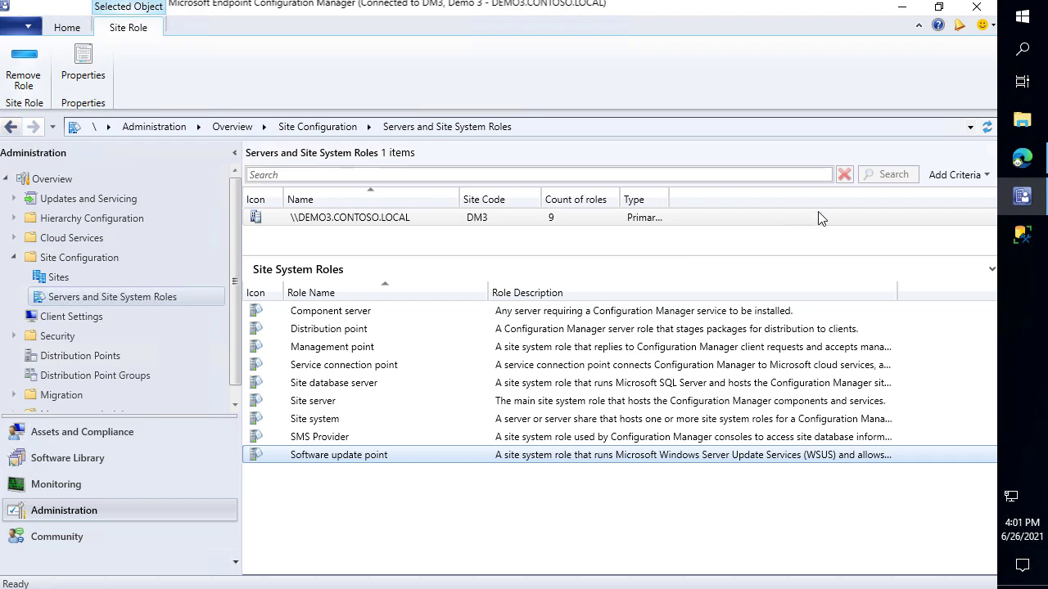
left_click(1015, 240)
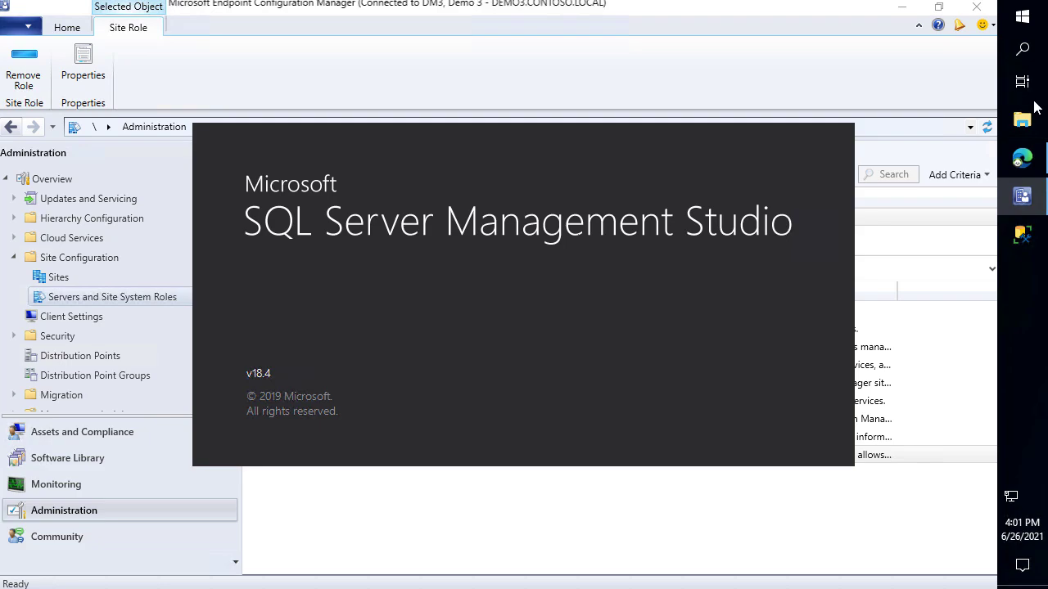
Open Local Disk (C:) in File Explorer and create a new folder named WSUS
left_click(668, 7)
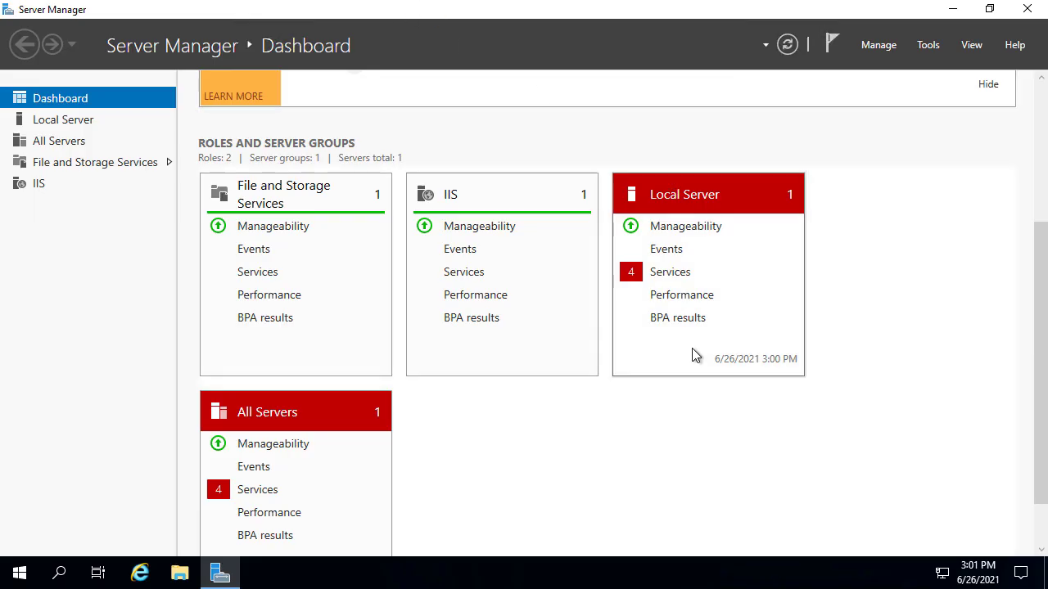
left_click(180, 575)
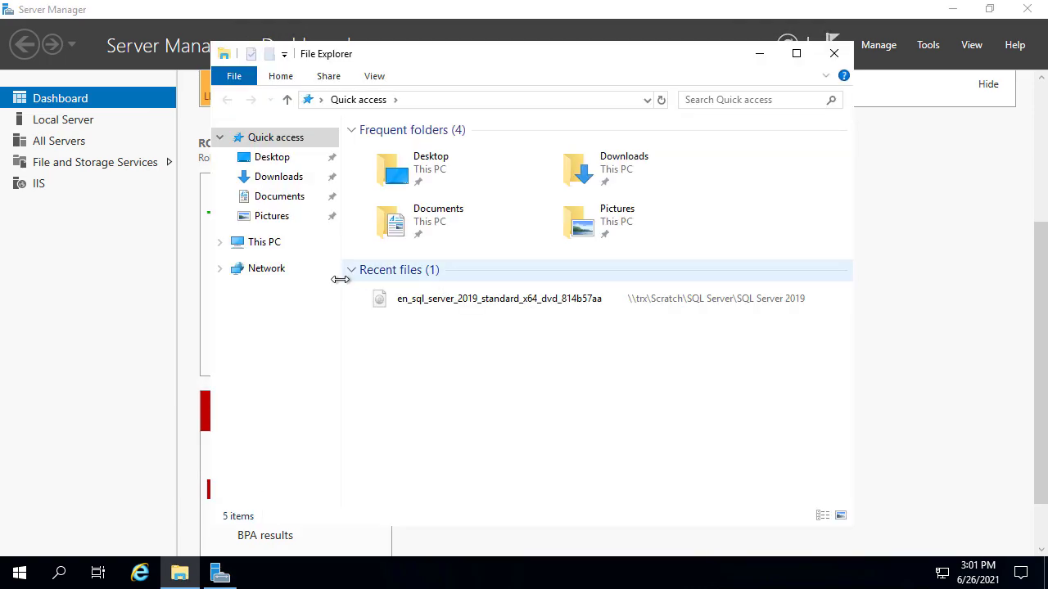
left_click(281, 245)
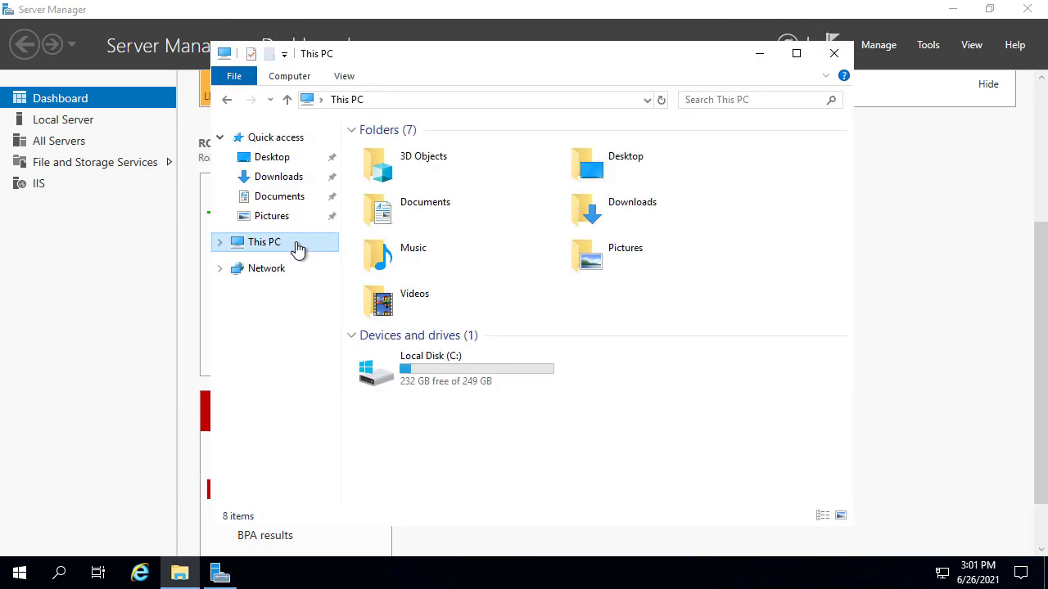
double_click(459, 368)
right_click(418, 282)
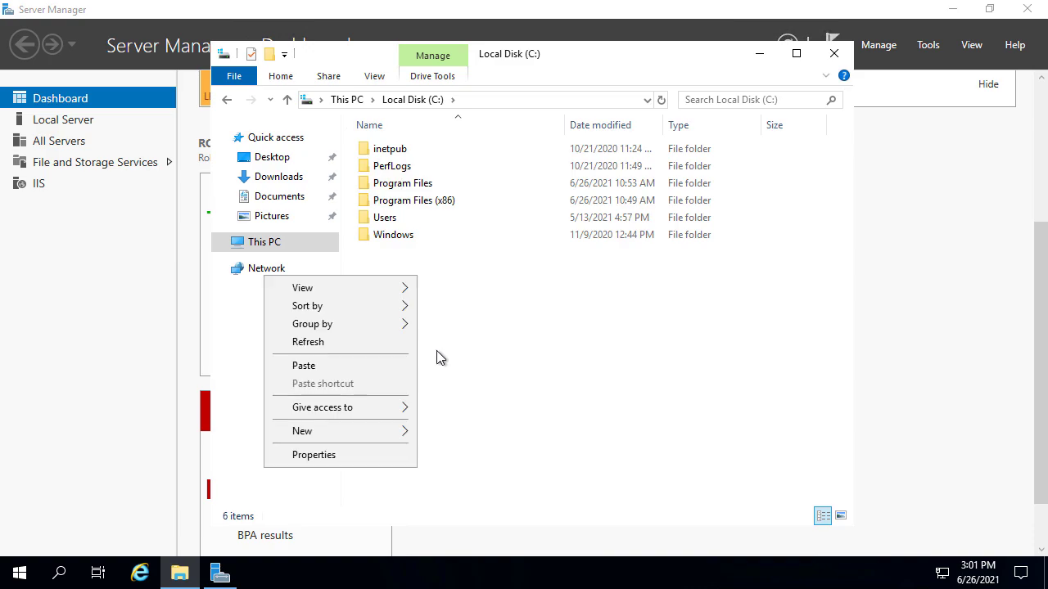
mouse_move(347, 429)
left_click(483, 433)
type("WSUS")
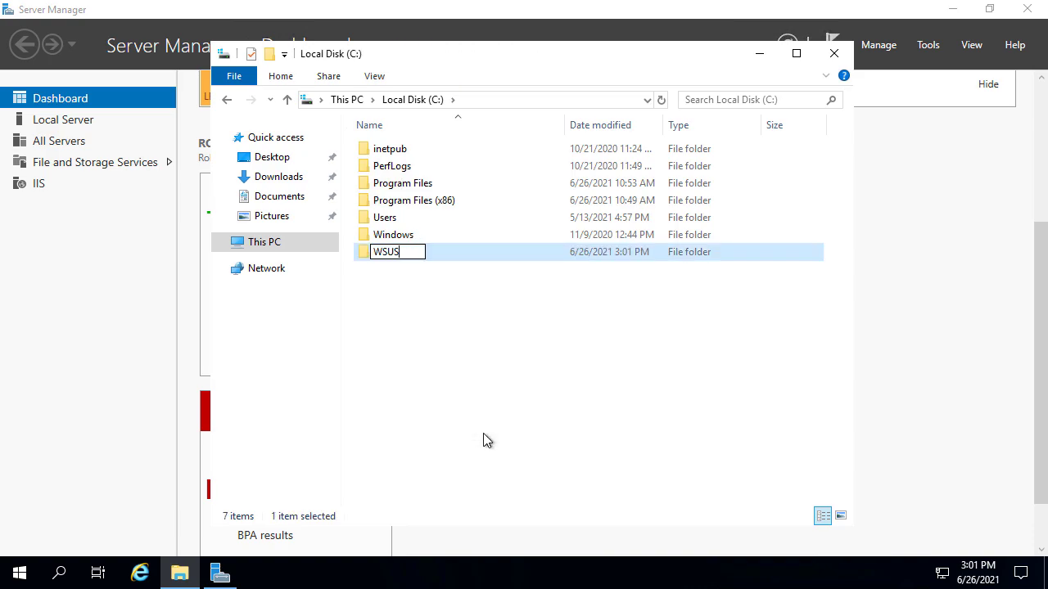
key("Return")
key("Return")
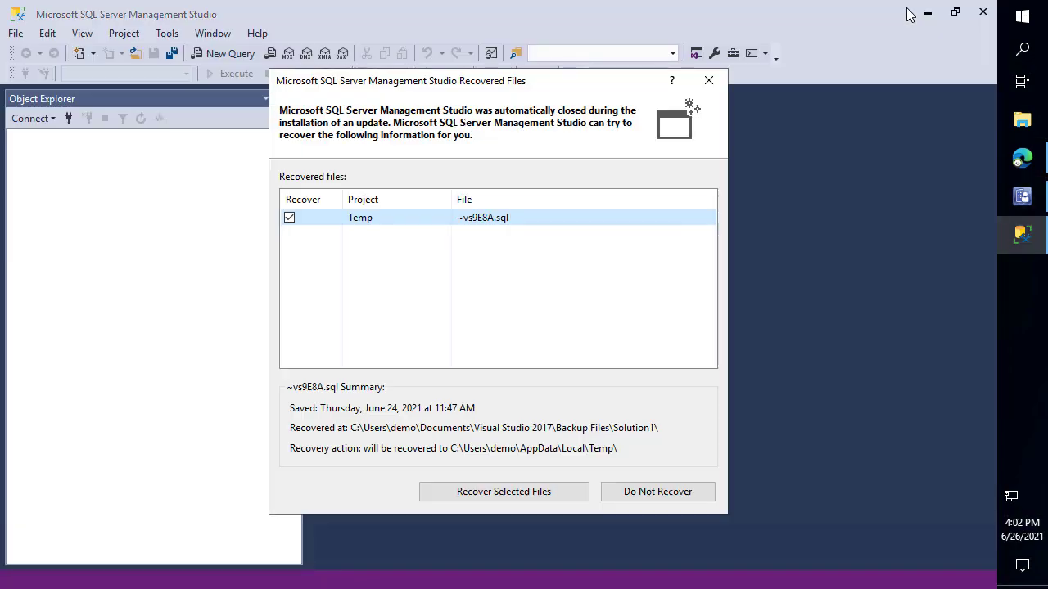
Skip query file recovery, connect SSMS to DEMO3, then minimise SSMS, the console and Edge
left_click(679, 495)
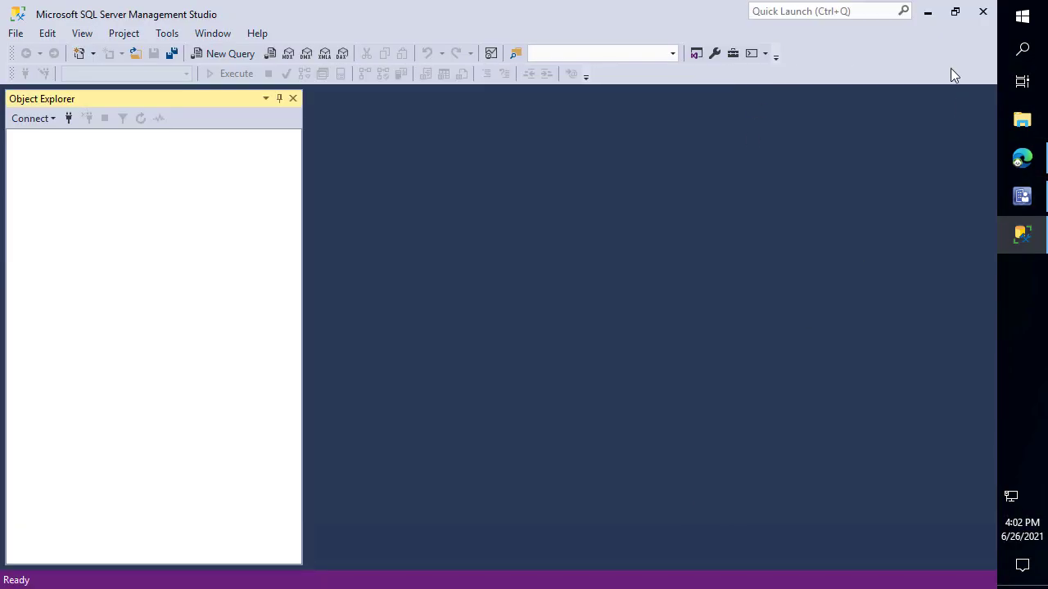
left_click(445, 325)
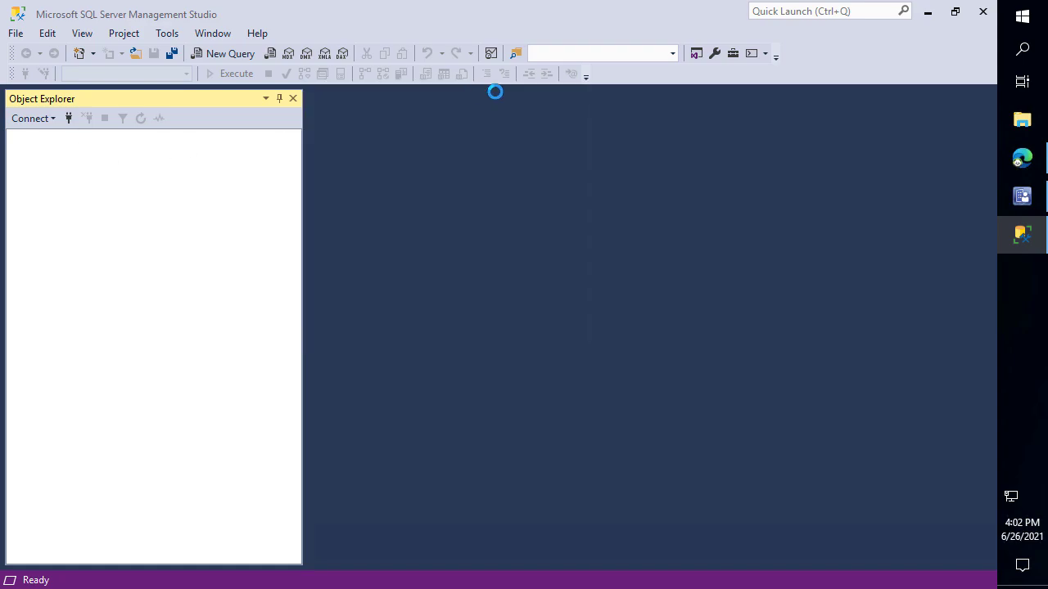
left_click(926, 10)
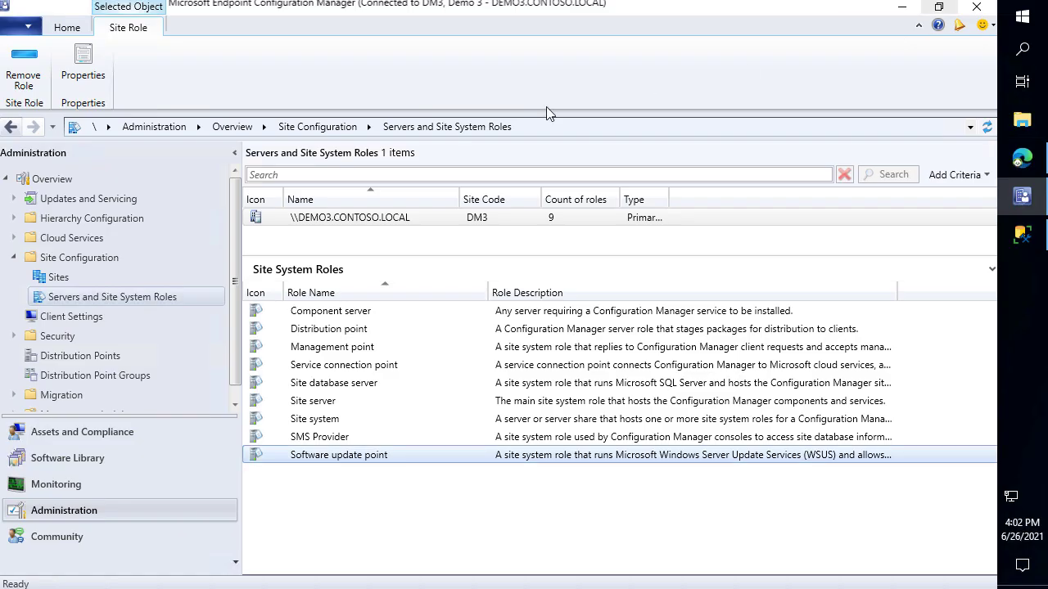
left_click(904, 9)
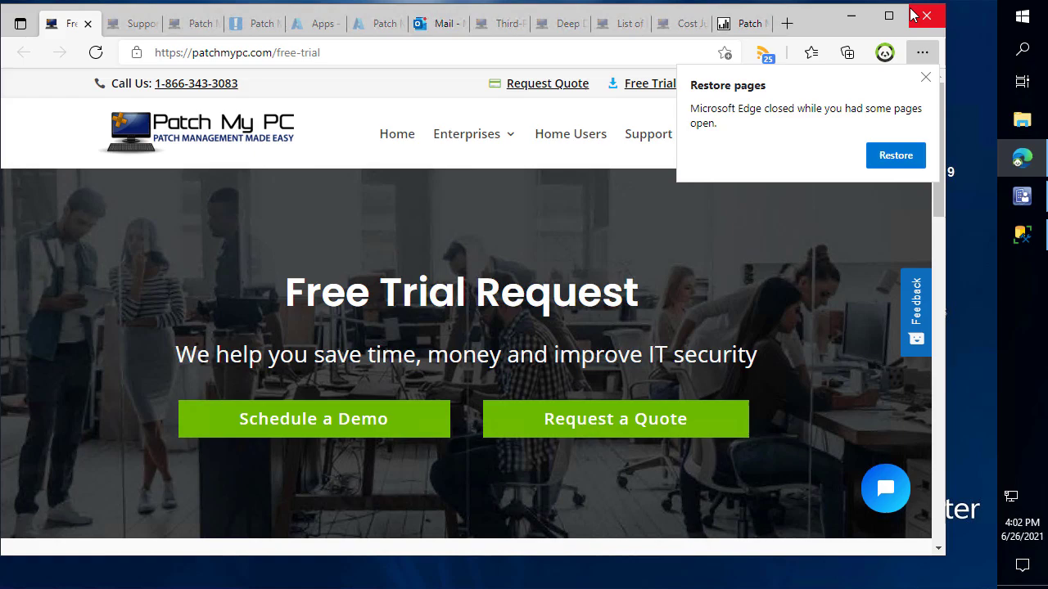
left_click(852, 12)
Open wsyncmgr.log from the Logs folder, review the earlier 6/25 sync entries, and close it
double_click(39, 133)
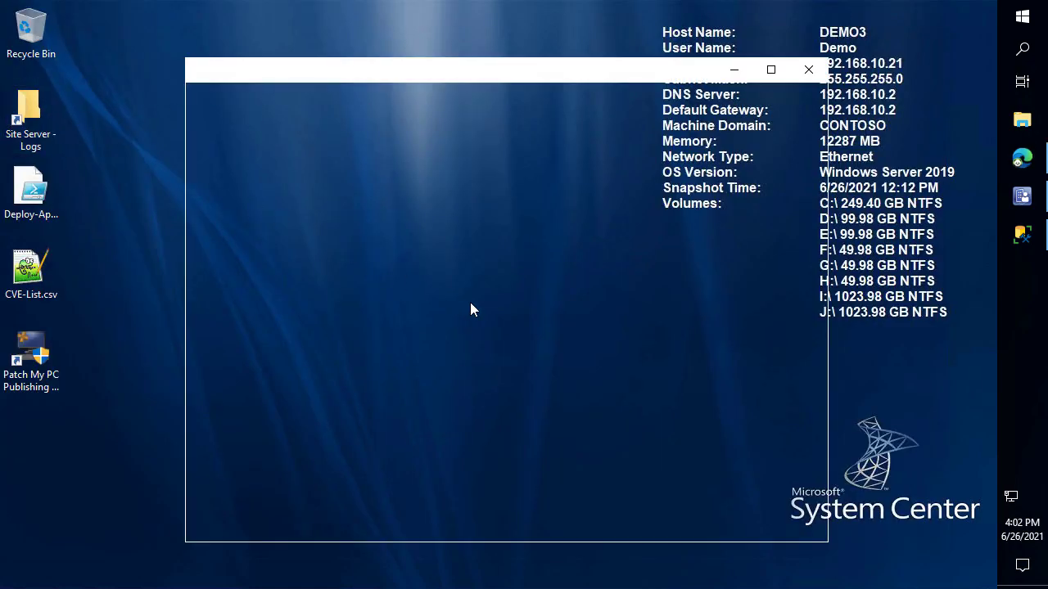
left_click(486, 331)
type("ws")
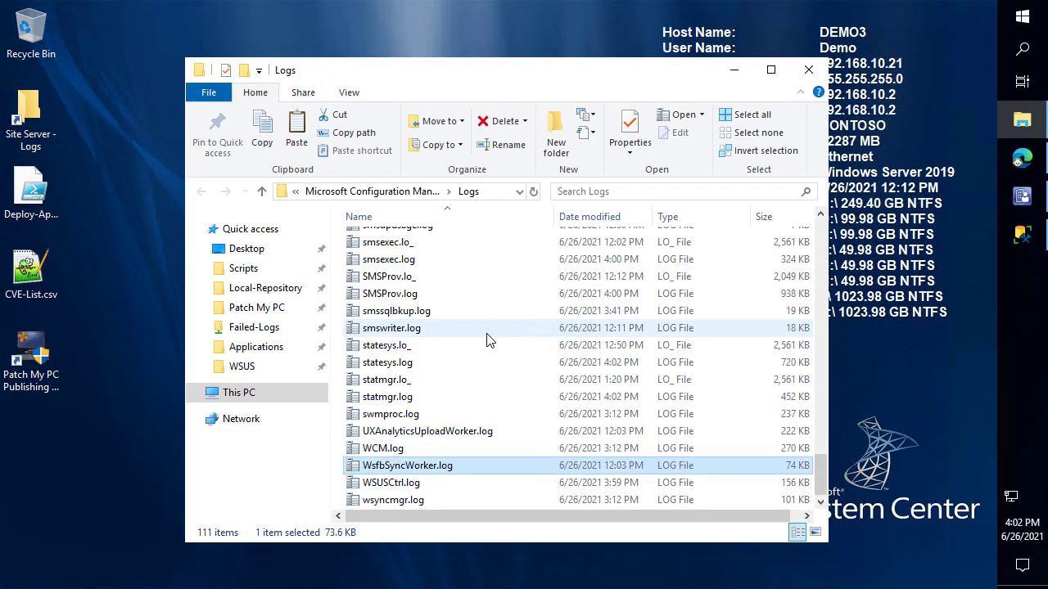
key("Down")
key("Down")
key("Return")
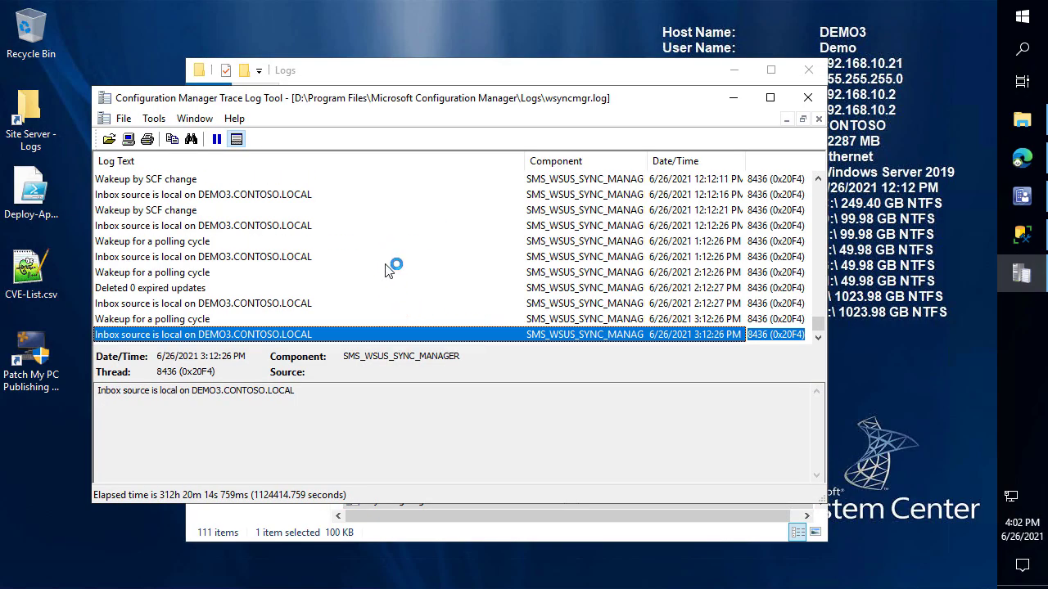
scroll(356, 287, "up", 15)
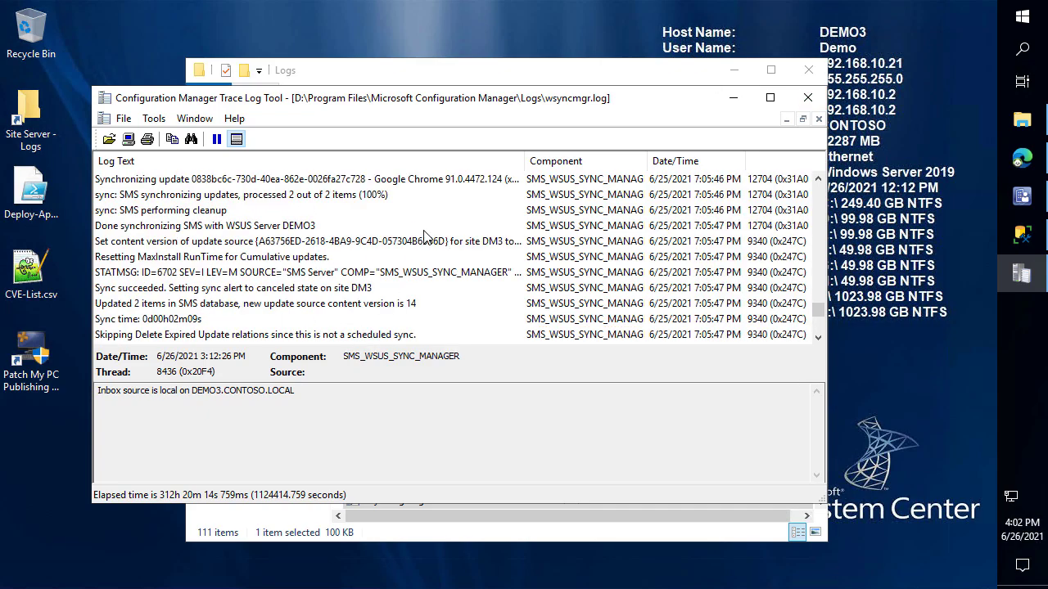
left_click(808, 97)
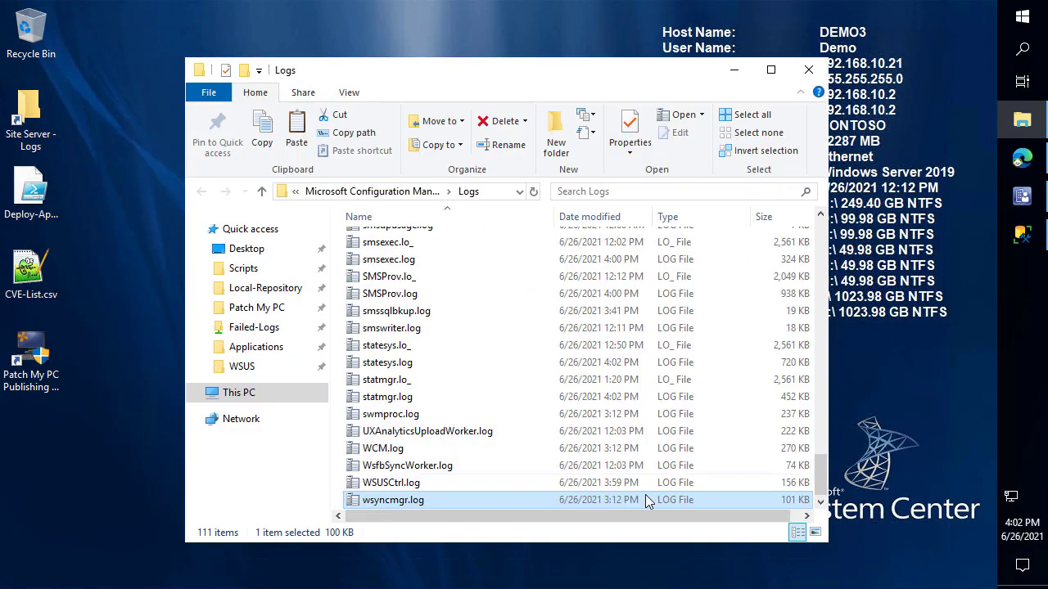
In J:\WSUS, inspect UpdateServicesPackages and WsusContent, then select both folders
left_click(239, 366)
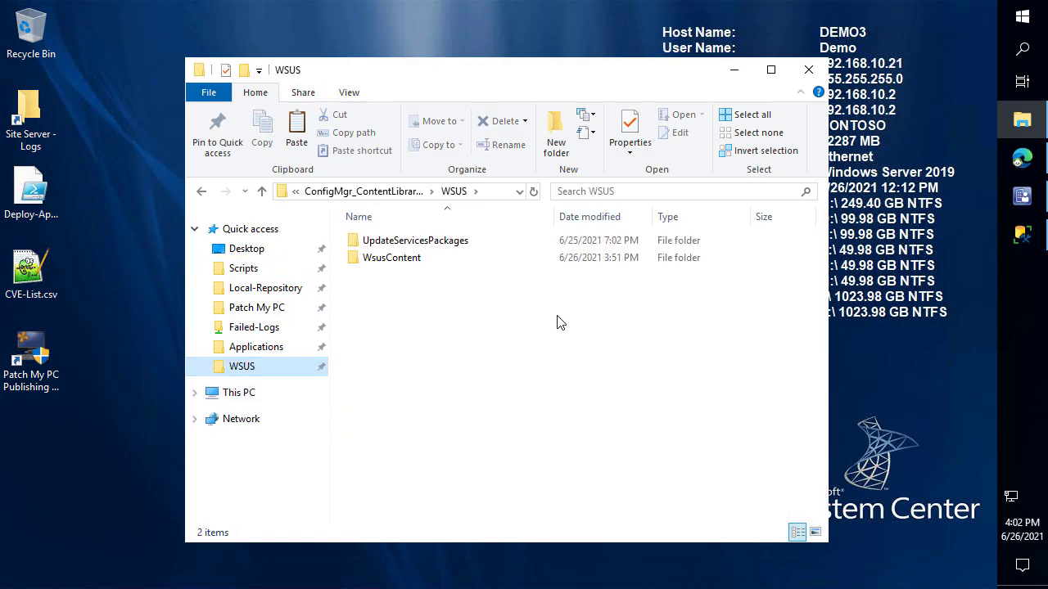
left_click(495, 193)
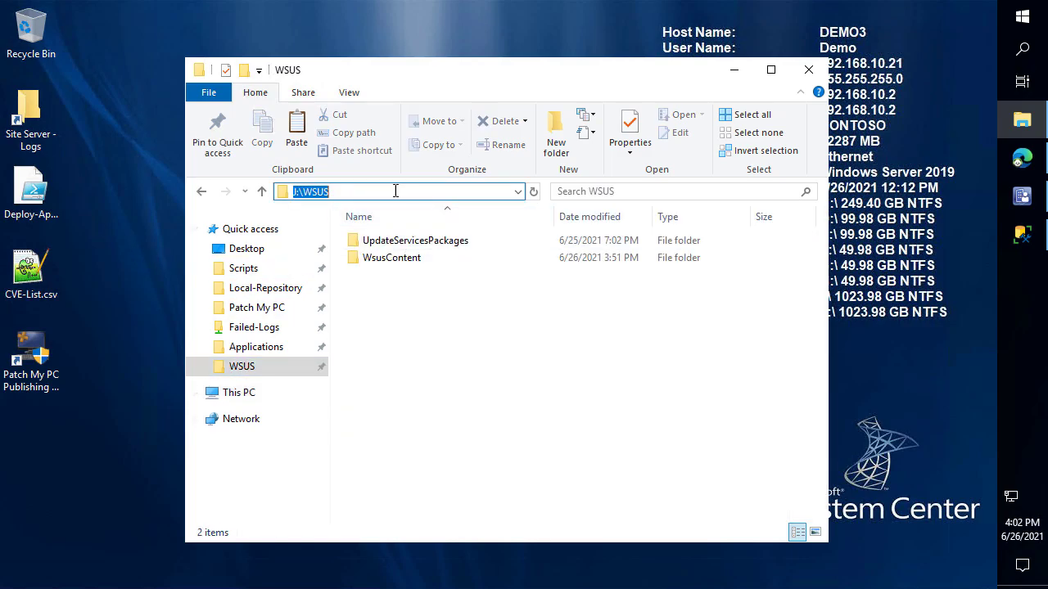
left_click_drag(495, 381, 385, 224)
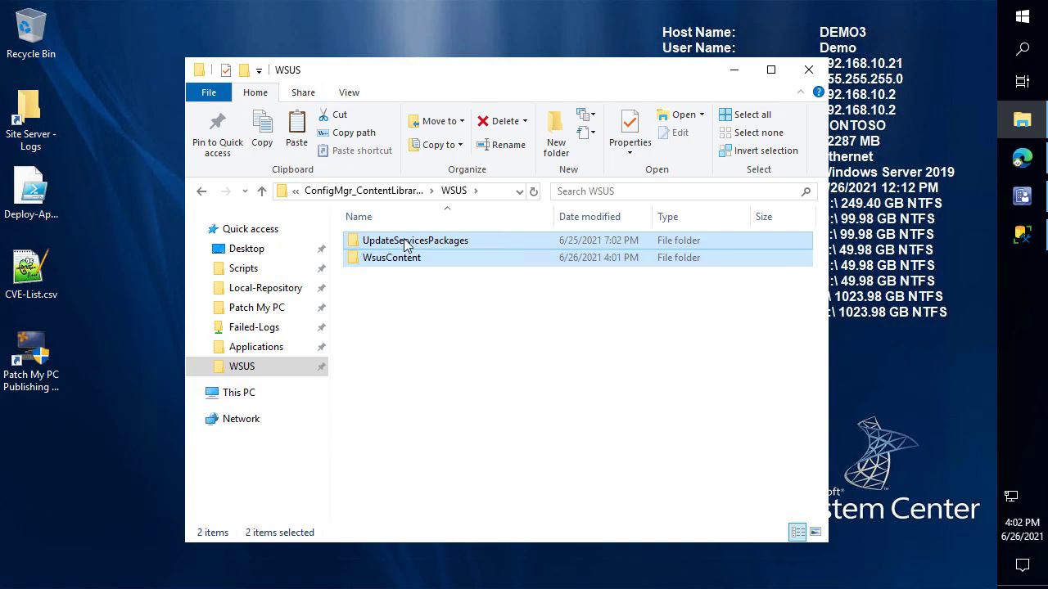
double_click(405, 243)
key("alt+Left")
double_click(377, 259)
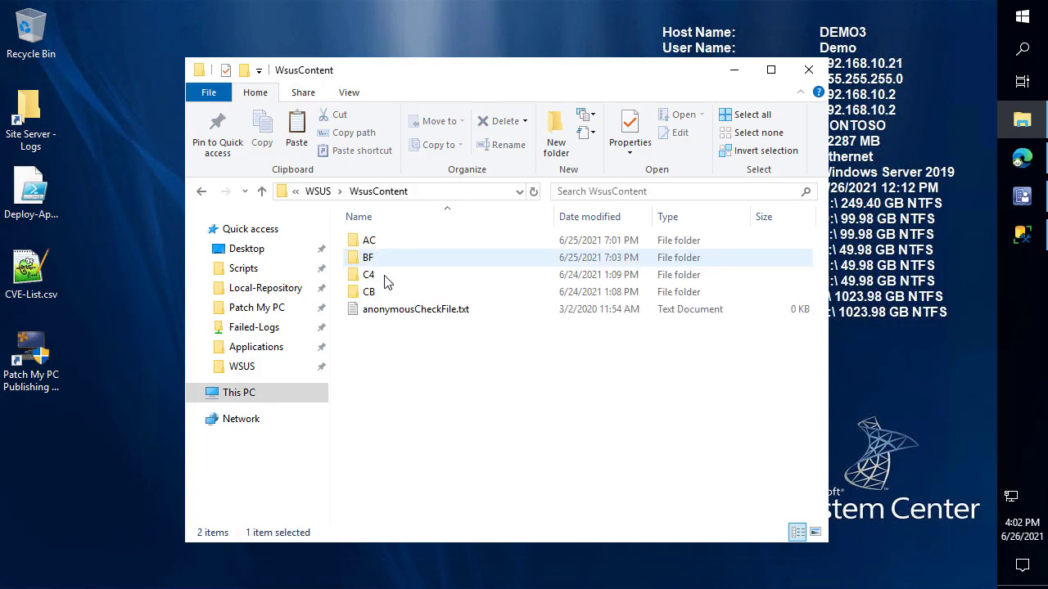
key("alt+Left")
left_click_drag(514, 370, 343, 222)
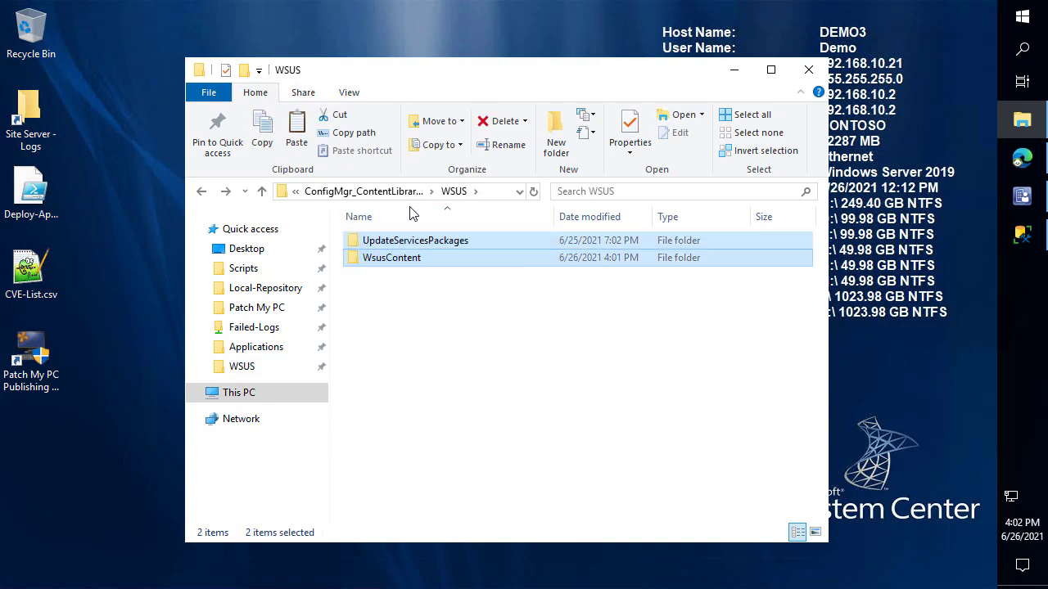
Open \\sitesystem\c$\WSUS and paste the two folders into it
left_click(1022, 19)
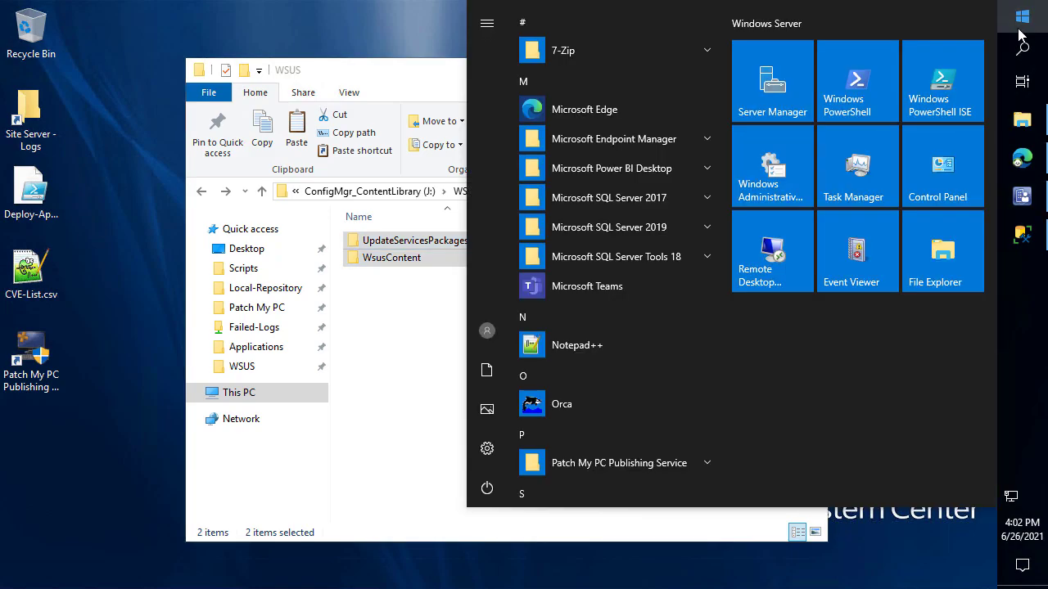
type("\\\\sitesyste")
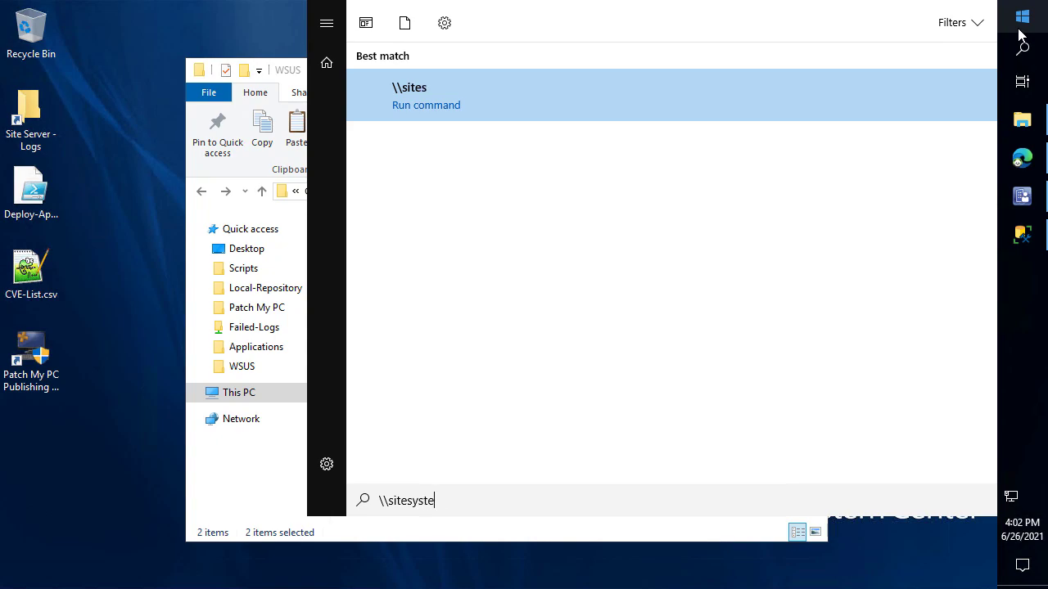
type("m\\c$")
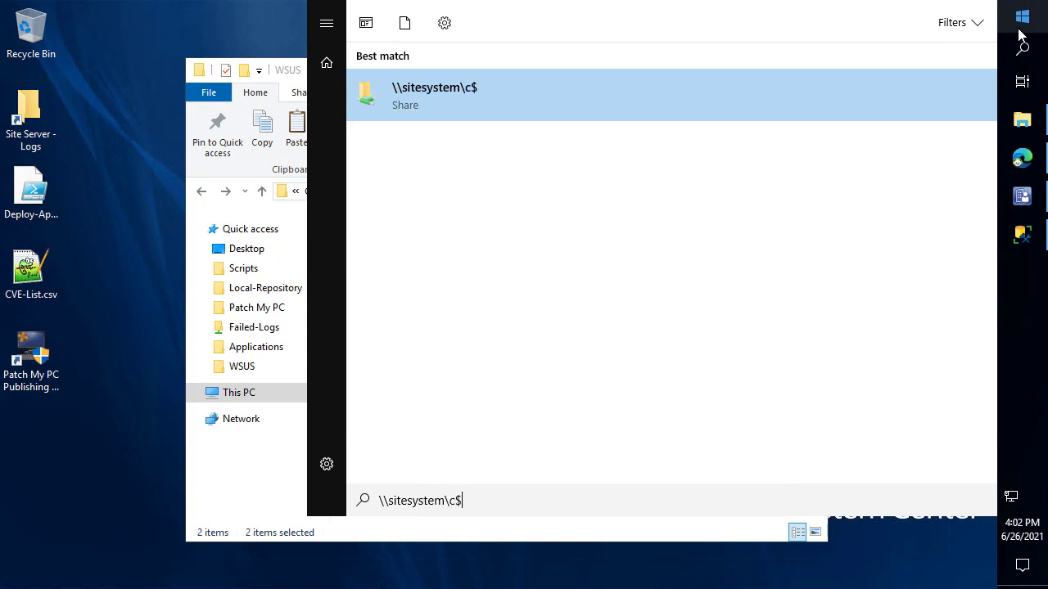
key("Return")
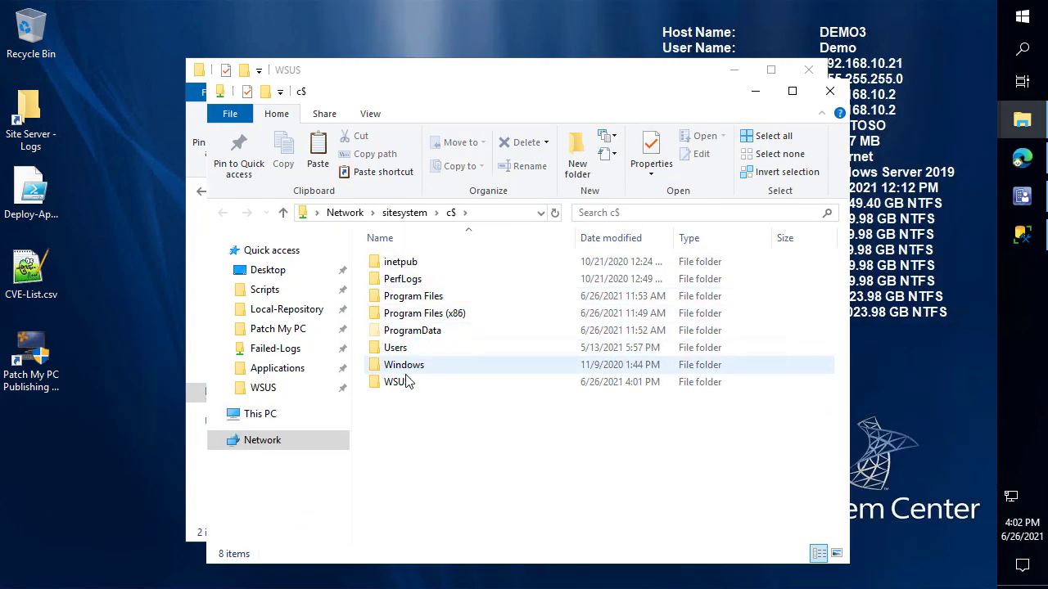
double_click(399, 383)
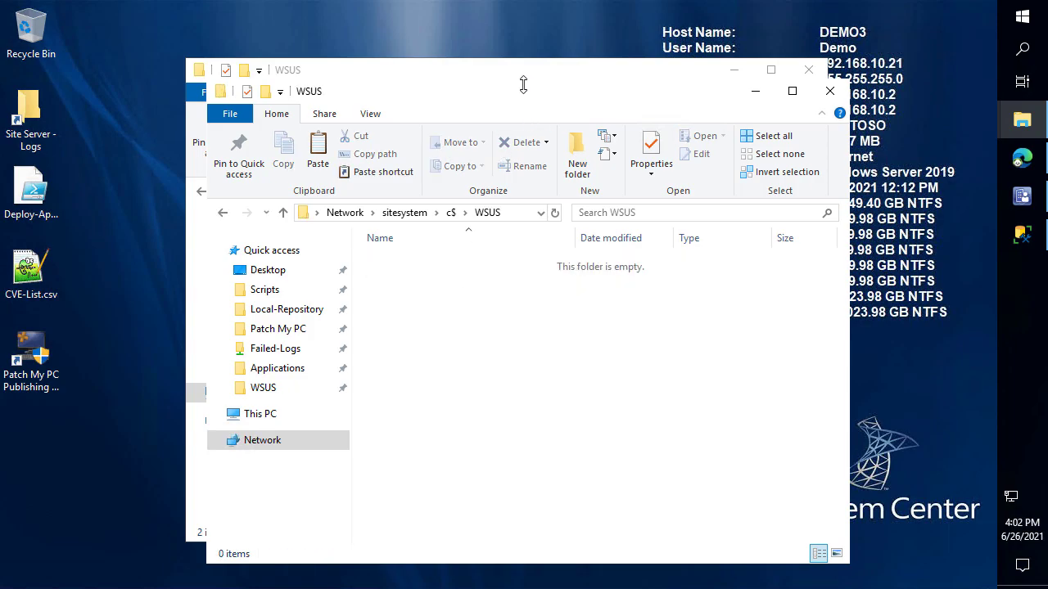
left_click_drag(523, 85, 523, 33)
left_click_drag(420, 42, 732, 28)
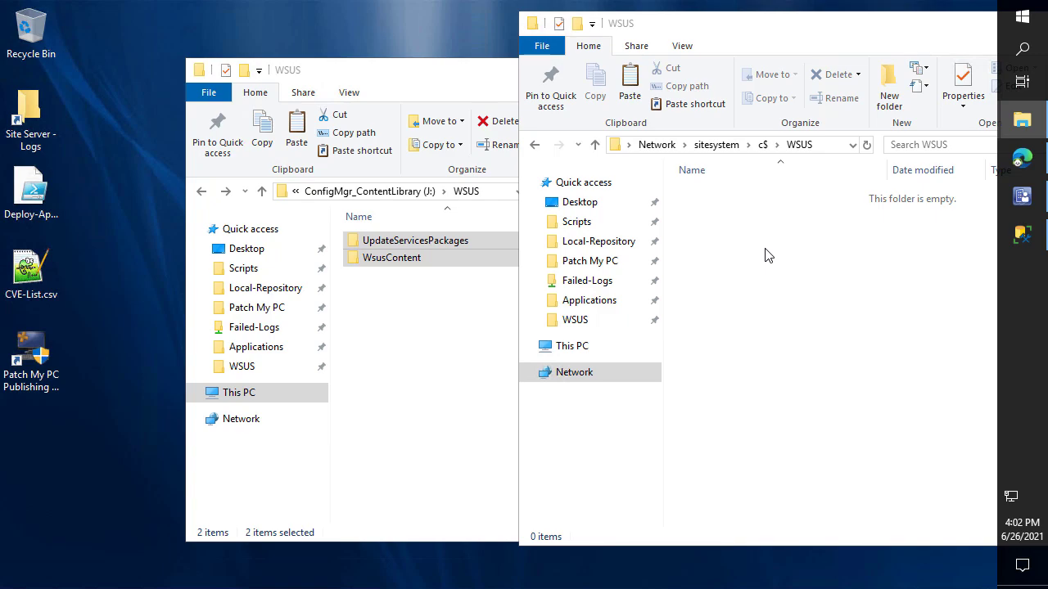
key("ctrl+v")
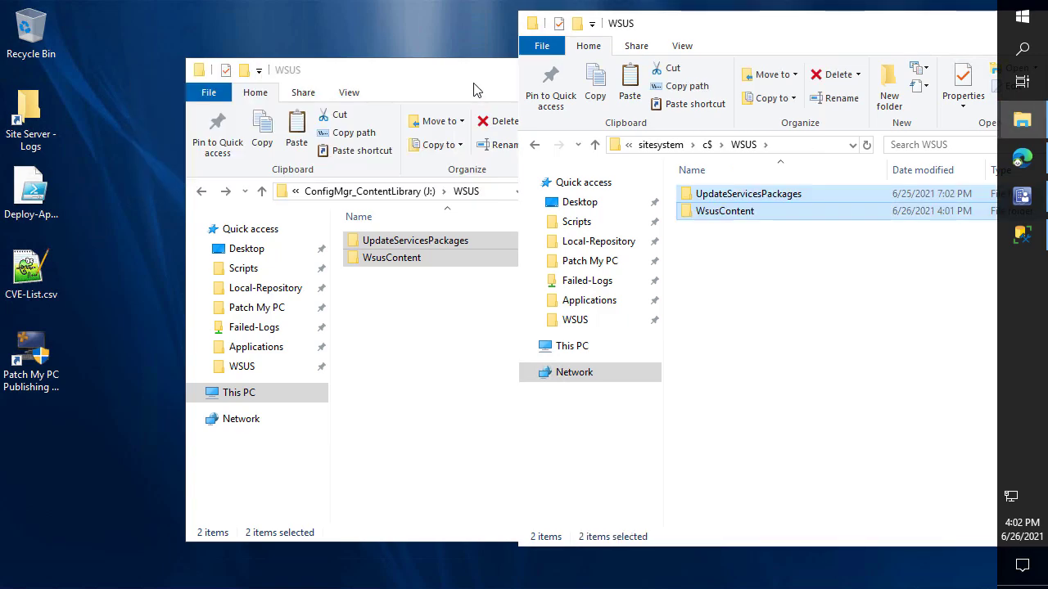
Snap the local and sitesystem WSUS folder windows side by side
key("super+Left")
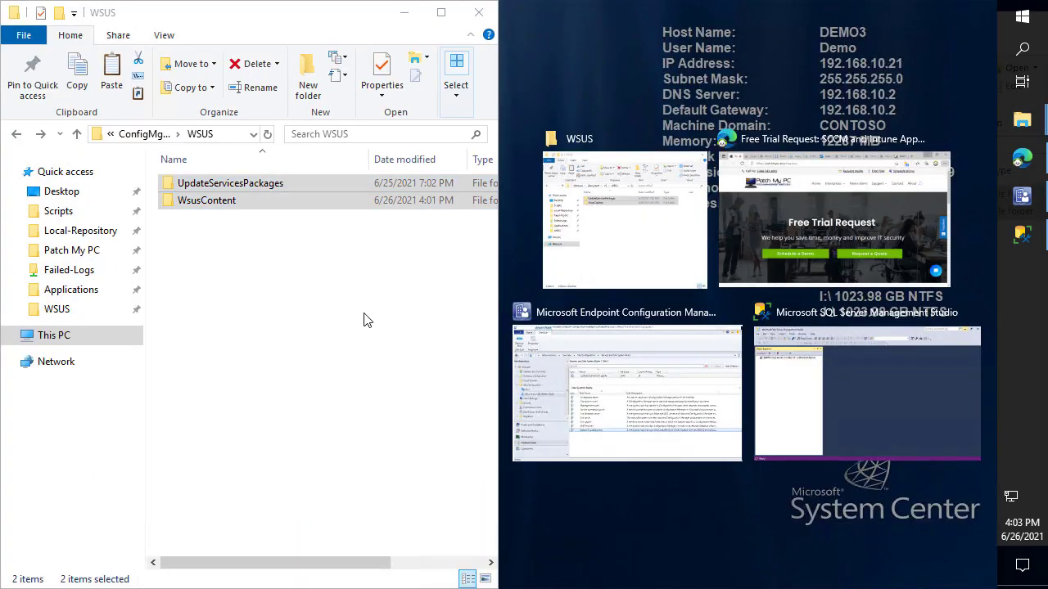
left_click(692, 66)
left_click(725, 31)
key("super+Right")
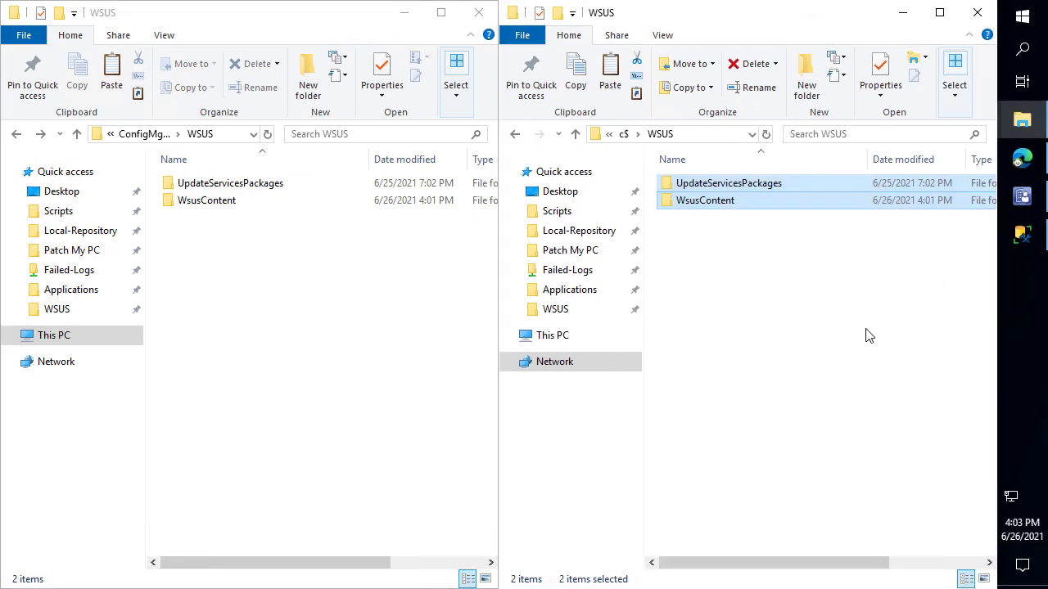
left_click(865, 335)
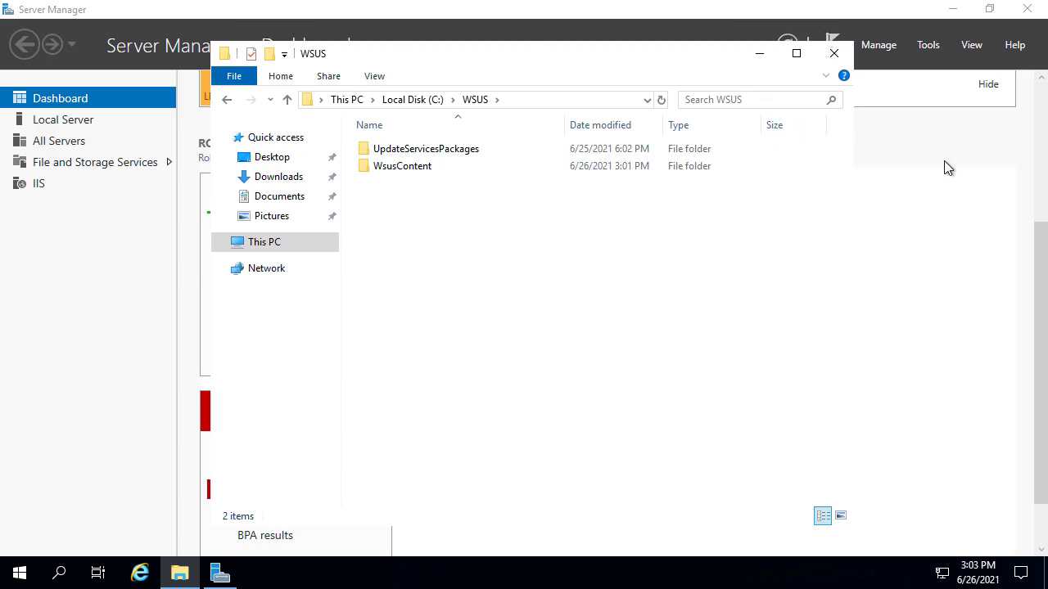
Start a role-based Add Roles and Features installation targeting SITESYSTEM
left_click(759, 53)
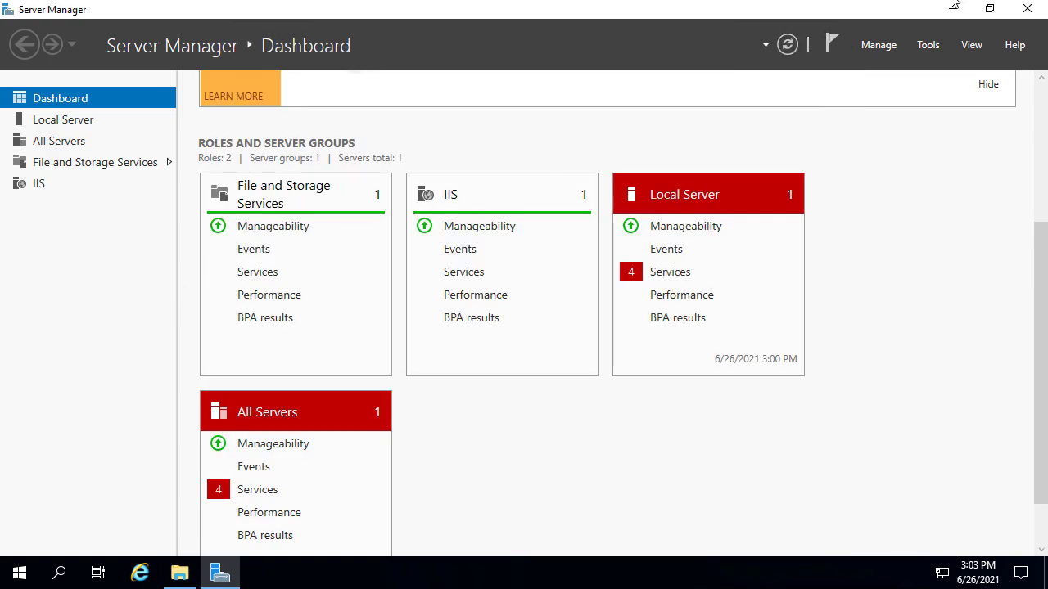
left_click(879, 45)
left_click(791, 69)
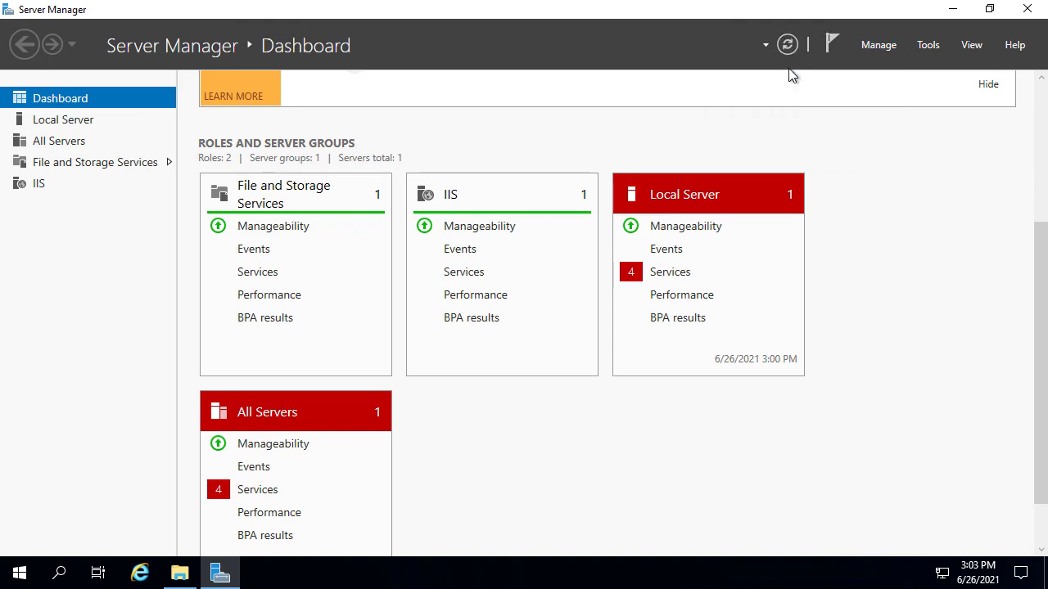
left_click(460, 463)
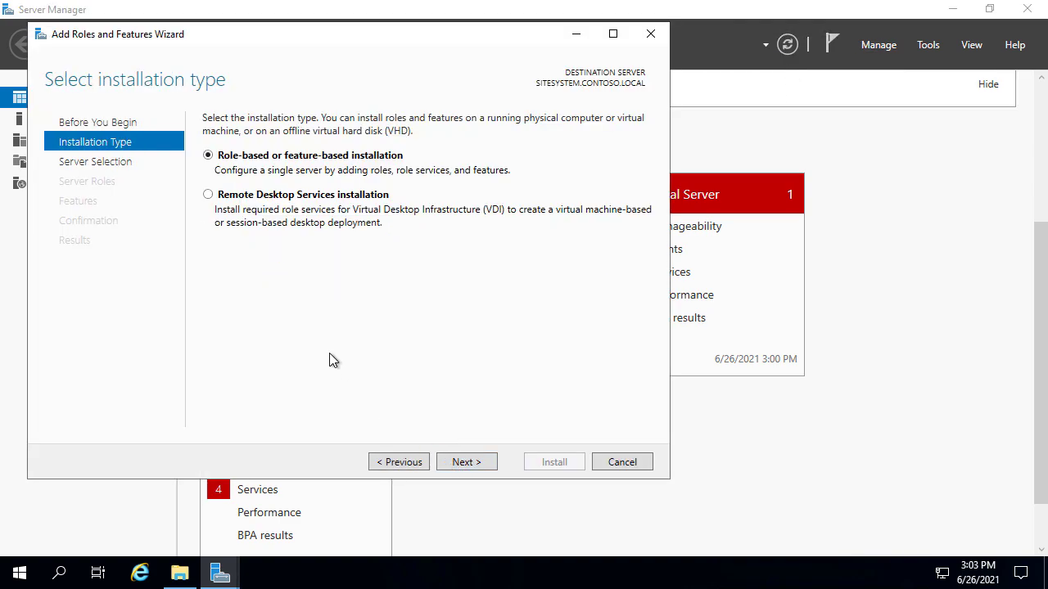
left_click(457, 463)
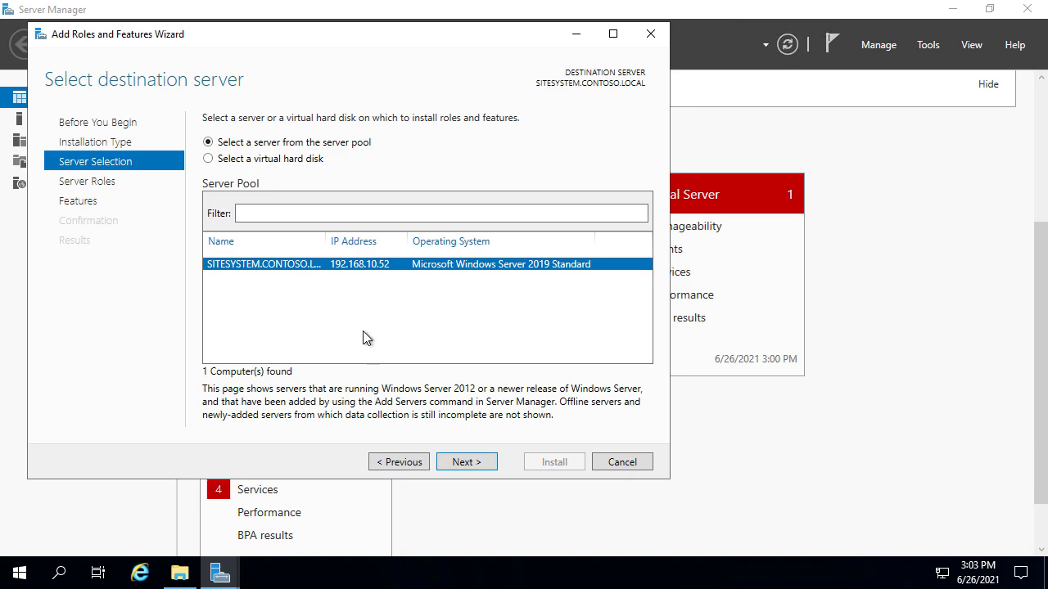
left_click(471, 466)
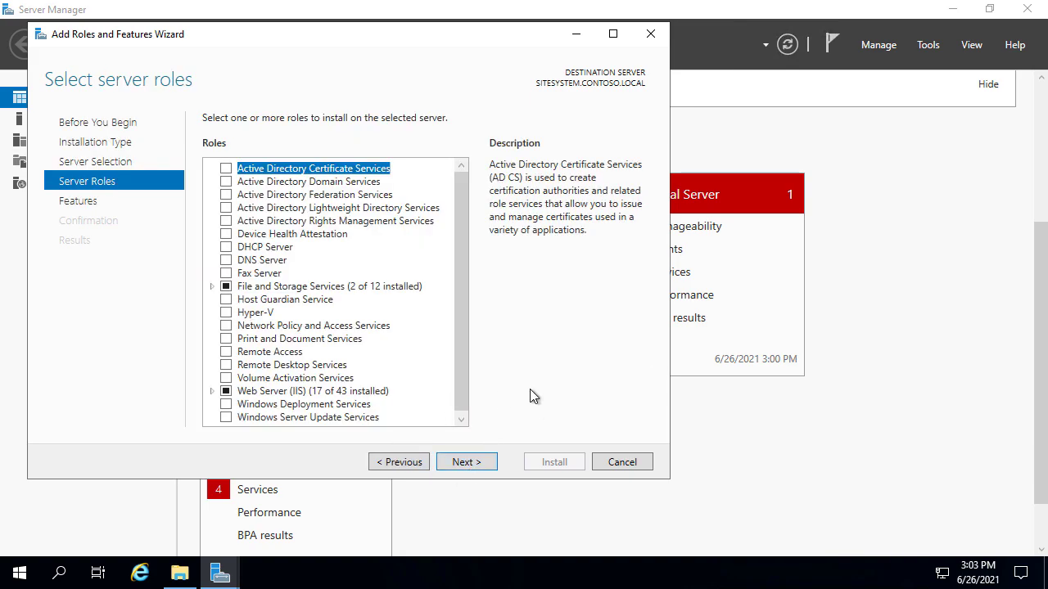
Add the WSUS role with SQL Server Connectivity instead of WID Connectivity
left_click(227, 420)
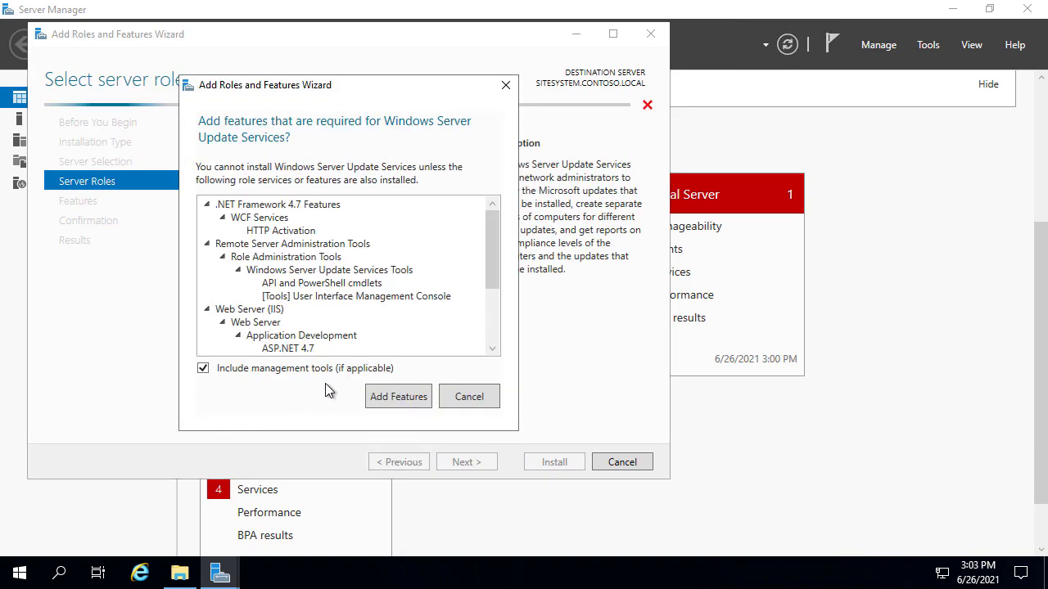
left_click(388, 399)
left_click(466, 465)
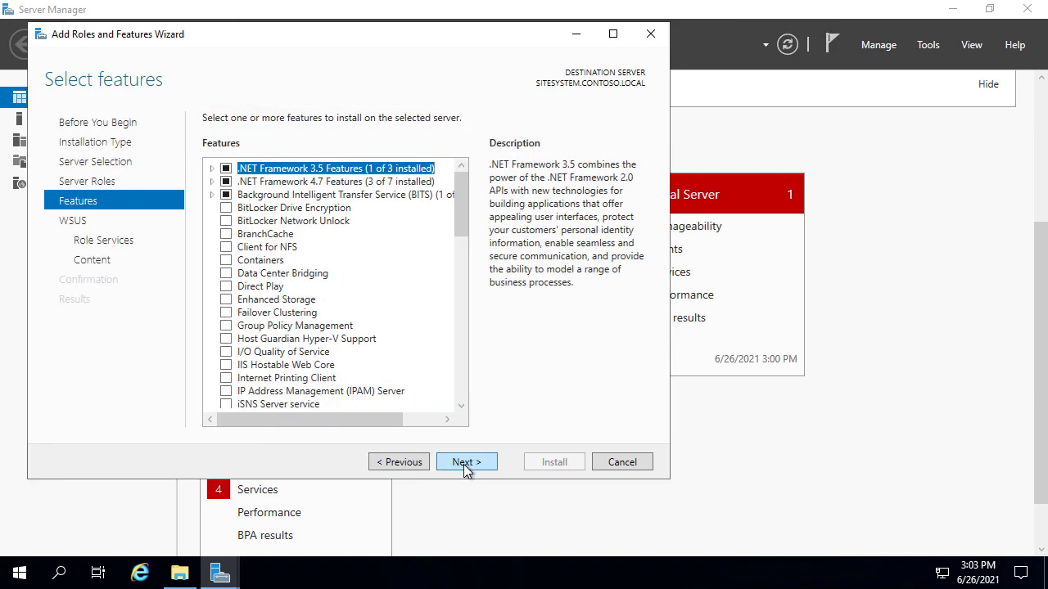
left_click(466, 464)
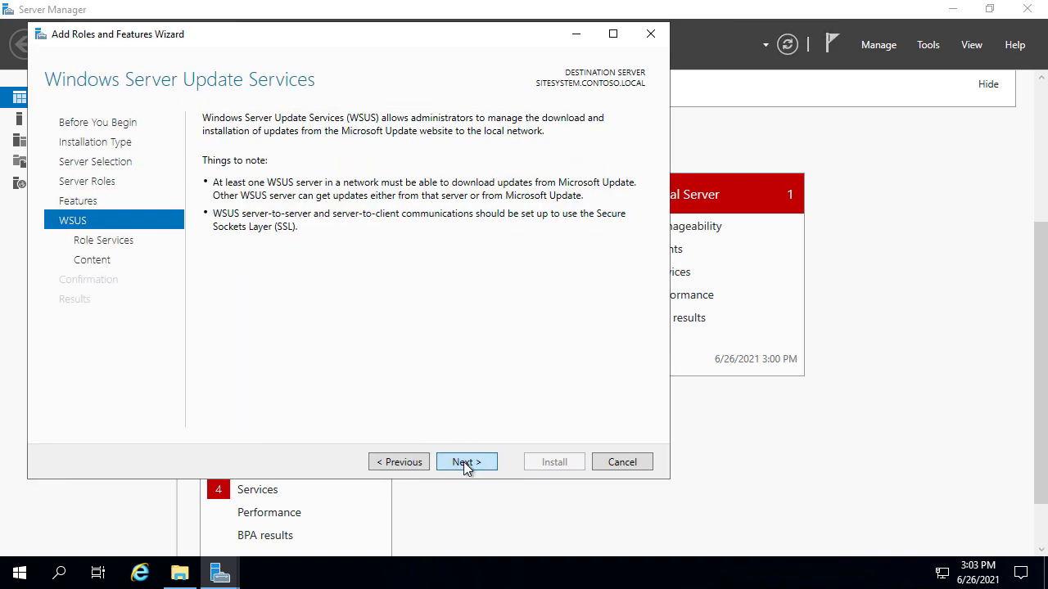
left_click(464, 462)
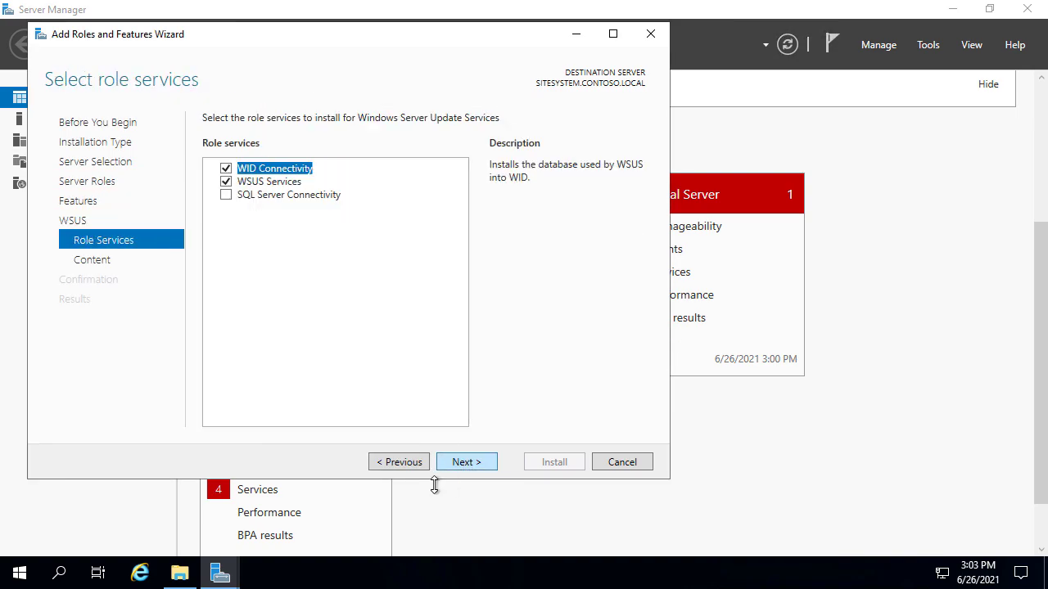
left_click(225, 170)
left_click(225, 195)
Copy the C:\WSUS path from the folder window and return to the wizard
left_click(179, 574)
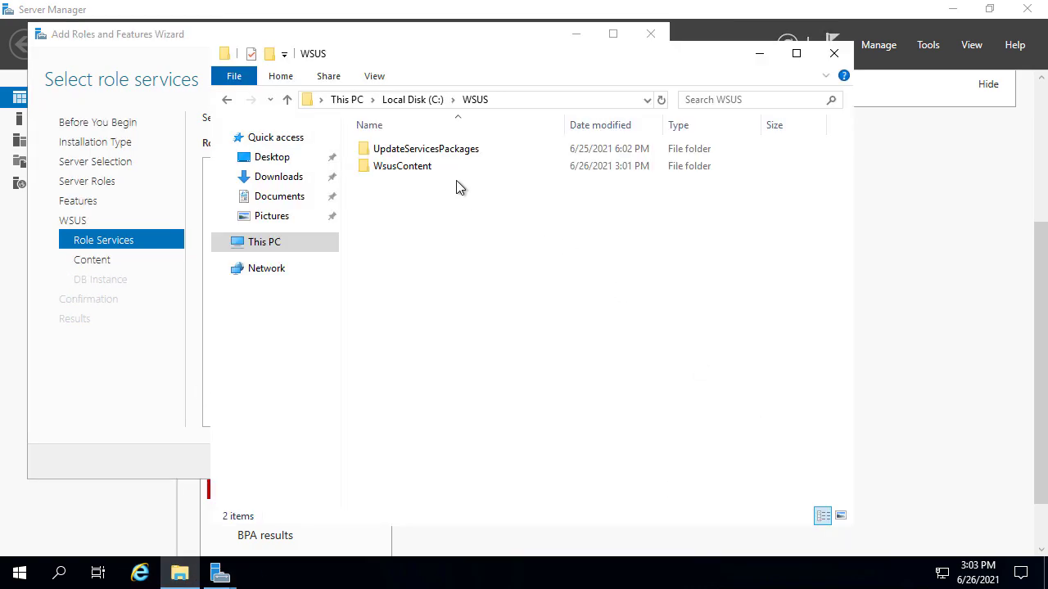
left_click(526, 100)
key("ctrl+c")
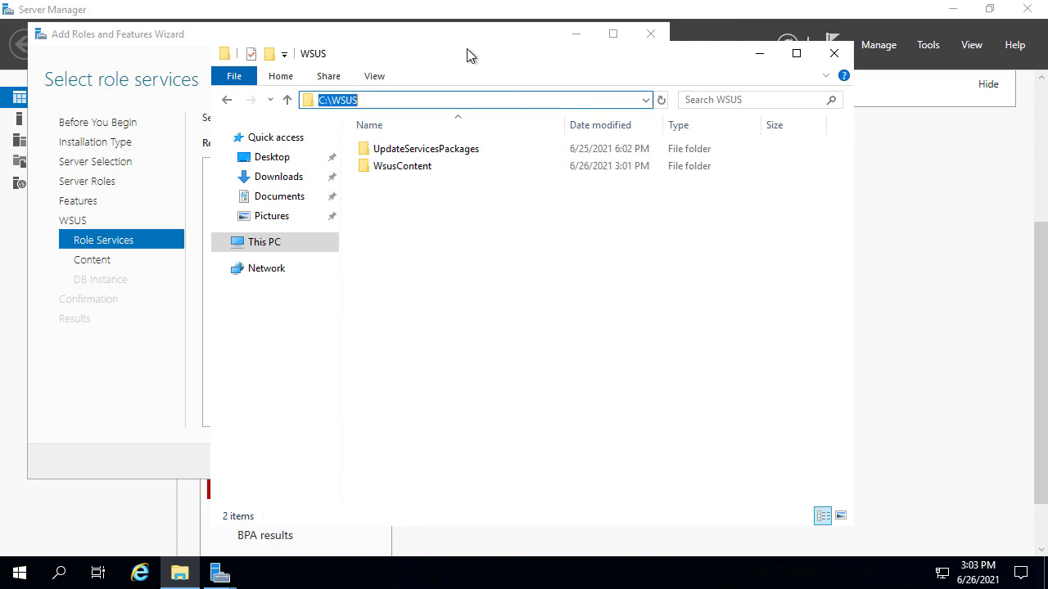
left_click_drag(456, 53, 798, 185)
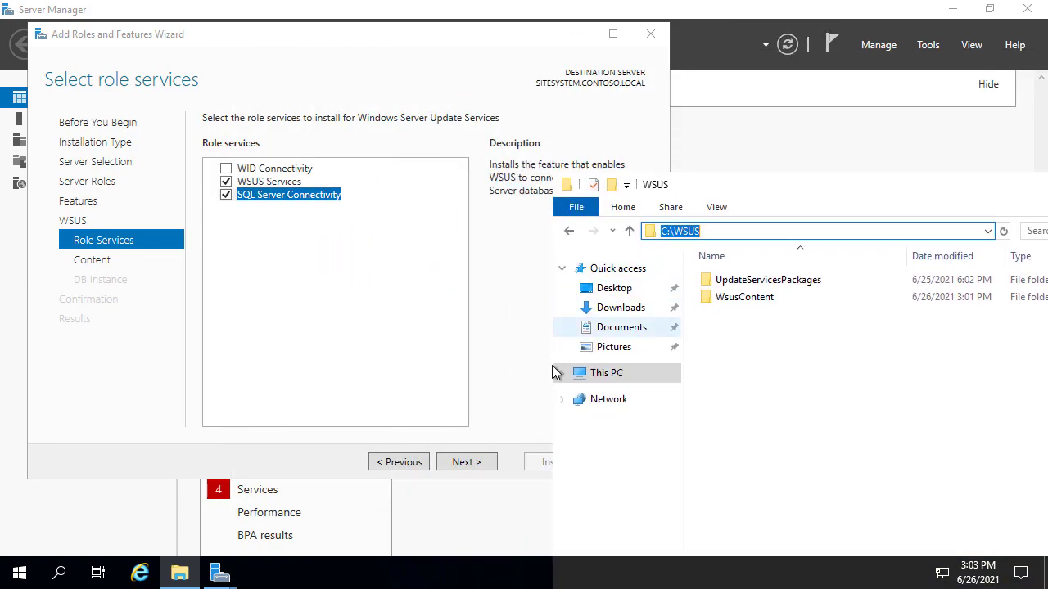
left_click(481, 341)
Store WSUS updates locally in C:\WSUS
left_click(461, 462)
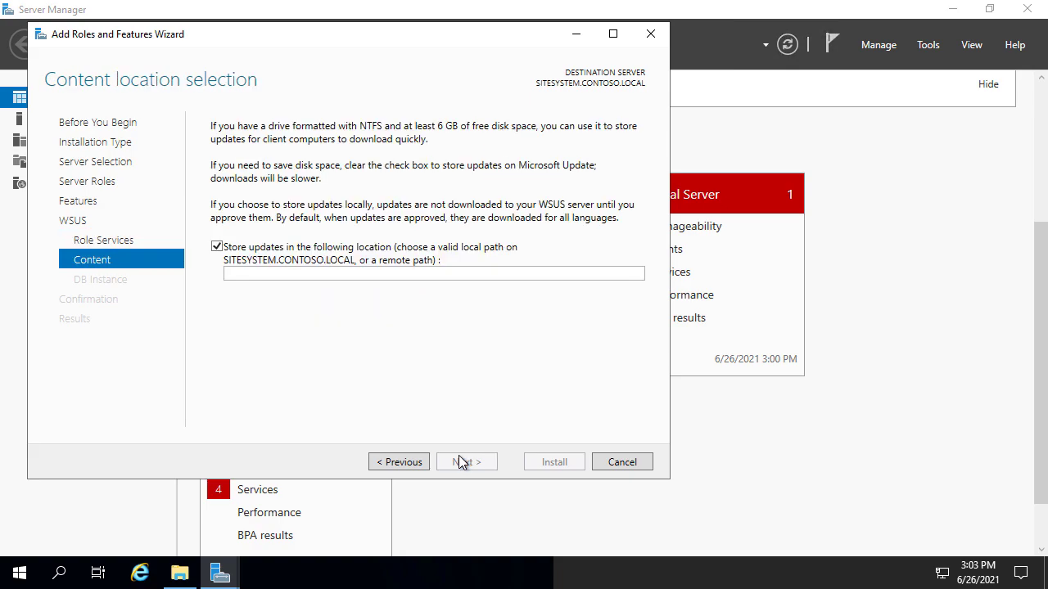
left_click(216, 247)
left_click(233, 275)
key("ctrl+v")
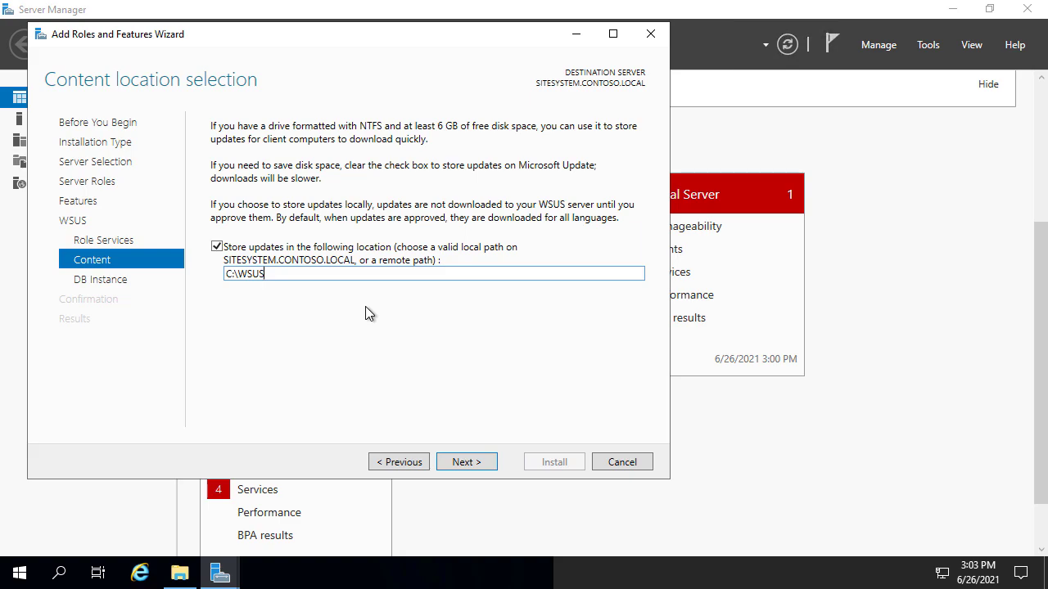
Change the database server from DEMO4 to DEMO3.CONTOSO.LOCAL and check the connection
left_click(463, 462)
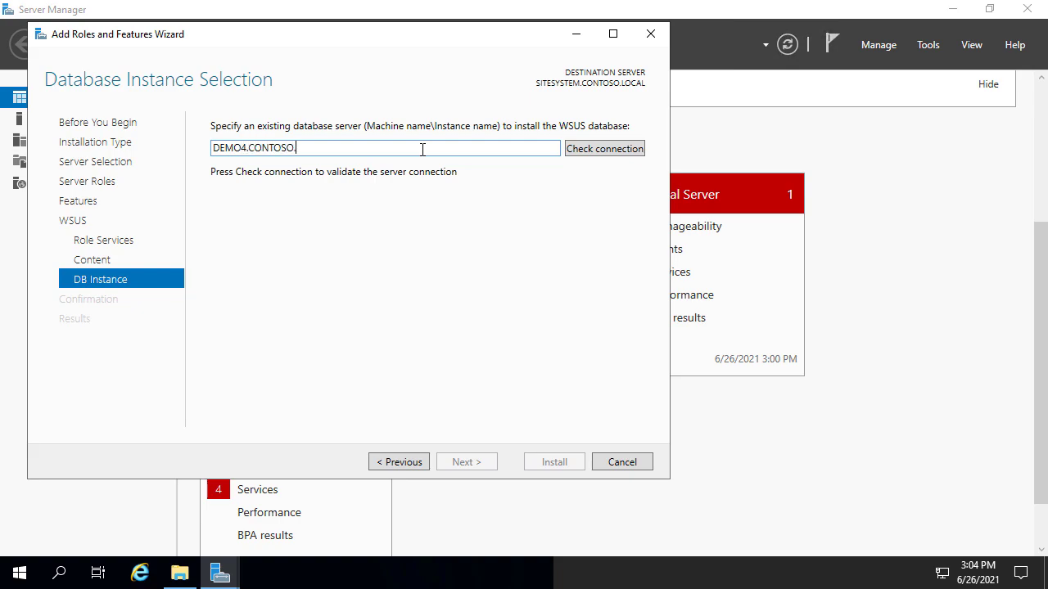
left_click(599, 150)
left_click_drag(414, 146, 212, 145)
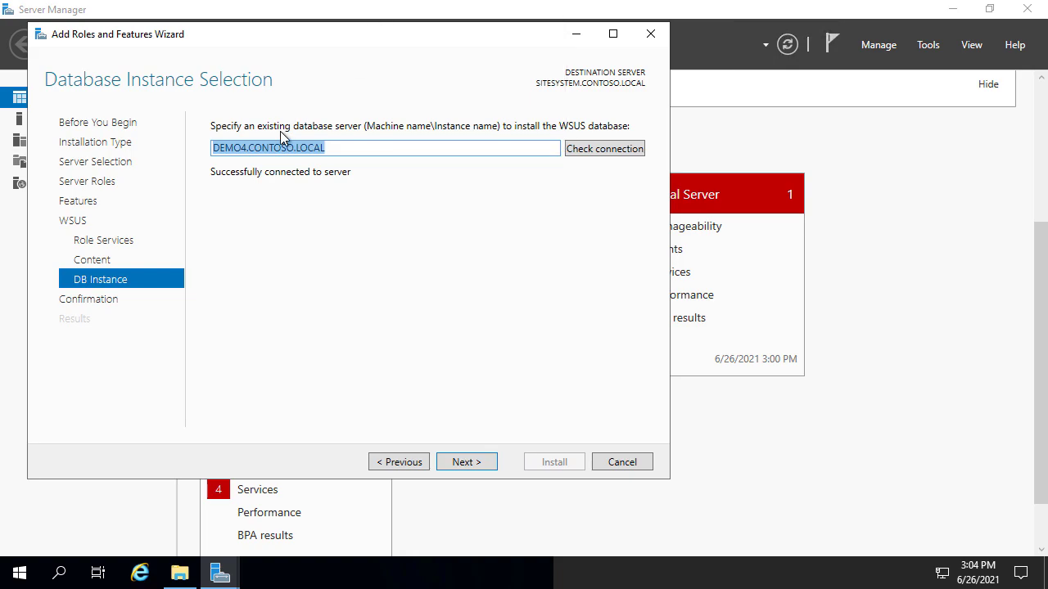
left_click(244, 147)
key("BackSpace")
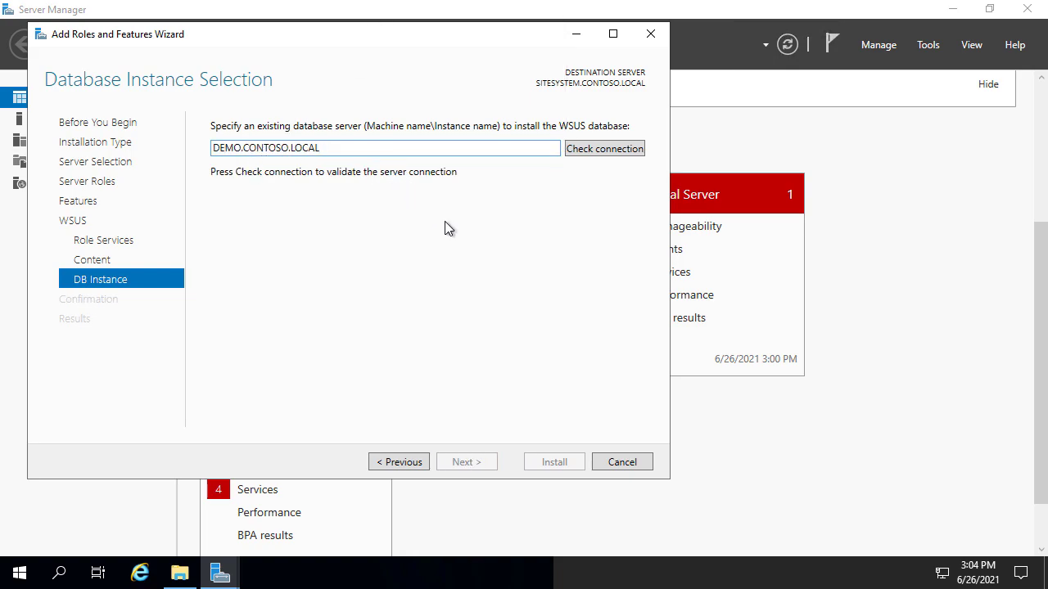
type("3")
left_click(631, 148)
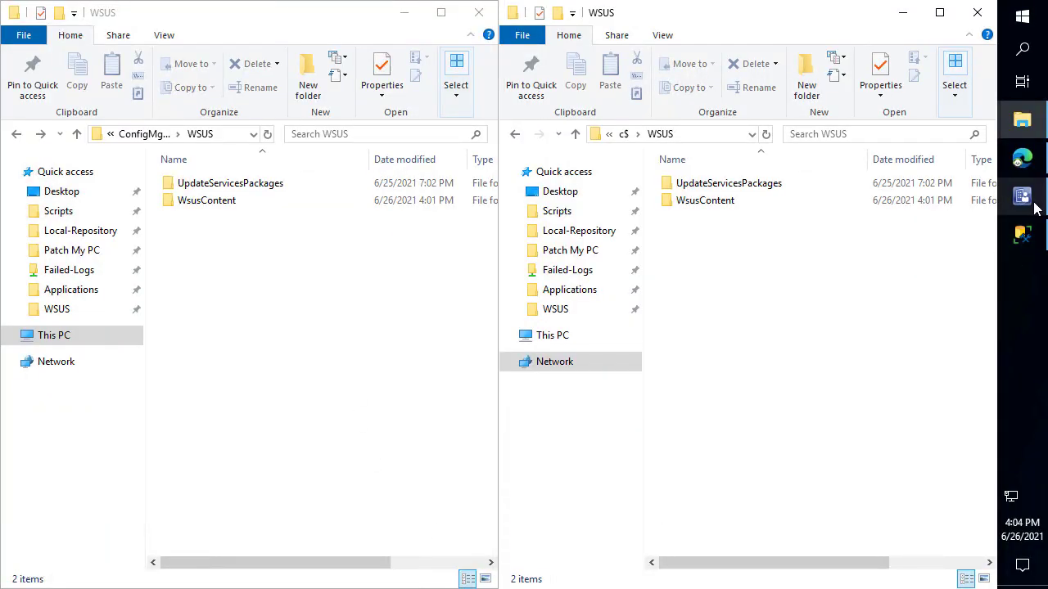
Review DEMO3.CONTOSO.LOCAL's roles, including the Software update point, then return to SITESYSTEM
left_click(1023, 196)
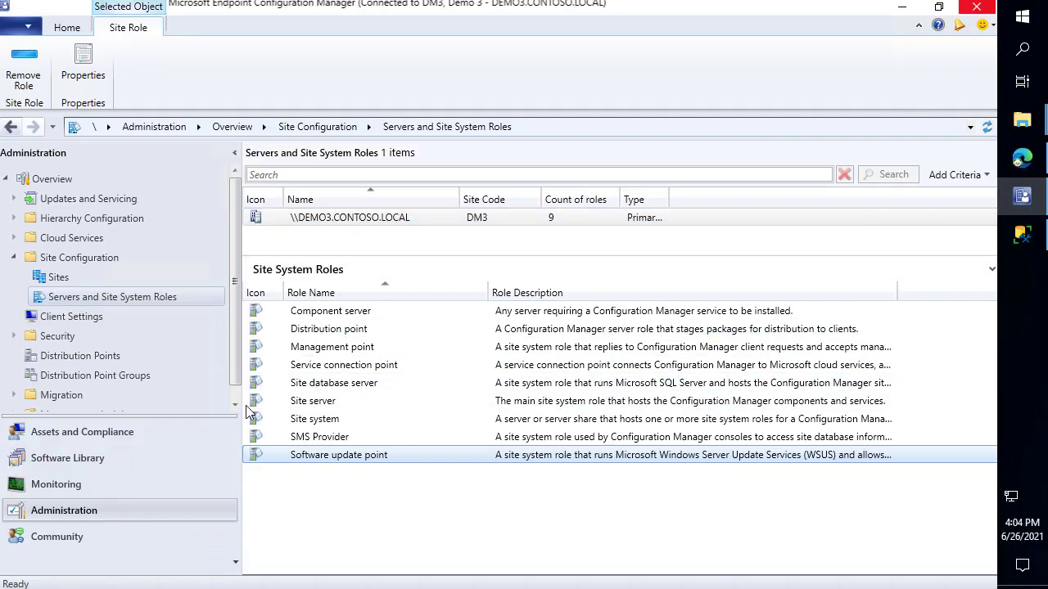
left_click(366, 224)
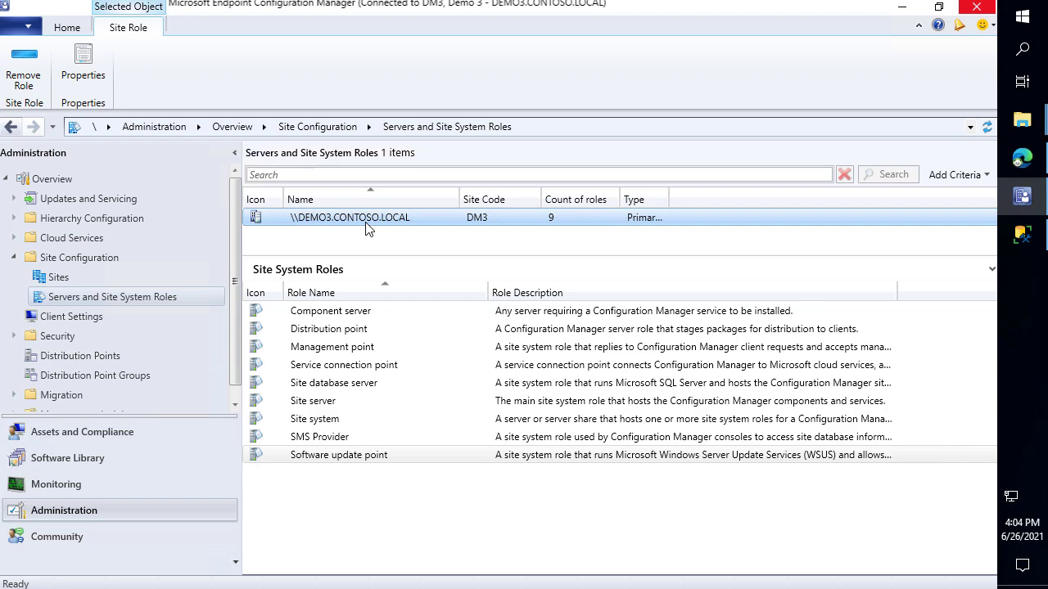
left_click(342, 457)
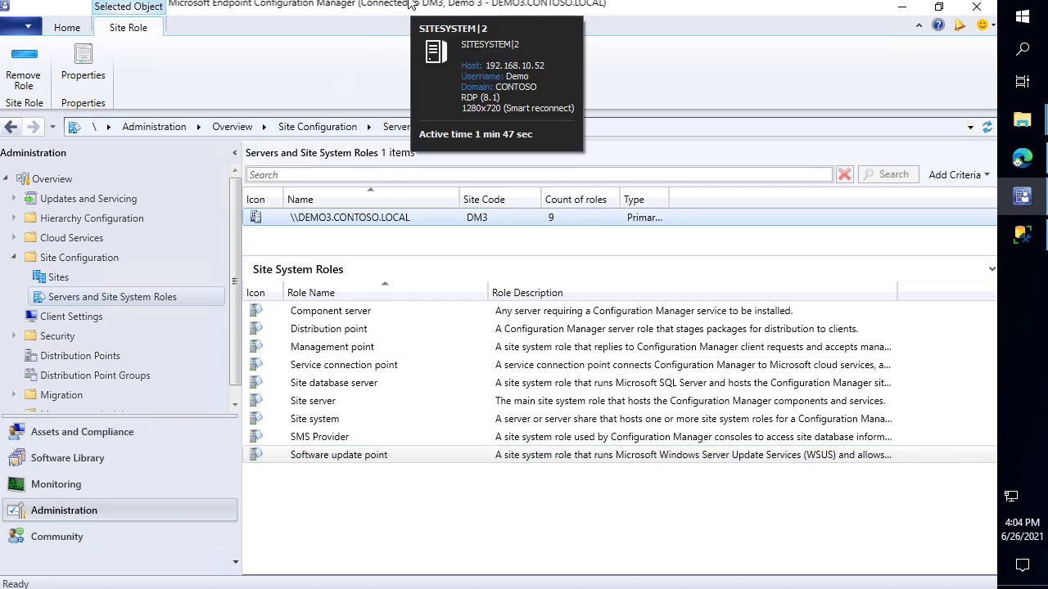
left_click(1029, 27)
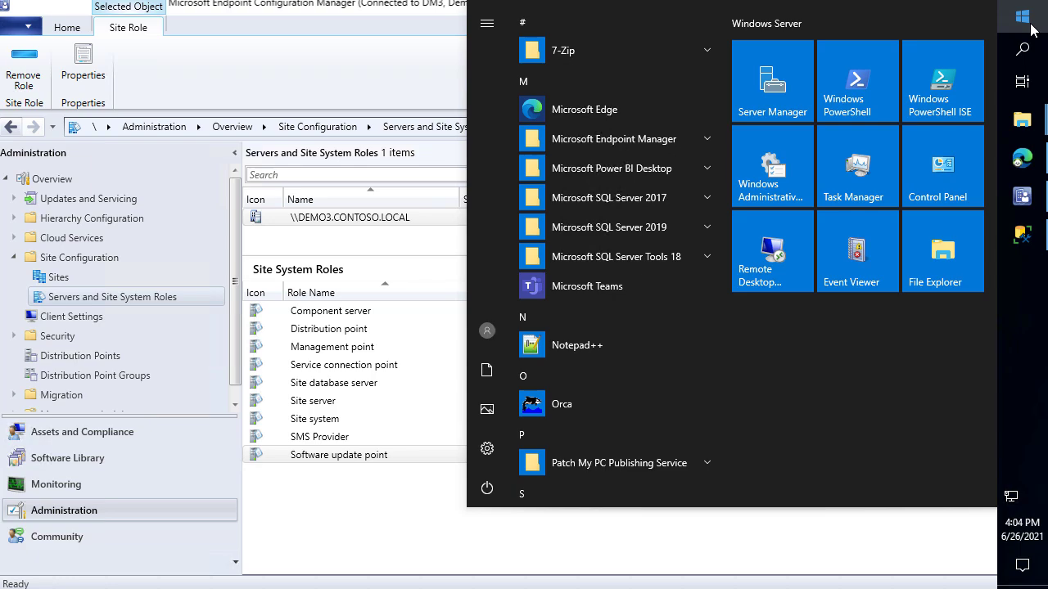
left_click(369, 219)
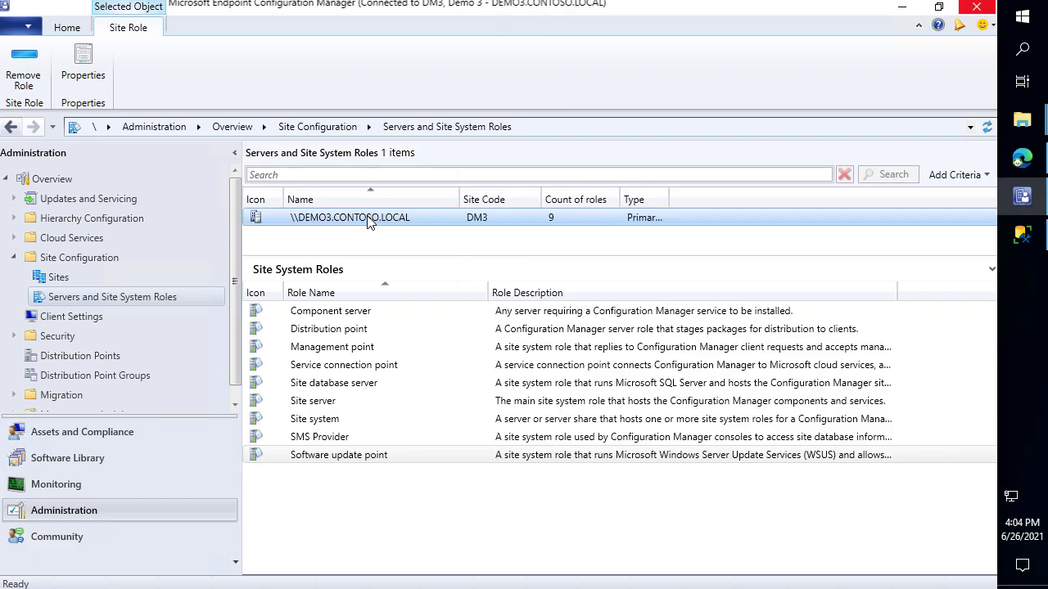
mouse_move(379, 1)
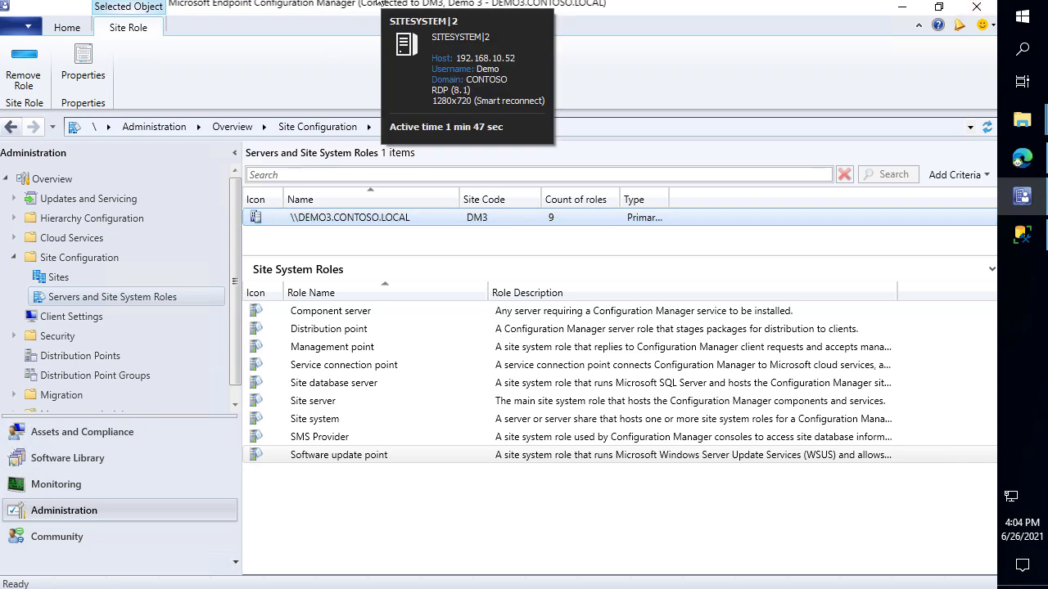
left_click(385, 6)
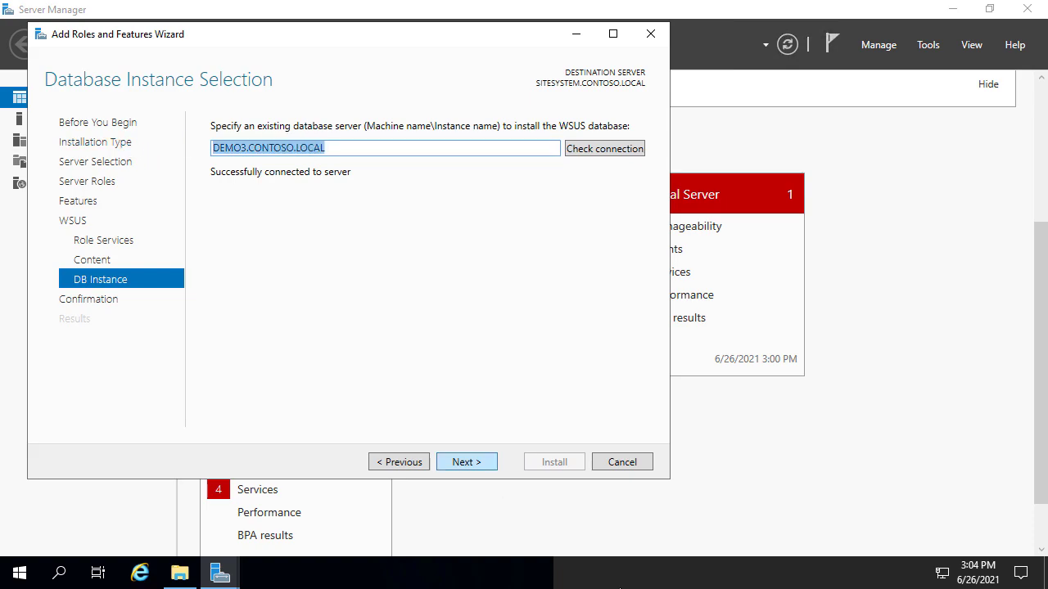
Confirm the selections and install the WSUS role on SITESYSTEM
left_click(484, 463)
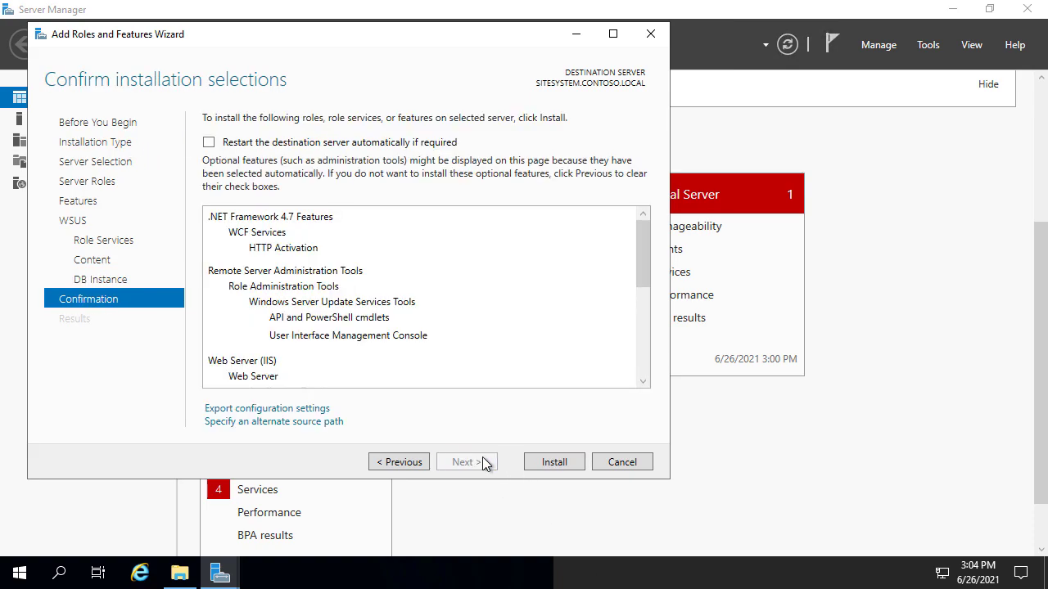
left_click(550, 464)
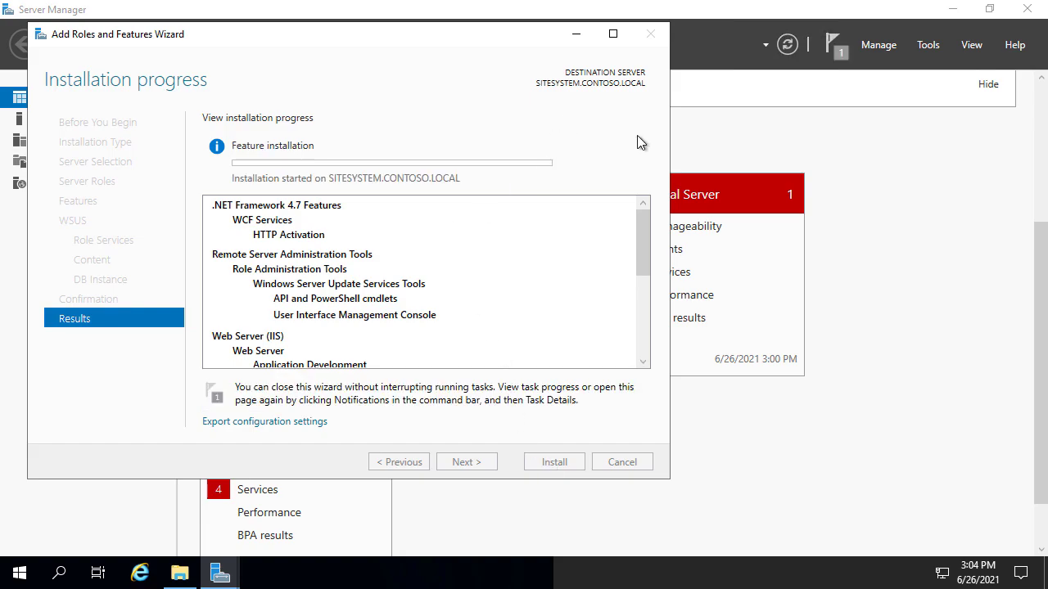
left_click_drag(540, 41, 848, 38)
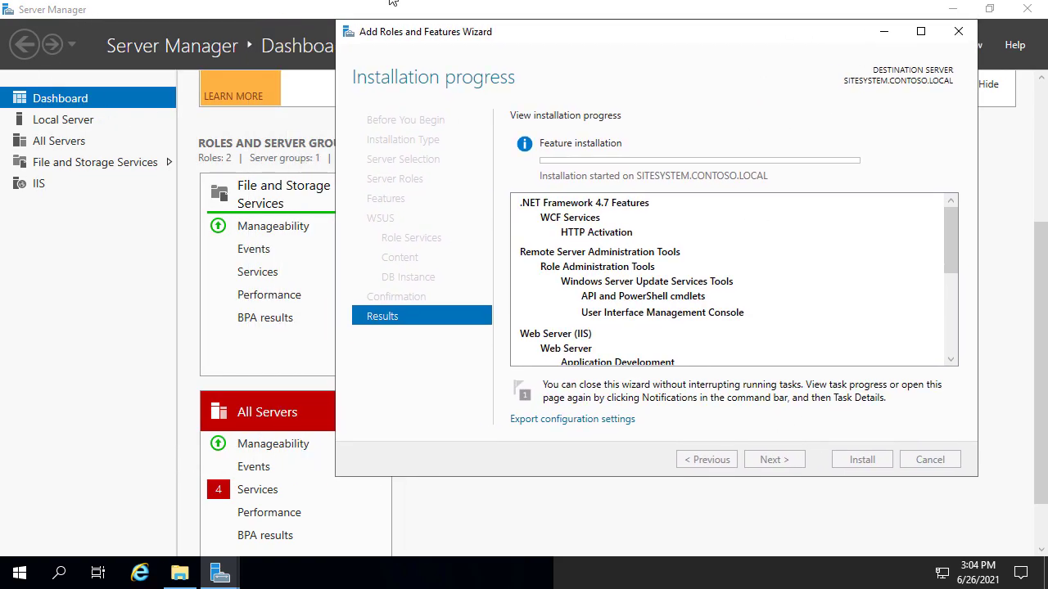
Open the %temp% folder in Explorer and snap it to the left half
left_click(180, 575)
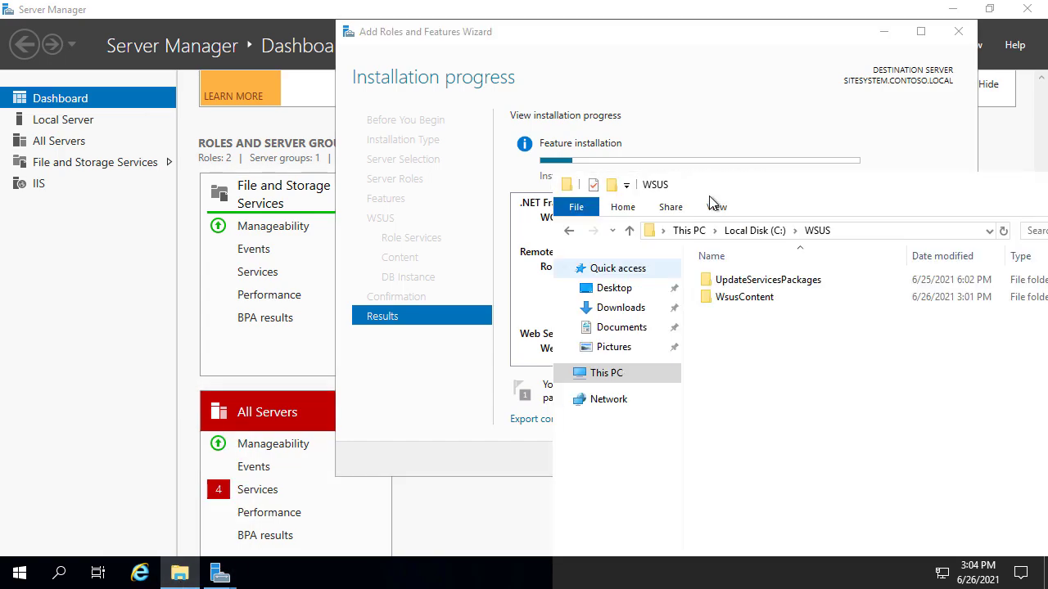
left_click(871, 231)
type("%")
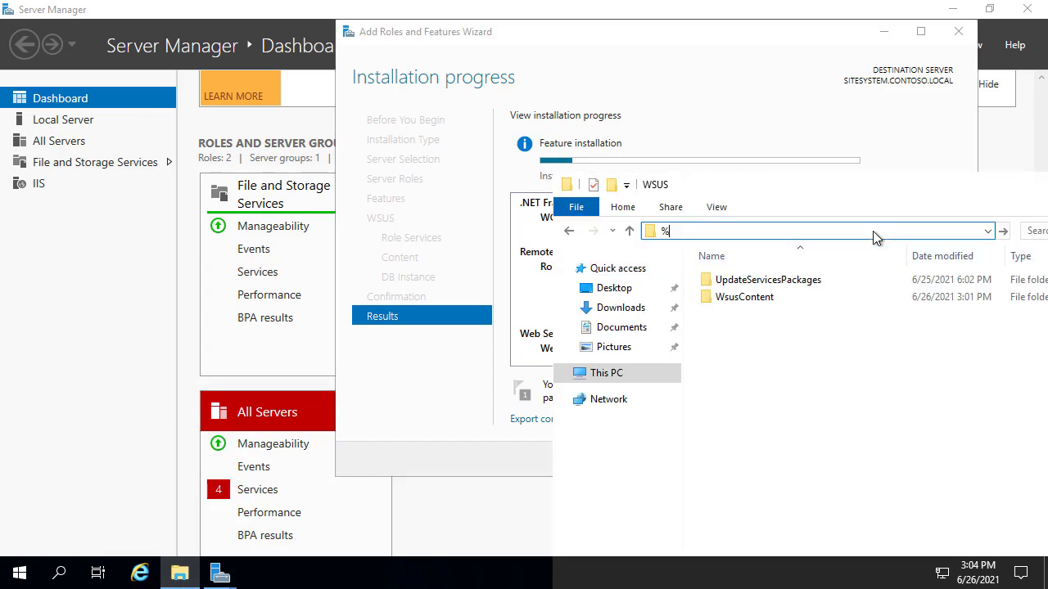
type("temp%")
key("Return")
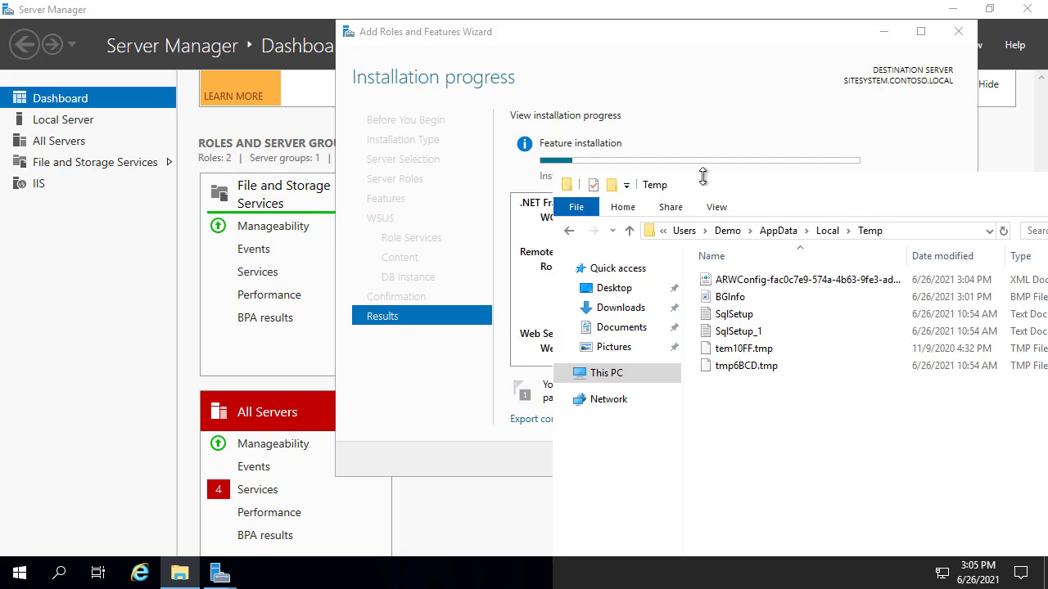
left_click_drag(702, 187, 1, 189)
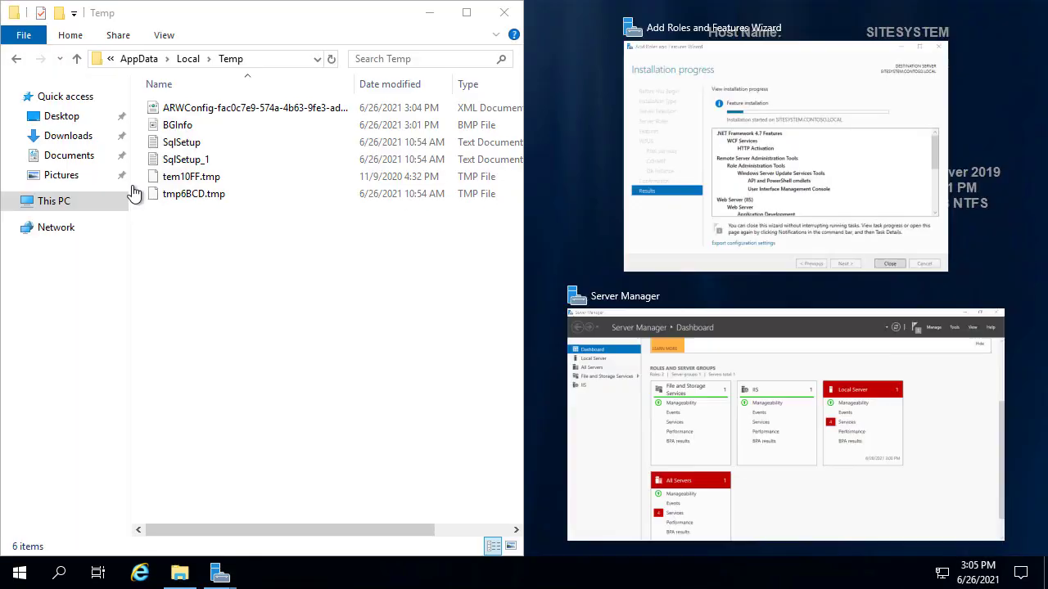
left_click(324, 324)
left_click(726, 51)
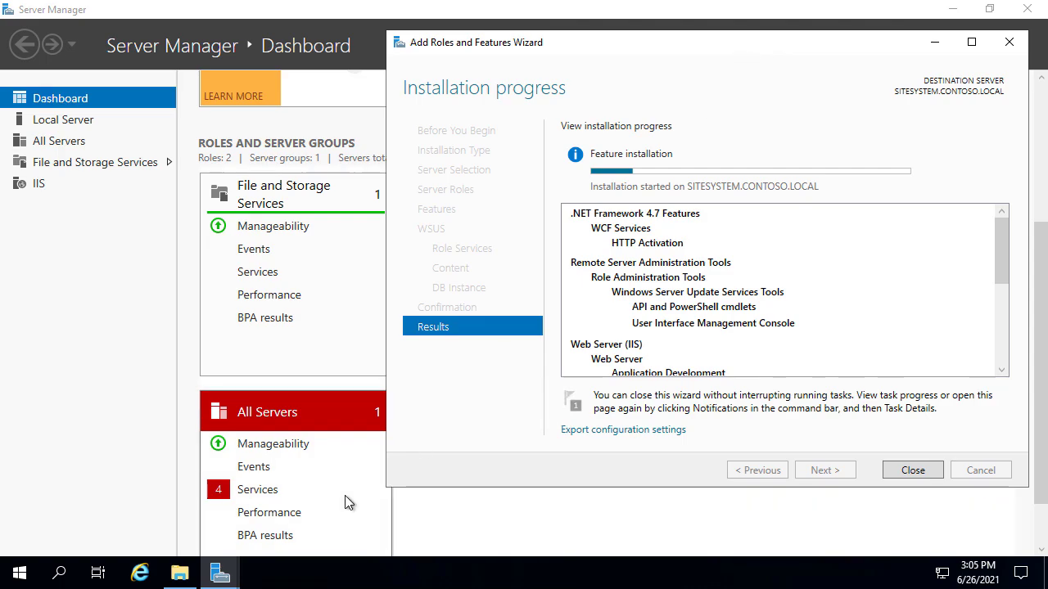
left_click(180, 575)
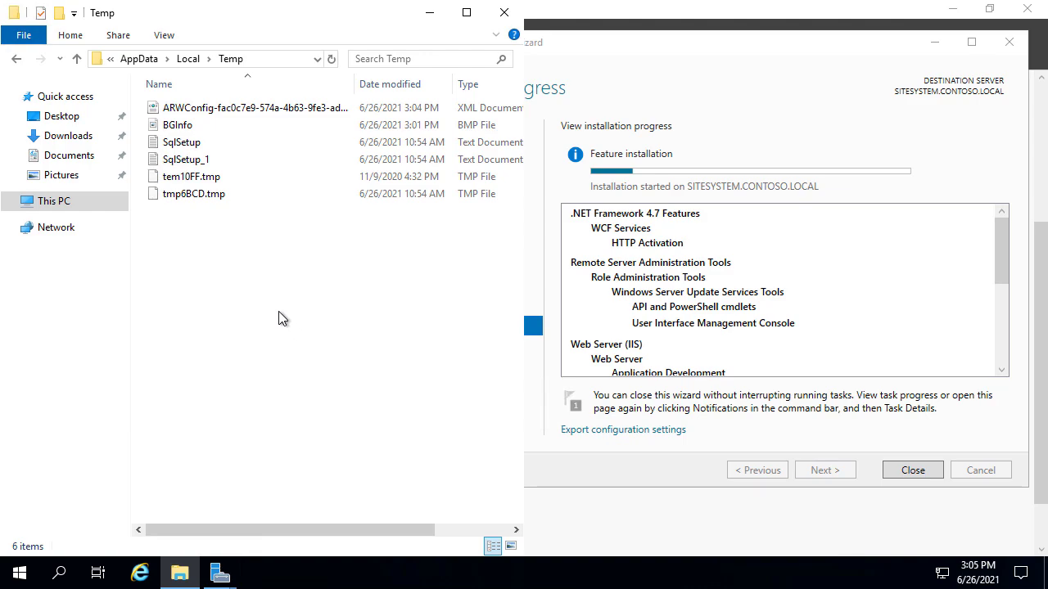
Run cmtrace, make it the default log viewer, then close it
key("super+r")
type("cmt")
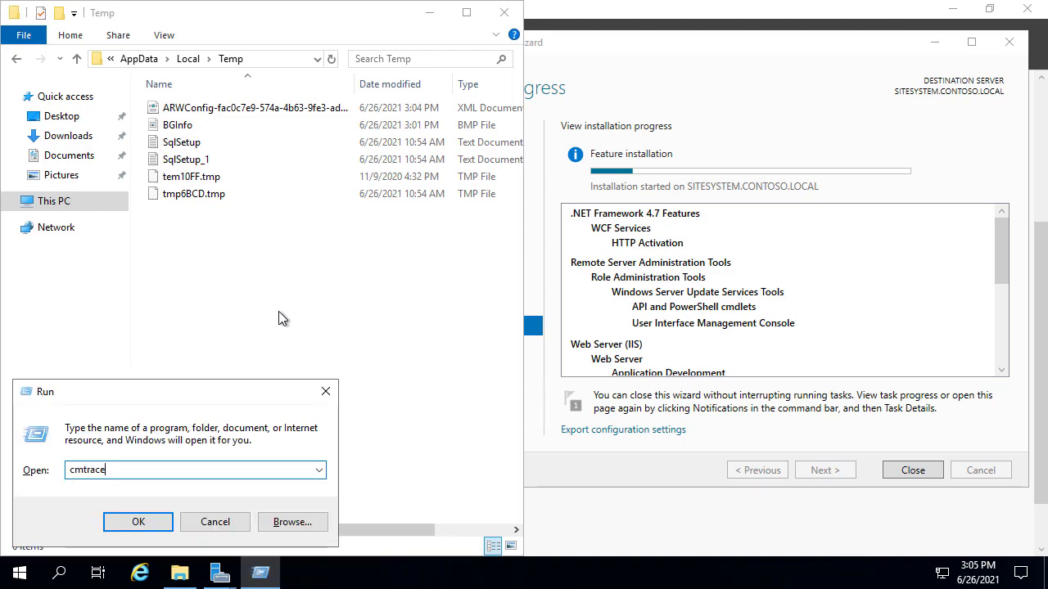
key("Return")
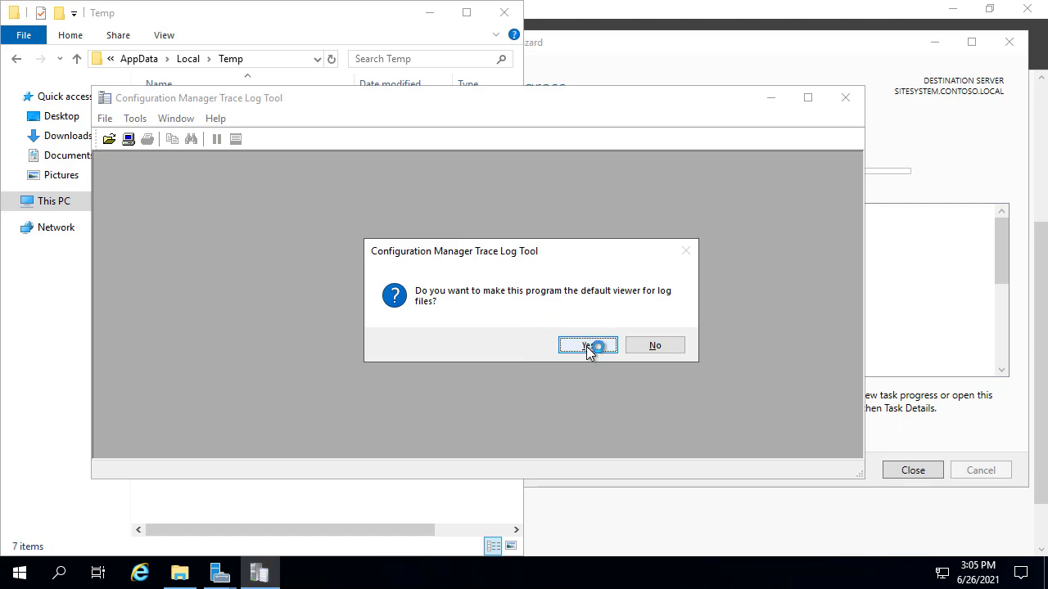
left_click(587, 345)
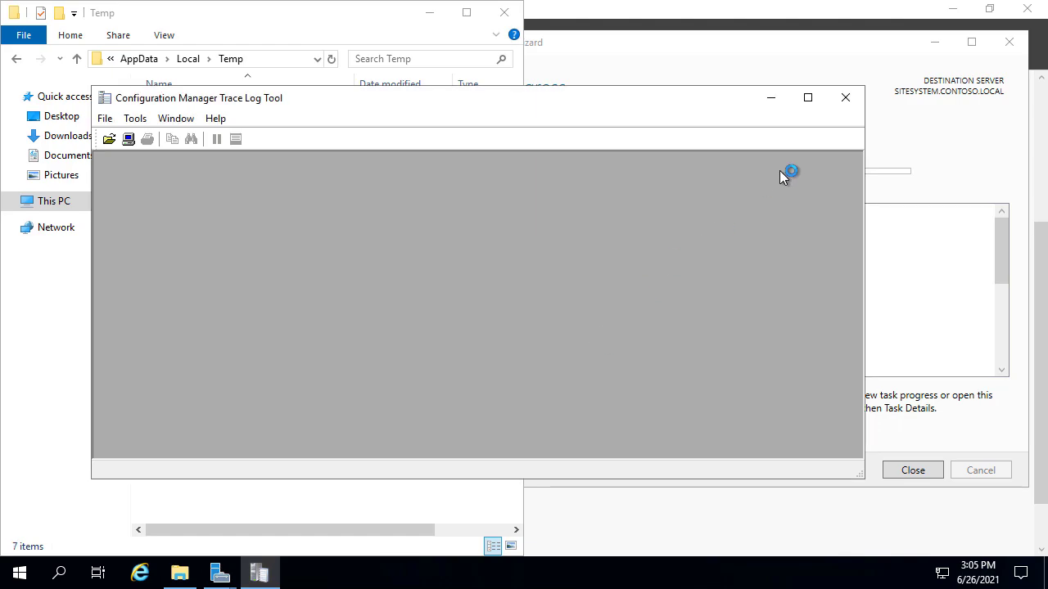
left_click(851, 100)
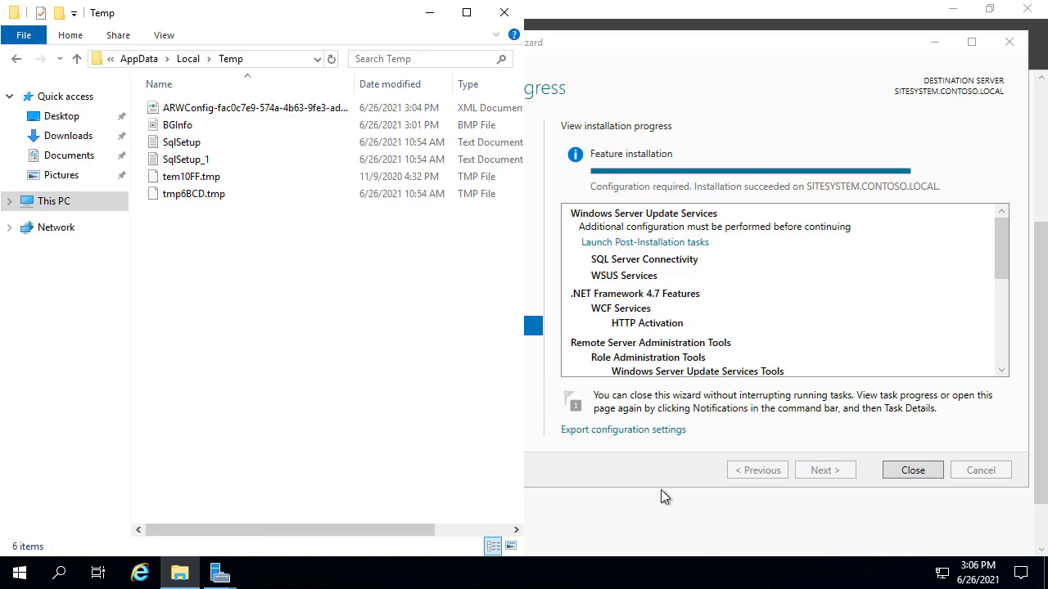
Close the finished wizard and launch the WSUS post-installation tasks from notifications
left_click(928, 471)
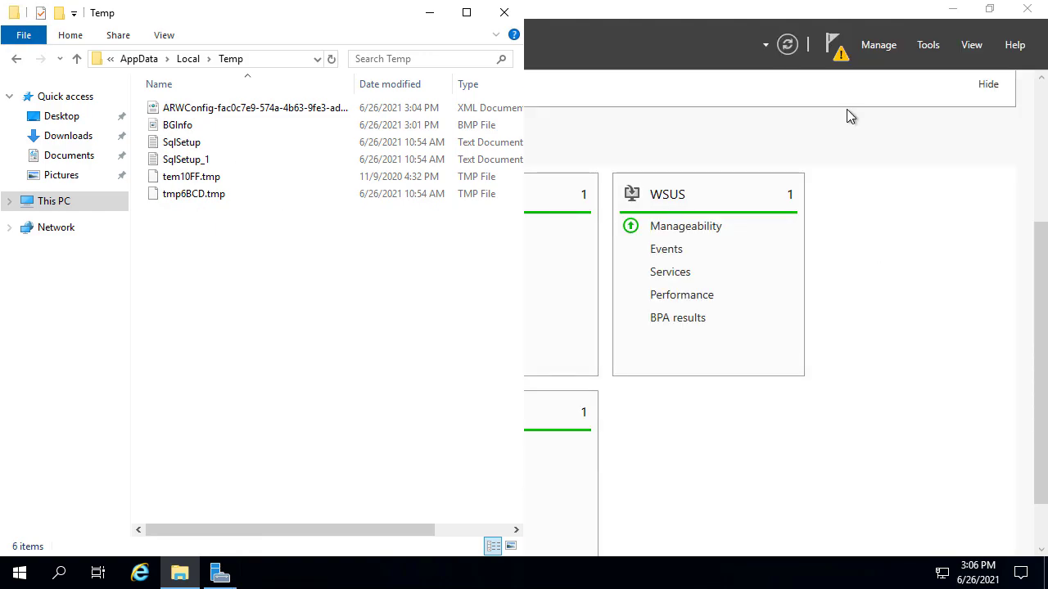
left_click(838, 48)
left_click(700, 146)
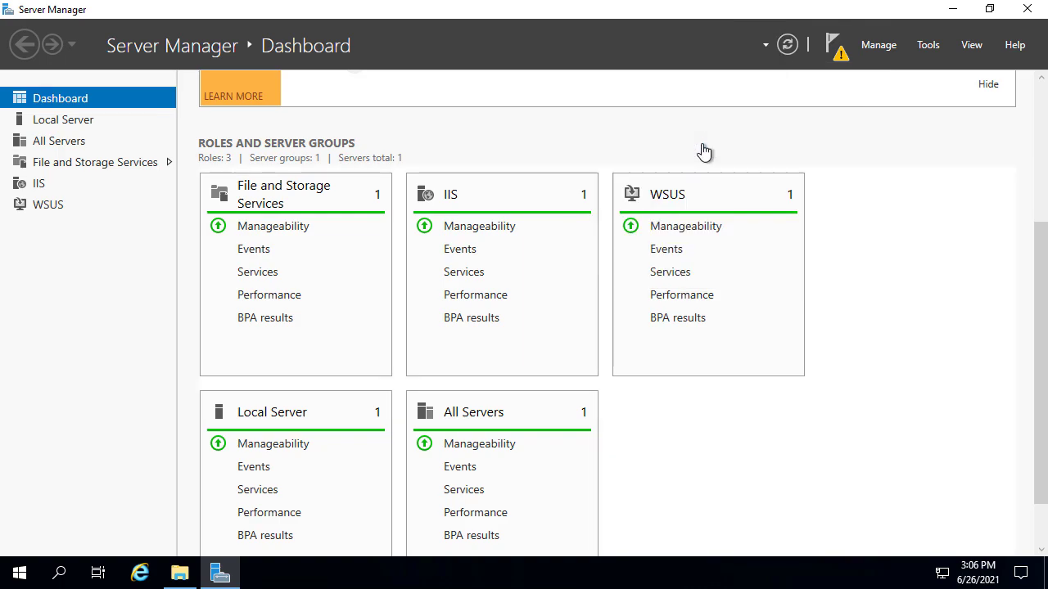
left_click(182, 575)
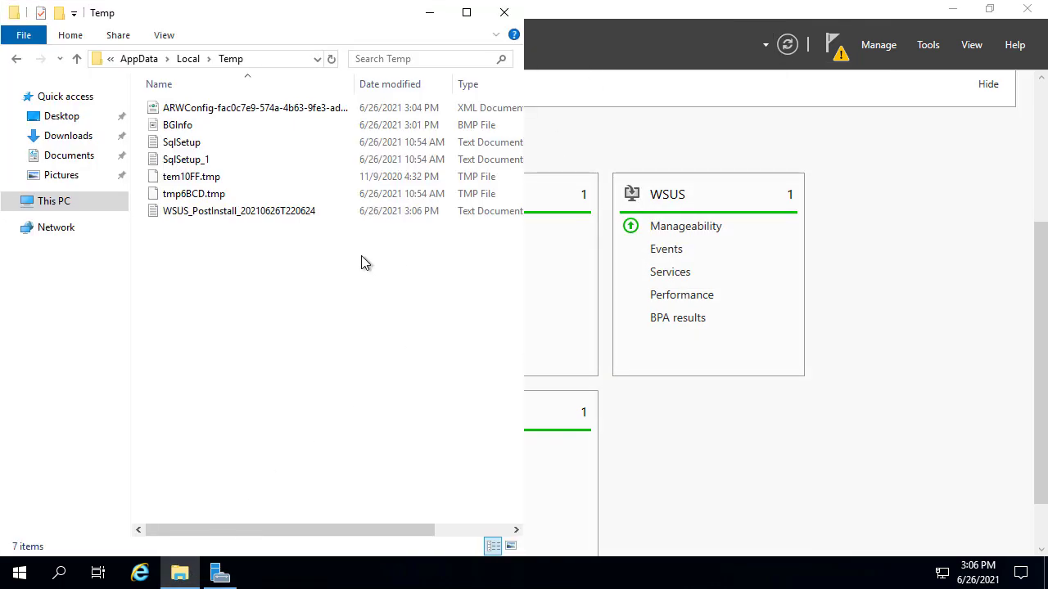
Open the WSUS_PostInstall log in the trace viewer and enlarge it
left_click(245, 212)
double_click(245, 213)
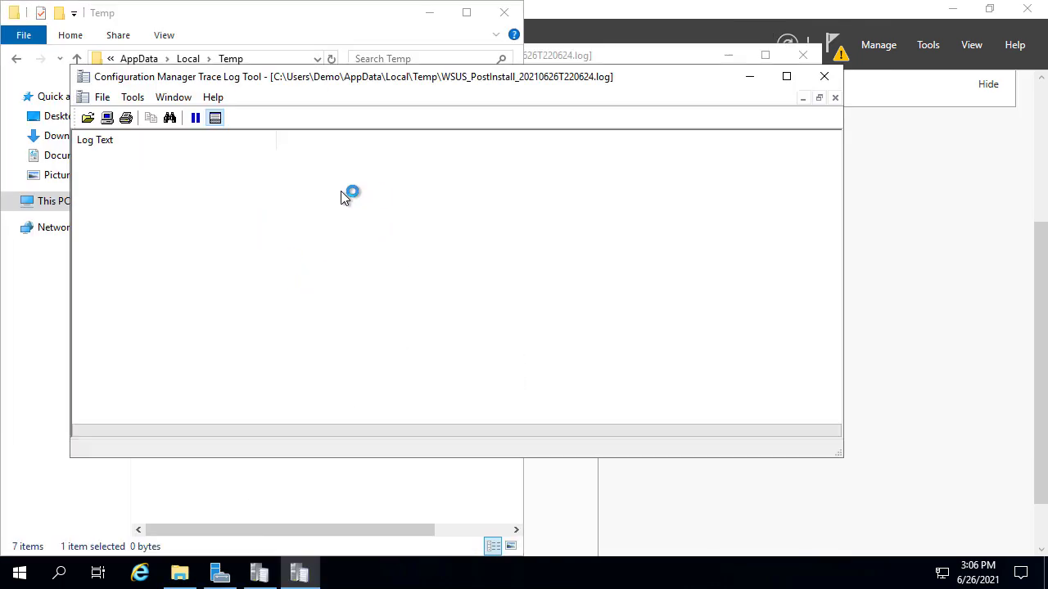
mouse_move(397, 100)
left_mouse_down()
mouse_move(385, 58)
mouse_move(361, 108)
left_mouse_up()
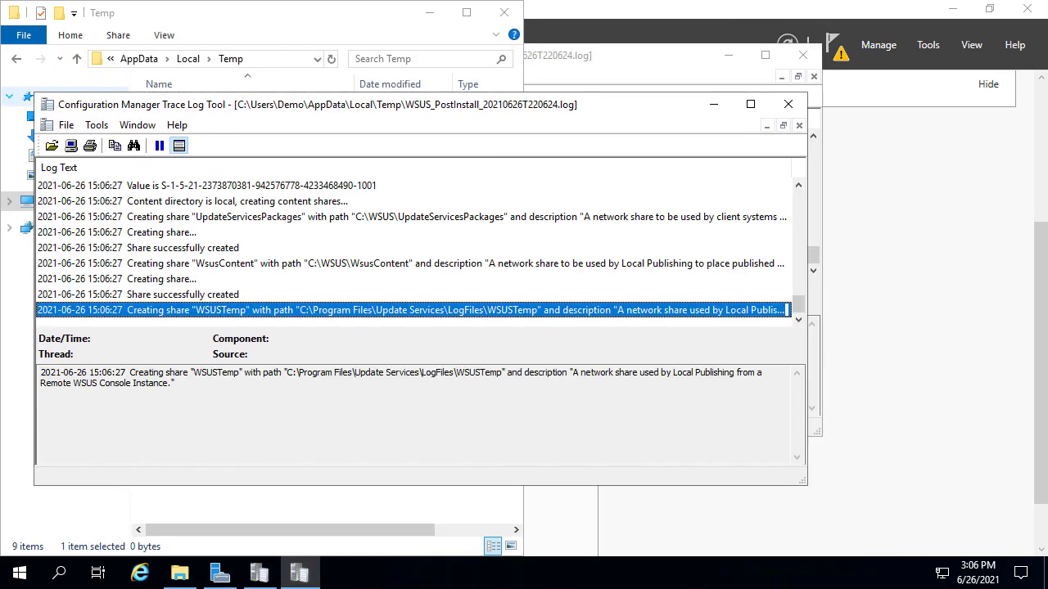
double_click(168, 105)
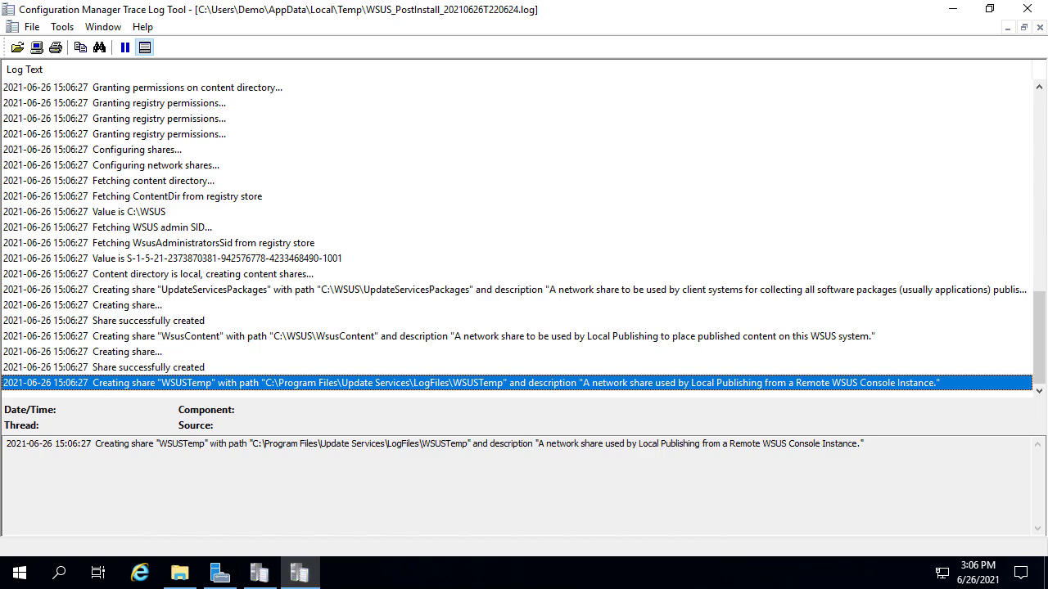
scroll(218, 169, "up", 20)
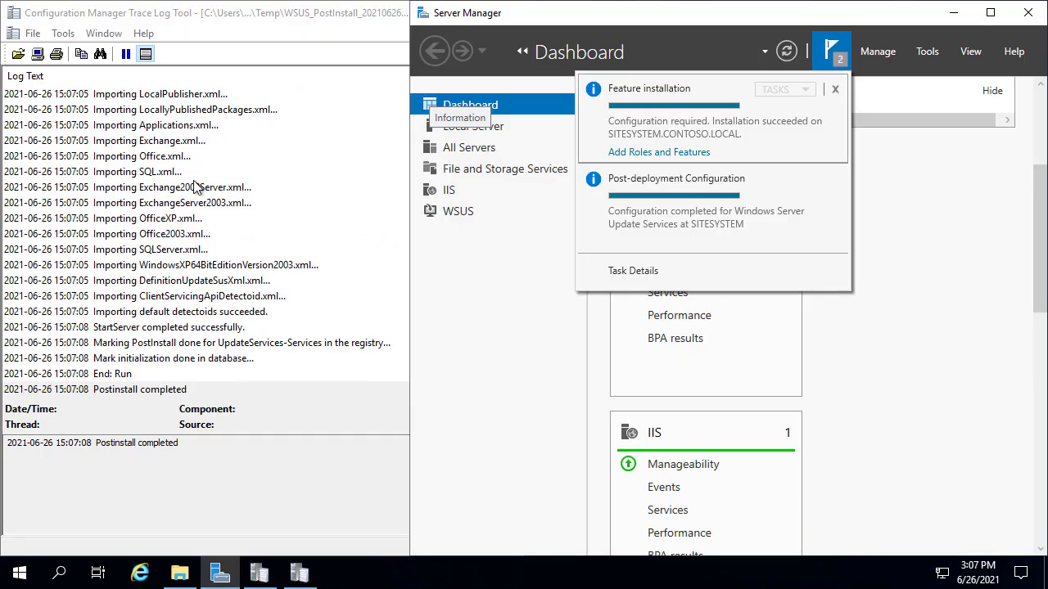
left_click(236, 250)
scroll(302, 270, "up", 10)
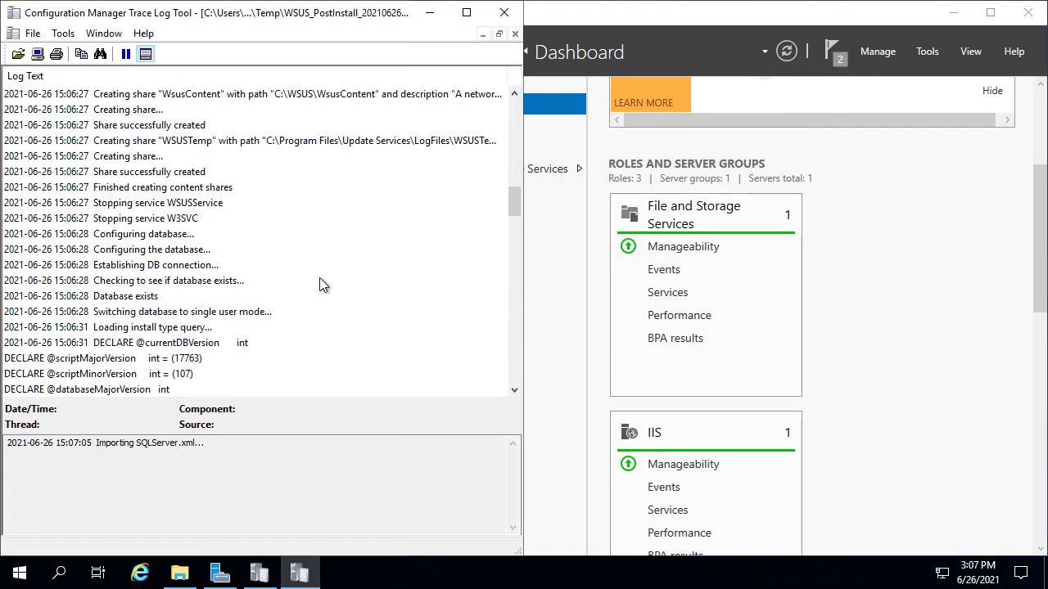
scroll(320, 279, "up", 10)
scroll(327, 250, "down", 7)
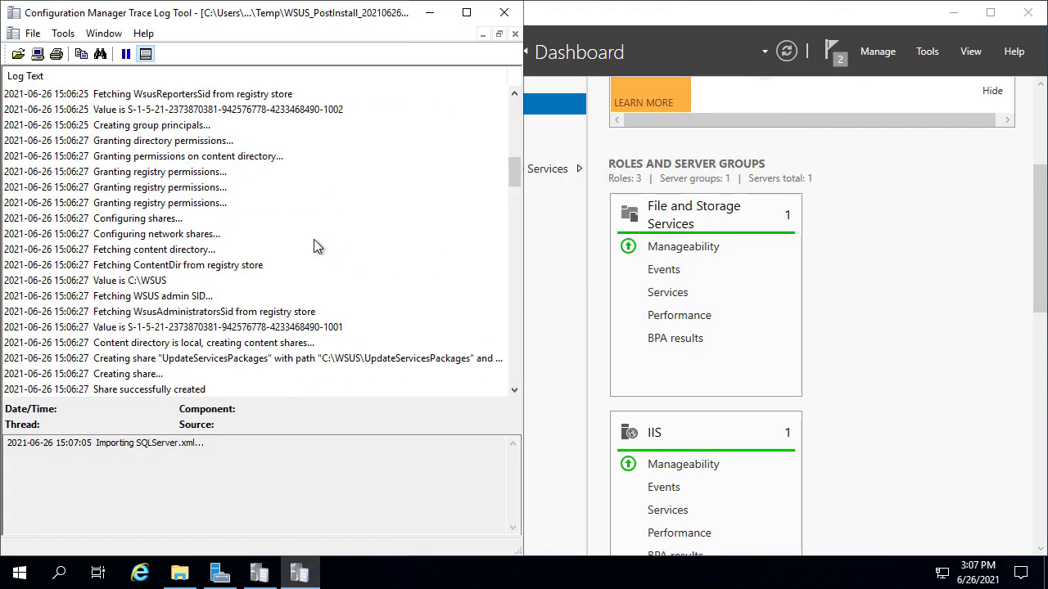
left_click(313, 237)
Search for 'sdb', review the SUSDB and W3SVC entries, then close the viewer and Server Manager
key("ctrl+f")
type("sdb")
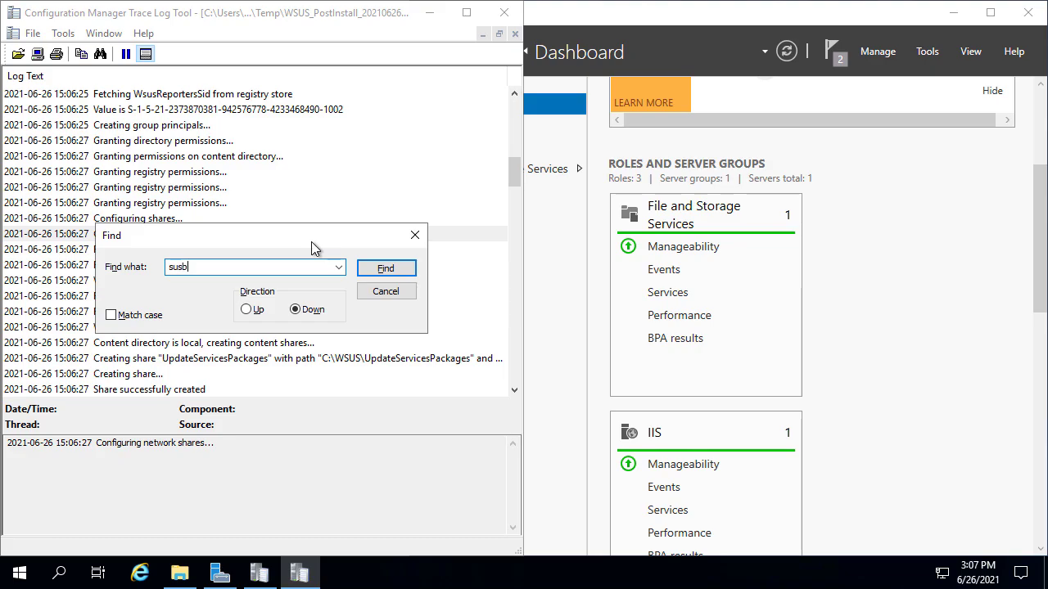
key("Return")
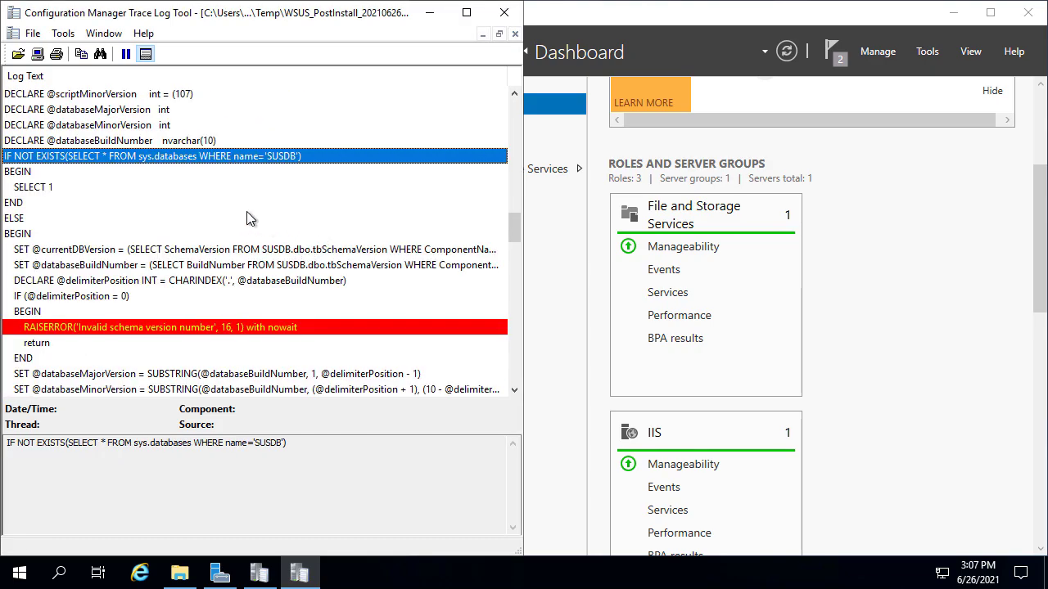
scroll(241, 225, "up", 6)
left_click(146, 221)
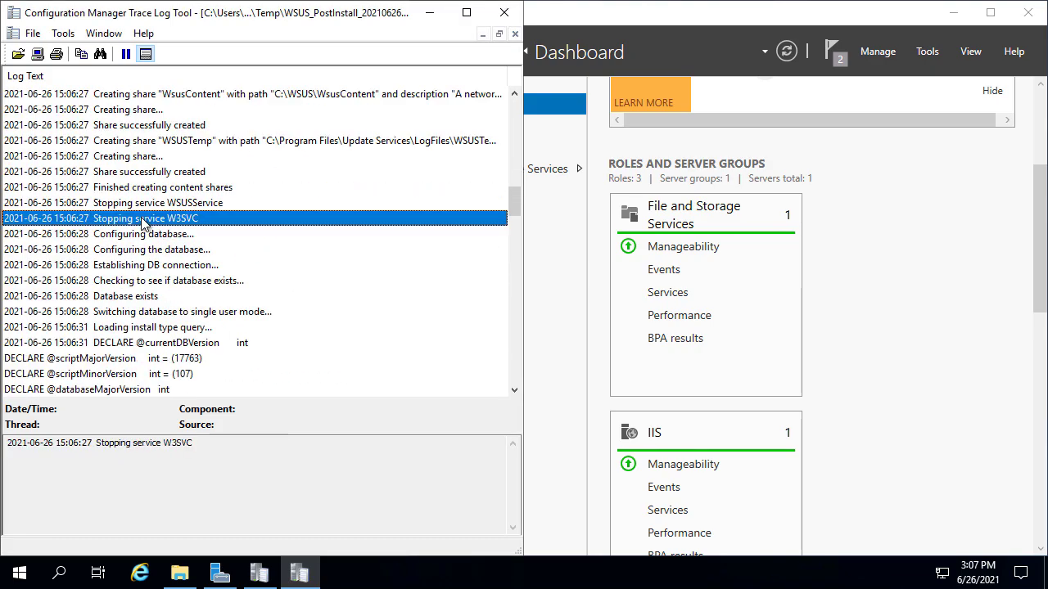
scroll(151, 209, "down", 4)
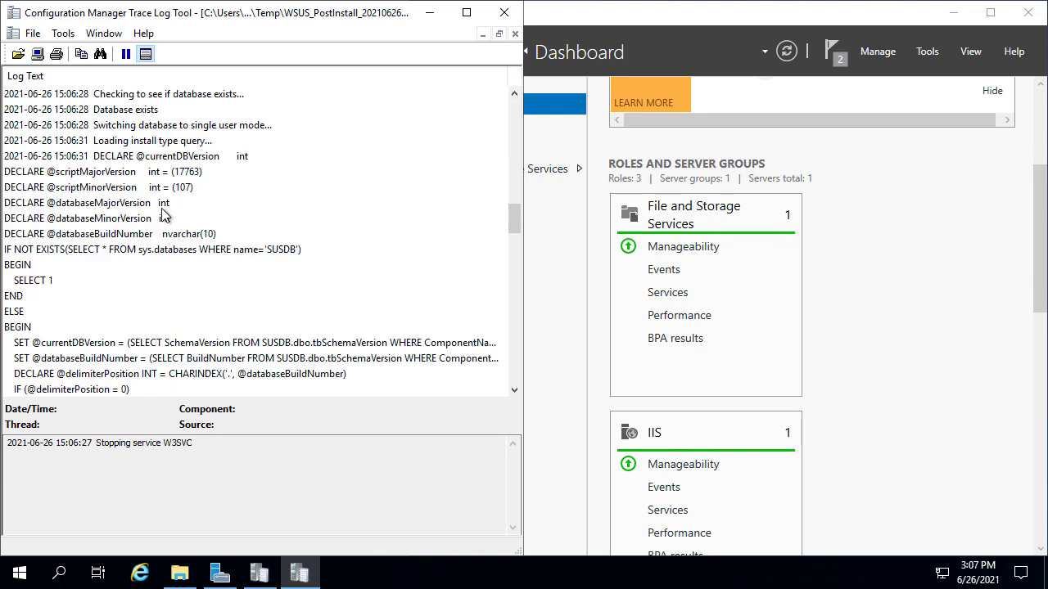
left_click(155, 127)
left_click(149, 112)
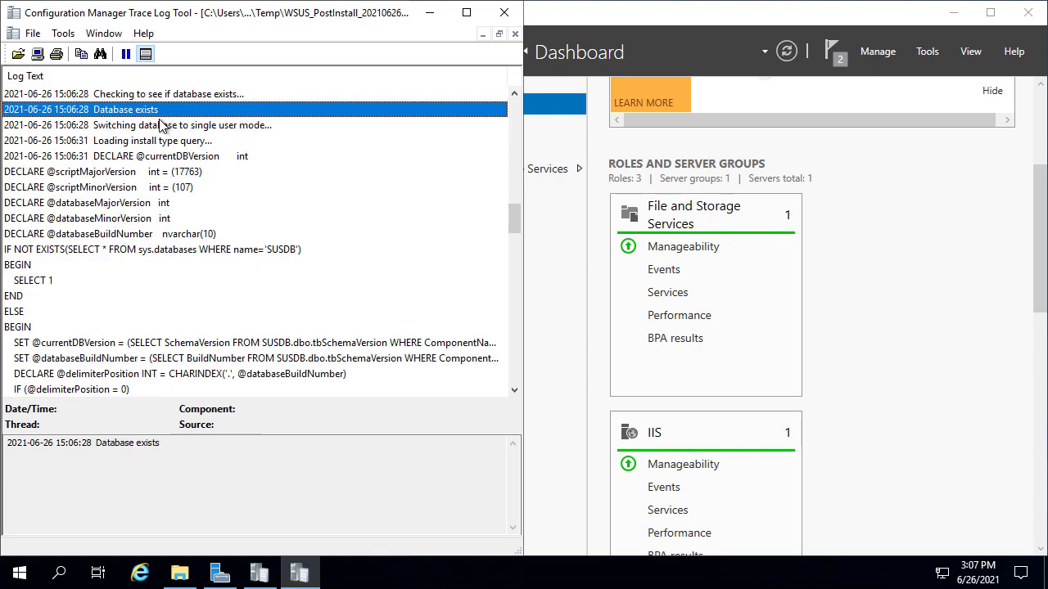
left_click(166, 128, "shift")
scroll(168, 141, "down", 20)
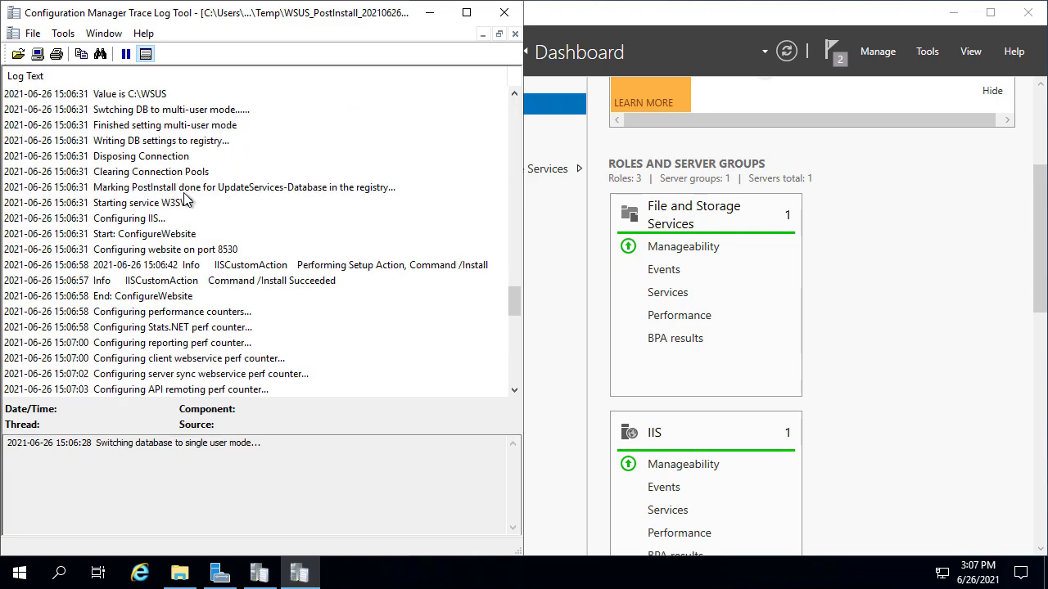
left_click(504, 12)
left_click(1028, 12)
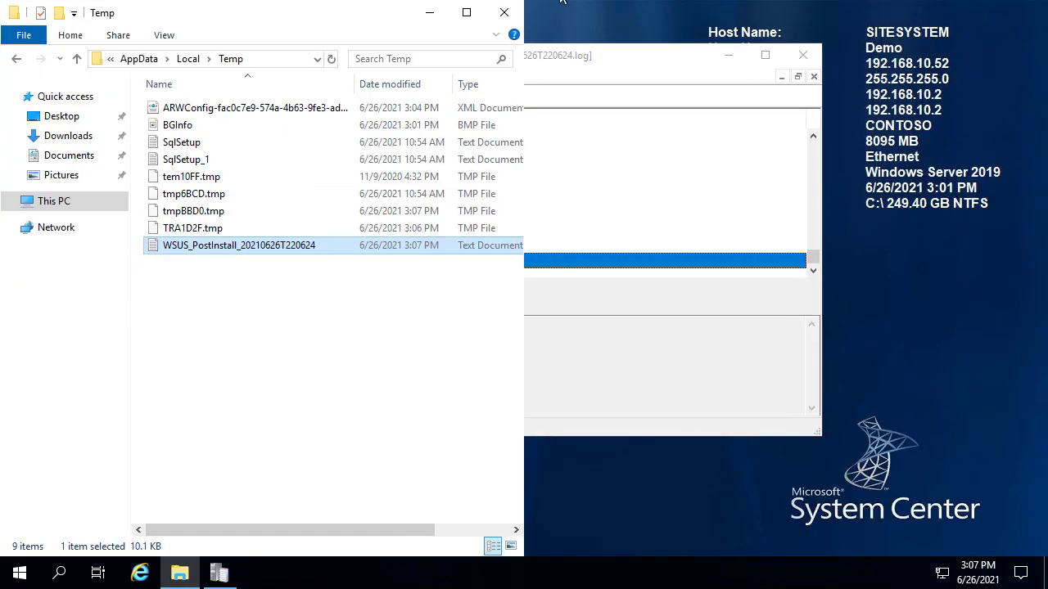
Close the Temp folder and trace viewer, then check DEMO3's Databases in SQL Server Management Studio
left_click(514, 12)
left_click(802, 56)
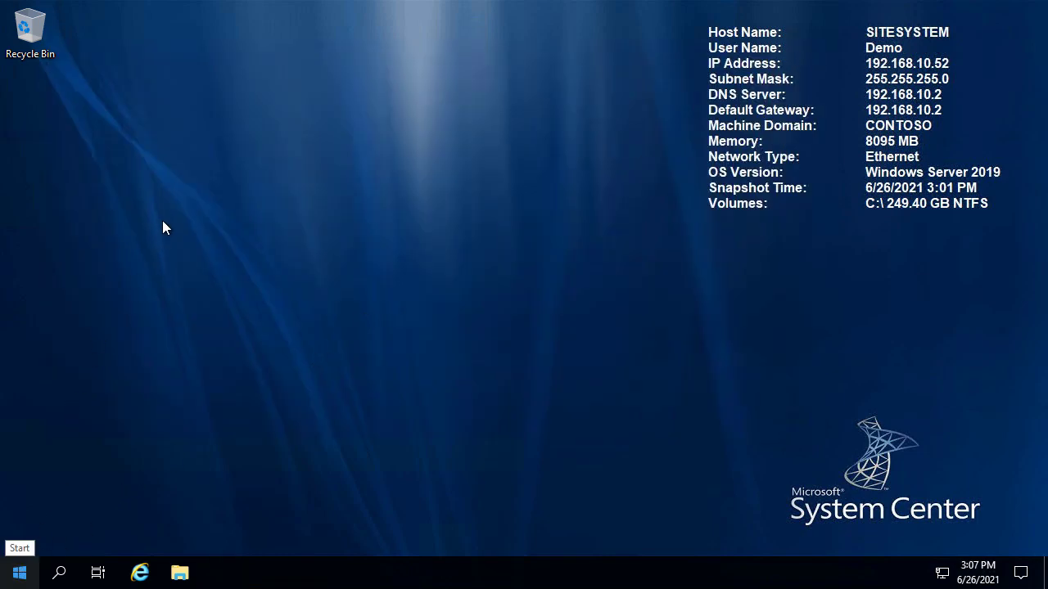
left_click(294, 1)
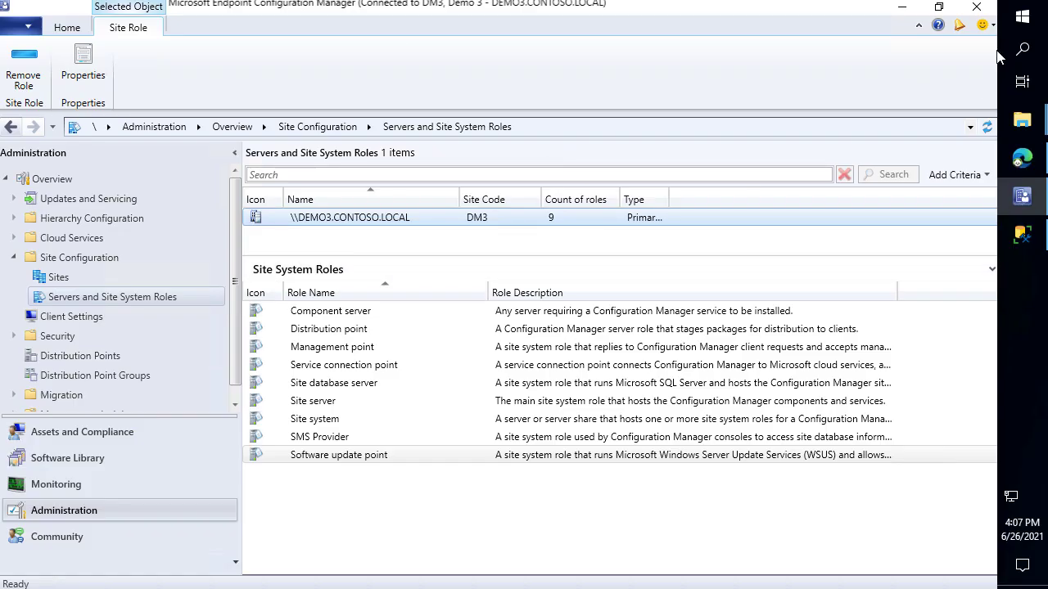
left_click(1021, 235)
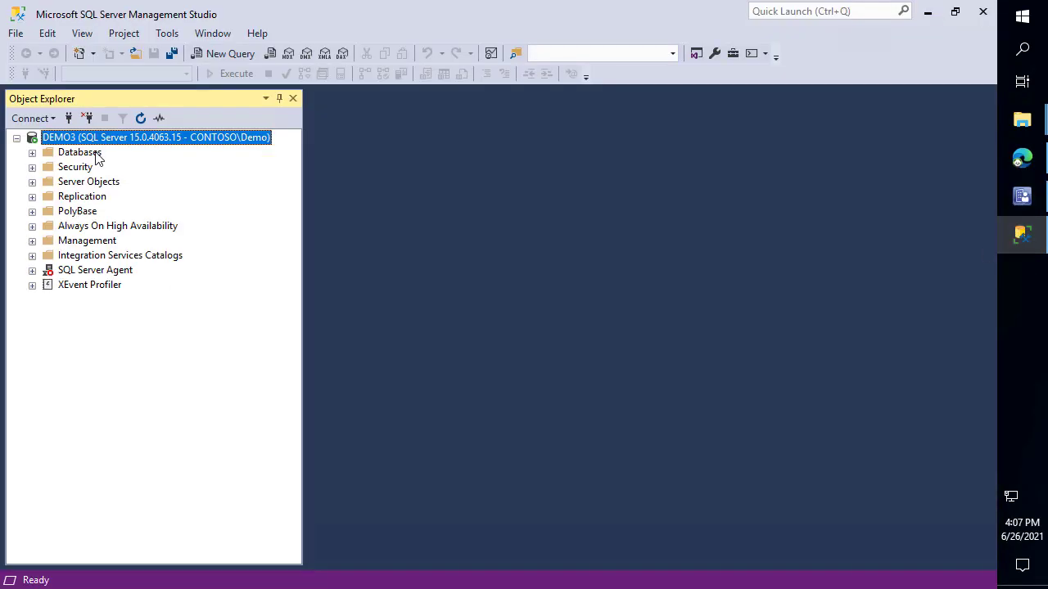
left_click(79, 153)
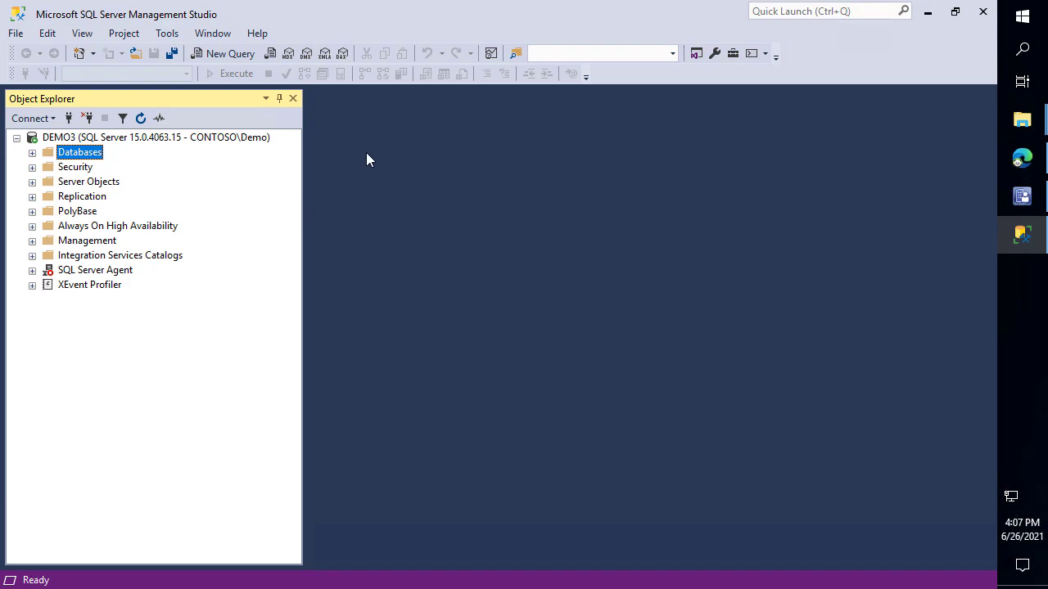
Relaunch Server Manager on SITESYSTEM, check Local Server and the dashboard, then return to DEMO3's console
left_click(363, 1)
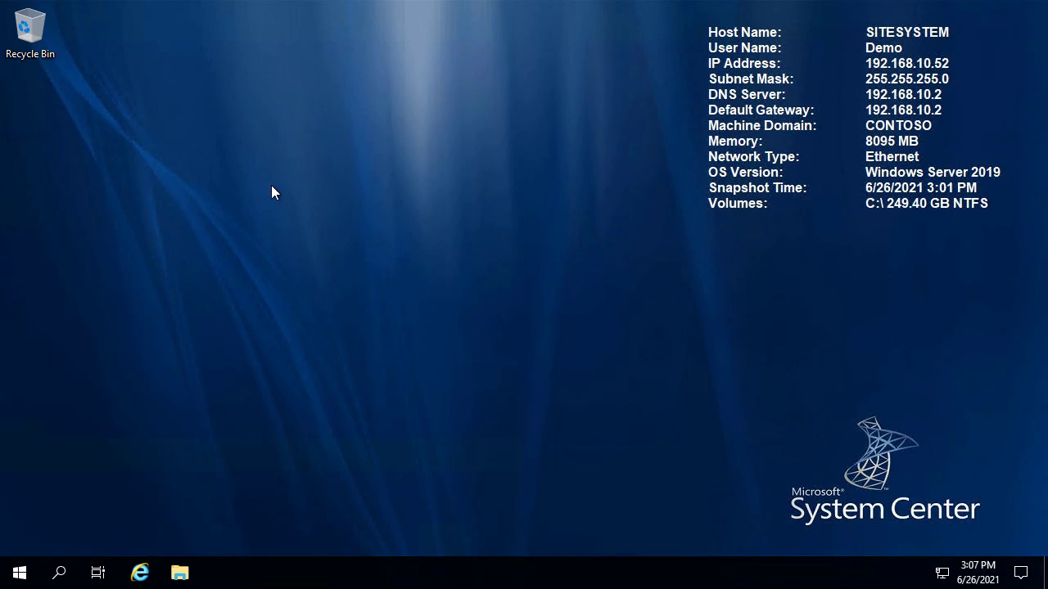
left_click(18, 573)
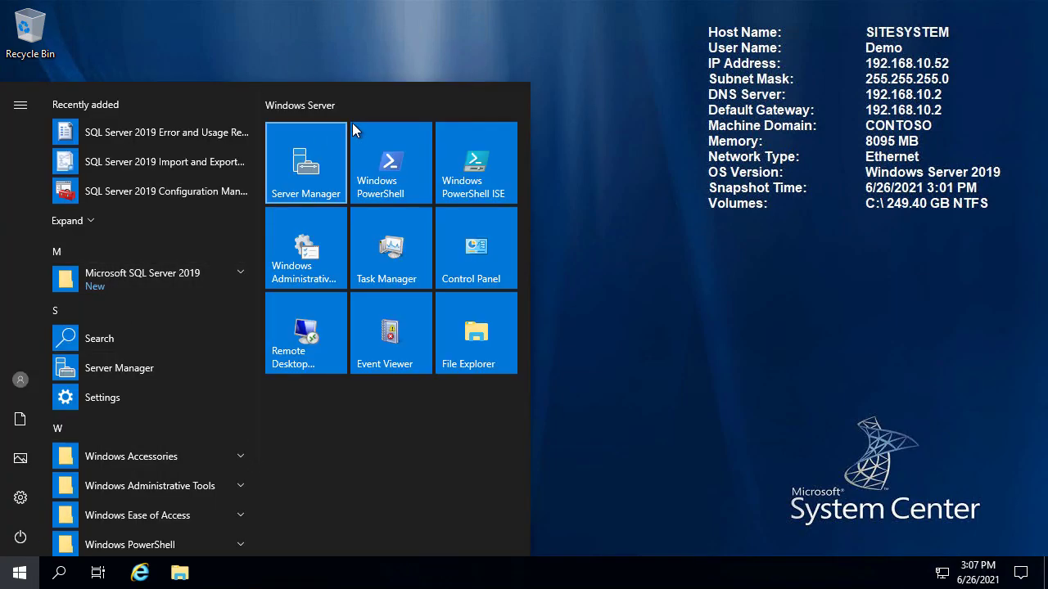
left_click(318, 172)
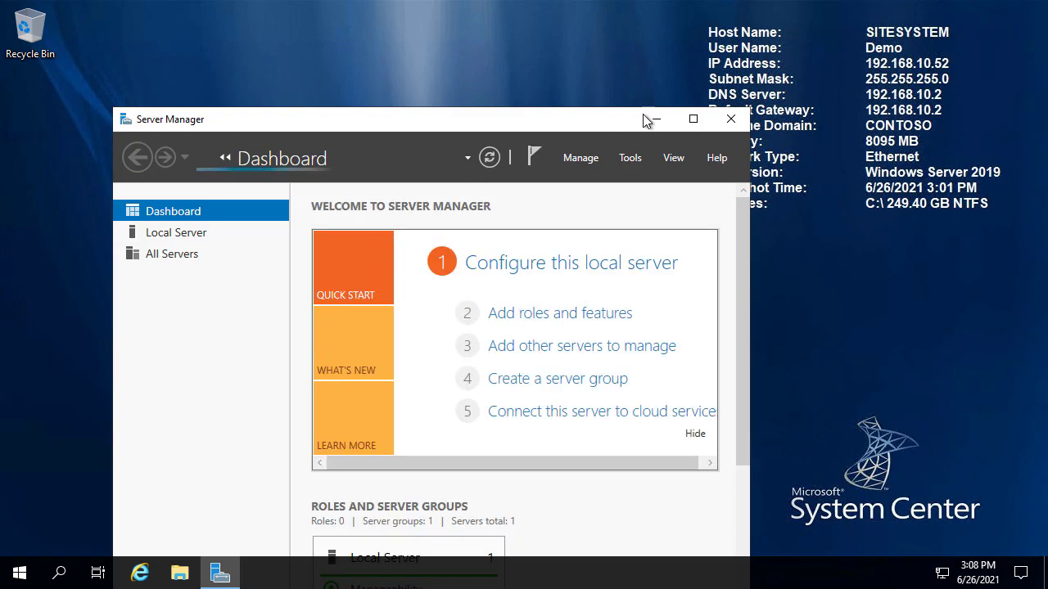
left_click(692, 119)
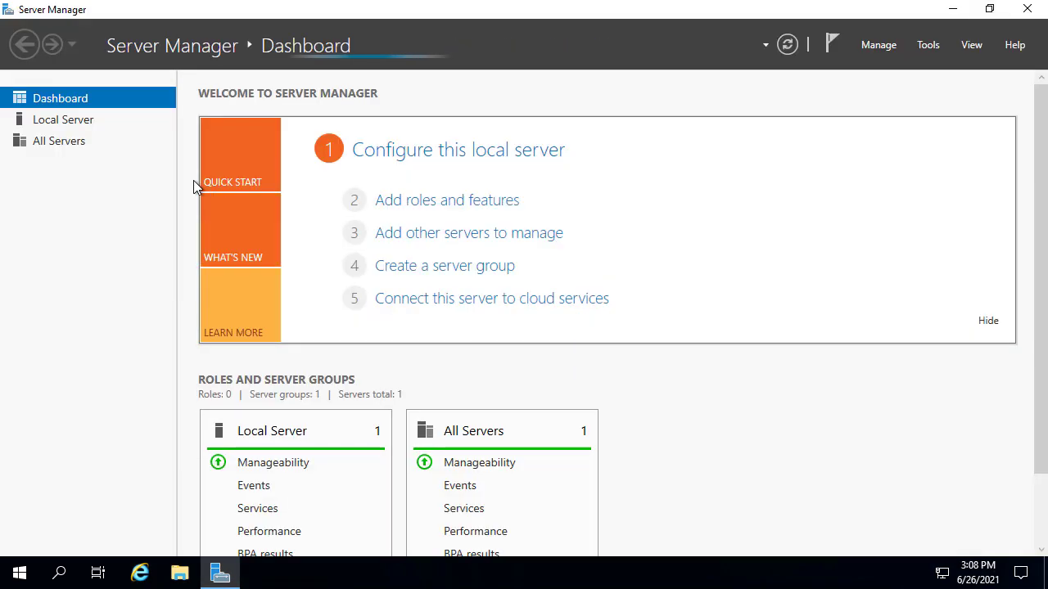
left_click(72, 121)
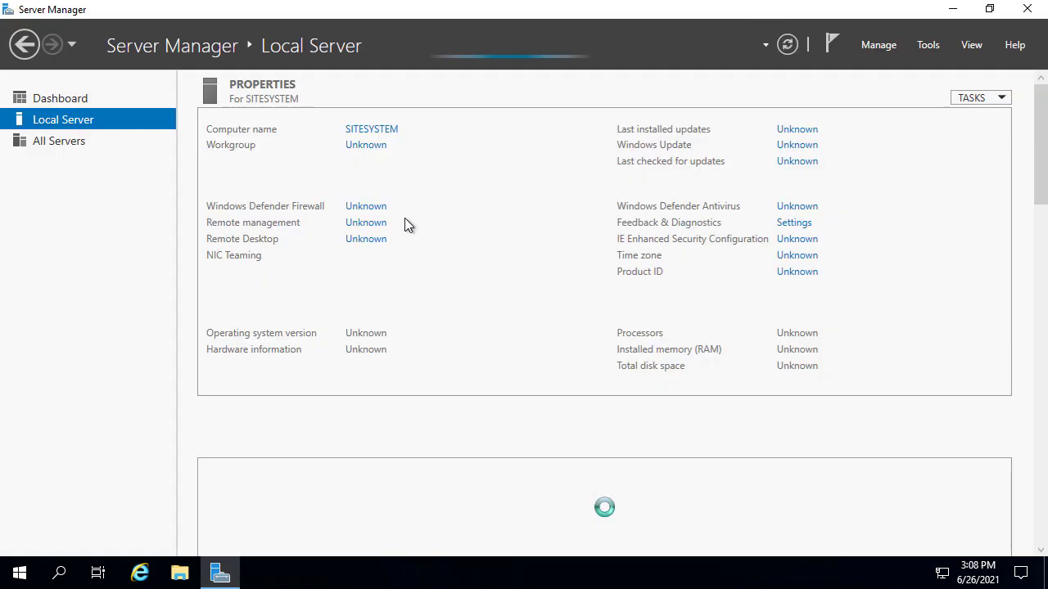
left_click(52, 102)
scroll(754, 373, "down", 2)
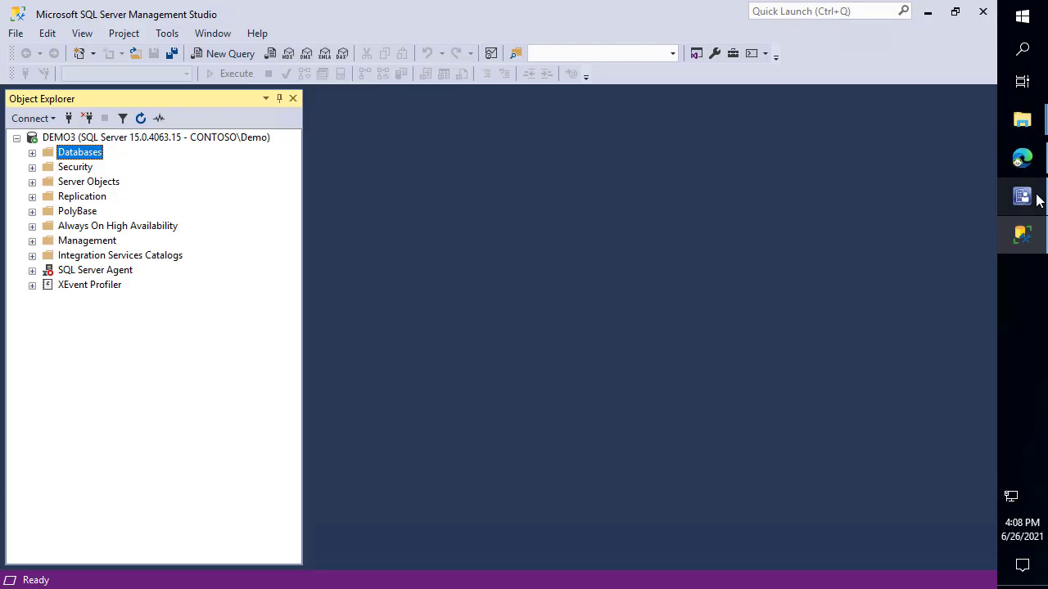
left_click(1033, 197)
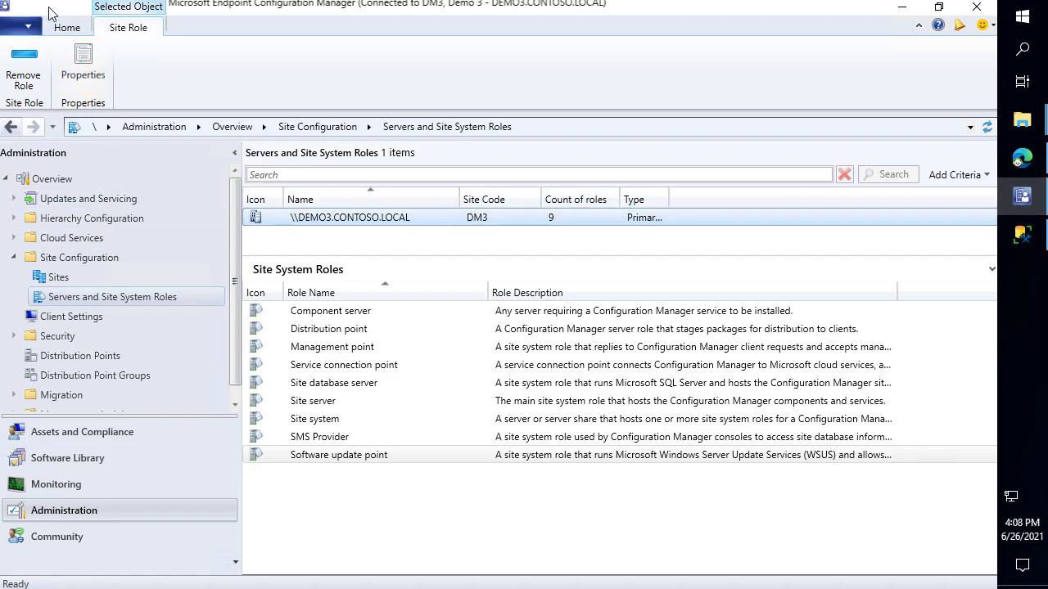
Start a new site system server for computer sitesystem under site code DM3 - Demo 3
left_click(65, 27)
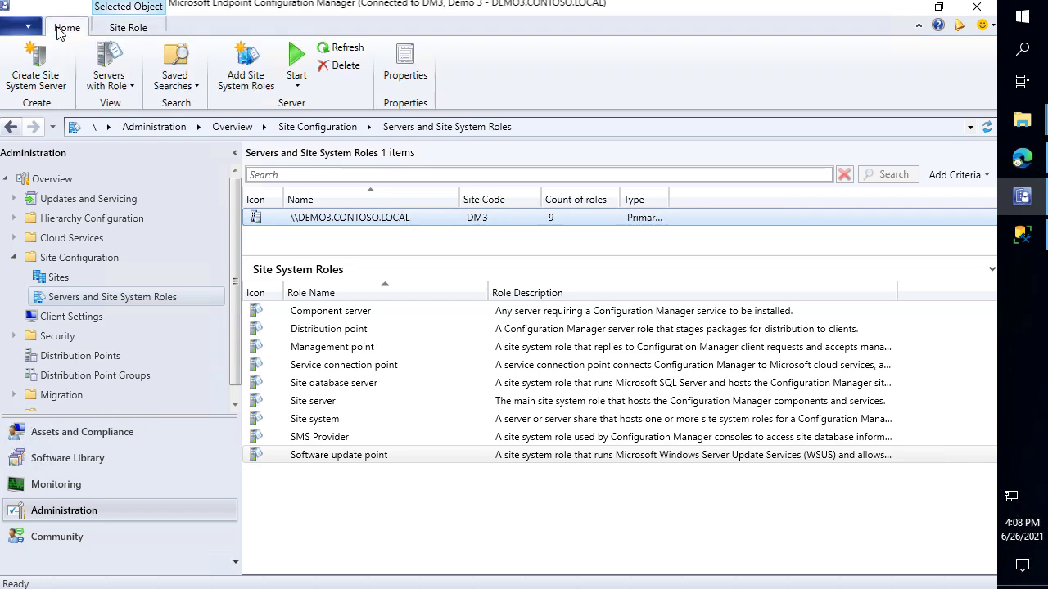
left_click(58, 72)
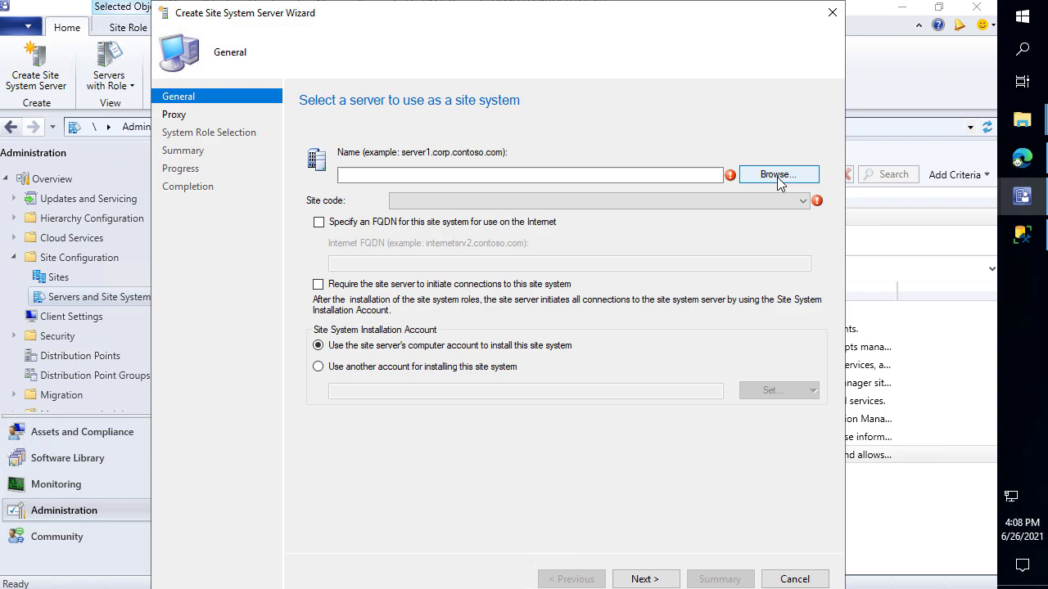
left_click(777, 175)
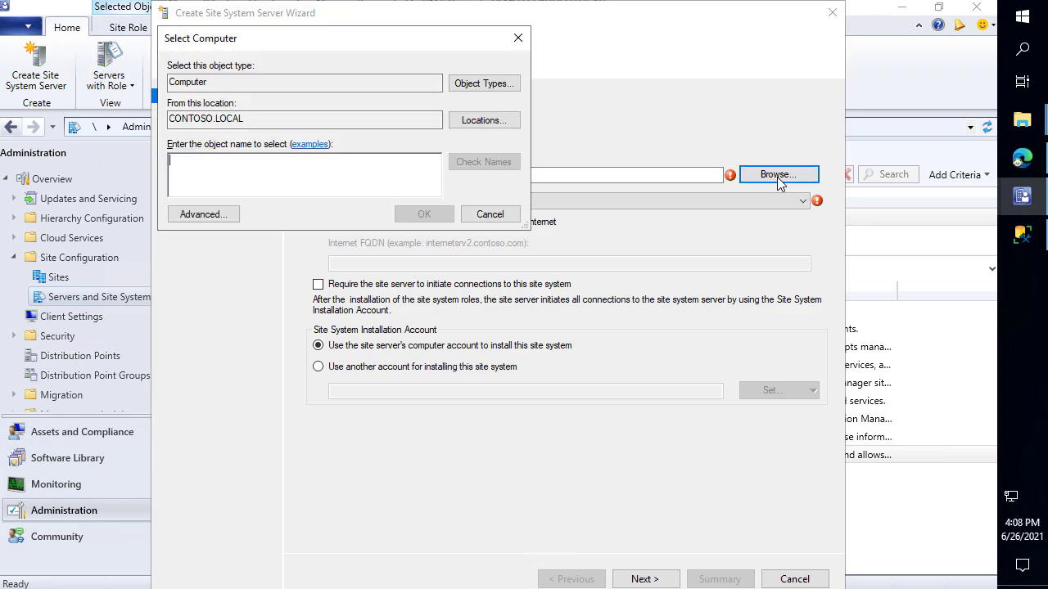
type("sitese")
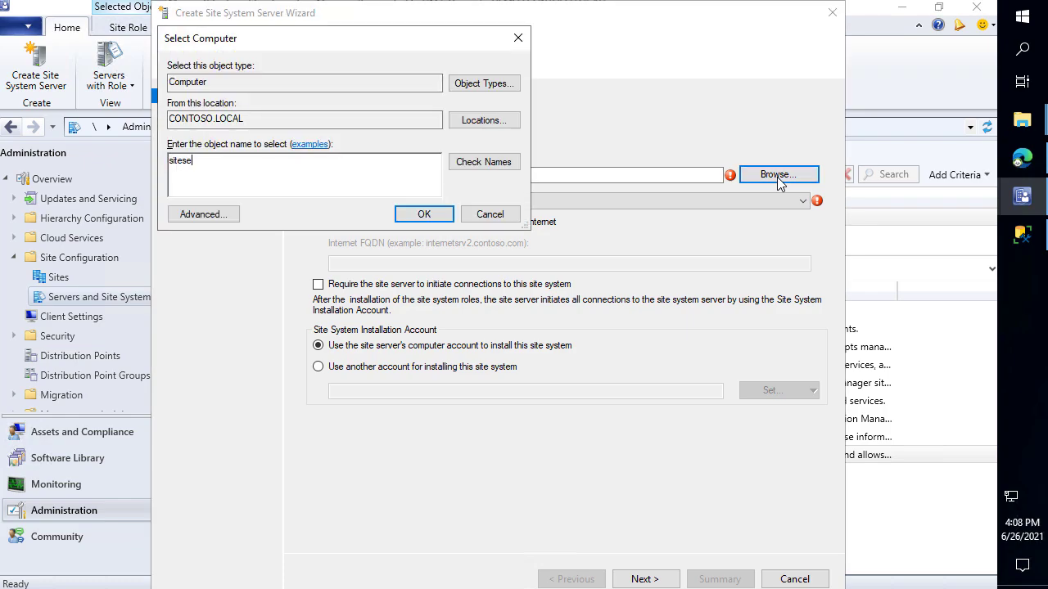
key("Return")
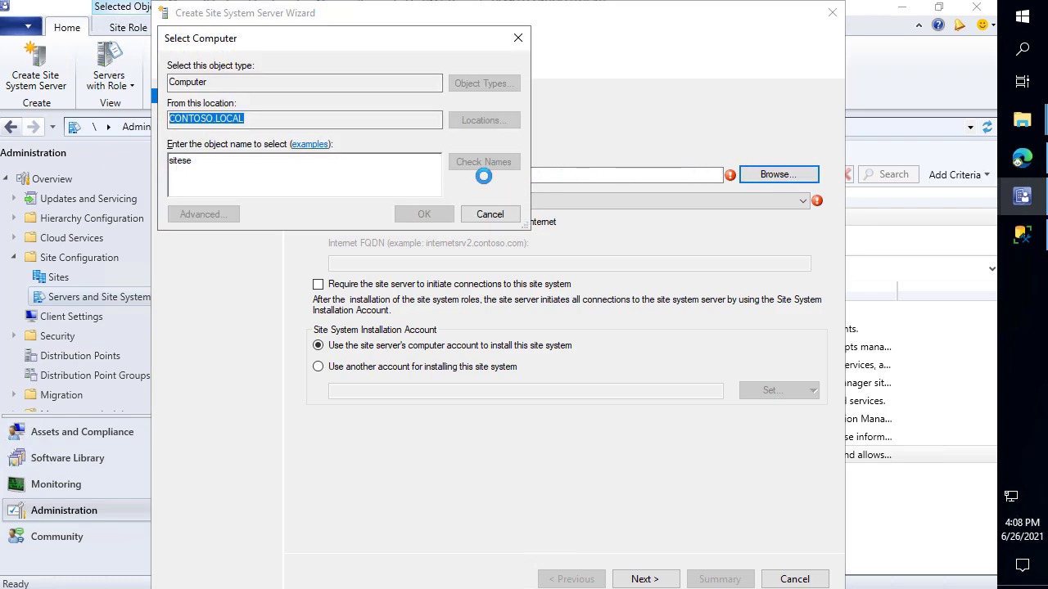
left_click(362, 160)
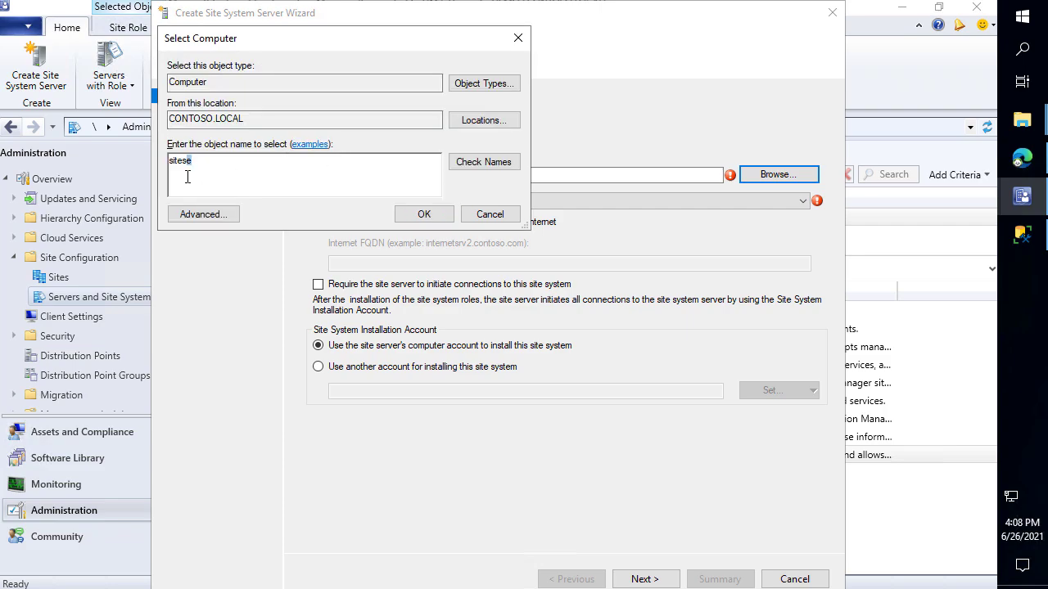
type("sys")
key("Return")
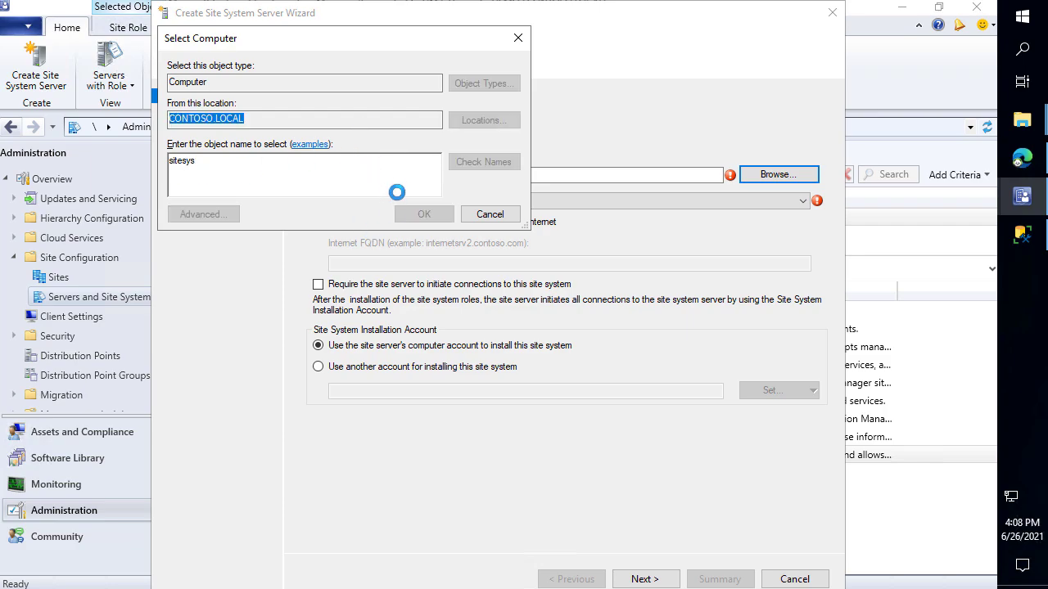
left_click(481, 200)
left_click(467, 215)
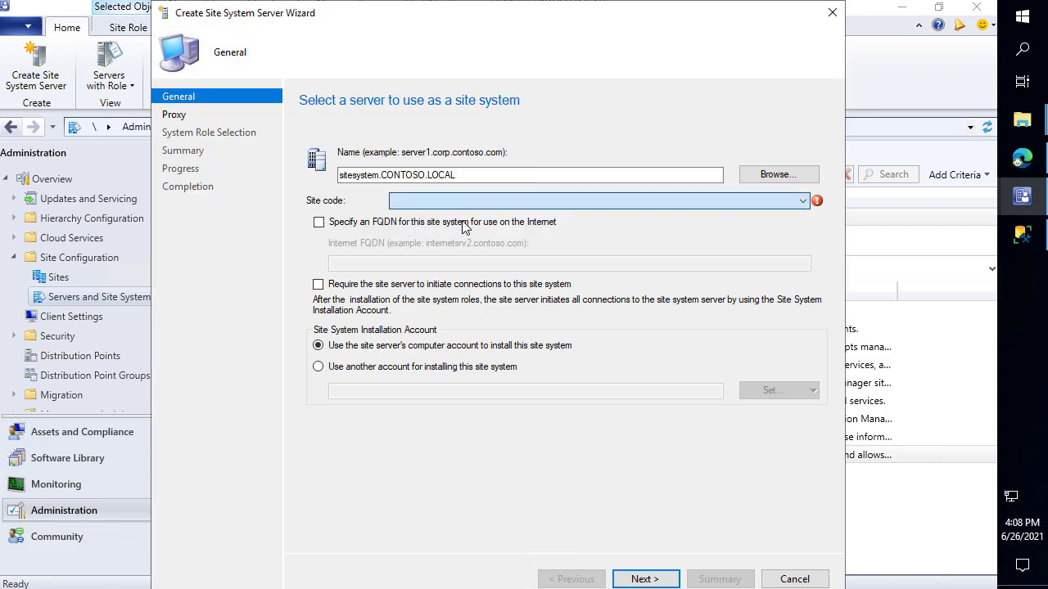
Add the Software update point role with default WSUS ports and finish the wizard
left_click(644, 578)
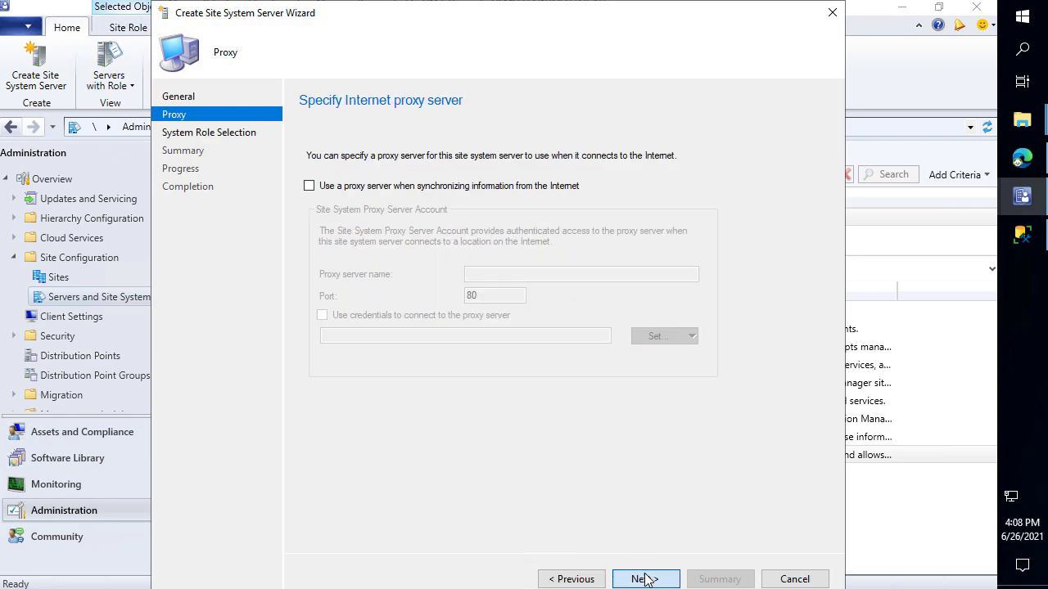
left_click(645, 579)
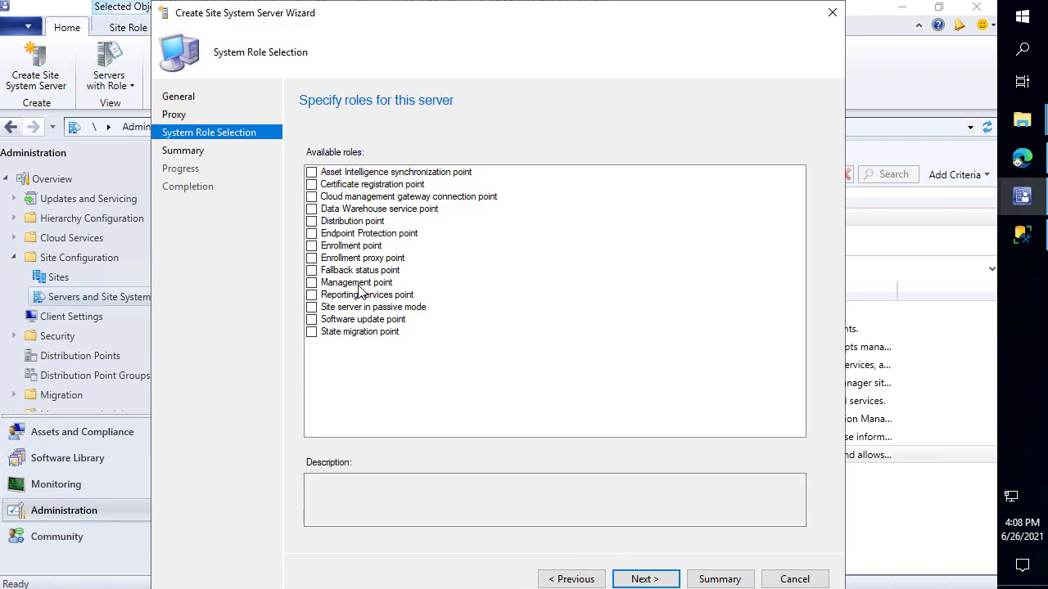
left_click(311, 320)
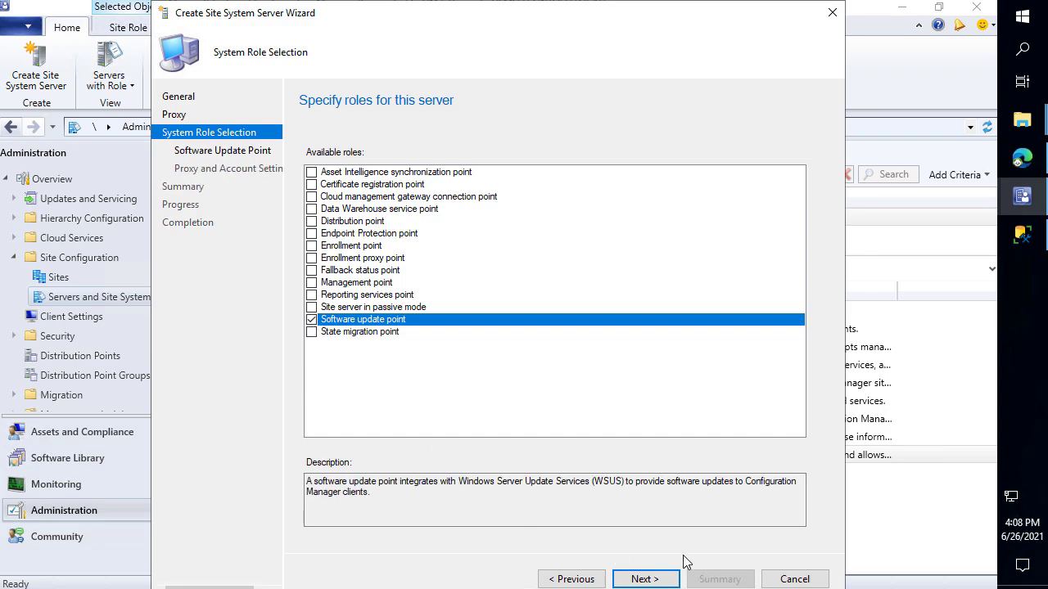
left_click(643, 580)
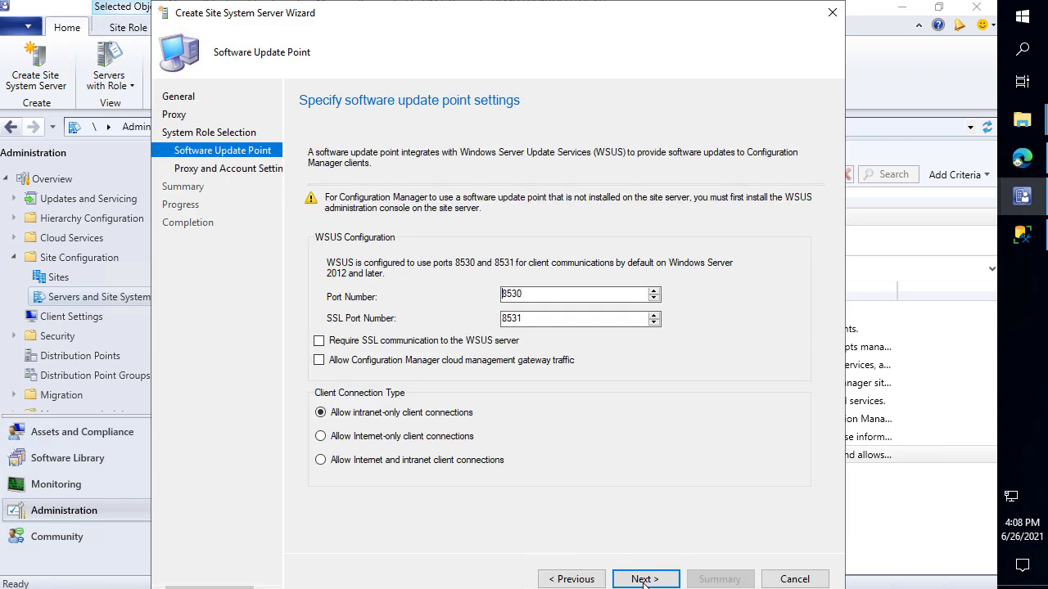
left_click(644, 579)
left_click(644, 580)
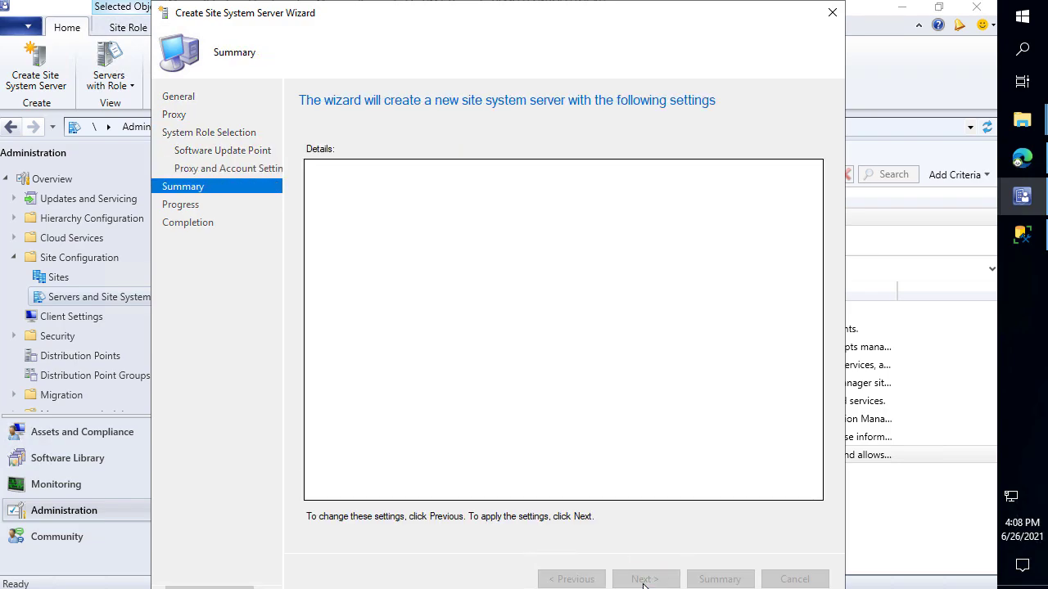
left_click(641, 579)
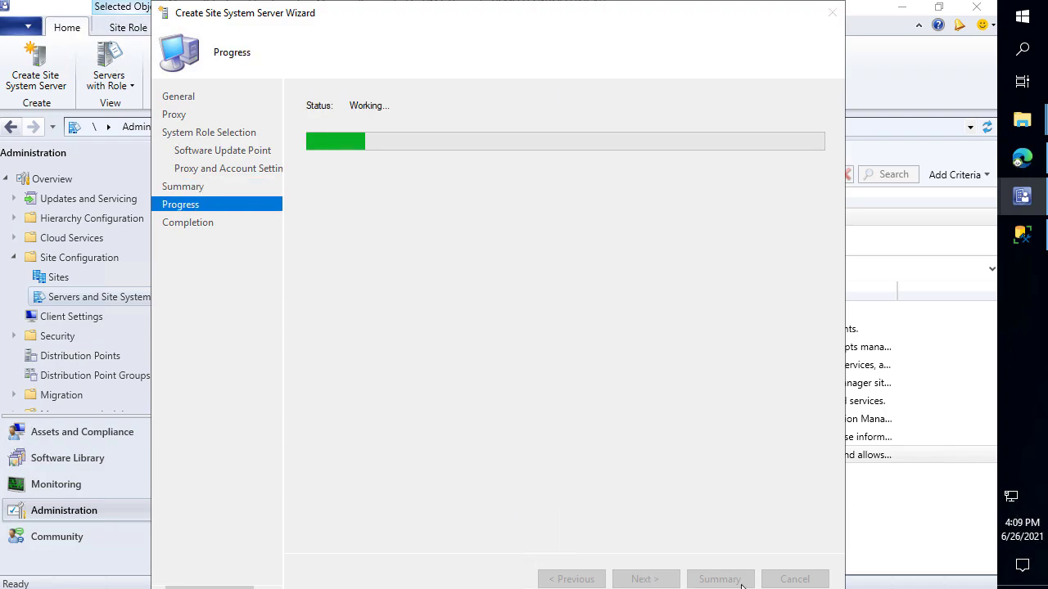
left_click(832, 13)
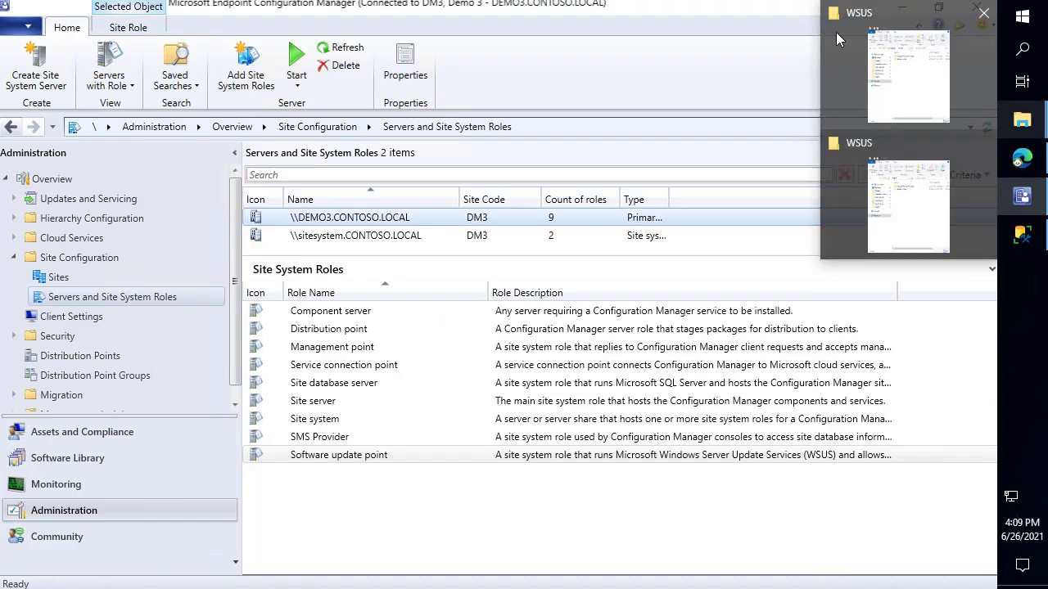
Minimize the open windows and open sitecomp.log from the site server Logs folder full-screen
left_click(901, 7)
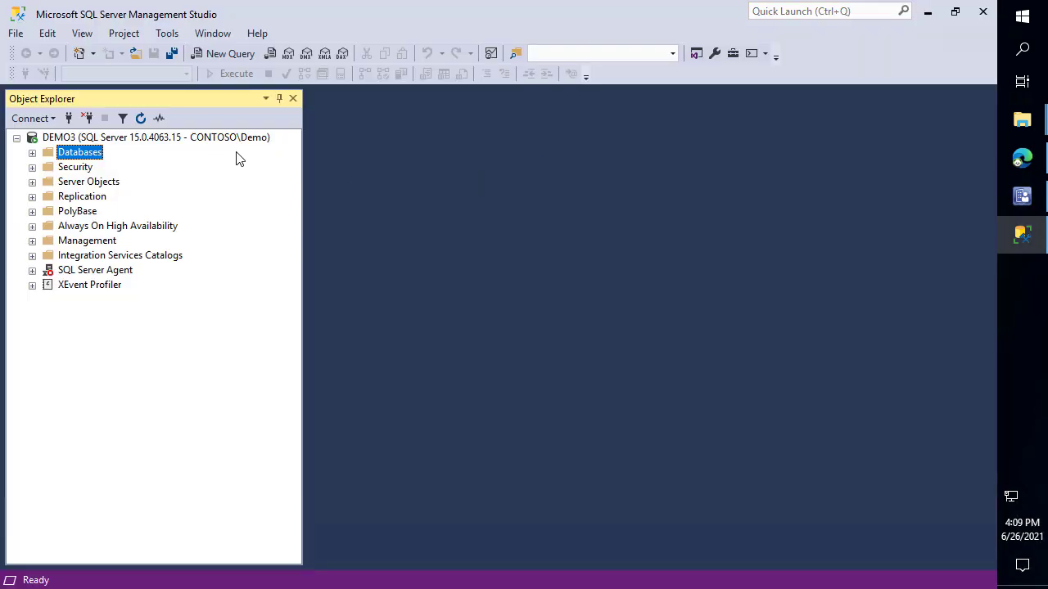
left_click(928, 13)
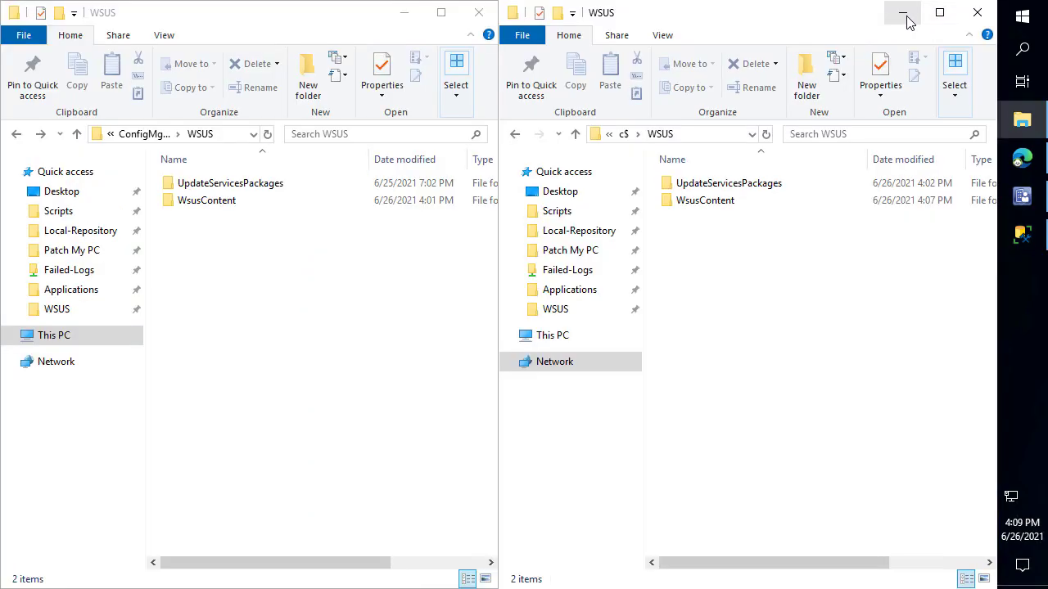
left_click(905, 15)
left_click(402, 12)
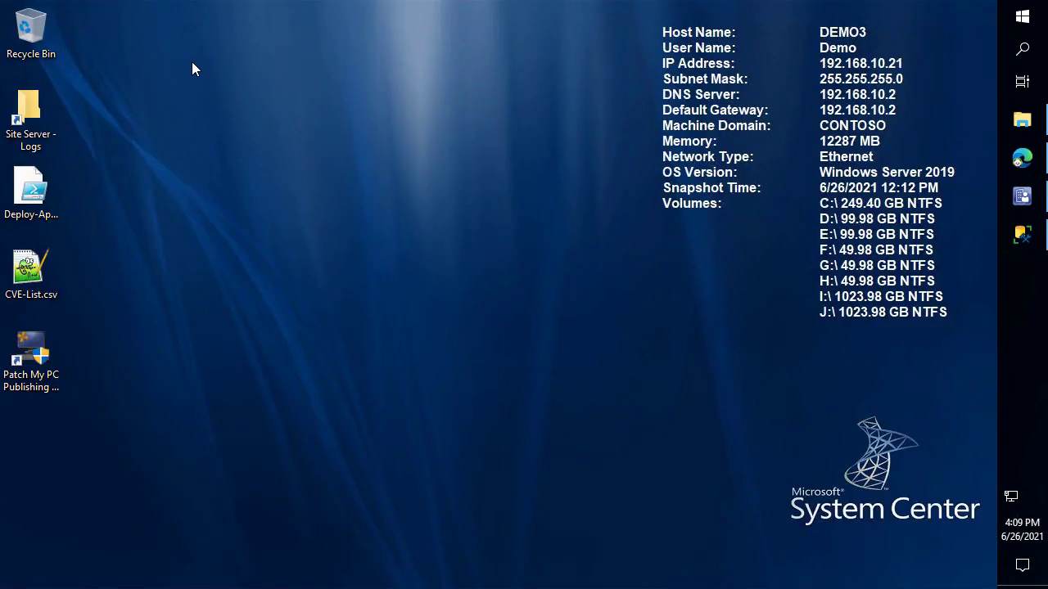
double_click(29, 114)
left_click(383, 272)
type("site")
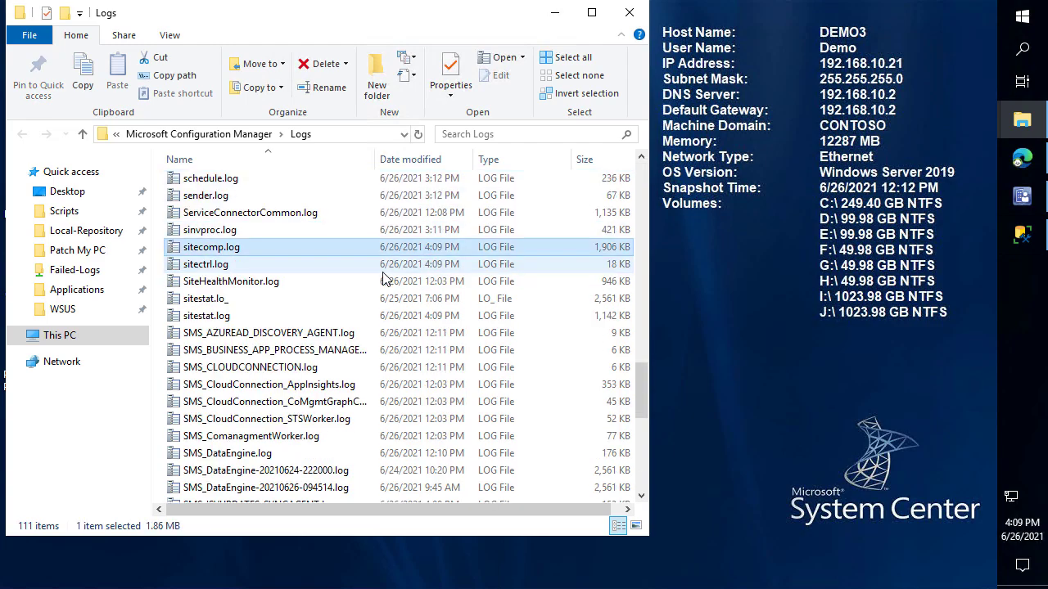
key("Return")
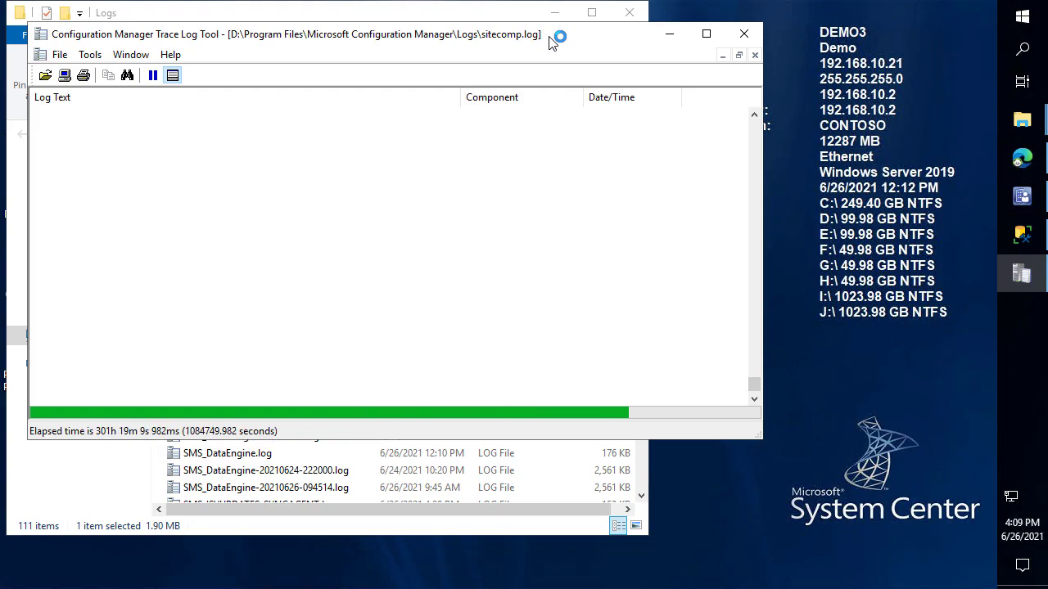
double_click(551, 43)
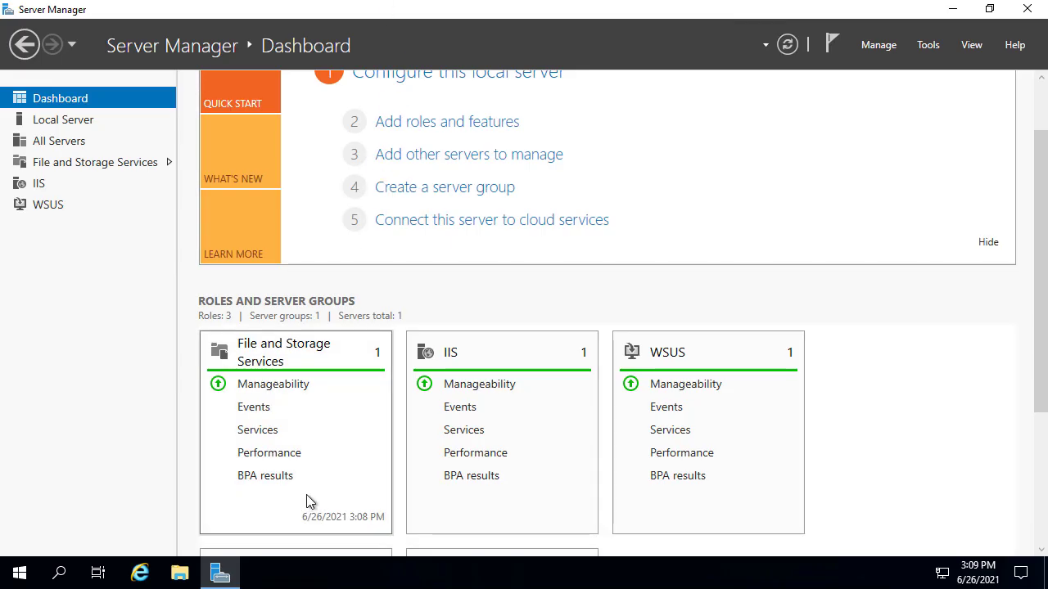
key("super+e")
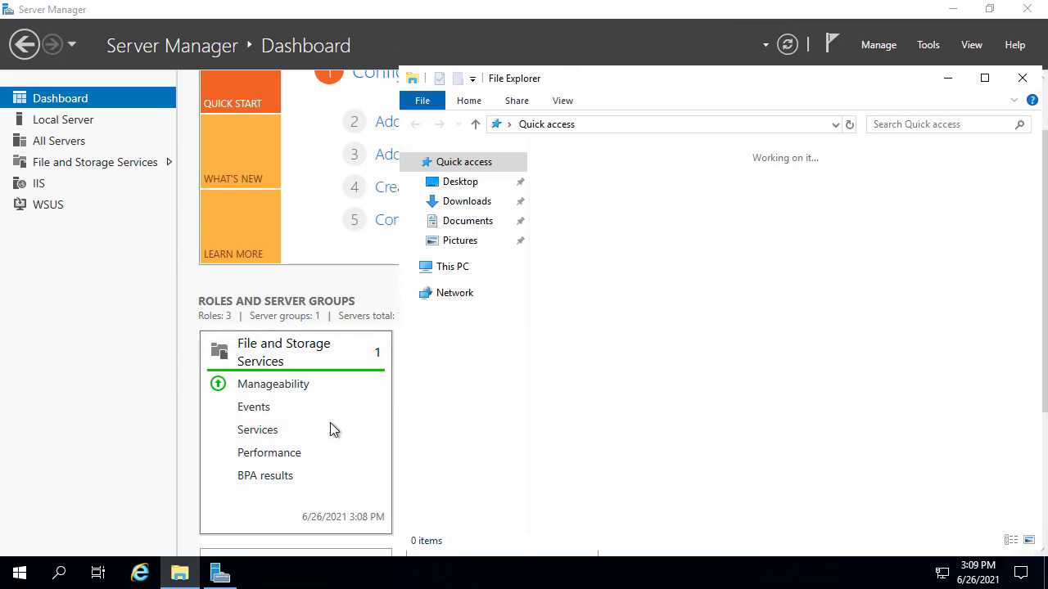
Browse to C:\SMS on SITESYSTEM, granting folder access, and open its Logs folder
left_click(458, 267)
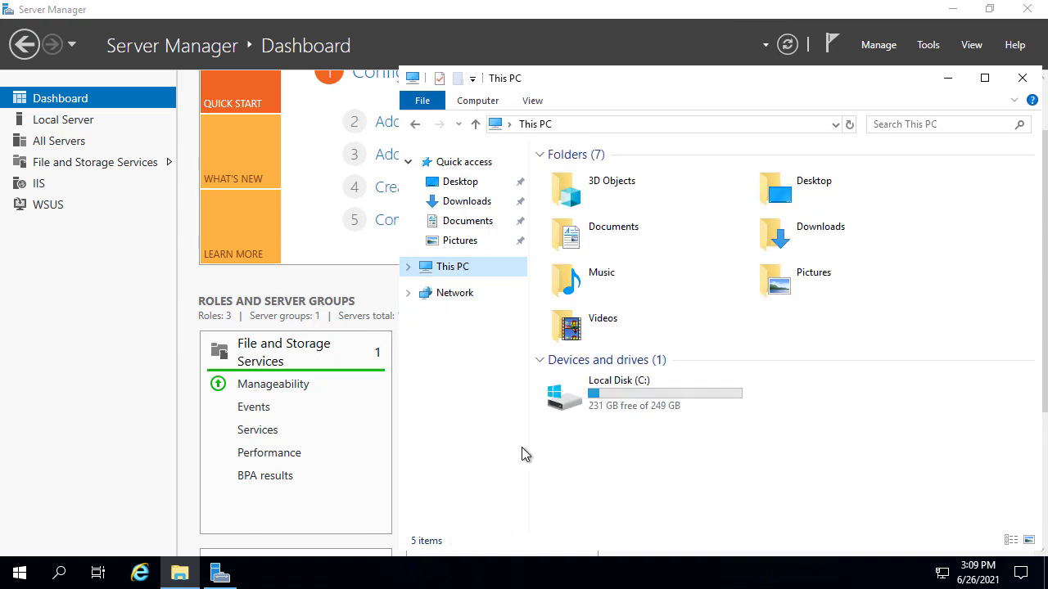
double_click(595, 387)
double_click(597, 283)
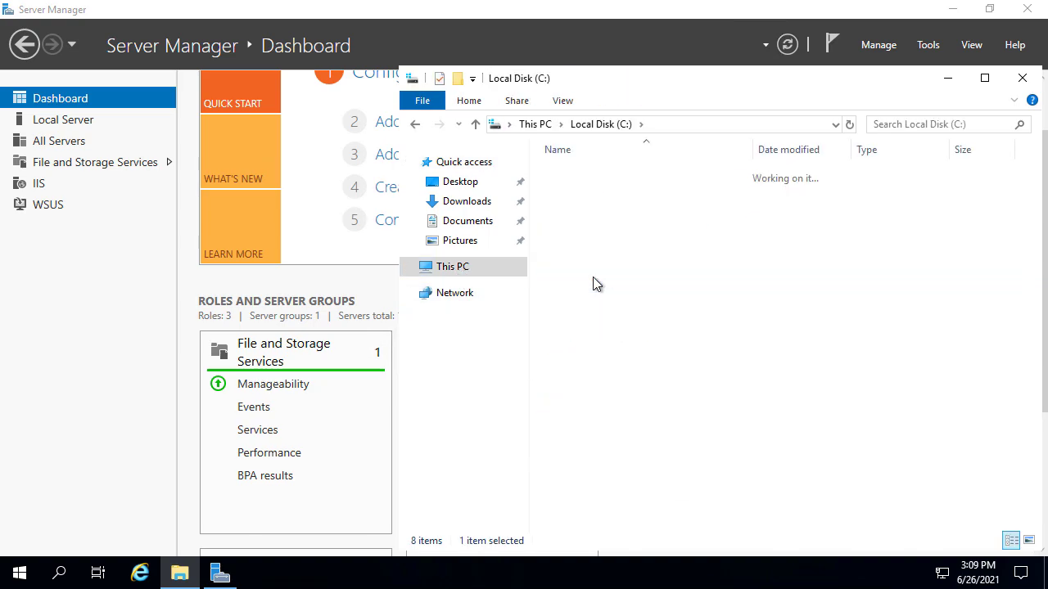
left_click(788, 150)
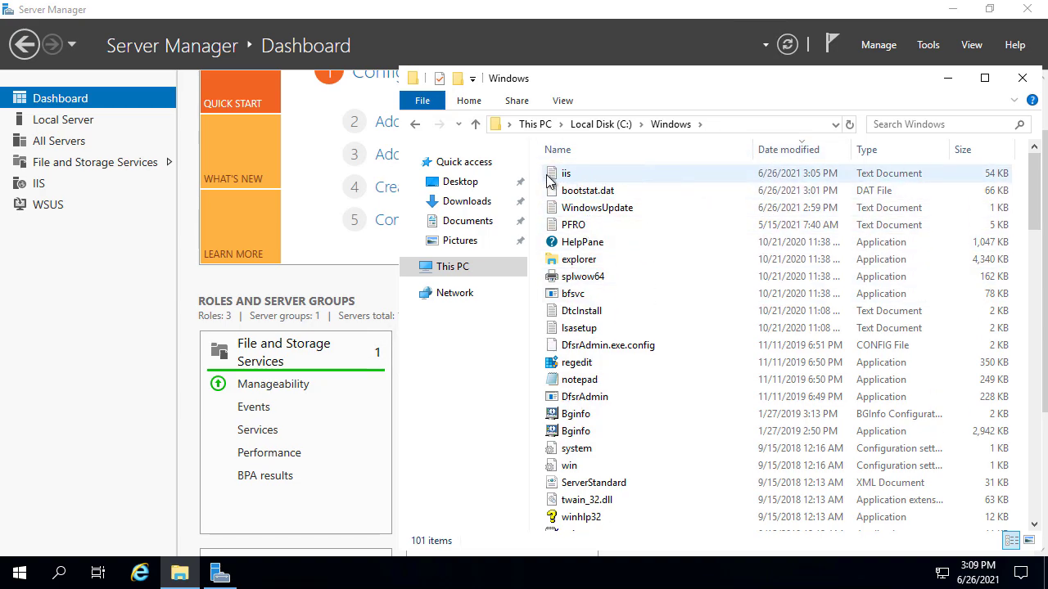
left_click(603, 125)
double_click(563, 242)
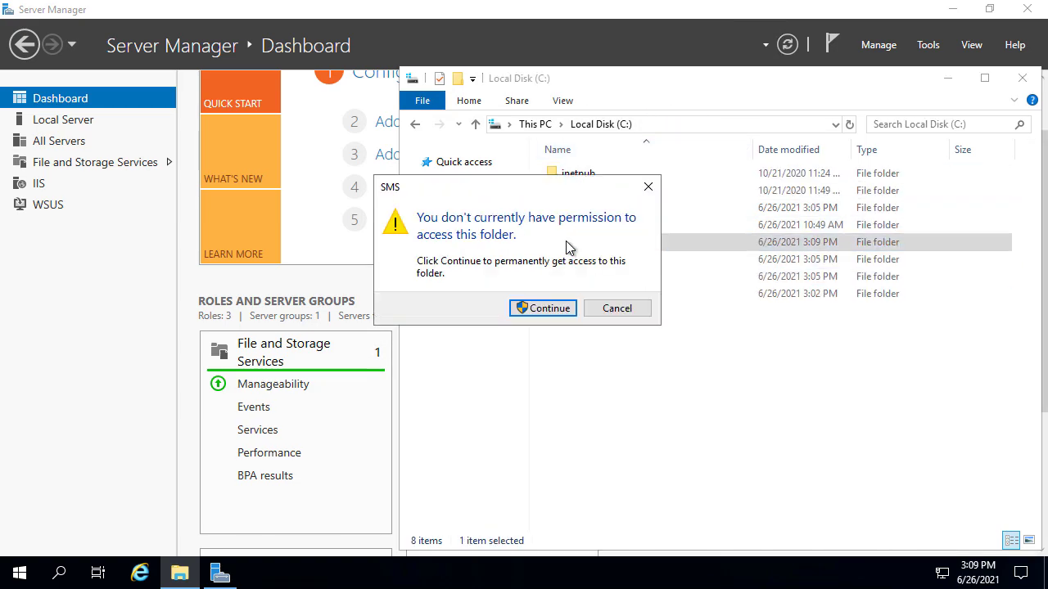
left_click(555, 316)
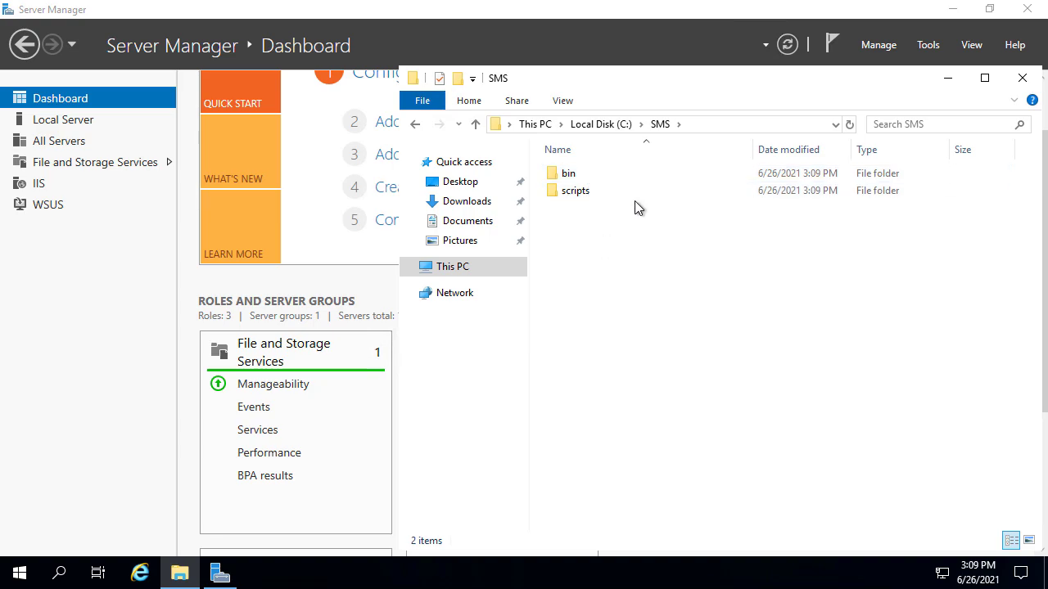
left_click(951, 11)
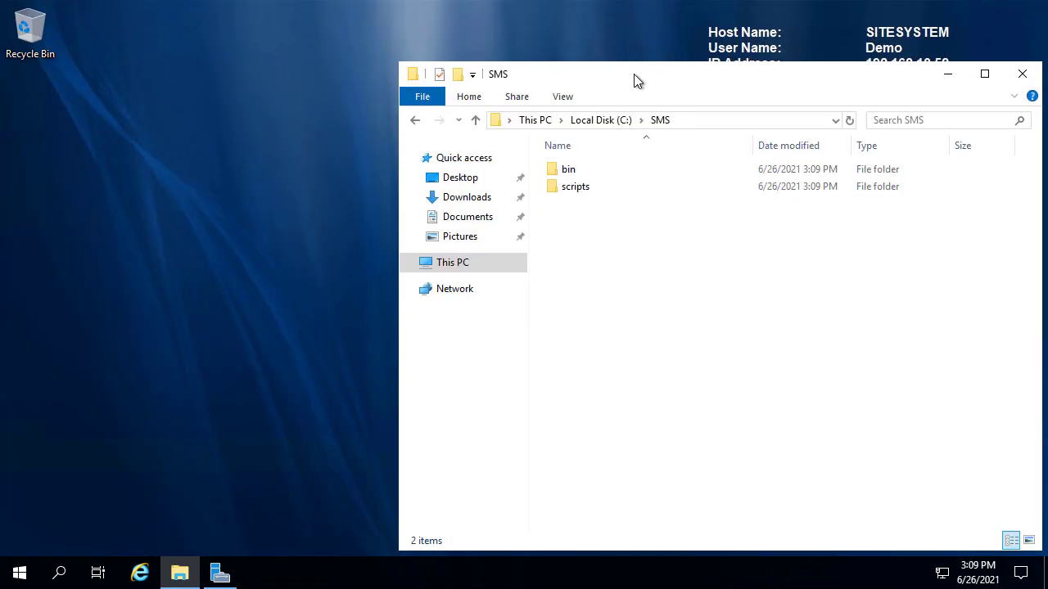
left_click_drag(633, 73, 282, 49)
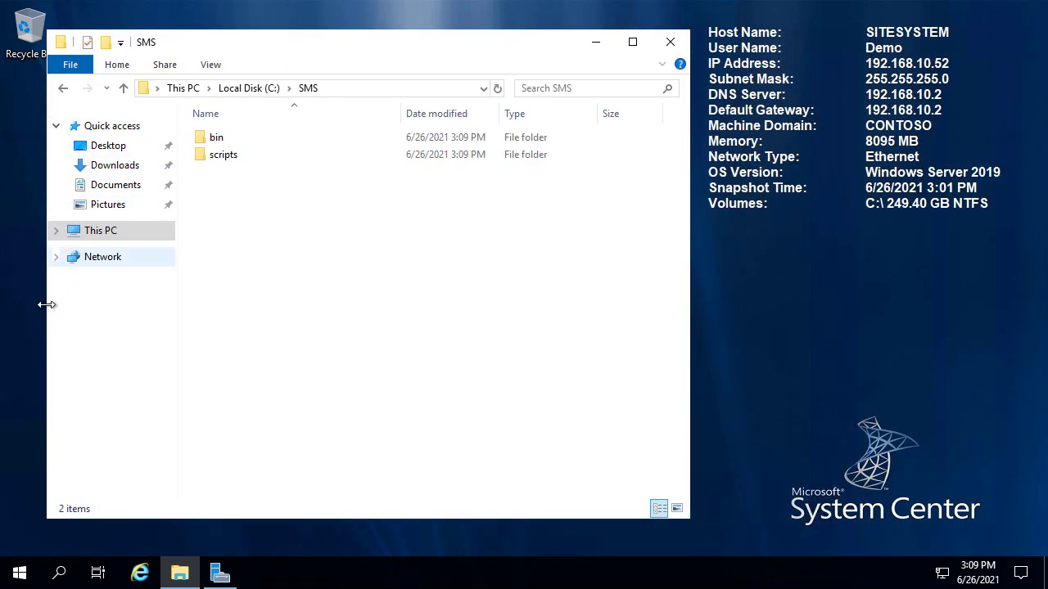
left_click_drag(47, 305, 94, 319)
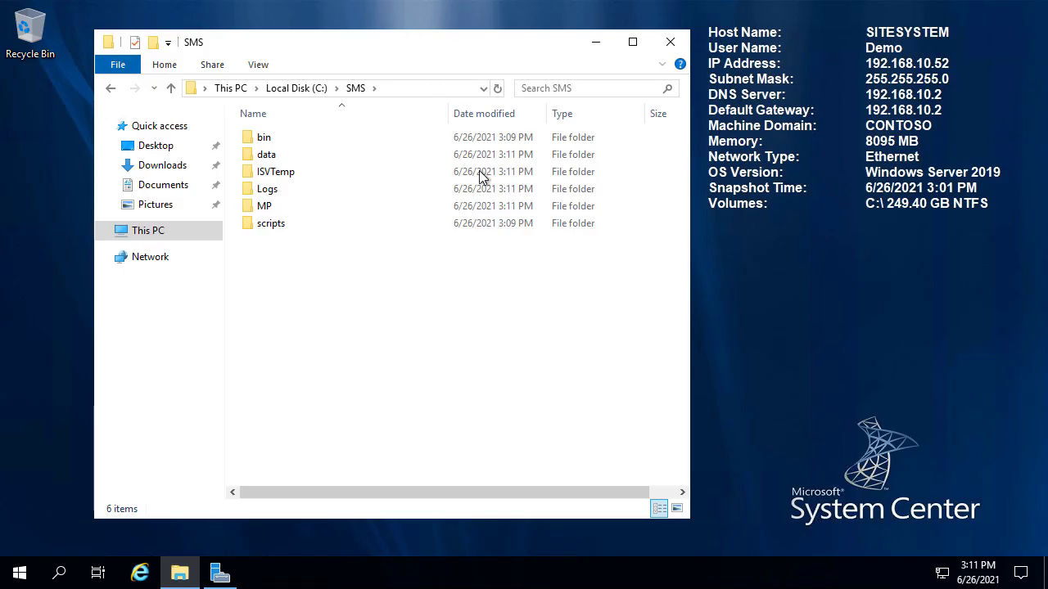
double_click(305, 189)
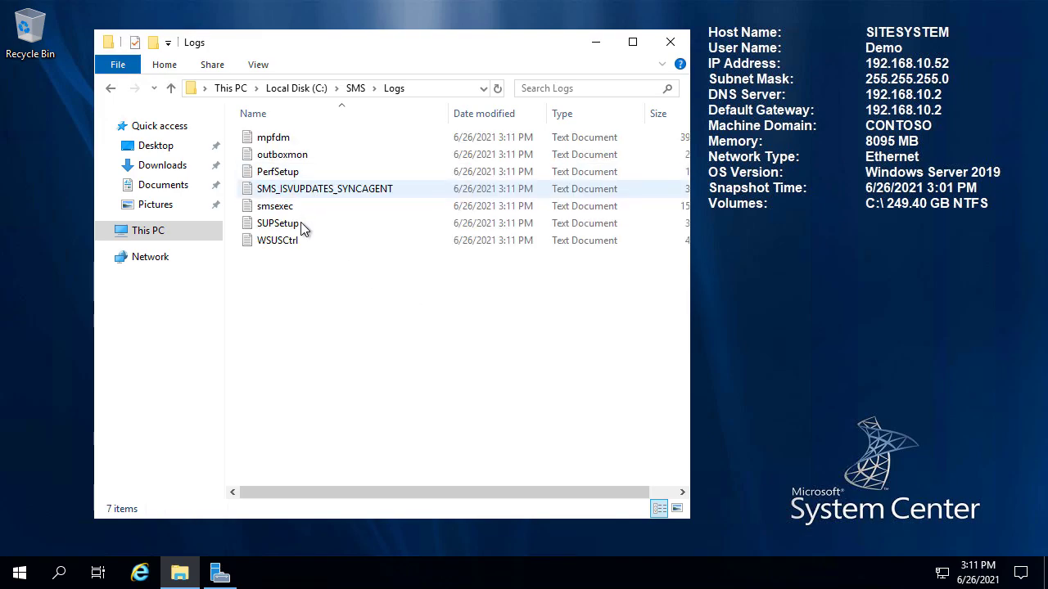
Check SUPSetup.log for 'Installation was successful' and review WSUSCtrl.log maximized for healthy components
double_click(270, 227)
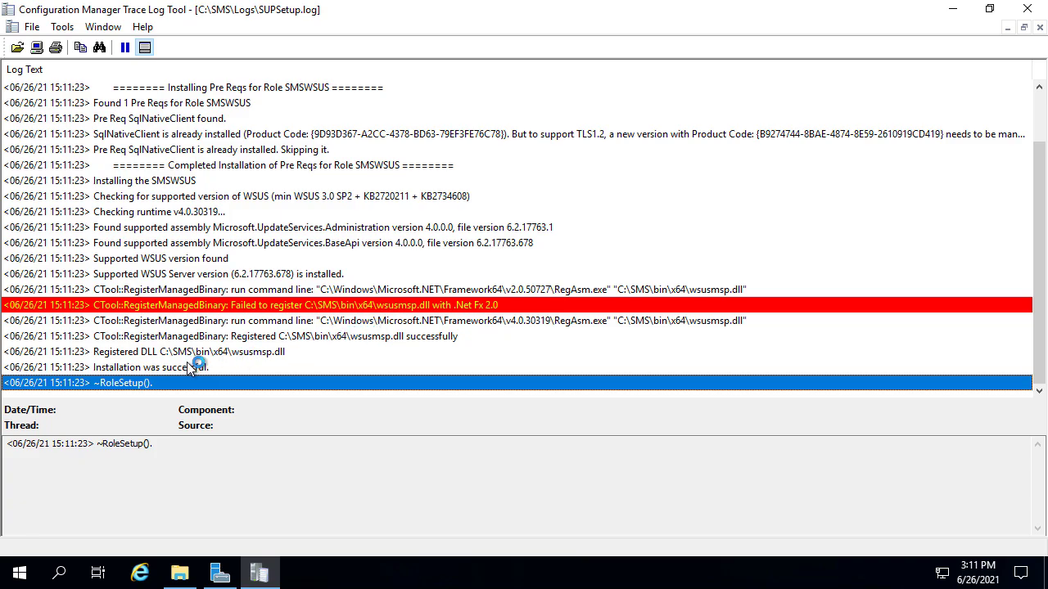
left_click(188, 366)
left_click(1027, 8)
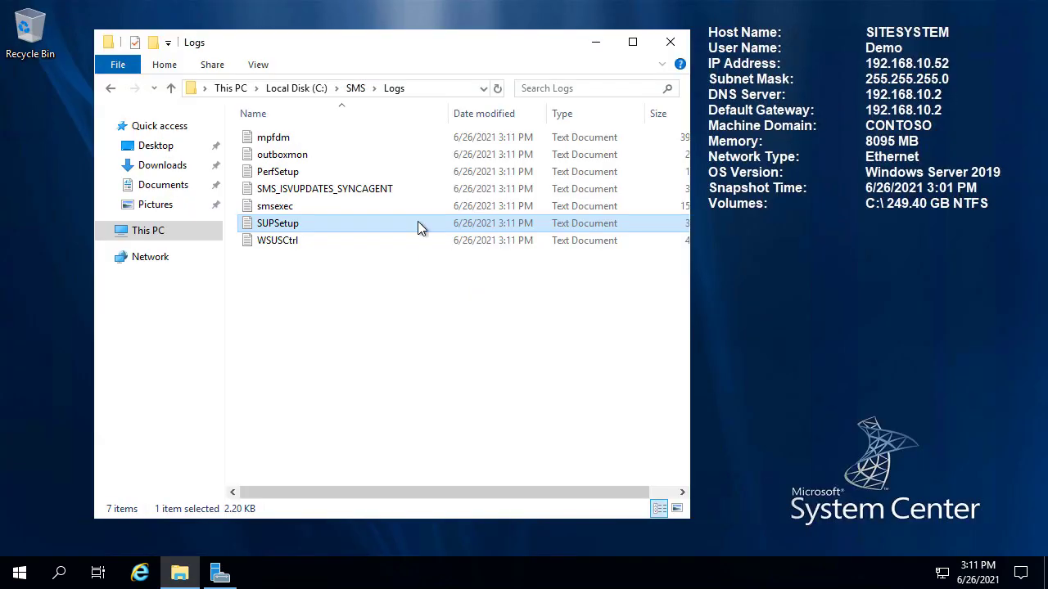
double_click(266, 241)
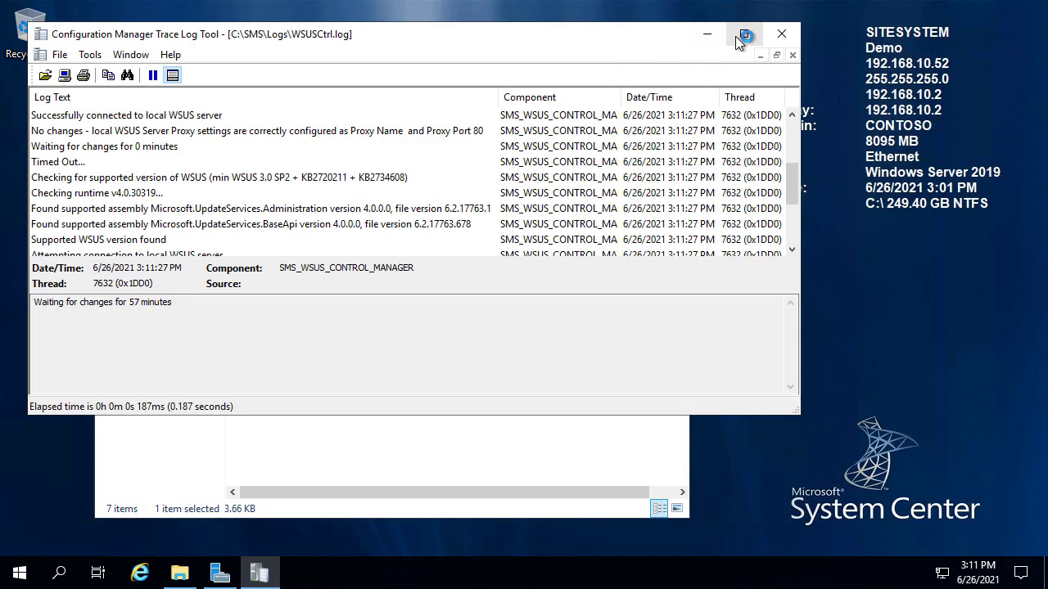
left_click(736, 36)
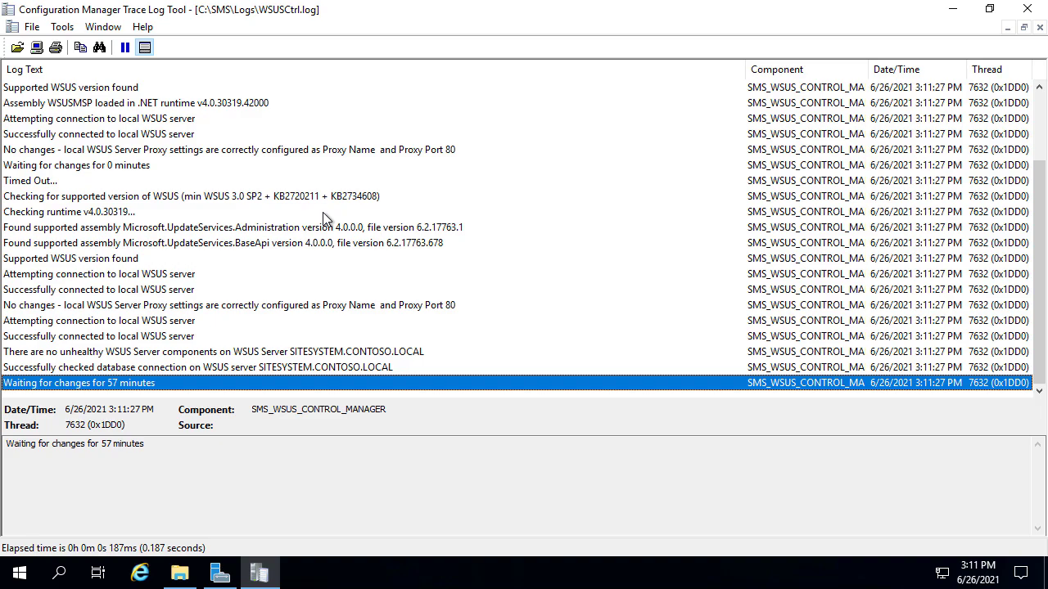
scroll(384, 164, "up", 2)
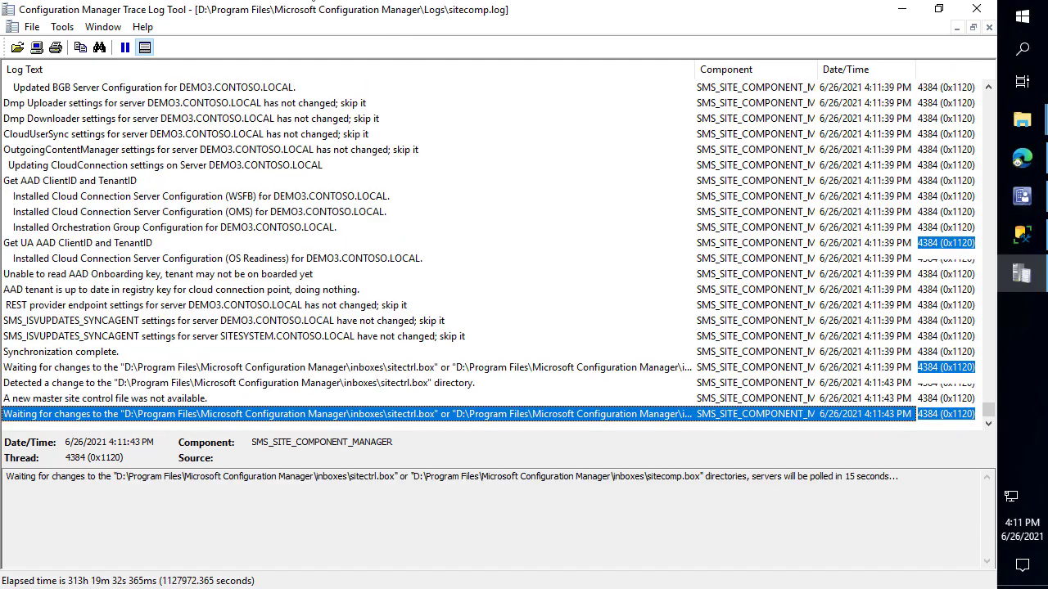
mouse_move(1025, 193)
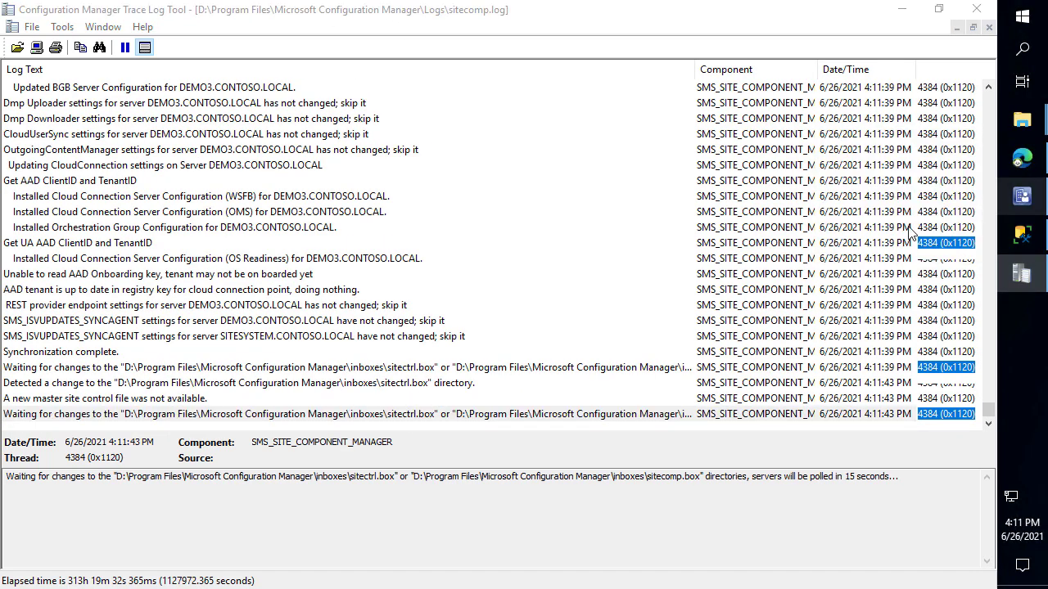
left_click(1023, 196)
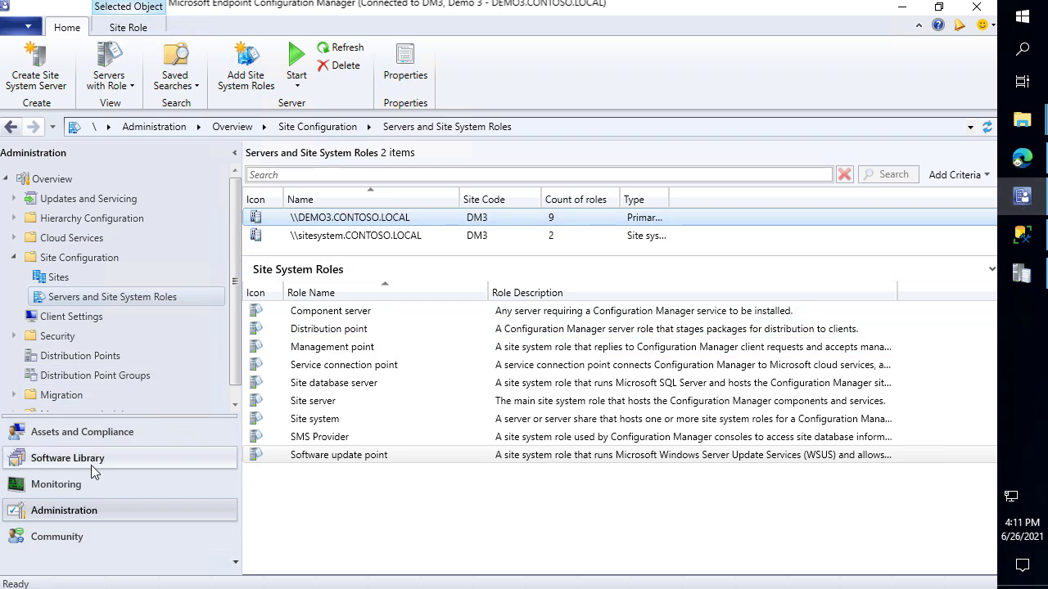
left_click(105, 484)
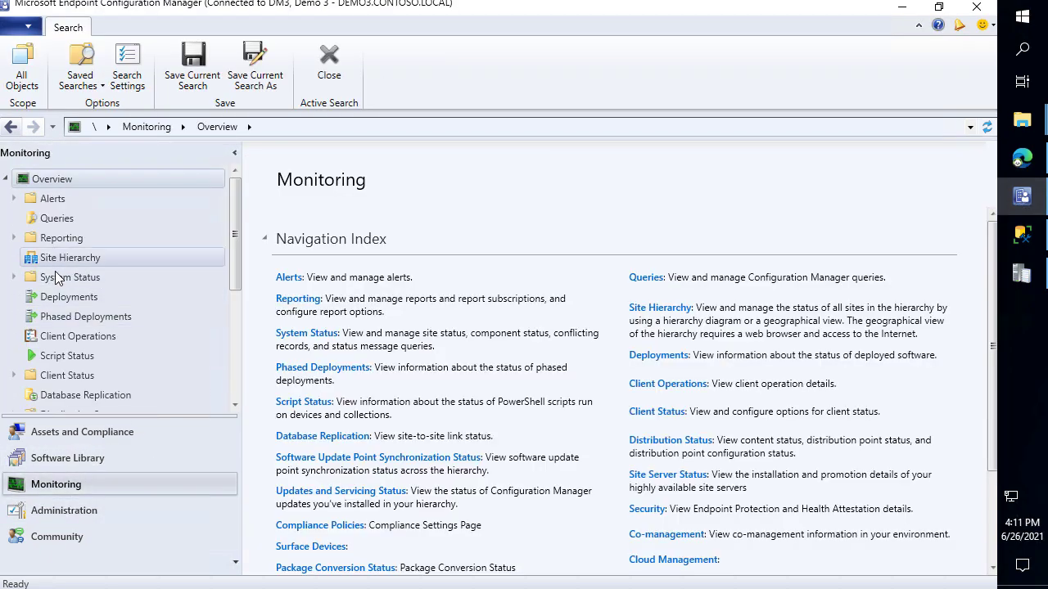
scroll(86, 324, "down", 2)
left_click(99, 355)
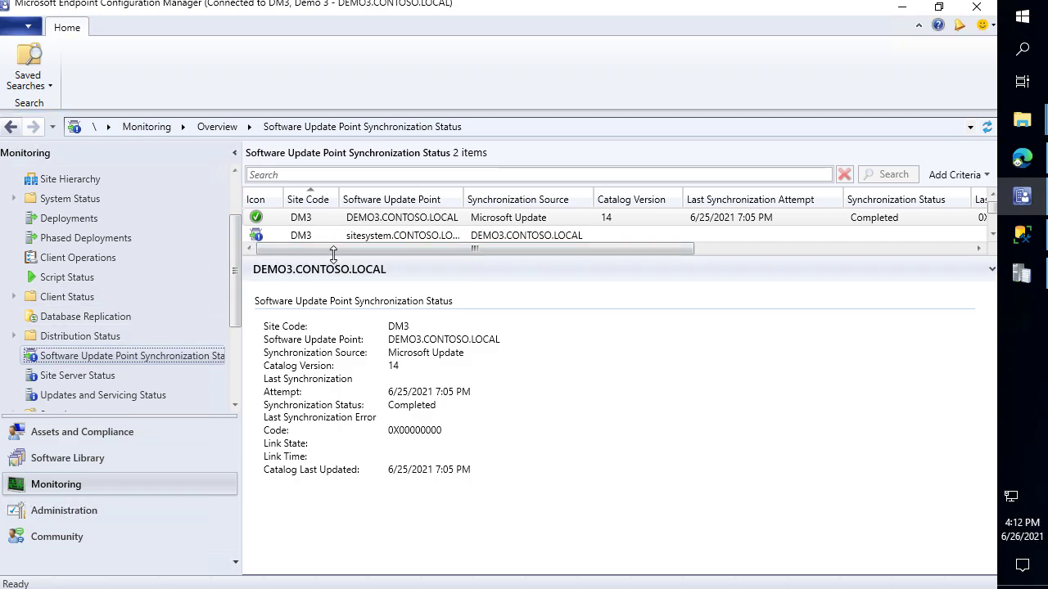
left_click_drag(341, 255, 338, 298)
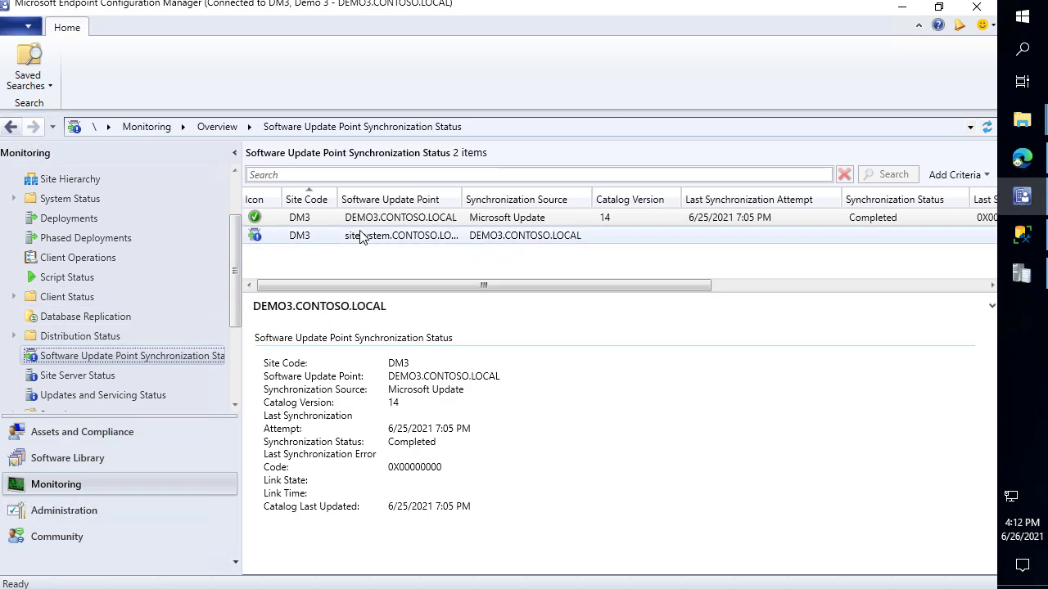
left_click(359, 235)
left_click(367, 216)
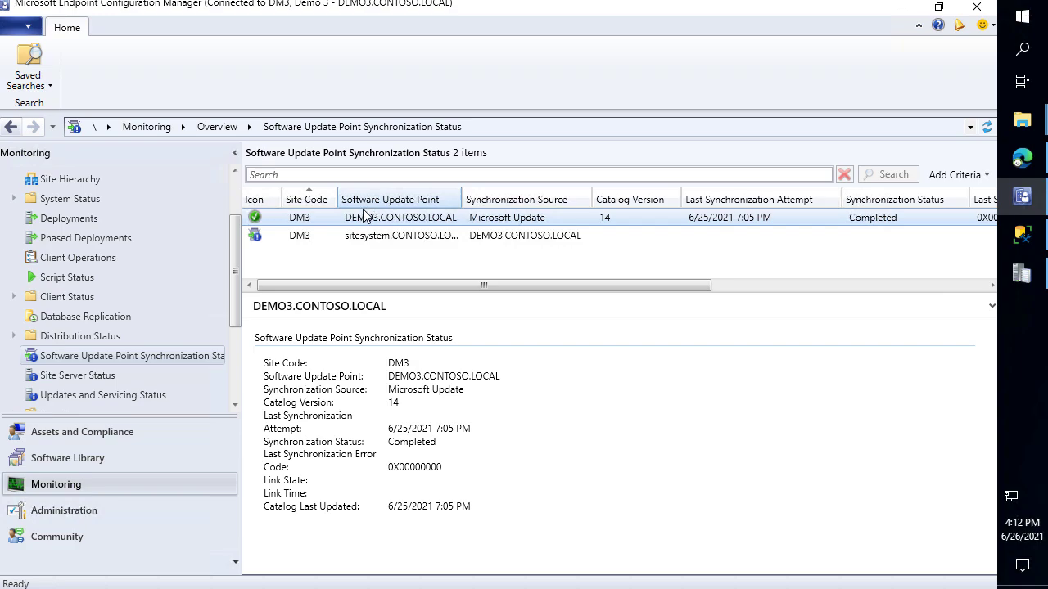
left_click(51, 509)
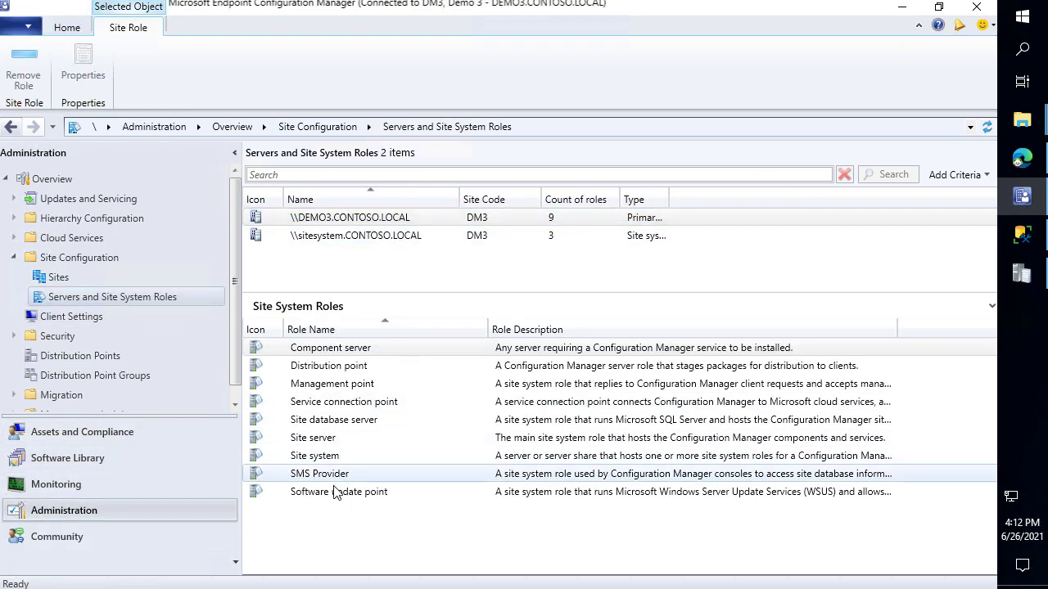
Remove DEMO3's Software update point role, choosing sitesystem.CONTOSO.LOCAL as the new sync source
left_click(336, 494)
right_click(336, 495)
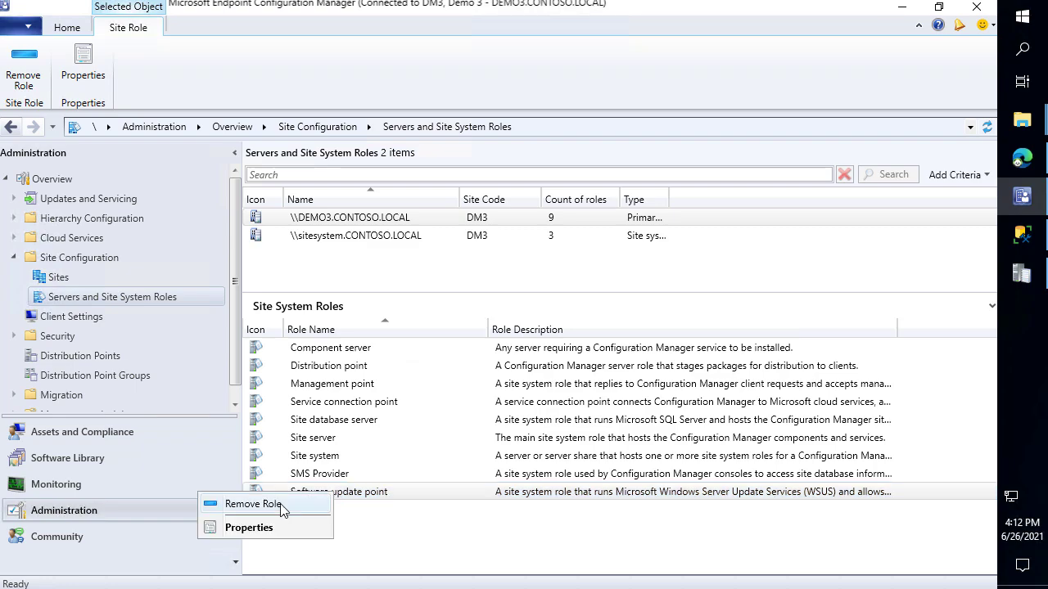
left_click(254, 504)
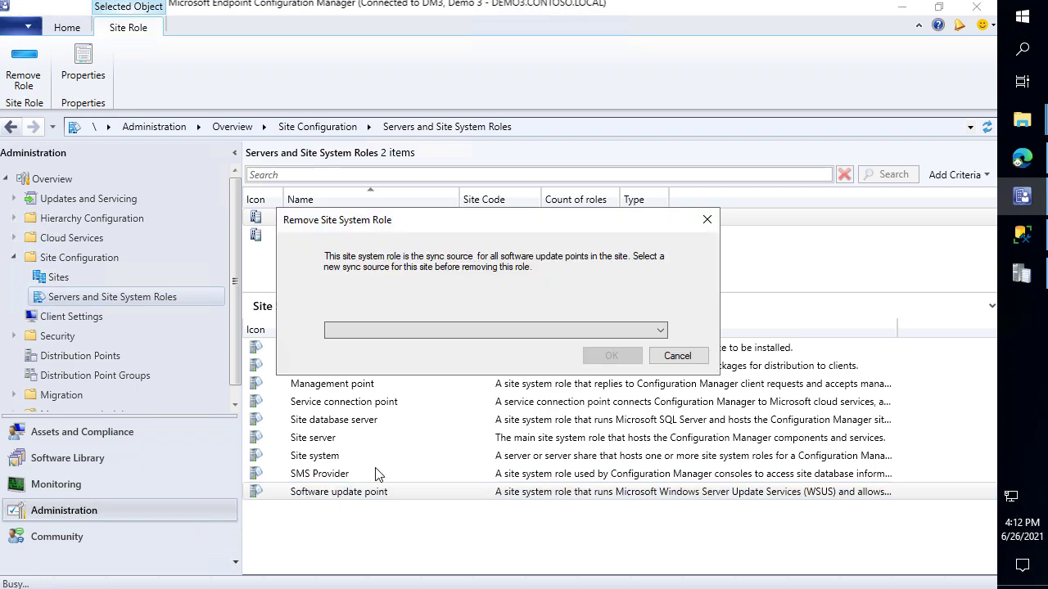
left_click(467, 331)
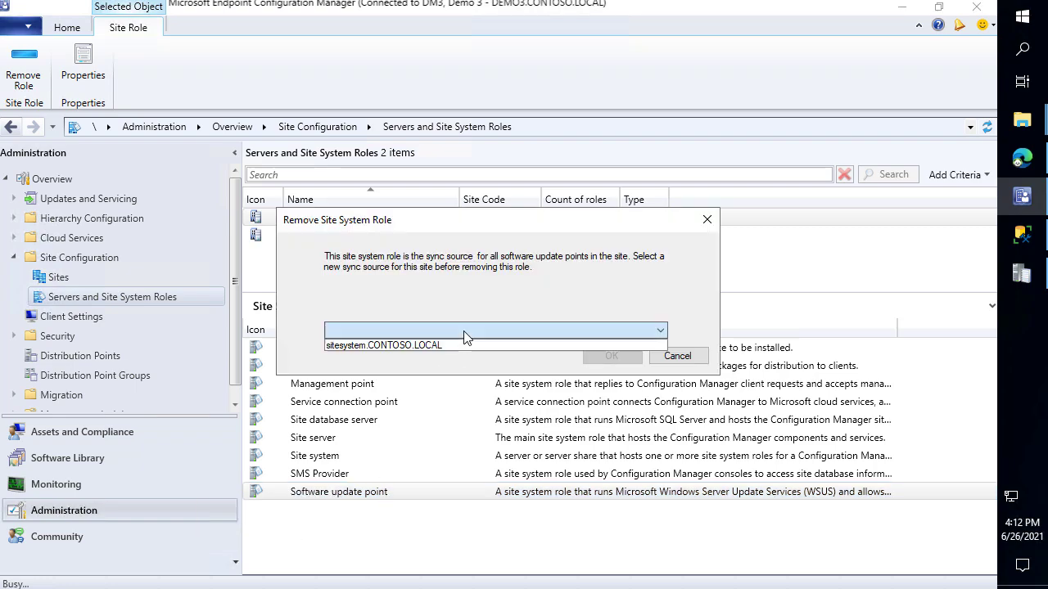
left_click(368, 347)
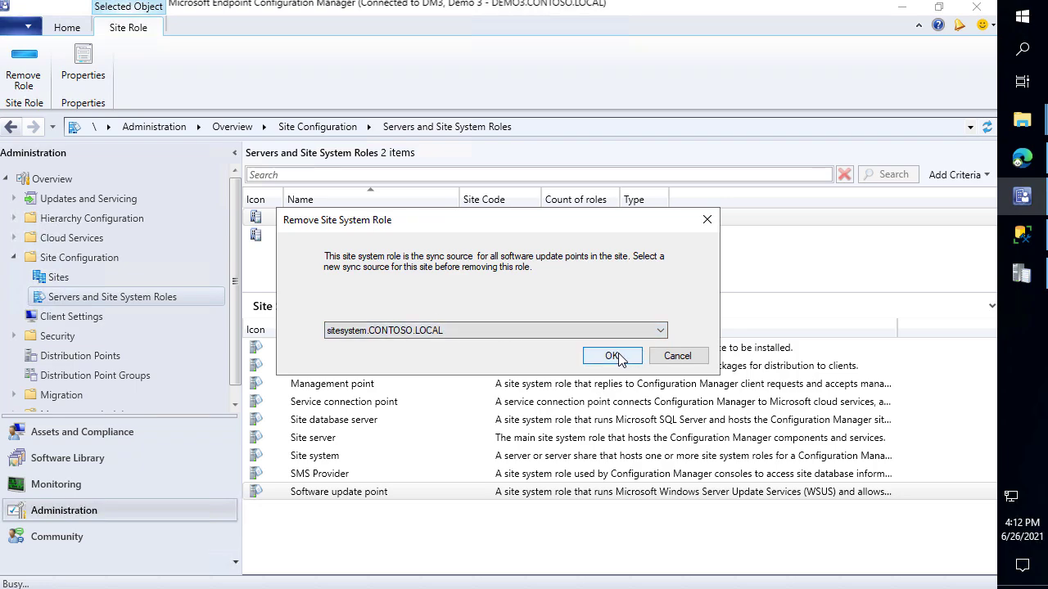
left_click(615, 357)
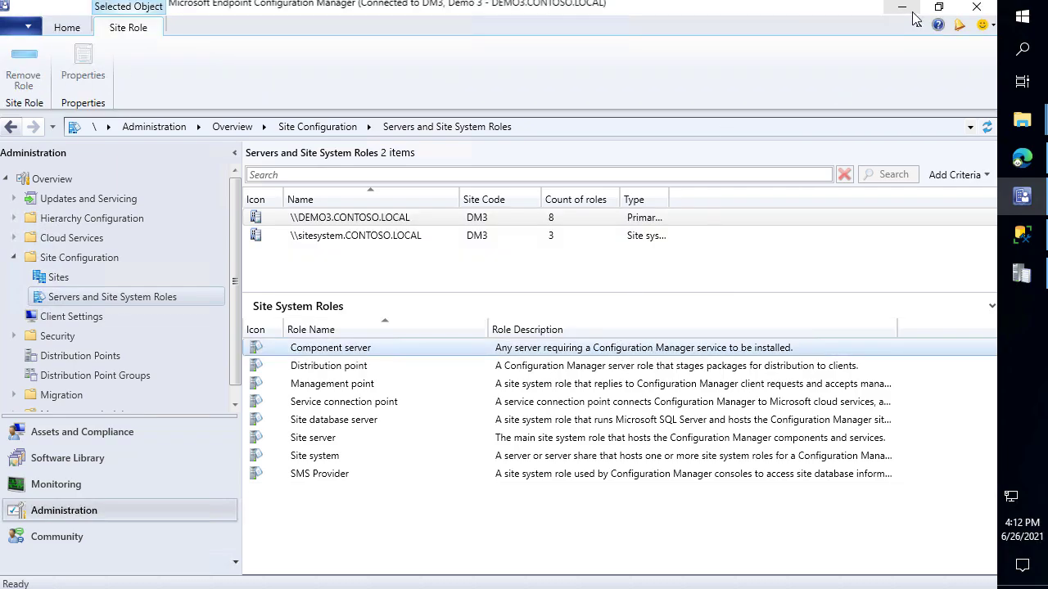
left_click(904, 9)
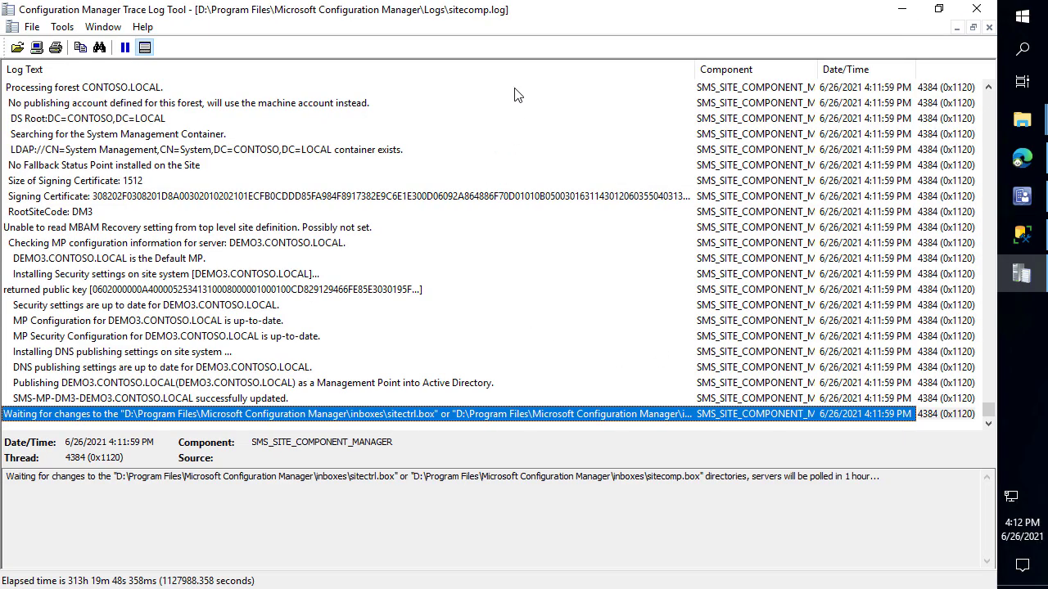
Snap the sitecomp.log viewer right and the Logs folder left to browse the logs
key("super+Right")
left_click(700, 236)
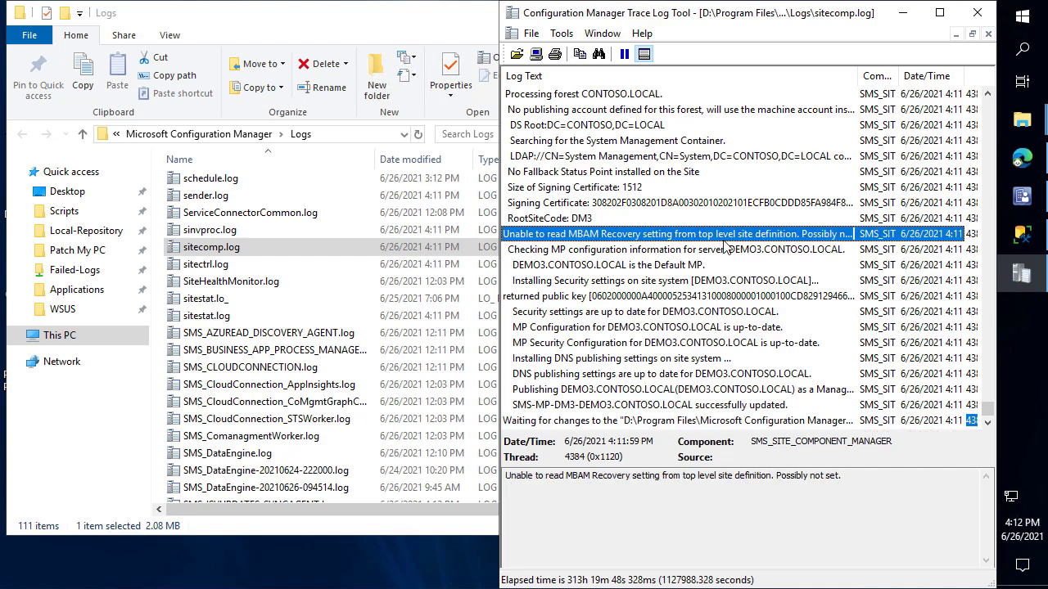
left_click(391, 18)
key("super+Left")
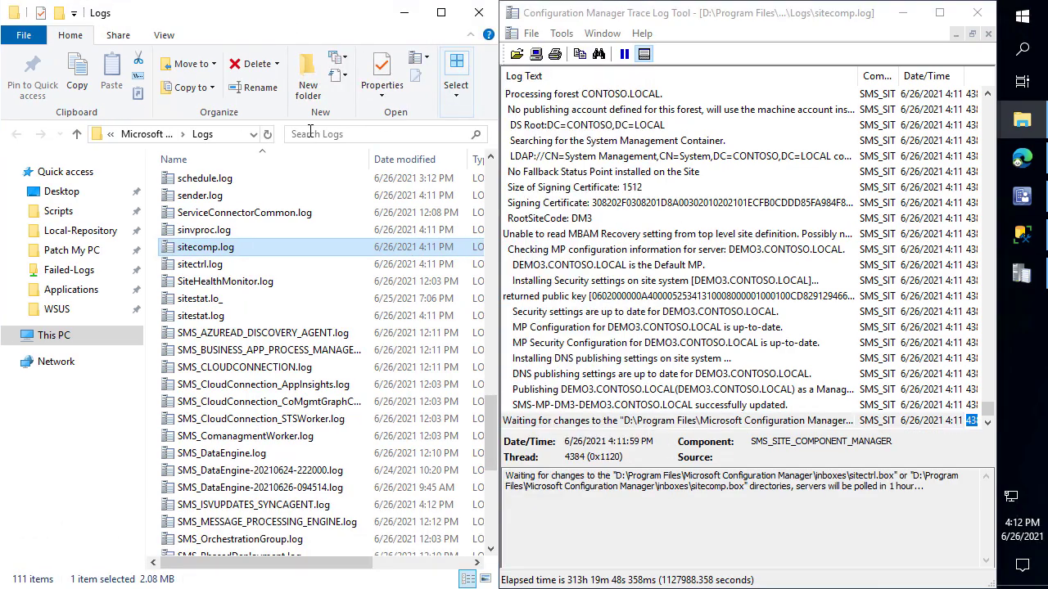
left_click(226, 299)
key("Down")
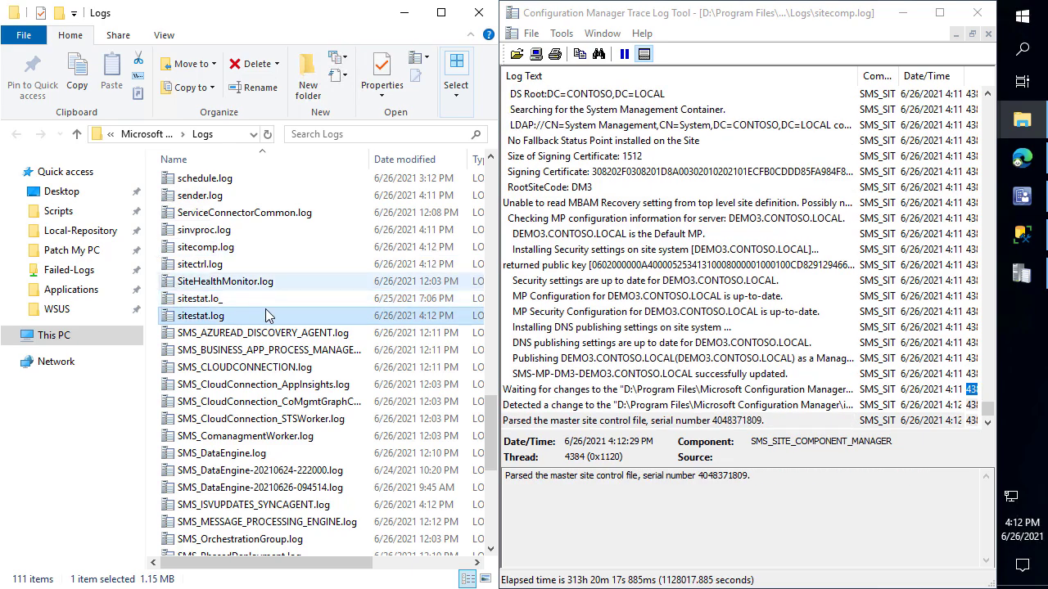
scroll(264, 319, "down", 7)
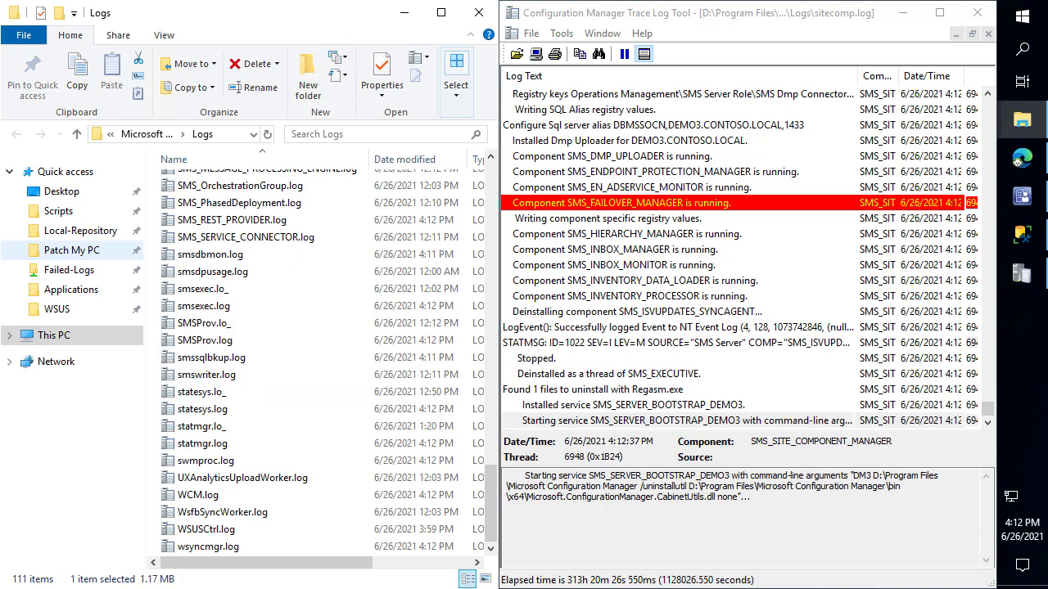
left_click(225, 238)
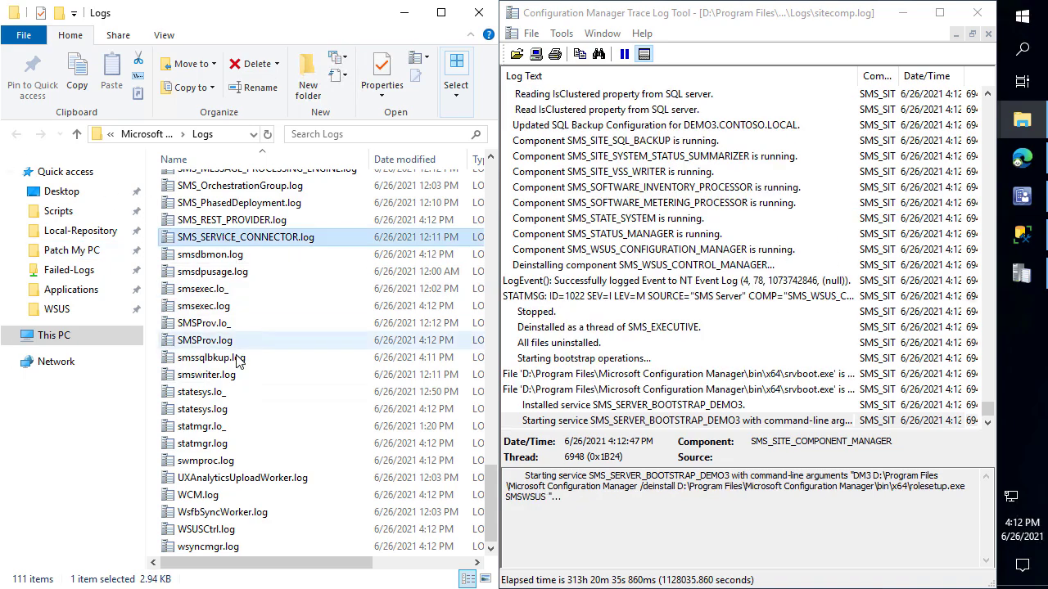
Open SUPSetup.log and confirm the WSUS 'Deinstallation was successful' entry on DEMO3
left_click(210, 377)
type("sup")
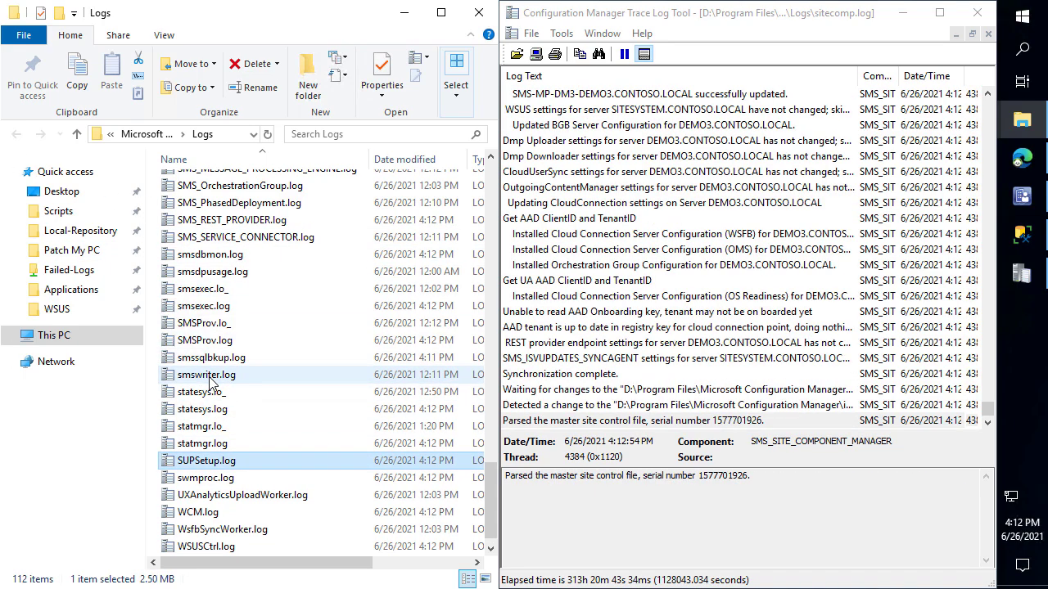
key("Return")
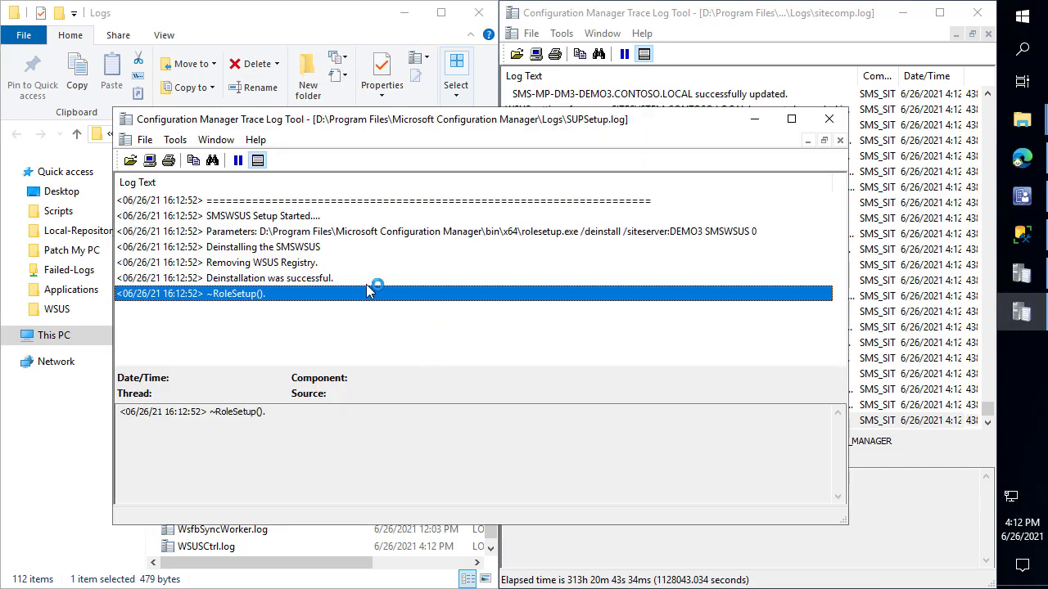
left_click(301, 266)
left_click(311, 280)
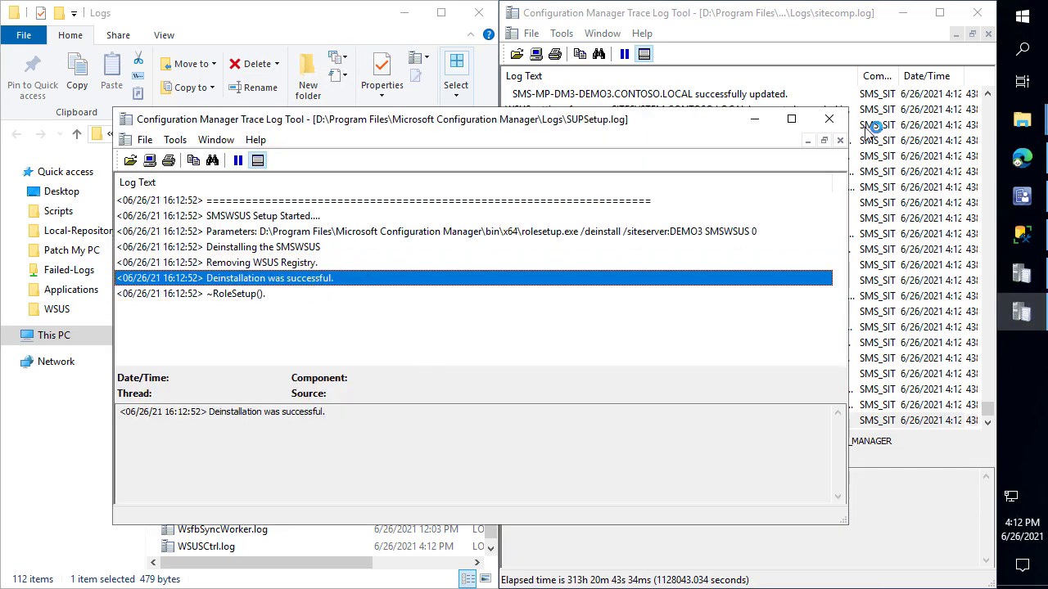
left_click(829, 120)
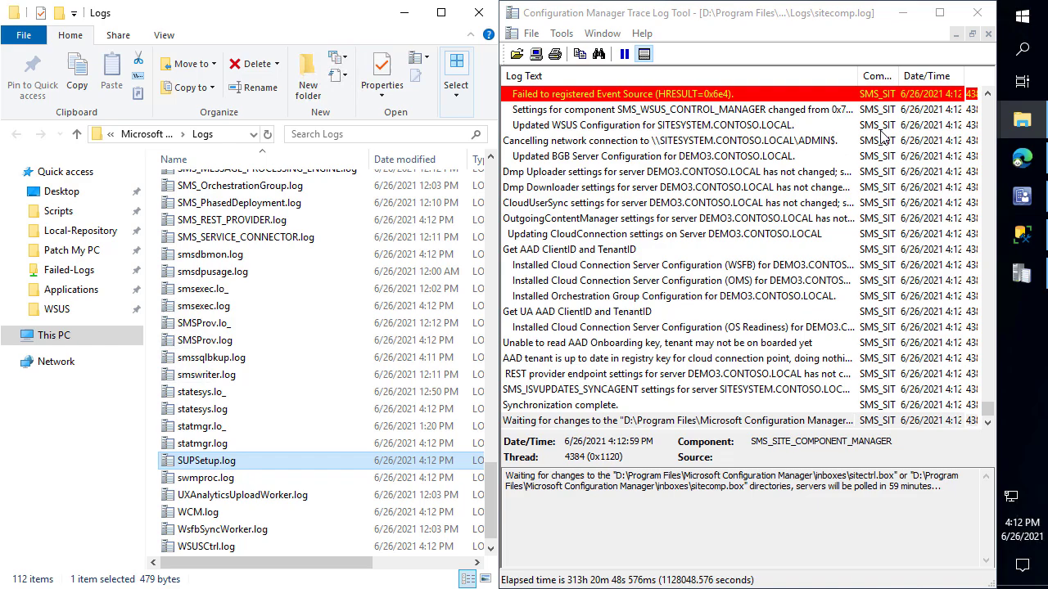
left_click(1019, 196)
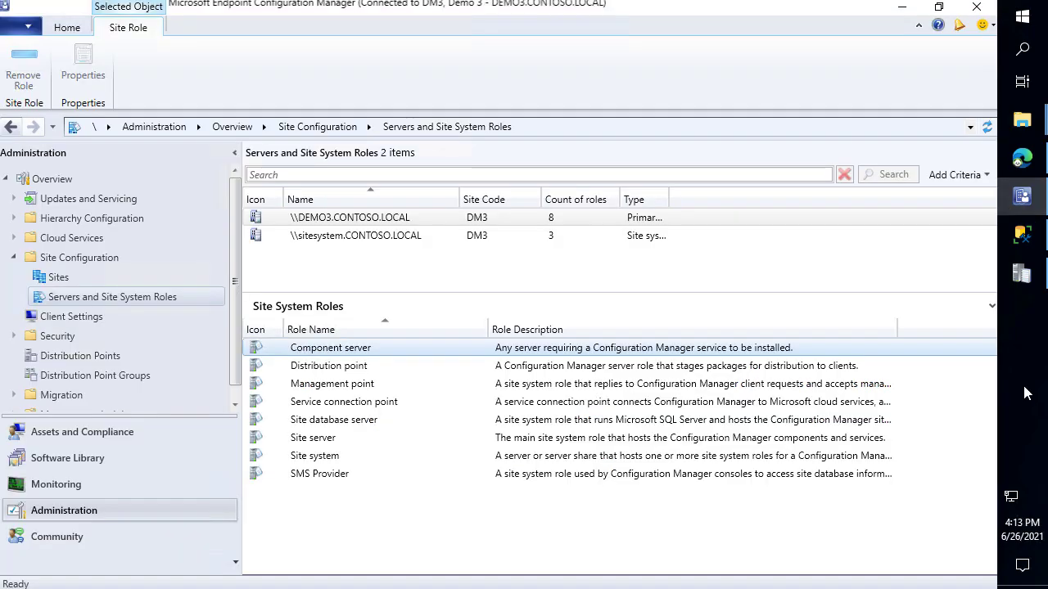
Run Synchronize Software Updates from the Software Library and confirm it
left_click(106, 463)
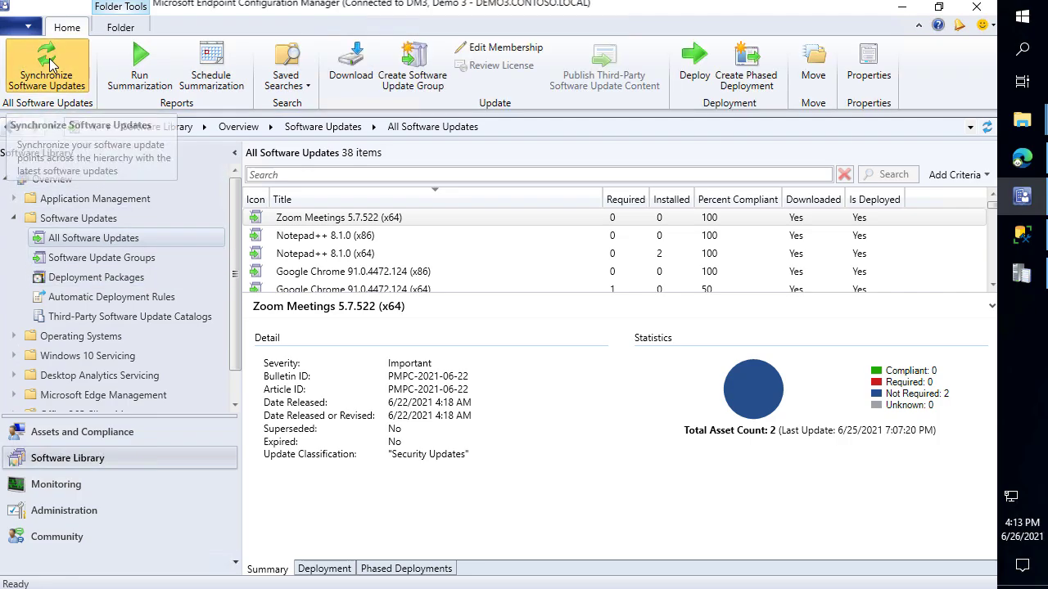
left_click(50, 65)
left_click(559, 391)
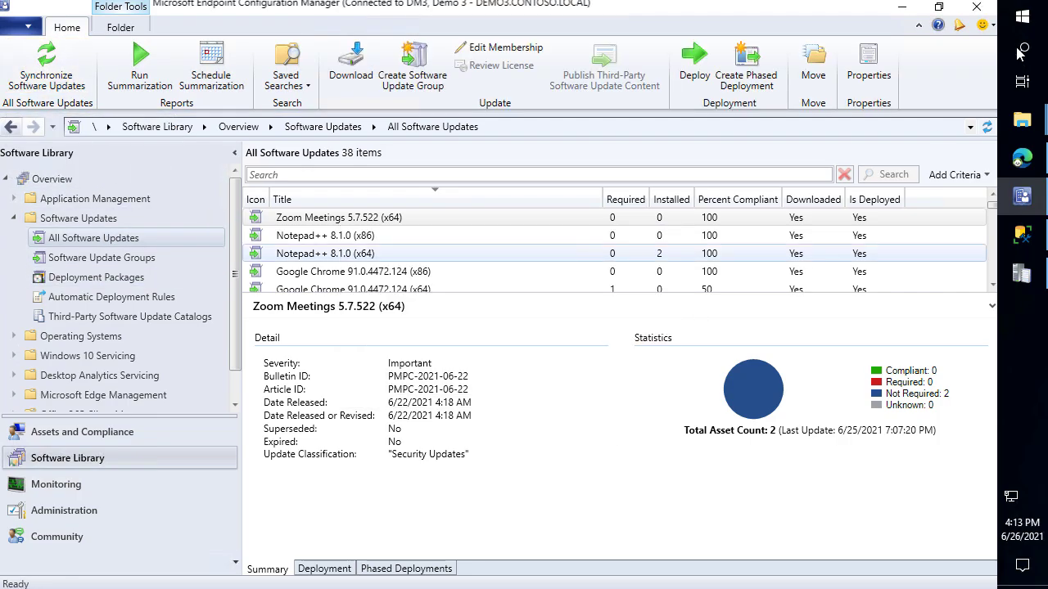
left_click(904, 12)
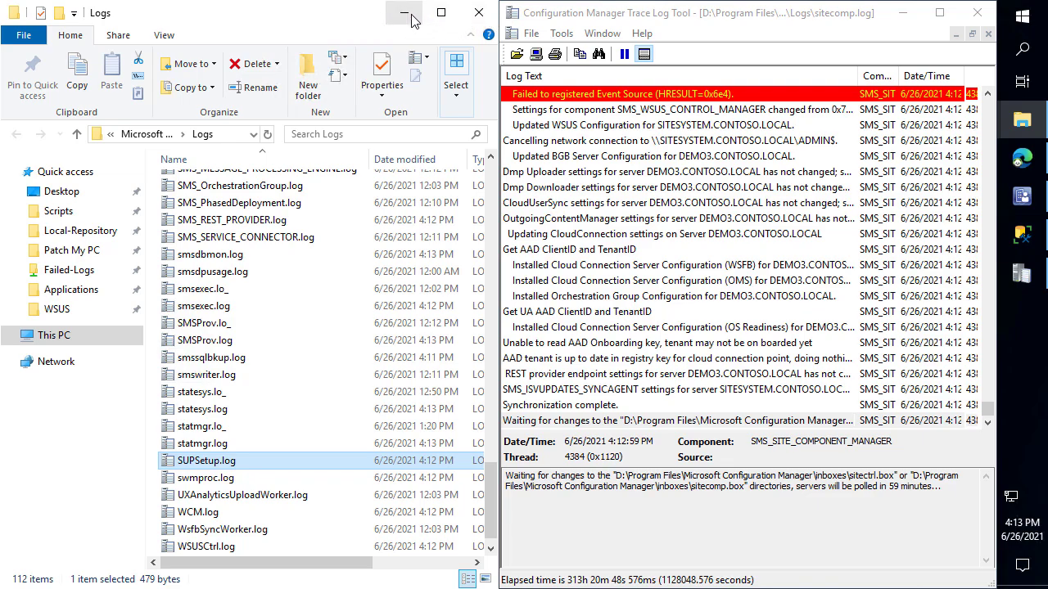
Open wsyncmgr.log and WCM.log snapped side by side, highlighting WCM's configuration-successful message
left_click(307, 357)
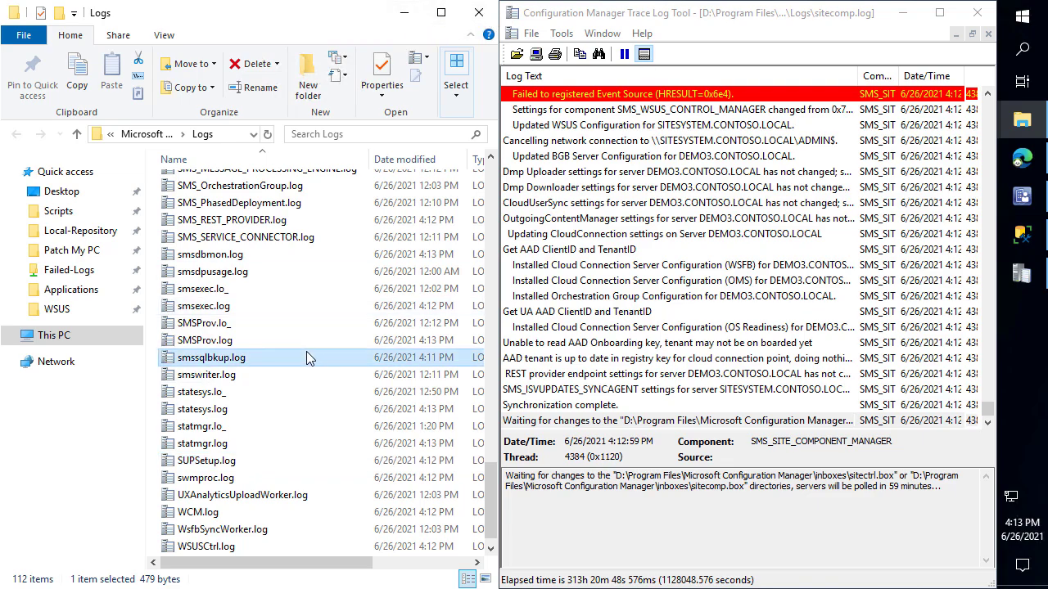
type("wsy")
key("Return")
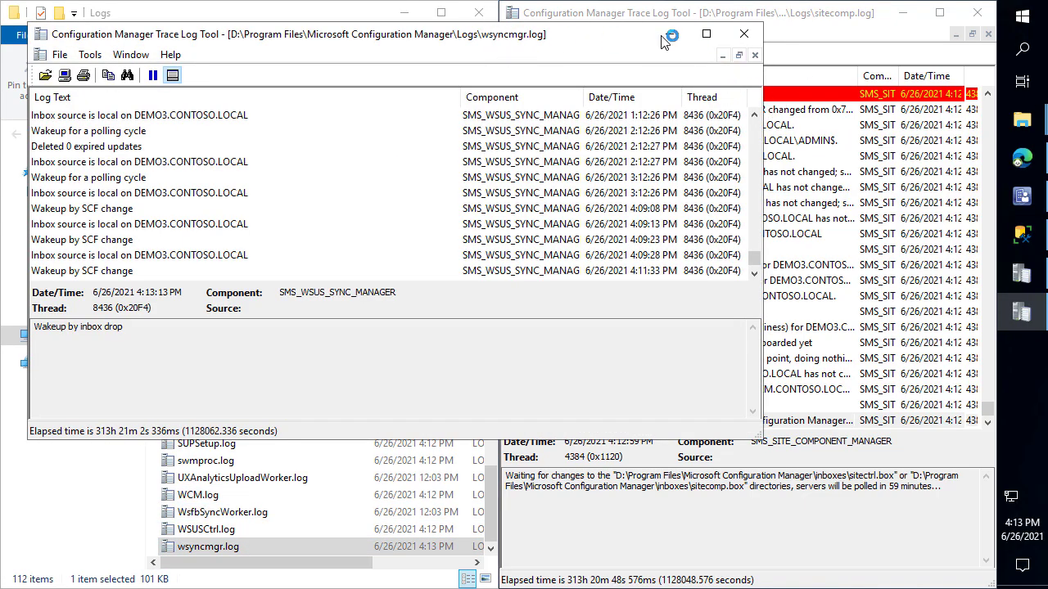
key("super+Right")
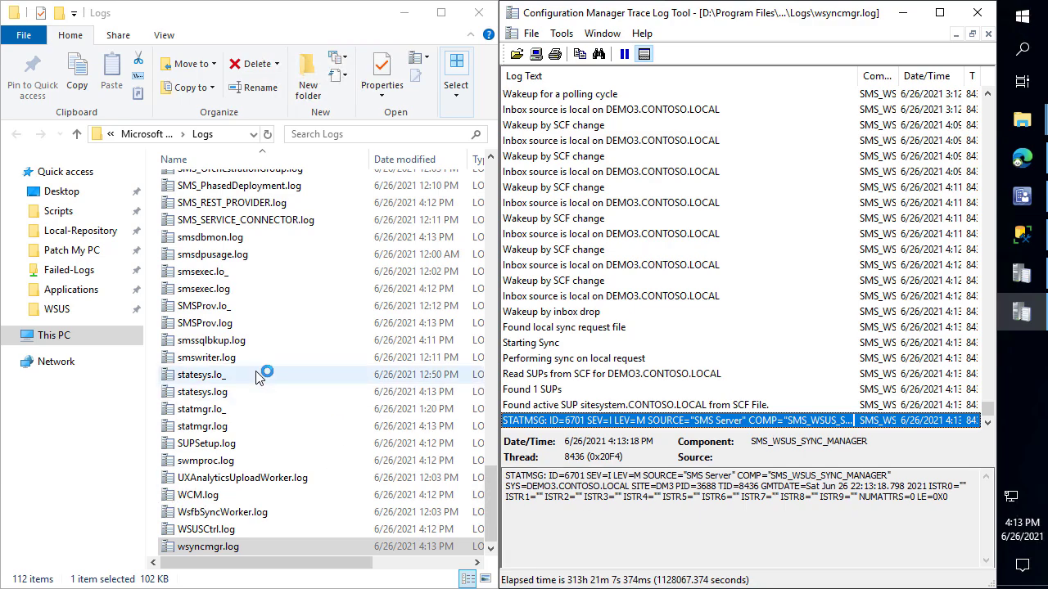
key("alt+Tab")
type("w")
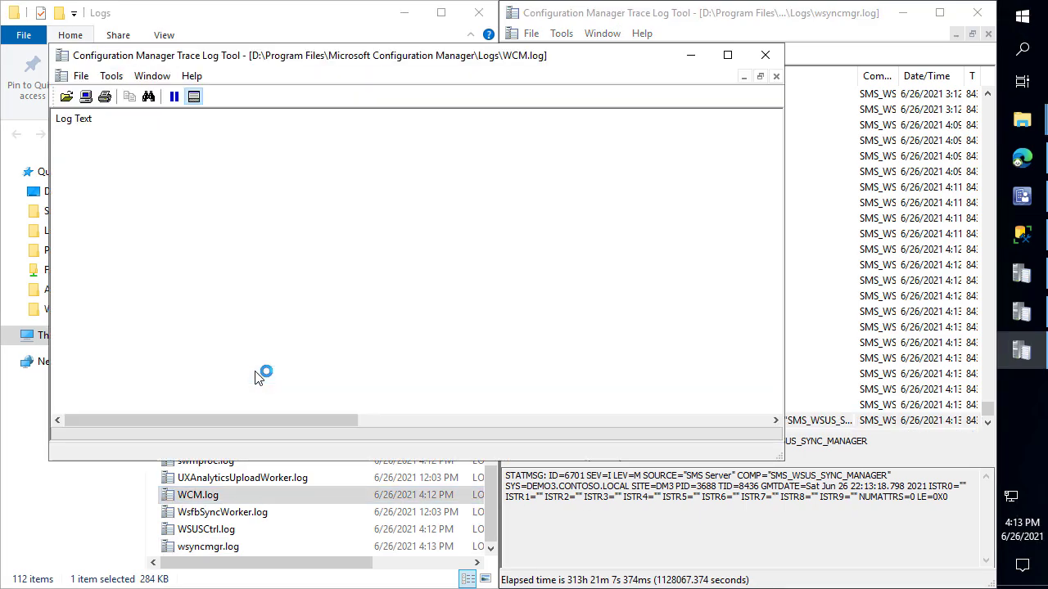
key("super+Left")
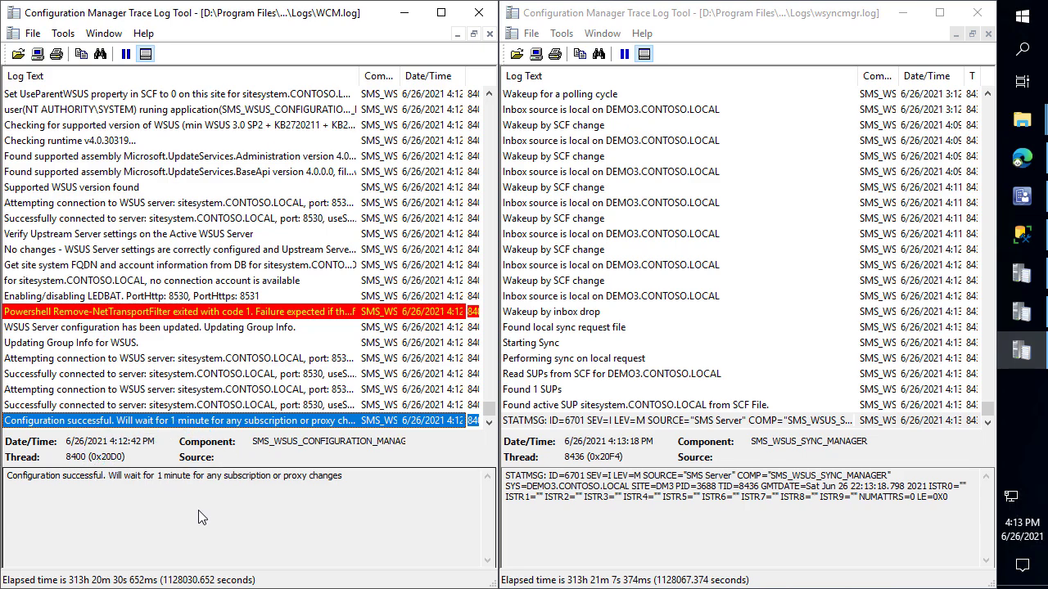
left_click_drag(147, 458, 430, 492)
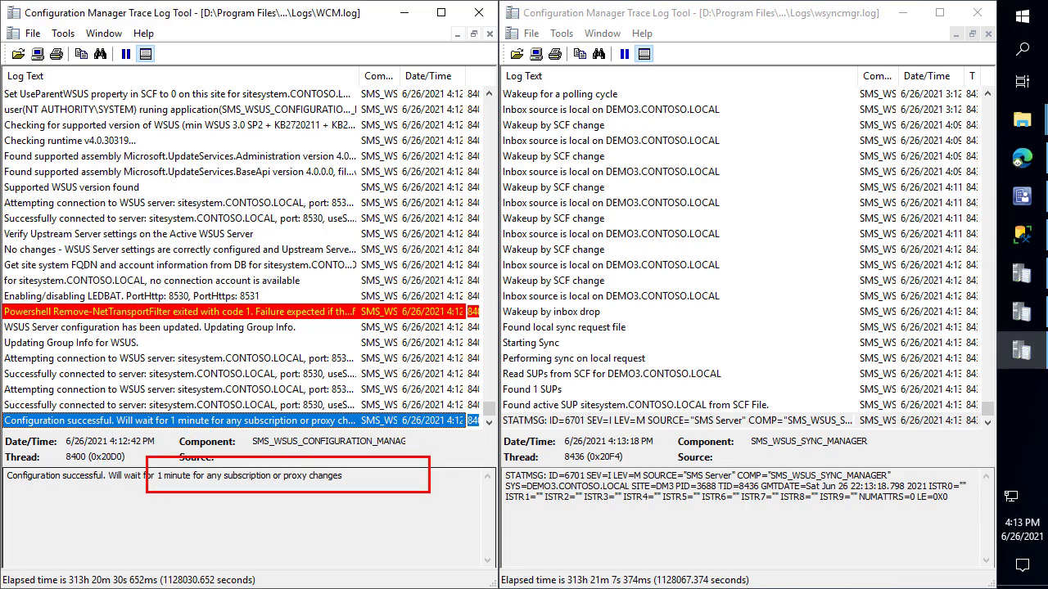
key("Escape")
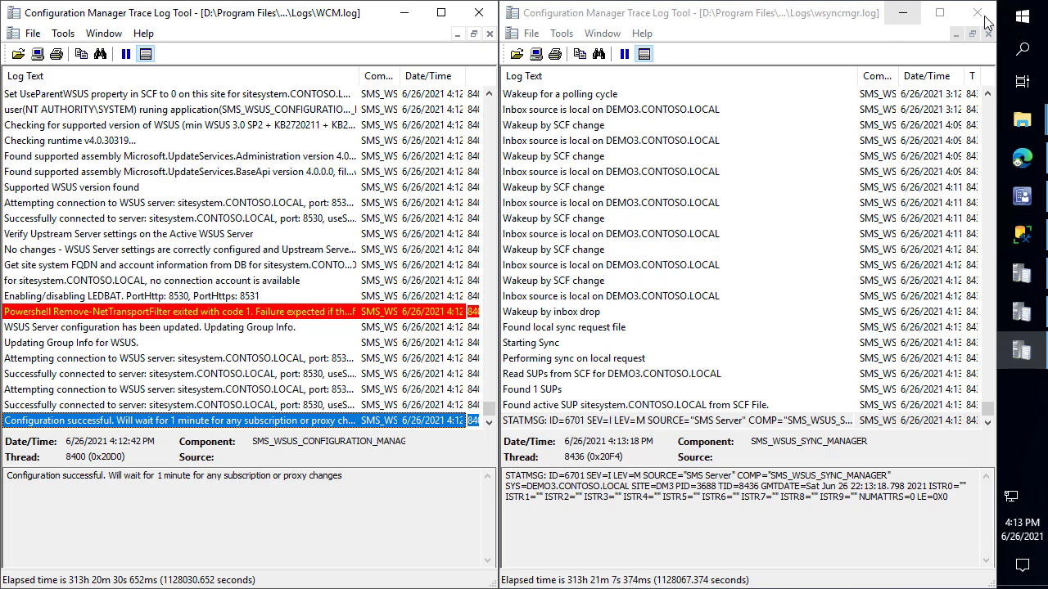
right_click(1021, 17)
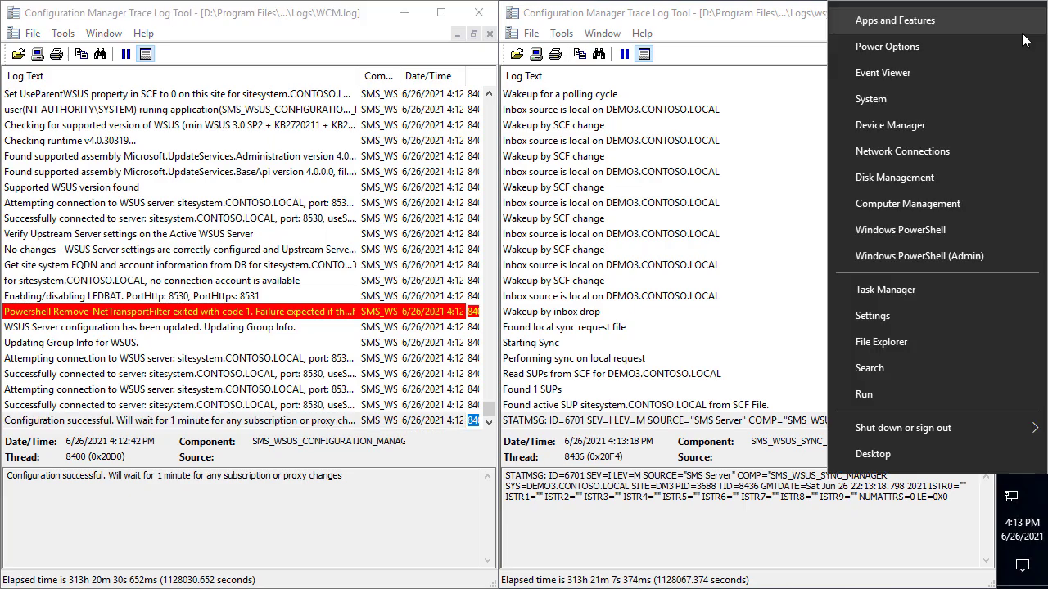
Open an elevated PowerShell and list the installed update-related Windows features
left_click(935, 257)
key("alt+y")
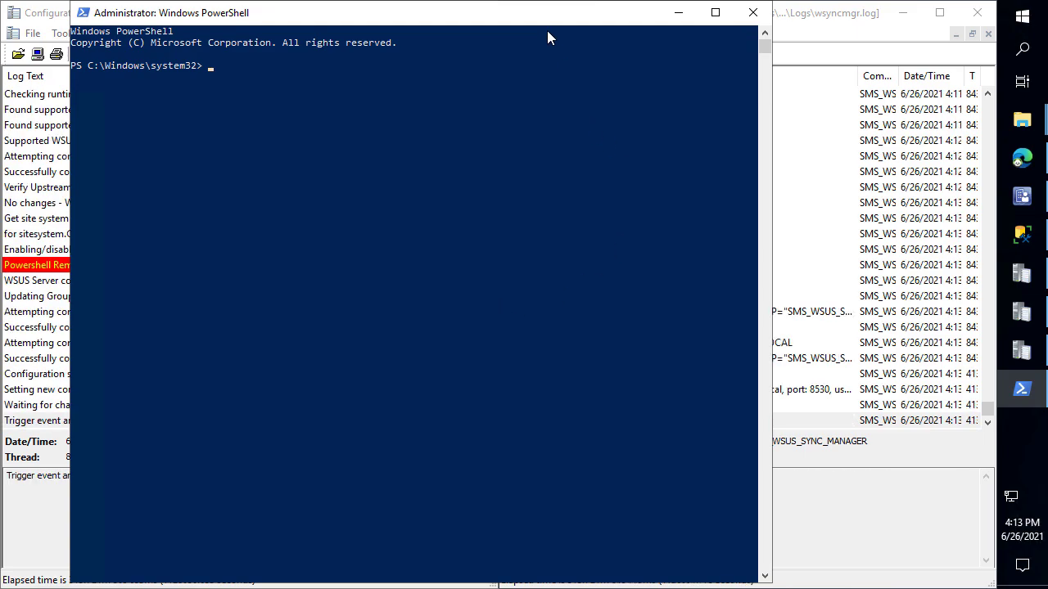
left_click_drag(565, 37, 600, 47)
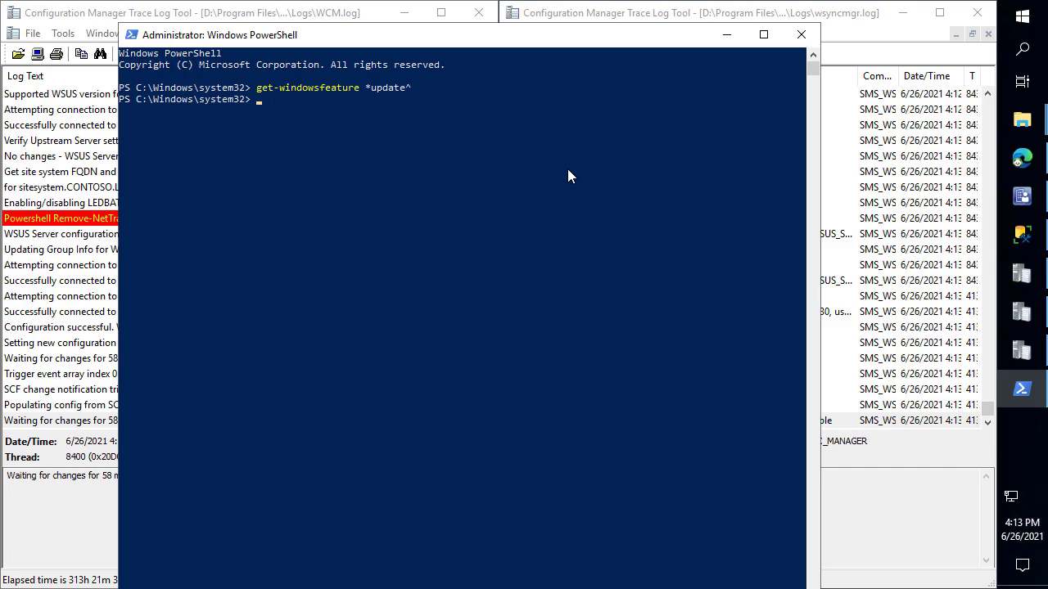
key("Up")
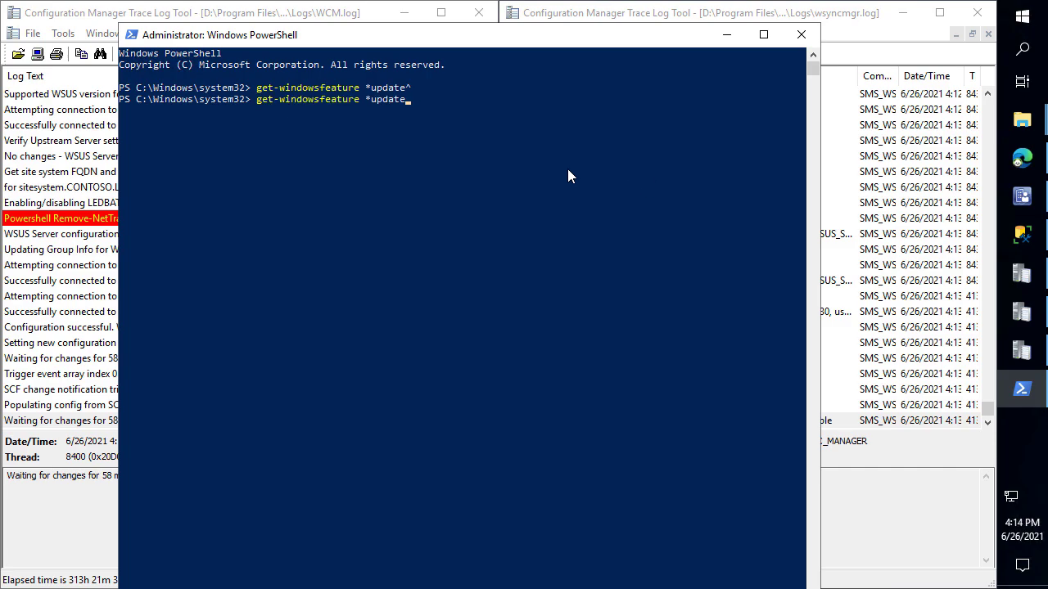
type("*")
key("Return")
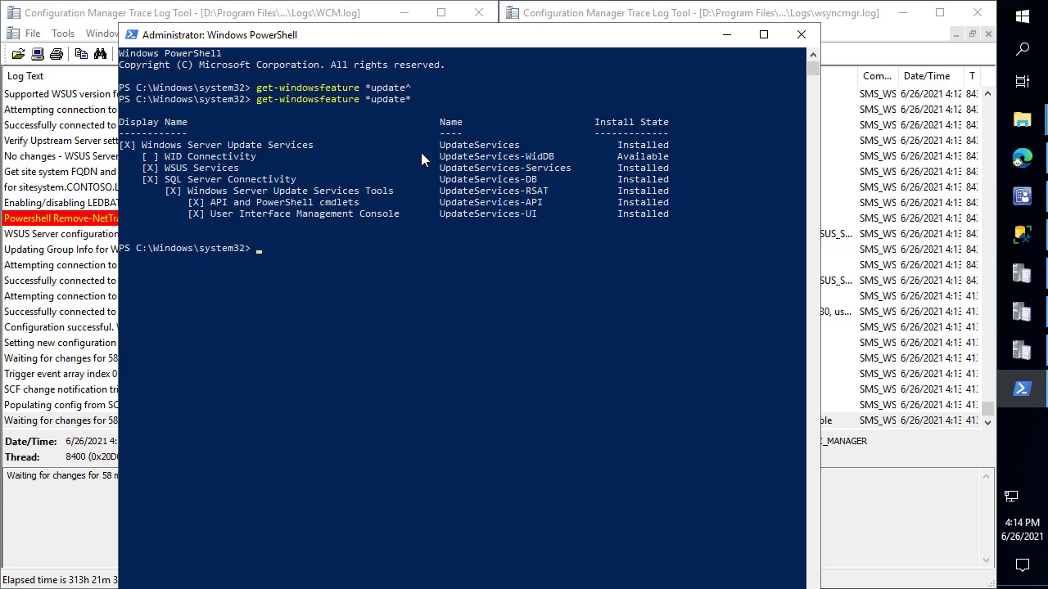
Run remove-windowsfeature UpdateServices to start uninstalling WSUS from DEMO3
left_click_drag(518, 146, 442, 148)
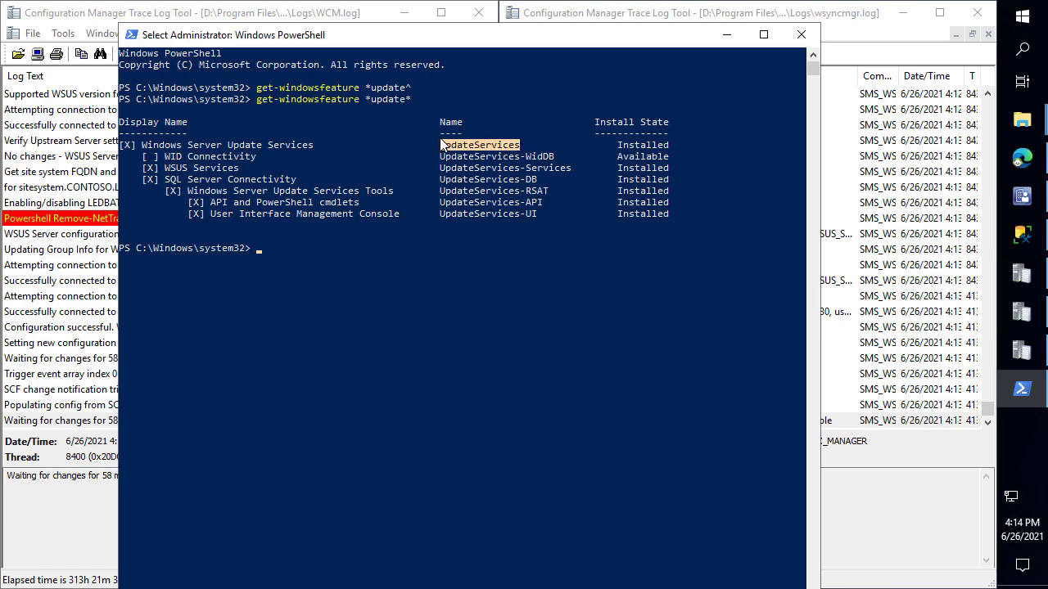
right_click(442, 146)
left_click(483, 295)
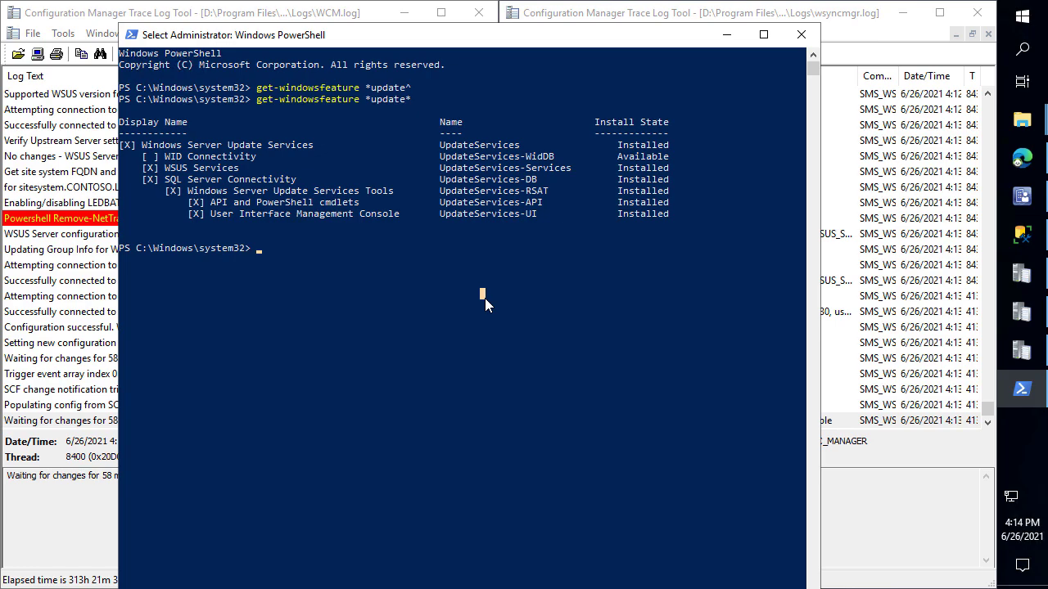
type("remove-windowsfeature")
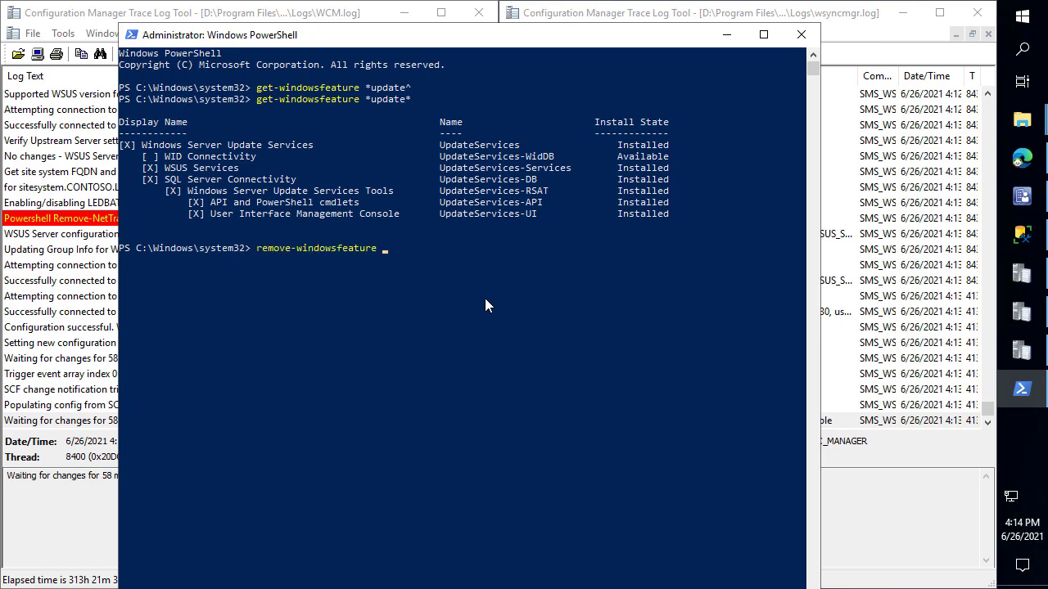
right_click(484, 298)
key("Return")
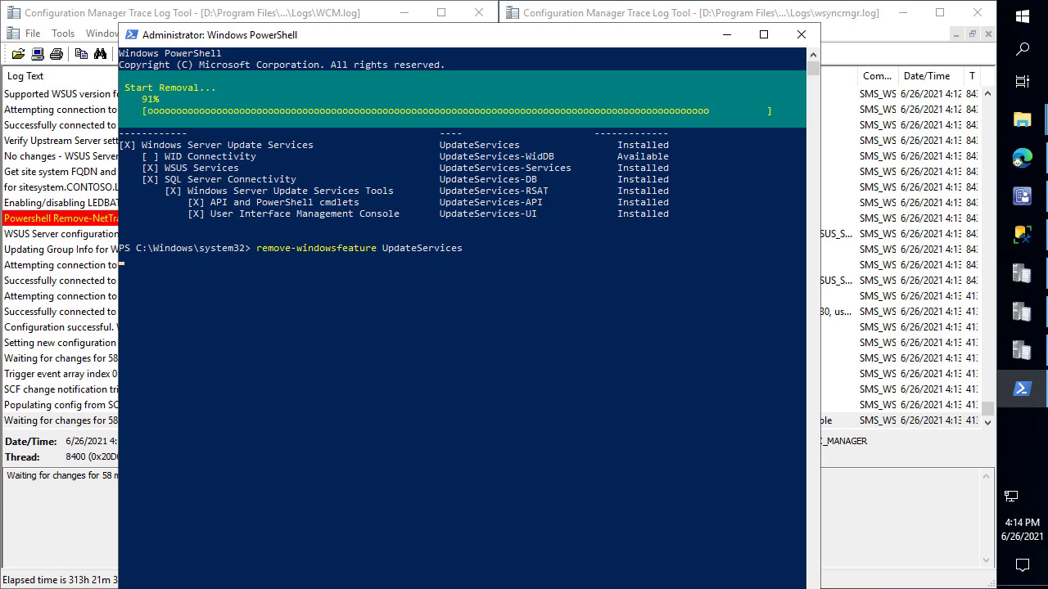
left_click(1033, 24)
Open the Services console and locate the WSUS Service
type("services")
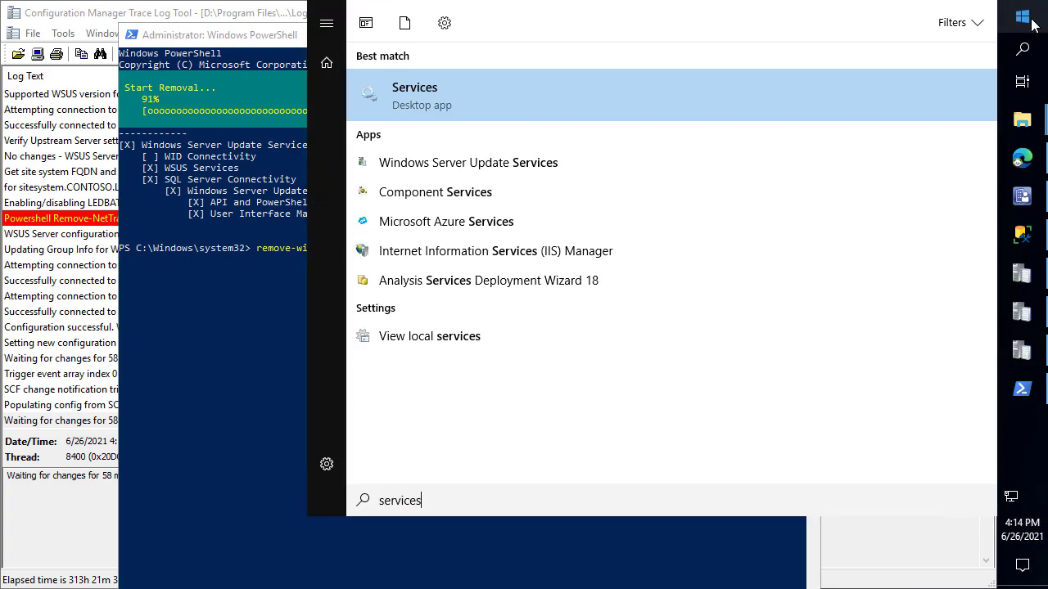
key("Return")
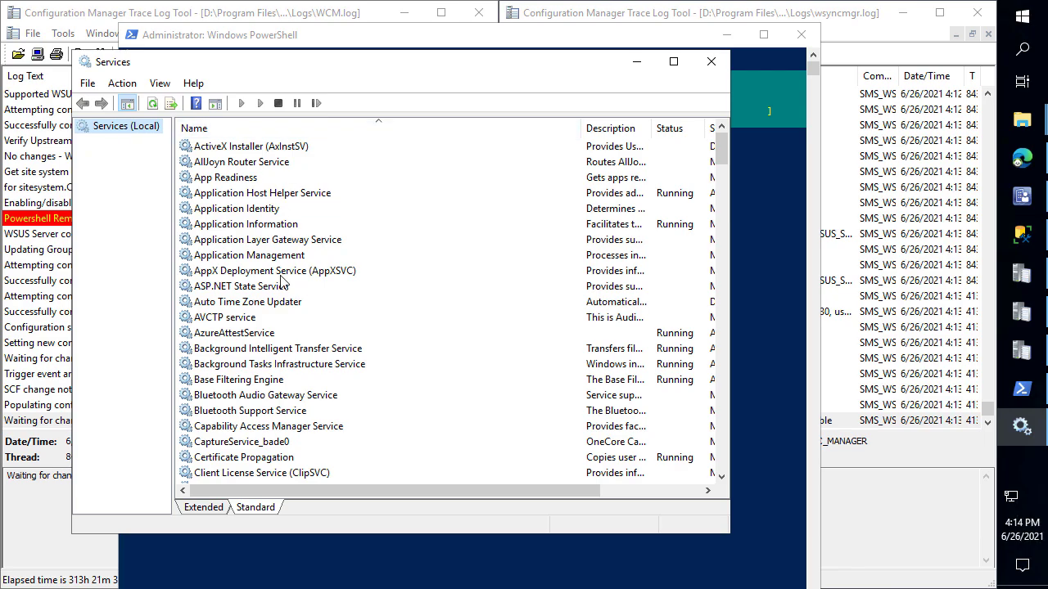
left_click(280, 276)
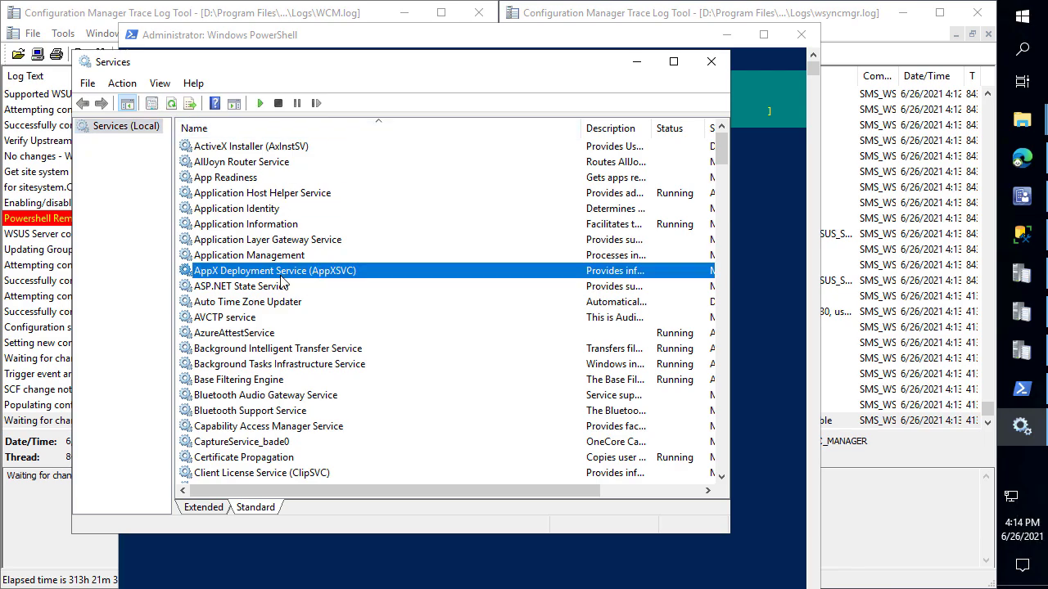
type("ws")
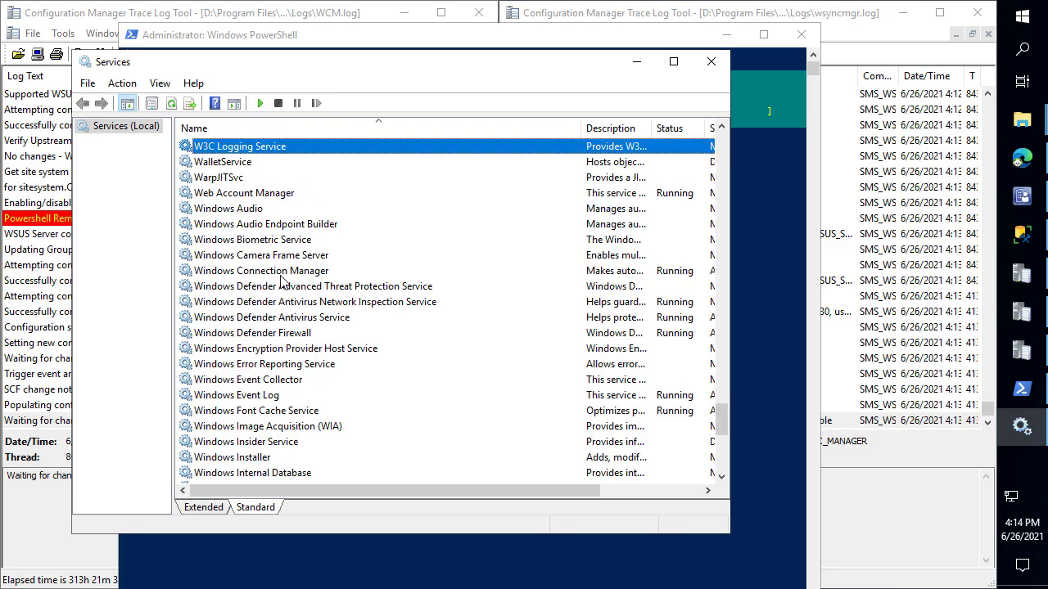
left_click(573, 474)
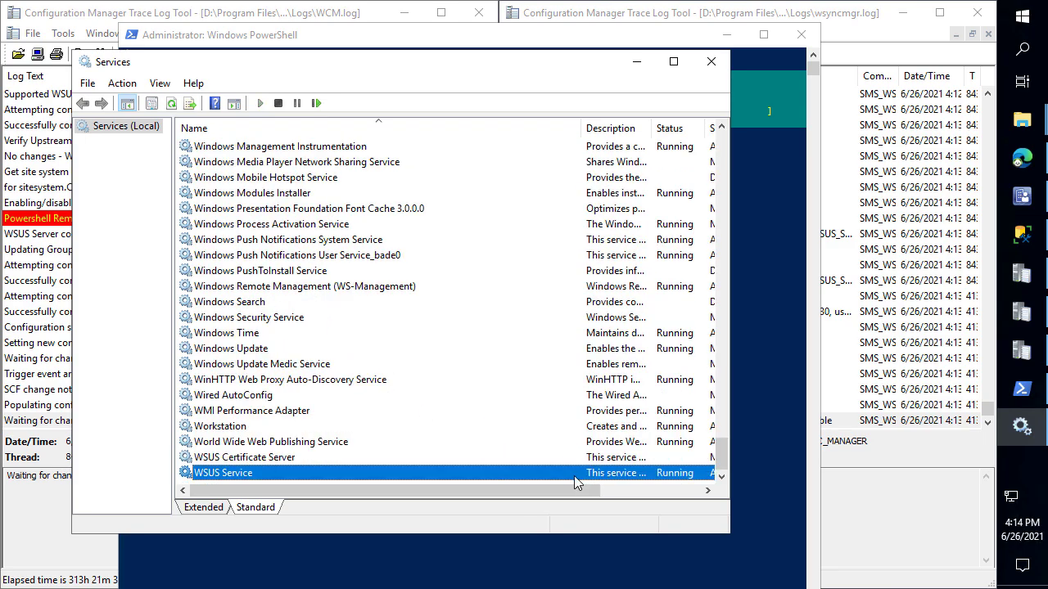
Refresh the services list and confirm WSUS Service still shows Running
left_click_drag(679, 41, 817, 27)
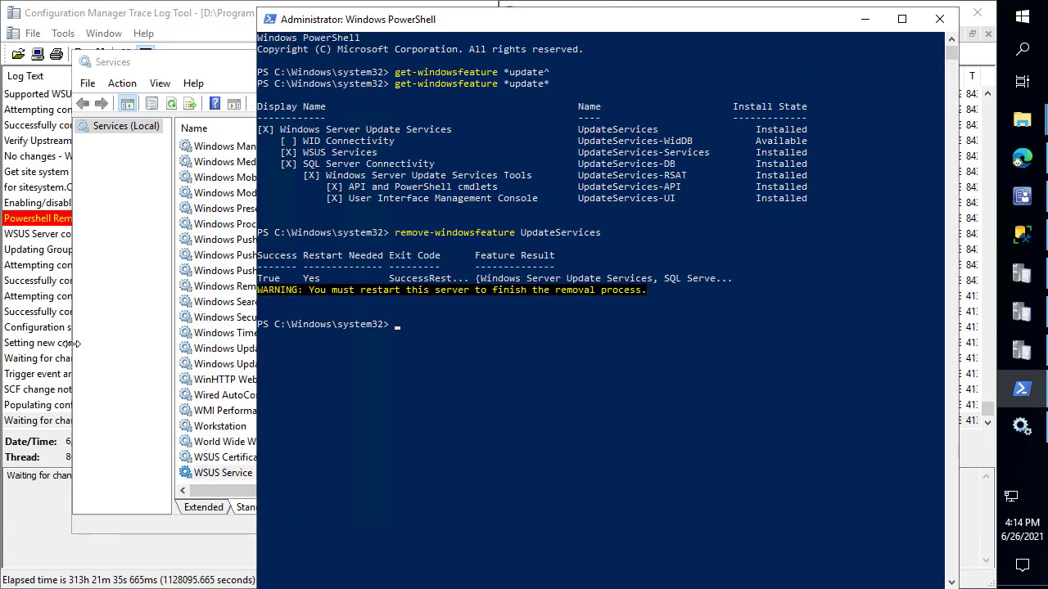
left_click(133, 350)
right_click(335, 421)
left_click(420, 361)
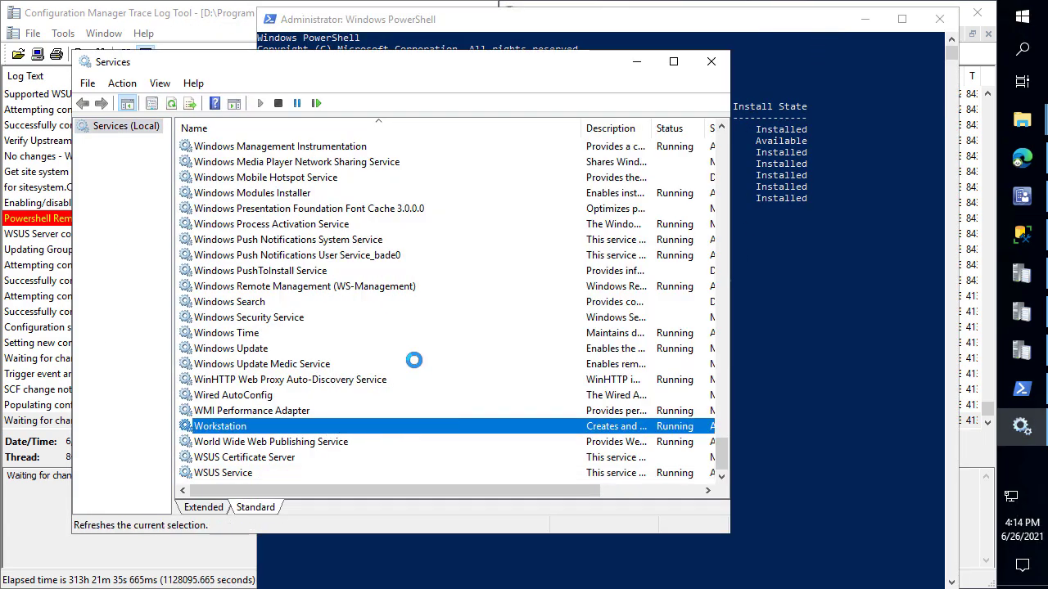
left_click(293, 460)
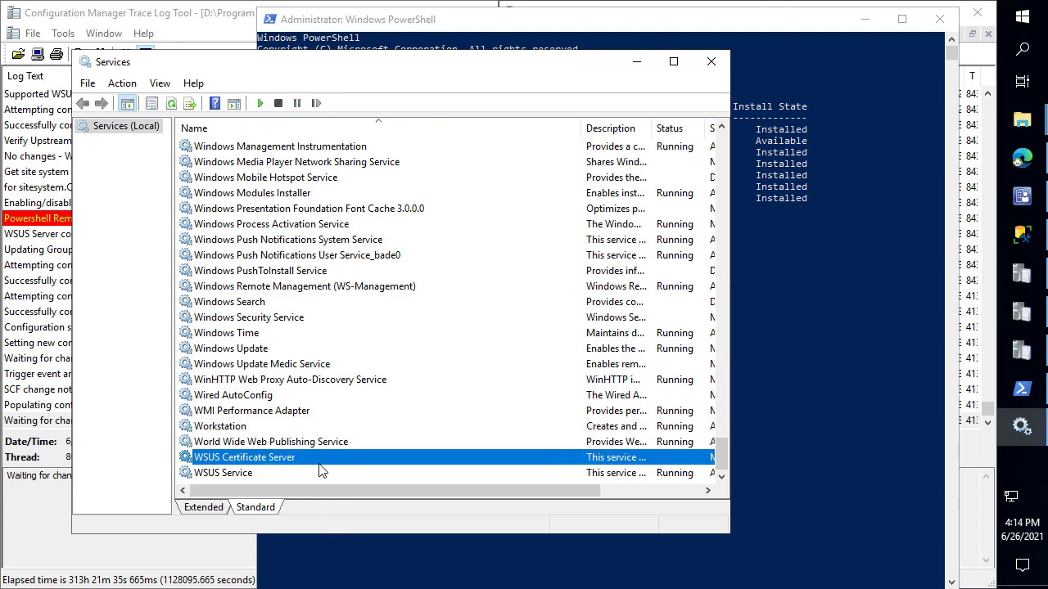
left_click(313, 475)
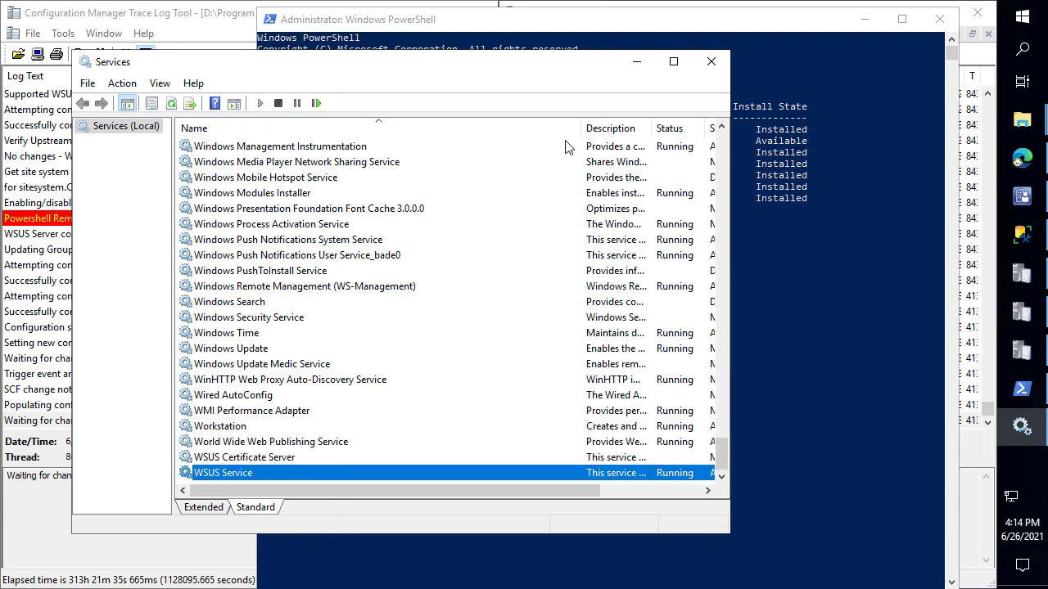
Close Services and minimize PowerShell to view the latest wsyncmgr.log entries
left_click(719, 63)
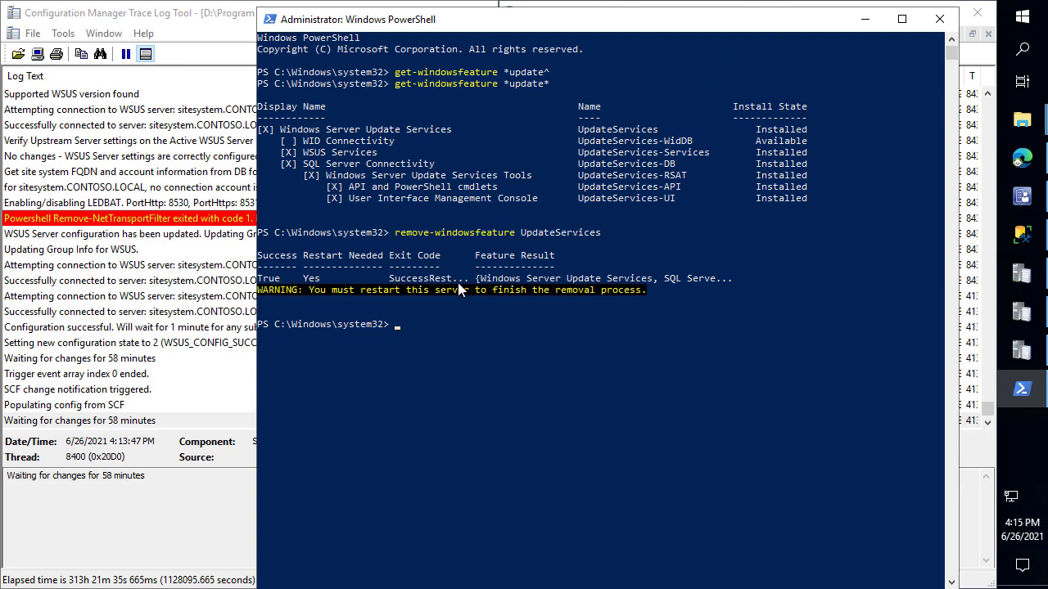
left_click(864, 18)
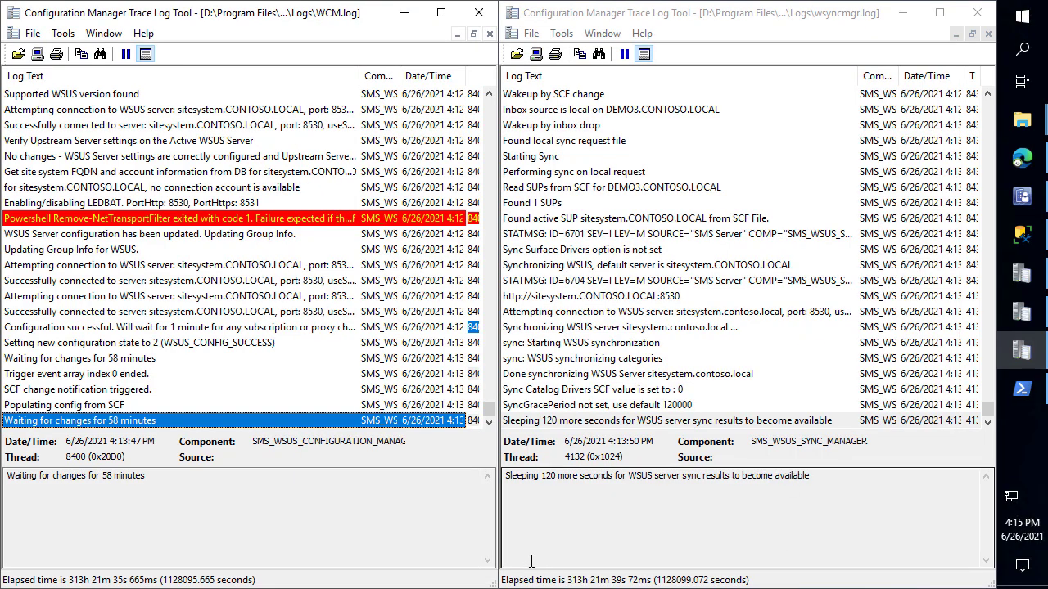
left_click(714, 256)
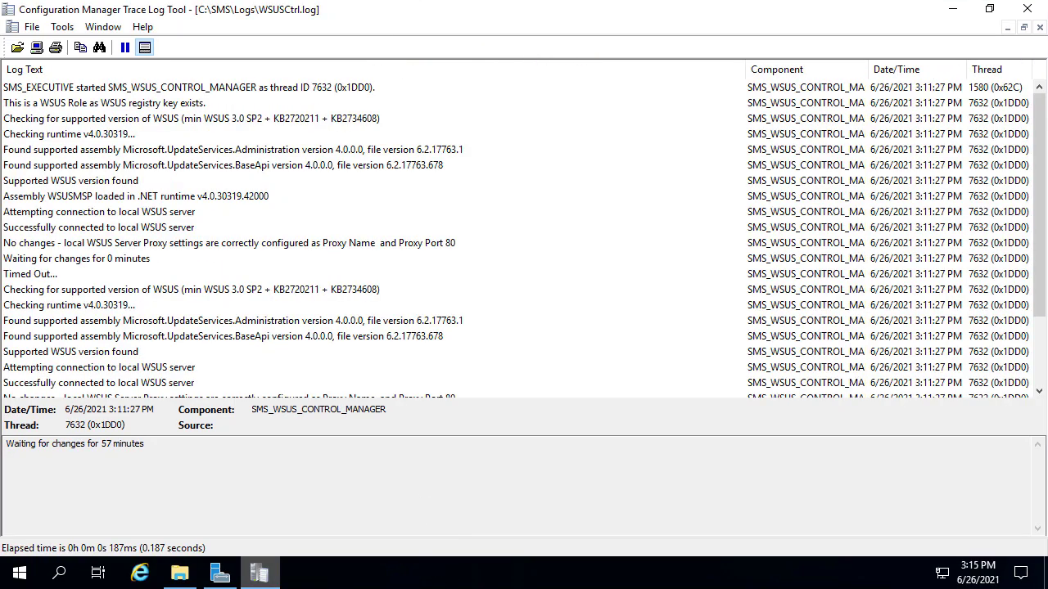
On SITESYSTEM, view WSUS Synchronizations and confirm the 6/26/2021 3:13 PM sync succeeded
left_click(253, 578)
left_click(671, 39)
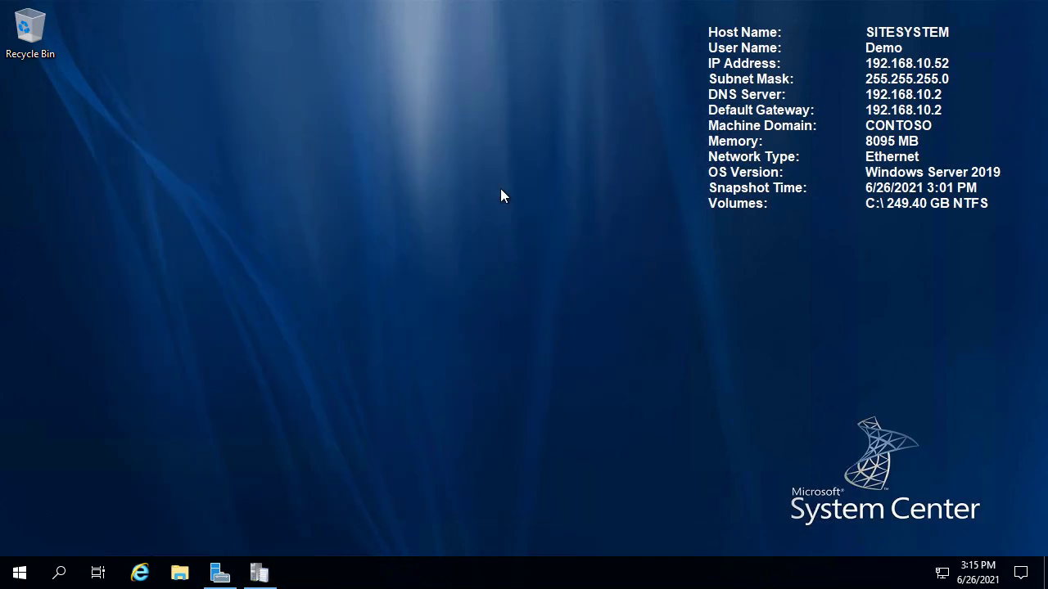
left_click(25, 573)
type("wsus")
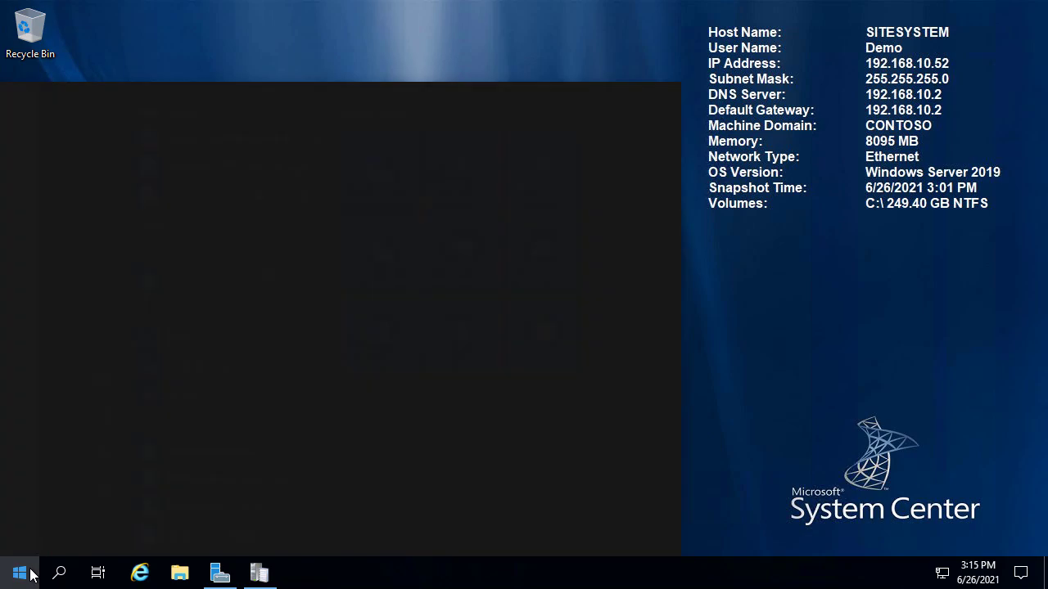
key("Return")
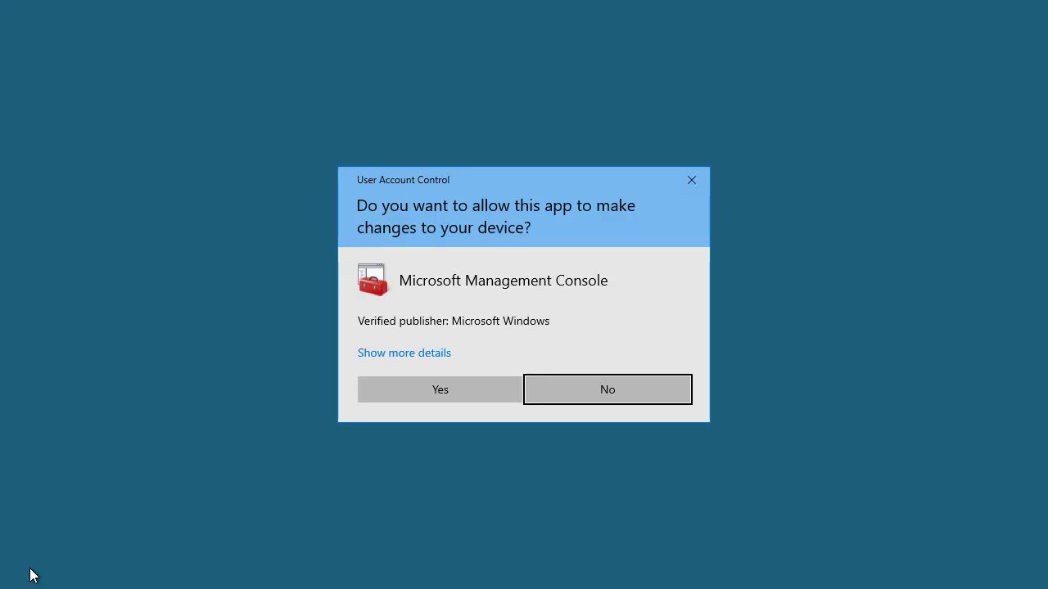
left_click(395, 384)
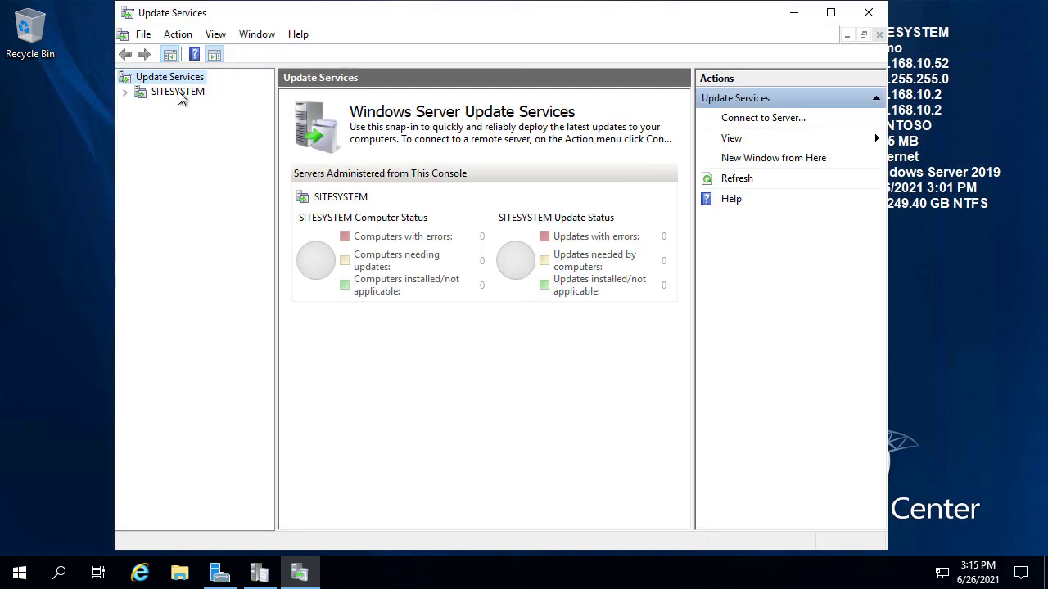
left_click(179, 92)
left_click(187, 182)
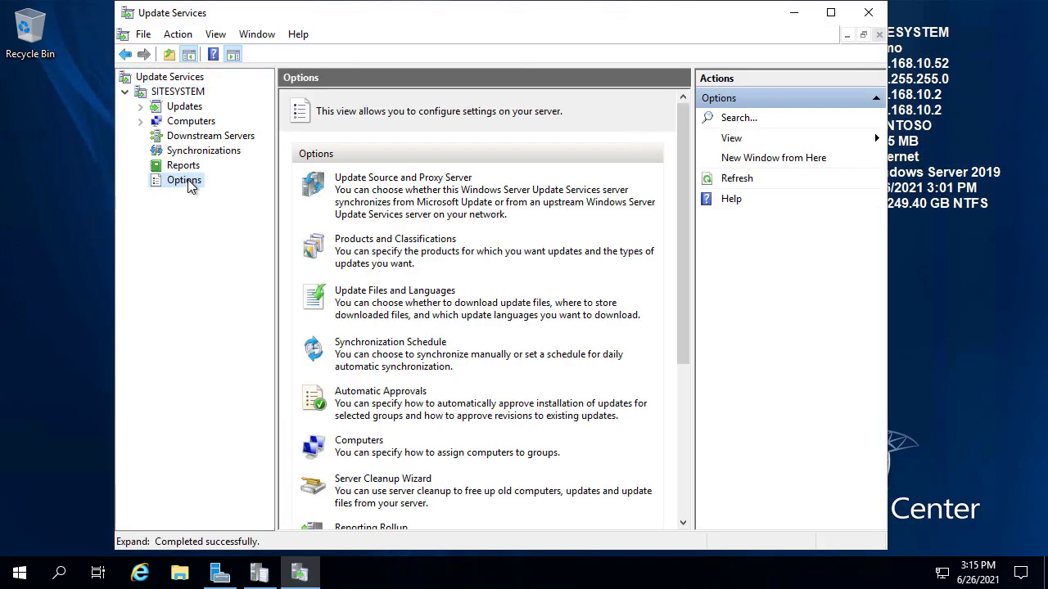
left_click(200, 150)
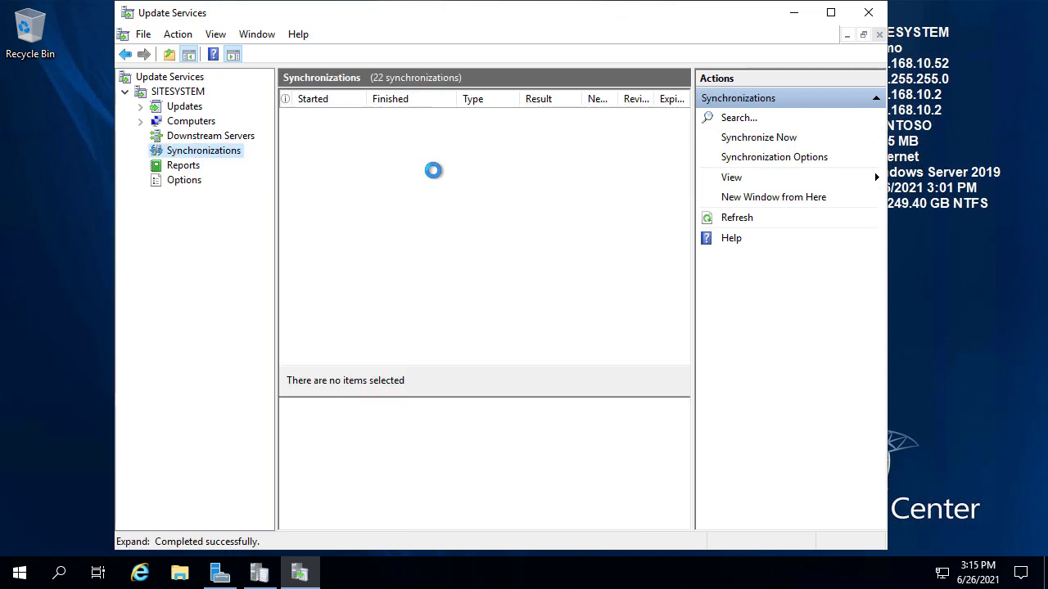
left_click(405, 117)
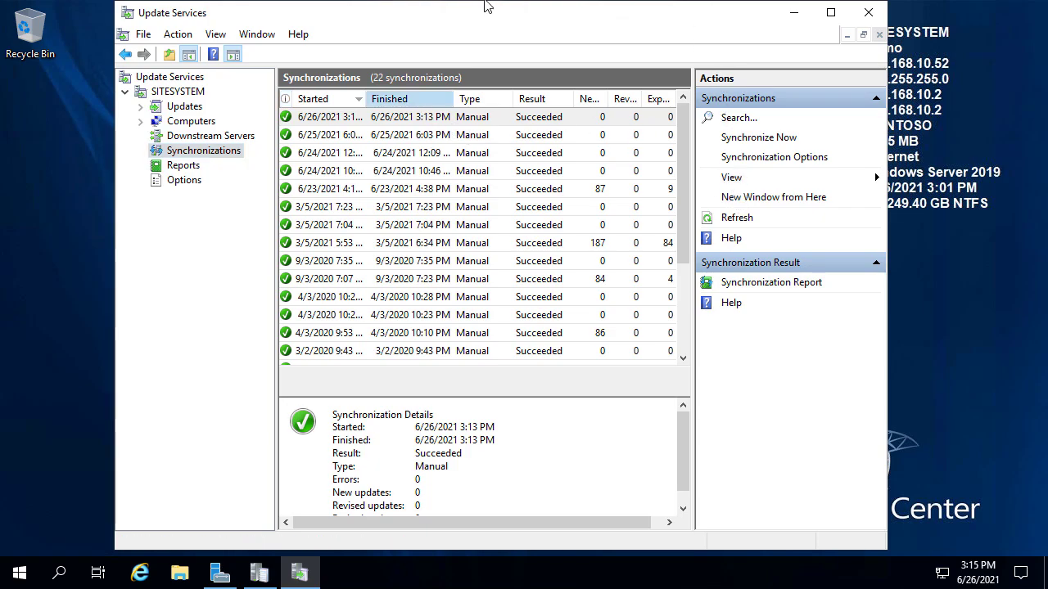
On DEMO3, close the WCM.log, sitecomp.log and Logs folder windows, keeping wsyncmgr.log
left_click(288, 3)
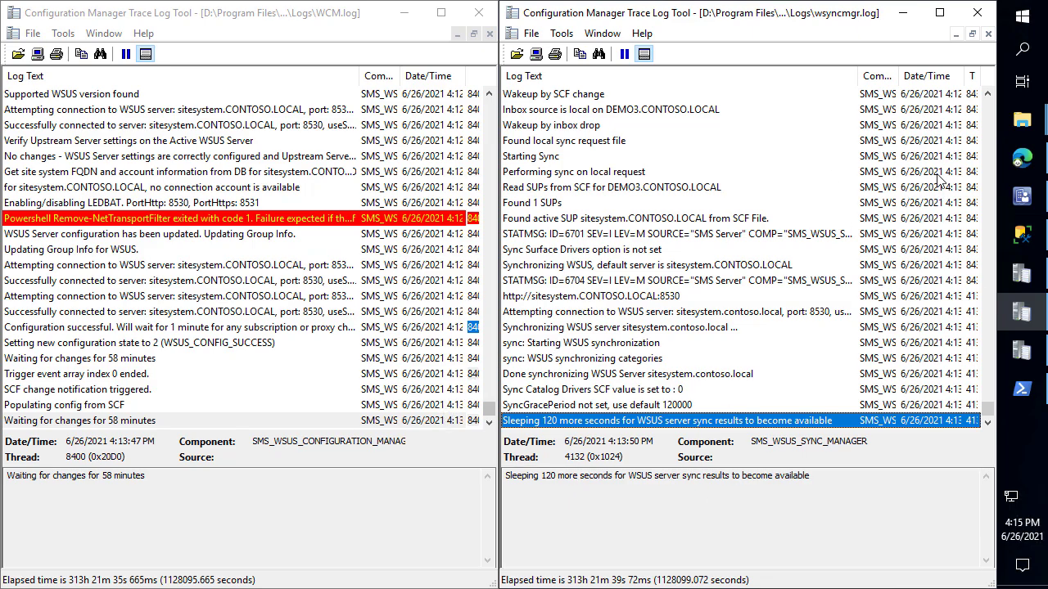
left_click(478, 13)
left_click(481, 15)
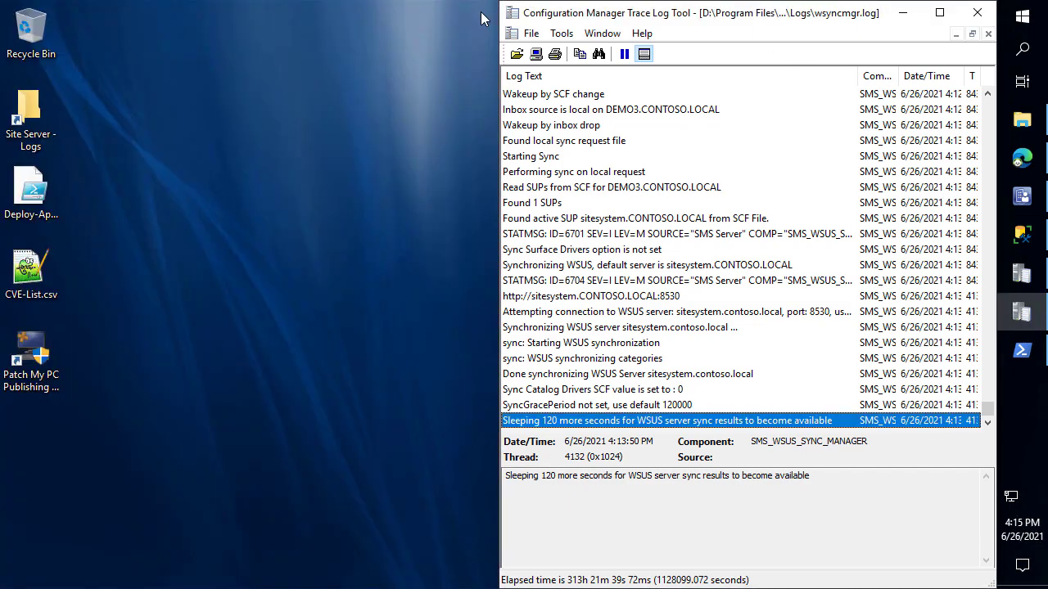
mouse_move(561, 18)
left_mouse_down()
mouse_move(451, 81)
mouse_move(193, 47)
mouse_move(194, 55)
left_mouse_up()
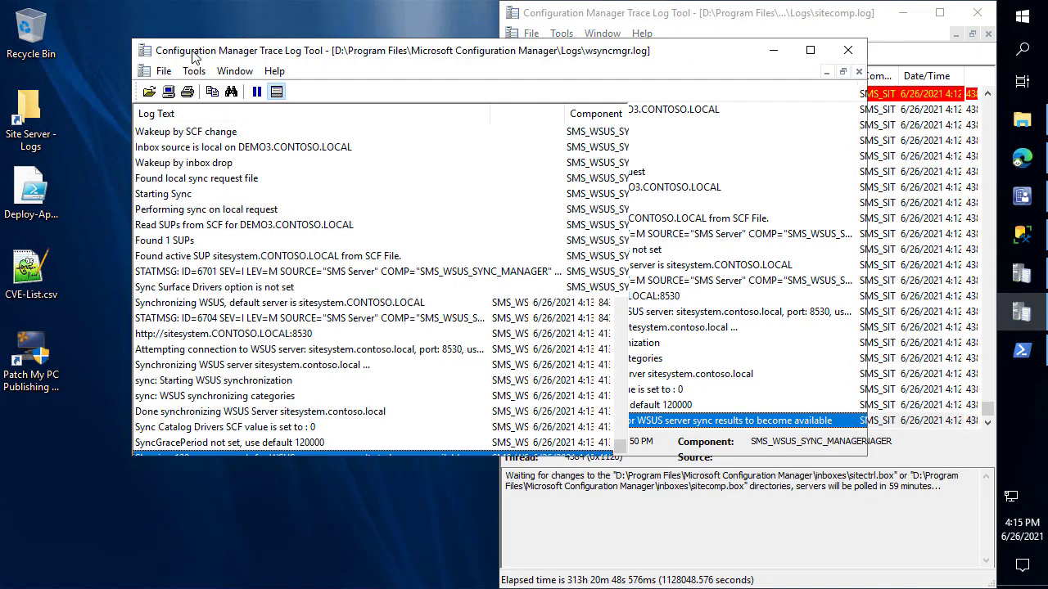
left_click(982, 41)
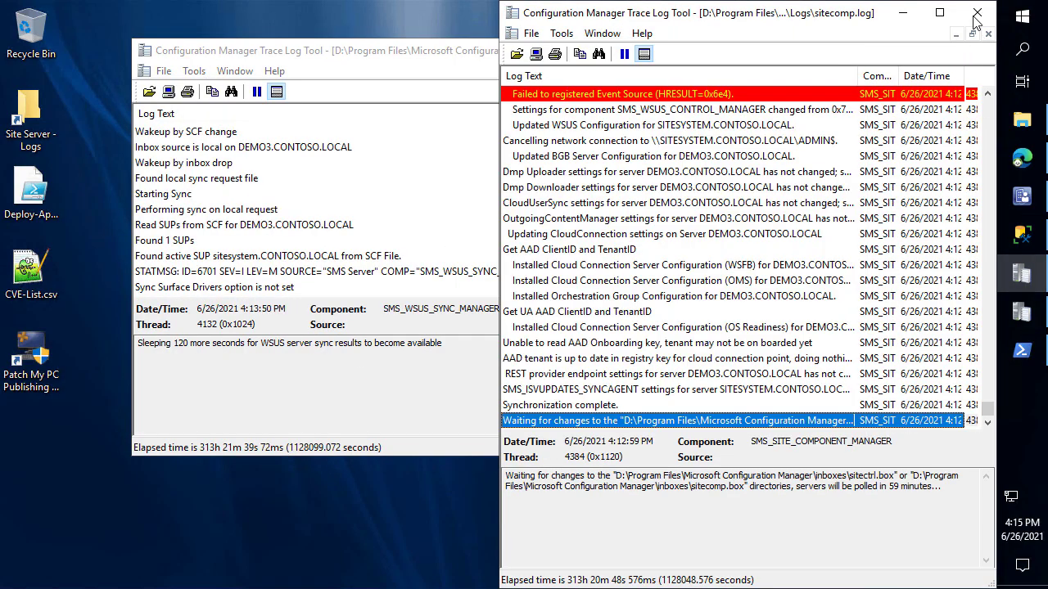
left_click(976, 13)
left_click(534, 178)
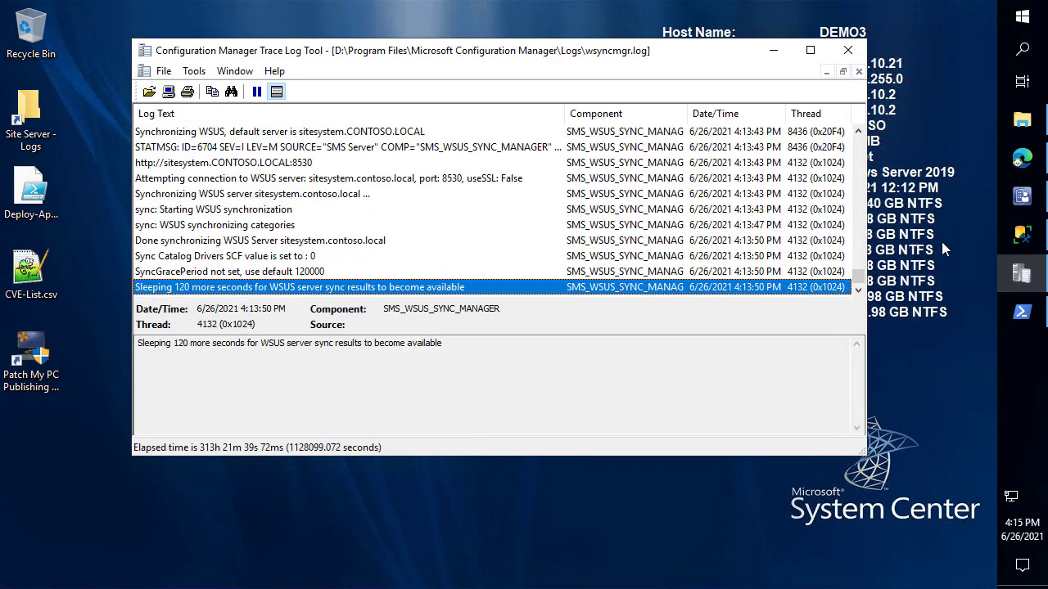
left_click(1021, 195)
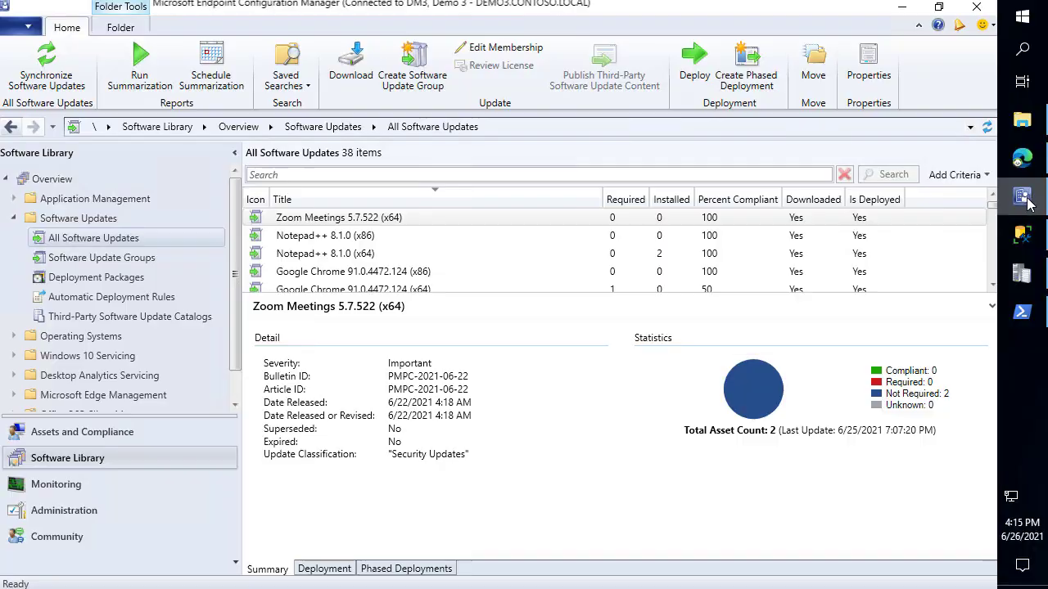
In Boundary Groups, add sitesystem.CONTOSO.LOCAL to Demo 3's site system servers and apply
left_click(98, 510)
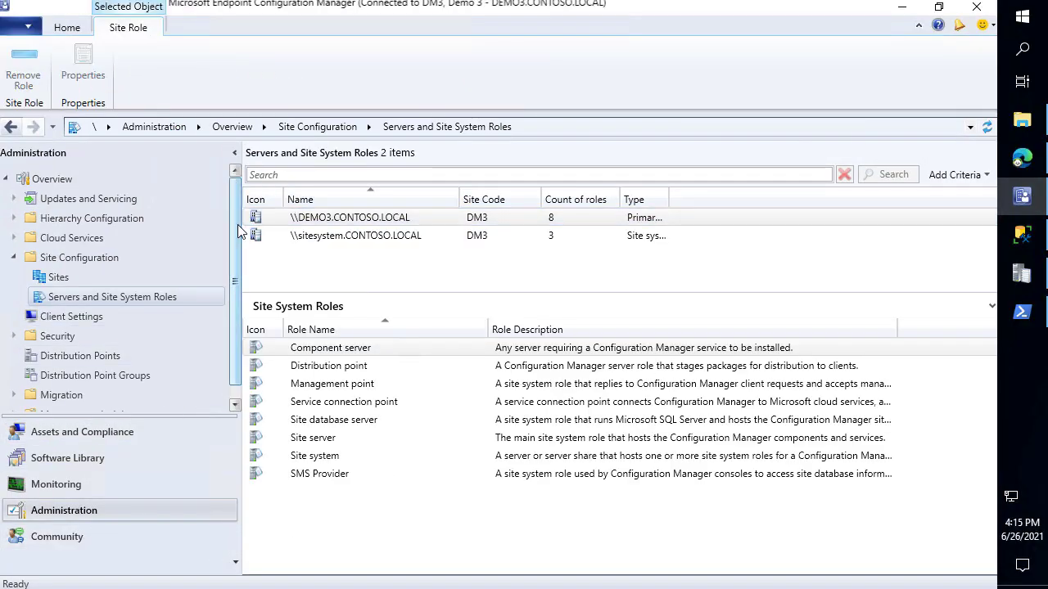
left_click(66, 226)
left_click(89, 281)
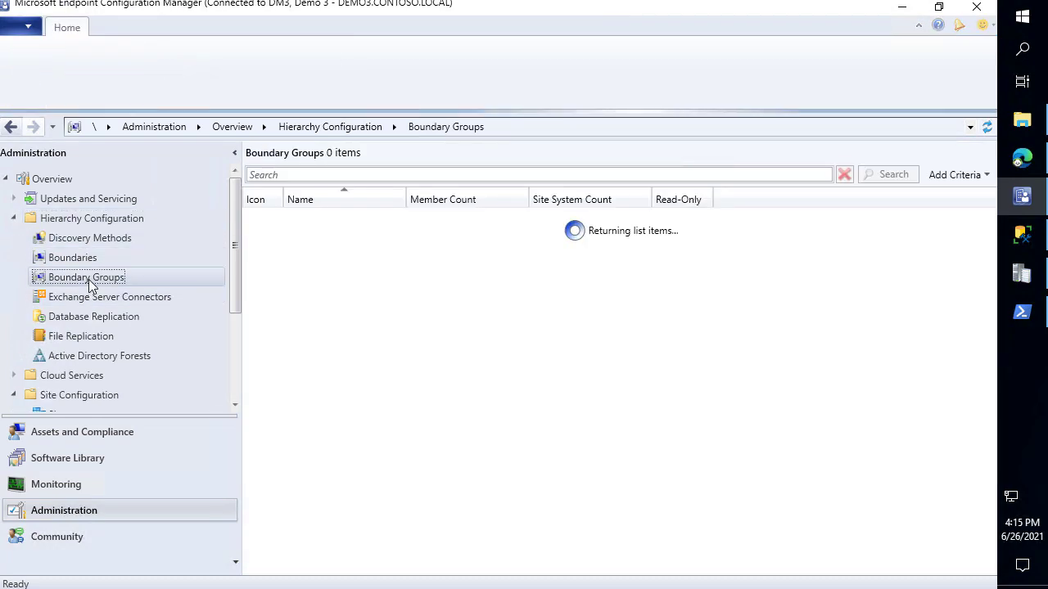
right_click(329, 235)
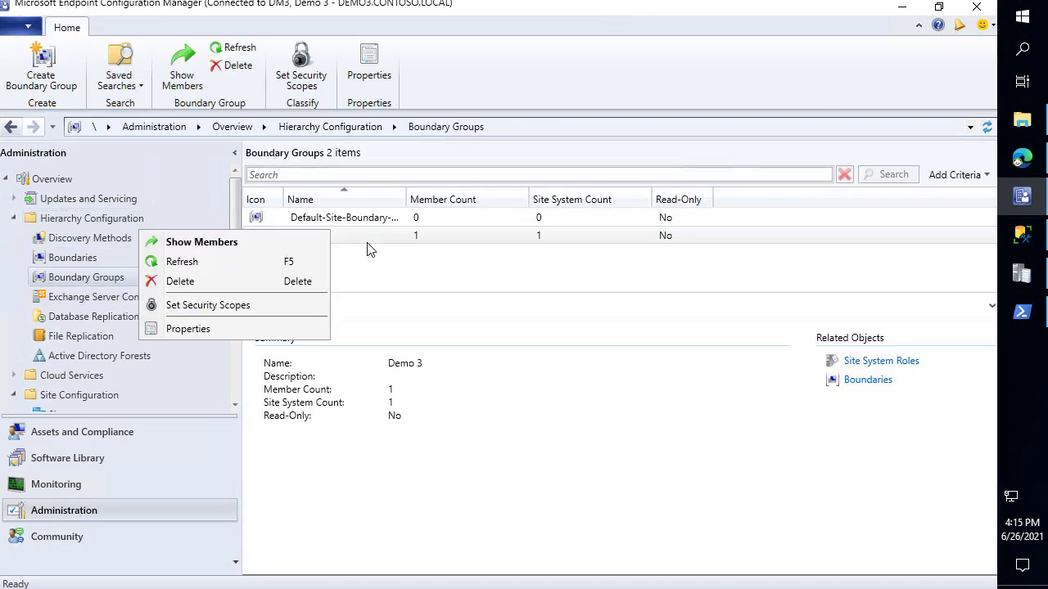
left_click(264, 327)
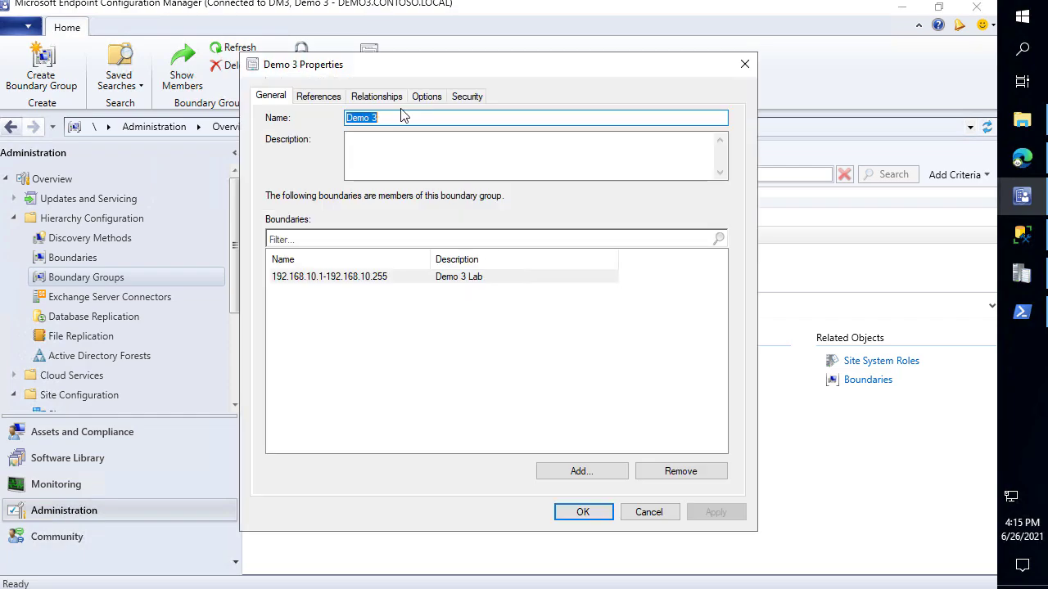
left_click(309, 95)
left_click(607, 460)
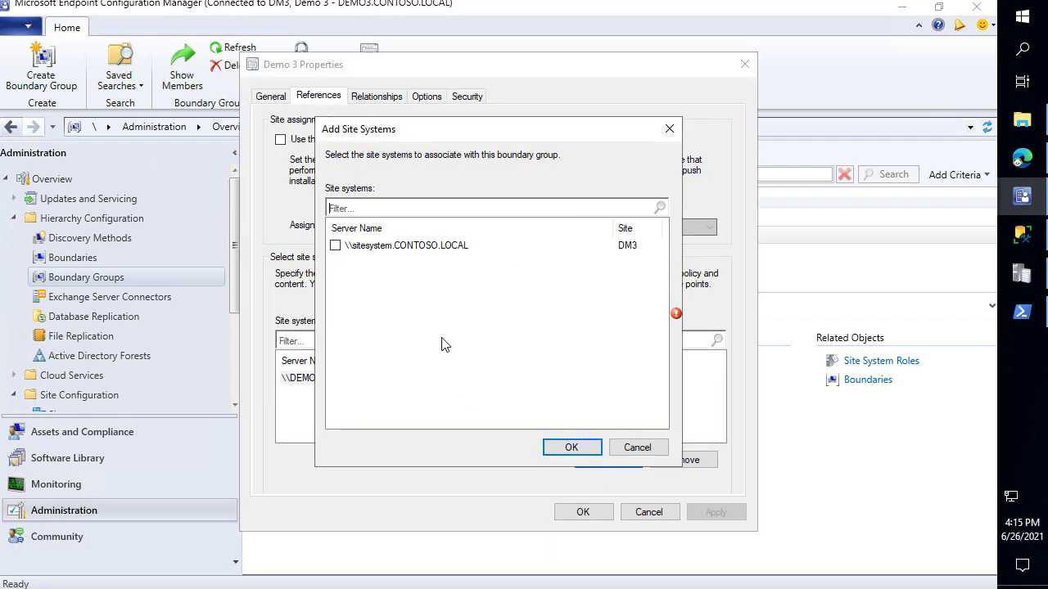
left_click(336, 246)
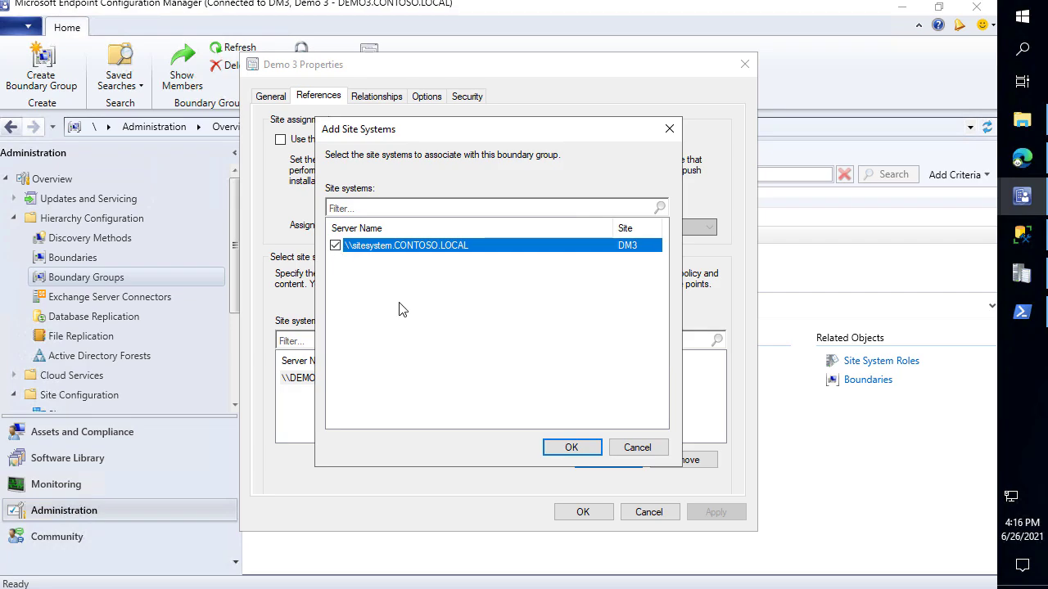
left_click(583, 452)
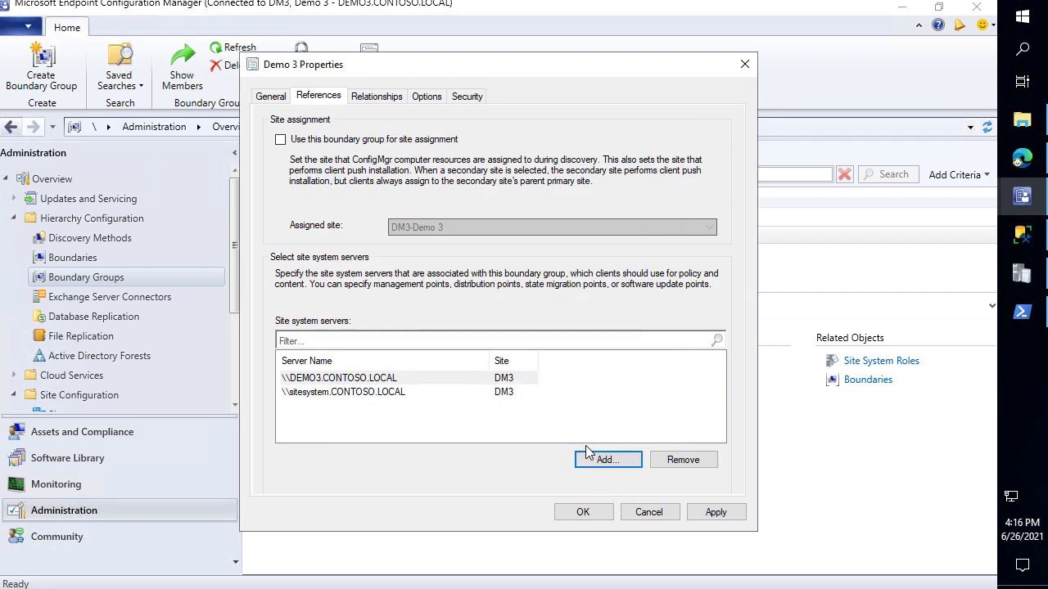
left_click(709, 515)
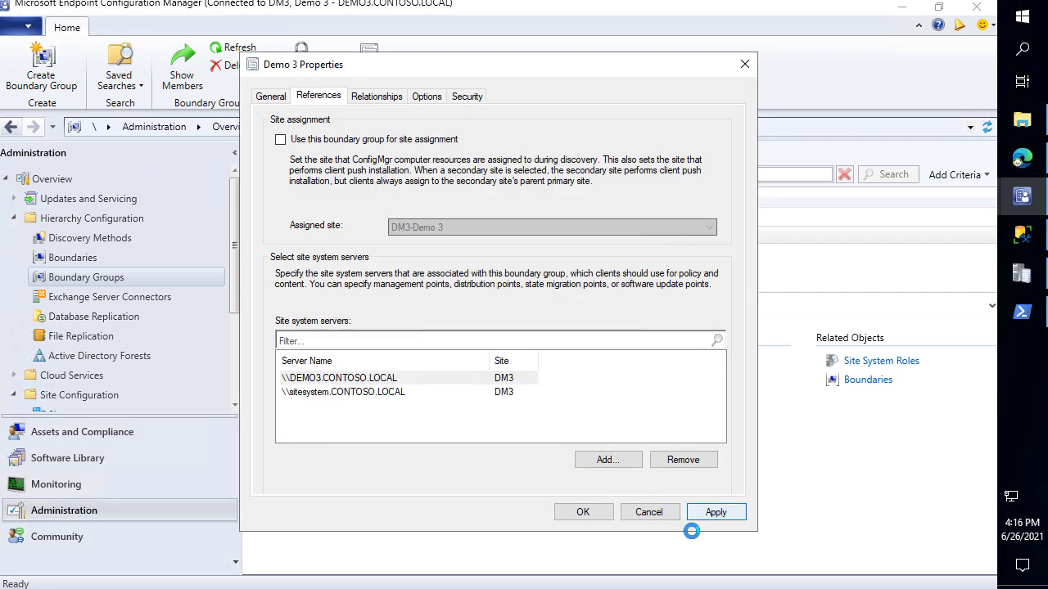
left_click(583, 512)
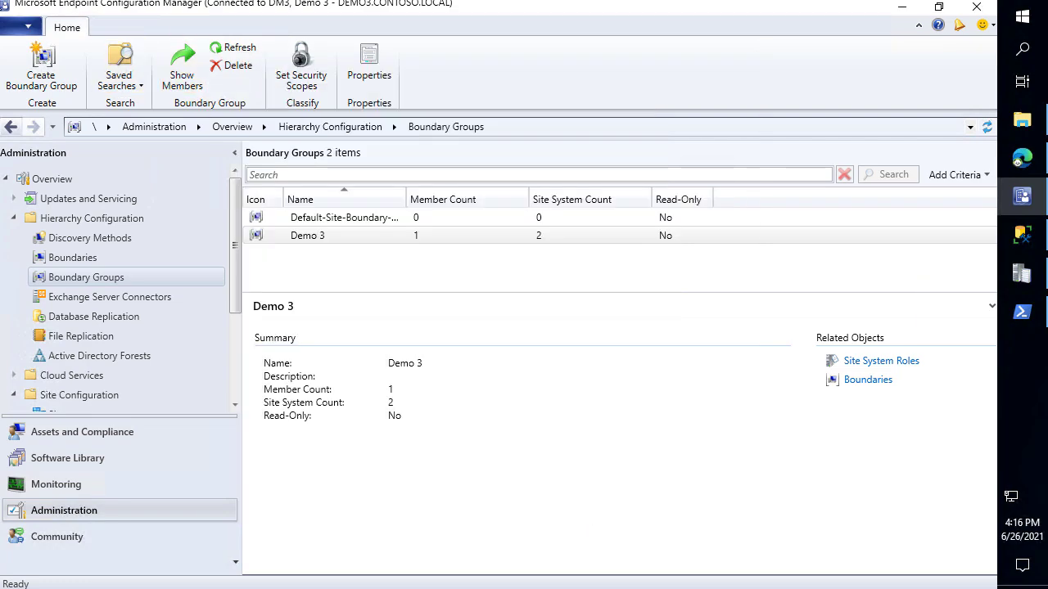
On DEMO3CLIENT, verify LocationServices.log shows WSUS Path sitesystem.CONTOSO.LOCAL:8530
mouse_move(1, 311)
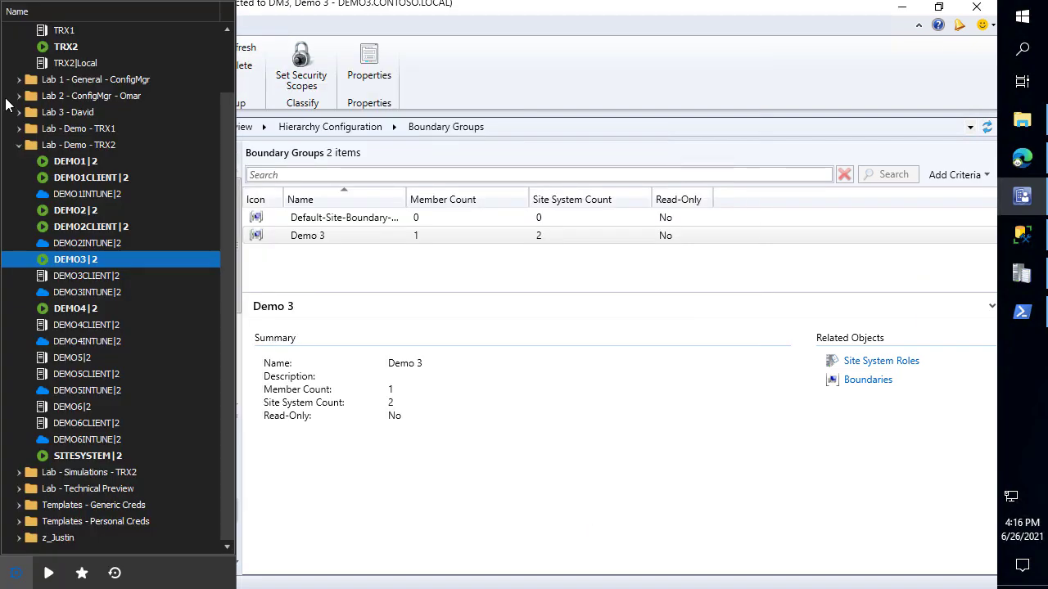
left_click(96, 281)
double_click(96, 281)
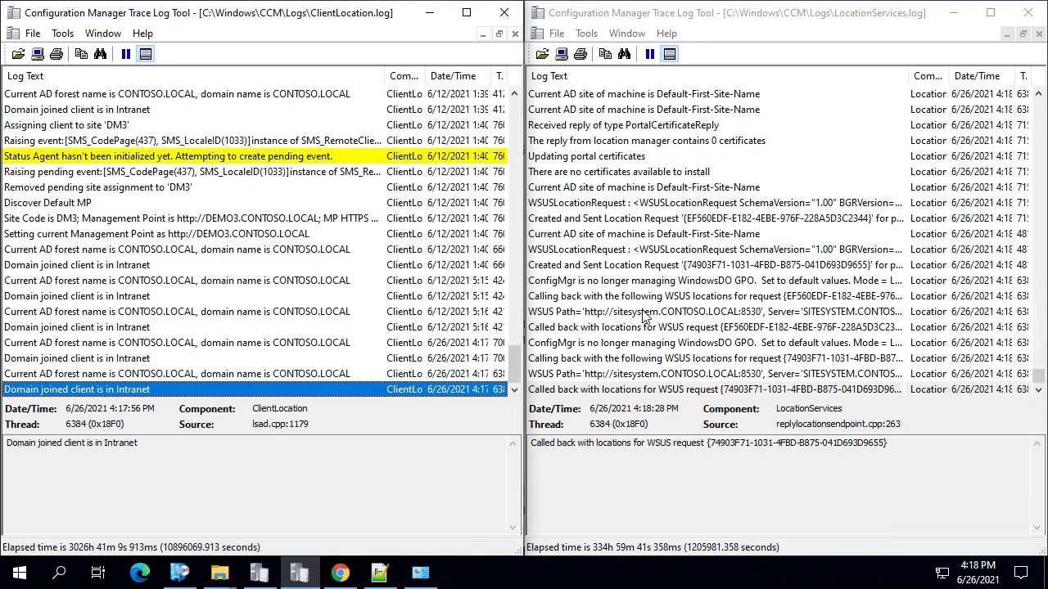
left_click(649, 314)
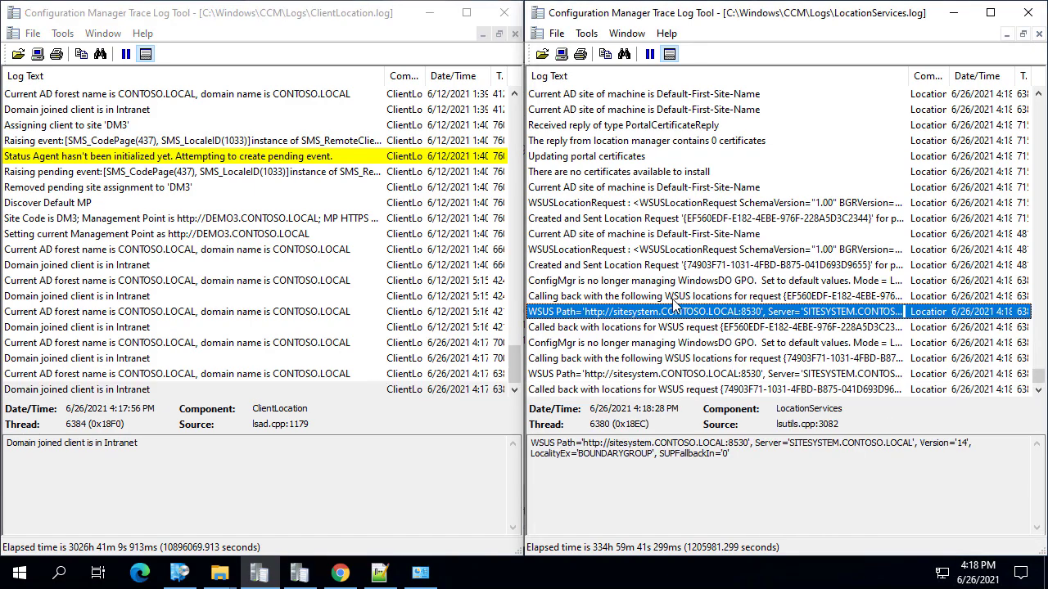
mouse_move(576, 296)
left_mouse_down()
mouse_move(943, 307)
mouse_move(951, 324)
left_mouse_up()
key("Escape")
left_click(723, 218)
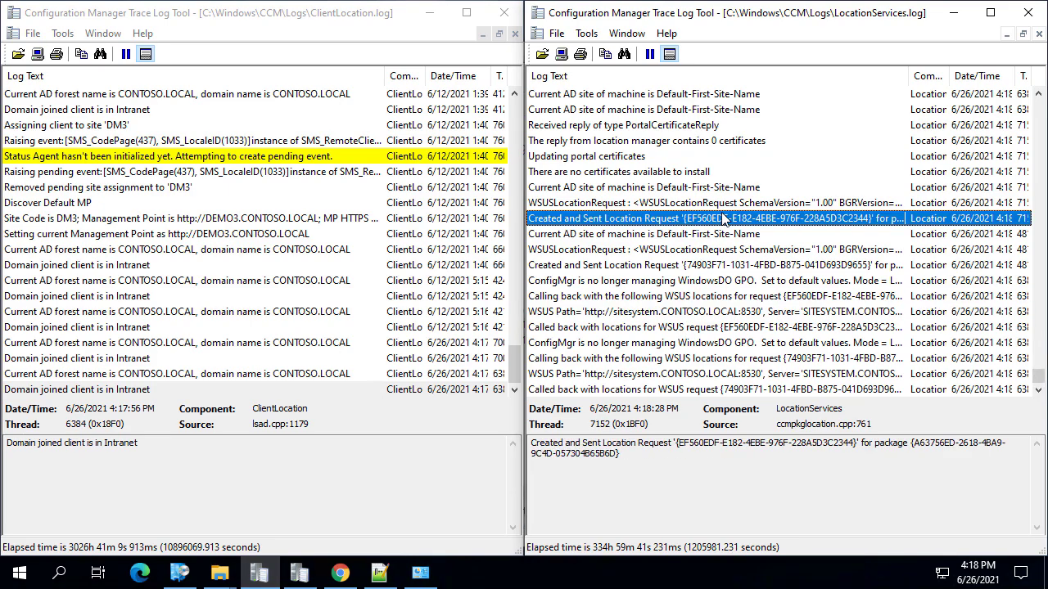
key("End")
Open ScanAgent.log from C:\Windows\CCM\Logs and snap it to the left half
left_click(219, 572)
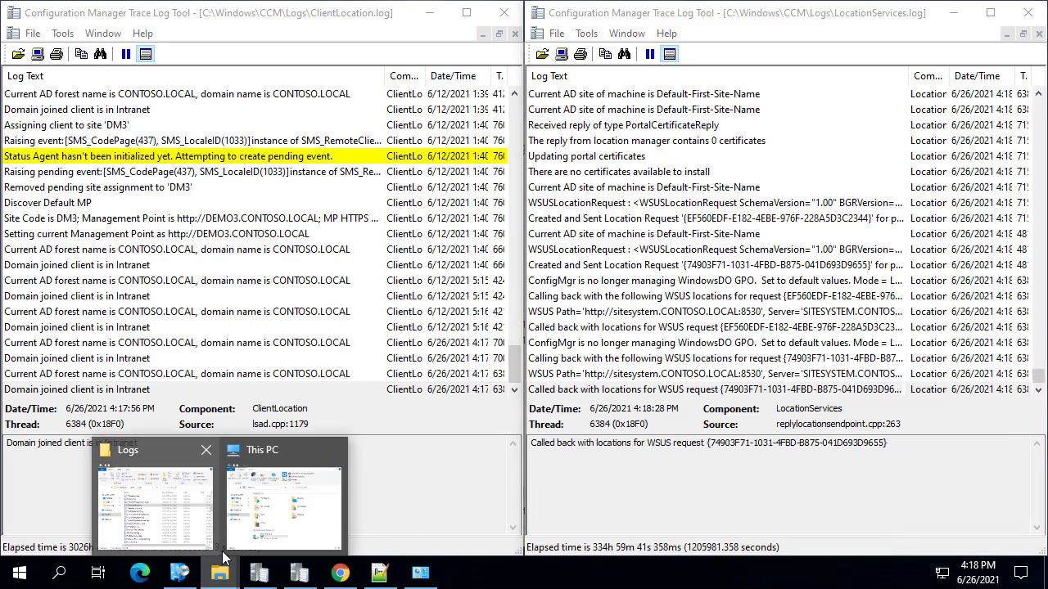
left_click(174, 514)
key("s")
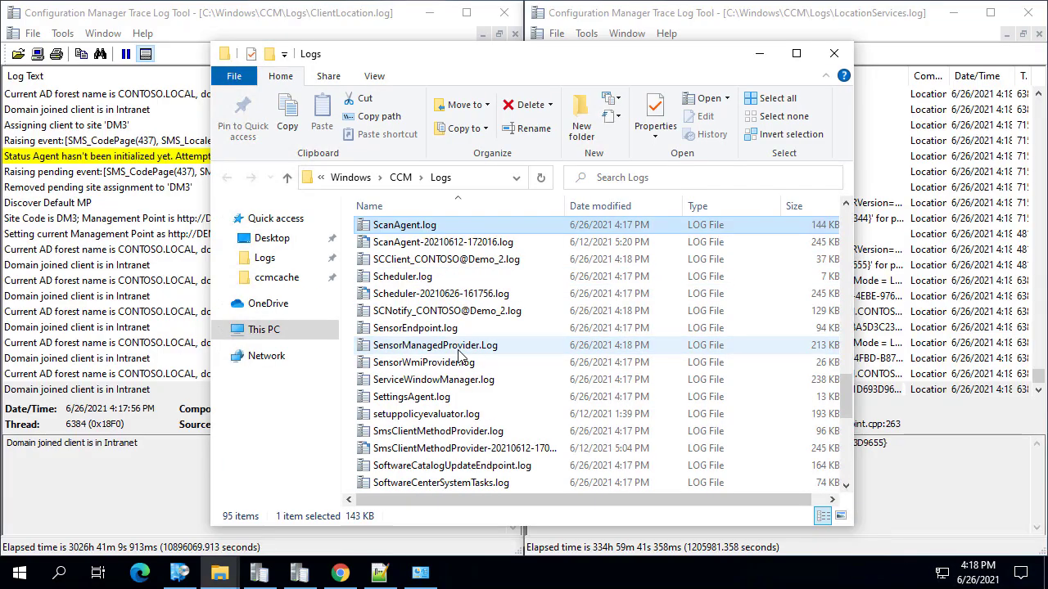
key("Return")
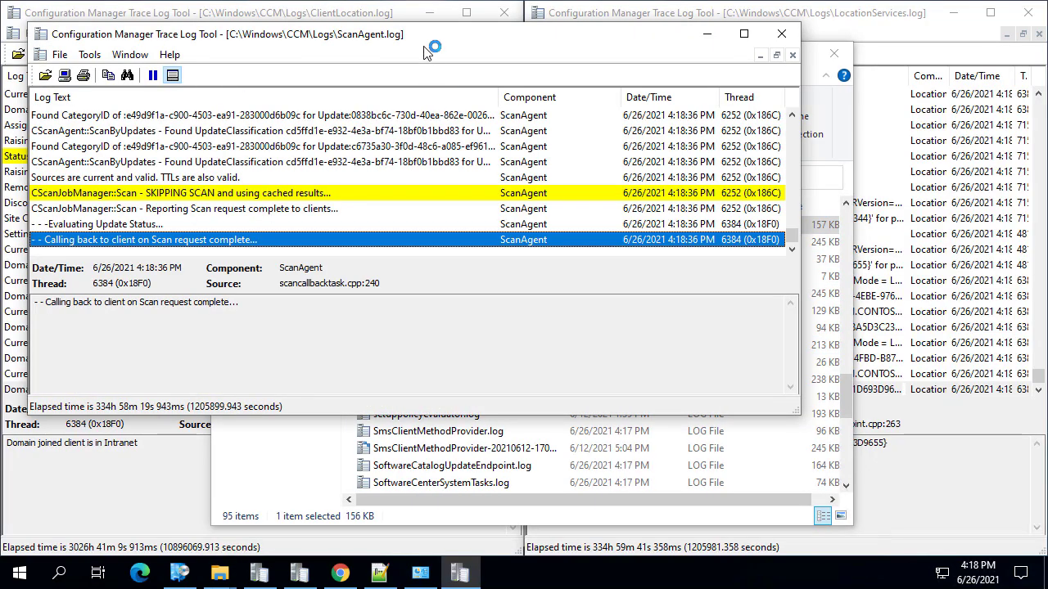
left_click_drag(432, 51, 247, 82)
left_click_drag(2, 62, 1, 62)
left_click(153, 396)
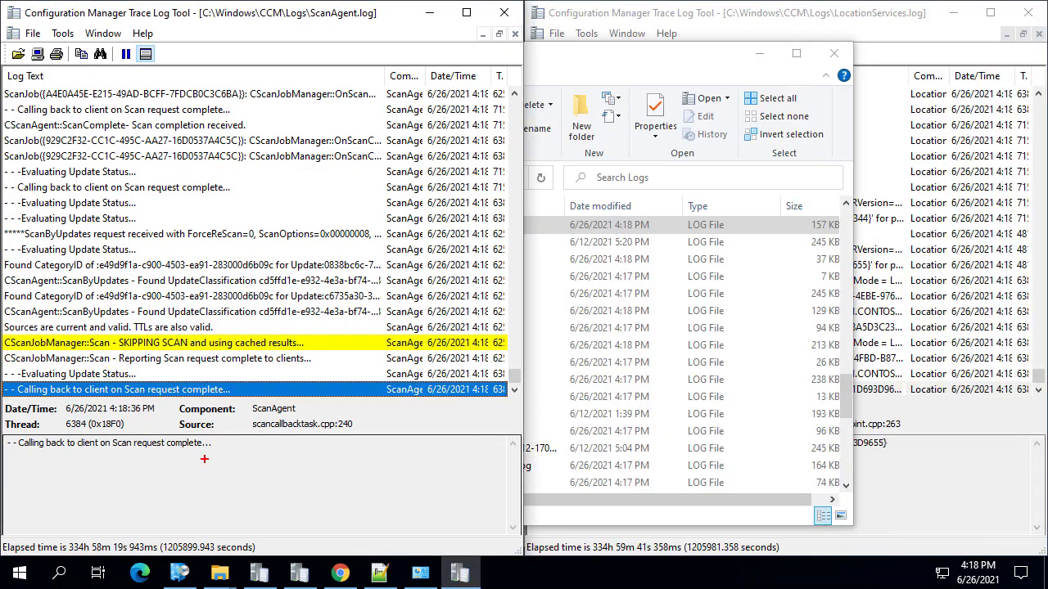
left_click_drag(186, 446, 240, 498)
key("Escape")
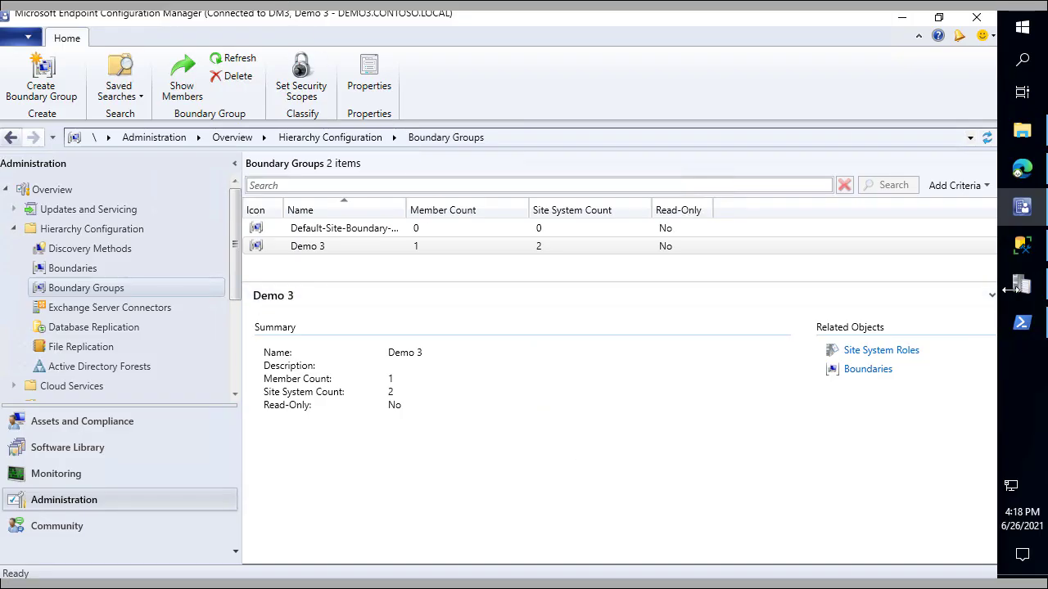
Close the wsyncmgr.log viewer, PowerShell and the Configuration Manager console
left_click(1021, 285)
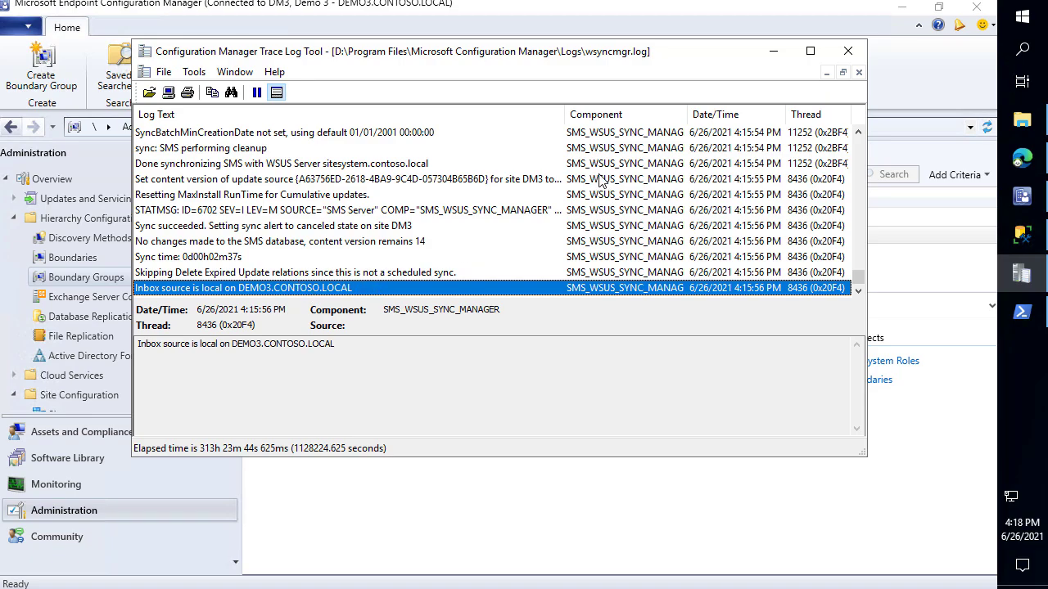
left_click(848, 51)
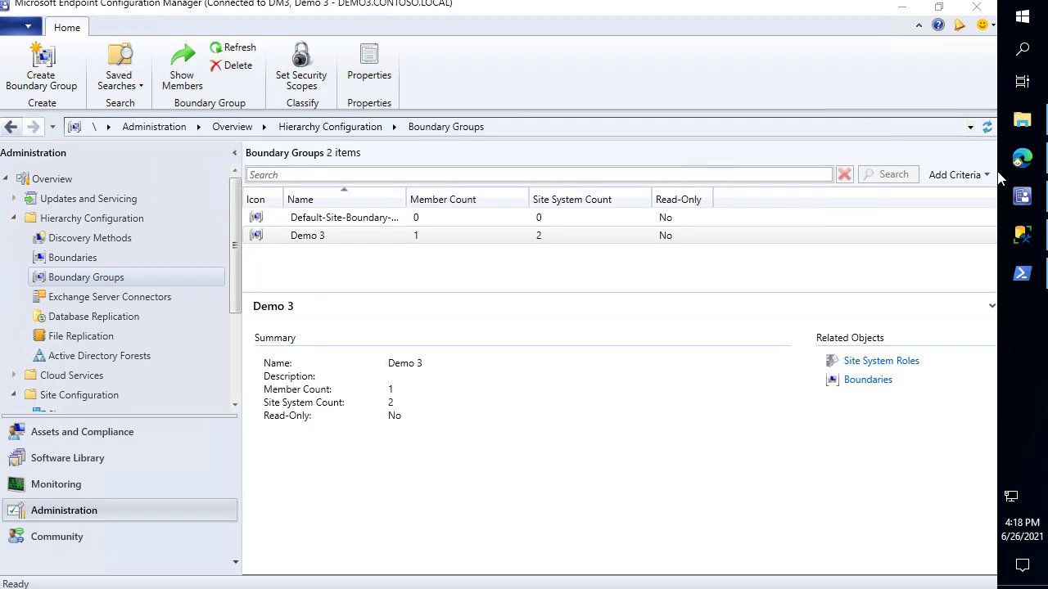
left_click(1021, 274)
left_click(940, 12)
left_click(976, 9)
Restart the DEMO3 server, confirming with the default reason
left_click(1021, 20)
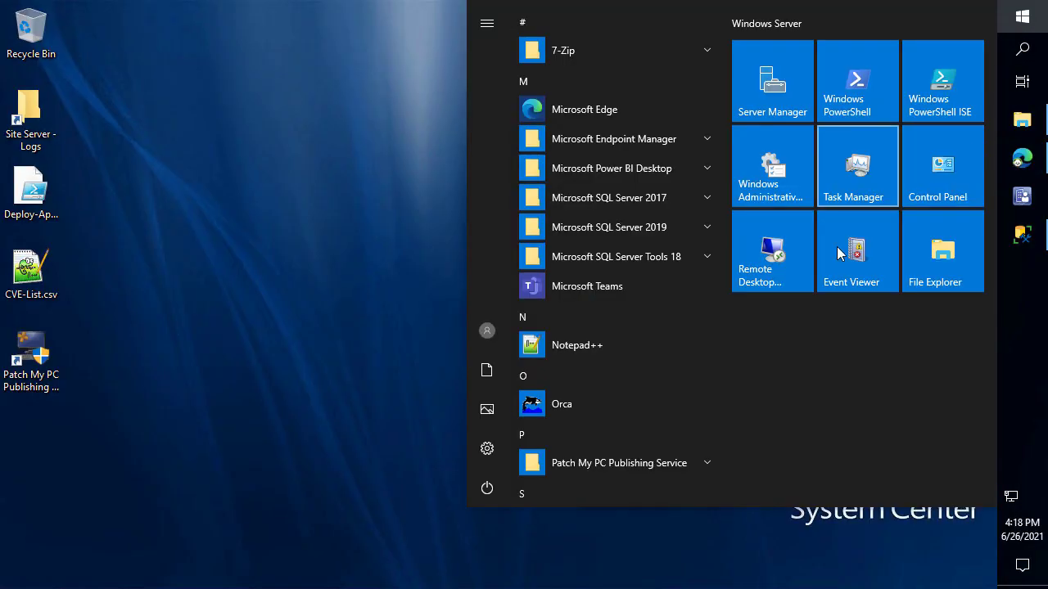
left_click(487, 488)
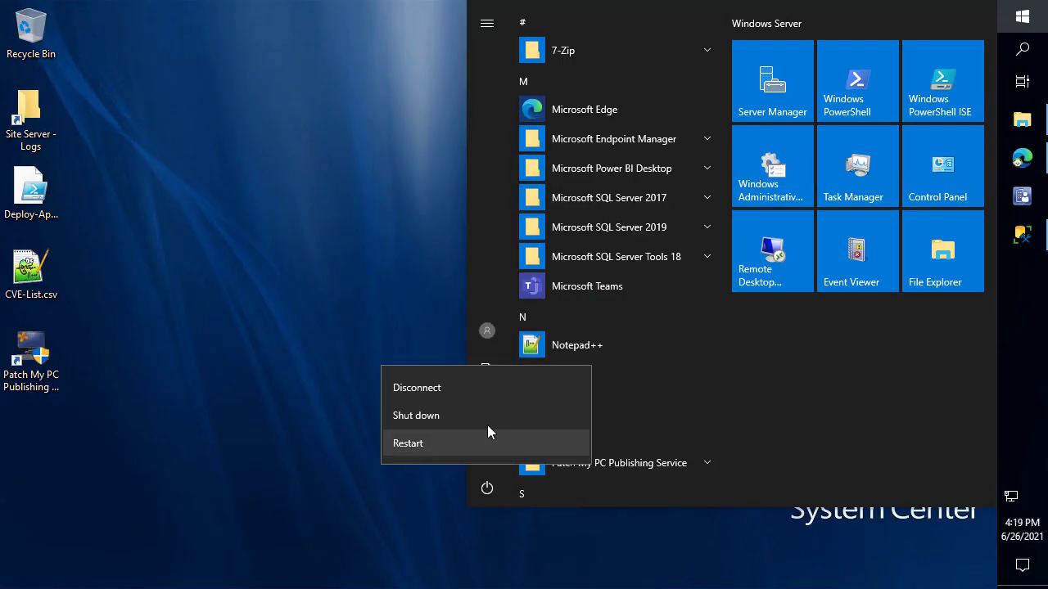
left_click(428, 446)
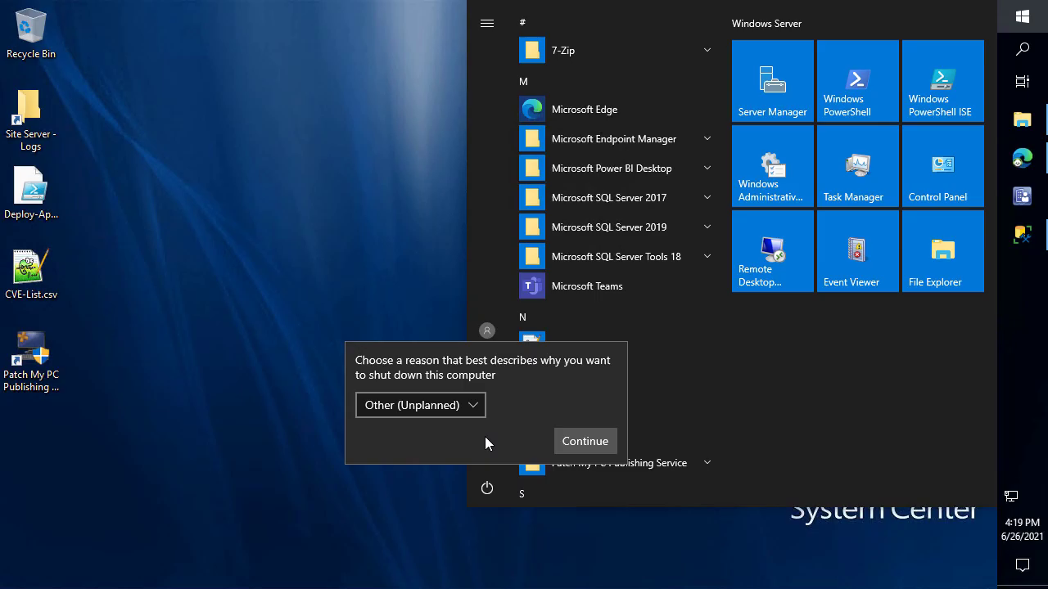
left_click(583, 441)
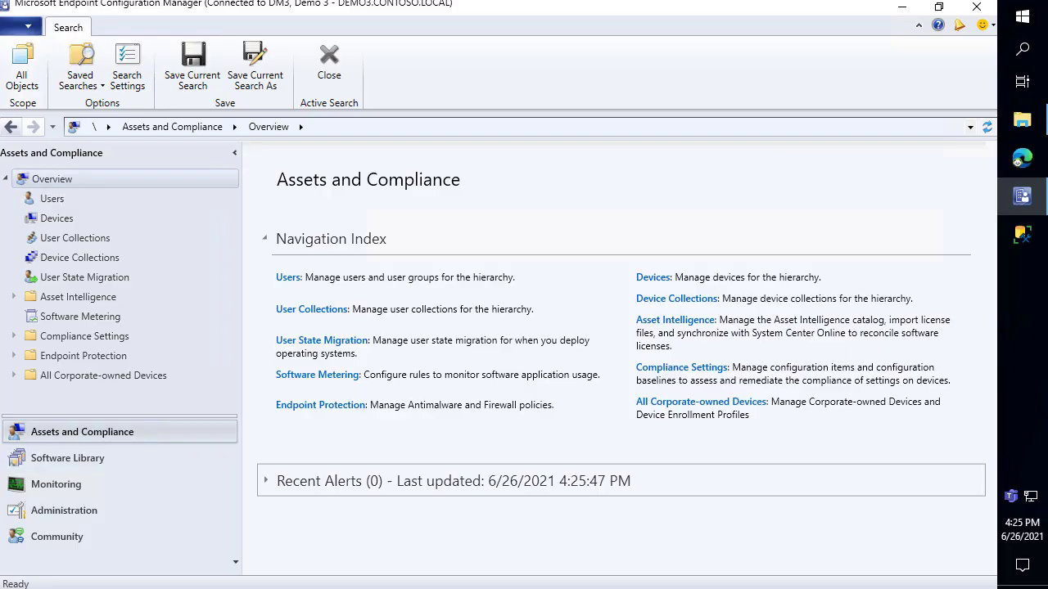
Open WCM.log and confirm the 4:25:57 PM Configuration successful entry for sitesystem.CONTOSO.LOCAL:8530
left_click(905, 11)
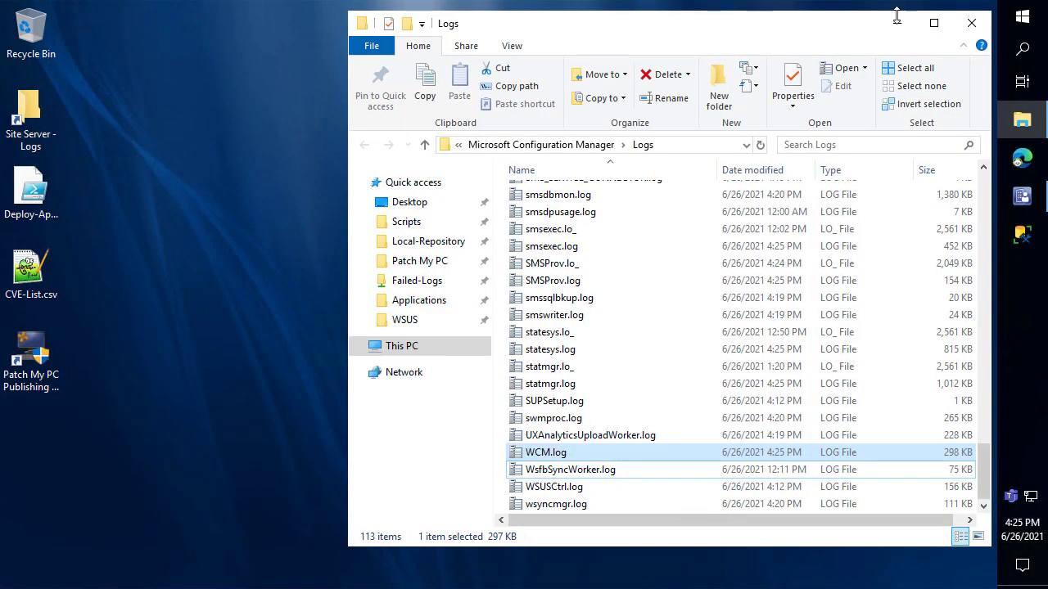
double_click(567, 459)
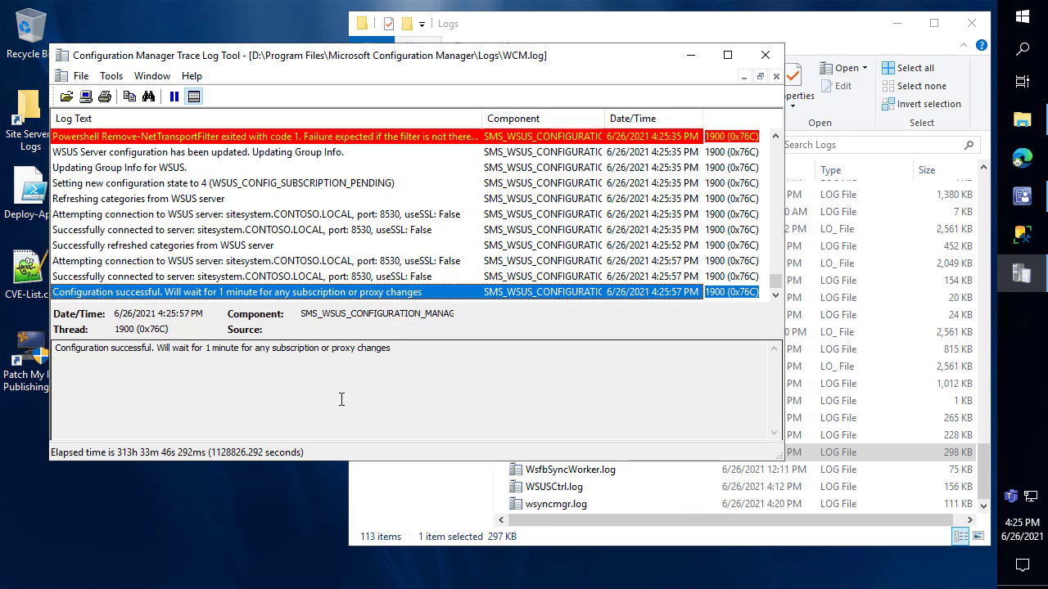
left_click_drag(314, 485, 309, 586)
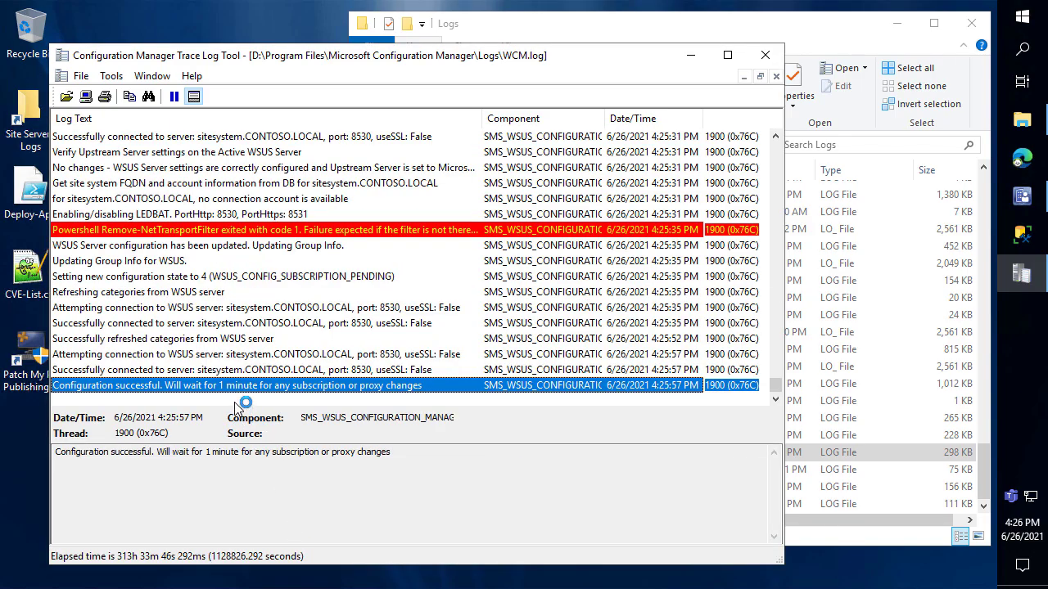
scroll(229, 327, "up", 3)
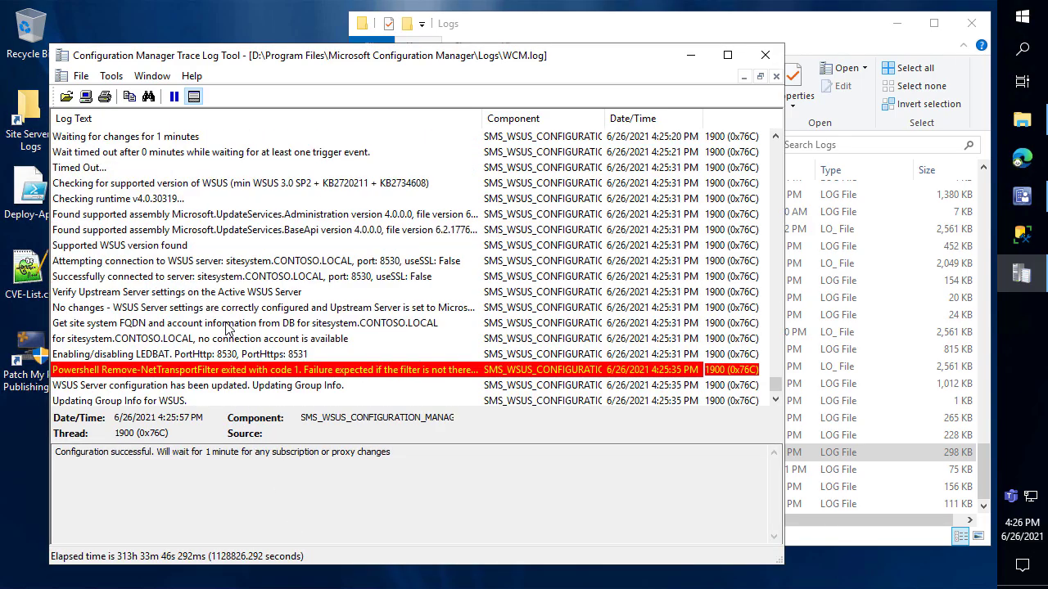
scroll(229, 327, "down", 3)
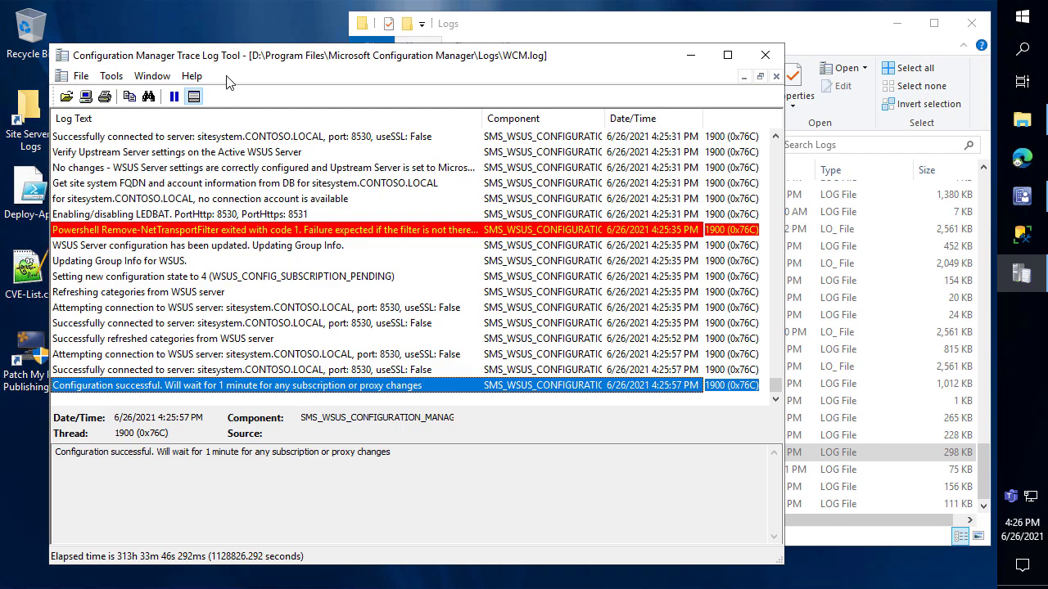
left_click_drag(231, 67, 285, 50)
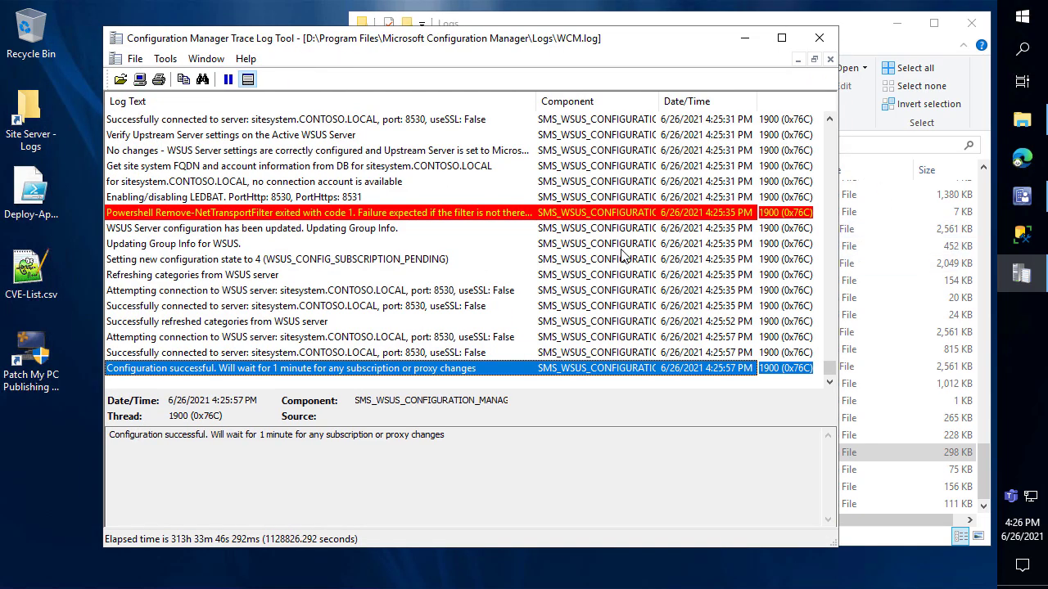